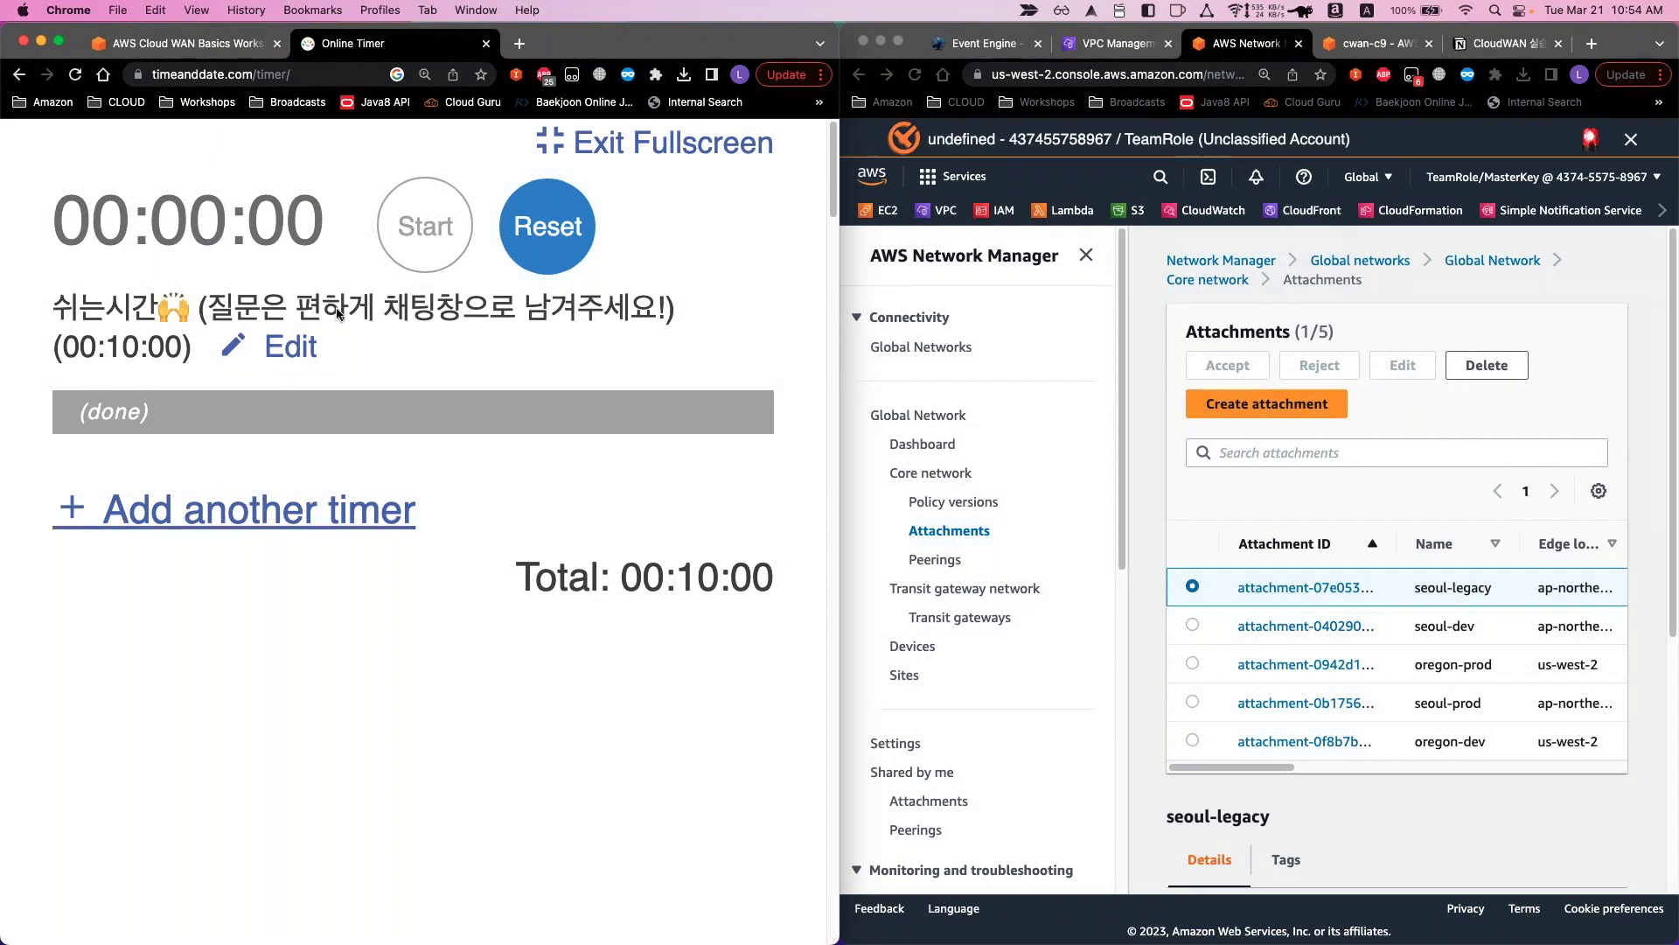
Bring up the workshop guide and check the state and segment of each core network attachment
click(187, 43)
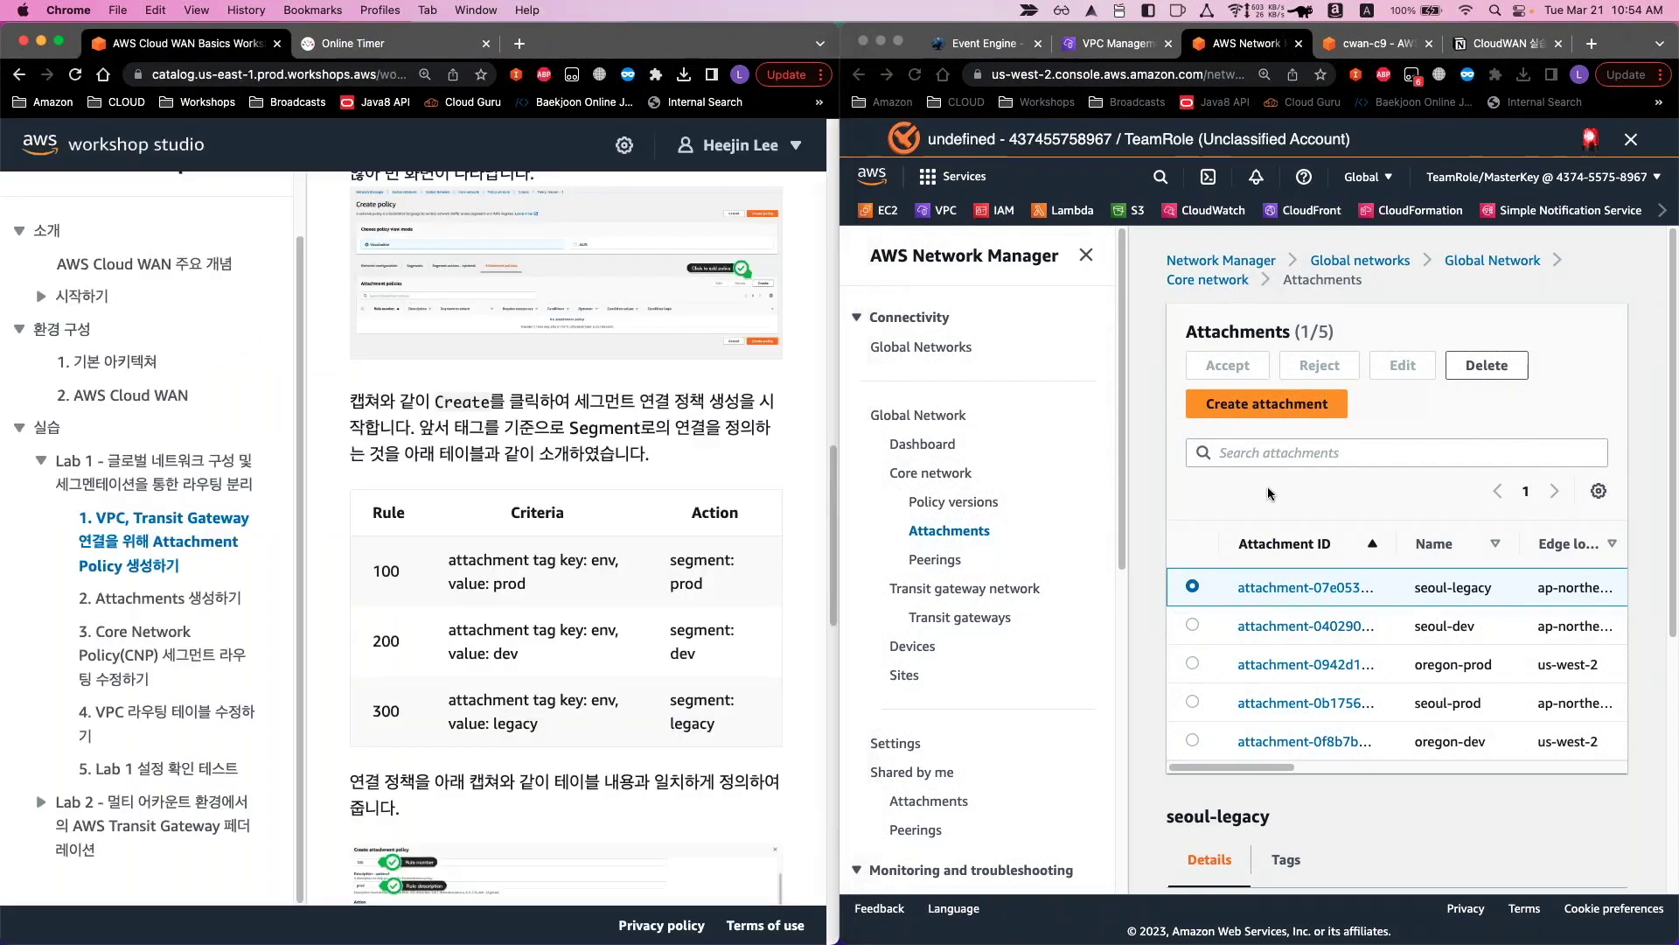
click(1267, 486)
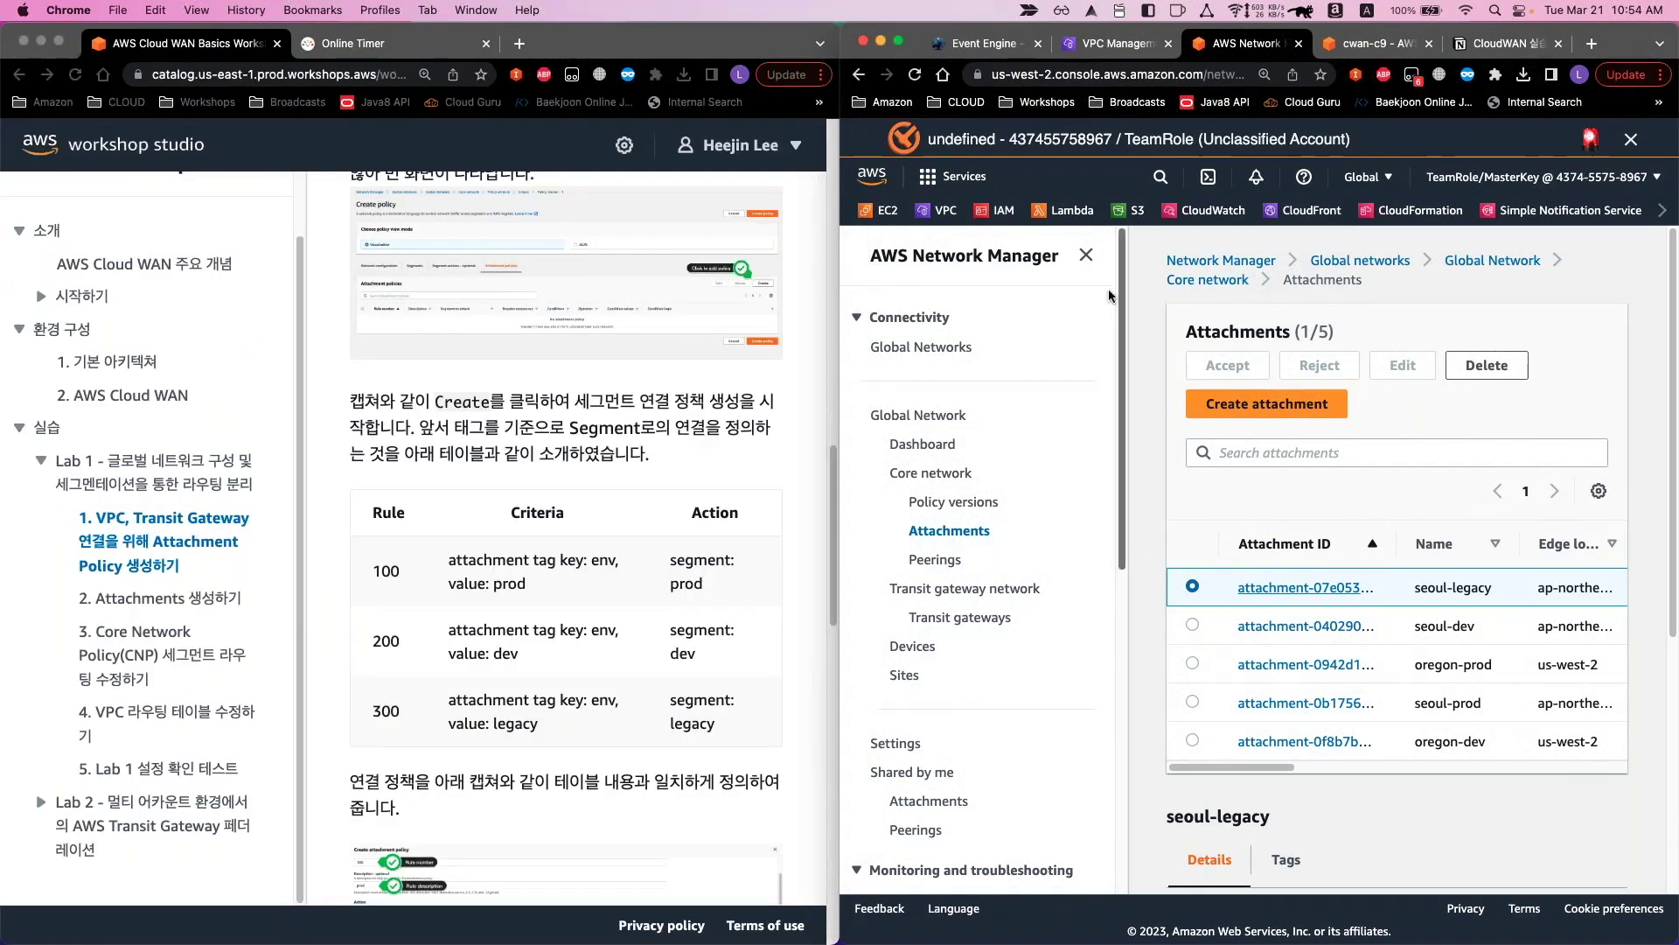
click(1085, 255)
drag(1115, 675, 1178, 684)
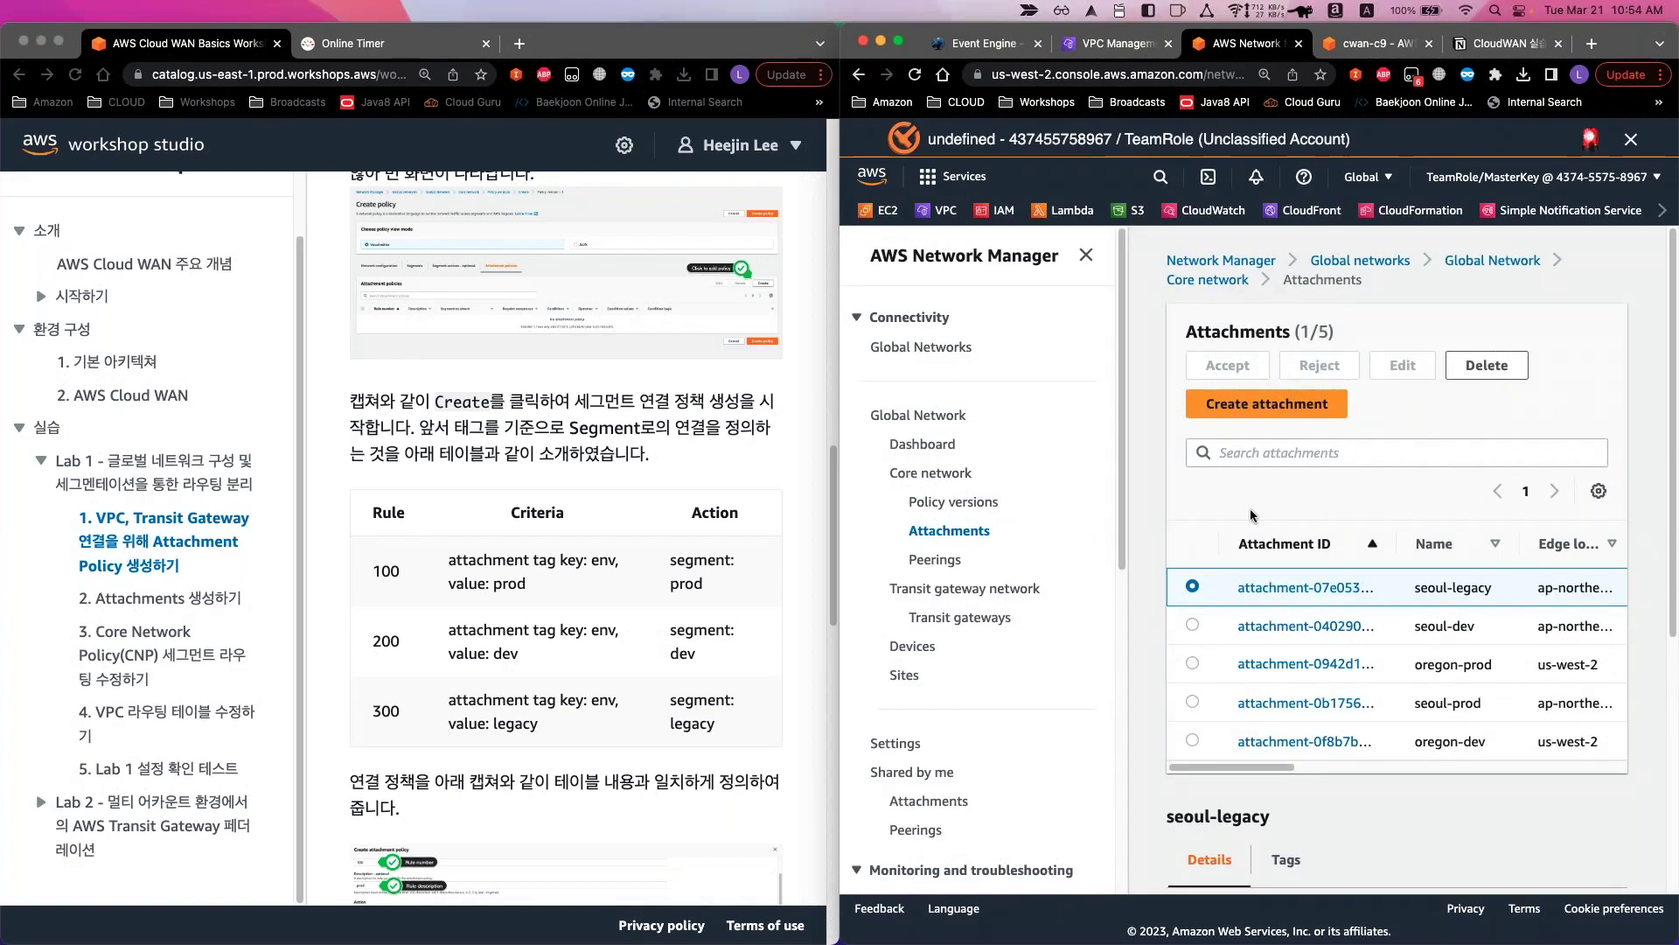
drag(1263, 770, 1172, 773)
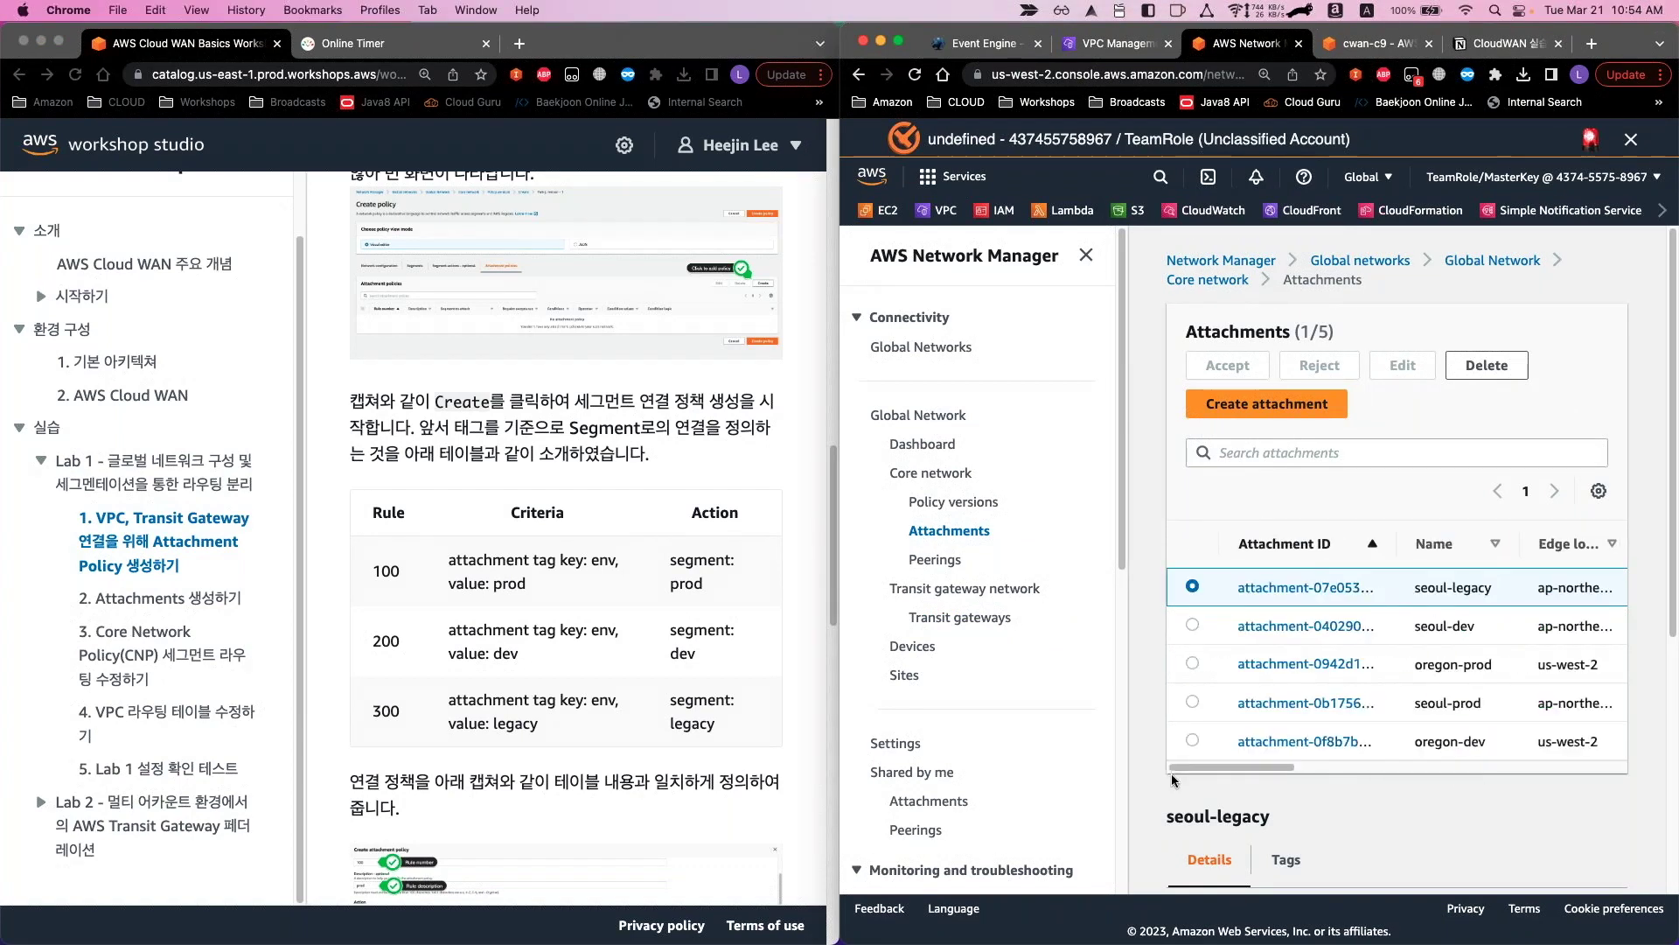
drag(1352, 774, 1231, 766)
drag(1282, 774, 1527, 768)
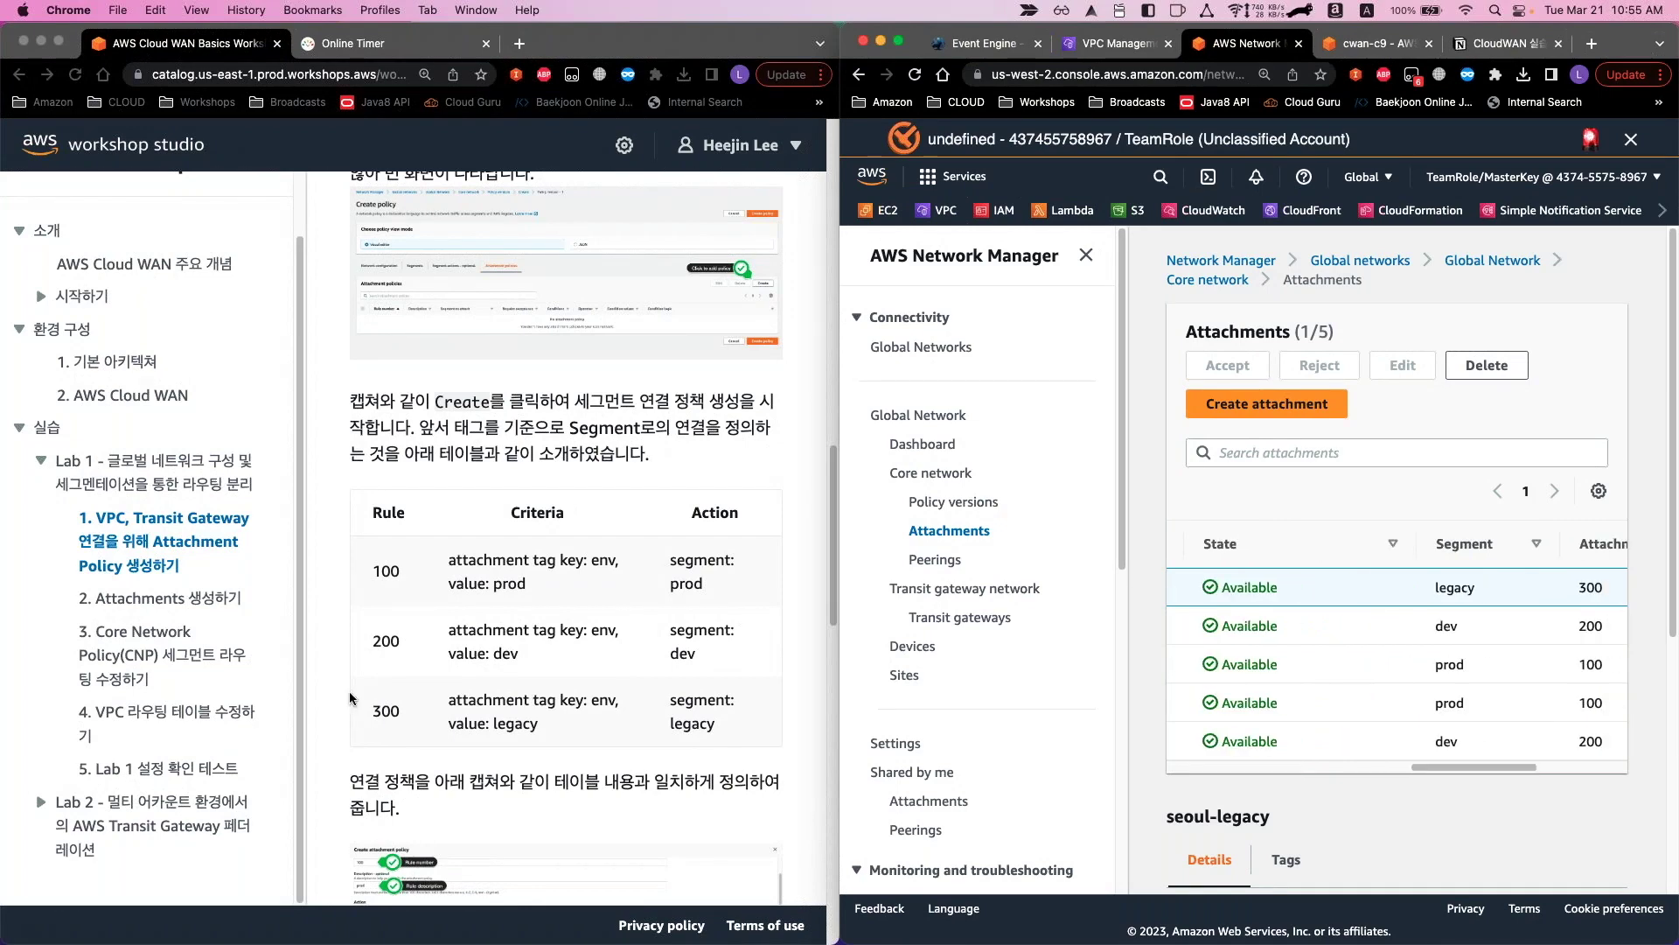
Open the guide's Lab 1 section 3 on modifying Core Network Policy segment routing and read its network requirements
click(223, 600)
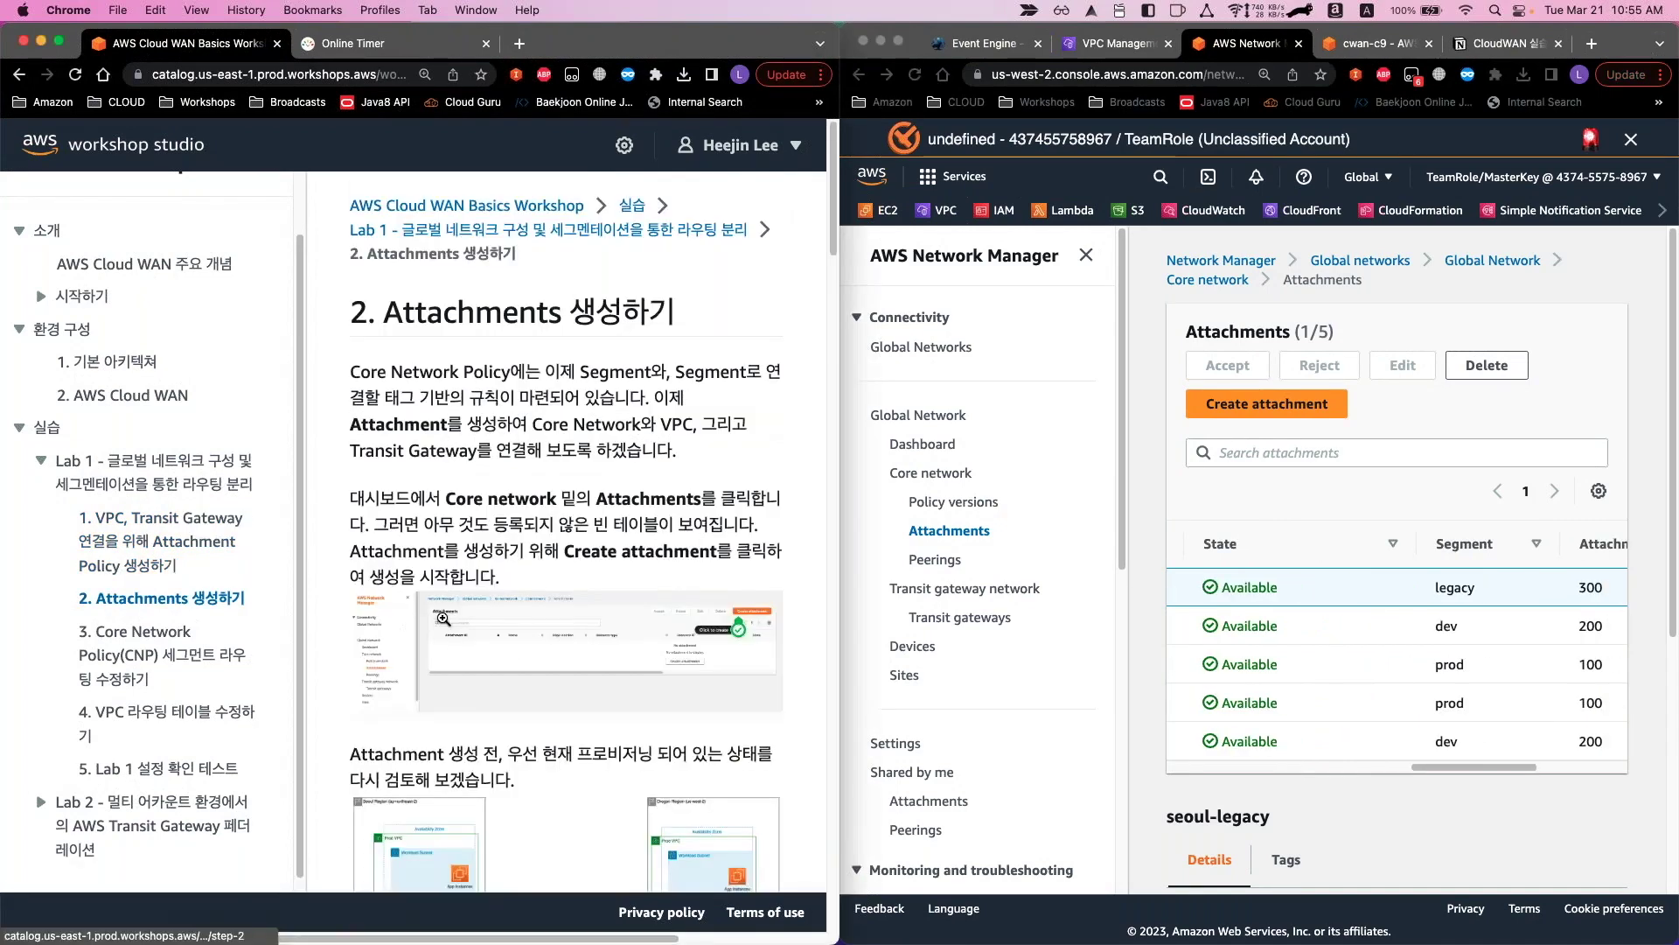
click(188, 665)
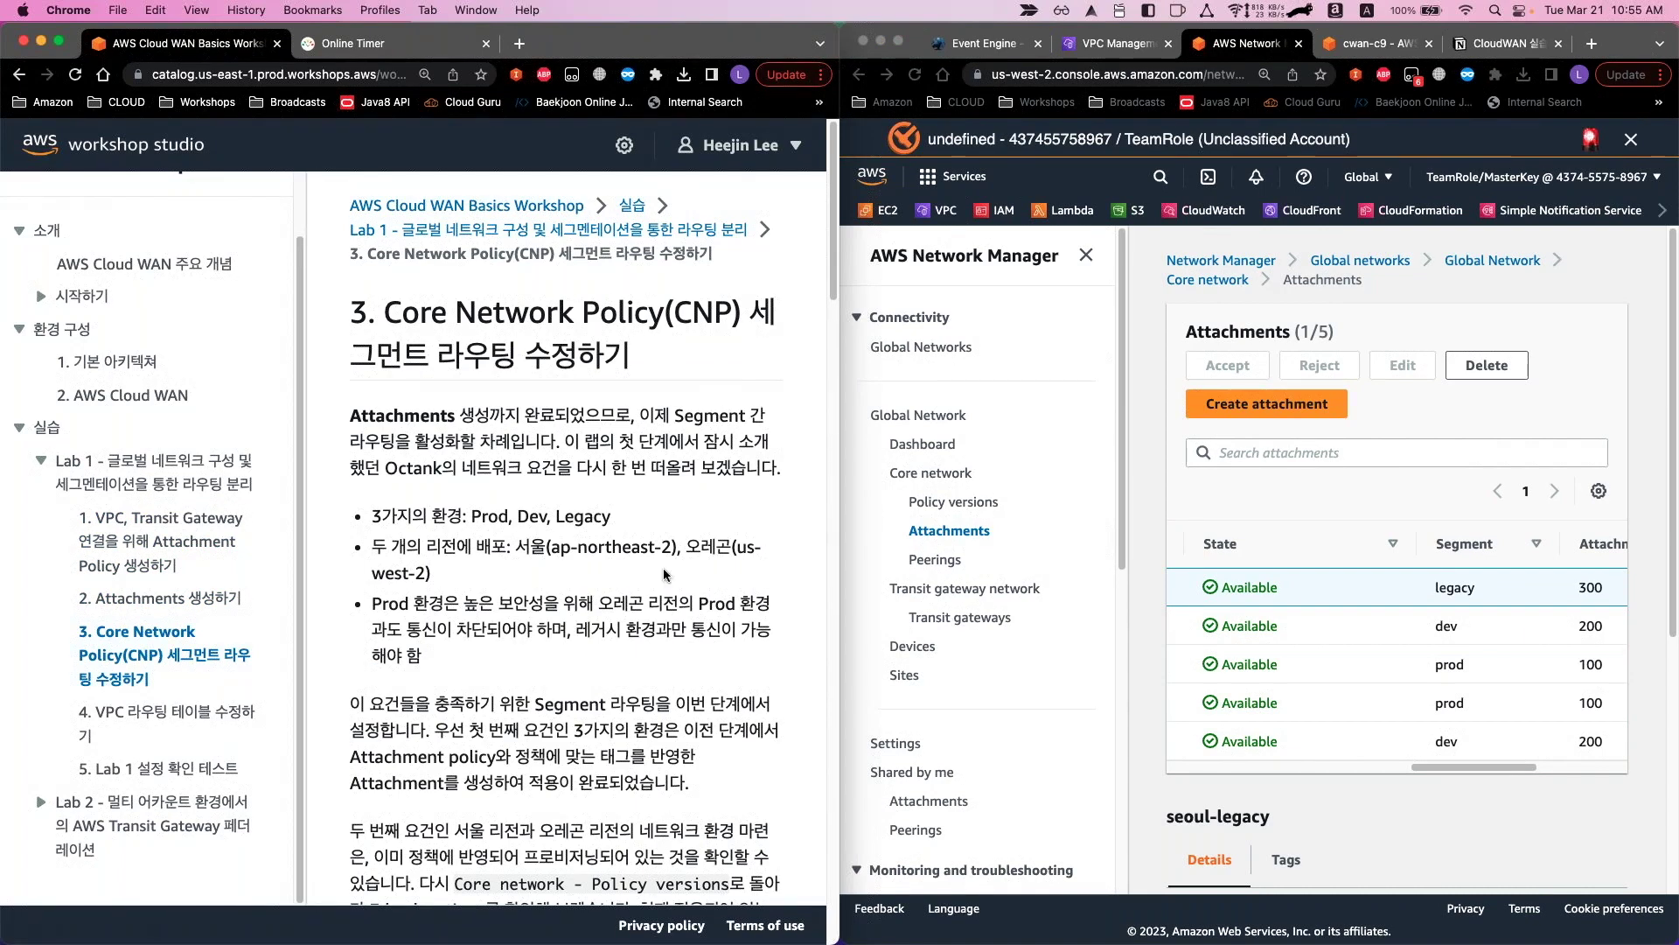
scroll(668, 576, down, 3)
scroll(671, 561, down, 1)
scroll(672, 561, down, 1)
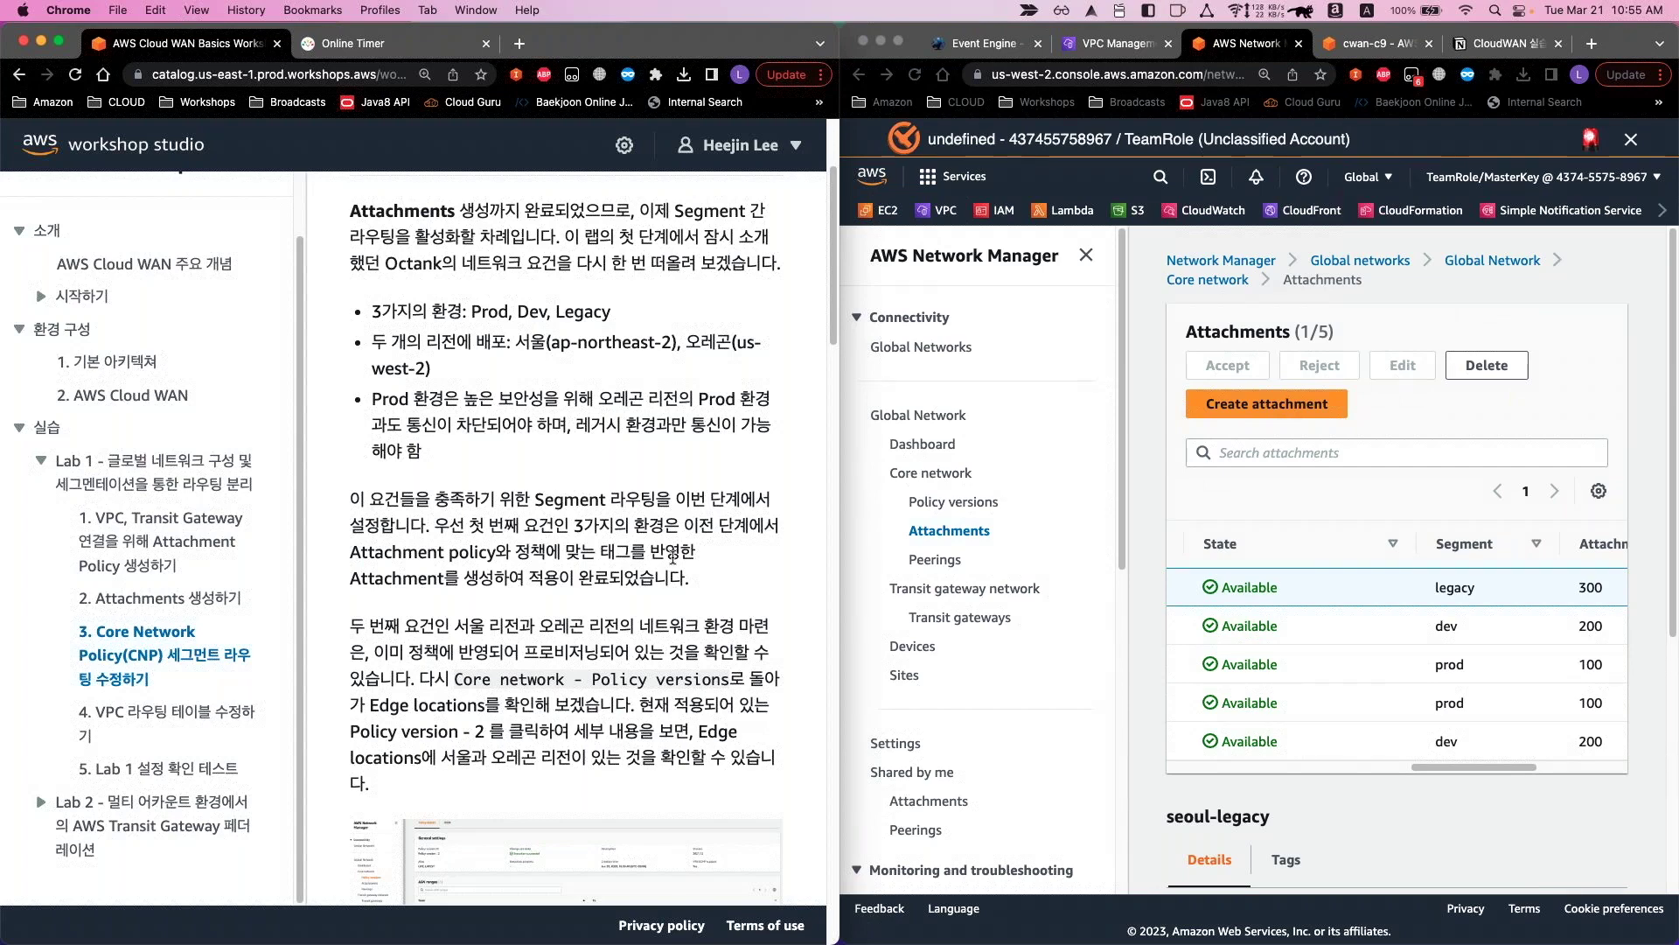
Open the core network's policy versions and start editing Policy version - 2
click(955, 501)
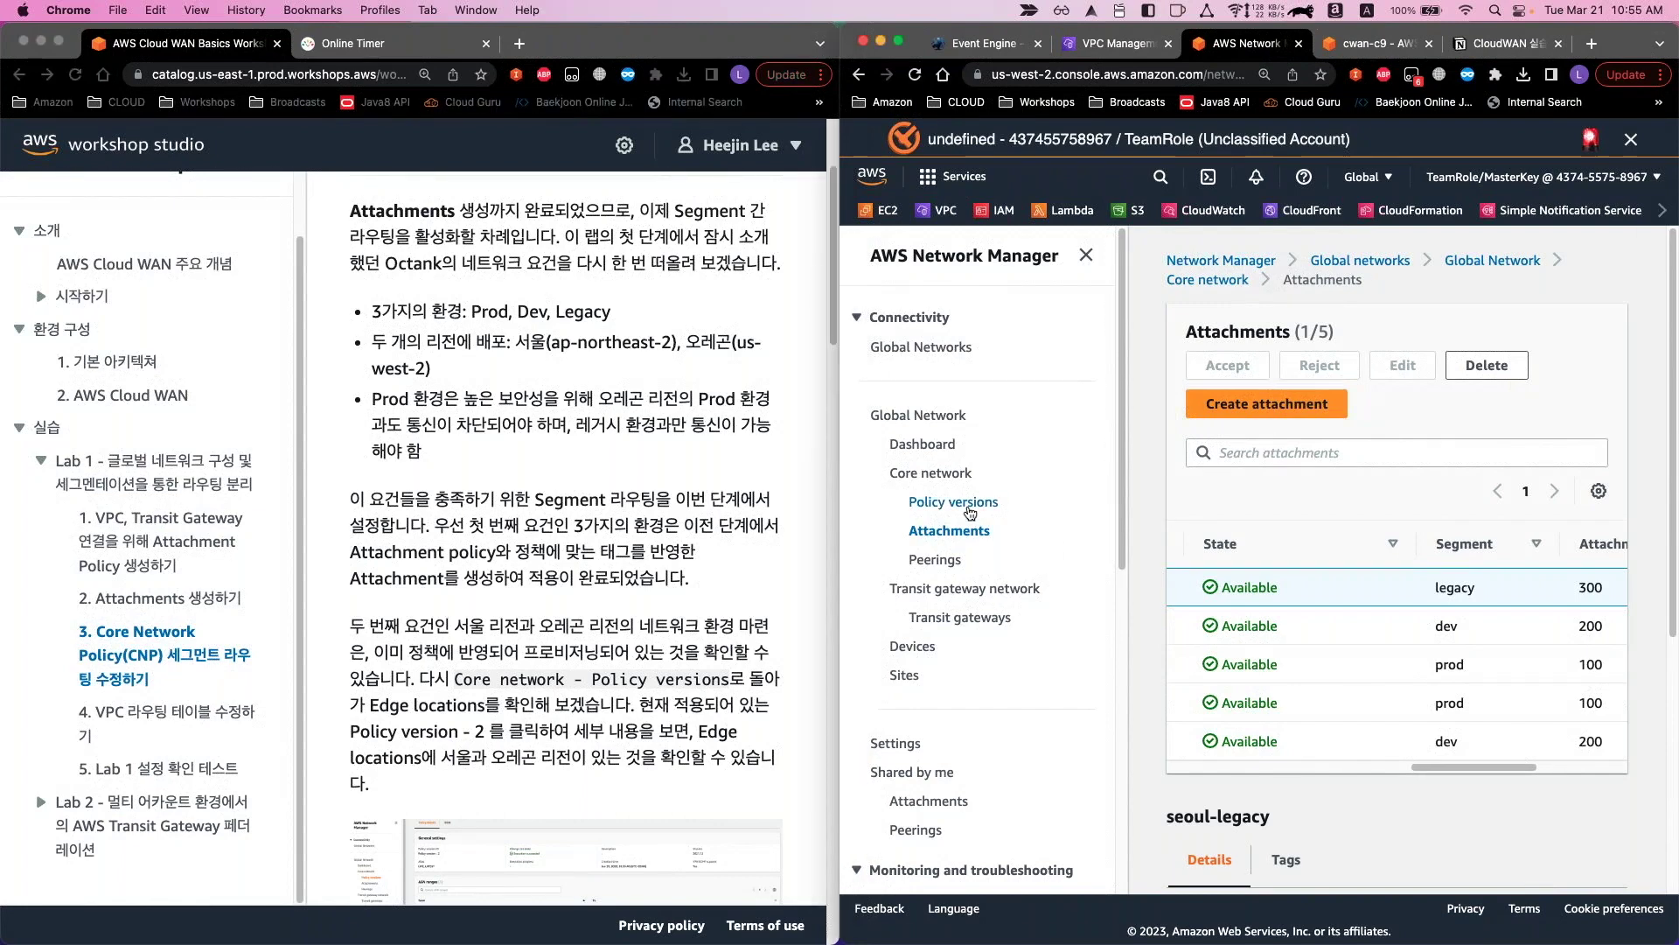
click(1215, 624)
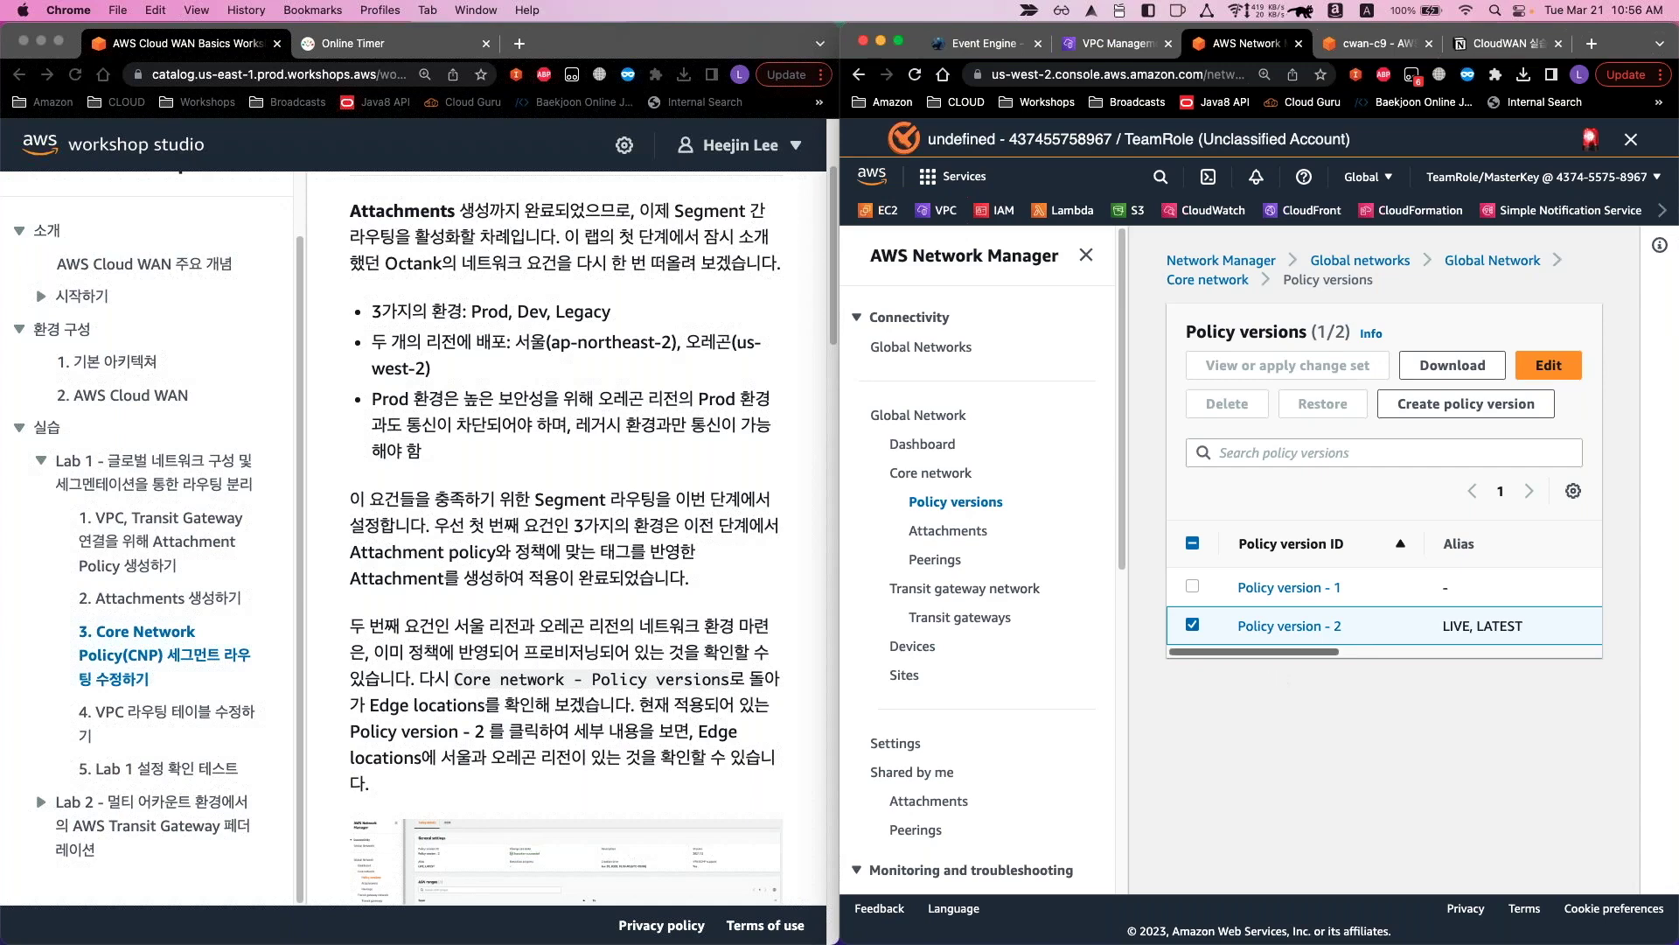
click(1192, 625)
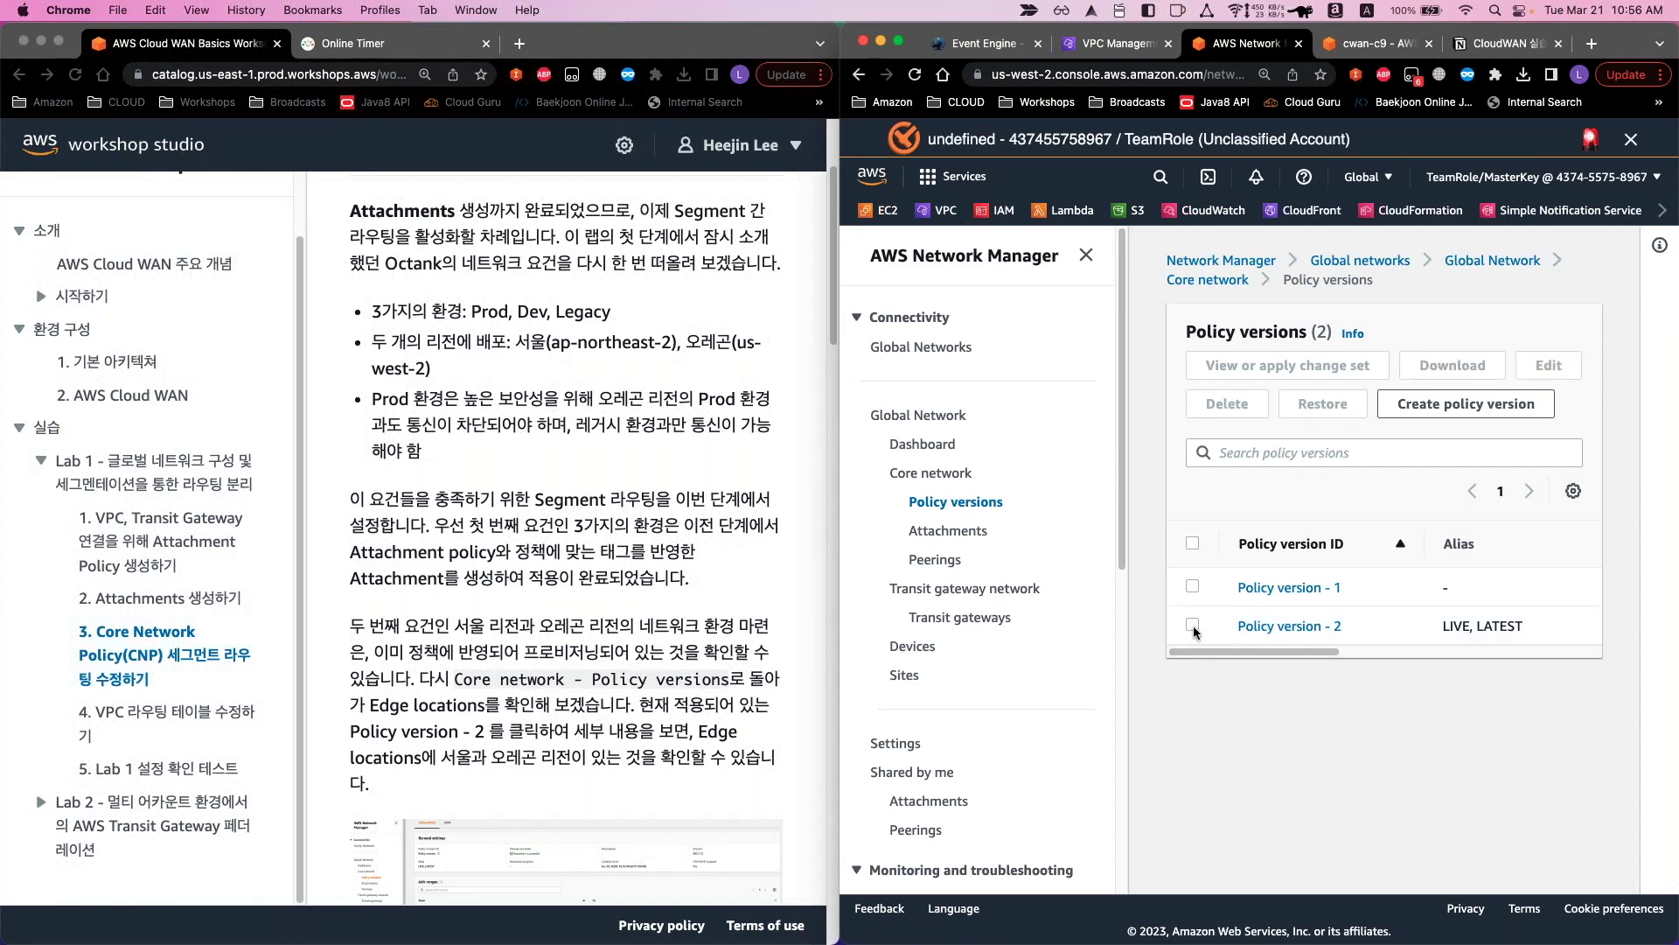
click(1192, 625)
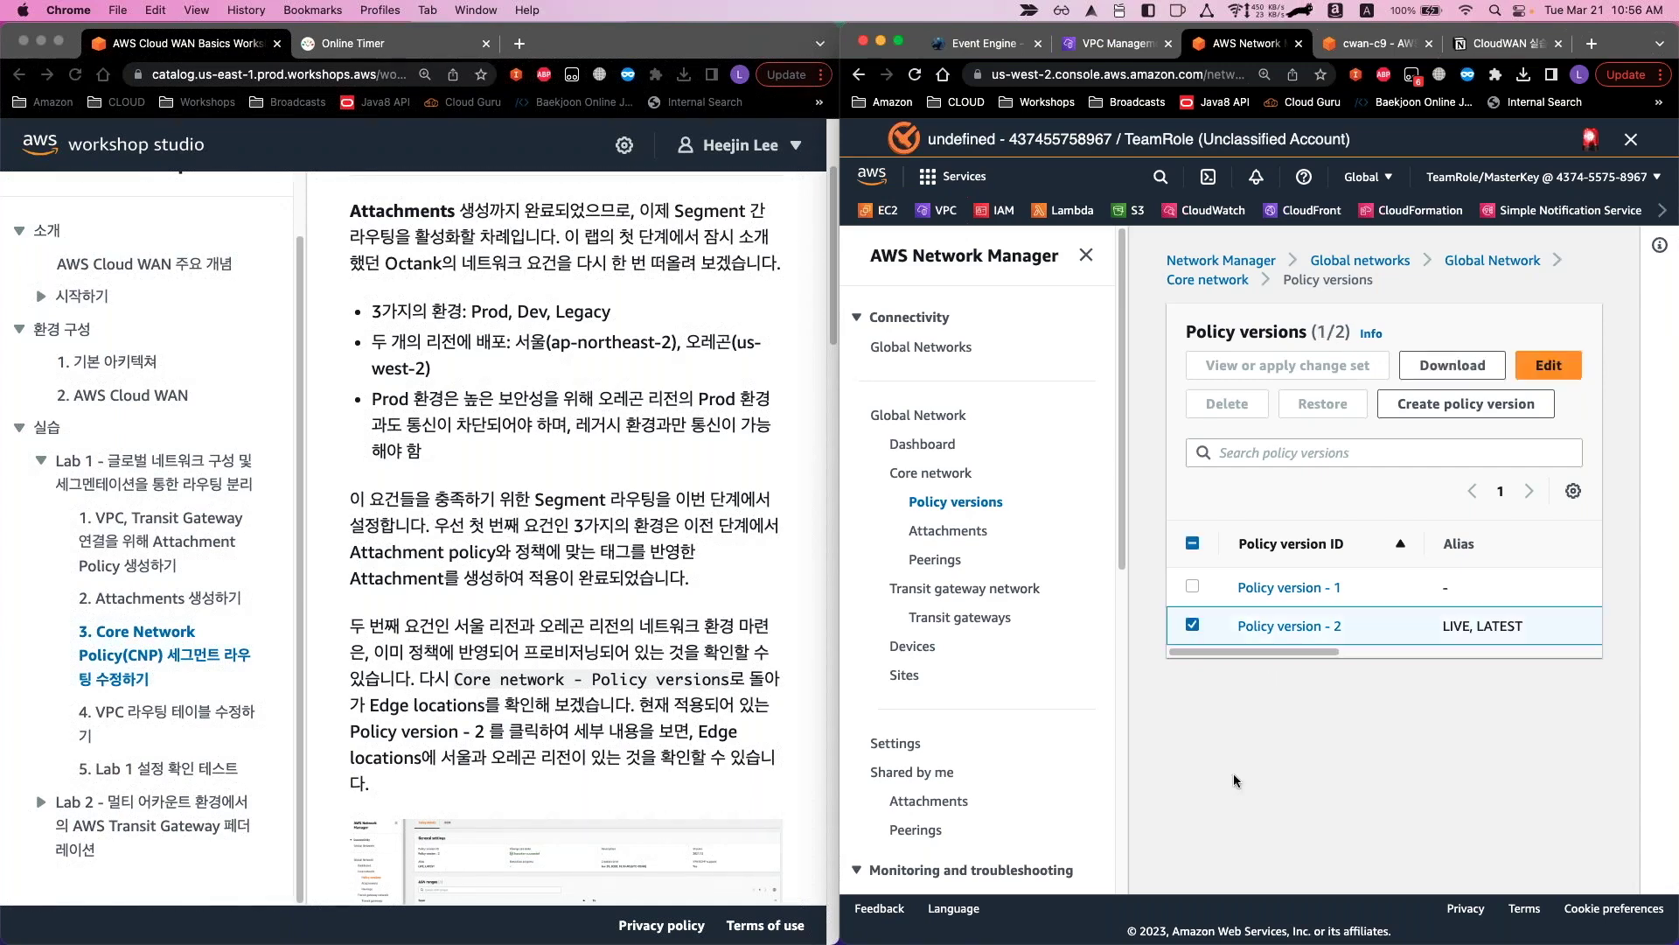
click(1550, 366)
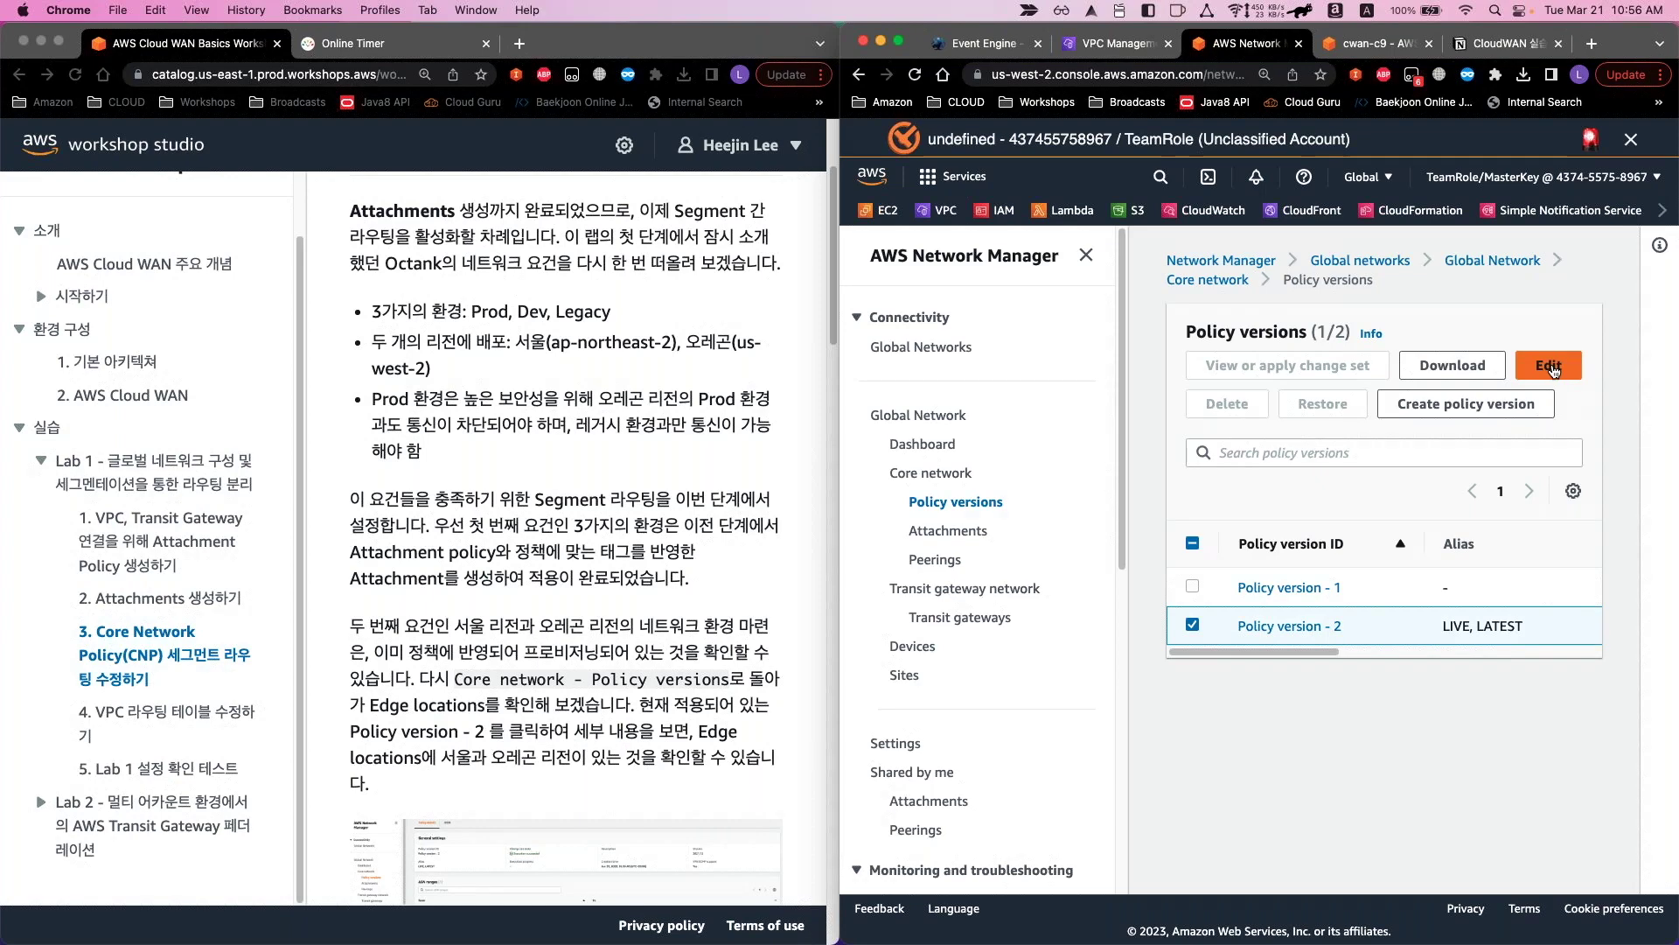
Look over the general settings and ASN ranges in the policy's network configuration
scroll(1215, 663, down, 2)
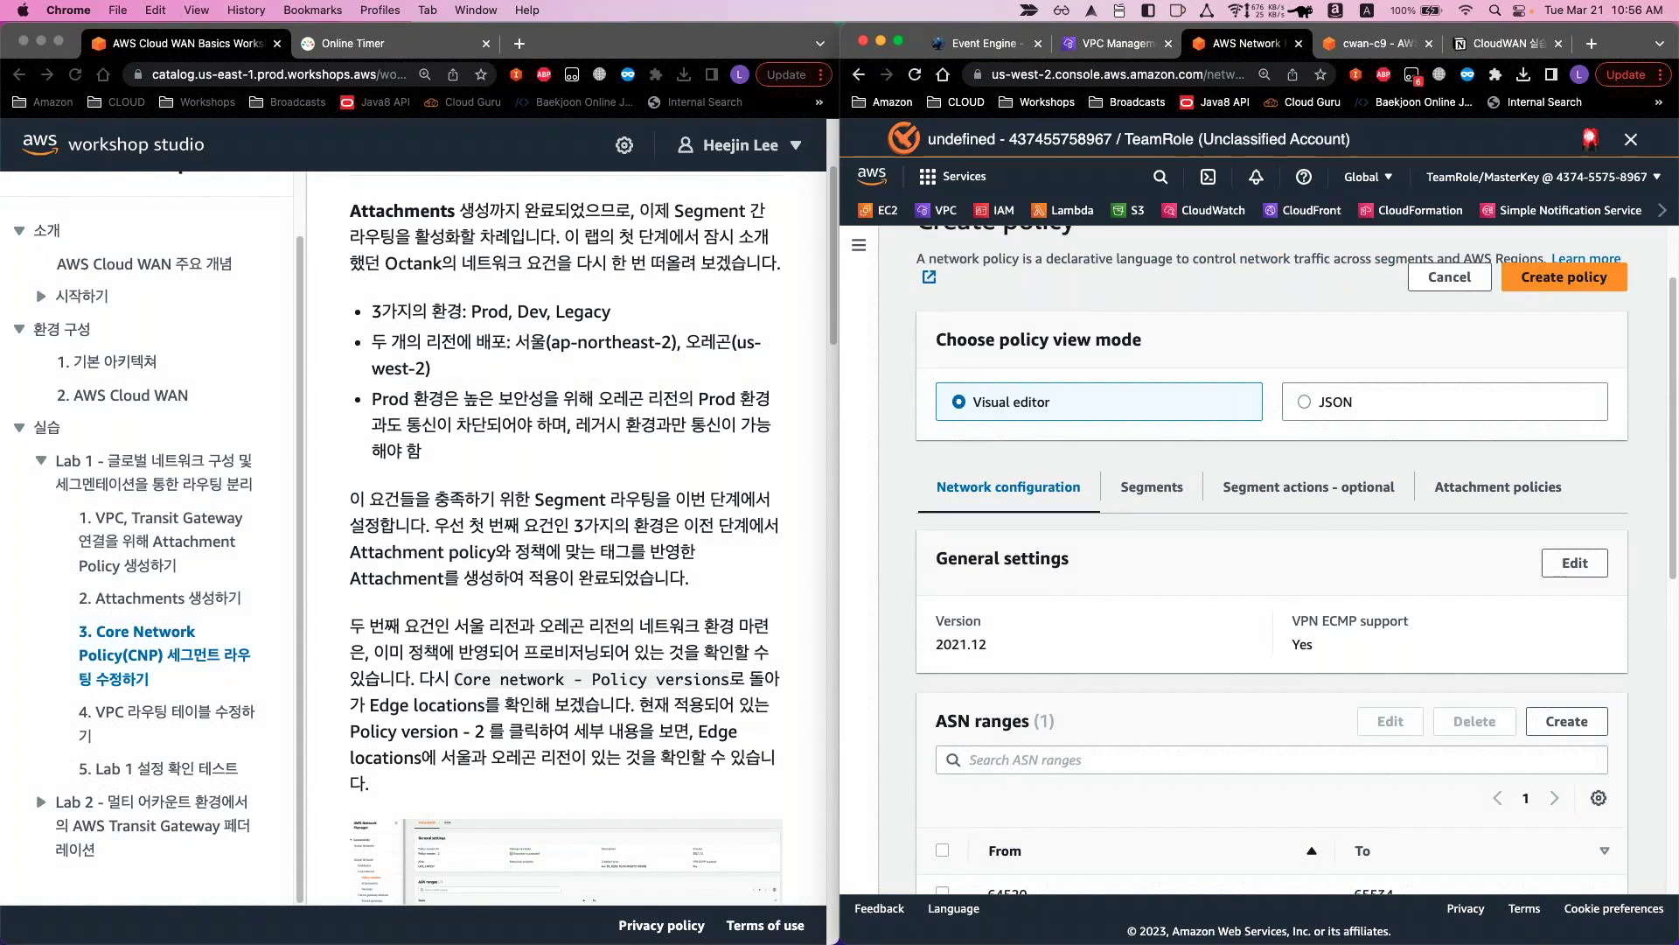
scroll(999, 623, down, 1)
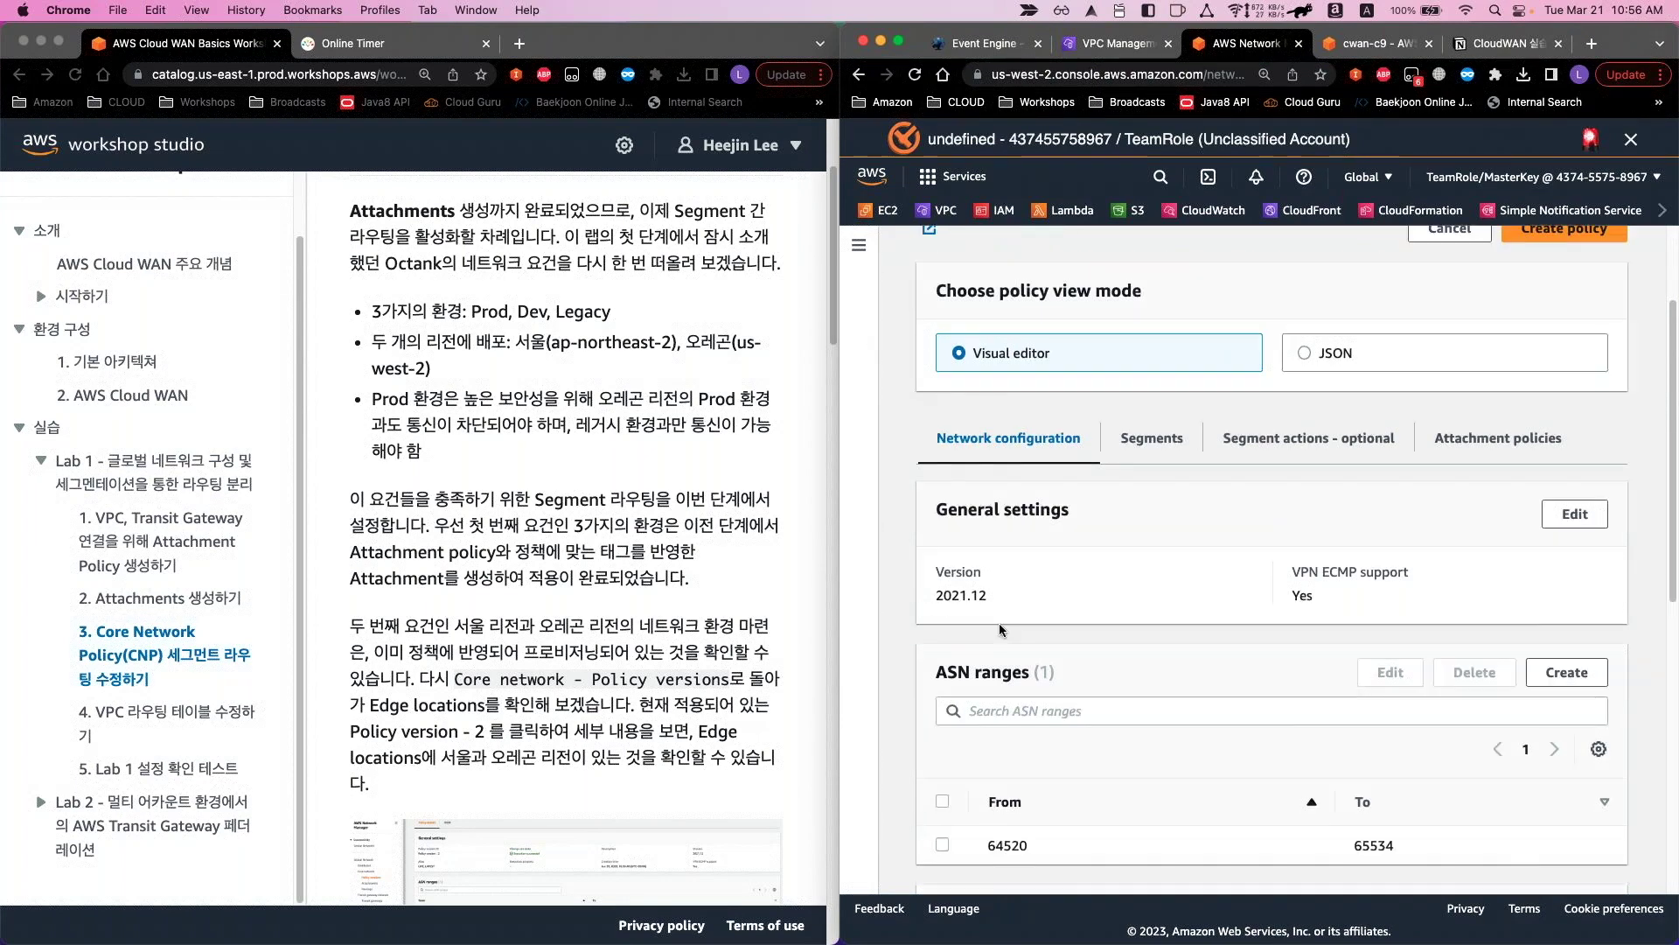
scroll(999, 623, up, 3)
scroll(991, 601, up, 1)
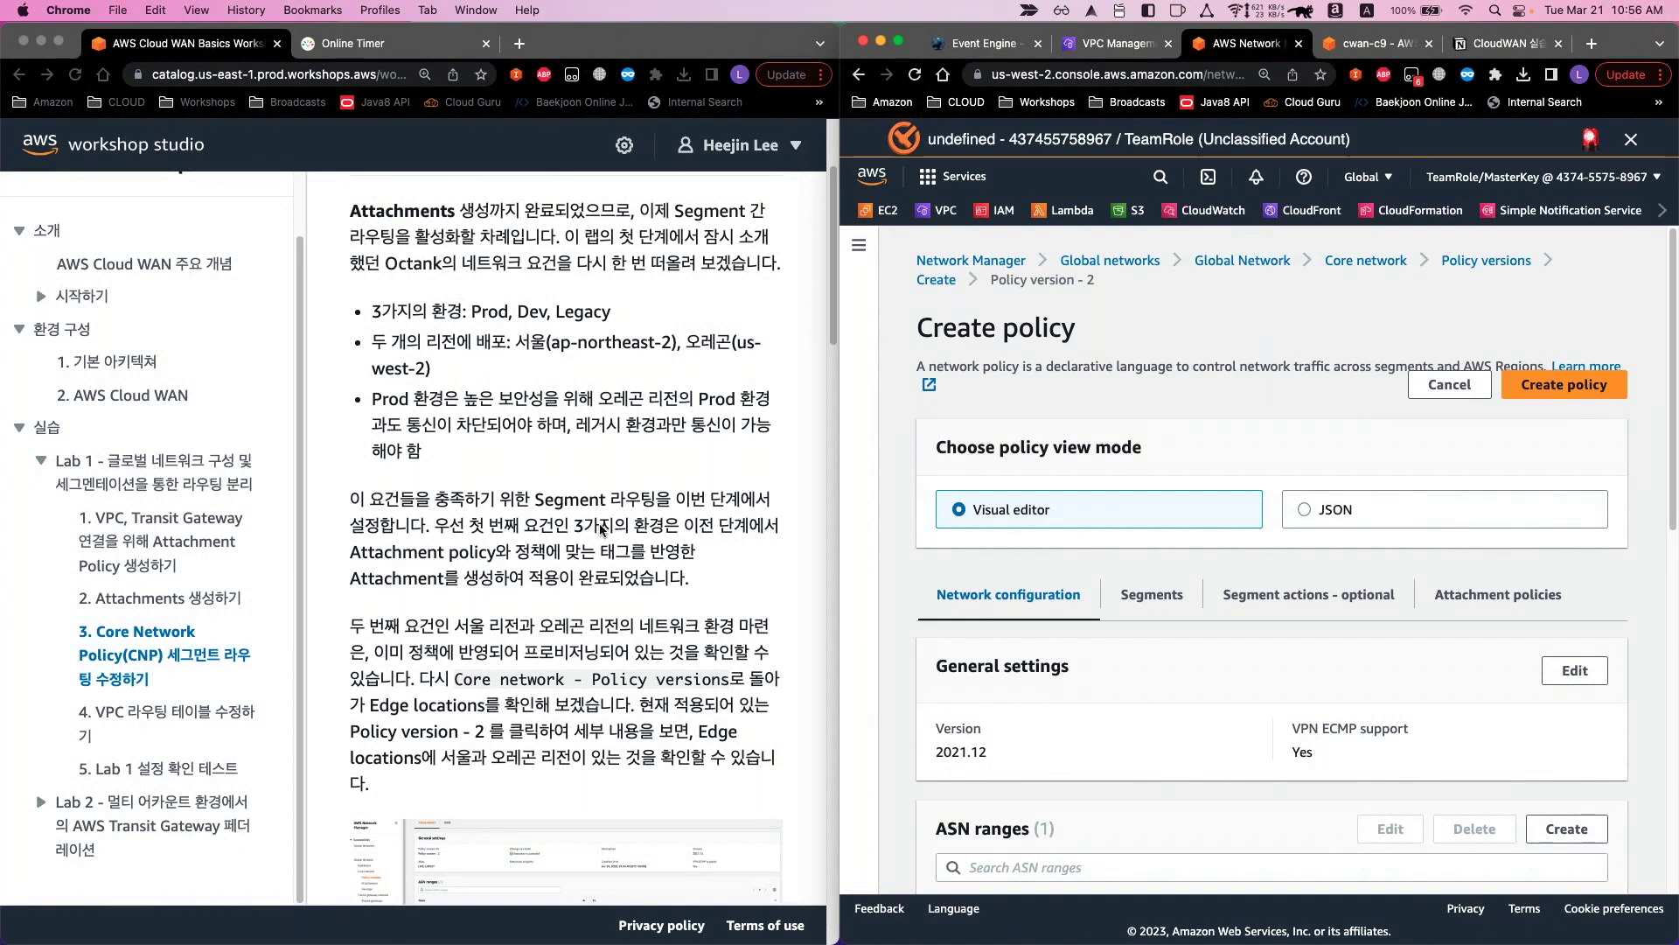
Review the guide's environment and region requirements and its explanation of isolated attachments for the prod segment
click(418, 404)
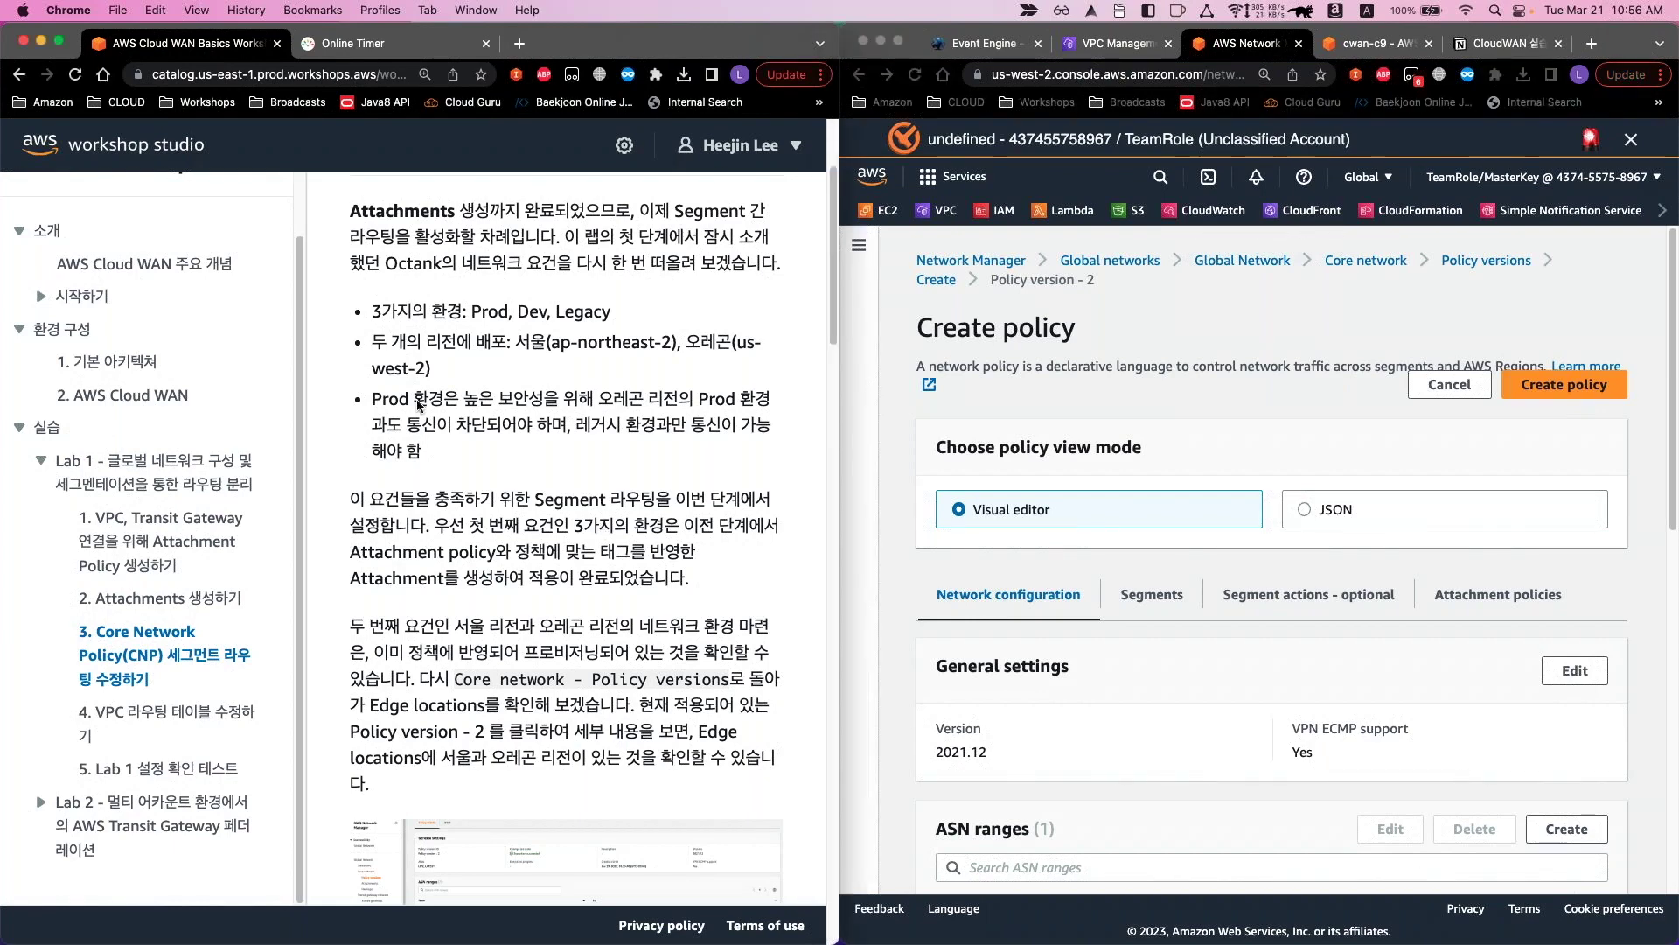
drag(370, 311, 620, 329)
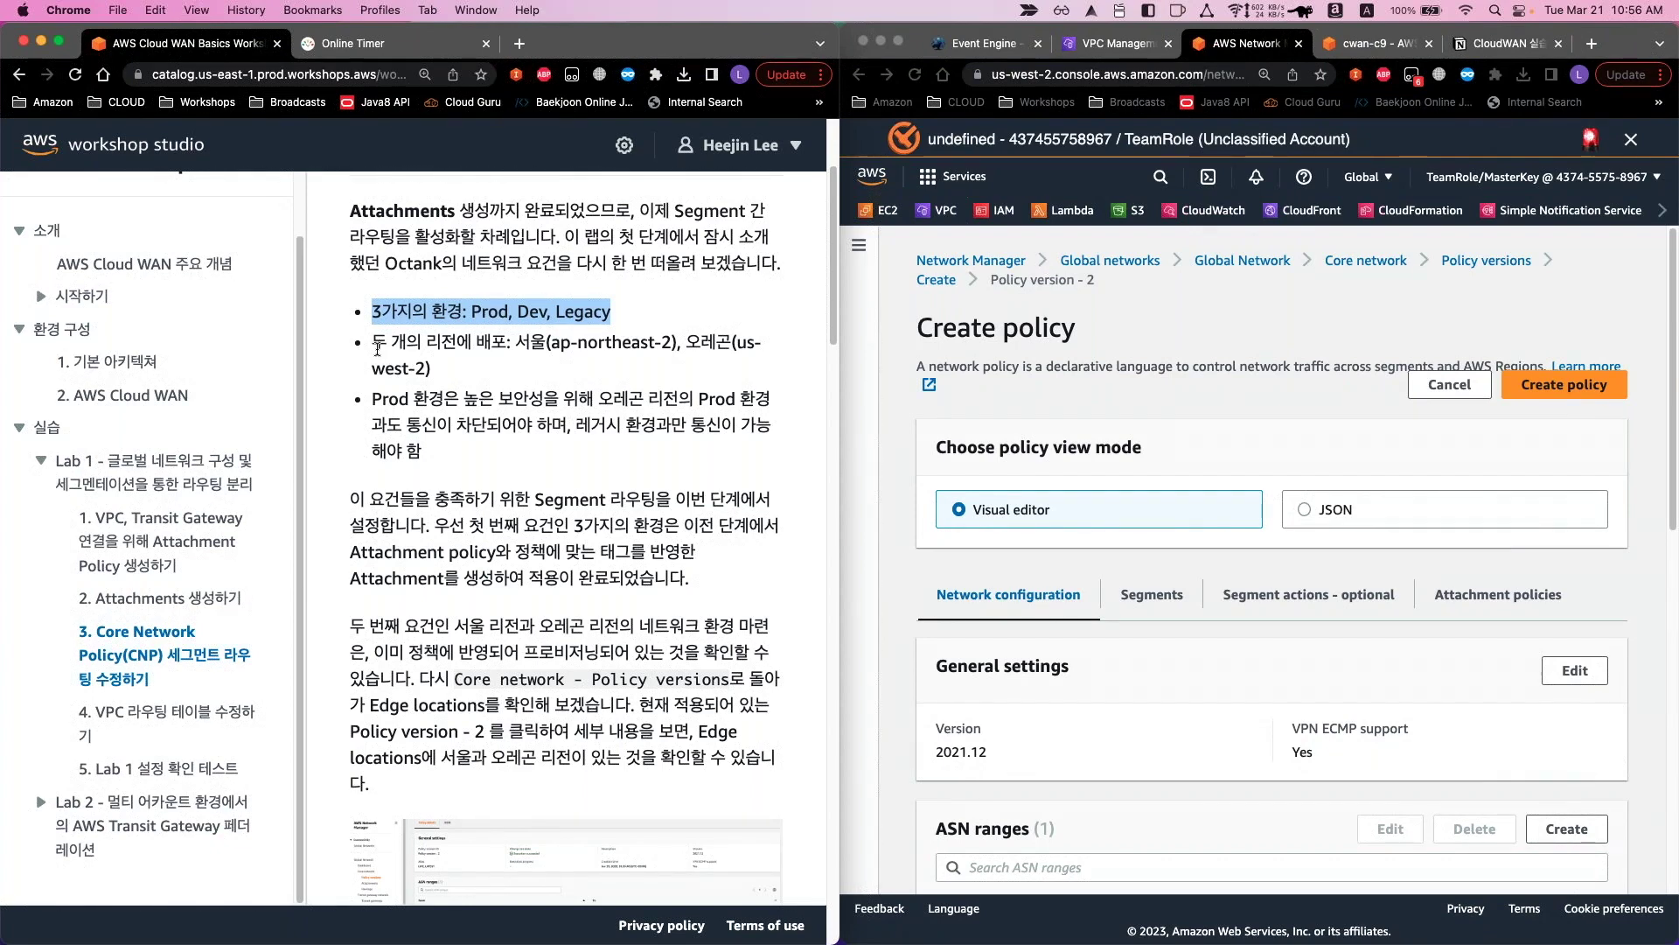
drag(374, 344, 444, 371)
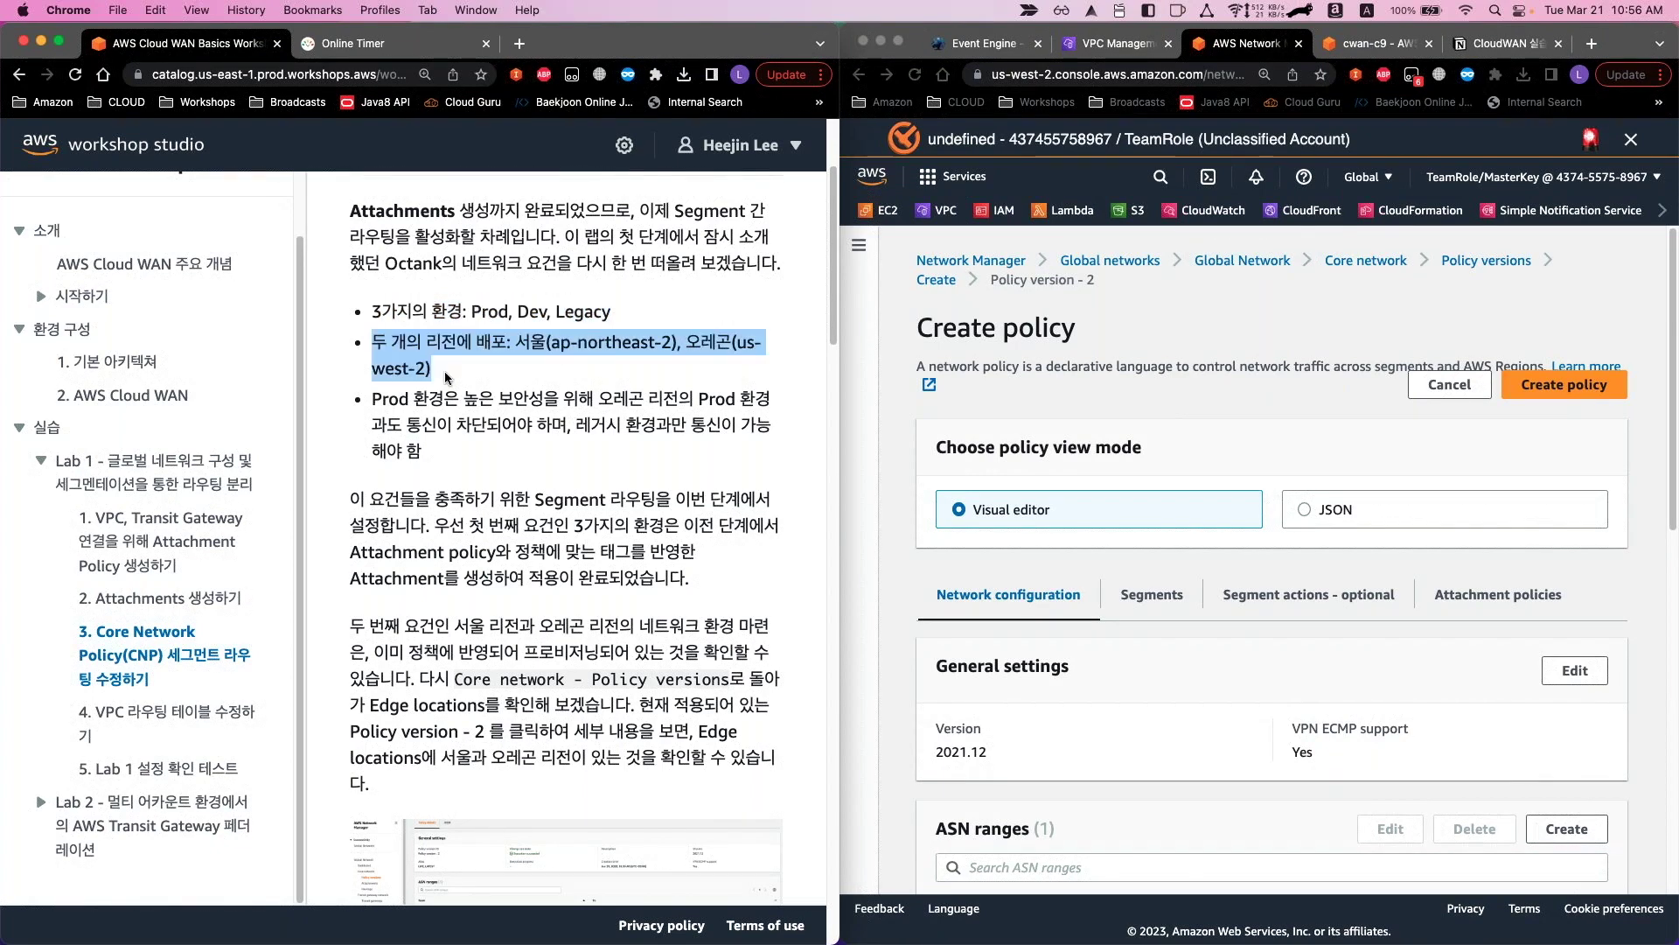
click(444, 371)
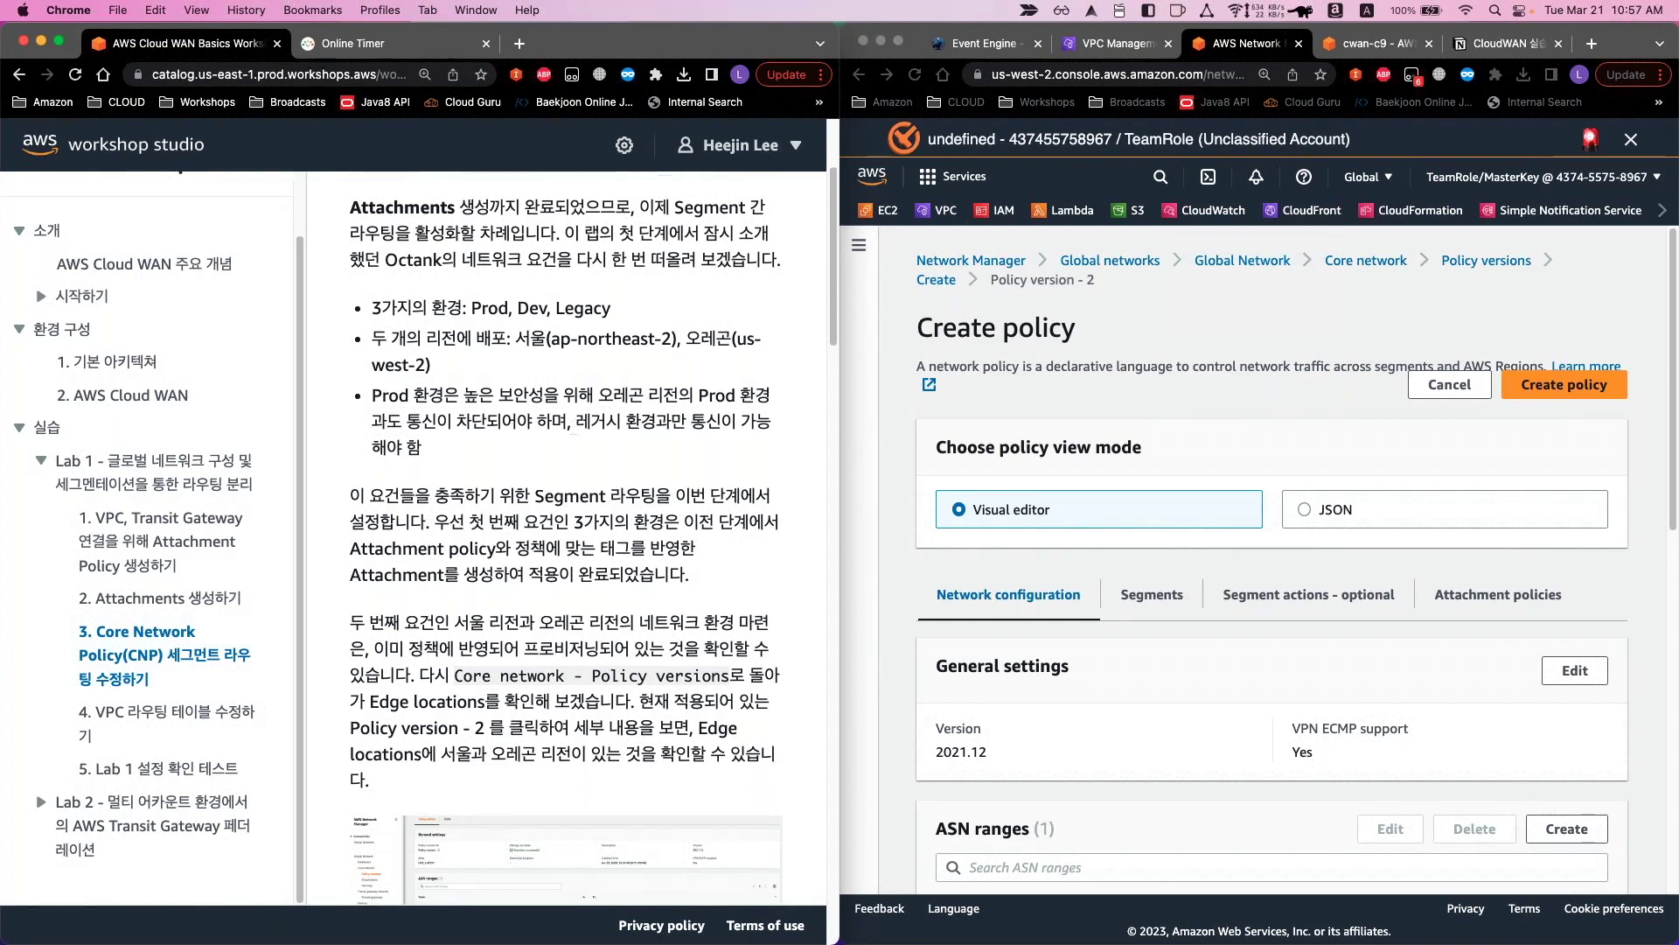
scroll(551, 489, down, 6)
scroll(545, 510, down, 6)
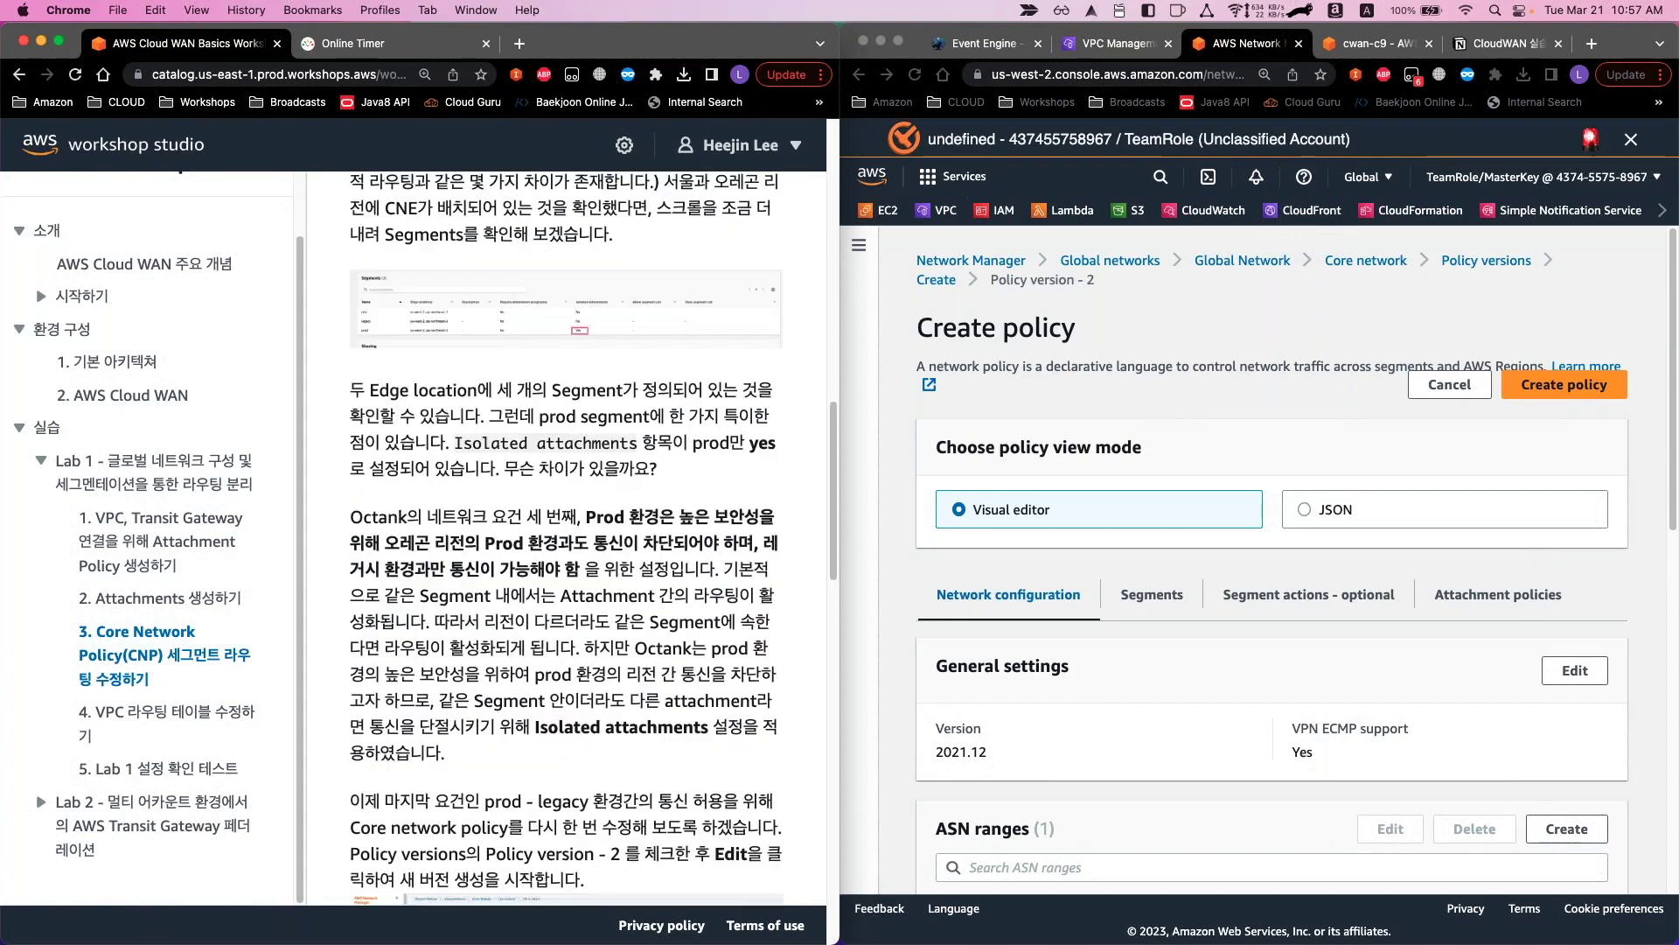
scroll(546, 512, down, 1)
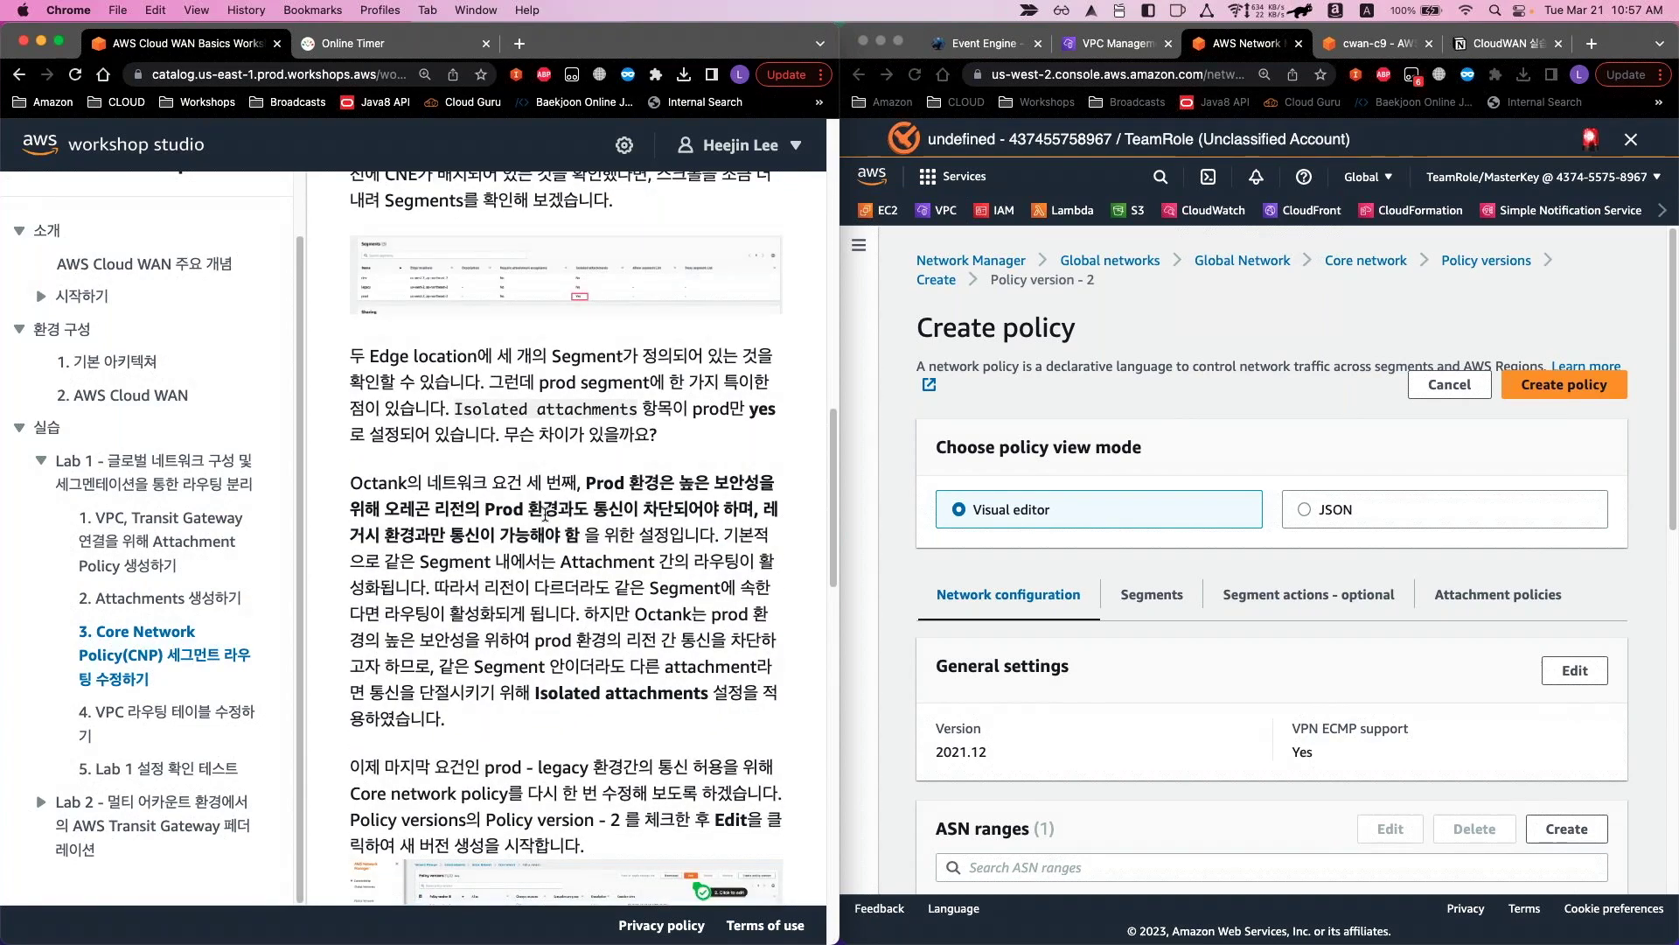
scroll(1110, 686, down, 1)
Examine the edge locations defined in the policy's network configuration
scroll(1111, 682, down, 5)
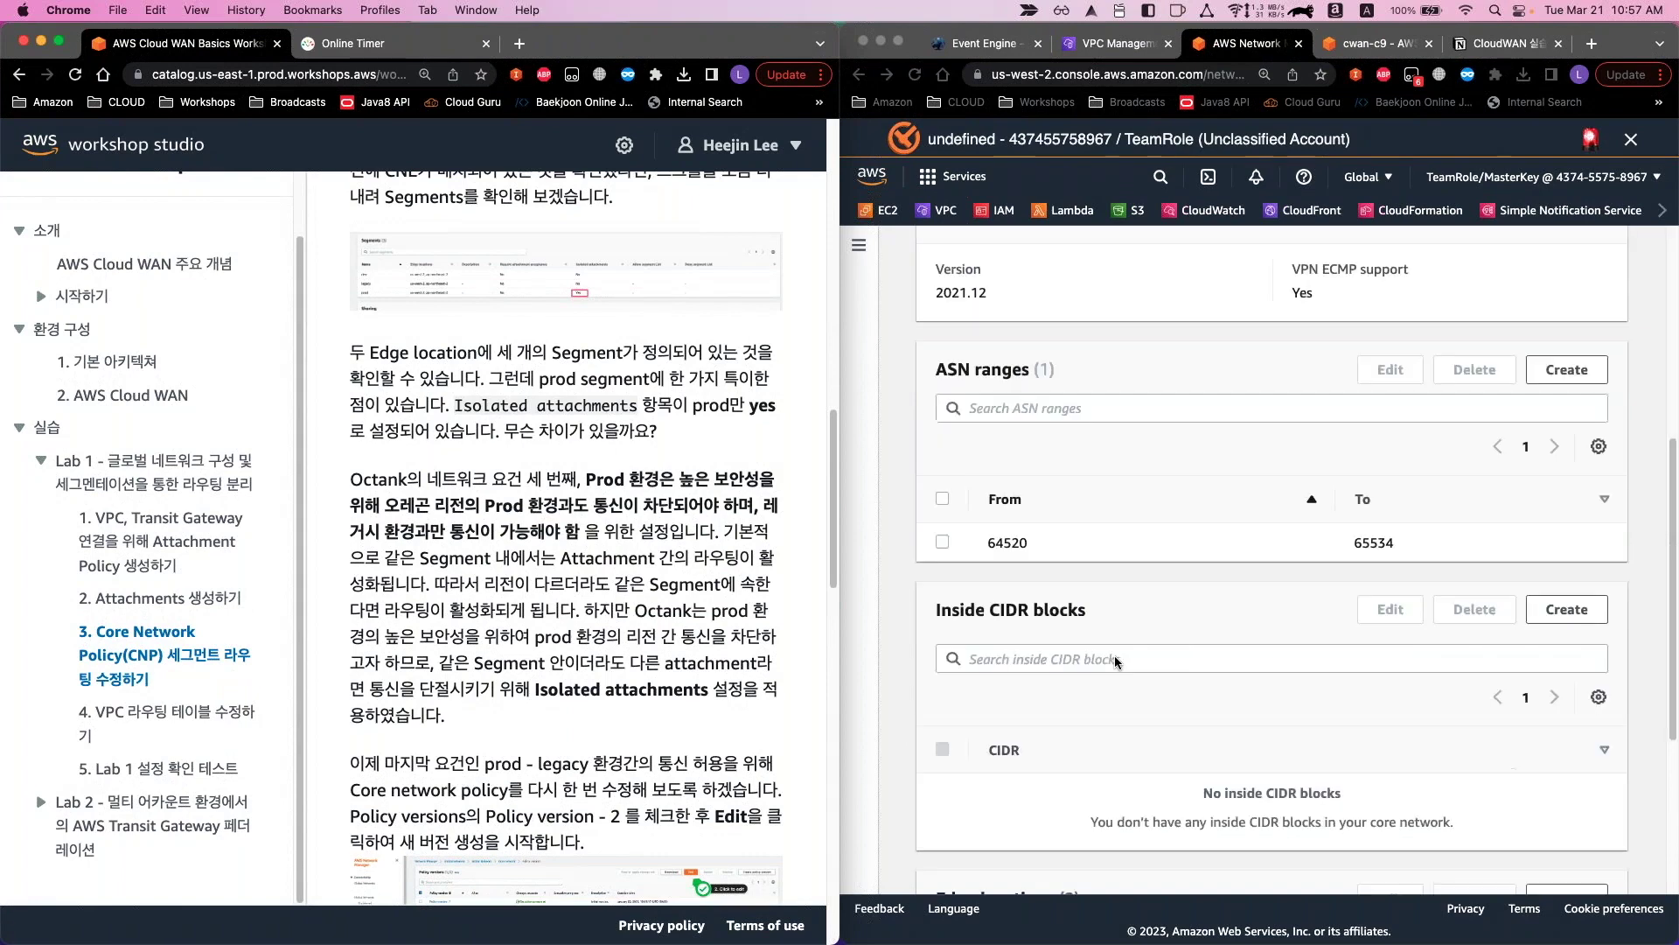
scroll(1116, 658, down, 4)
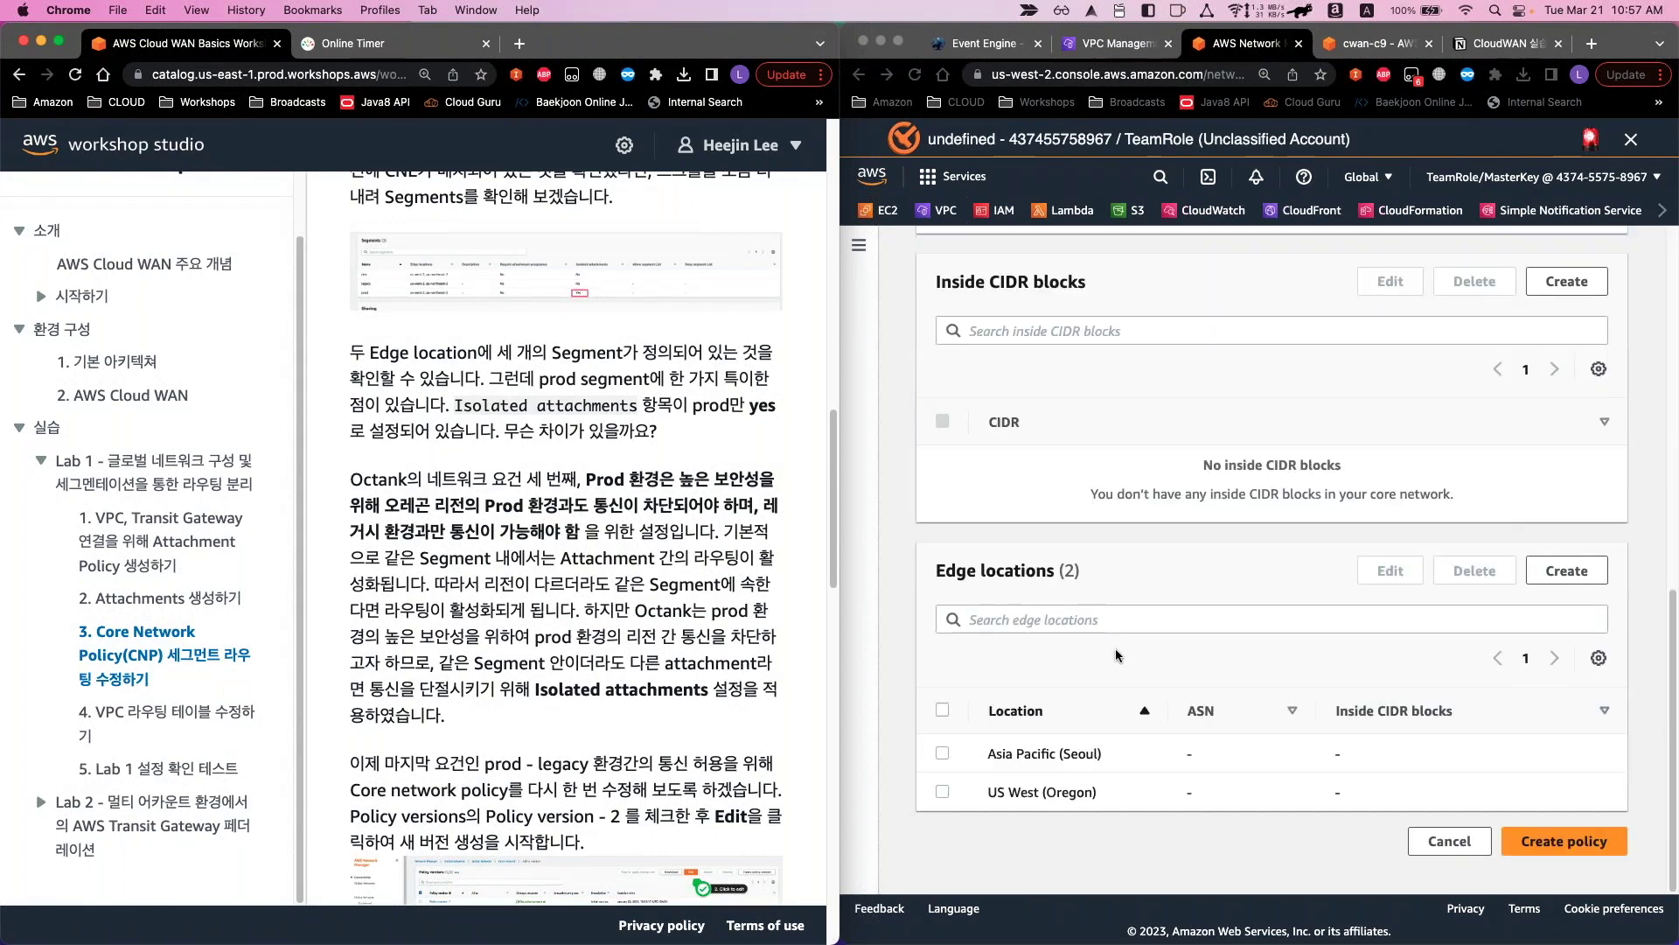
scroll(1116, 648, up, 10)
scroll(1126, 633, down, 9)
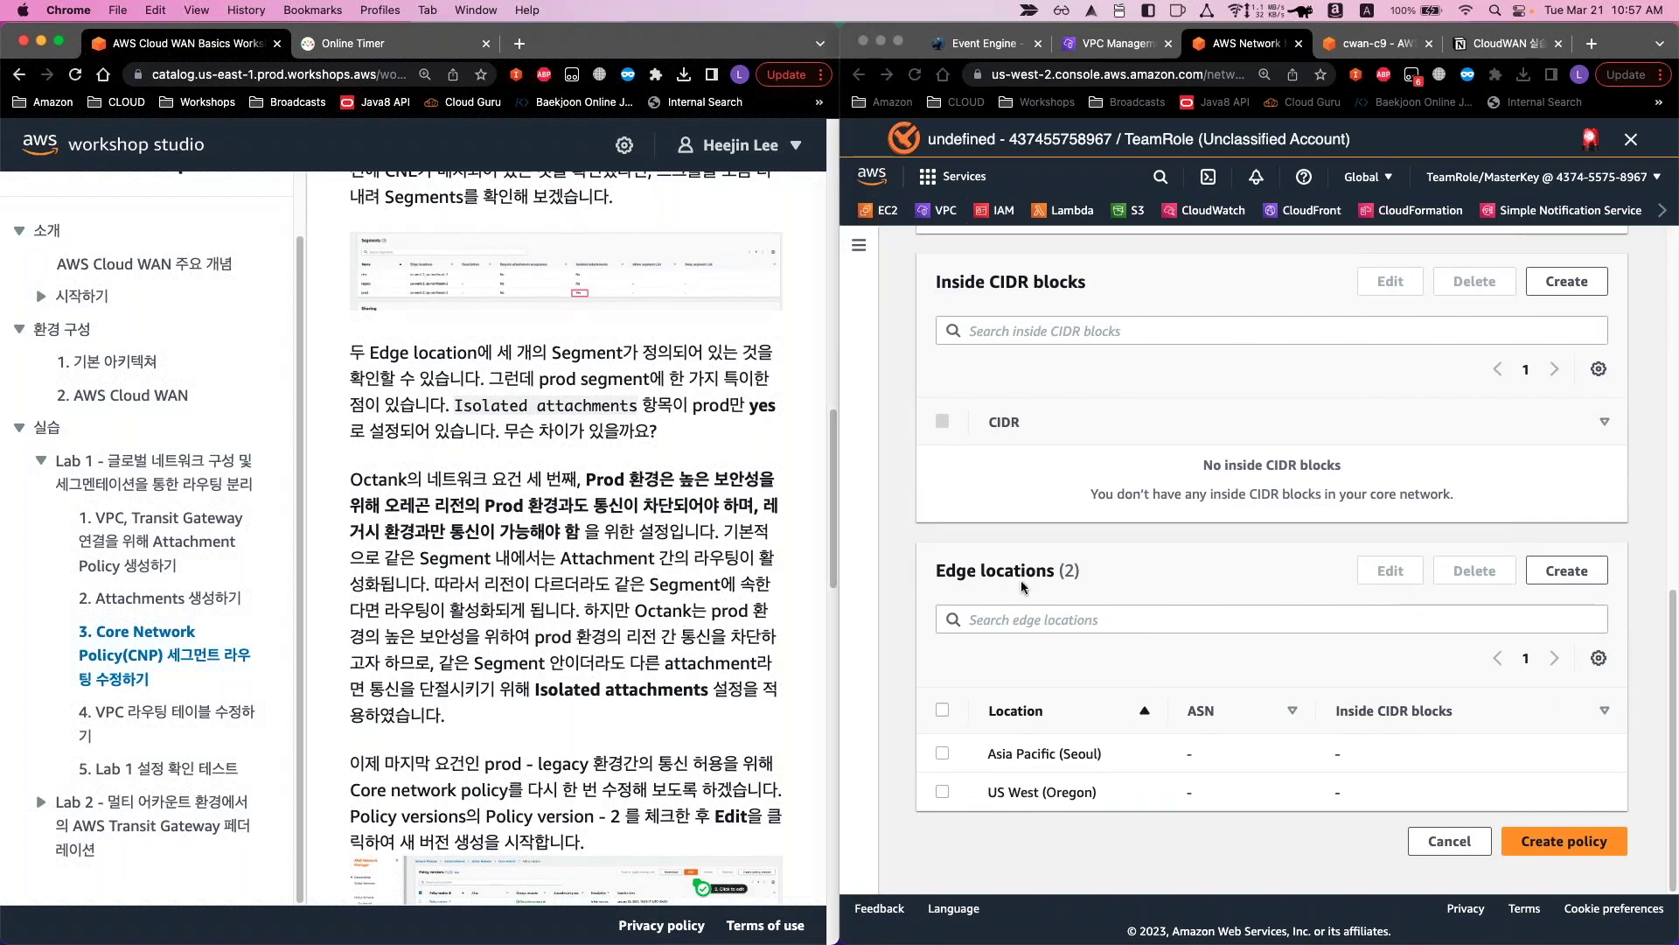
click(1100, 582)
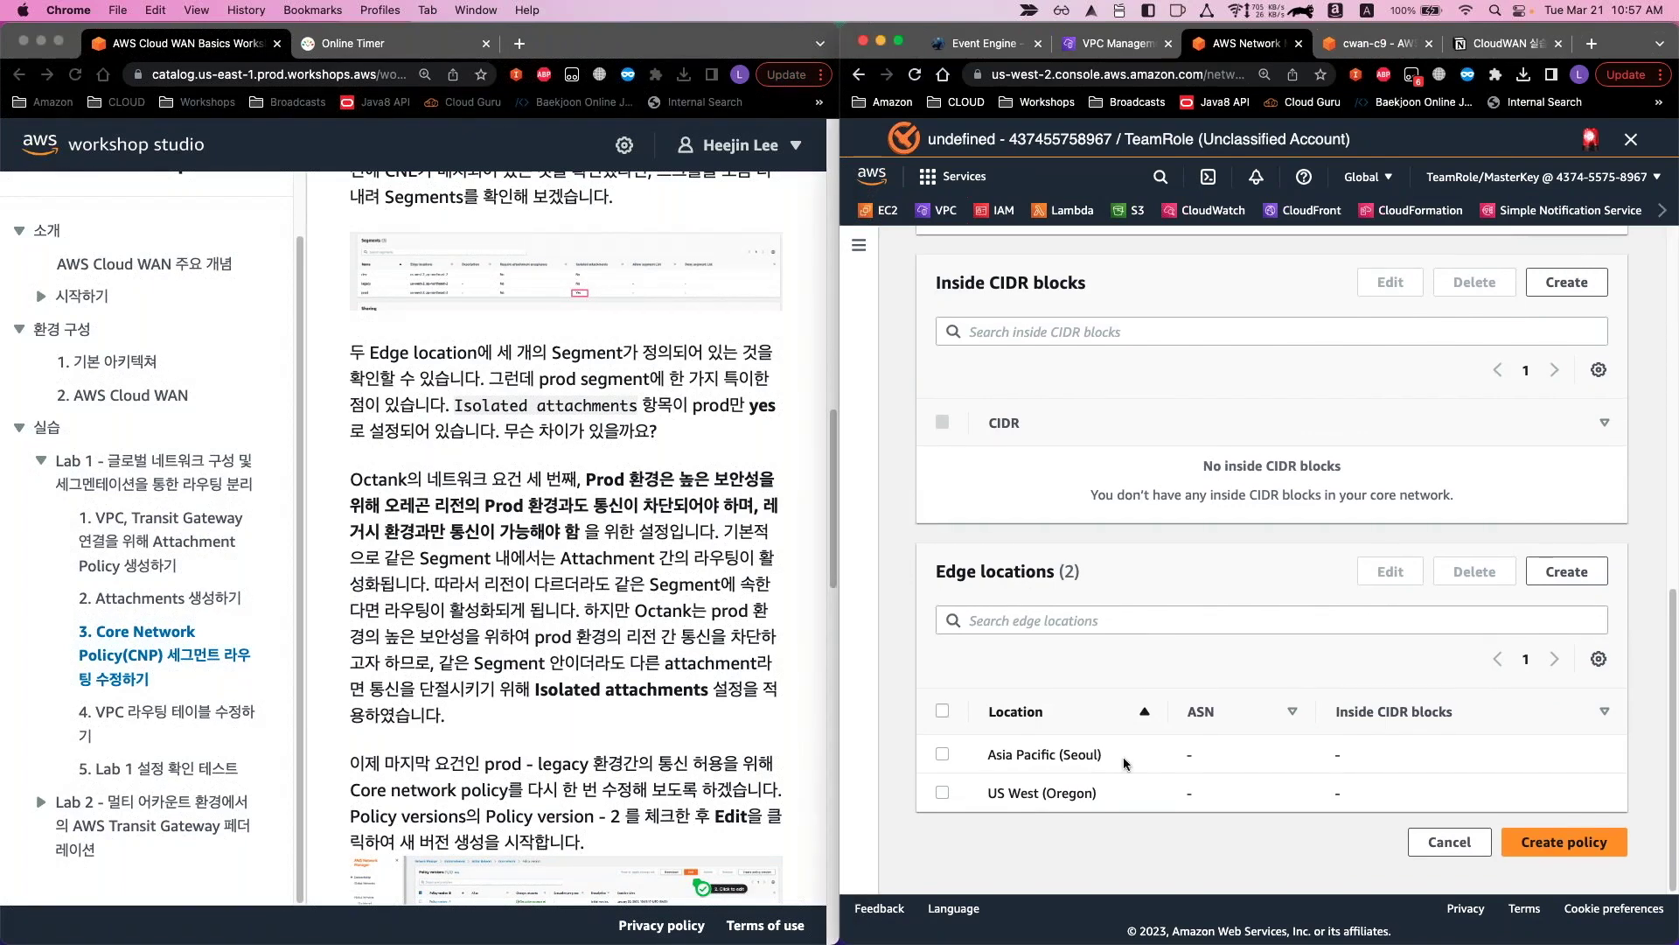
triple_click(1043, 794)
click(1028, 842)
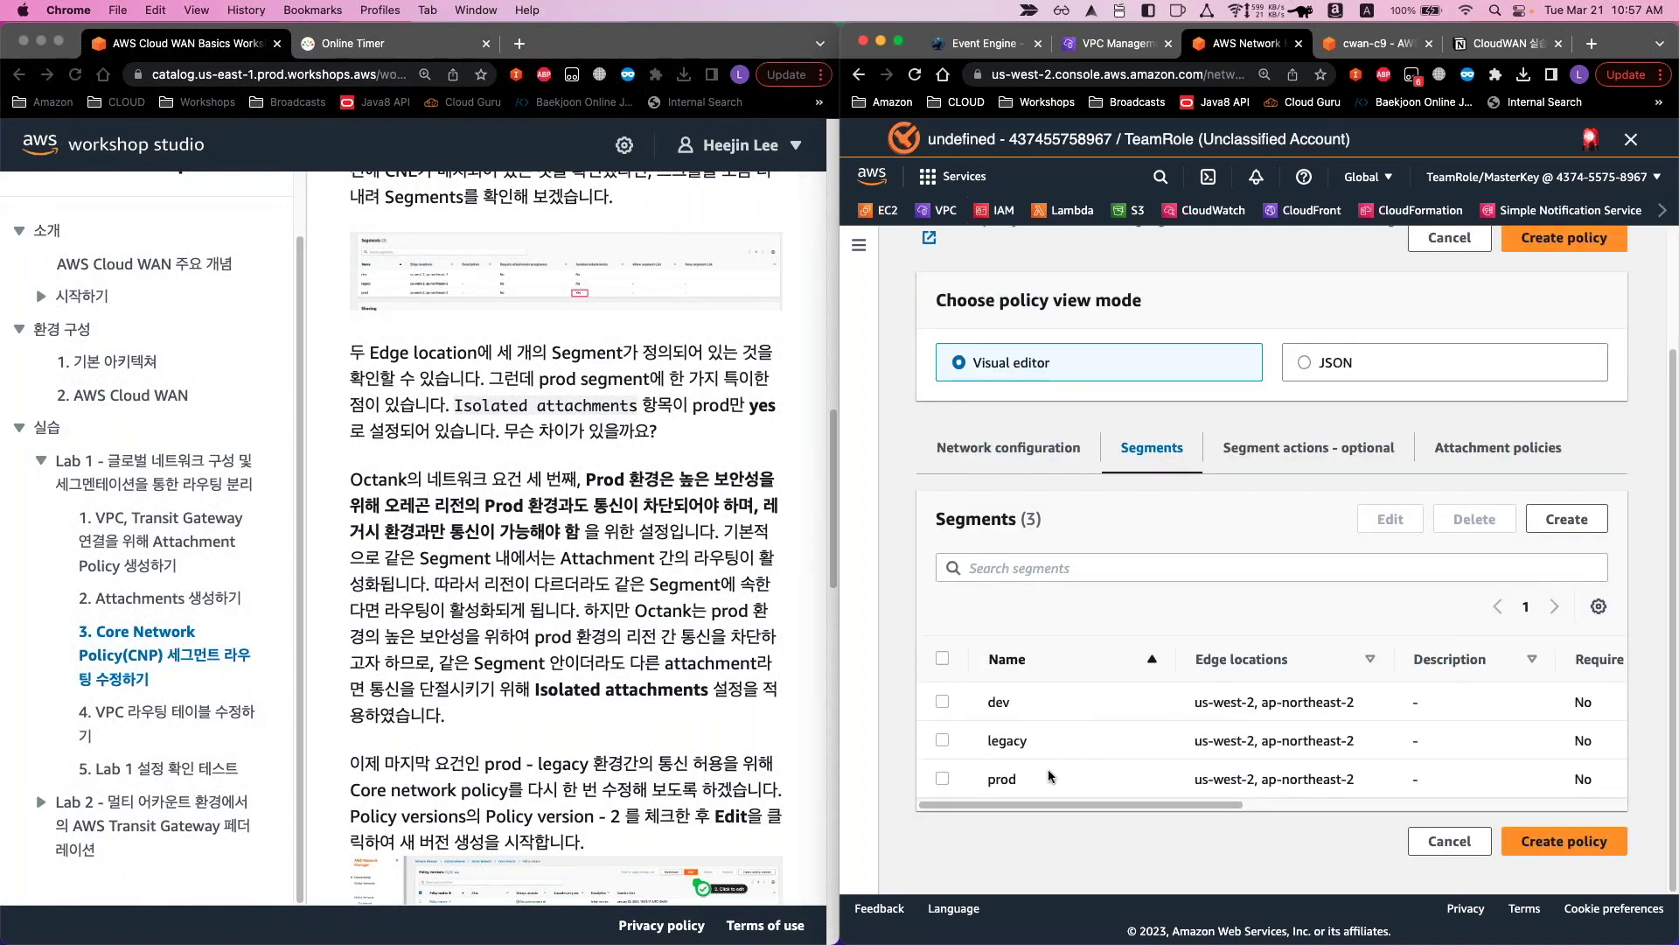
Inspect the policy's dev, legacy and prod segments, comparing their edge locations and isolated attachments settings
drag(1071, 804, 1052, 716)
double_click(1019, 741)
click(1070, 820)
drag(1177, 665, 1095, 666)
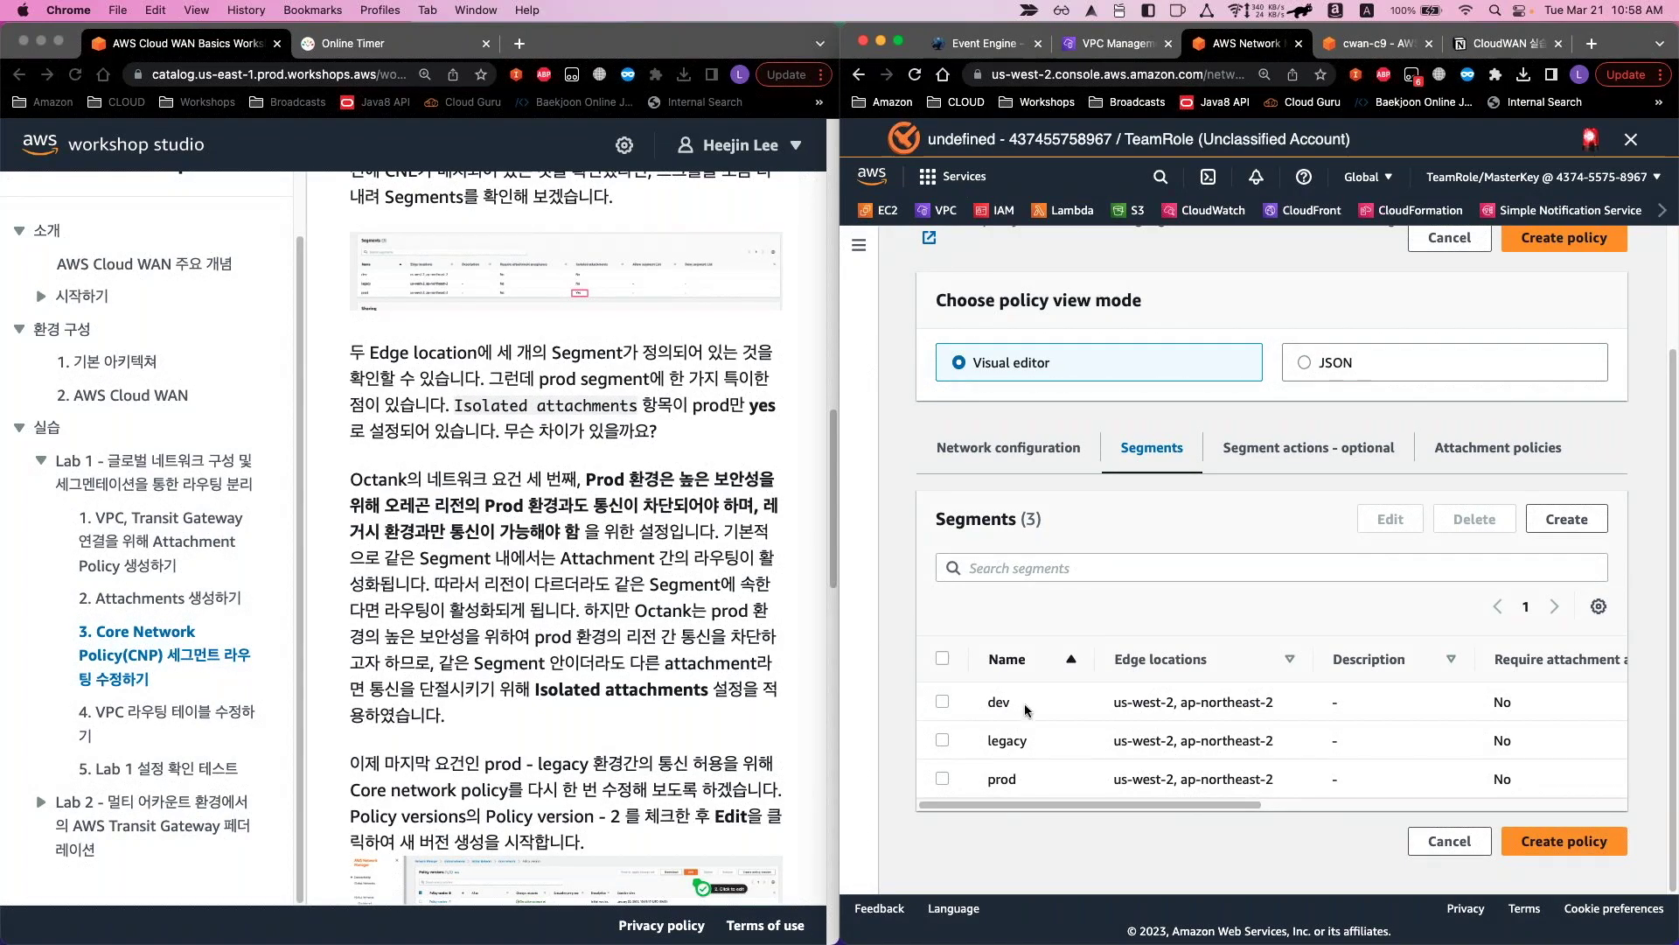
double_click(1006, 741)
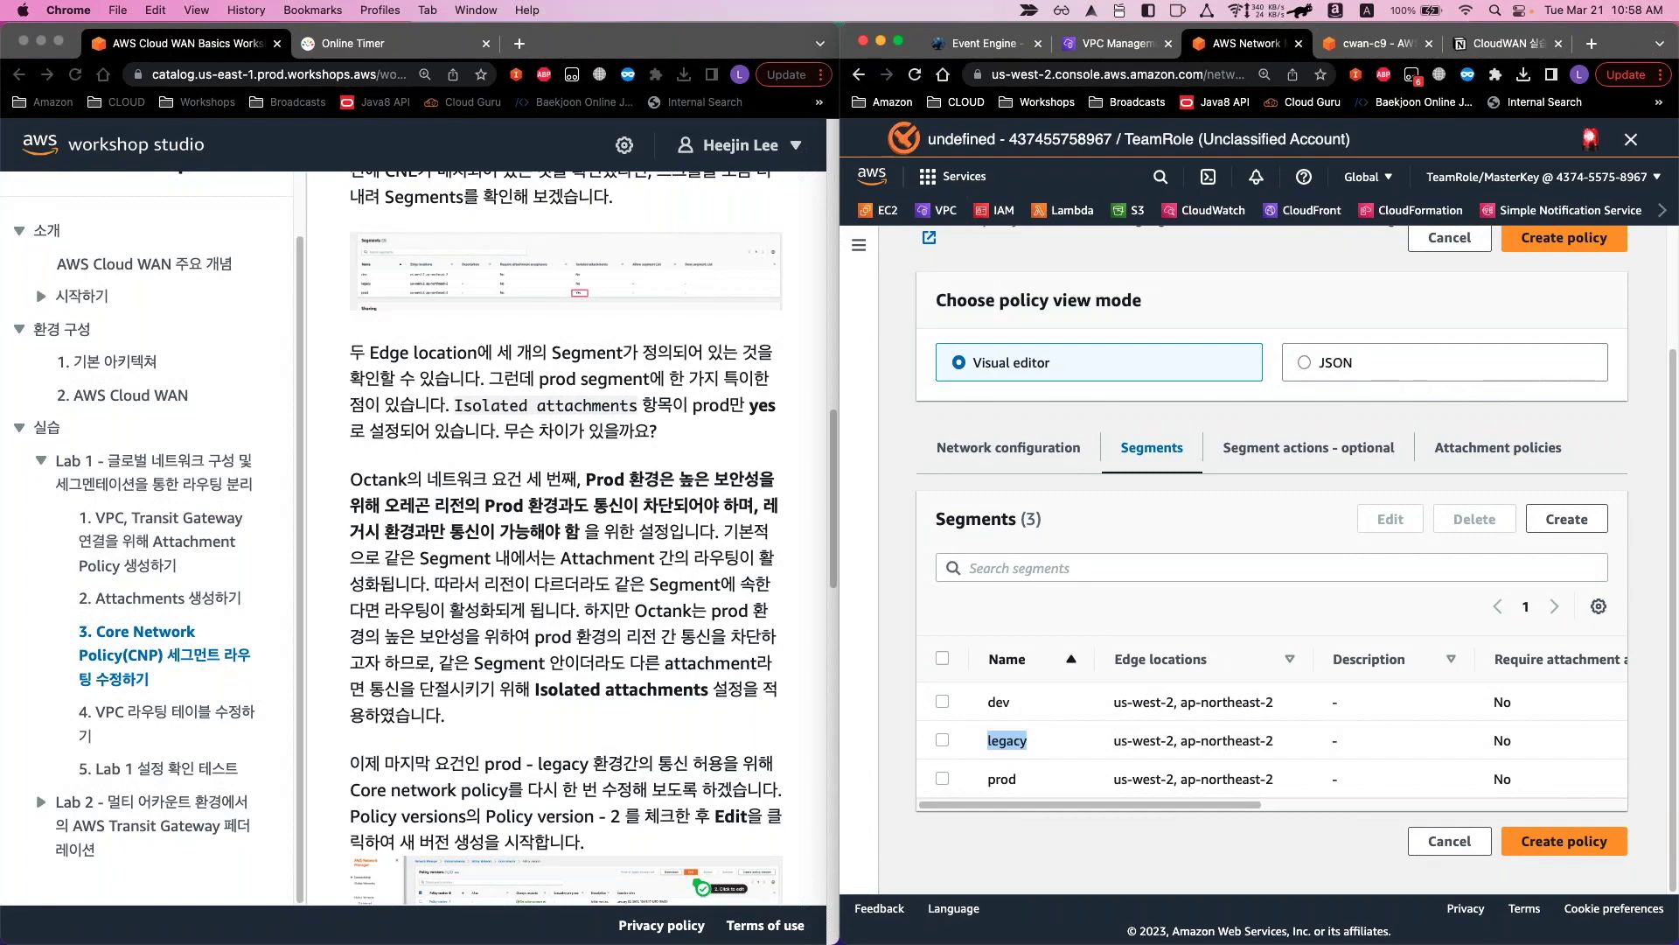
click(1100, 865)
drag(1146, 799, 1401, 821)
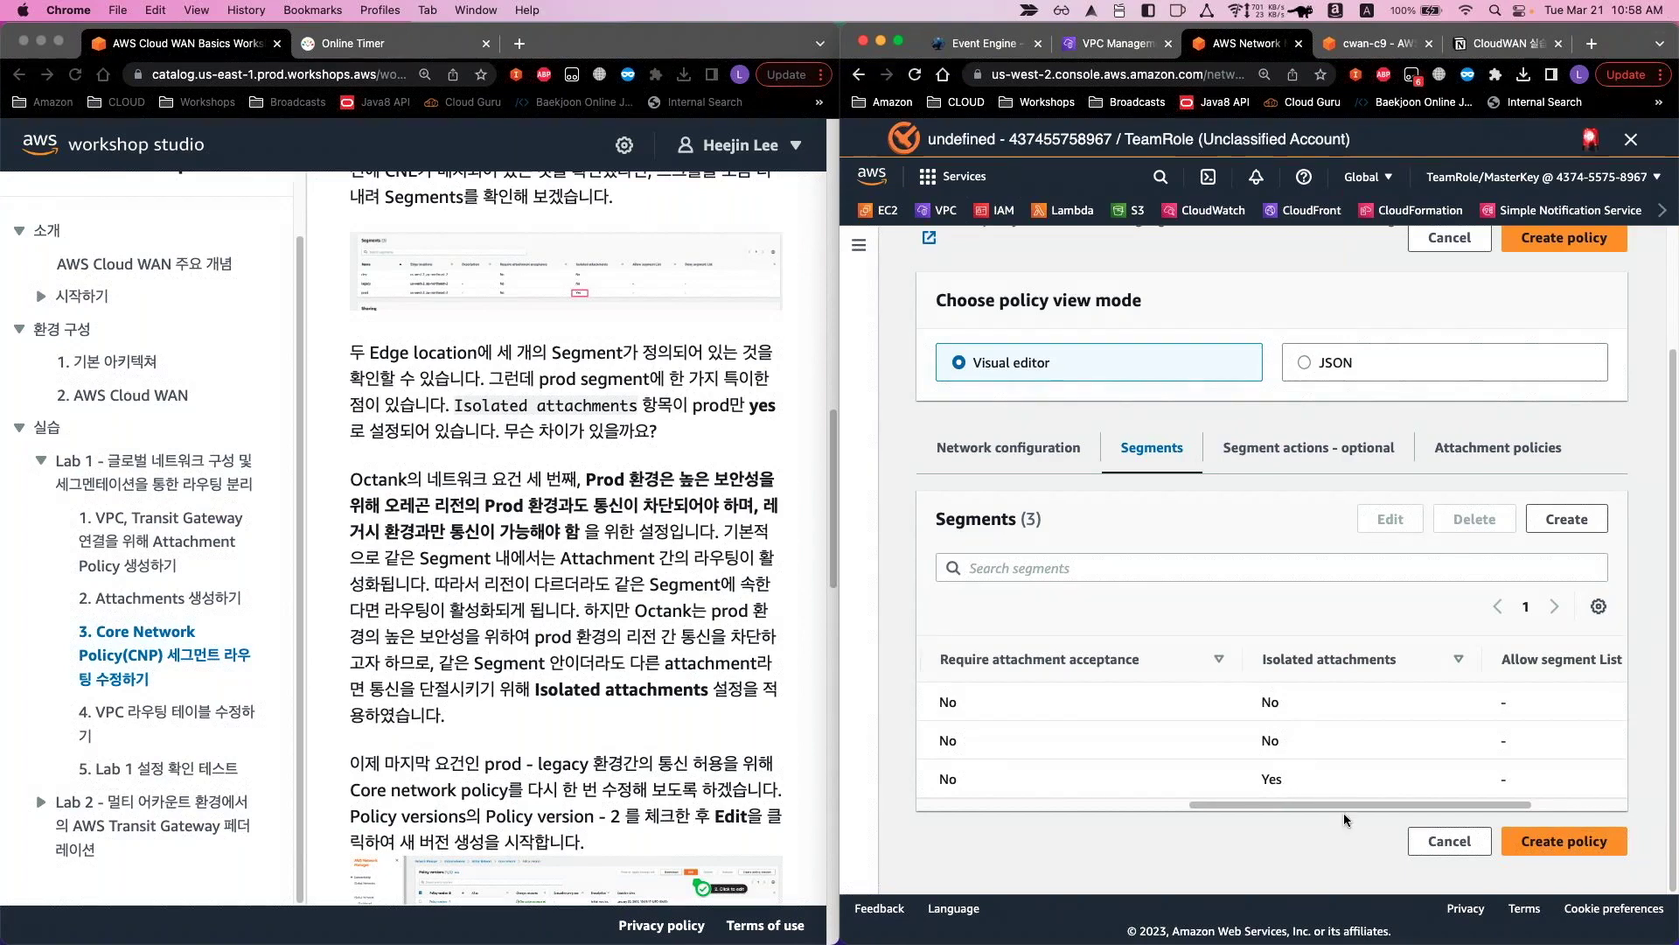
drag(1343, 804, 972, 831)
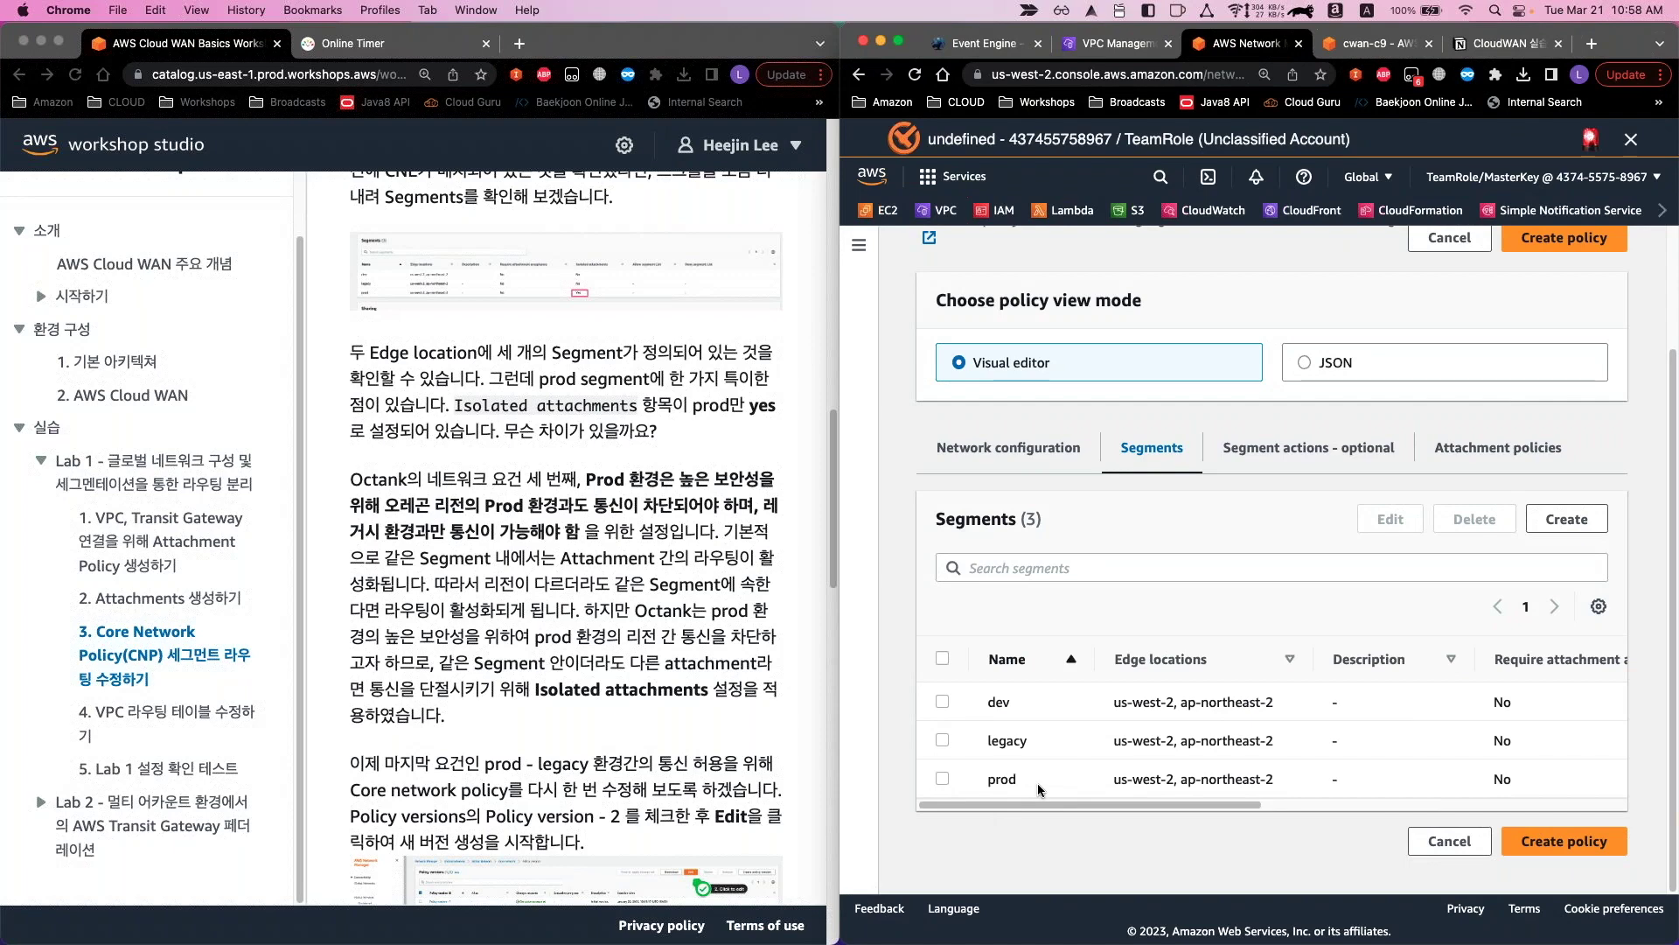
drag(1017, 779, 990, 780)
click(990, 780)
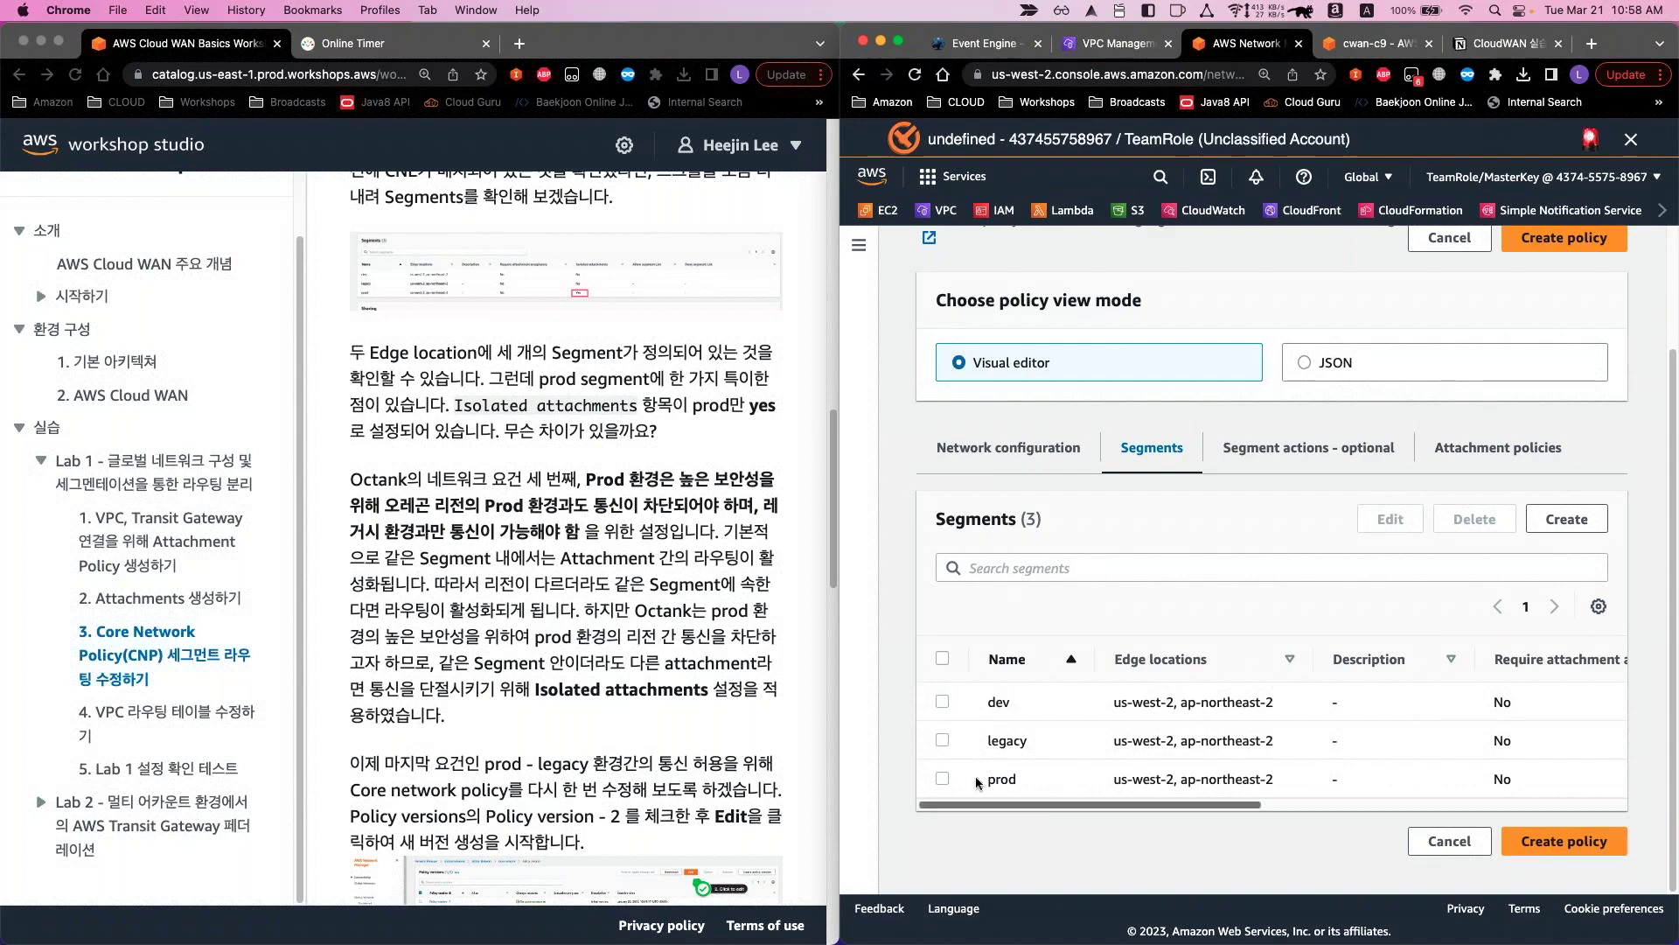
Reread the guide's requirement on isolating the Prod environment between regions and allowing communication only with Legacy
scroll(704, 781, up, 10)
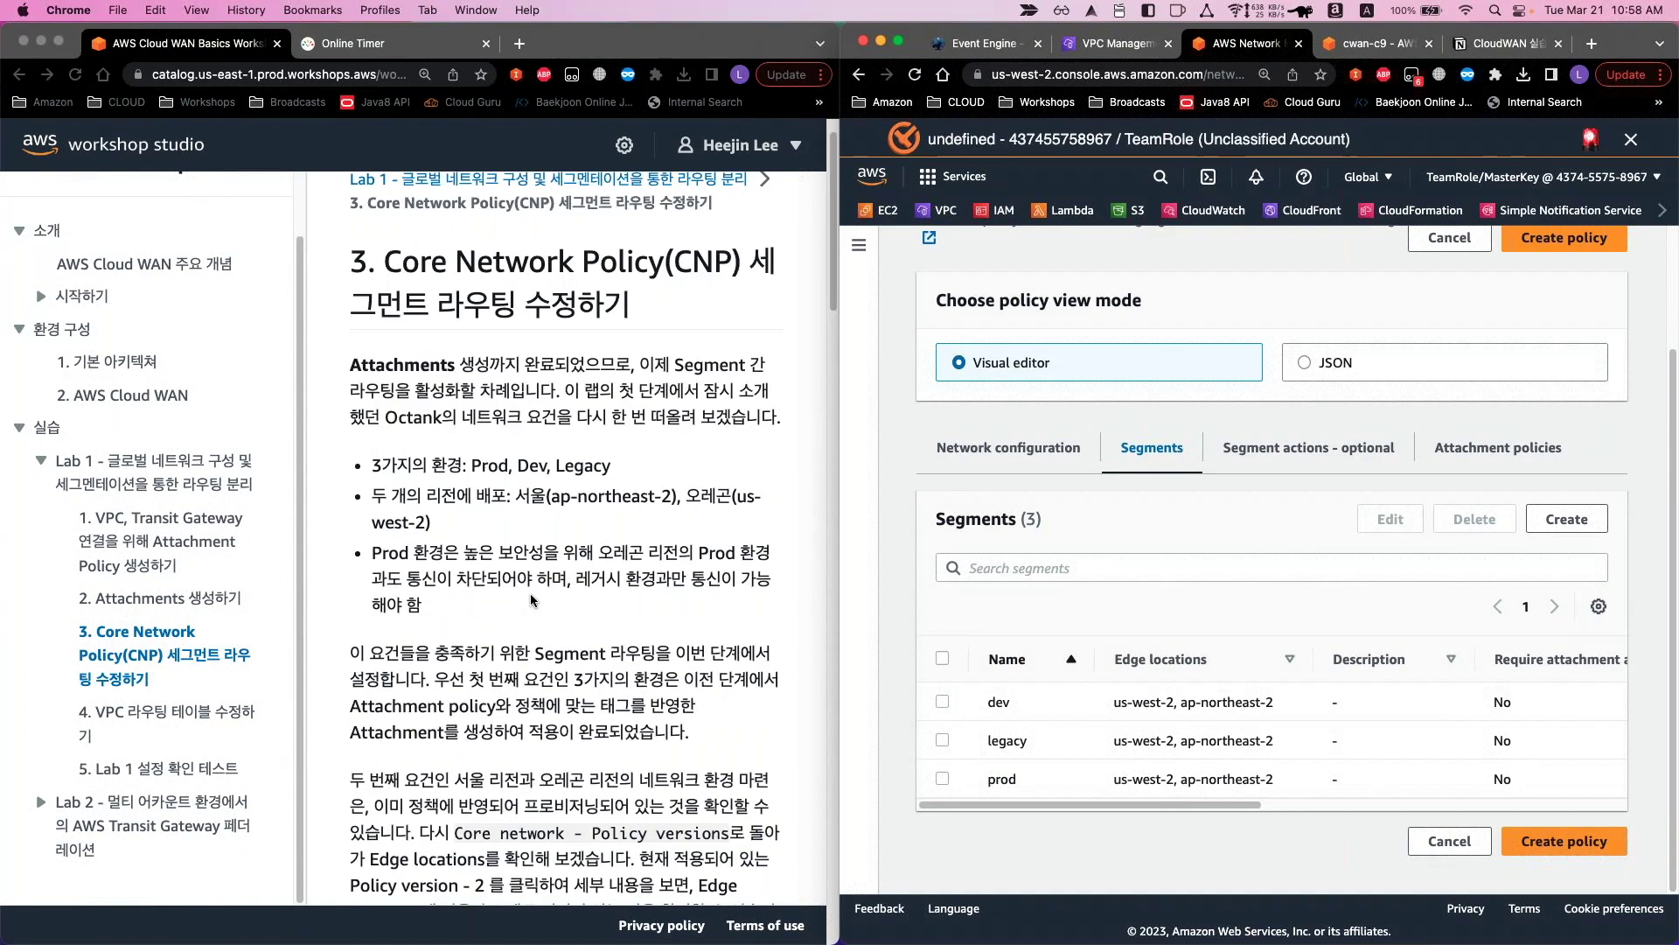
click(530, 593)
drag(371, 552, 420, 605)
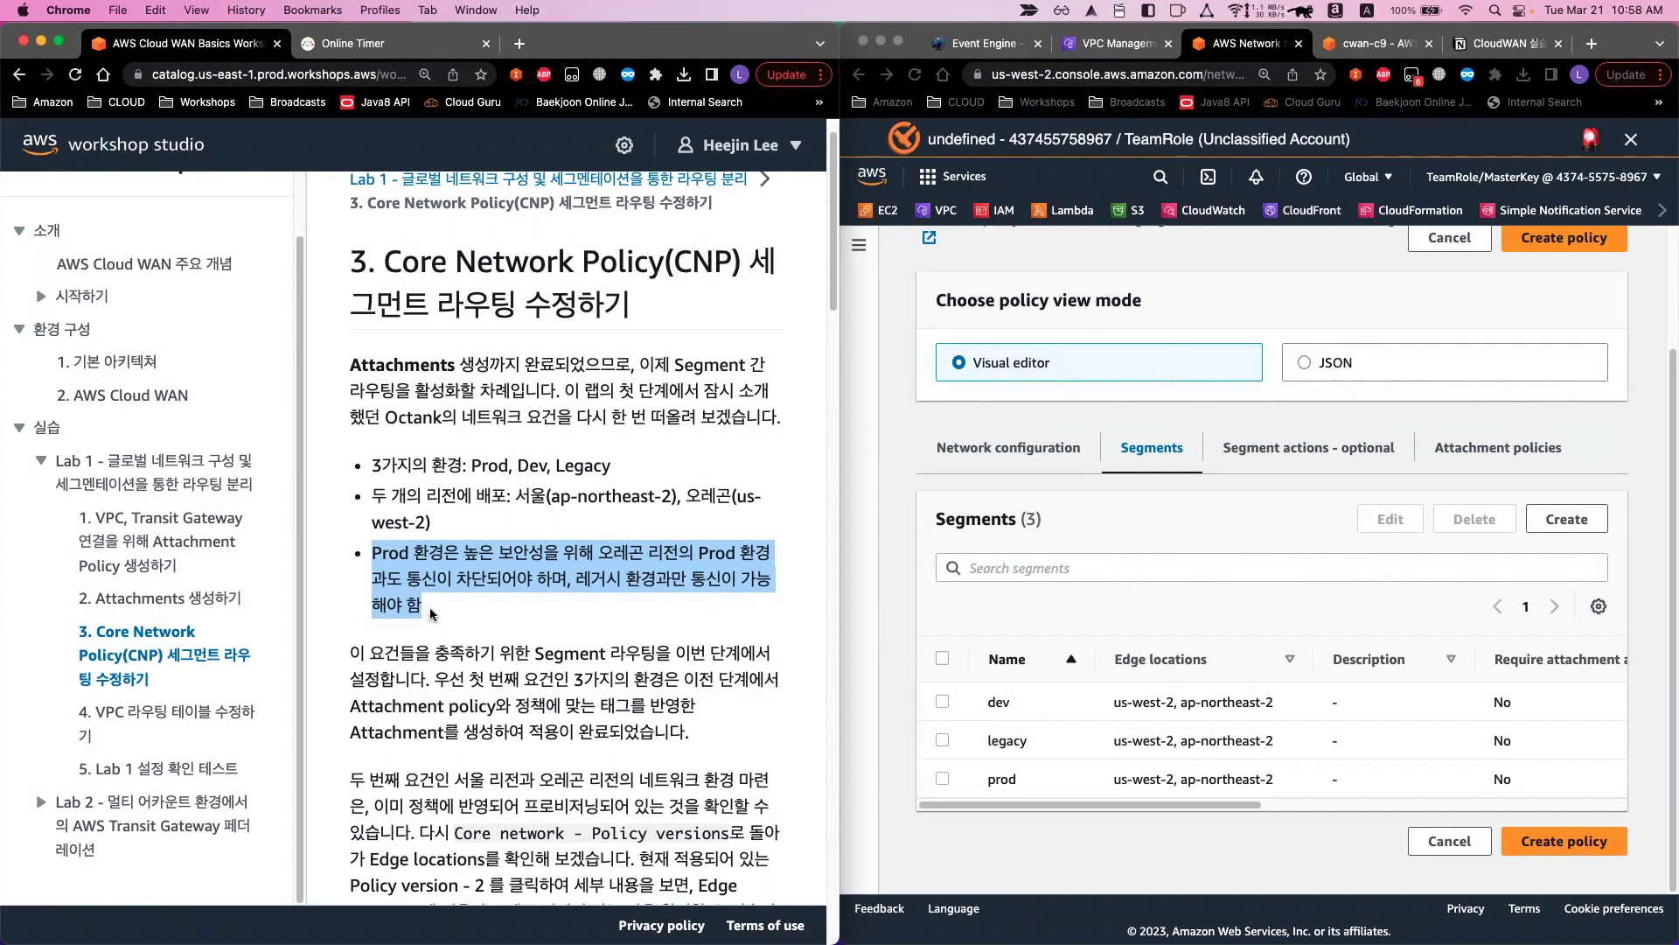
click(438, 622)
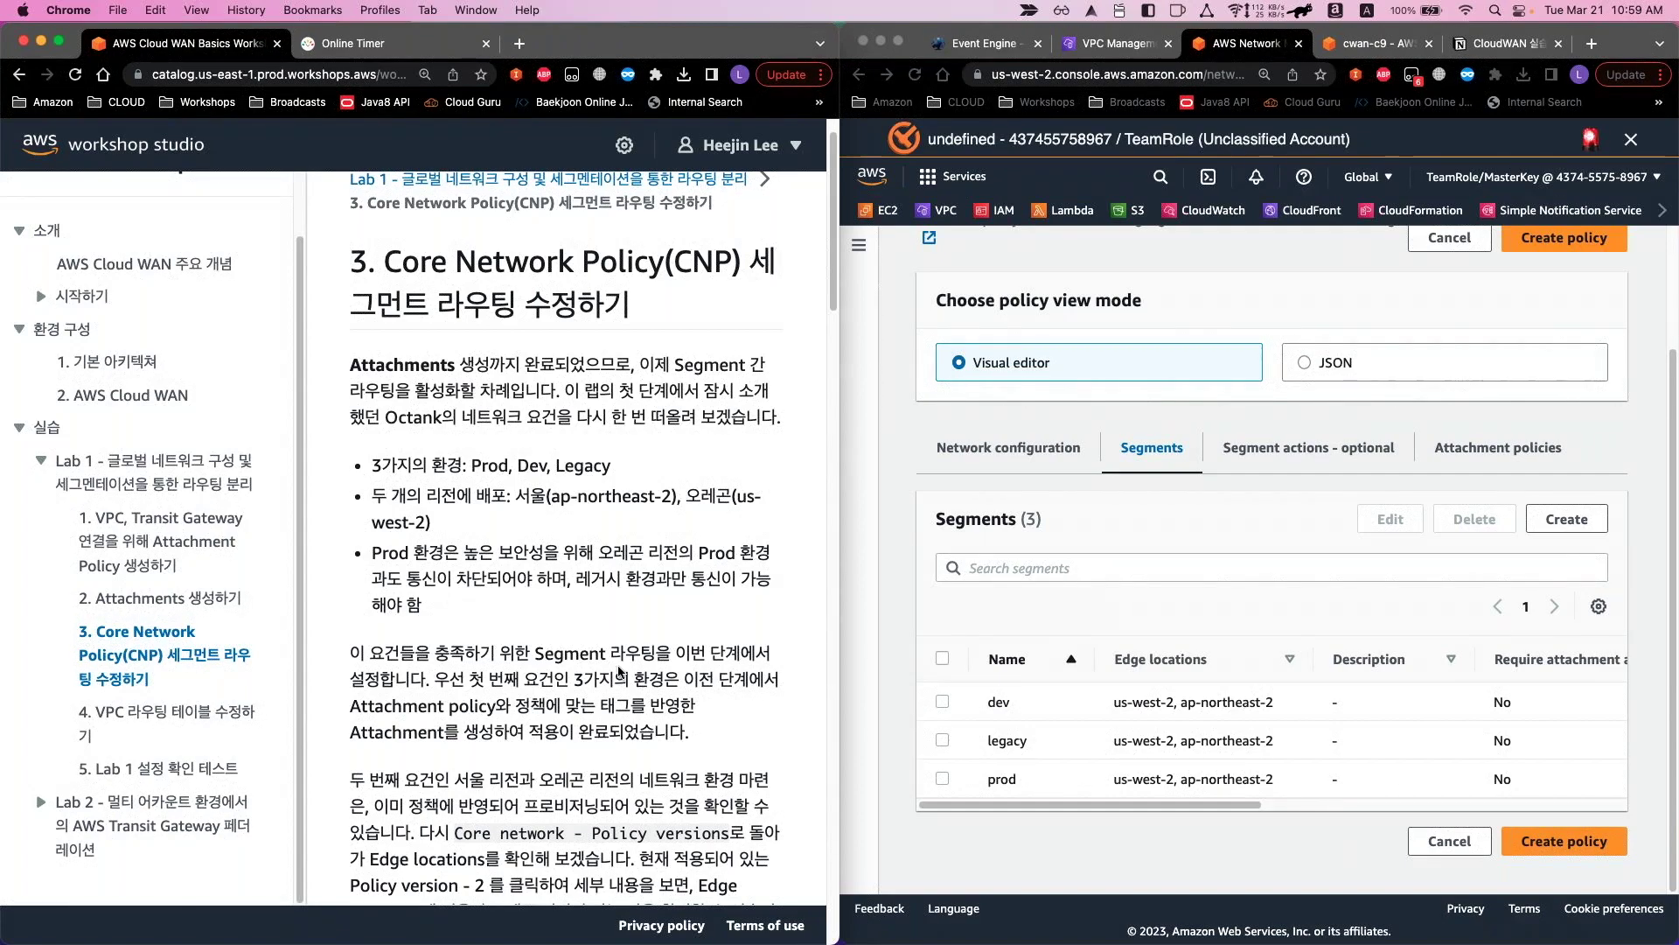
Compare the isolated attachments settings of the legacy and prod segments against the guide's Prod isolation requirement
mouse_move(984, 804)
mouse_down()
mouse_move(1110, 827)
mouse_move(1306, 822)
mouse_move(967, 810)
mouse_up()
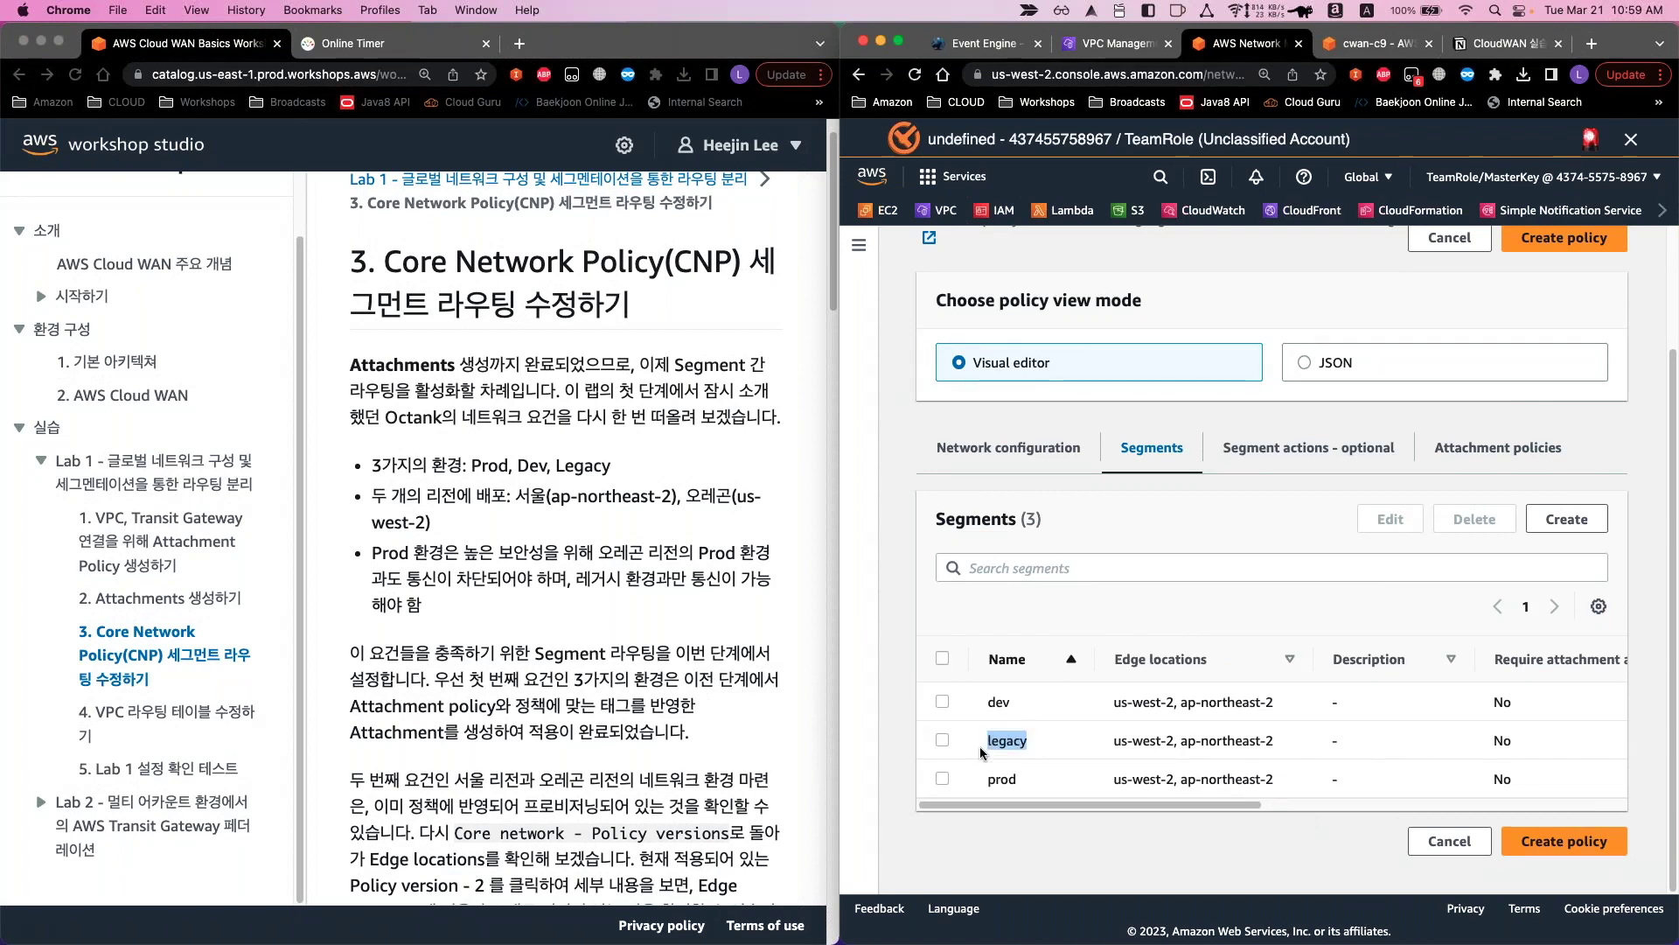
click(1041, 742)
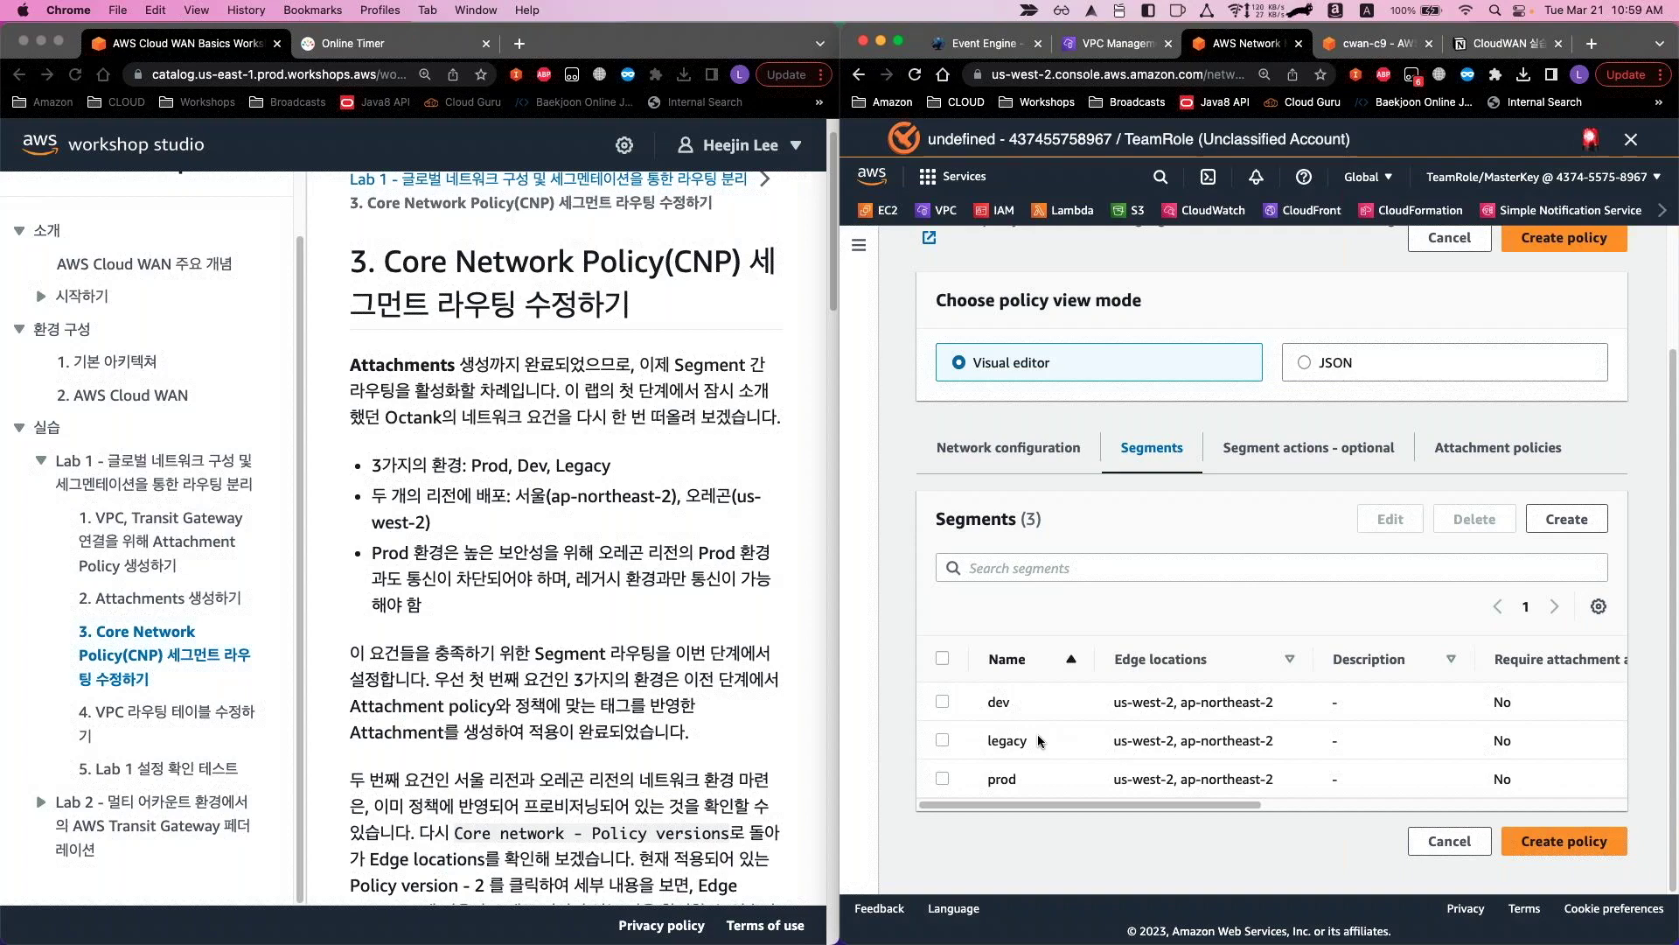
drag(1082, 800, 1284, 821)
scroll(1230, 789, right, 3)
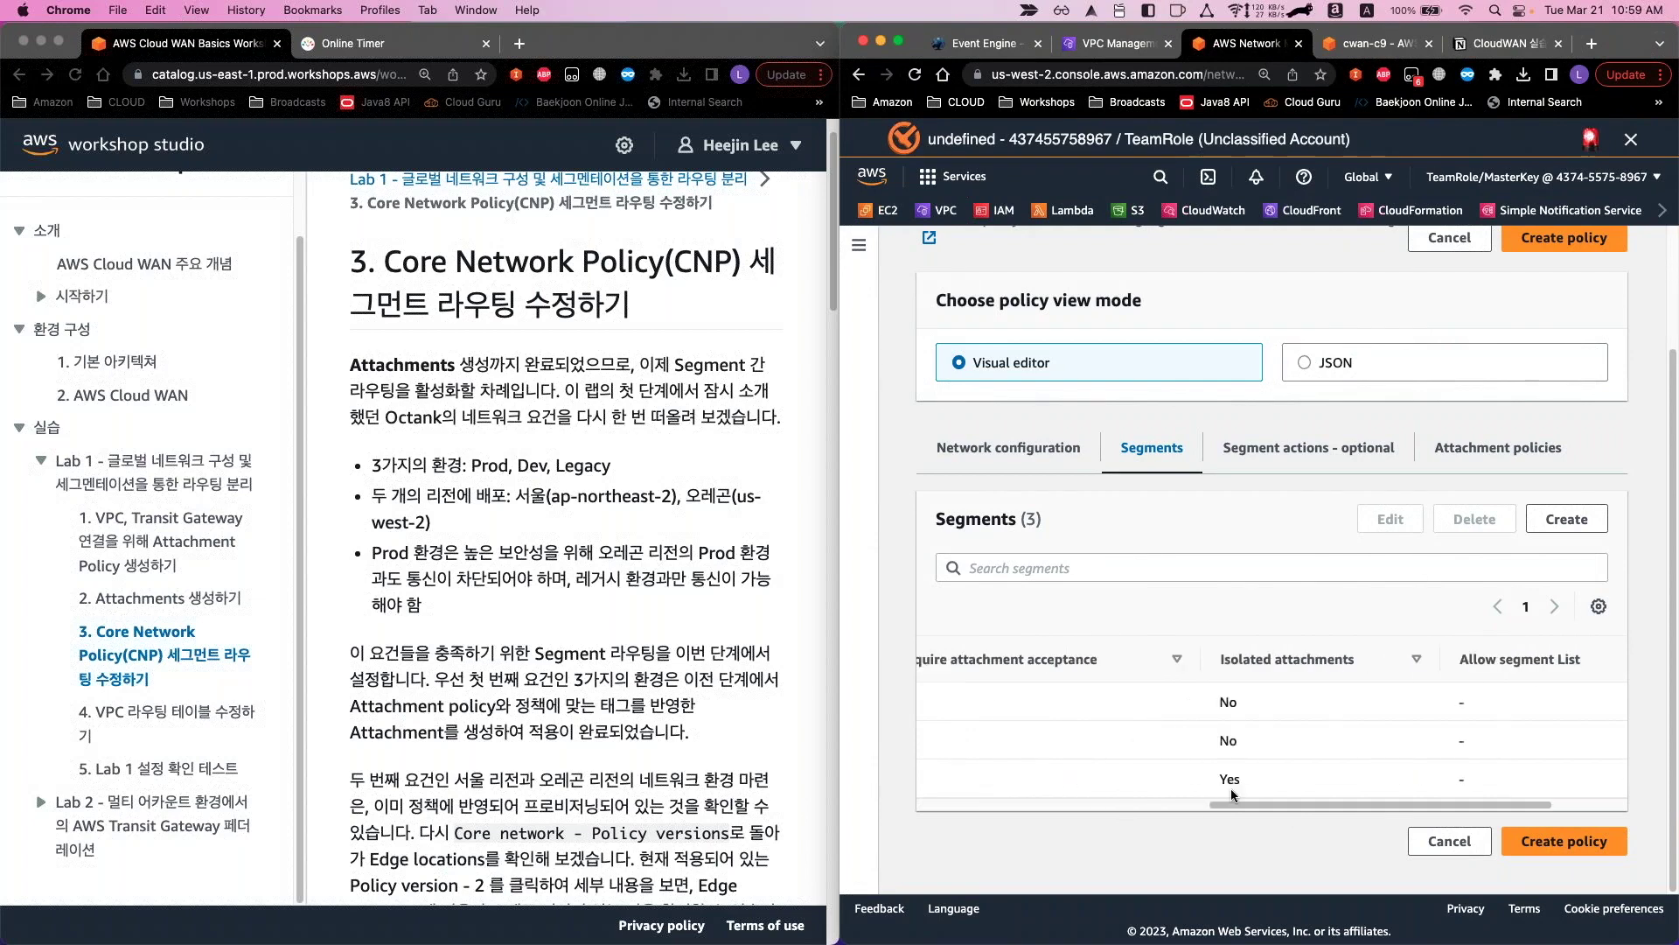
double_click(1232, 781)
mouse_move(1265, 802)
mouse_down()
mouse_move(1226, 804)
mouse_move(1294, 803)
mouse_up()
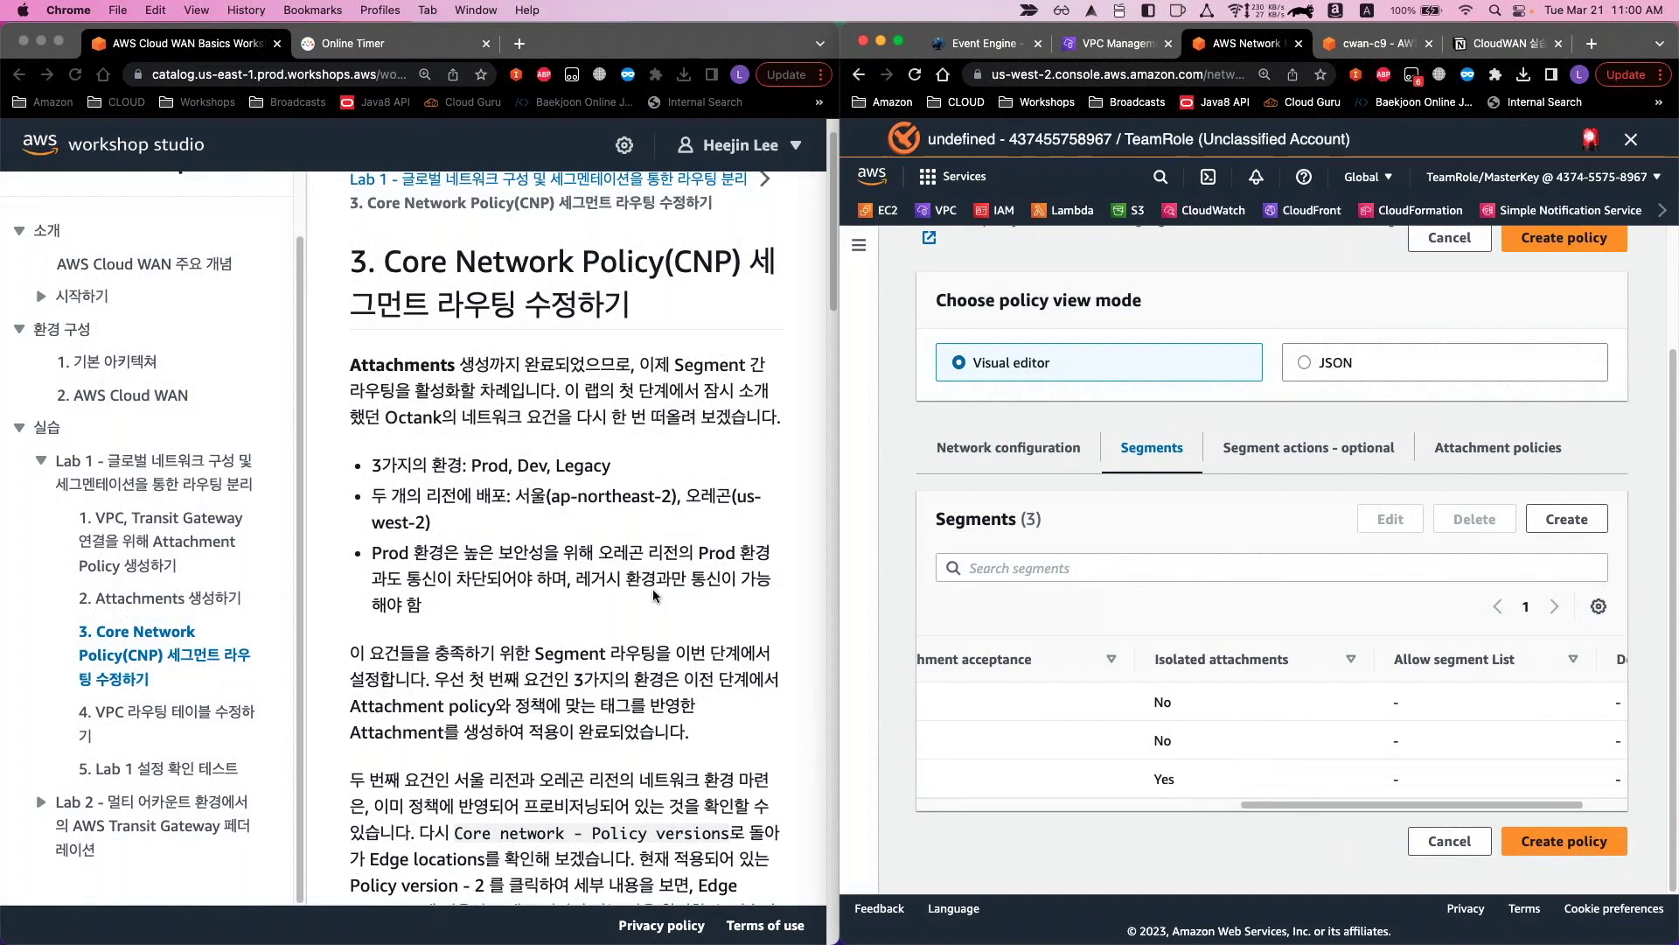
scroll(444, 545, down, 1)
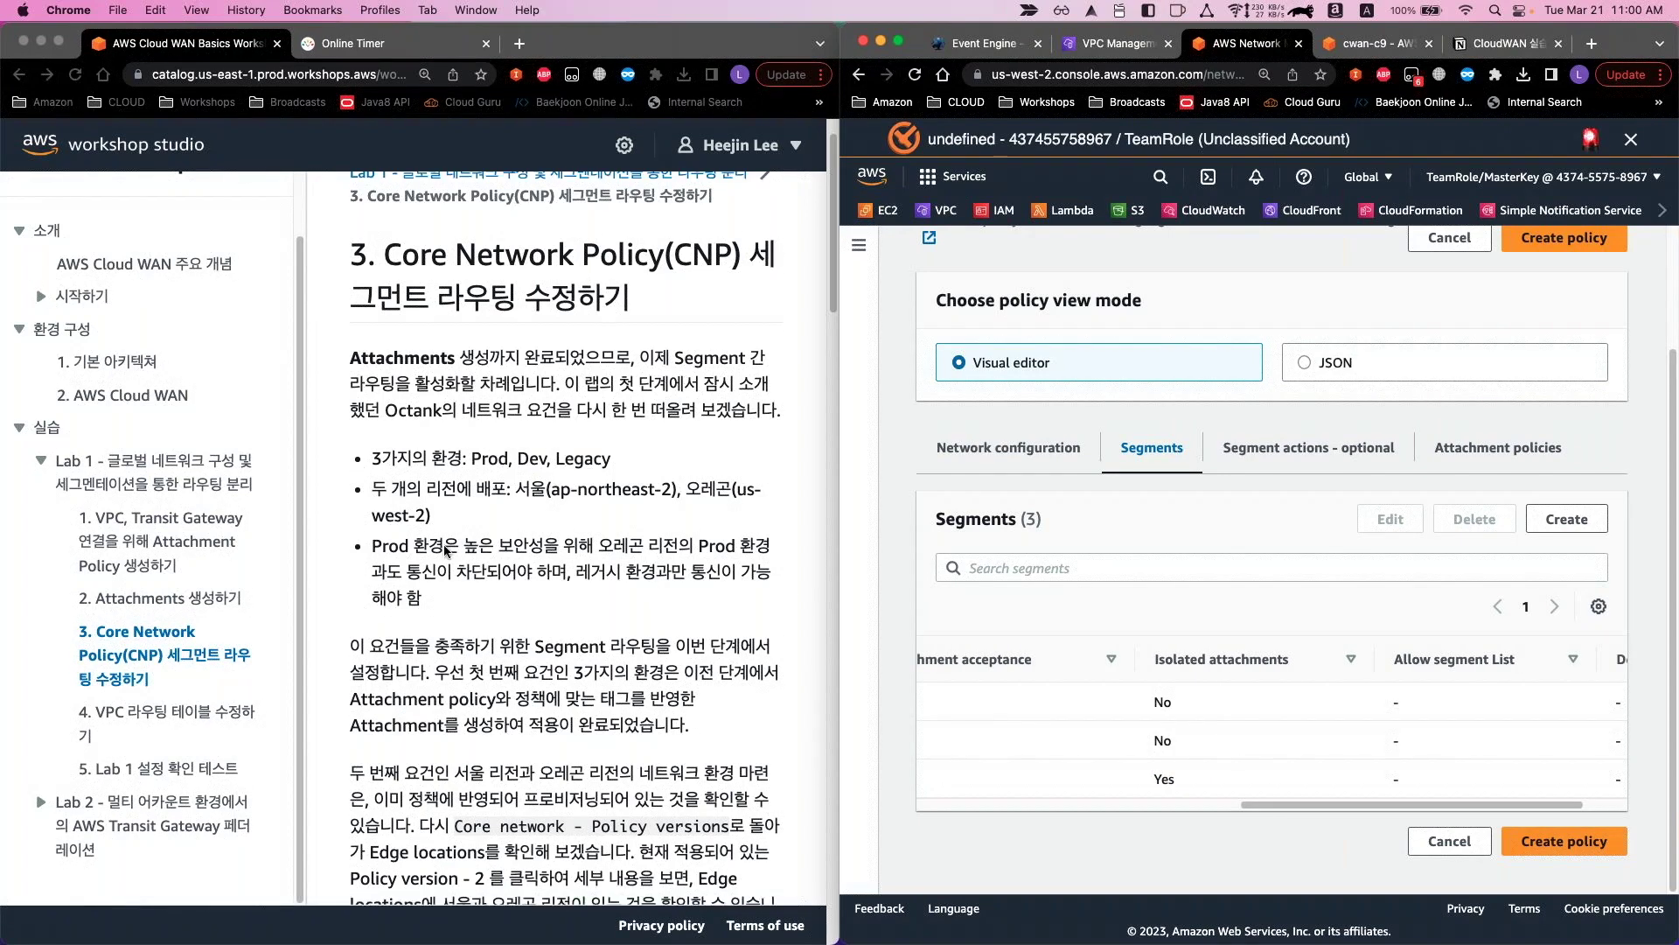
click(445, 550)
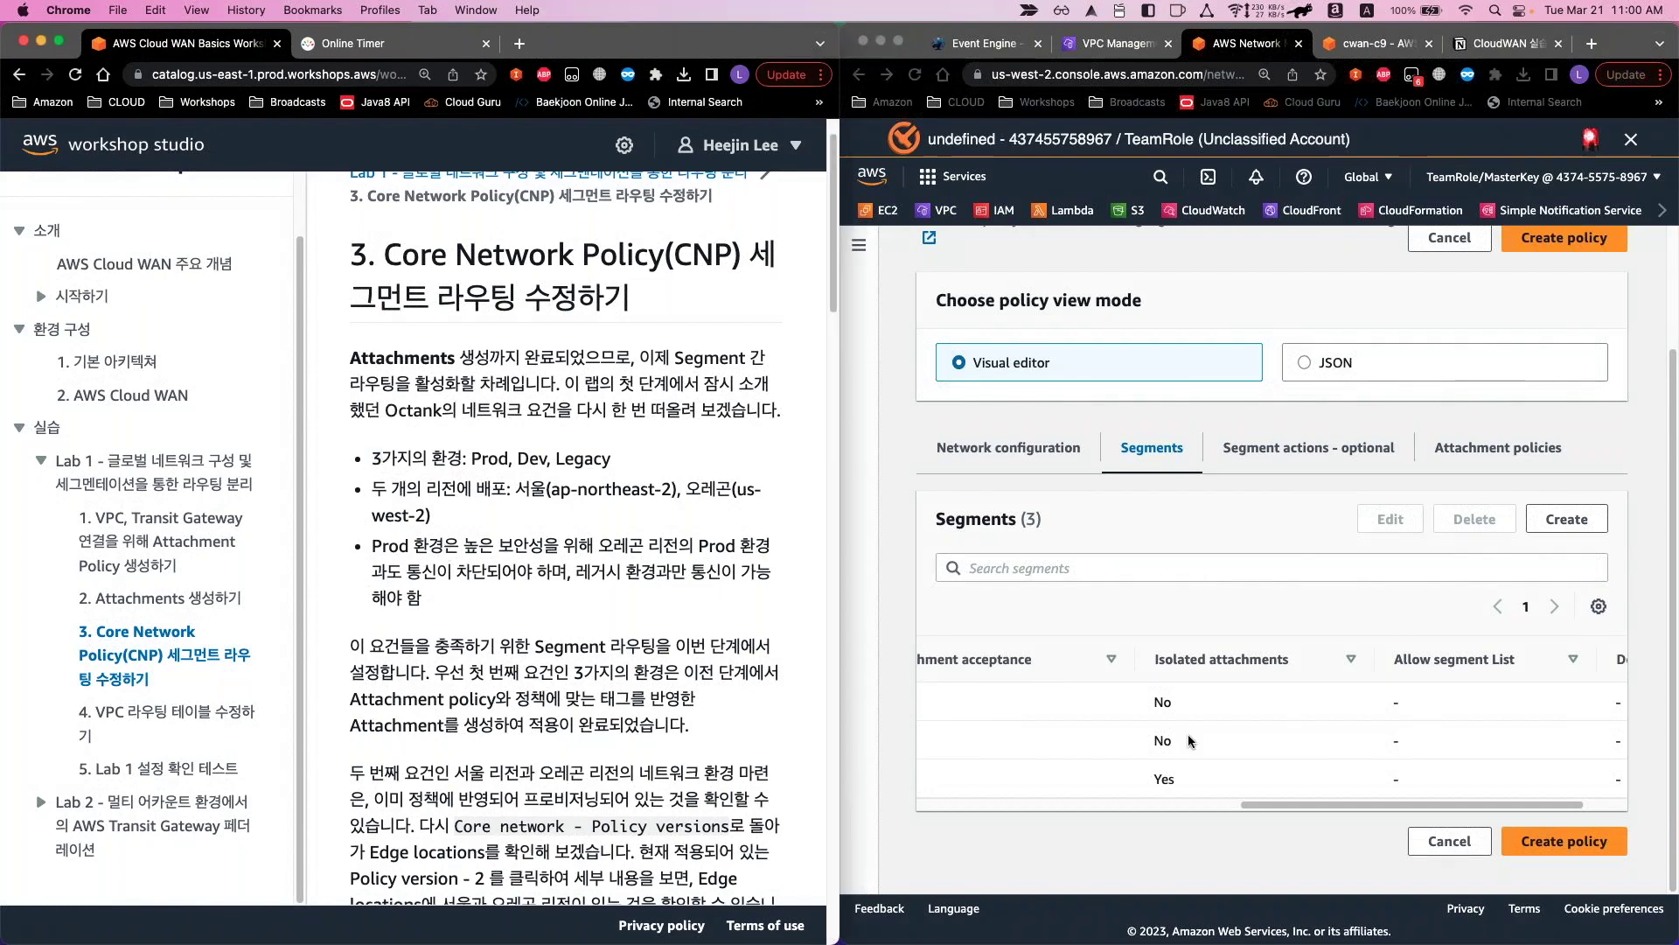
click(1274, 806)
drag(1273, 806, 944, 806)
Reread the guide's requirement that the Prod environment may communicate only with the Legacy environment
scroll(684, 723, down, 10)
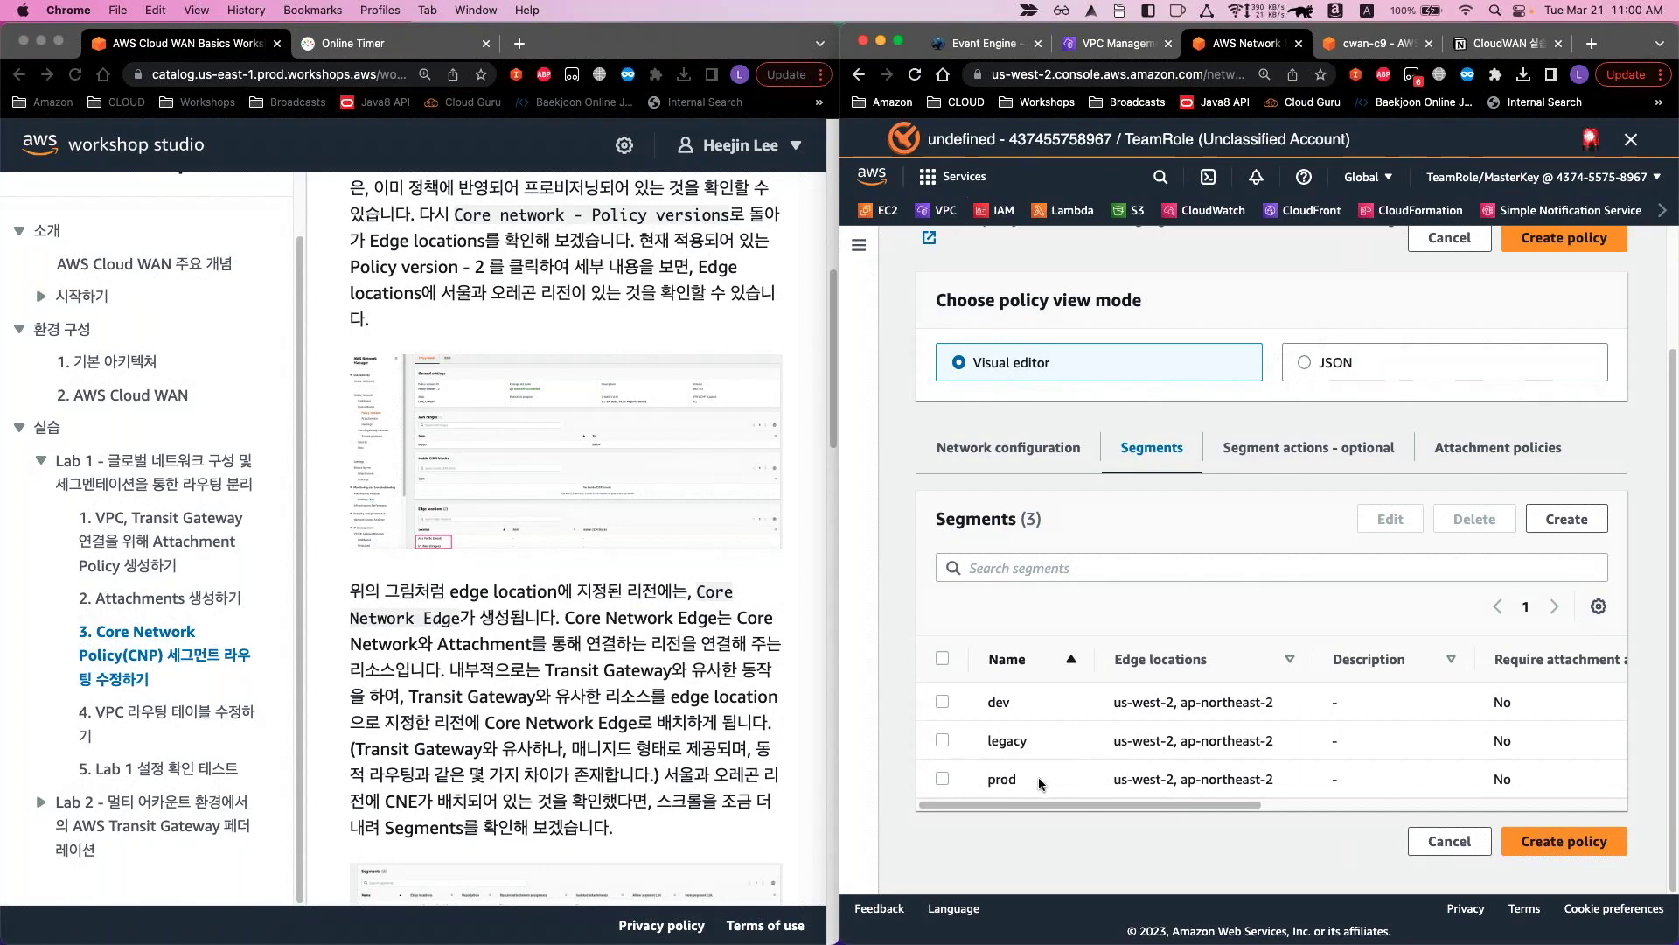
drag(1081, 804, 1014, 815)
scroll(740, 751, up, 7)
scroll(612, 656, up, 1)
click(578, 629)
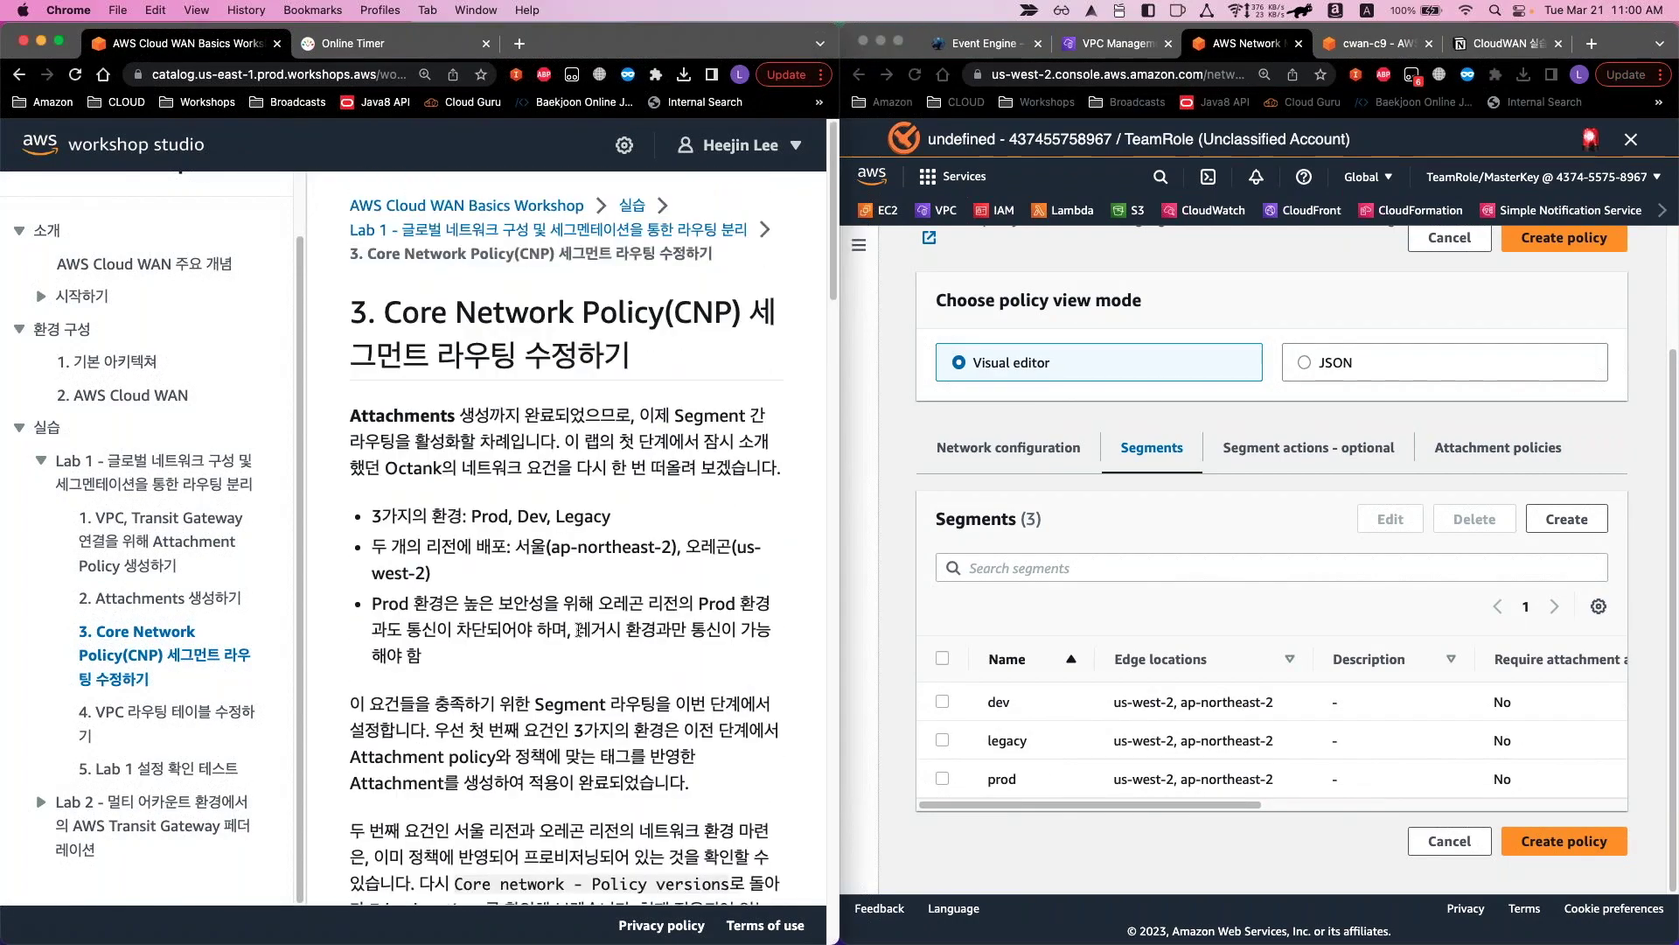
drag(579, 628, 595, 661)
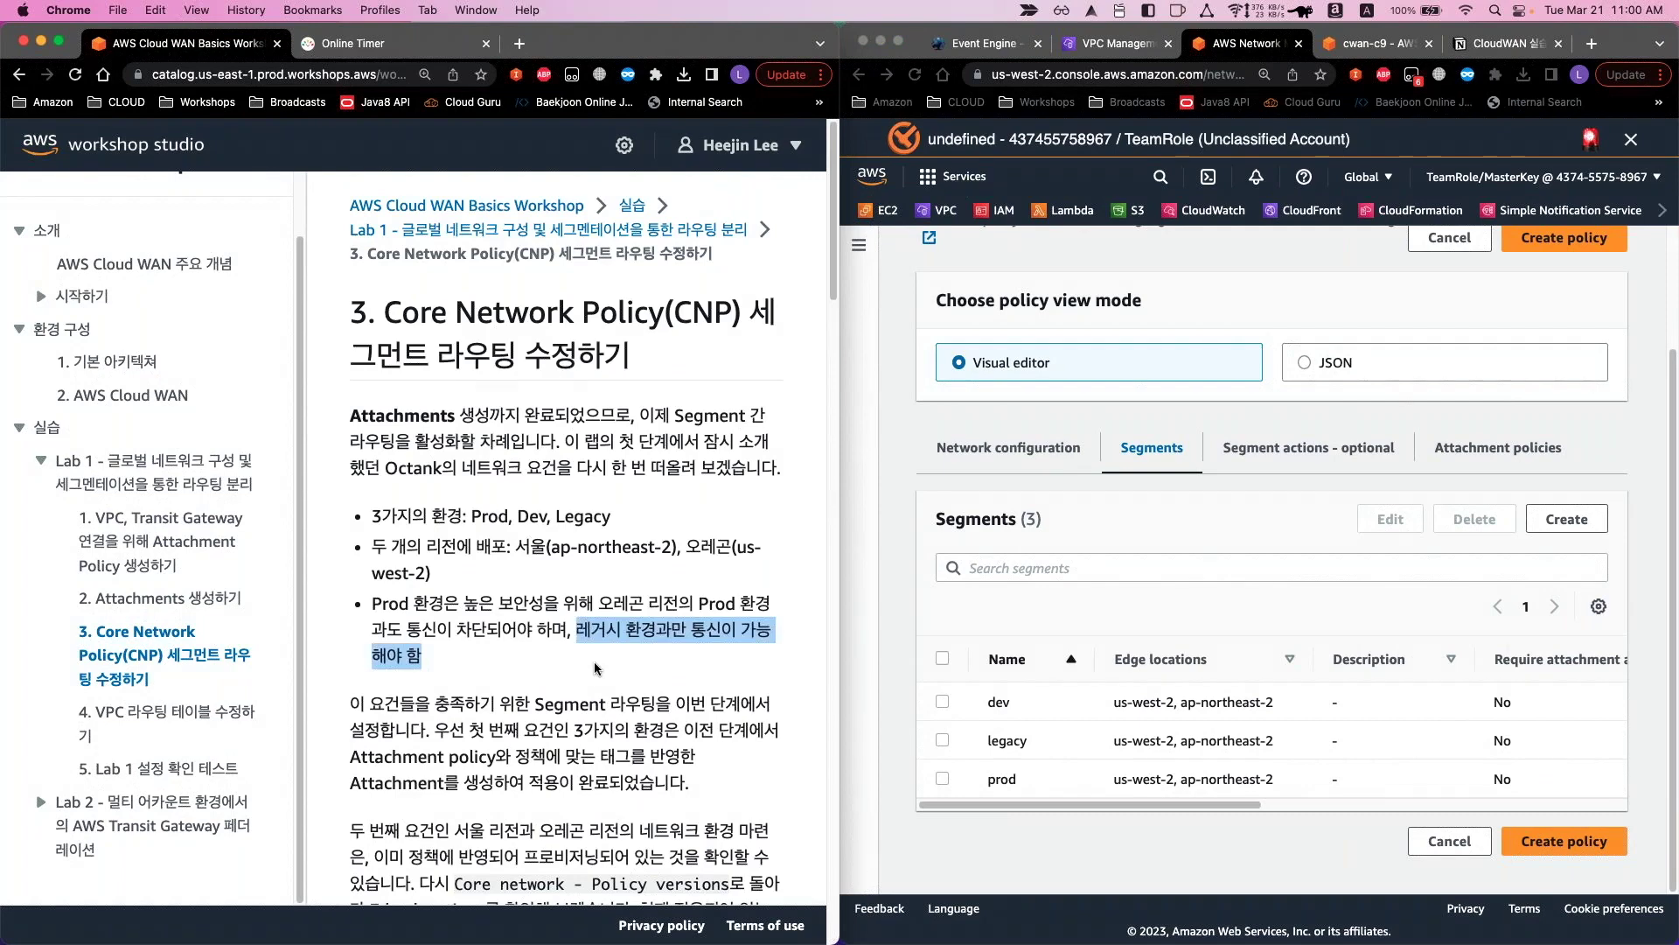
Read the guide's explanation of core network edges, isolated attachments and the policy edit for prod-legacy communication
scroll(595, 661, down, 3)
scroll(610, 660, down, 1)
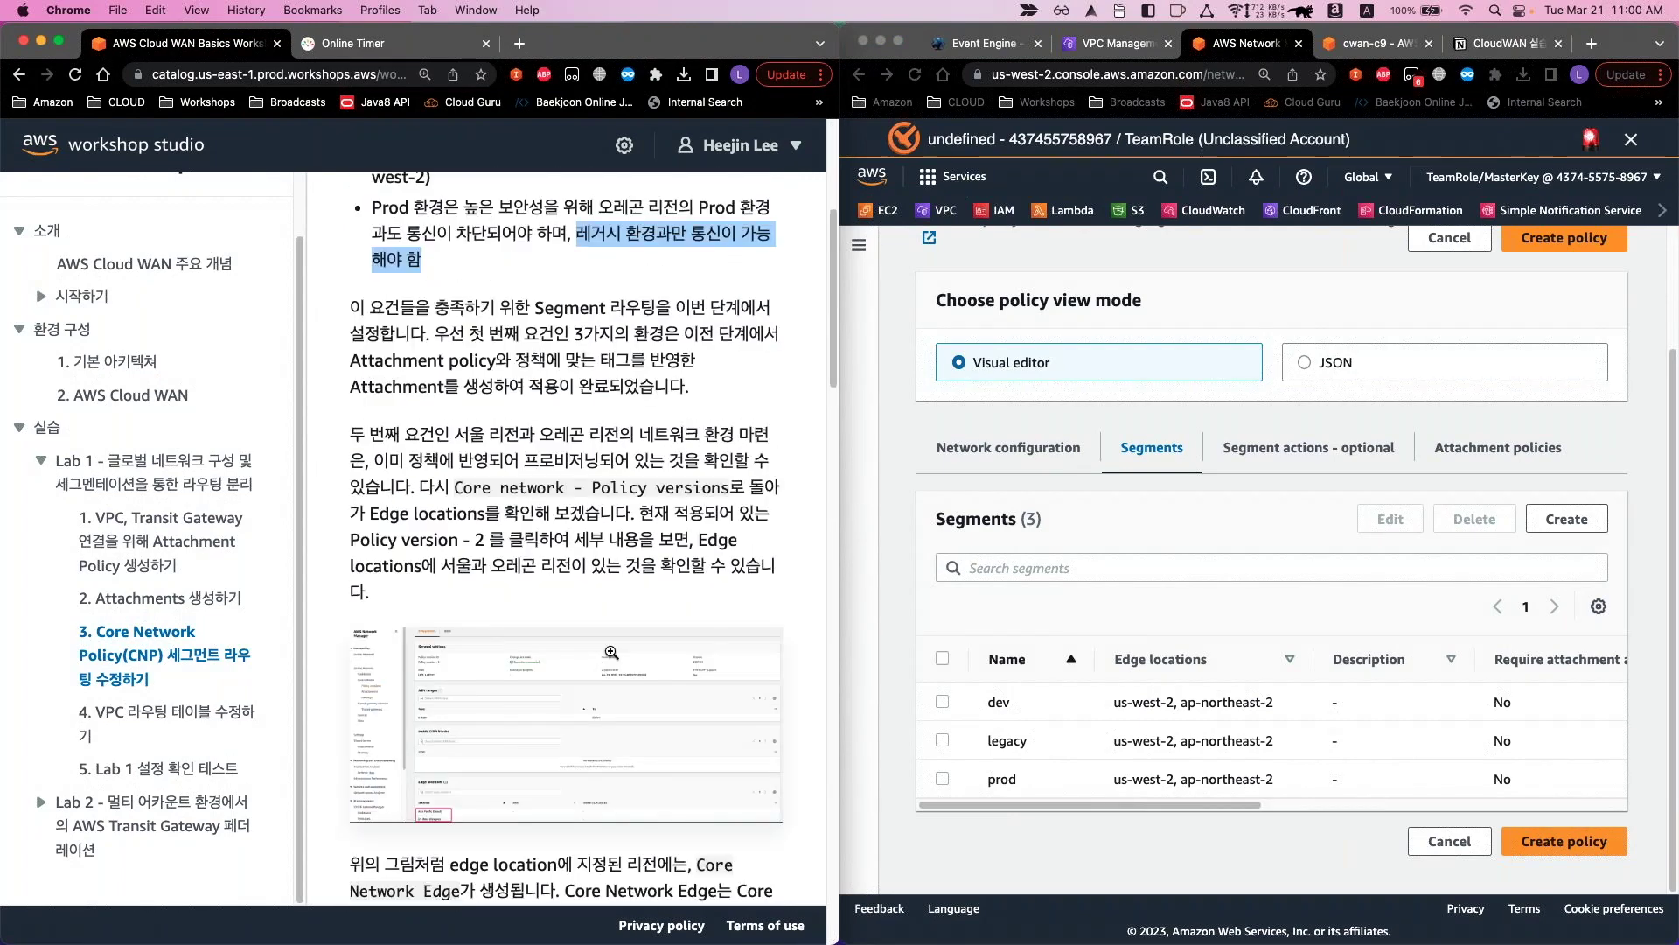
scroll(611, 652, down, 4)
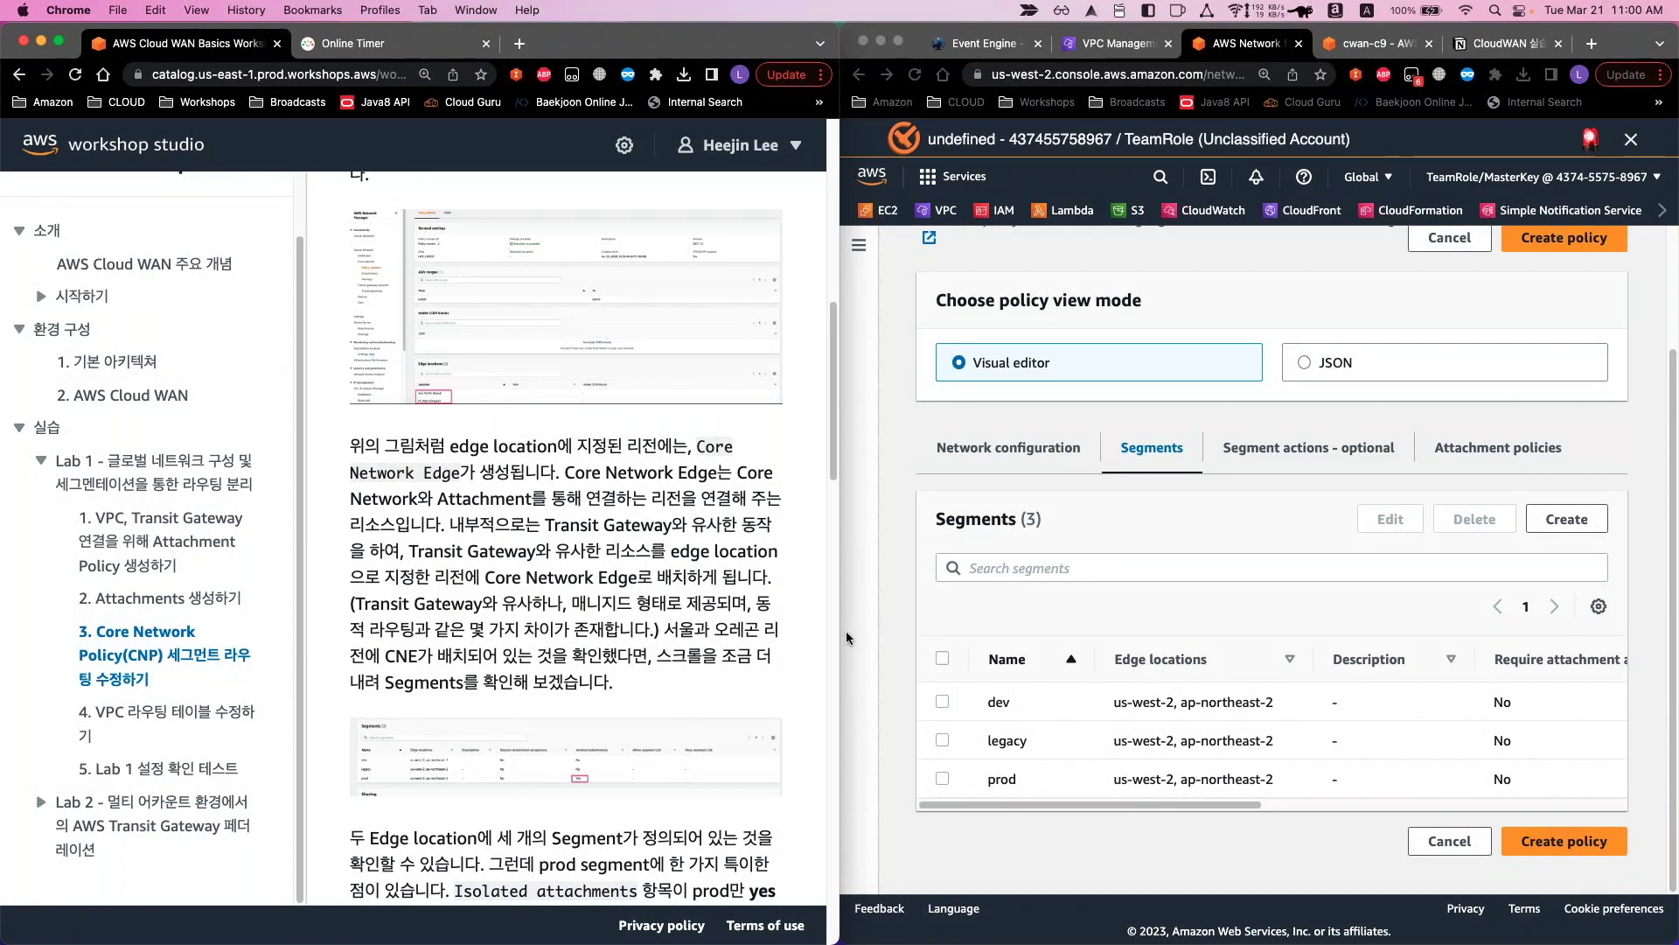
scroll(644, 708, down, 1)
scroll(645, 709, down, 5)
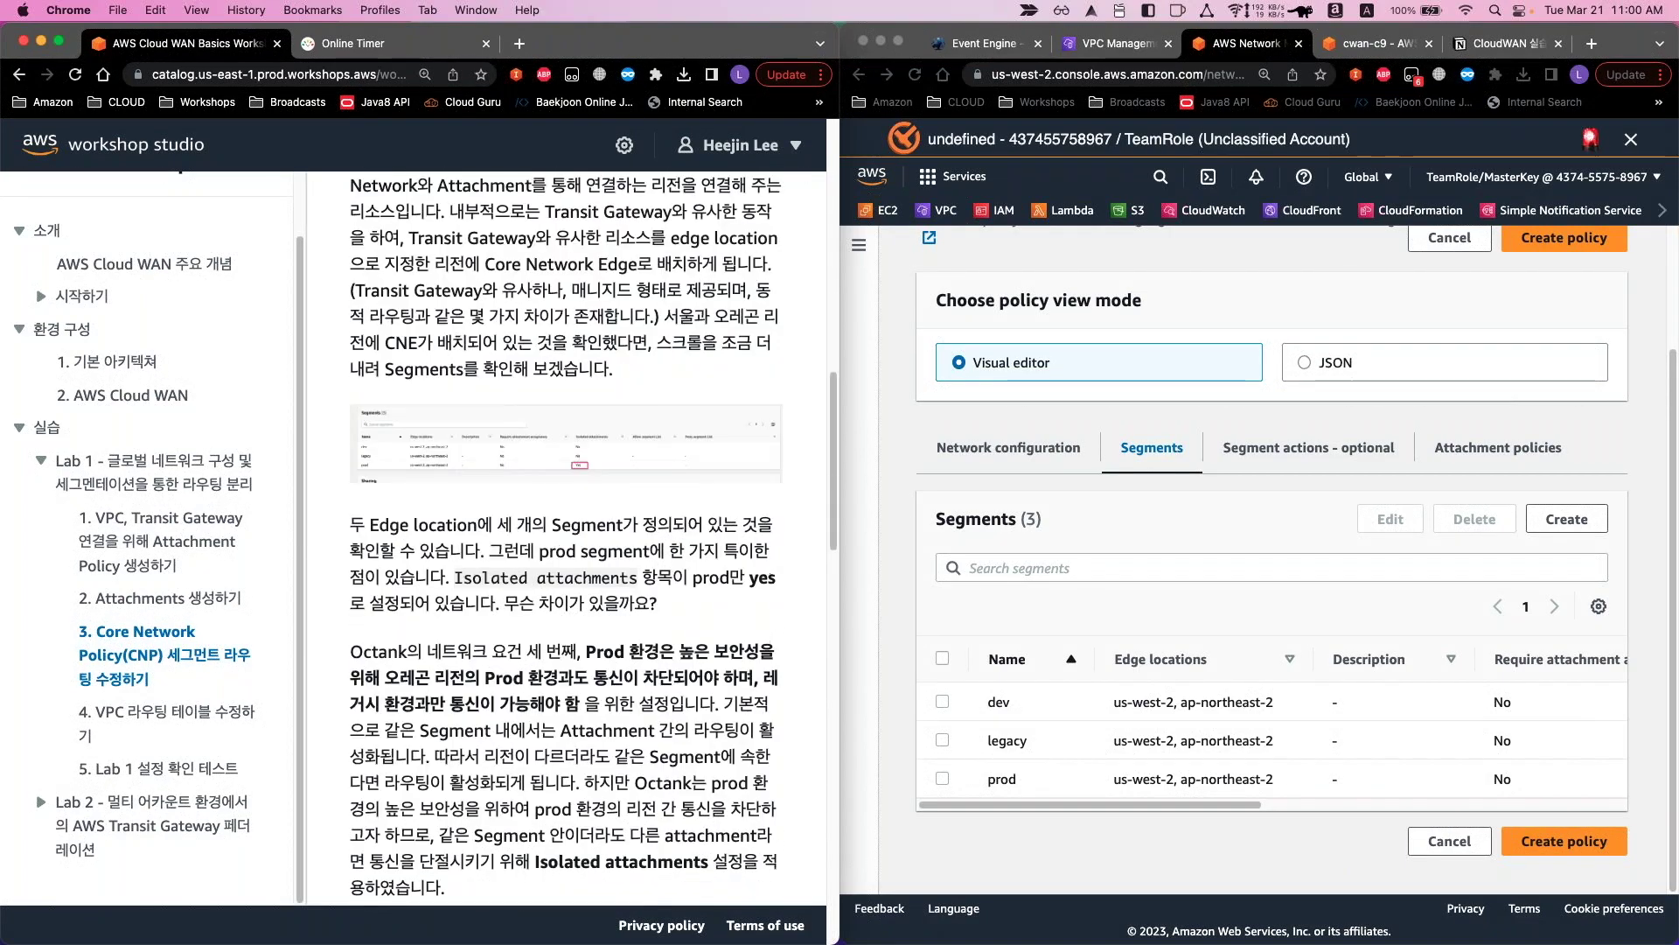
scroll(645, 704, down, 3)
scroll(644, 700, down, 2)
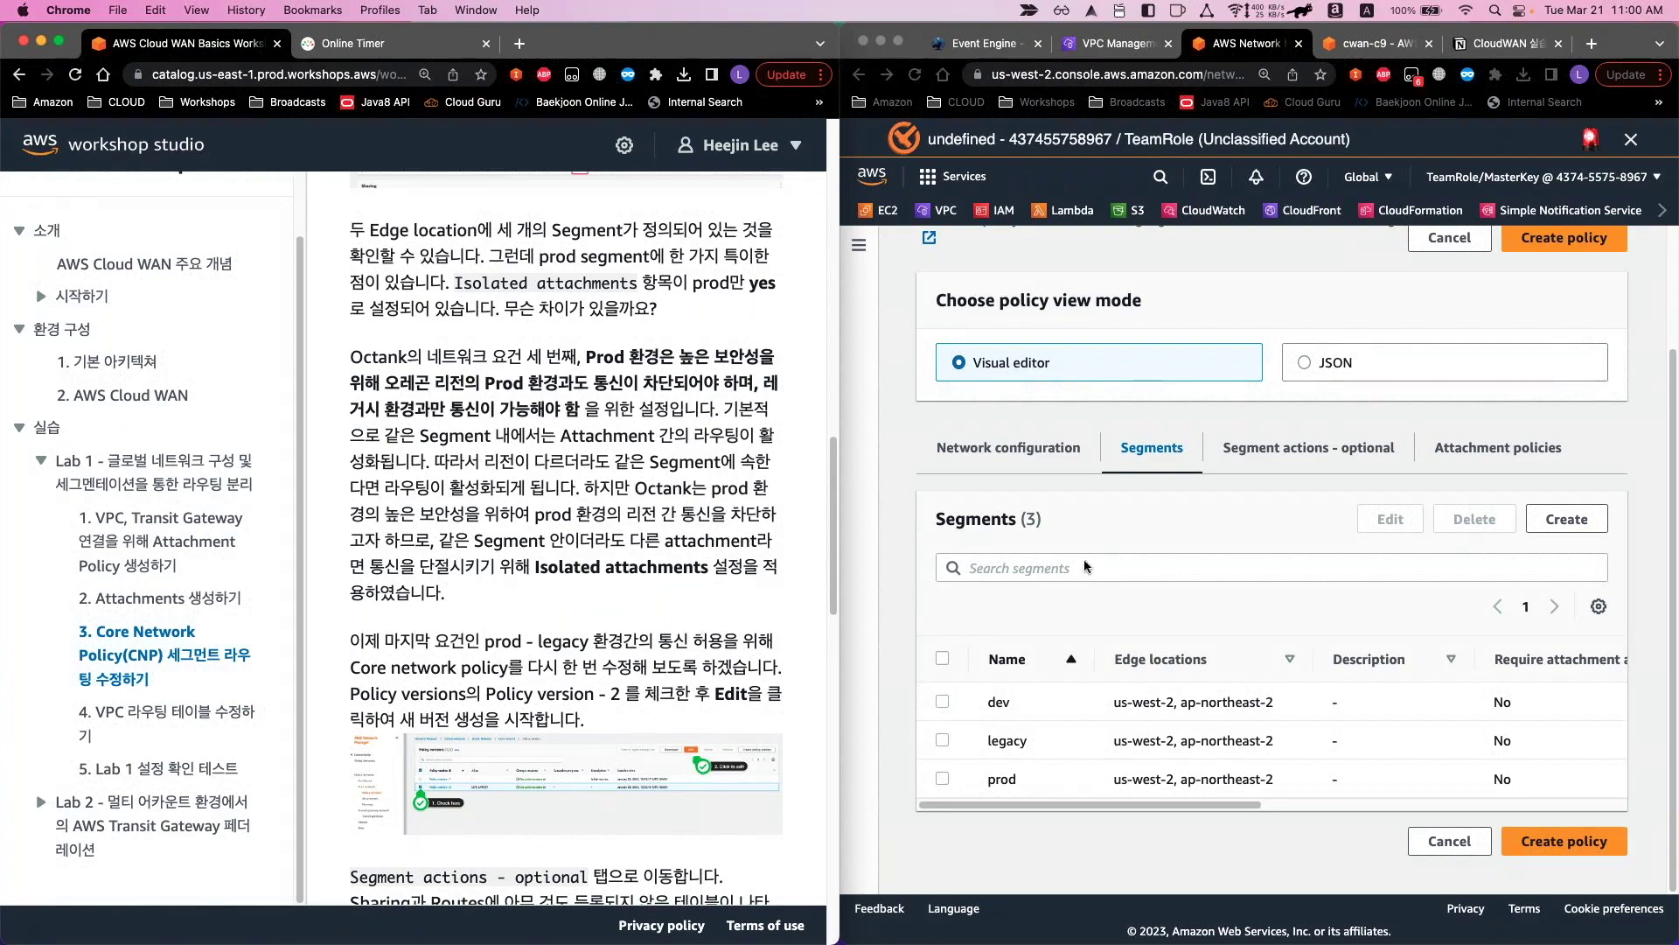
scroll(1098, 575, up, 2)
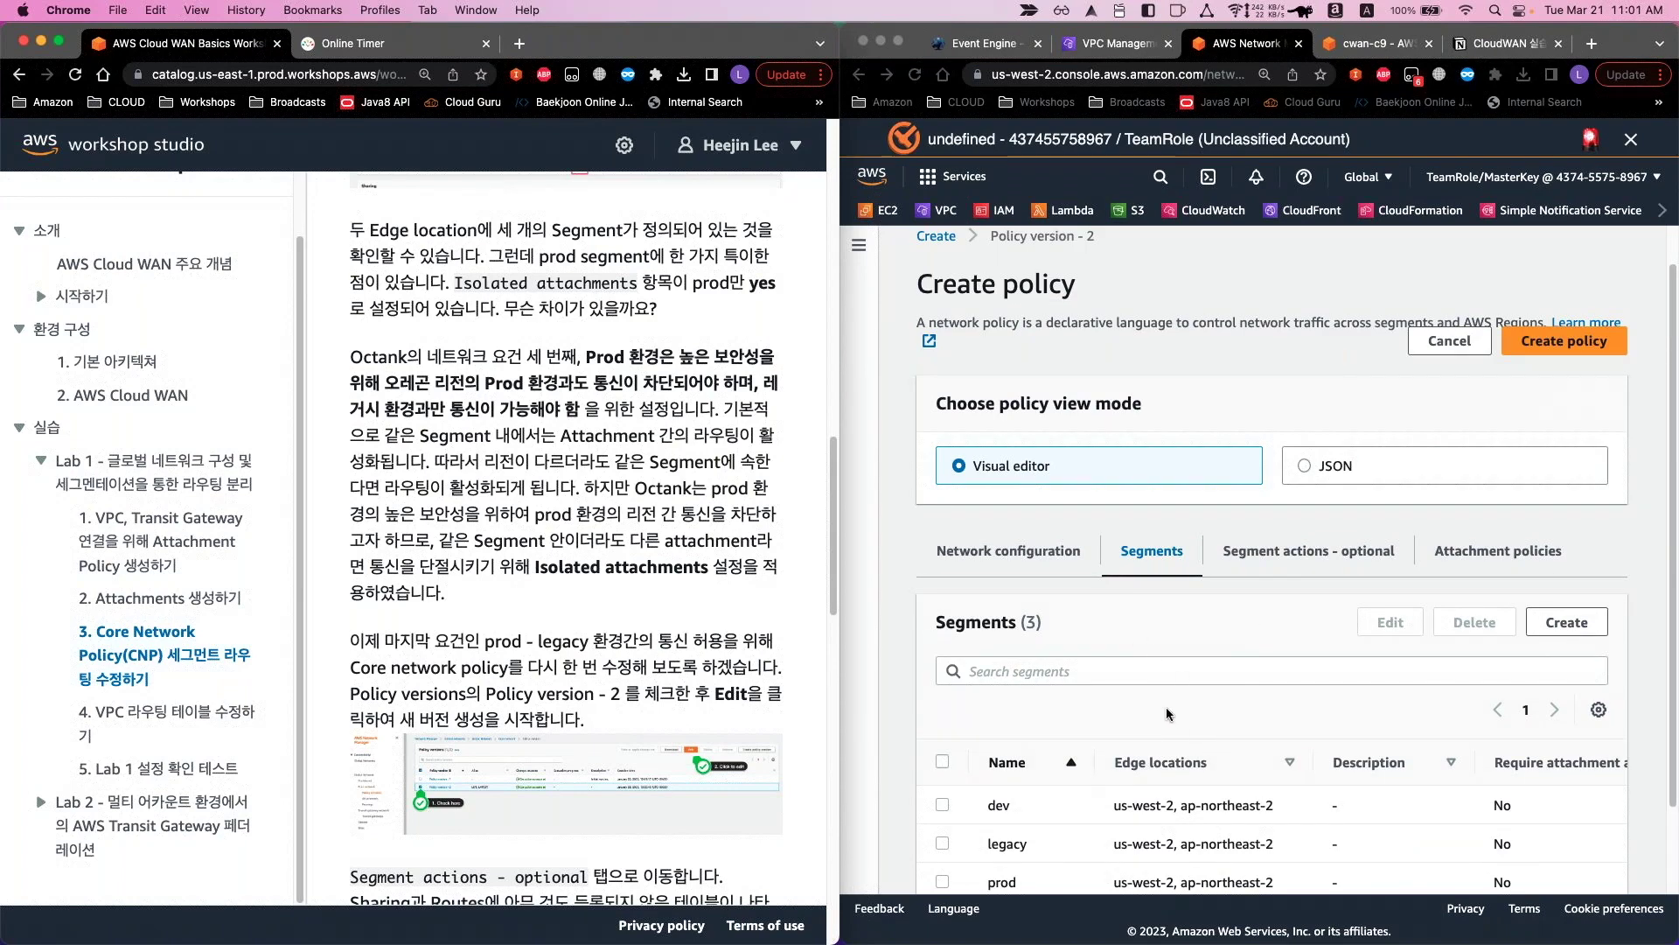
scroll(1177, 700, down, 2)
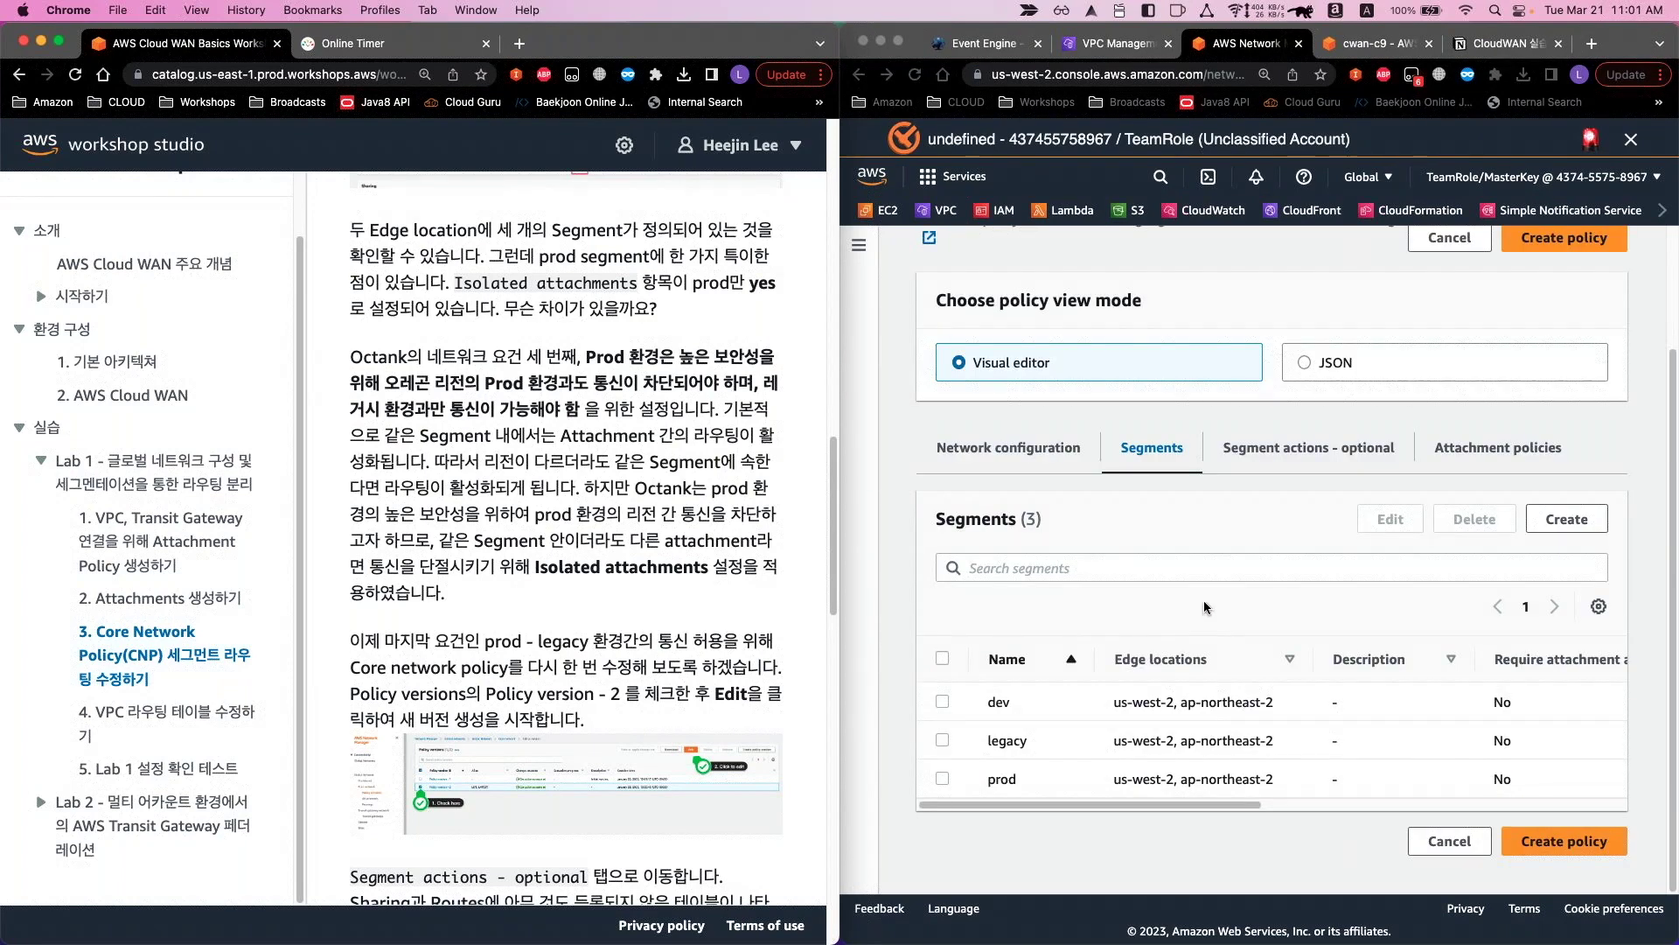
click(1210, 548)
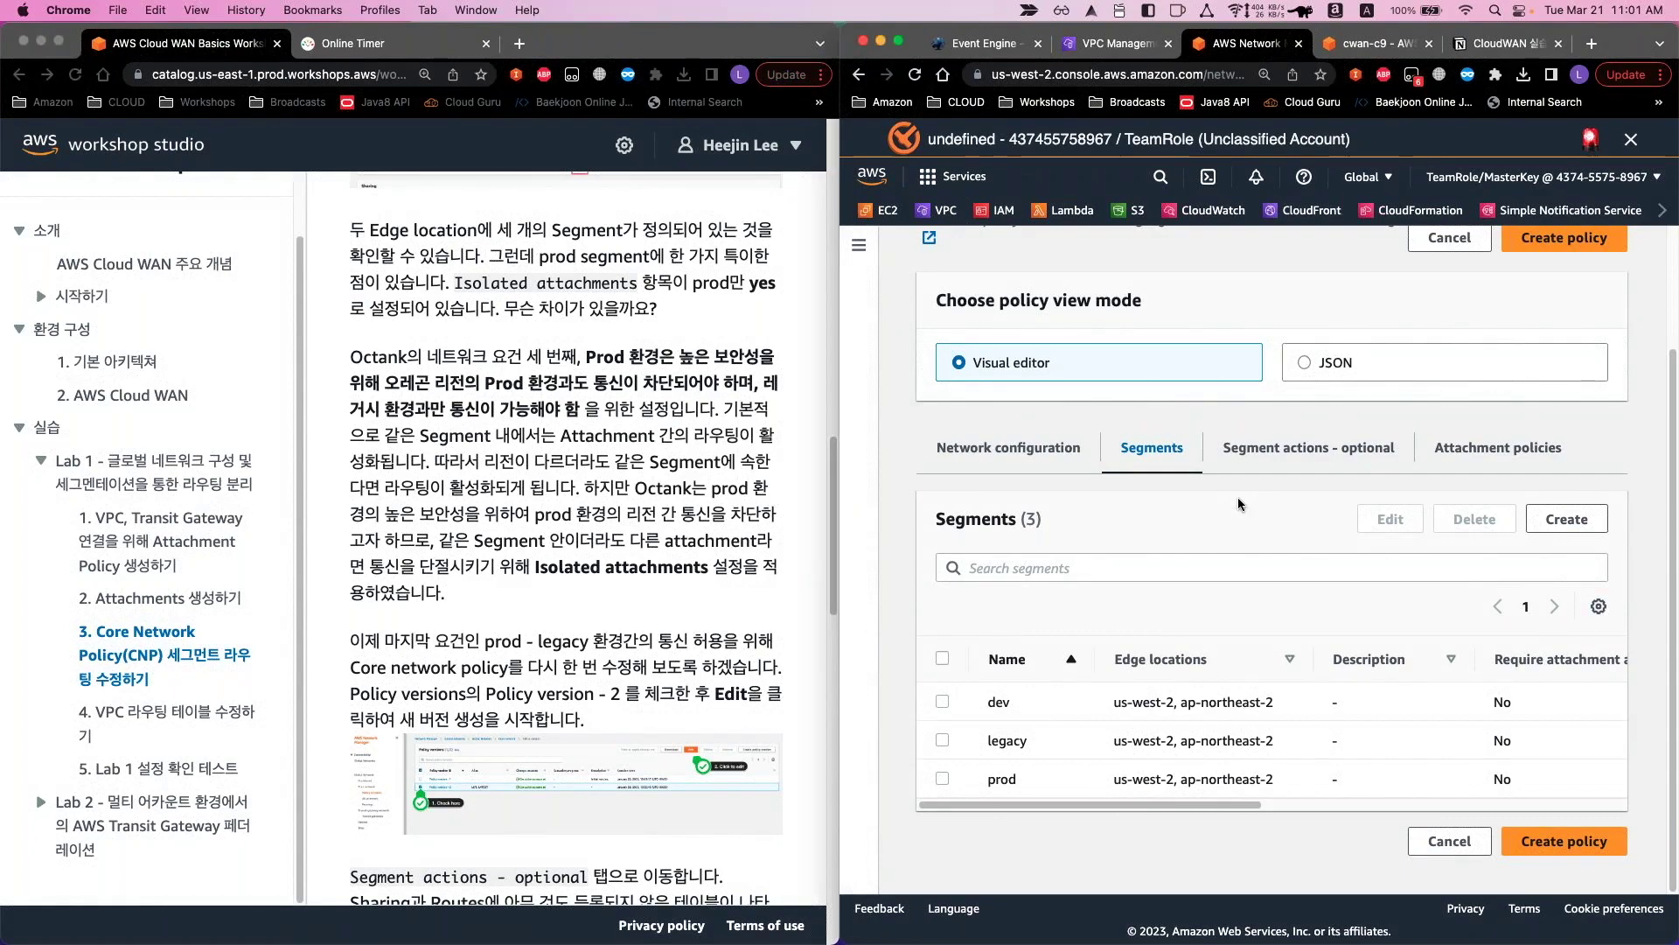
Open the policy's segment actions and examine its sharing and routes sections alongside the guide's prod-legacy sharing instructions
scroll(596, 733, down, 7)
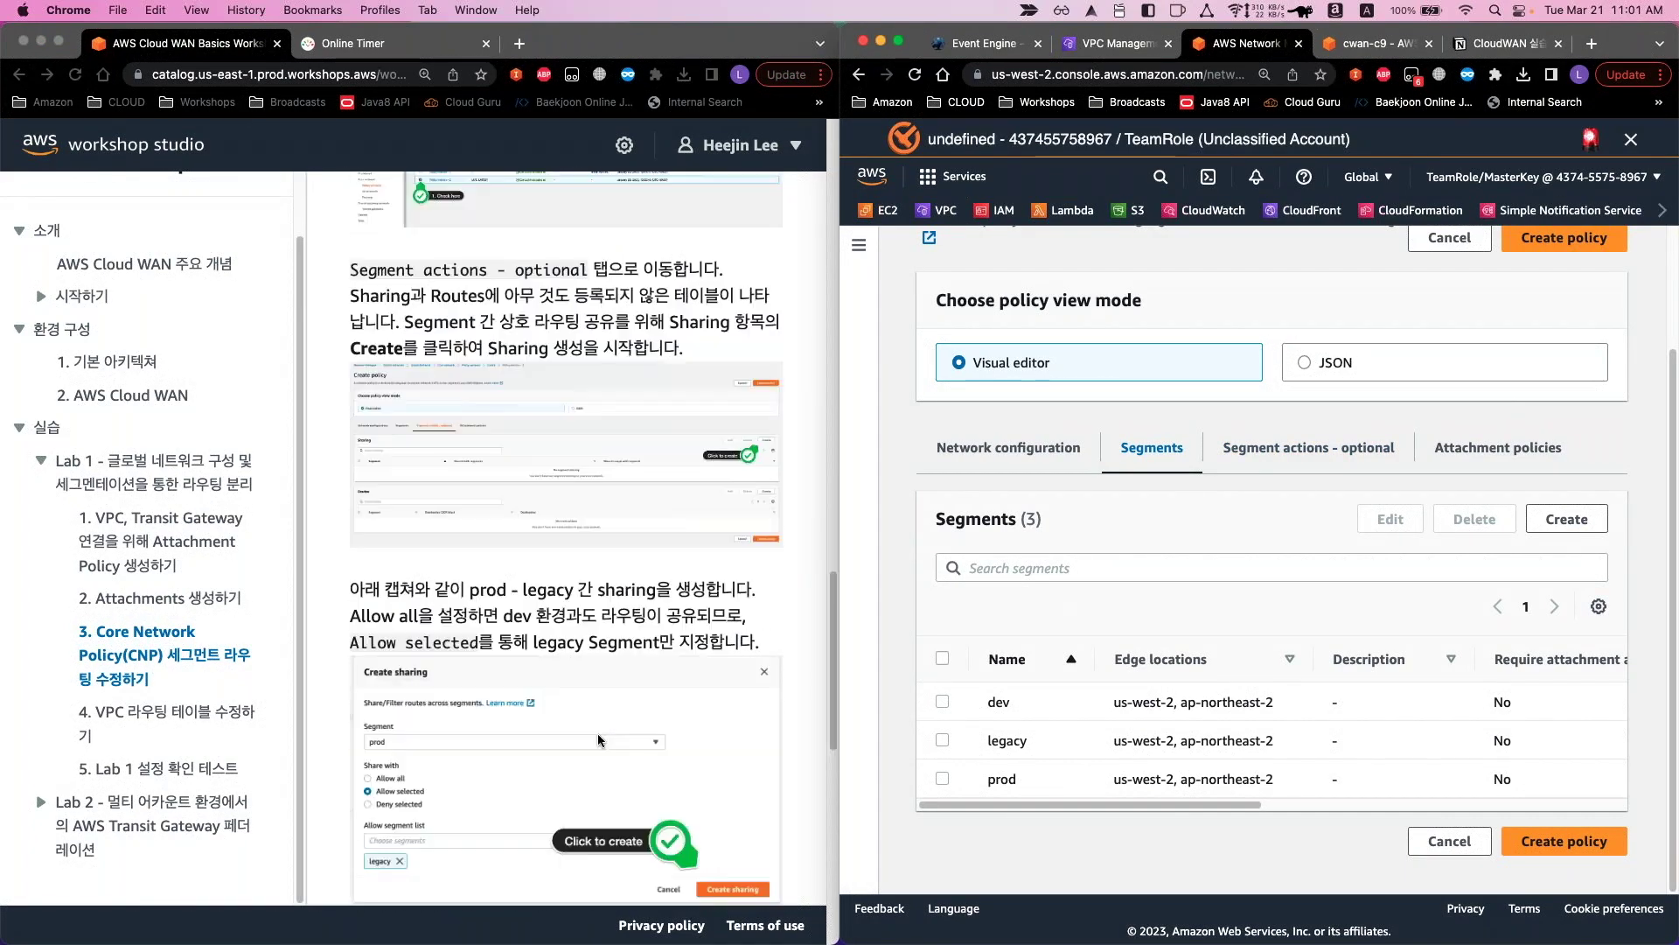
scroll(597, 733, up, 1)
click(1296, 453)
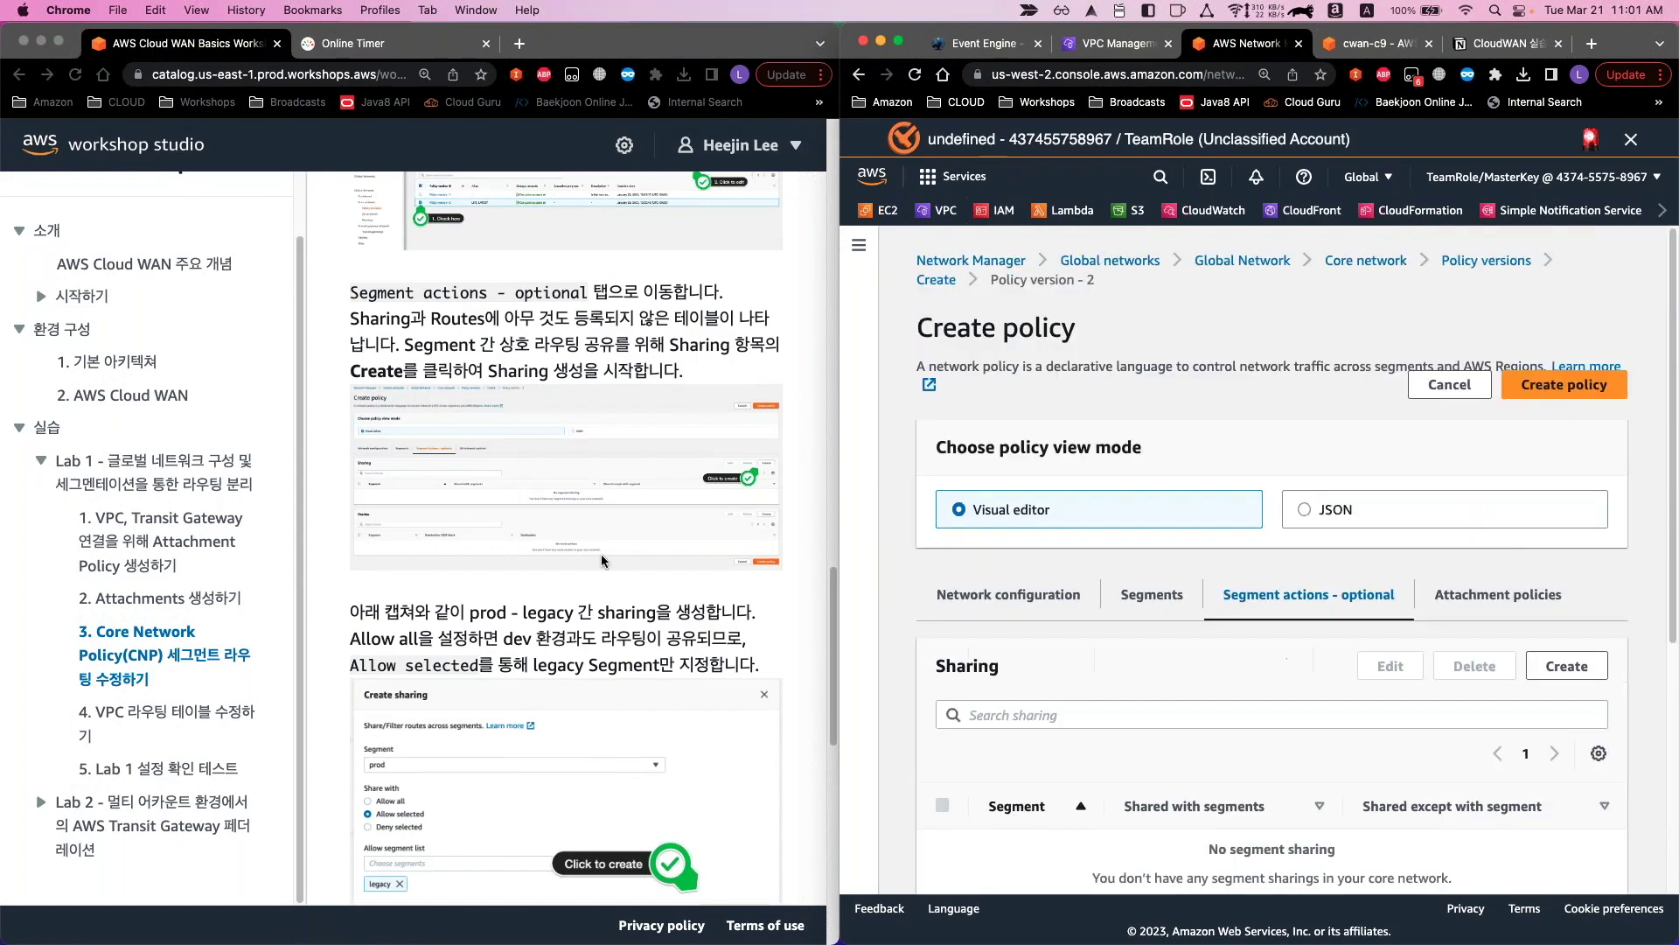
scroll(589, 540, down, 1)
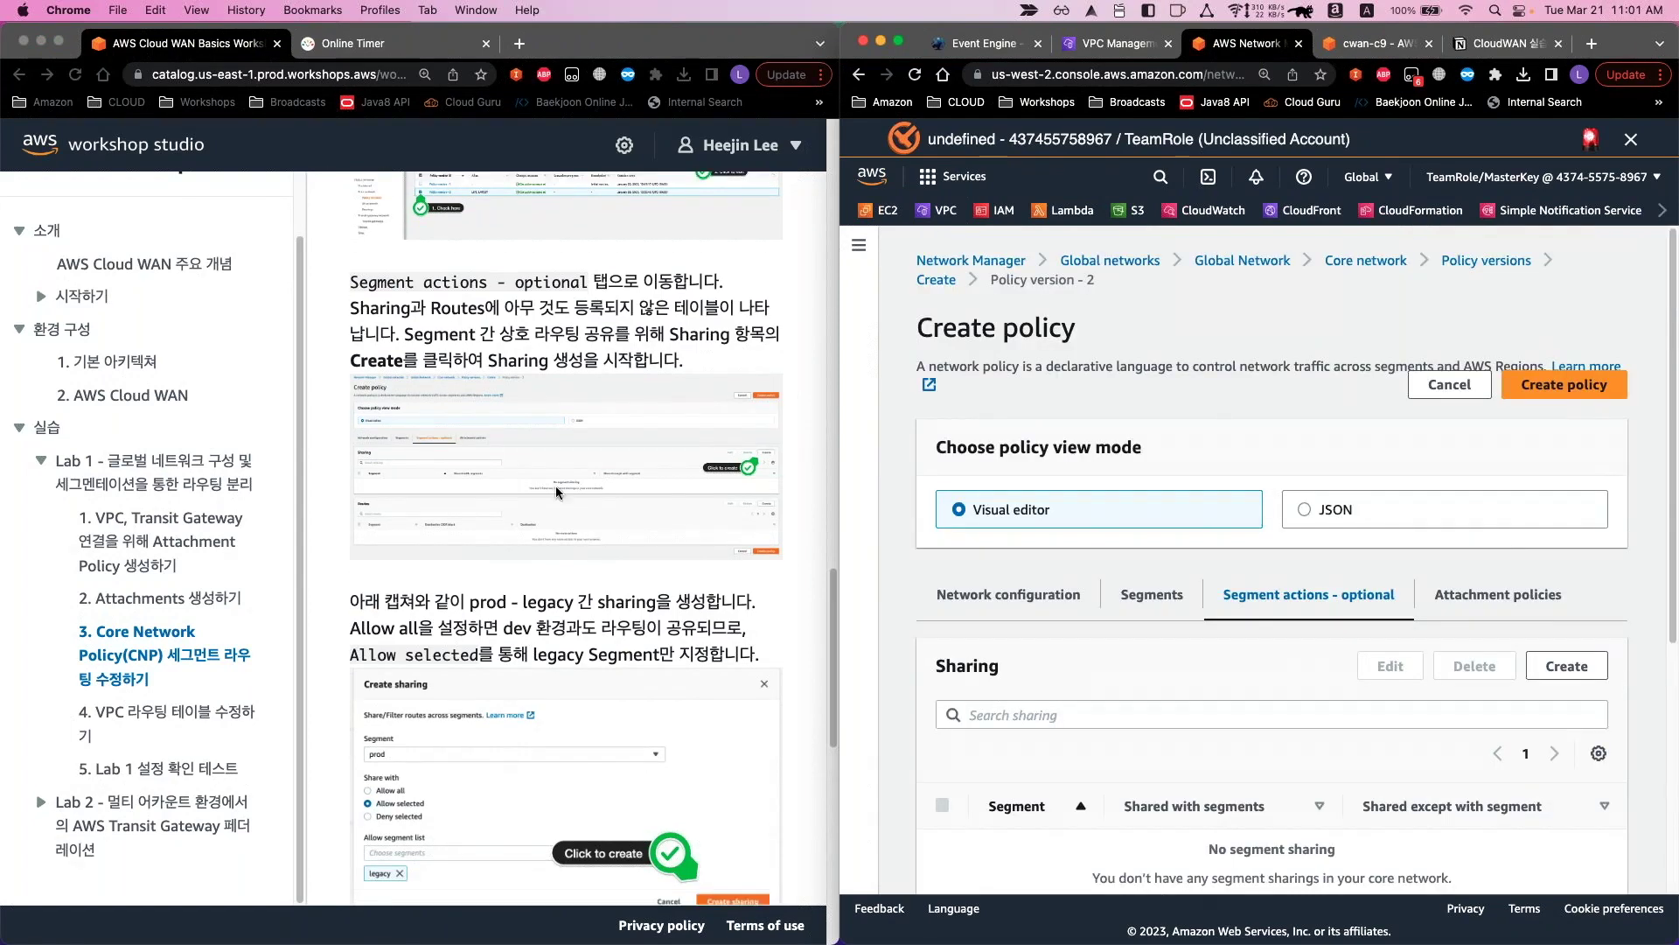
scroll(556, 493, down, 3)
scroll(1248, 698, down, 3)
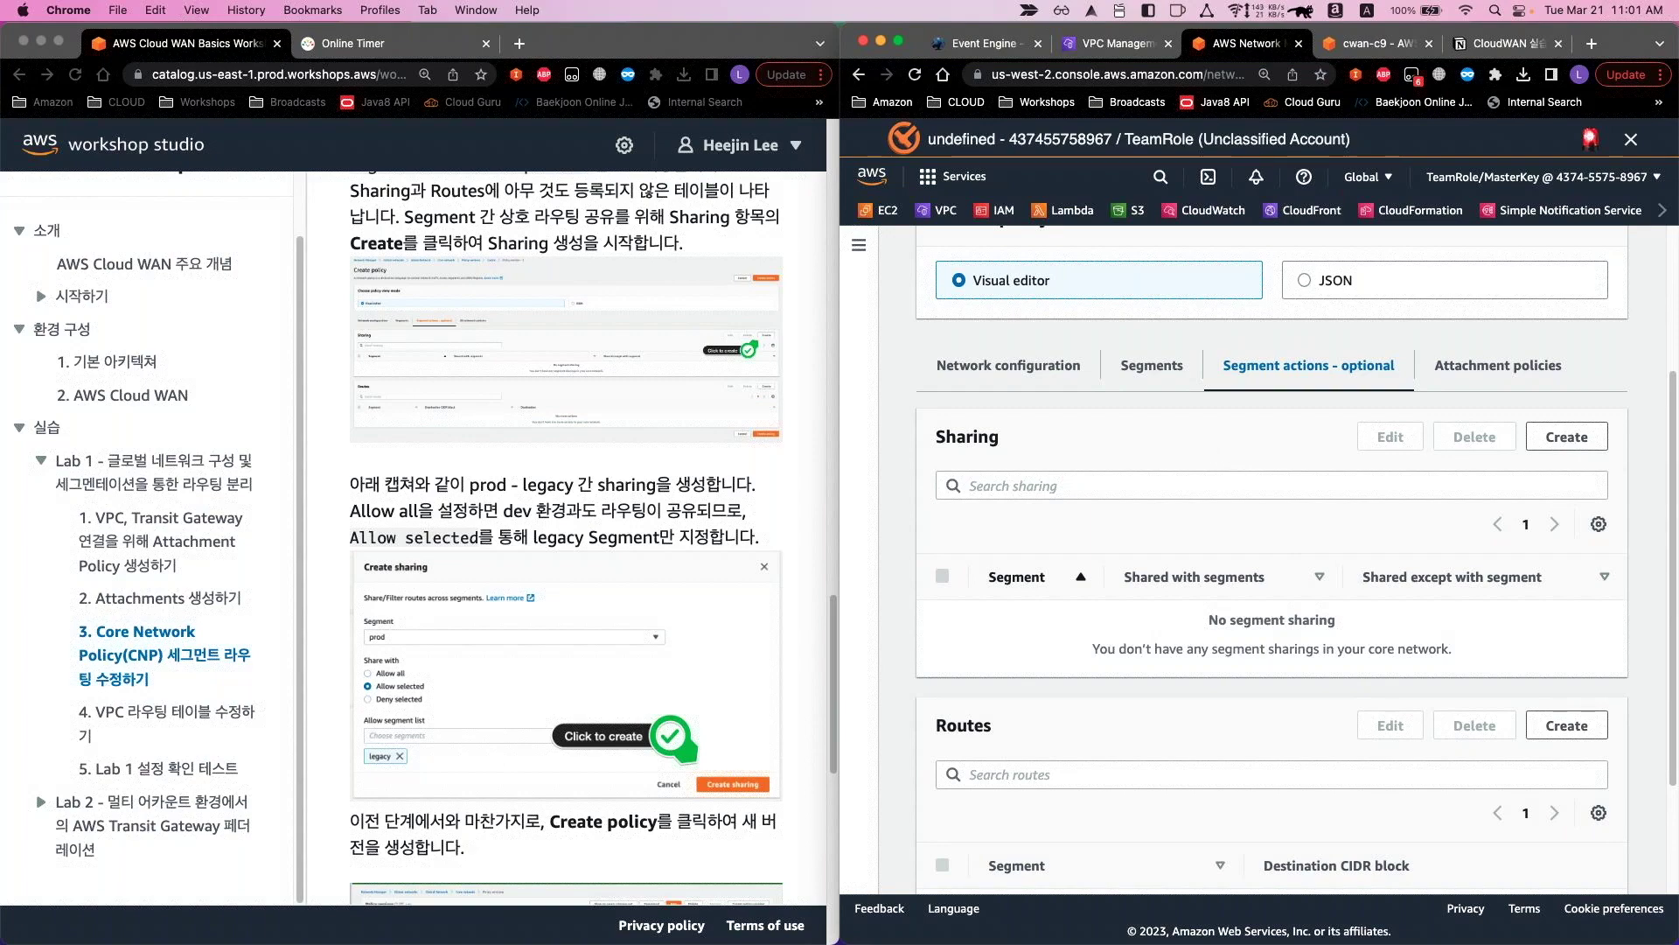
scroll(1016, 553, down, 3)
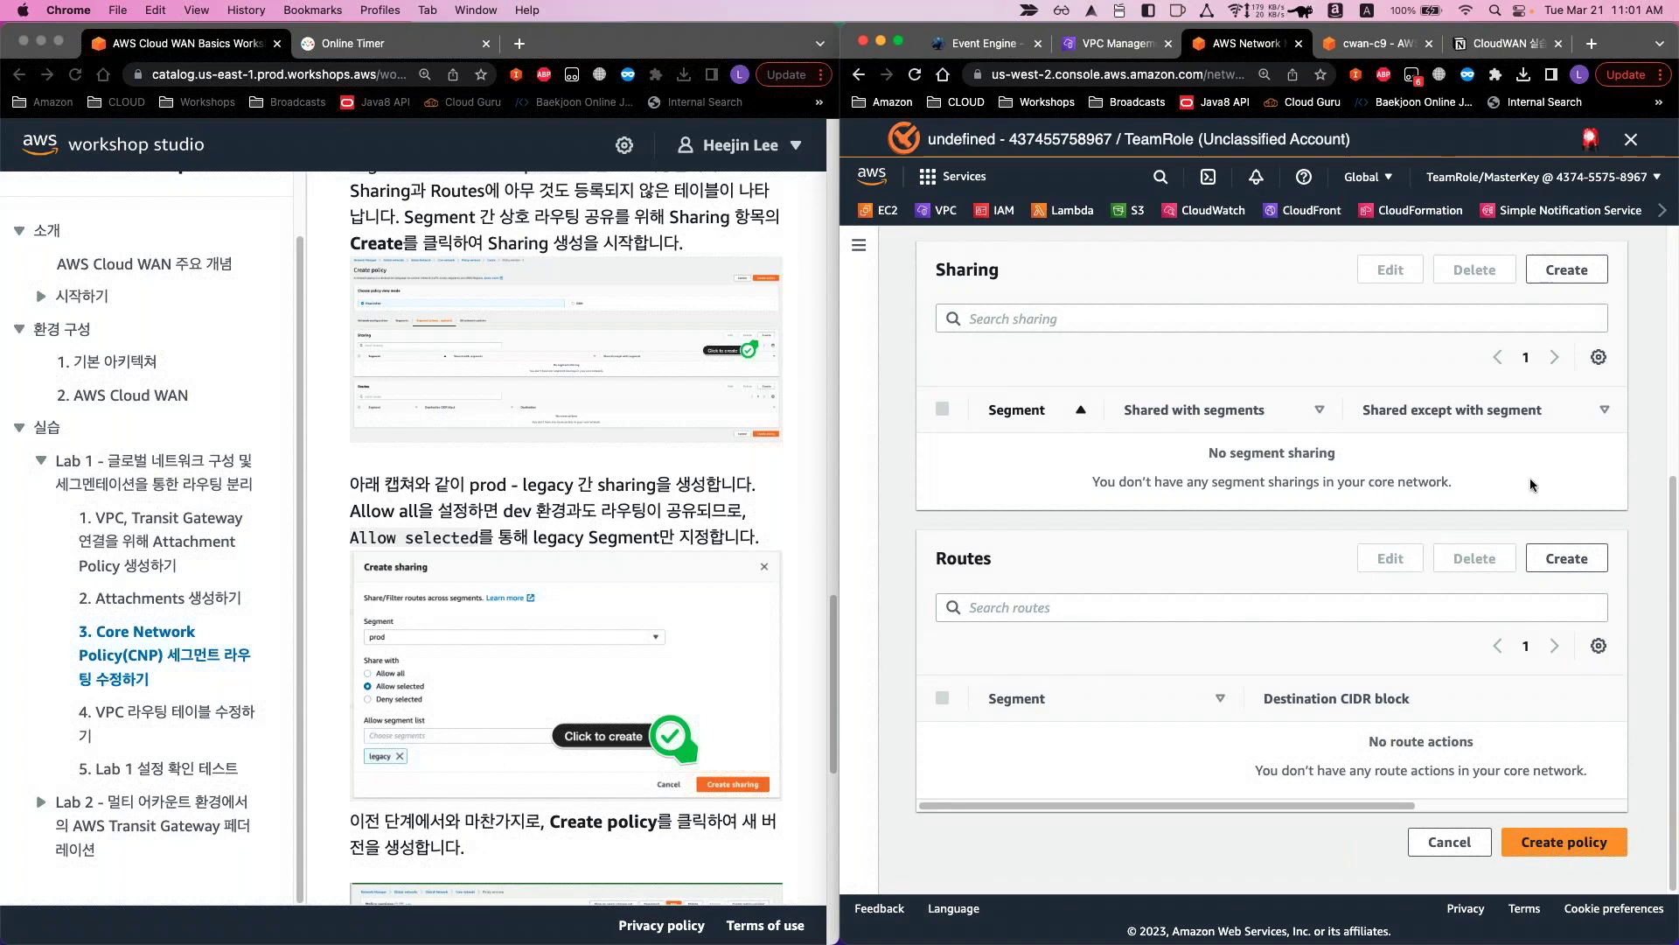
Review the guide's Prod-to-Legacy communication requirement again along with its instructions for creating the segment sharing
scroll(711, 614, up, 10)
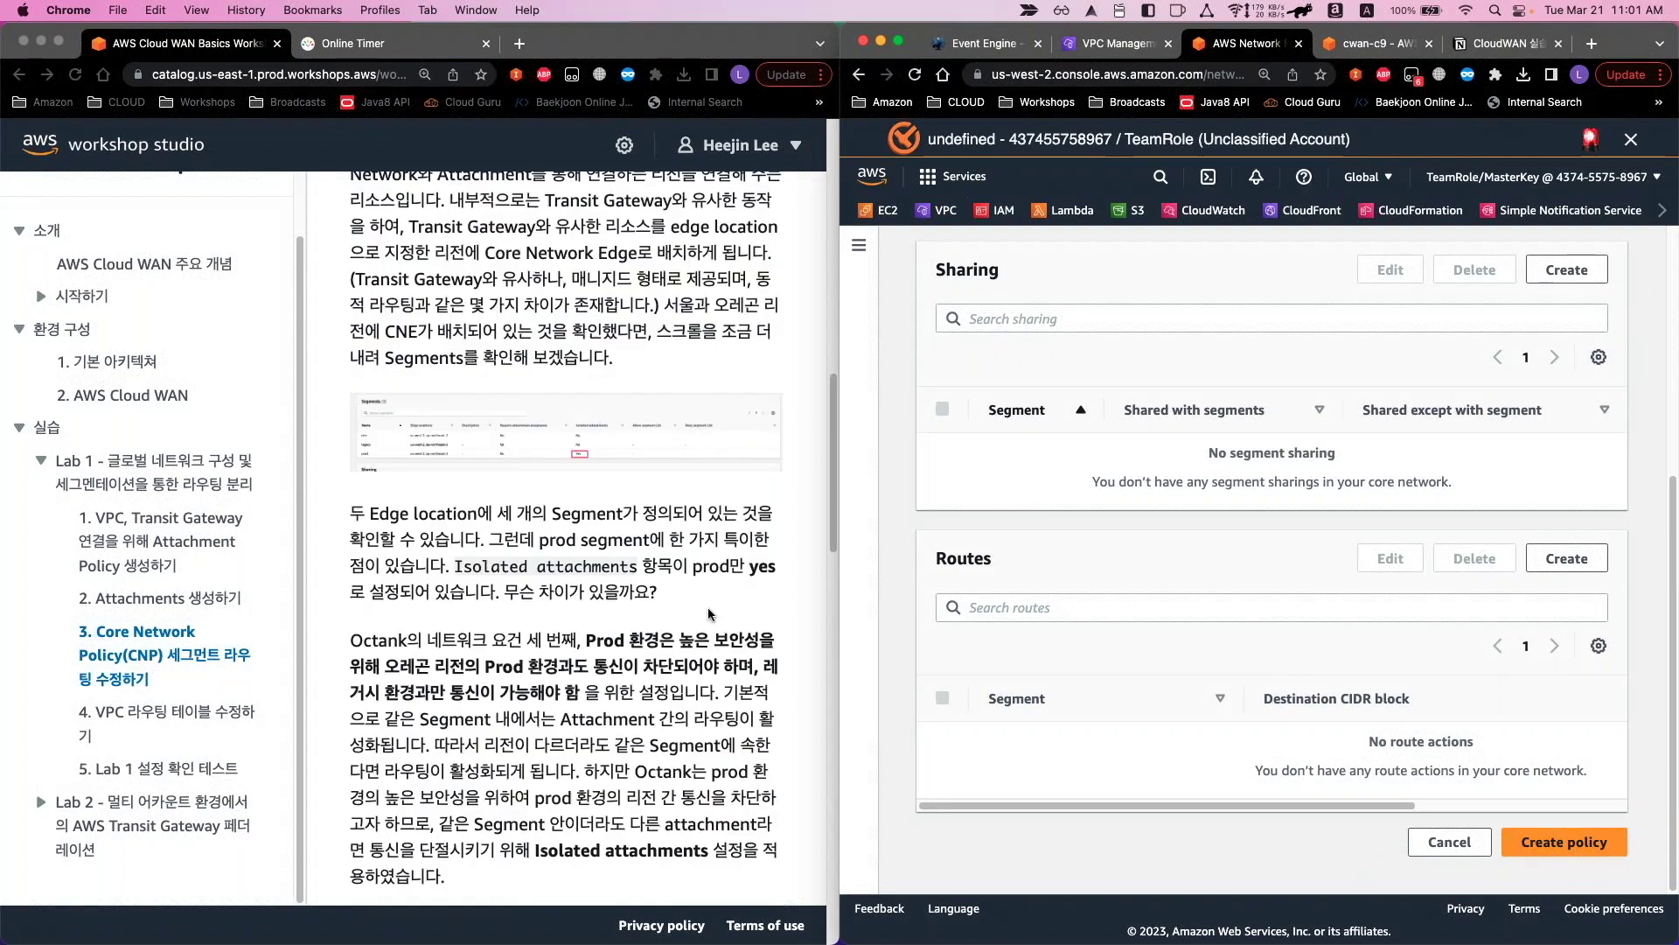
scroll(710, 615, up, 8)
scroll(723, 585, up, 4)
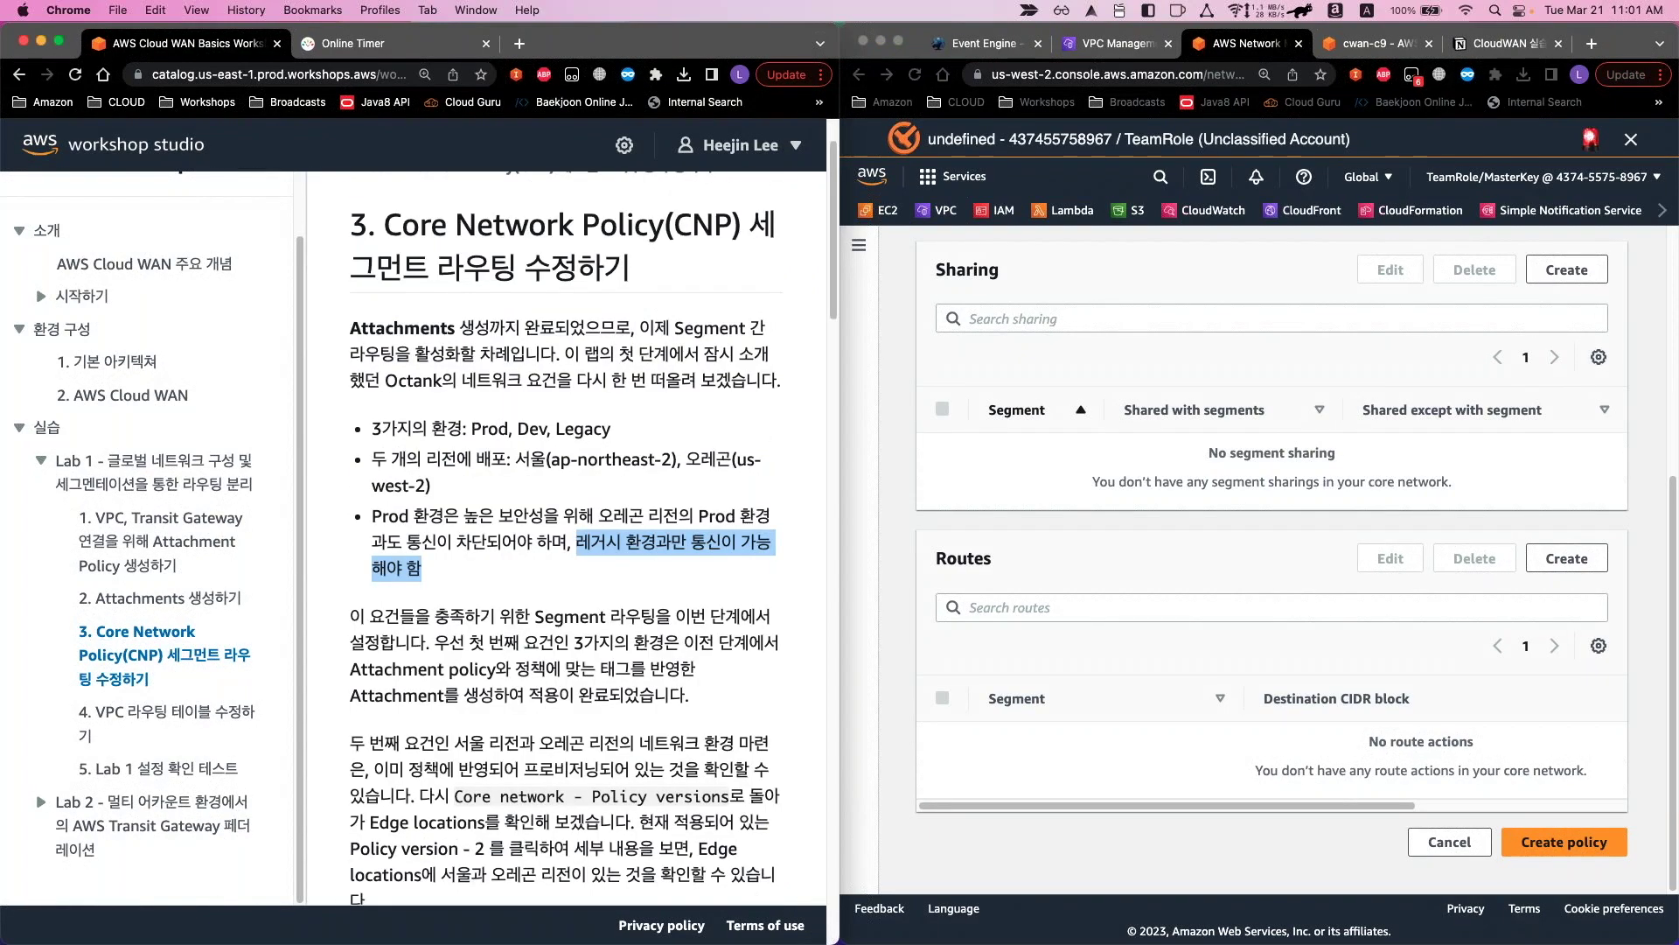
click(627, 553)
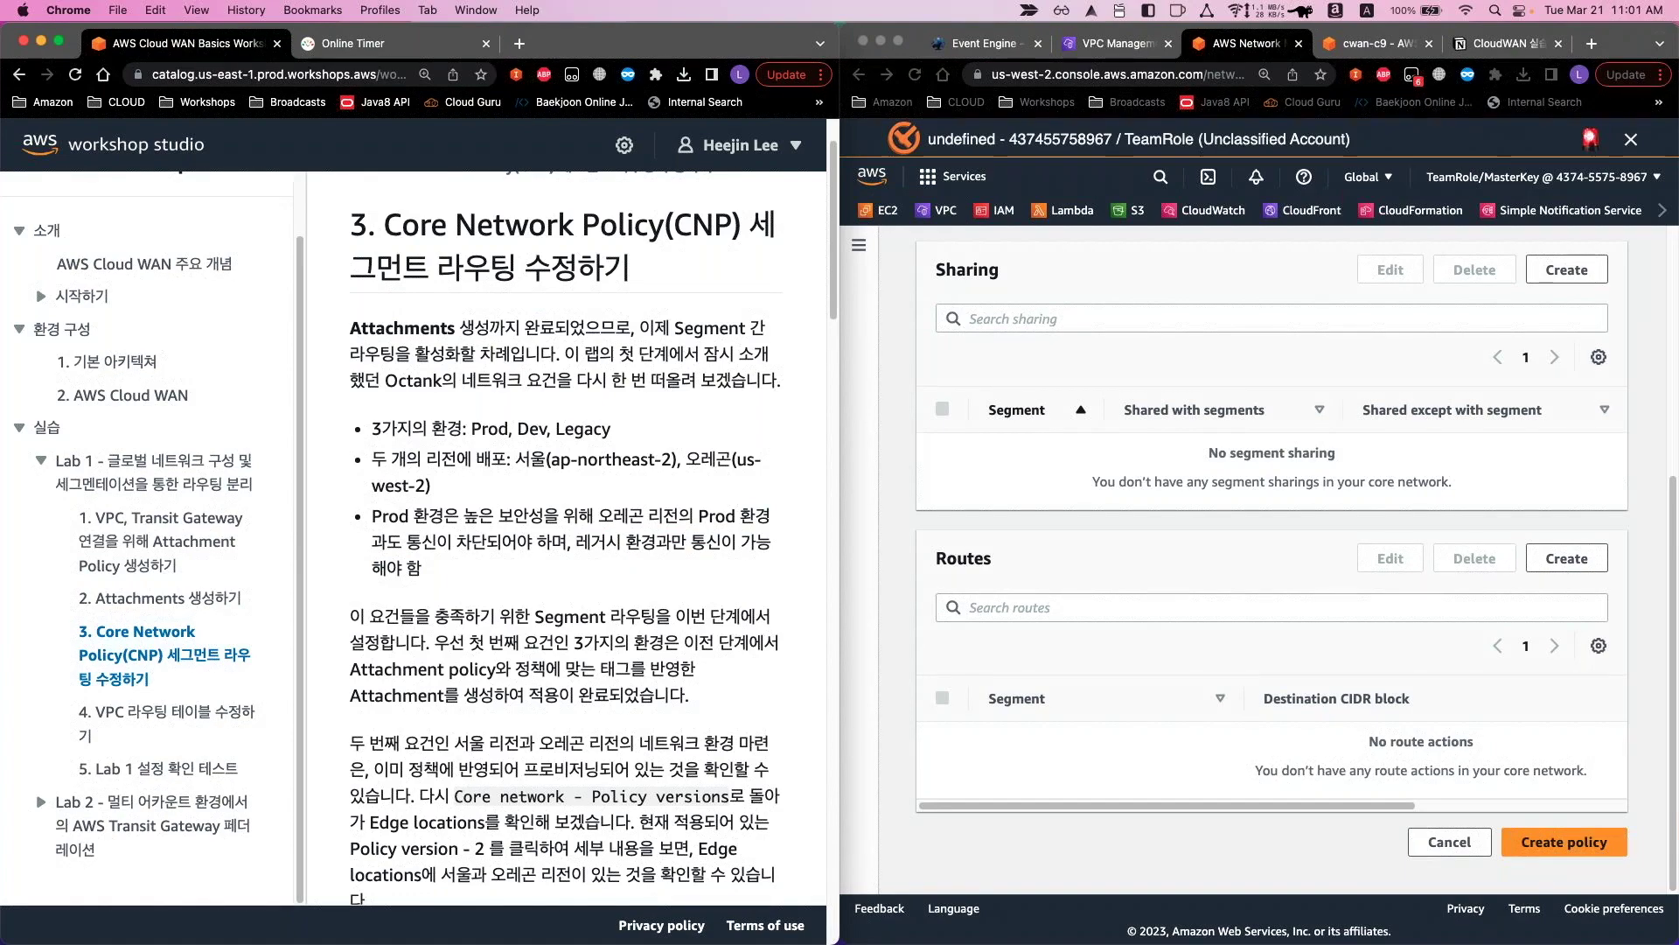
scroll(697, 582, down, 10)
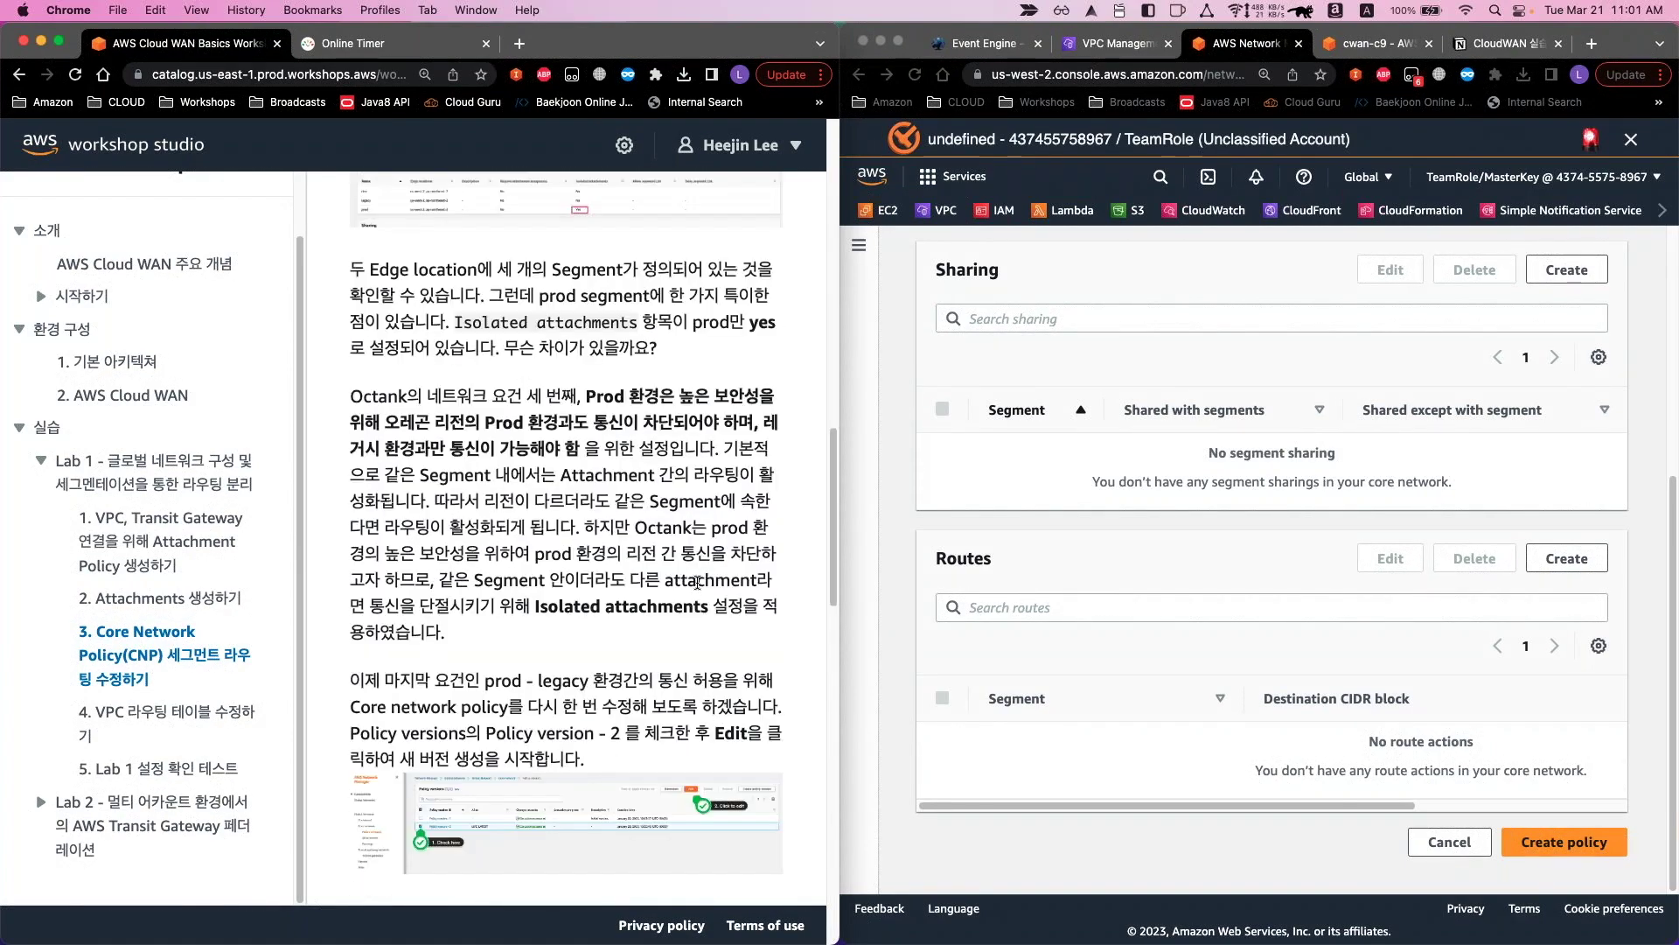
scroll(667, 596, down, 8)
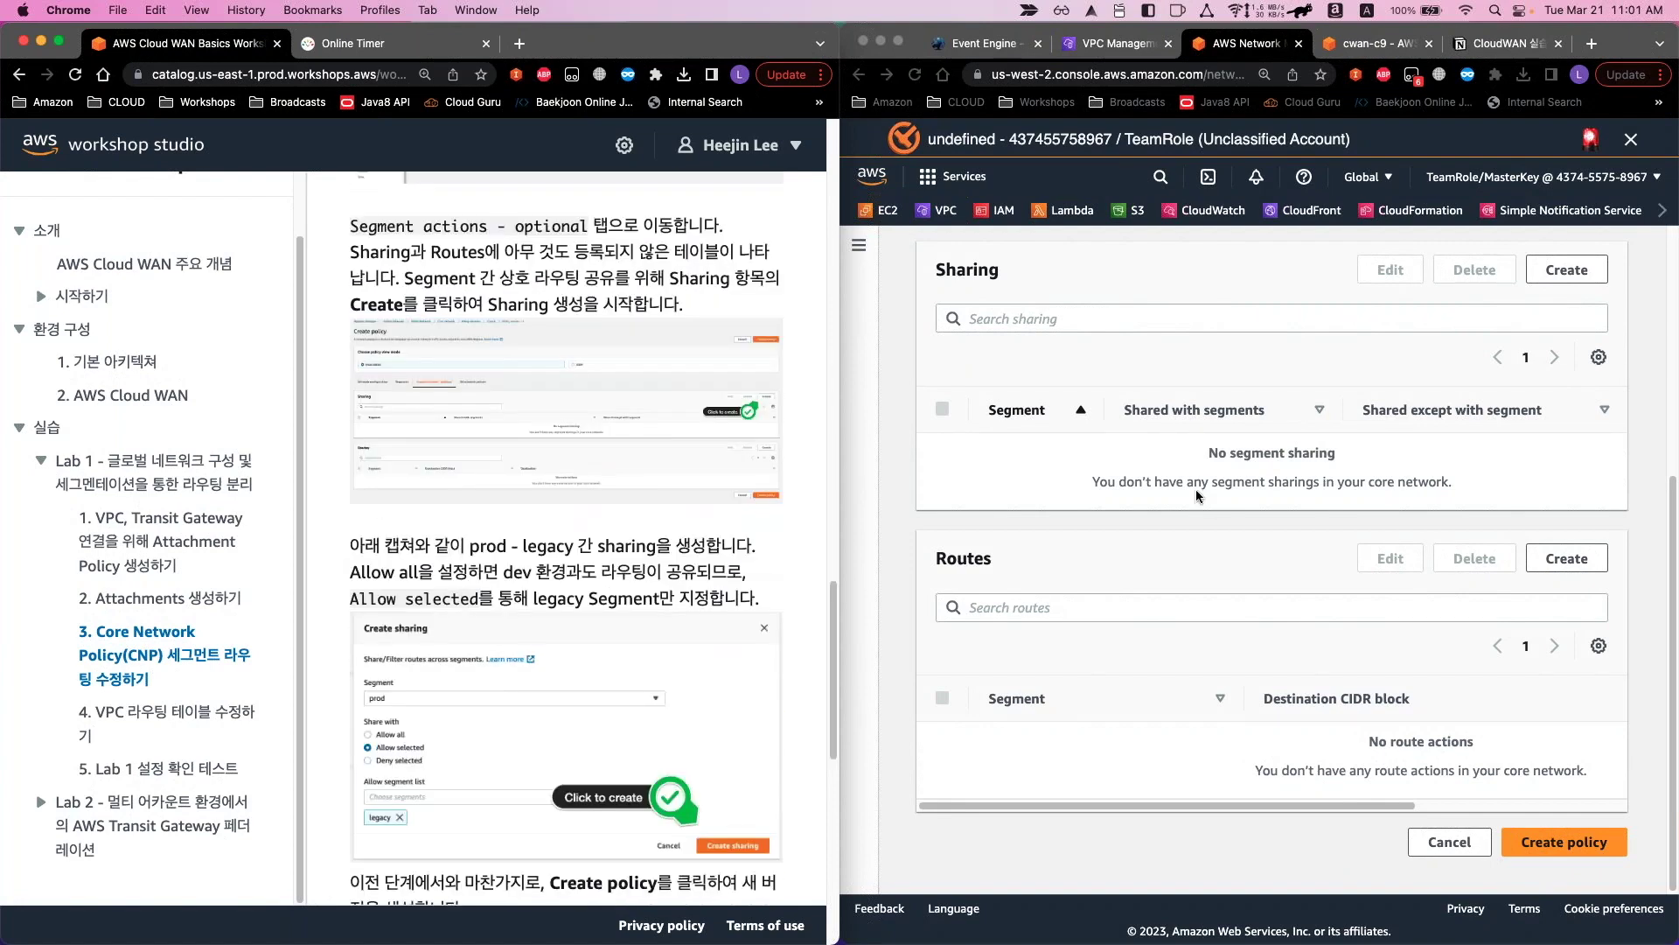
click(1194, 490)
Create a sharing for the prod segment with Allow selected, listing only the legacy segment
click(1567, 269)
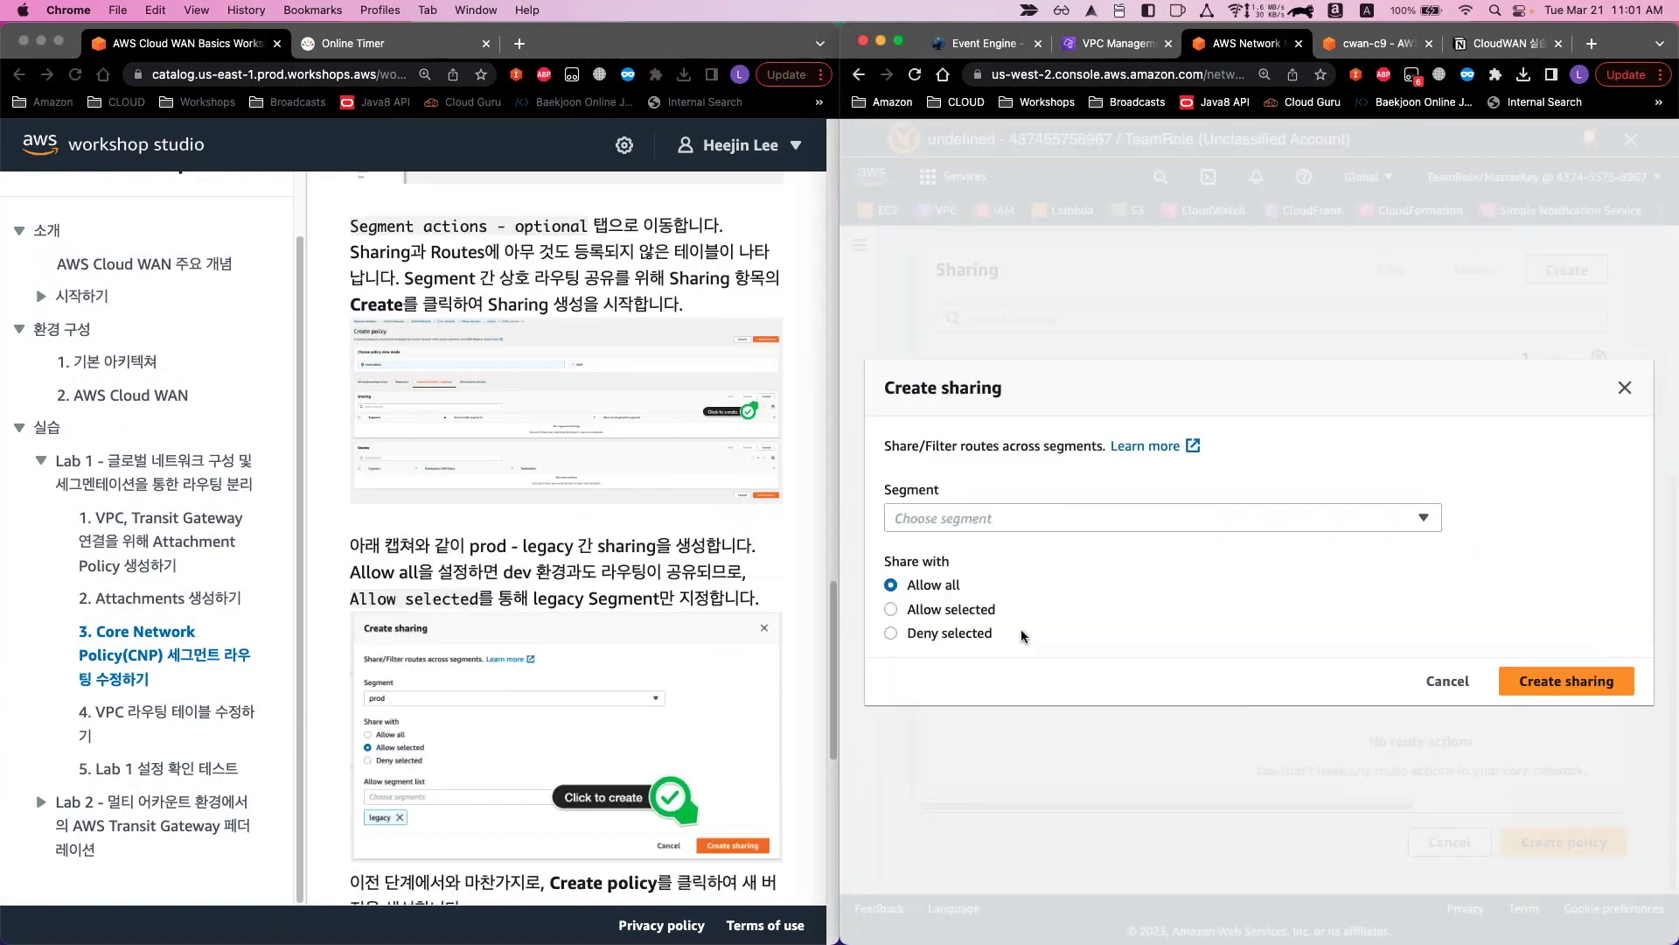
click(1031, 517)
click(1031, 517)
click(1028, 527)
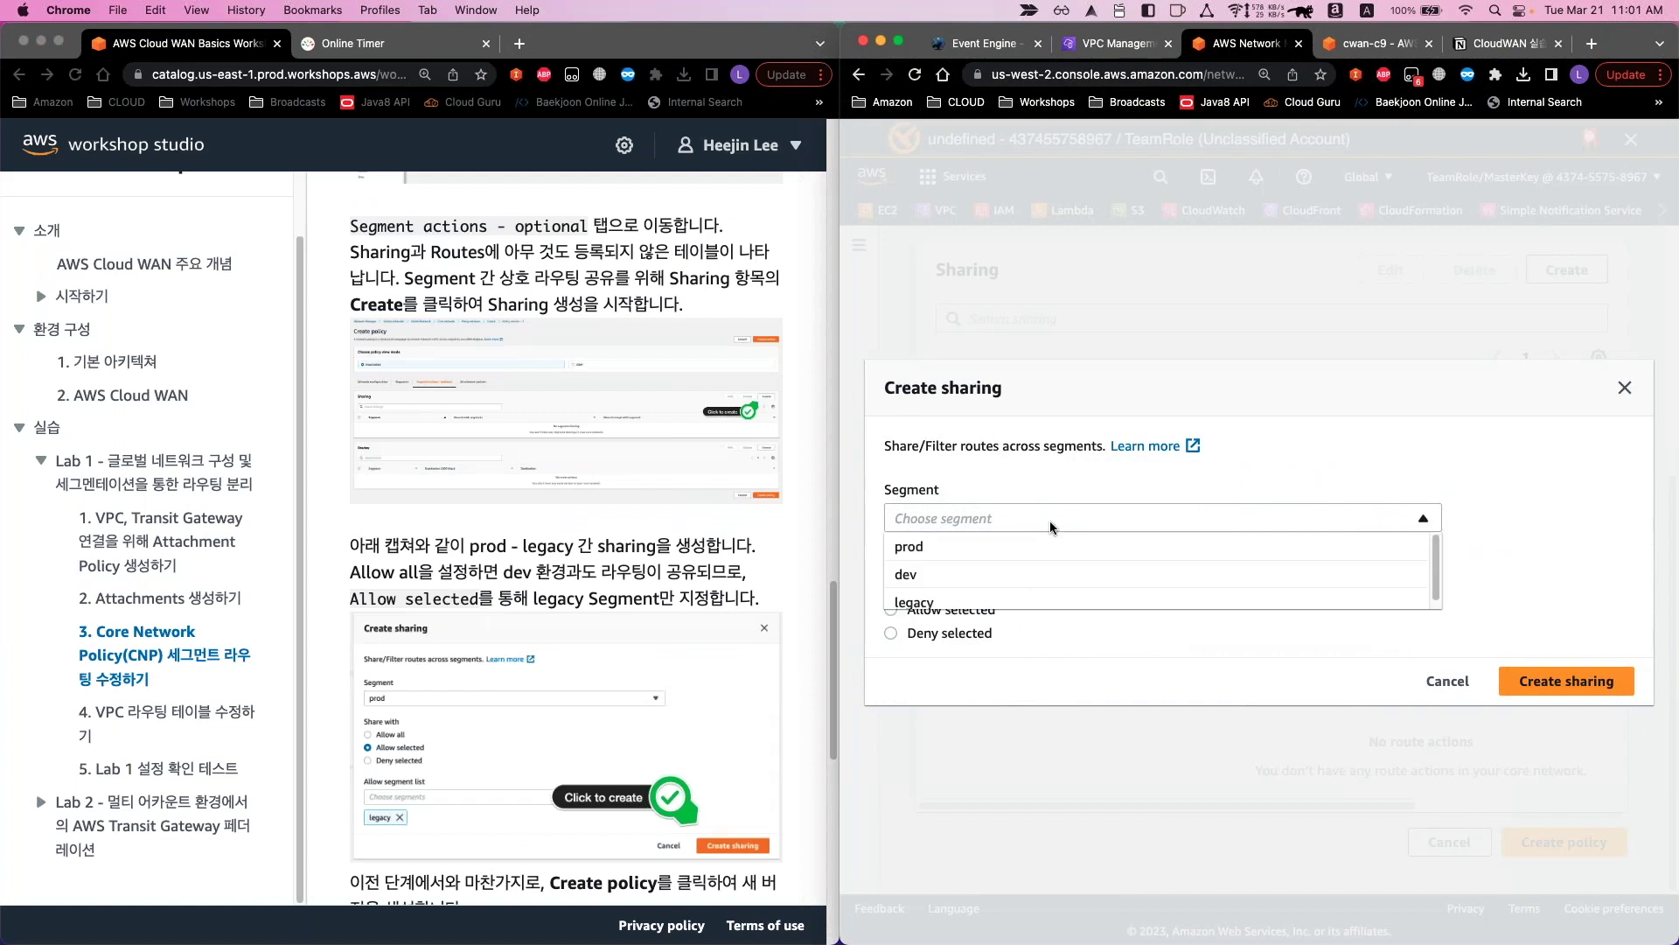
click(987, 556)
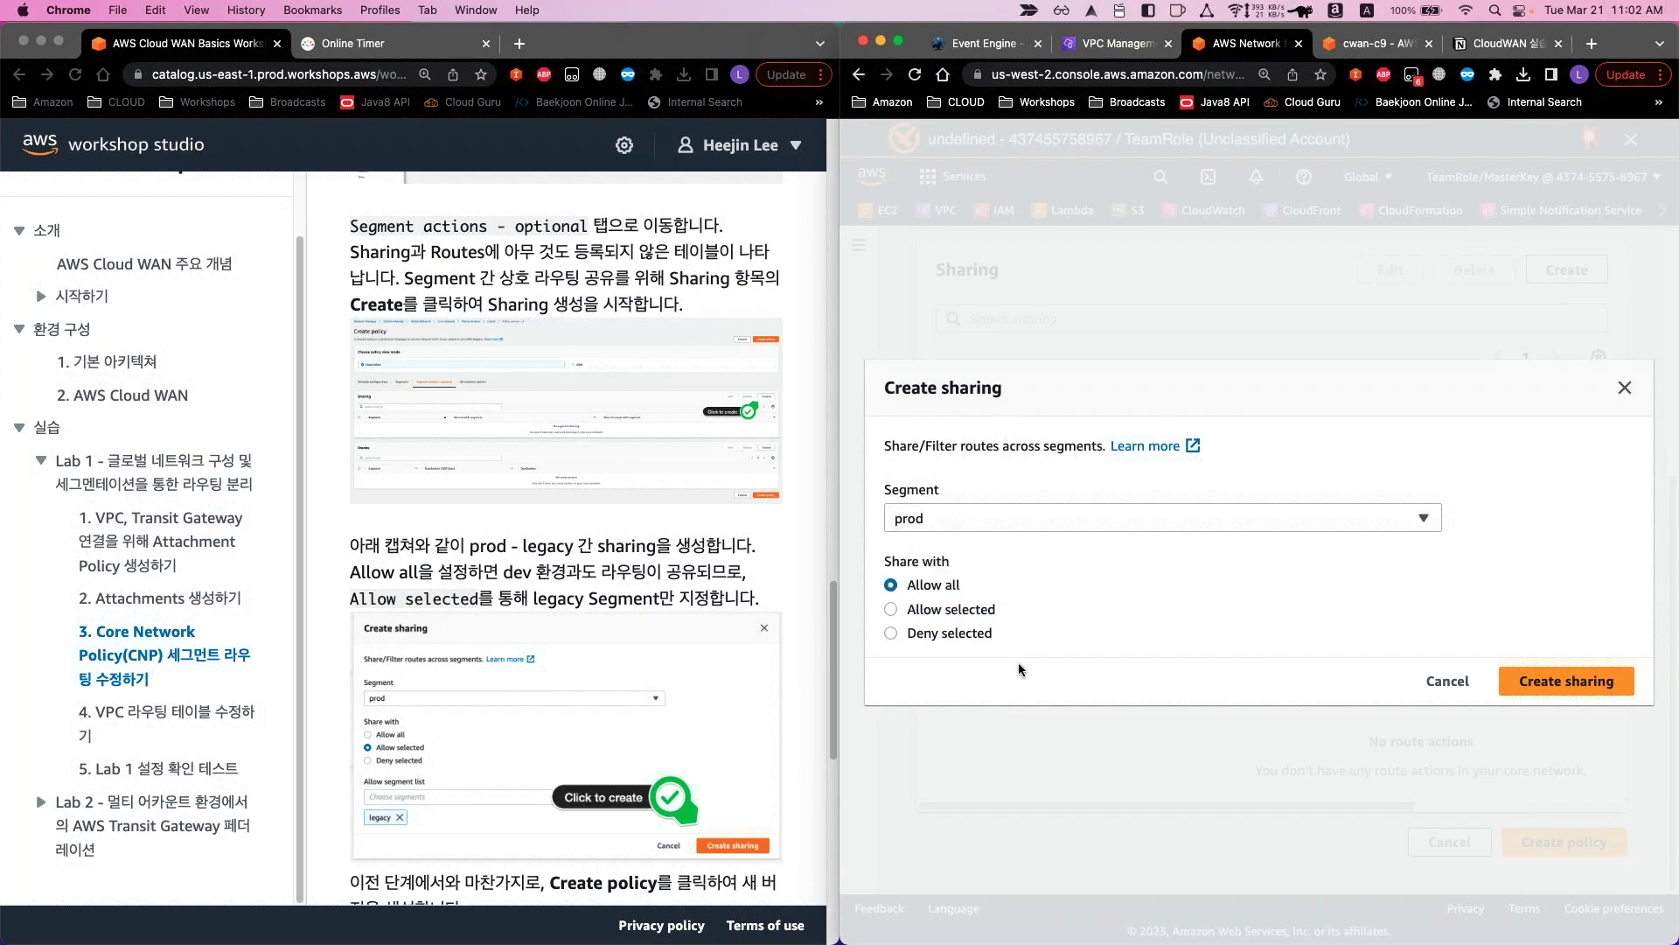
scroll(737, 700, down, 3)
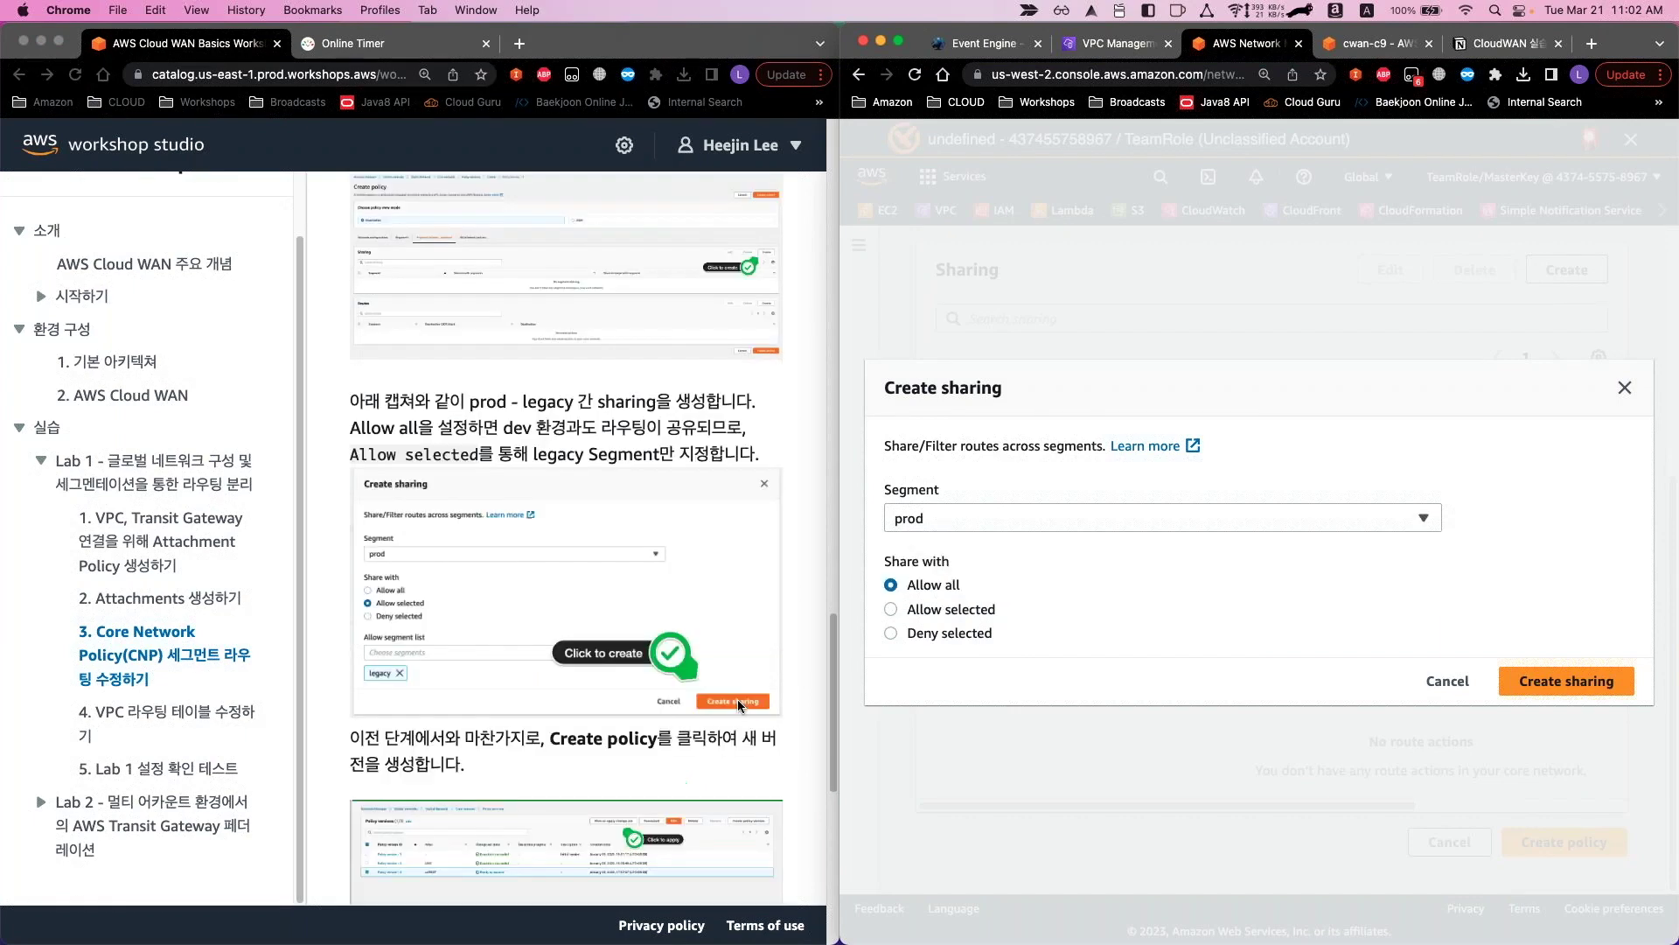
click(890, 609)
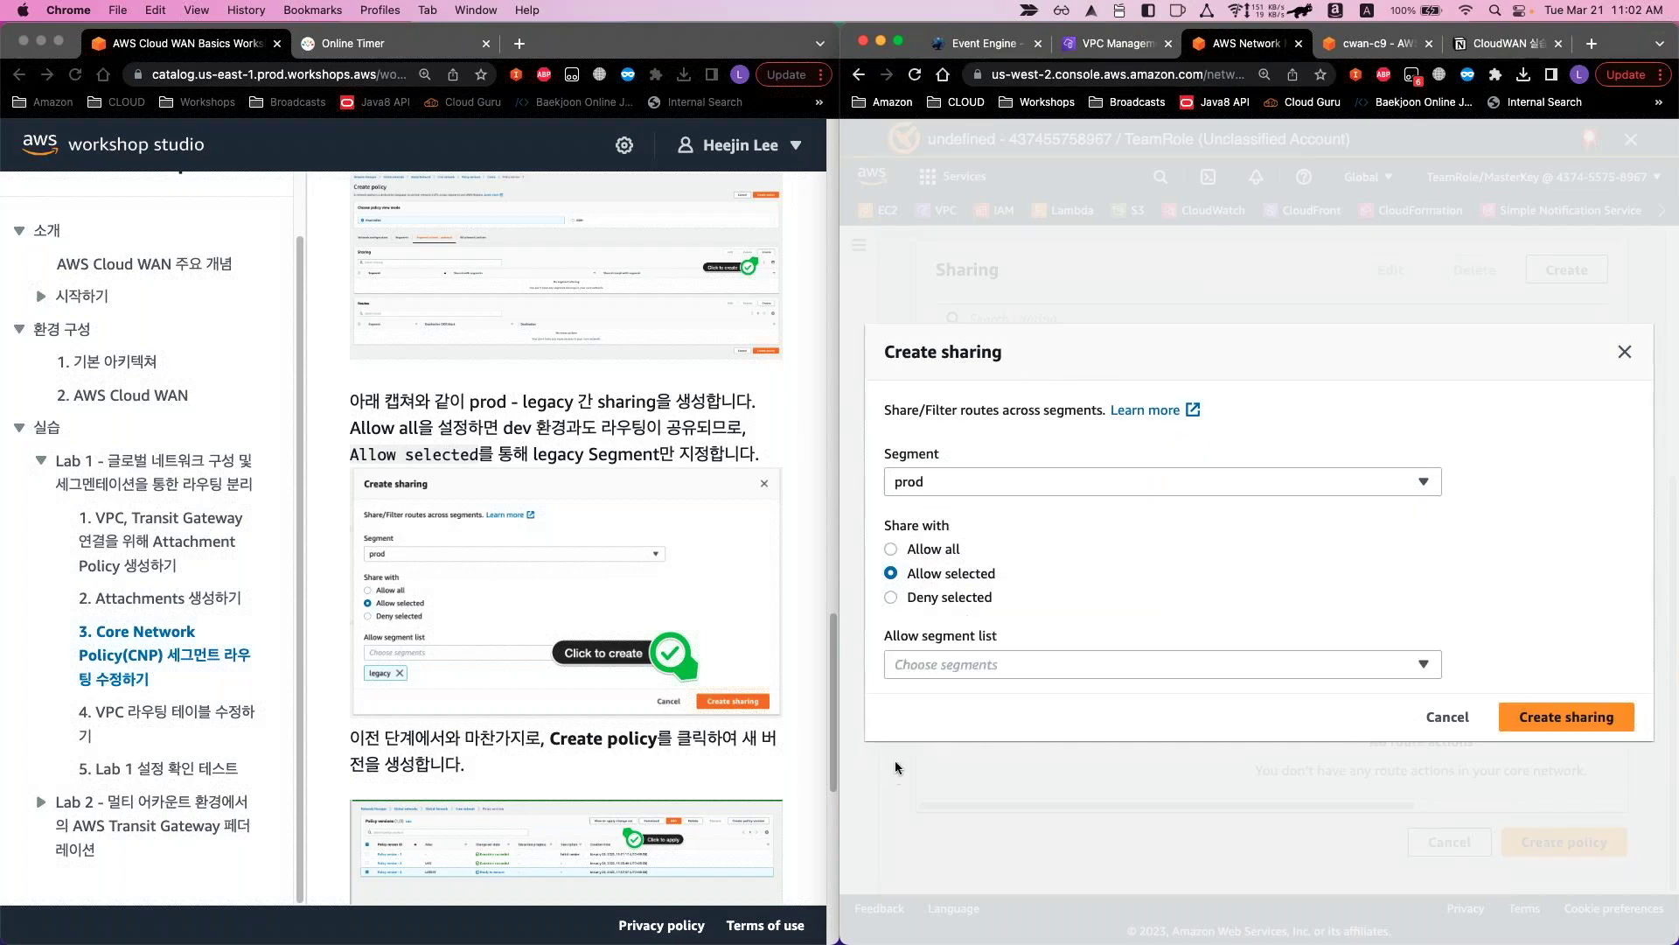
click(952, 663)
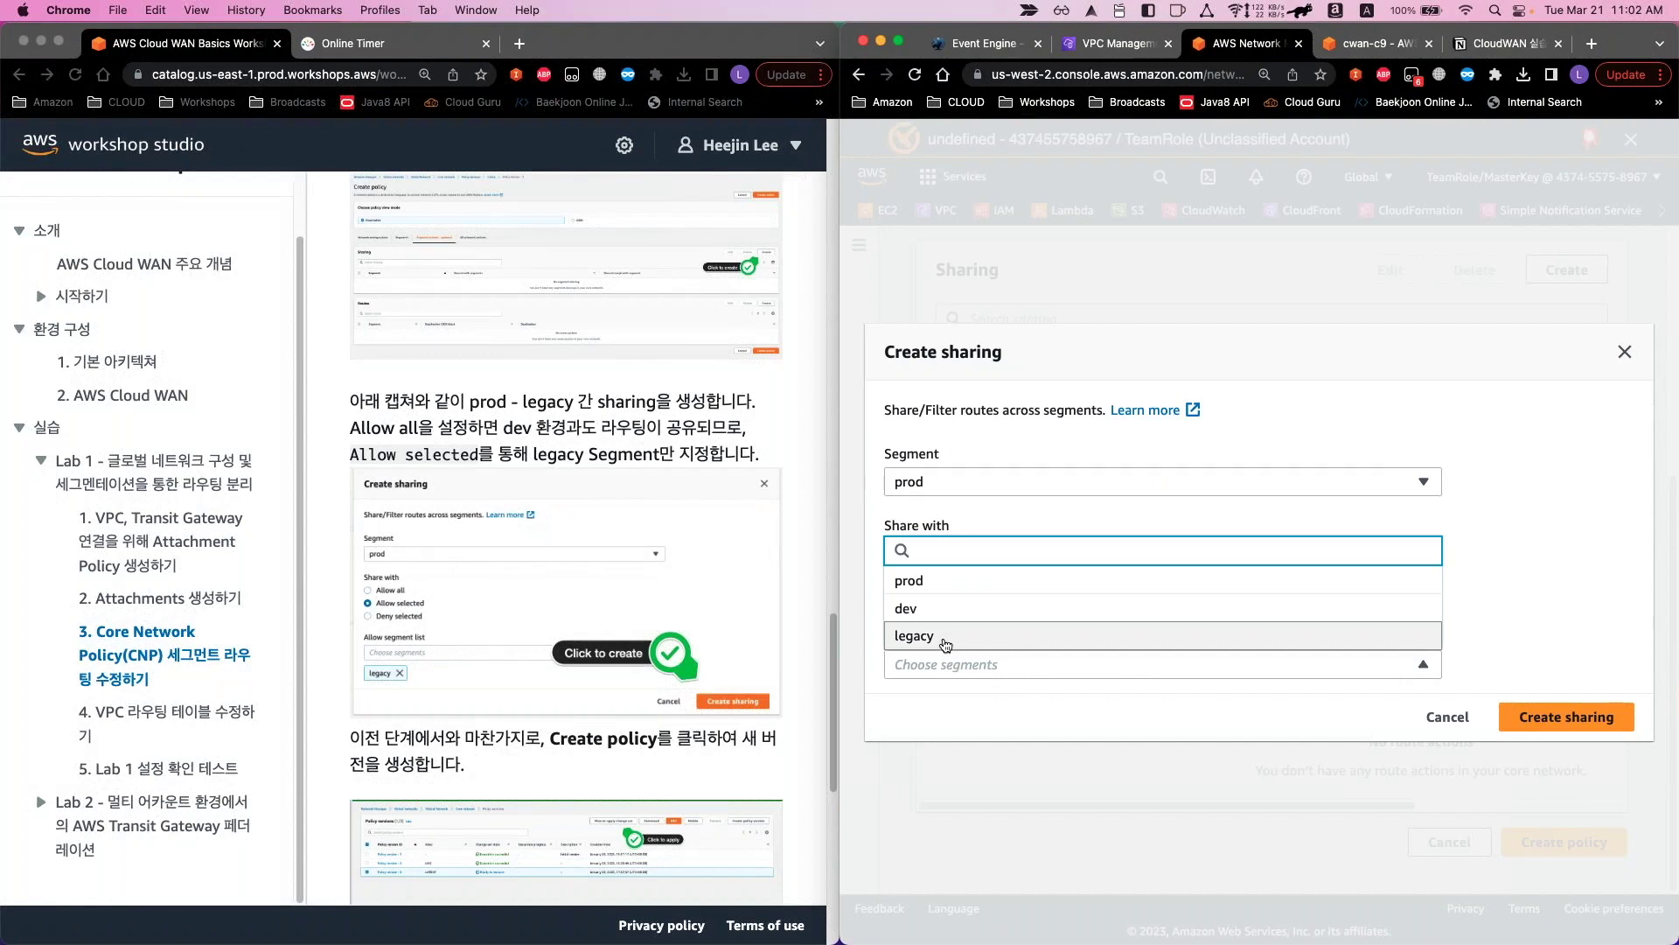
click(944, 638)
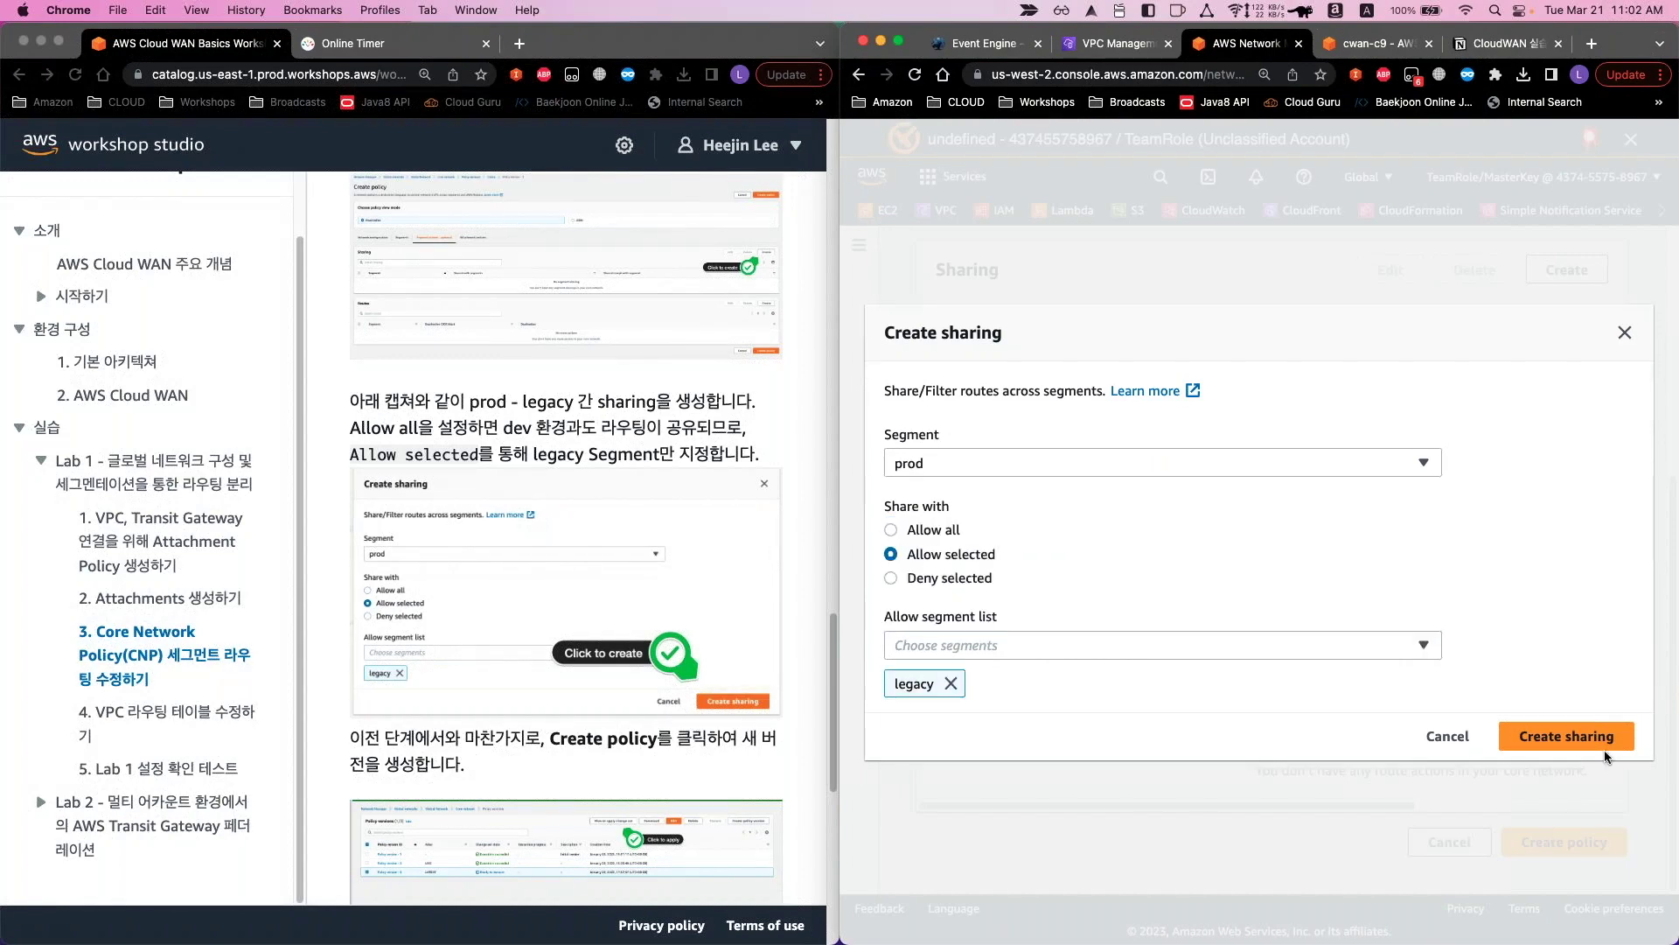
scroll(702, 741, down, 4)
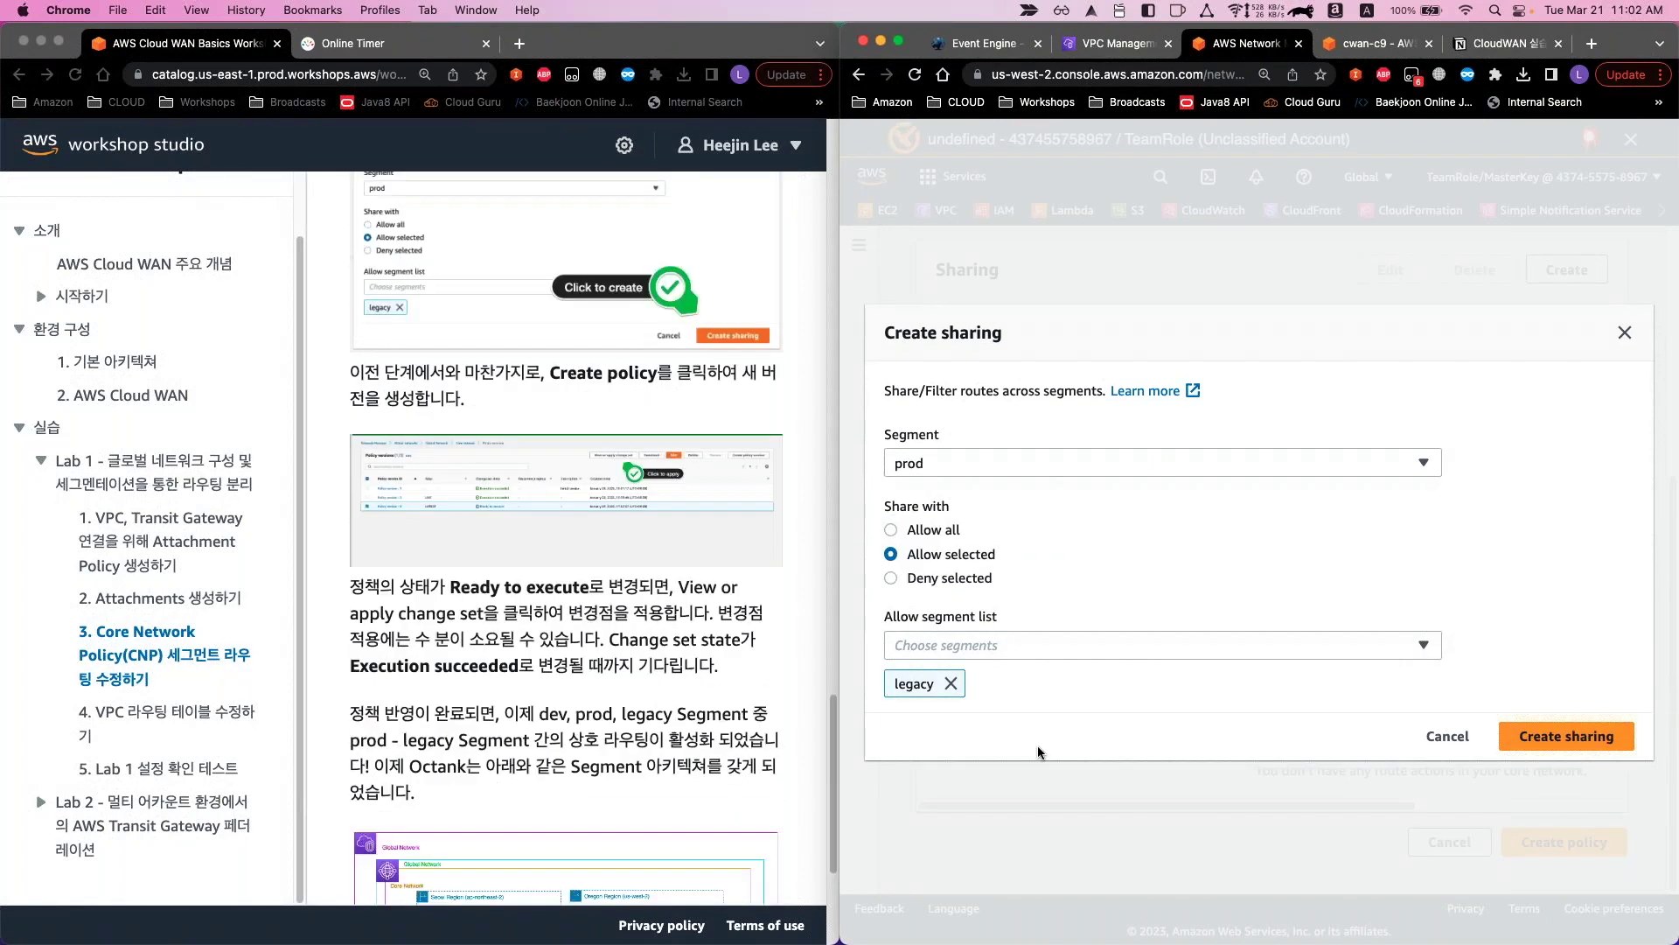
click(1544, 738)
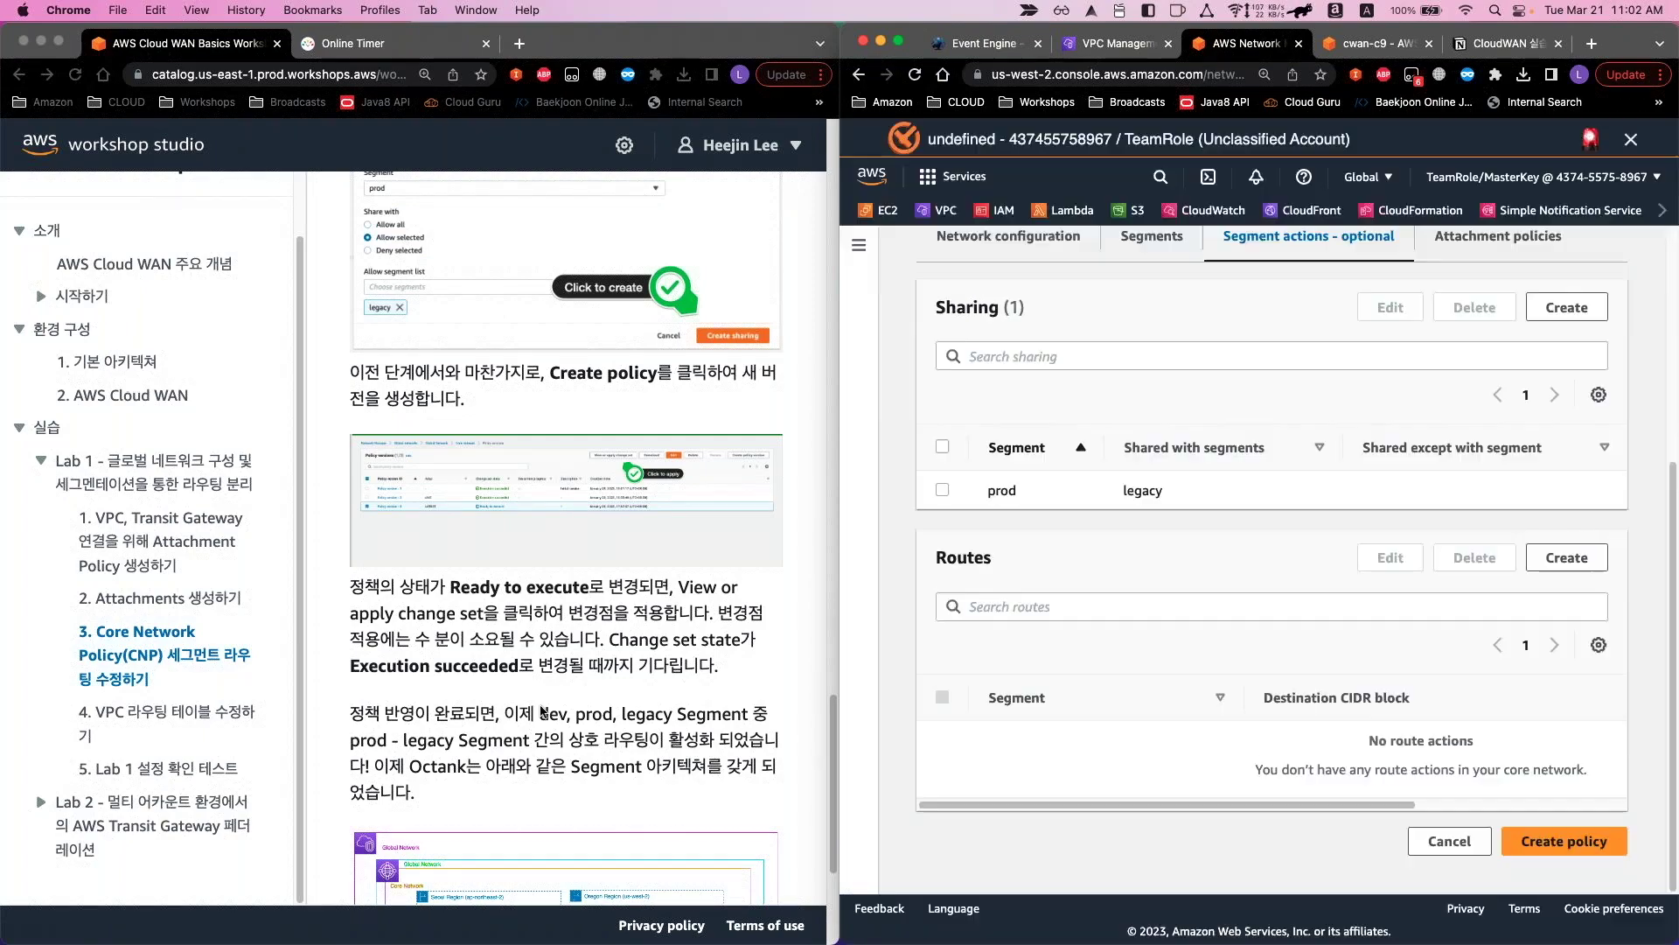
Check the guide's remaining instructions and target segment diagram, and create the new policy version containing the prod-to-legacy sharing
scroll(542, 711, down, 1)
scroll(542, 711, down, 4)
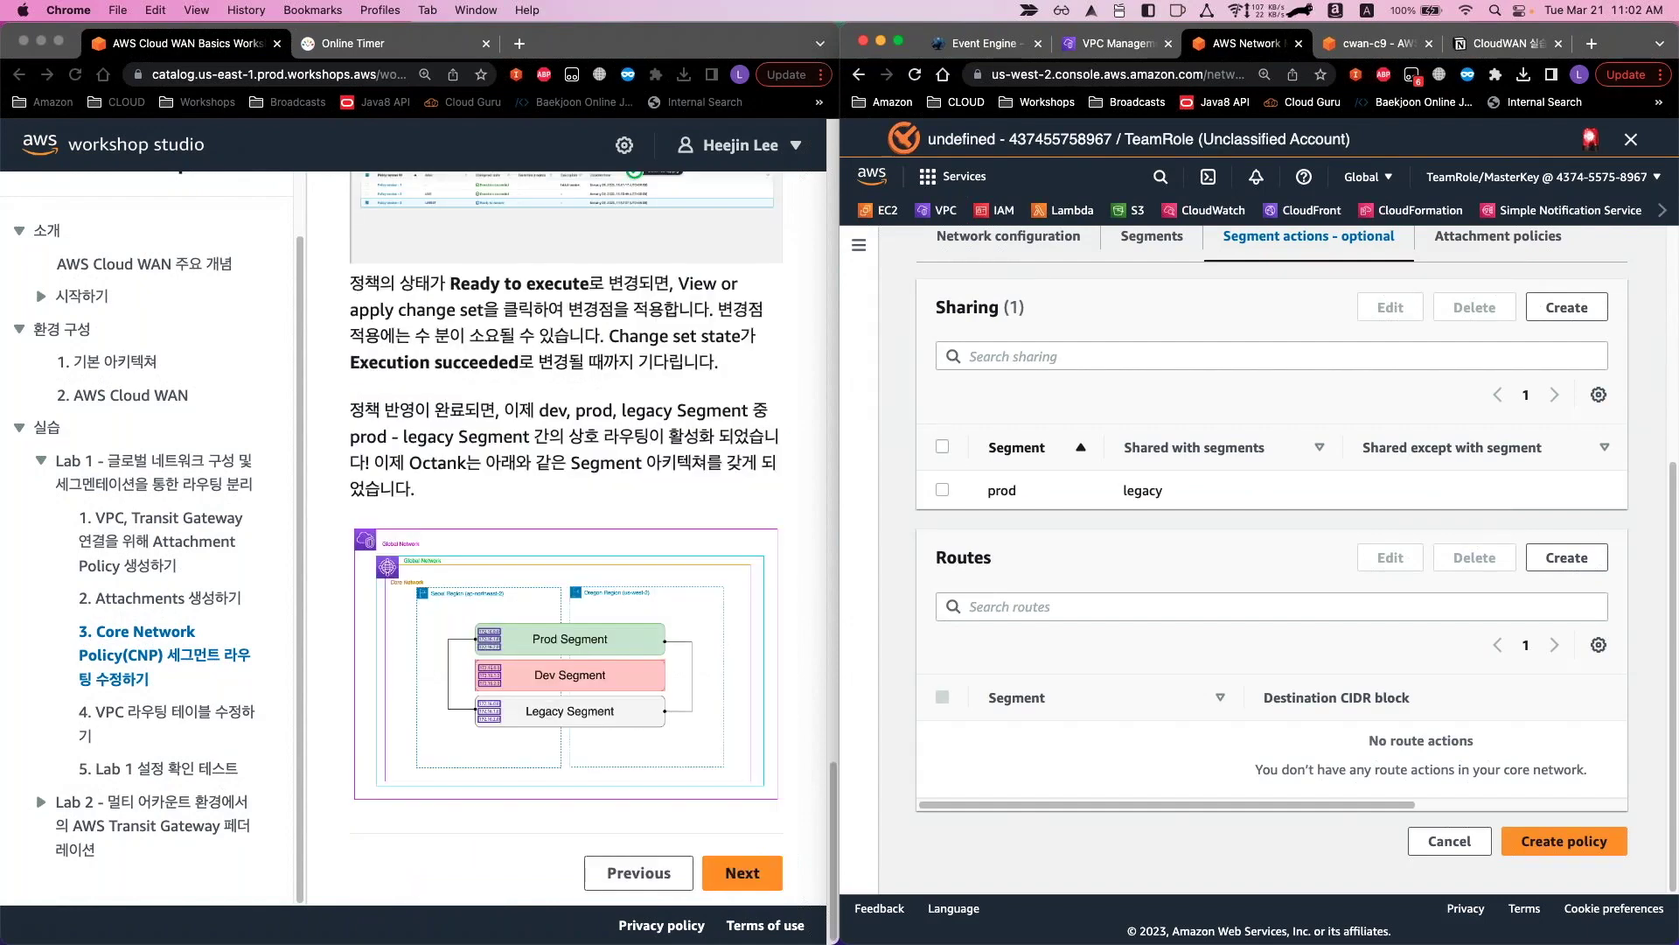
click(1522, 853)
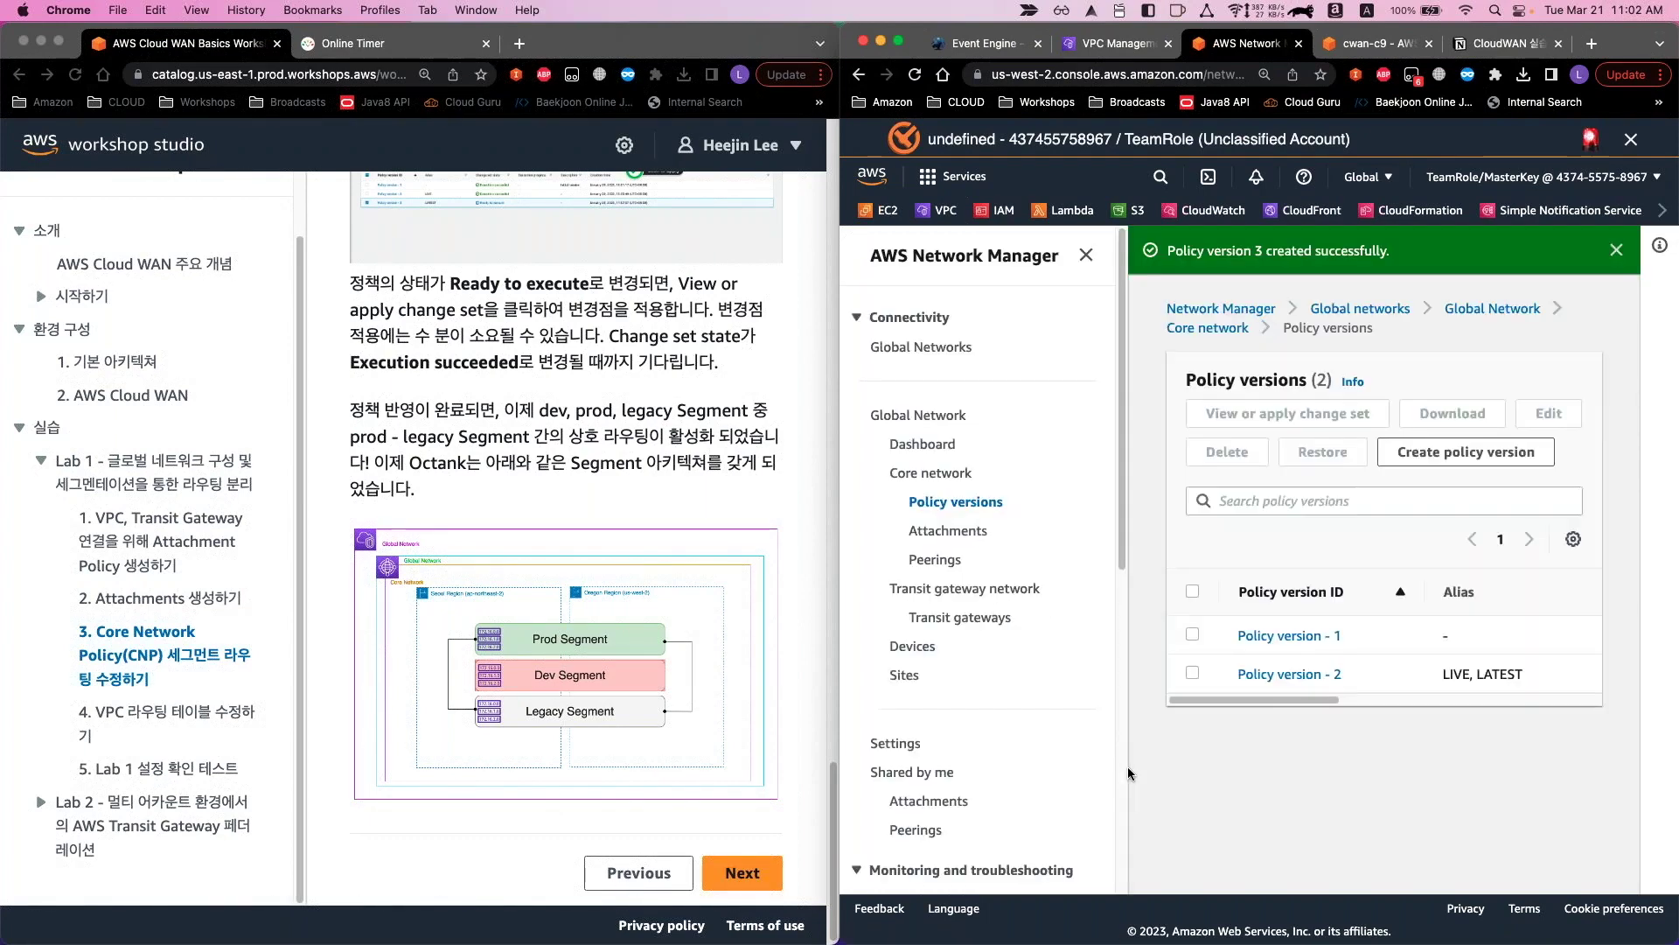
Check the alias, change set state and execution progress of the listed core network policy versions
click(1086, 257)
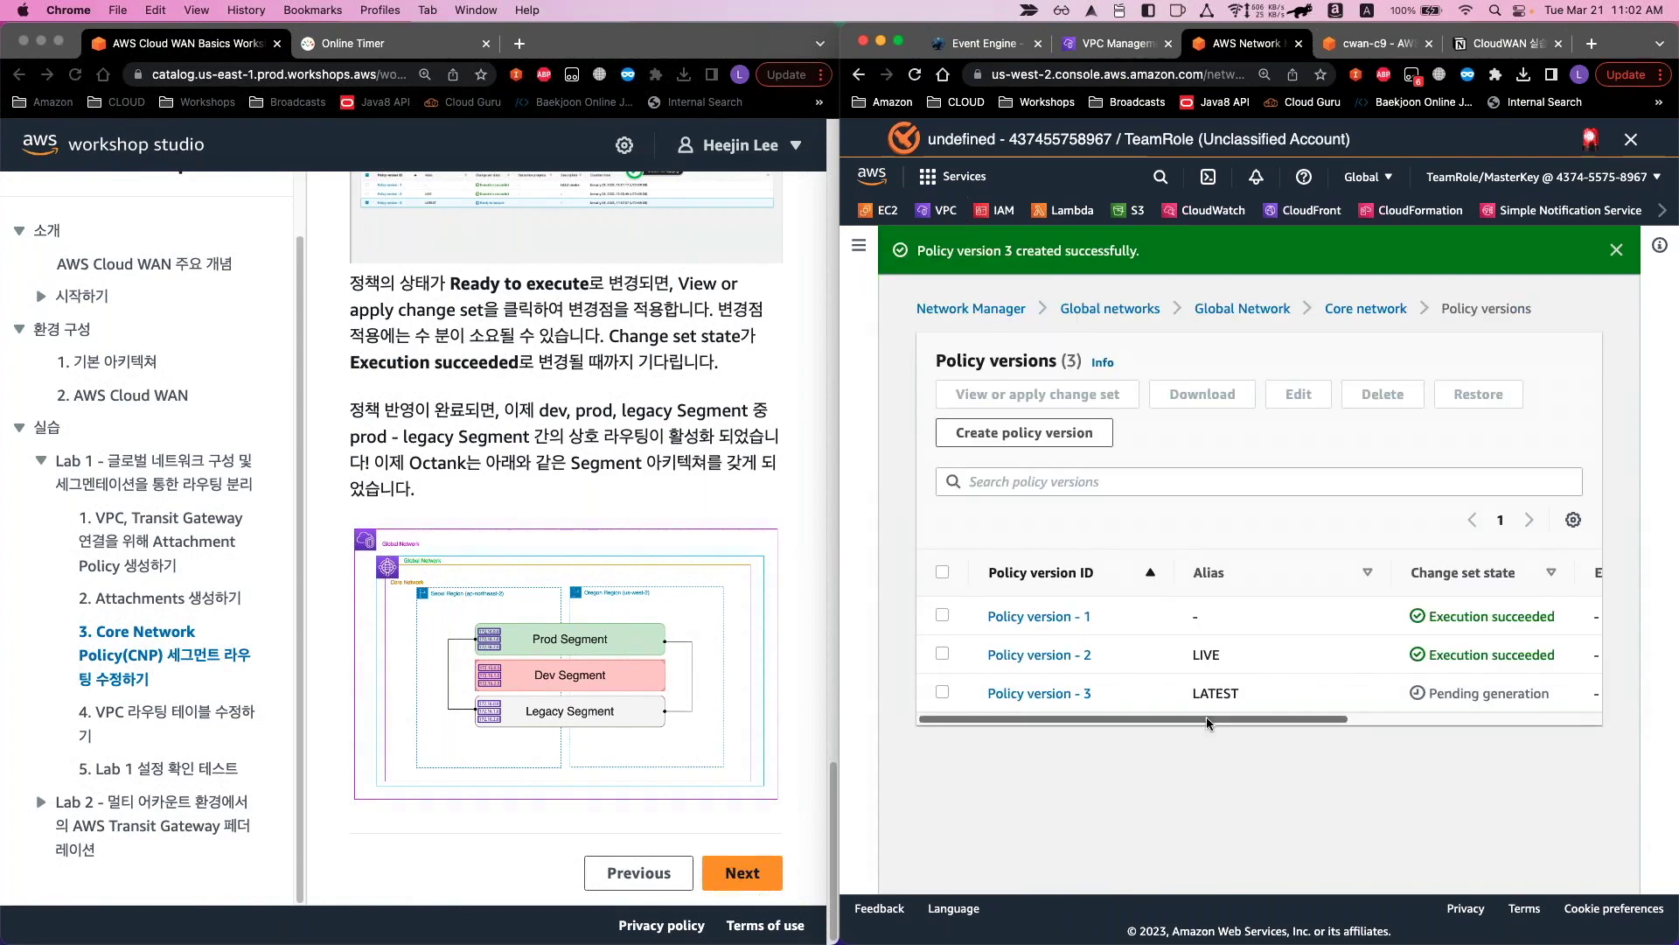
mouse_move(1207, 720)
mouse_down()
mouse_move(1231, 717)
mouse_move(1211, 714)
mouse_up()
drag(1336, 715, 1464, 700)
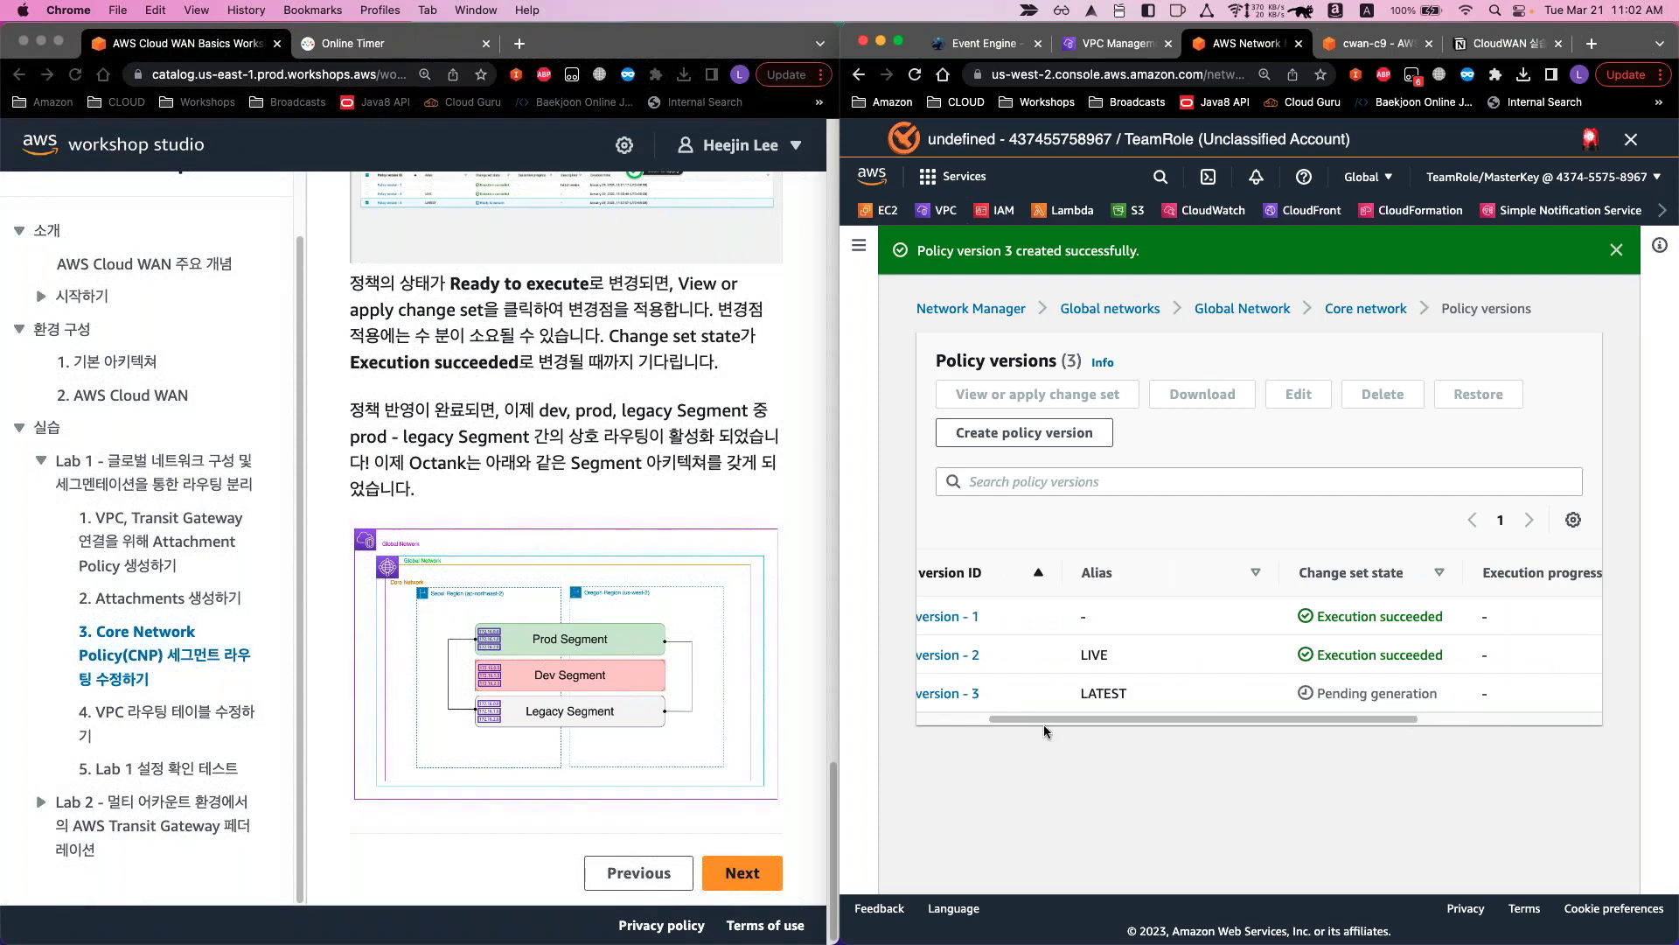
drag(1067, 717, 989, 719)
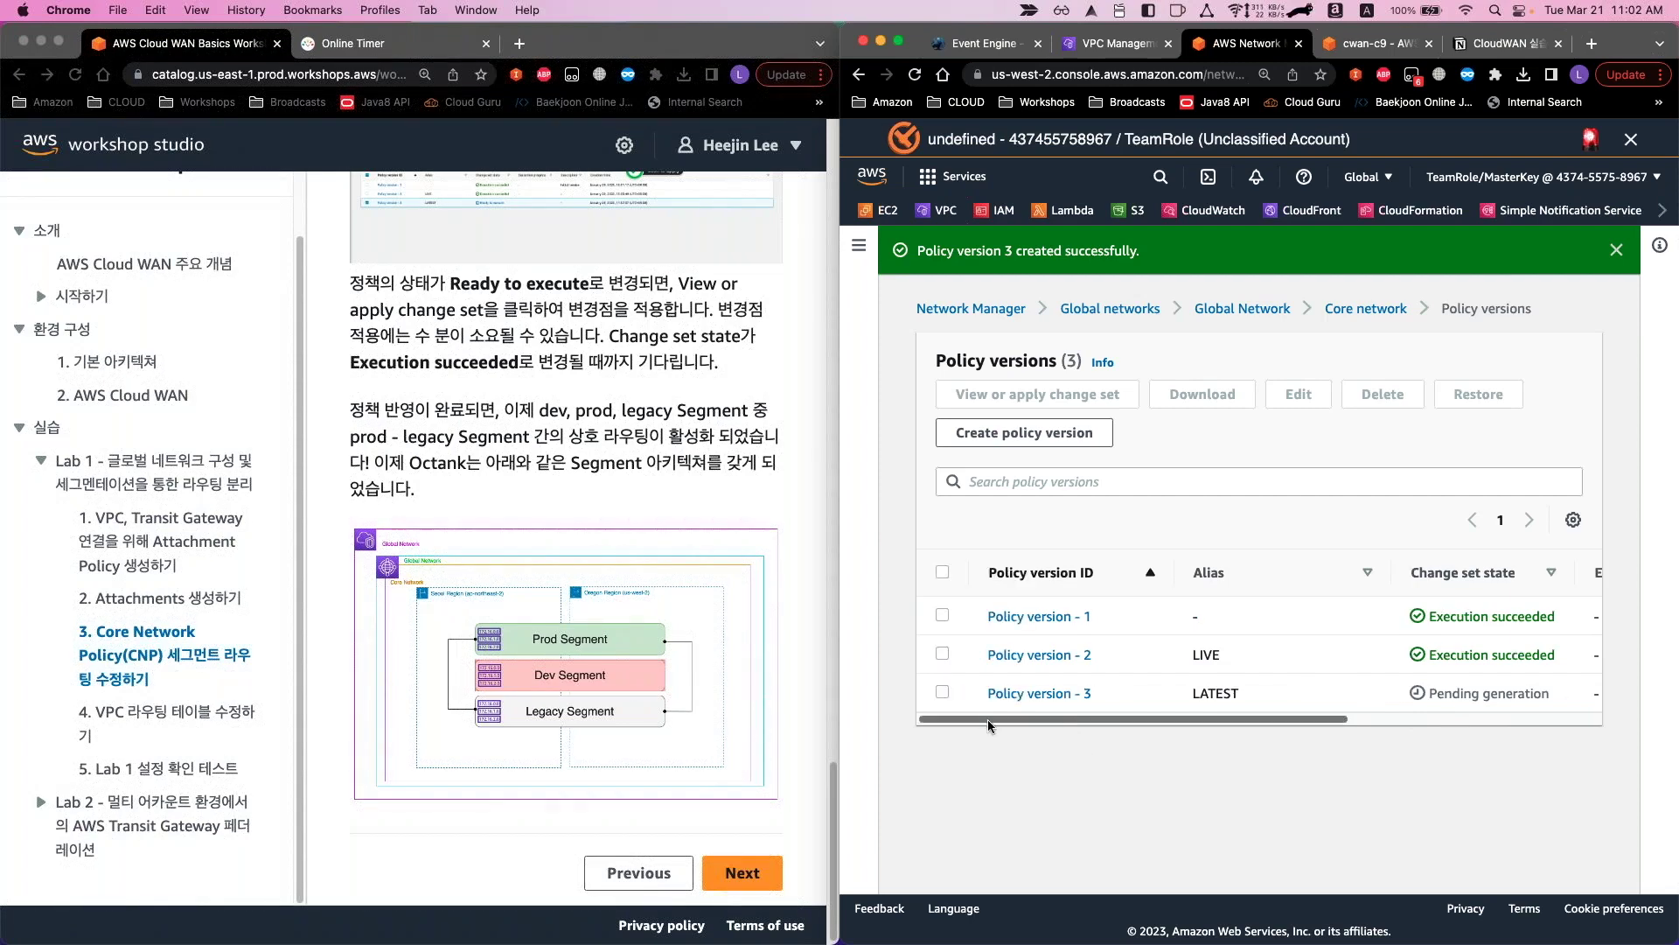
Select policy version 3 and open its change set to review the listed segment and route propagation changes
click(942, 694)
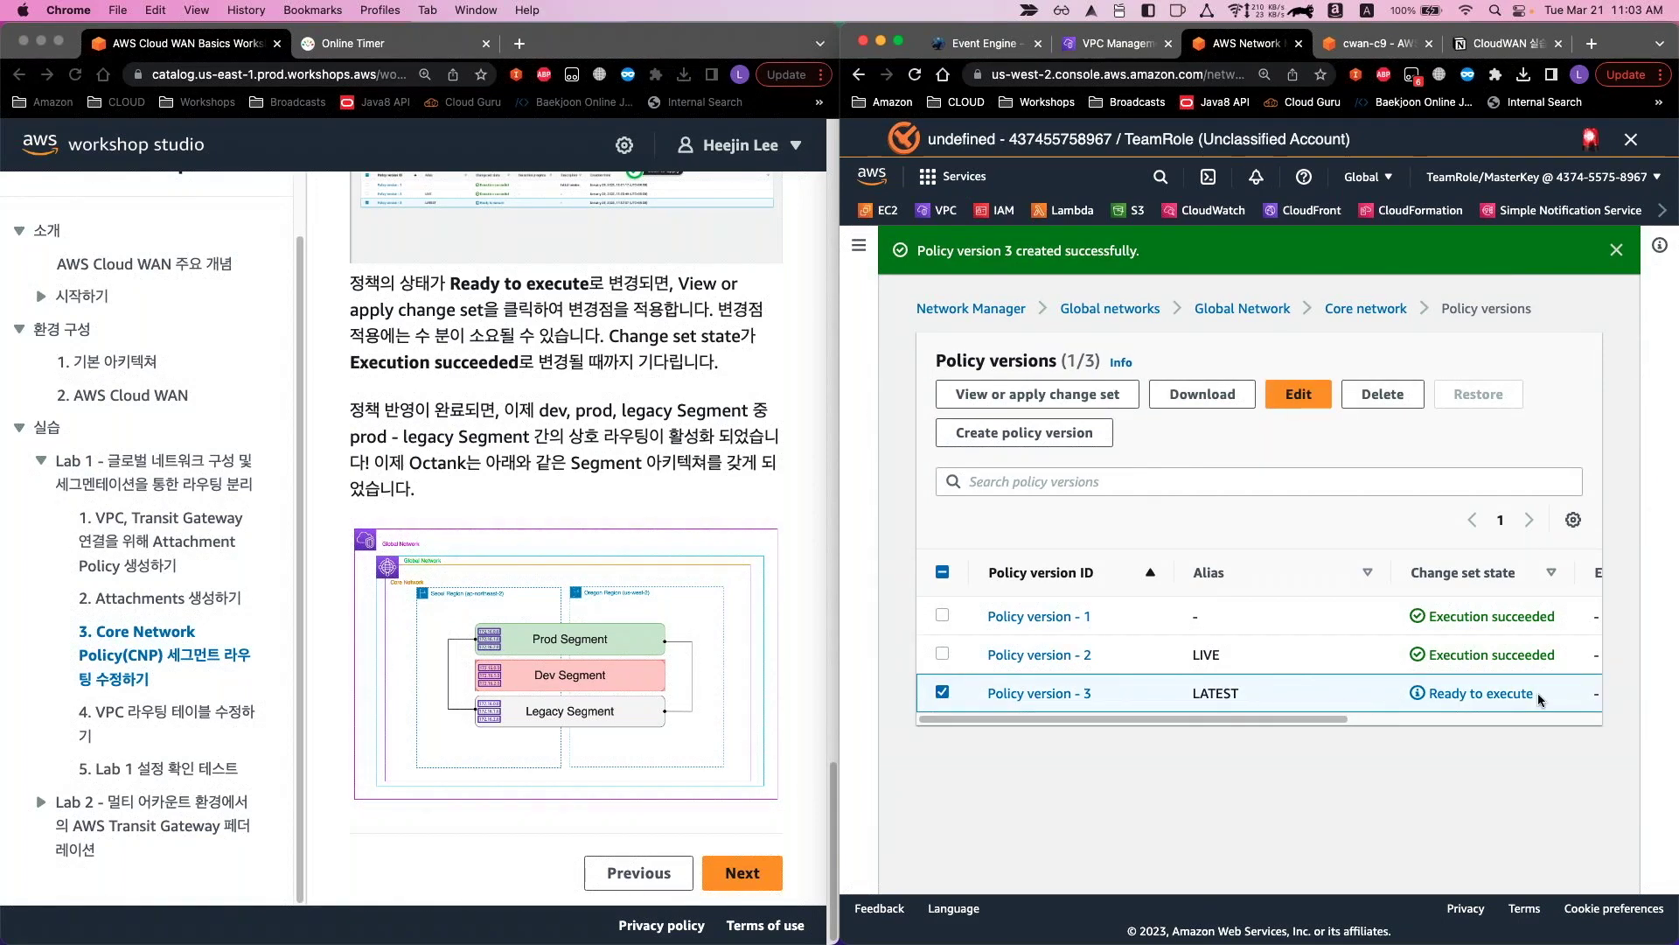
drag(1538, 693, 1441, 693)
click(1272, 827)
click(942, 692)
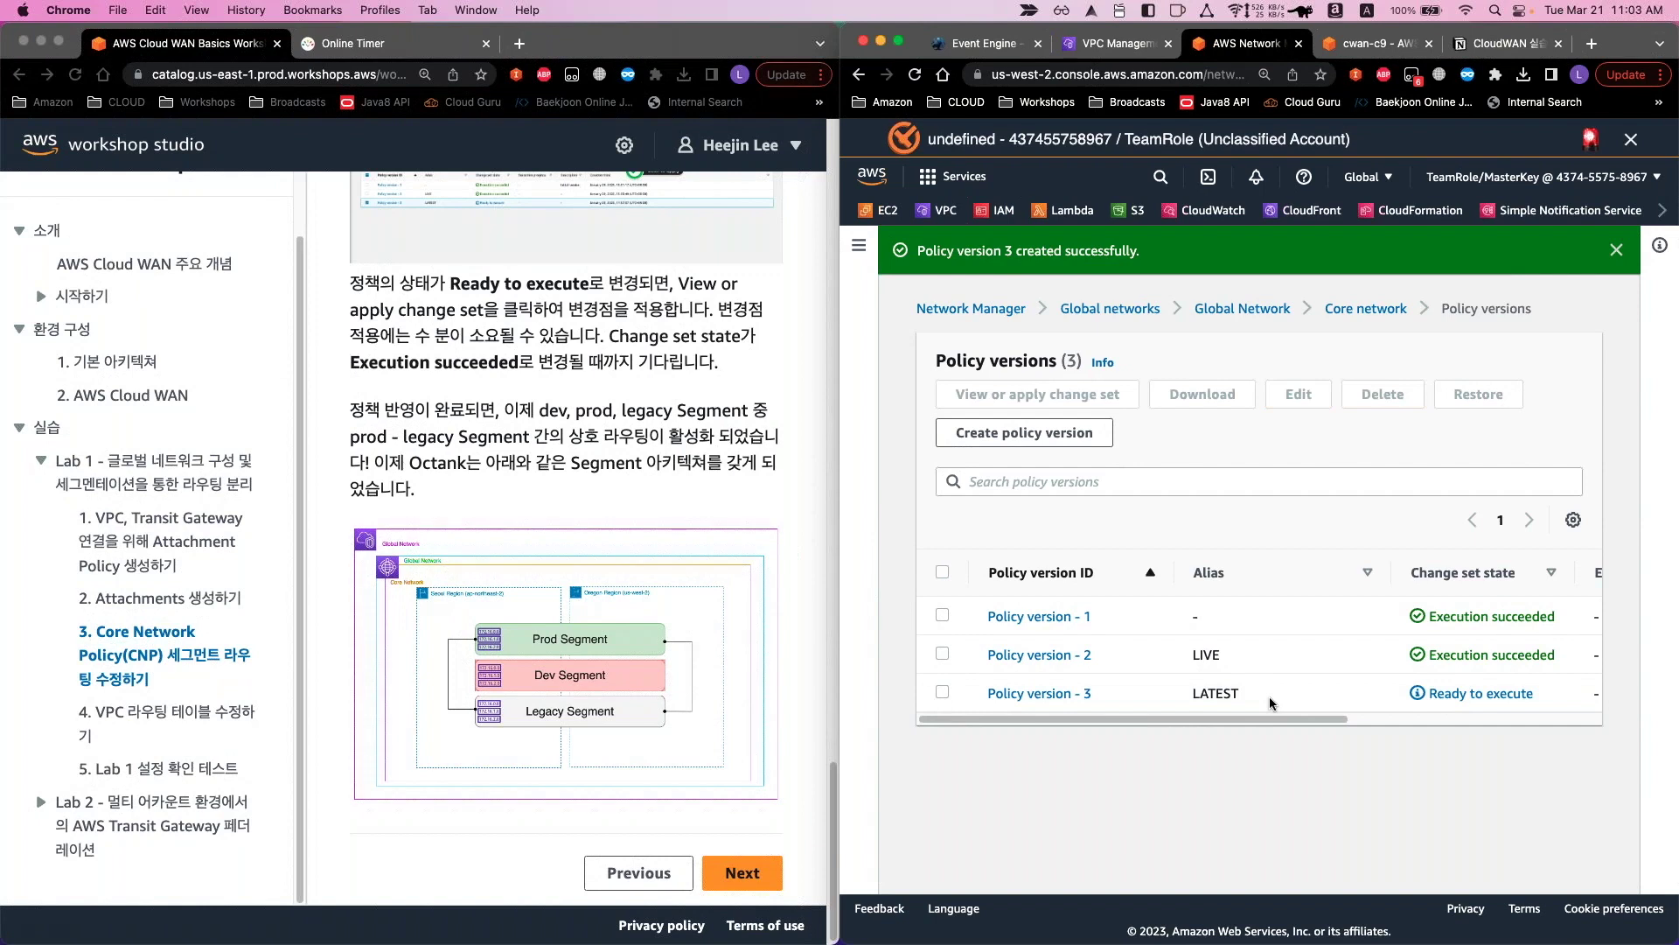
click(942, 692)
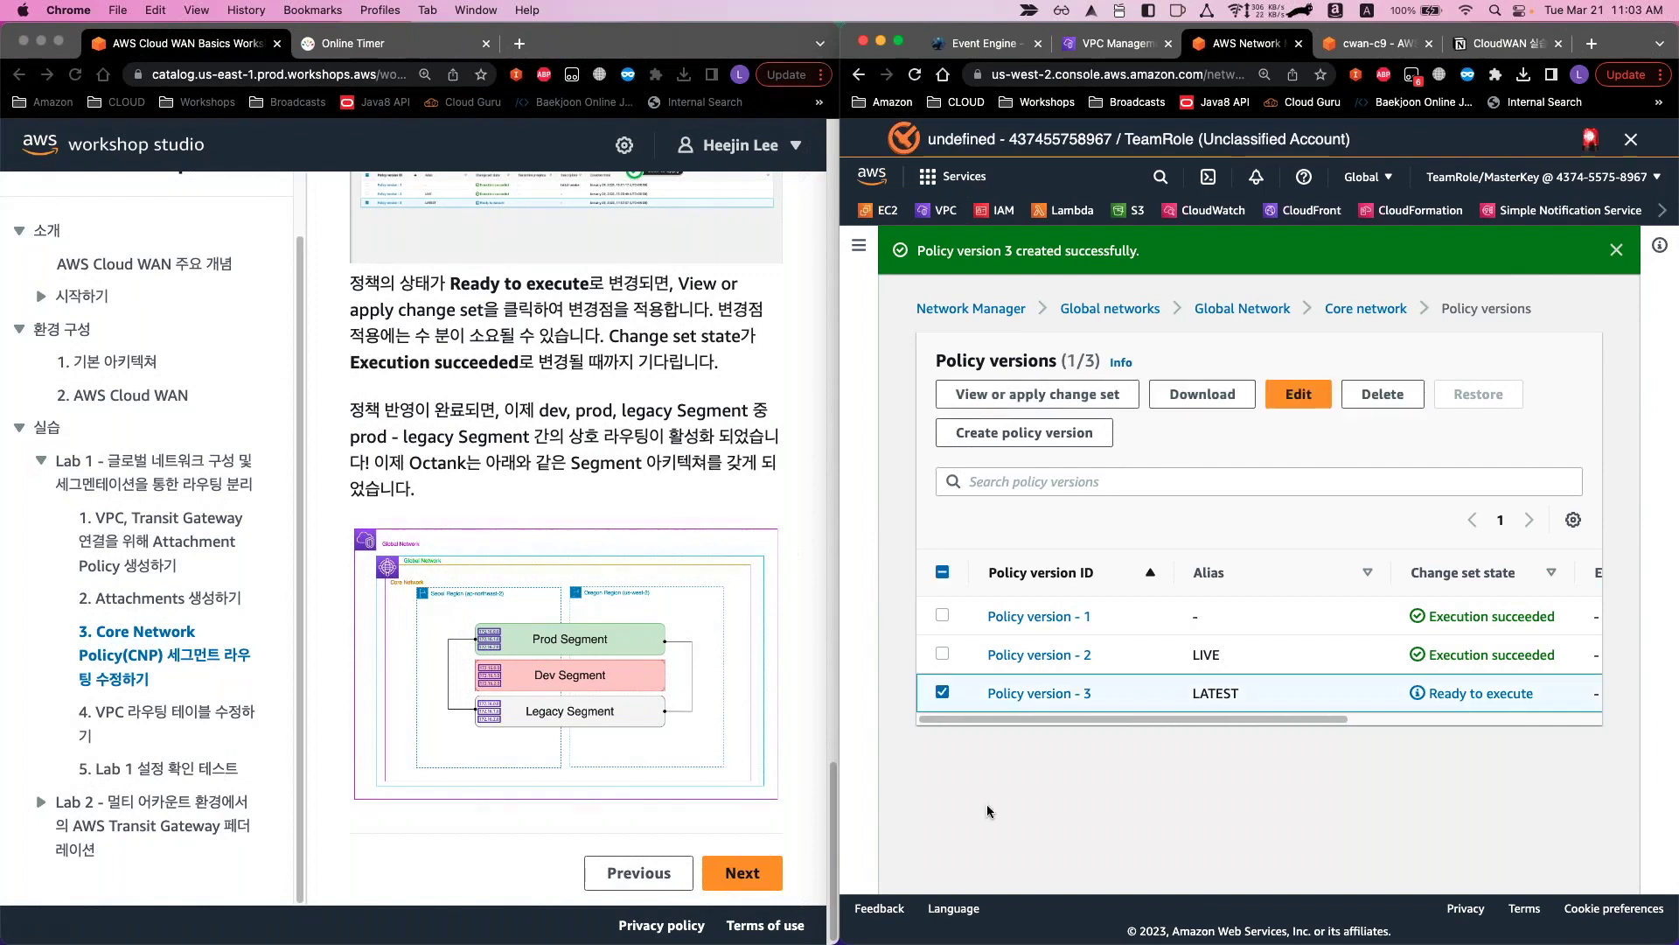
click(1034, 400)
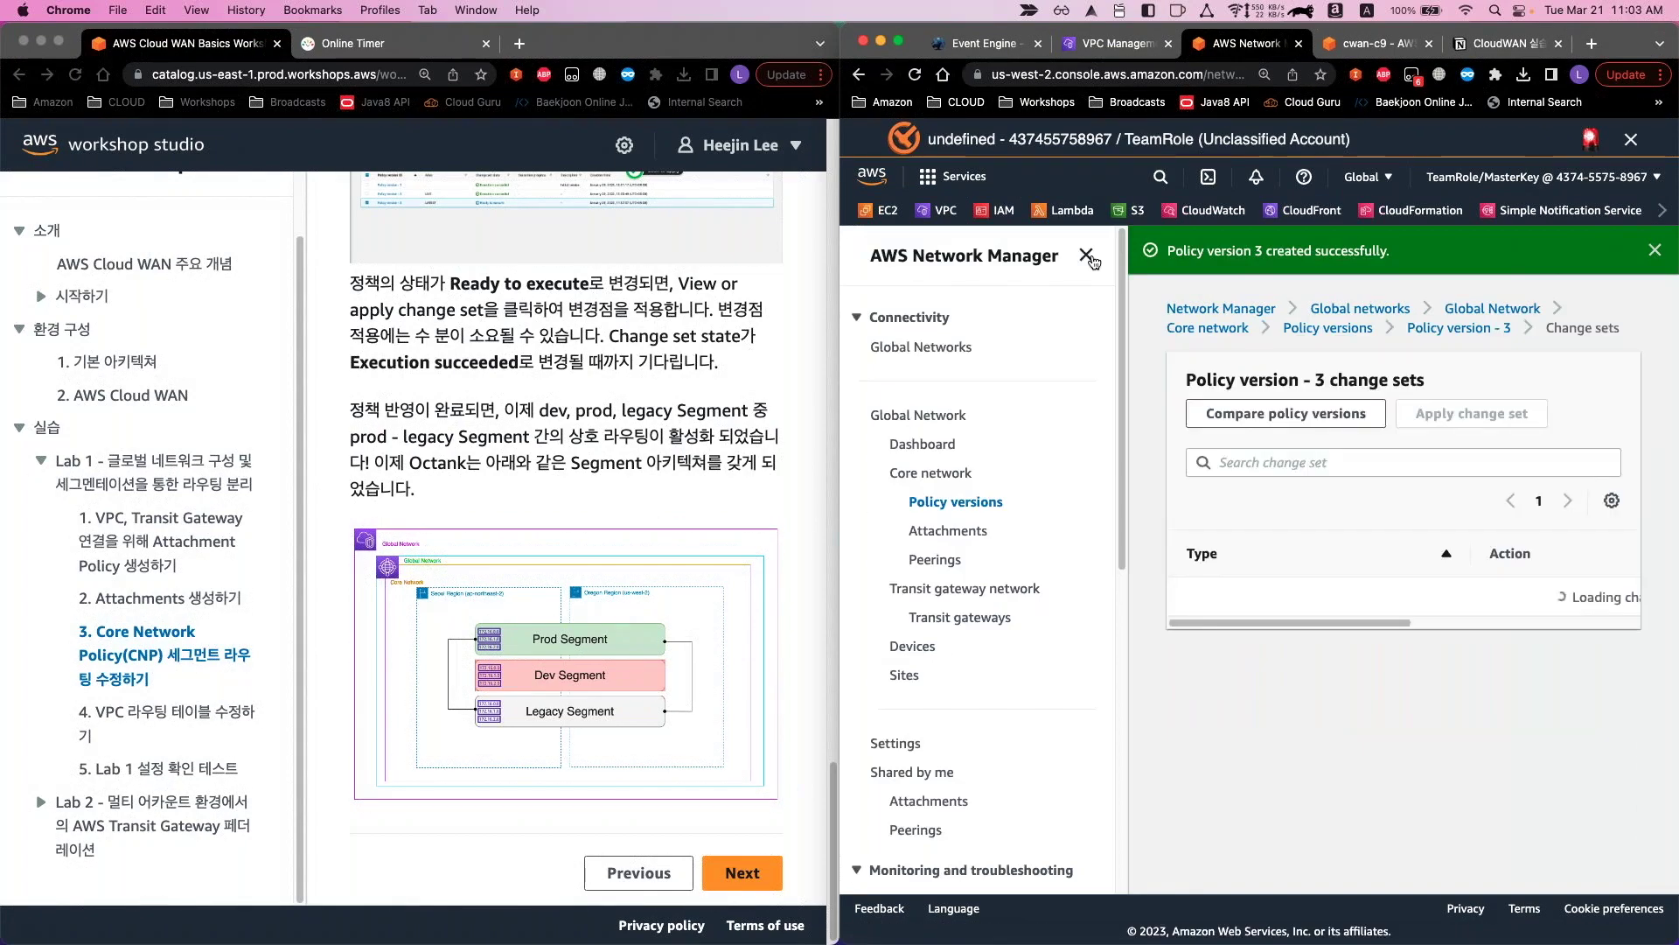
click(1086, 256)
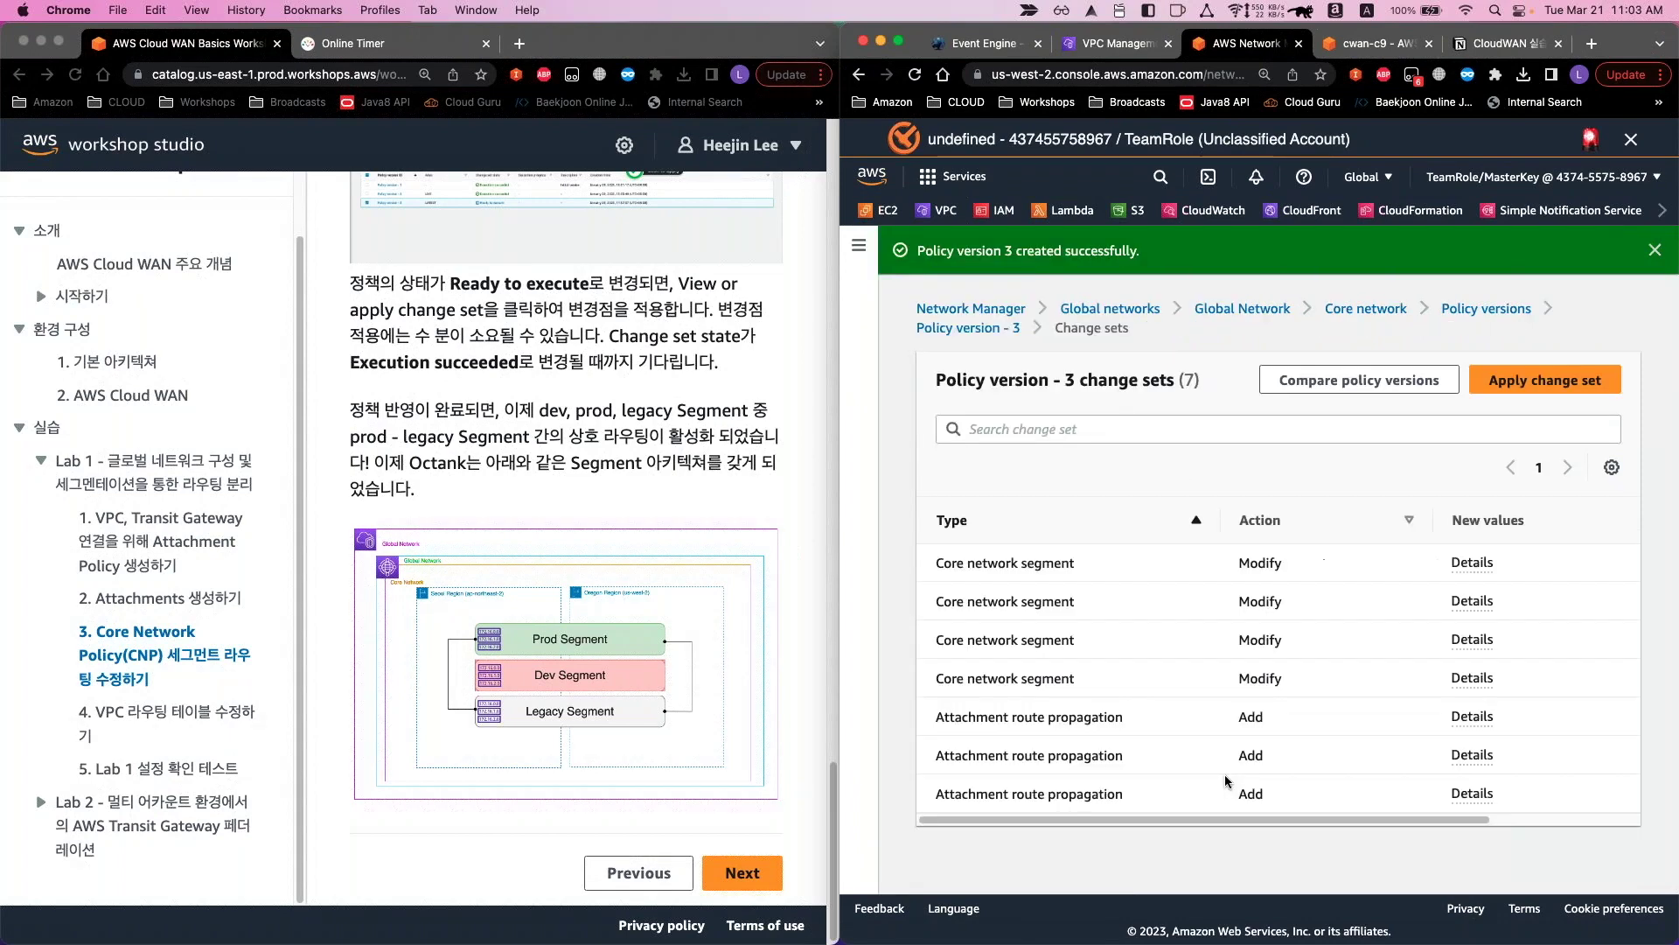
mouse_move(1273, 818)
mouse_down()
mouse_move(1434, 822)
mouse_move(1303, 822)
mouse_up()
Compare policy versions in a separate tab with 2 - LIVE as source, 3 - LATEST as target and all policy sections
super+click(1316, 392)
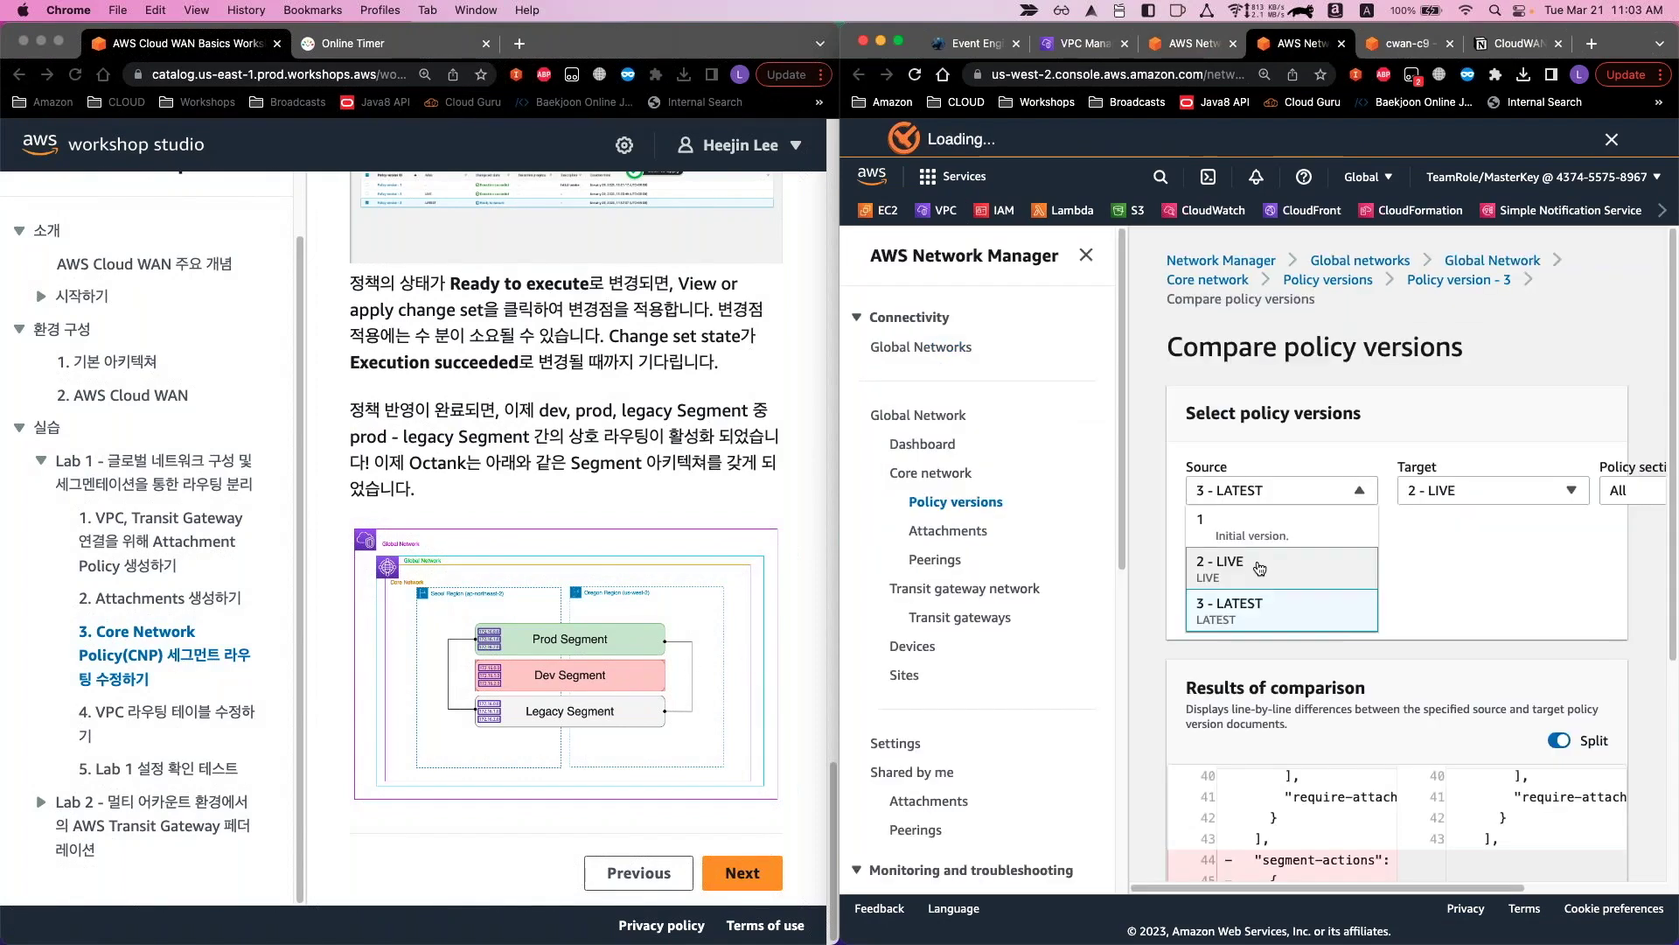
click(1259, 568)
click(1471, 497)
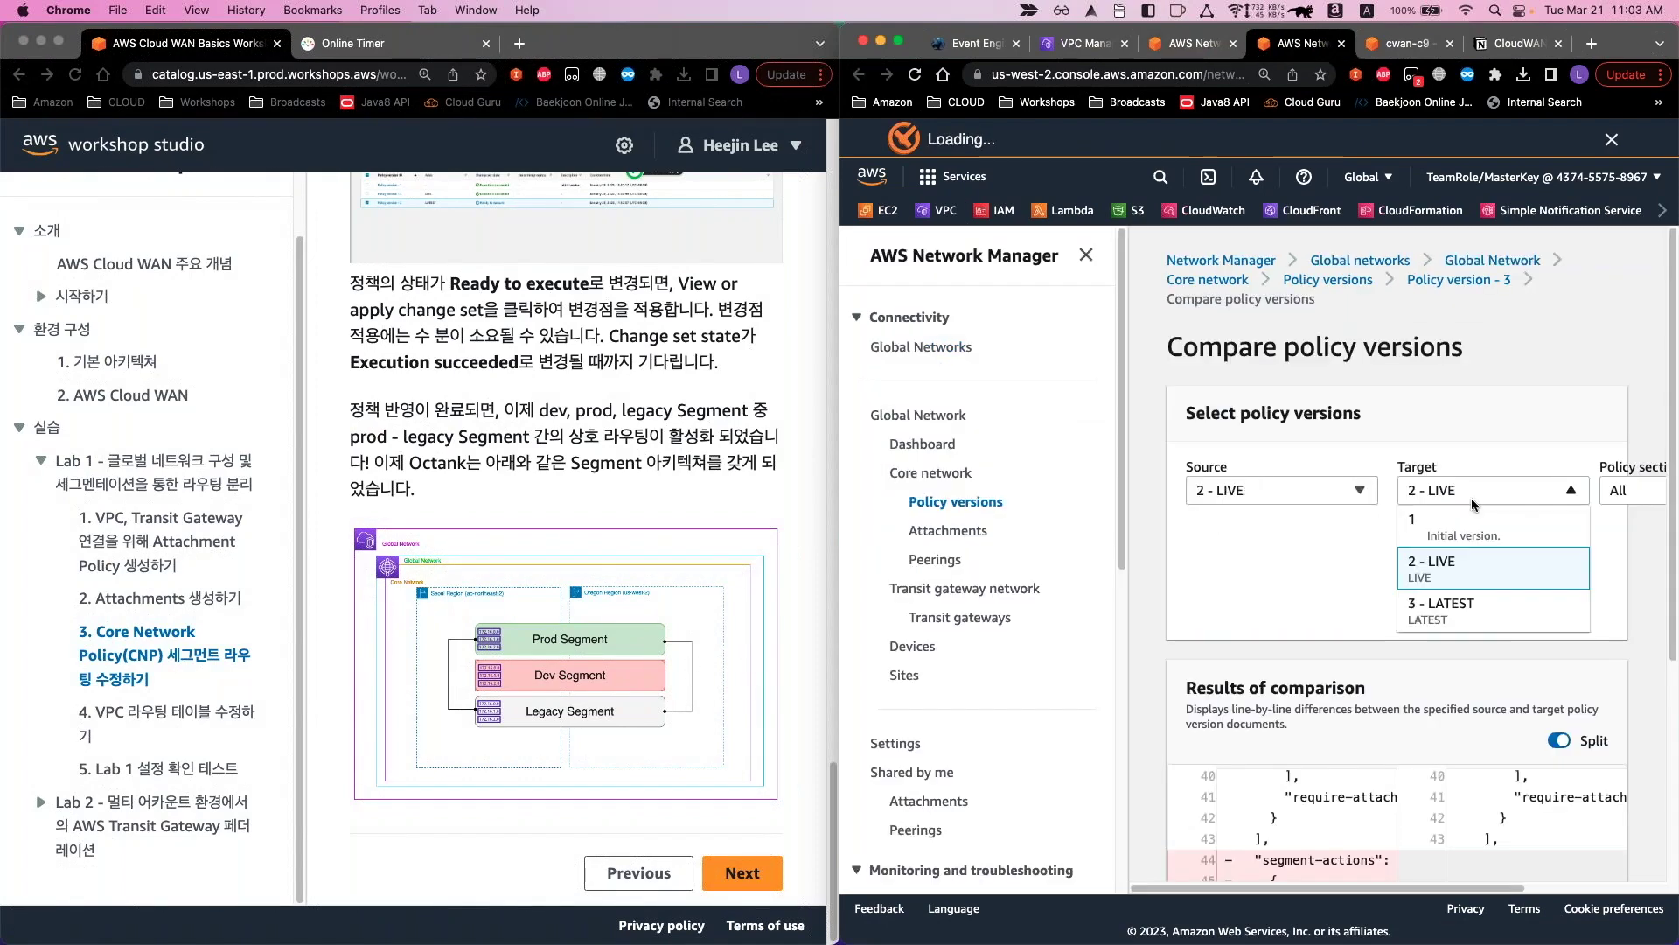
click(1456, 606)
click(1088, 257)
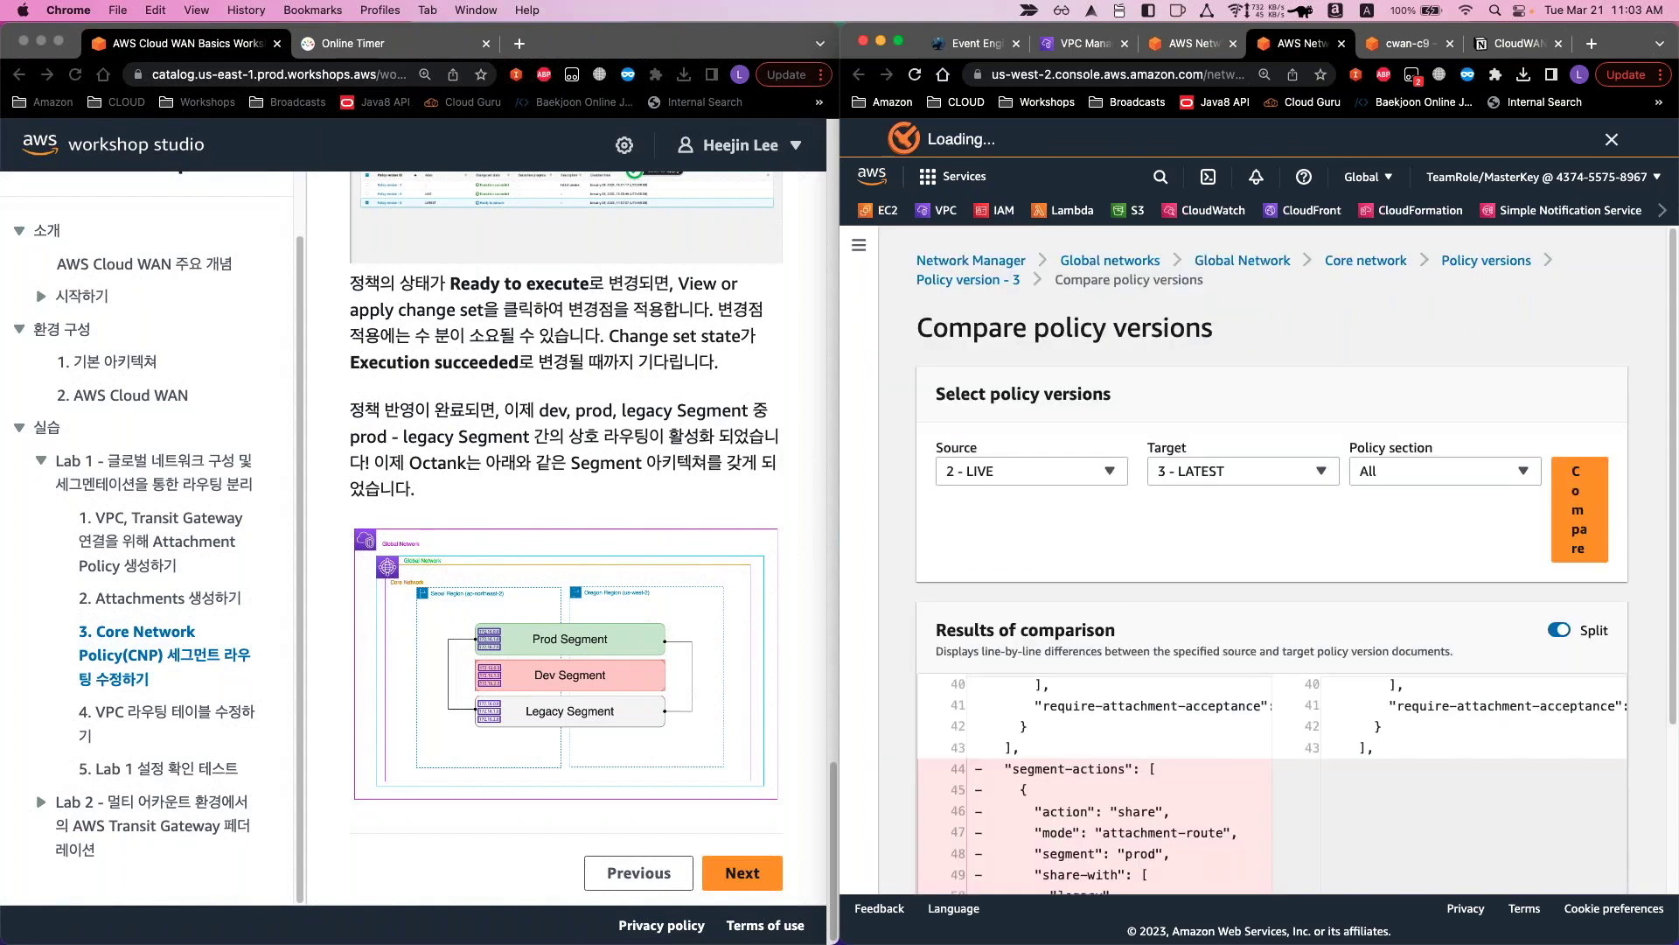
click(1579, 518)
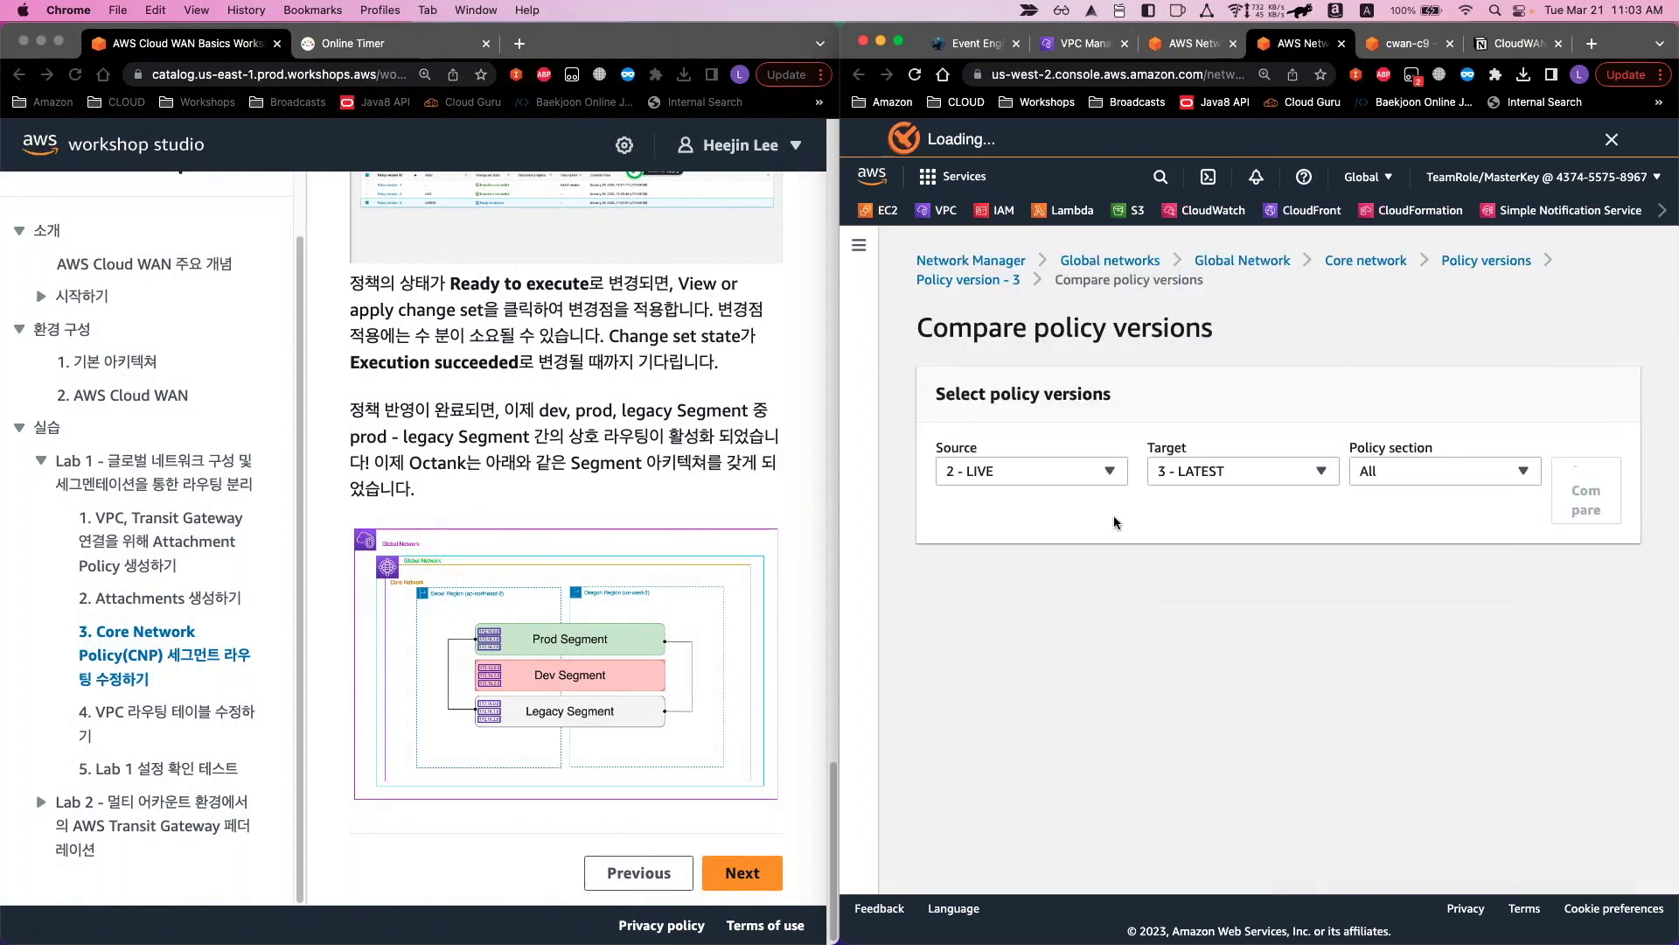
click(1066, 475)
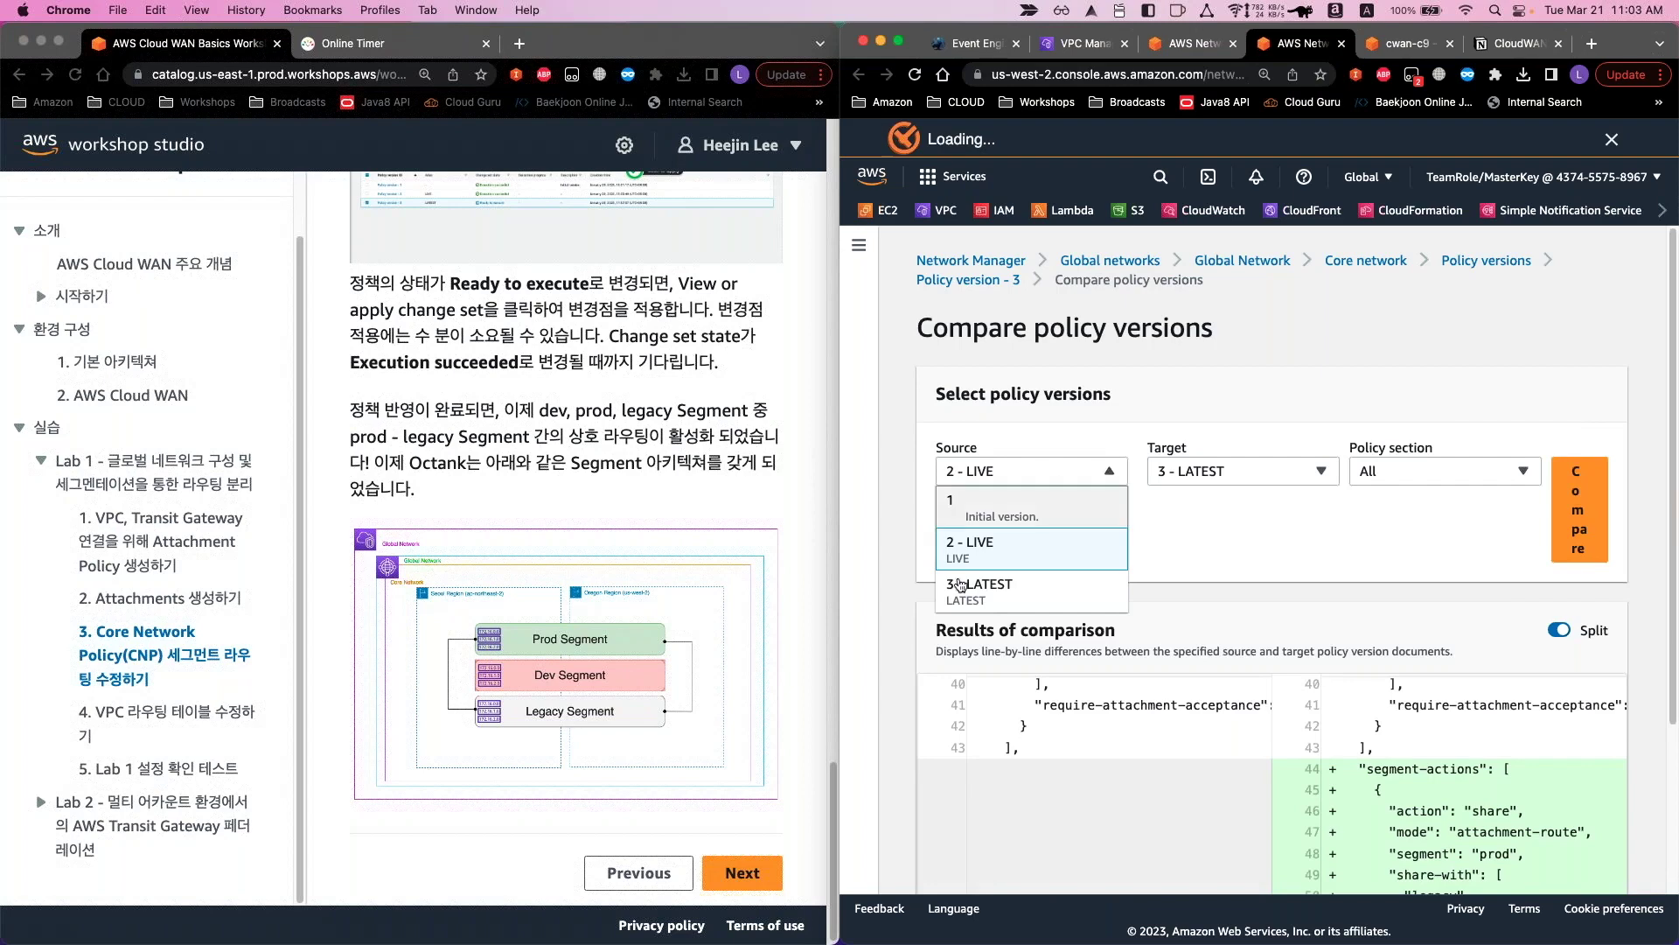
click(1341, 529)
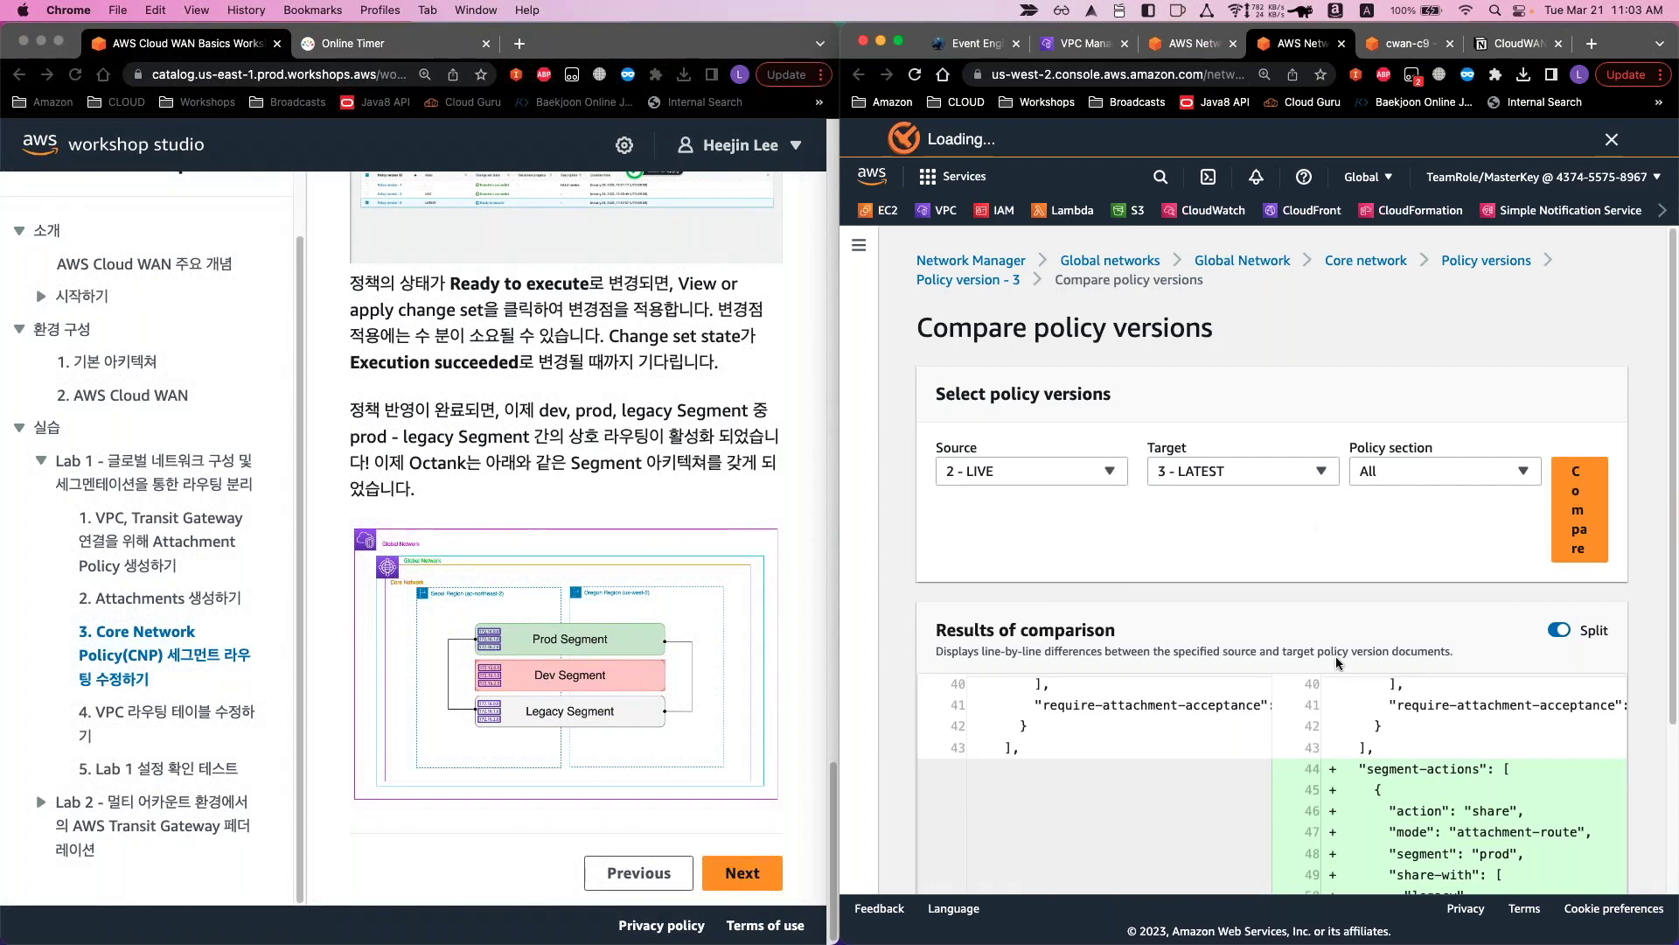
Examine the segment-actions difference that shares prod with legacy, and close the comparison tab
scroll(1336, 659, down, 5)
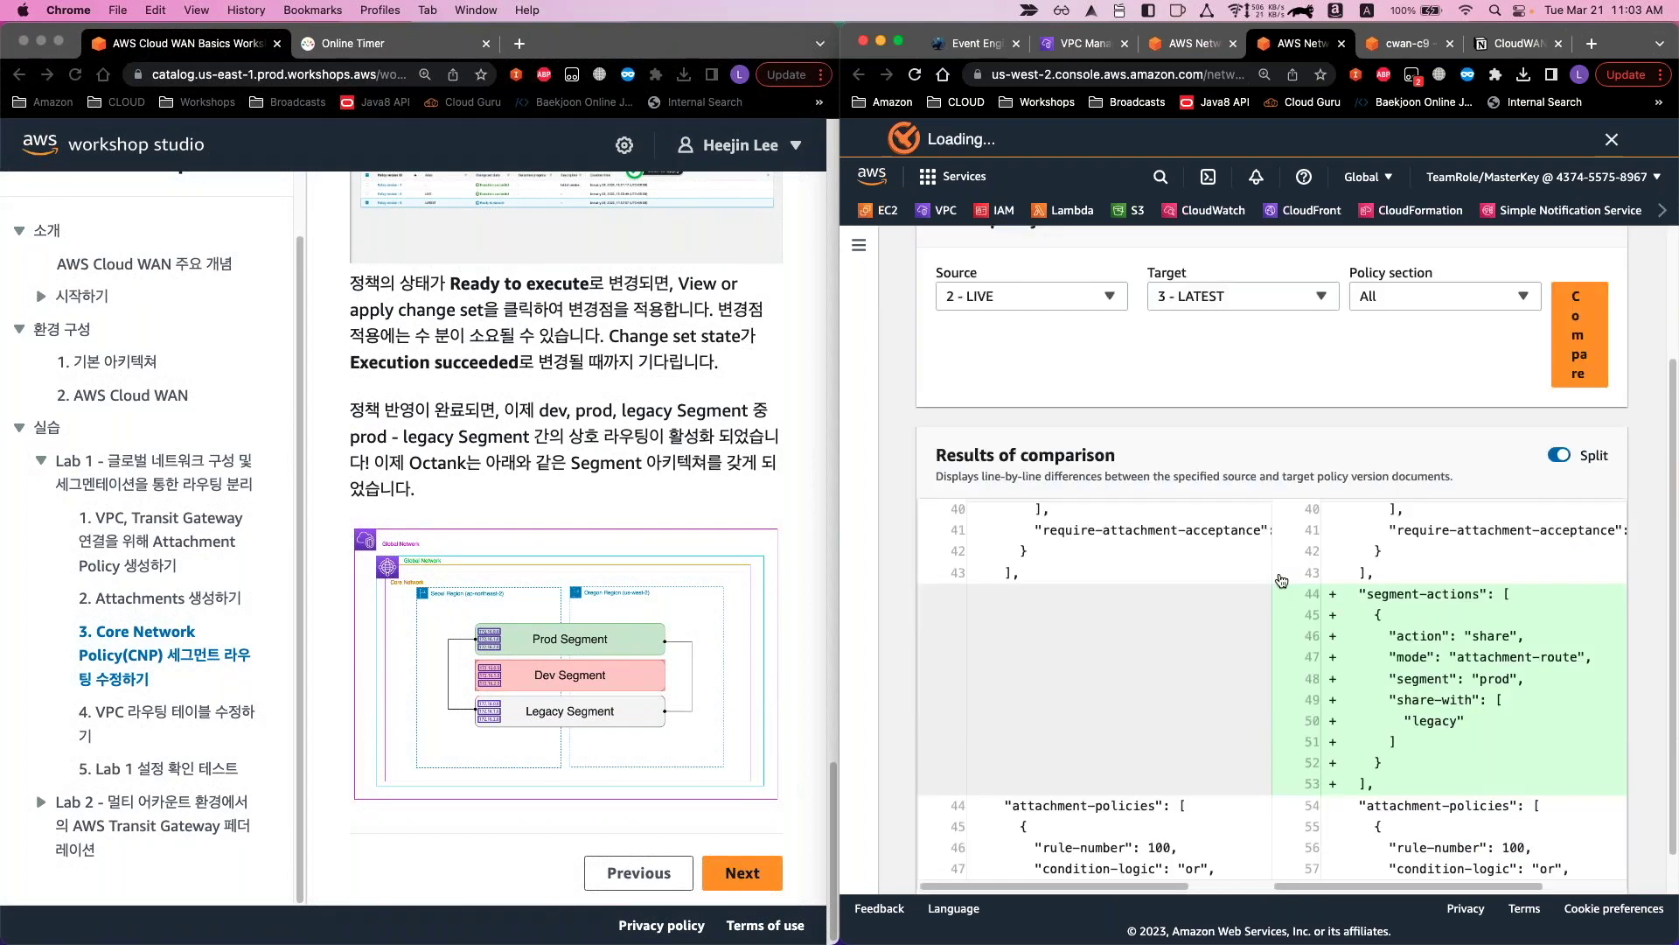
scroll(1281, 579, down, 1)
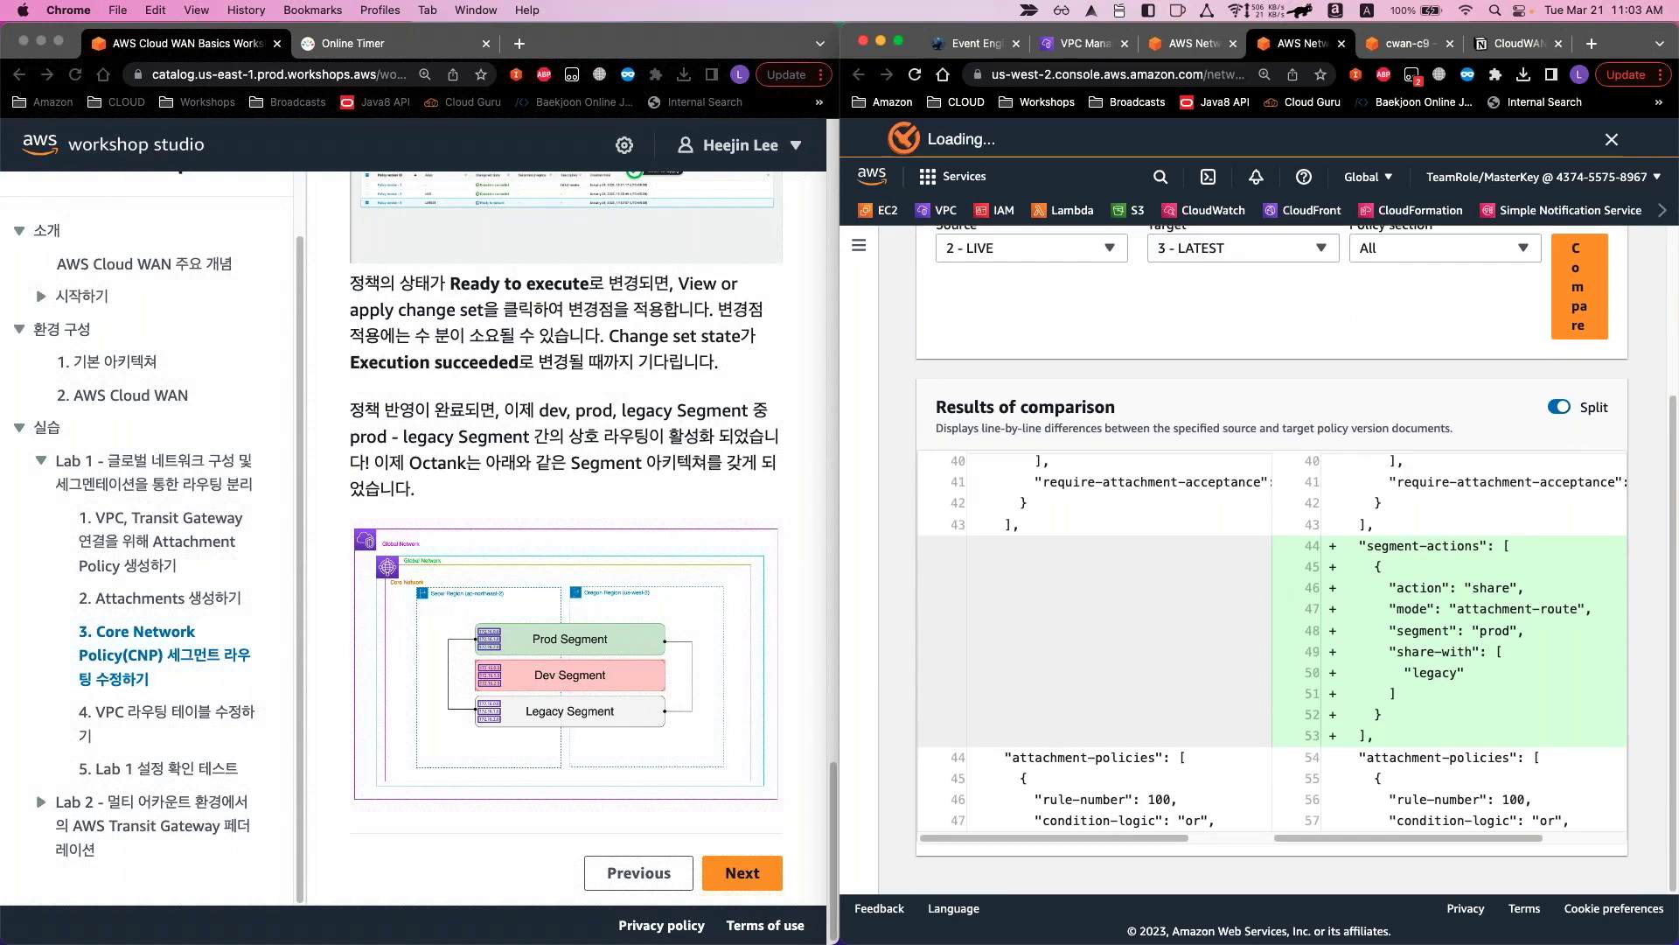
double_click(1483, 630)
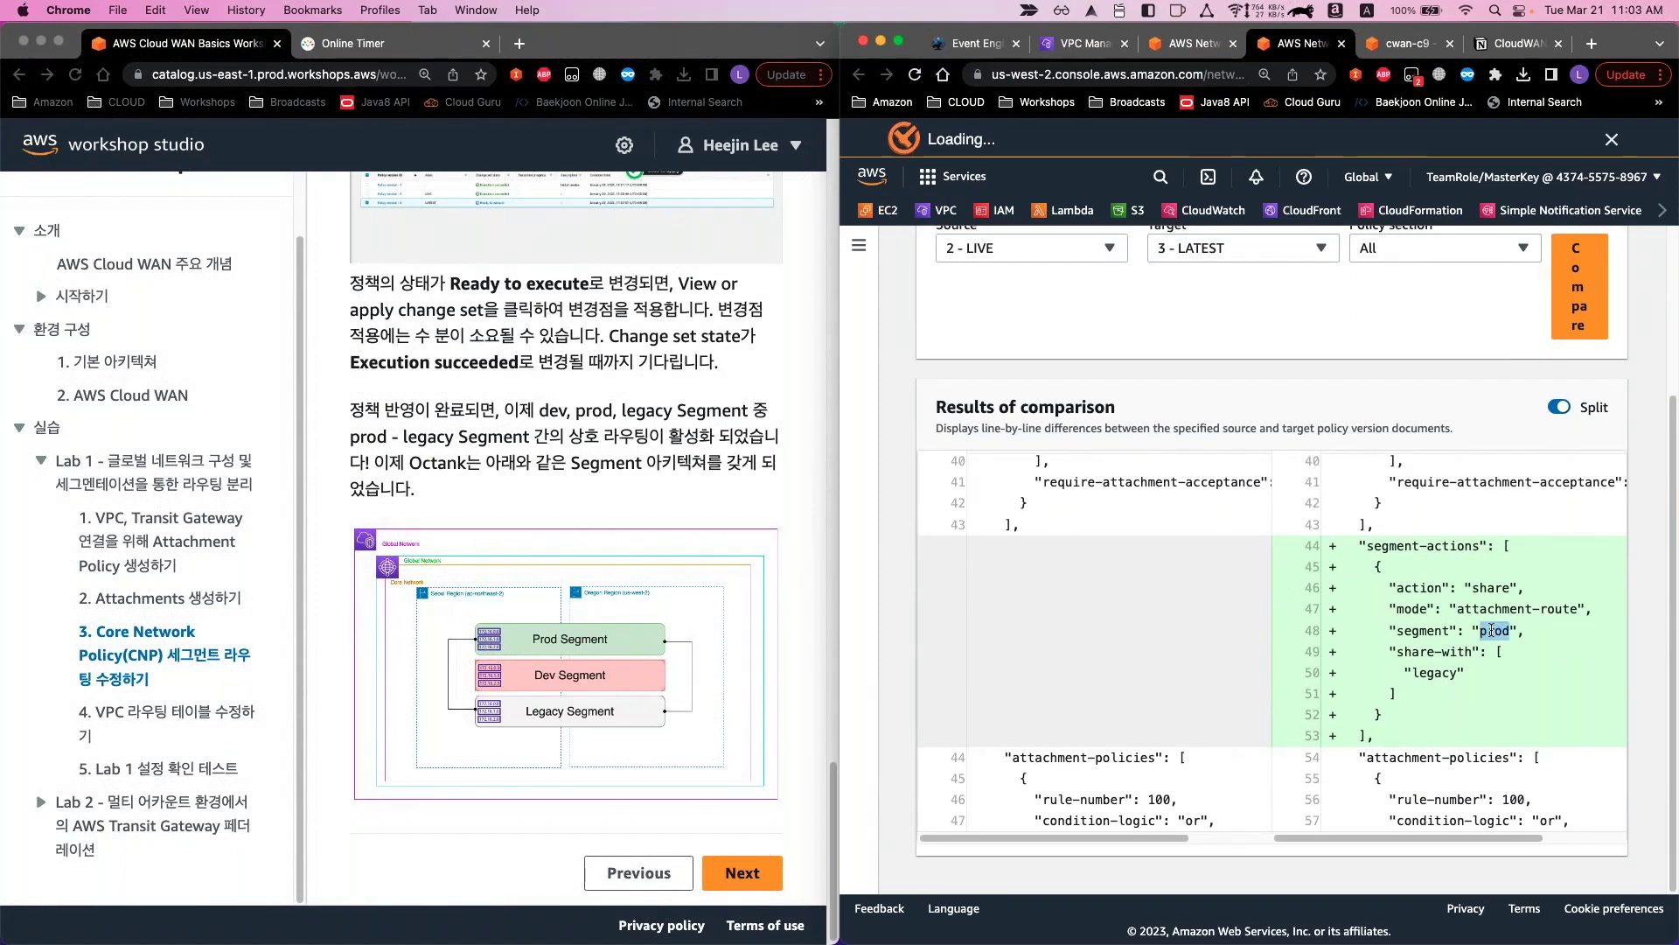
double_click(1436, 672)
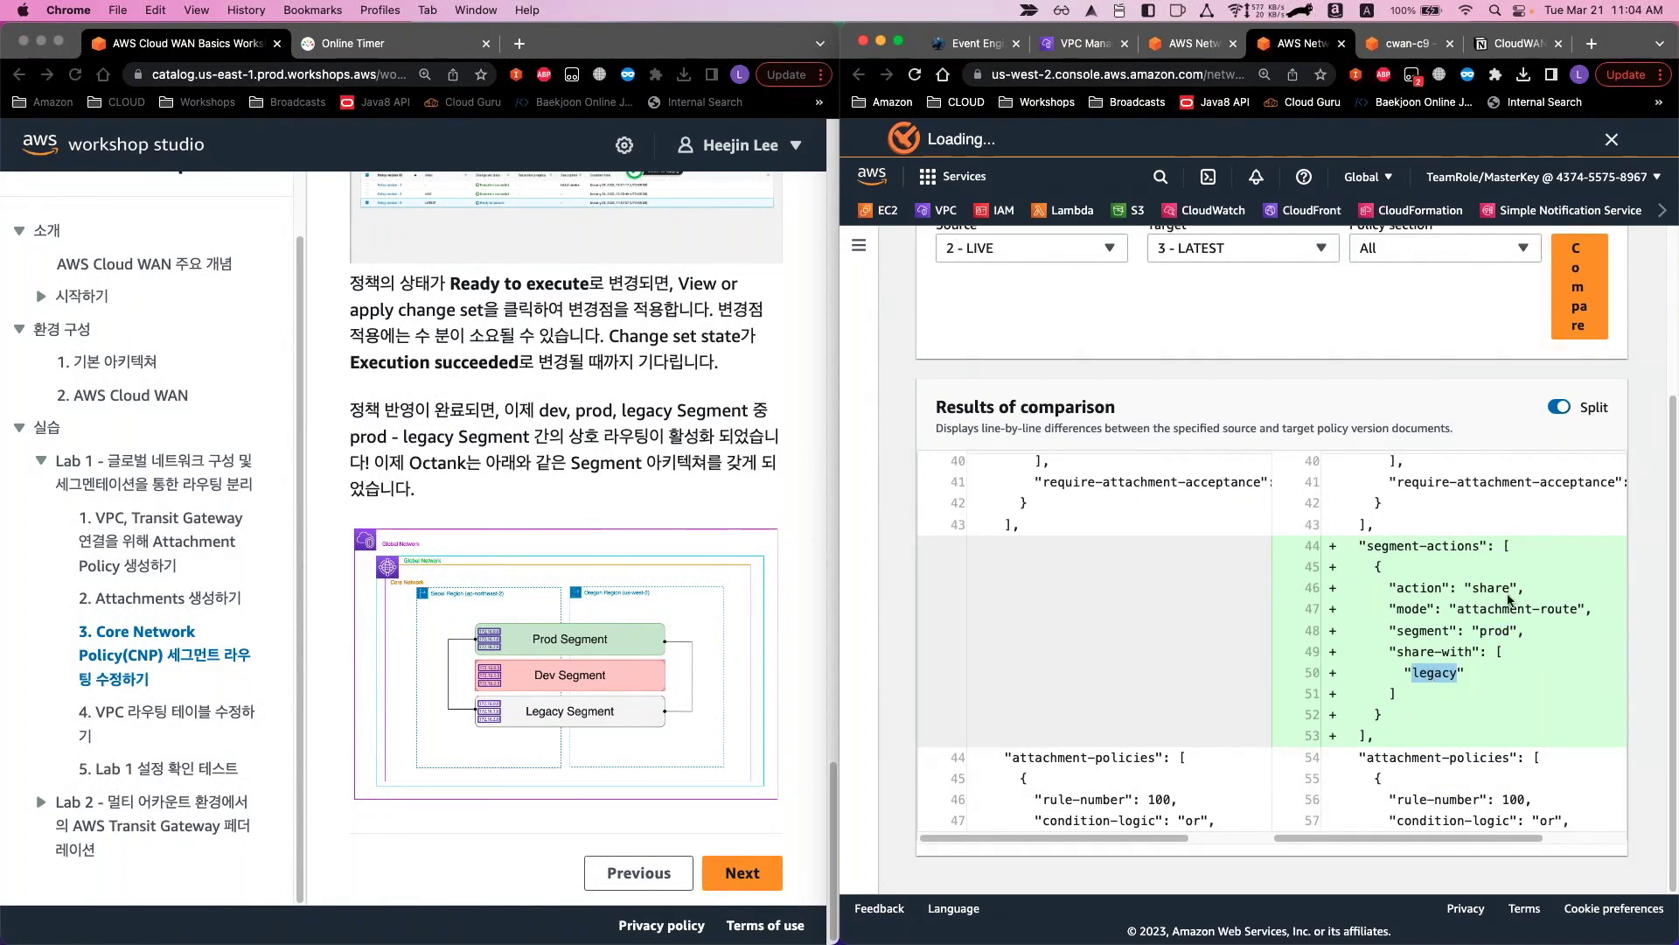
scroll(1495, 588, up, 2)
scroll(1493, 586, down, 2)
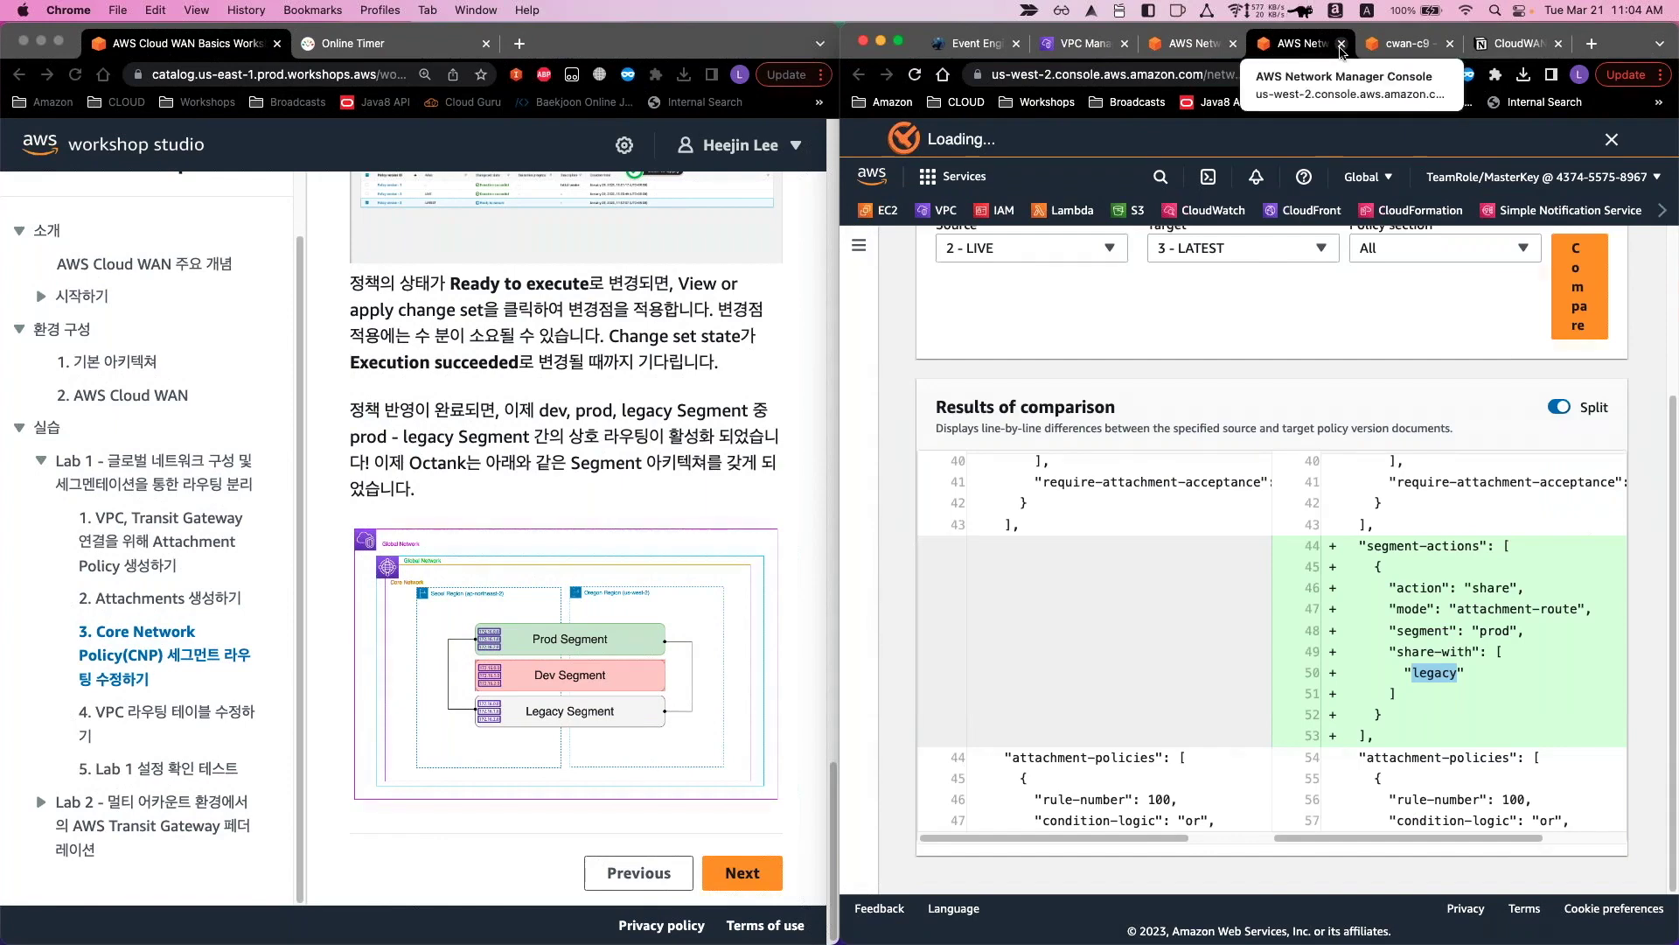
click(1341, 44)
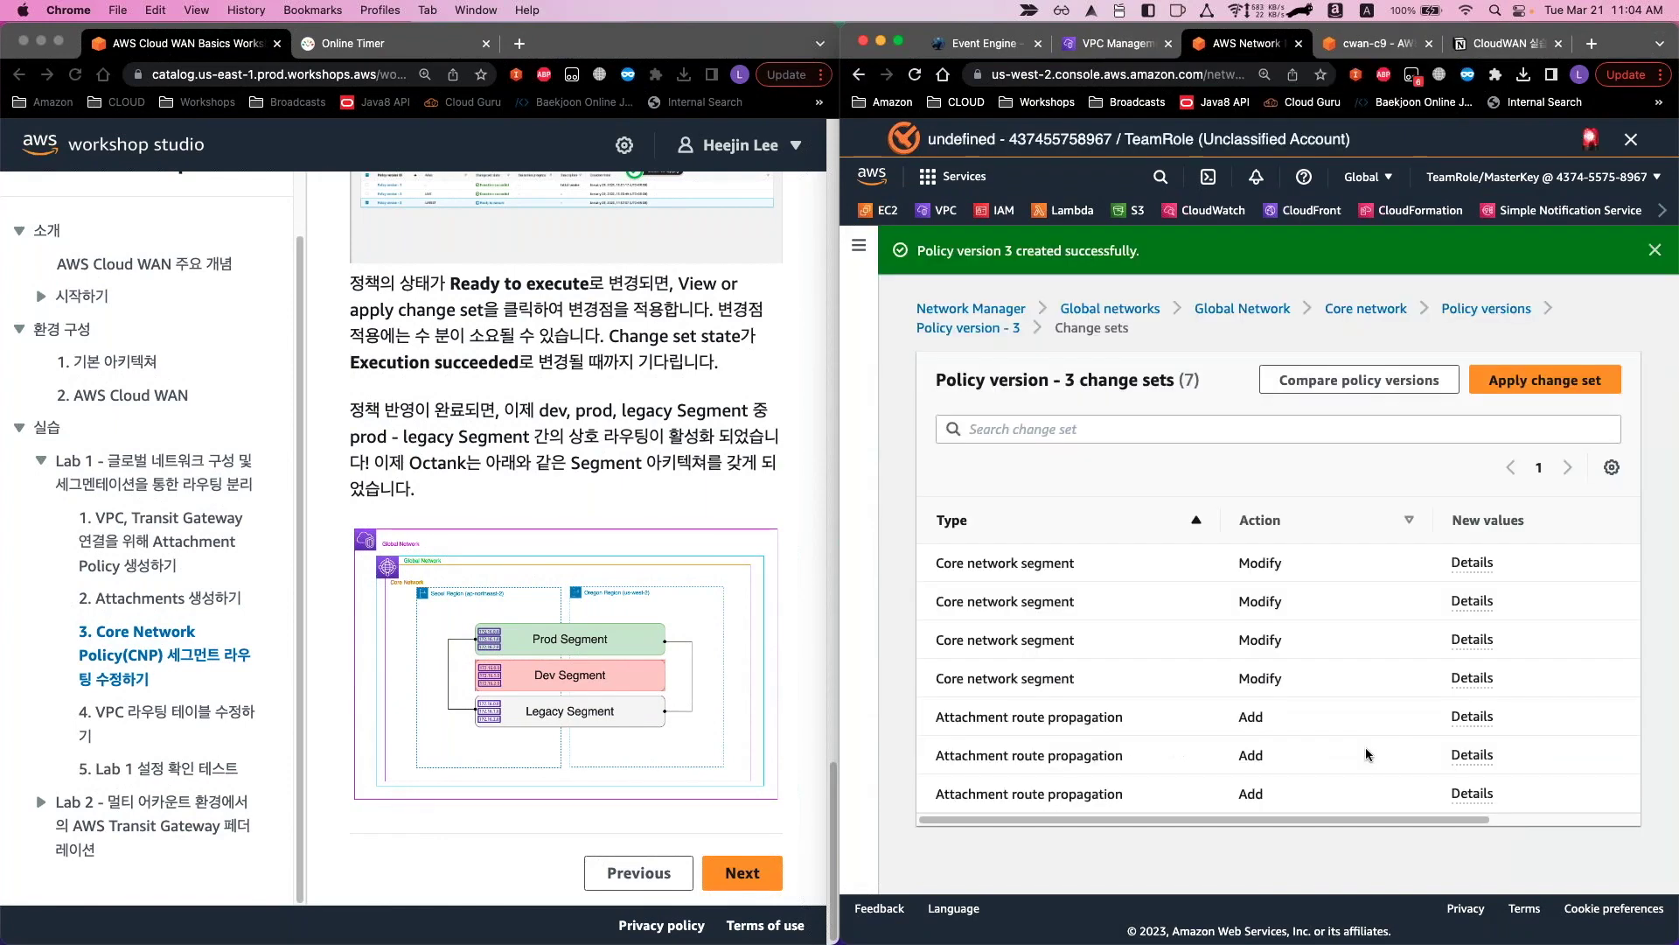
Apply the change set of policy version 3 and check its execution state in the policy versions list
click(1522, 389)
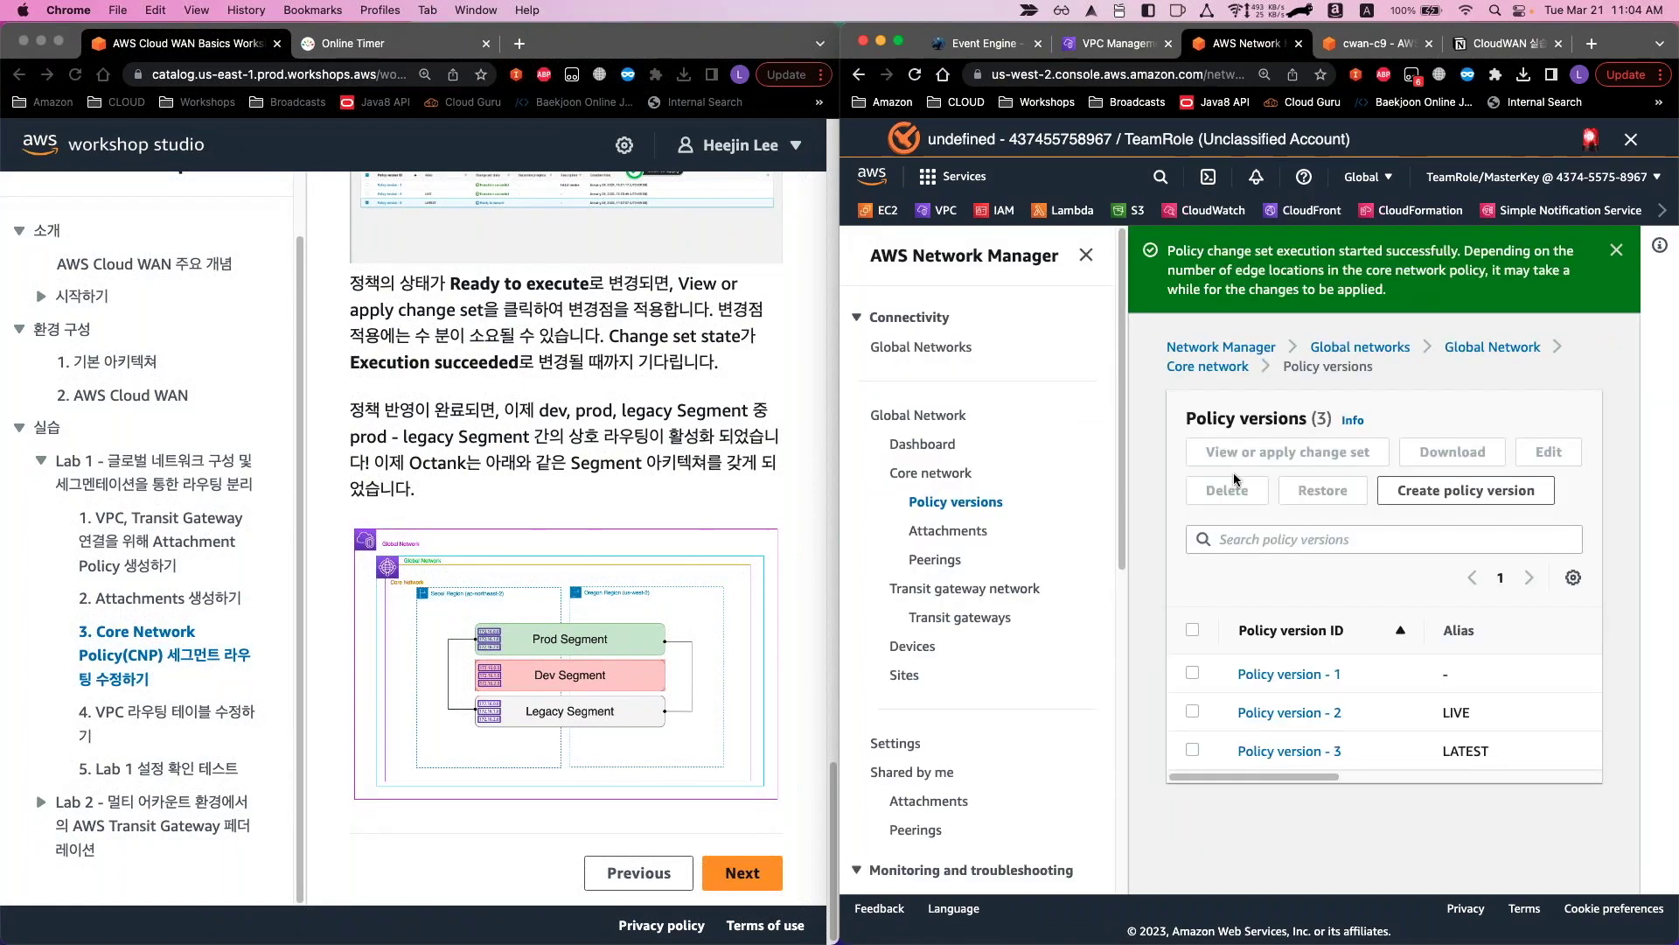
scroll(1283, 761, right, 2)
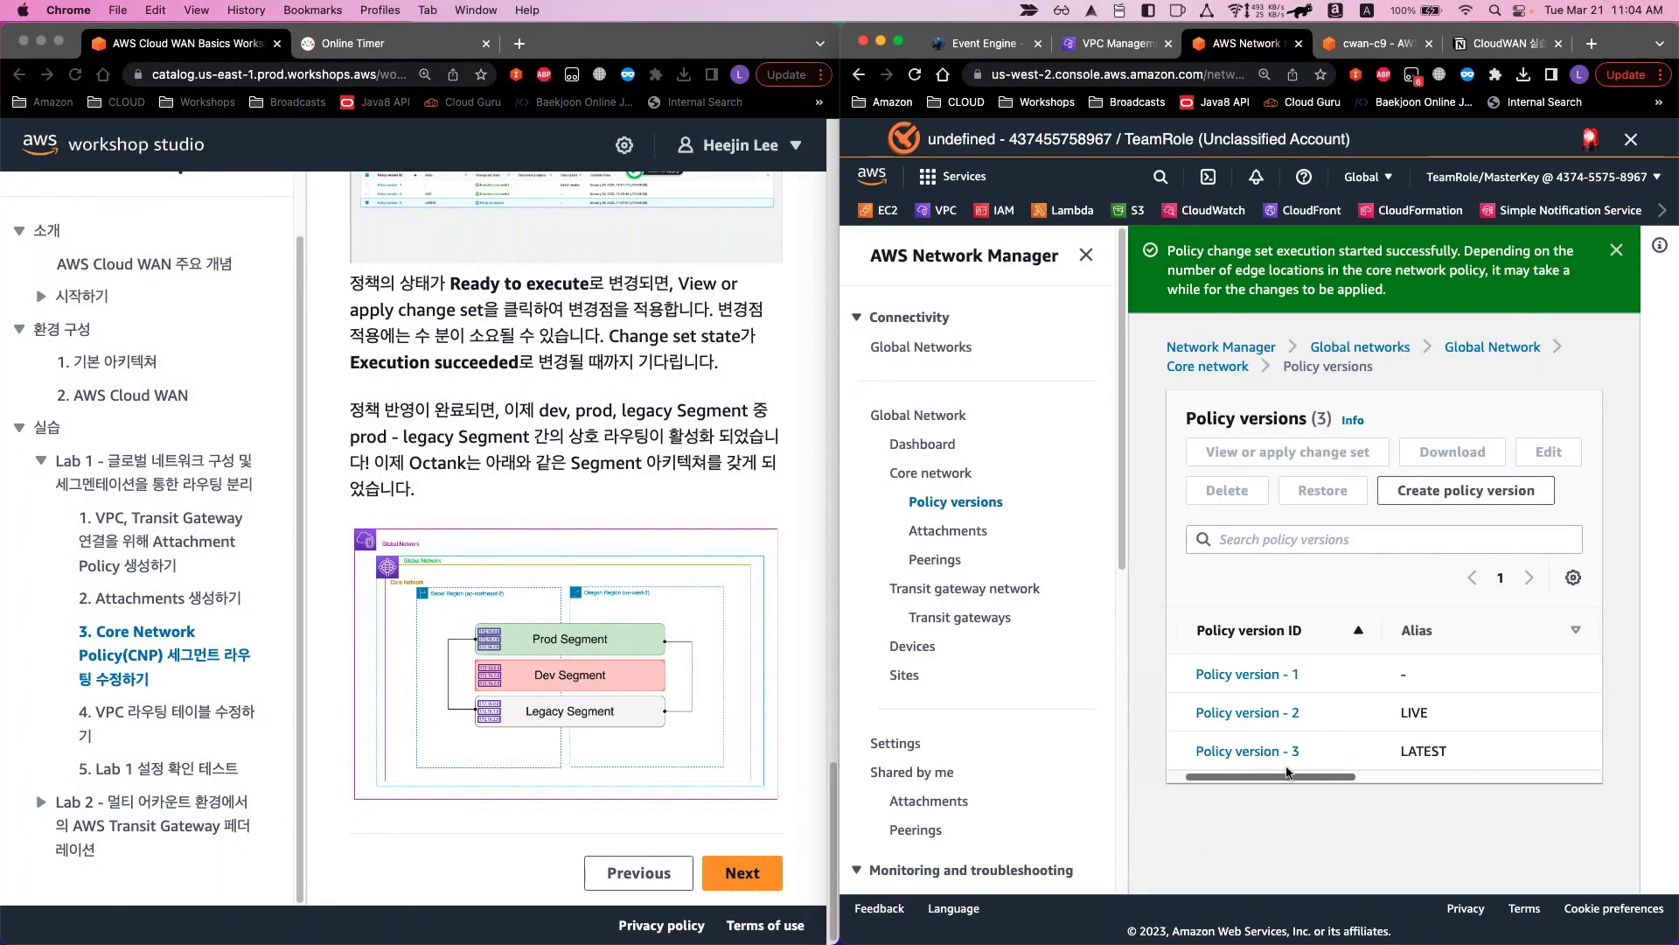
click(1086, 254)
drag(1186, 737, 1287, 733)
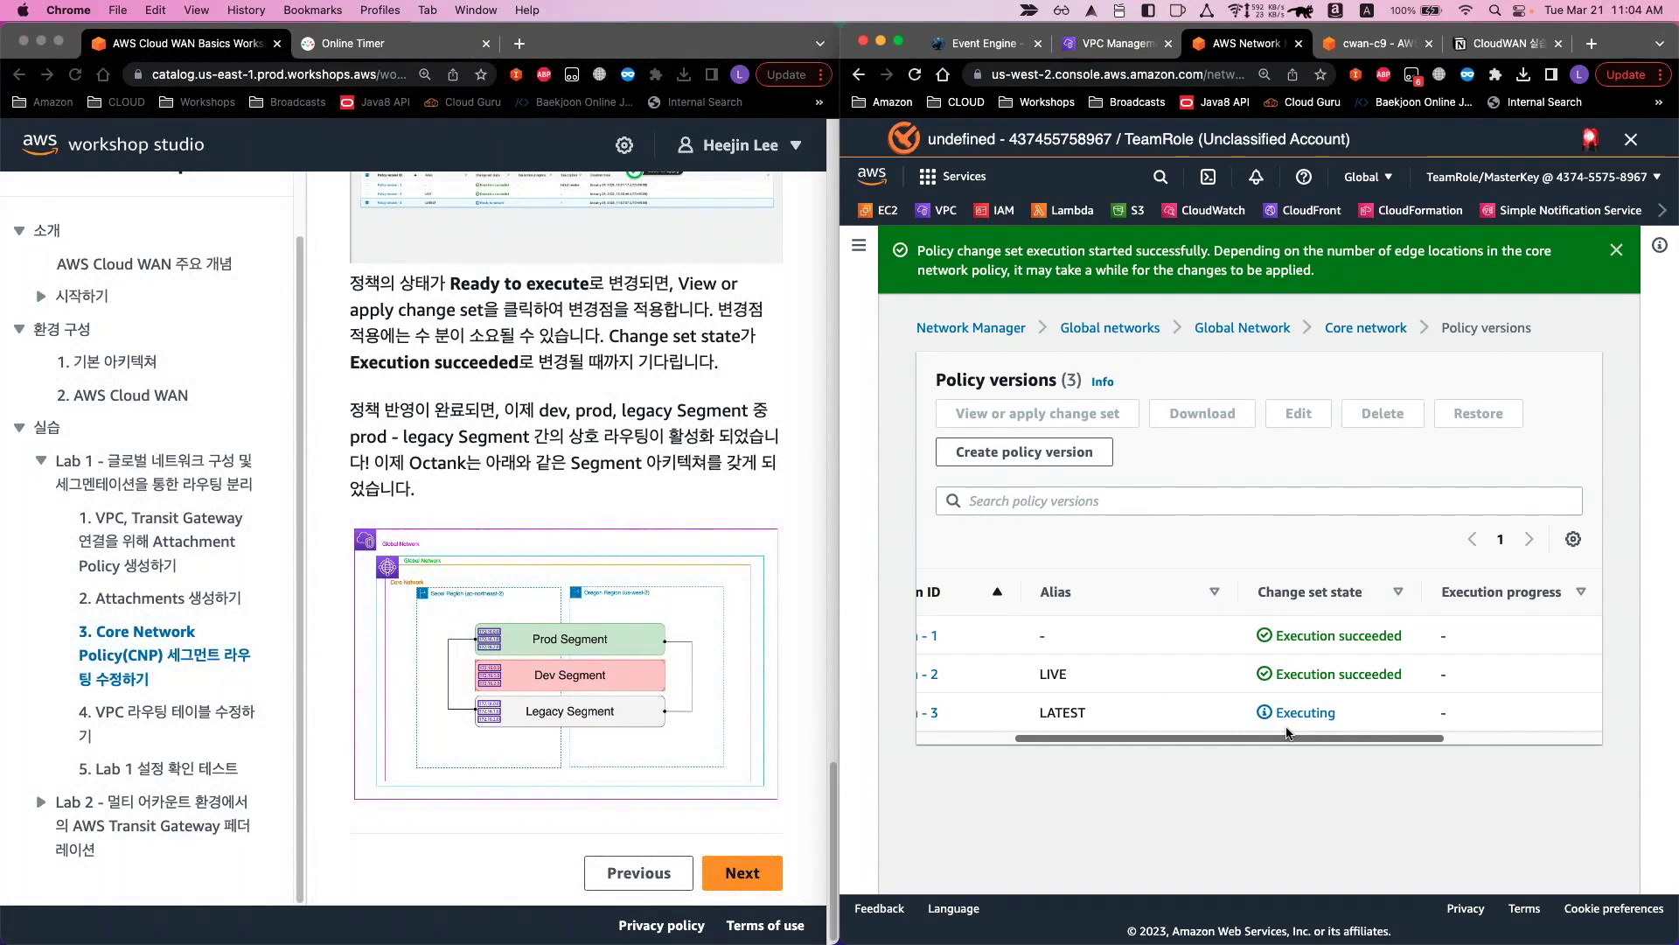
drag(1286, 733, 954, 725)
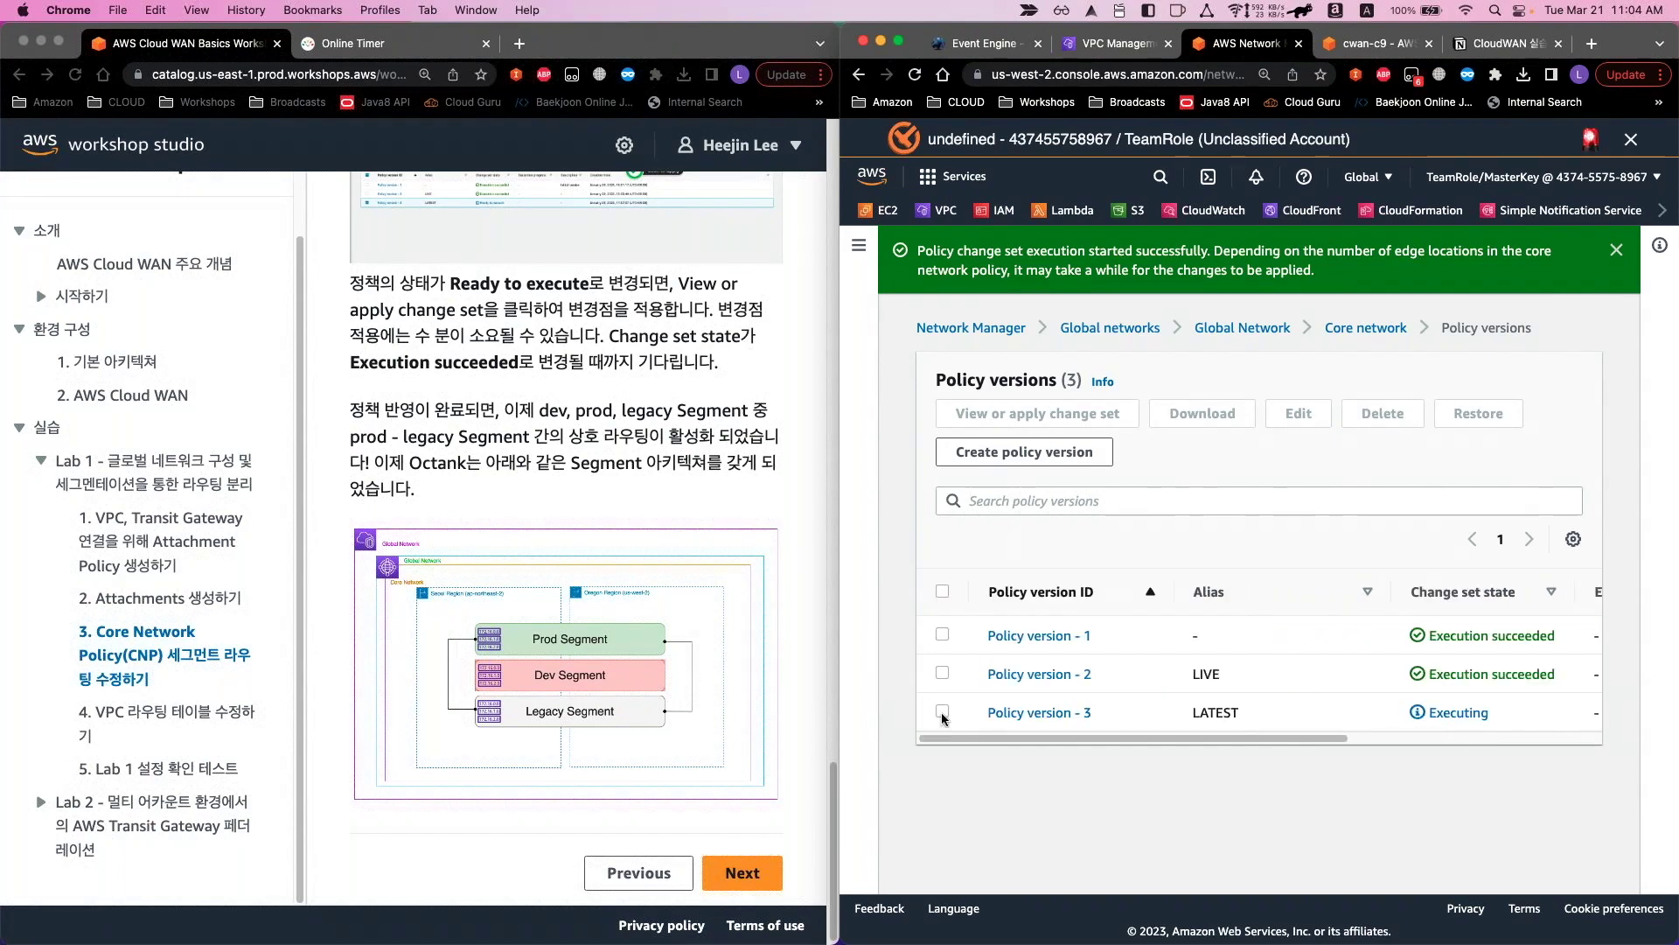
Select policy versions 3, 1 and 2 in turn to check which edit, delete and restore actions each offers
click(943, 711)
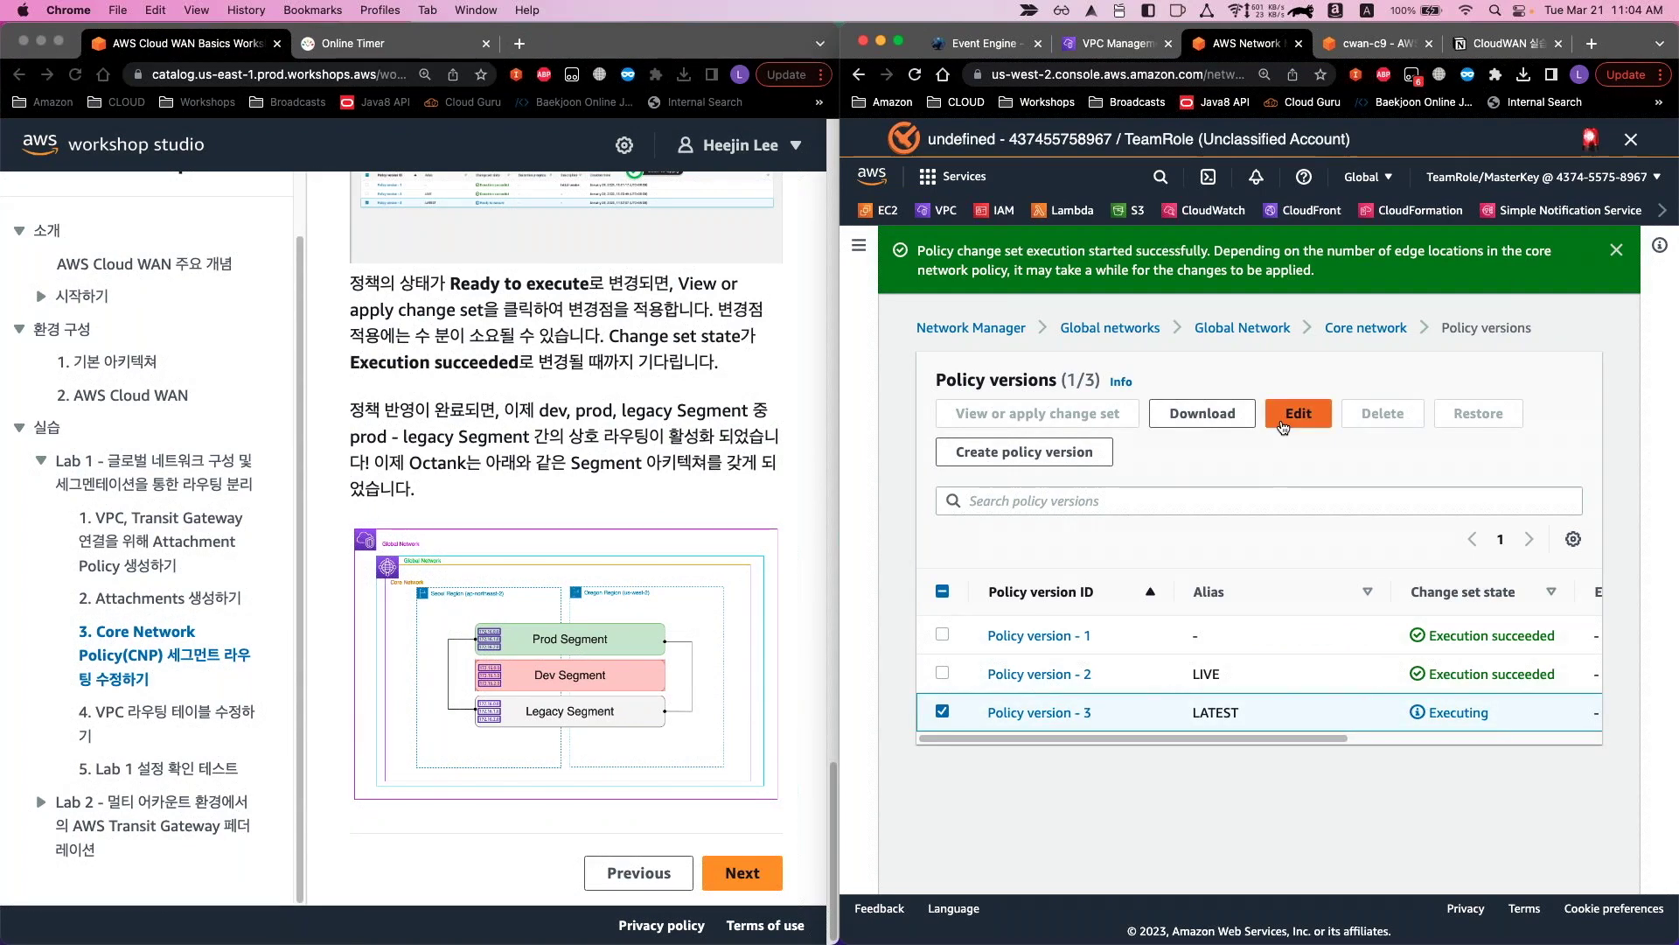
click(943, 711)
click(943, 634)
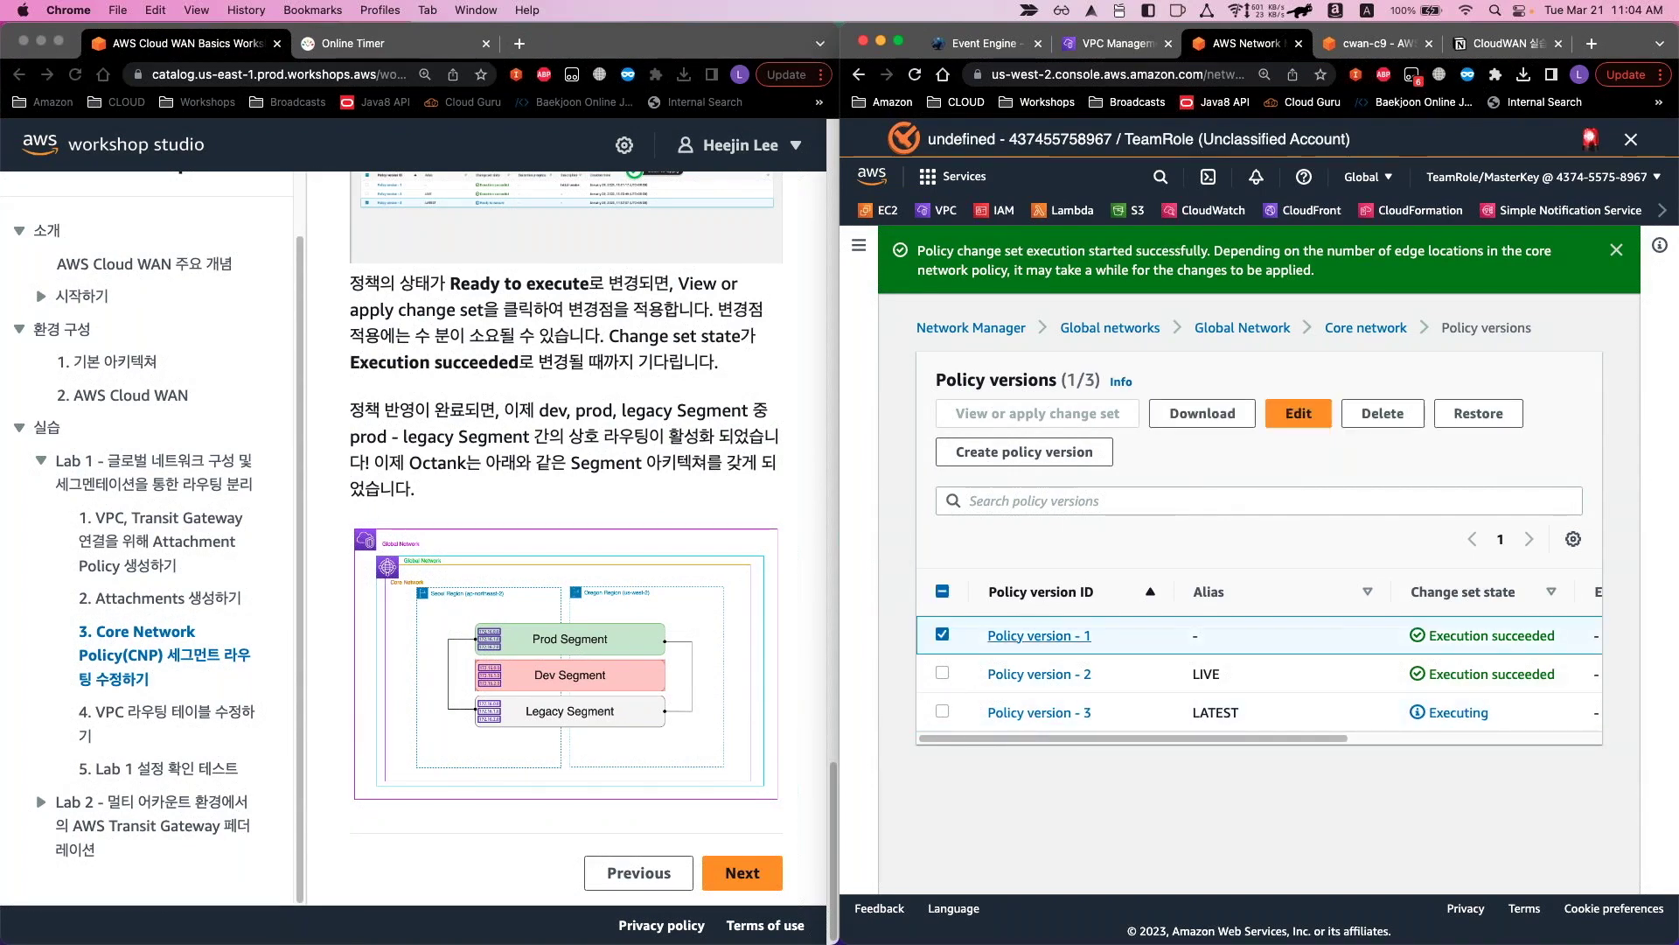
click(943, 672)
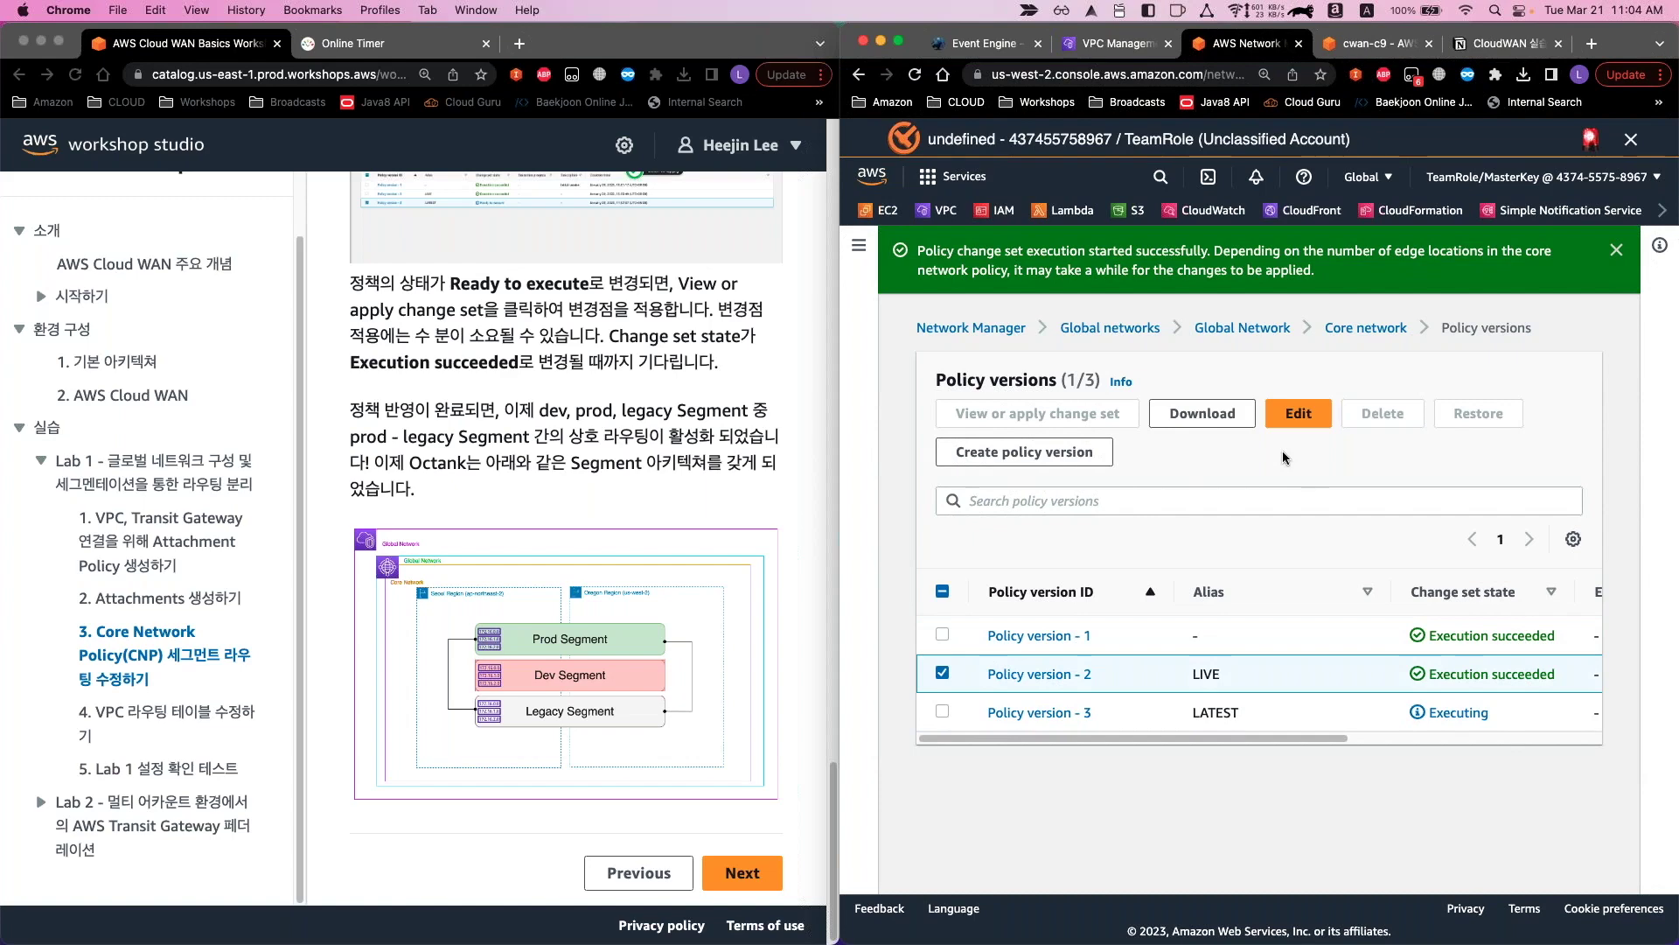
click(1297, 415)
key(Escape)
click(943, 711)
Open policy version 3 and examine its details, including general settings, ASN ranges, inside CIDR blocks and edge locations
click(1039, 712)
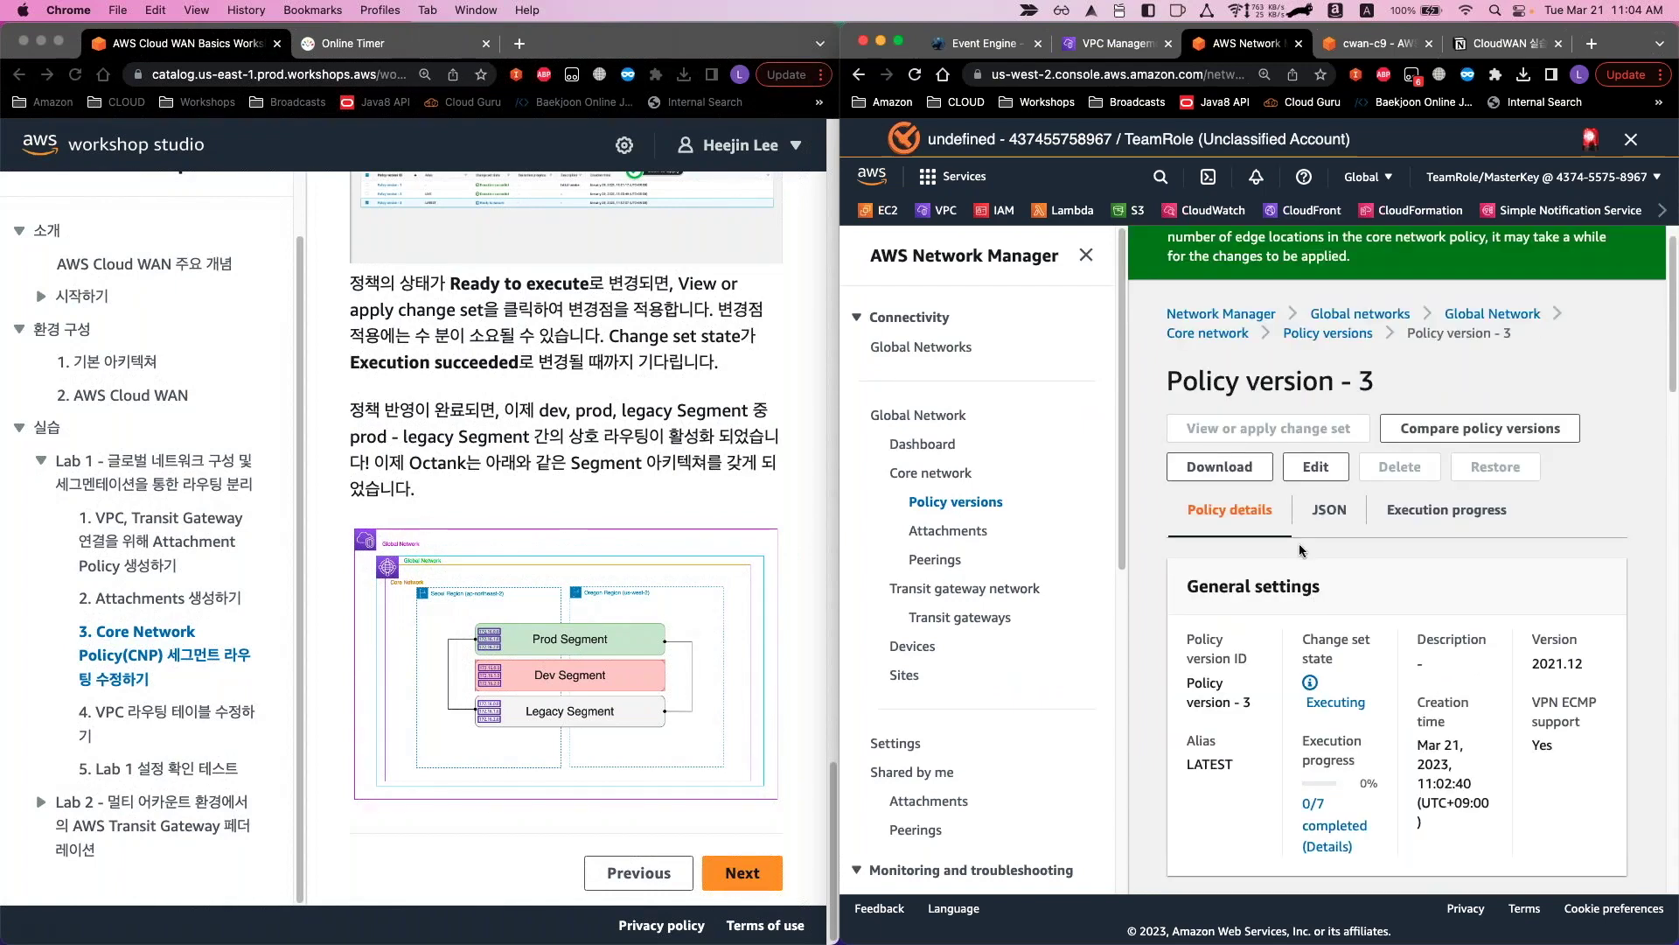
scroll(1299, 544, down, 1)
scroll(1309, 540, up, 1)
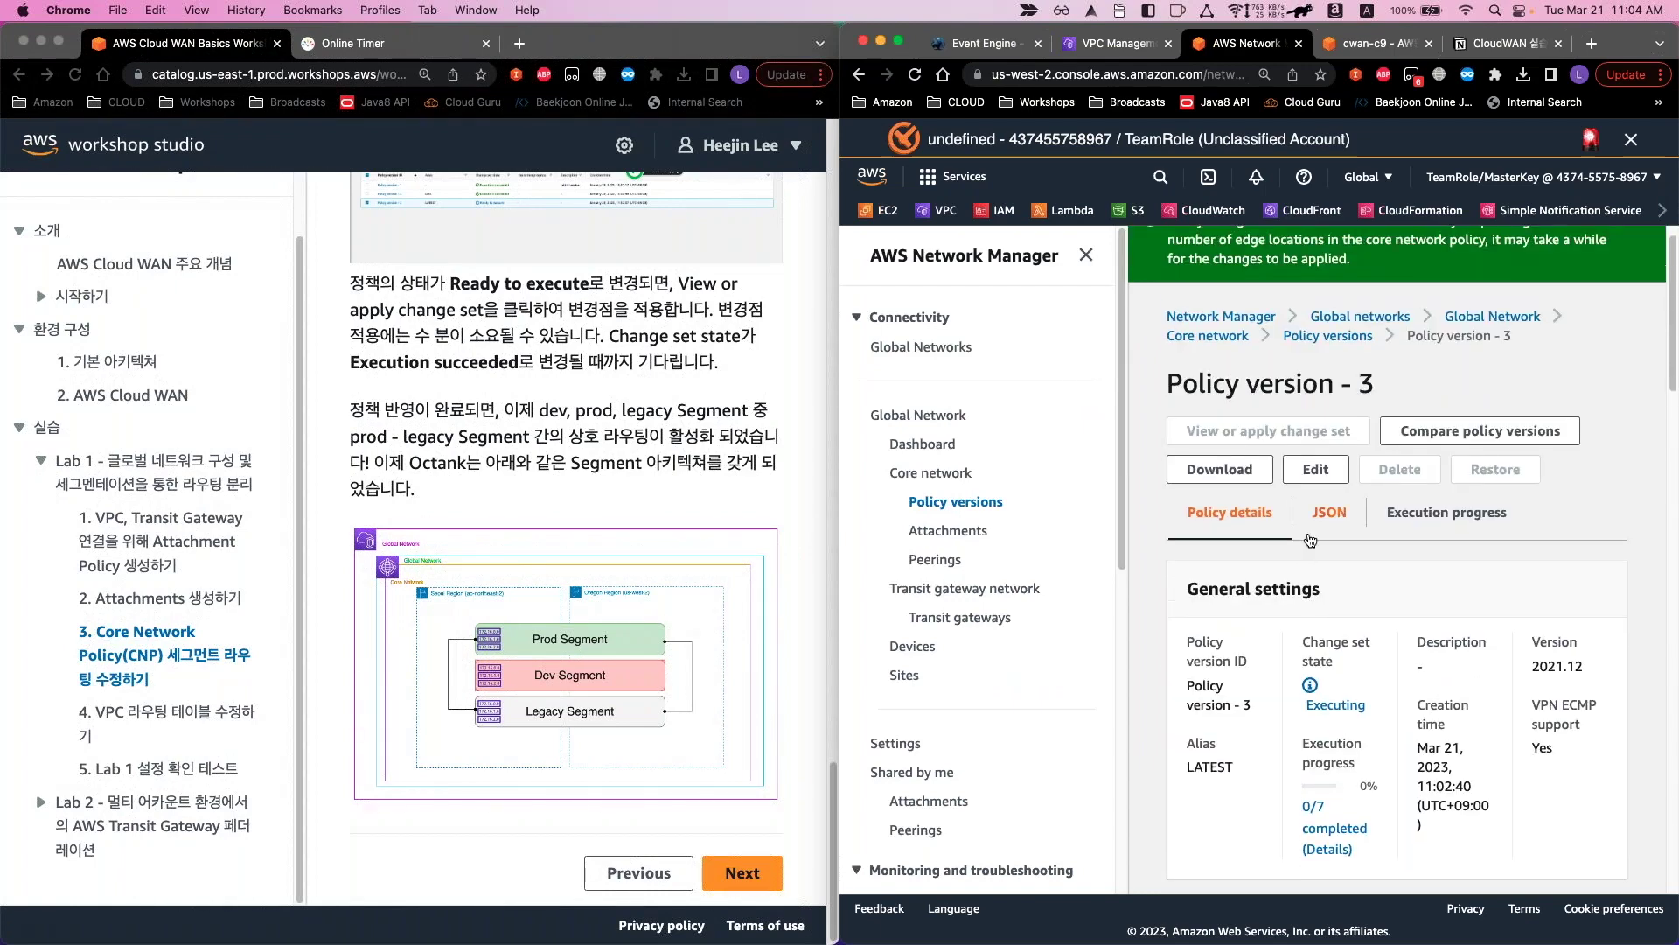
click(1085, 255)
scroll(1229, 665, down, 10)
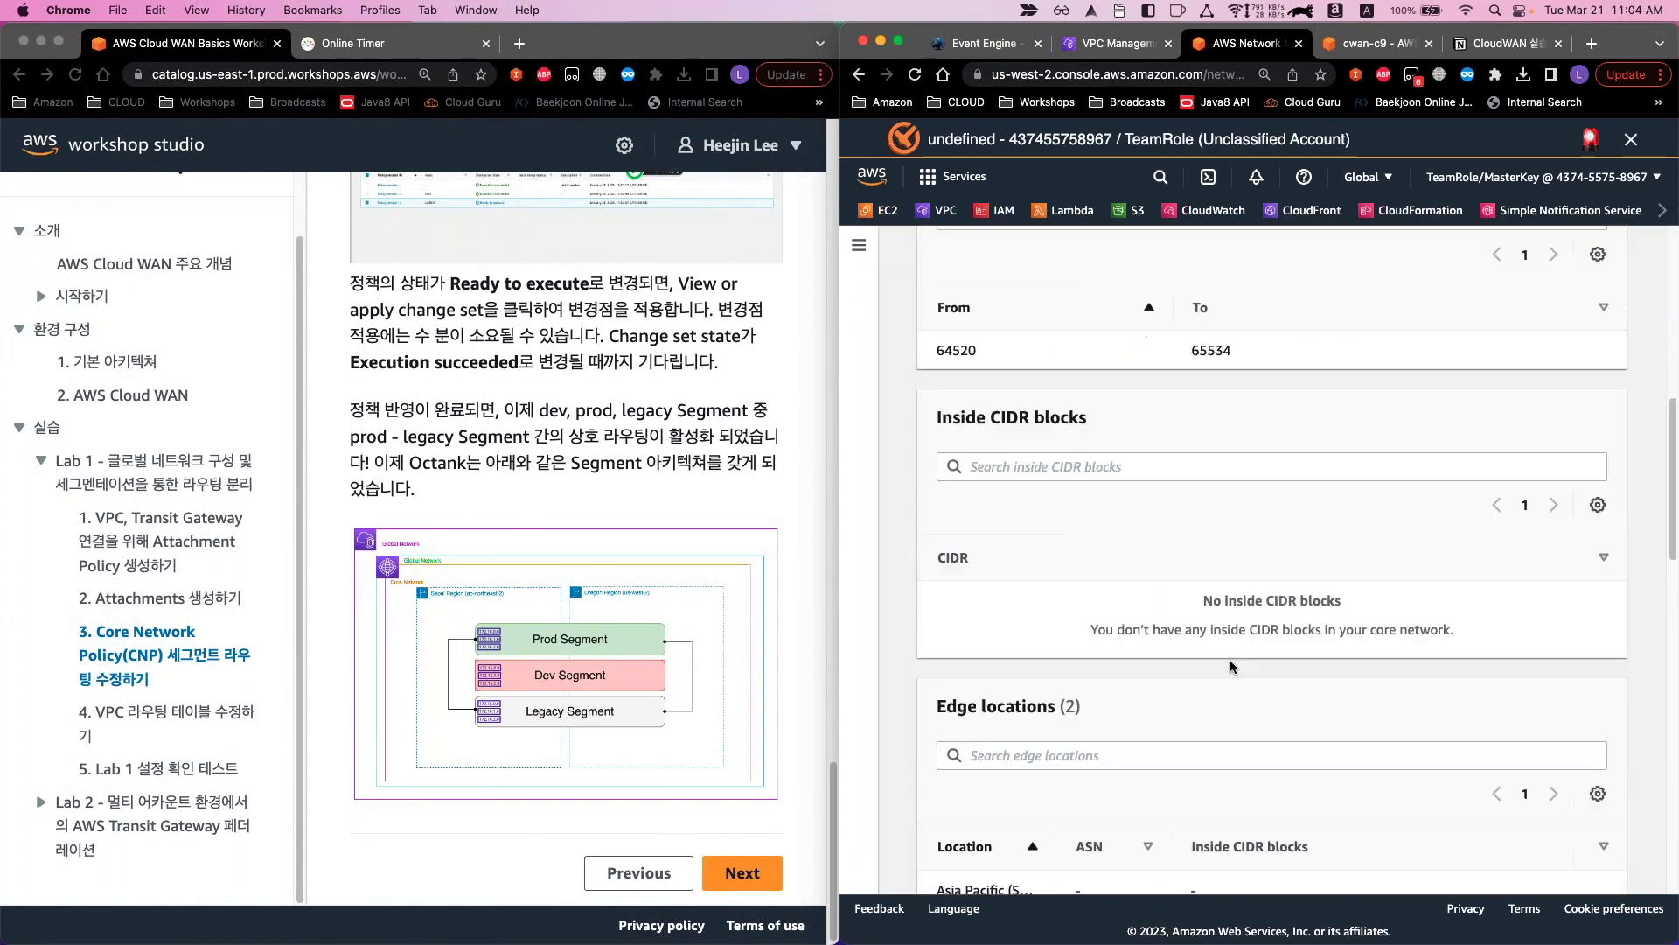
scroll(1234, 662, down, 4)
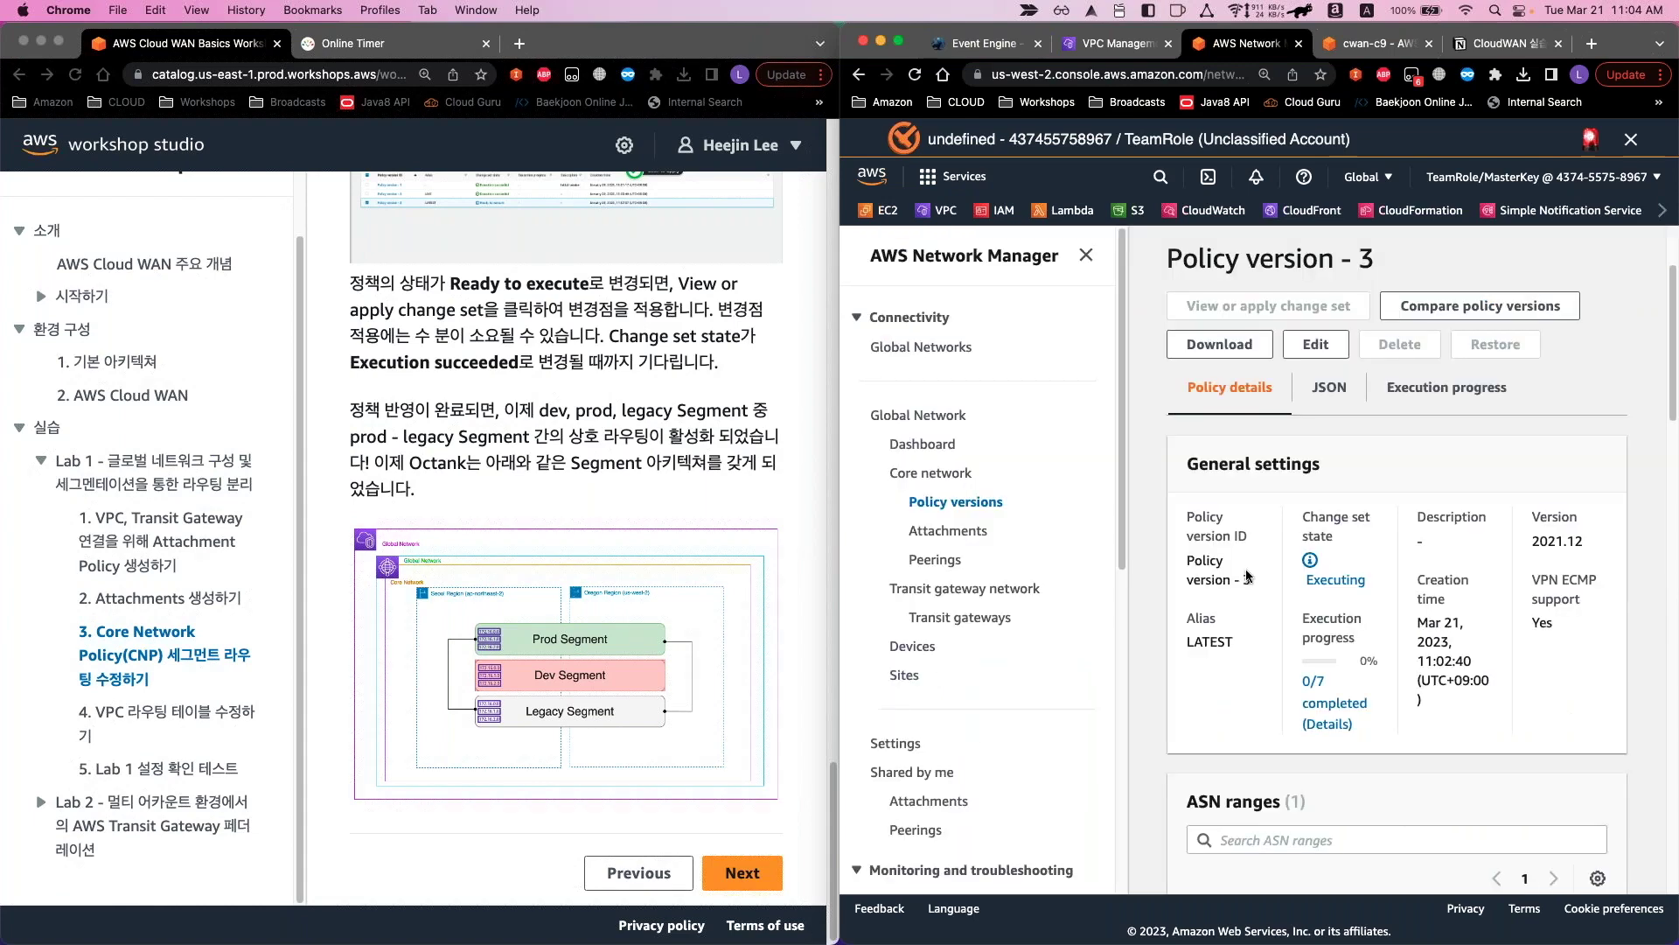
Show policy version 3 as JSON and read through its core network configuration, segments and attachment policies
click(1087, 254)
click(1079, 396)
scroll(1048, 734, down, 15)
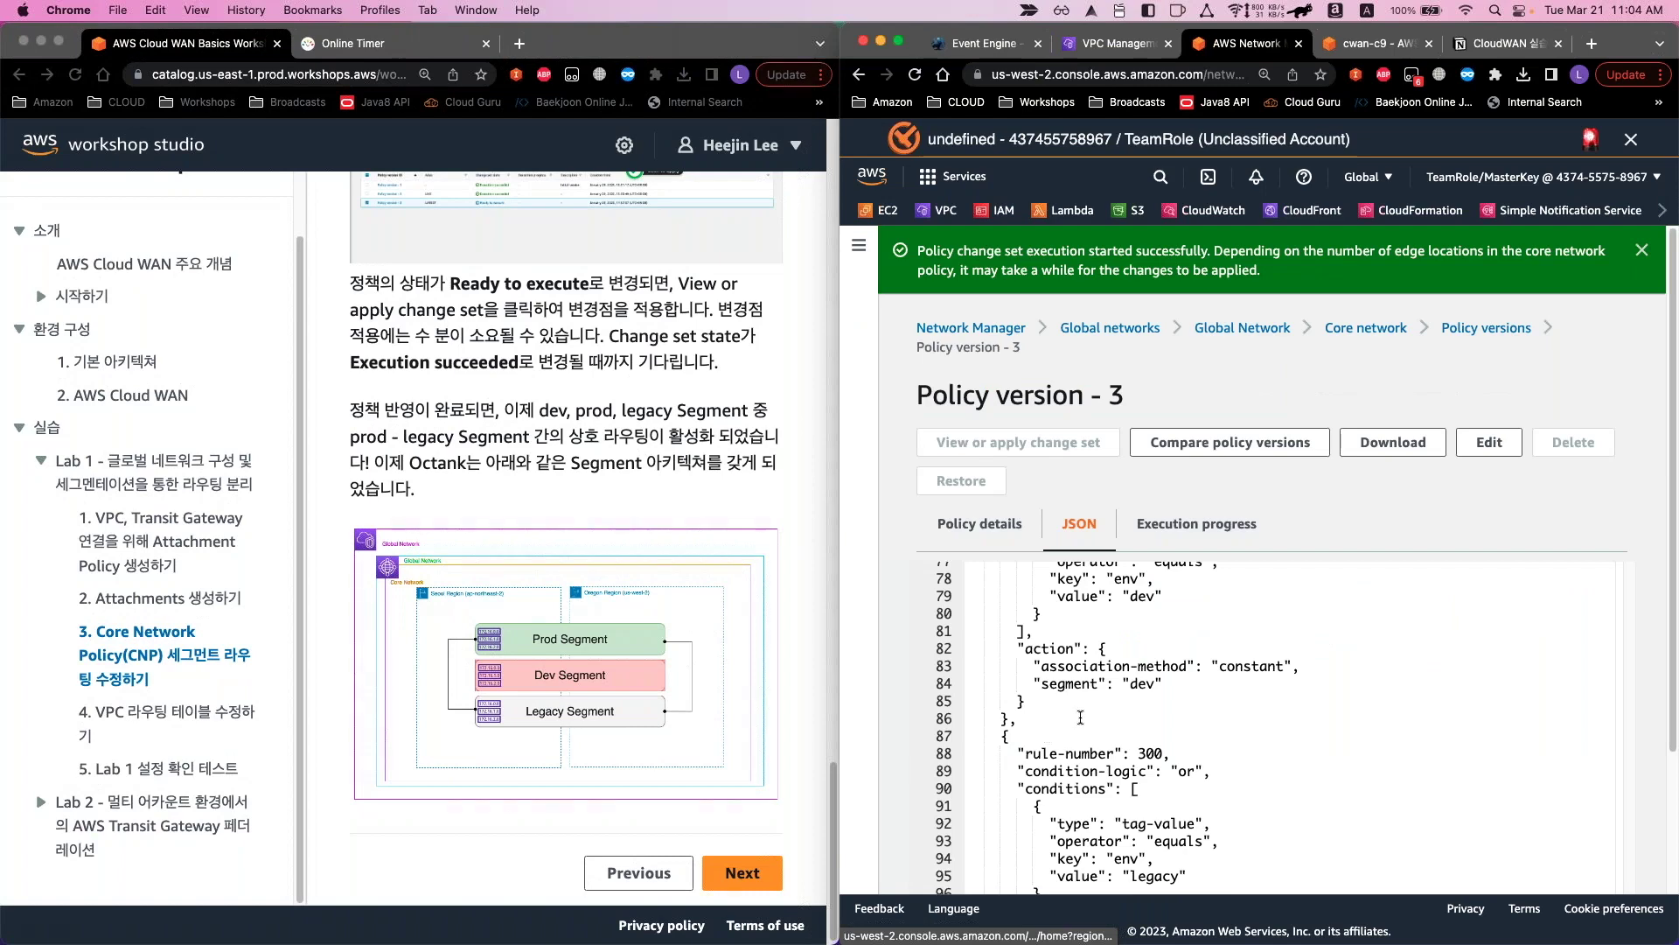
scroll(1137, 682, up, 10)
scroll(1190, 644, up, 15)
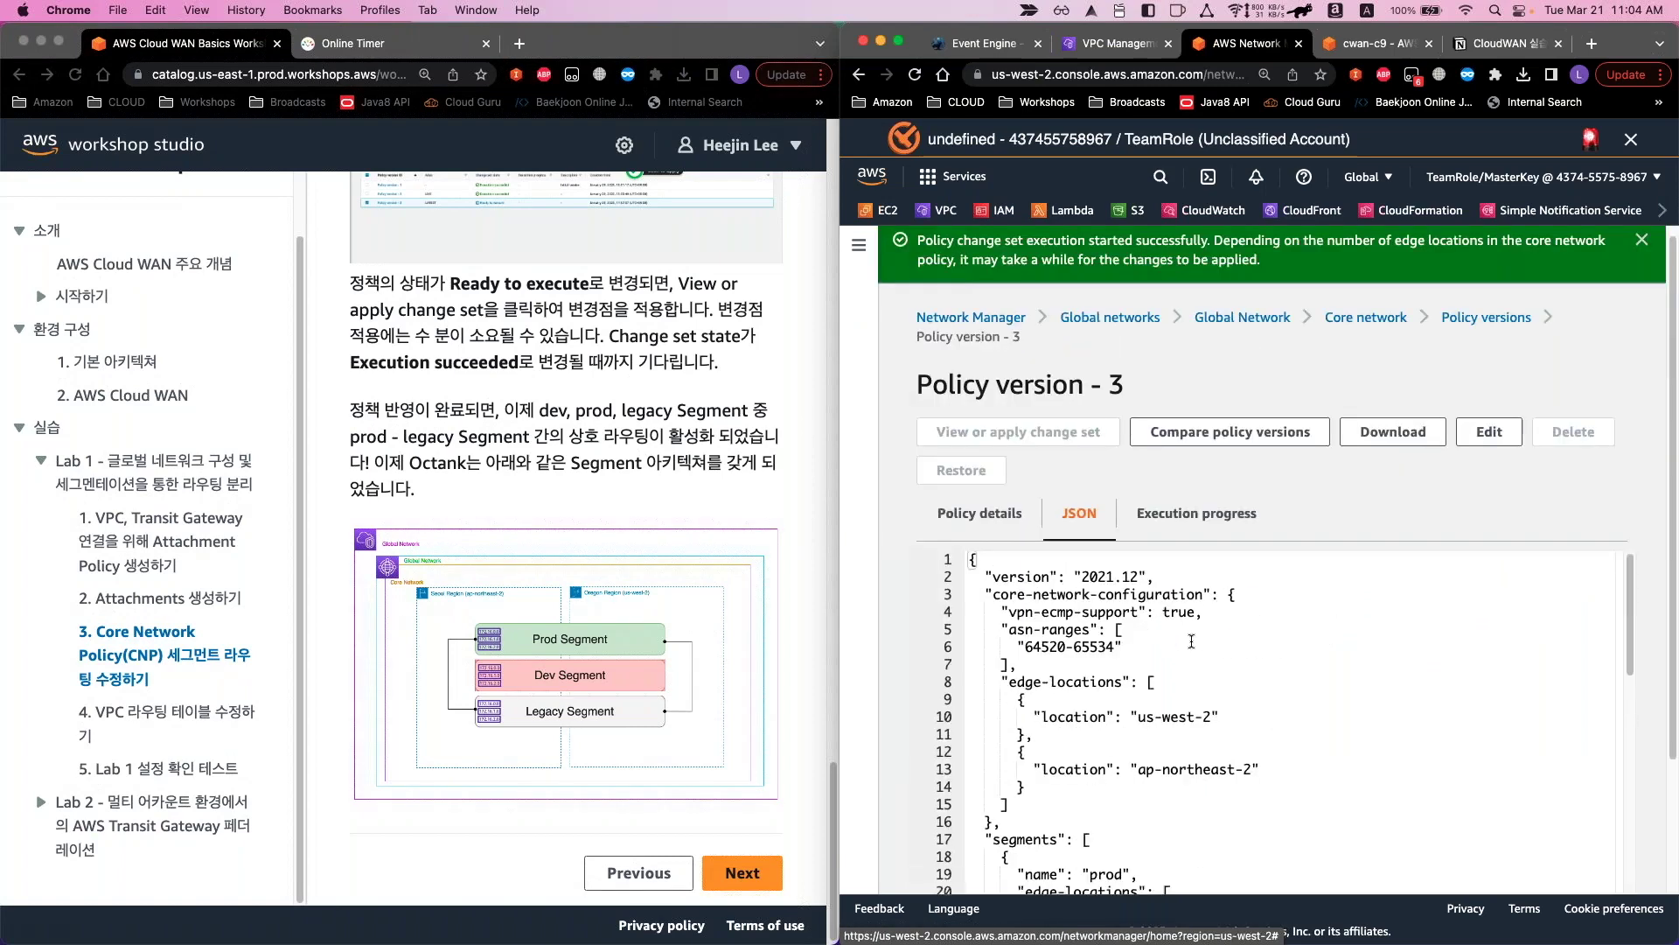
Review policy version 3's general settings and the dev and legacy attachment policy rules at the end of its JSON
scroll(1095, 726, down, 4)
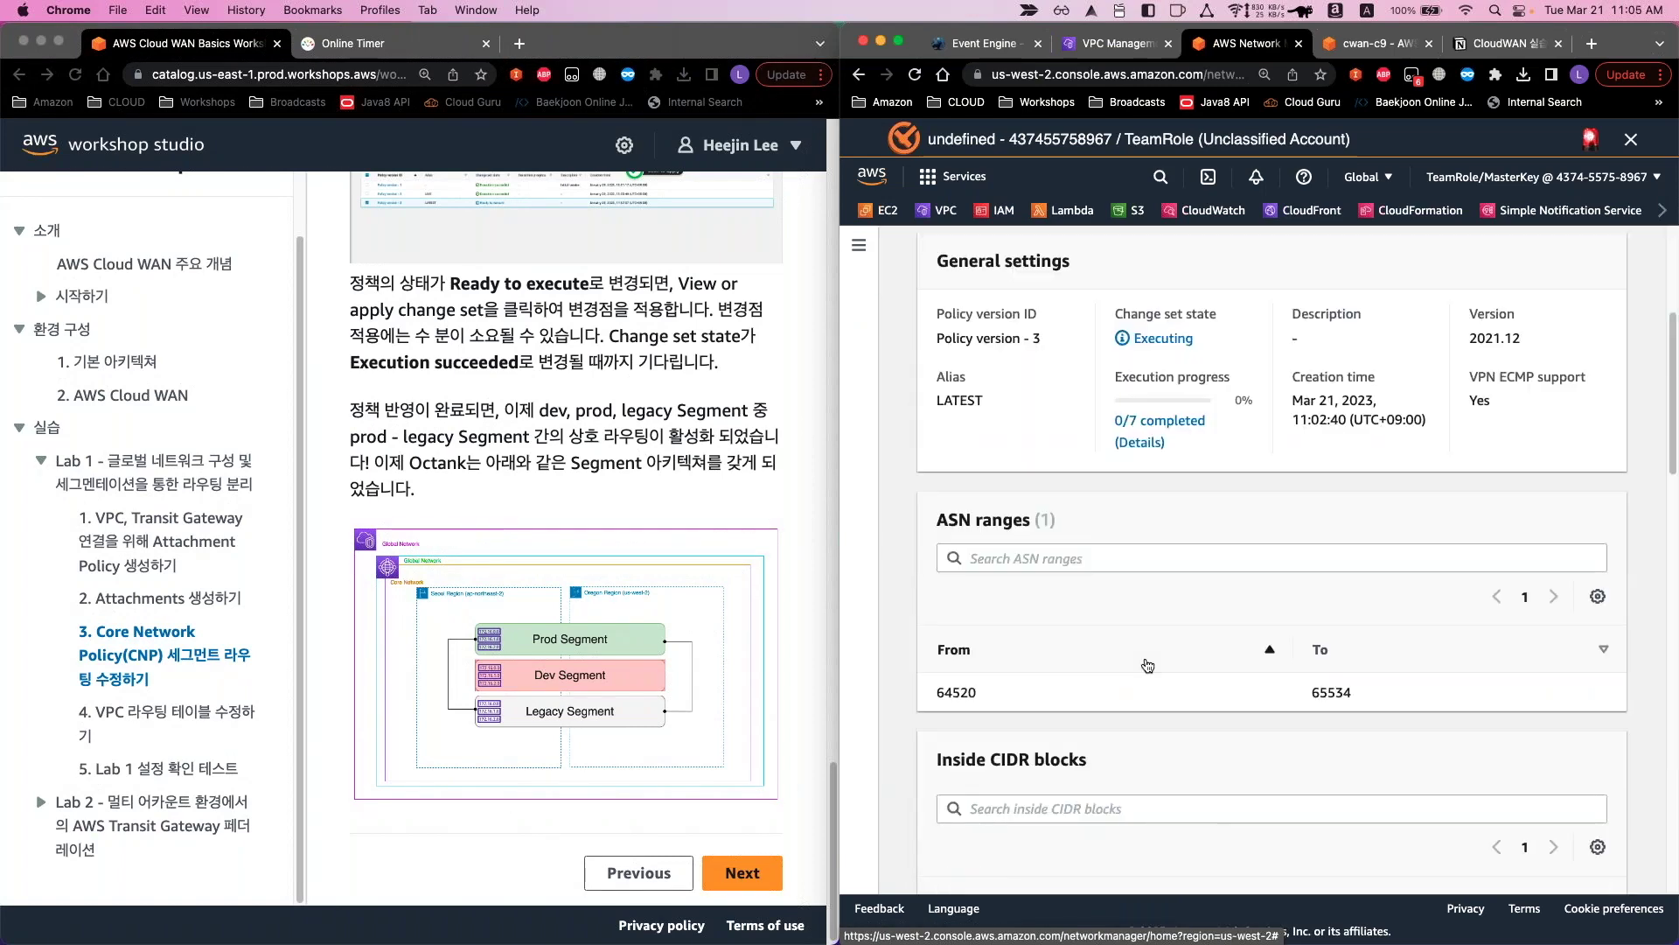
scroll(1147, 665, down, 4)
scroll(1116, 764, up, 10)
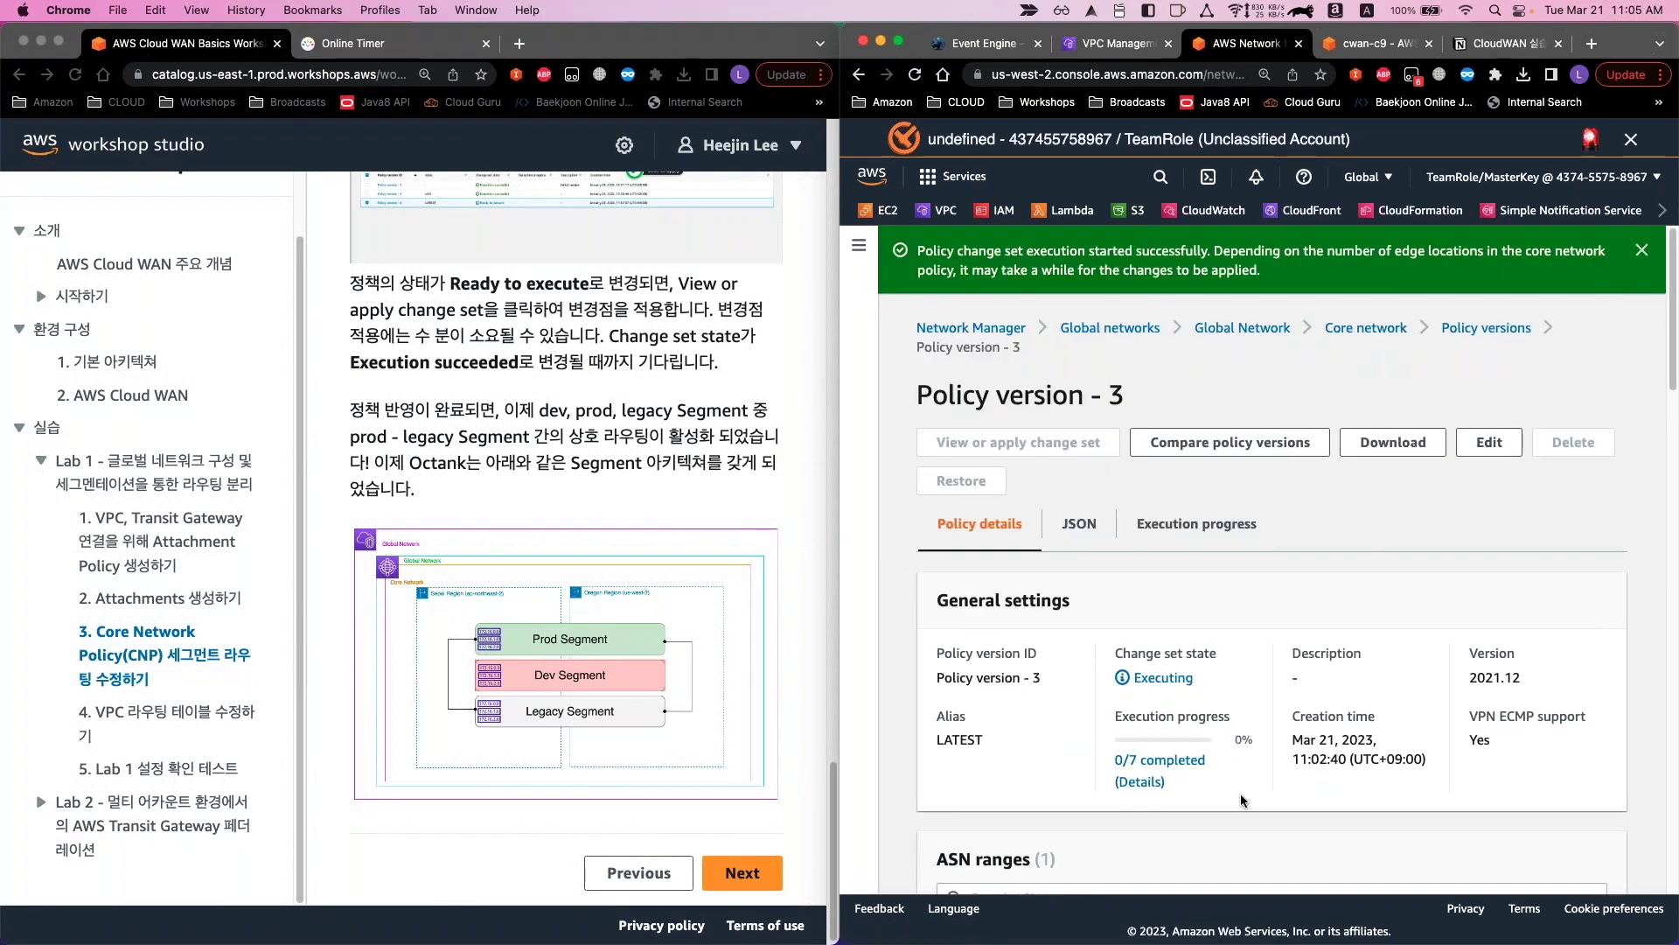
scroll(1240, 794, down, 2)
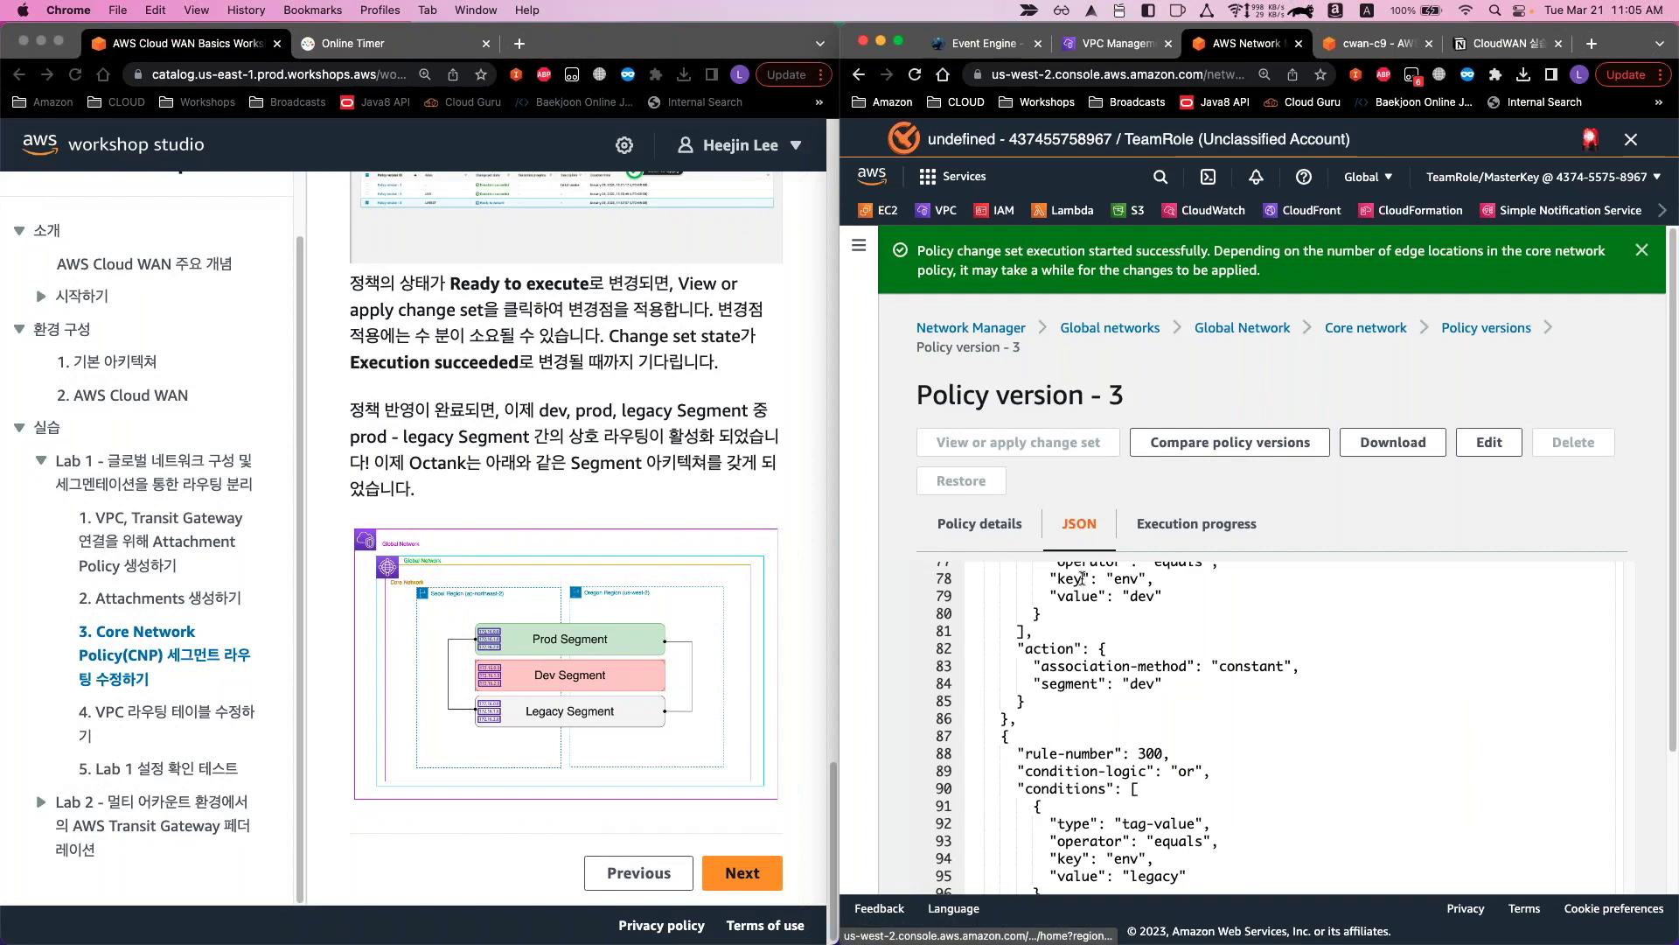
scroll(1137, 560, down, 3)
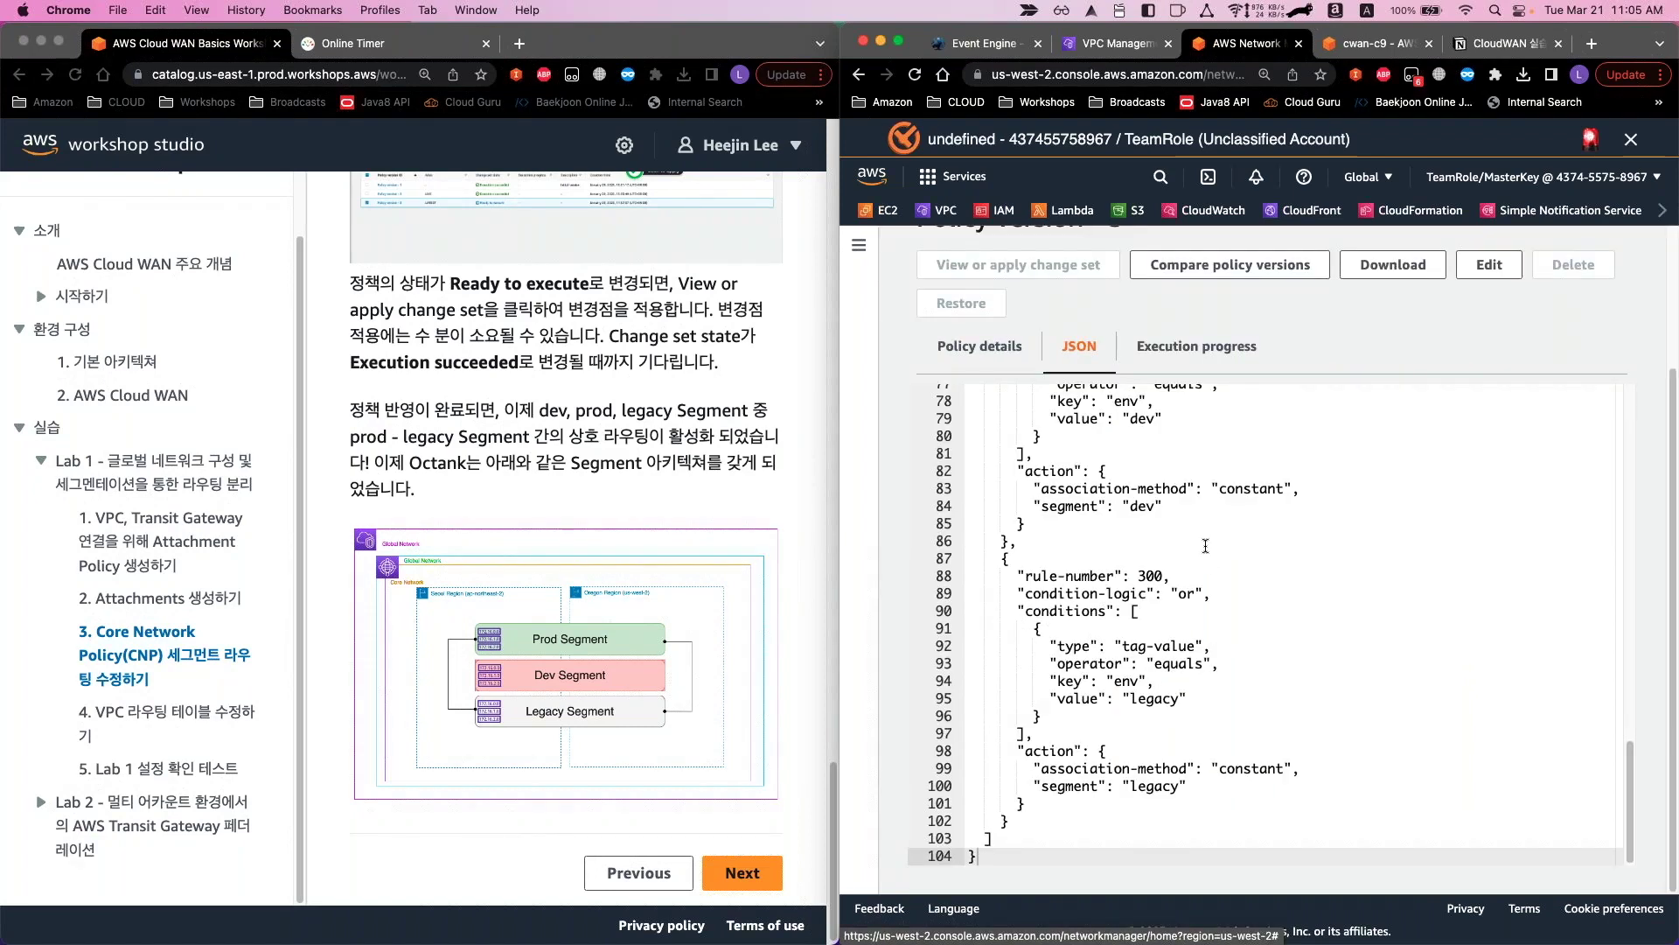
click(859, 245)
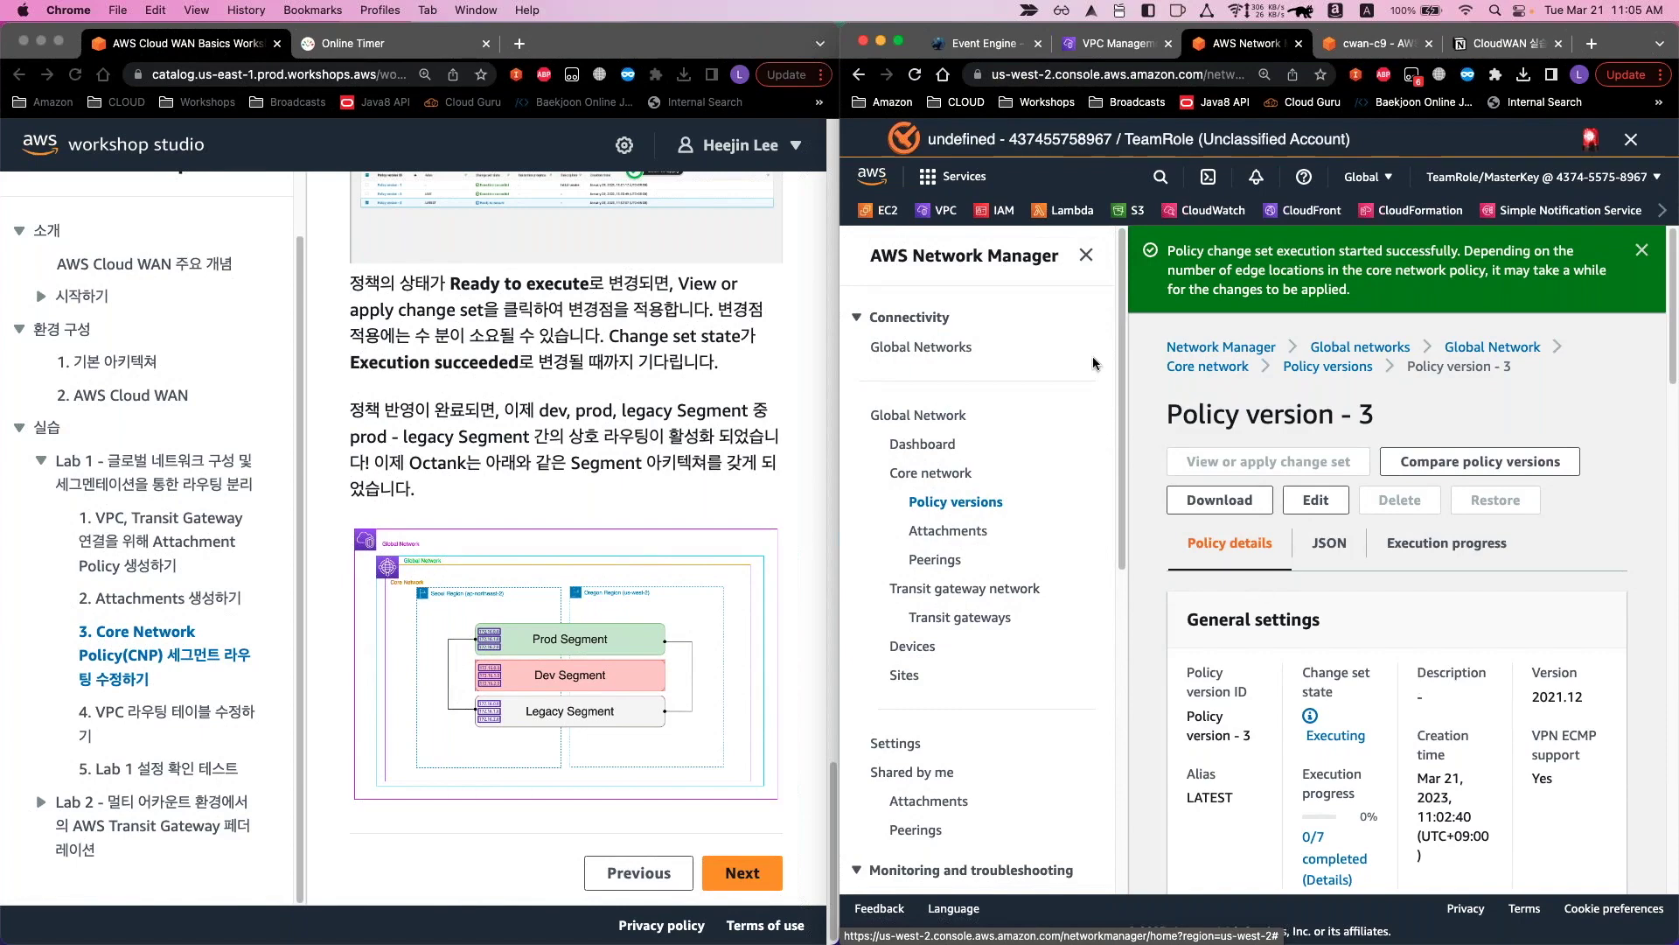
click(1087, 267)
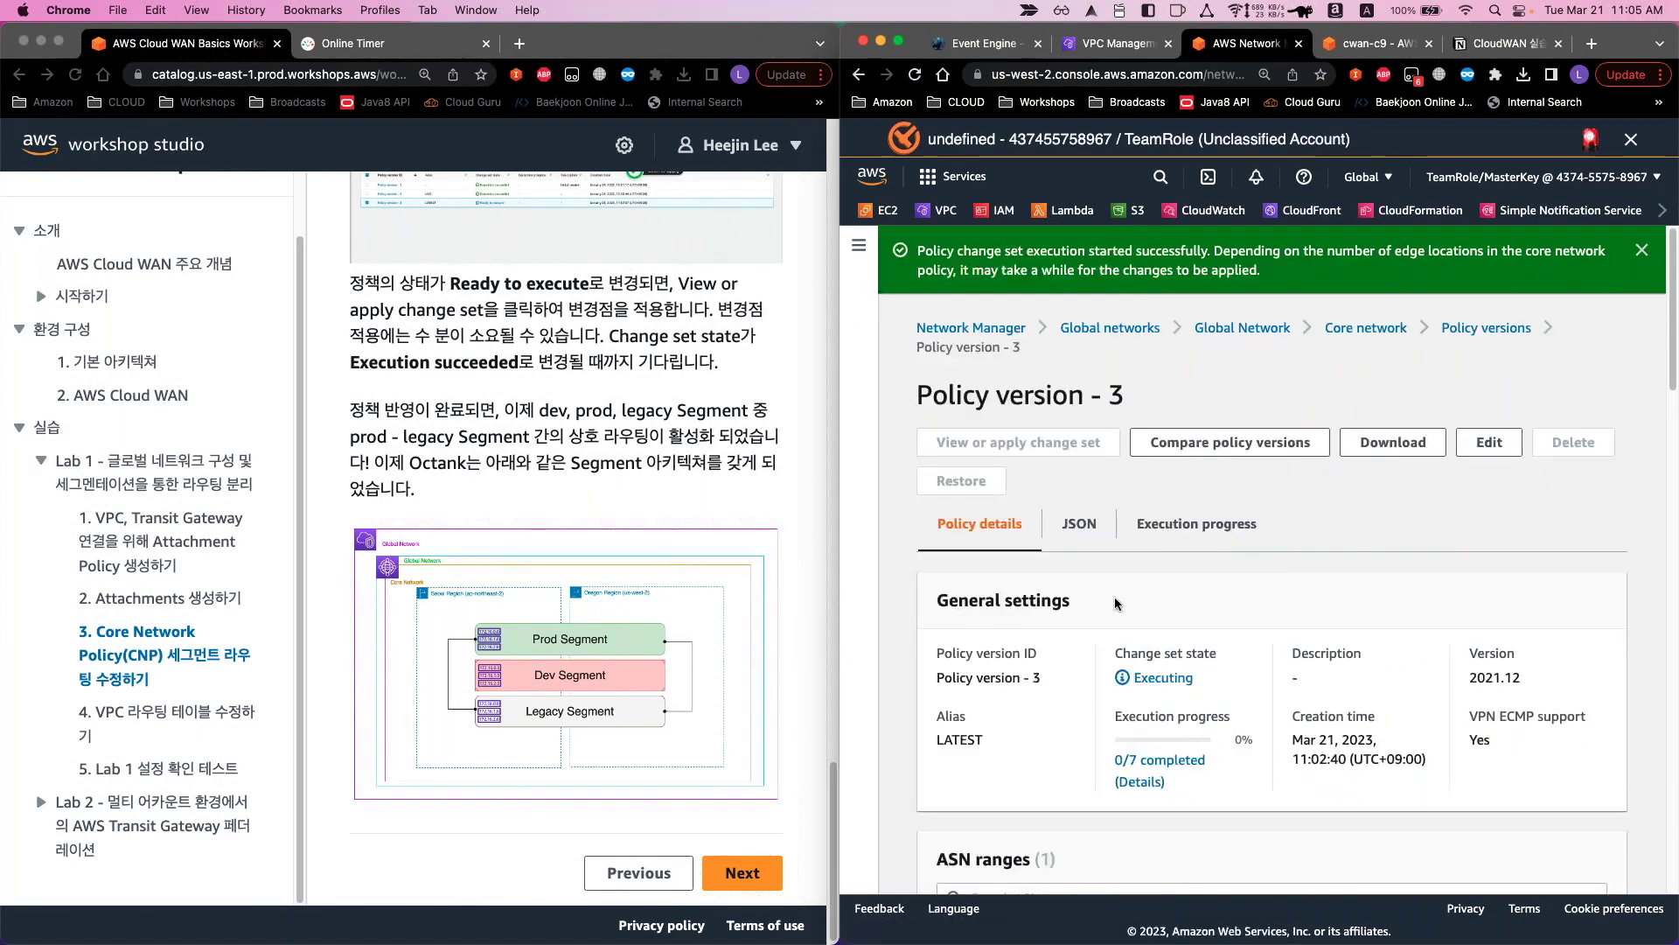
click(1085, 543)
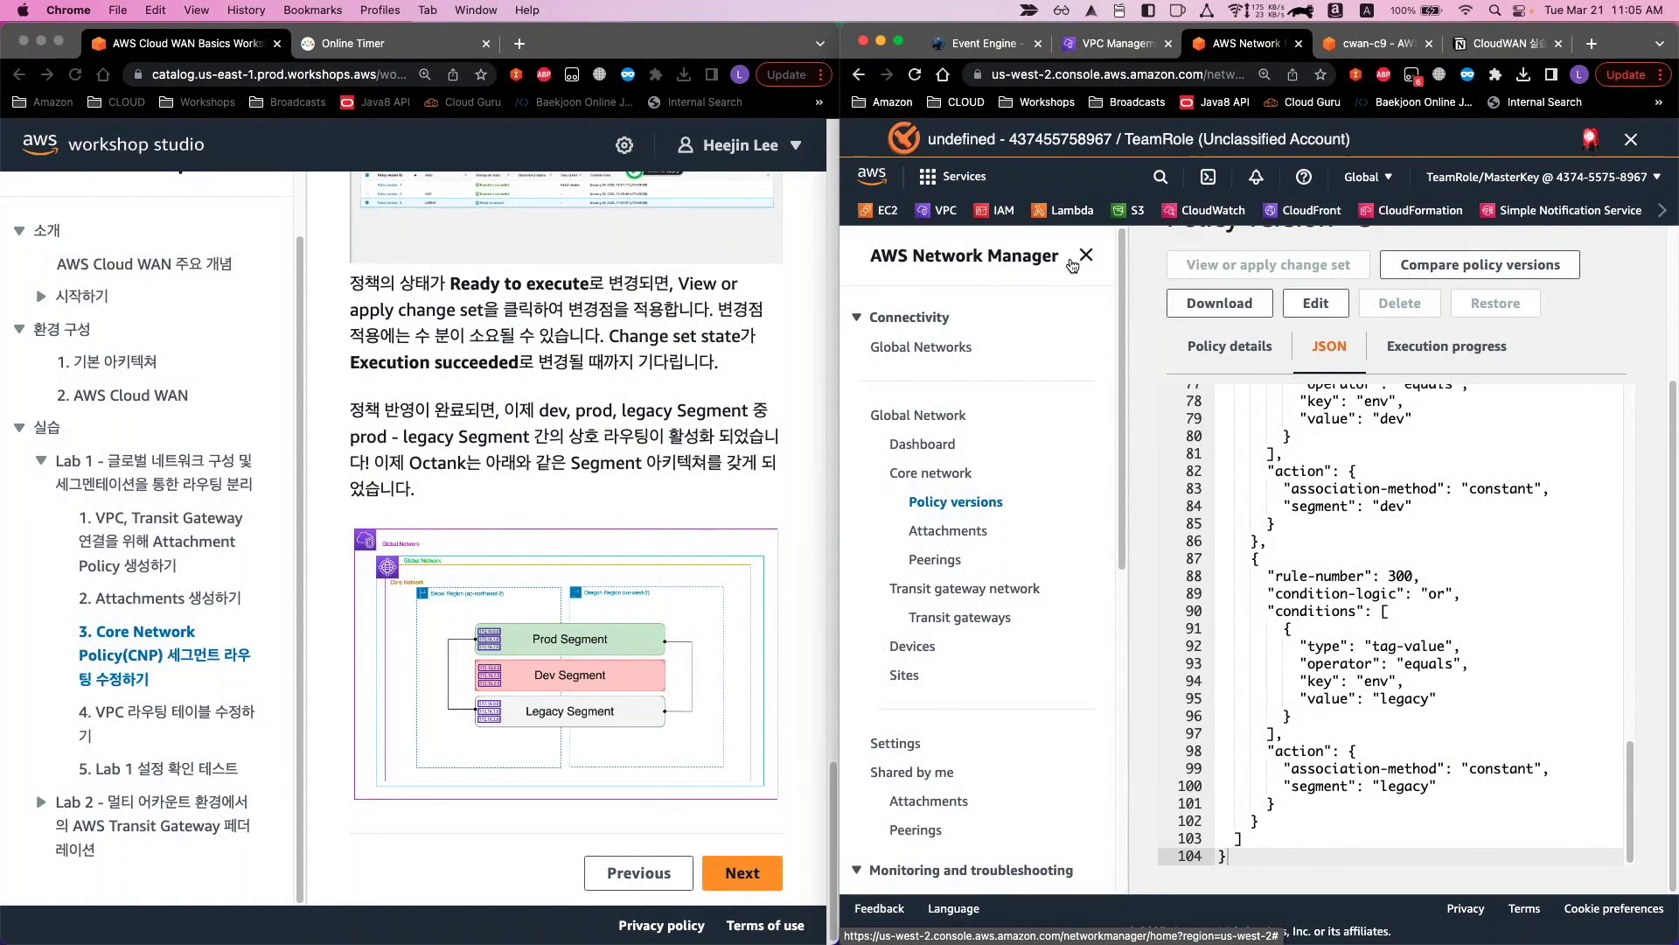
Return to the policy versions list, check which version is live, and reopen policy version 3 as JSON
click(658, 446)
scroll(512, 713, down, 1)
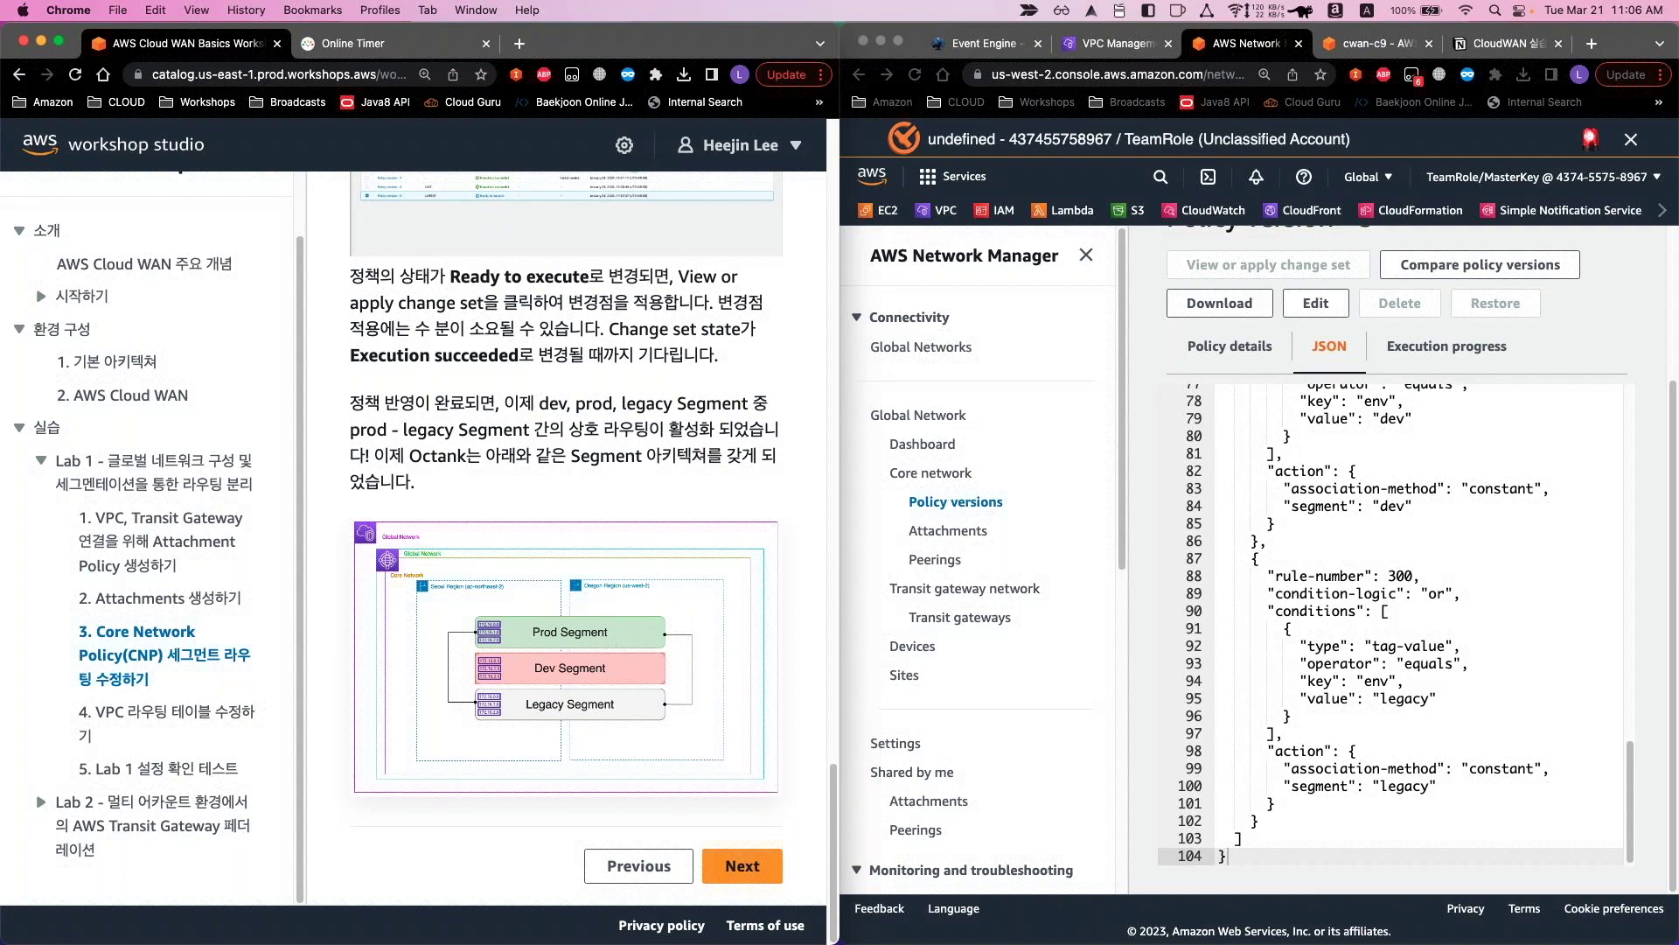
click(883, 542)
click(940, 504)
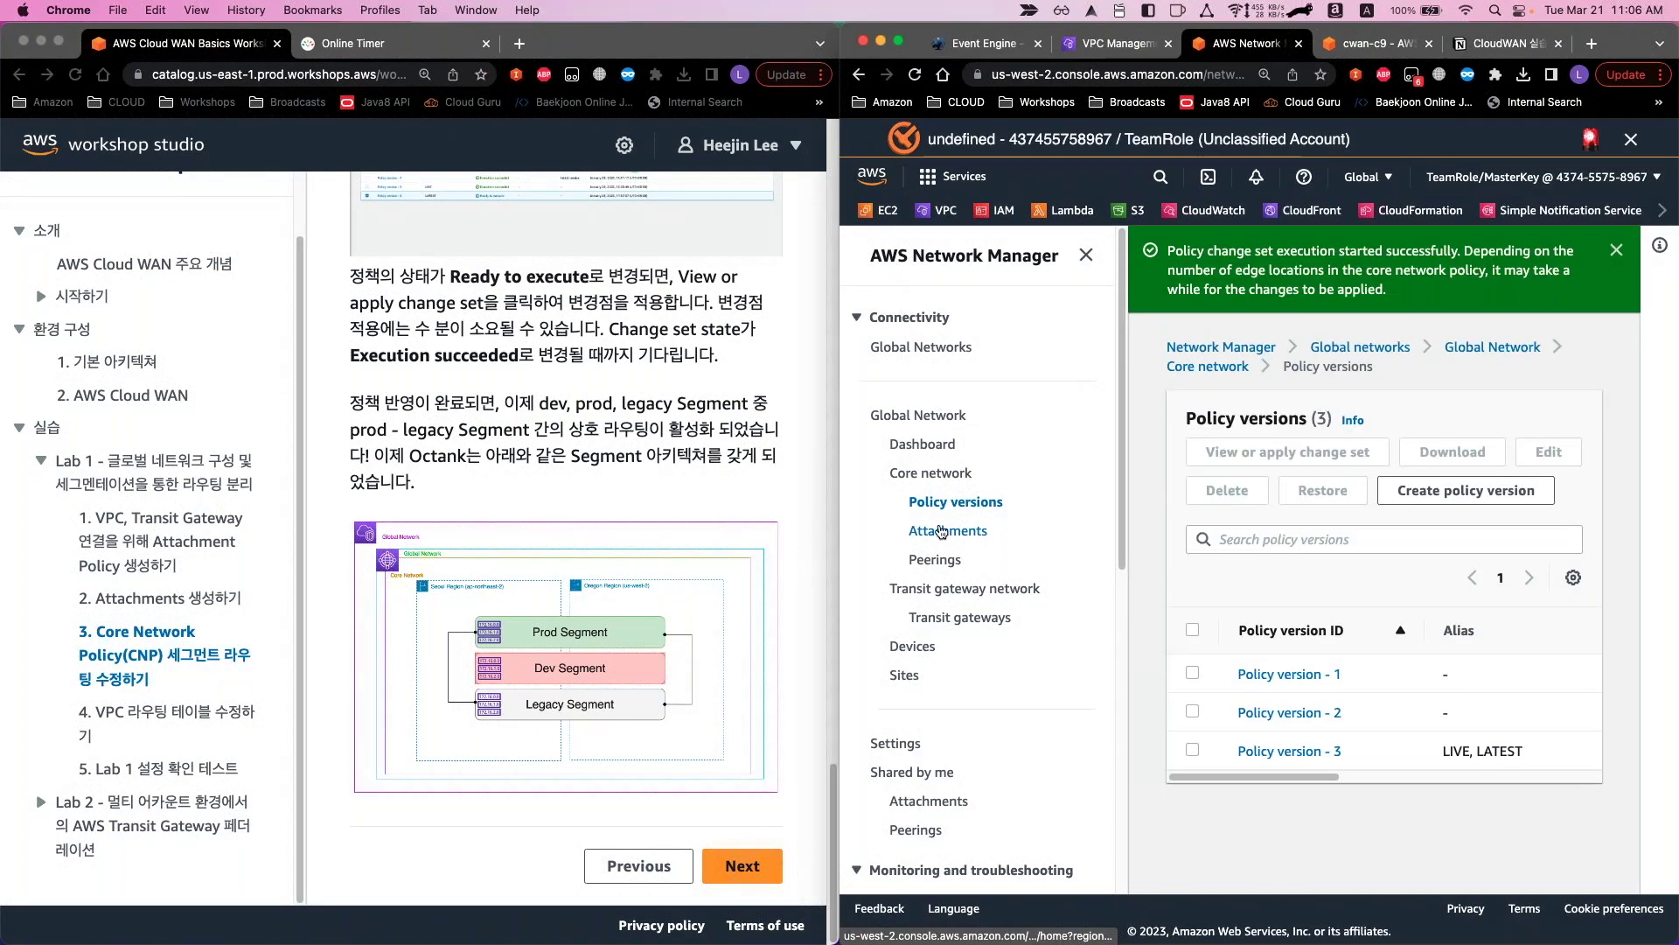
drag(1245, 775, 1172, 791)
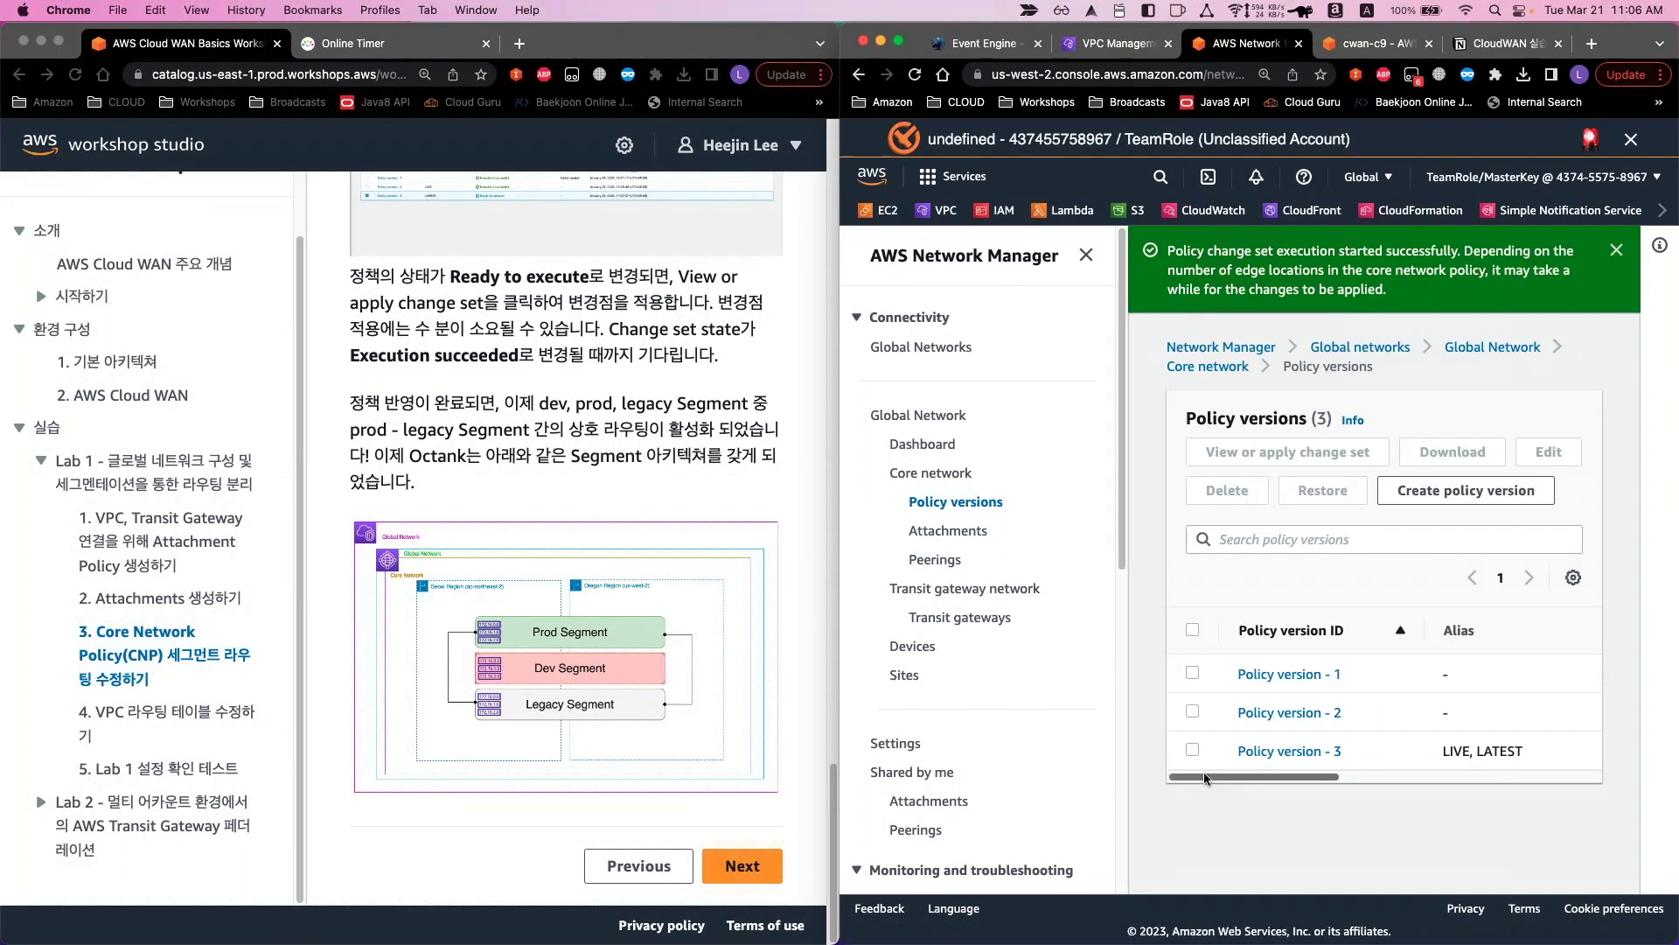
drag(1221, 773, 1022, 788)
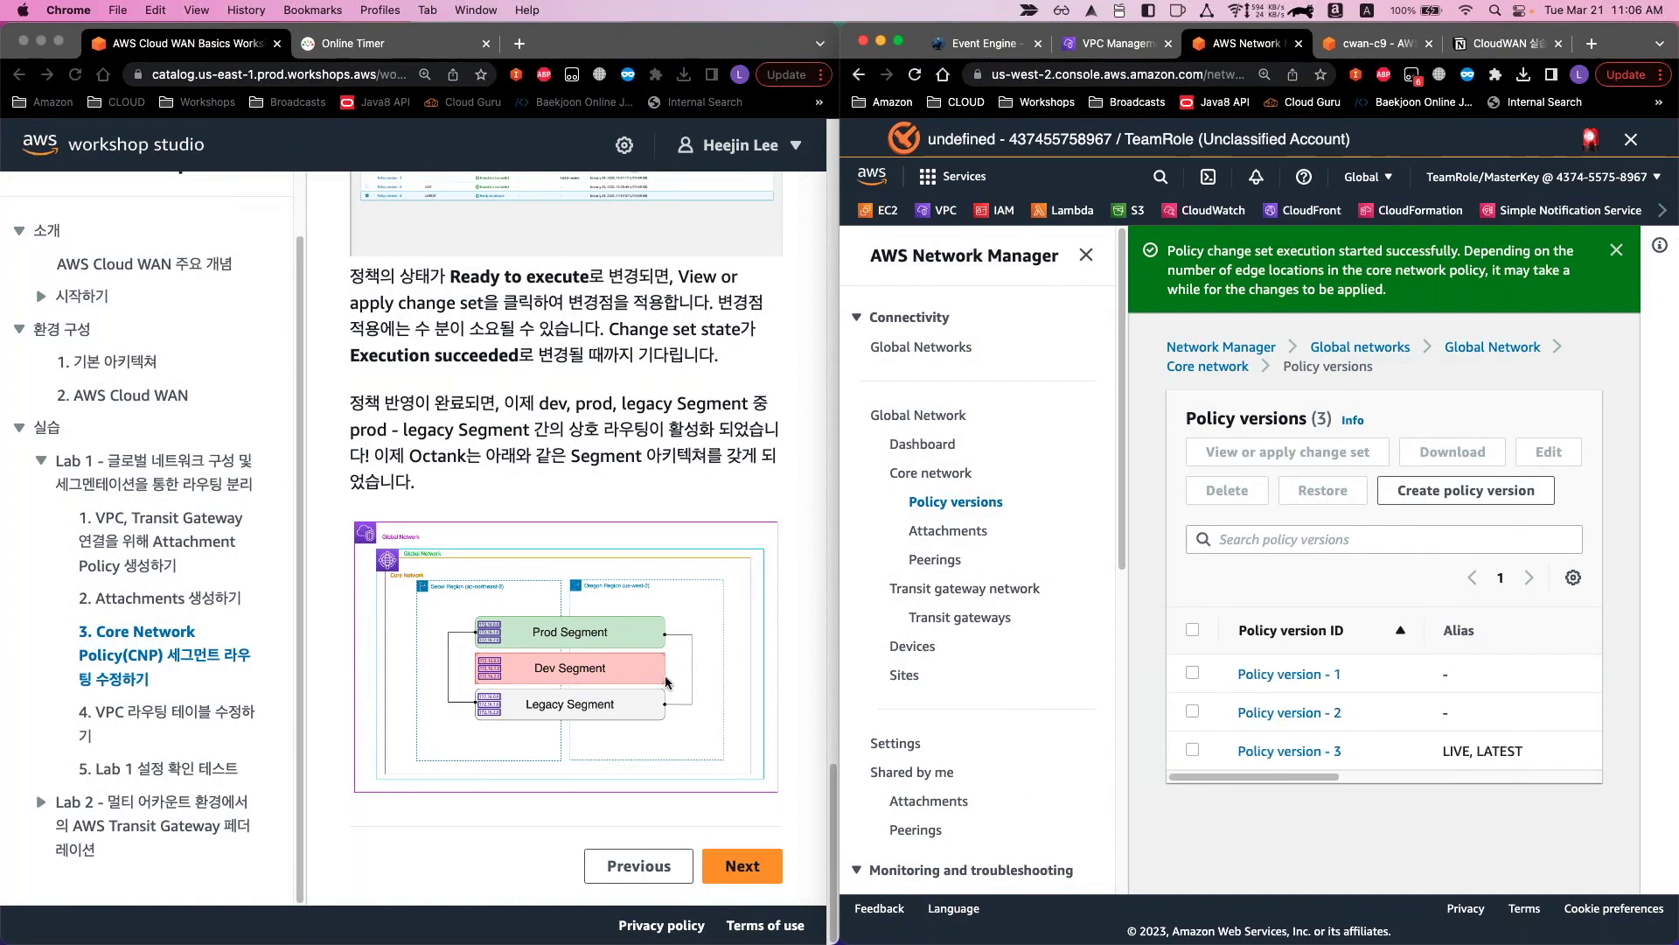
click(700, 640)
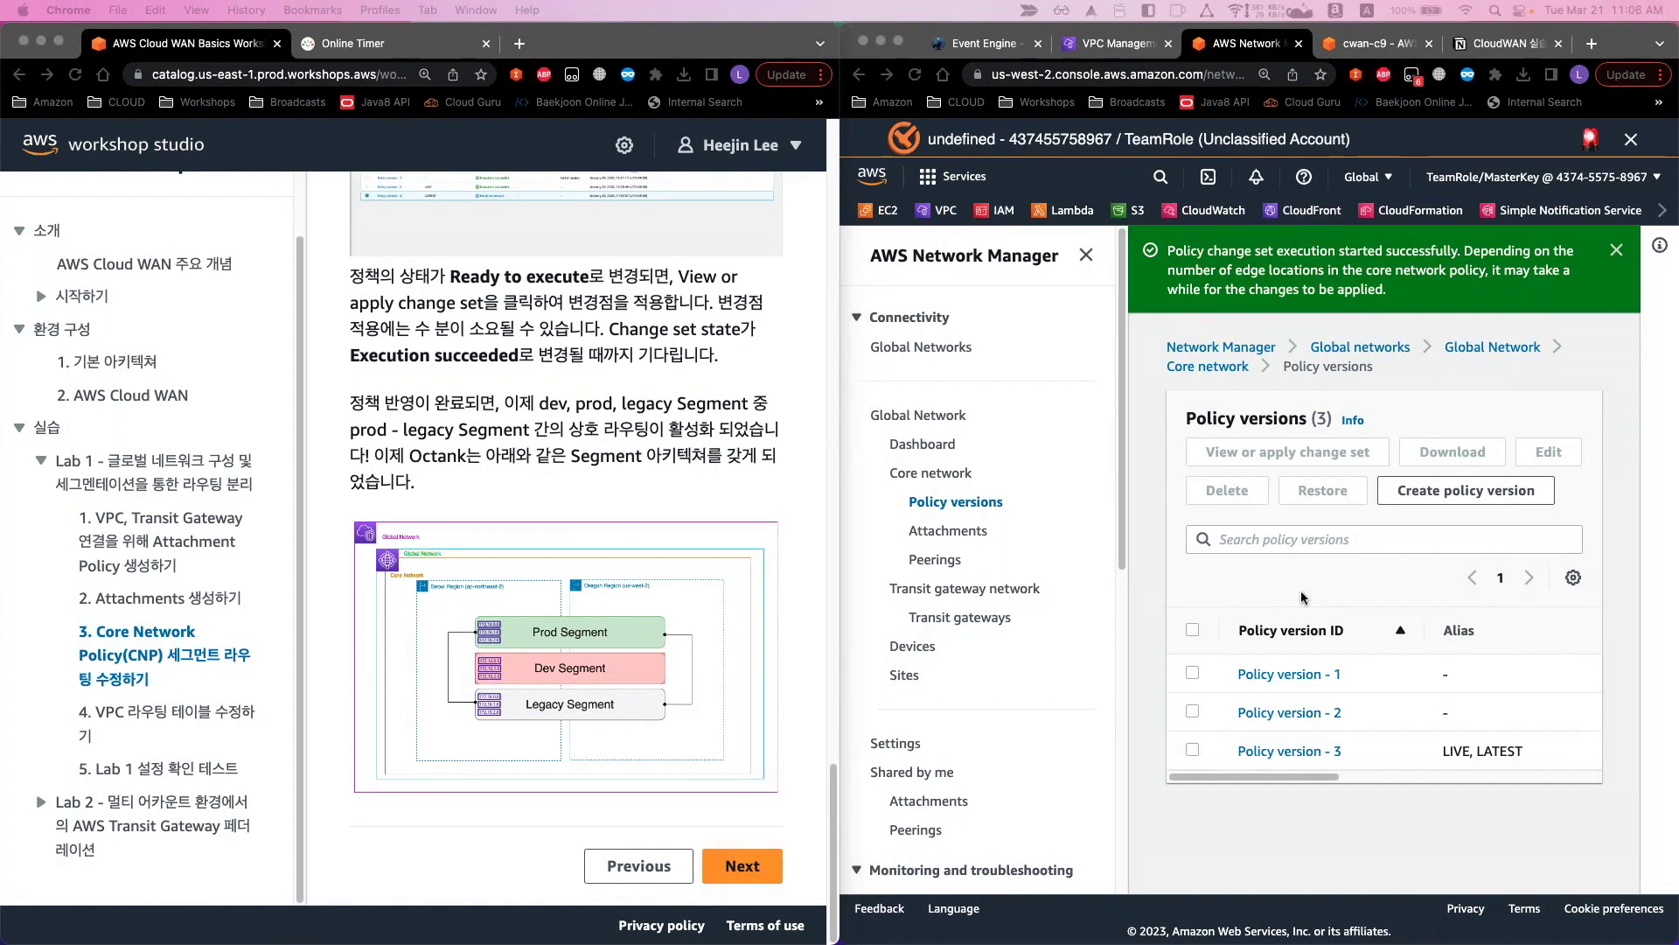
click(1289, 750)
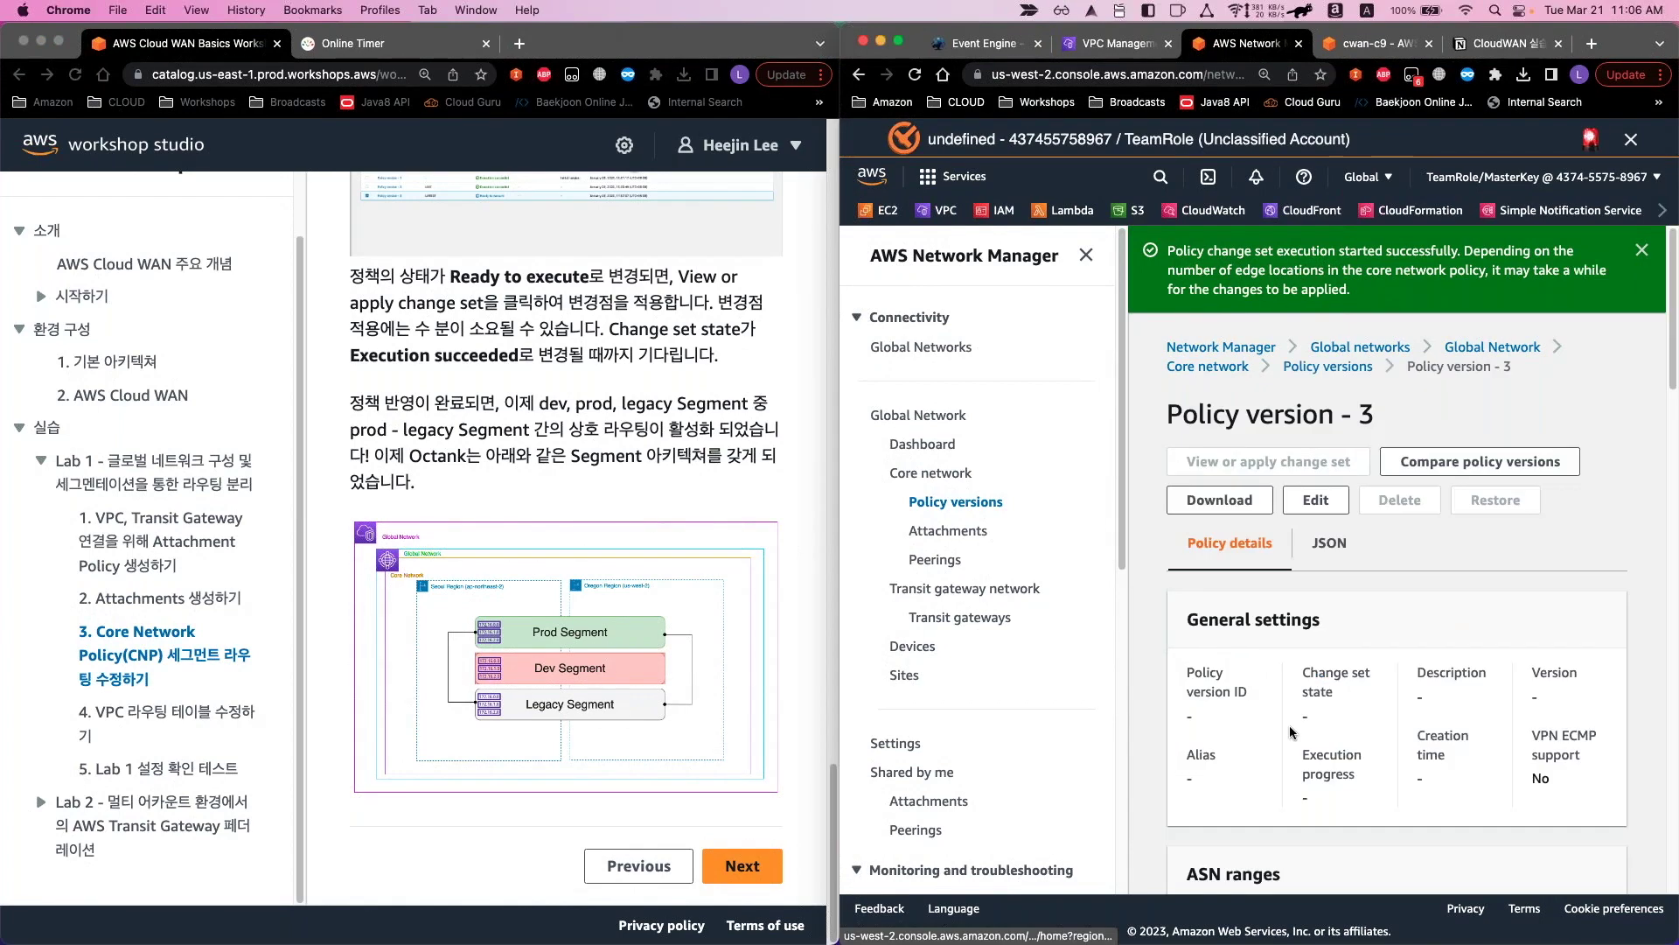
click(1328, 542)
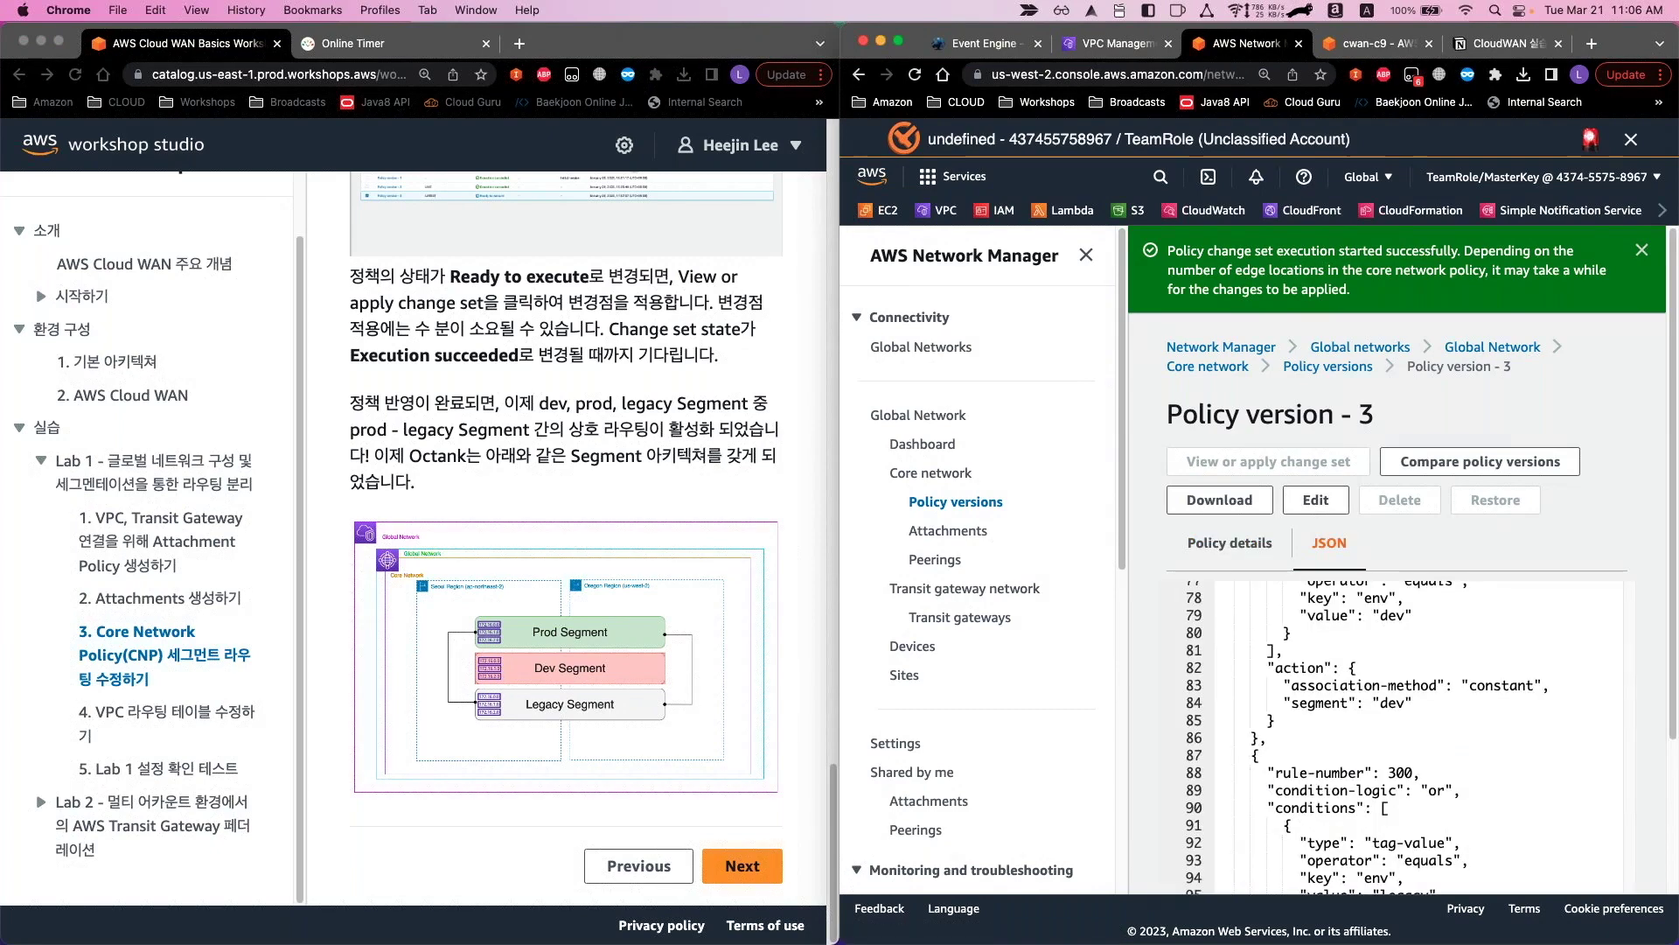
Open workshop page 4 on modifying the VPC routing tables and skim through to its target architecture diagram
click(203, 754)
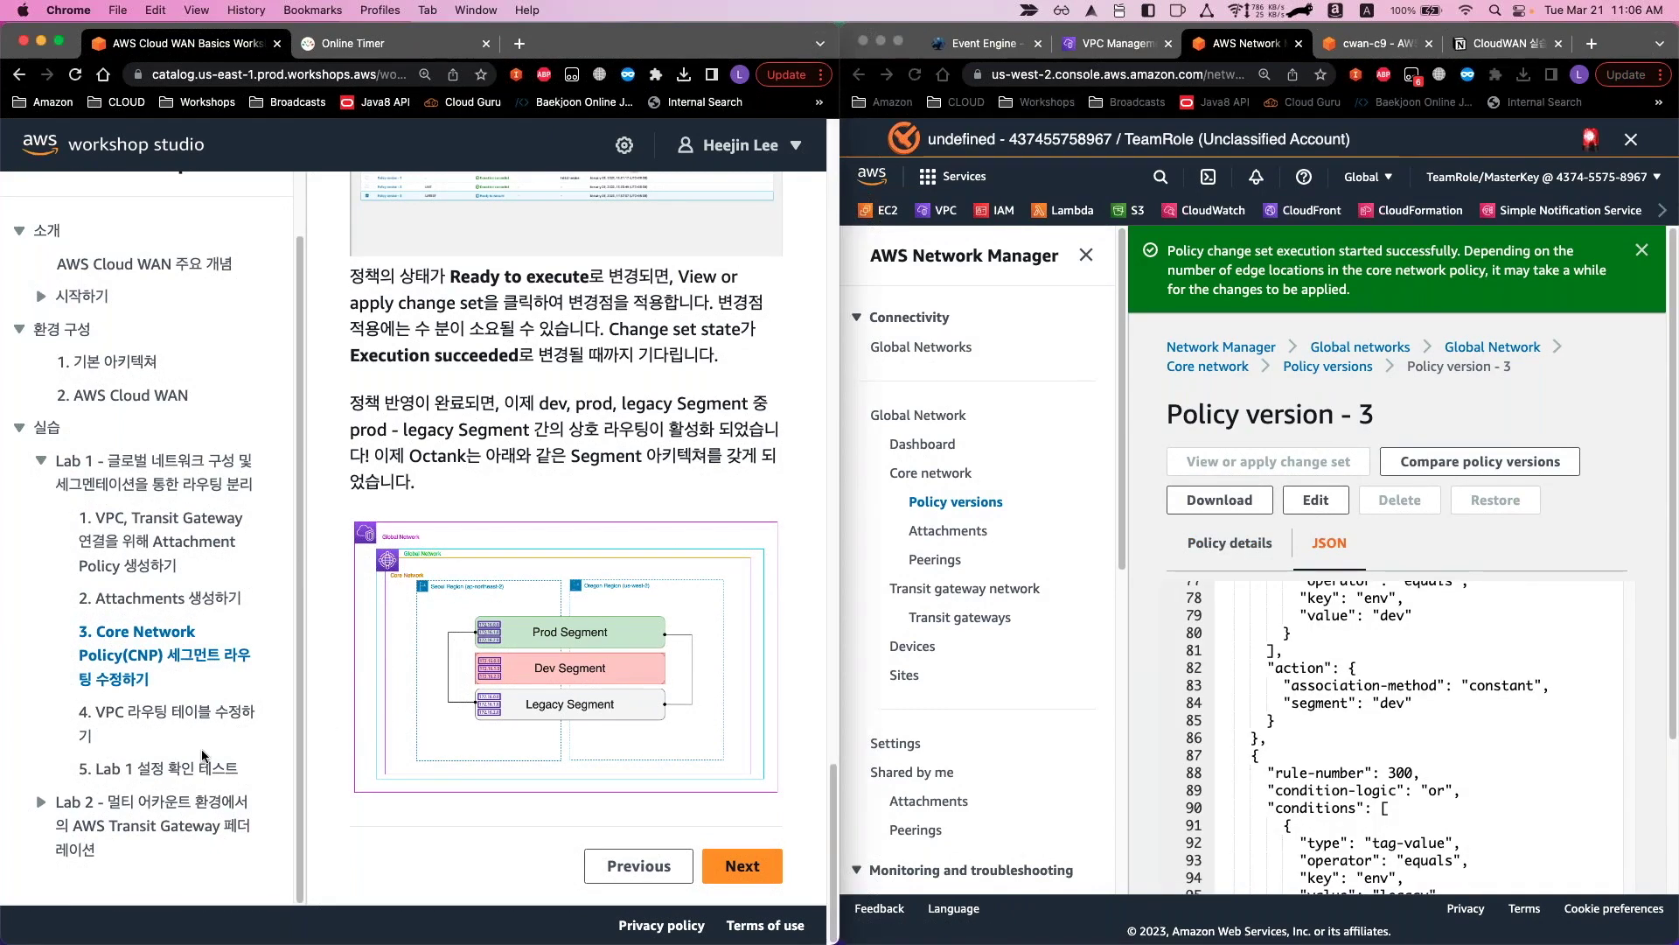
click(208, 699)
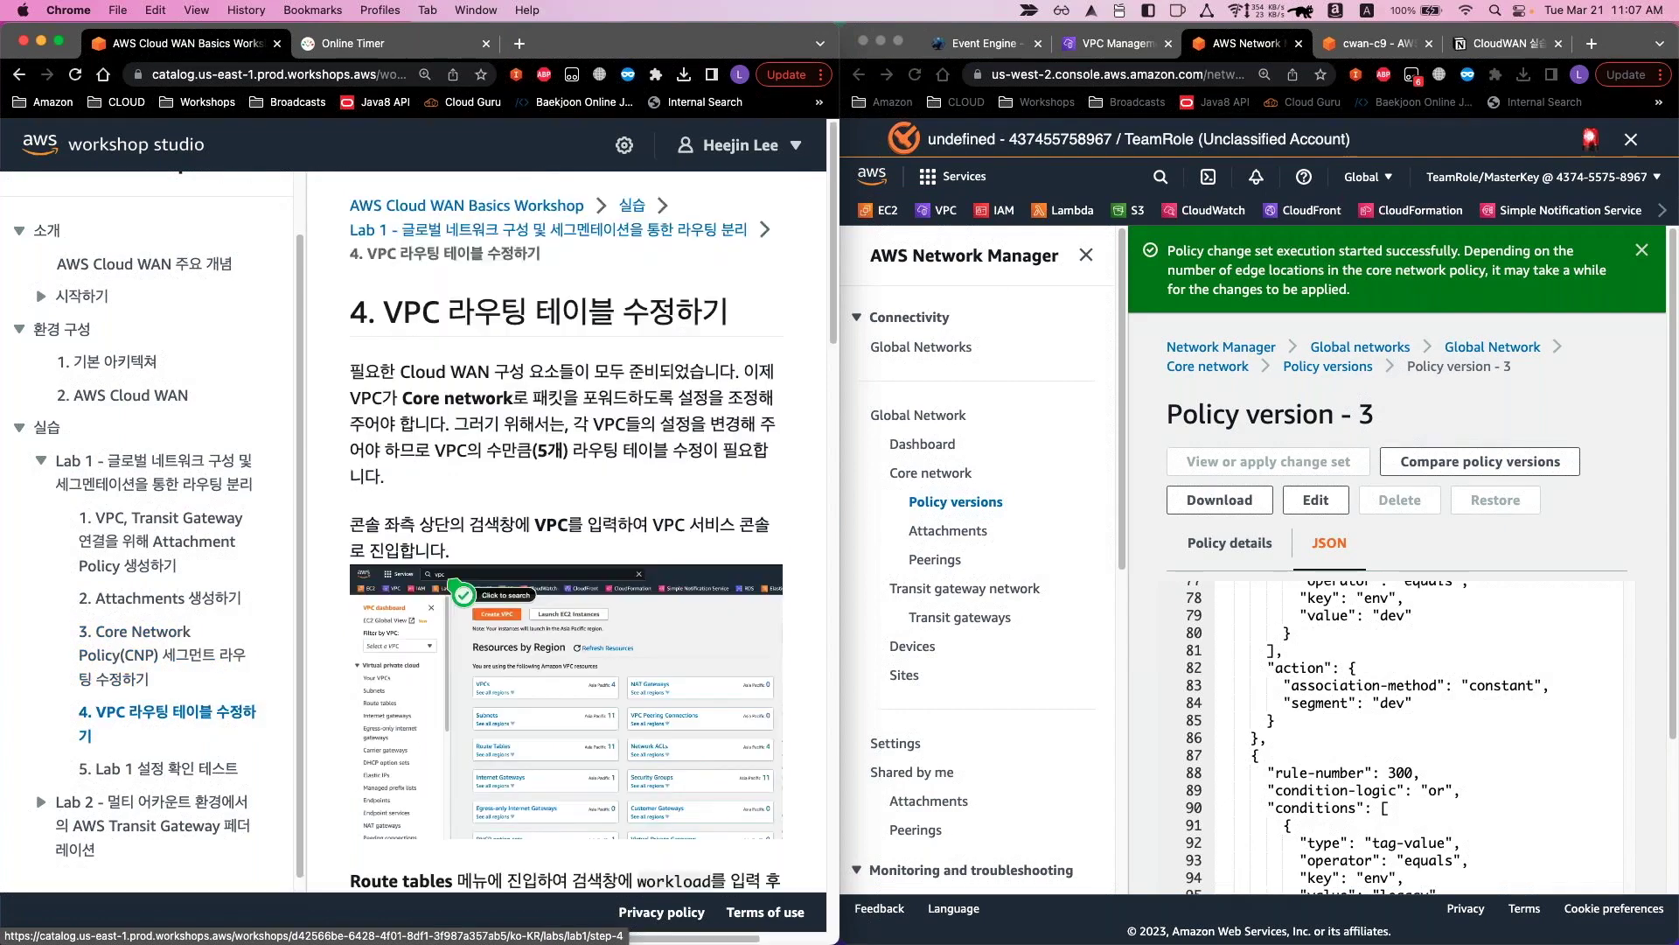
scroll(569, 525, down, 10)
scroll(491, 624, down, 10)
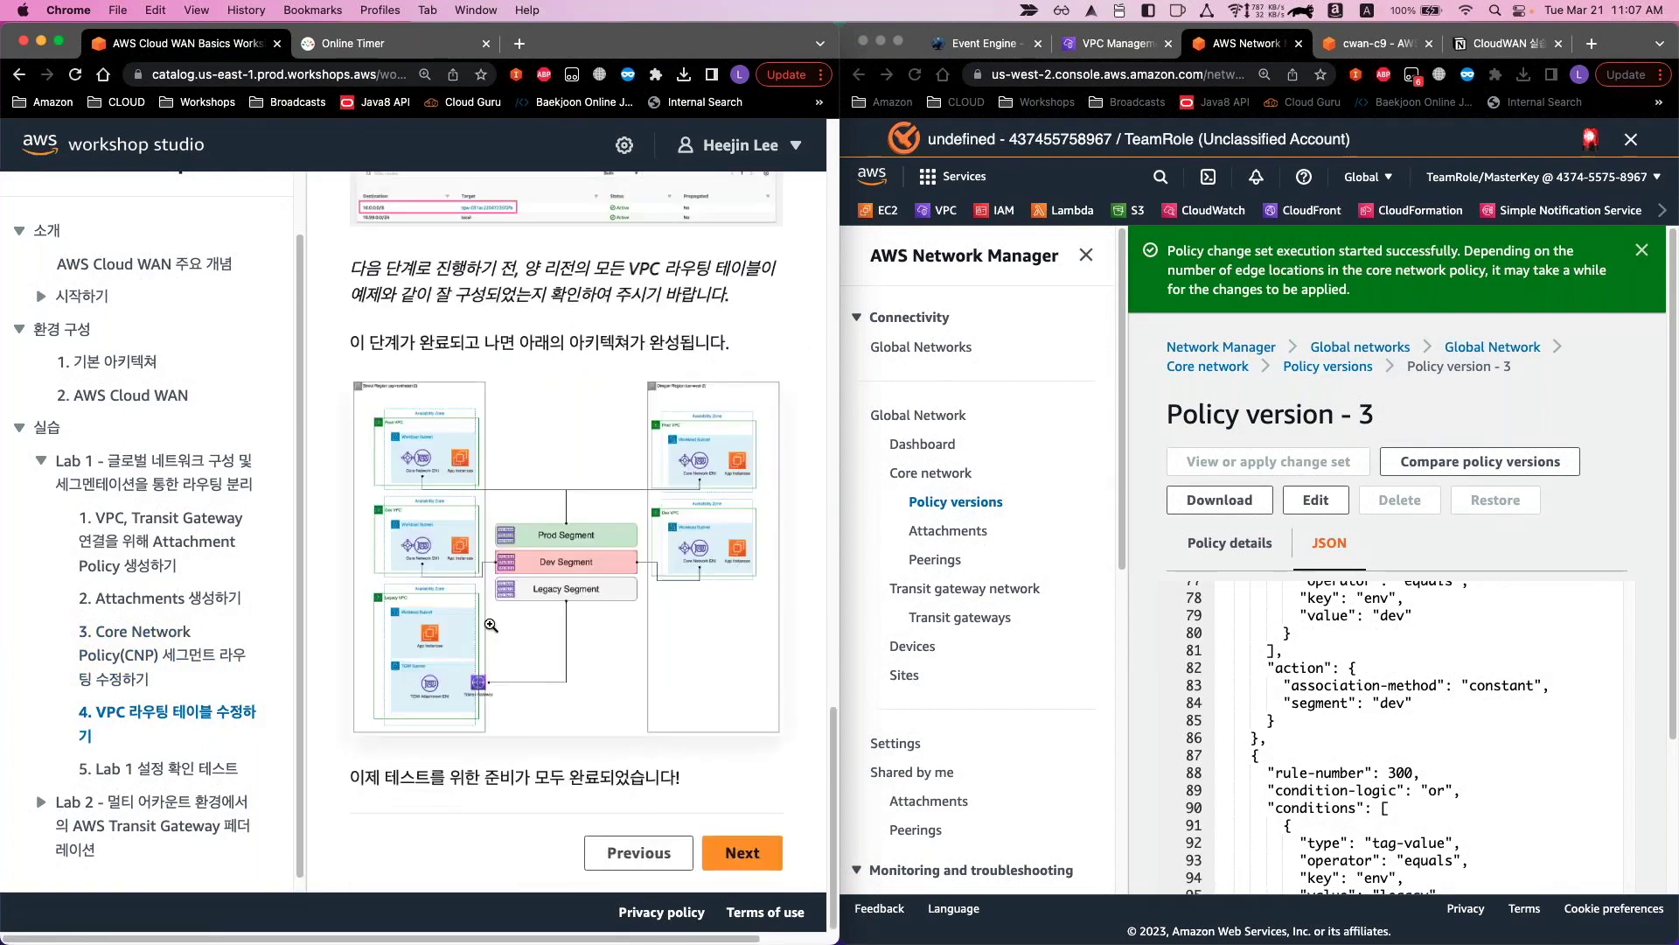
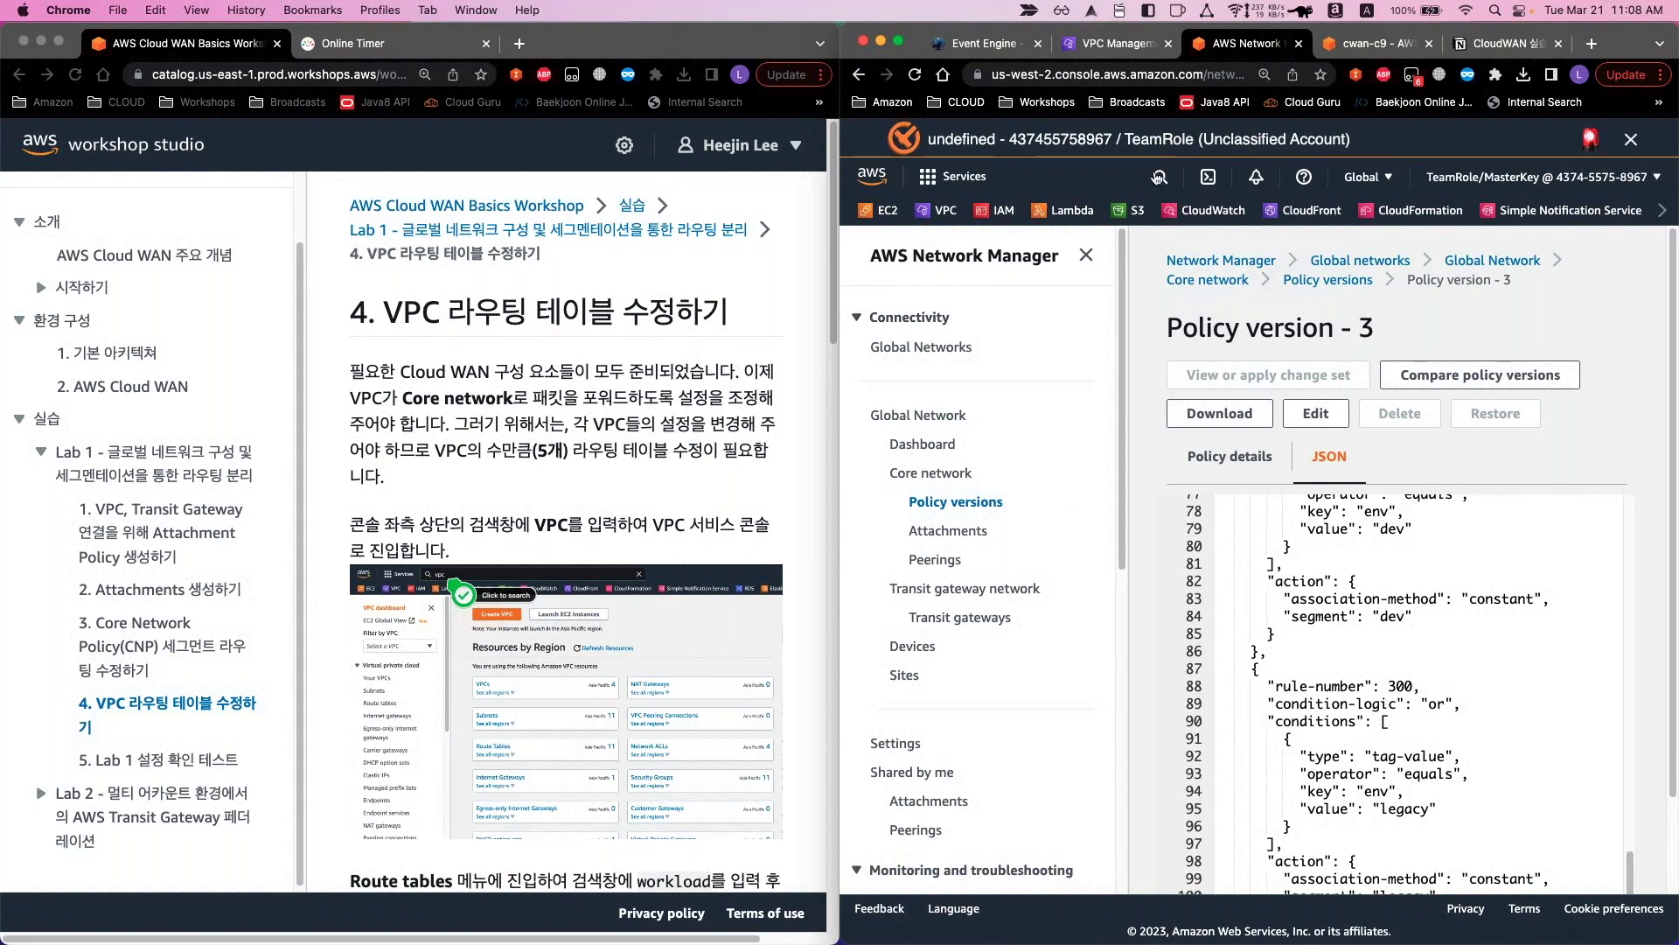
Search the AWS services for "vpc" and open the VPC console
click(1158, 177)
click(1081, 300)
click(1159, 179)
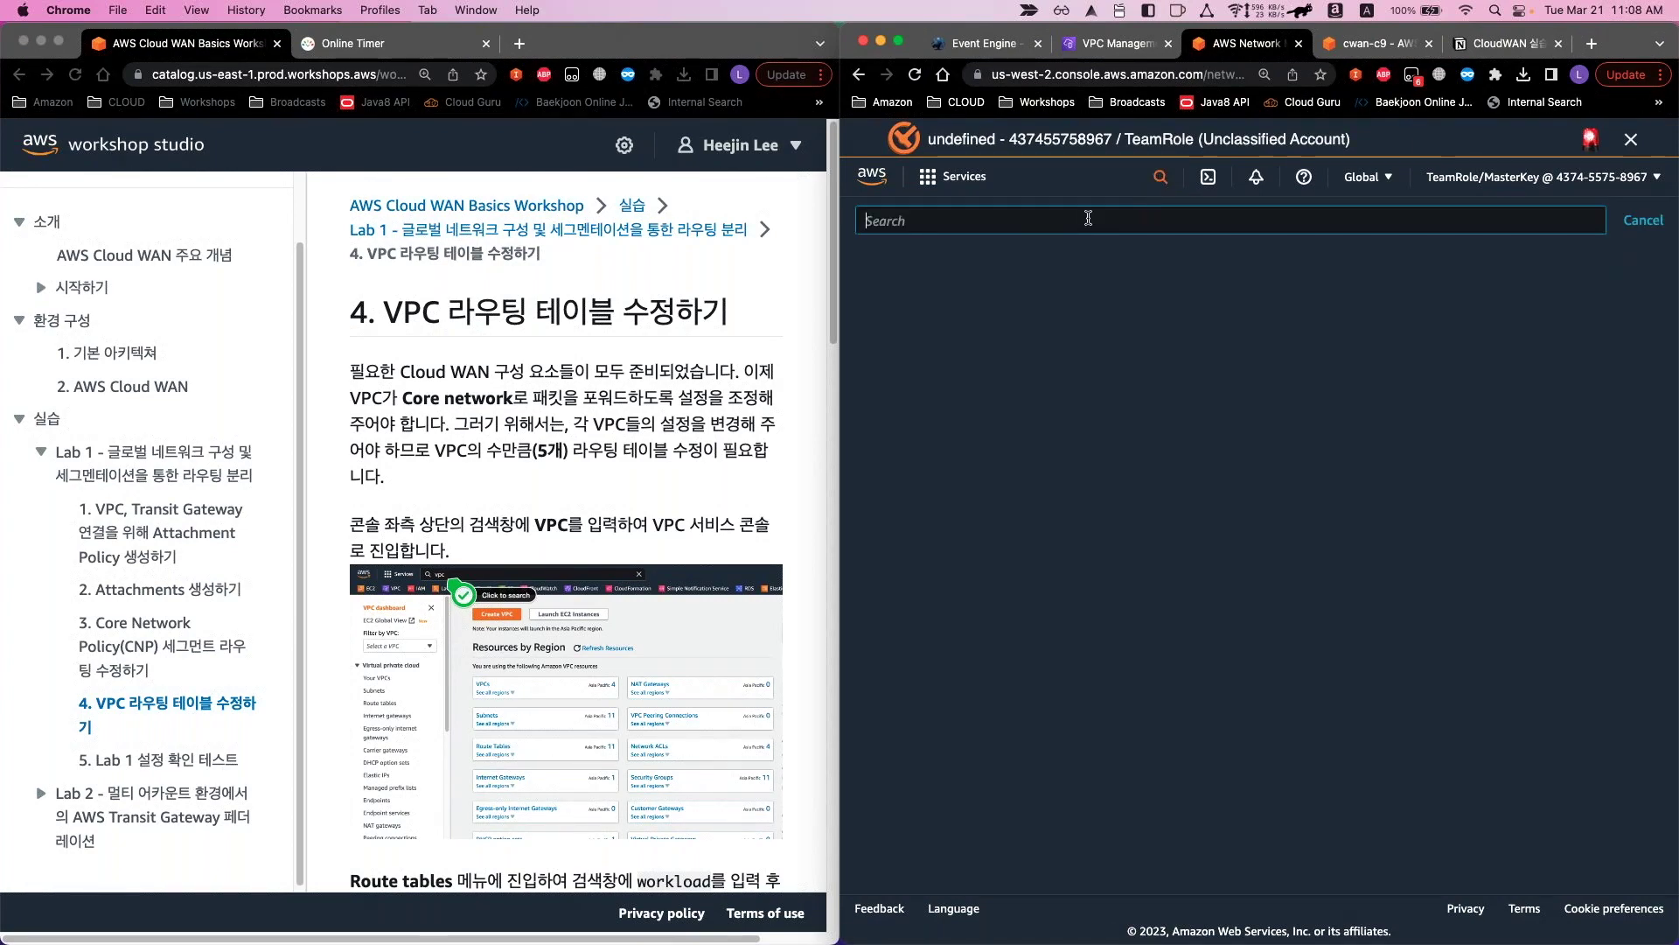
text(vpc)
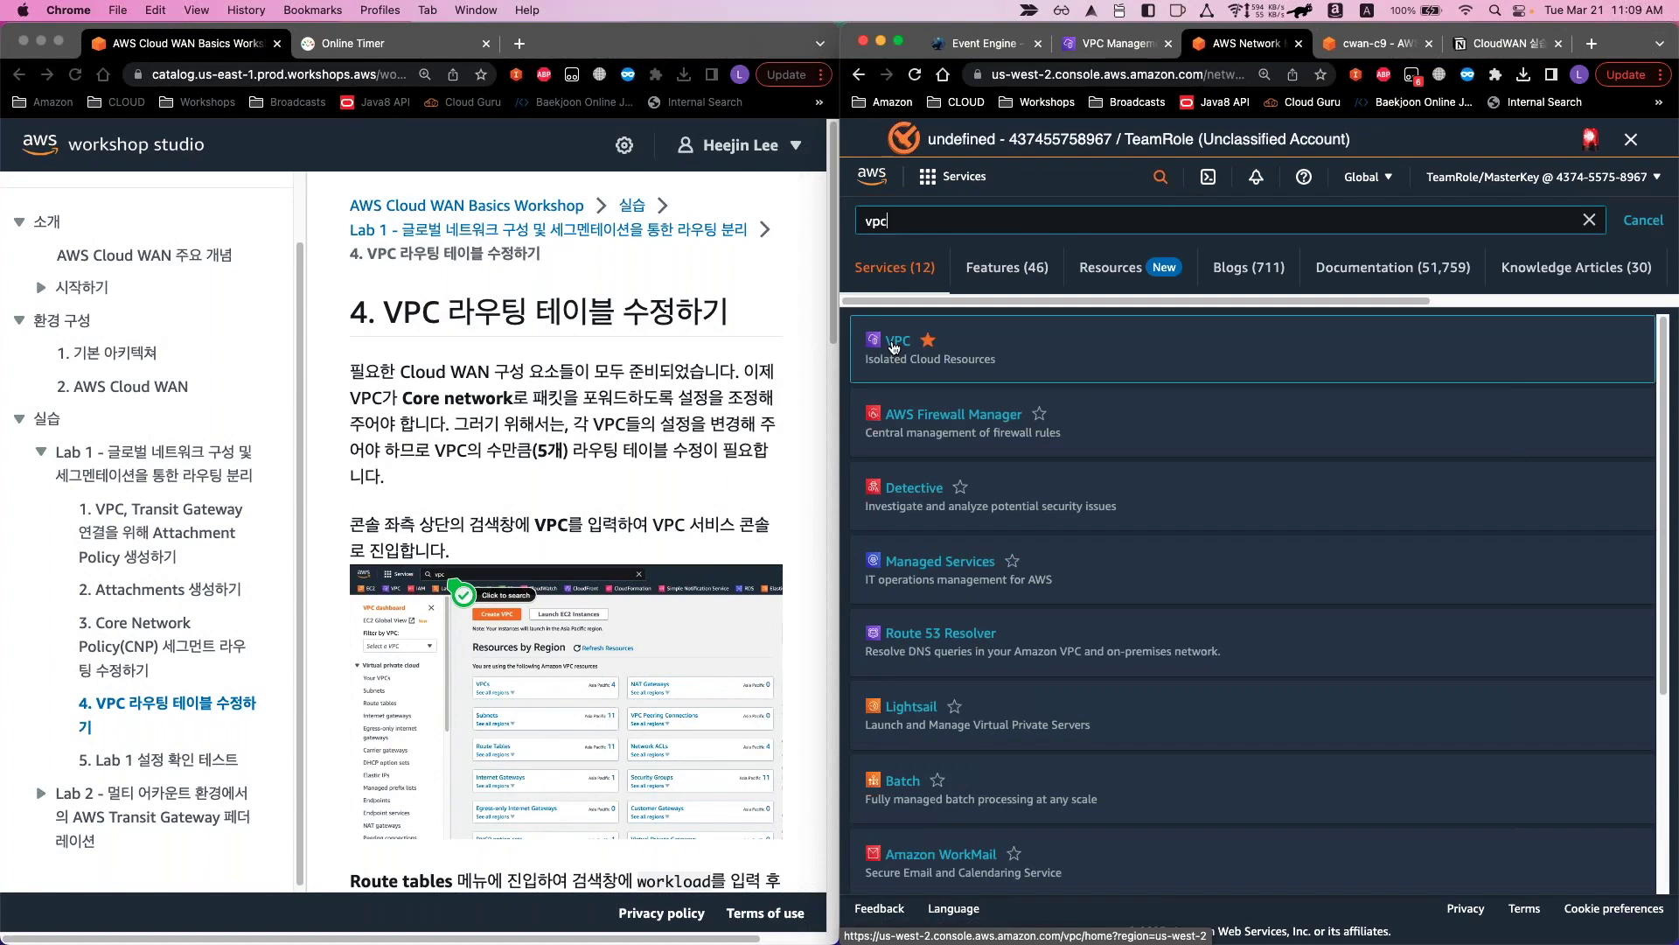
click(896, 347)
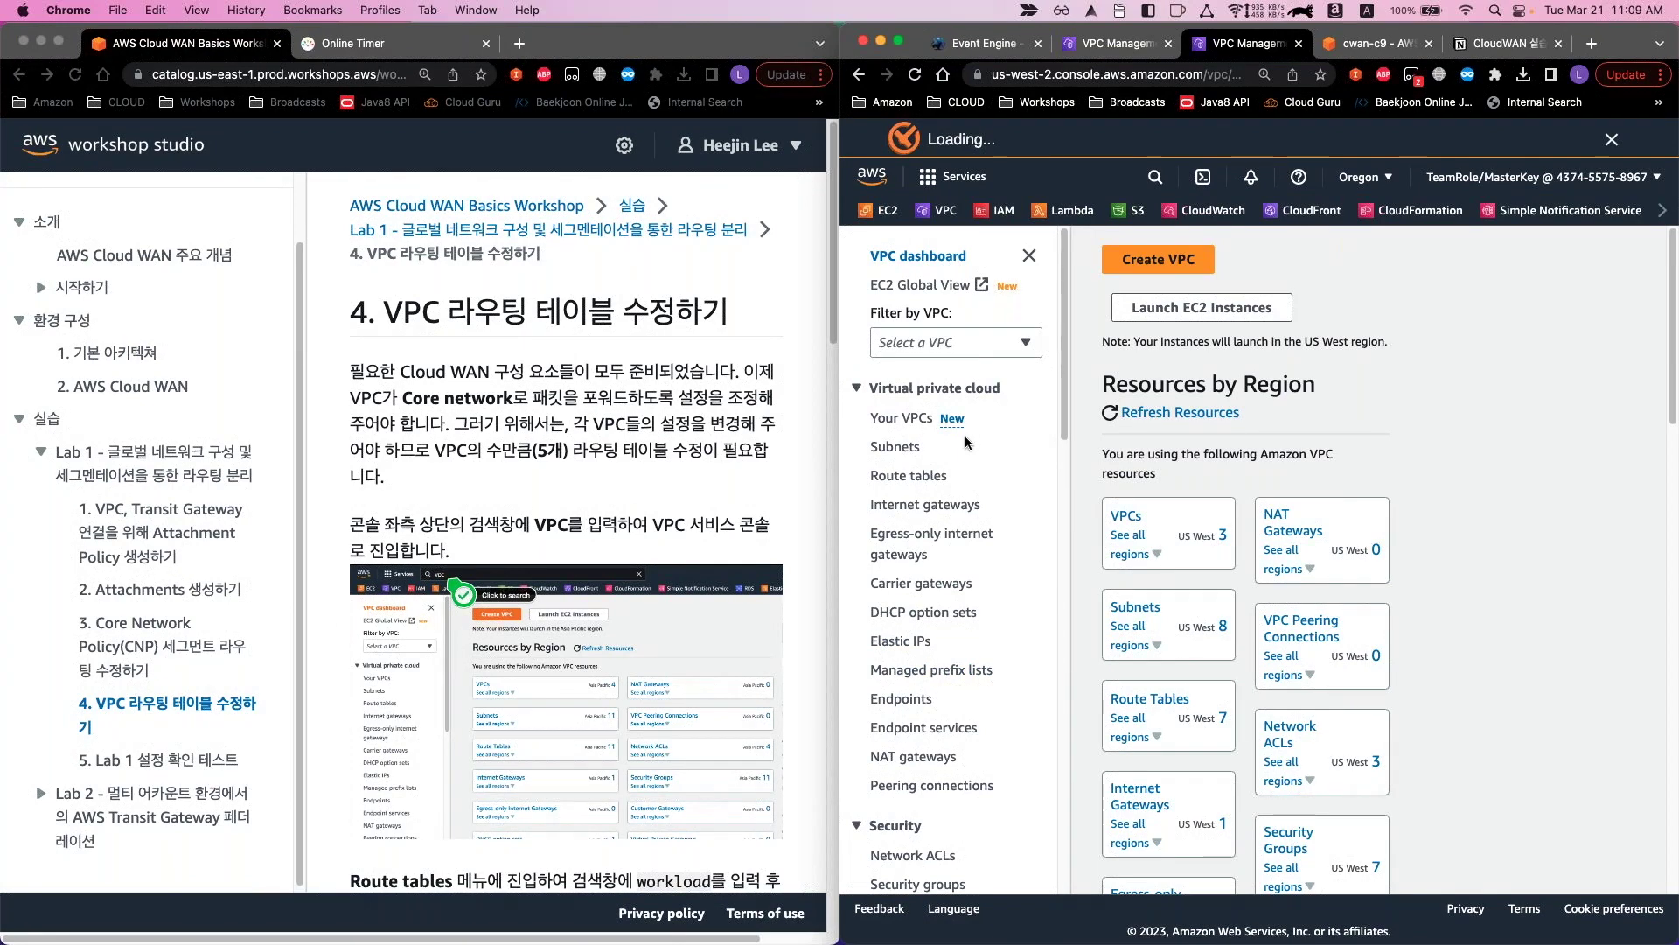
Open the route tables list for the Oregon region and hide the VPC console's navigation pane
scroll(961, 324, down, 9)
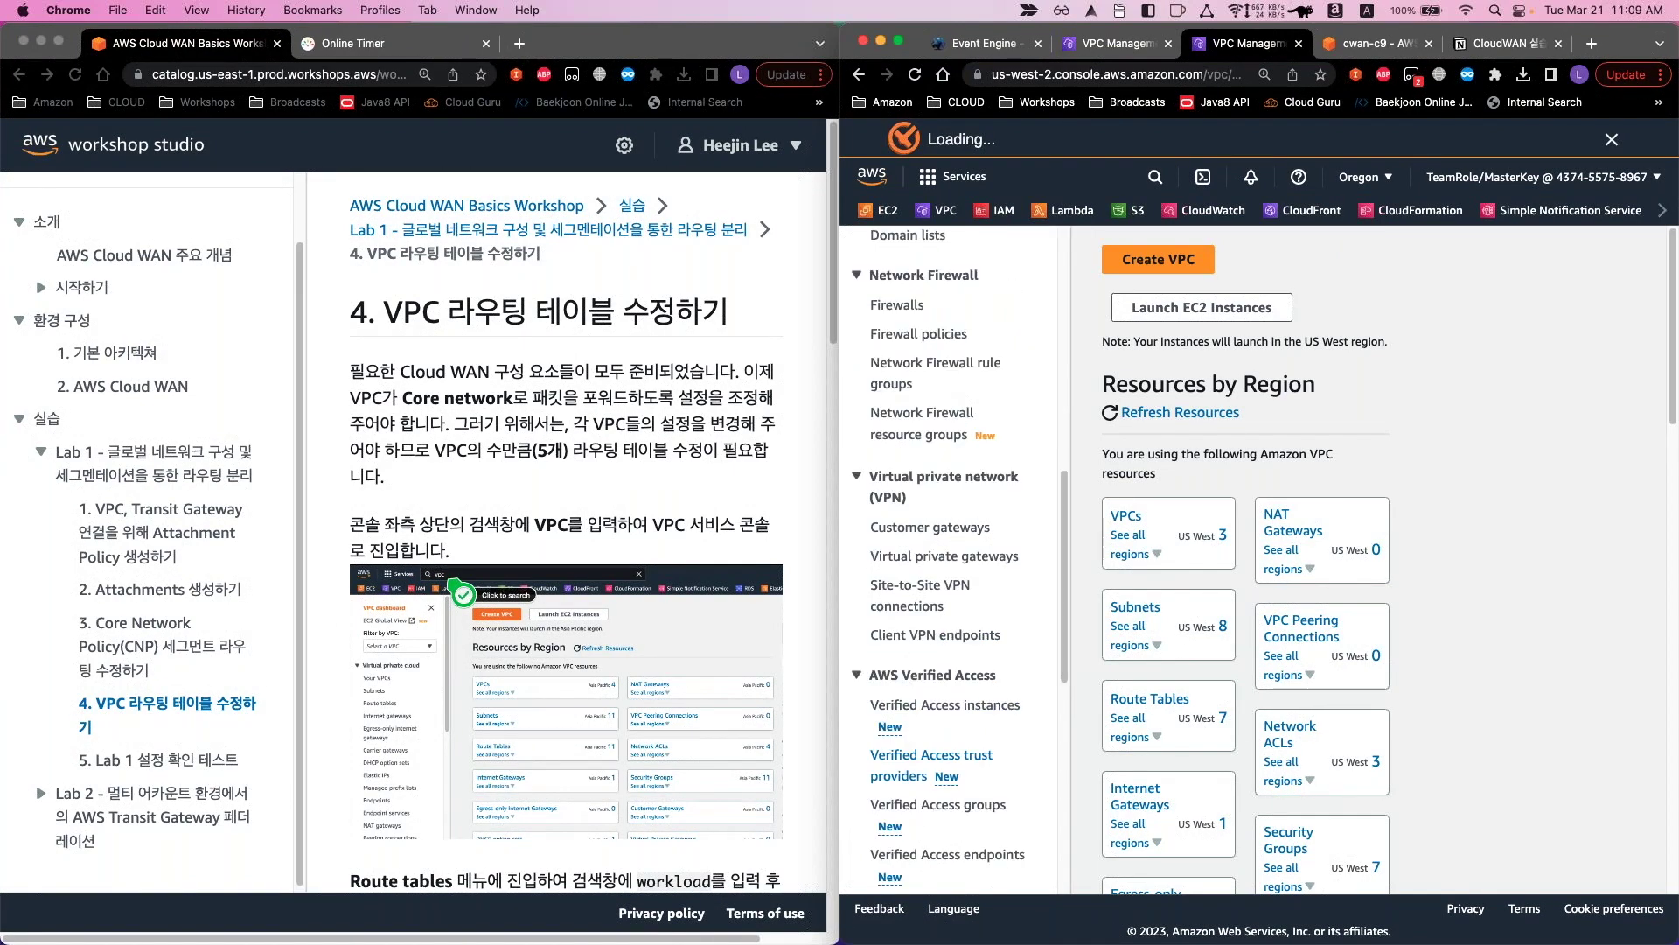
scroll(993, 717, up, 4)
scroll(993, 717, up, 6)
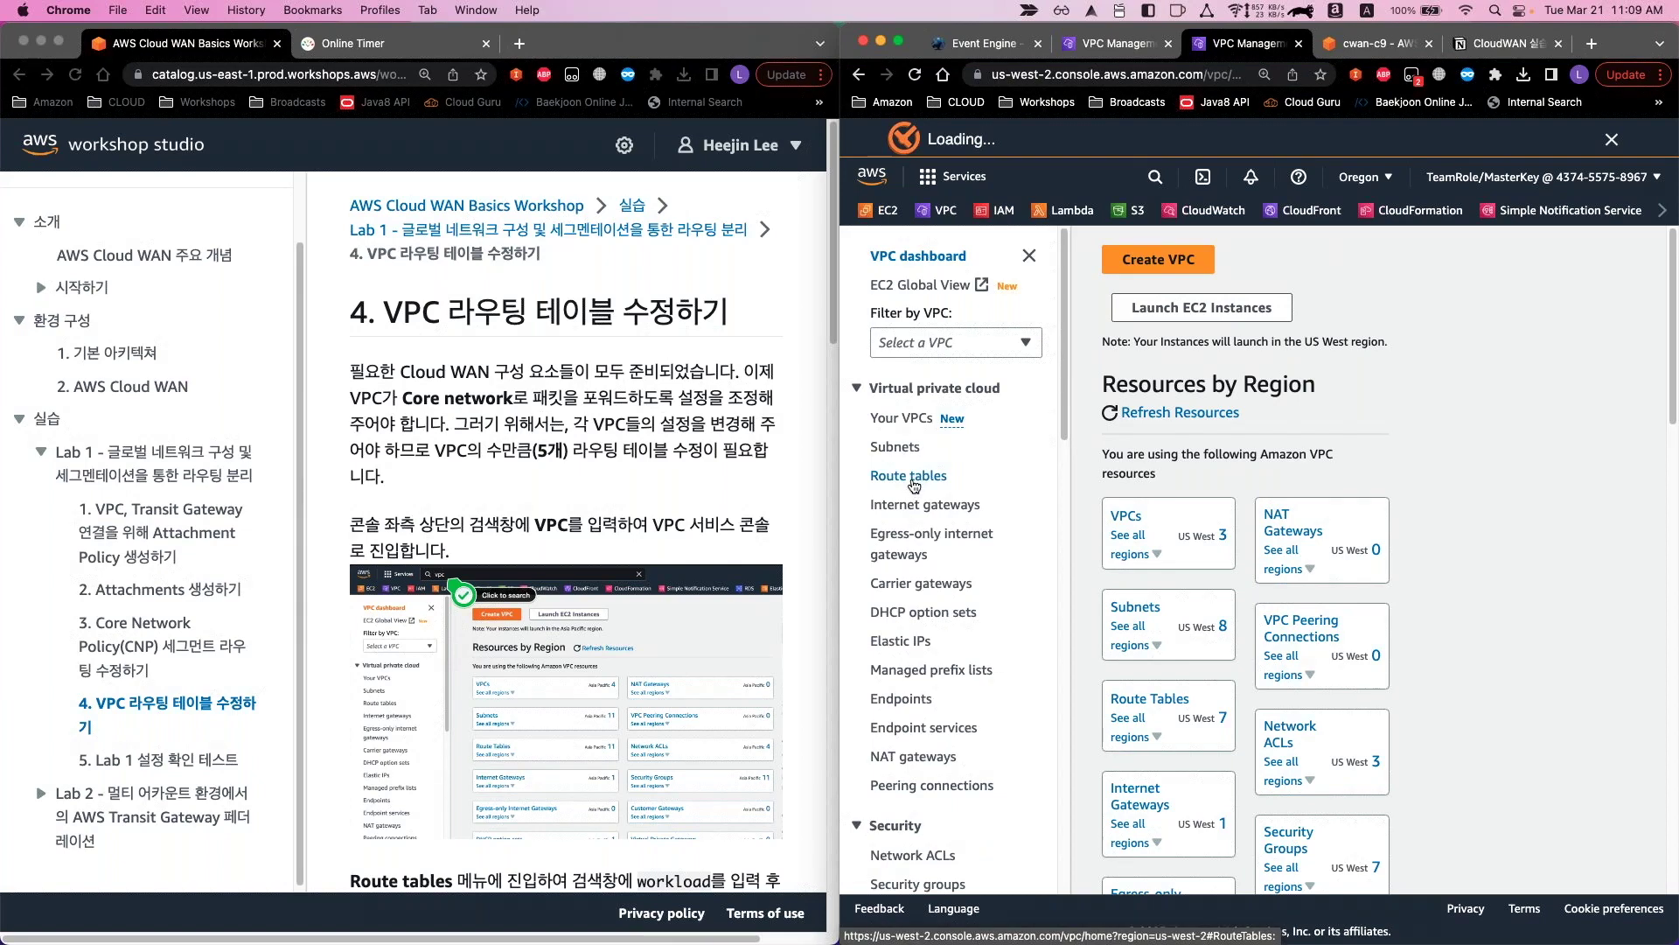
click(912, 480)
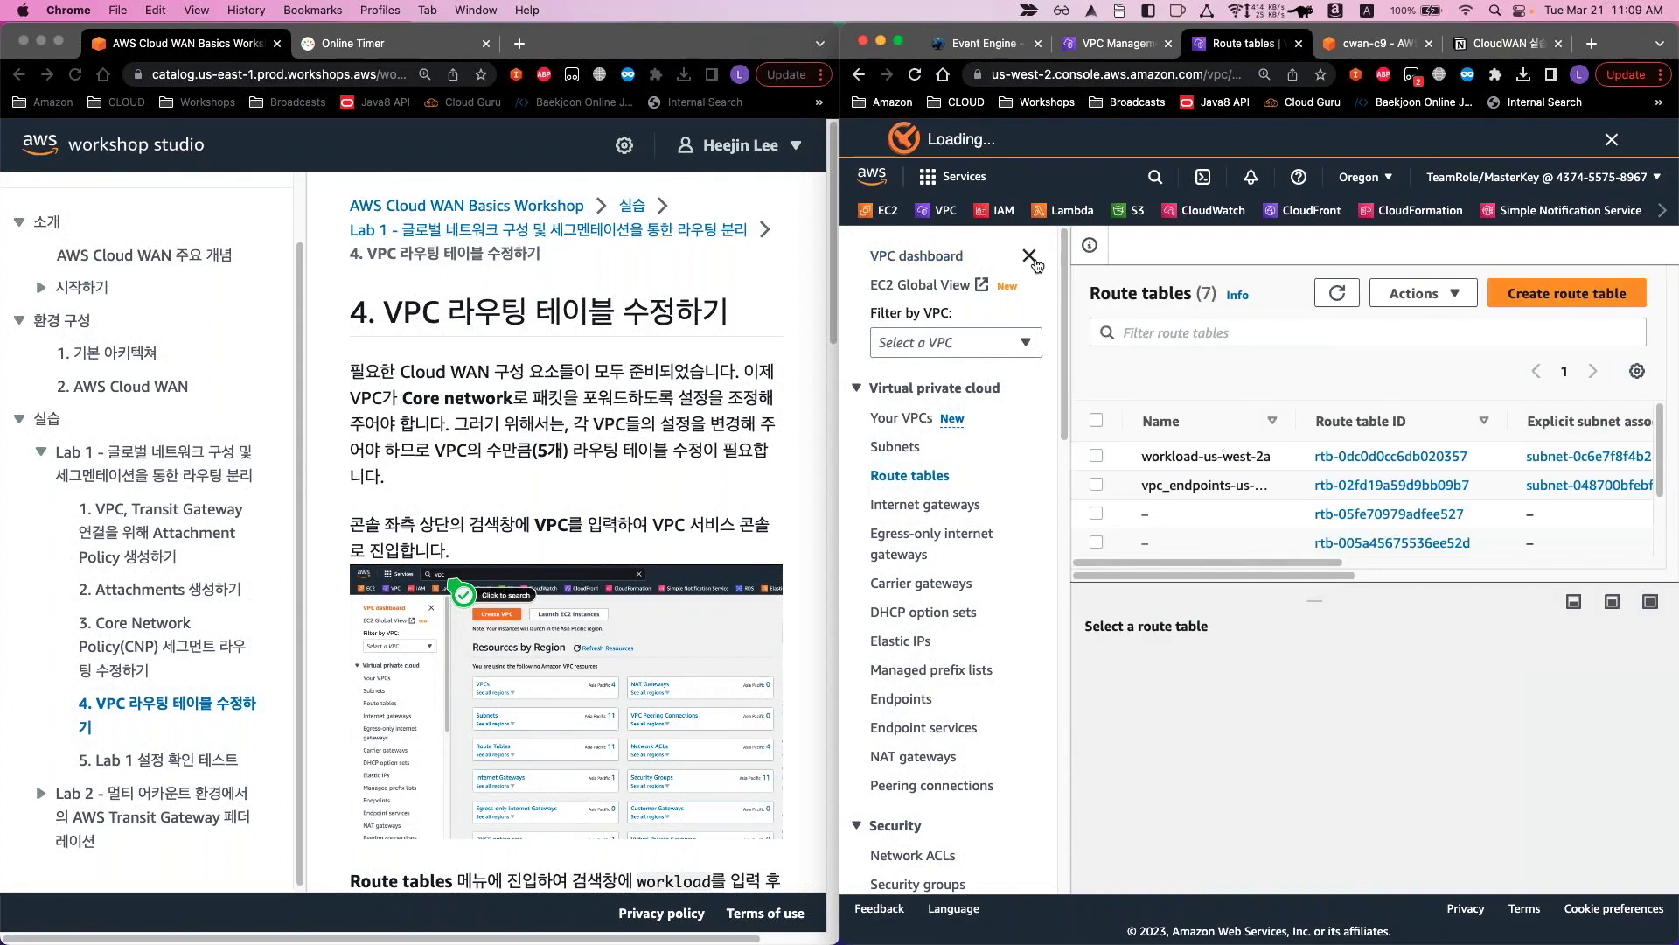
click(1029, 256)
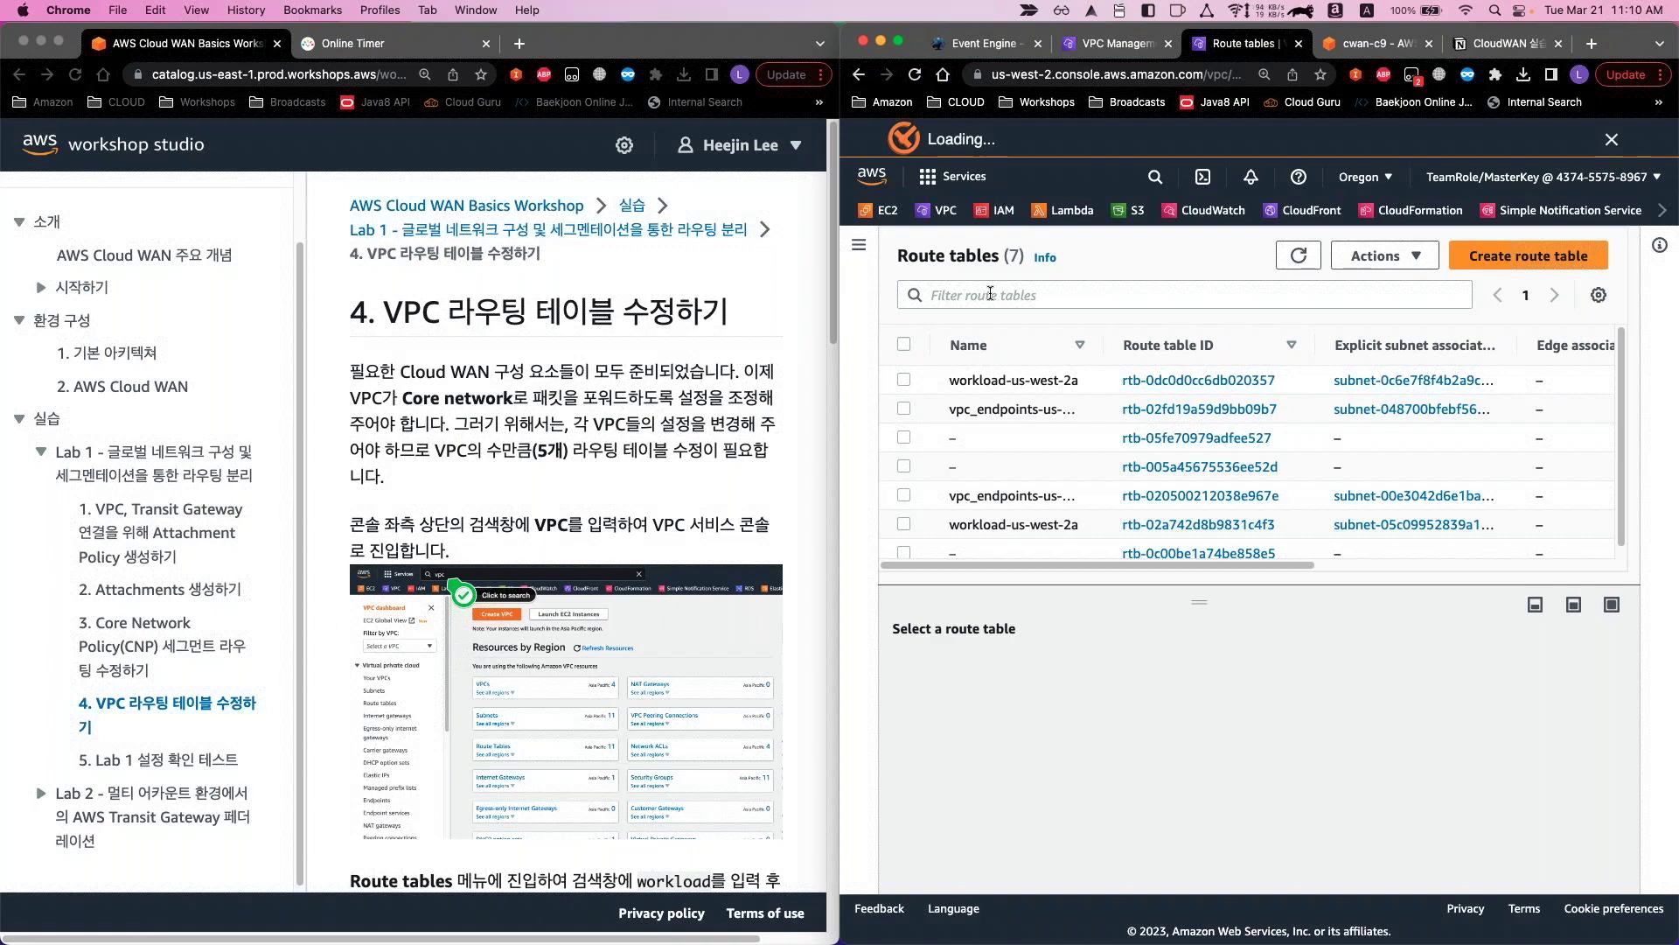
Filter the route tables by "workload" and open both workload-us-west-2a tables in separate browser tabs
click(990, 292)
text(workload)
key(Return)
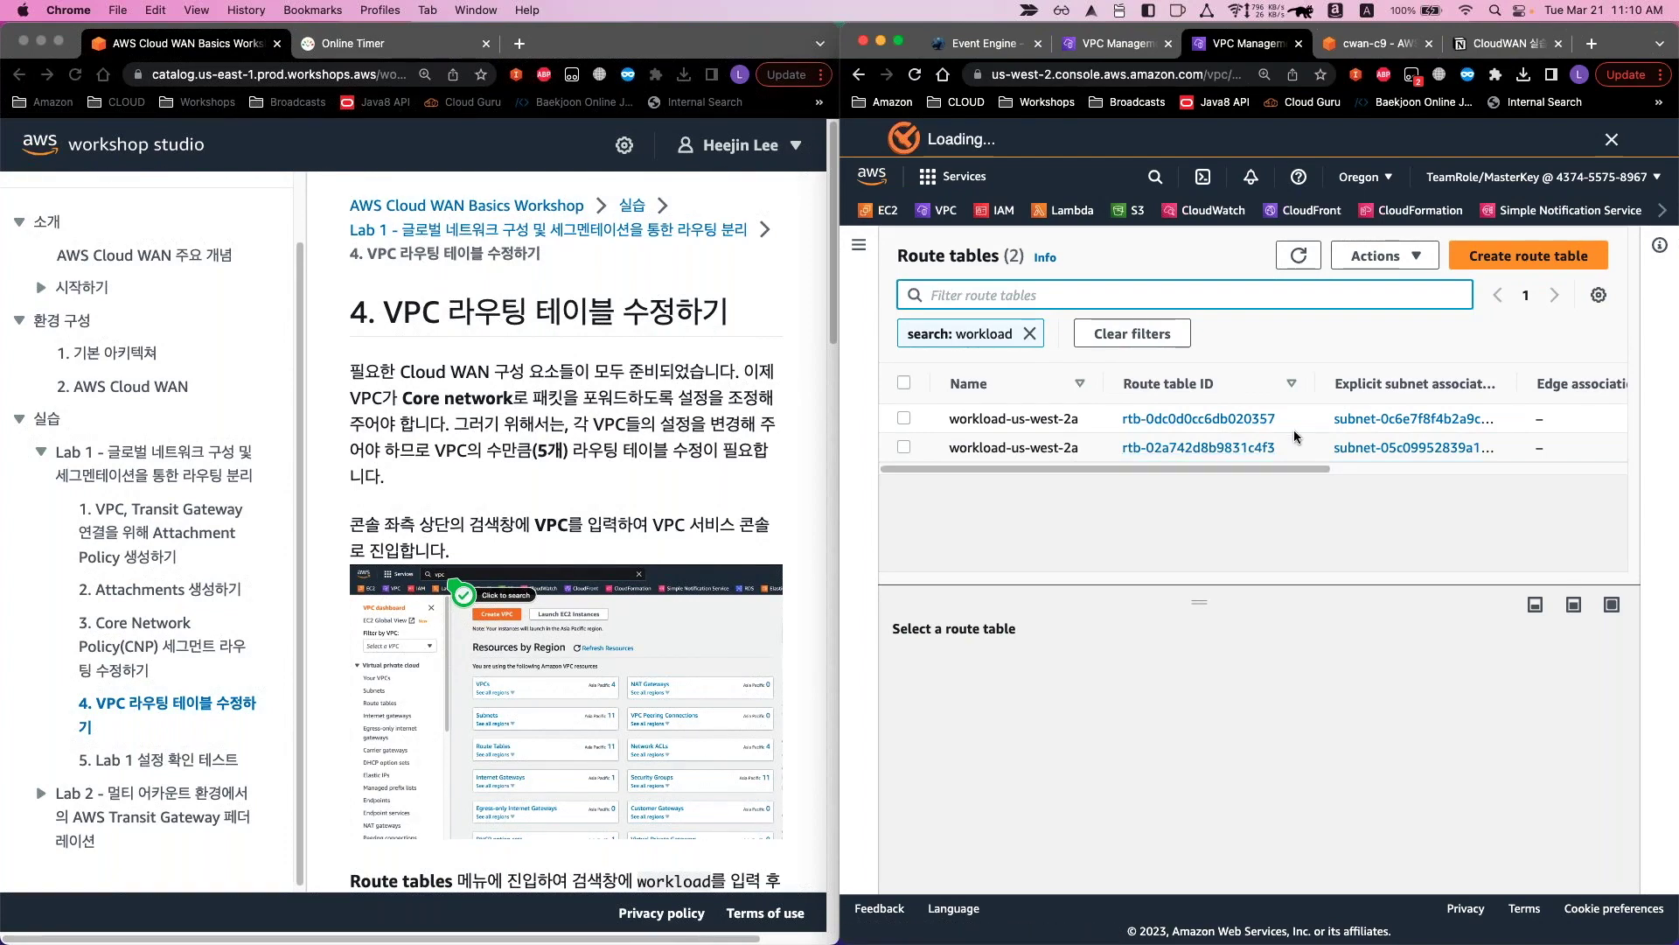
click(1237, 430)
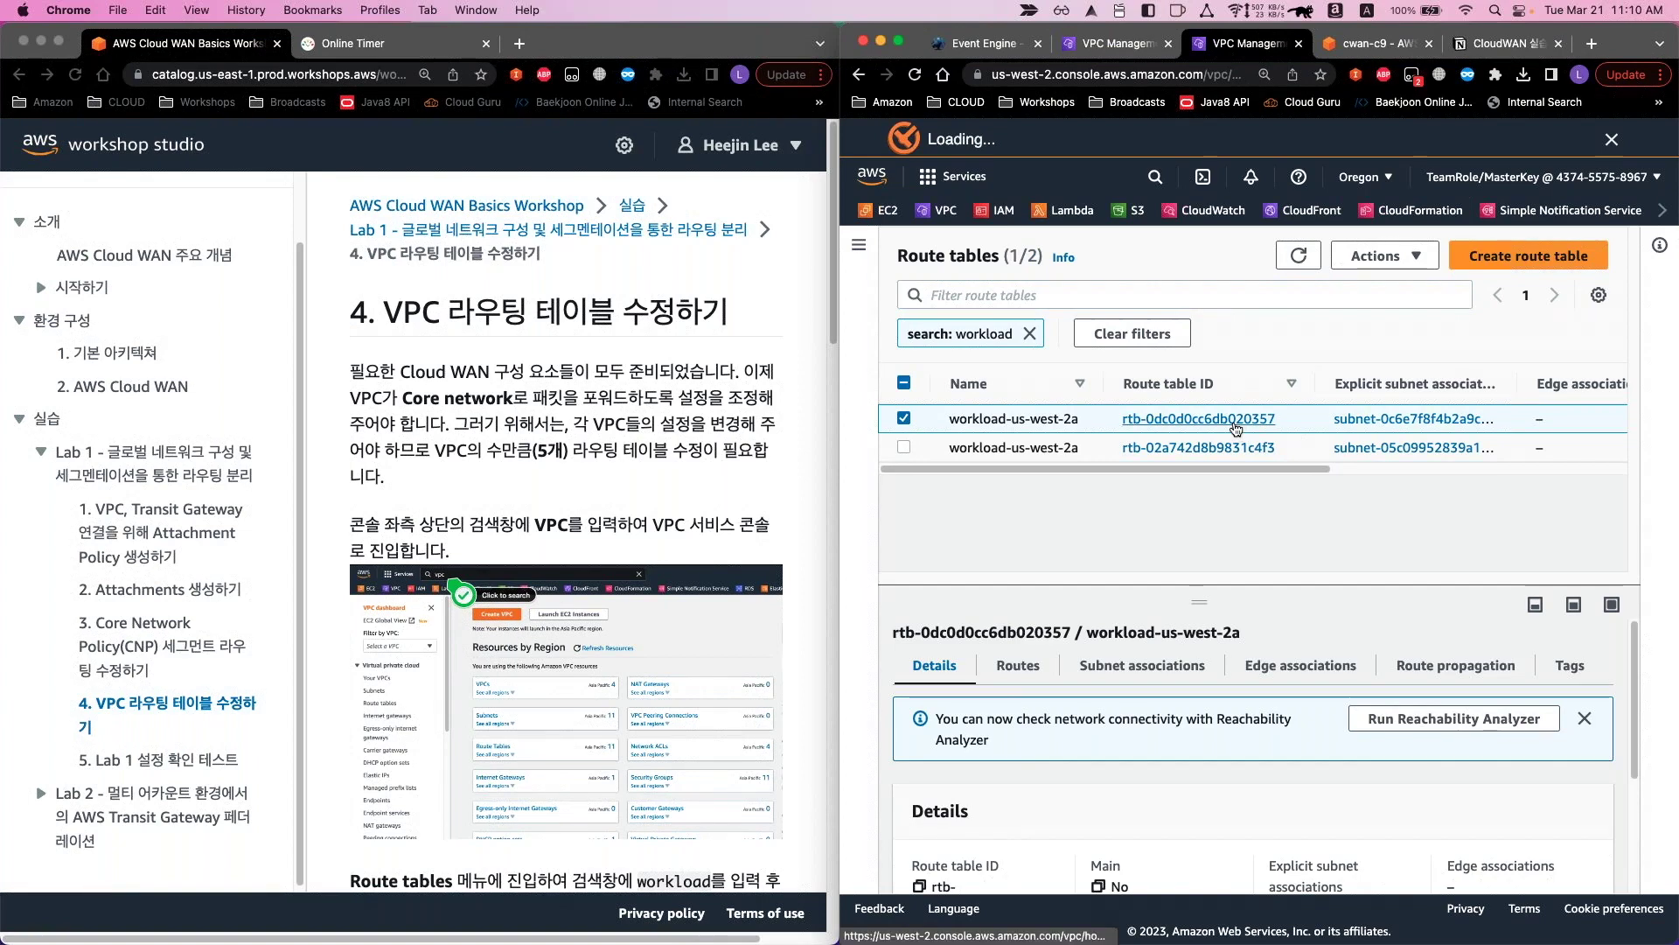
super+click(1236, 429)
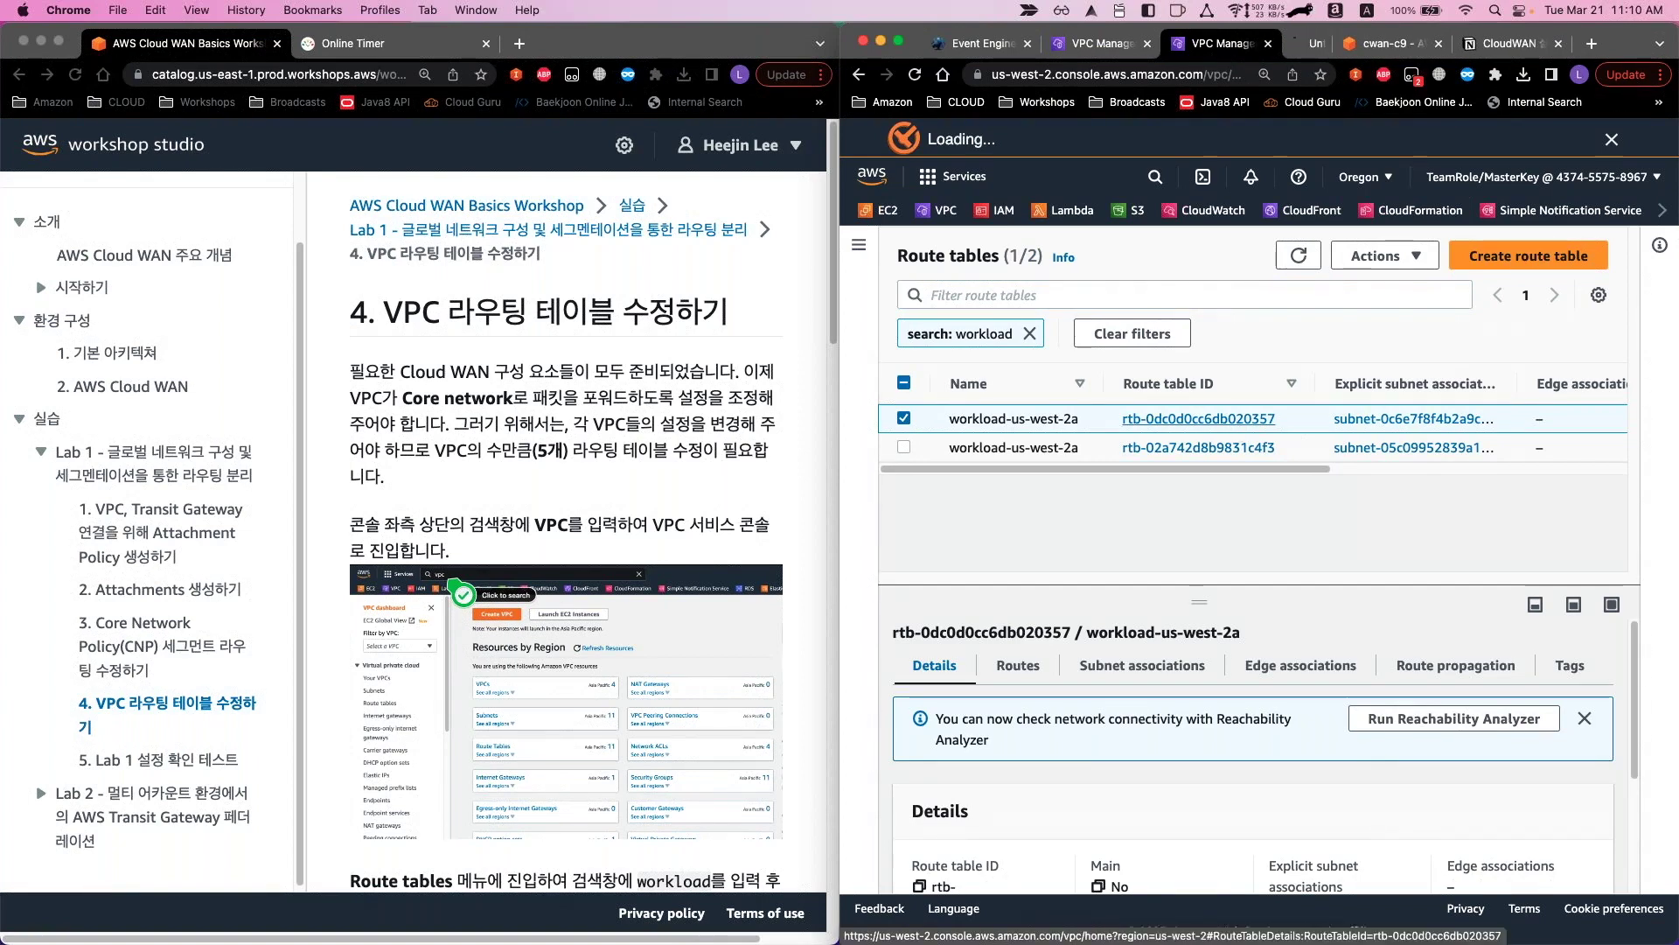
super+click(1198, 447)
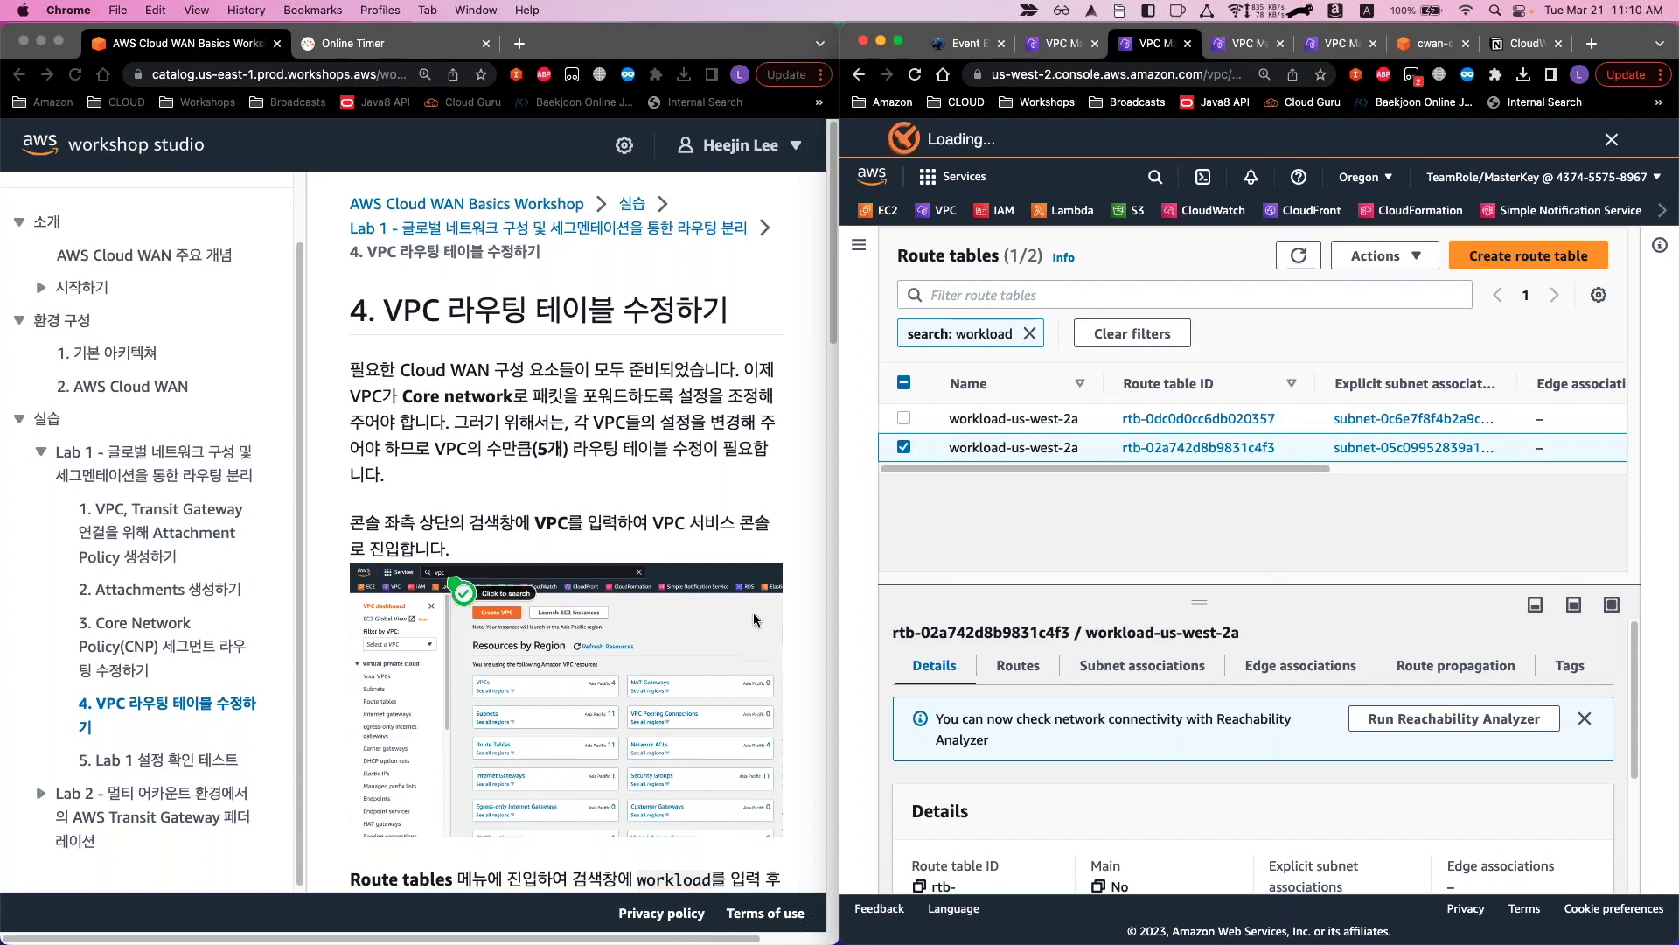
Read the workshop's table of routes required per VPC and region, and collapse the workshop's table of contents
scroll(754, 619, down, 3)
scroll(750, 624, down, 10)
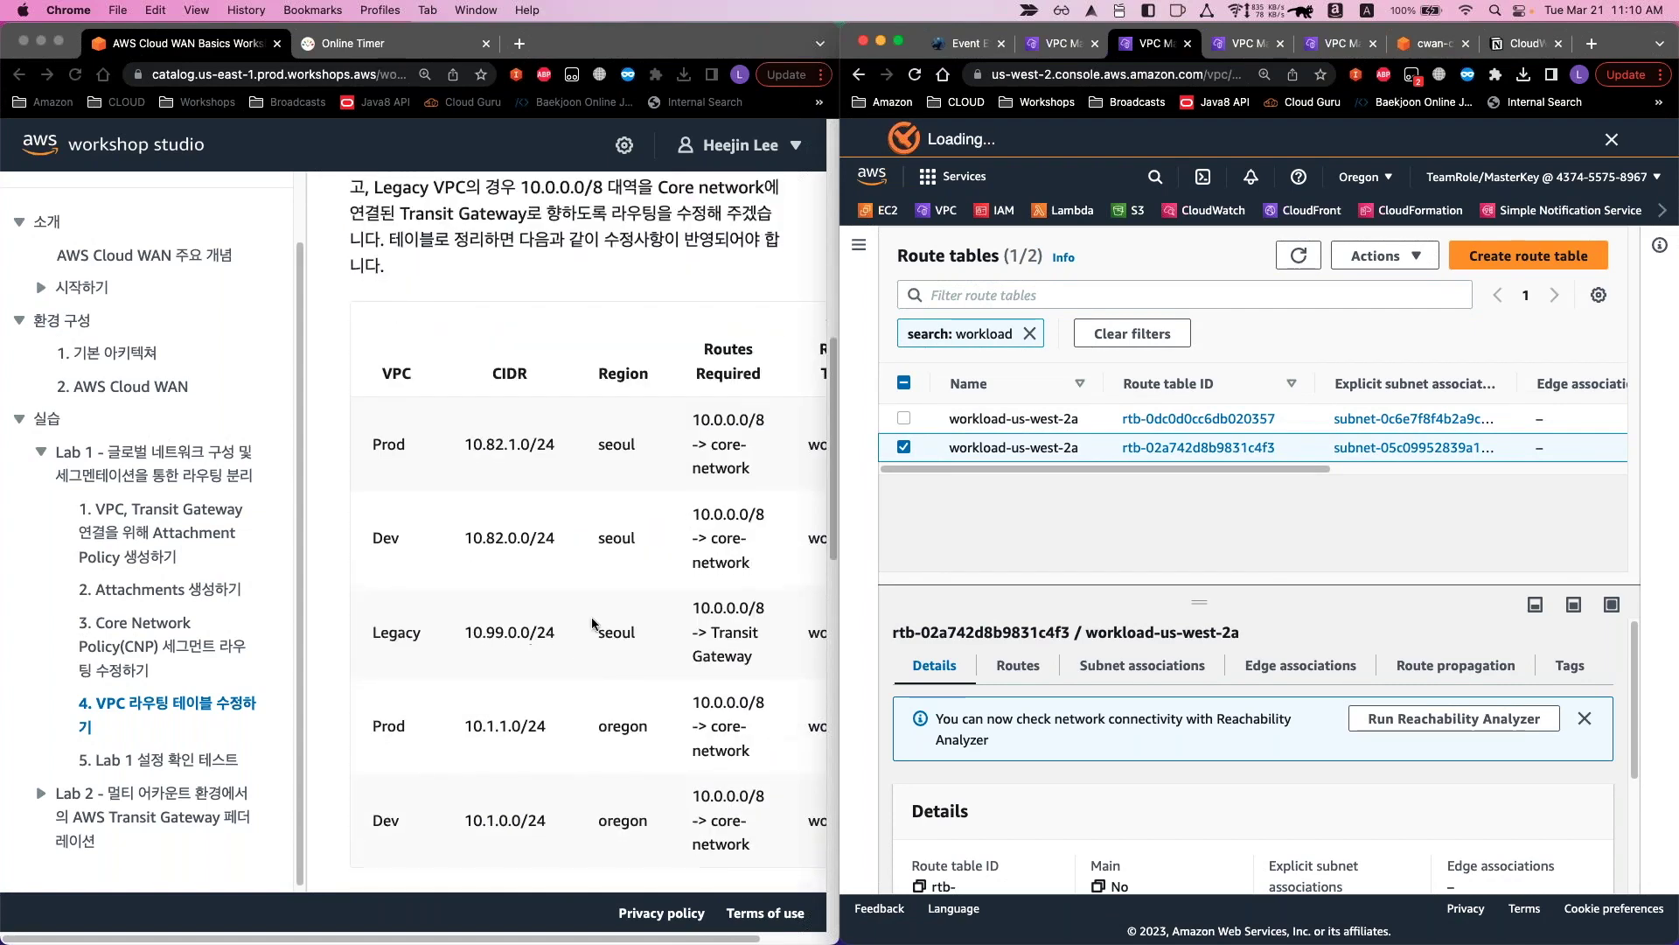
scroll(593, 623, down, 1)
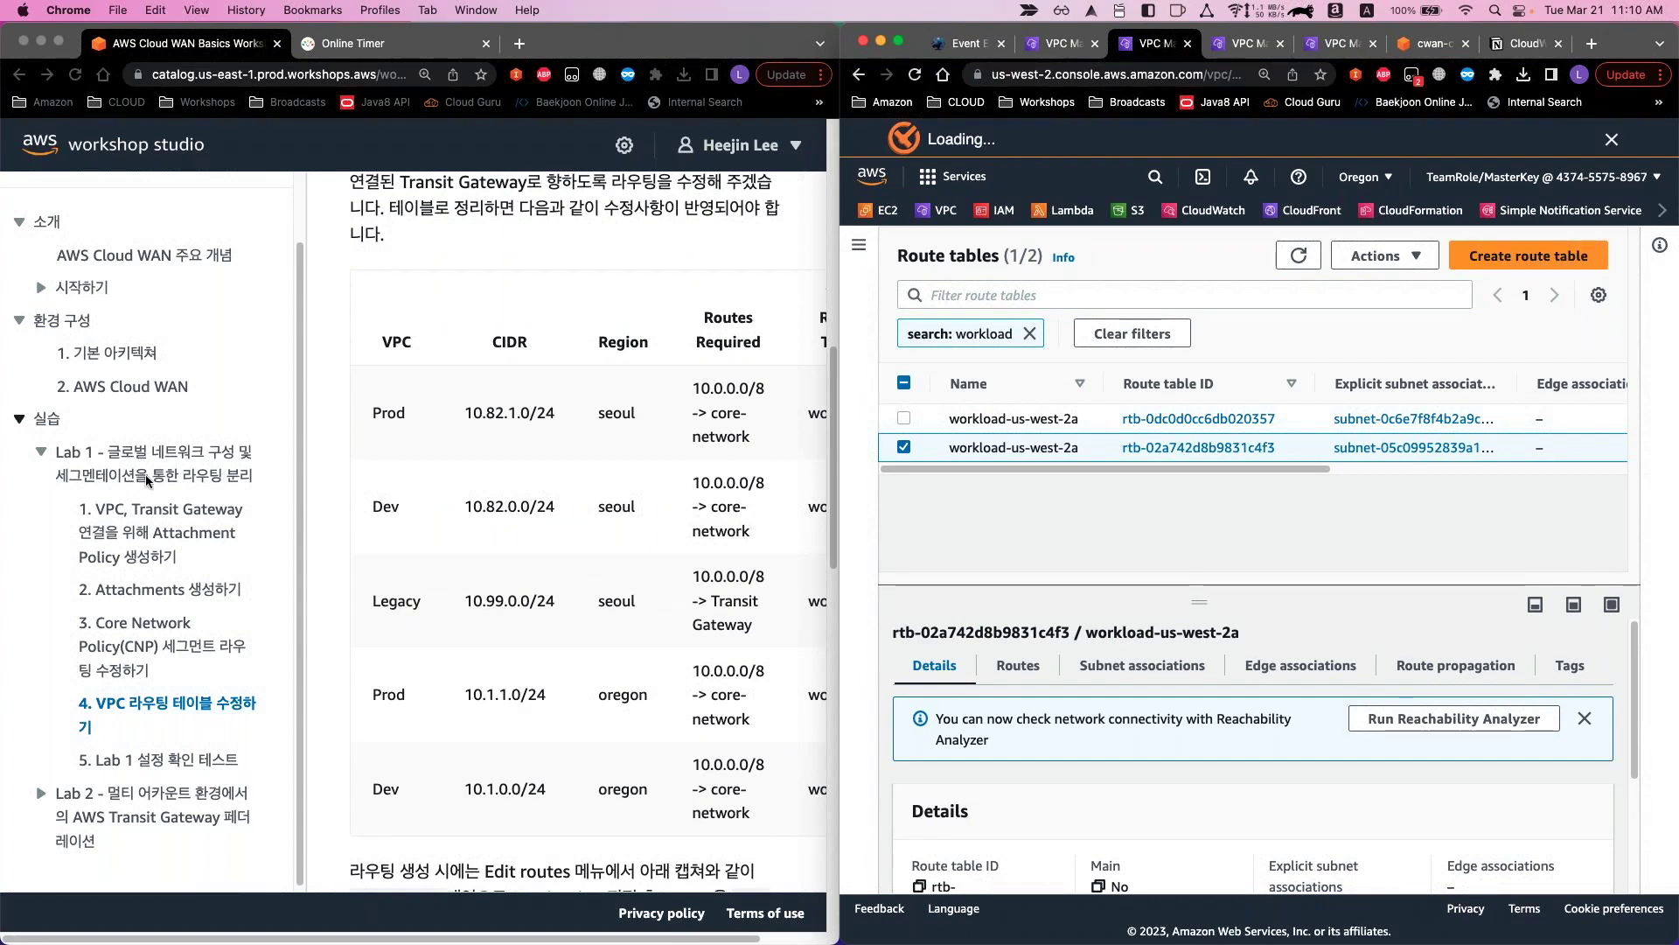
click(638, 814)
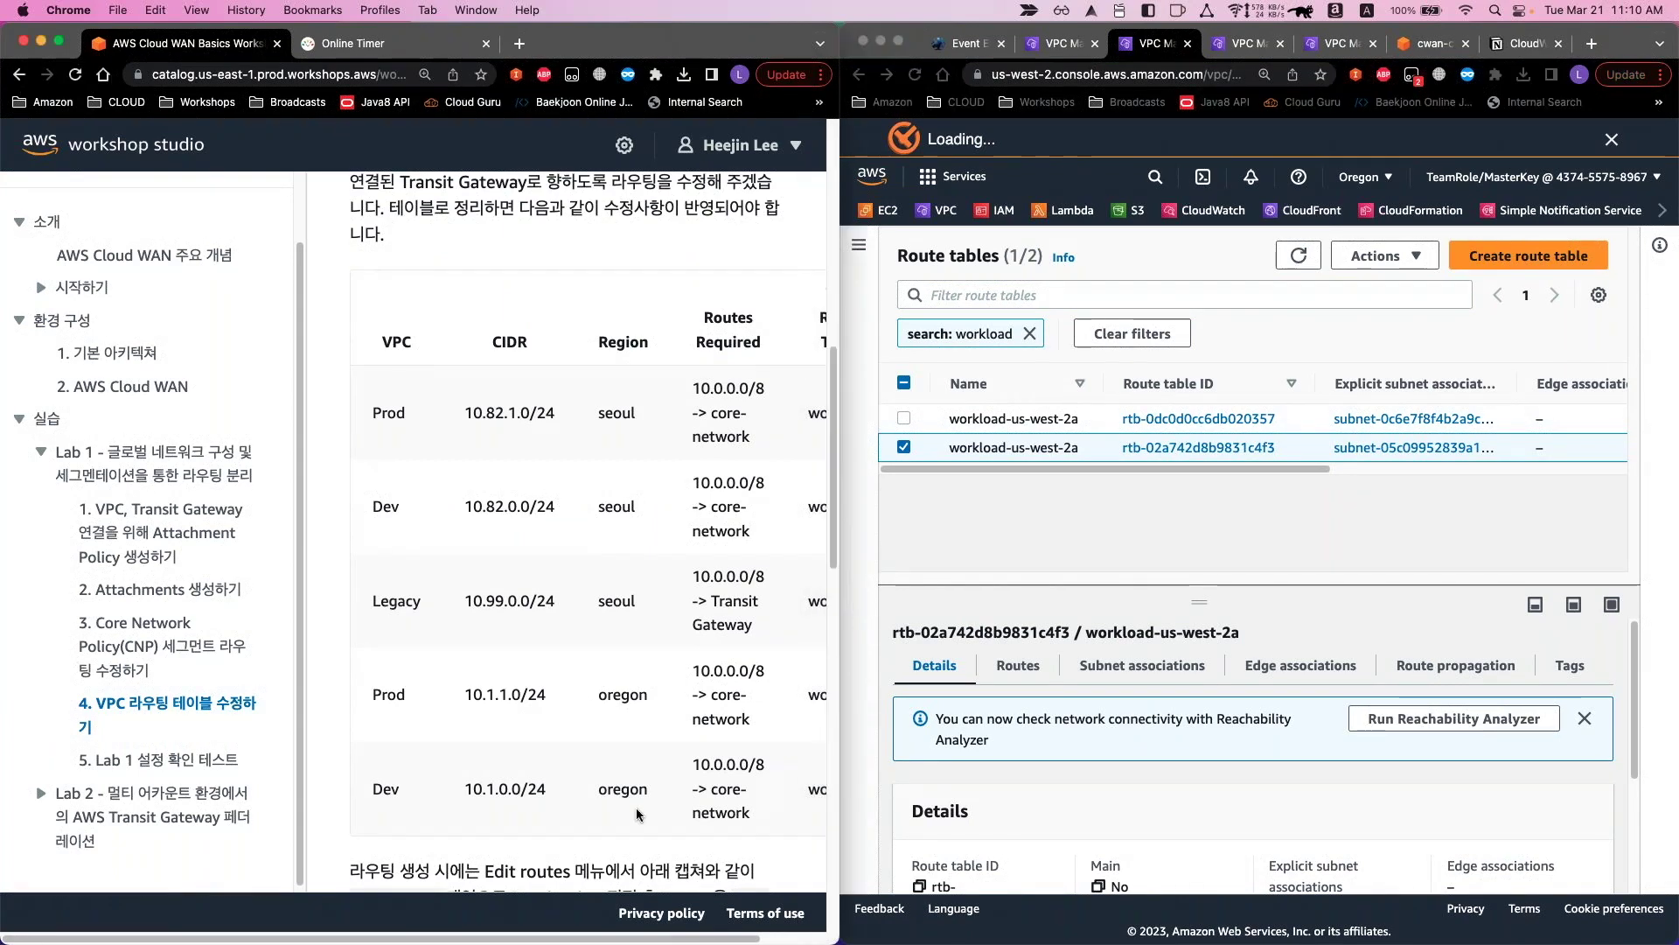
drag(350, 871, 620, 871)
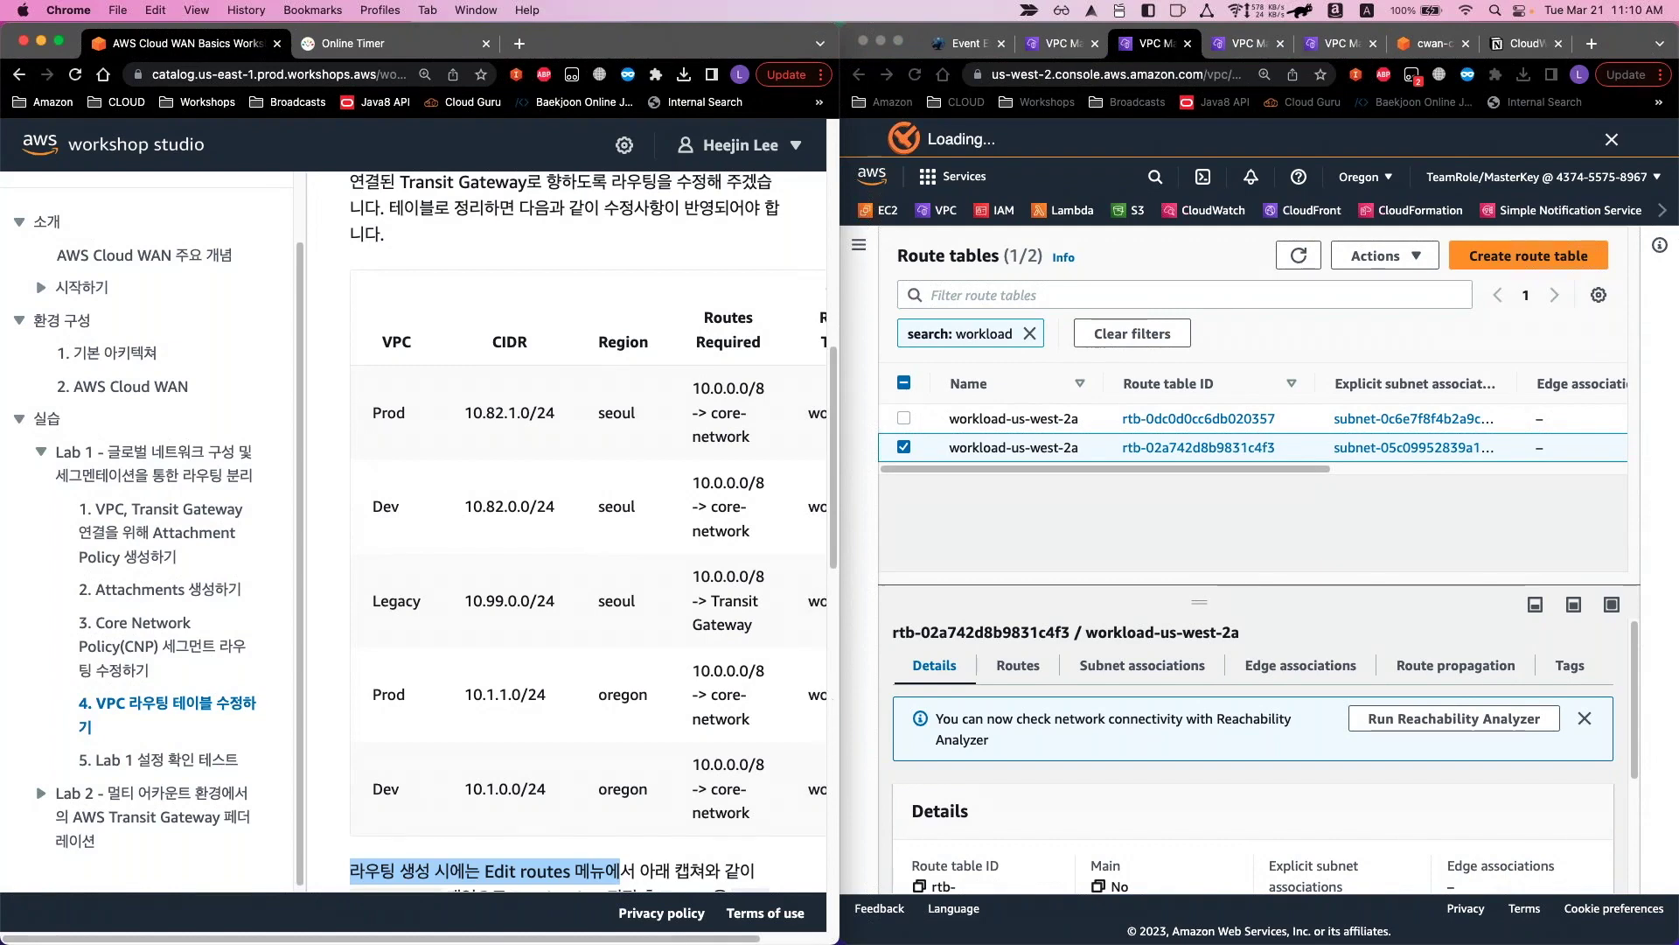
click(596, 665)
scroll(596, 666, down, 1)
scroll(605, 611, up, 1)
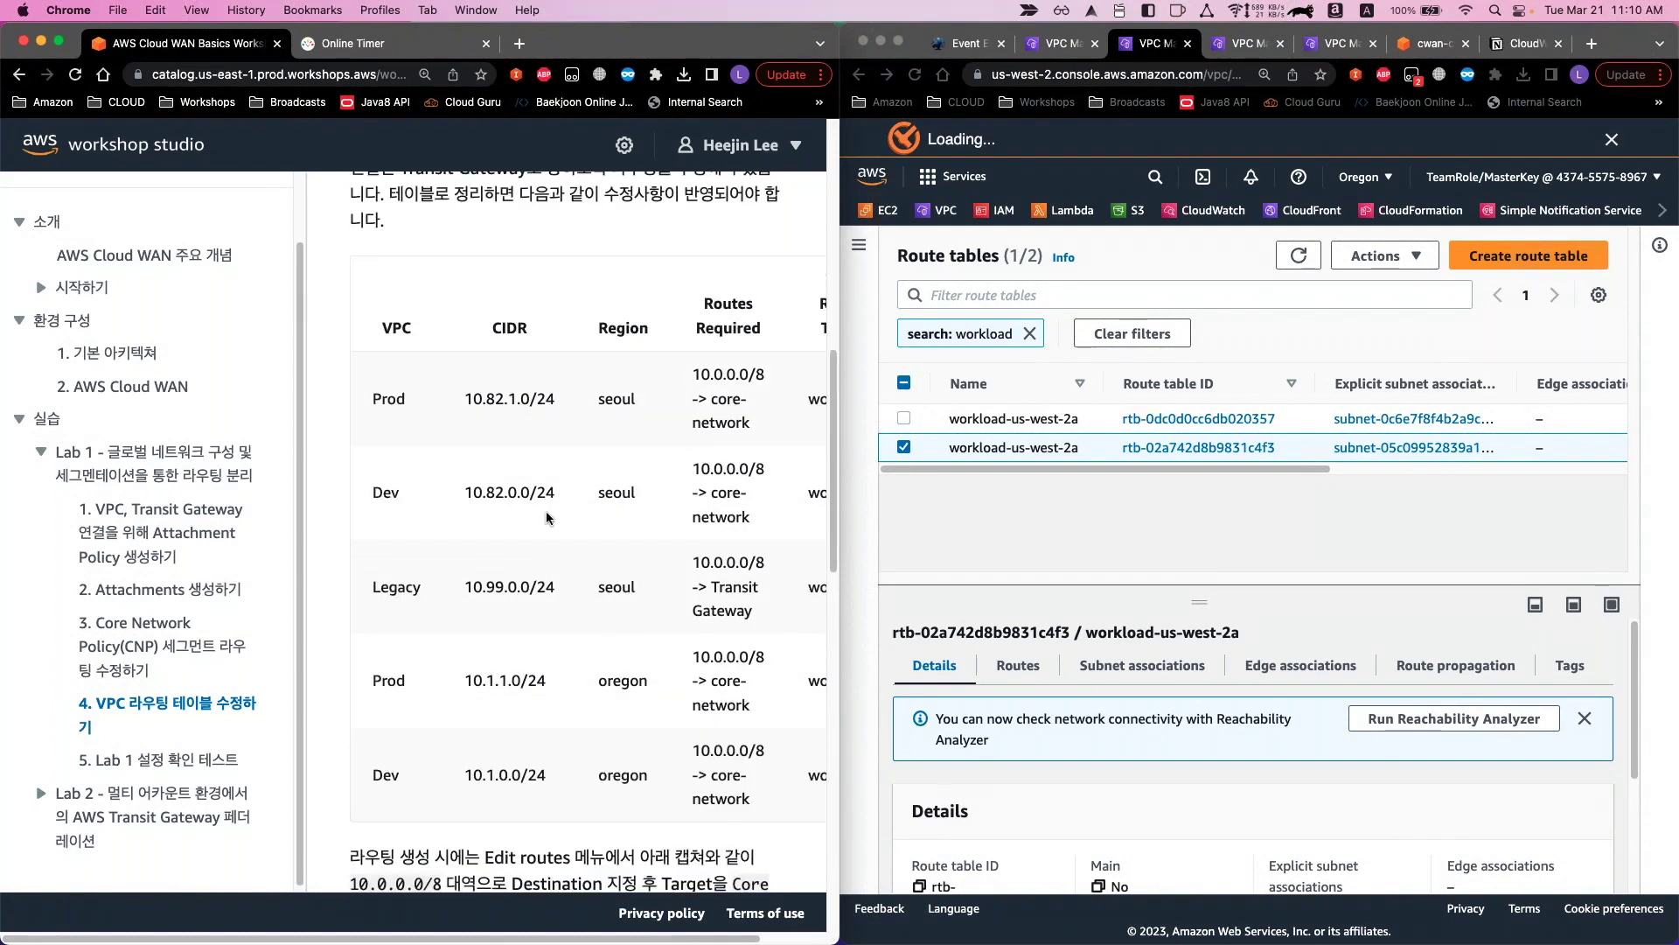
scroll(548, 517, up, 7)
scroll(338, 349, up, 3)
click(264, 220)
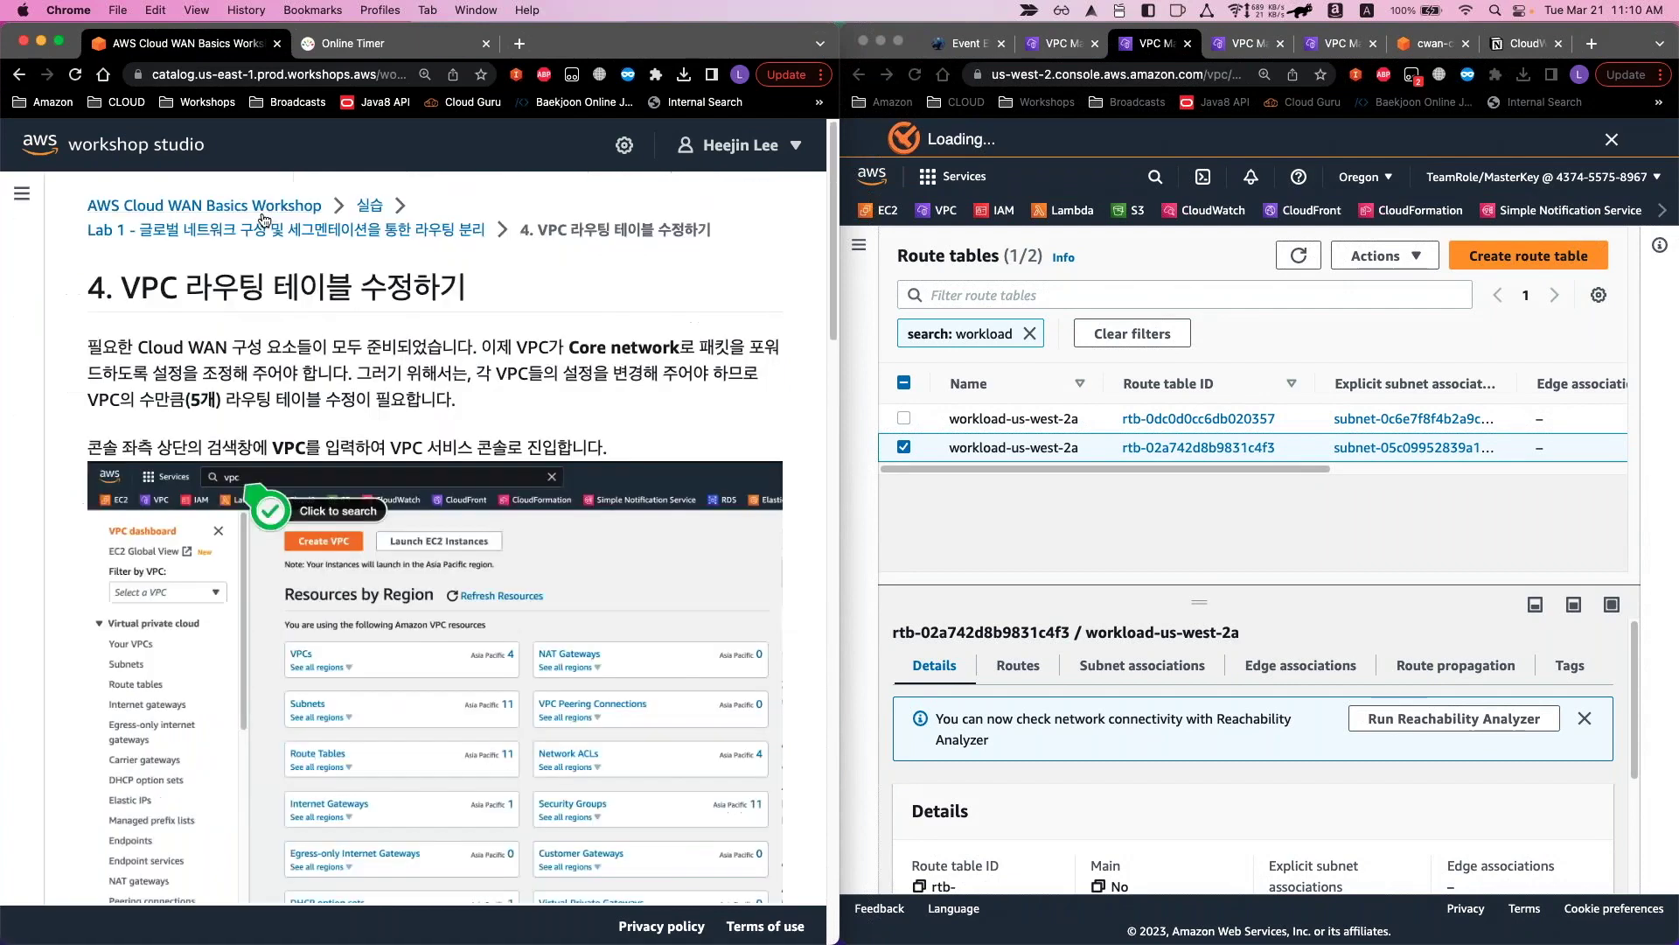
Review the Prod, Dev and Legacy rows of the workshop's required routes table
scroll(264, 220, down, 8)
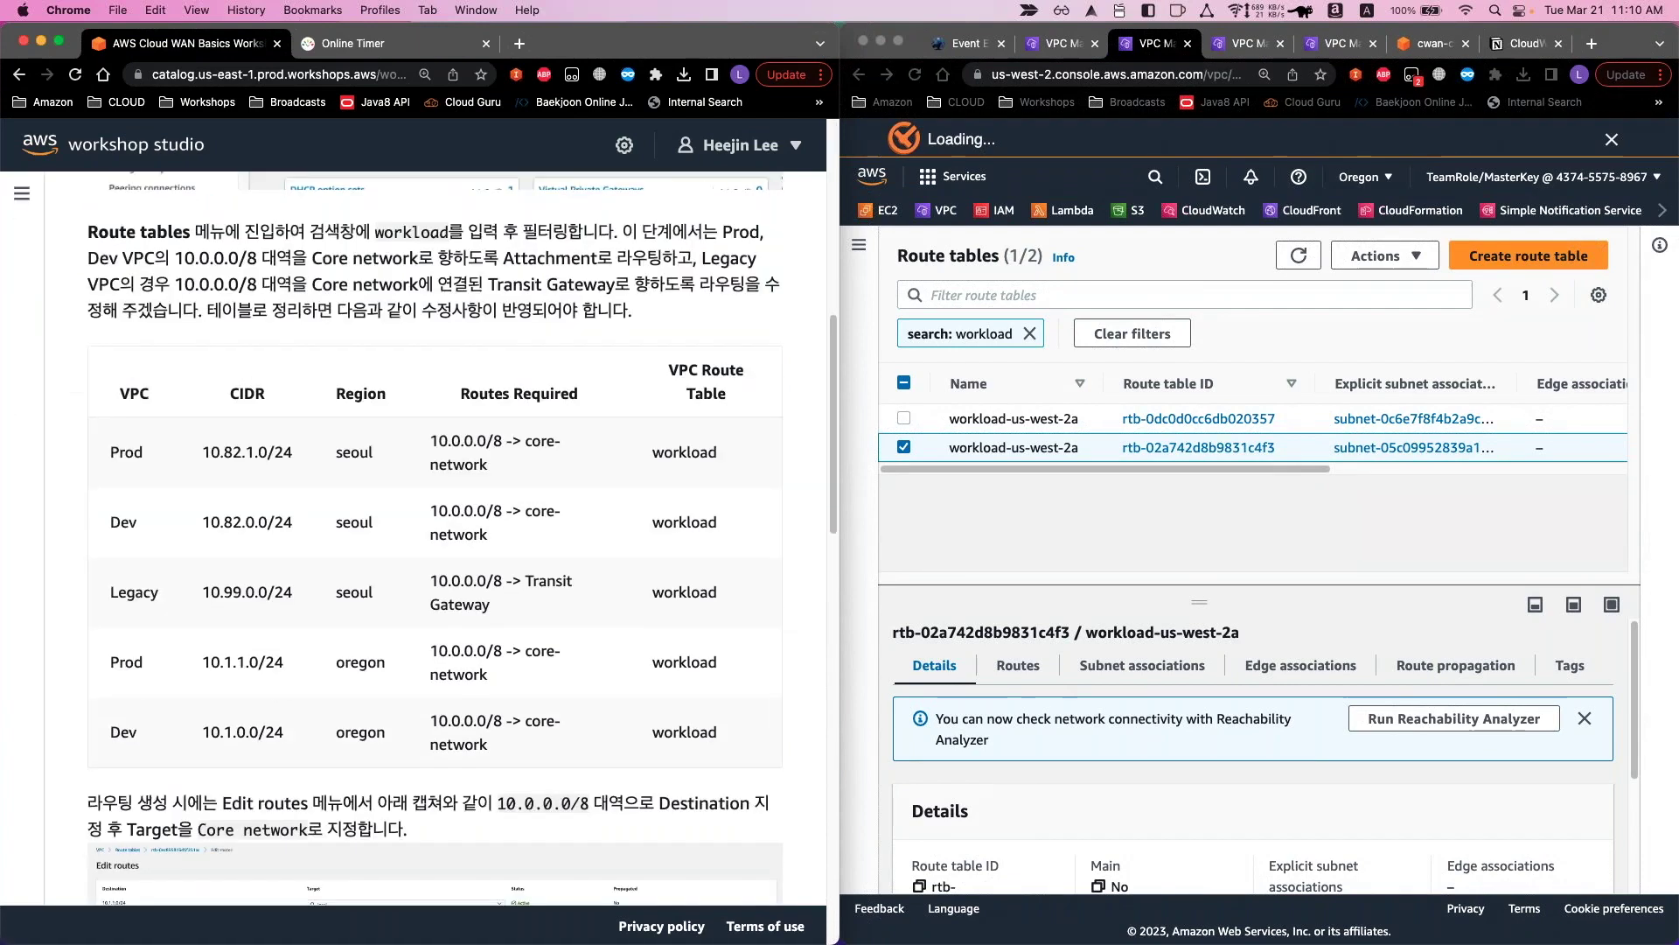
drag(114, 385, 570, 645)
click(570, 645)
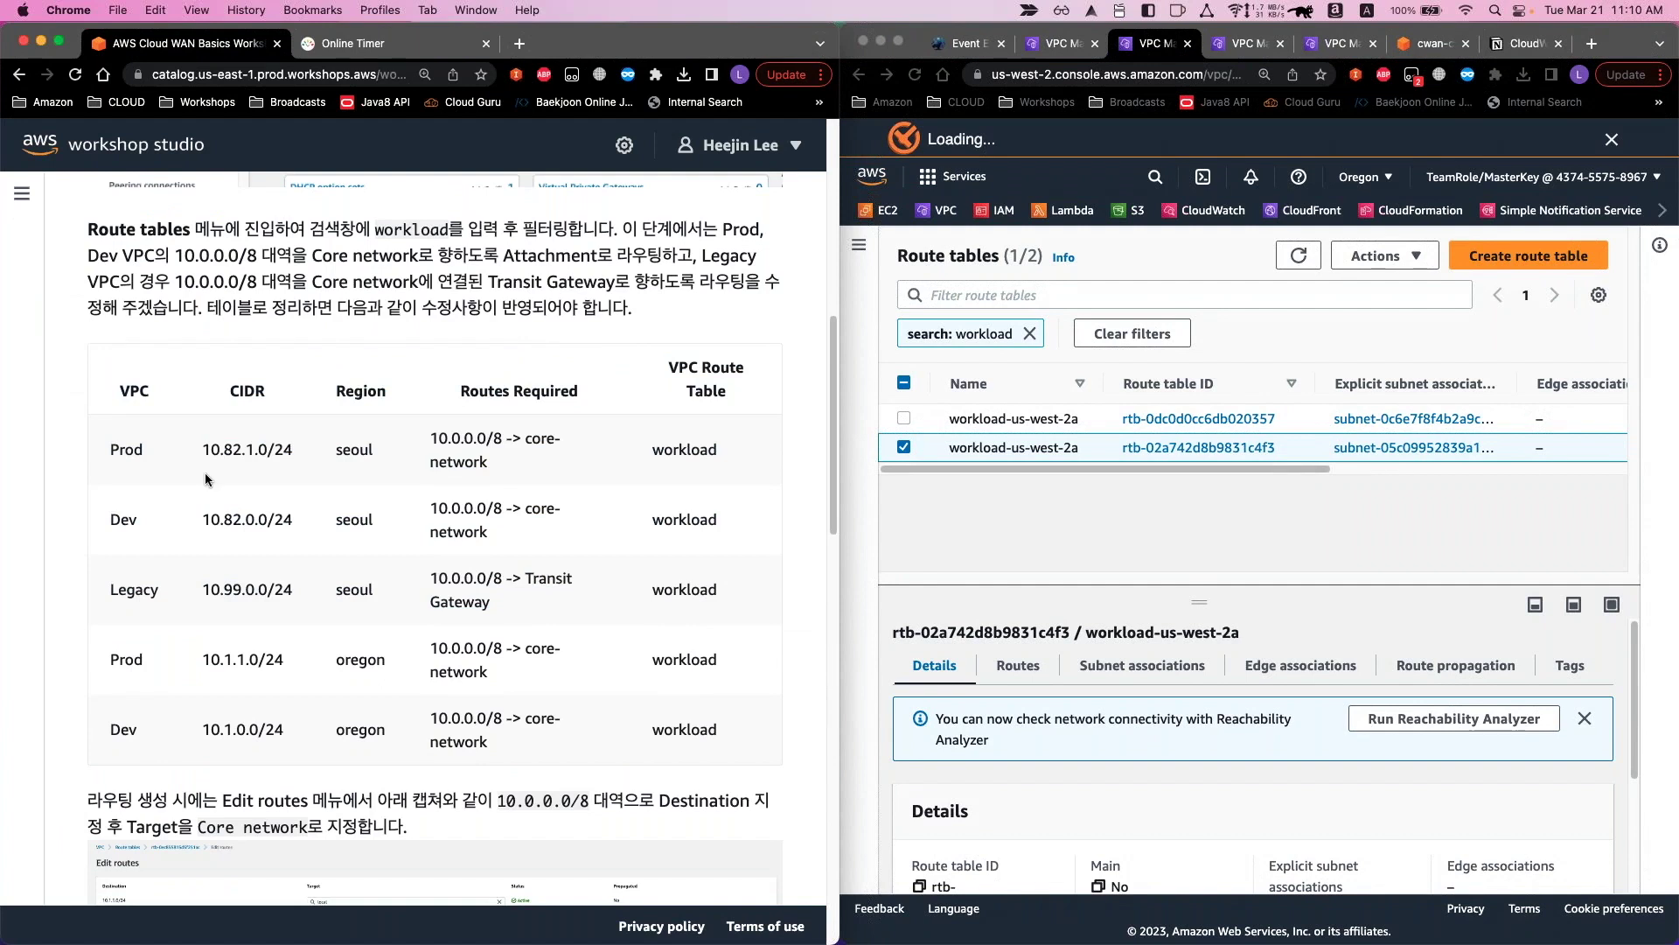
double_click(115, 455)
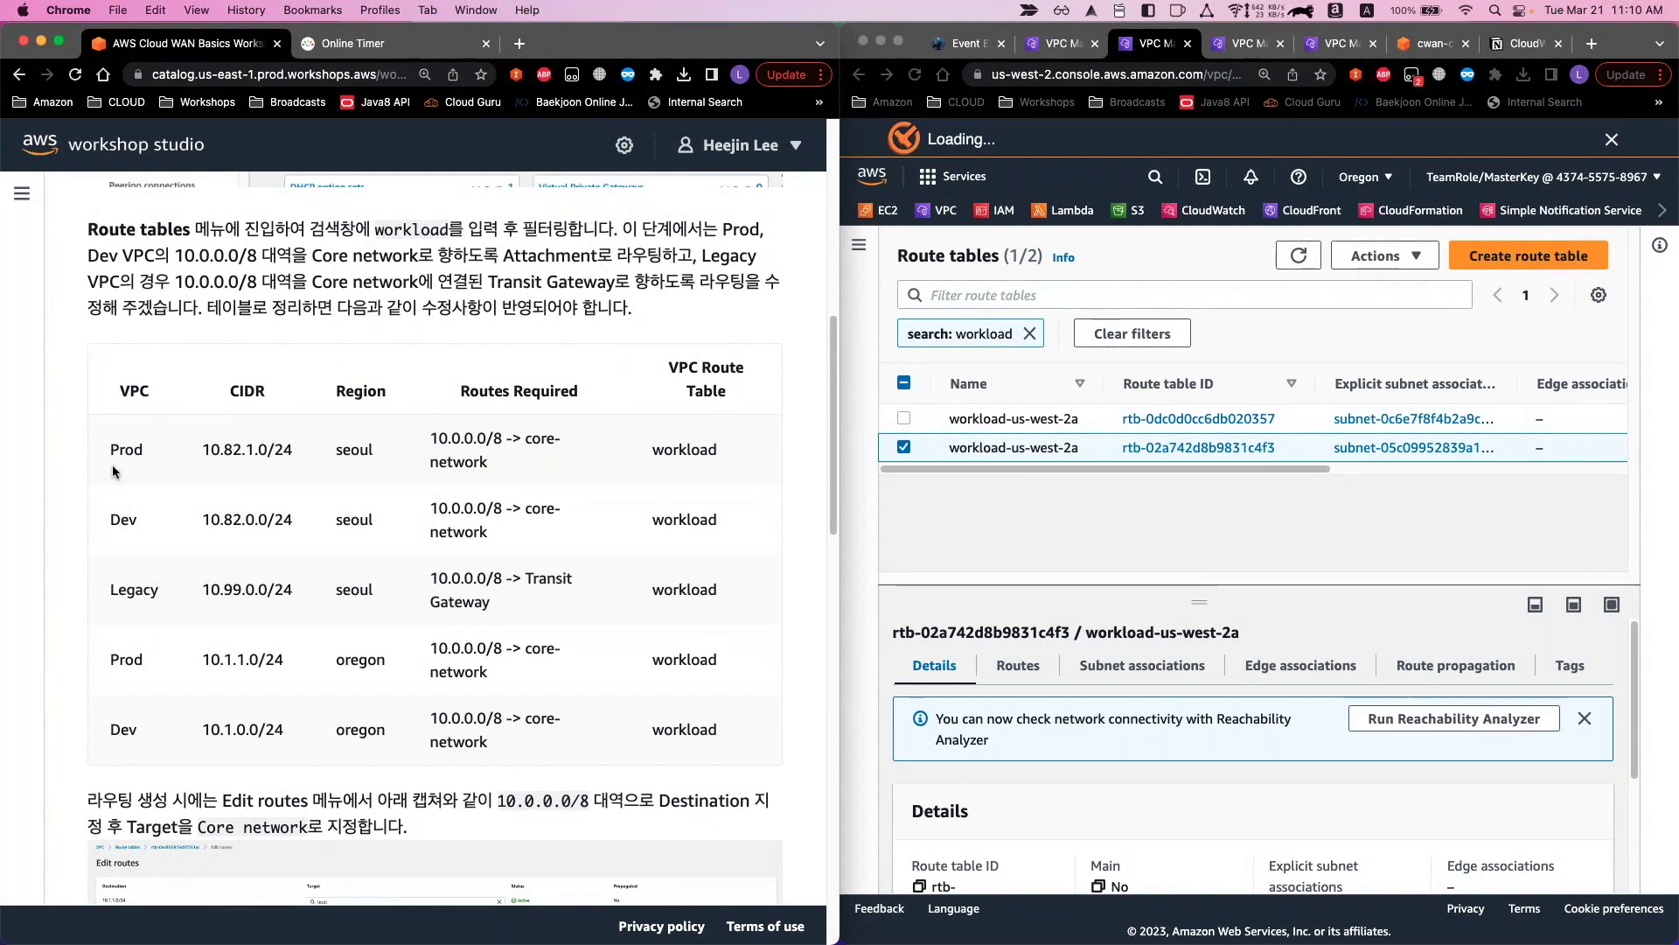
double_click(123, 519)
double_click(134, 590)
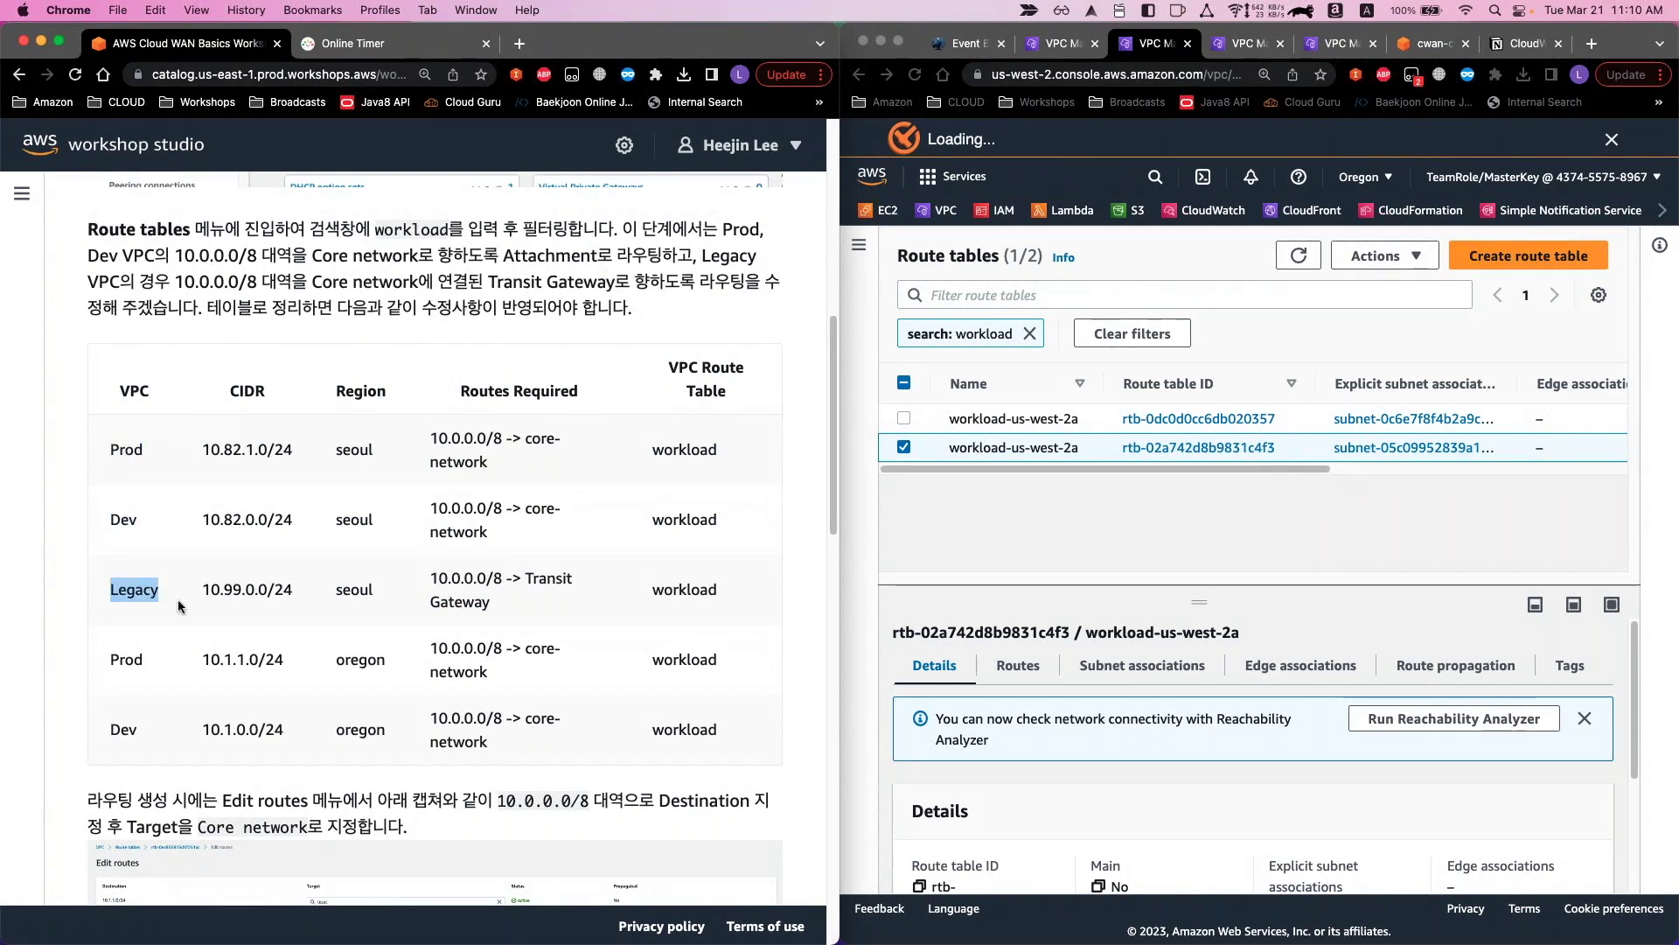
click(176, 600)
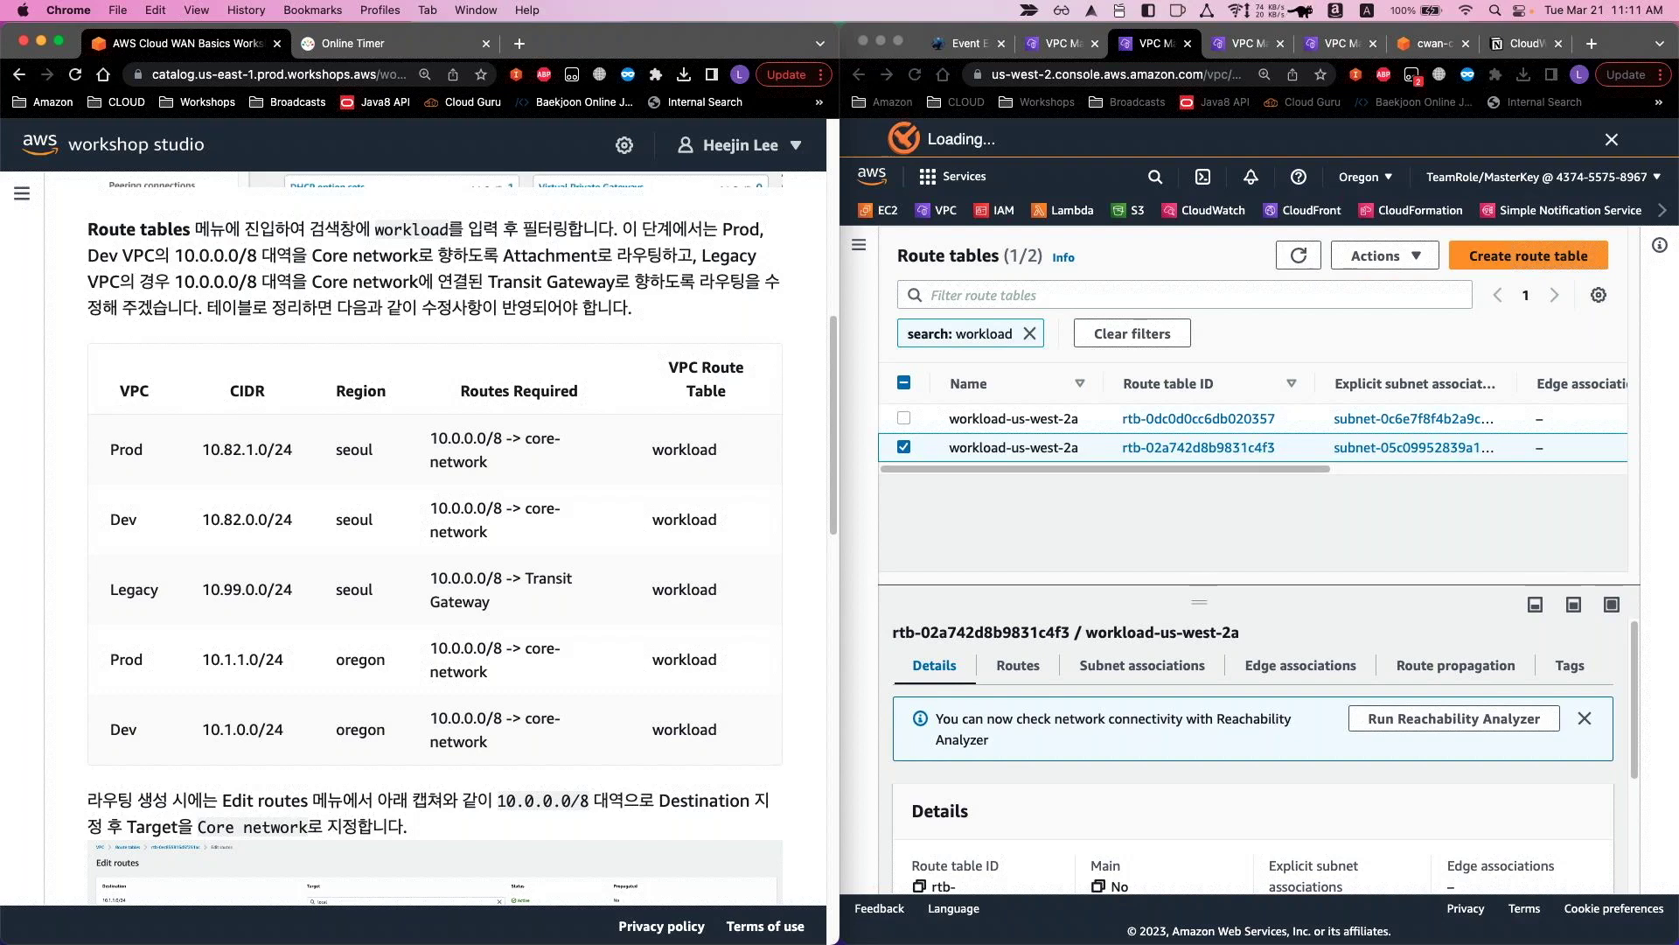
click(1093, 537)
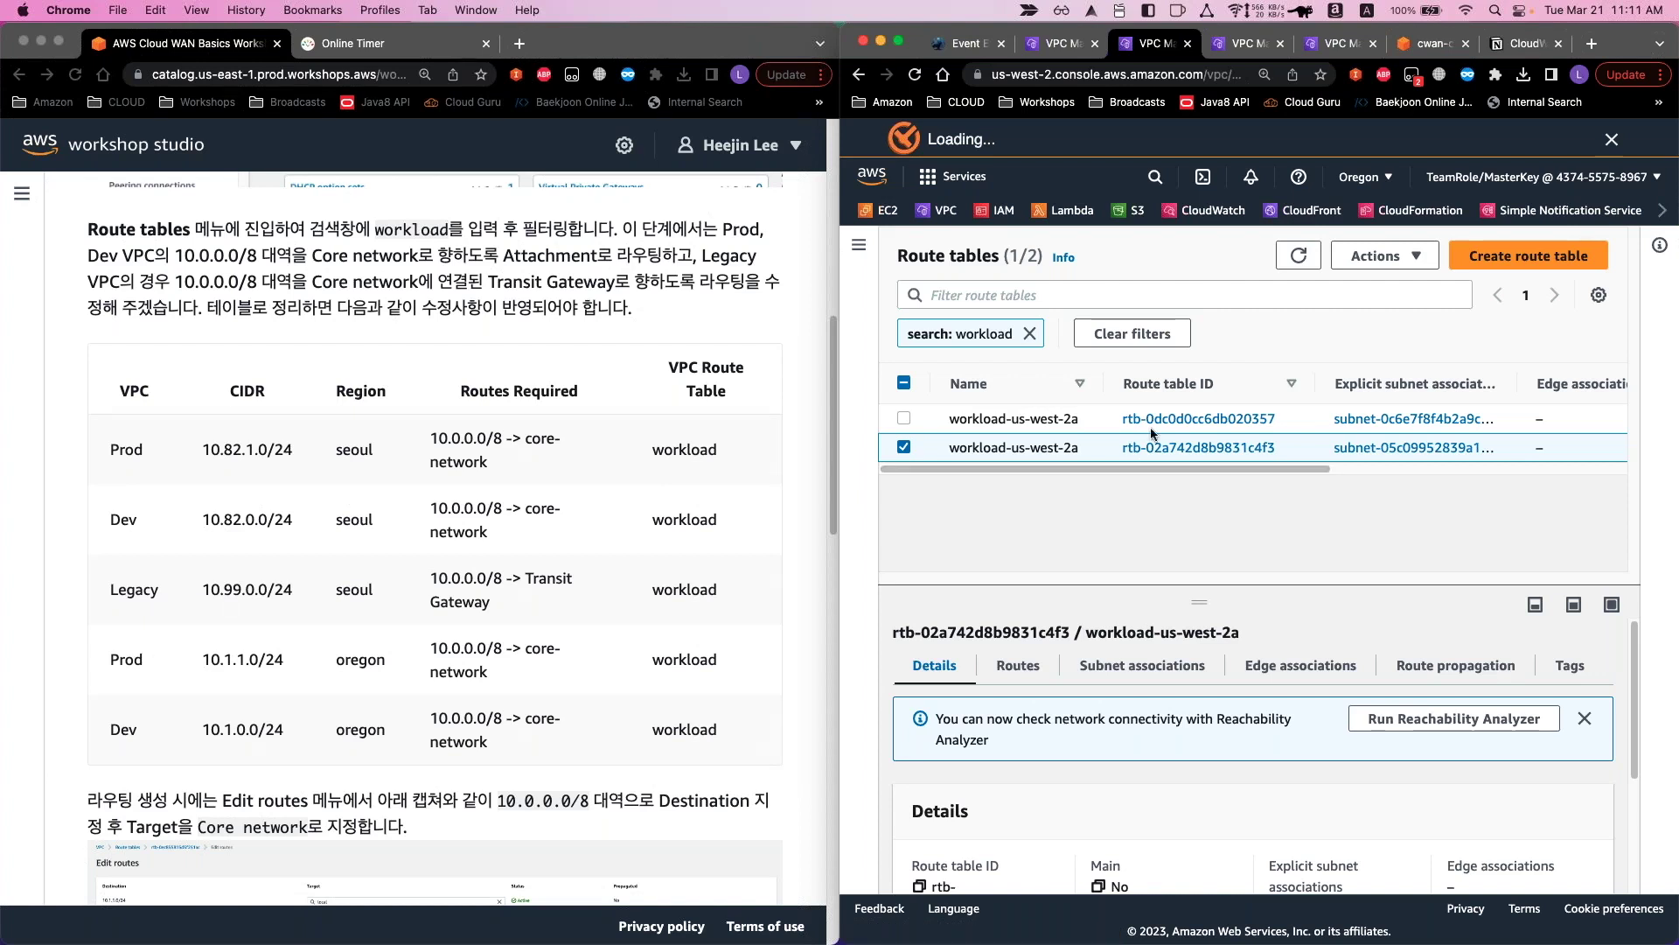
Review the existing routes of the dev VPC's workload-us-west-2a route table and open them for editing
click(1238, 43)
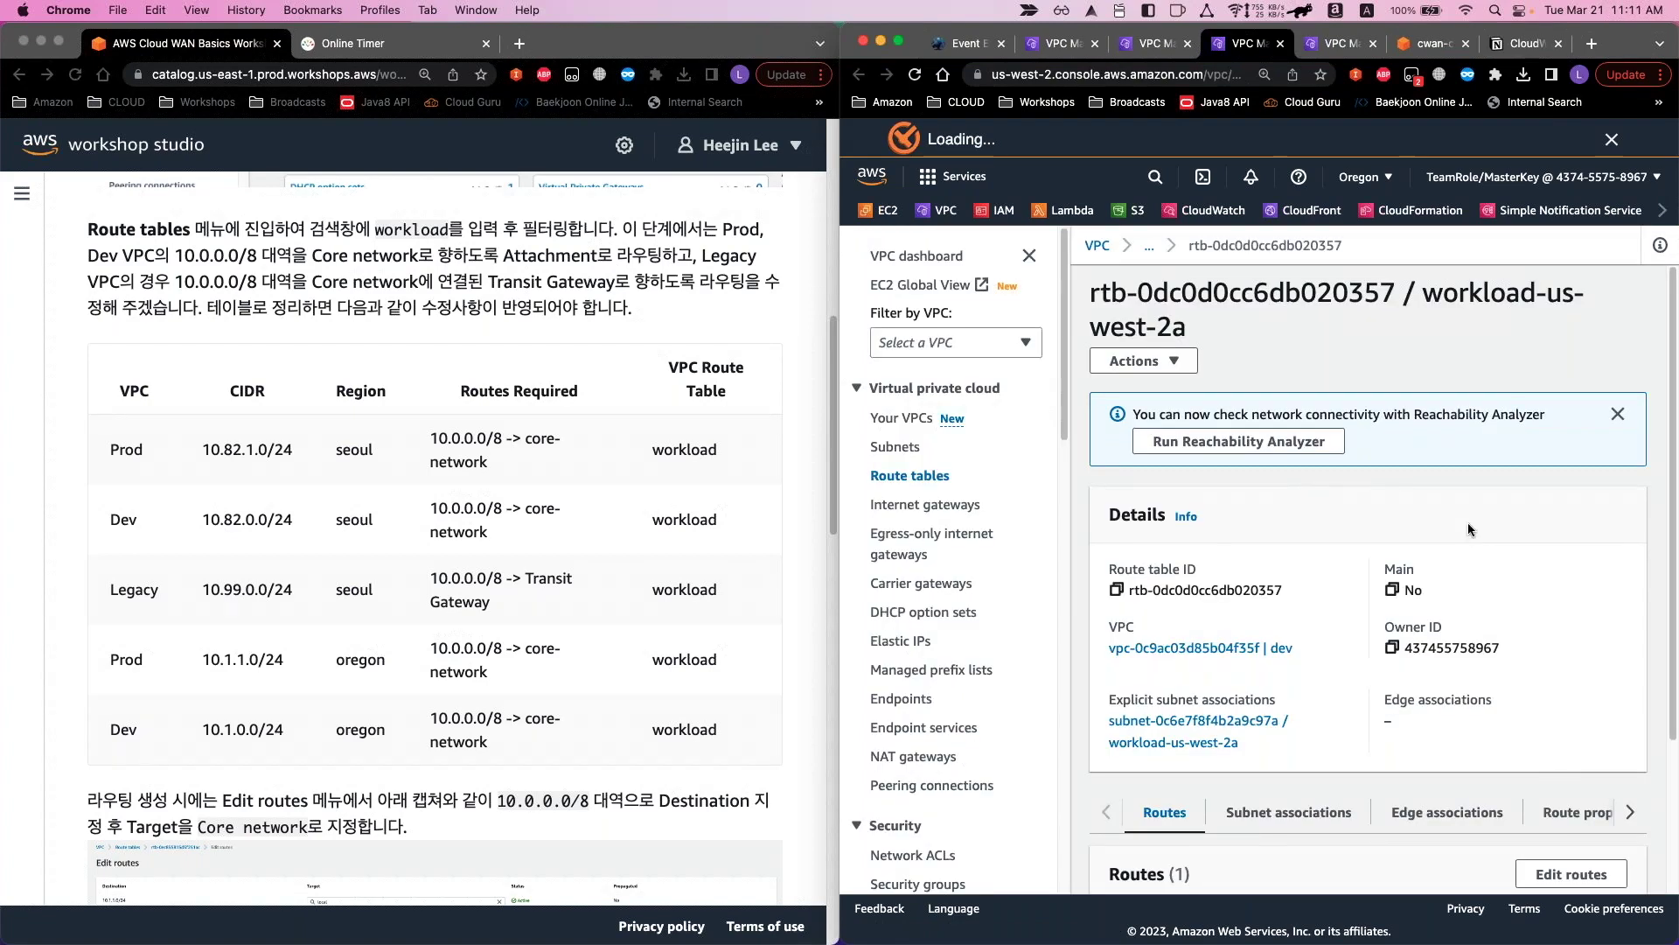
scroll(1468, 522, down, 2)
scroll(1469, 525, down, 2)
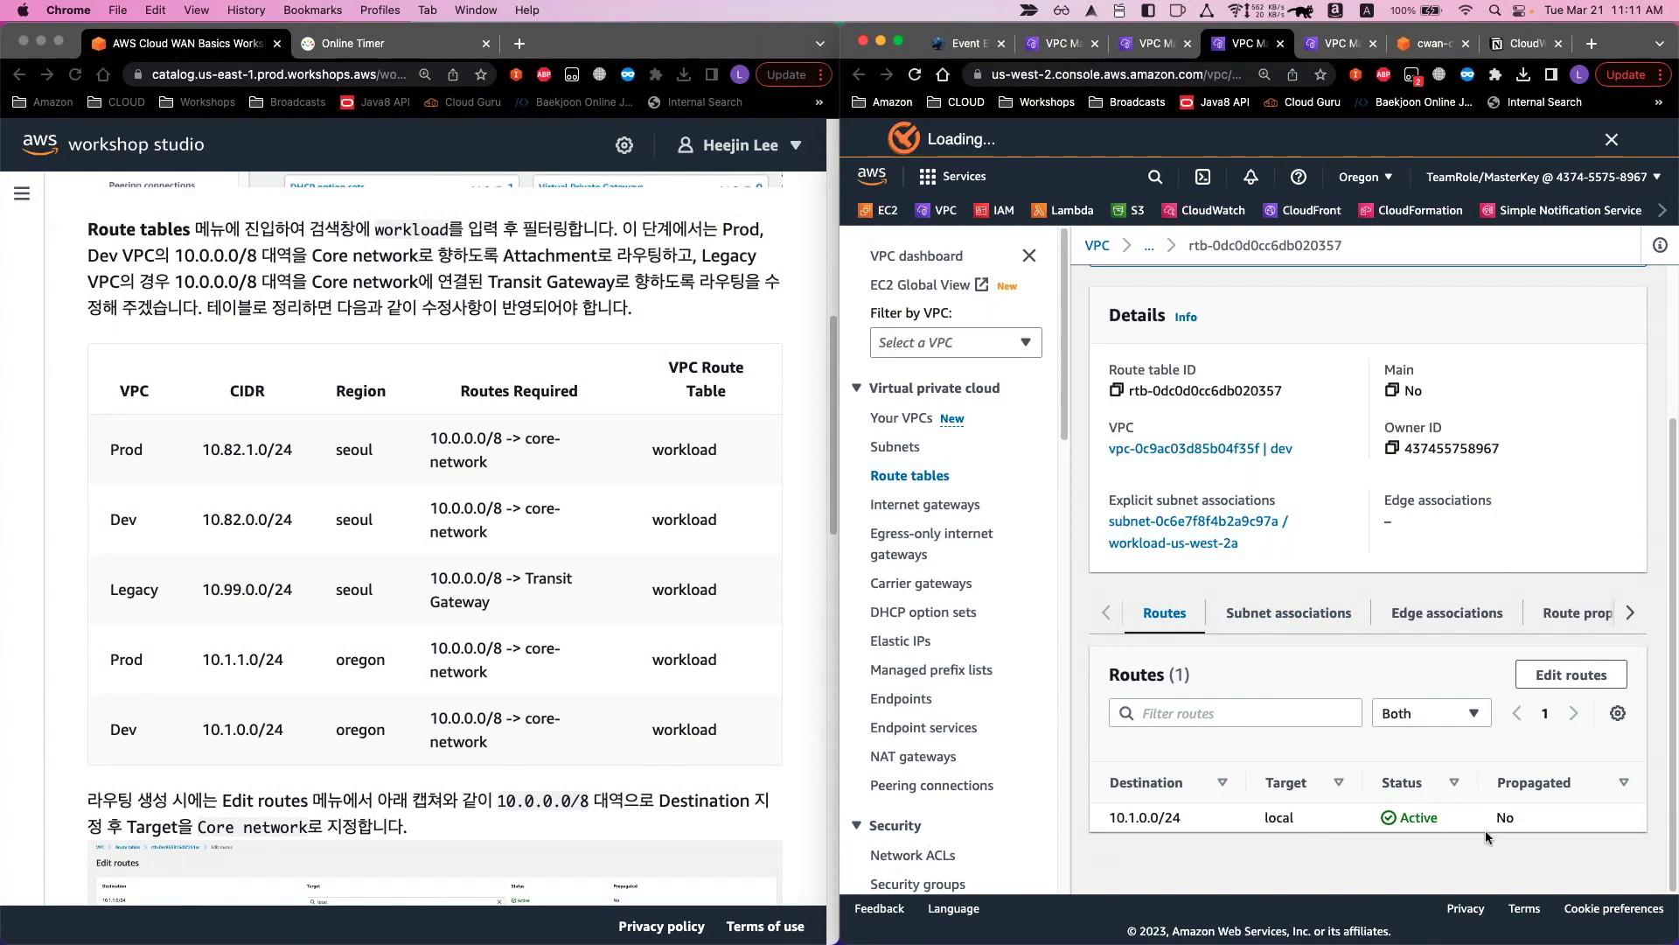
drag(1083, 842, 1204, 873)
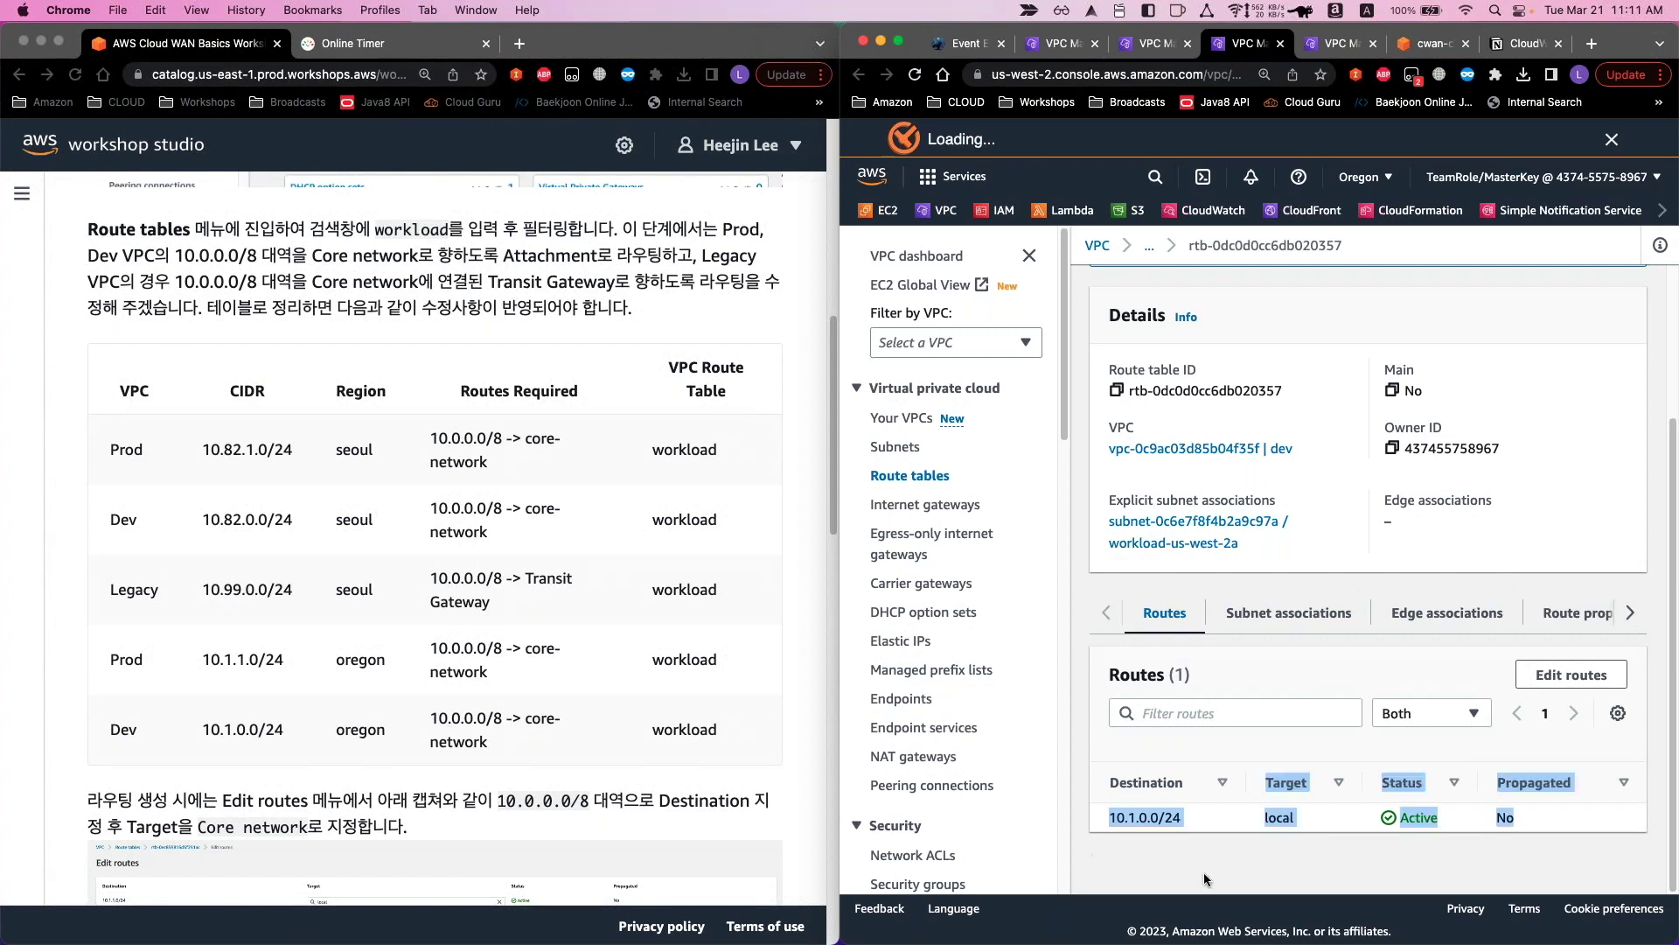
click(1207, 868)
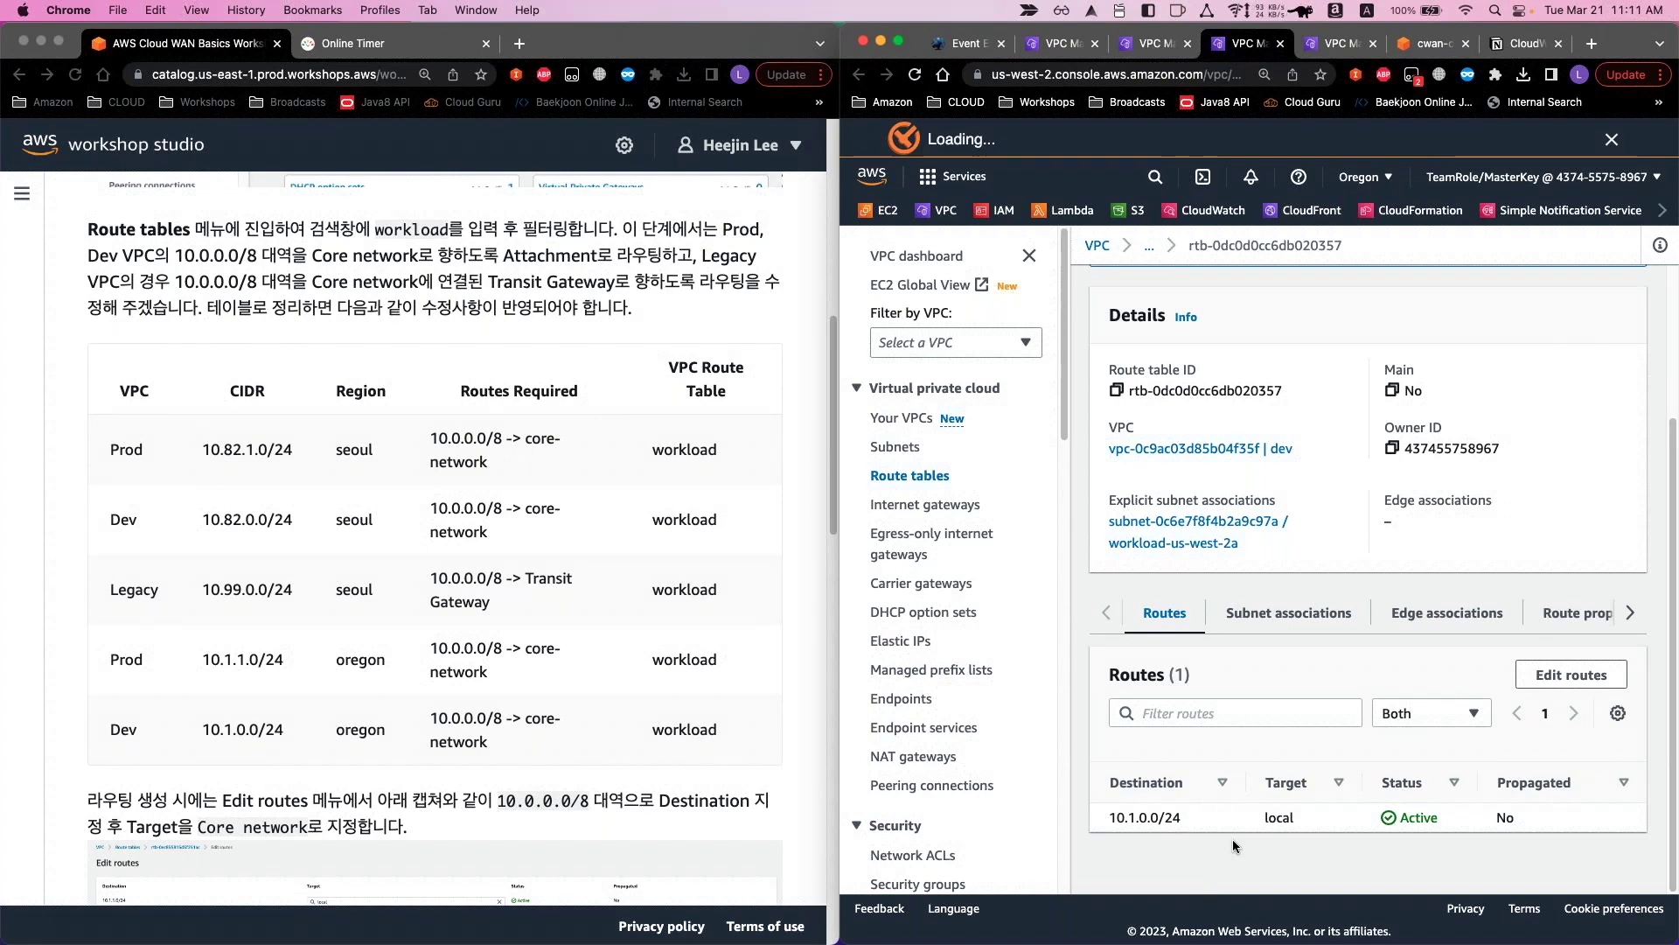
click(1570, 689)
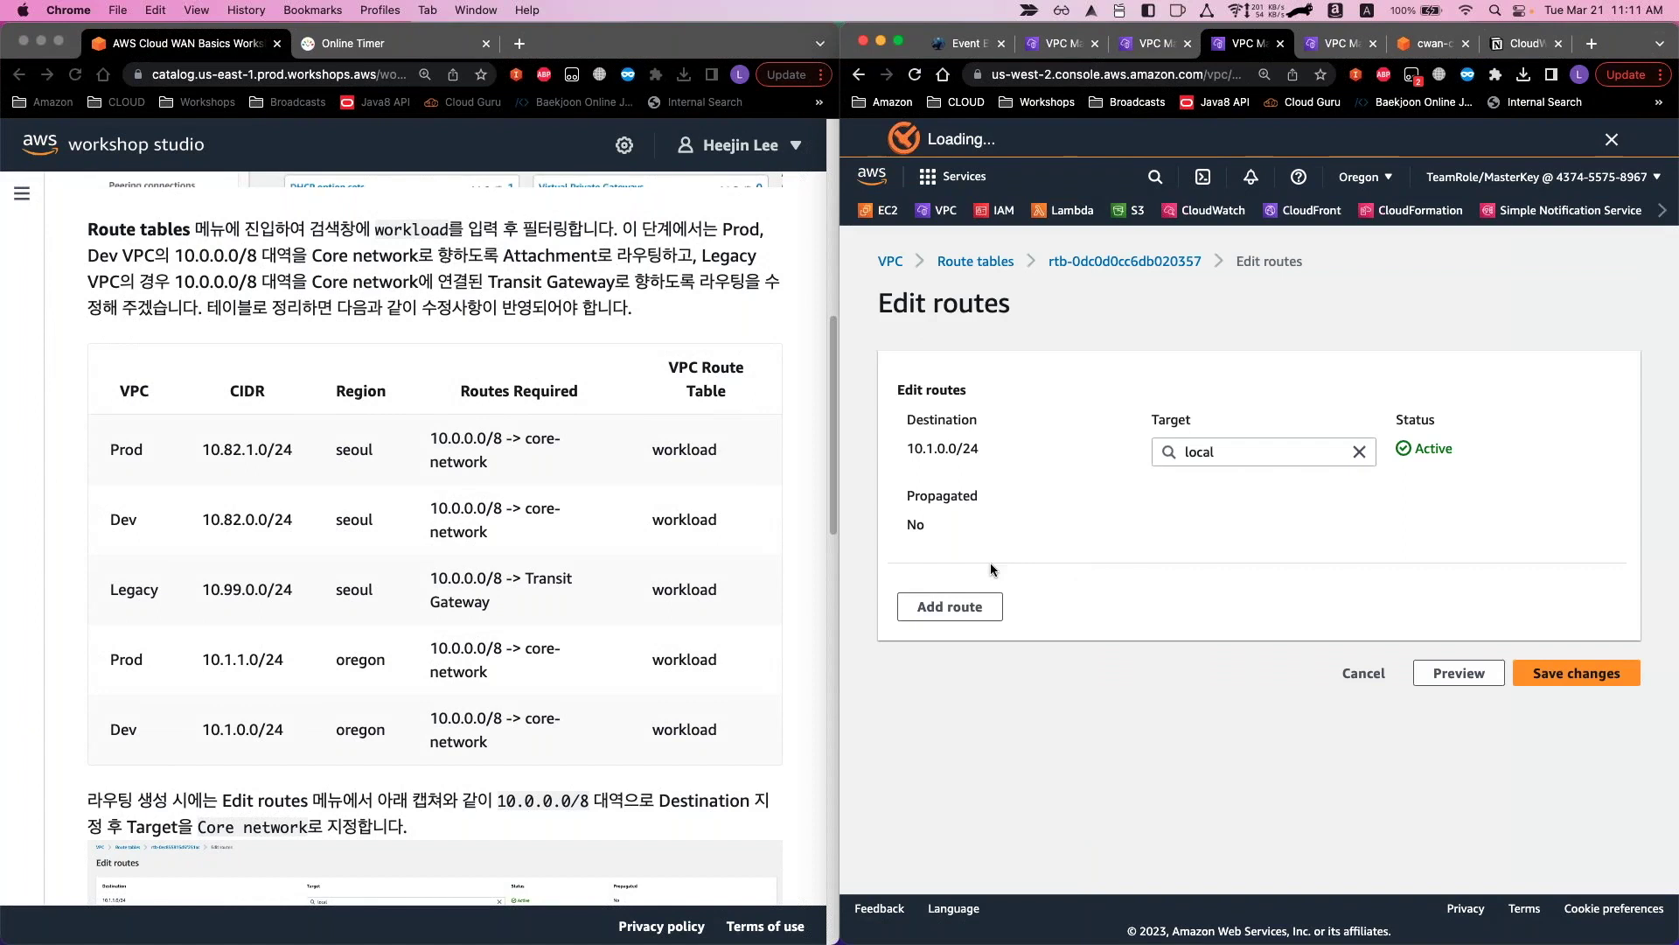
Add a route to the dev route table with destination 10.0.0.0/8, copied from the workshop's table
click(944, 621)
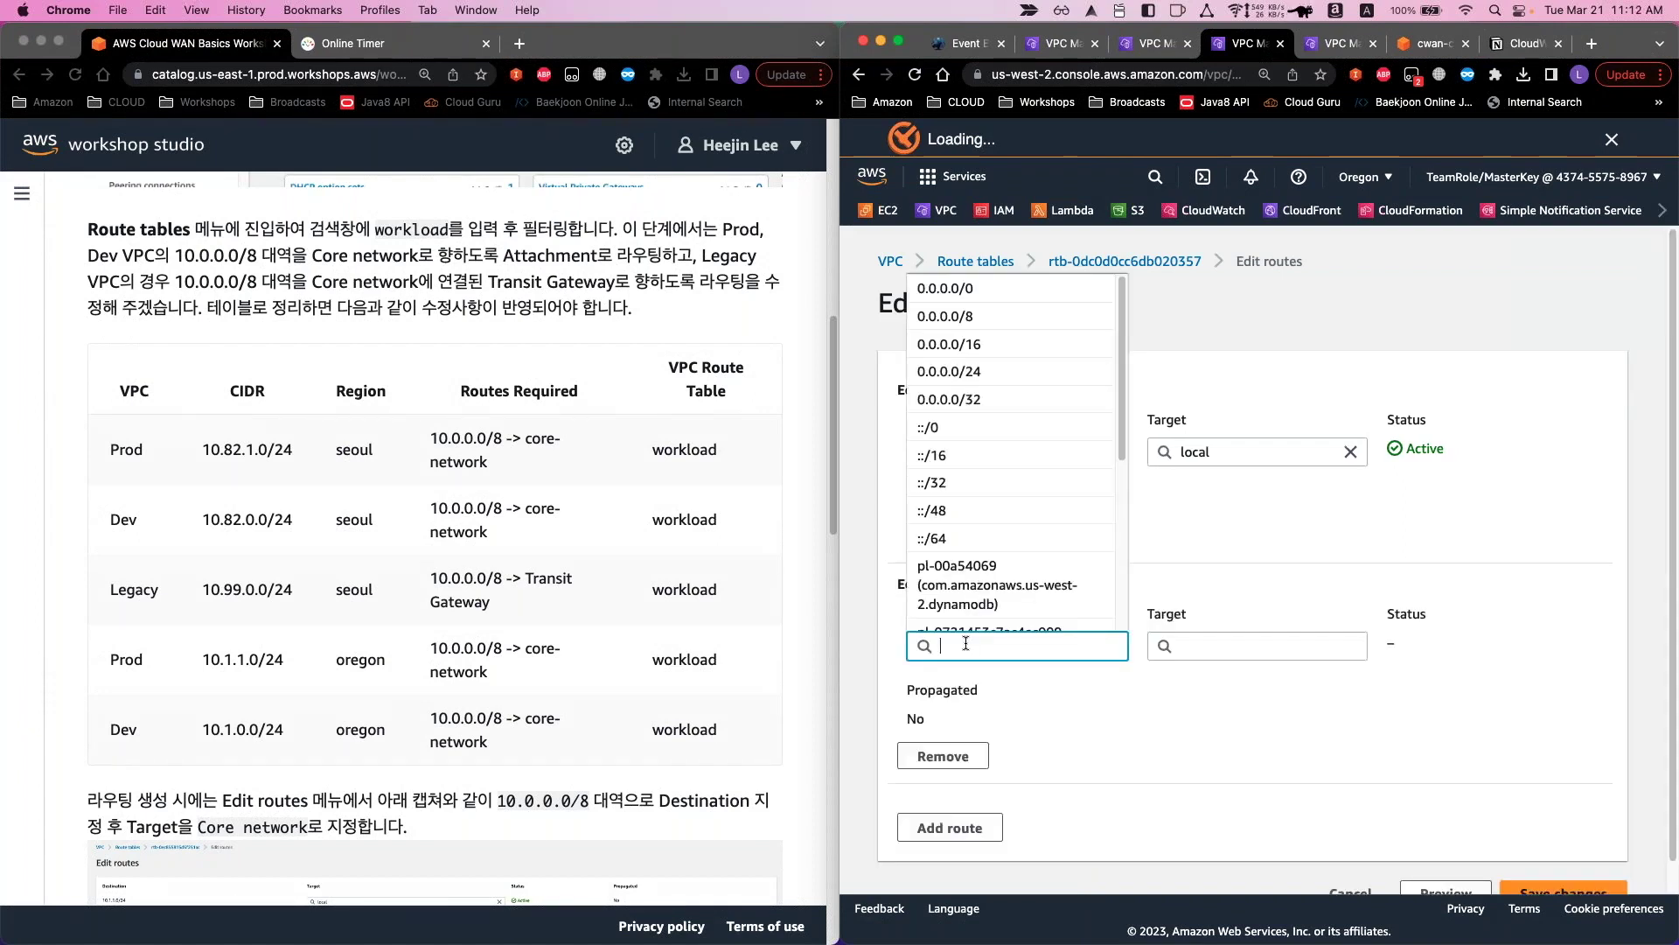
click(432, 439)
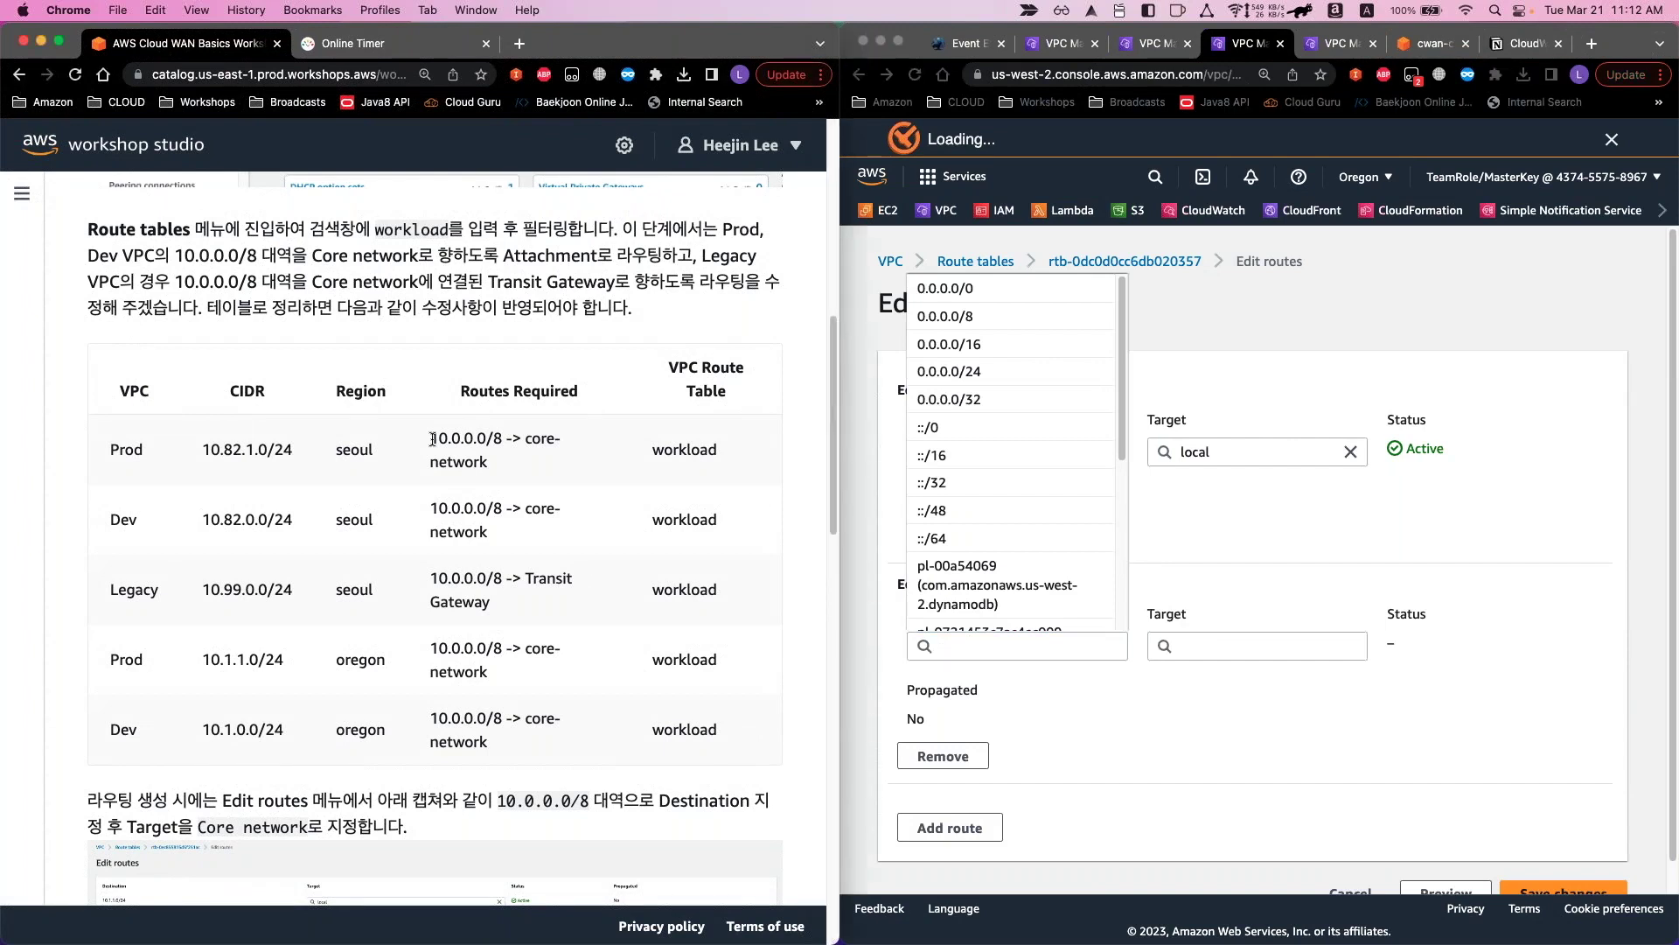
drag(432, 439, 503, 439)
key(super+c)
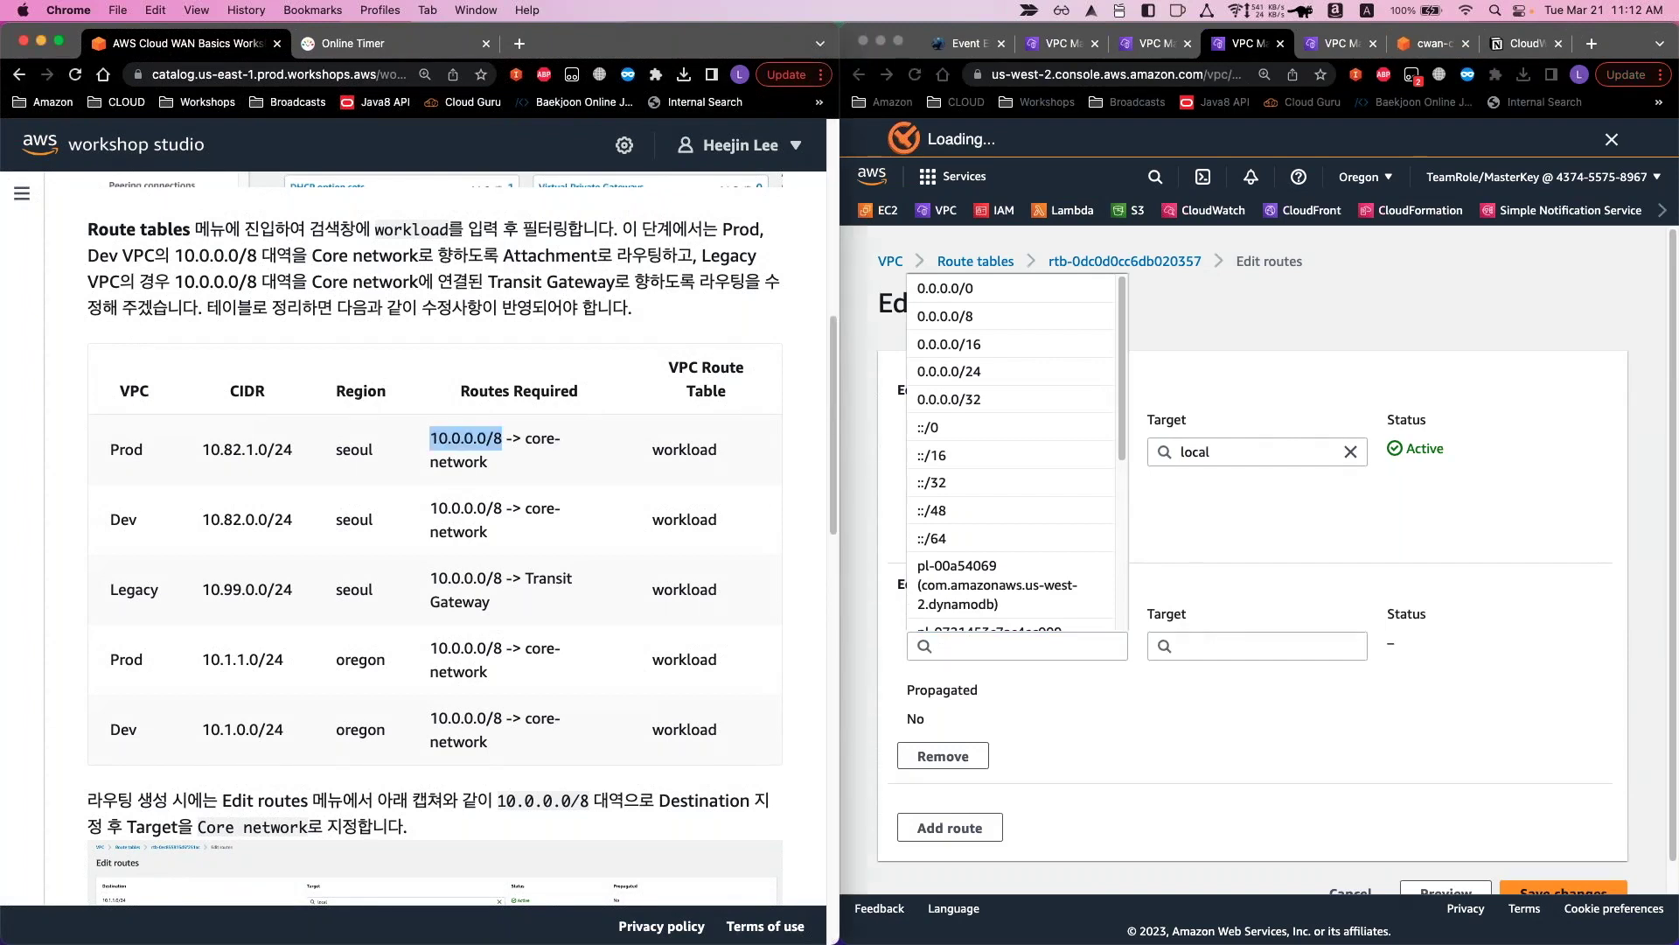
click(1059, 646)
key(super+v)
click(974, 686)
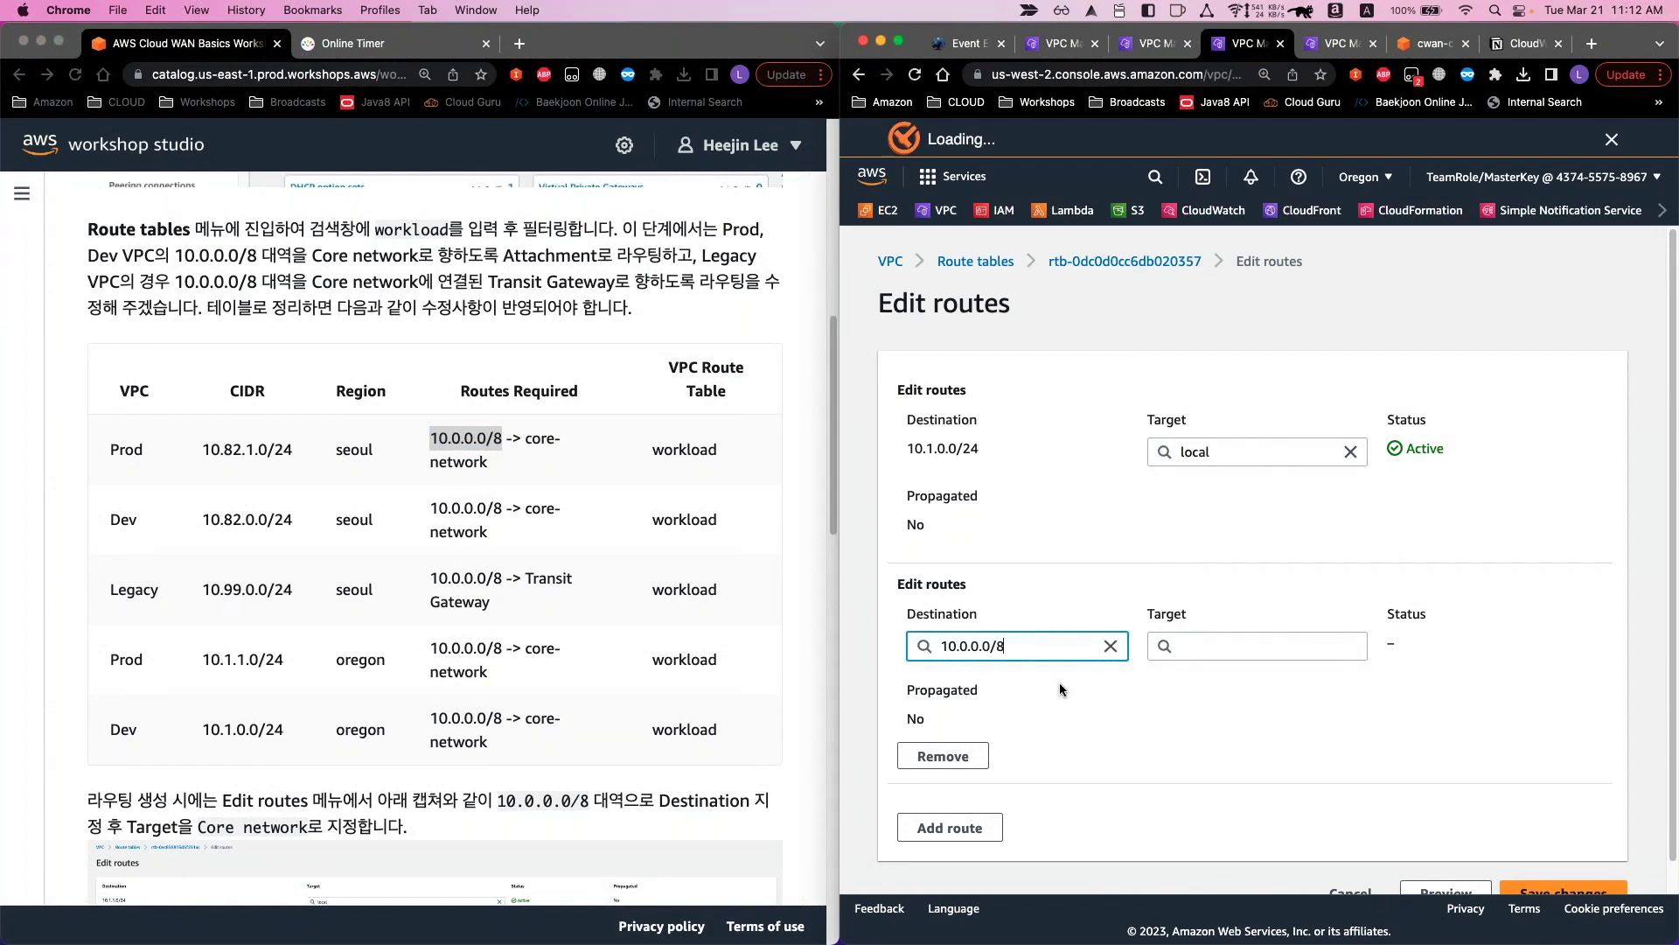
Set the new route's target to the oregon-dev Core Network entry and save the dev route table's changes
click(1232, 647)
click(1032, 651)
click(1210, 731)
click(1207, 645)
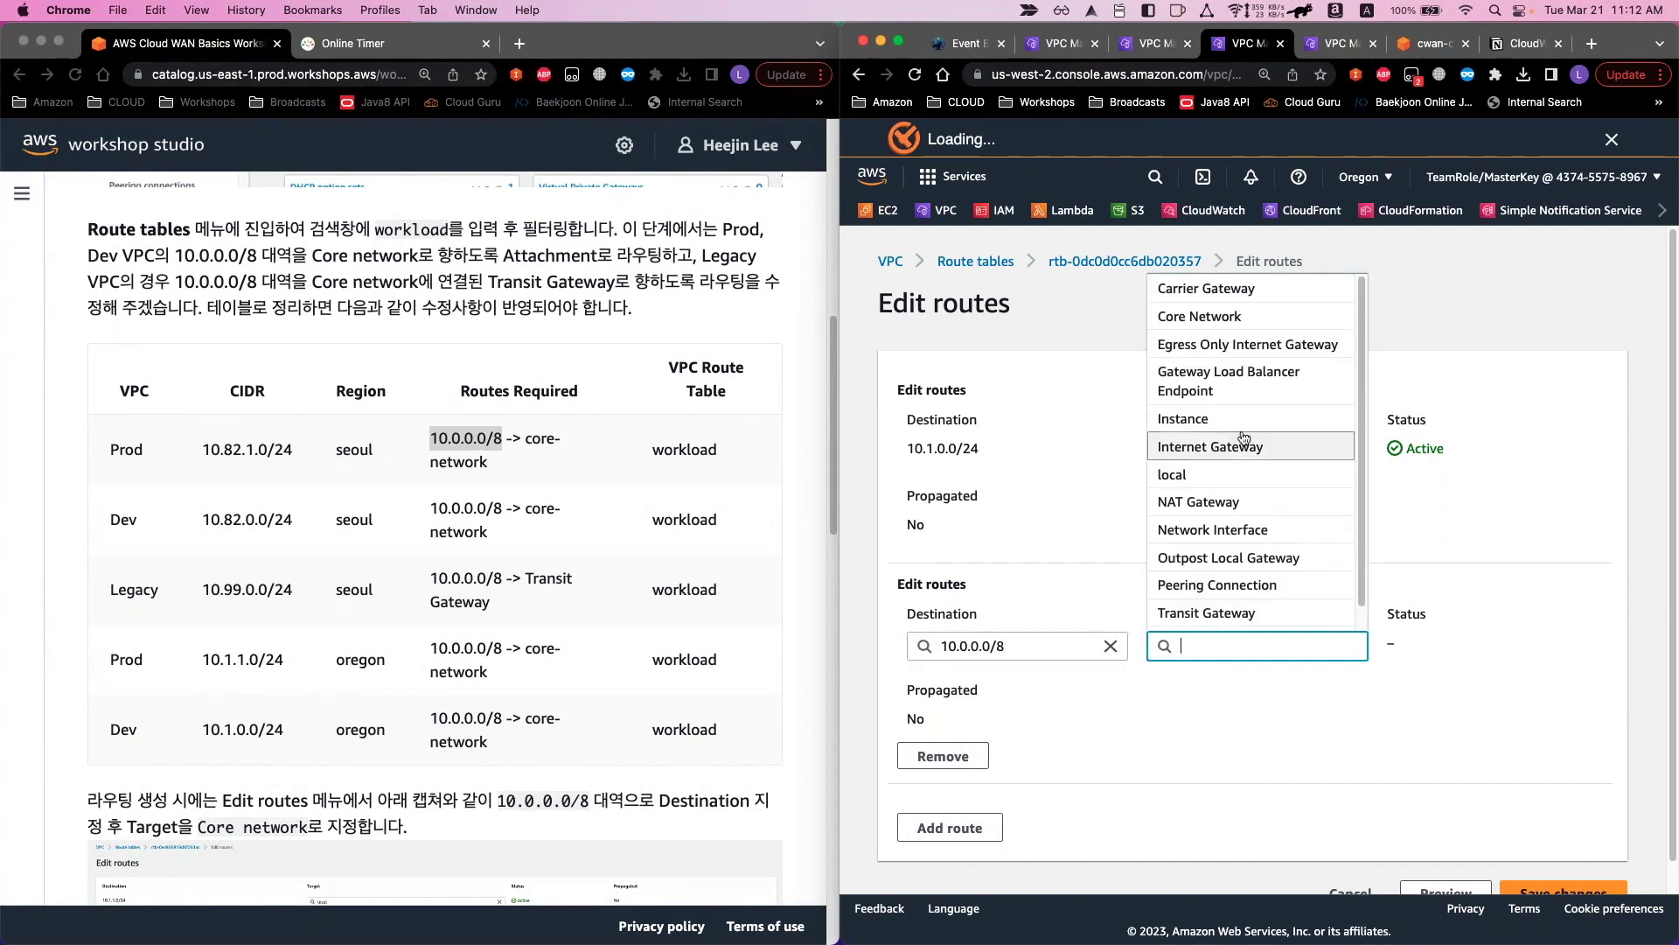
click(1235, 322)
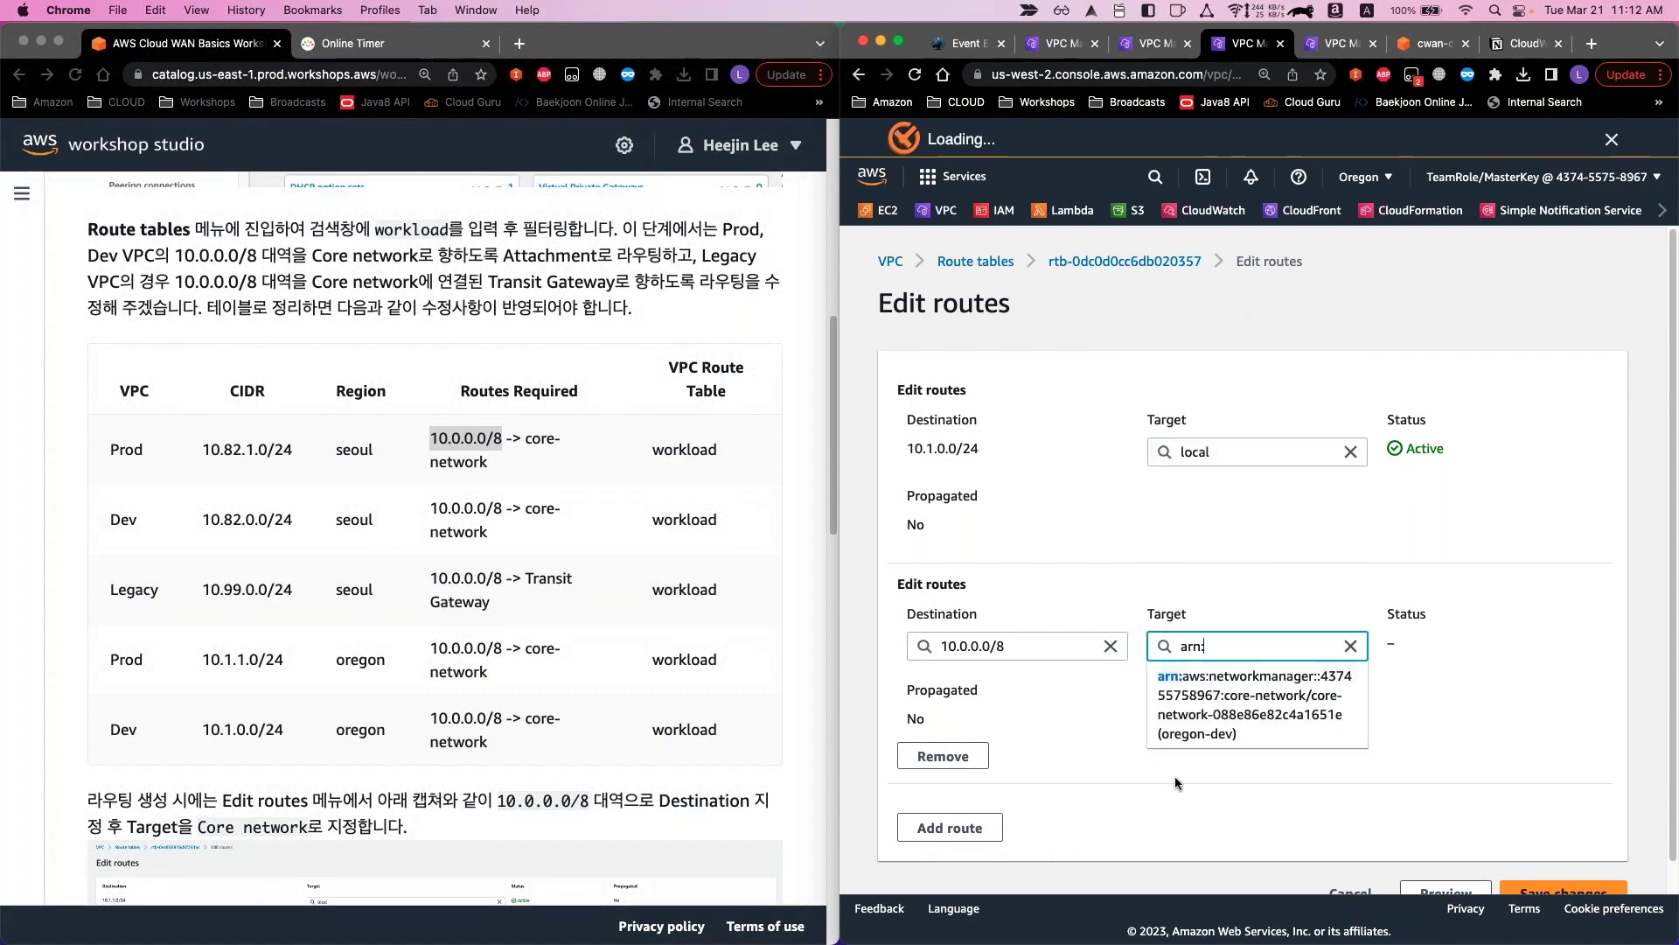
click(1208, 741)
scroll(1298, 700, down, 1)
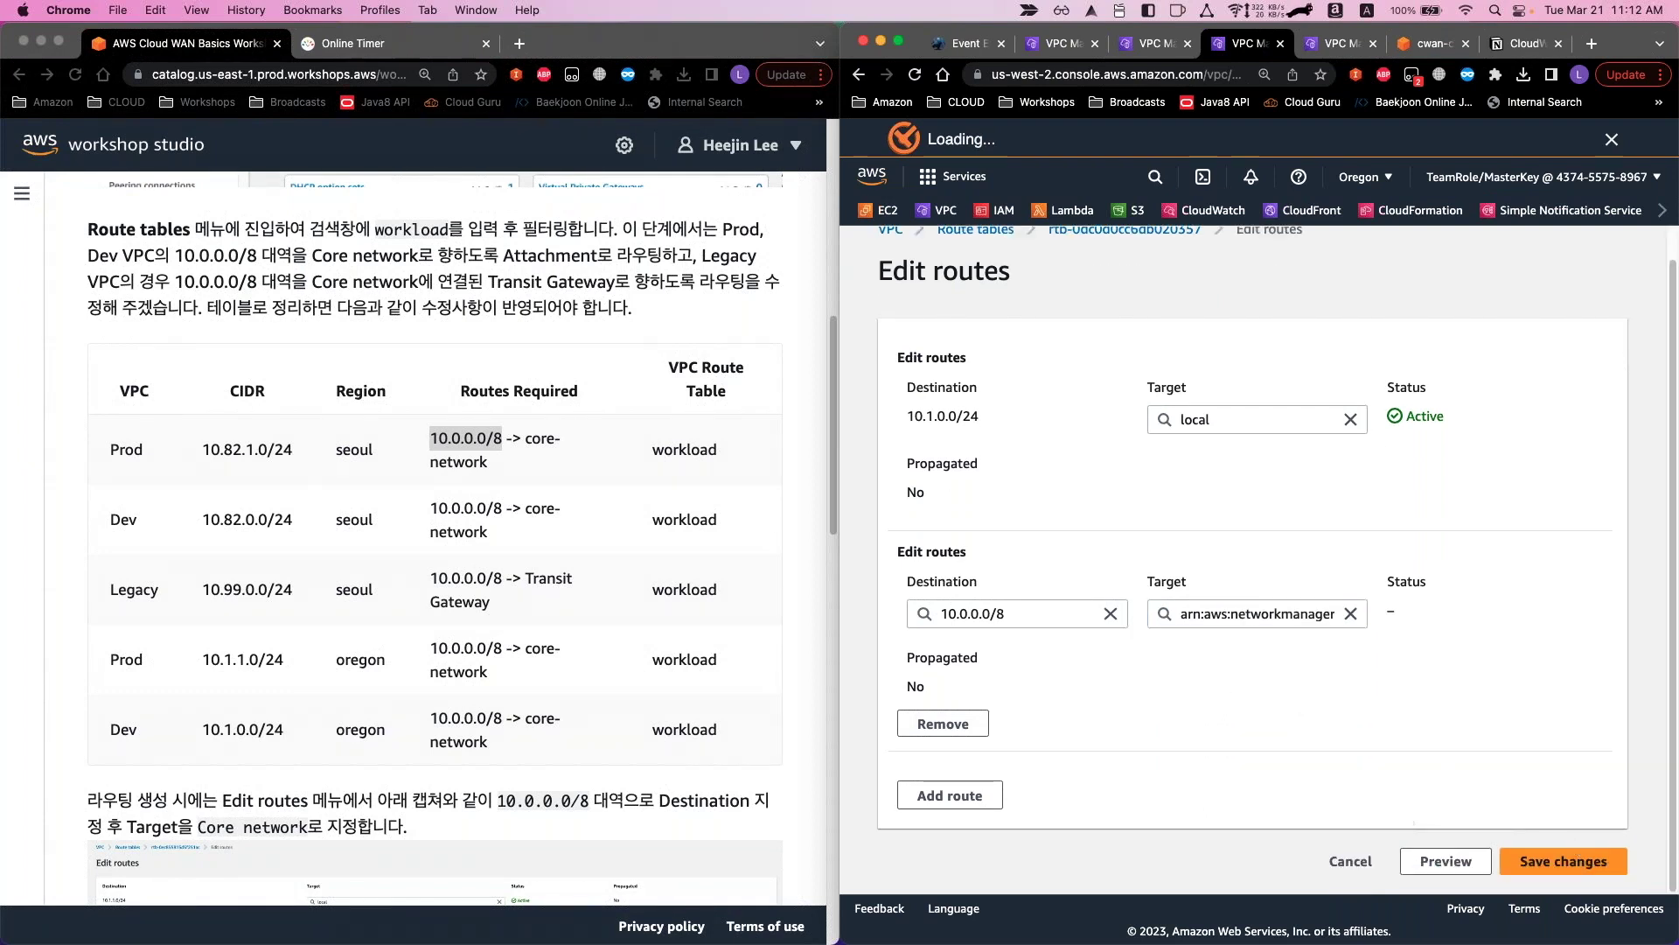
click(1571, 866)
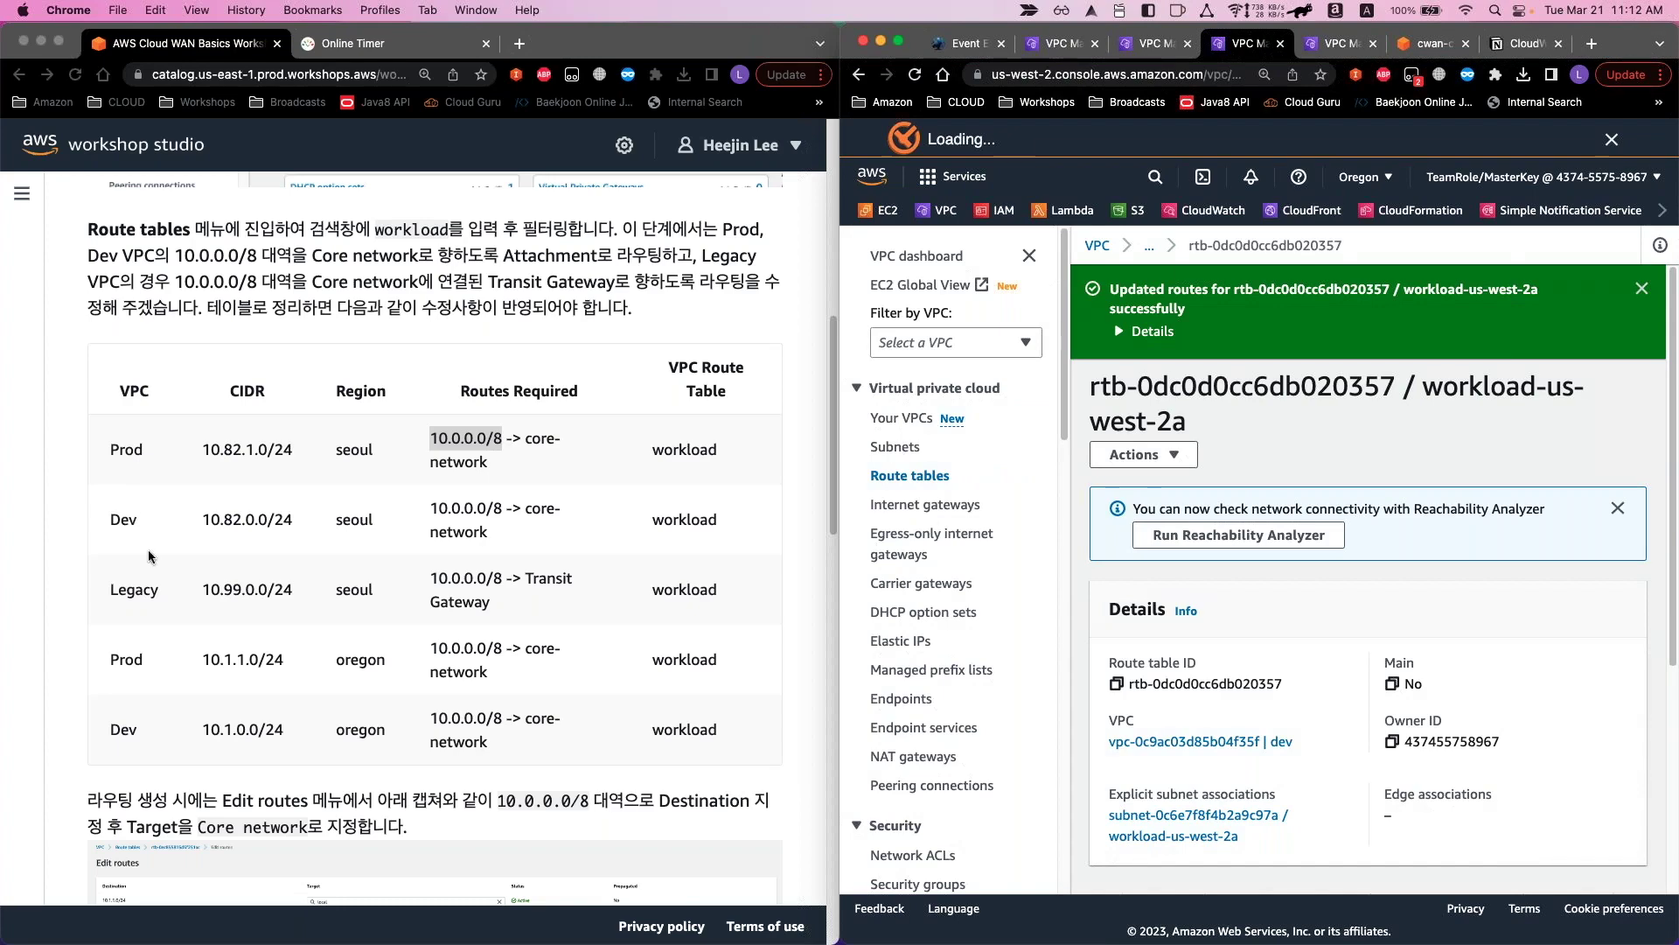
Close the dev route table's browser tab and open the prod VPC's workload-us-west-2a routes for editing
click(1164, 44)
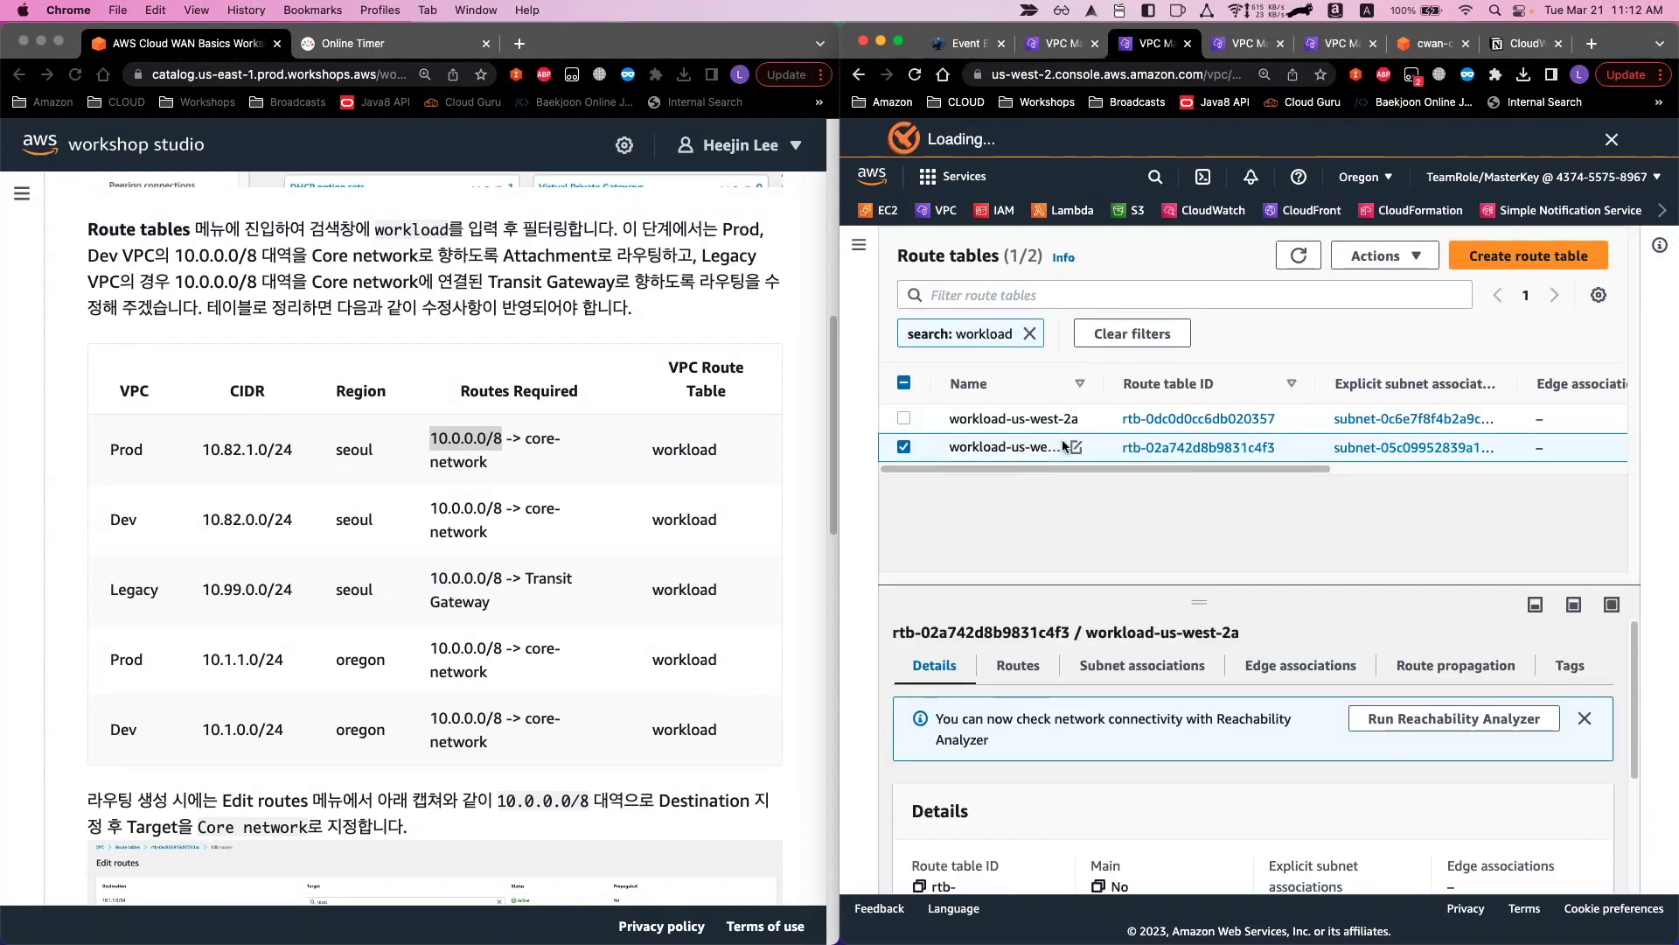
click(1240, 44)
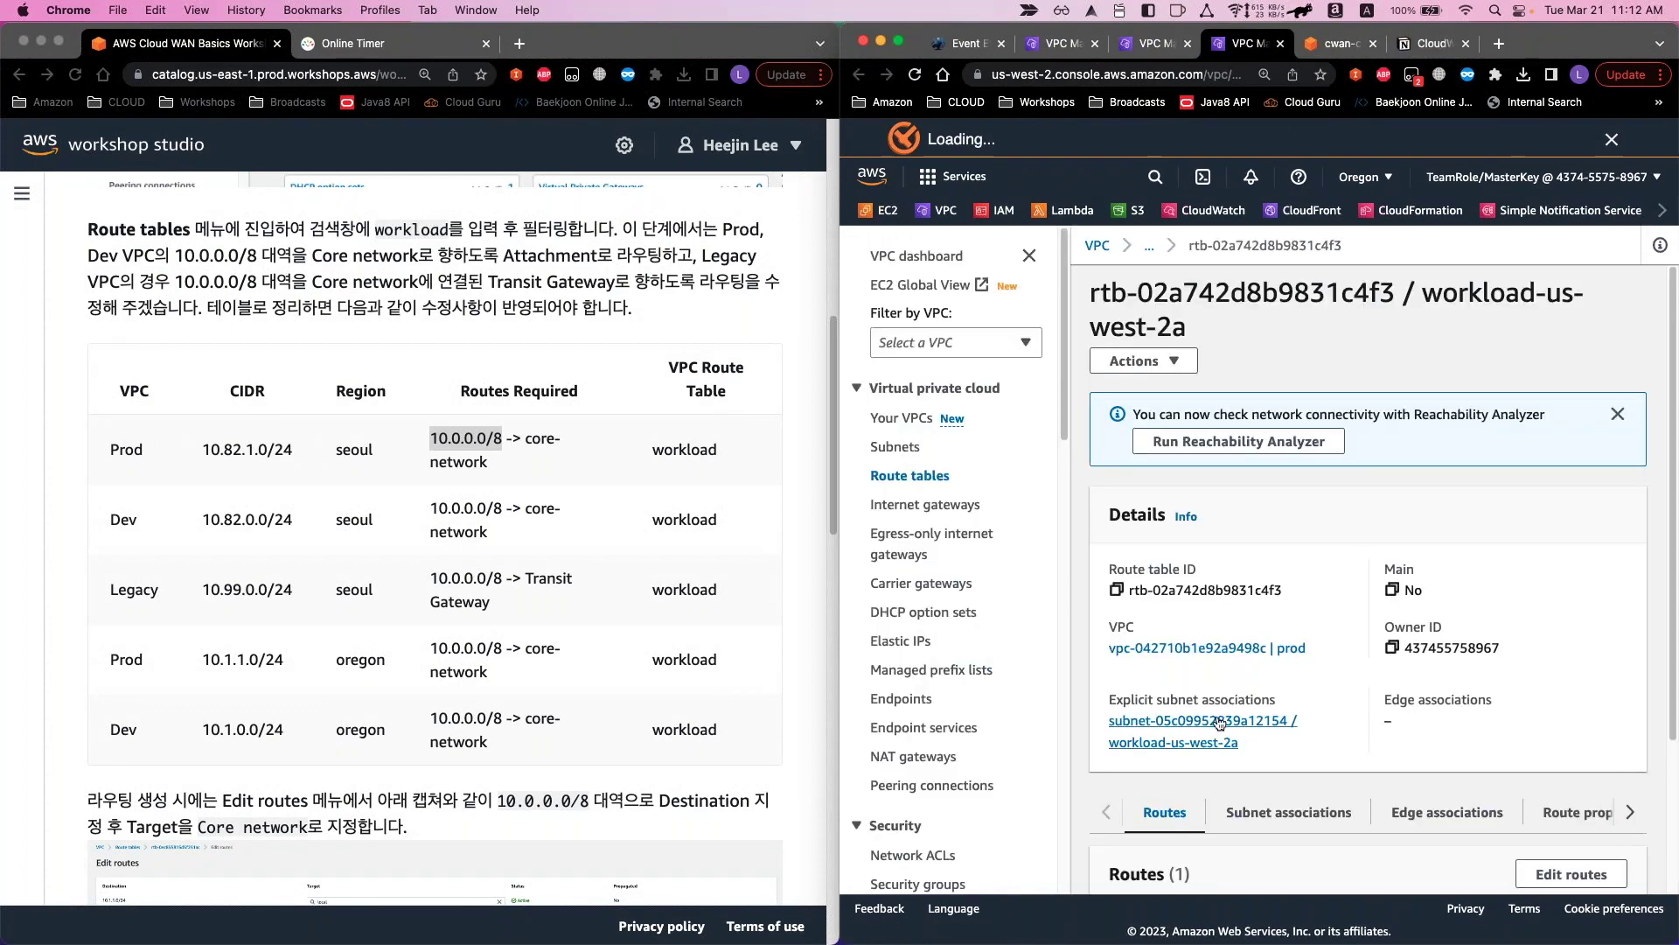
scroll(1371, 540, down, 1)
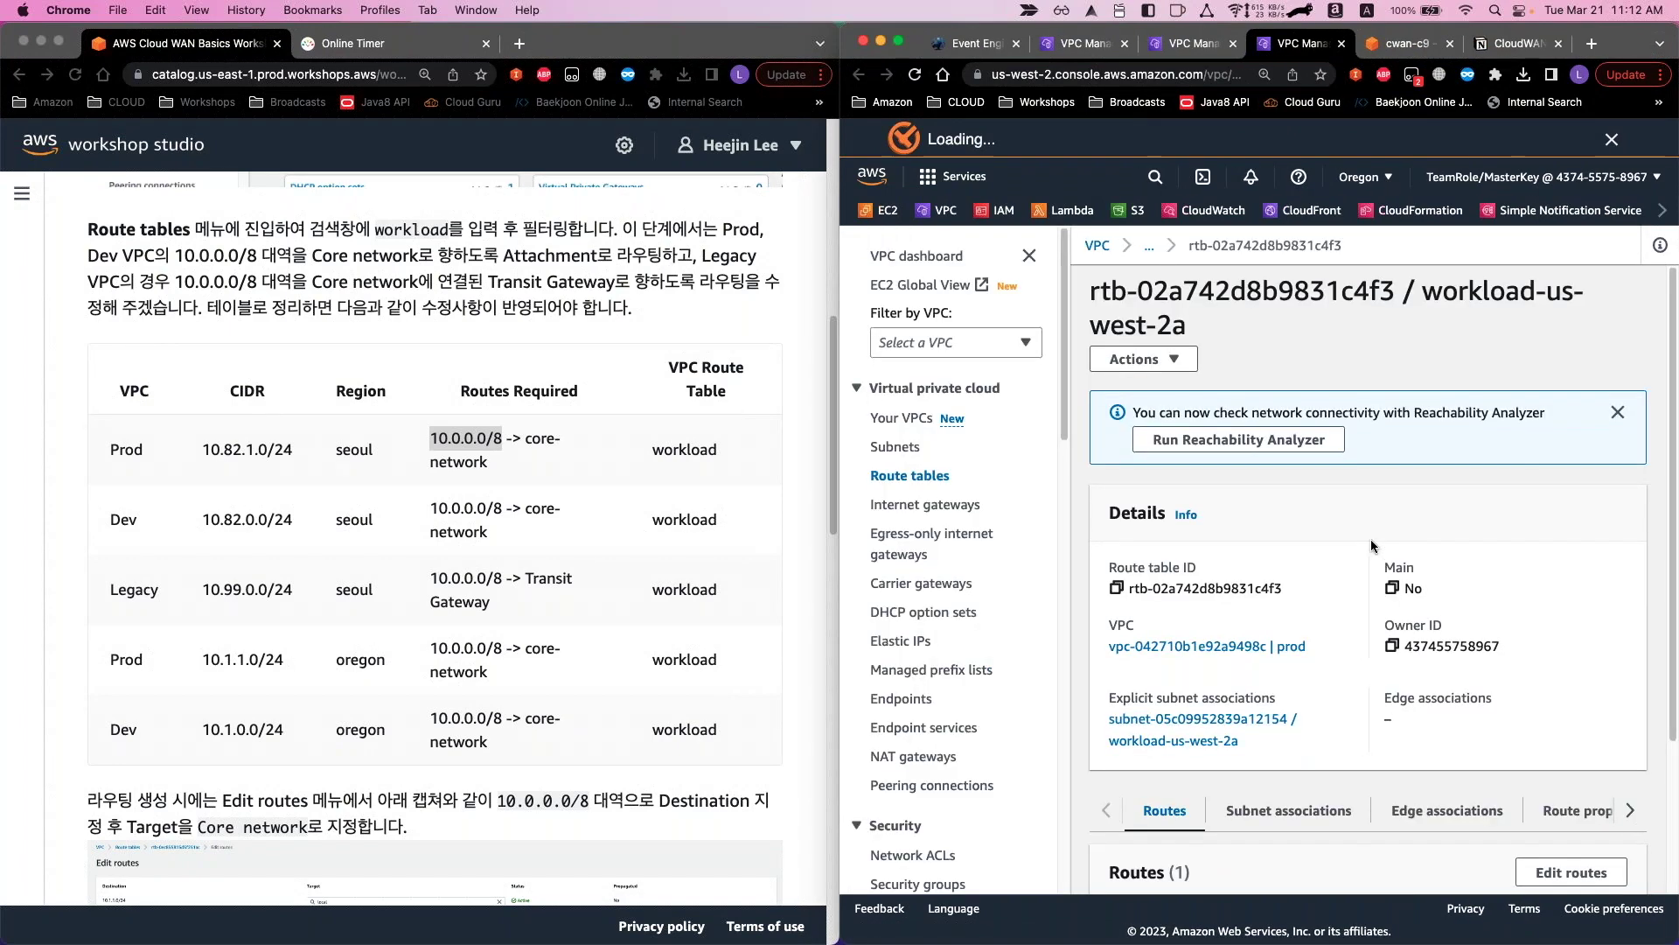
scroll(1372, 542, down, 5)
scroll(464, 525, down, 4)
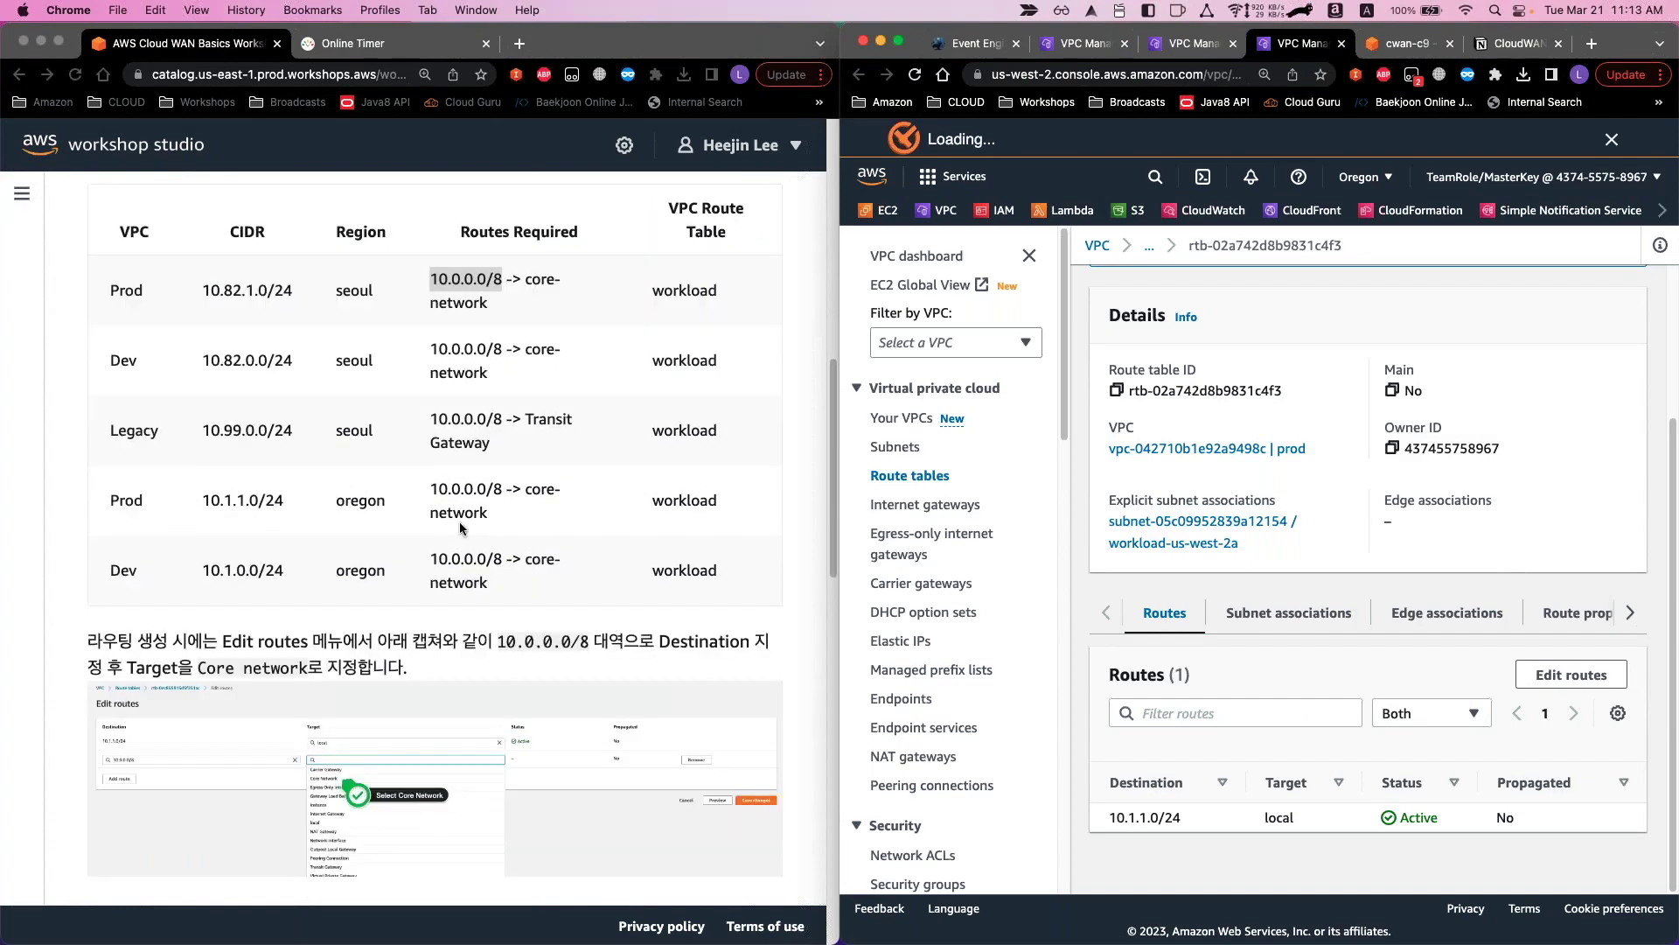
click(1556, 679)
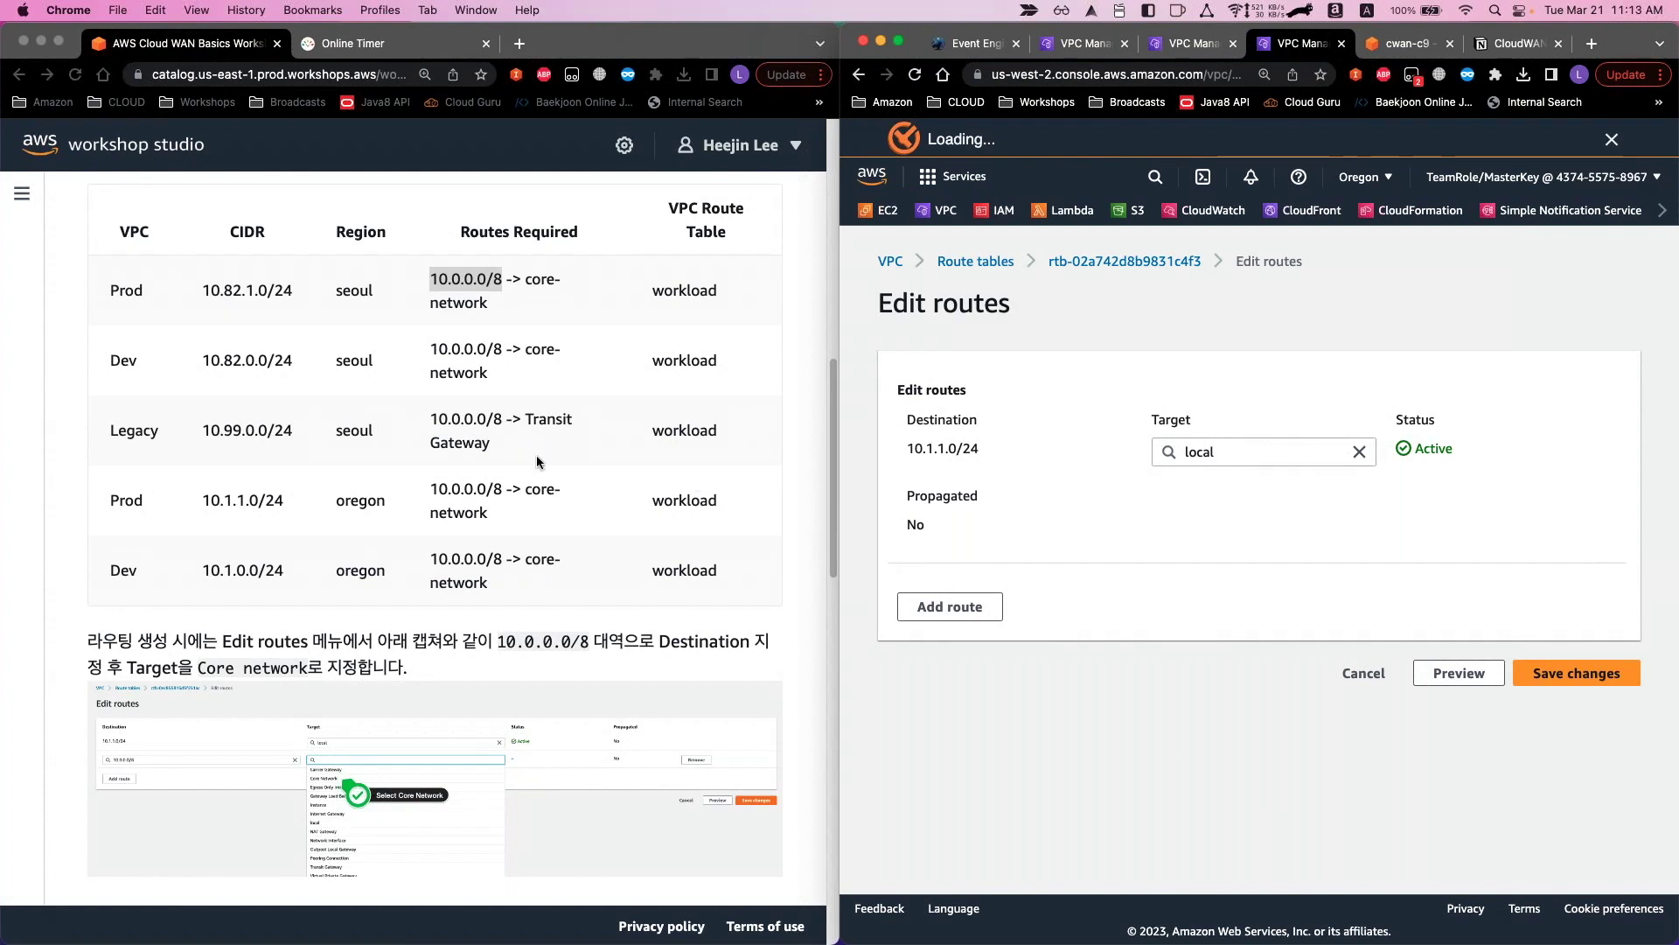
Add a 10.0.0.0/8 route targeting the oregon-prod Core Network entry to the prod route table and save the changes
click(973, 614)
key(super+v)
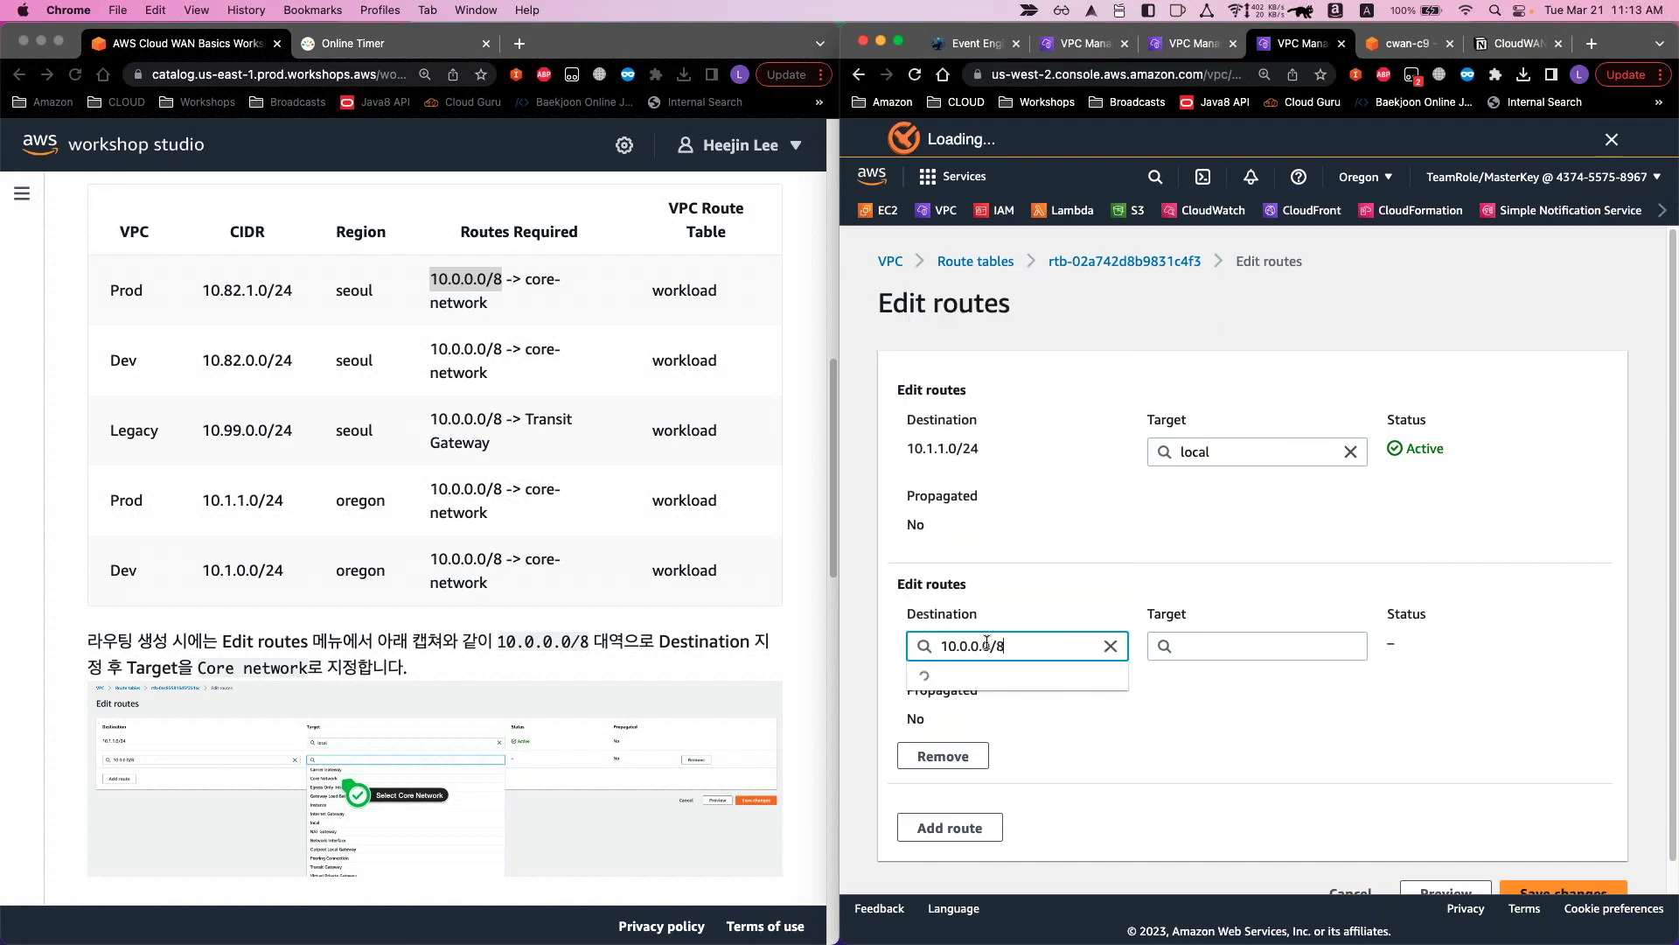
click(1191, 648)
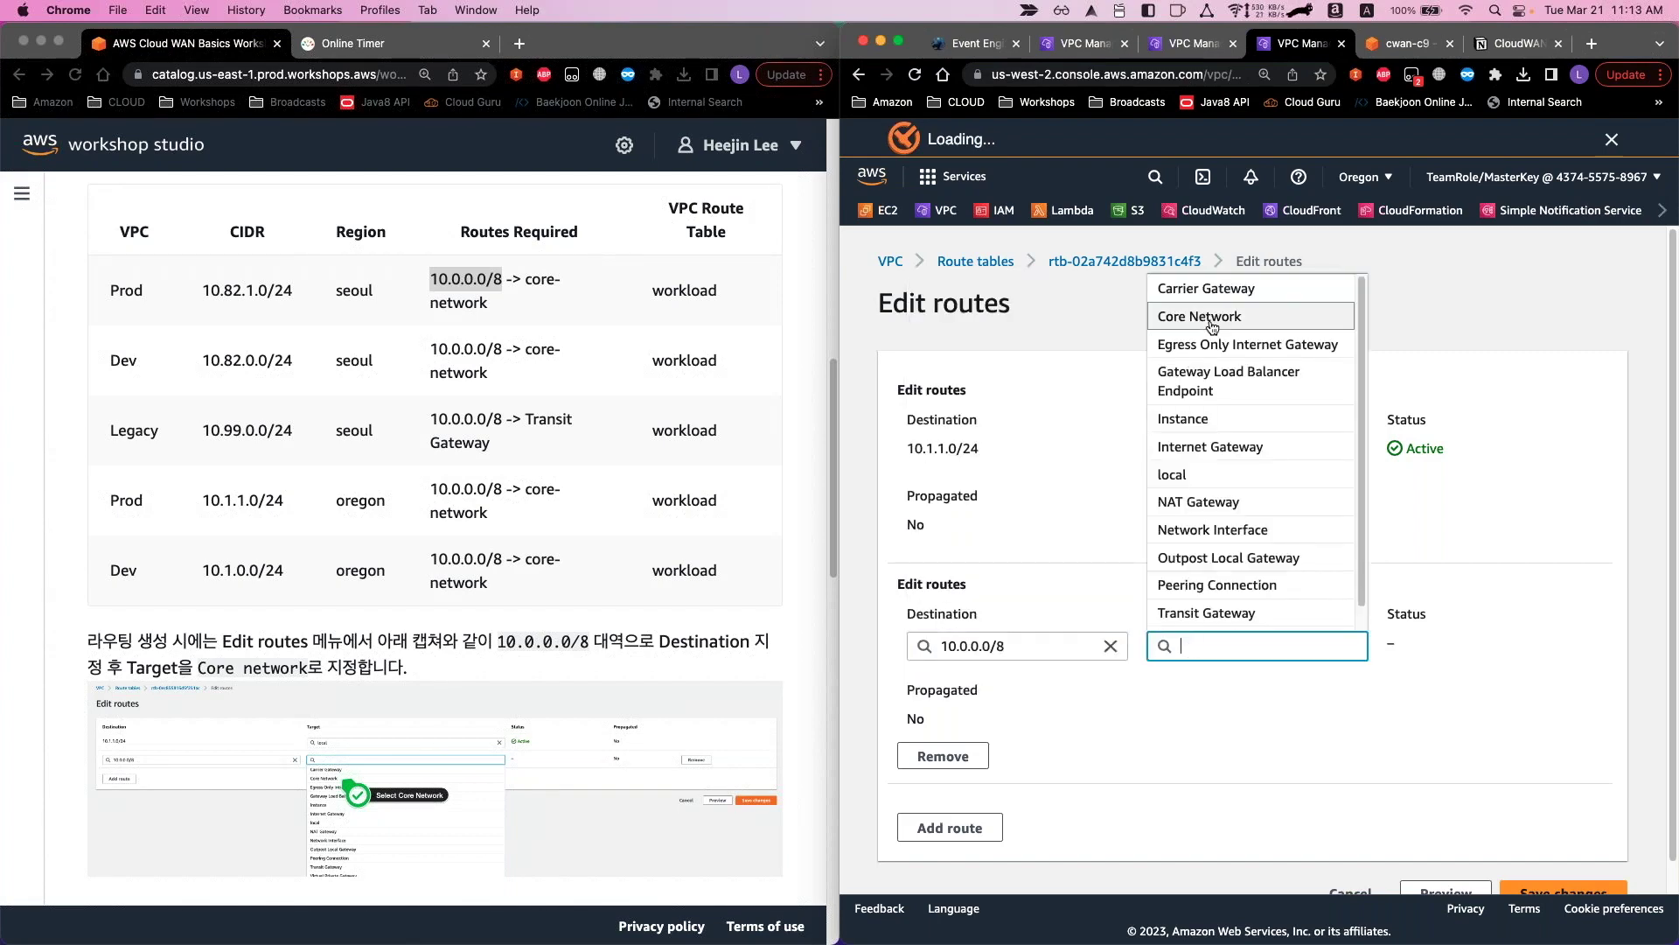
click(1212, 319)
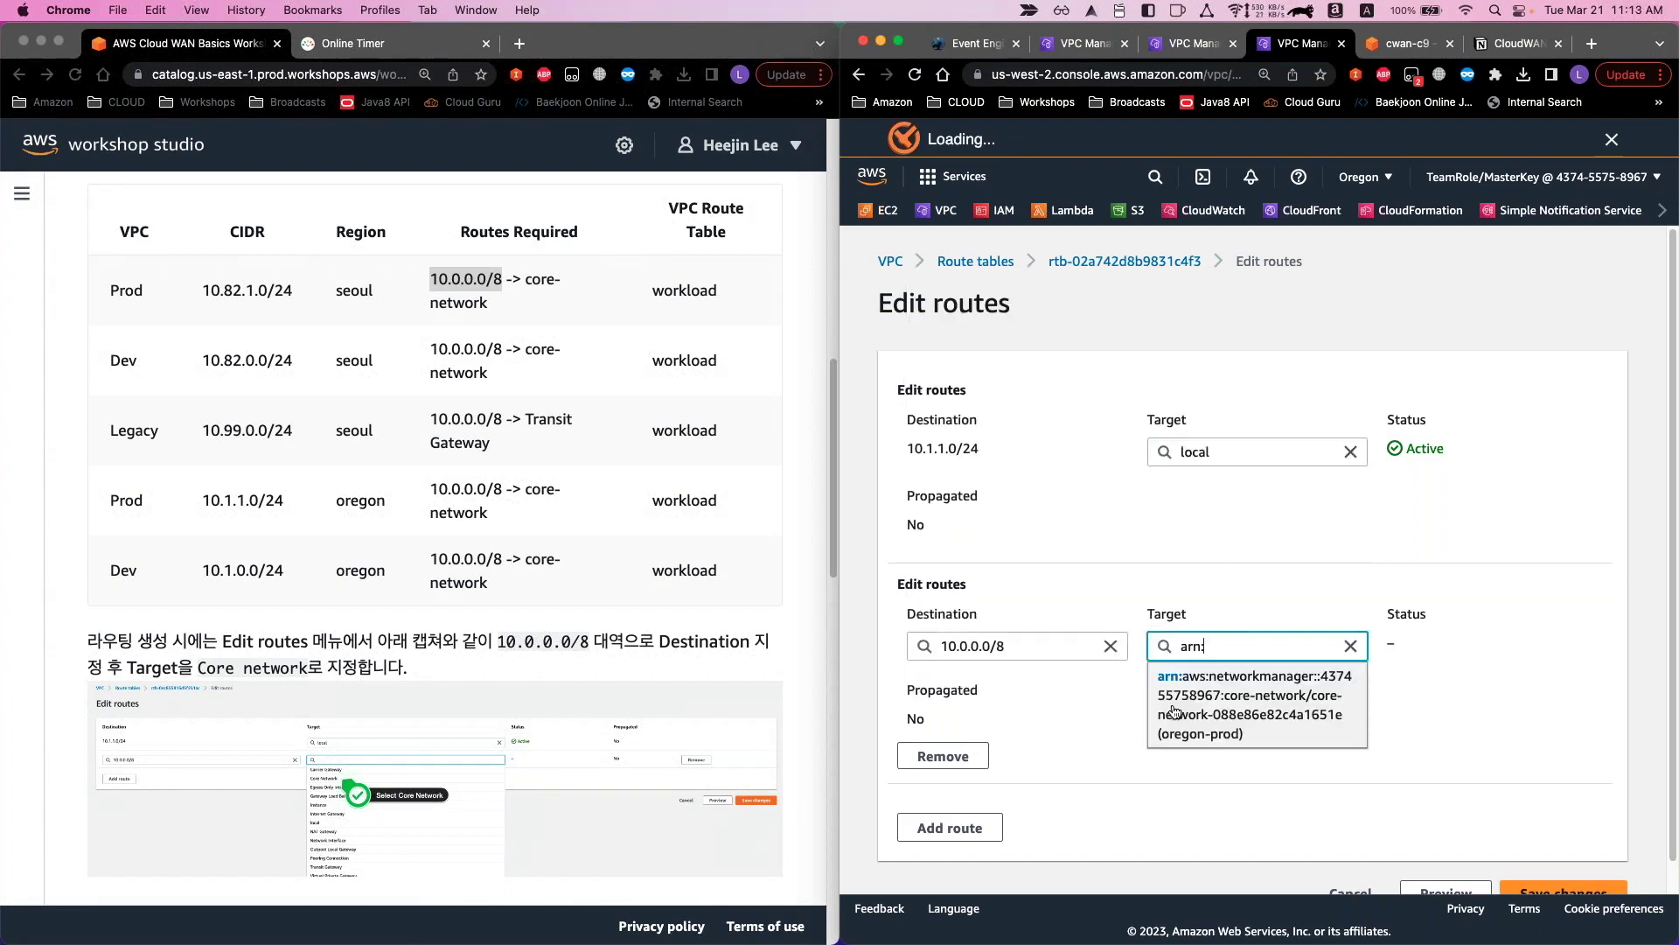
click(1248, 732)
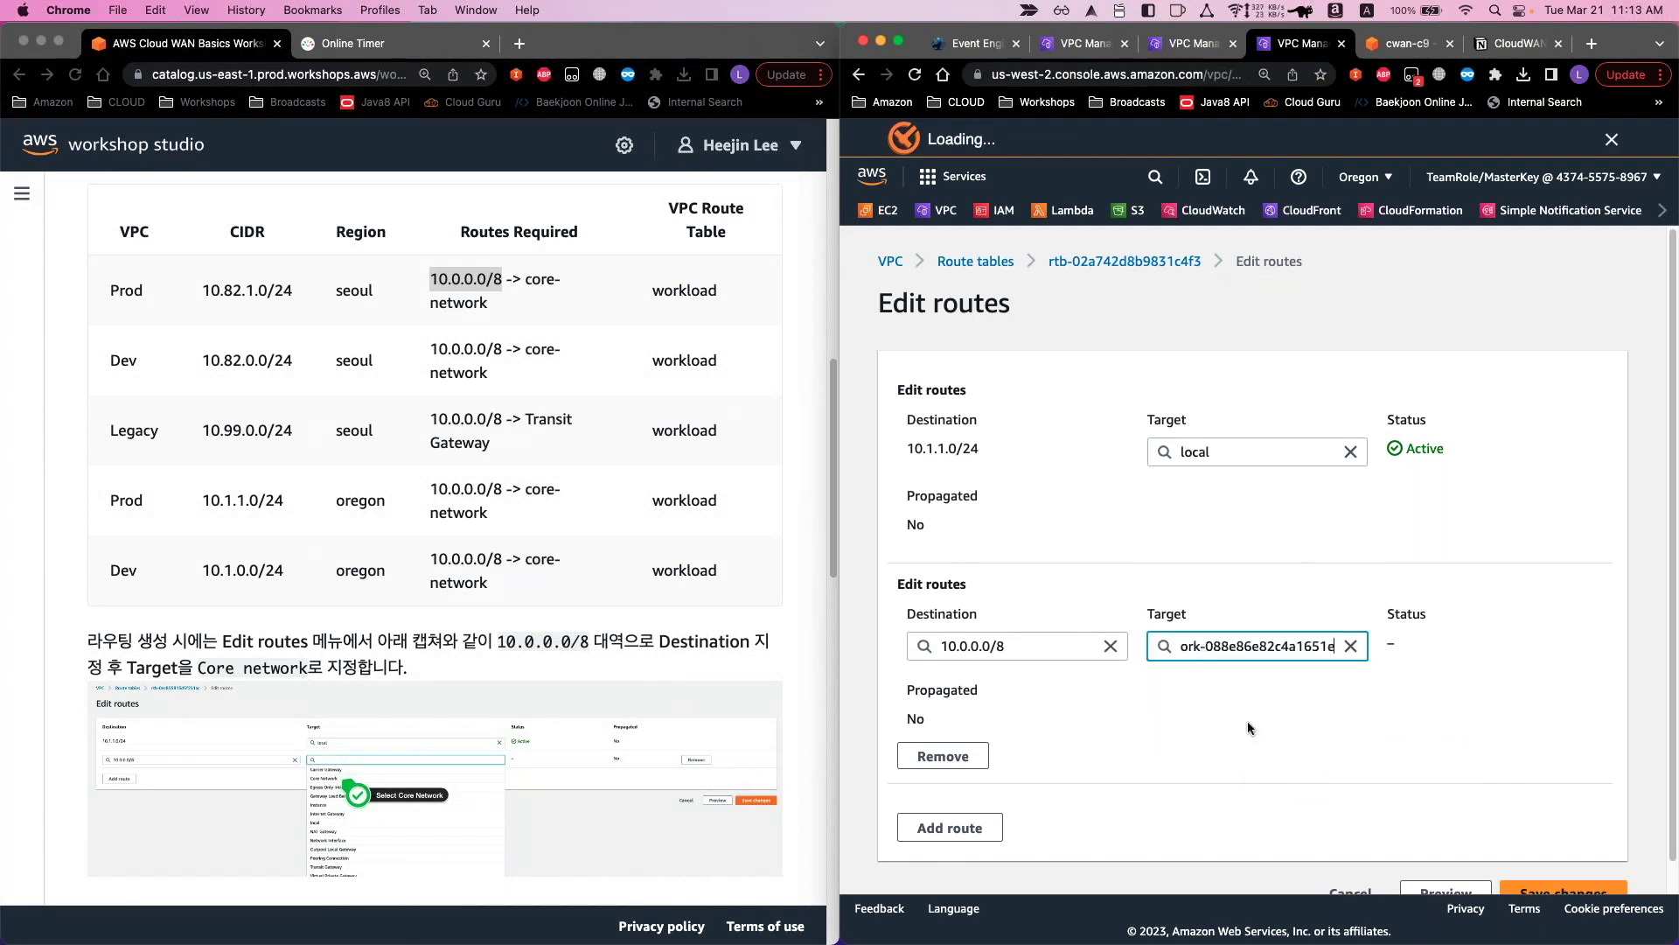
scroll(1247, 728, down, 1)
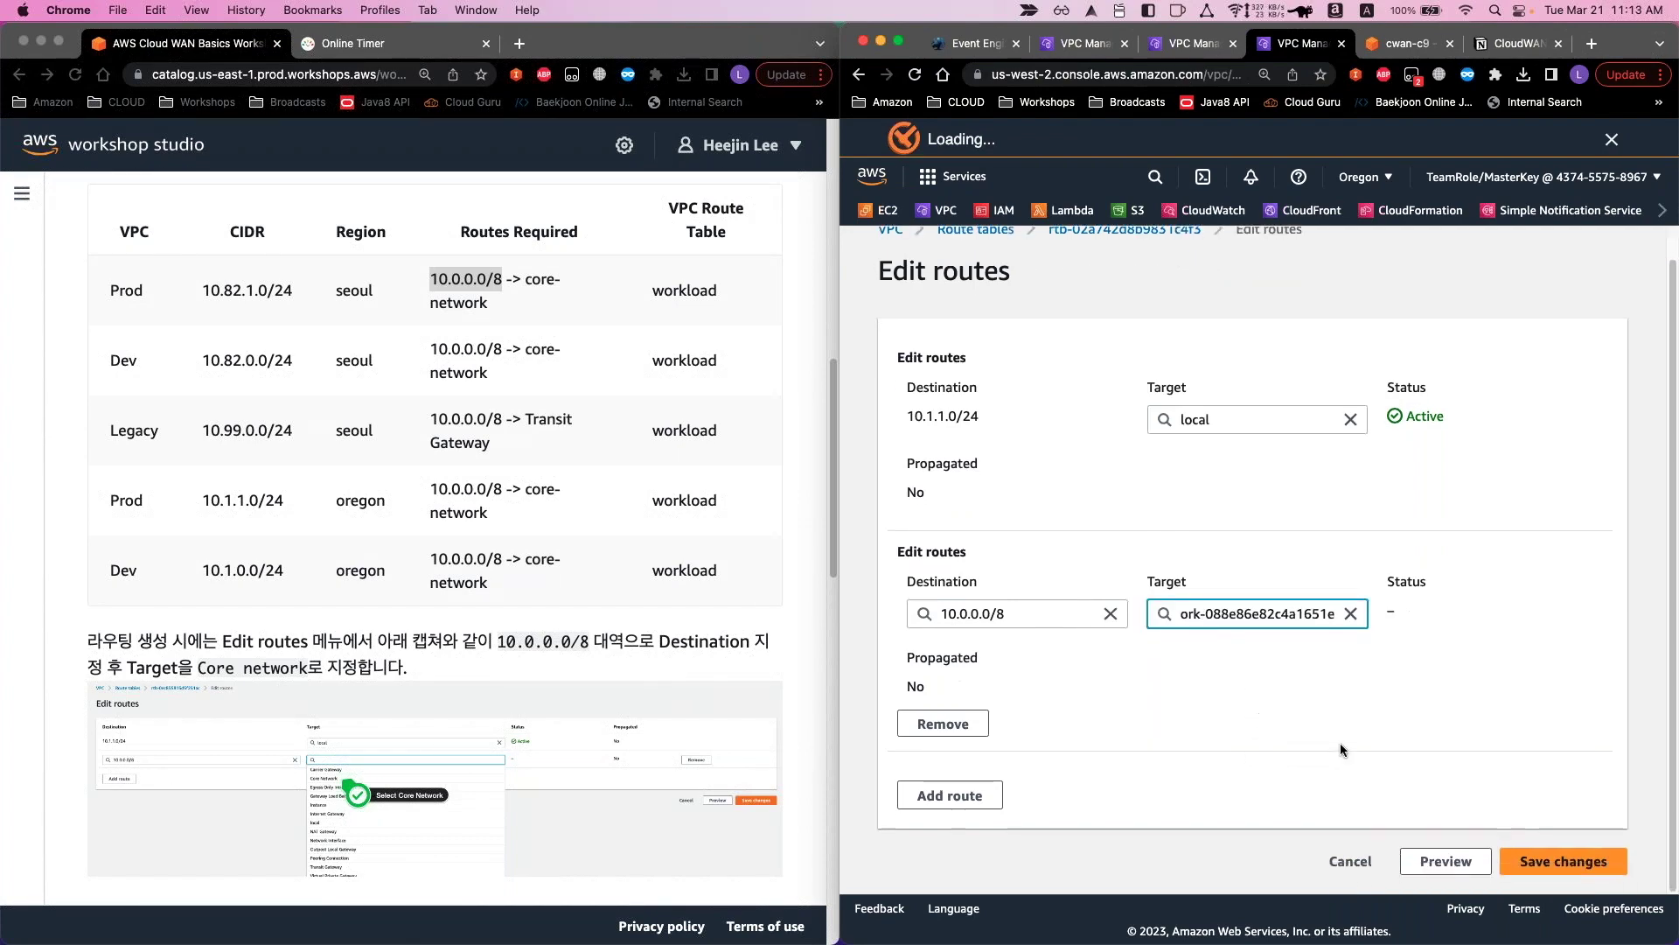
click(1545, 862)
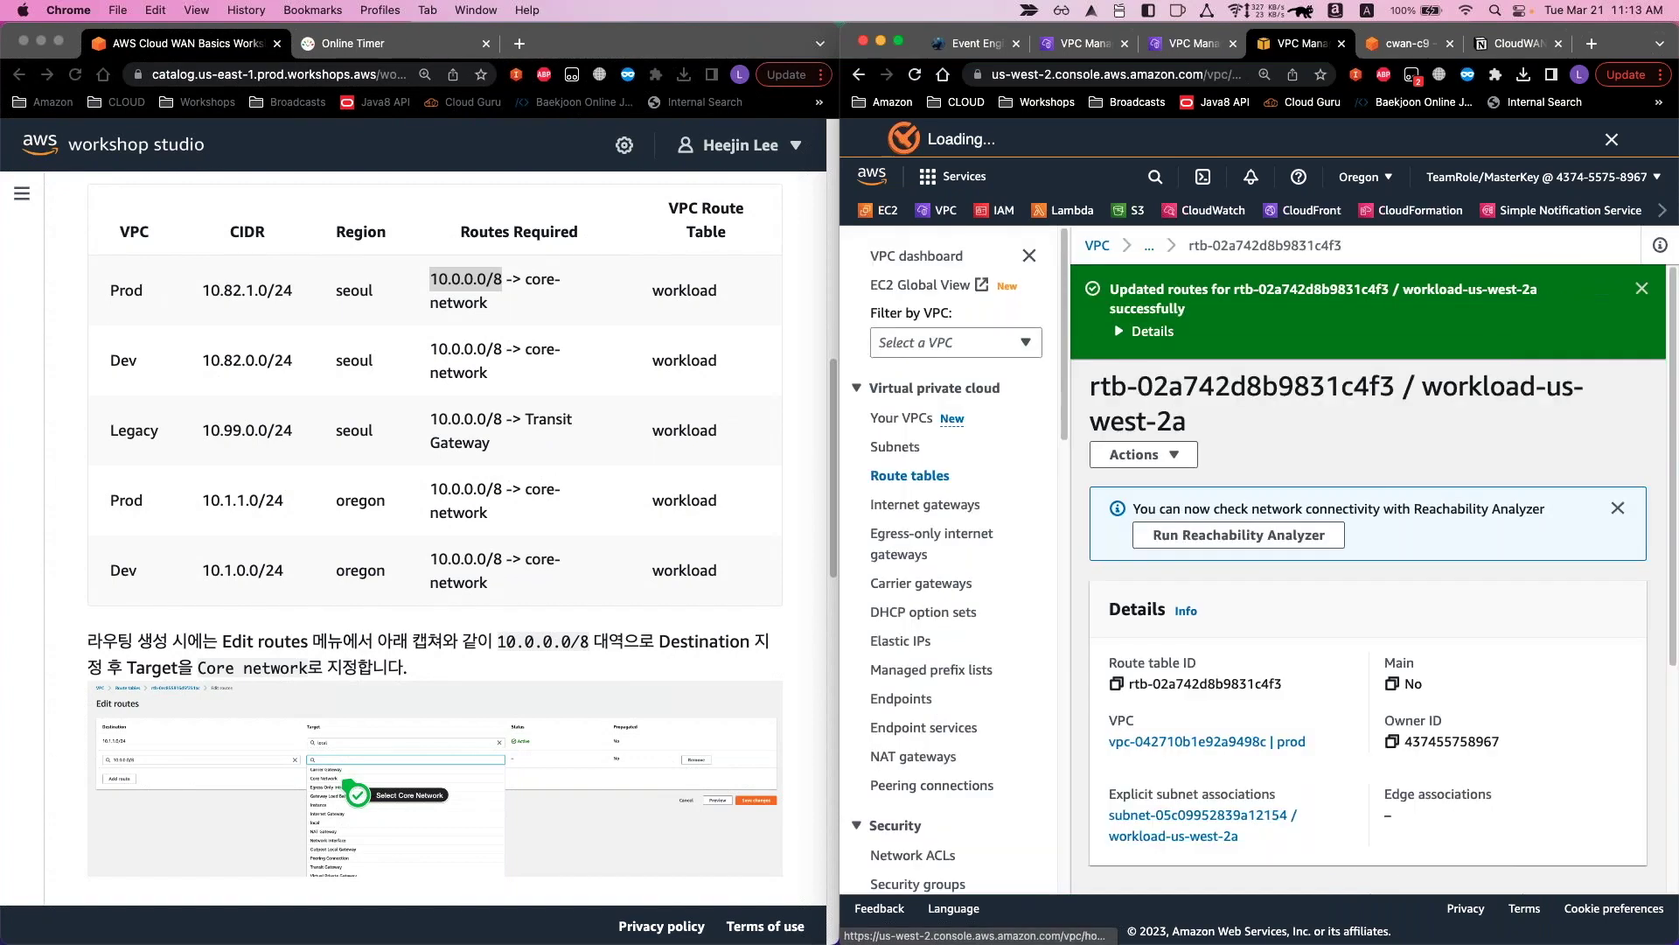
Check the destination and target of the core network route in the prod route table
scroll(1172, 594, down, 5)
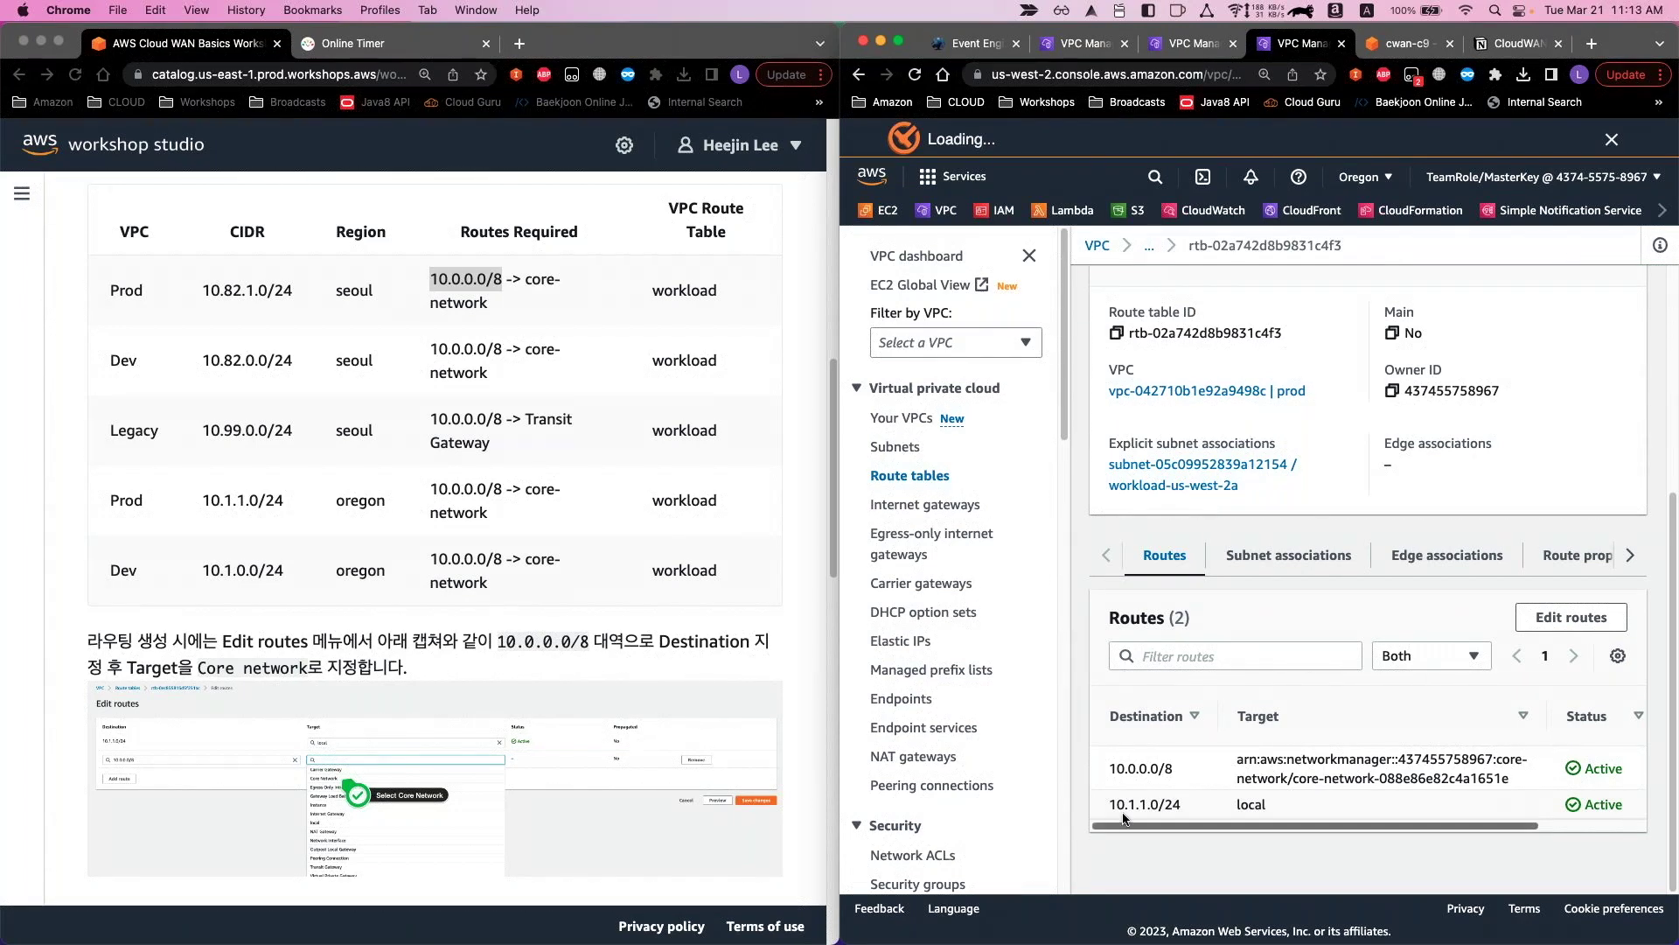
drag(1108, 768, 1169, 774)
key(super+c)
click(1167, 775)
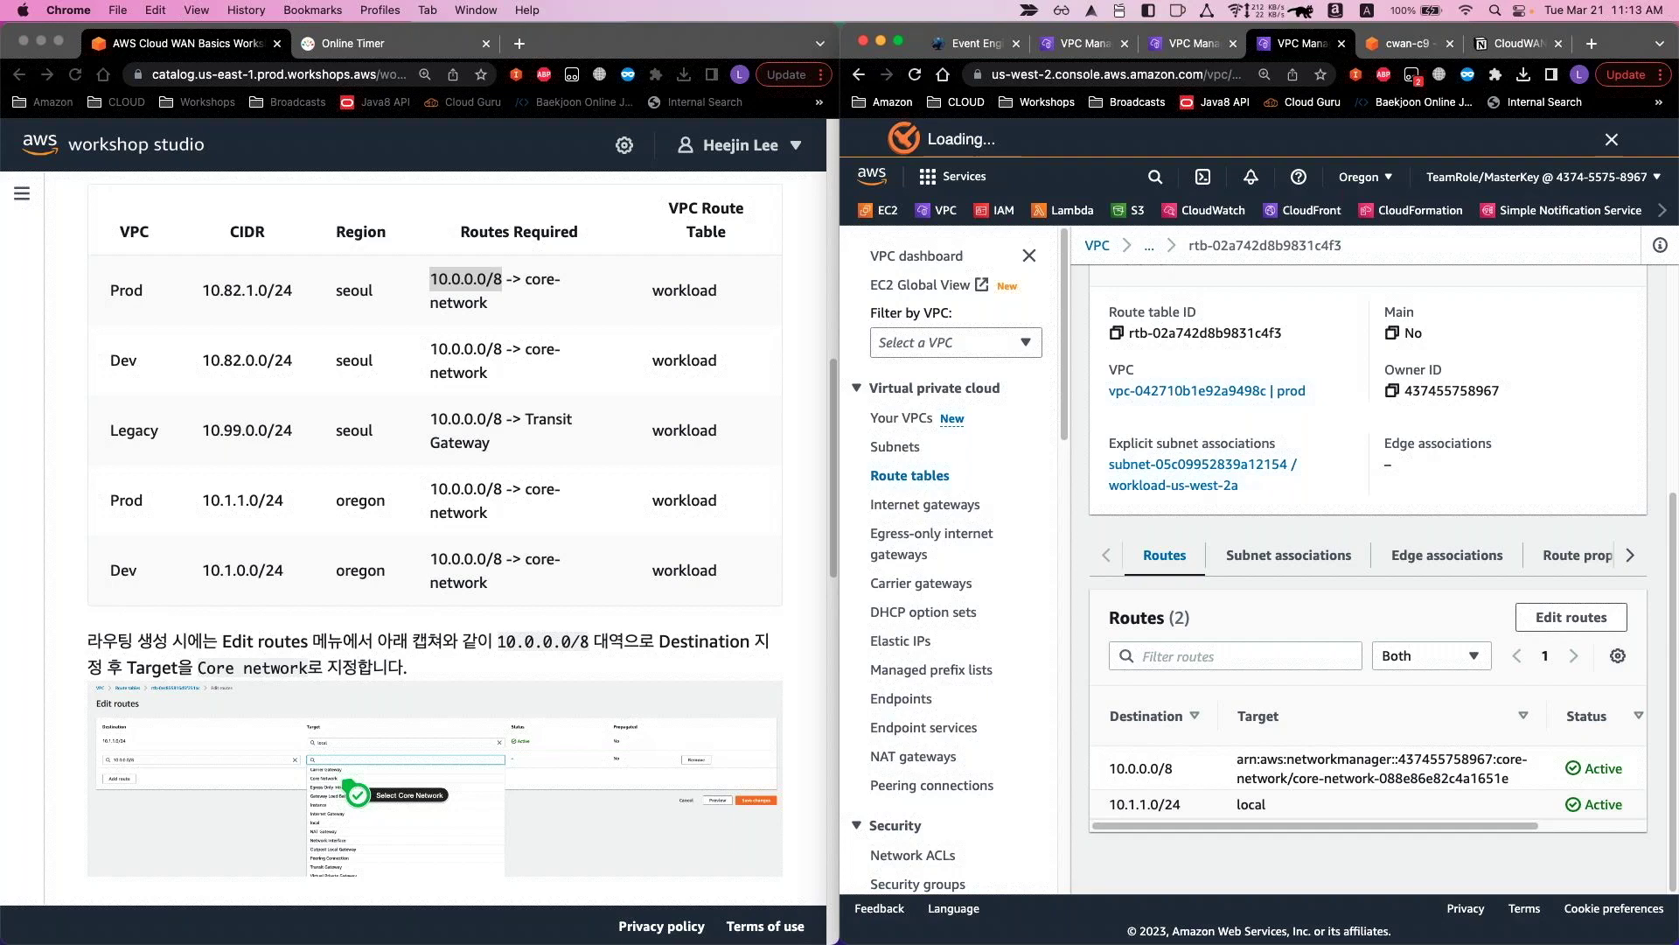
drag(1262, 758, 1505, 781)
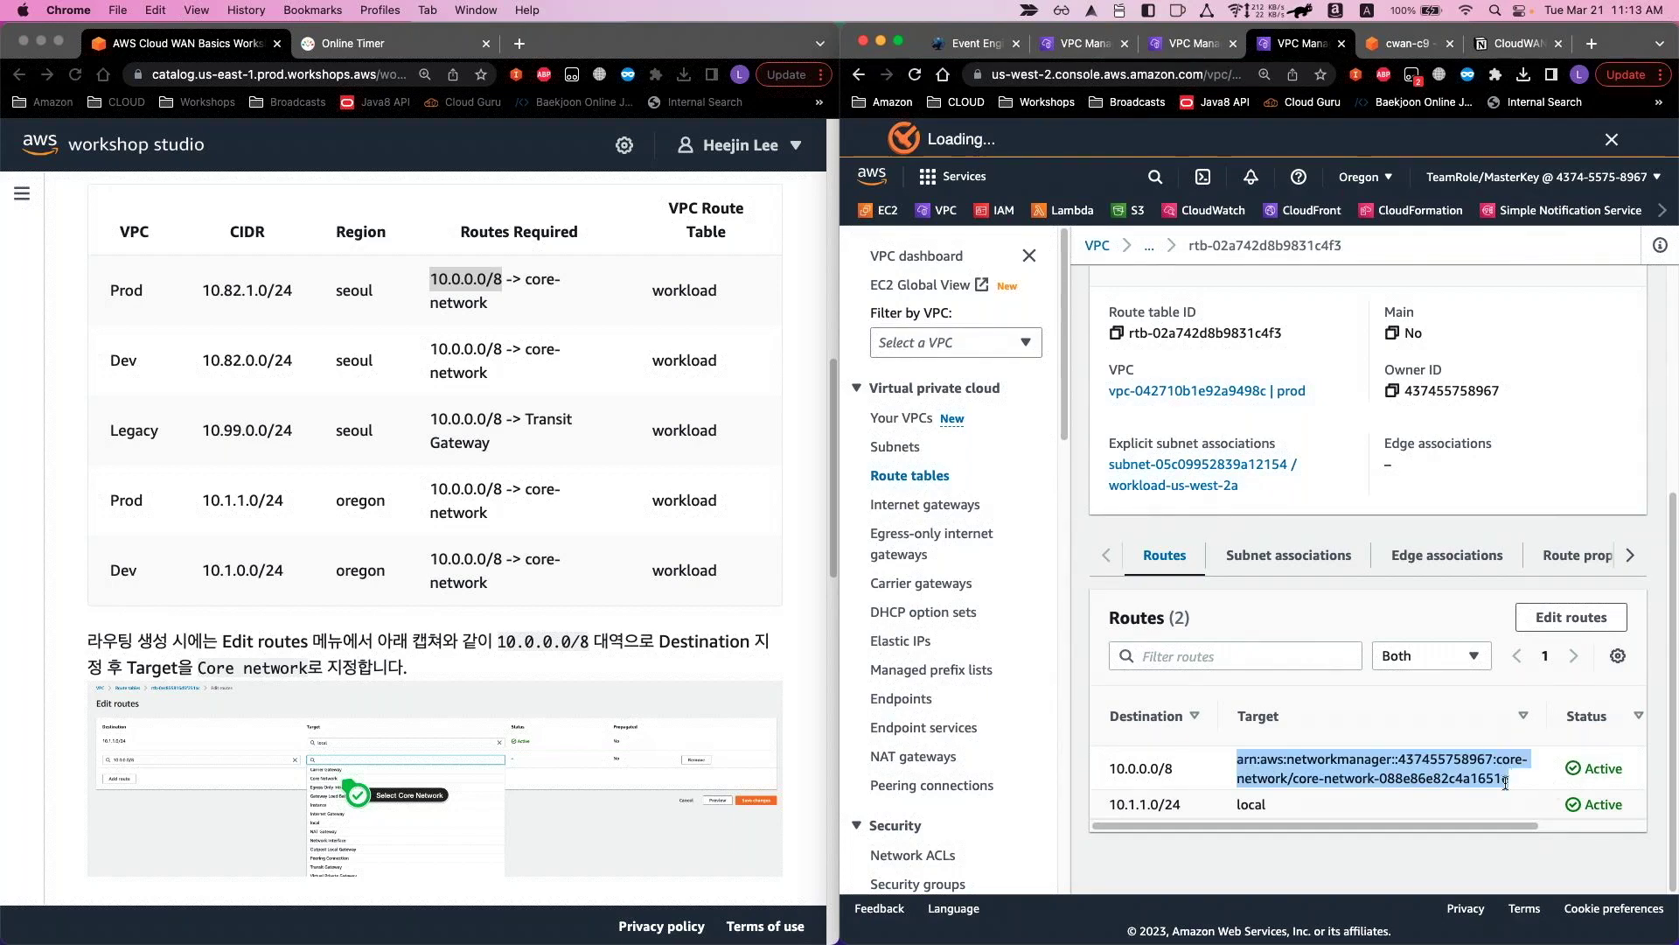
click(1506, 784)
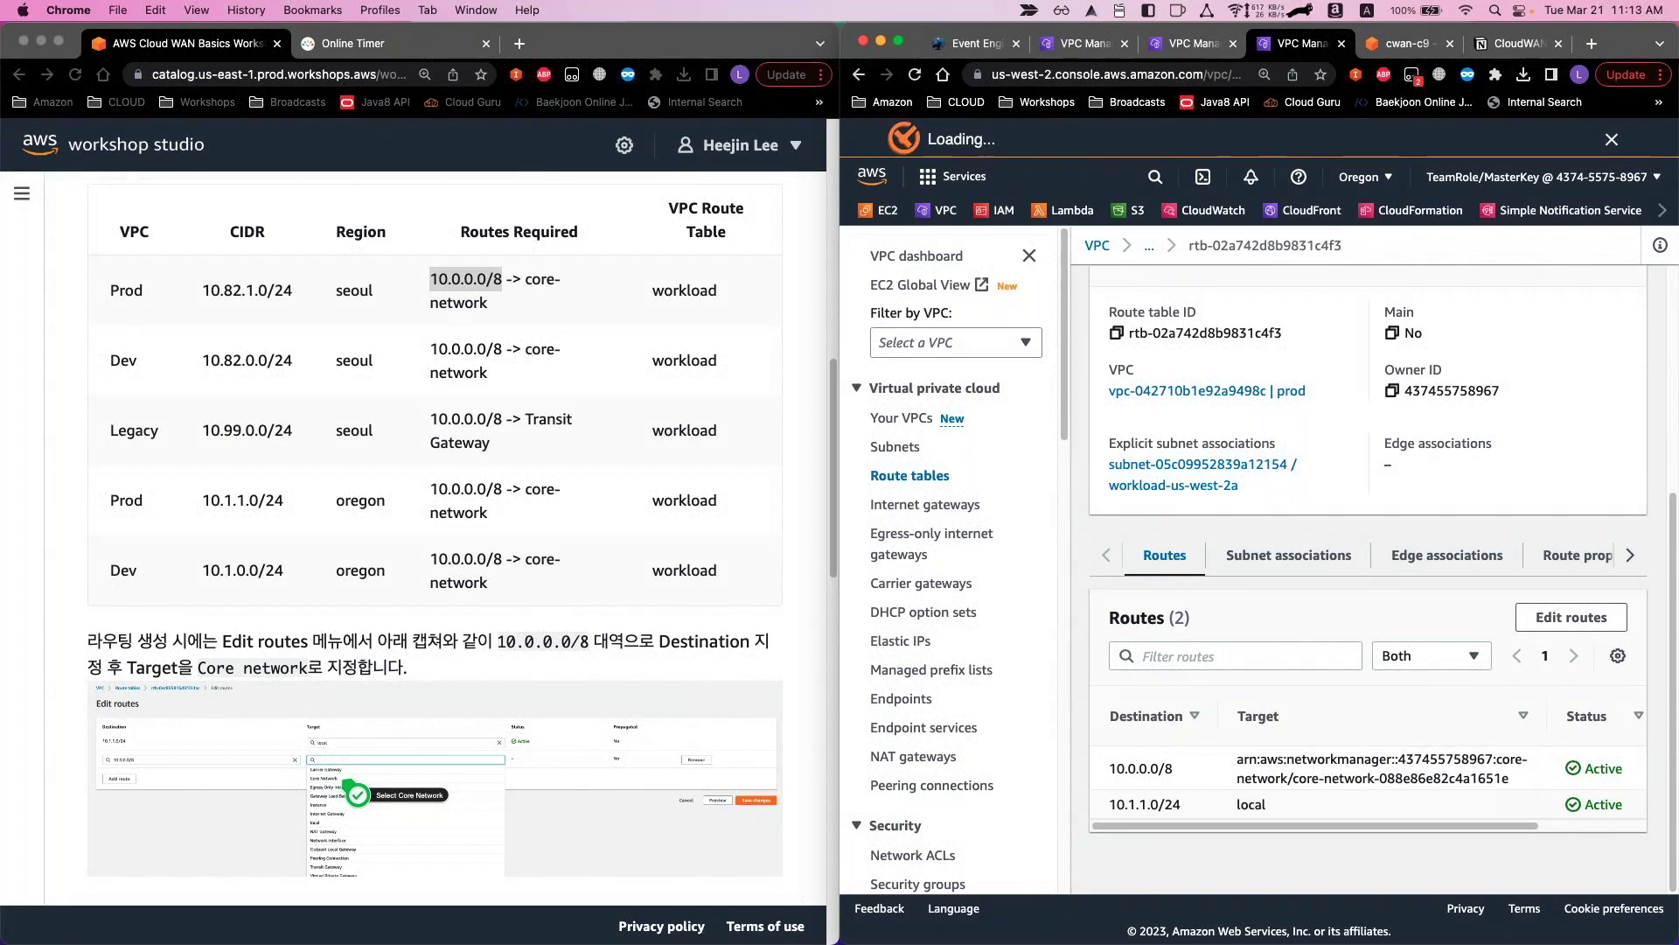
Switch the console to the Asia Pacific (Seoul) region and return to the route tables list
click(1367, 179)
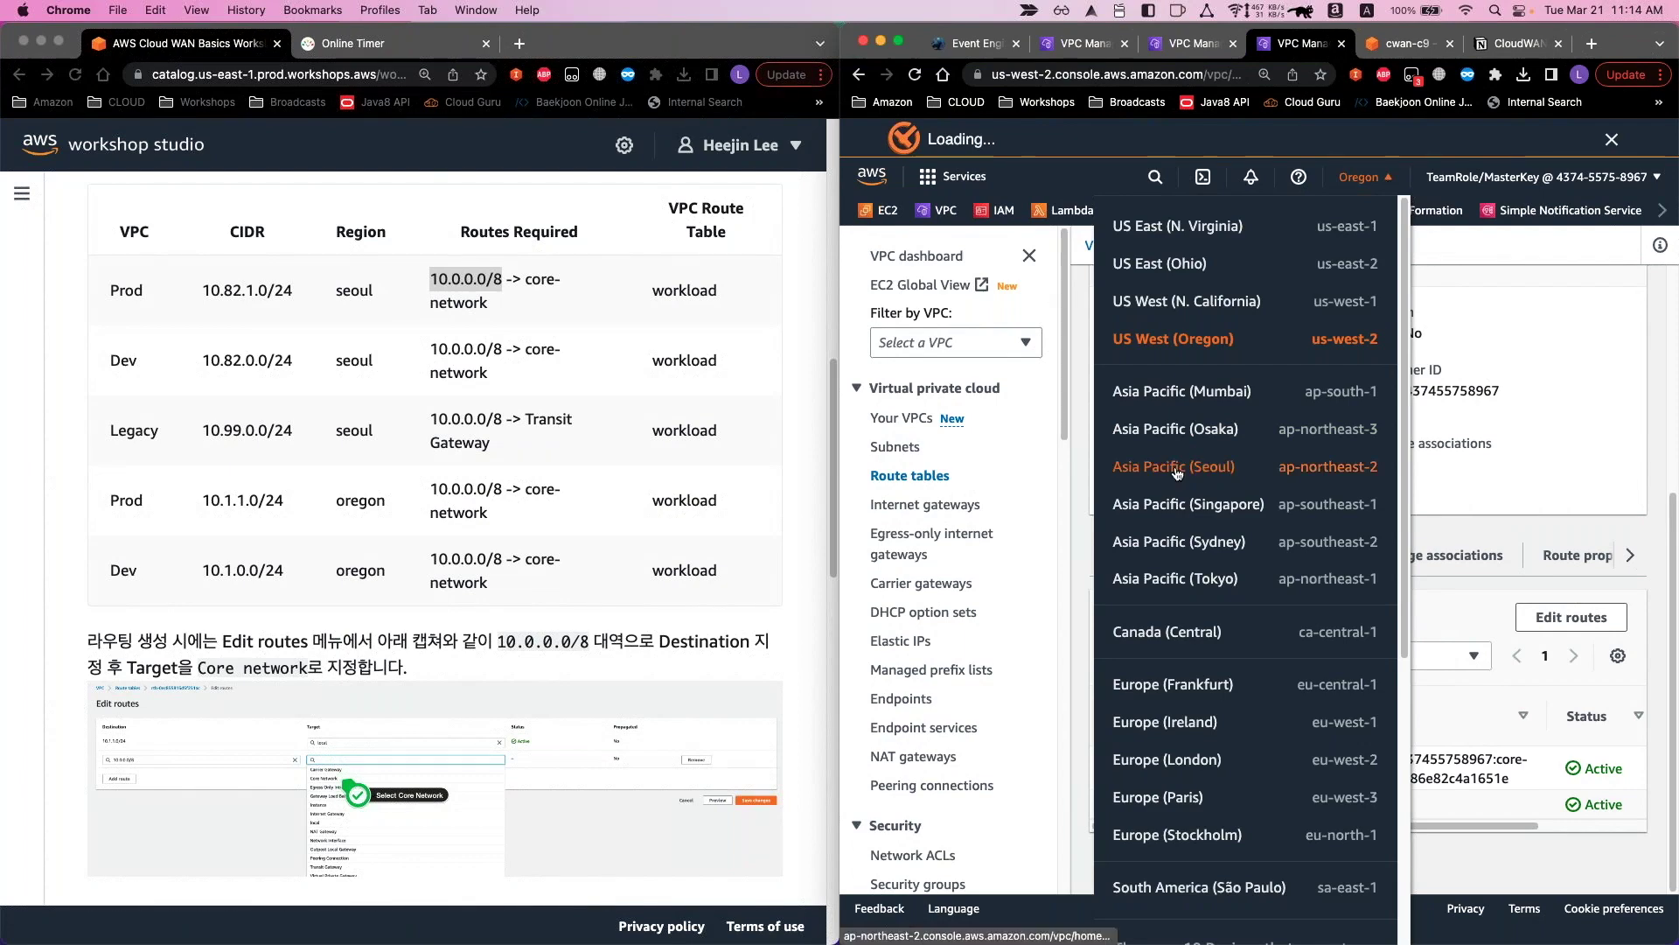
click(1340, 477)
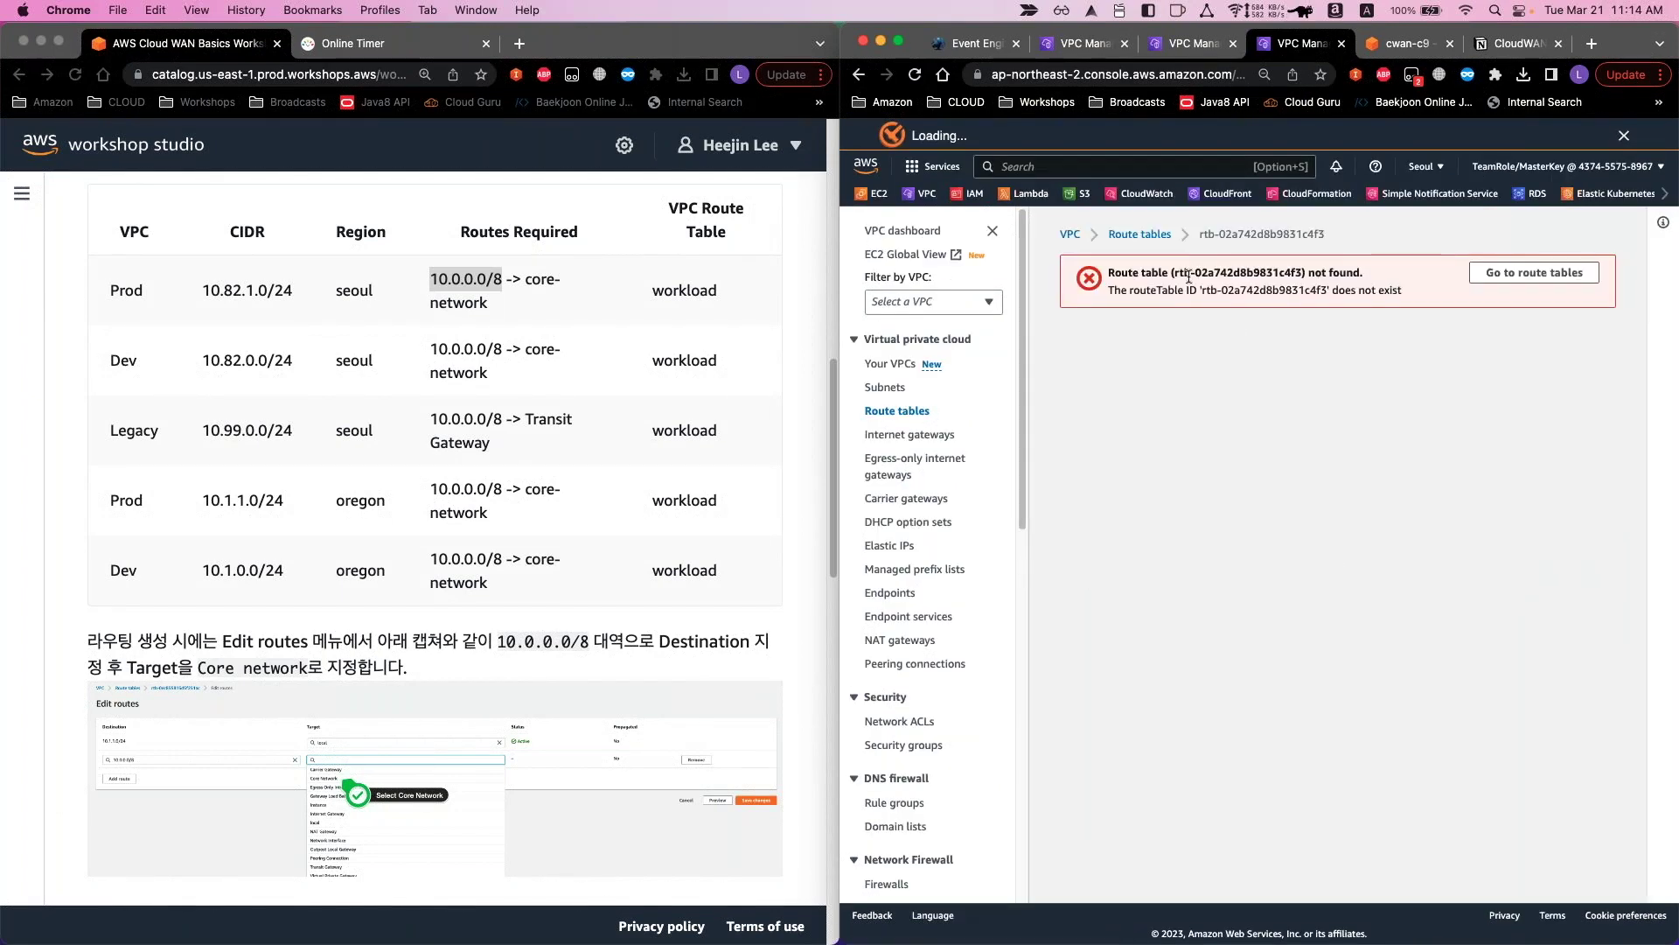
click(1139, 236)
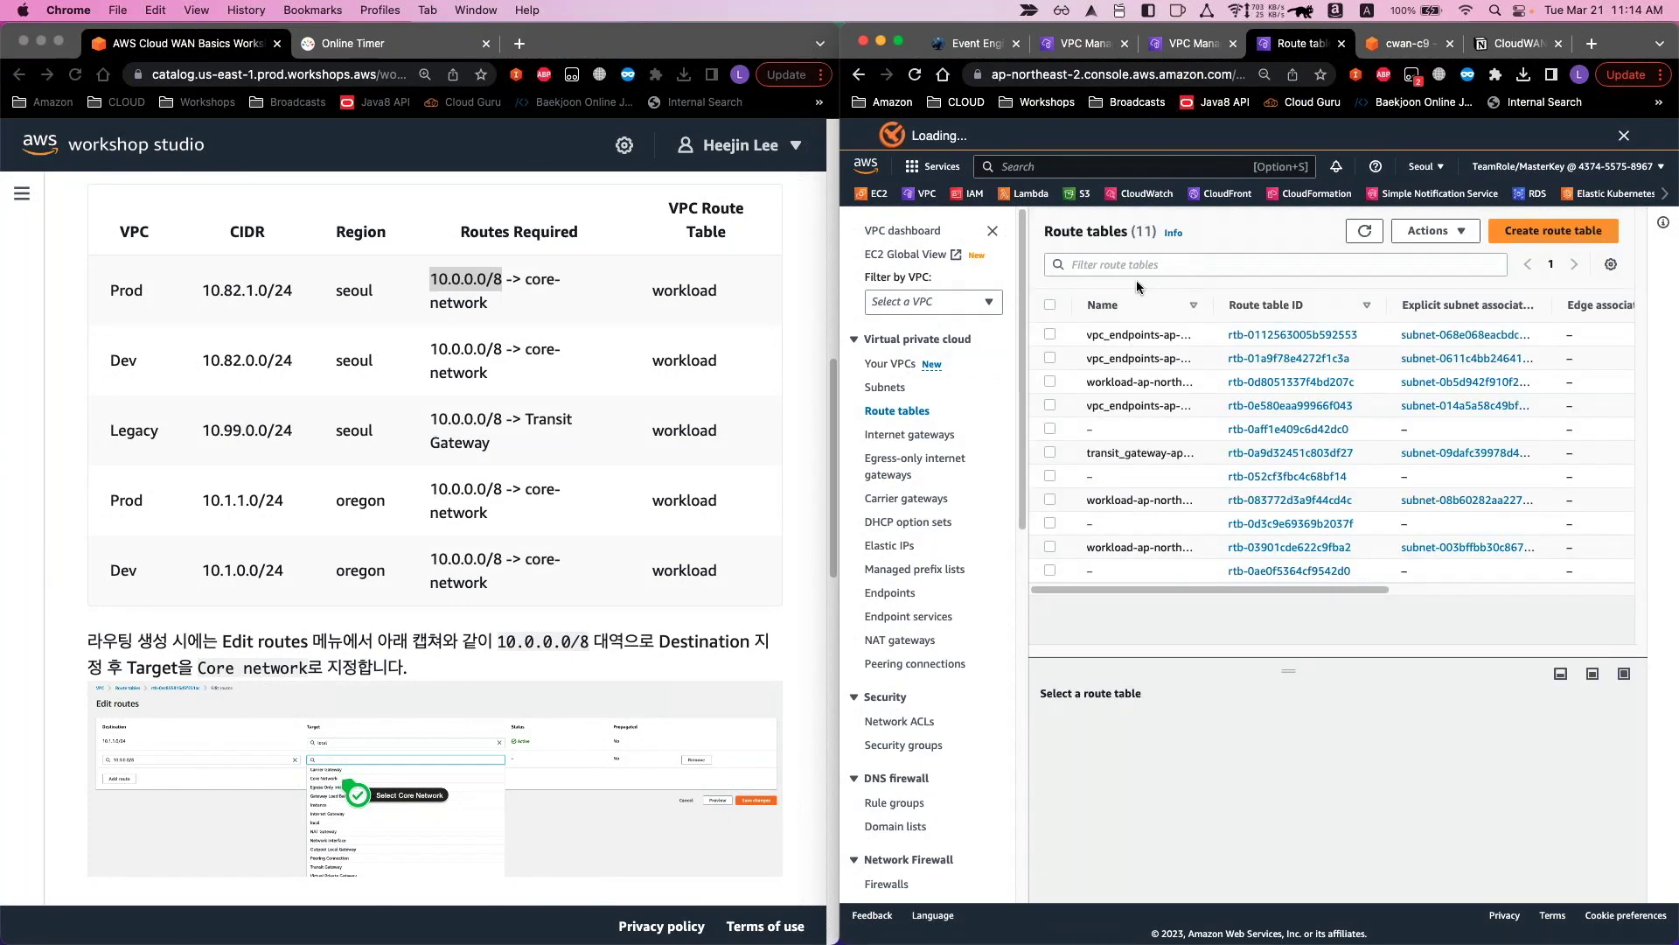
Filter the Seoul route tables by "workload"
click(1156, 267)
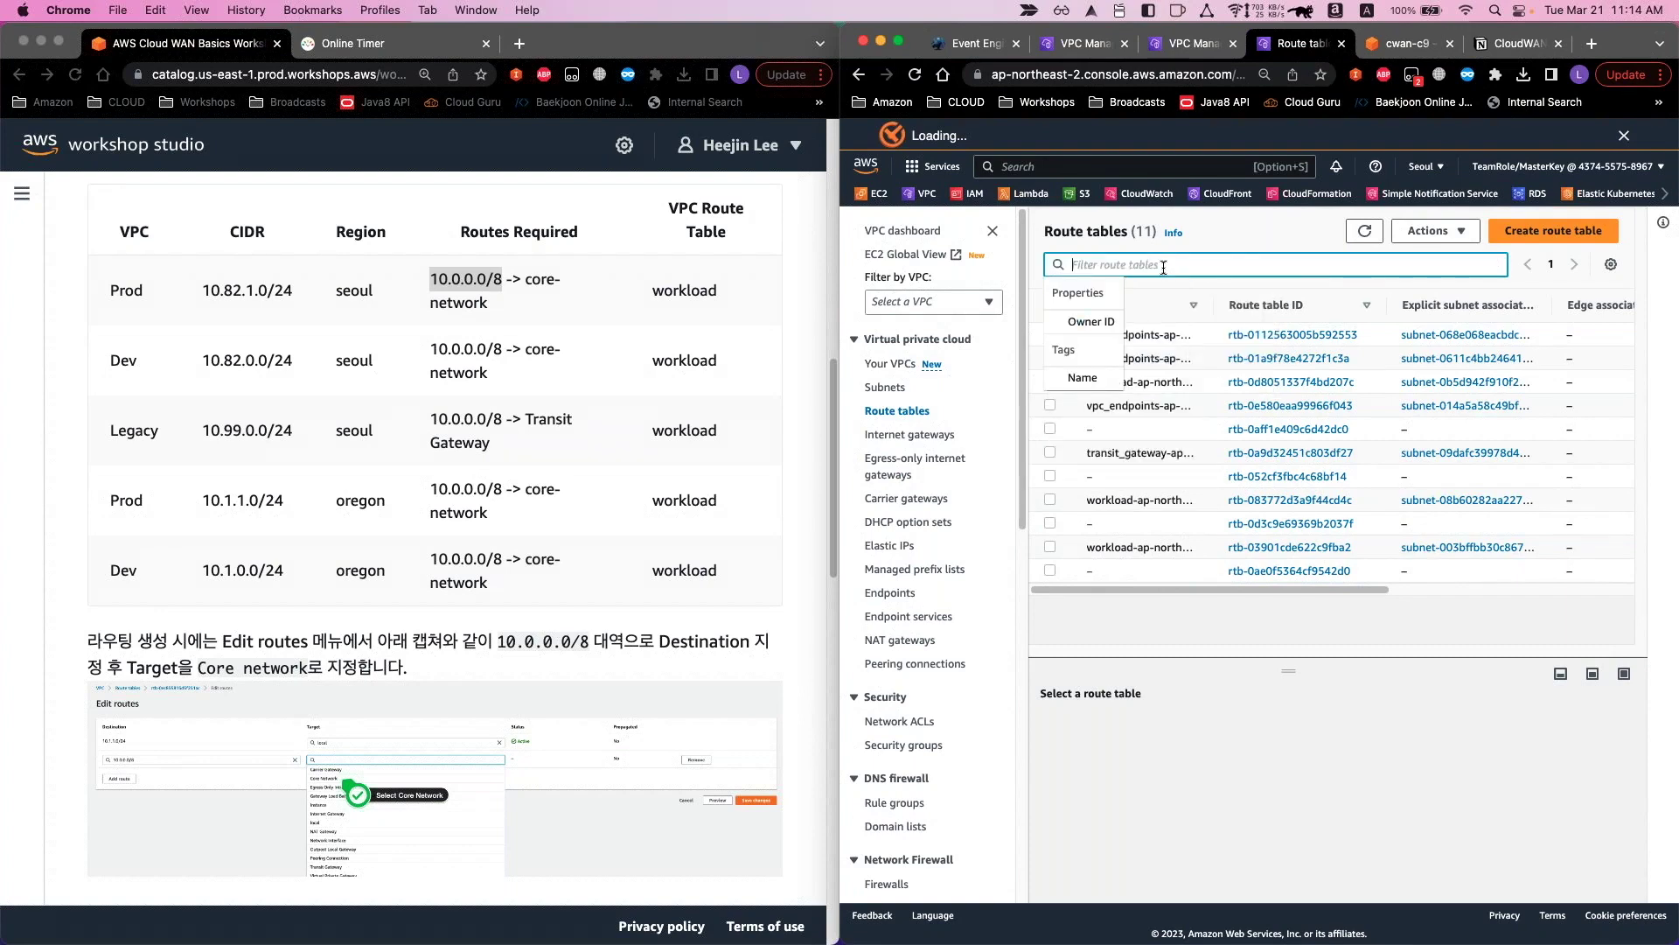
text(wor)
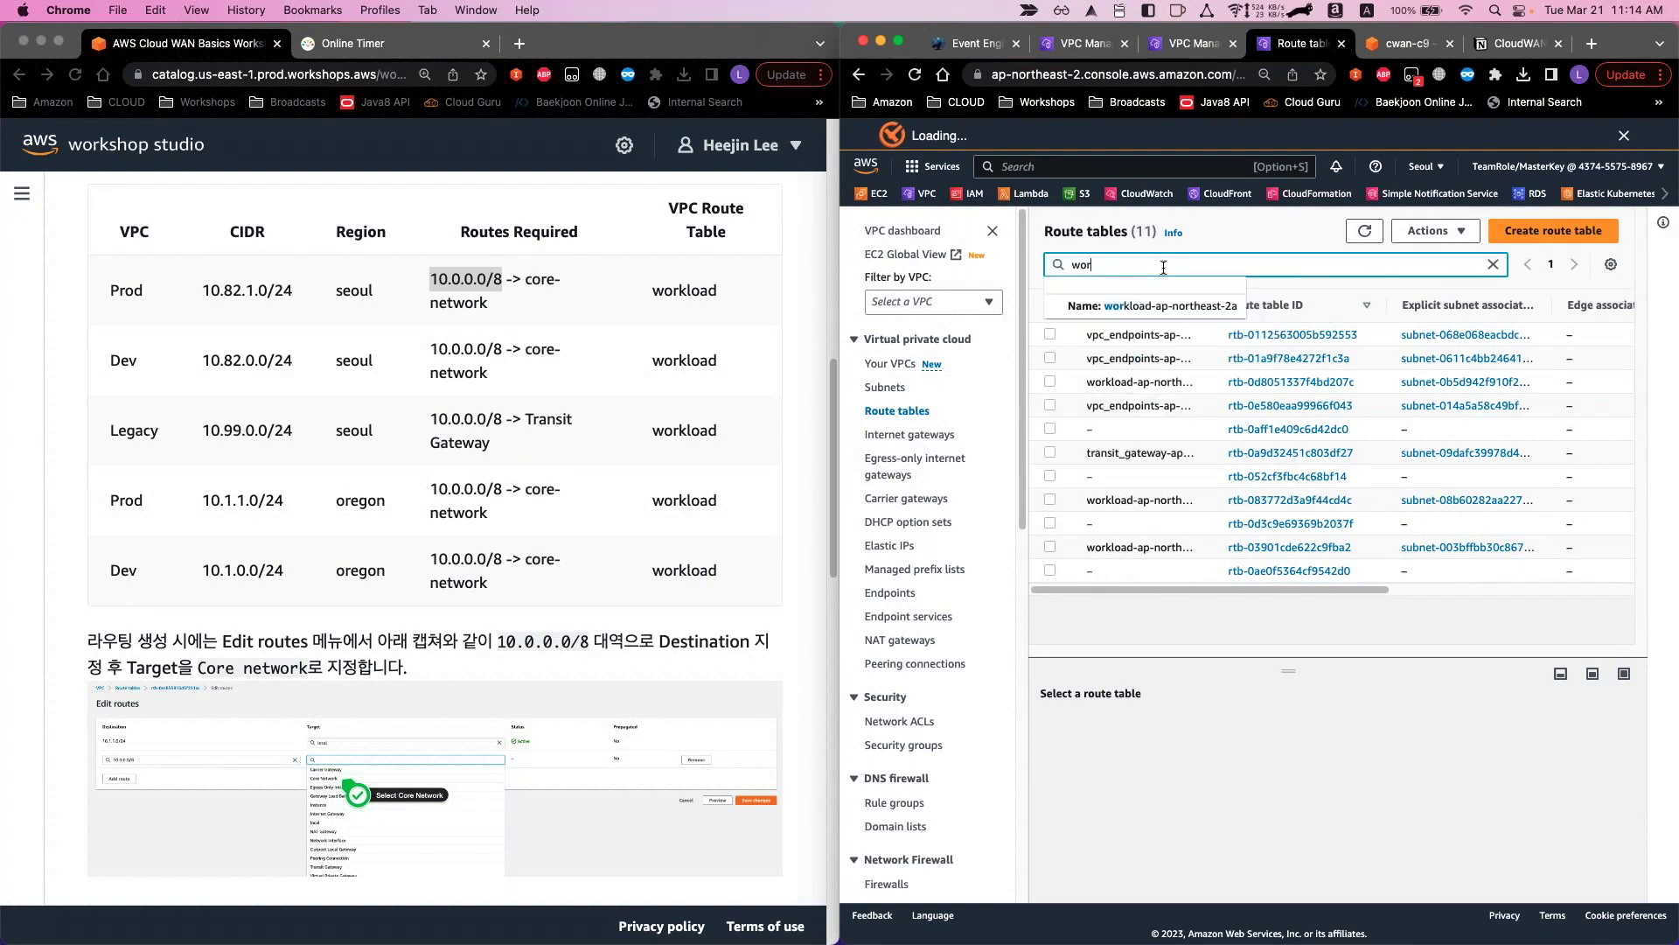
text(kload)
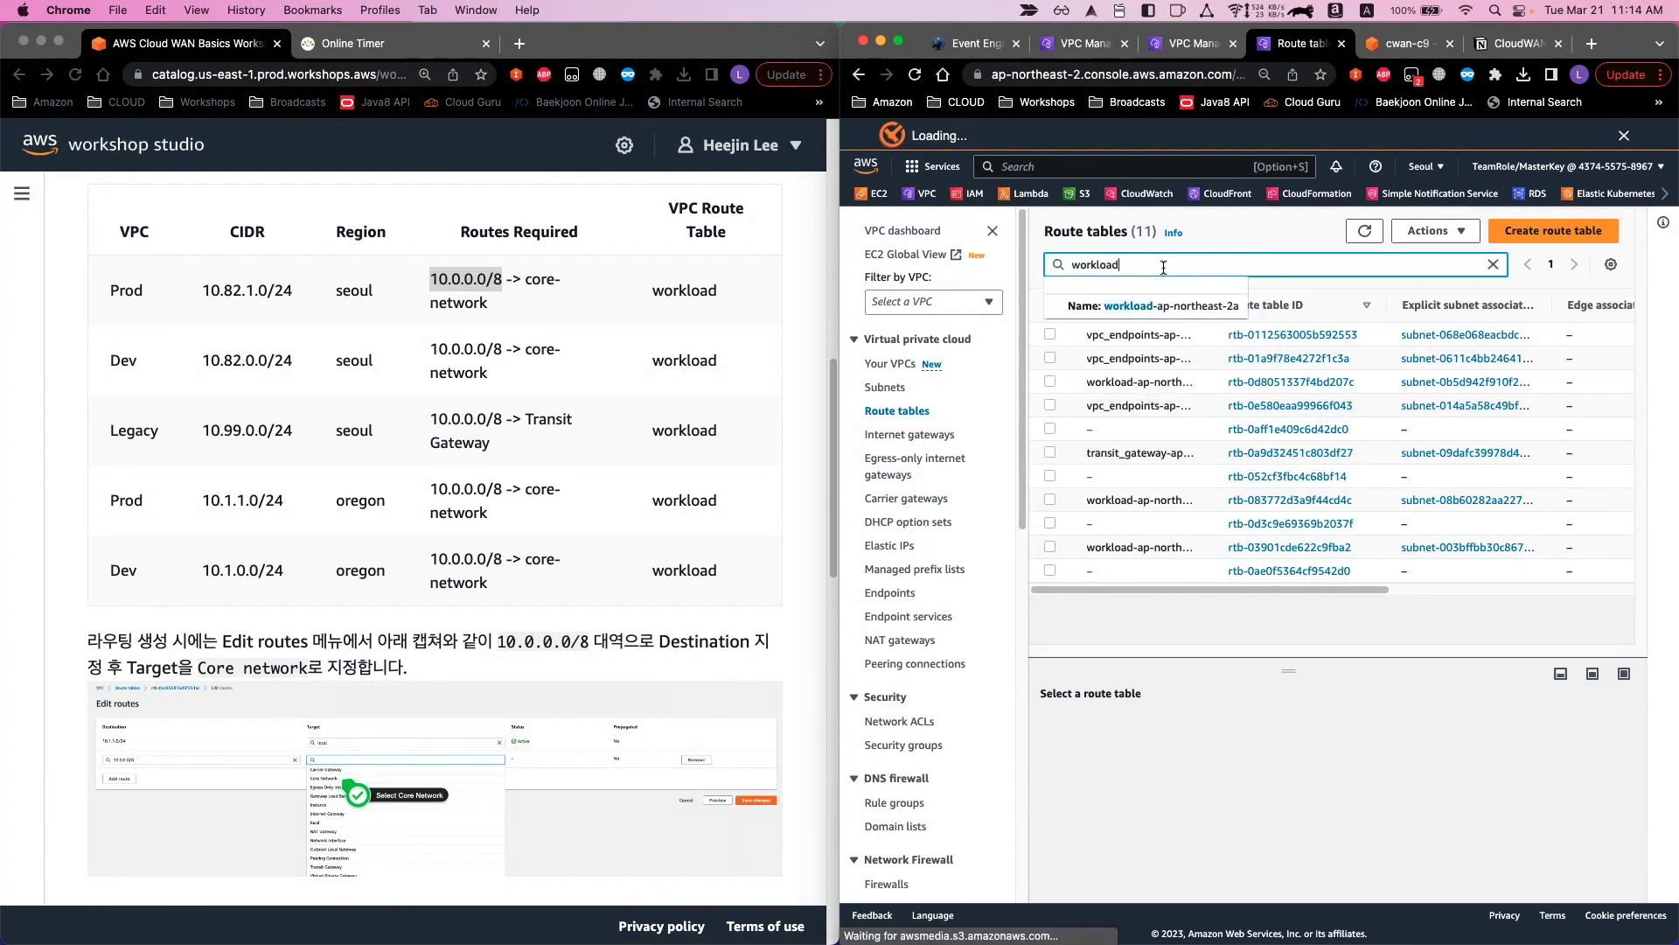
key(Return)
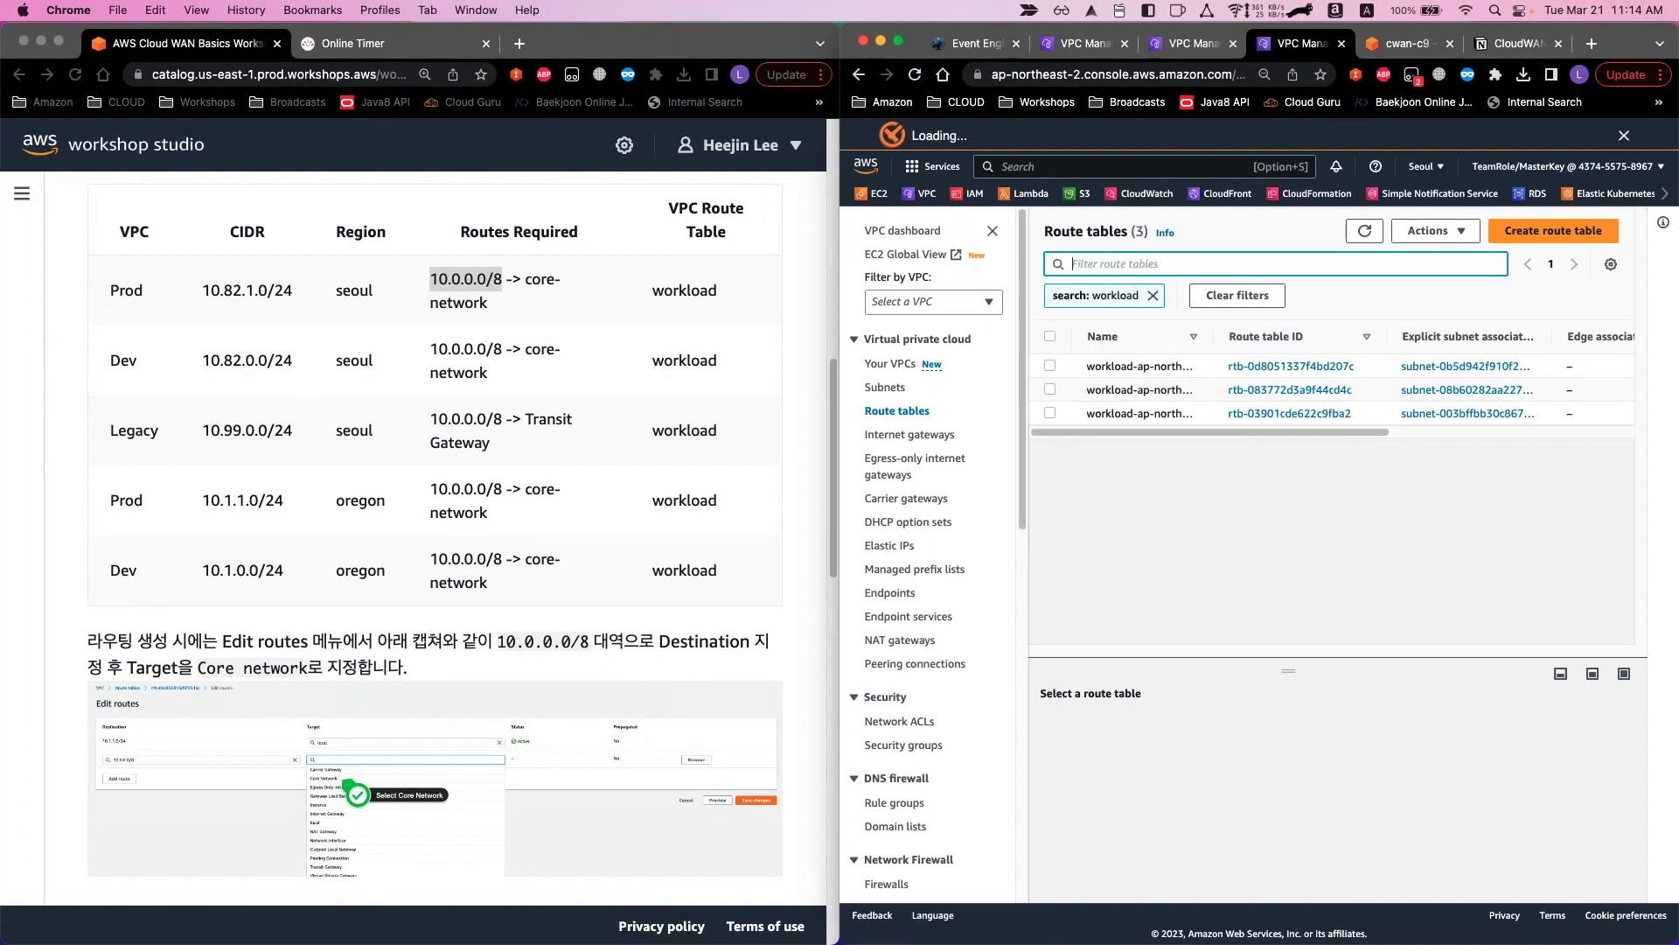
click(1268, 498)
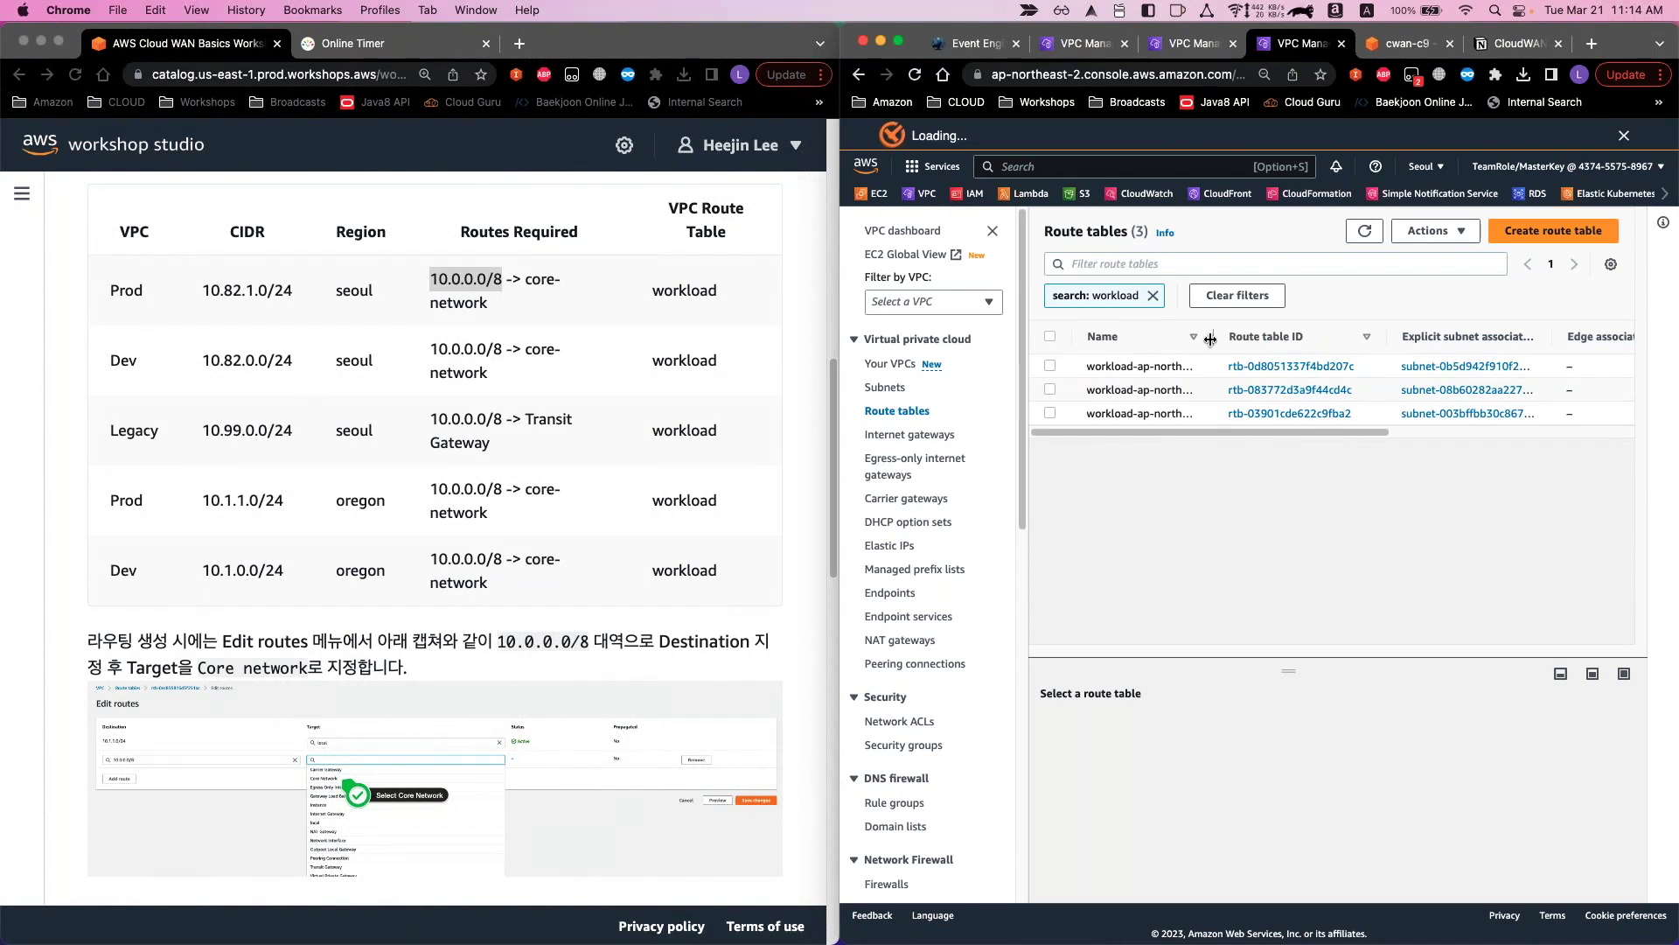
Widen the Name column and open each of the three workload-ap-northeast-2a route tables in its own browser tab
drag(1211, 340, 1279, 339)
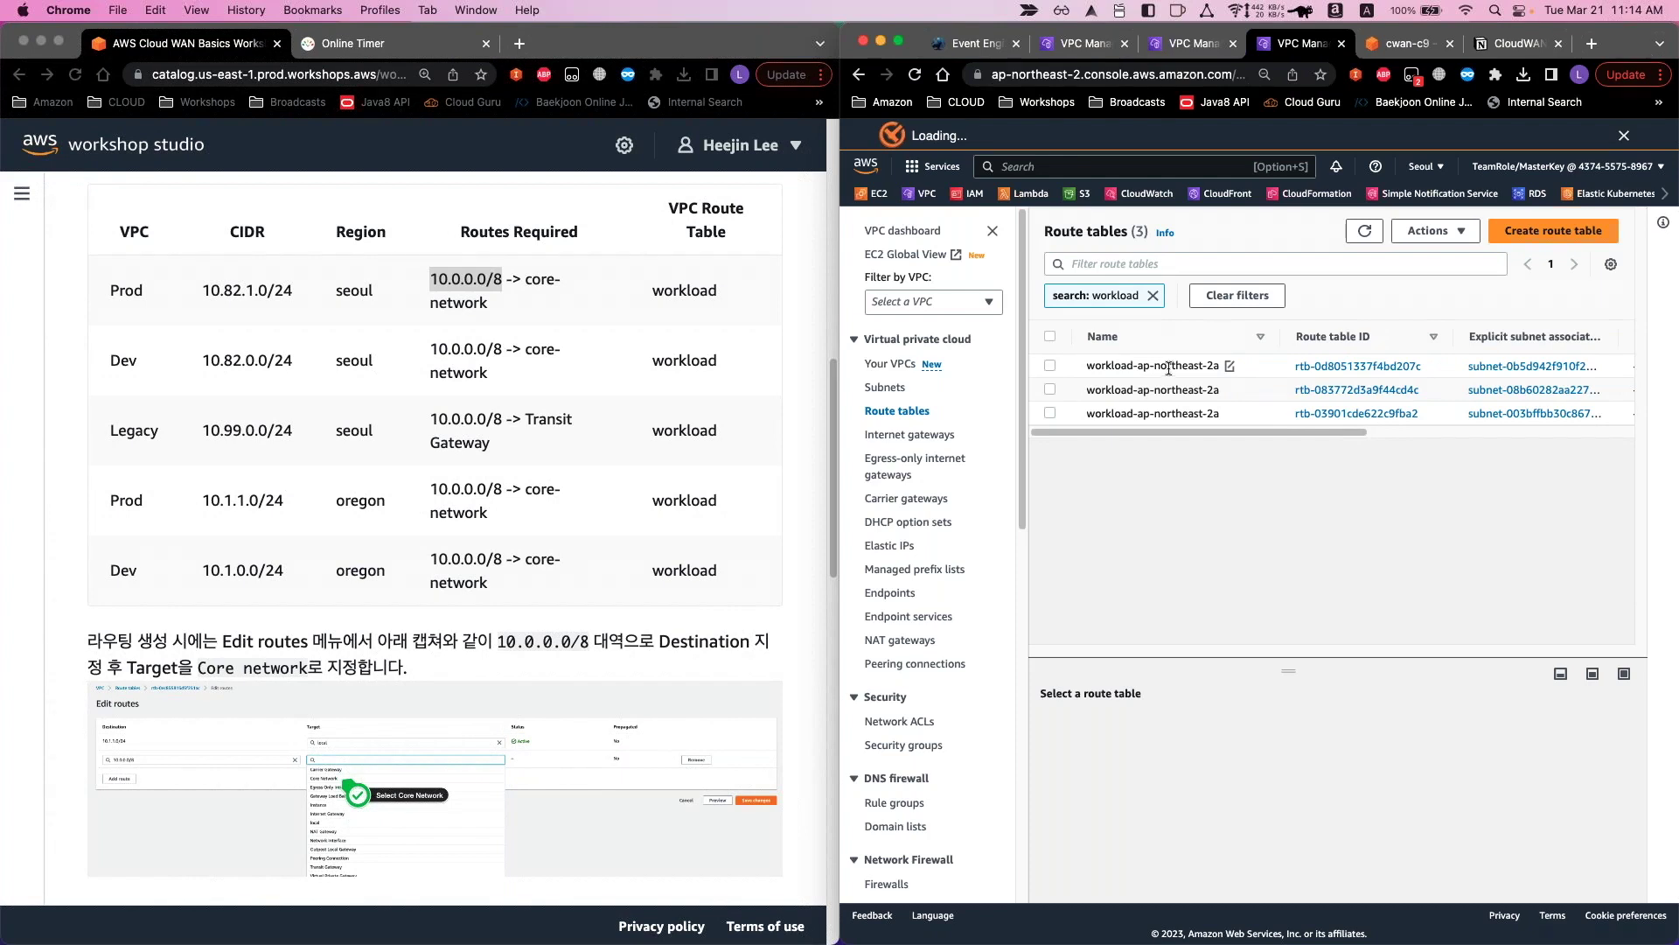
click(1275, 375)
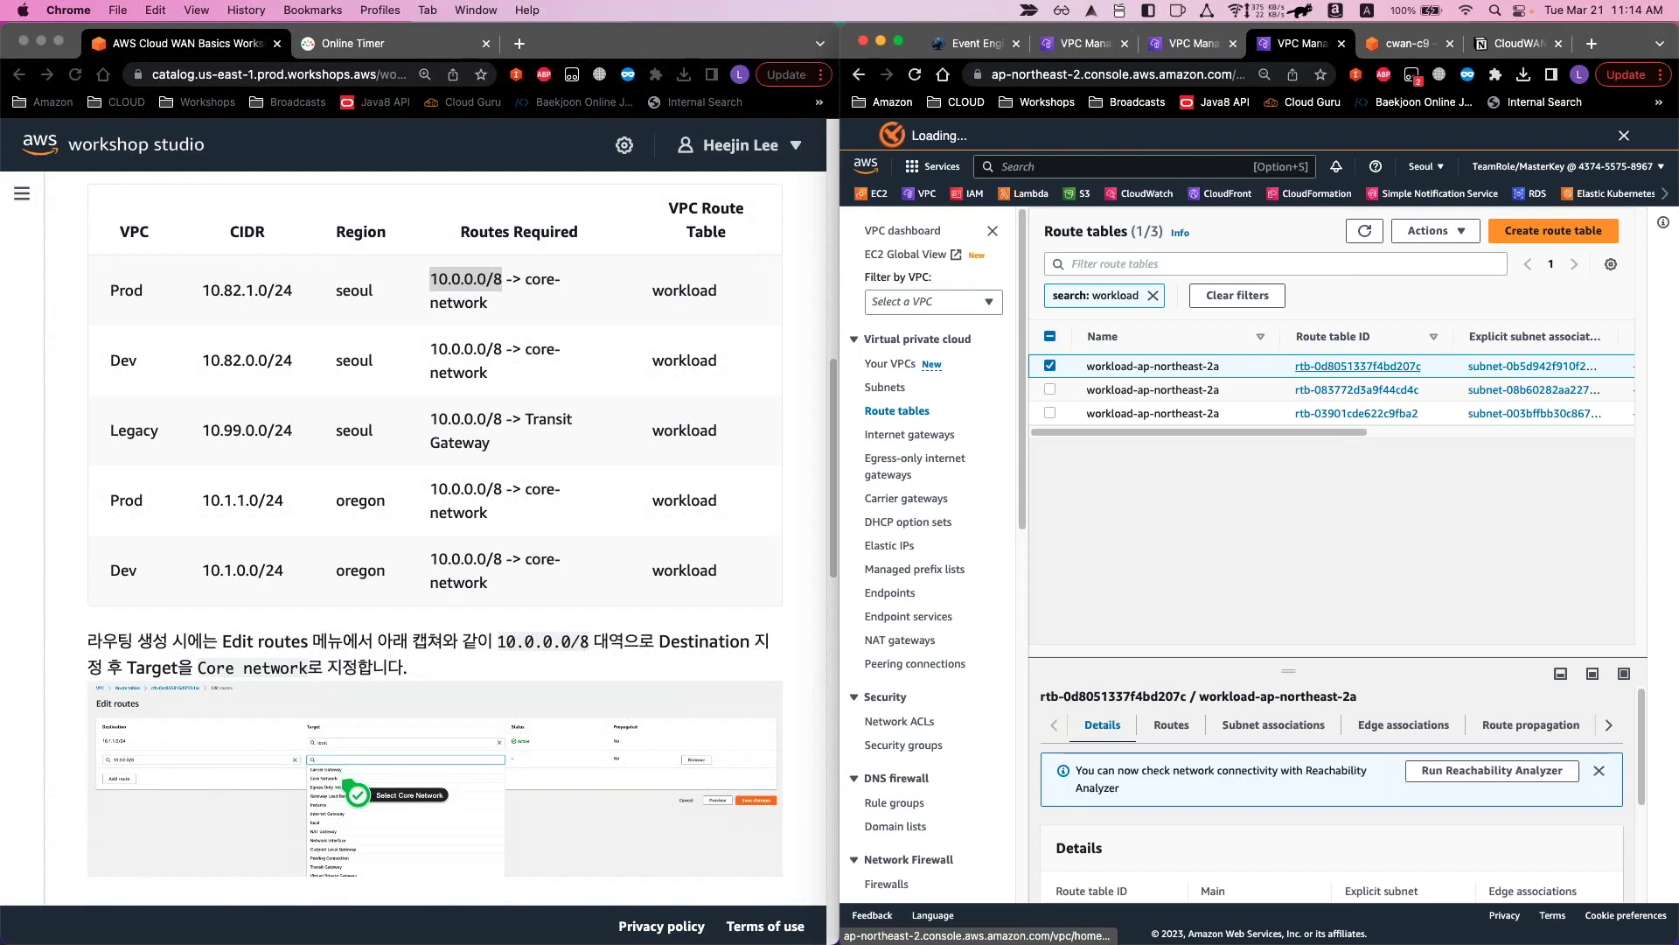
super+click(1347, 367)
super+click(1345, 391)
super+click(1343, 415)
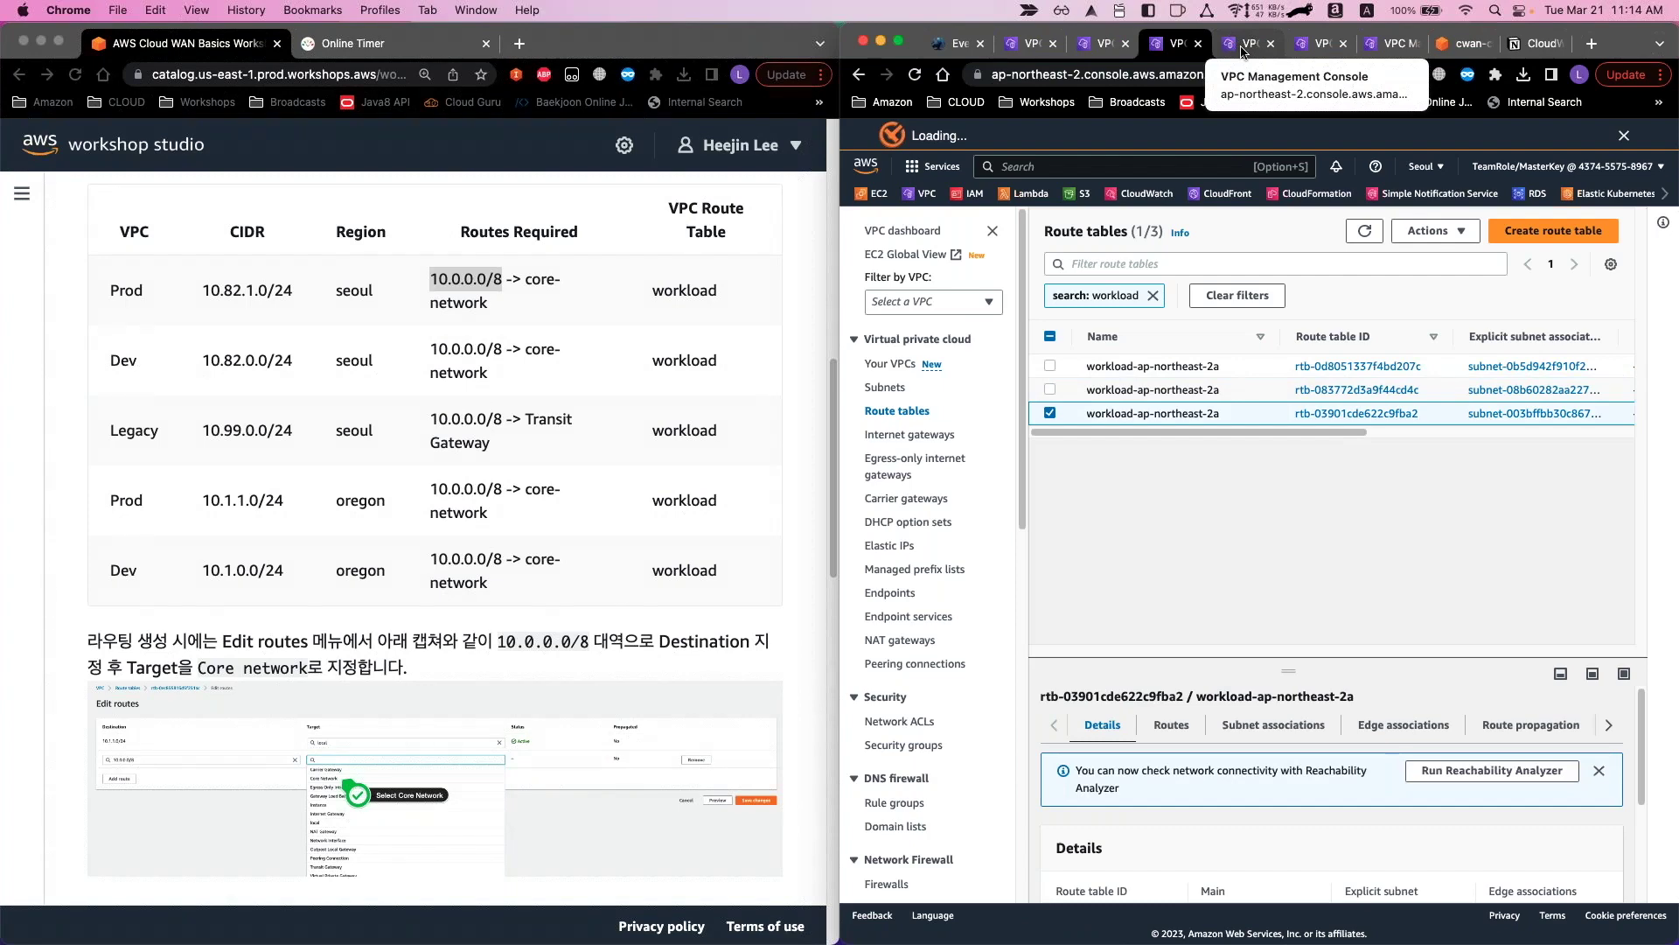
Open the Seoul prod VPC's workload route table for editing and add a route with destination 10.0.0.0/8
click(1242, 45)
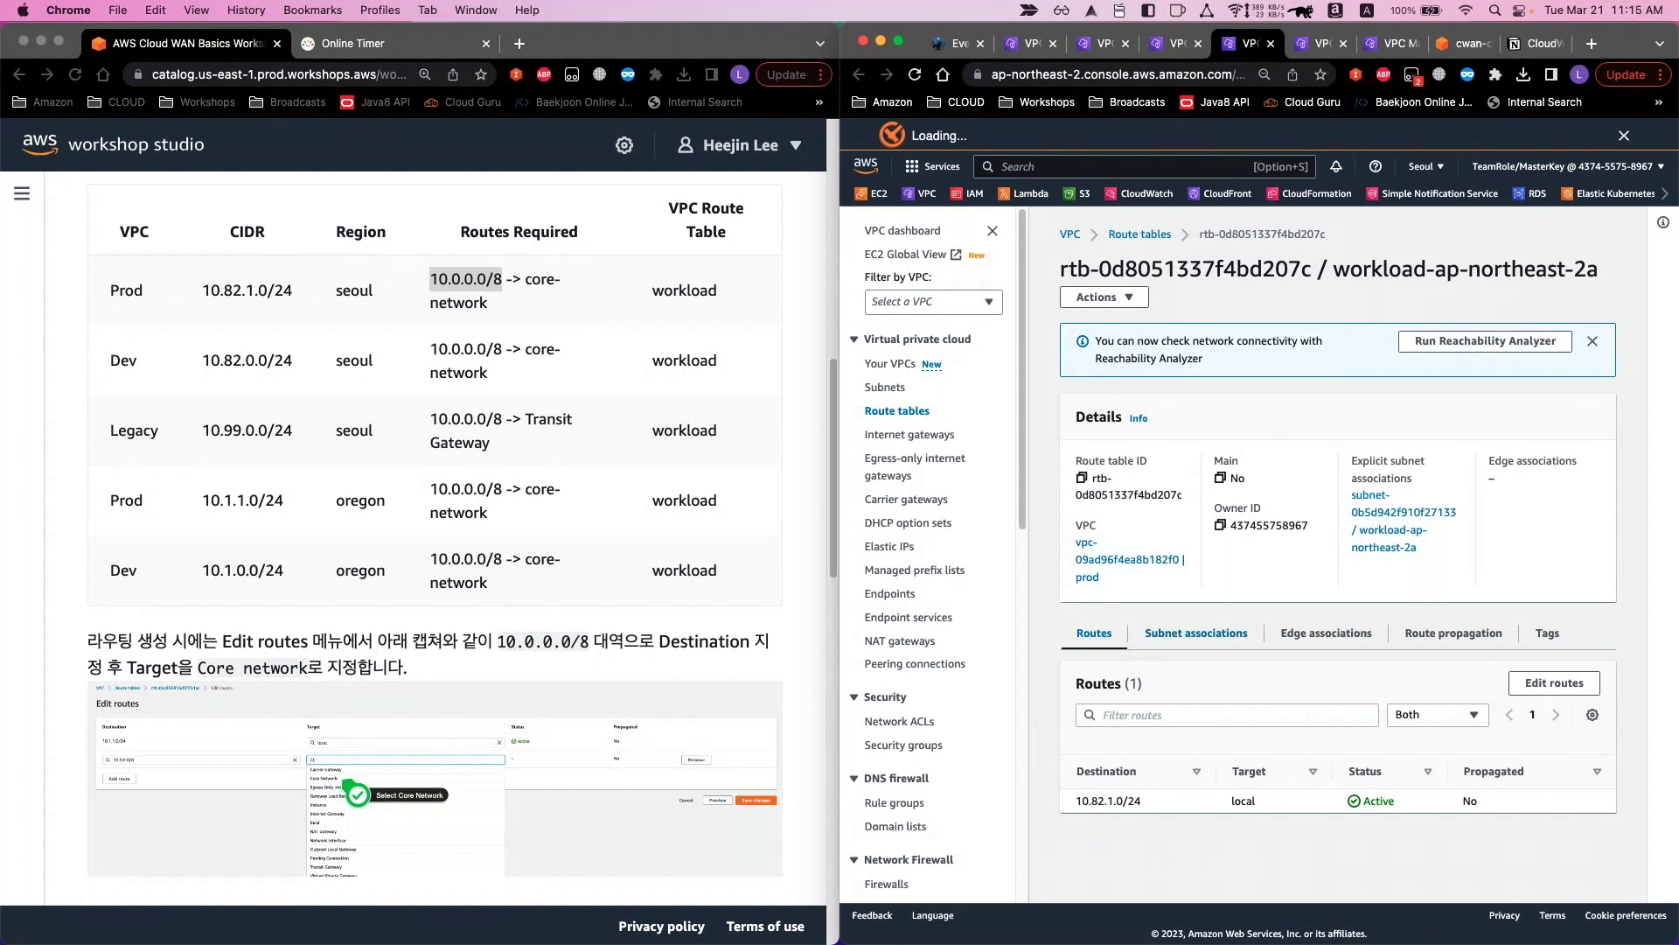
drag(1118, 596, 1085, 588)
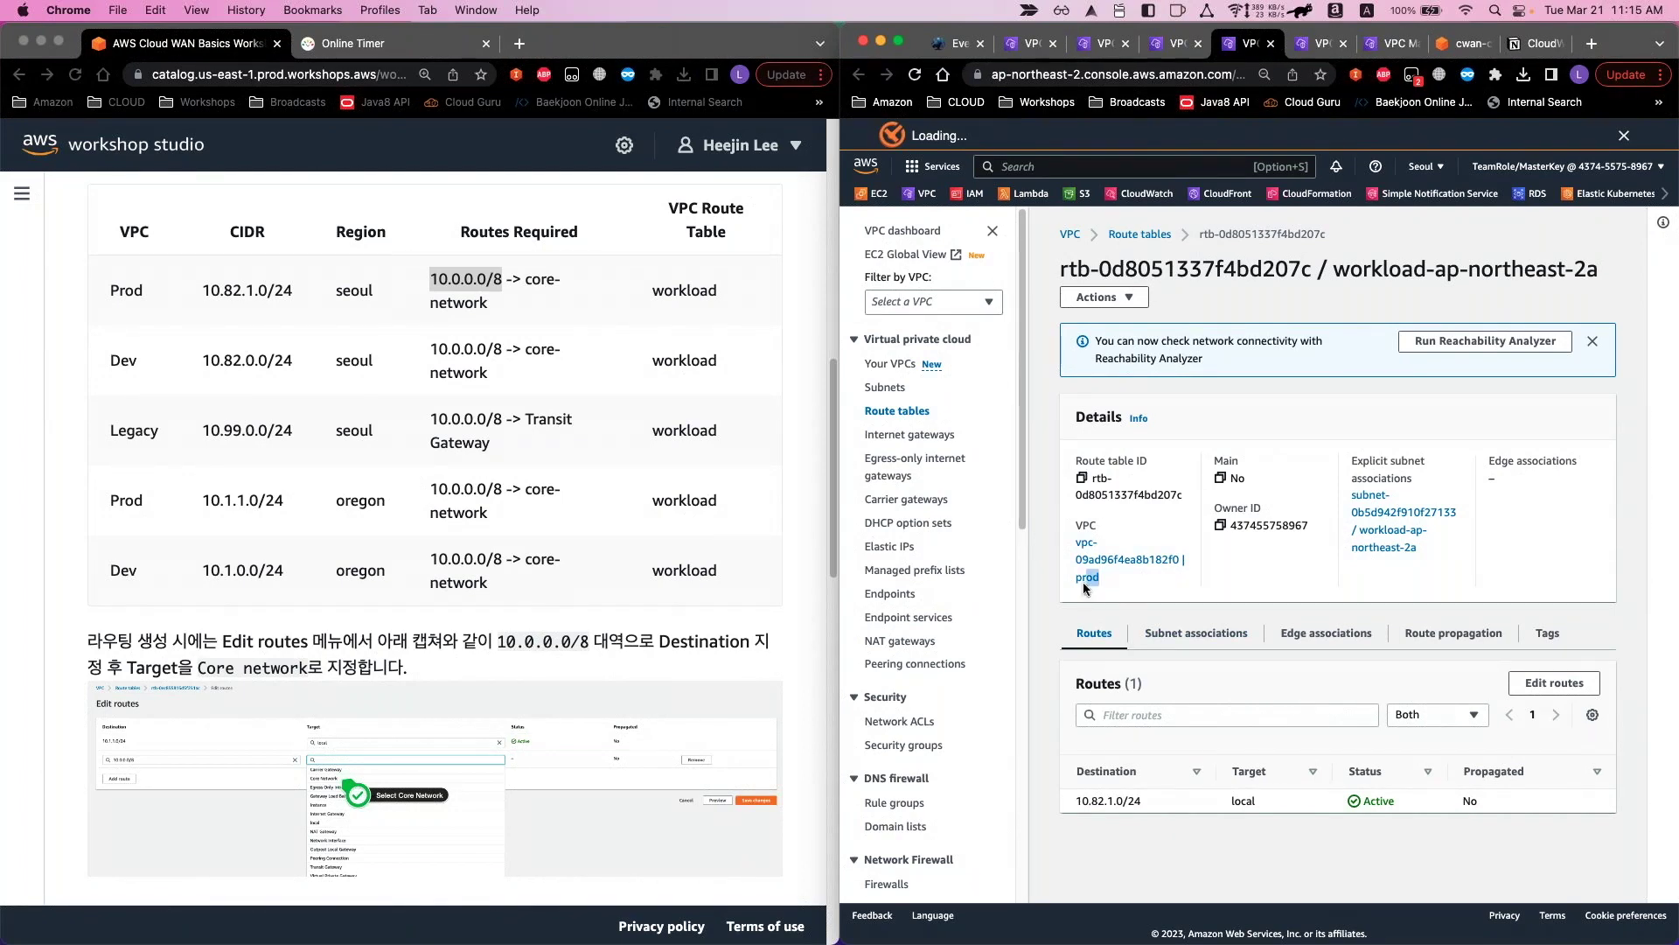
click(1541, 691)
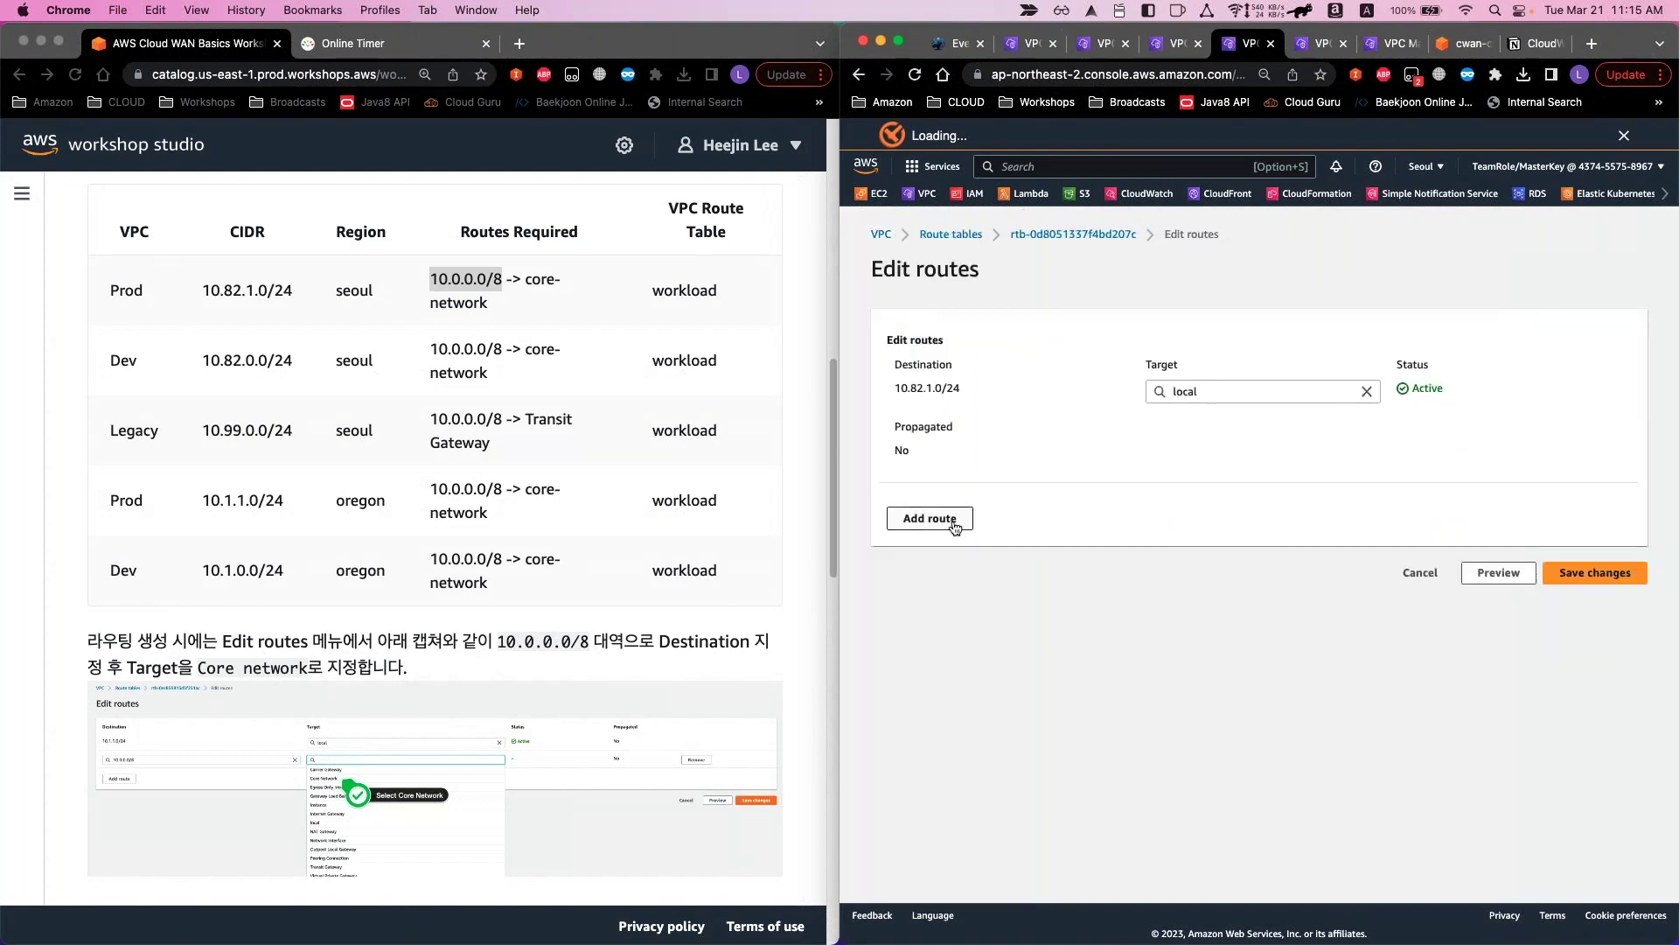
click(954, 525)
click(977, 549)
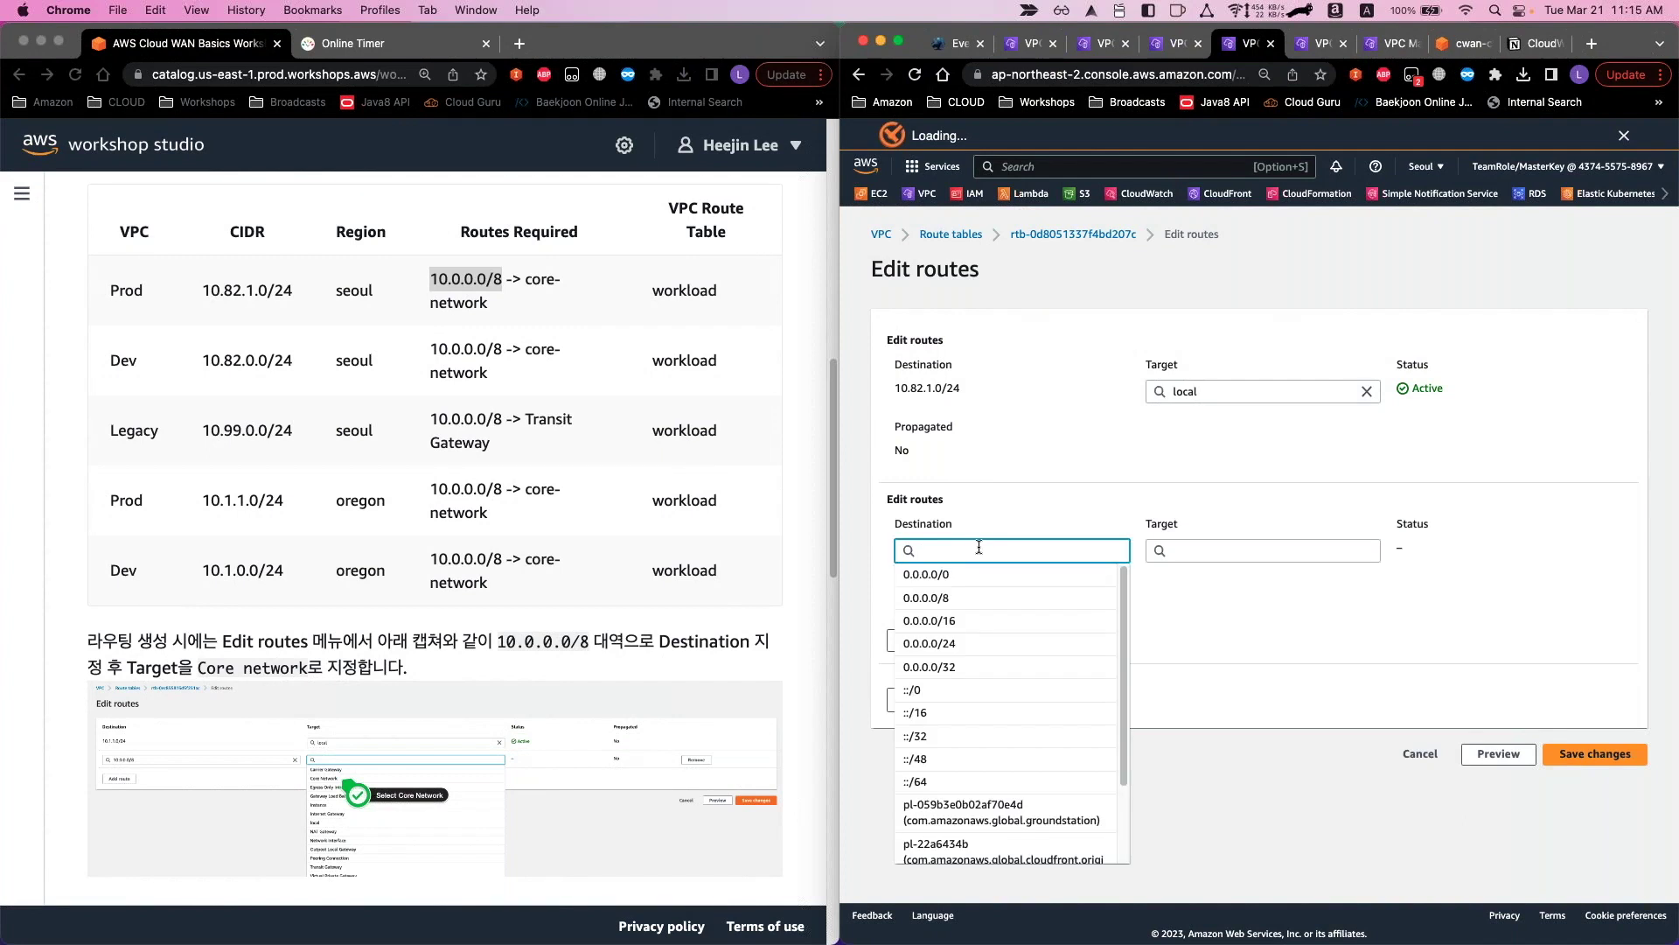
key(super+v)
key(Return)
Set the new route's target to the seoul-prod Core Network entry and save the prod route table's changes
click(1225, 550)
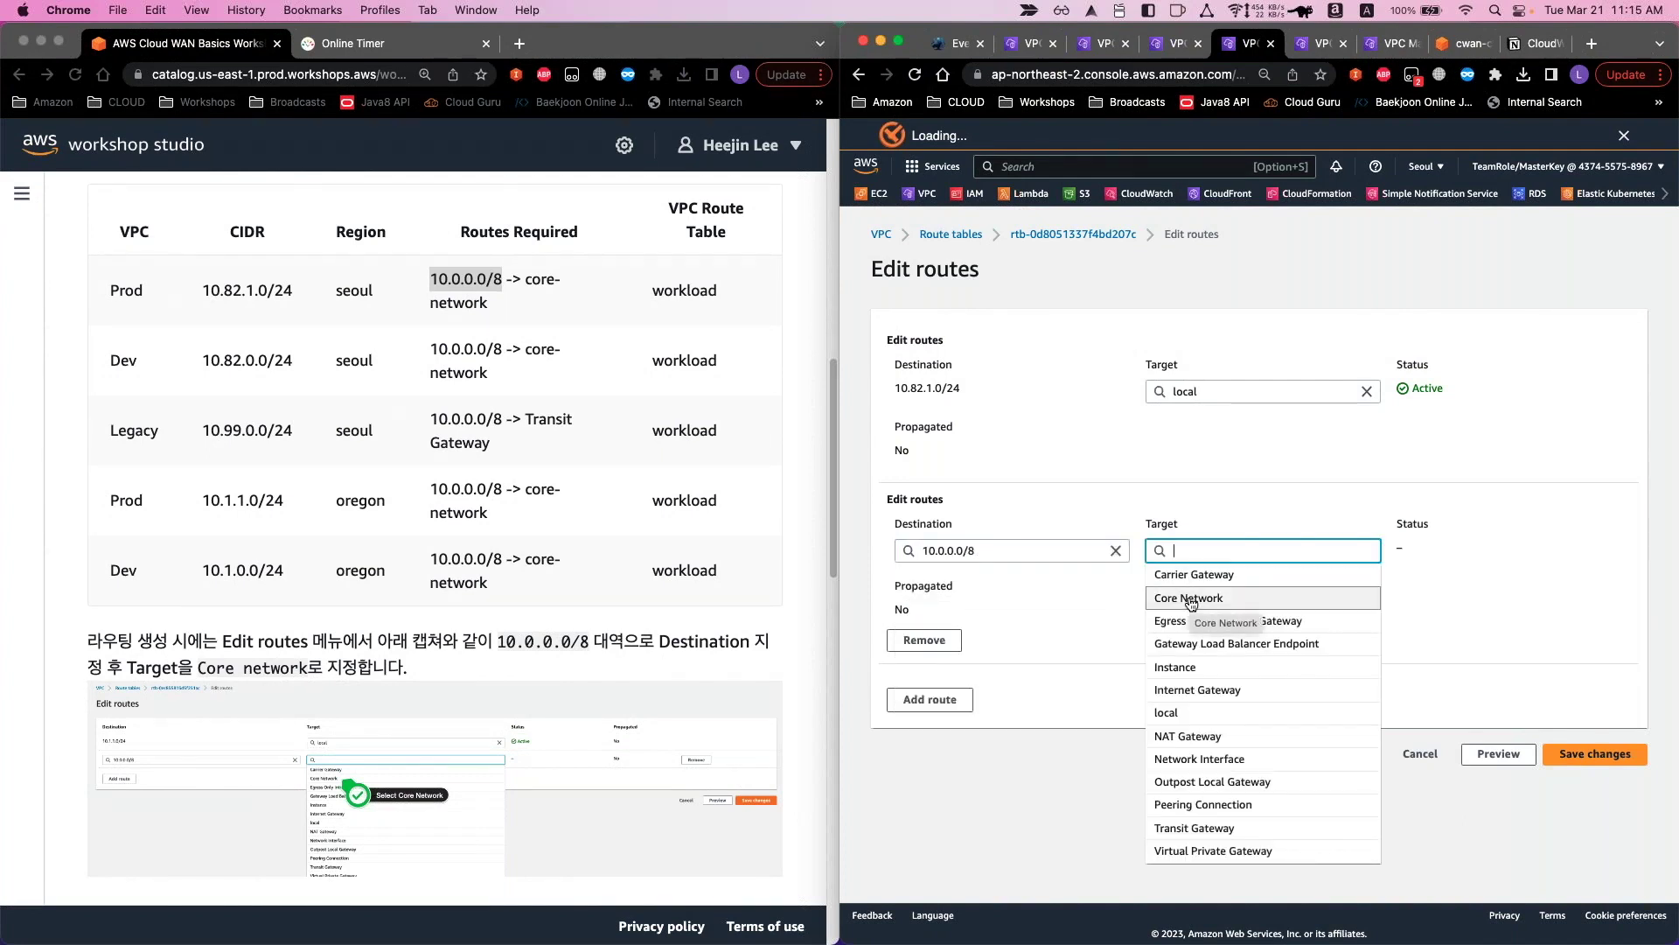
text(arn:)
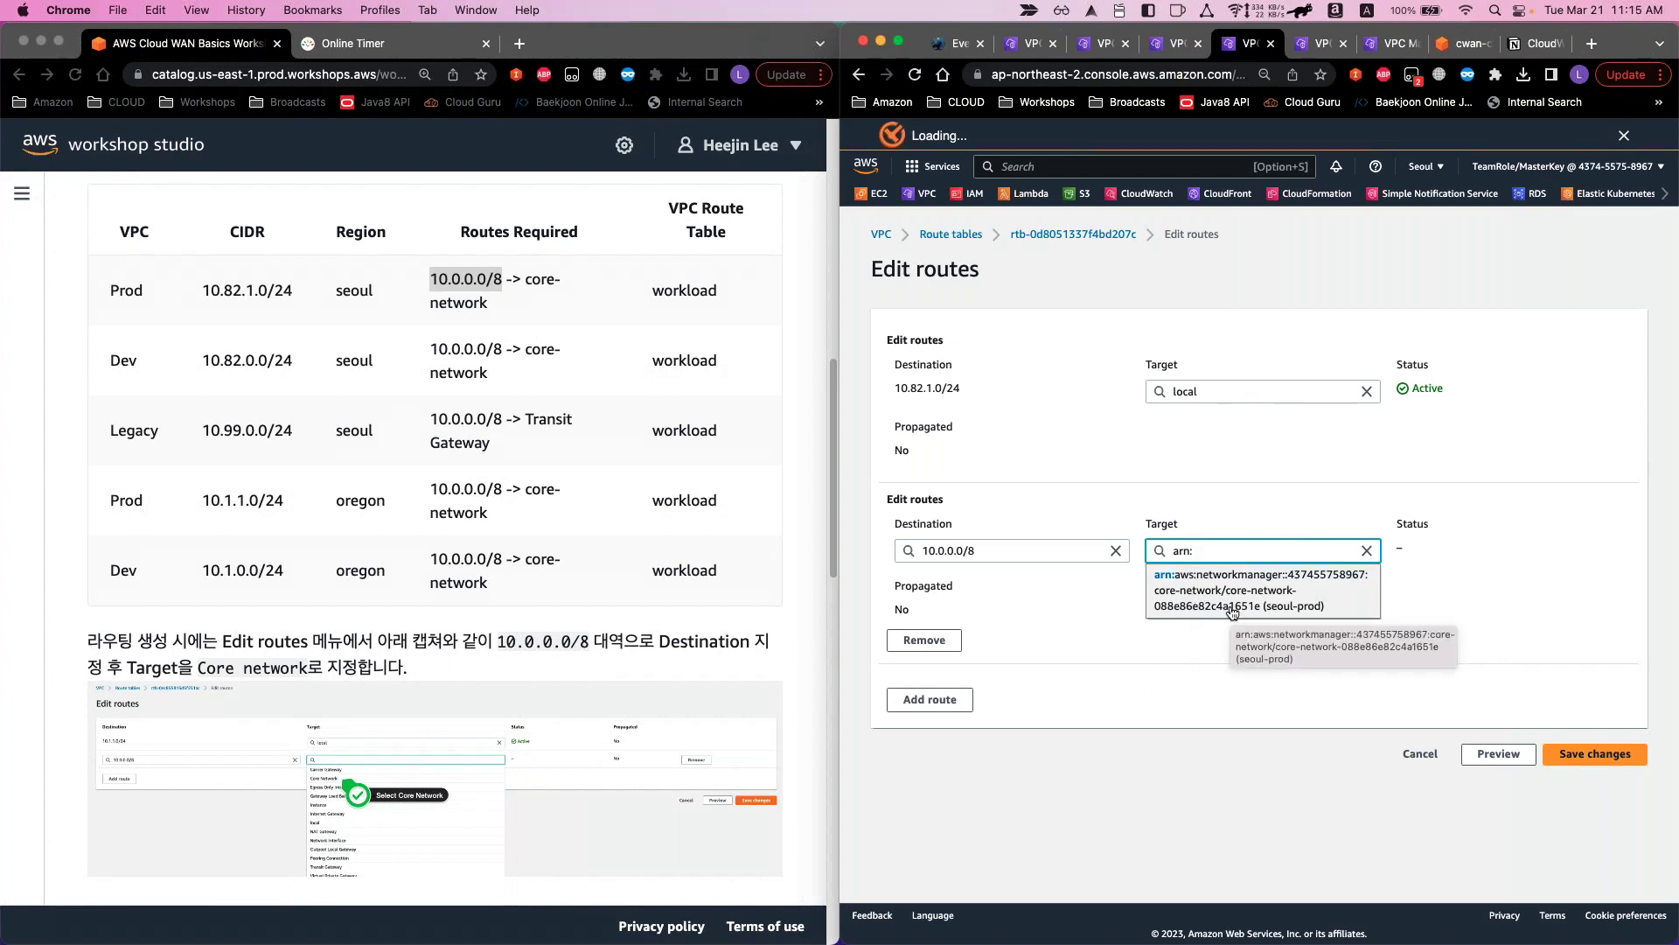
click(1234, 603)
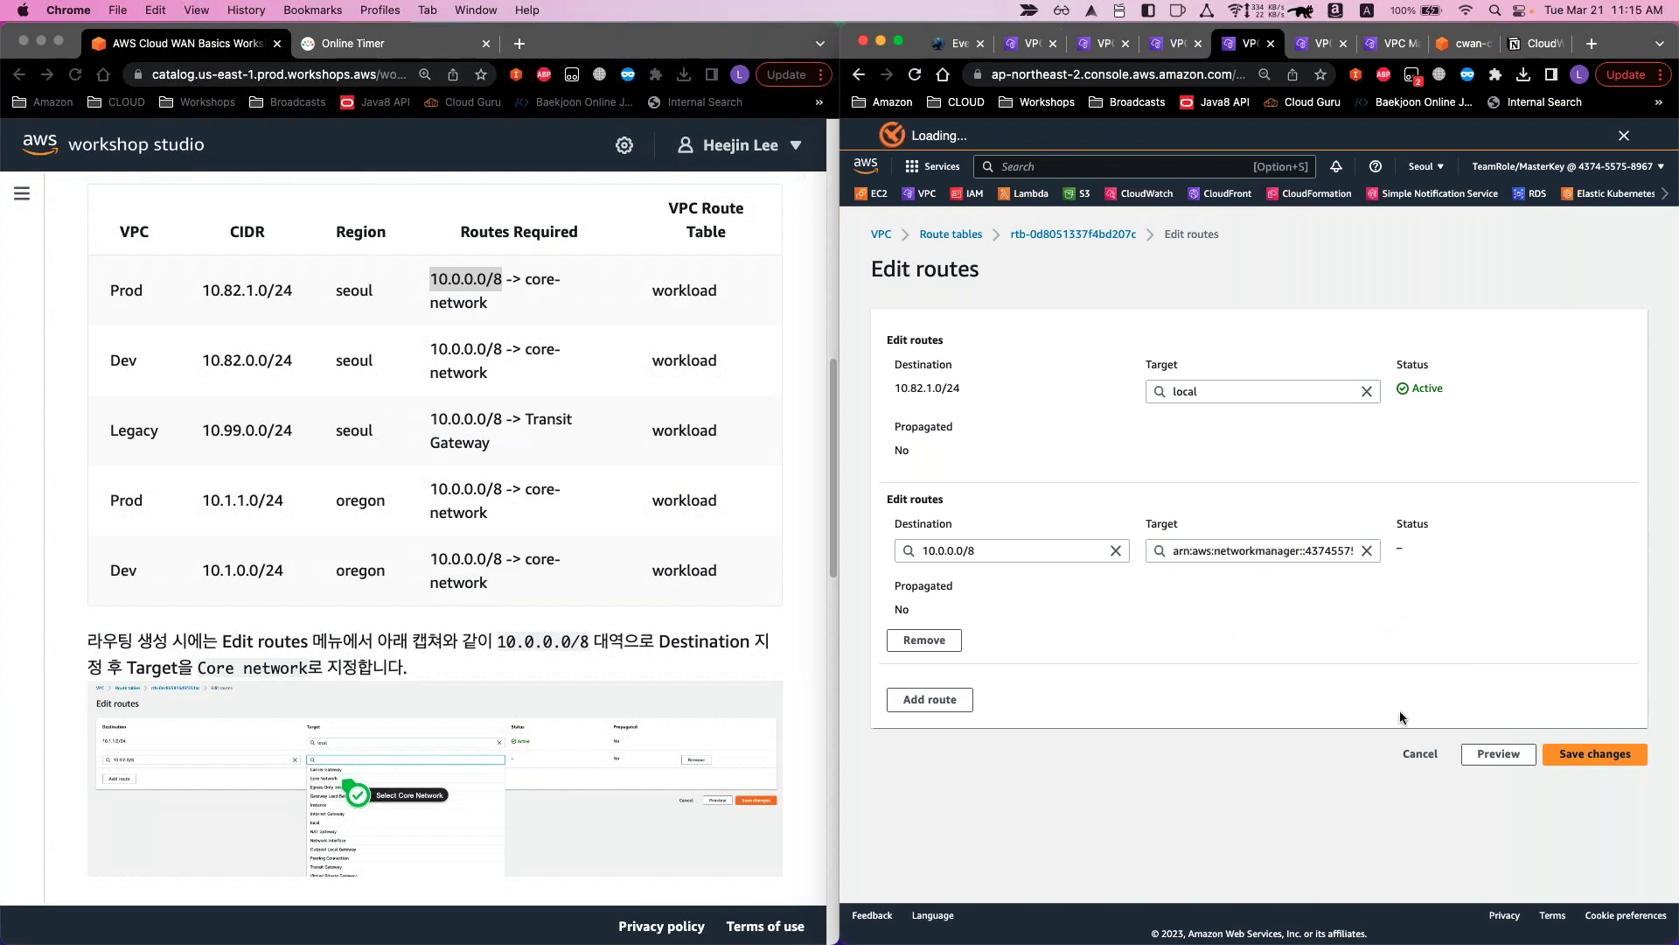
click(1579, 768)
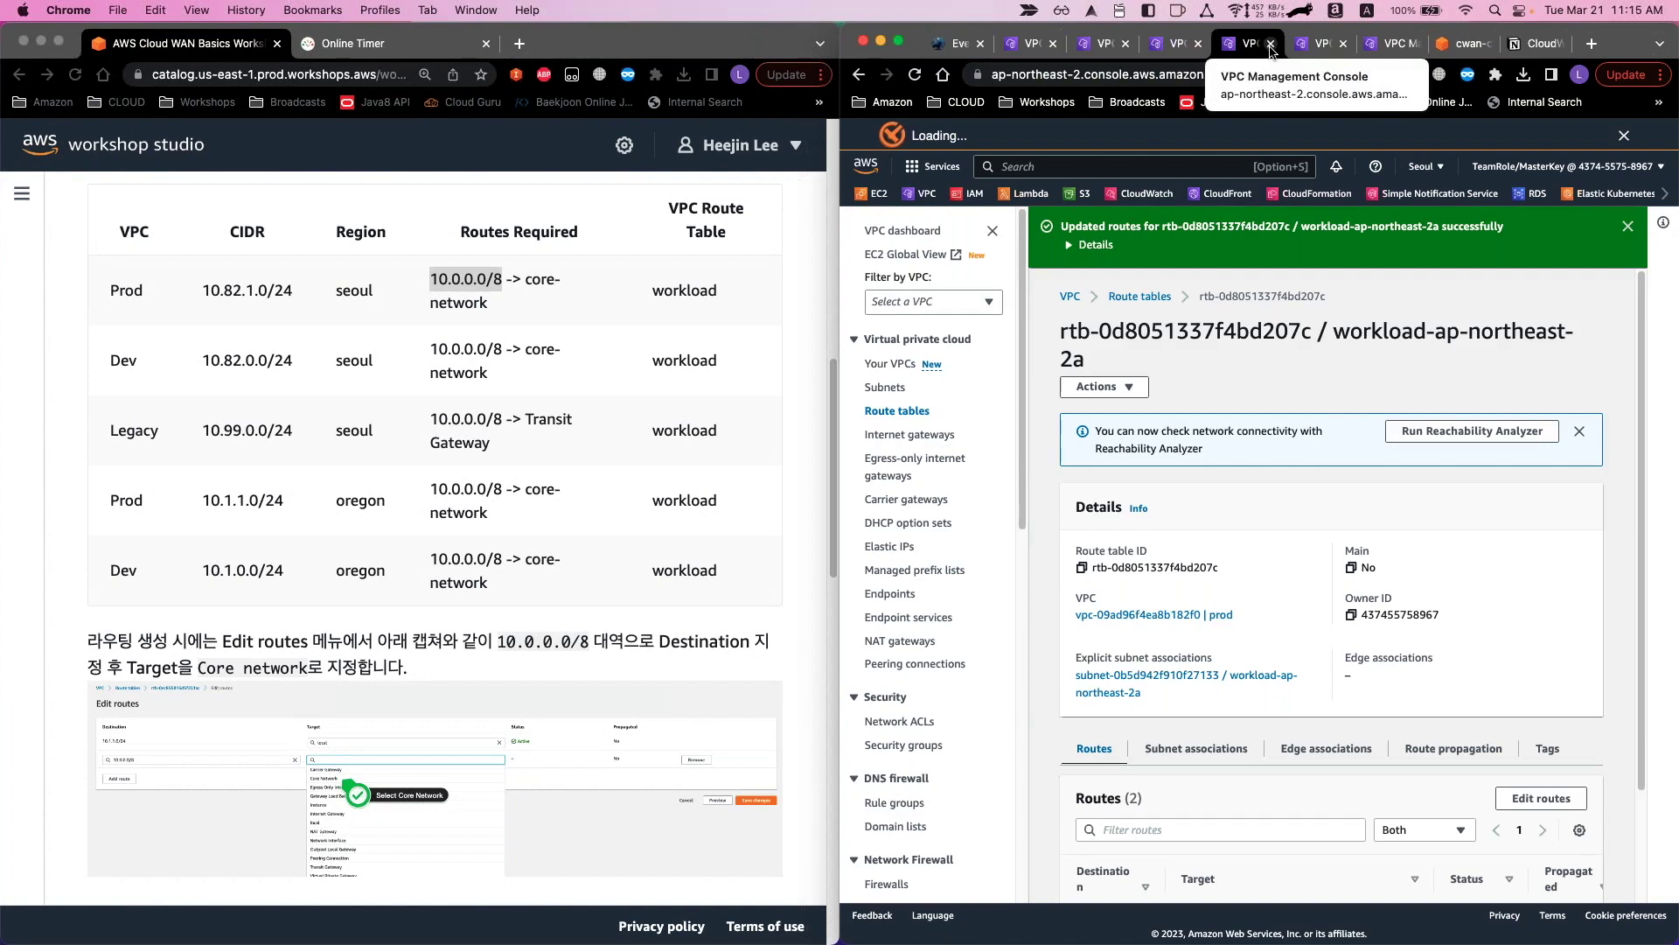
Close the Seoul prod route table's tab and add a route with destination 10.0.0.0/8 to the dev route table
click(1270, 44)
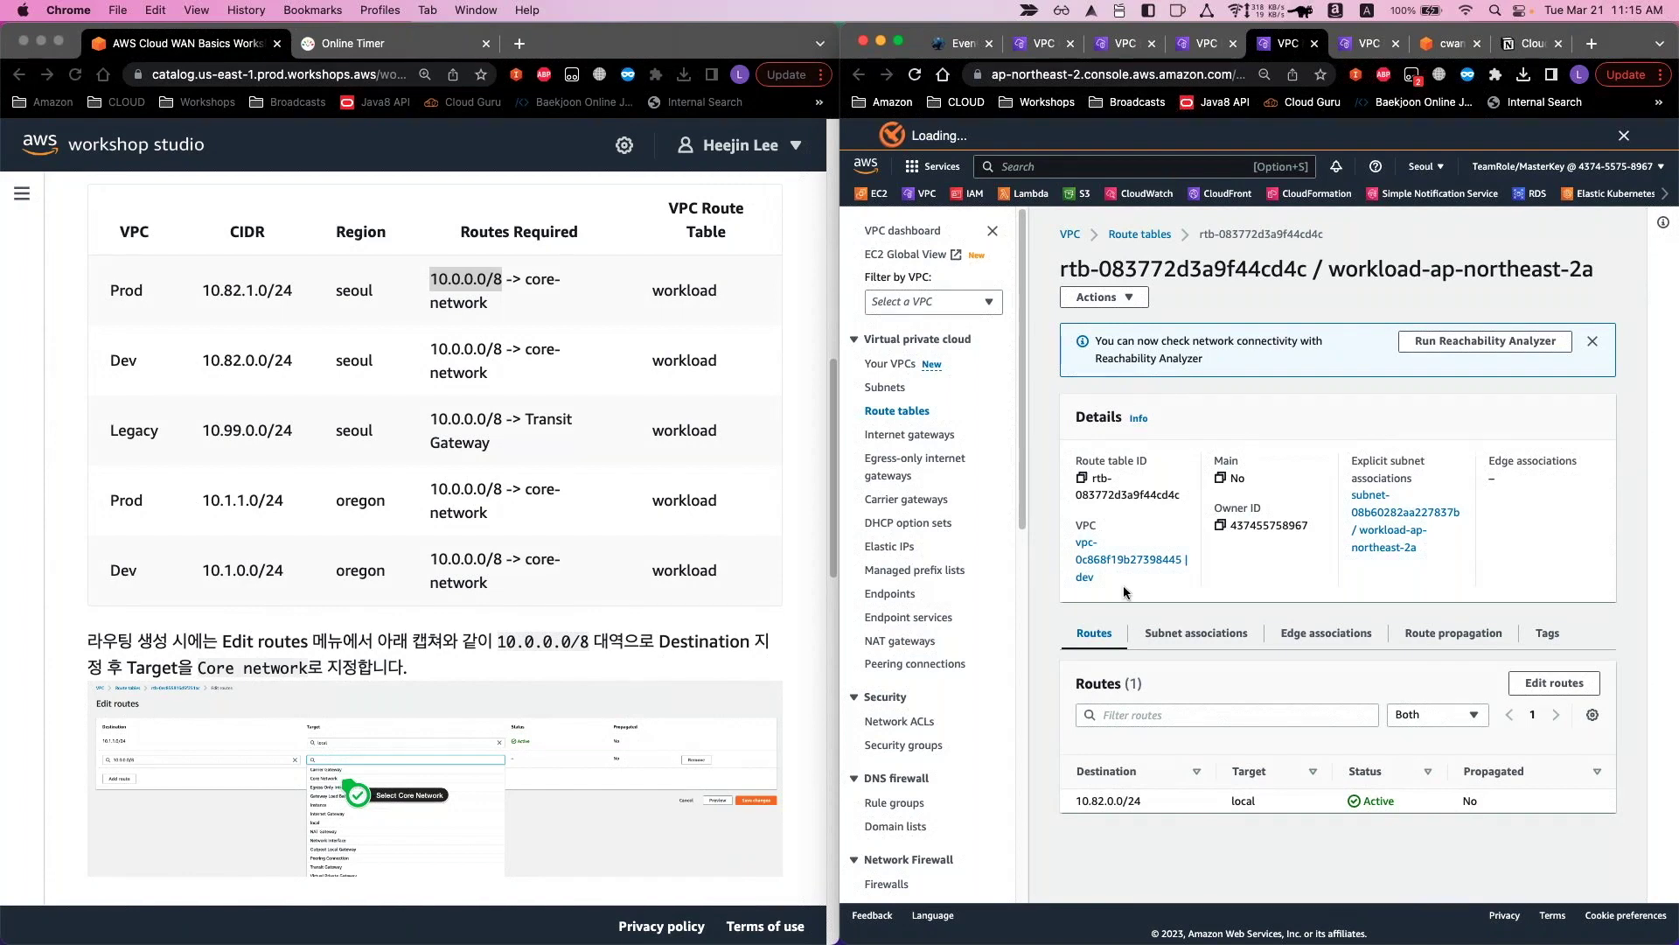
click(1555, 683)
click(978, 551)
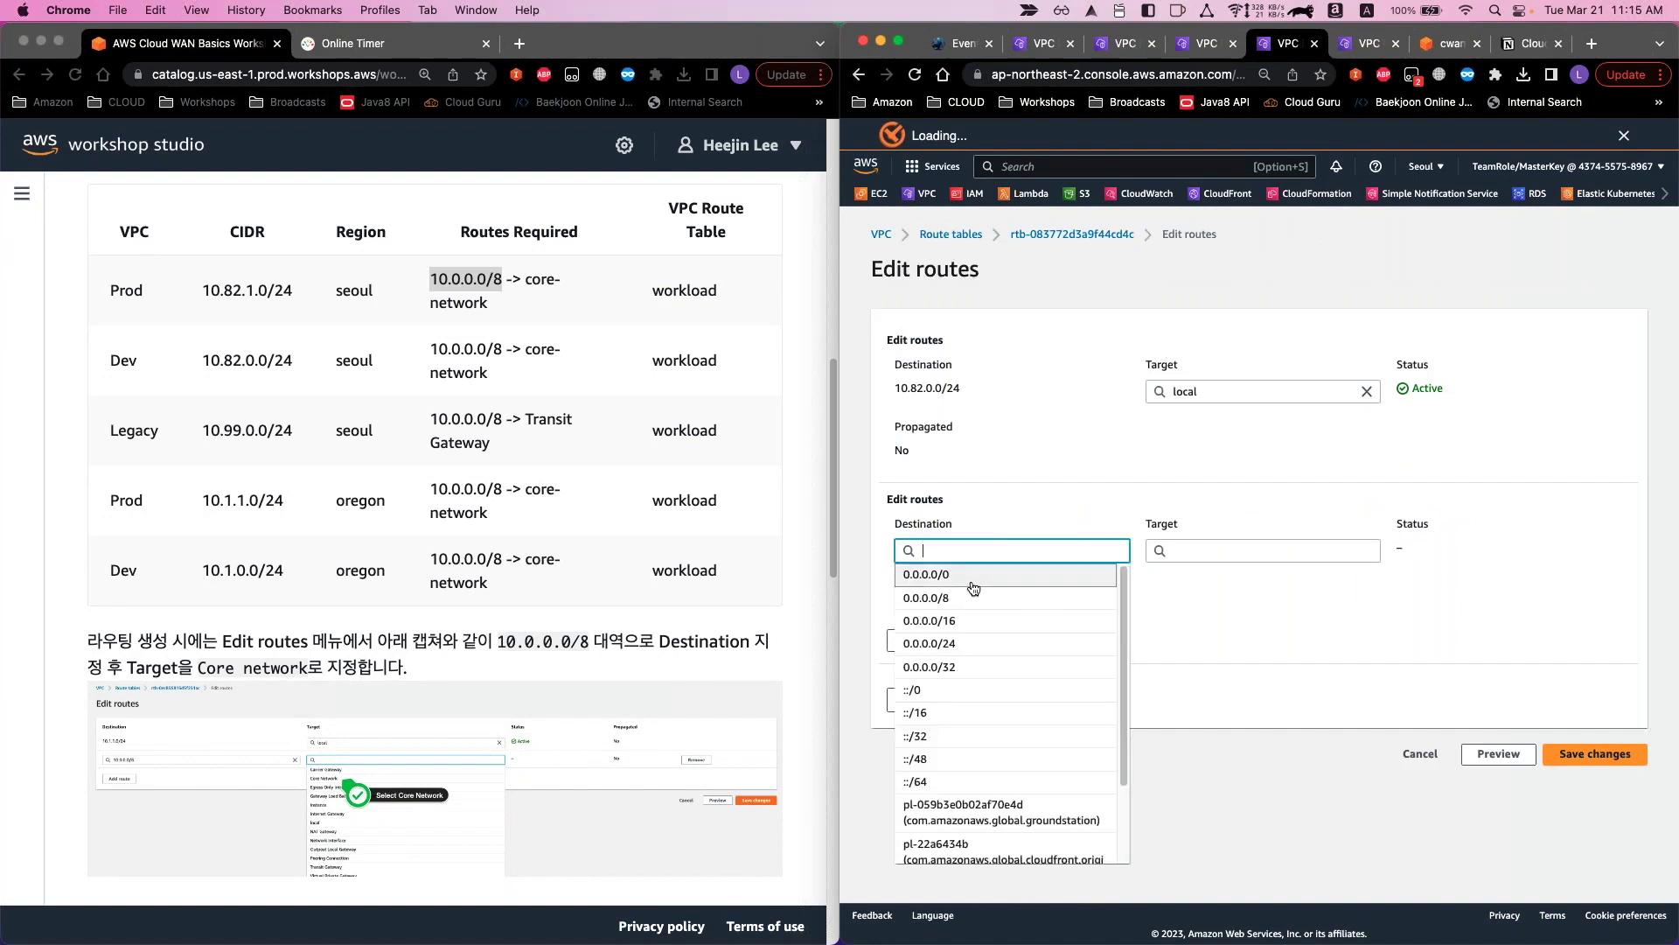
text(10.0.0.0/8)
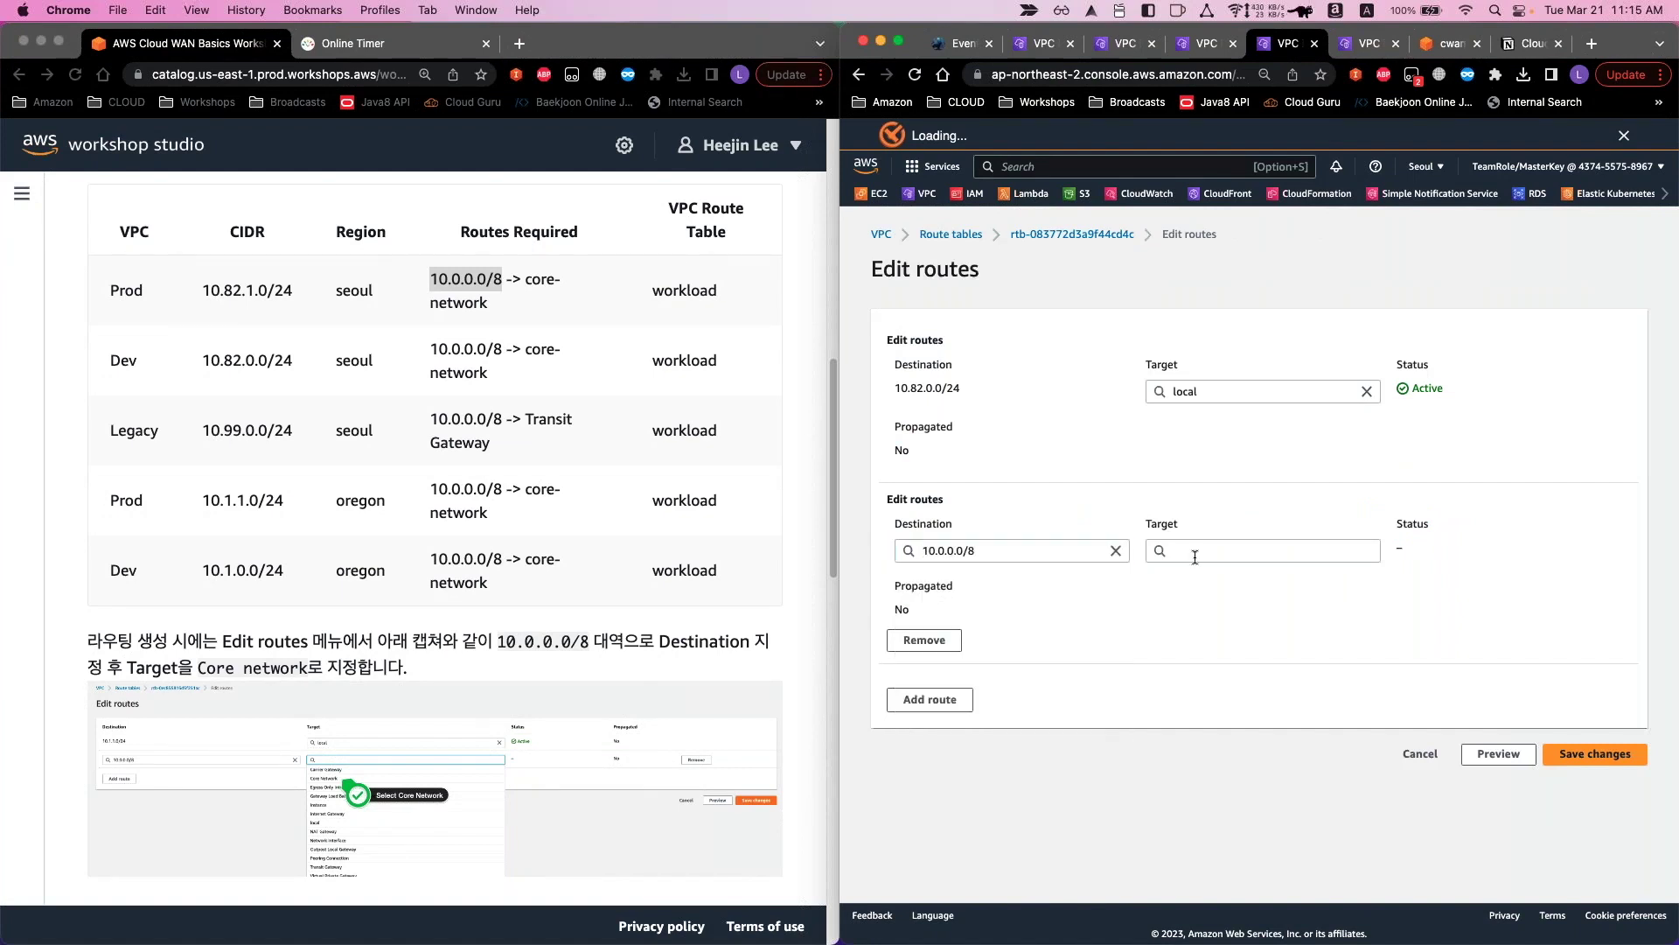
Set the new route's target to the seoul-dev Core Network entry and save the dev route table's changes
click(1195, 551)
text(arn:)
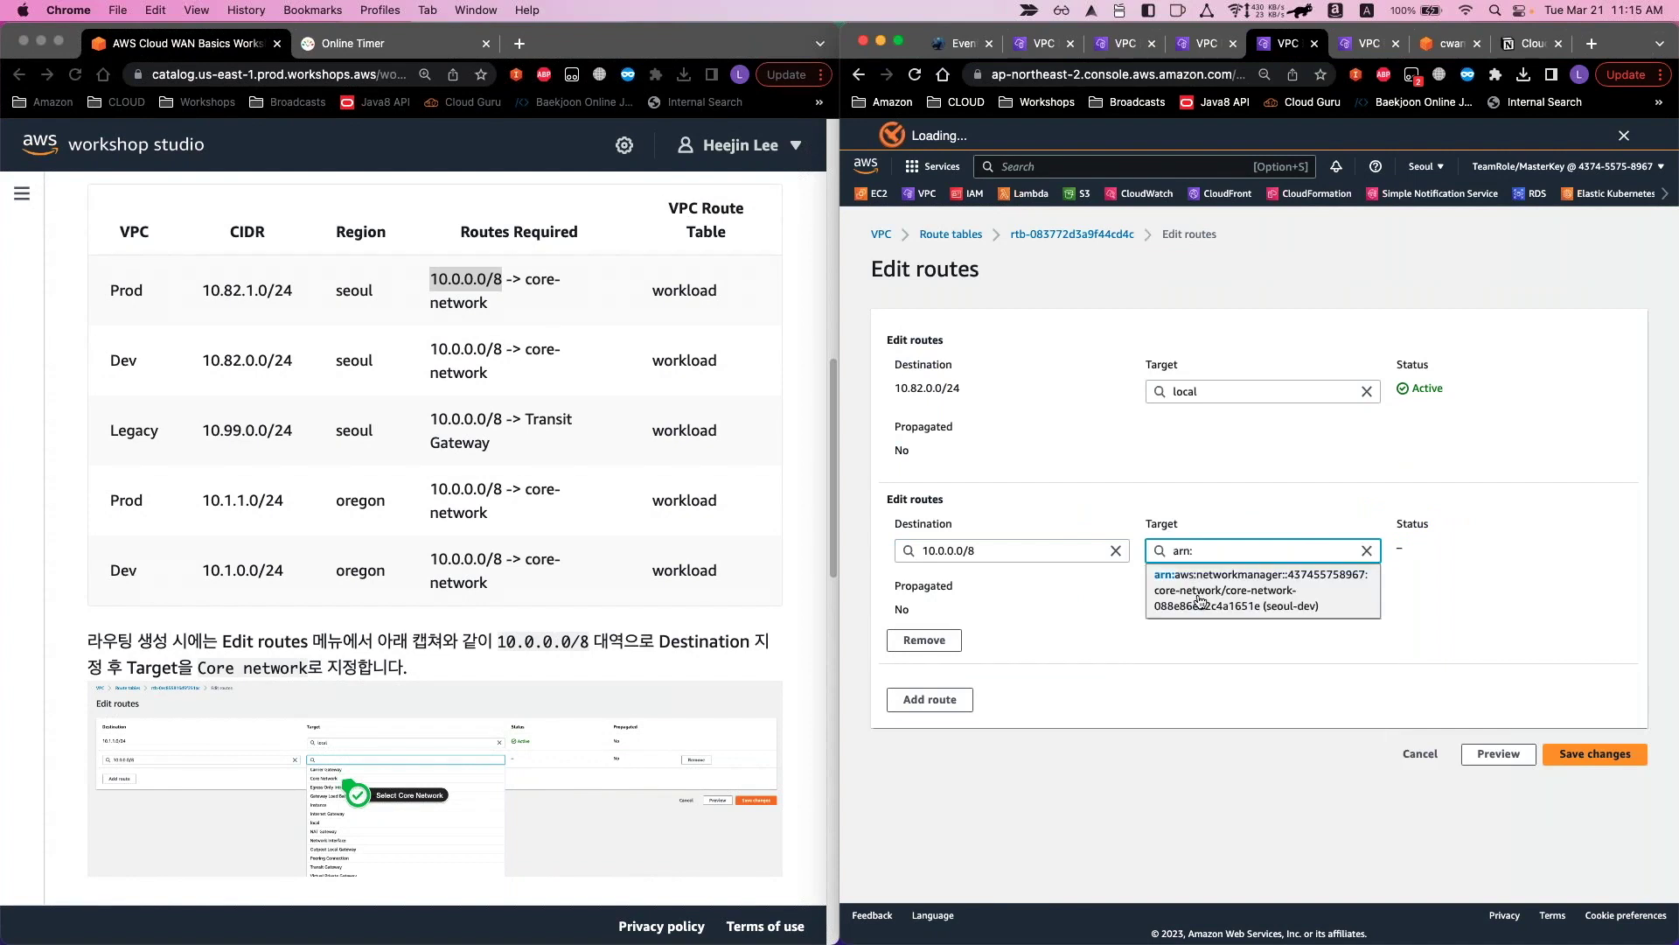
click(1200, 601)
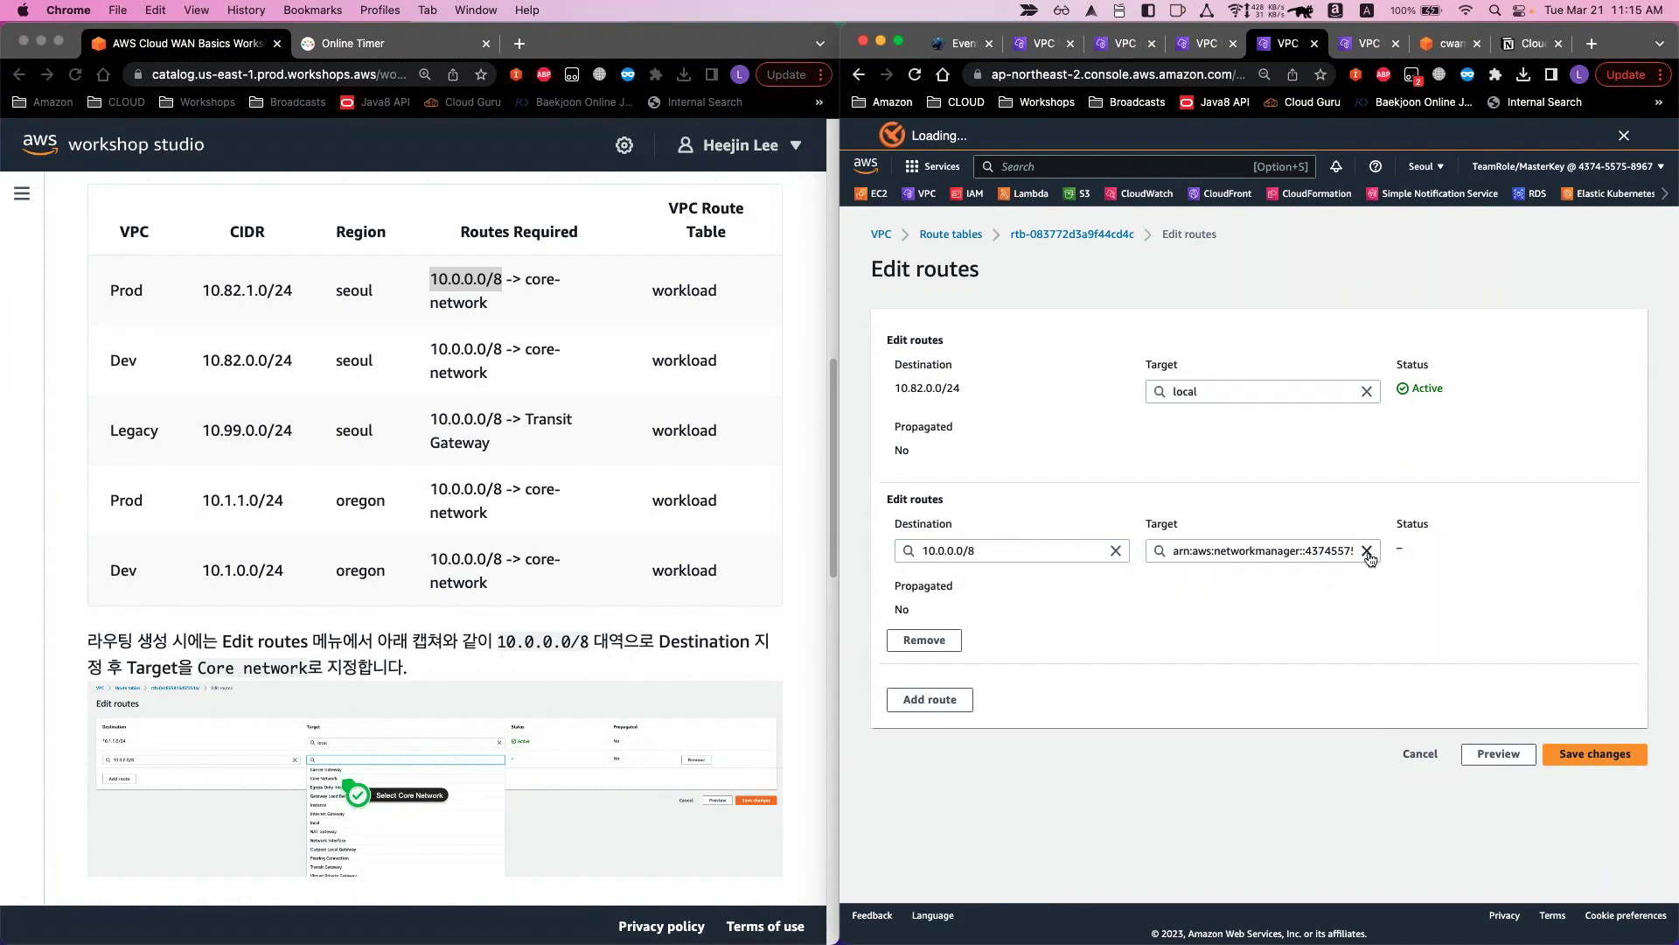
click(1581, 754)
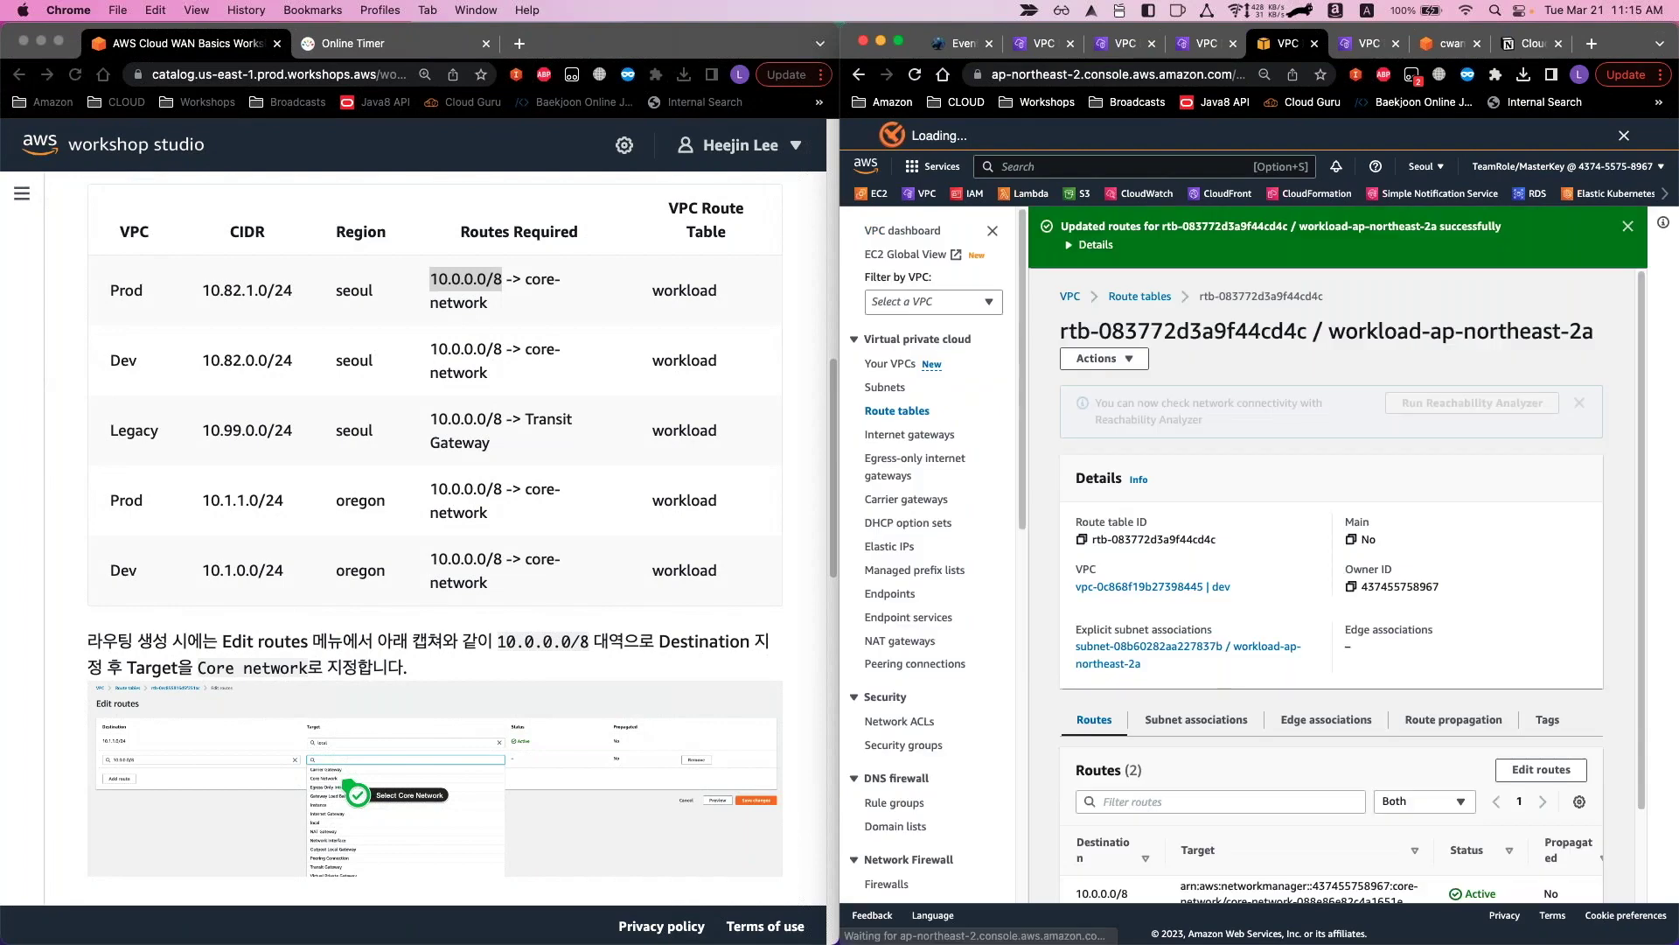
Close the dev route table's tab and examine the seoul-LEGACY routes alongside the workshop's architecture diagram
click(1314, 51)
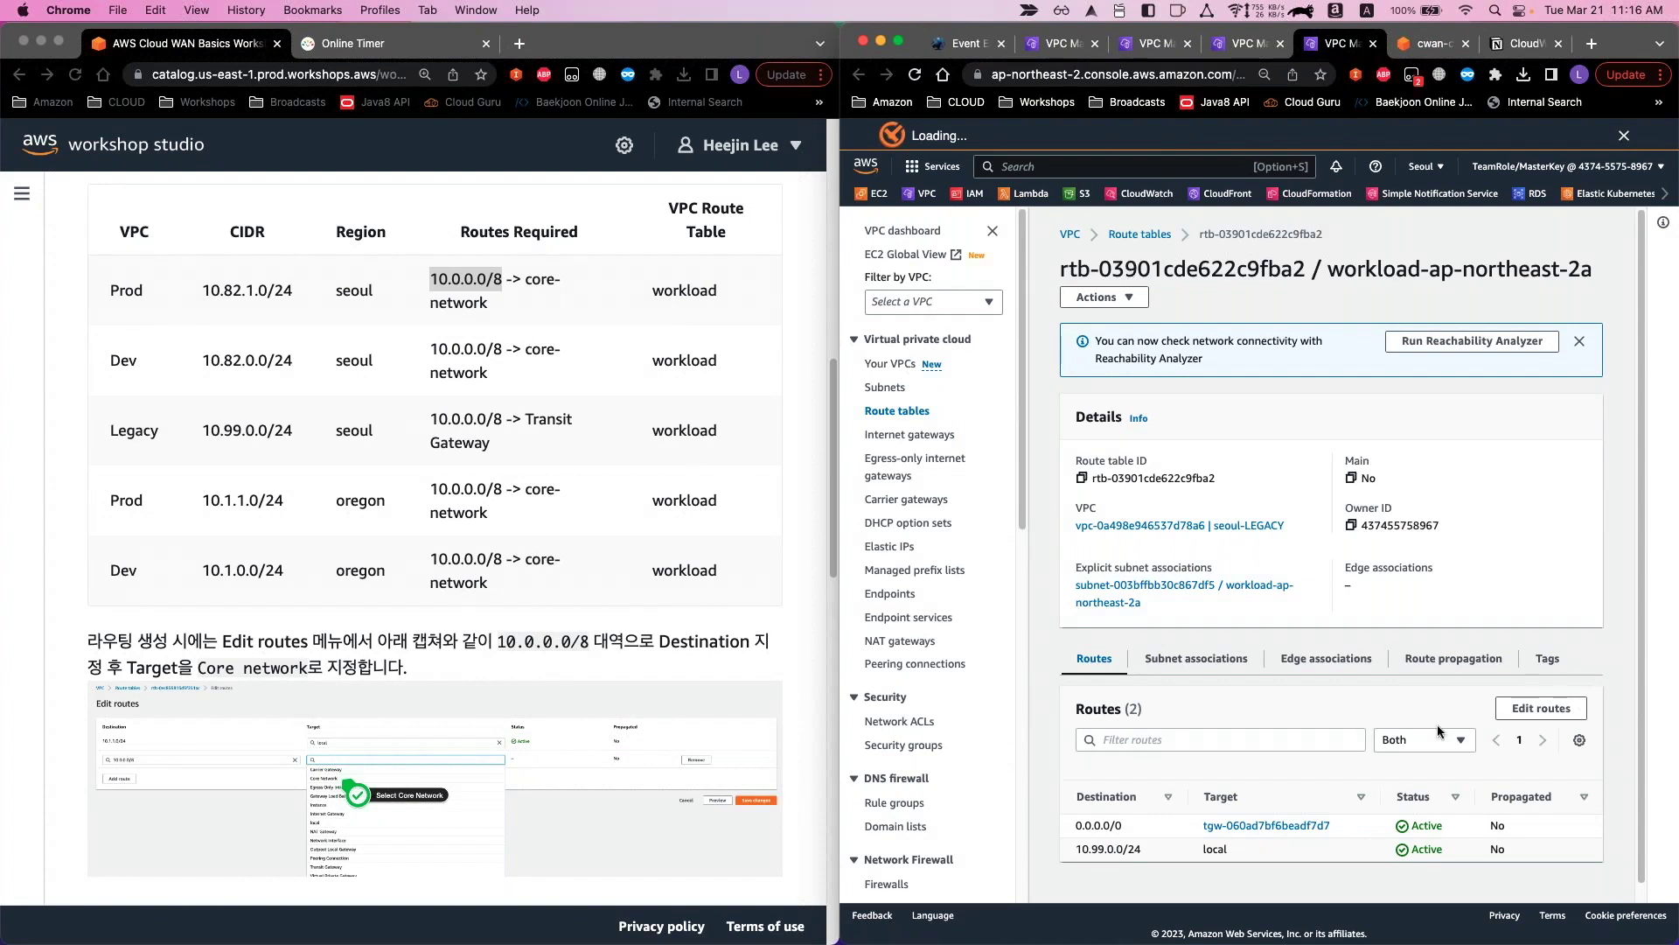
click(1242, 798)
click(1279, 814)
scroll(441, 531, down, 15)
scroll(385, 548, up, 2)
scroll(385, 548, down, 1)
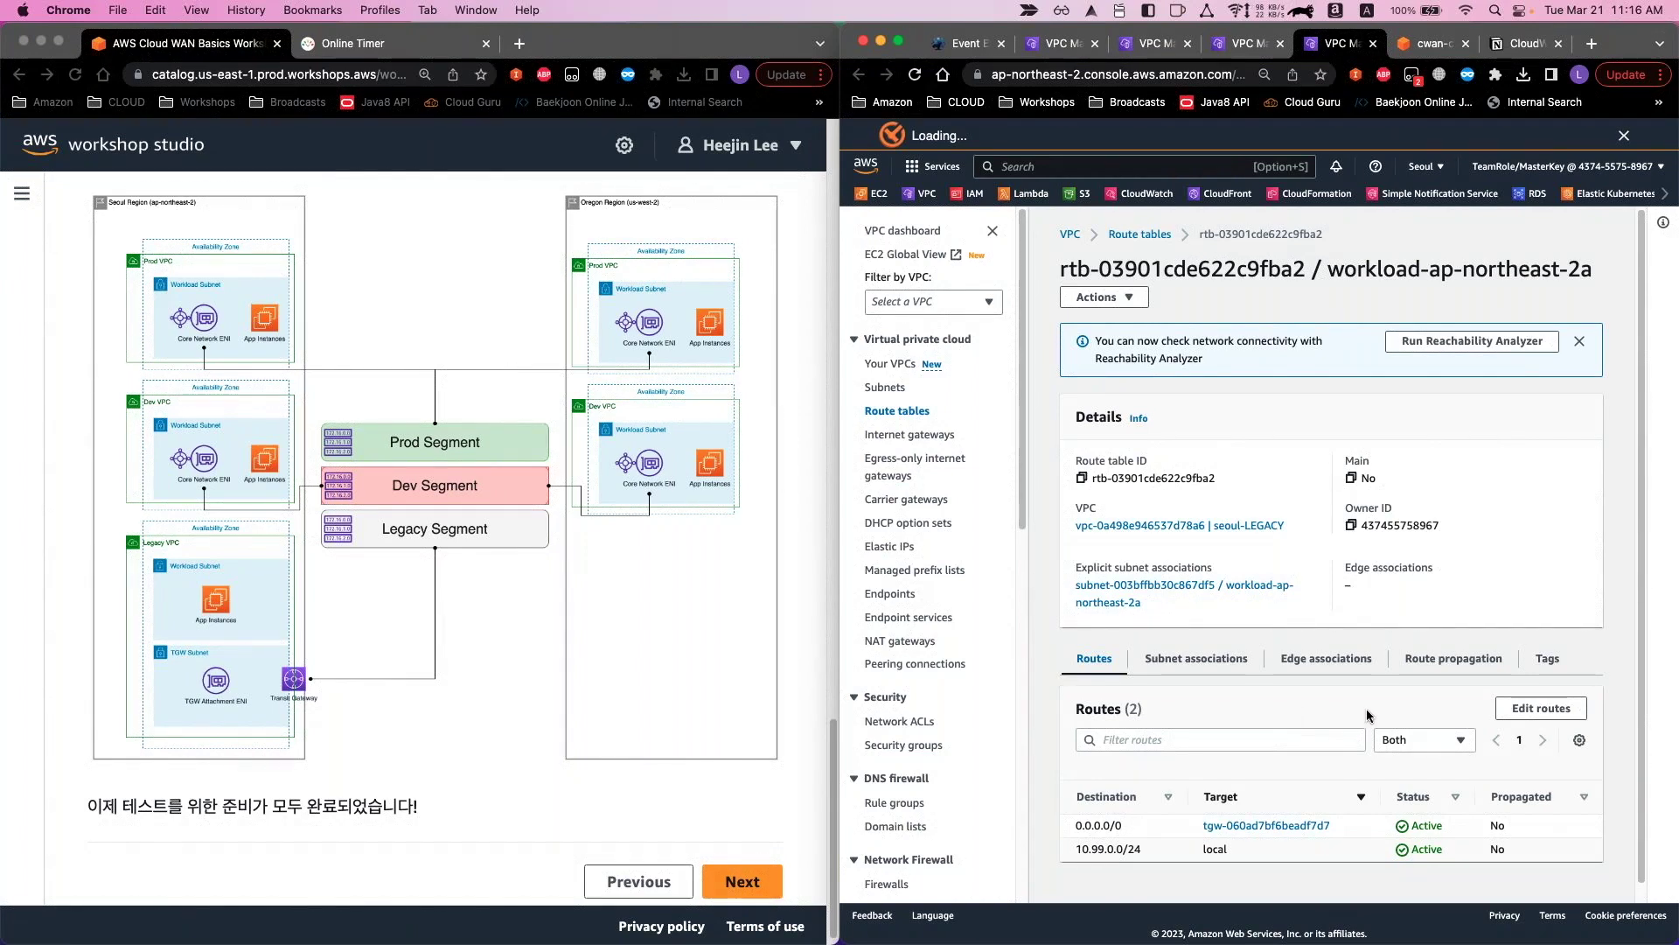
Open the seoul-LEGACY route table's routes for editing and enter 10.0.0.0/8 as the Transit Gateway route's destination
click(1520, 710)
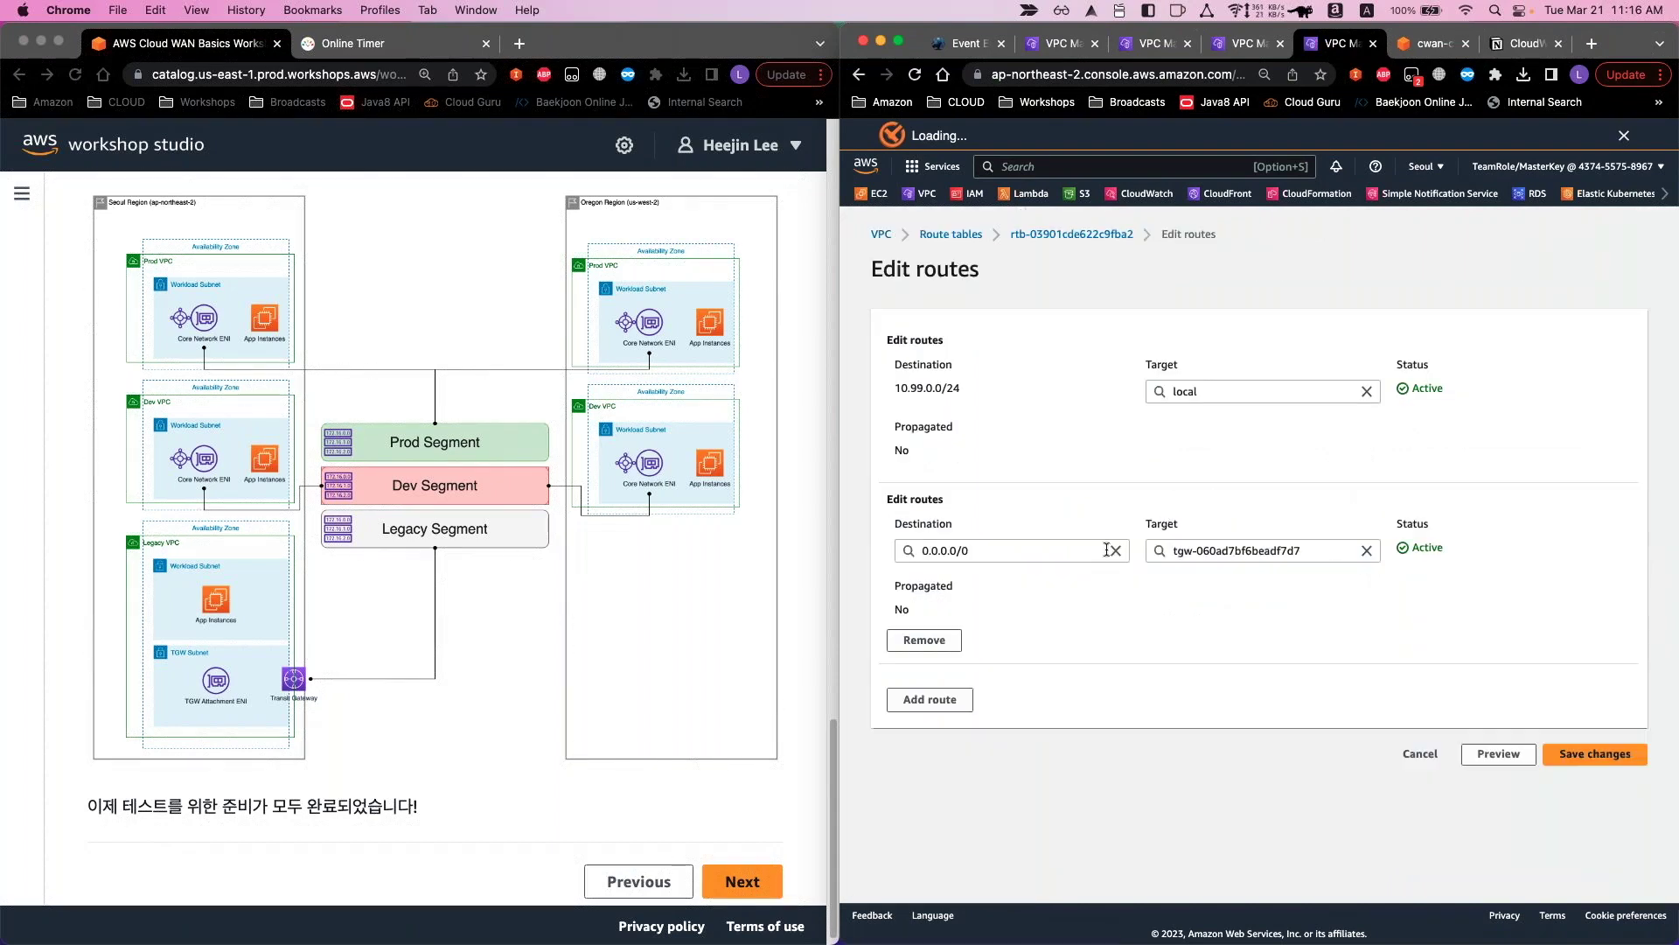
click(1115, 552)
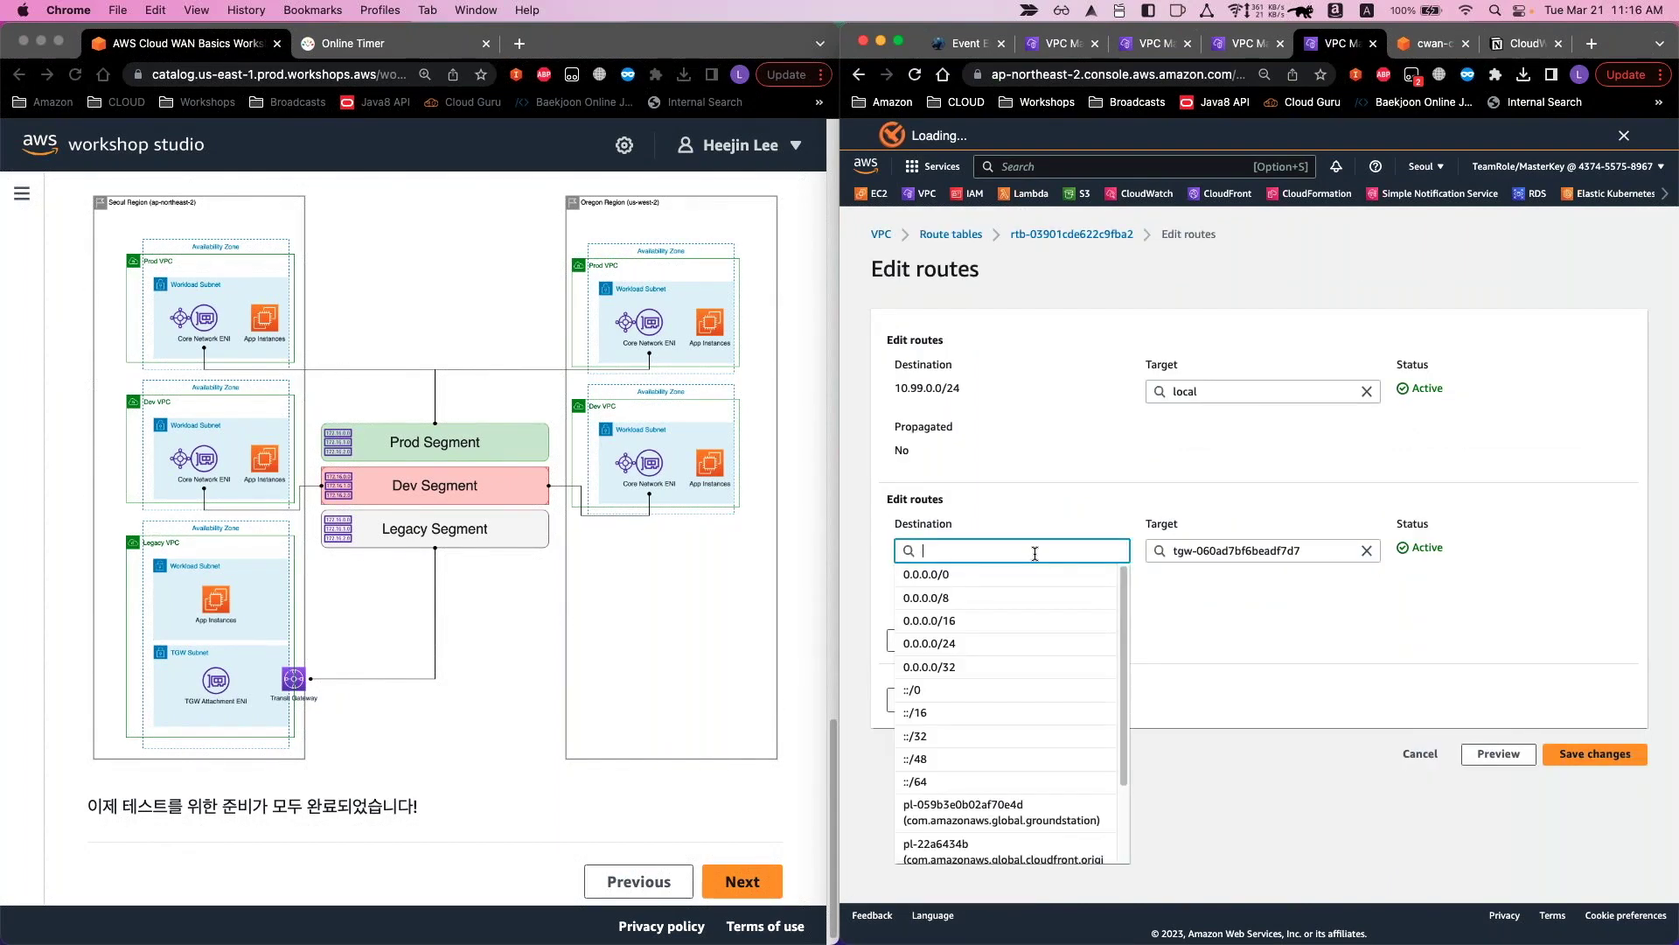
text(10.0.0.0/8)
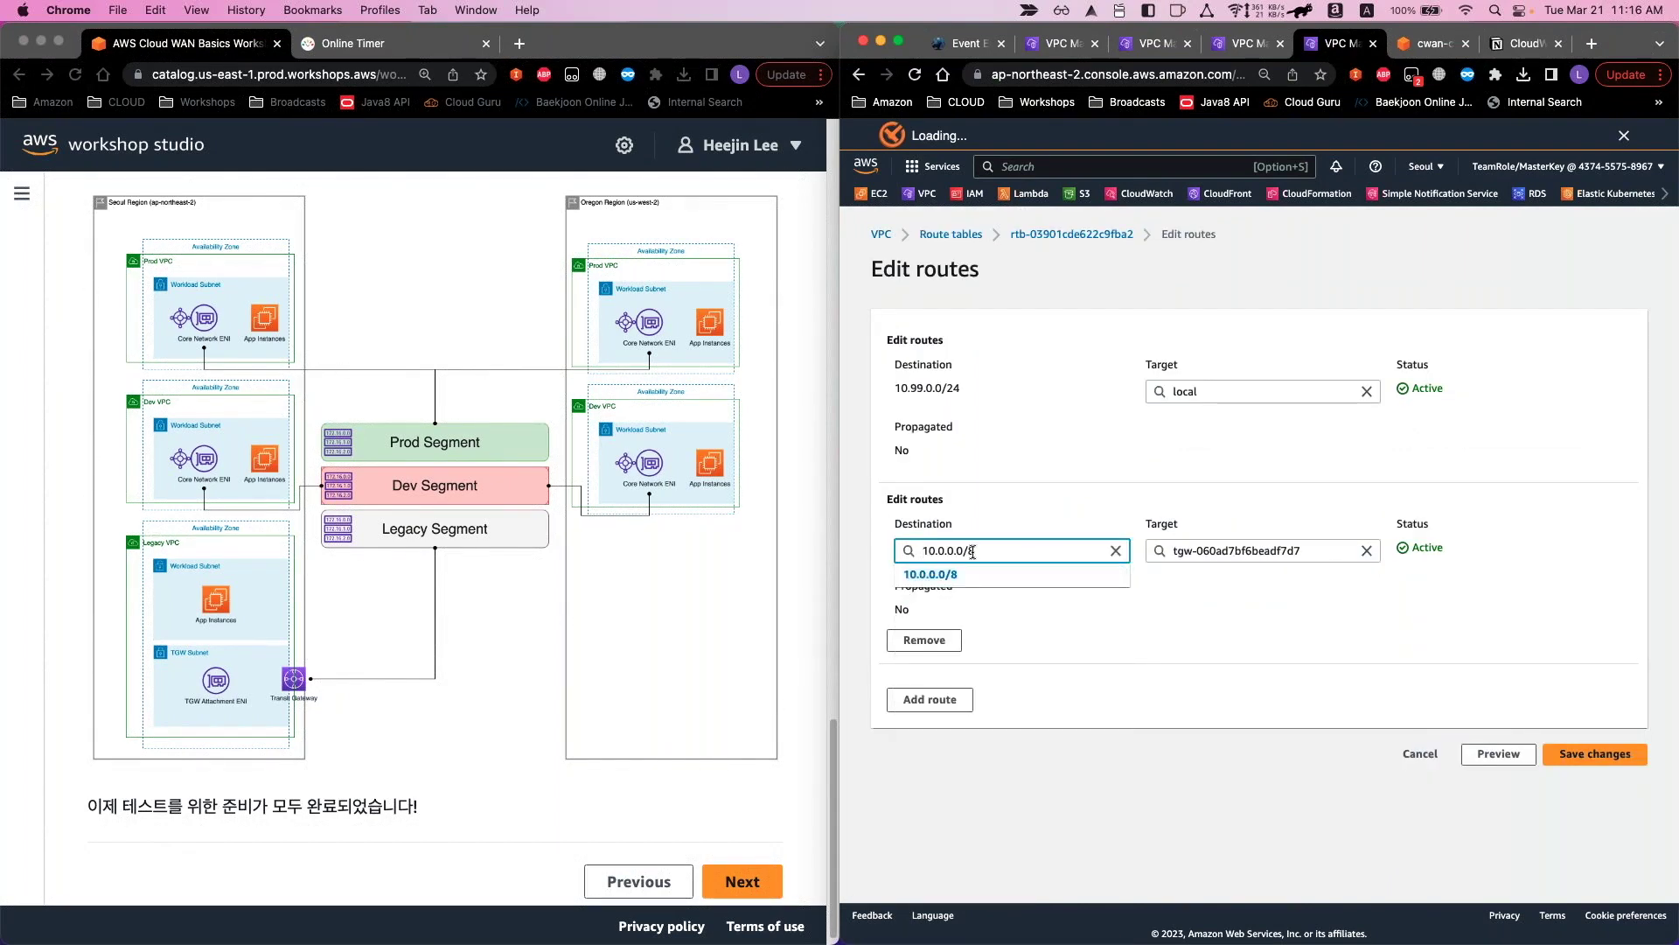
Change the legacy Transit Gateway route's destination back to 0.0.0.0/0
key(super+a)
text(0.0.0.)
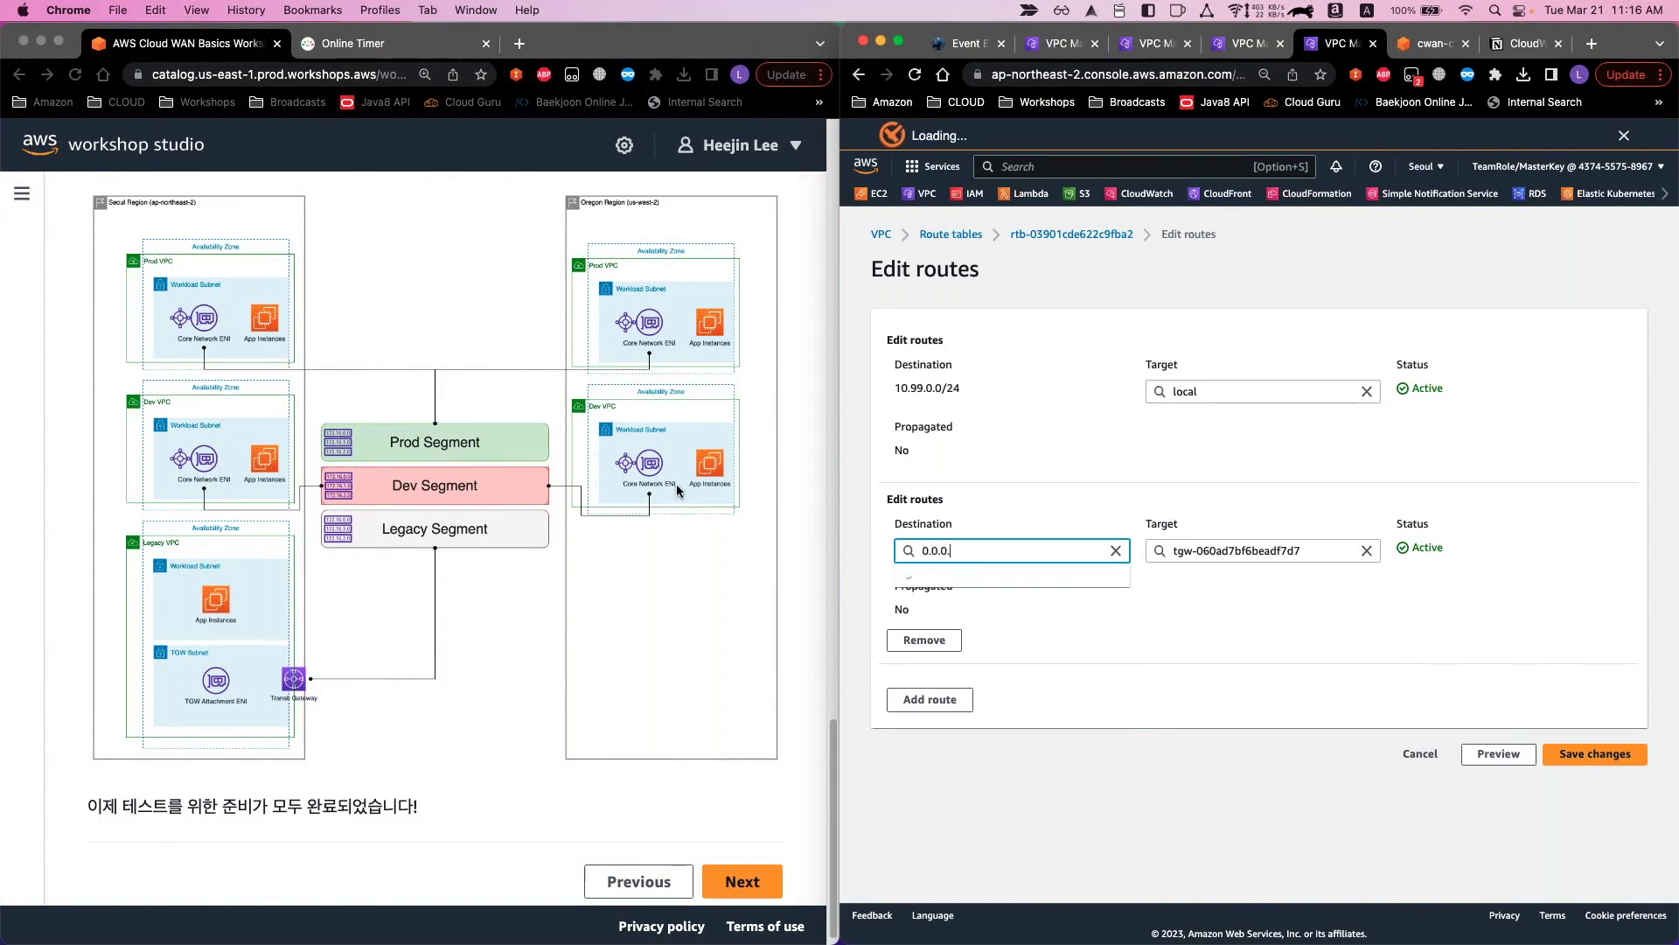
text(0/0)
click(1005, 570)
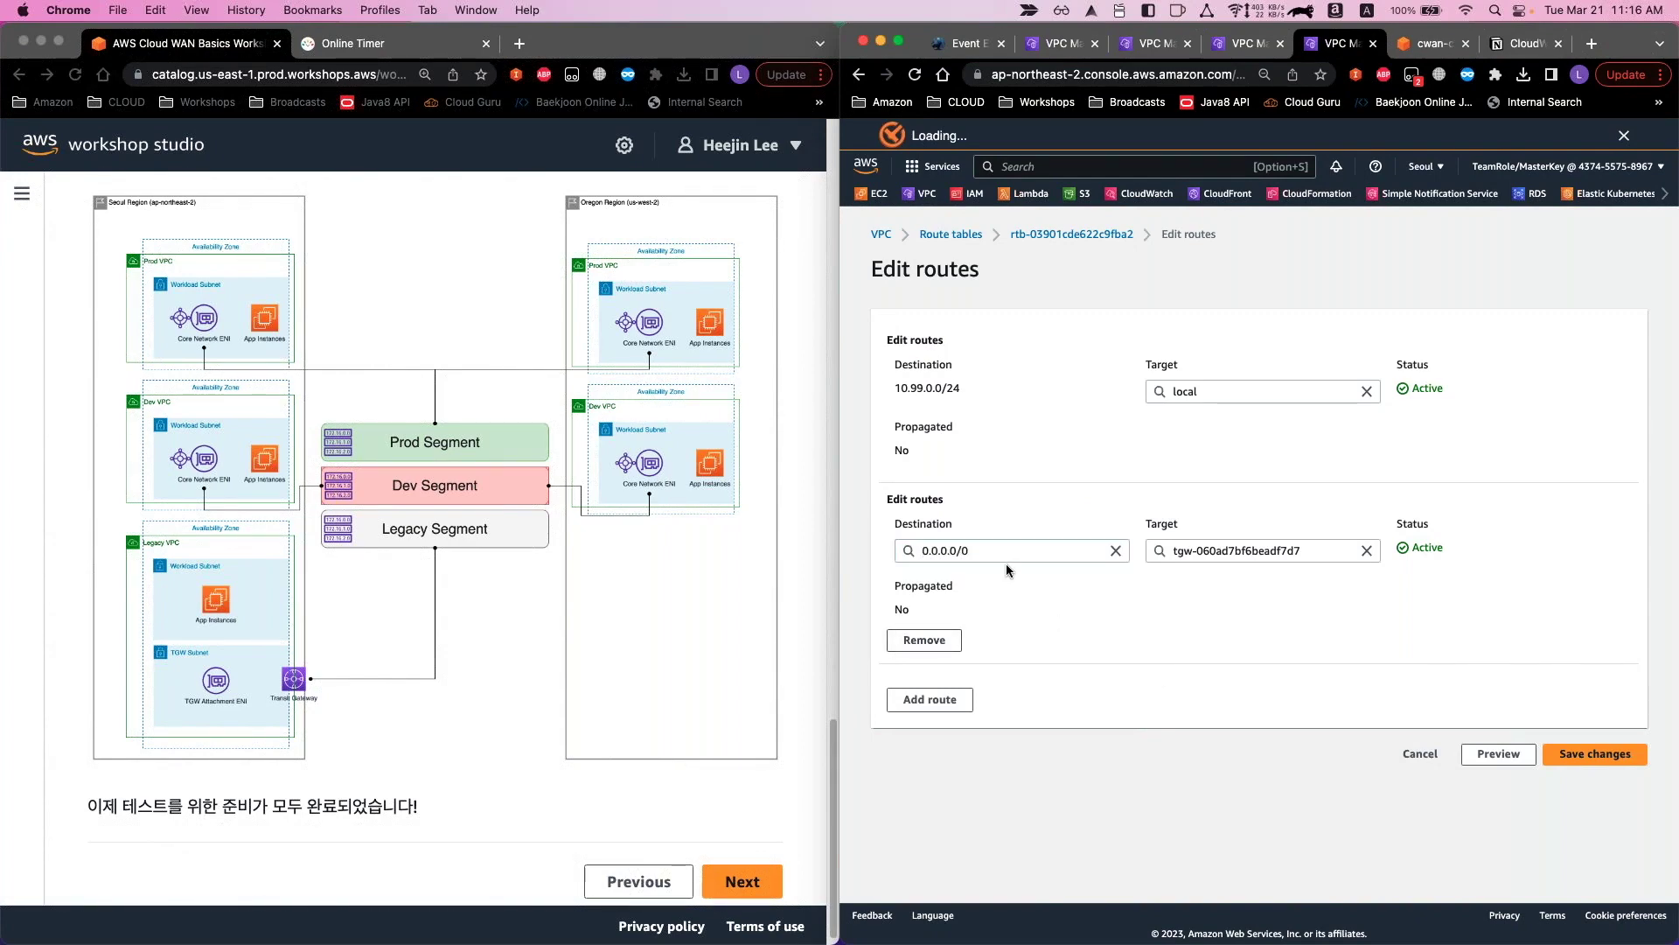
Set the legacy Transit Gateway route's destination to 10.0.0.0/8 and save the route table's changes
click(1015, 558)
click(1123, 638)
click(1588, 764)
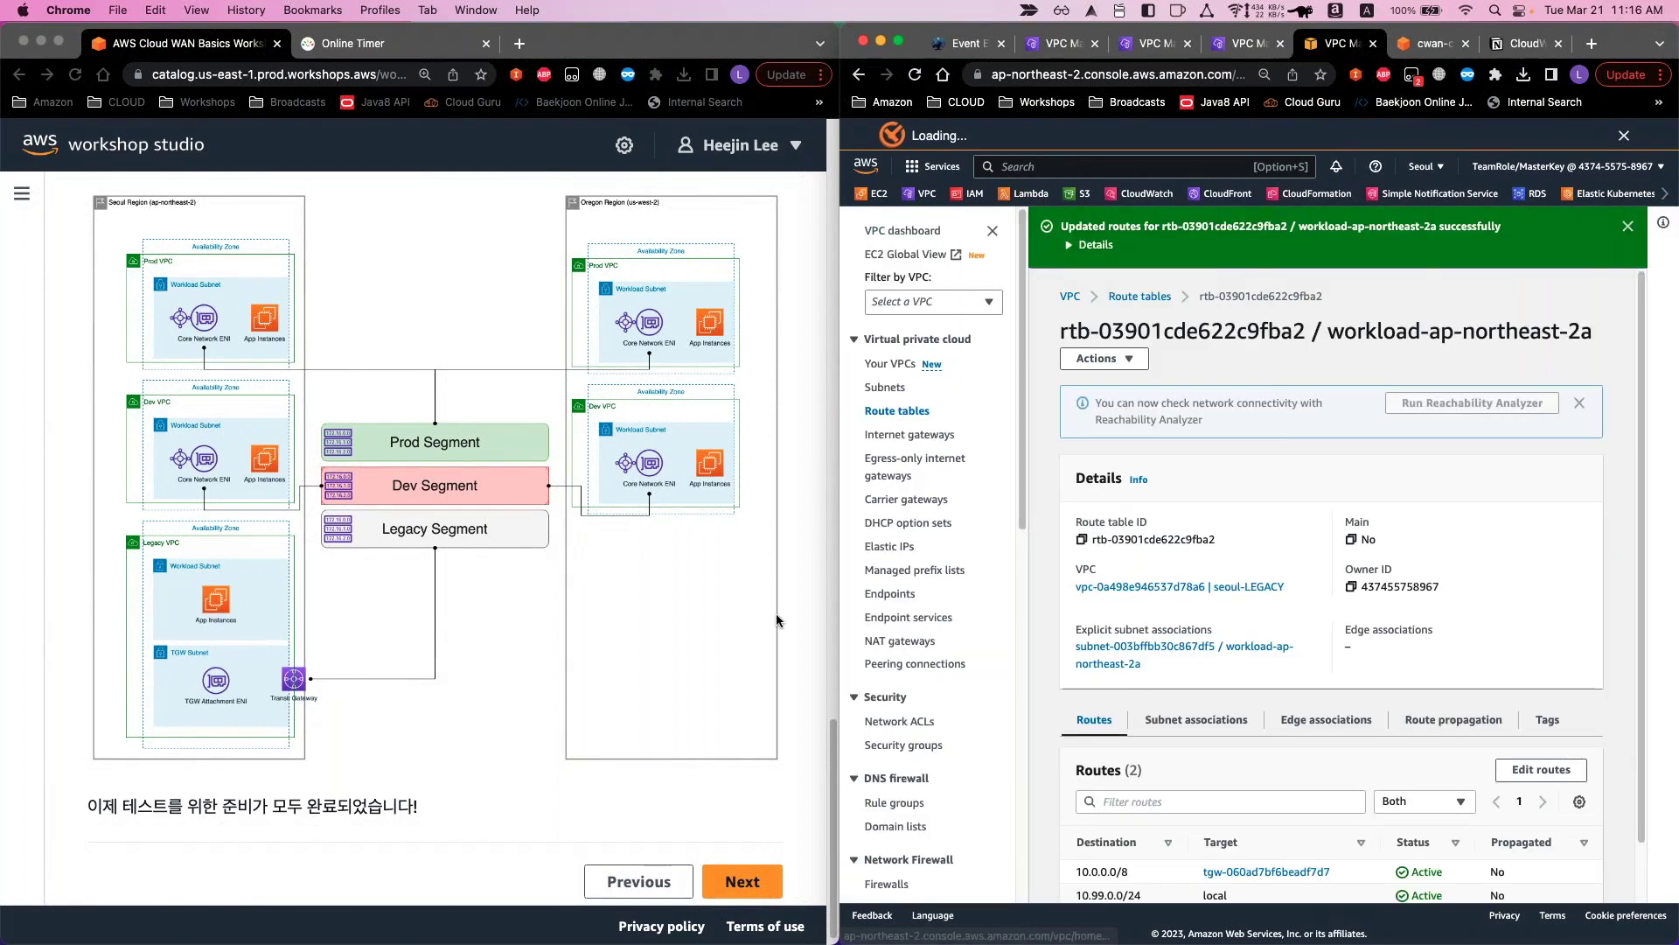
Compare the saved seoul-LEGACY routes with the workshop's example route table
click(523, 770)
scroll(523, 769, up, 5)
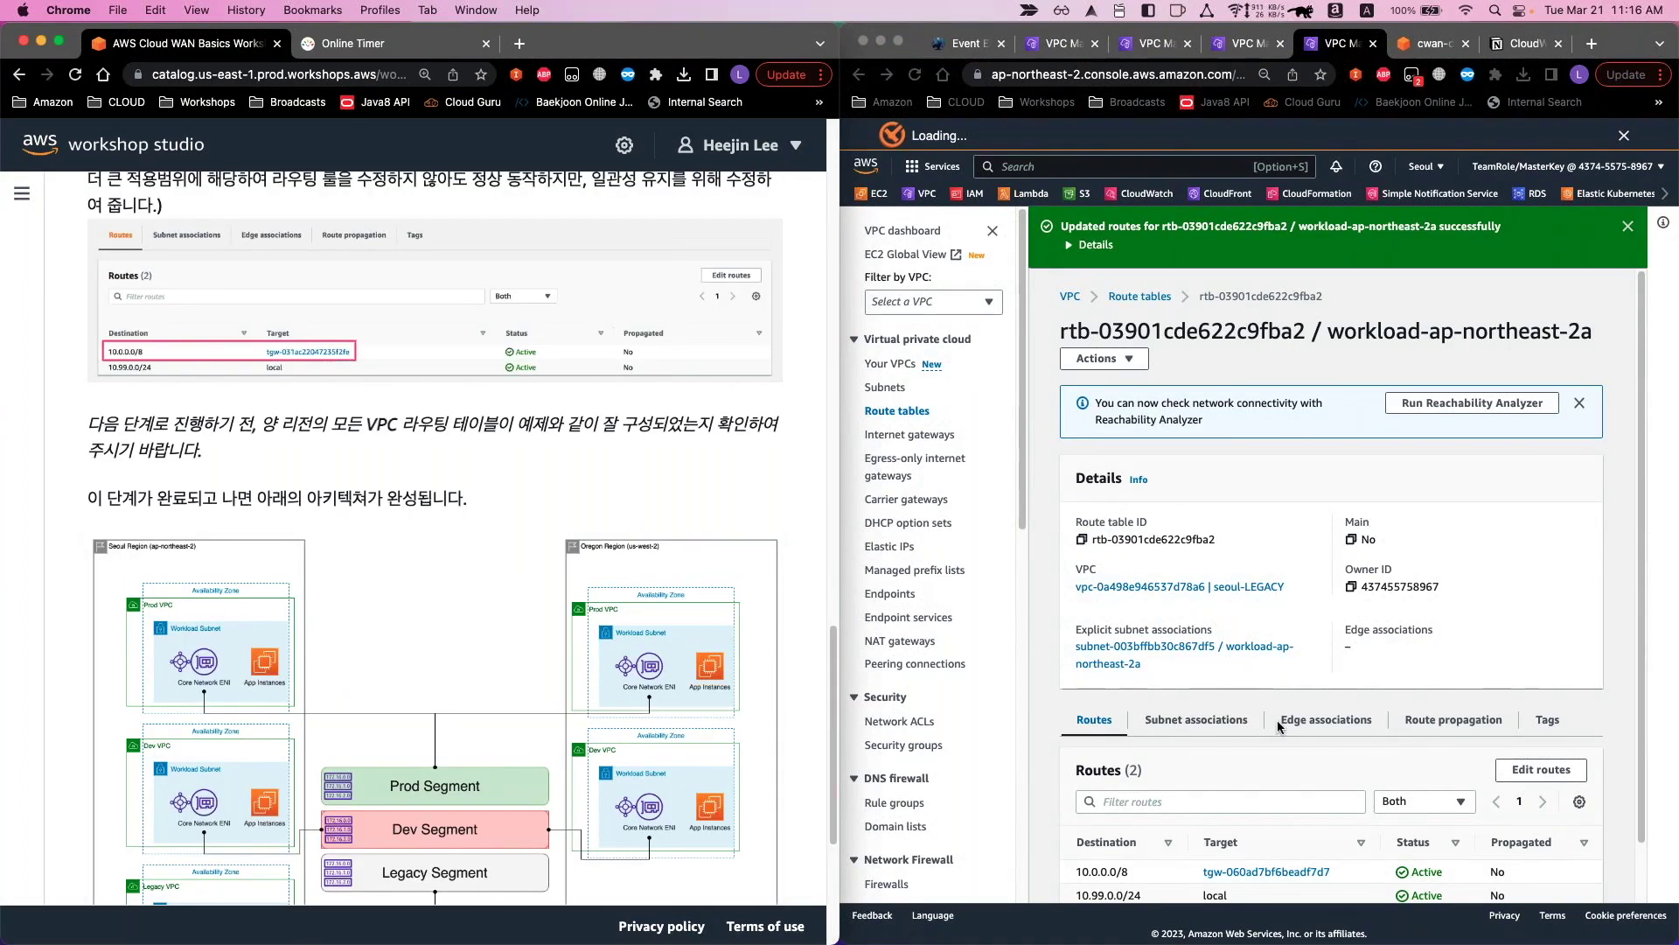
scroll(1276, 721, down, 1)
scroll(433, 538, down, 1)
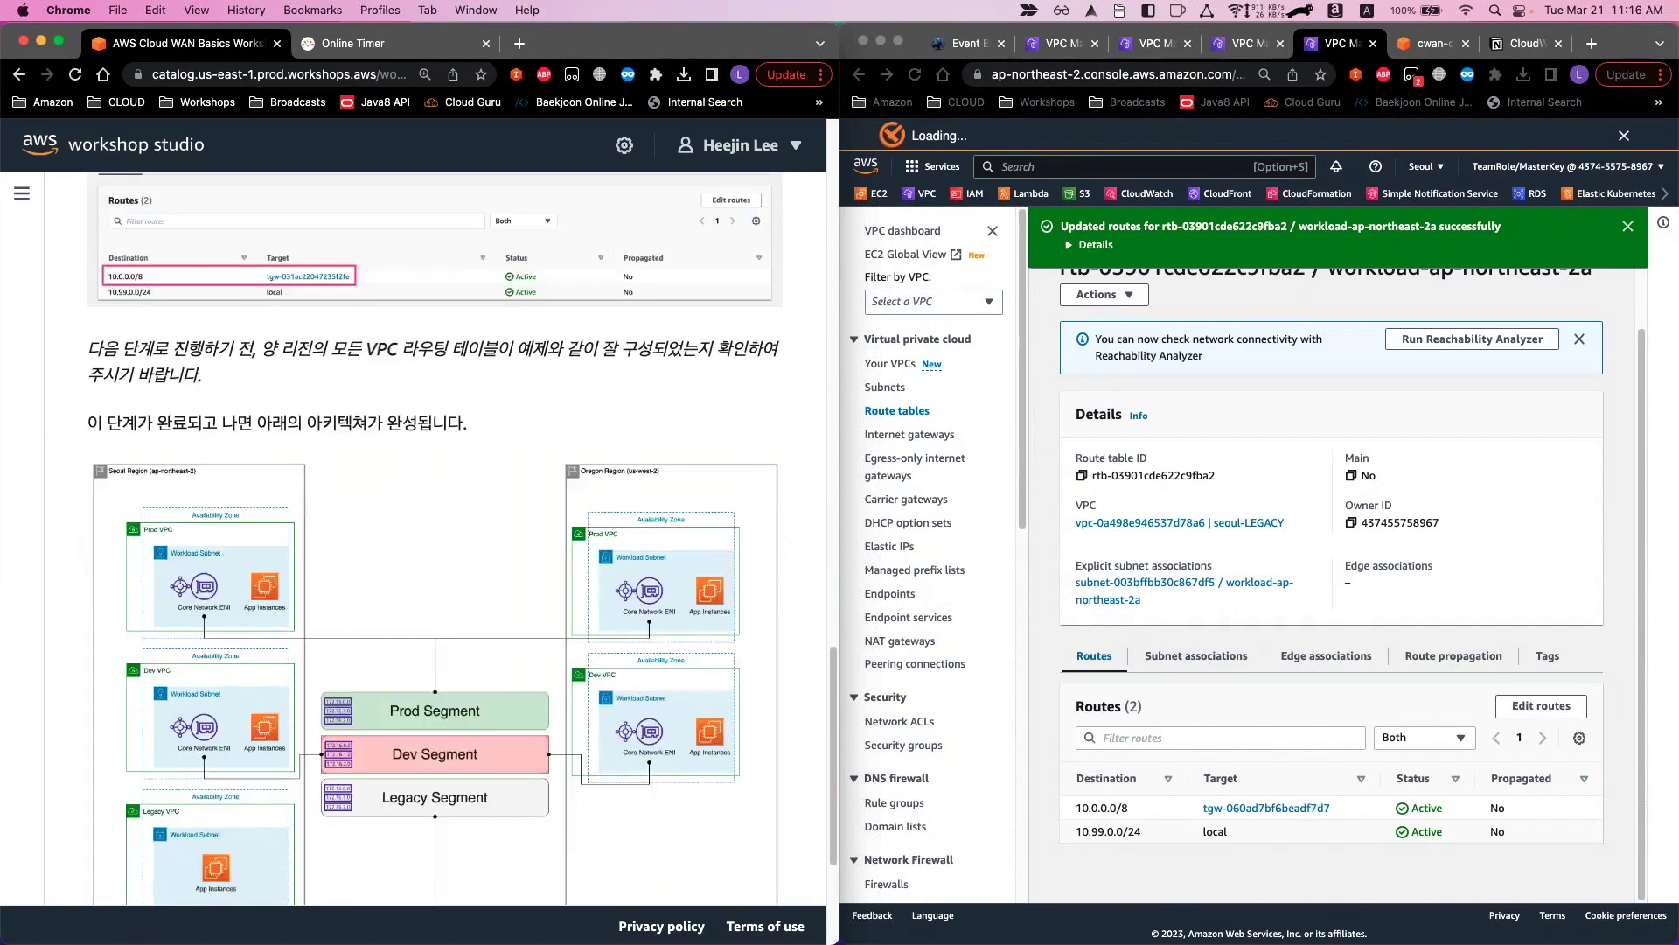
Examine the enlarged diagram of the completed architecture in the workshop's VPC routing table step
scroll(433, 538, down, 2)
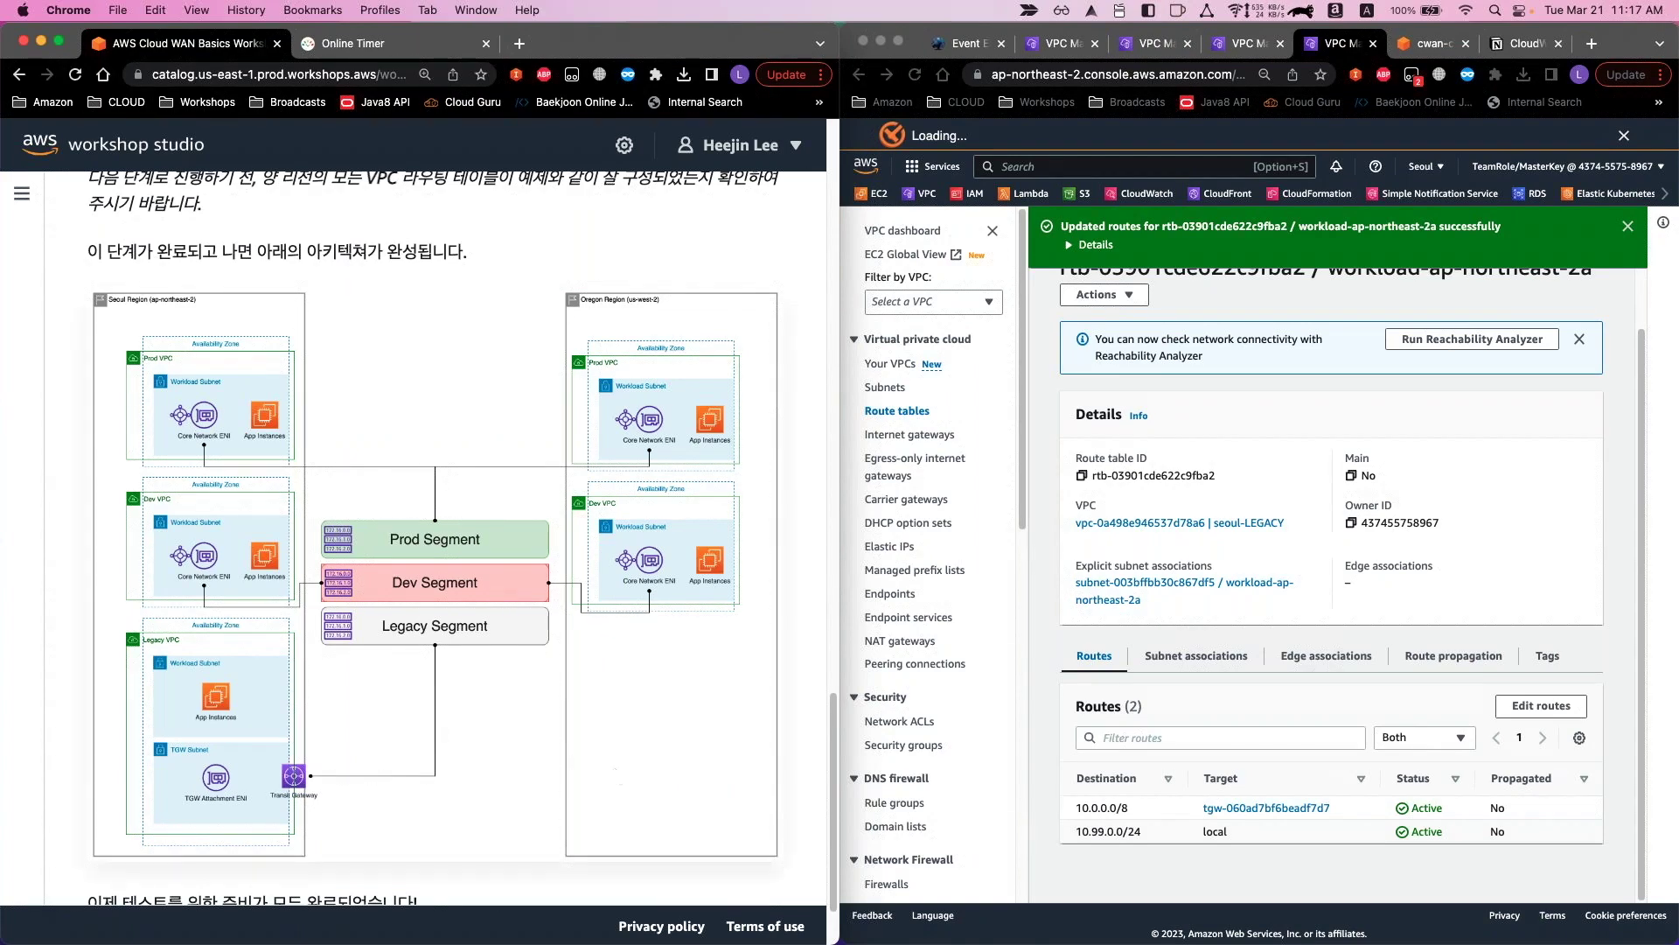
click(478, 786)
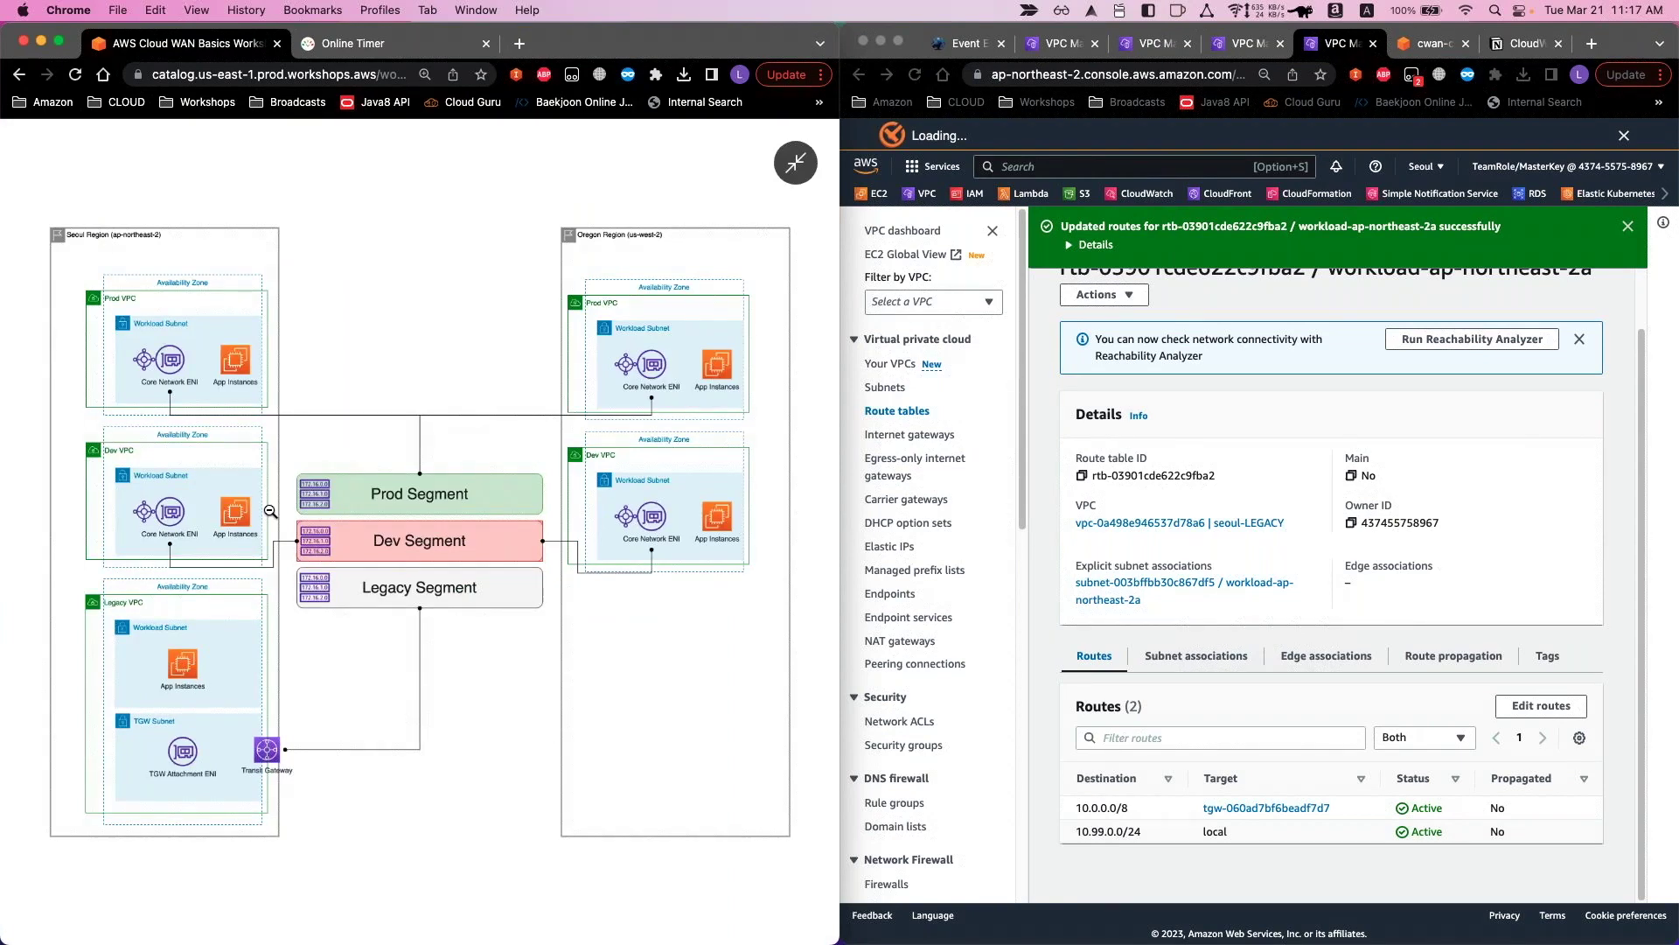
click(660, 167)
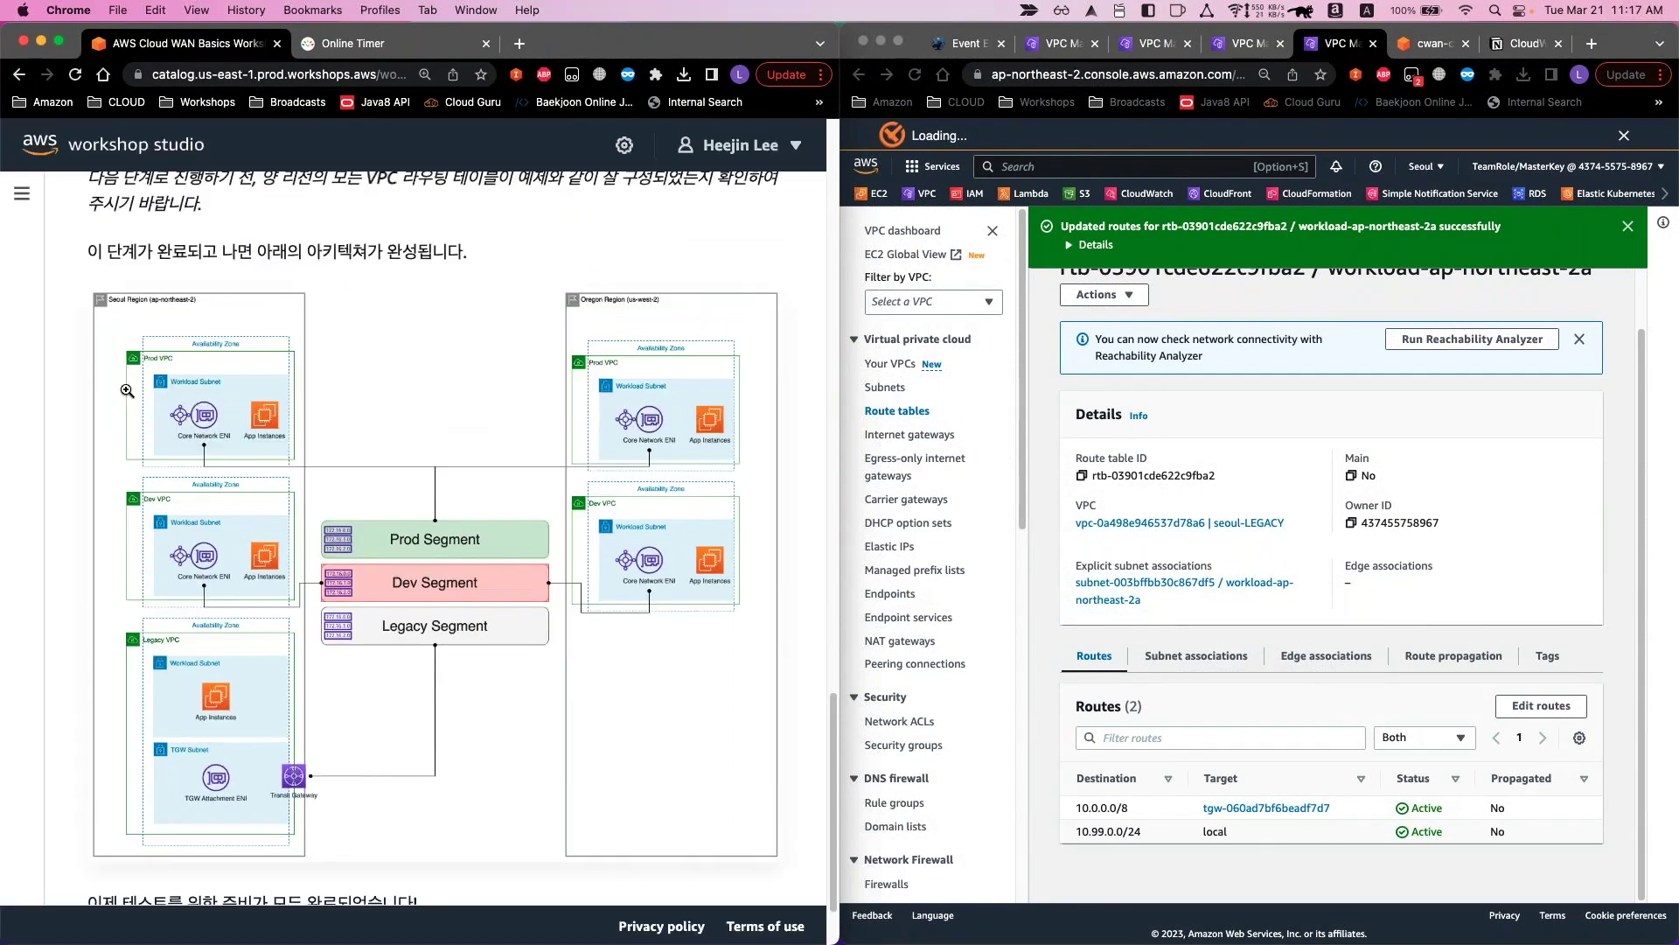
Open the workshop's "1. 기본 아키텍쳐" page and examine its base architecture diagram enlarged
click(22, 193)
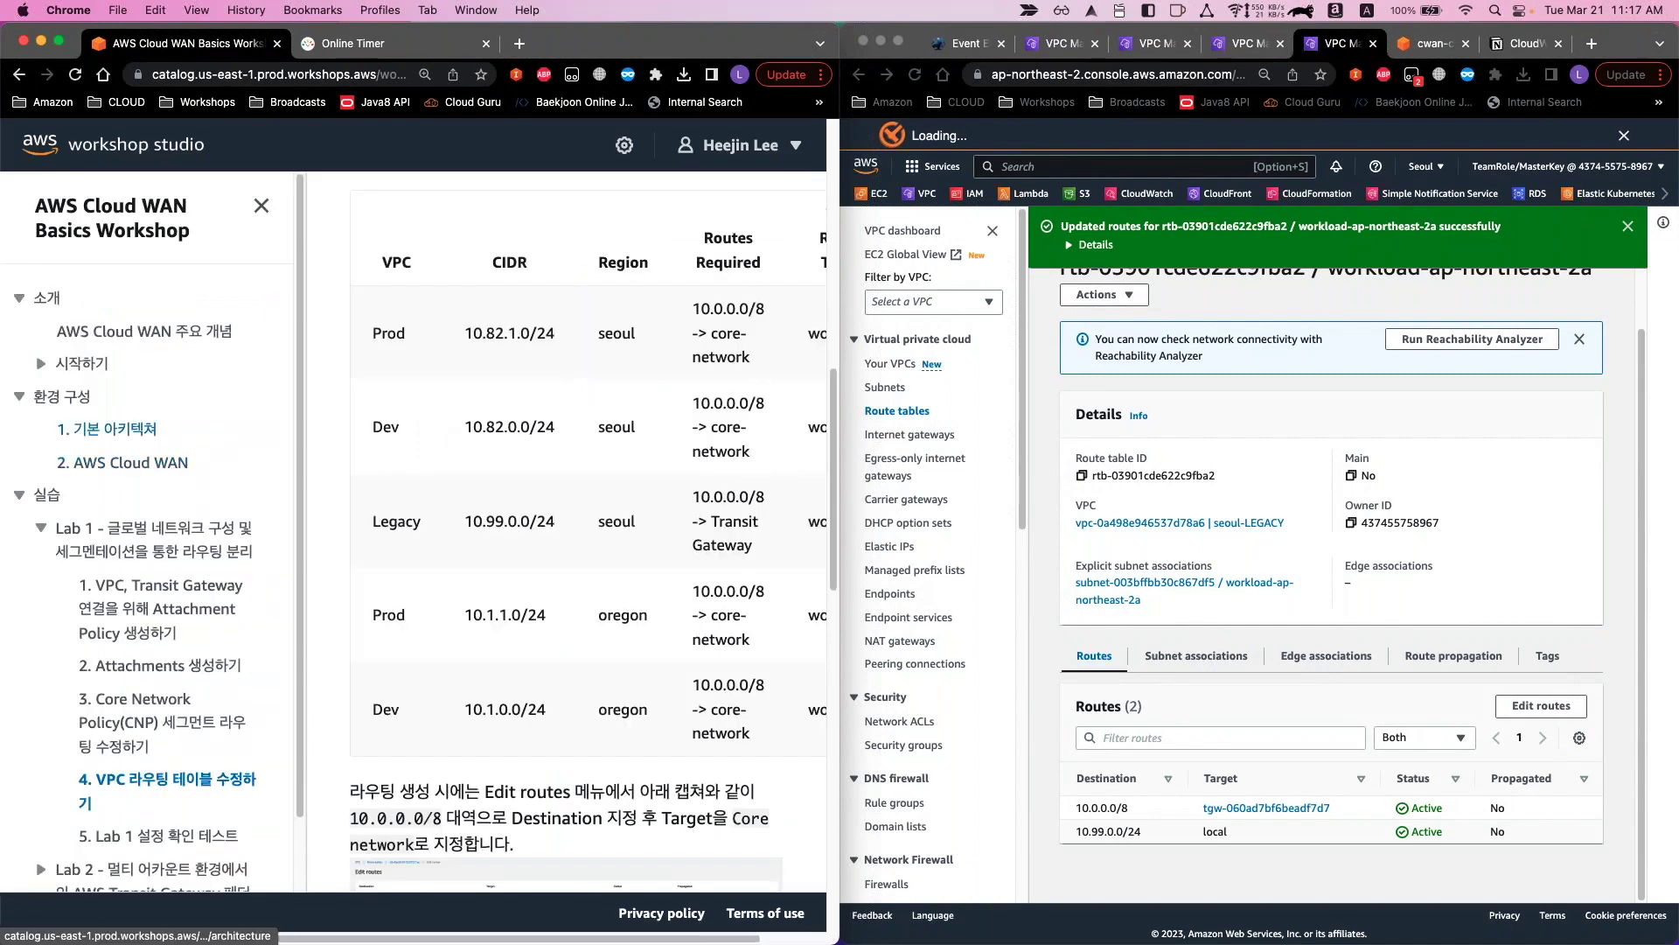
click(107, 427)
click(324, 344)
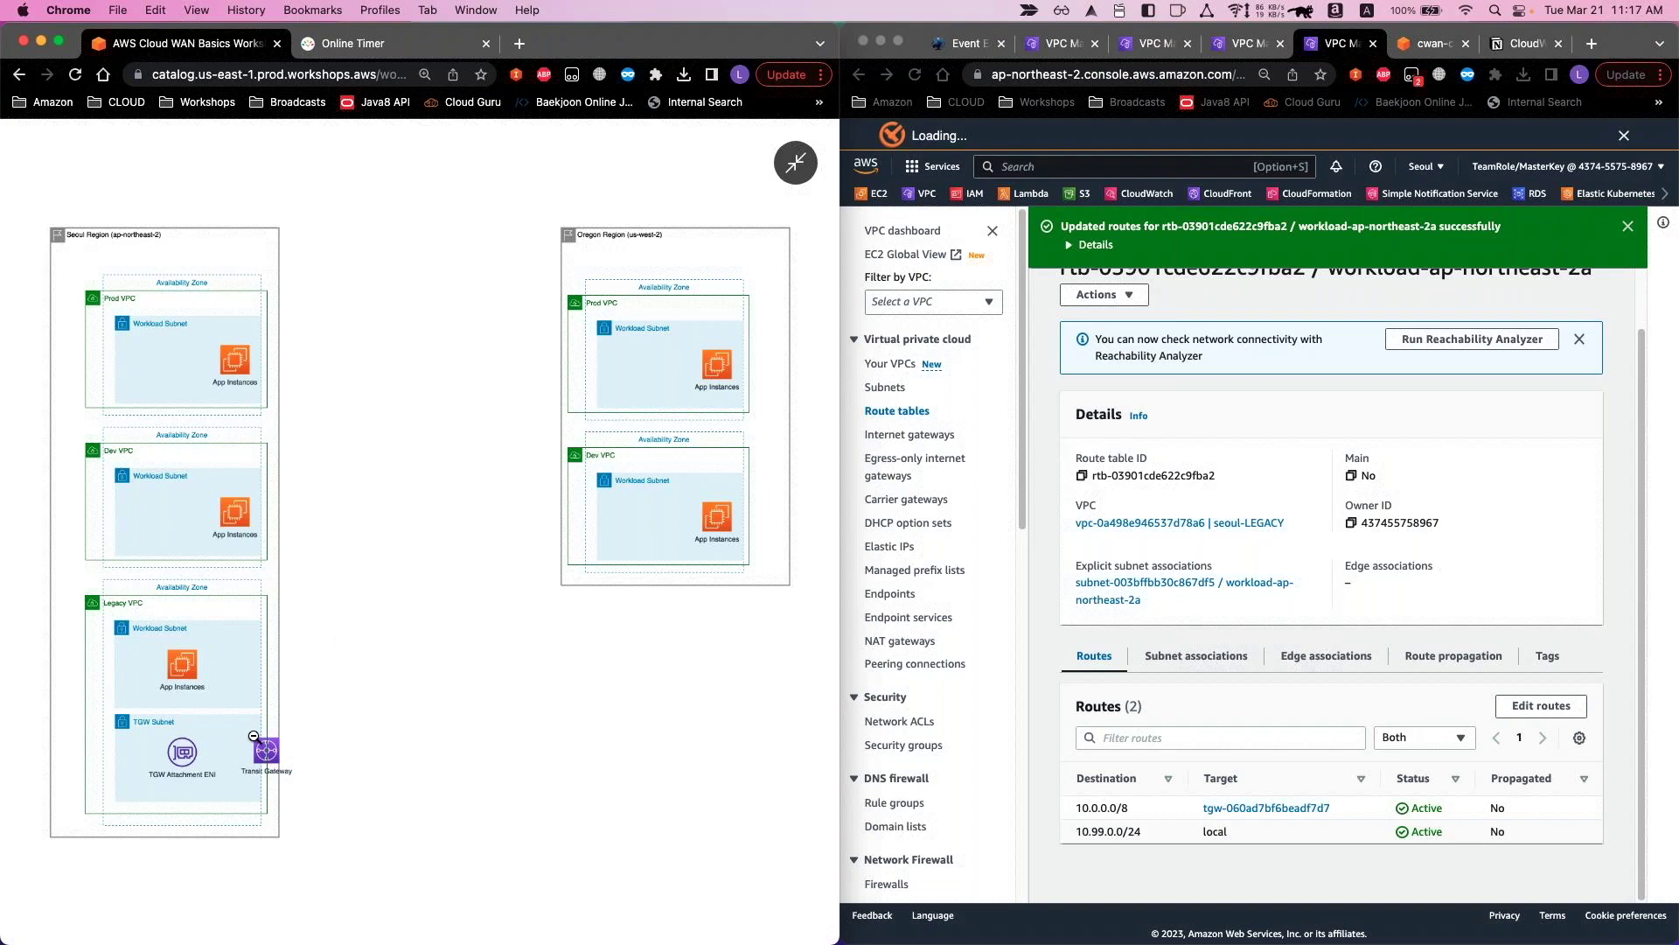
click(550, 806)
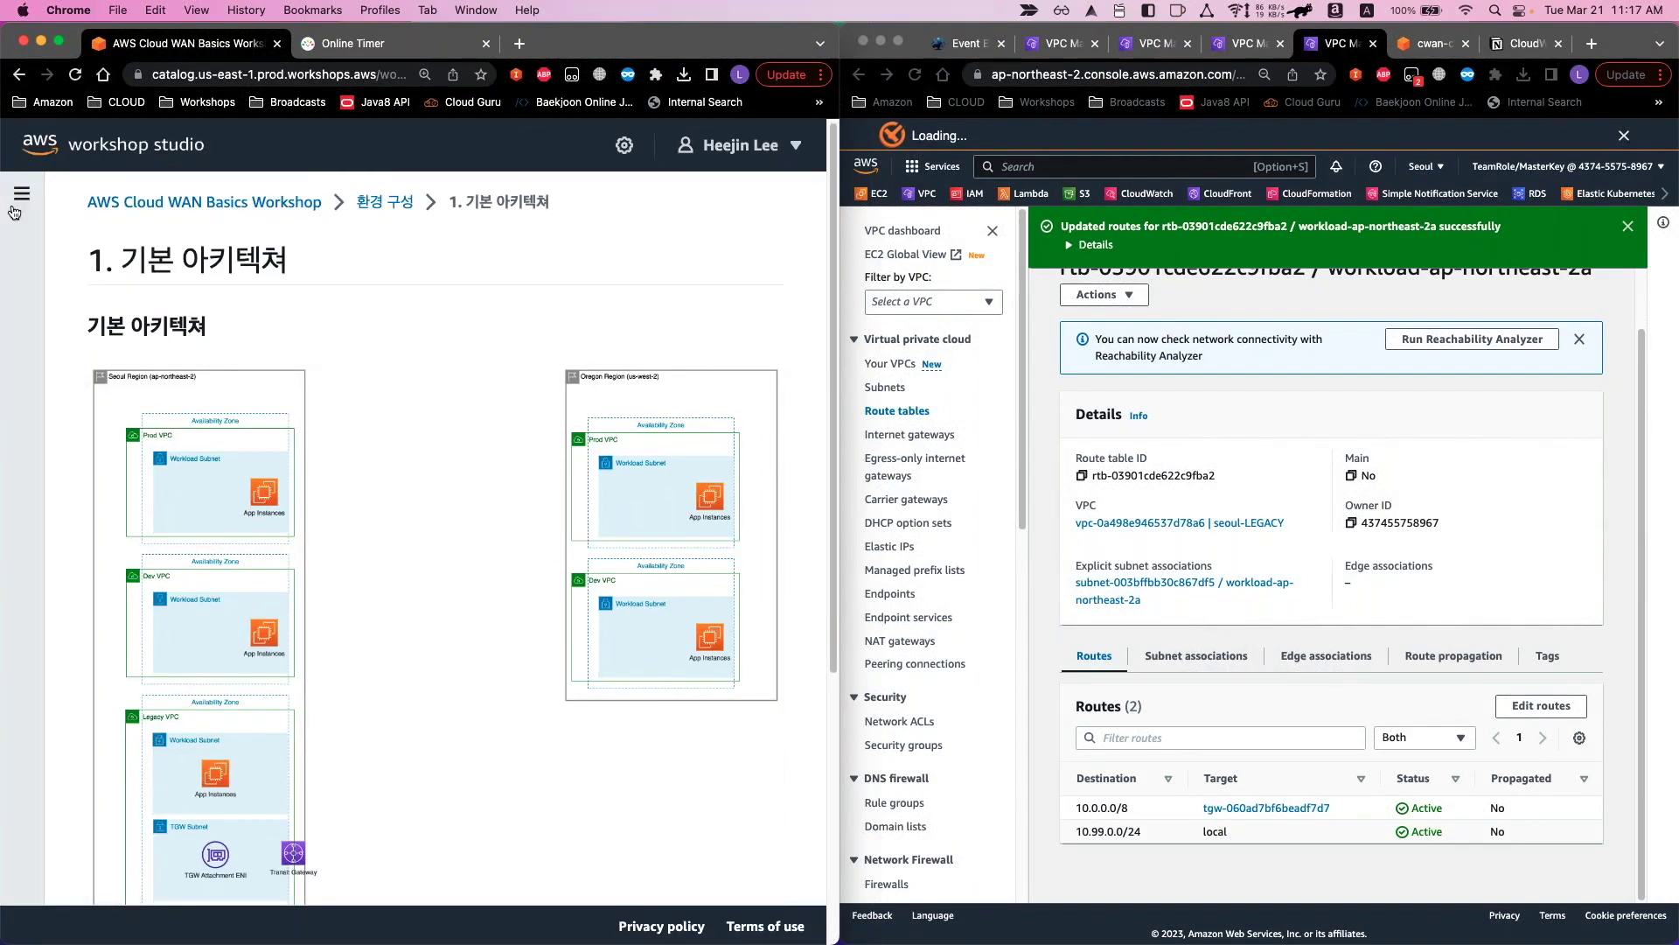
Return to the workshop's VPC routing table step and study how the VPCs and Transit Gateway connect to the segments in the completed architecture diagram
click(19, 198)
scroll(131, 682, down, 2)
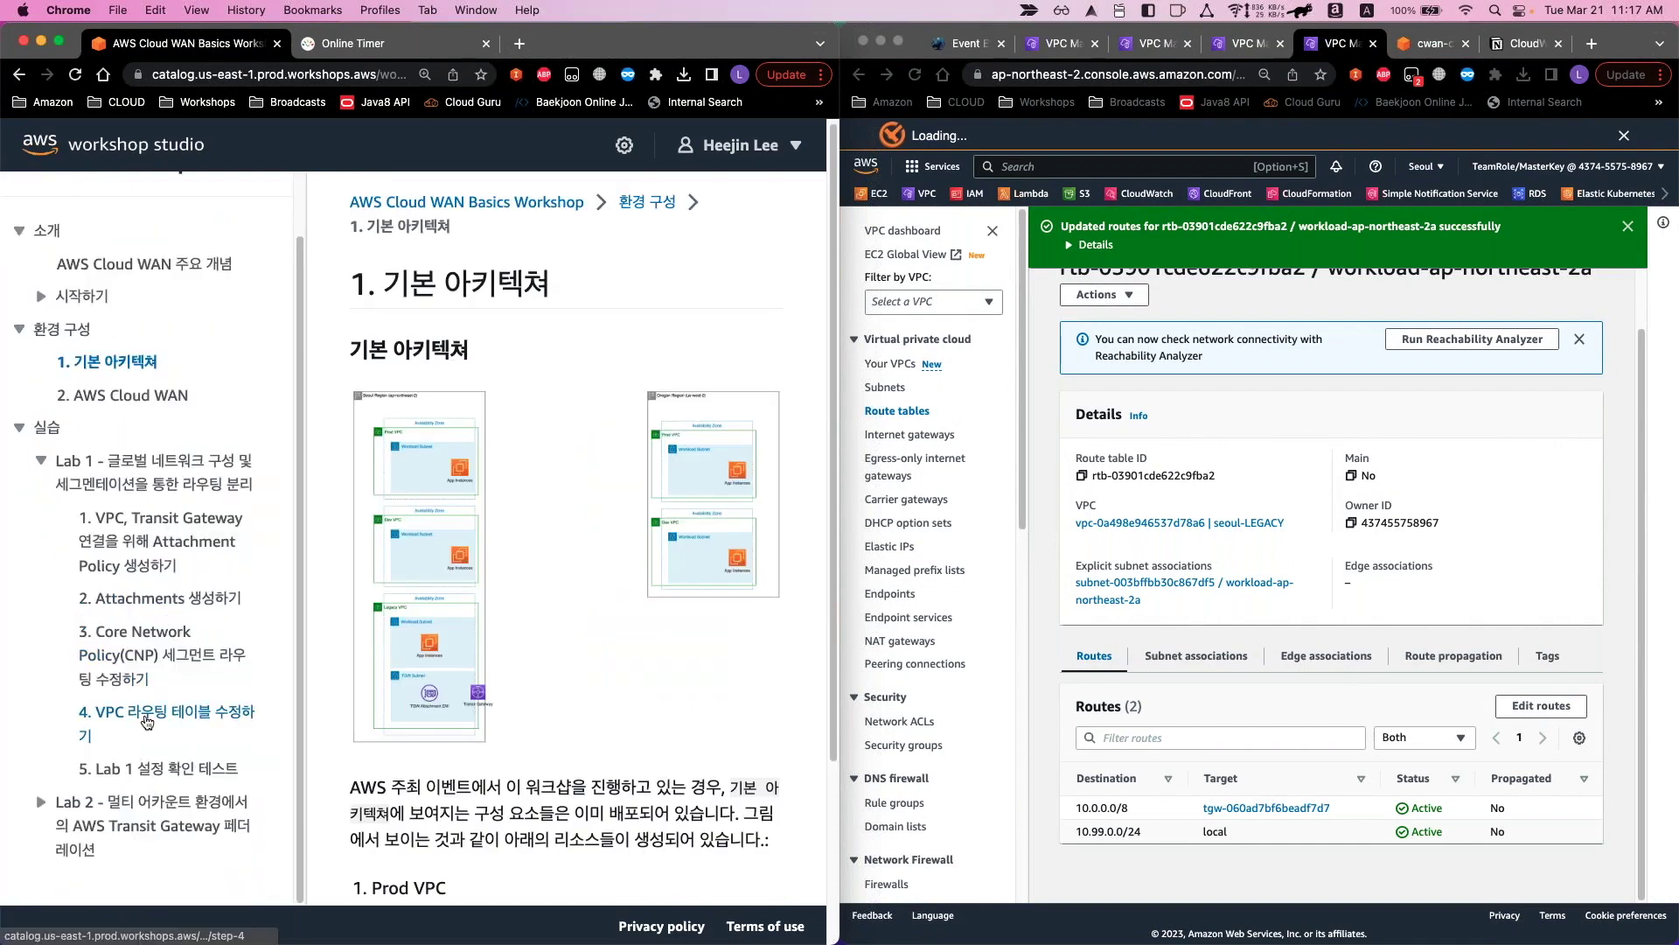
click(147, 722)
scroll(446, 680, down, 10)
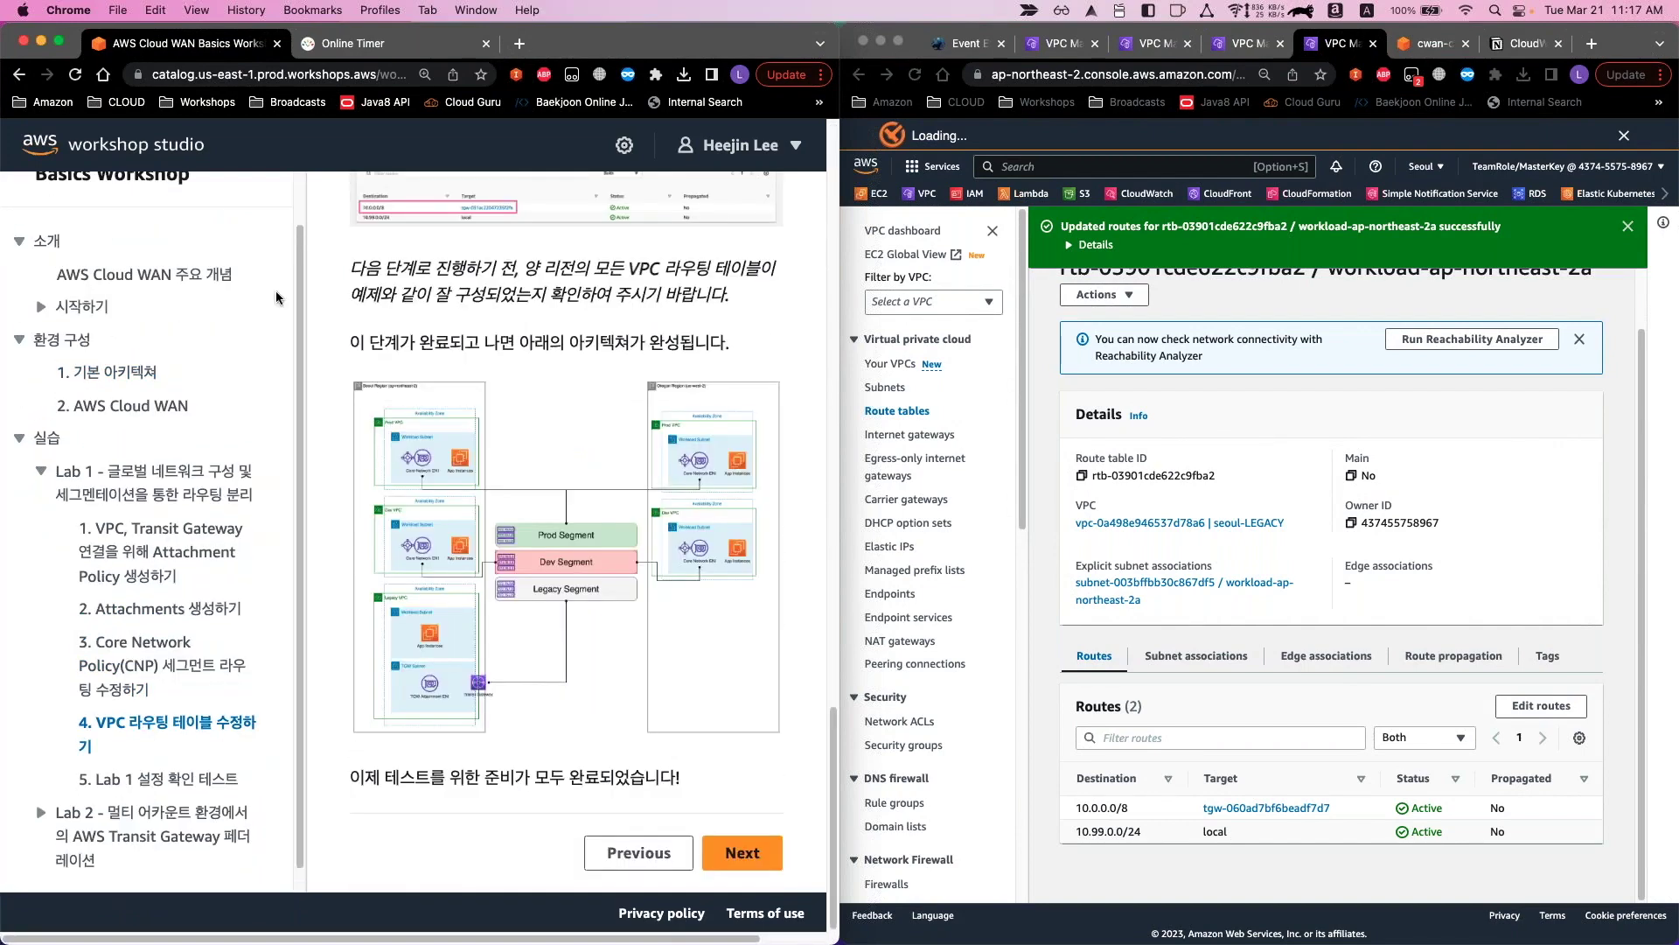
scroll(276, 292, up, 2)
click(264, 219)
scroll(264, 222, down, 10)
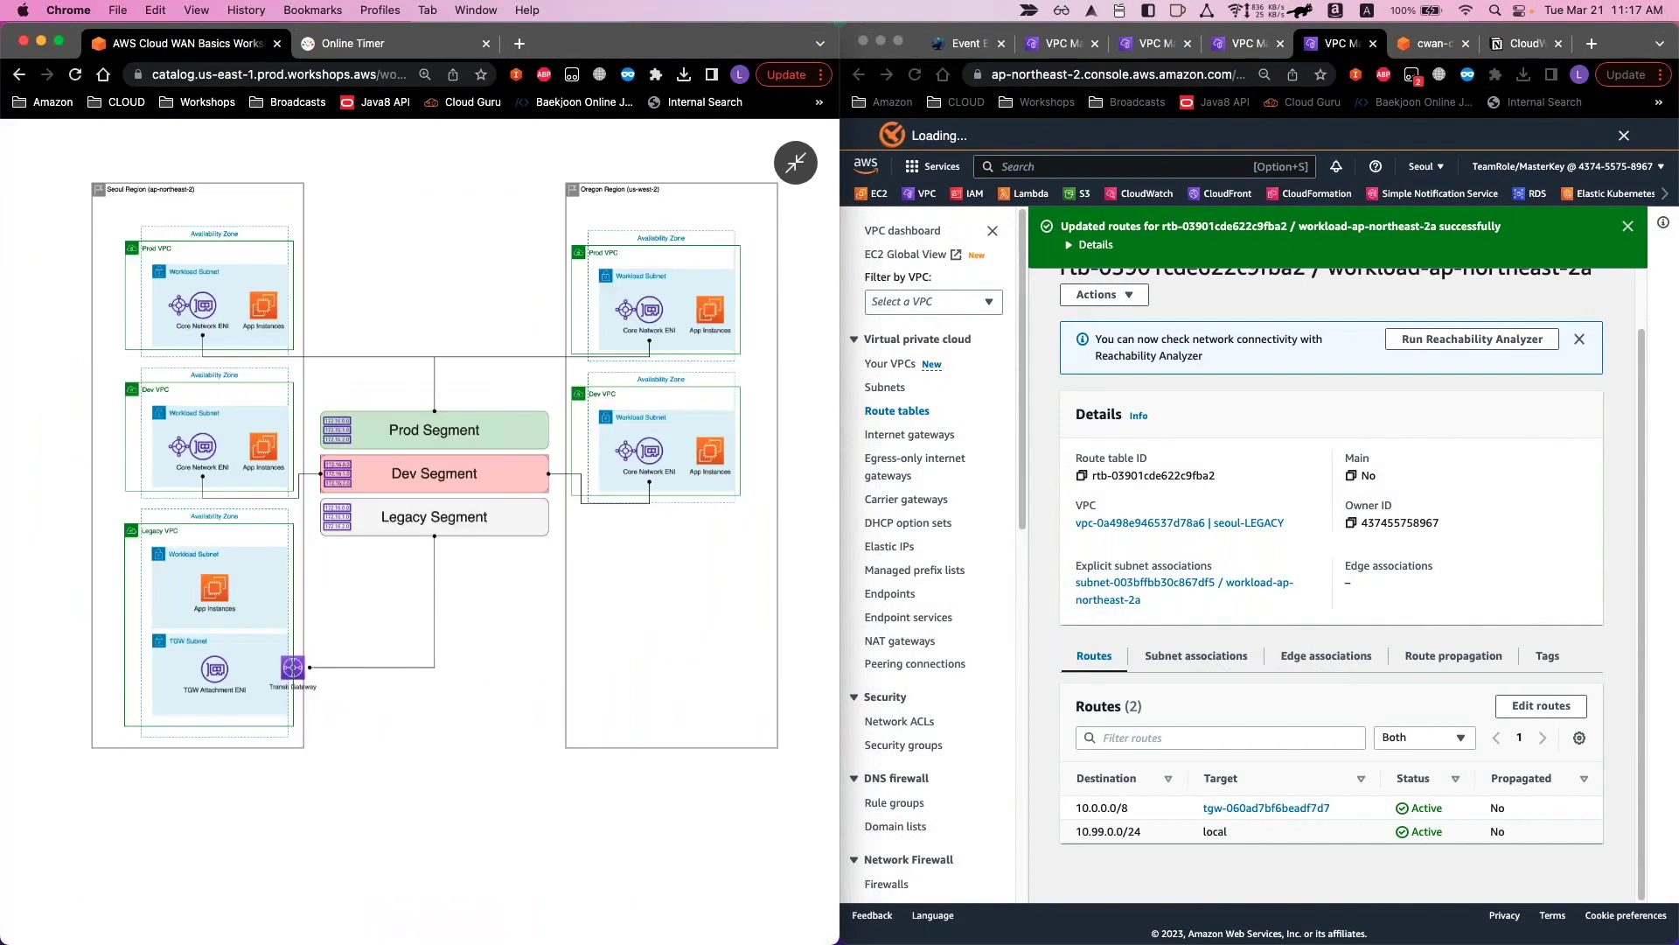
scroll(413, 656, up, 1)
click(417, 612)
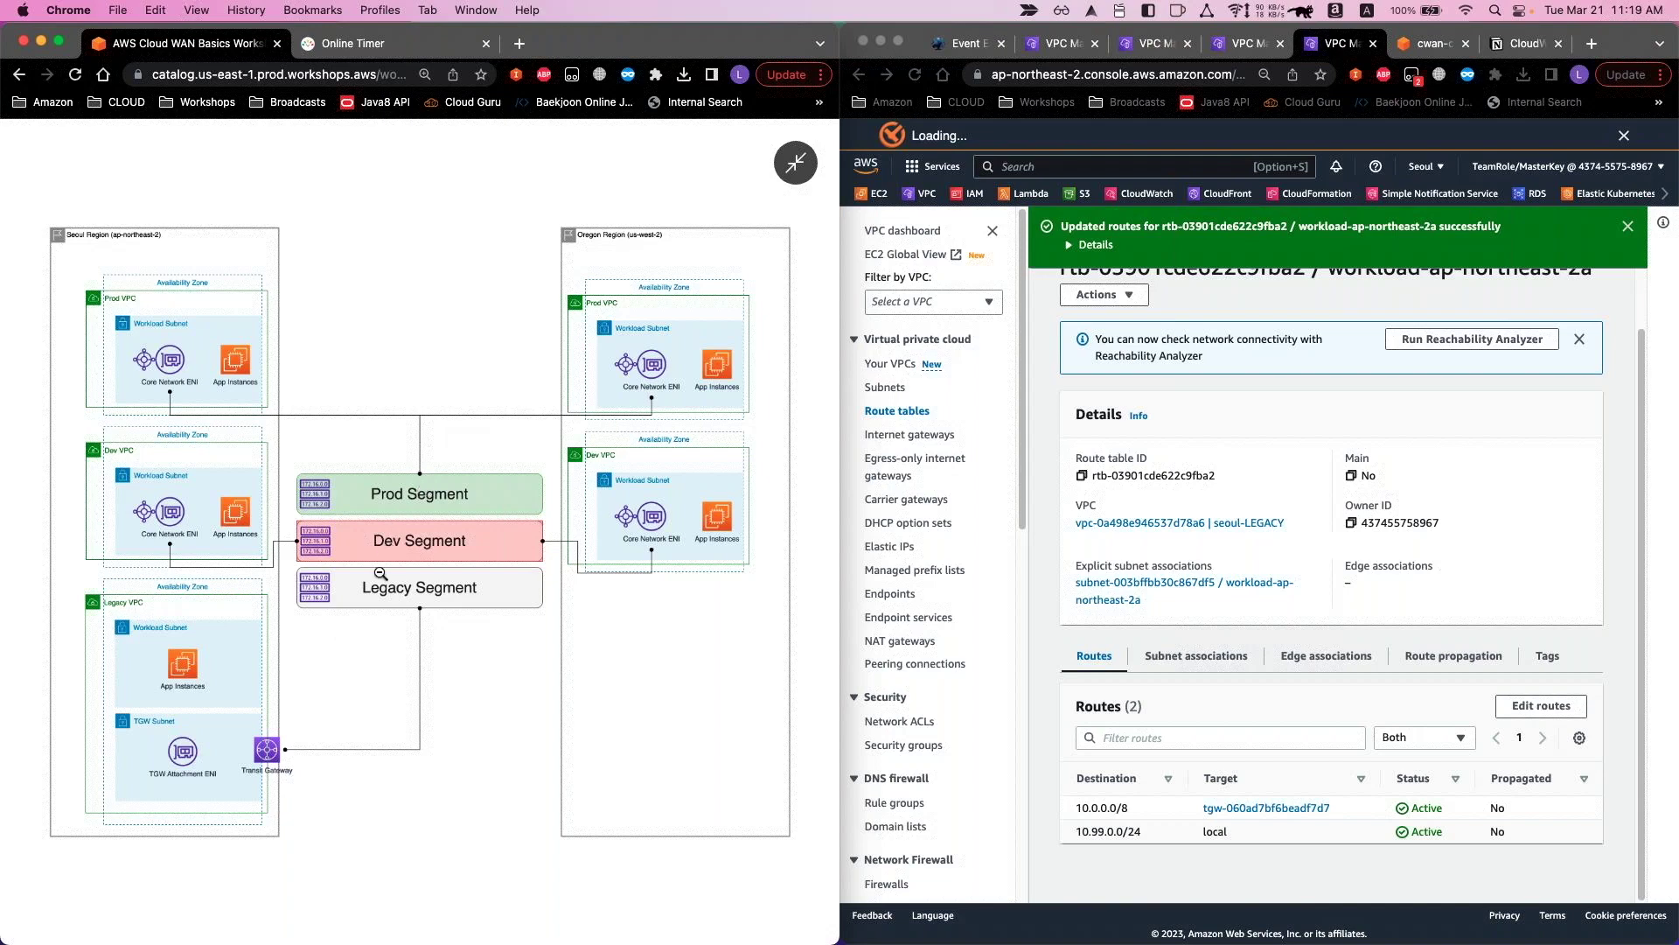
click(434, 582)
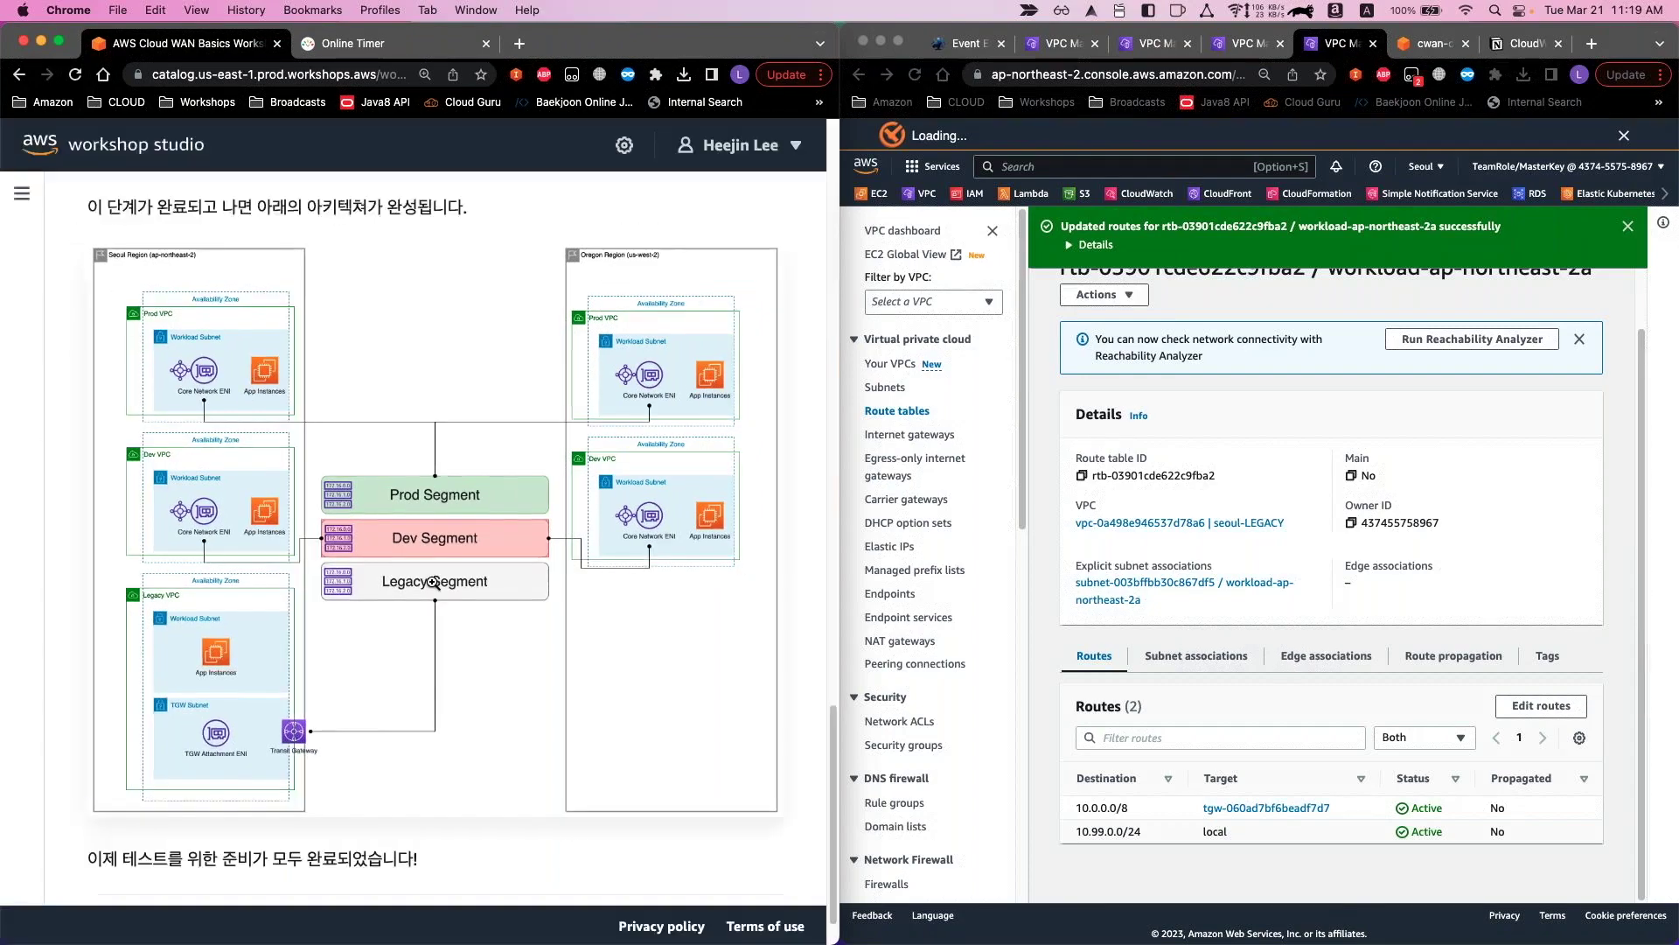
click(428, 560)
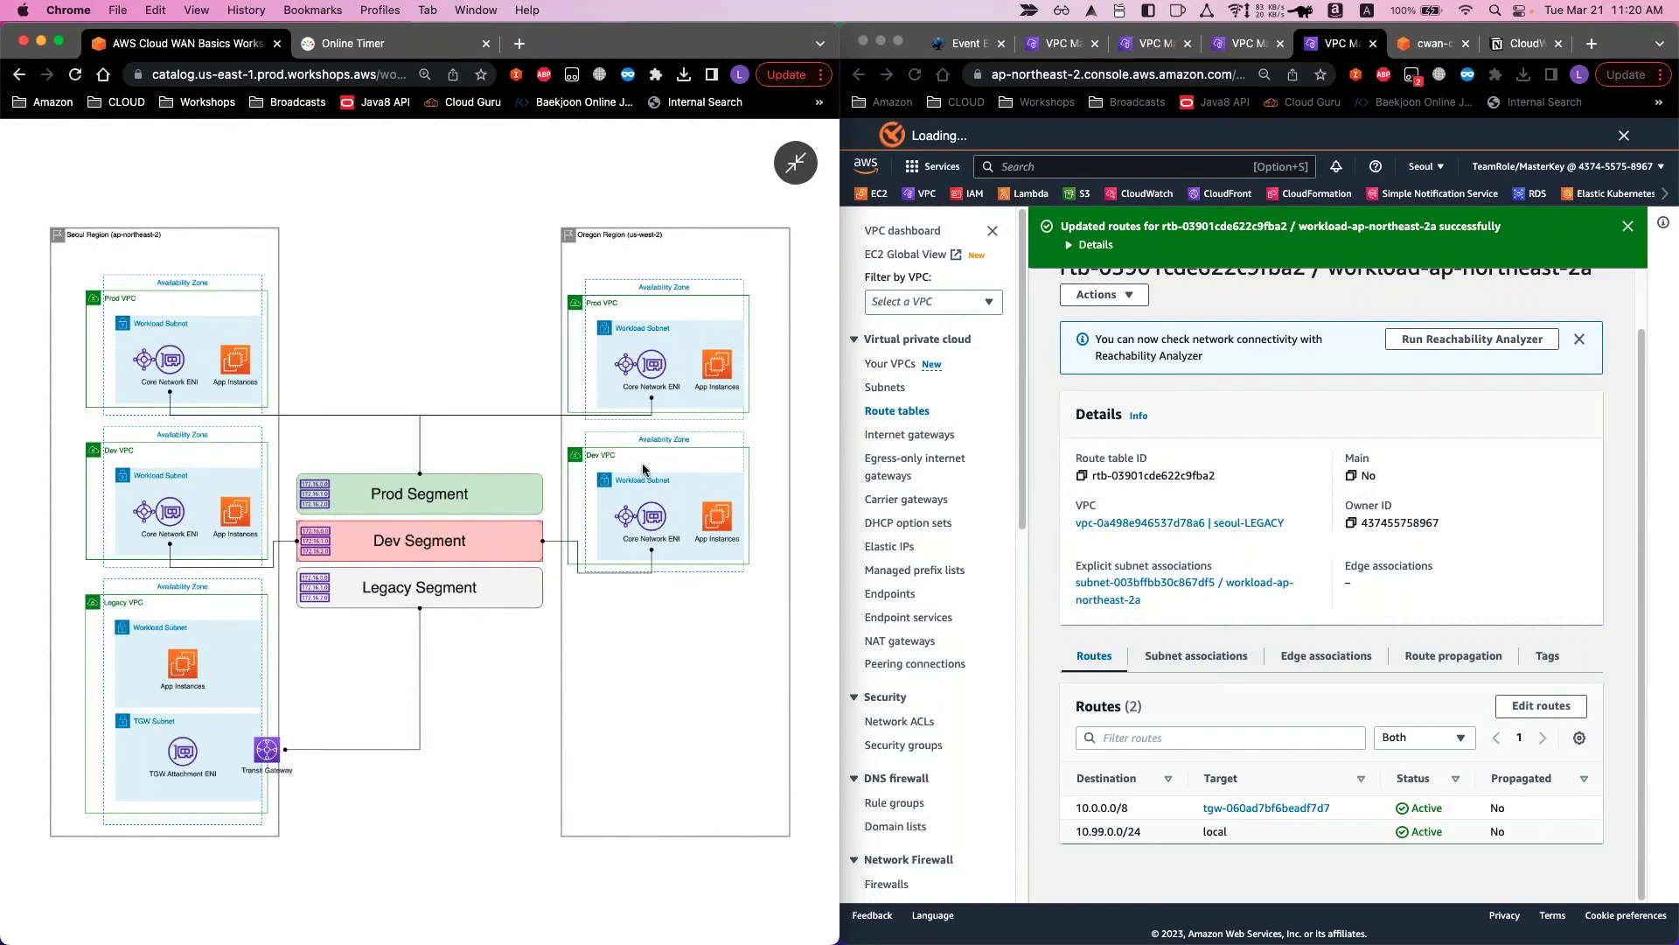
click(801, 169)
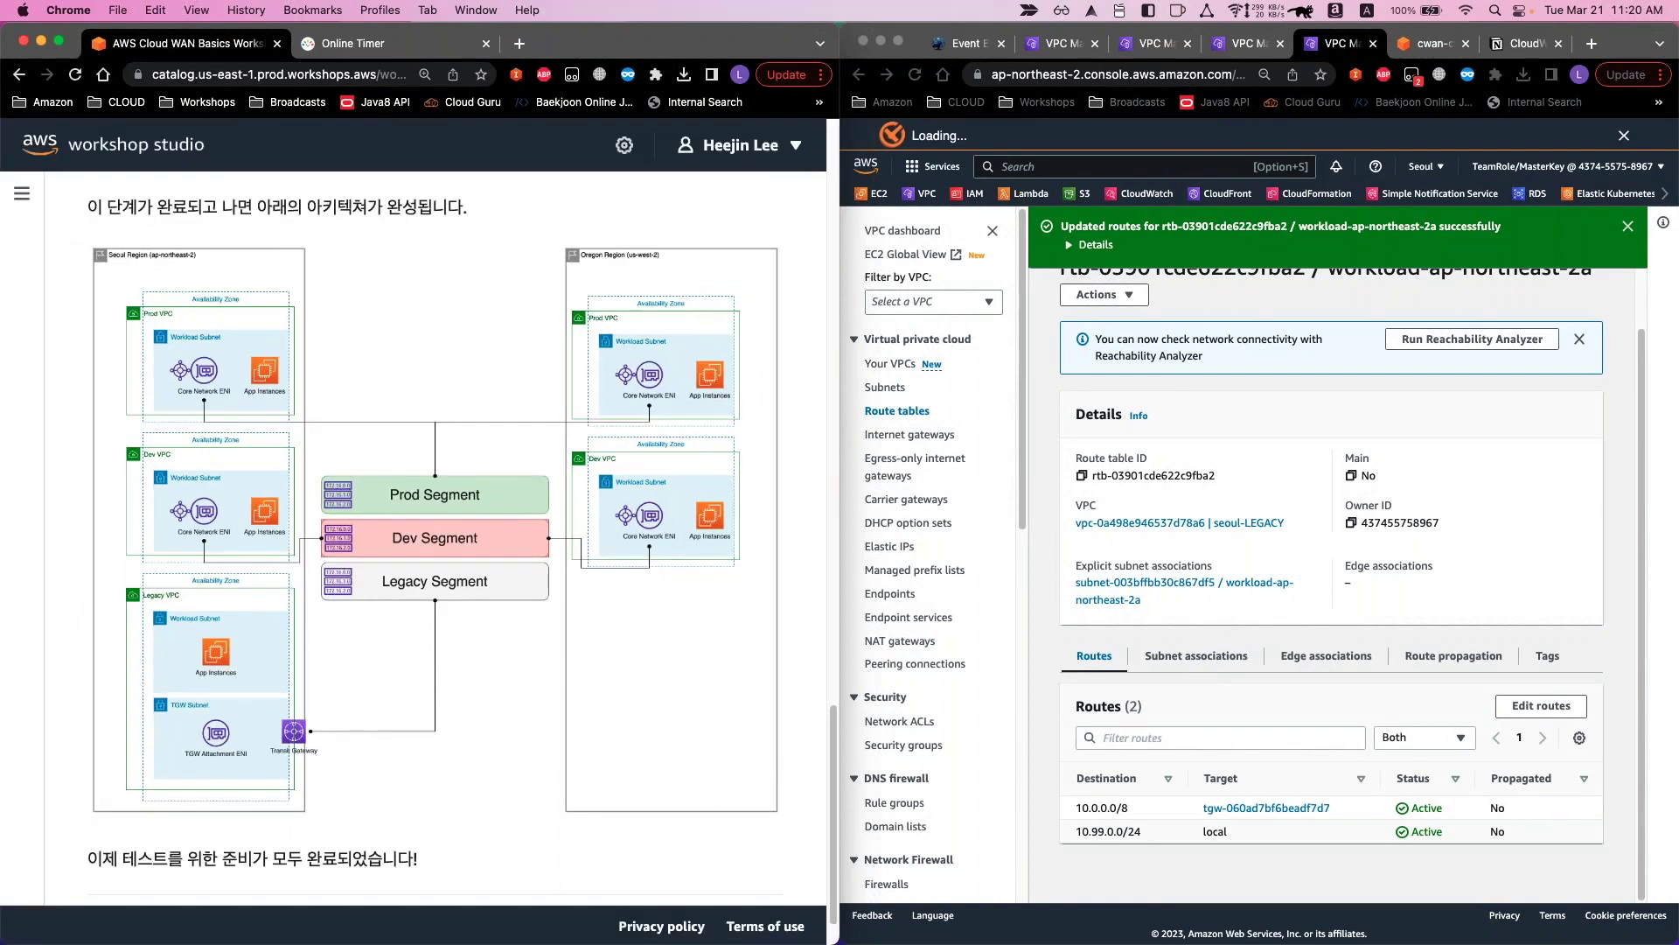
Open the workshop's "5. Lab 1 설정 확인 테스트" page
click(21, 196)
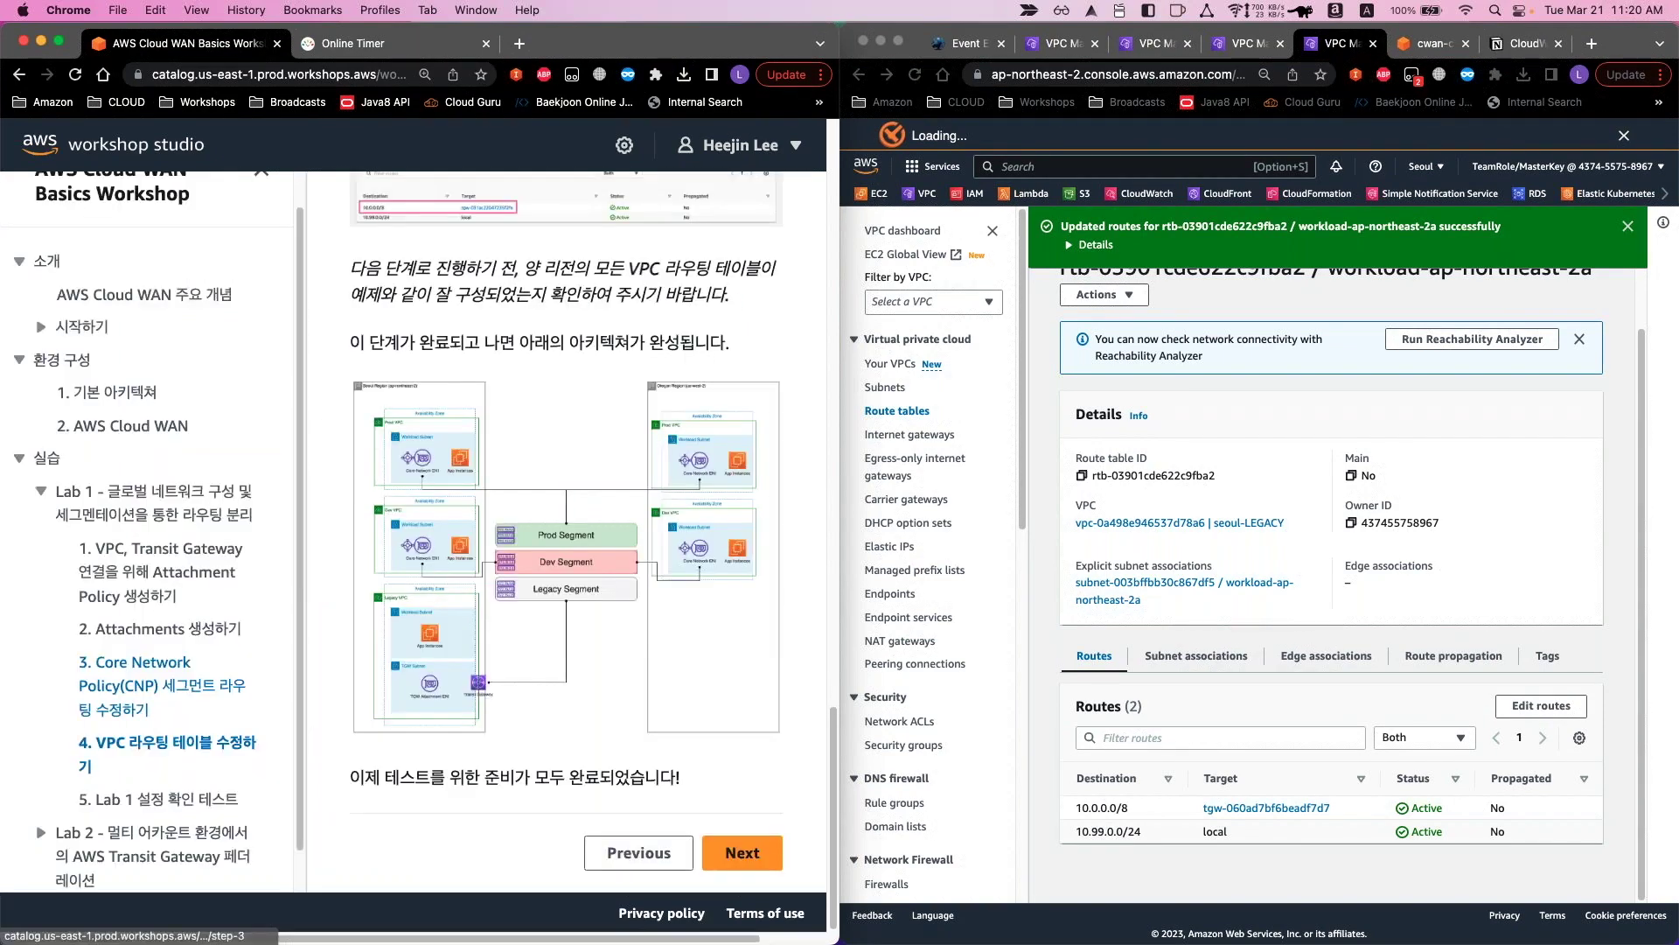
scroll(172, 762, down, 1)
click(172, 758)
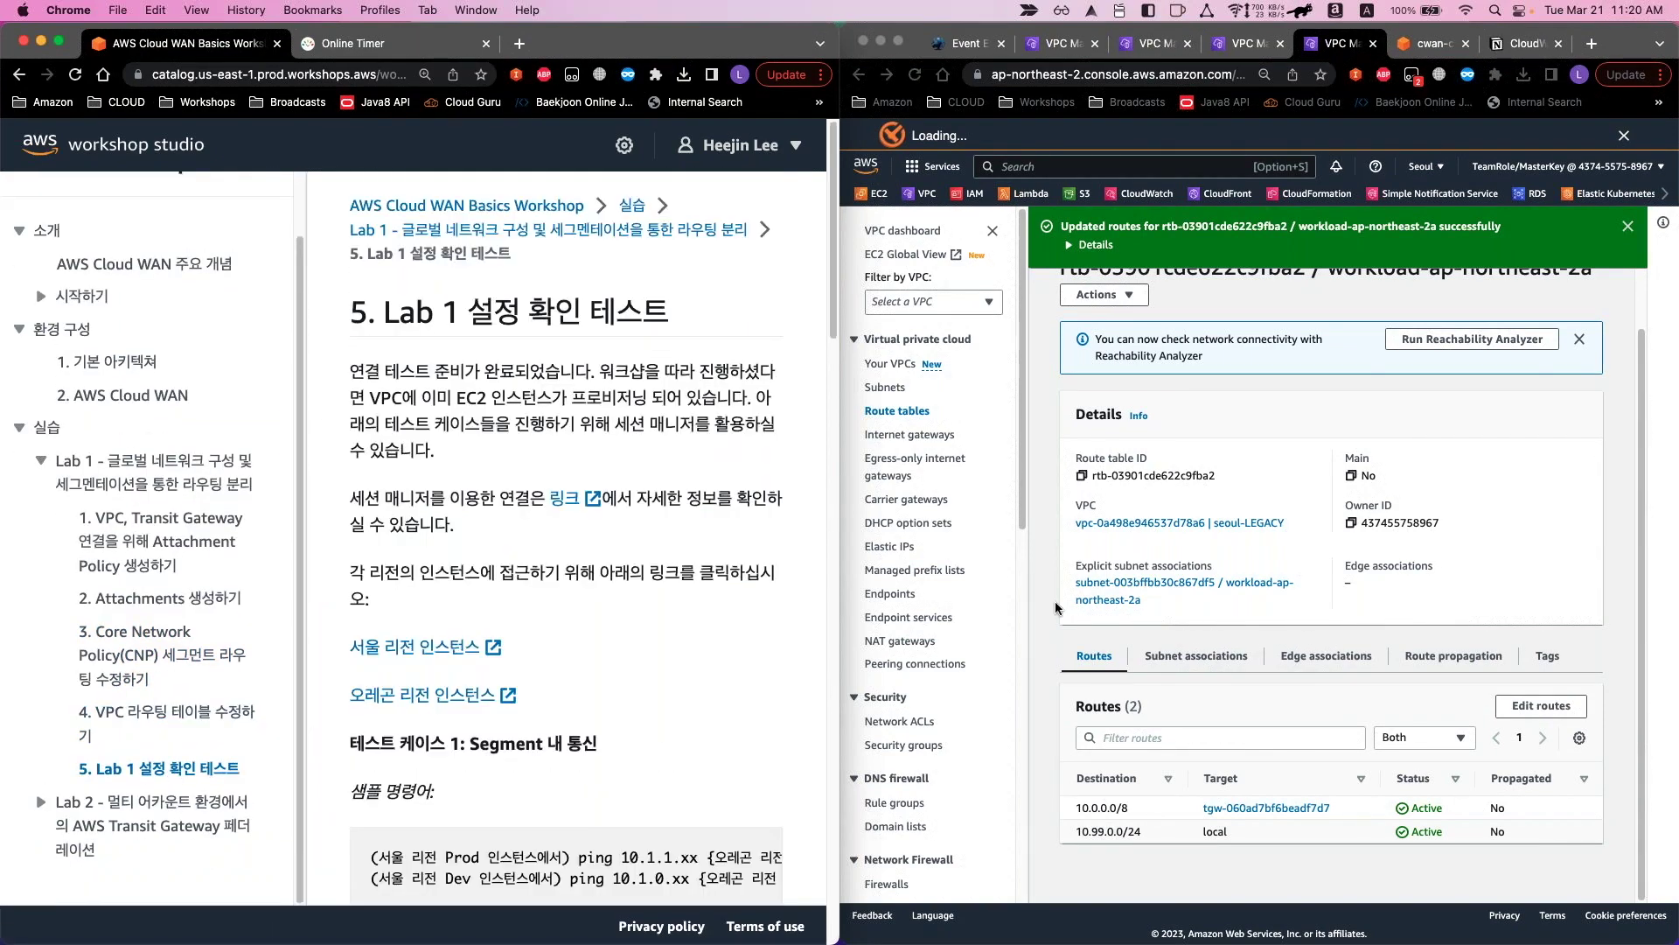
Close the VPC console pages in the AWS console browser window
click(1055, 606)
click(1093, 43)
click(1093, 42)
click(1093, 43)
click(1094, 44)
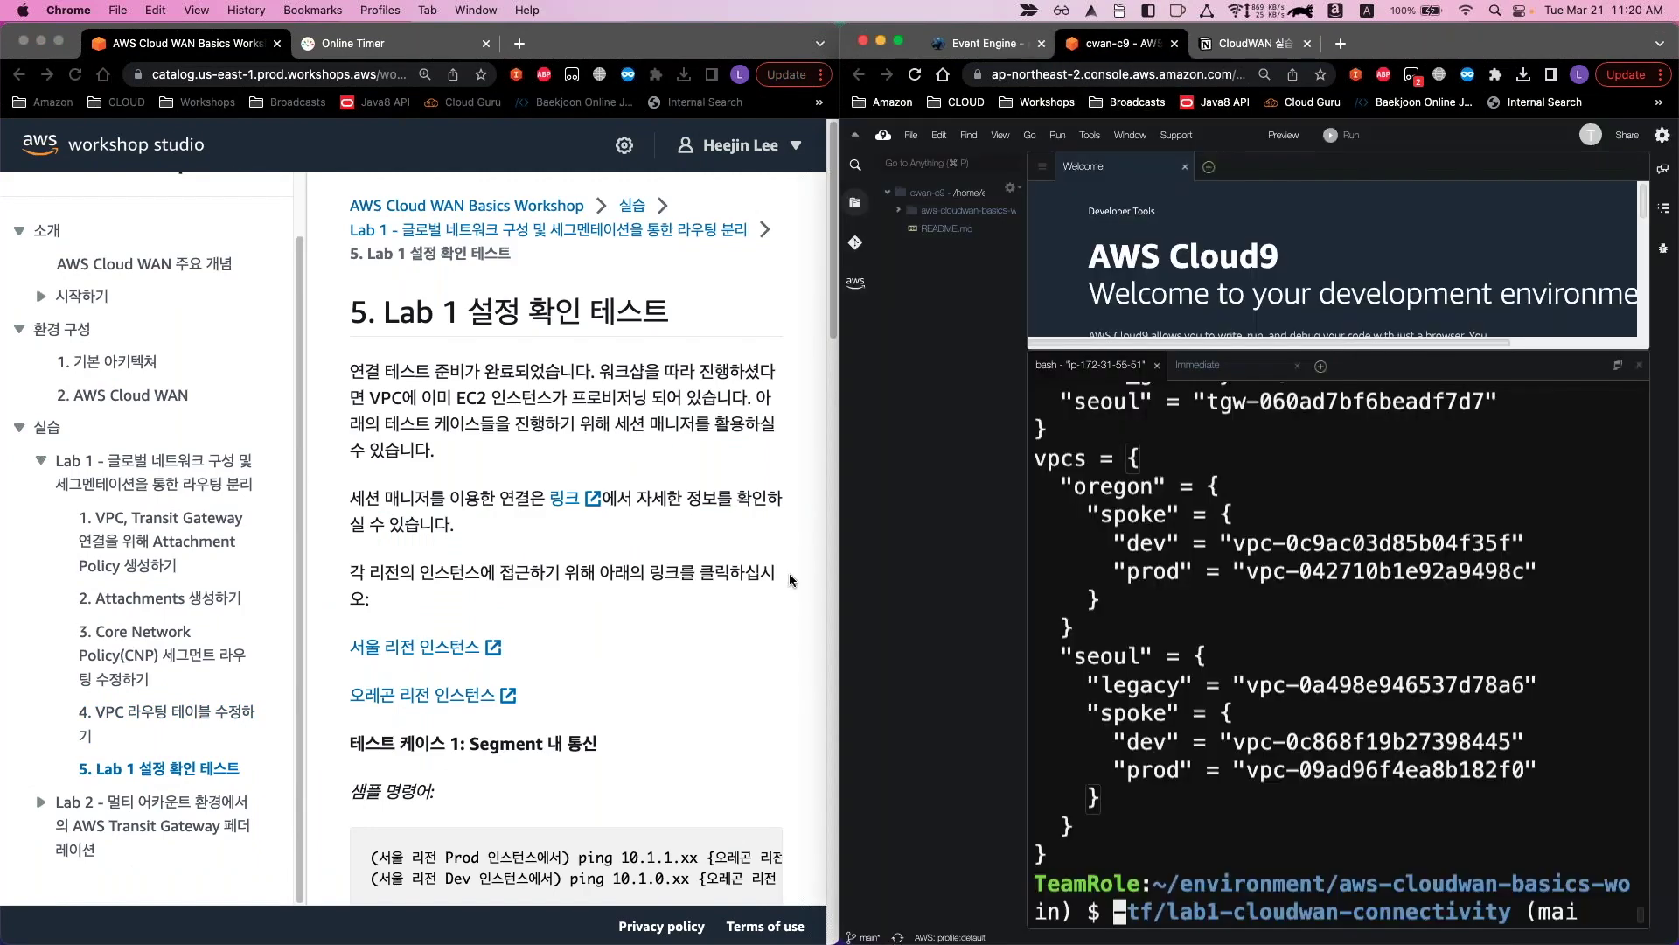
Open the workshop's Seoul and Oregon instance links separately and move both EC2 instance lists into the AWS console browser window
click(682, 629)
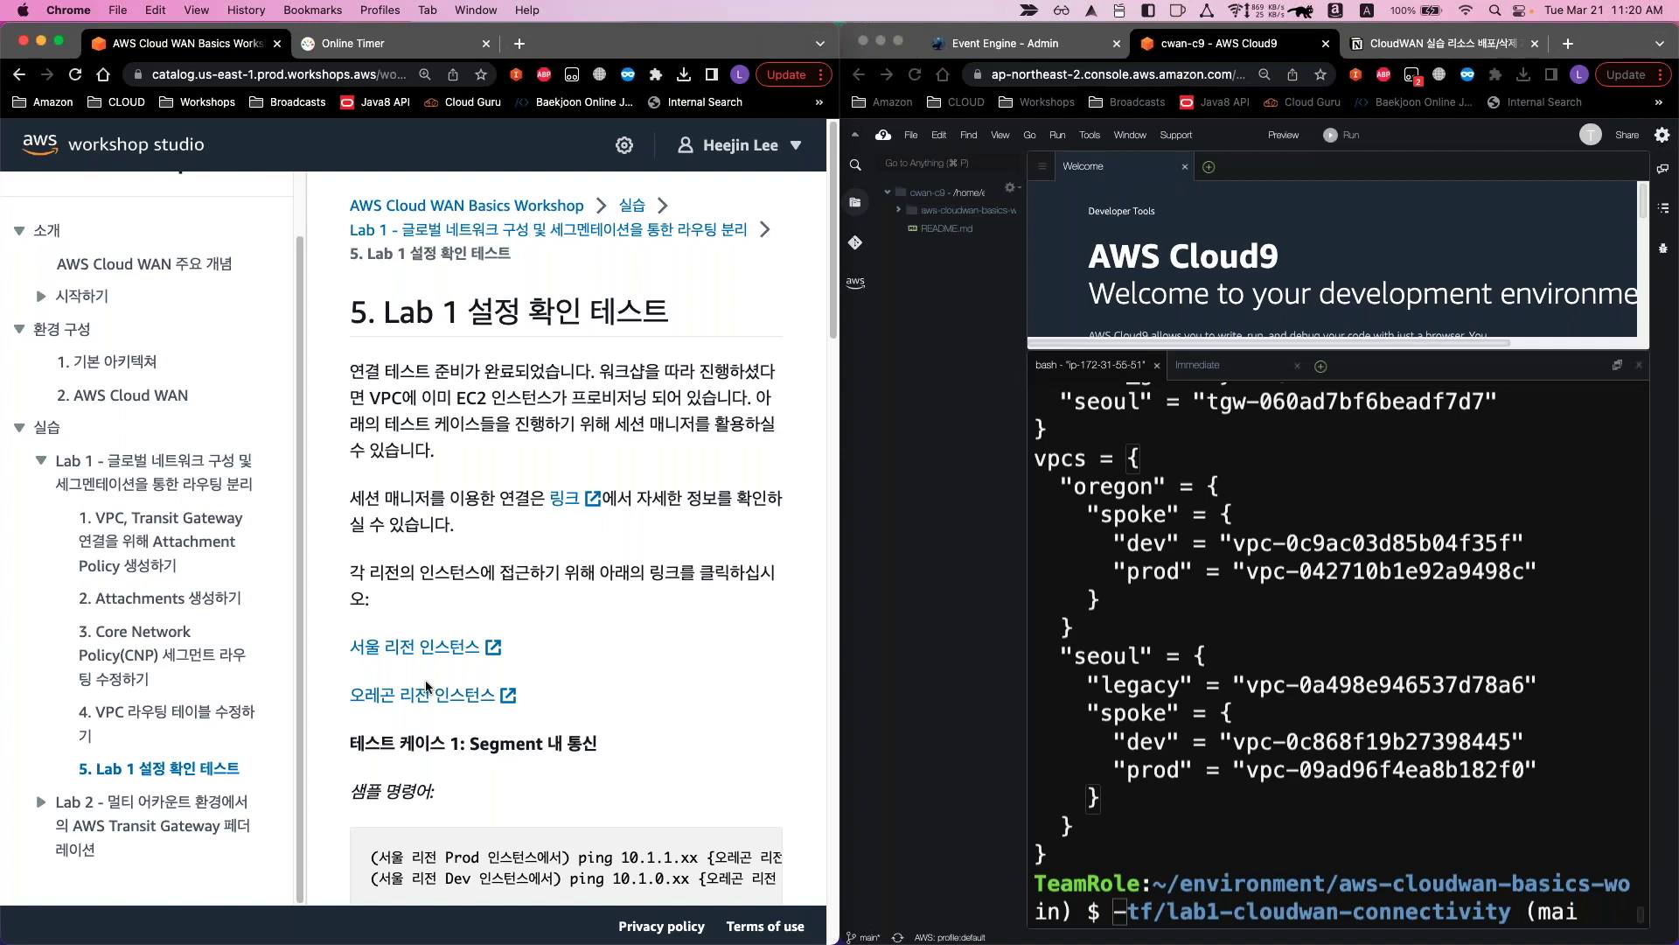
scroll(619, 617, down, 1)
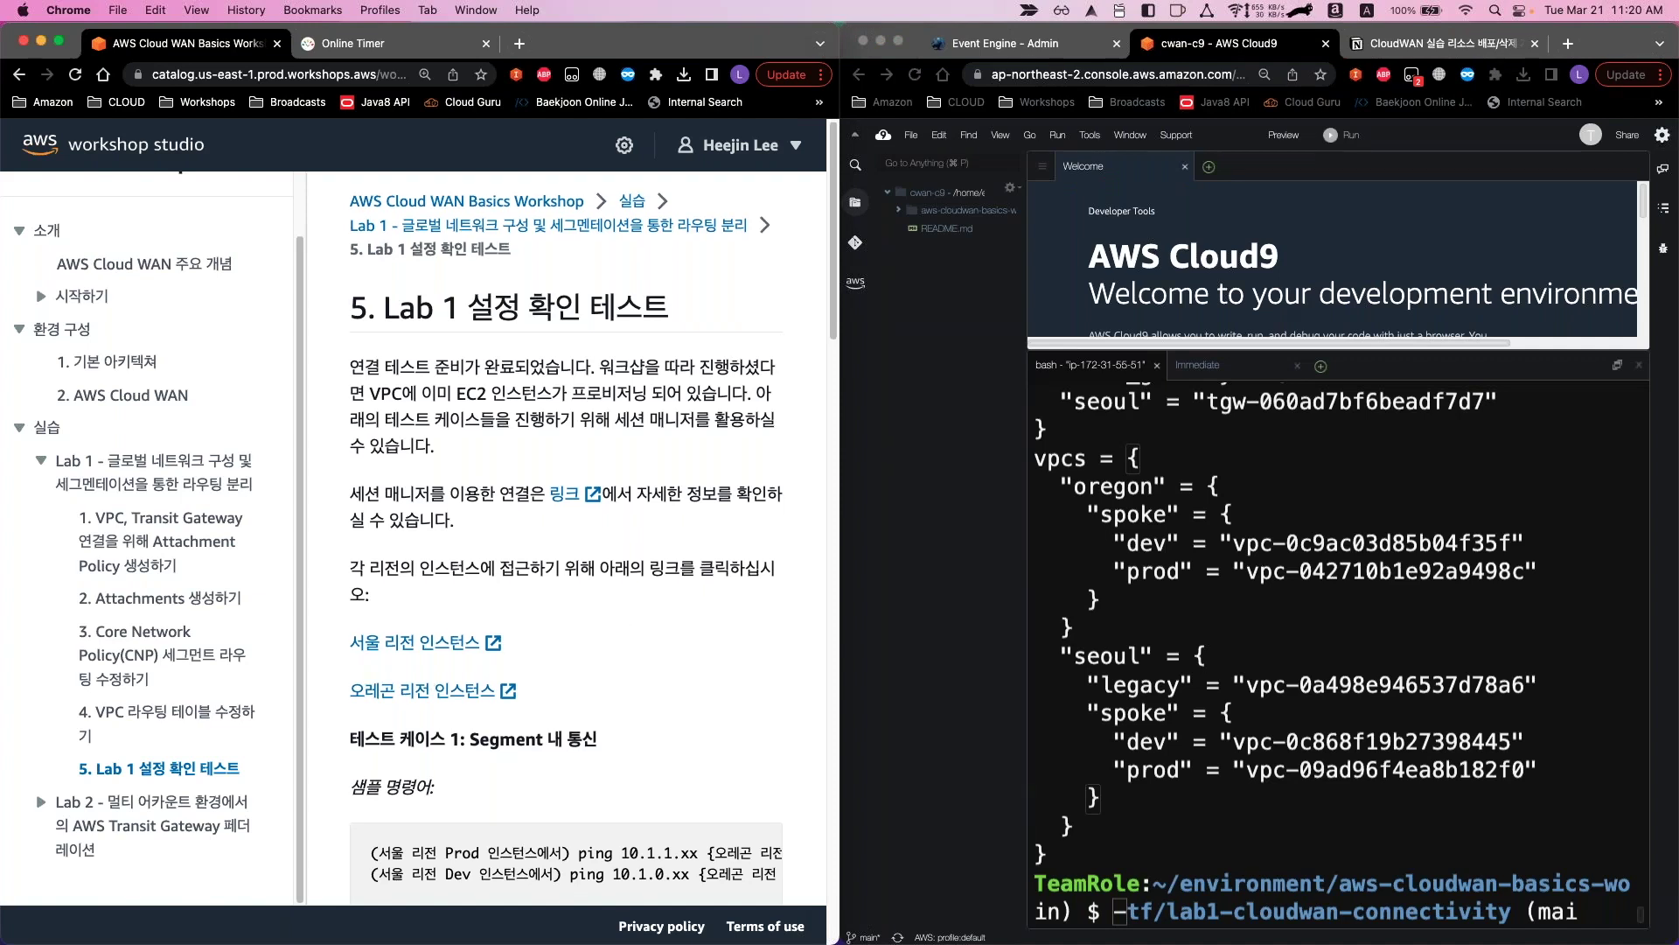
scroll(630, 574, down, 2)
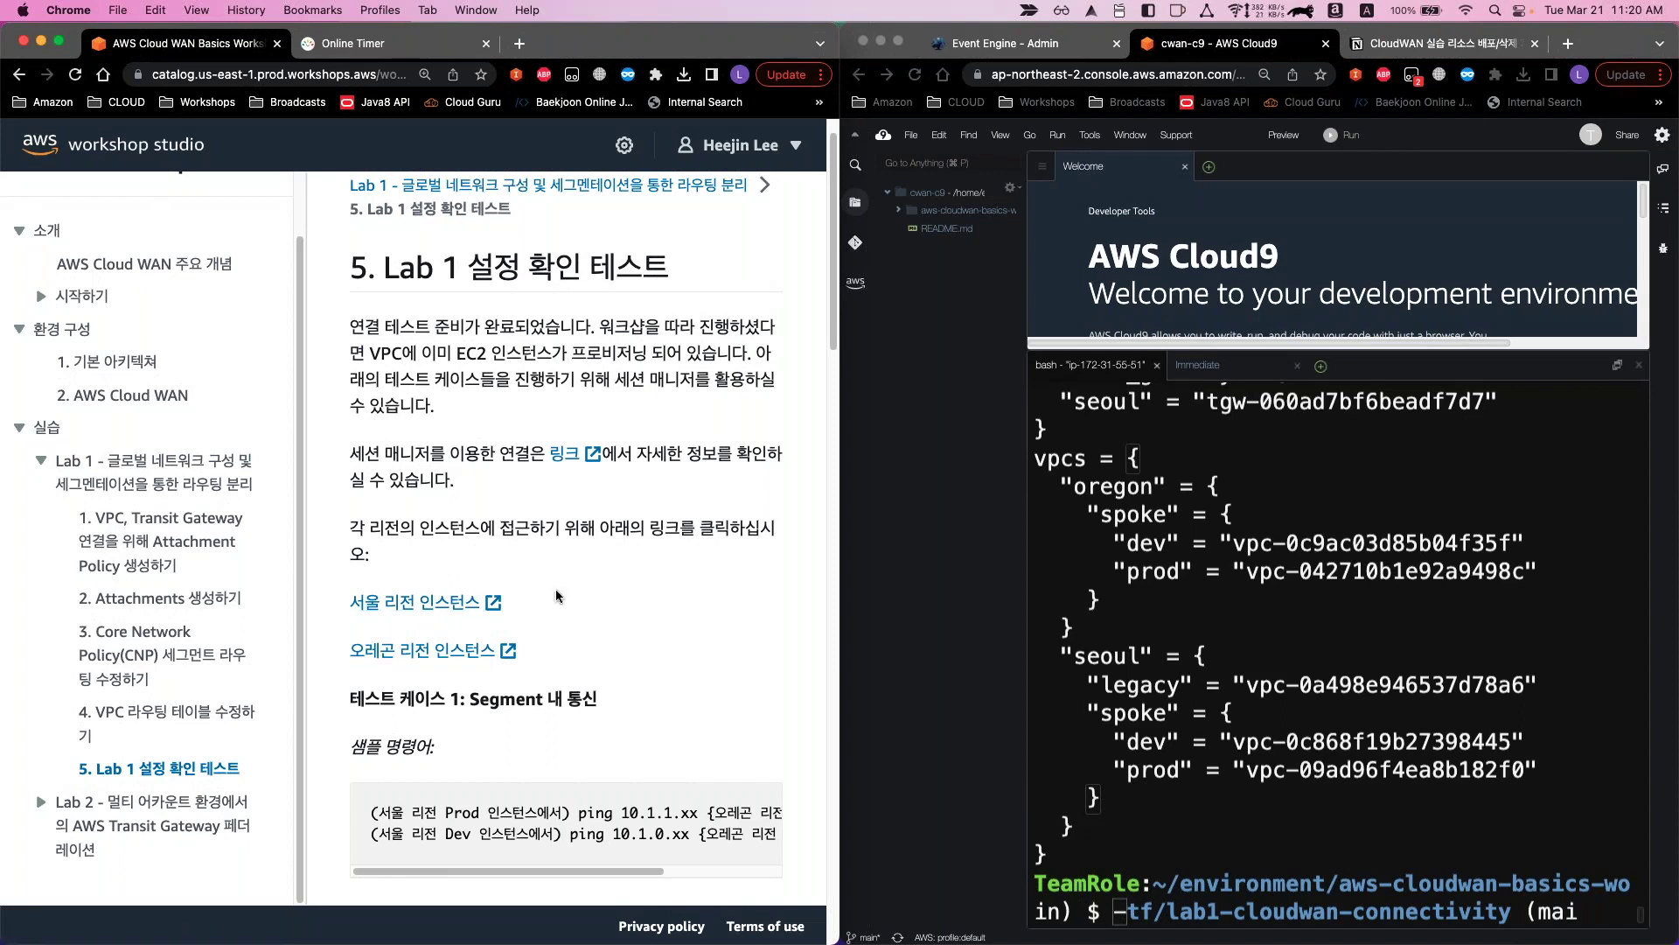
super+click(463, 613)
super+click(460, 652)
click(323, 45)
drag(322, 45, 1145, 42)
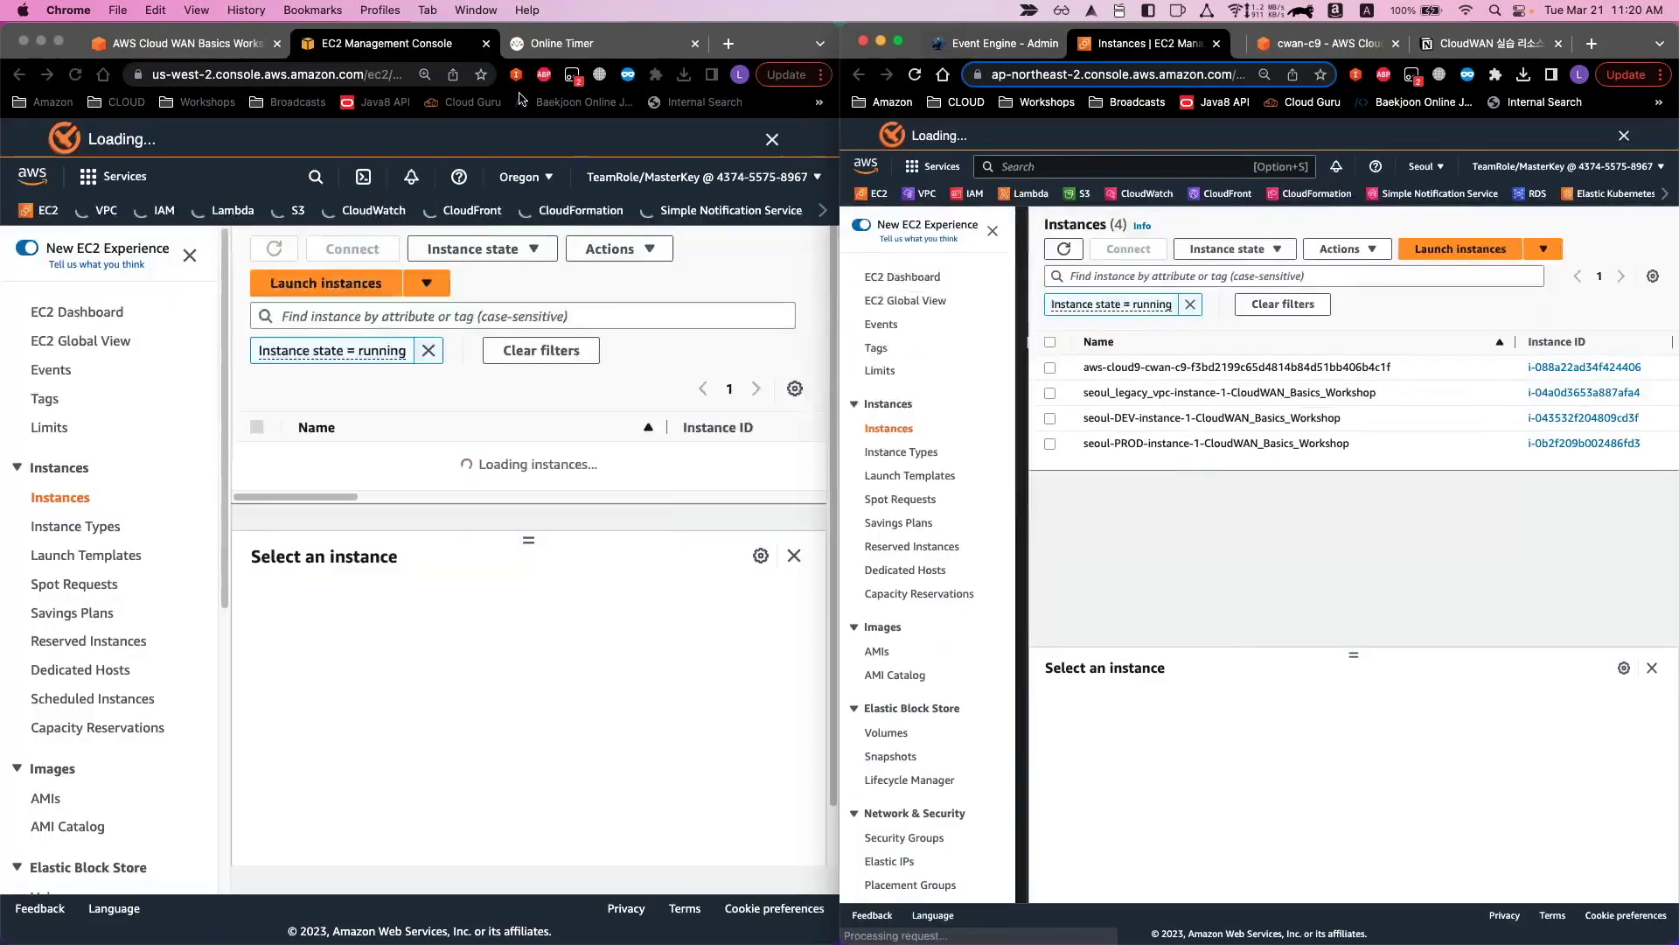
drag(384, 43, 1120, 43)
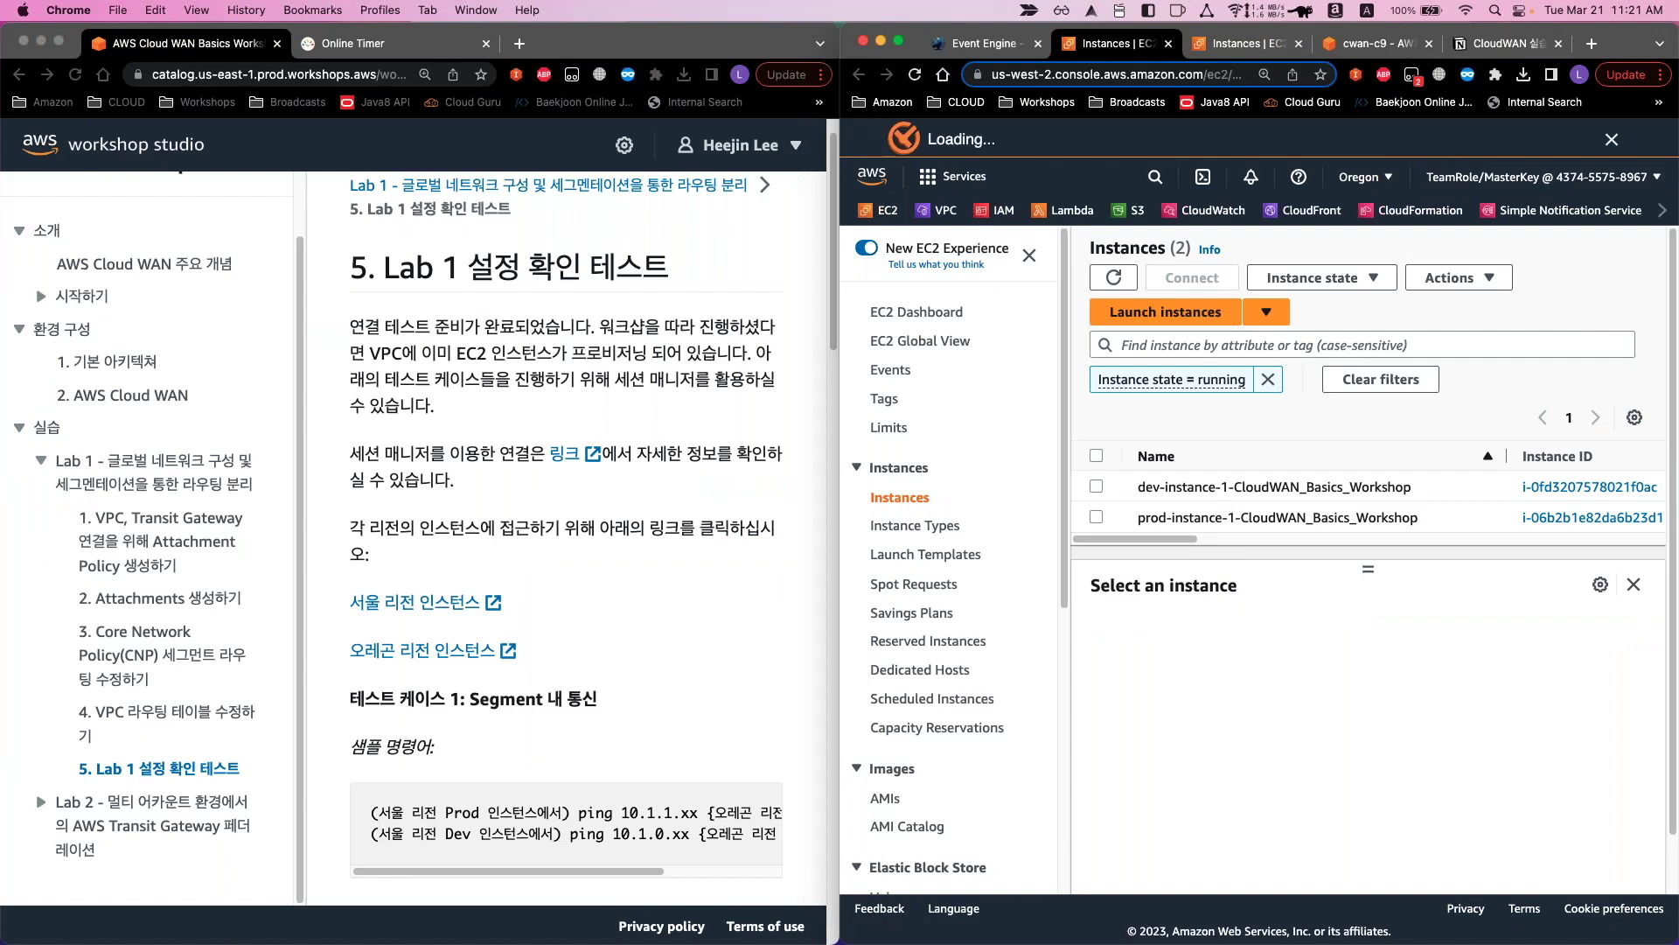
Switch to Stickies and move the instance address note up over the workshop page's heading
key(super+Tab)
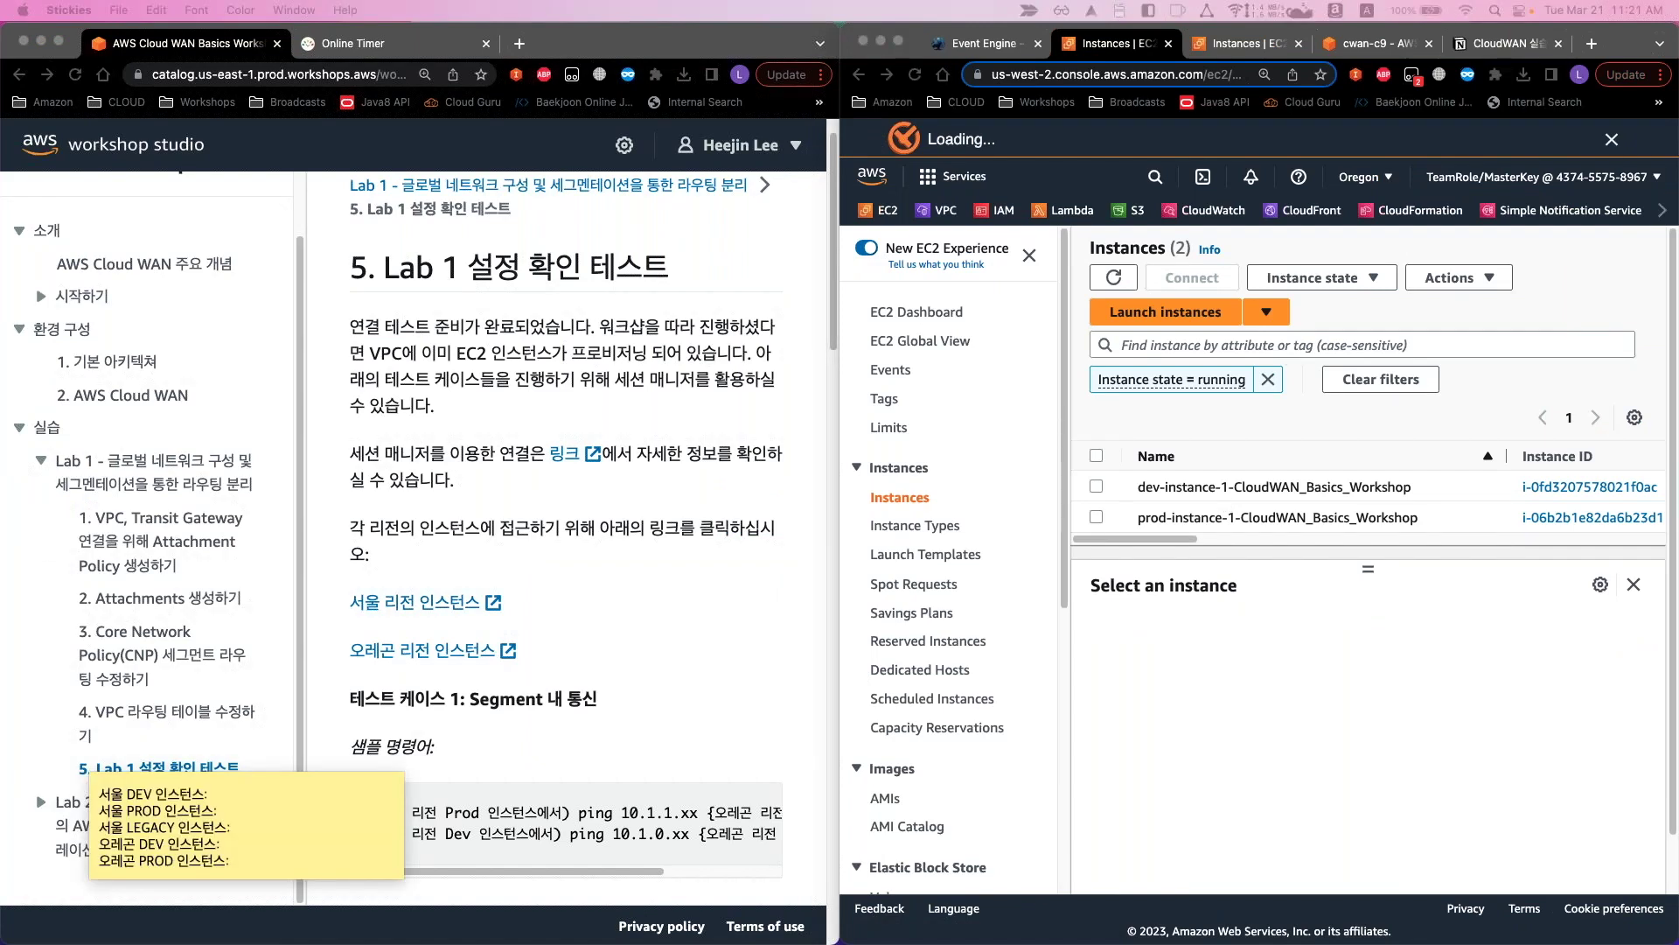
click(219, 794)
drag(246, 777, 634, 362)
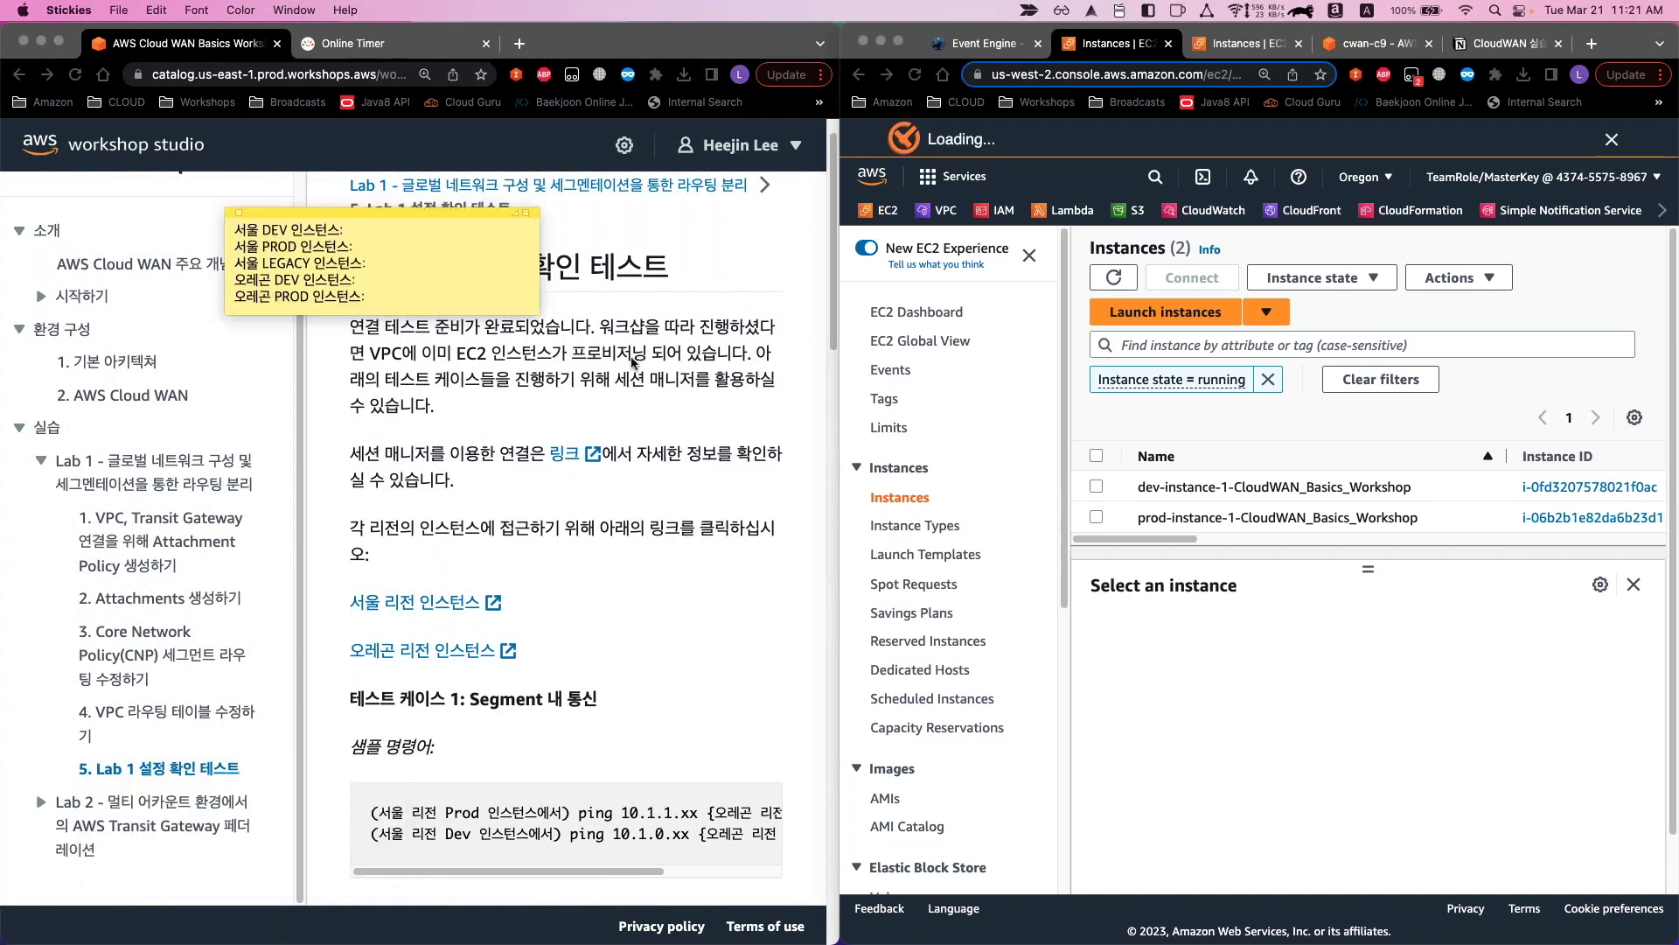
Copy the Oregon dev instance's private IPv4 address 10.1.0.6 into the note's 오레곤 DEV 인스턴스 line
click(1155, 544)
drag(1154, 544, 1191, 519)
scroll(1191, 518, right, 2)
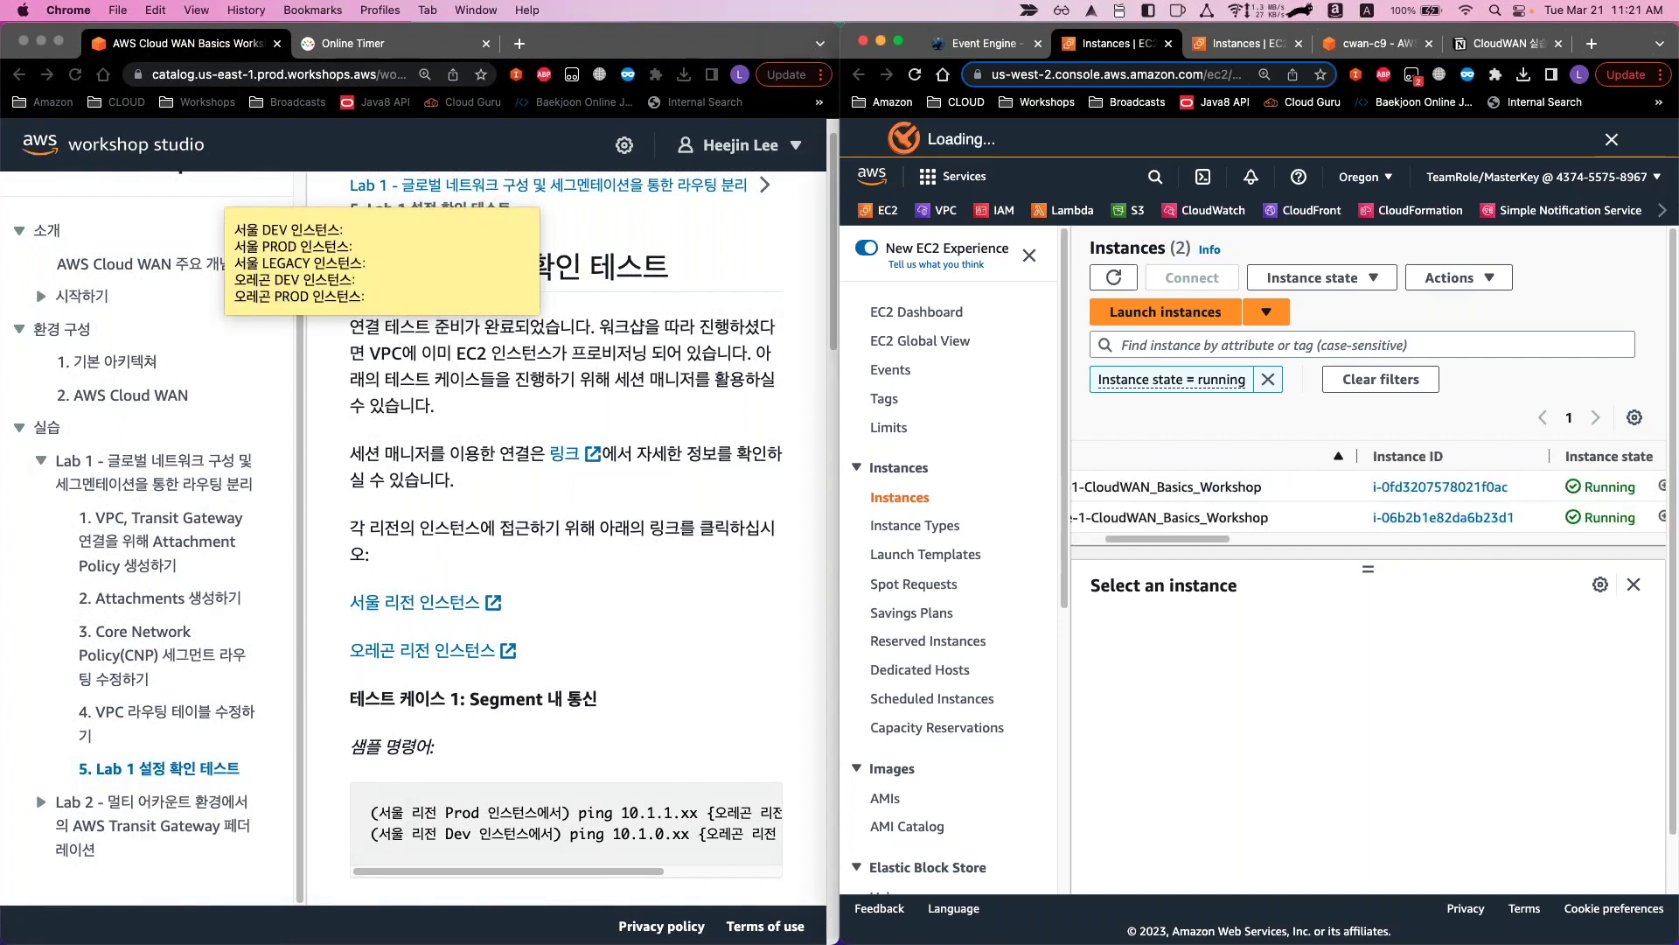
click(1298, 487)
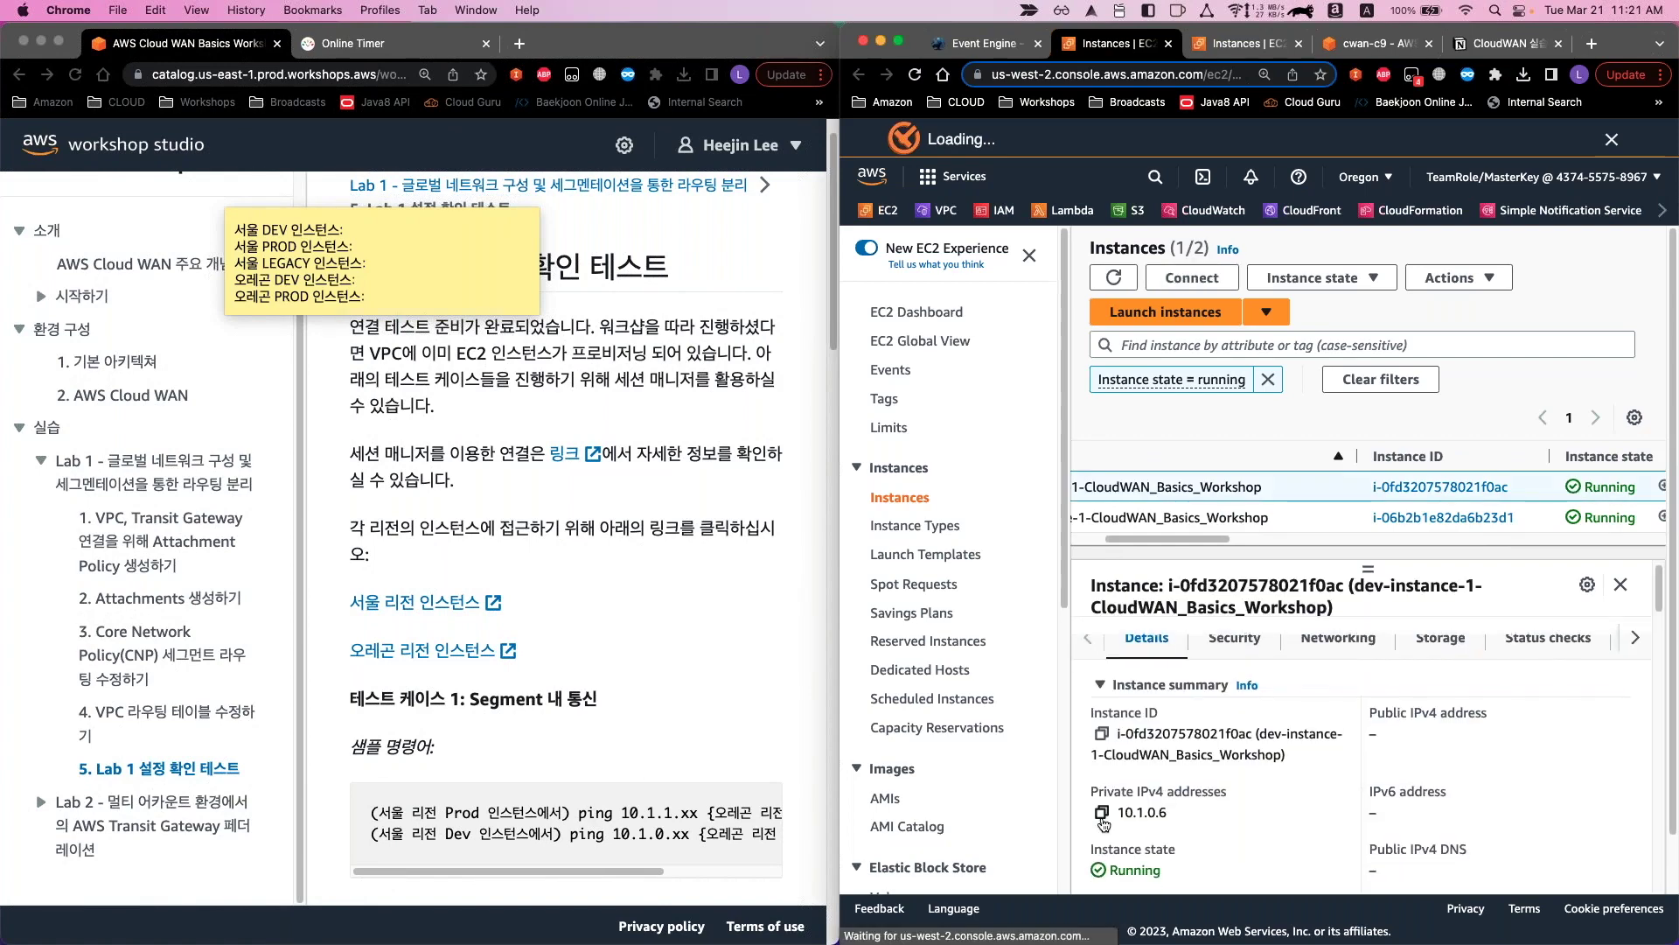
click(1102, 813)
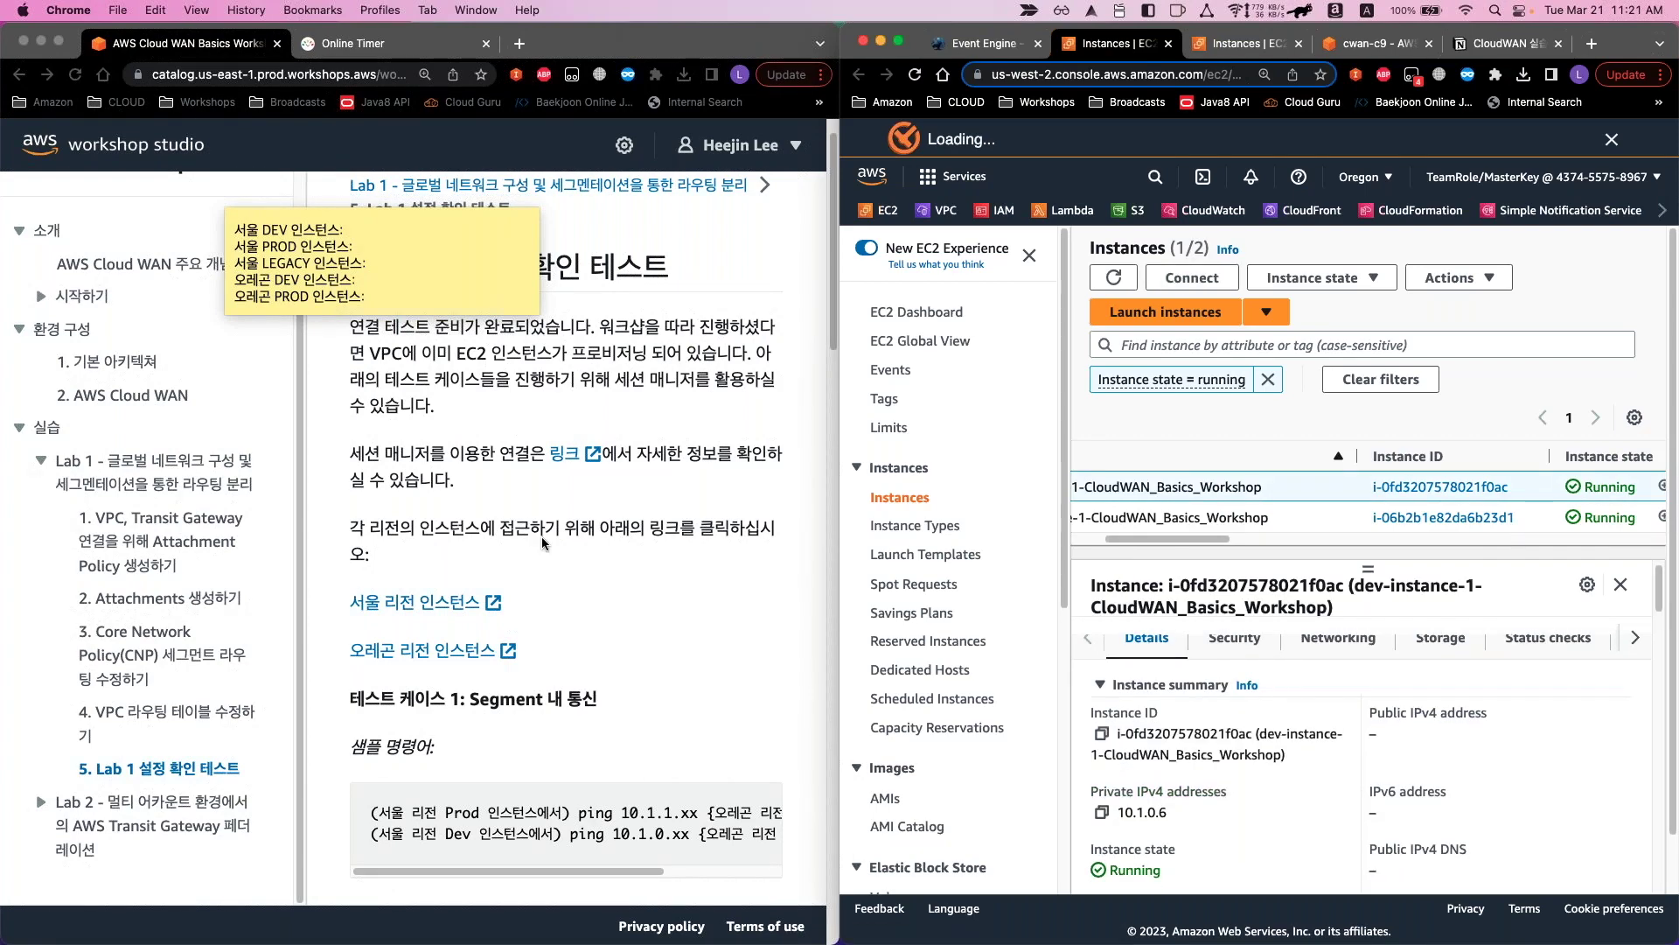
click(403, 278)
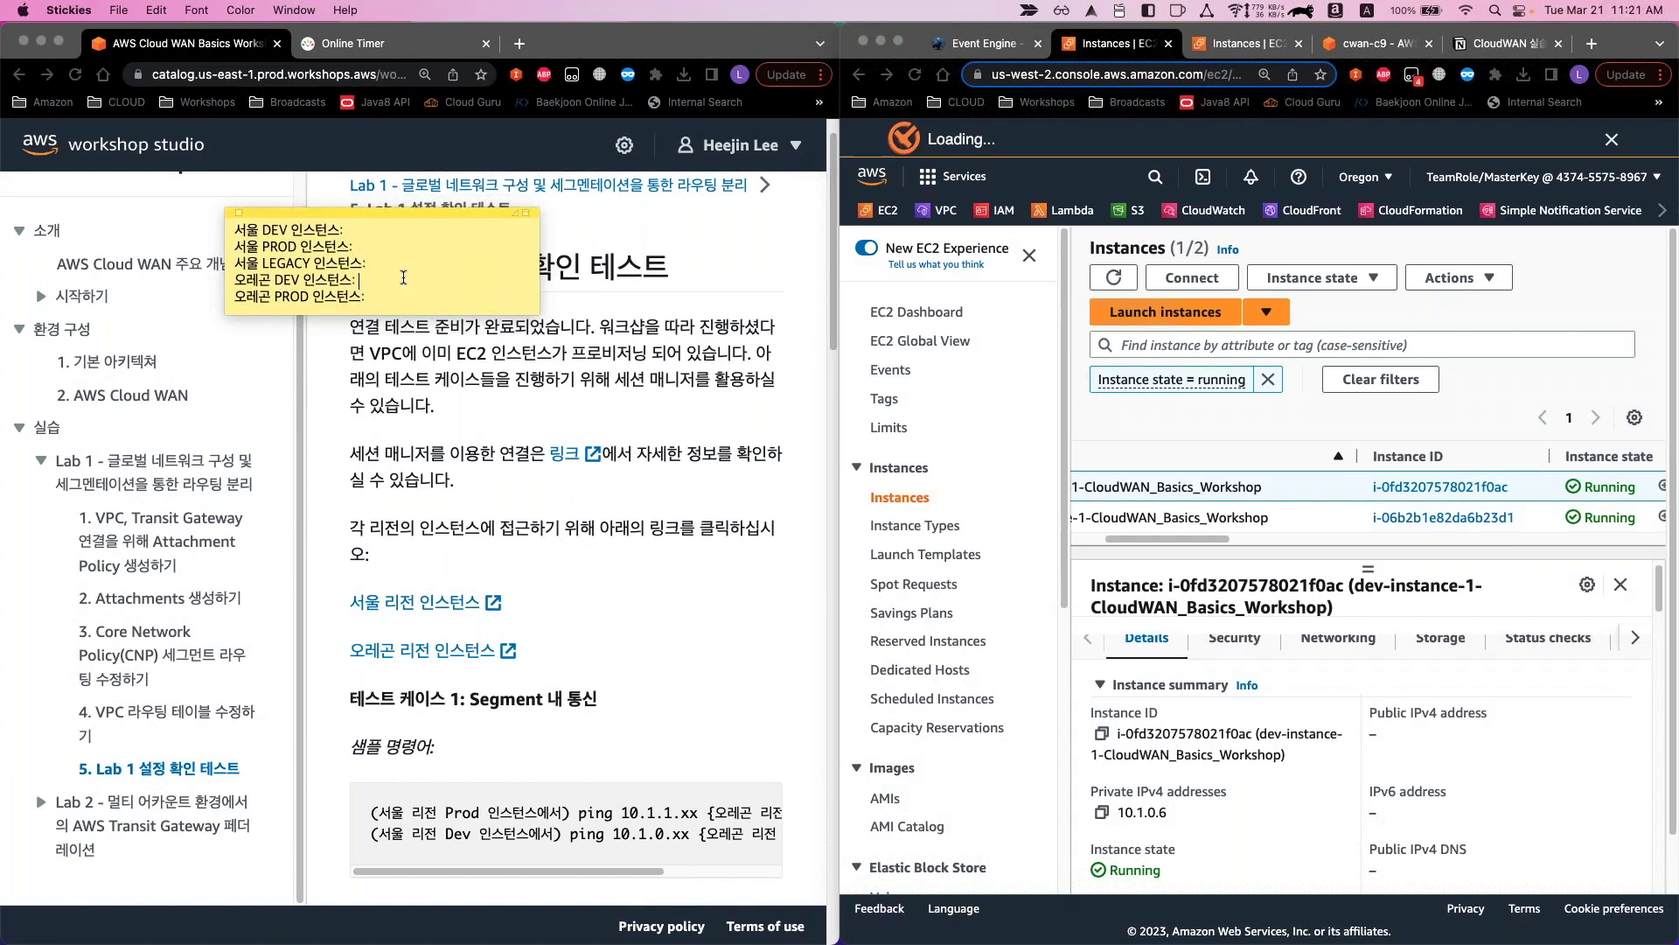
key(super+v)
Copy the Oregon prod instance's private IPv4 address 10.1.1.22 into the note's 오레곤 PROD 인스턴스 line
click(1208, 518)
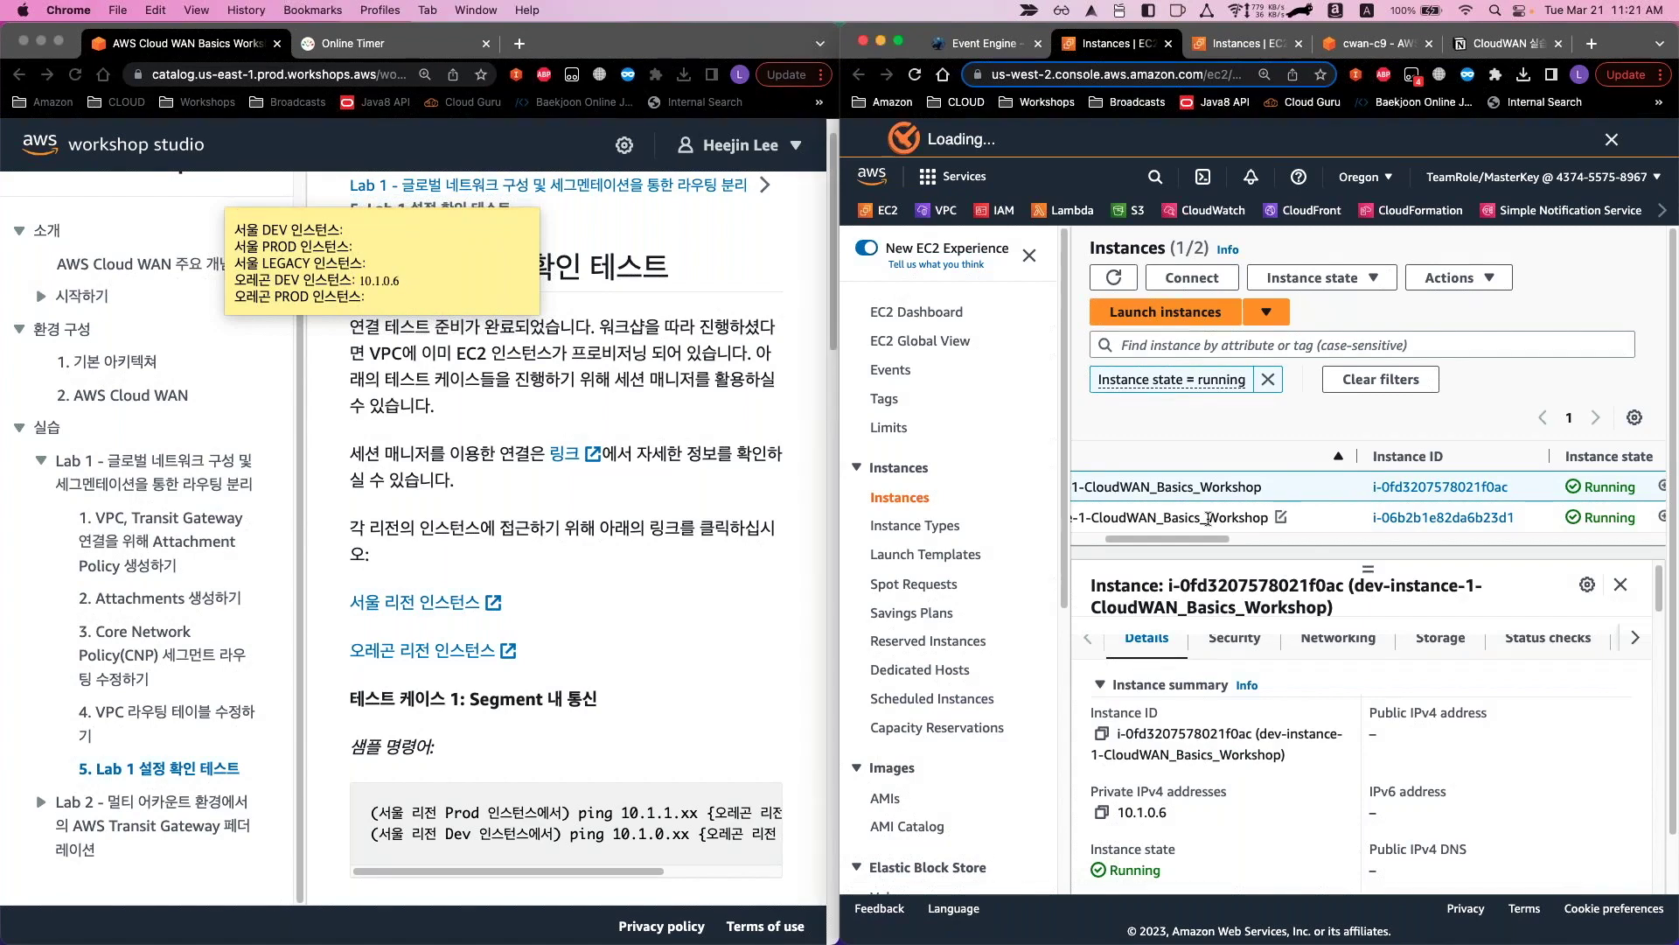
click(1208, 517)
scroll(1125, 770, down, 1)
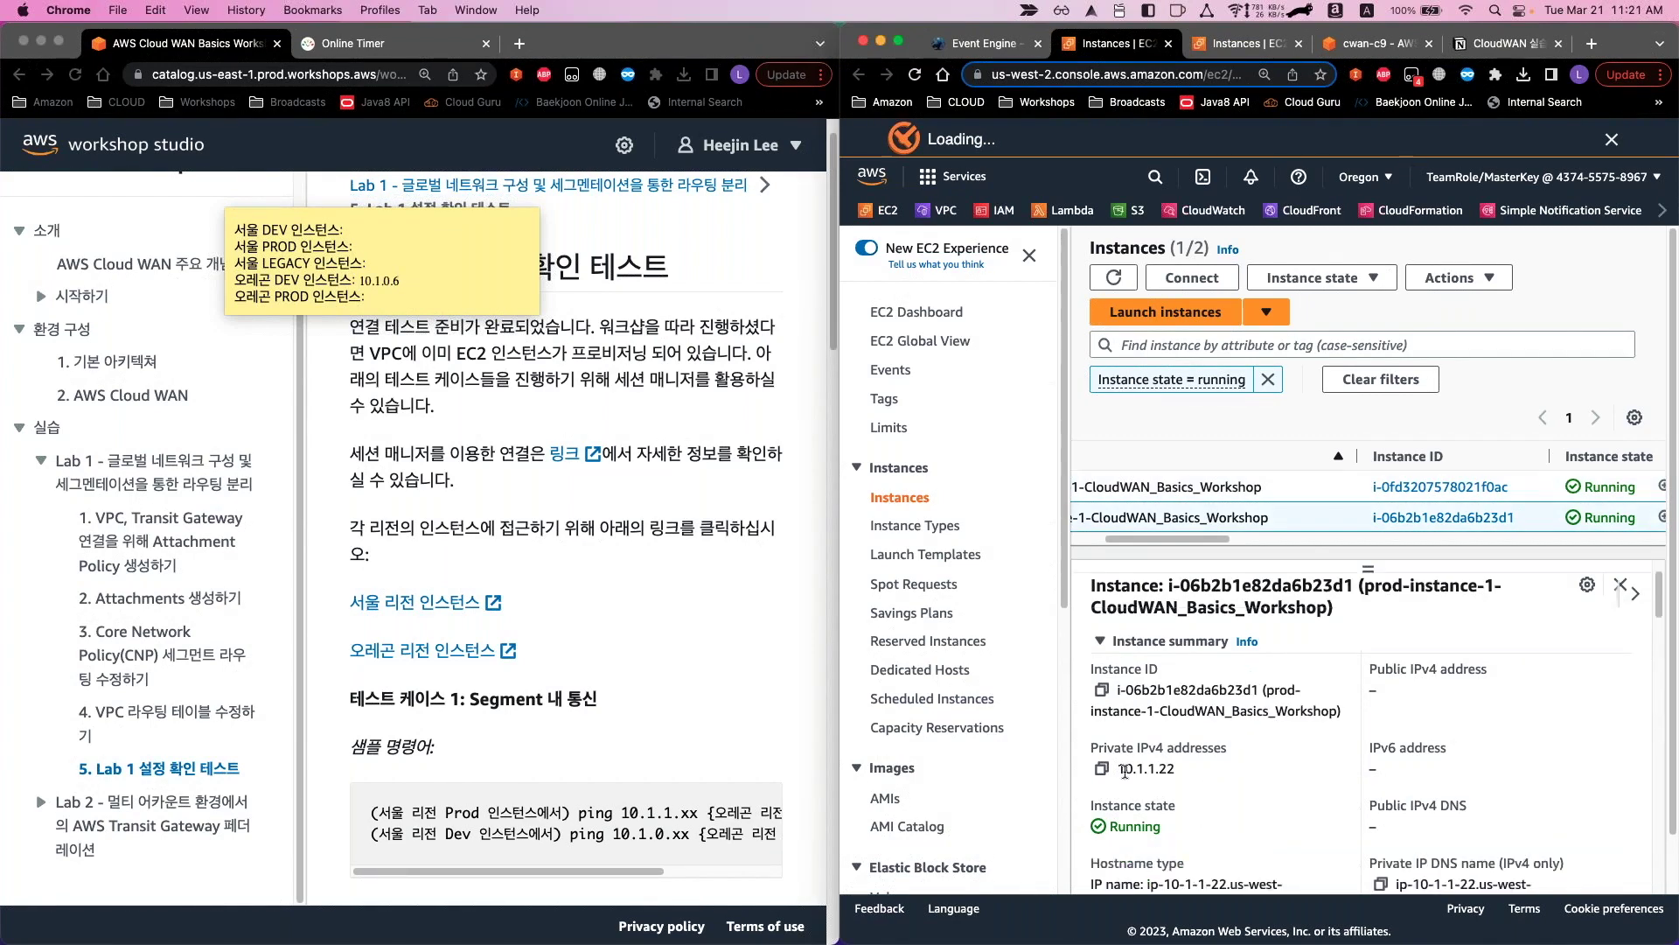
click(1102, 768)
click(398, 303)
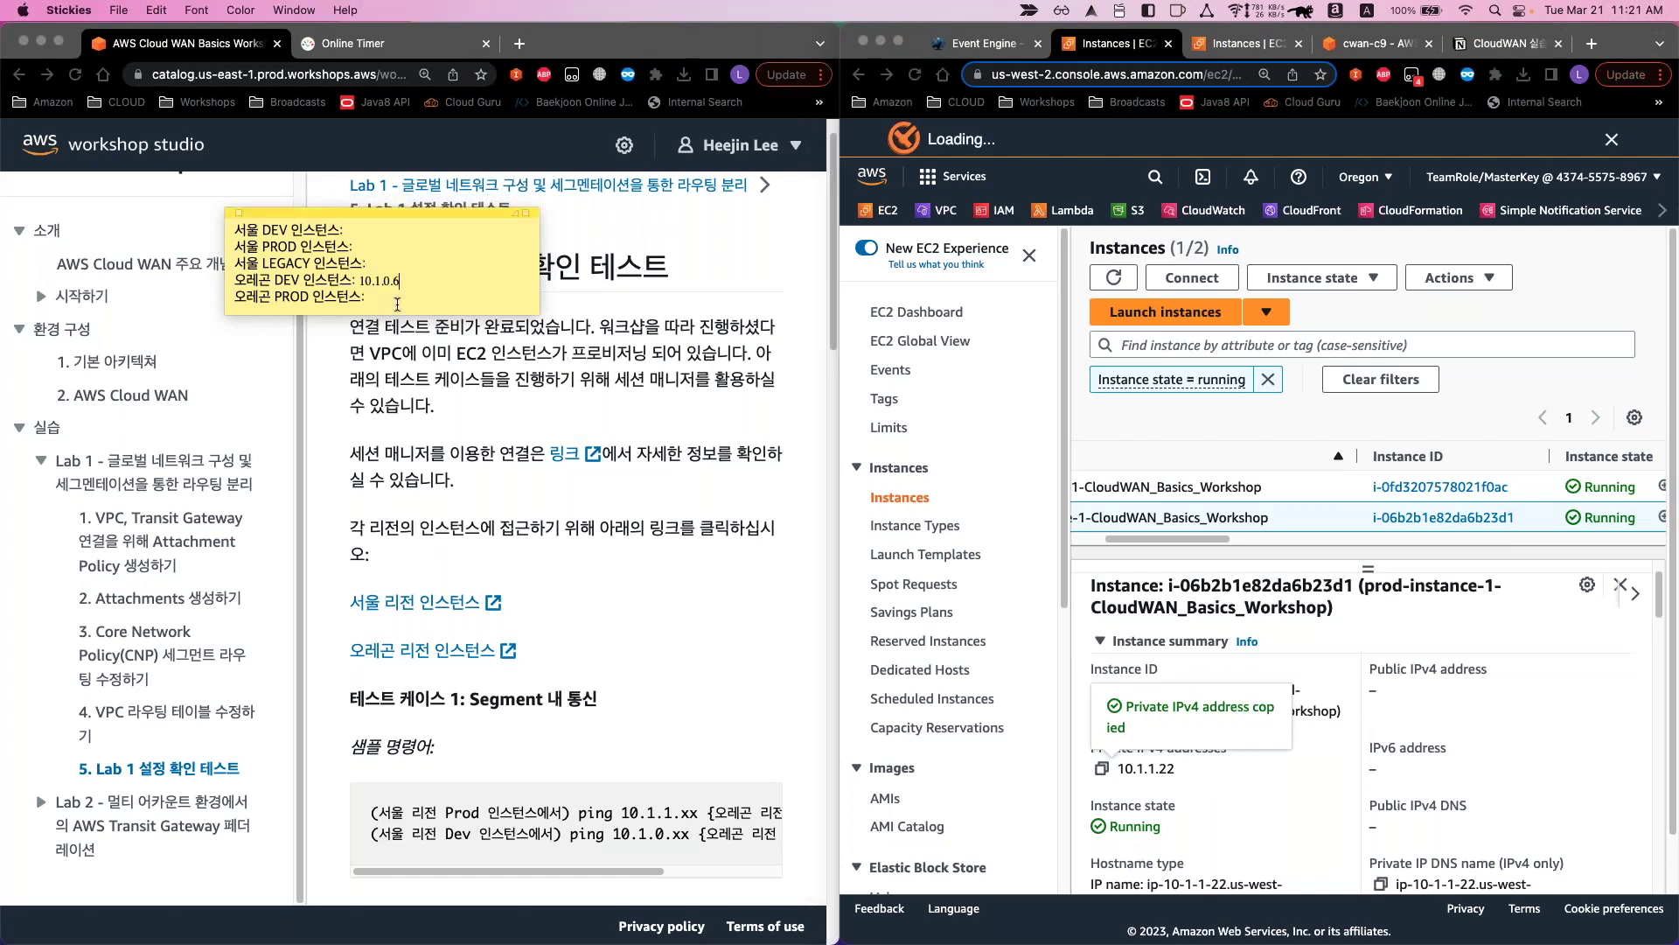
click(397, 304)
key(super+v)
Select only the Oregon dev instance and connect to it through a Session Manager terminal
click(1204, 537)
drag(1204, 537, 1096, 518)
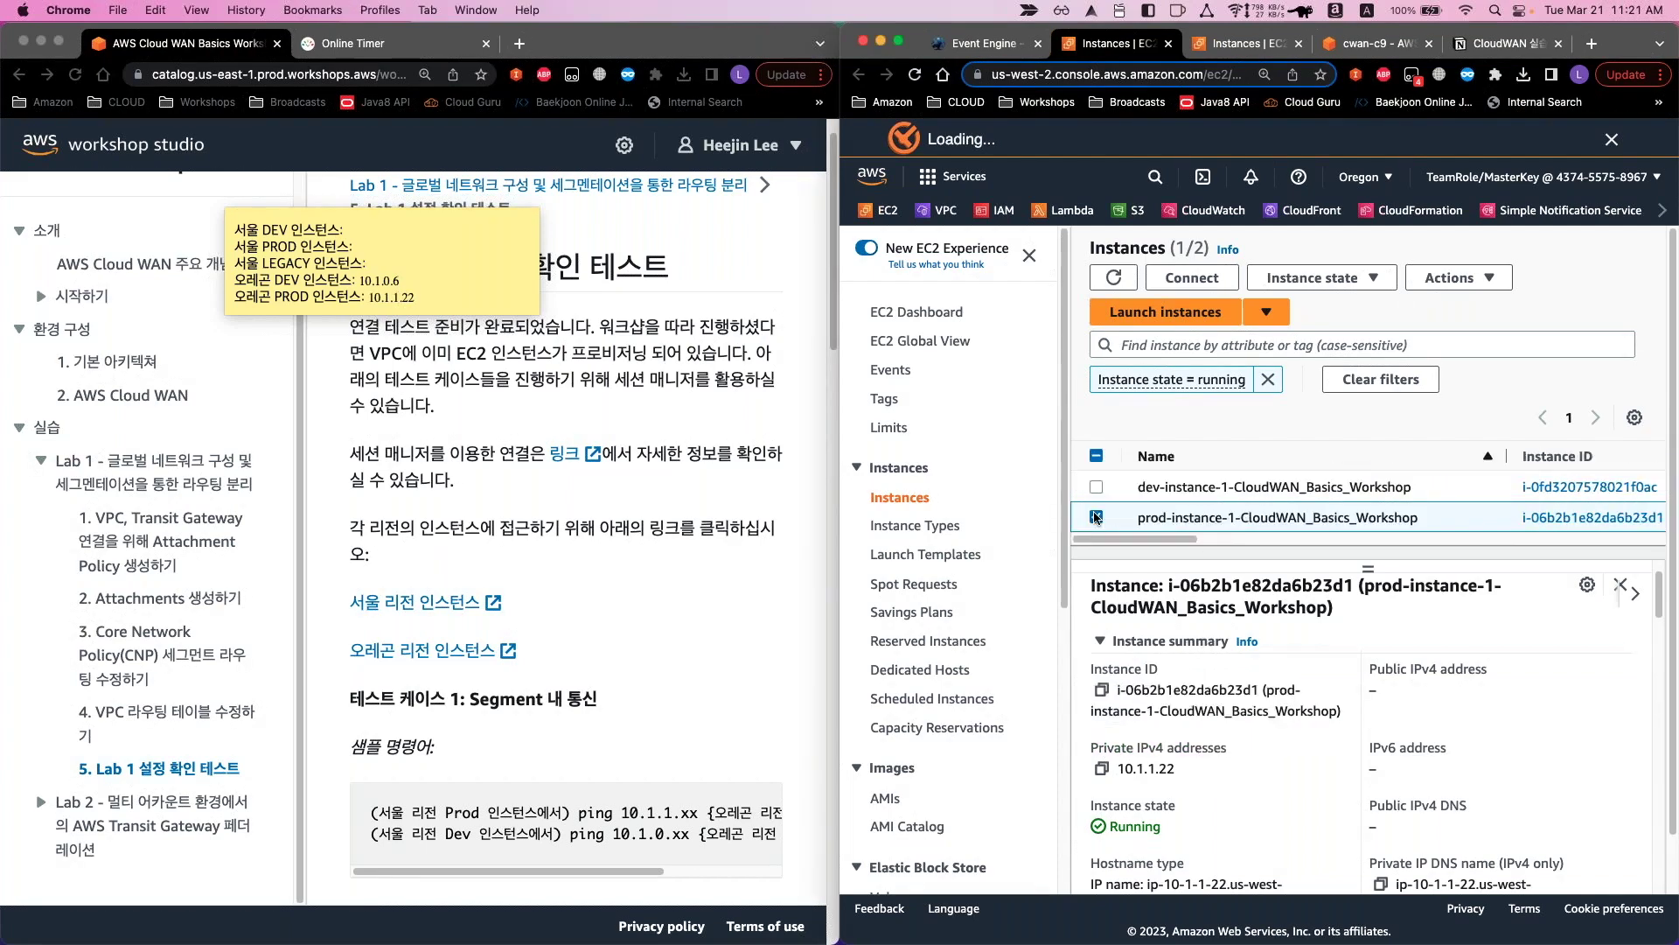
click(1111, 487)
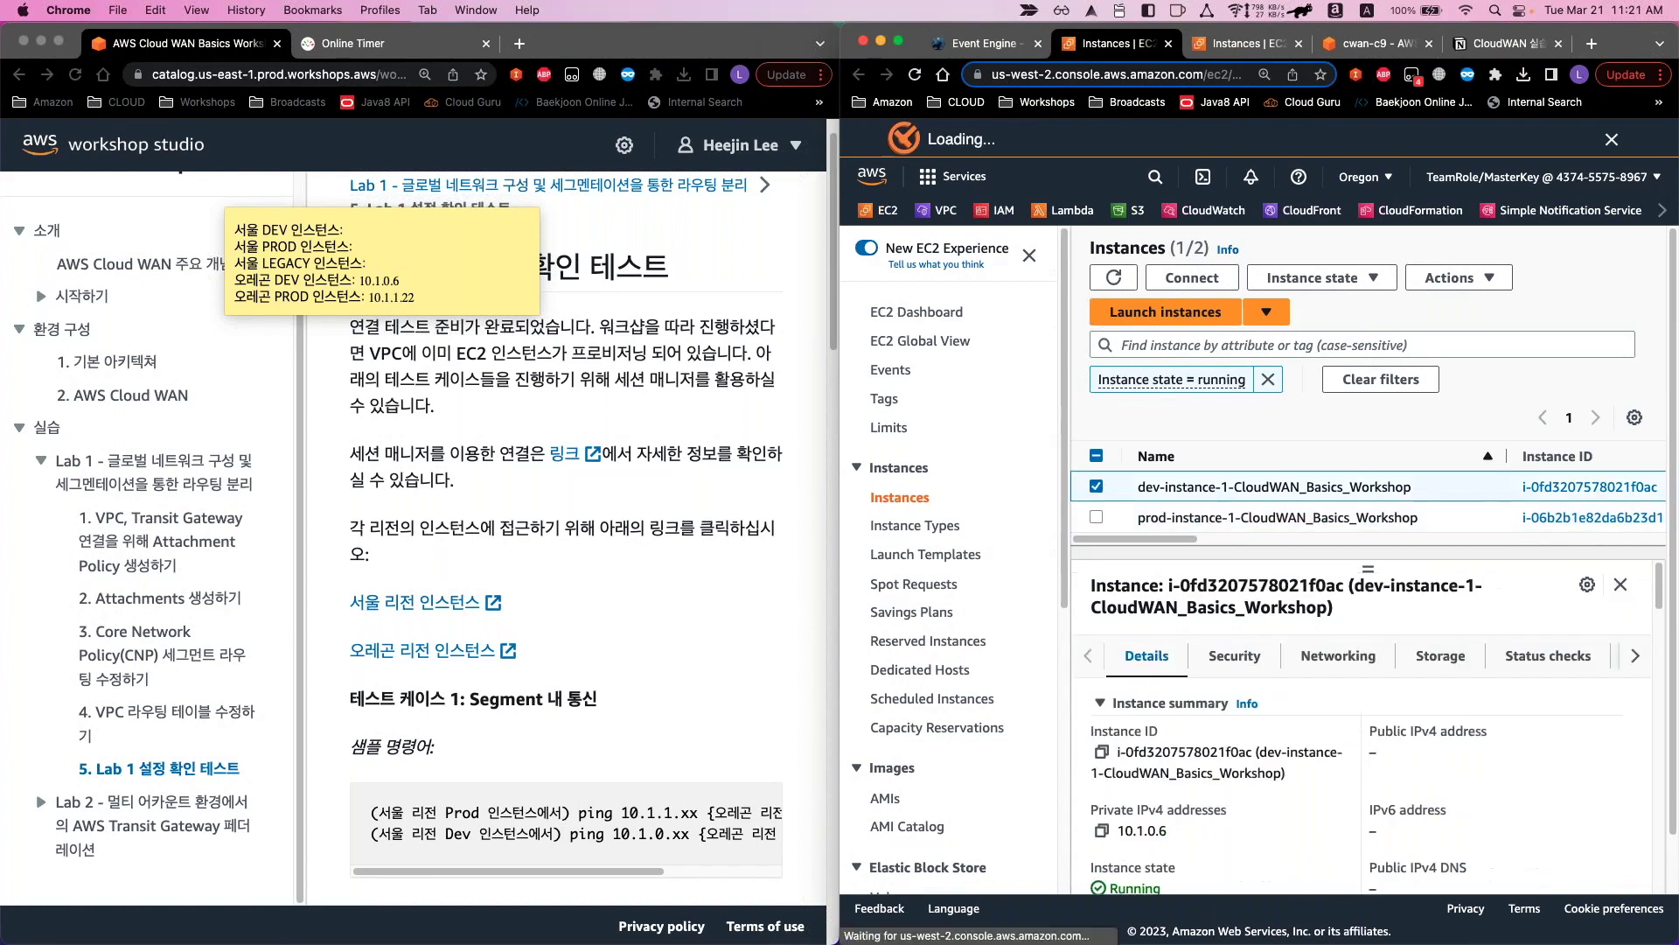
click(1213, 275)
click(1585, 661)
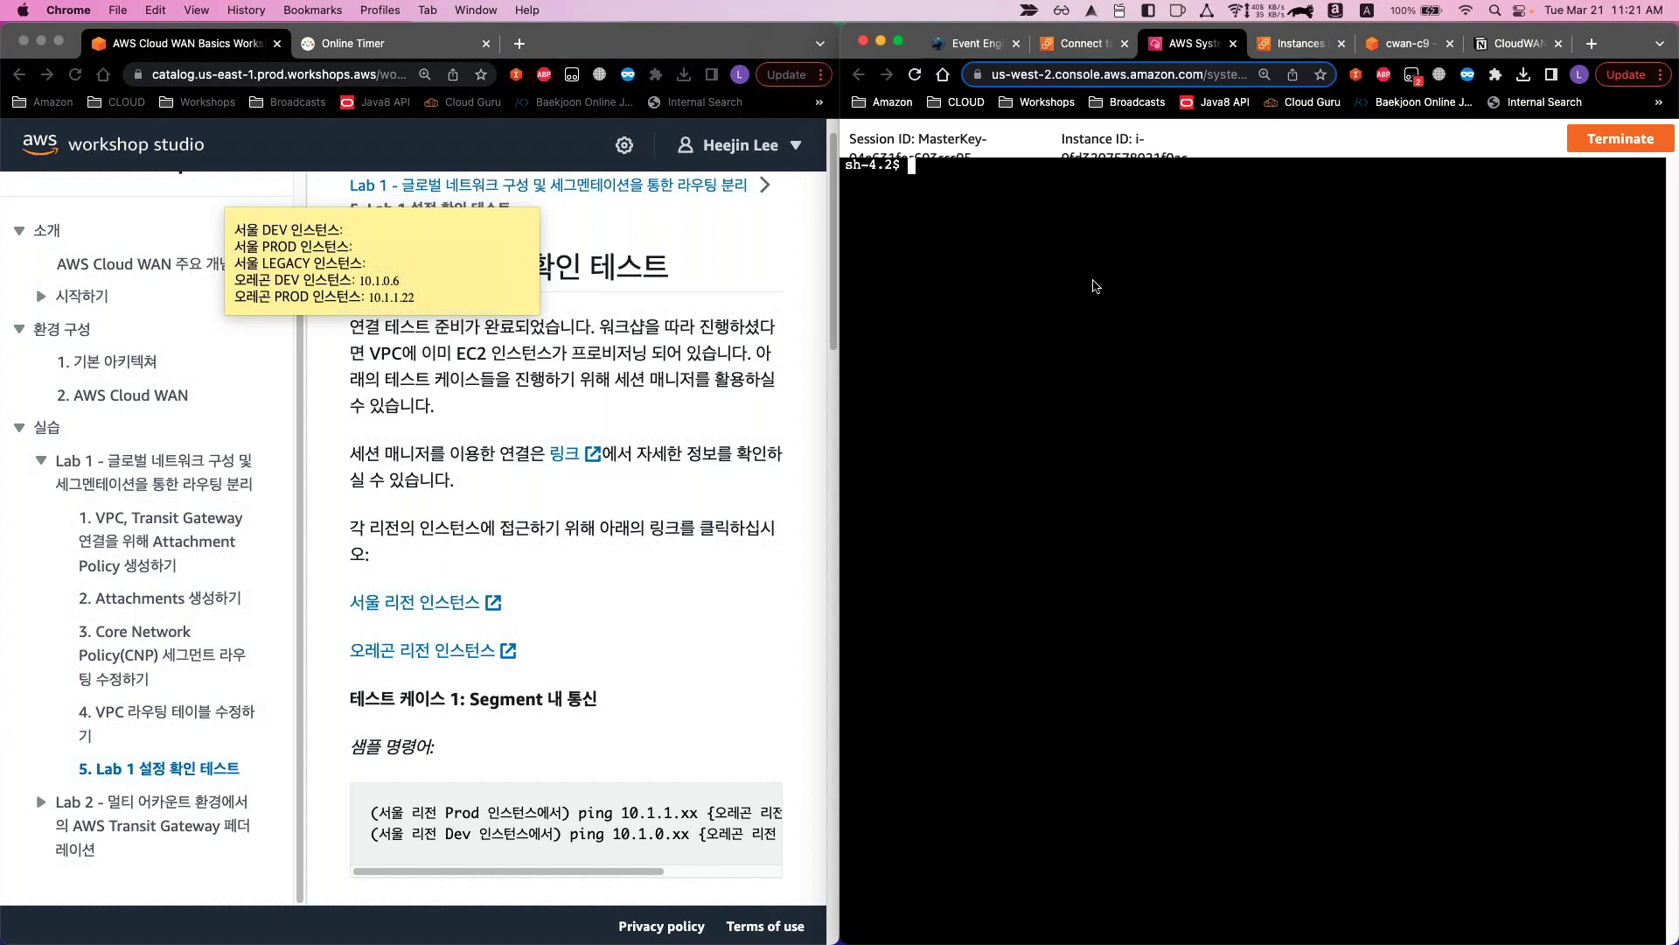
Enlarge the session terminal and run "ifconfig | grep inet" to check the Oregon dev instance's IP addresses
key(super+plus)
text(ifconfig | grep inet)
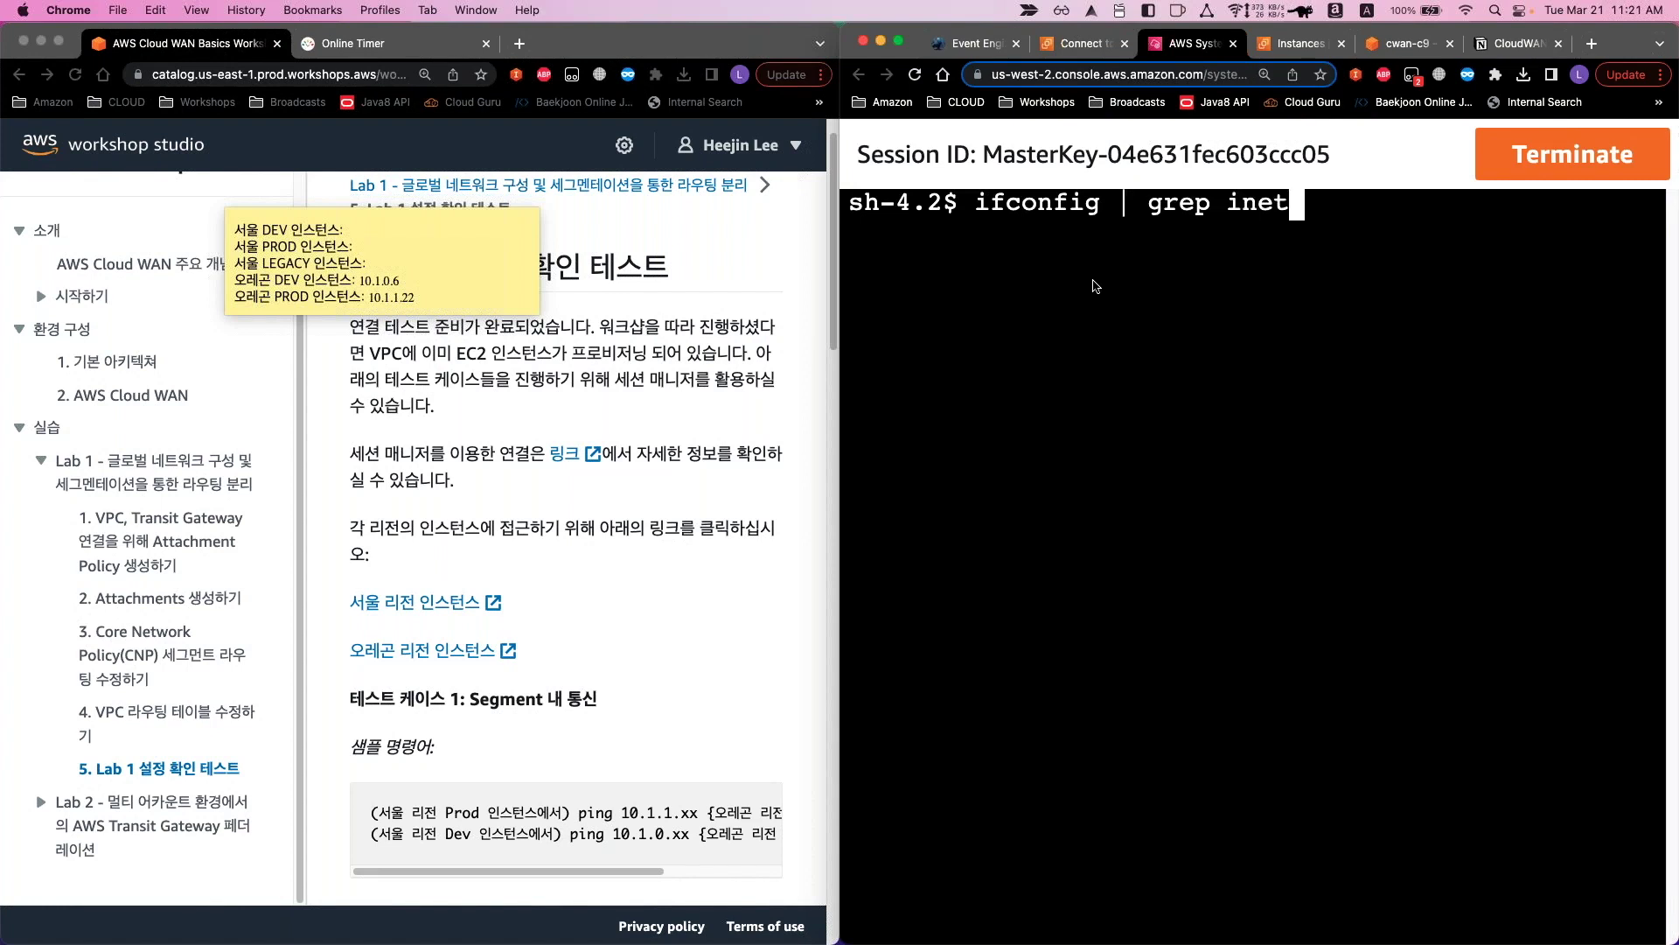
key(Return)
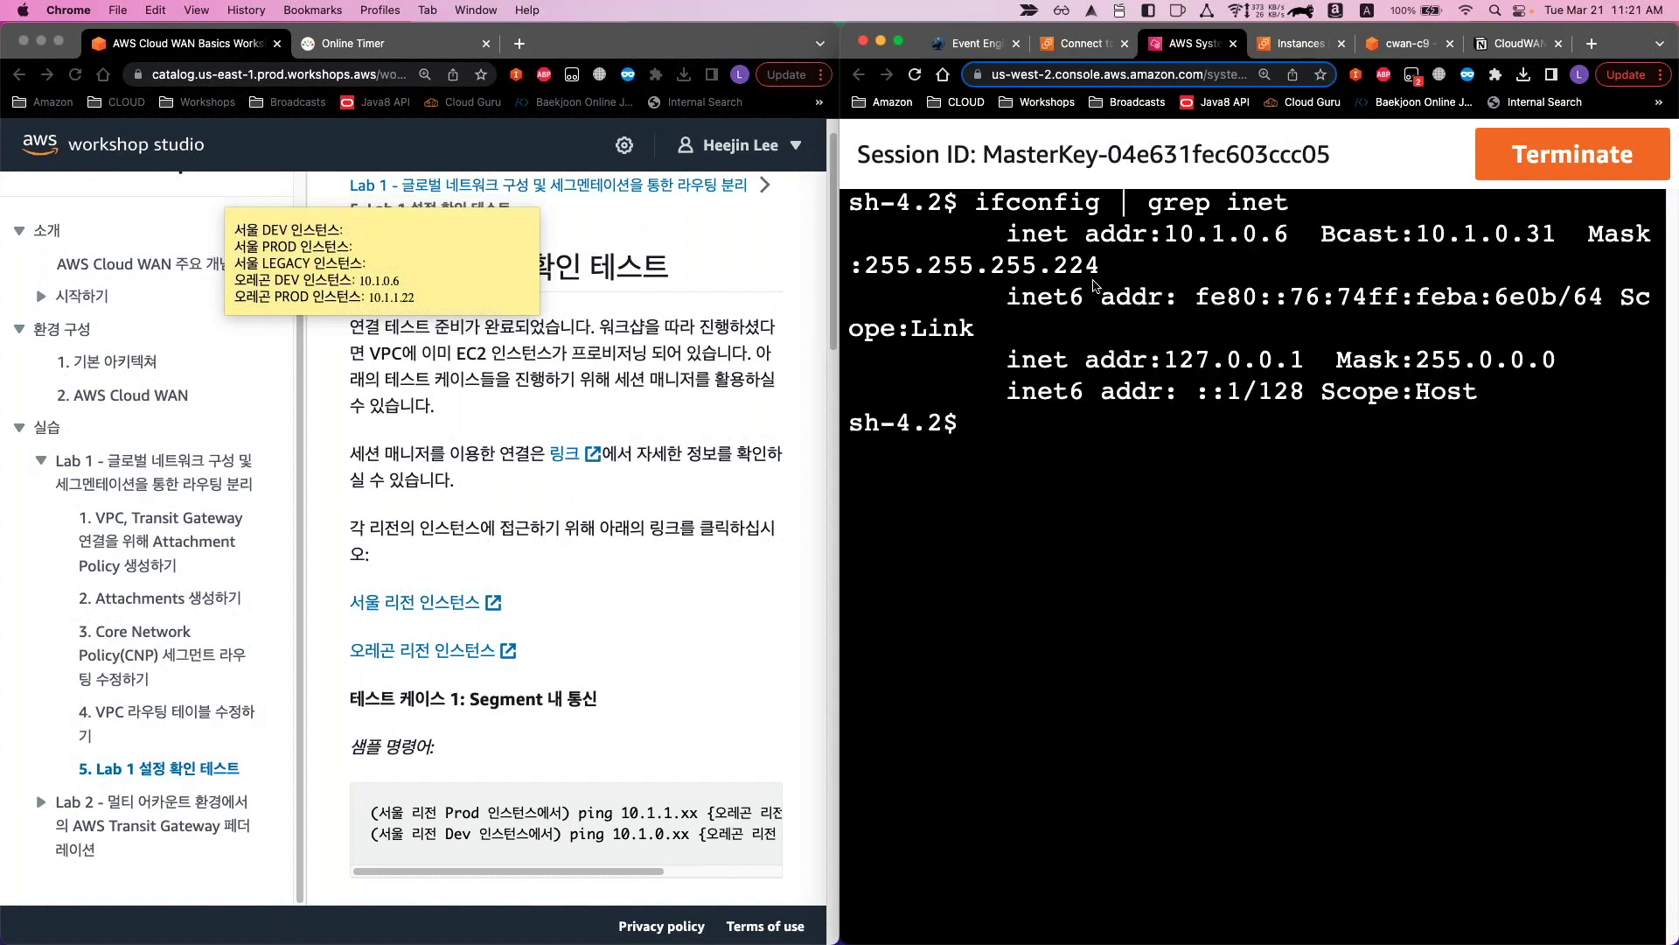
Label the Oregon dev instance's session by running "echo oregon-dev" in its terminal
text(d)
key(BackSpace)
text(echo oregon-dev)
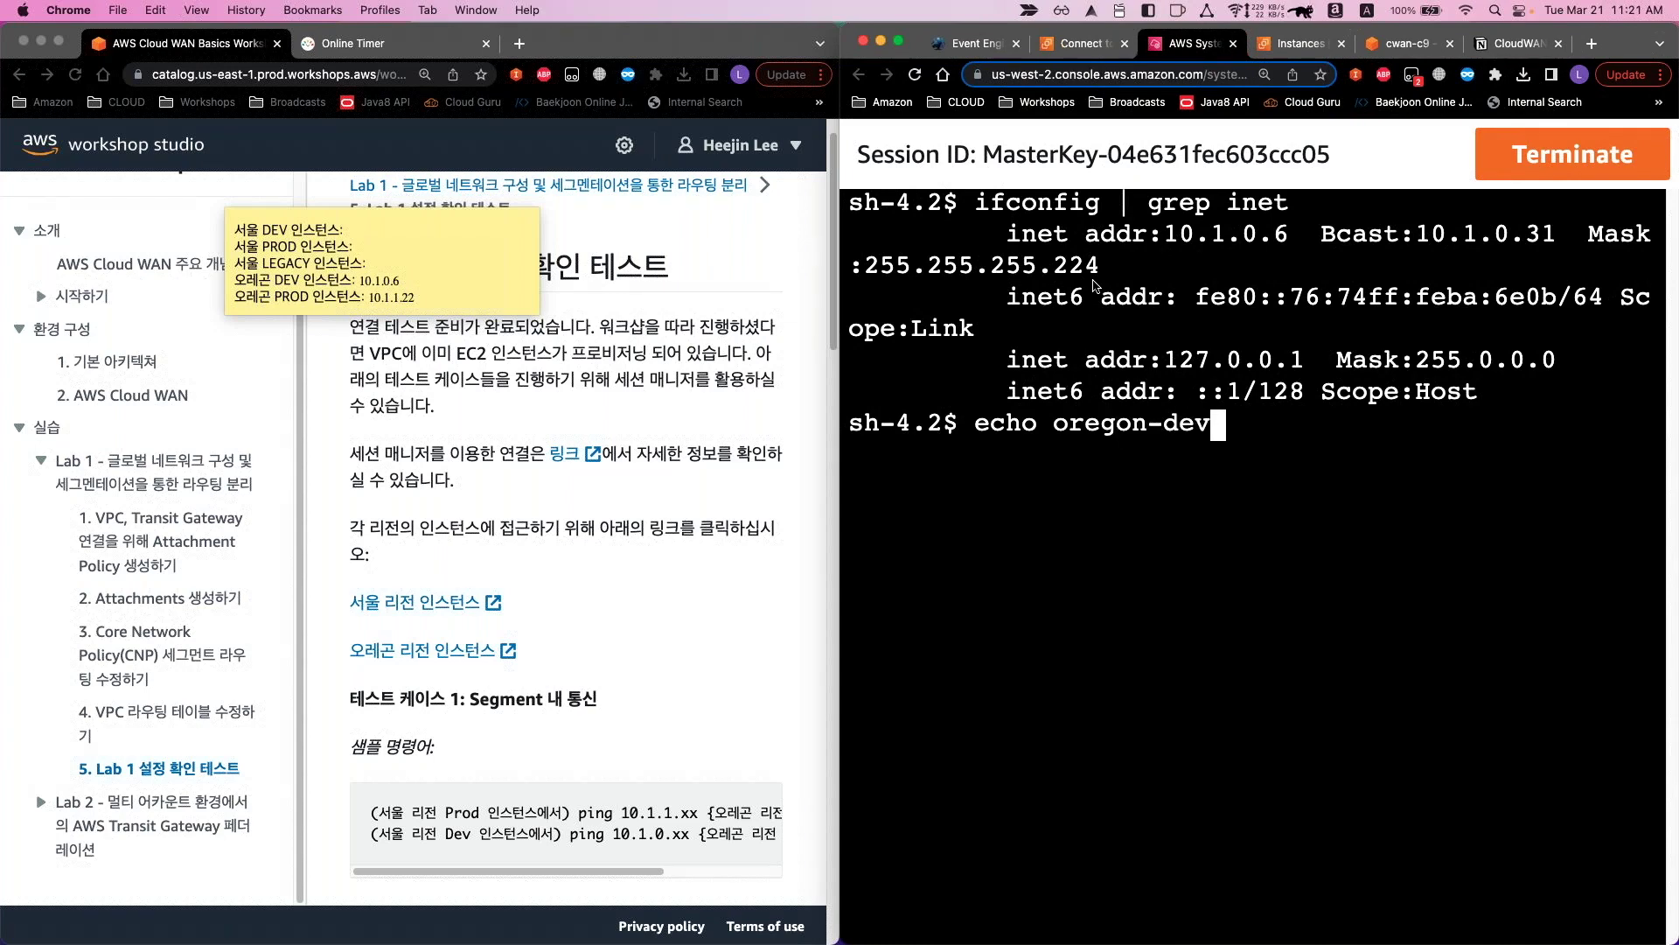
key(Return)
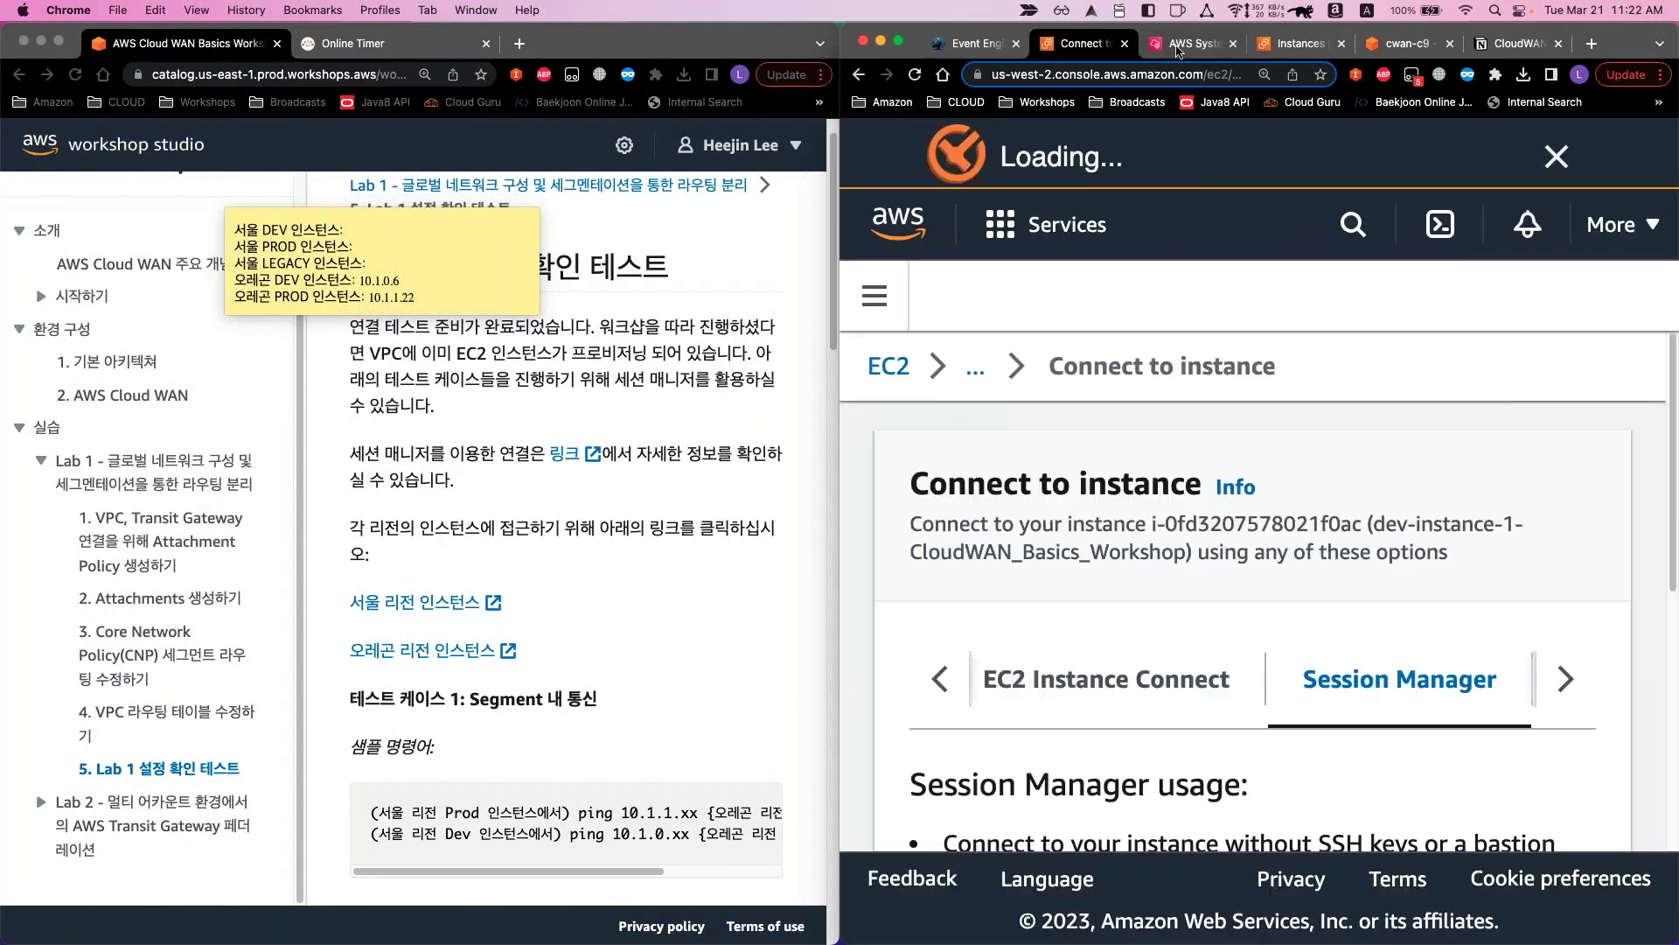
Return to the Oregon instances list, select prod-instance-1-CloudWAN_Basics_Workshop and connect to it through a Session Manager terminal
click(977, 377)
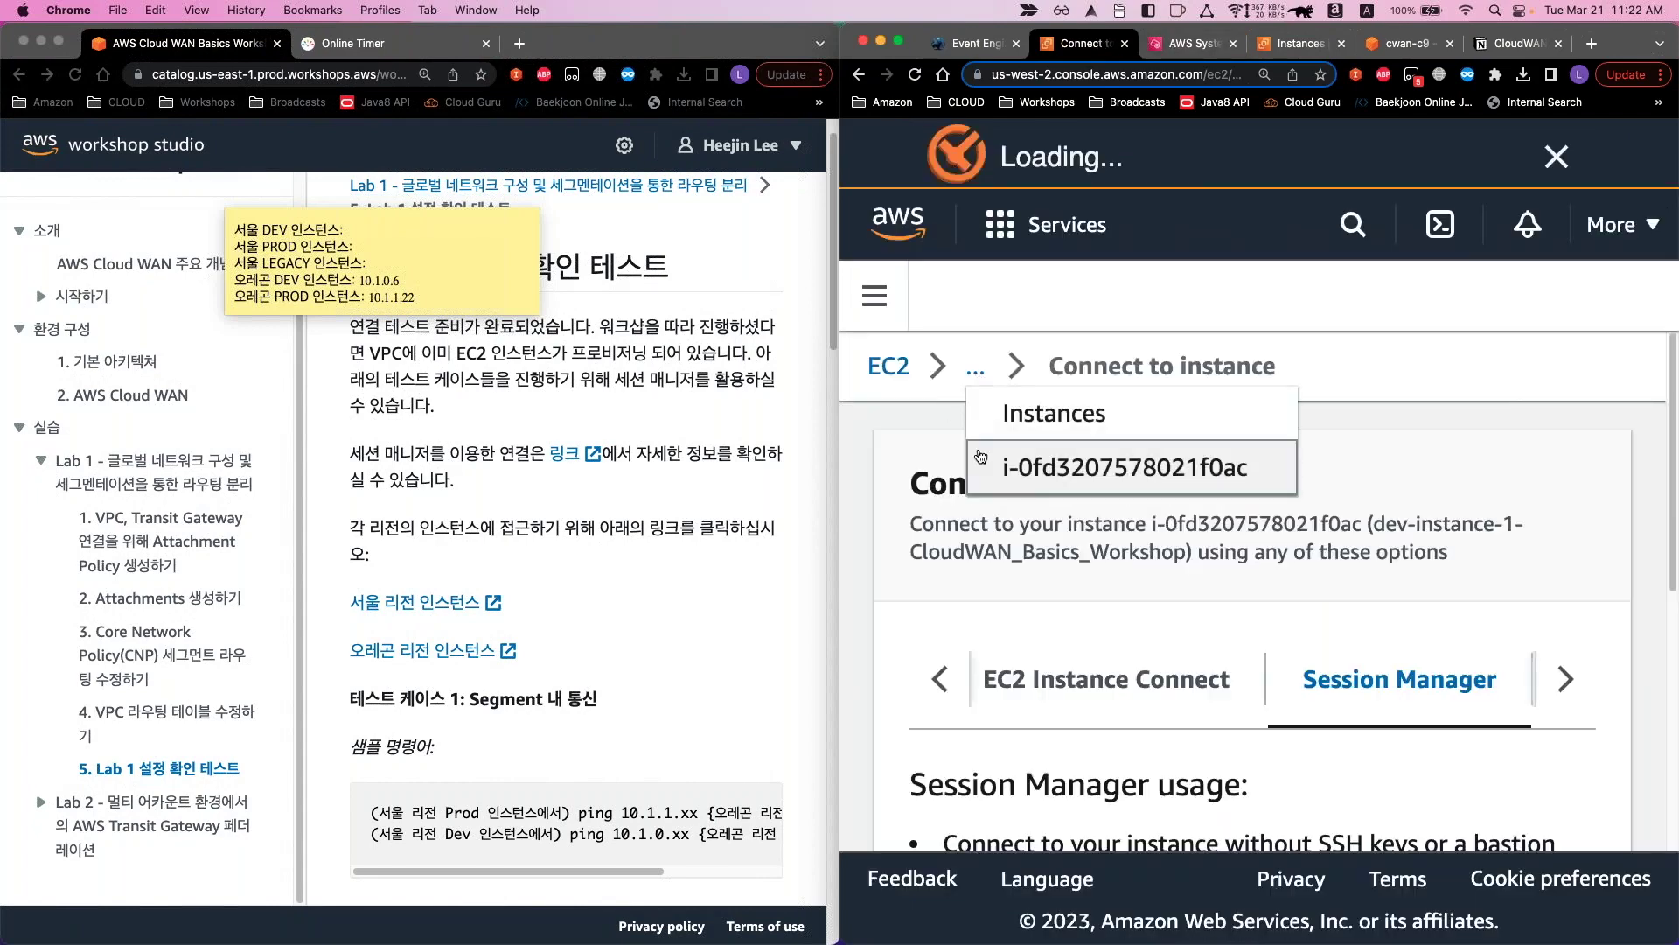
click(1167, 476)
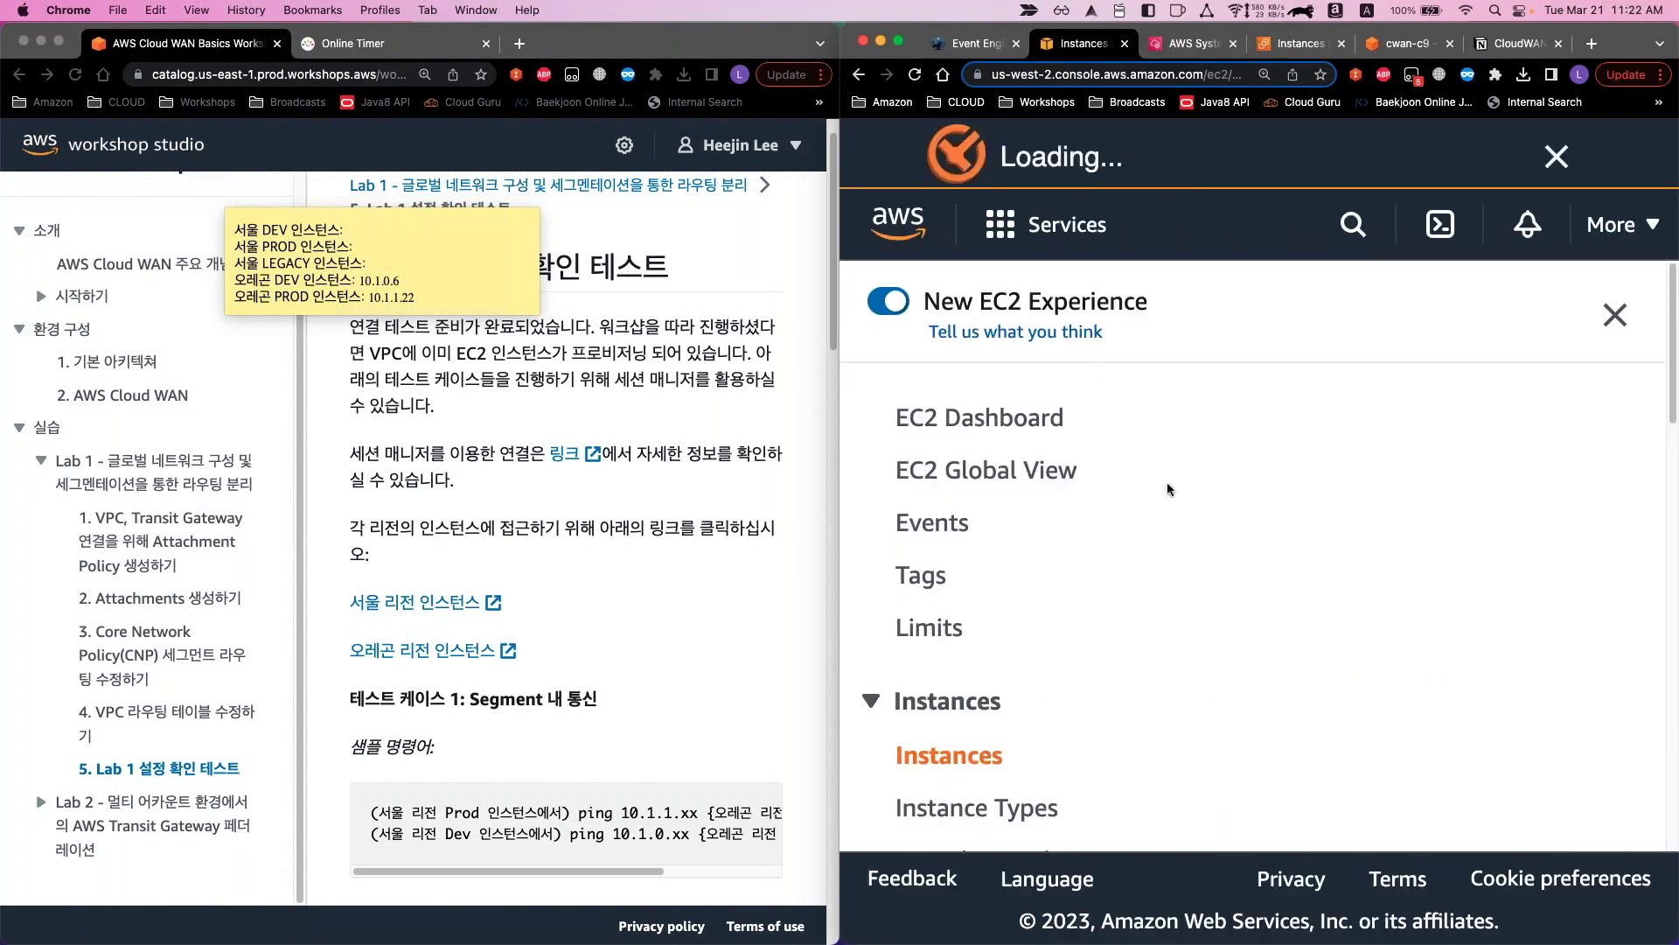
click(1615, 317)
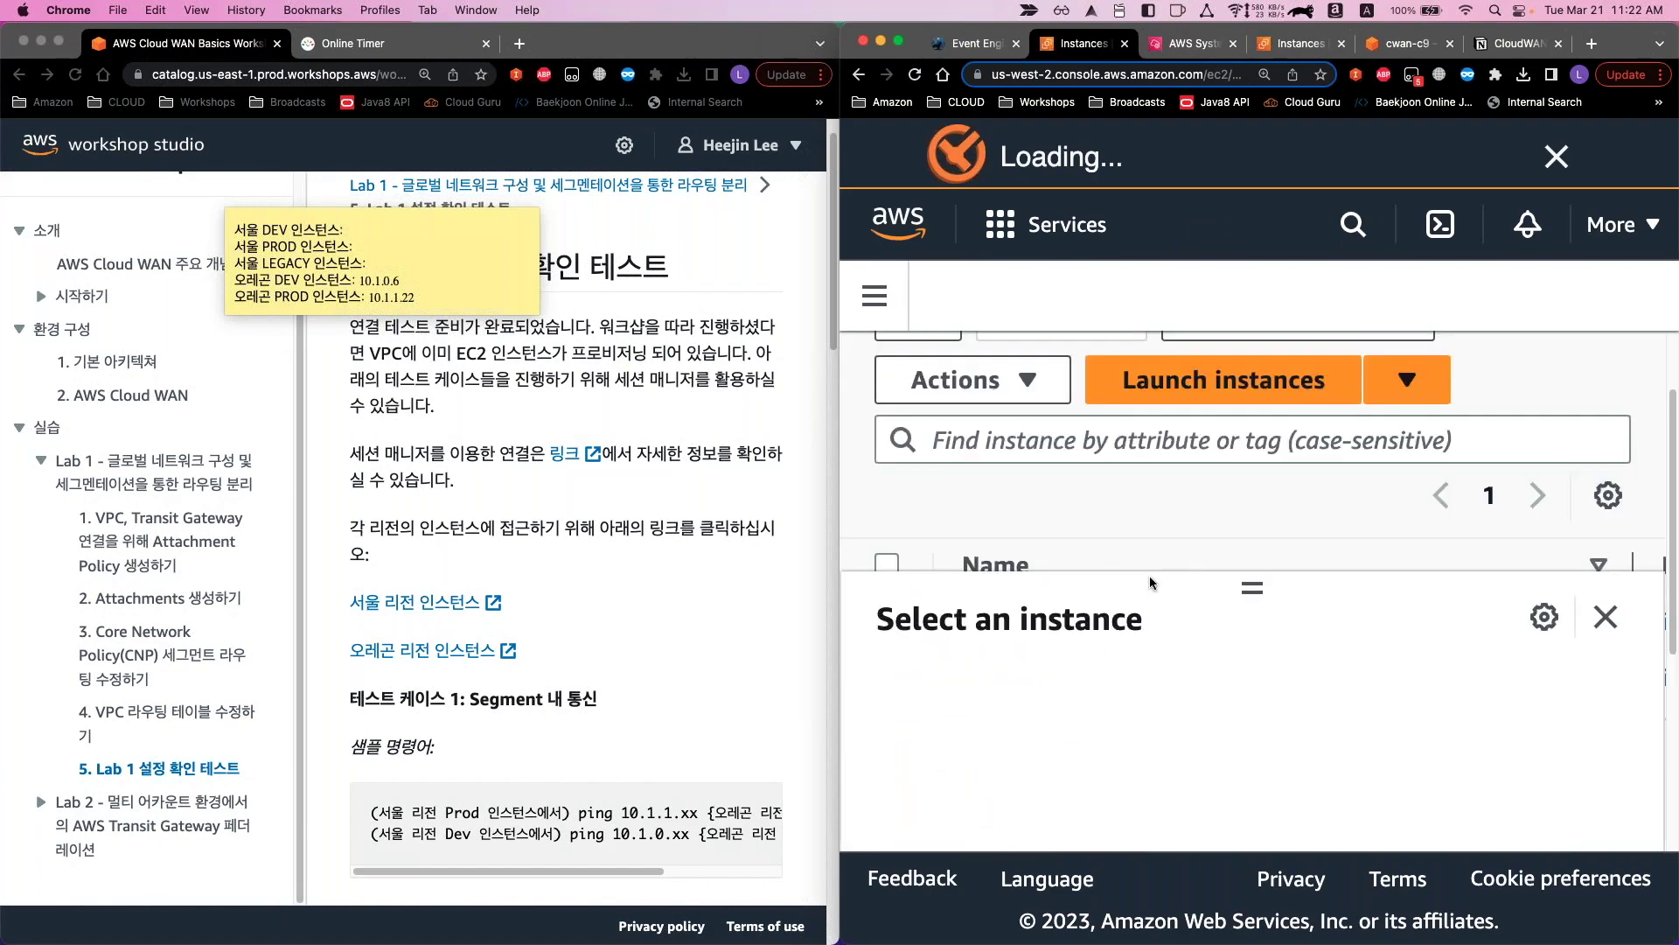
key(super+minus)
key(super+minus)
key(super+minus)
key(super+minus)
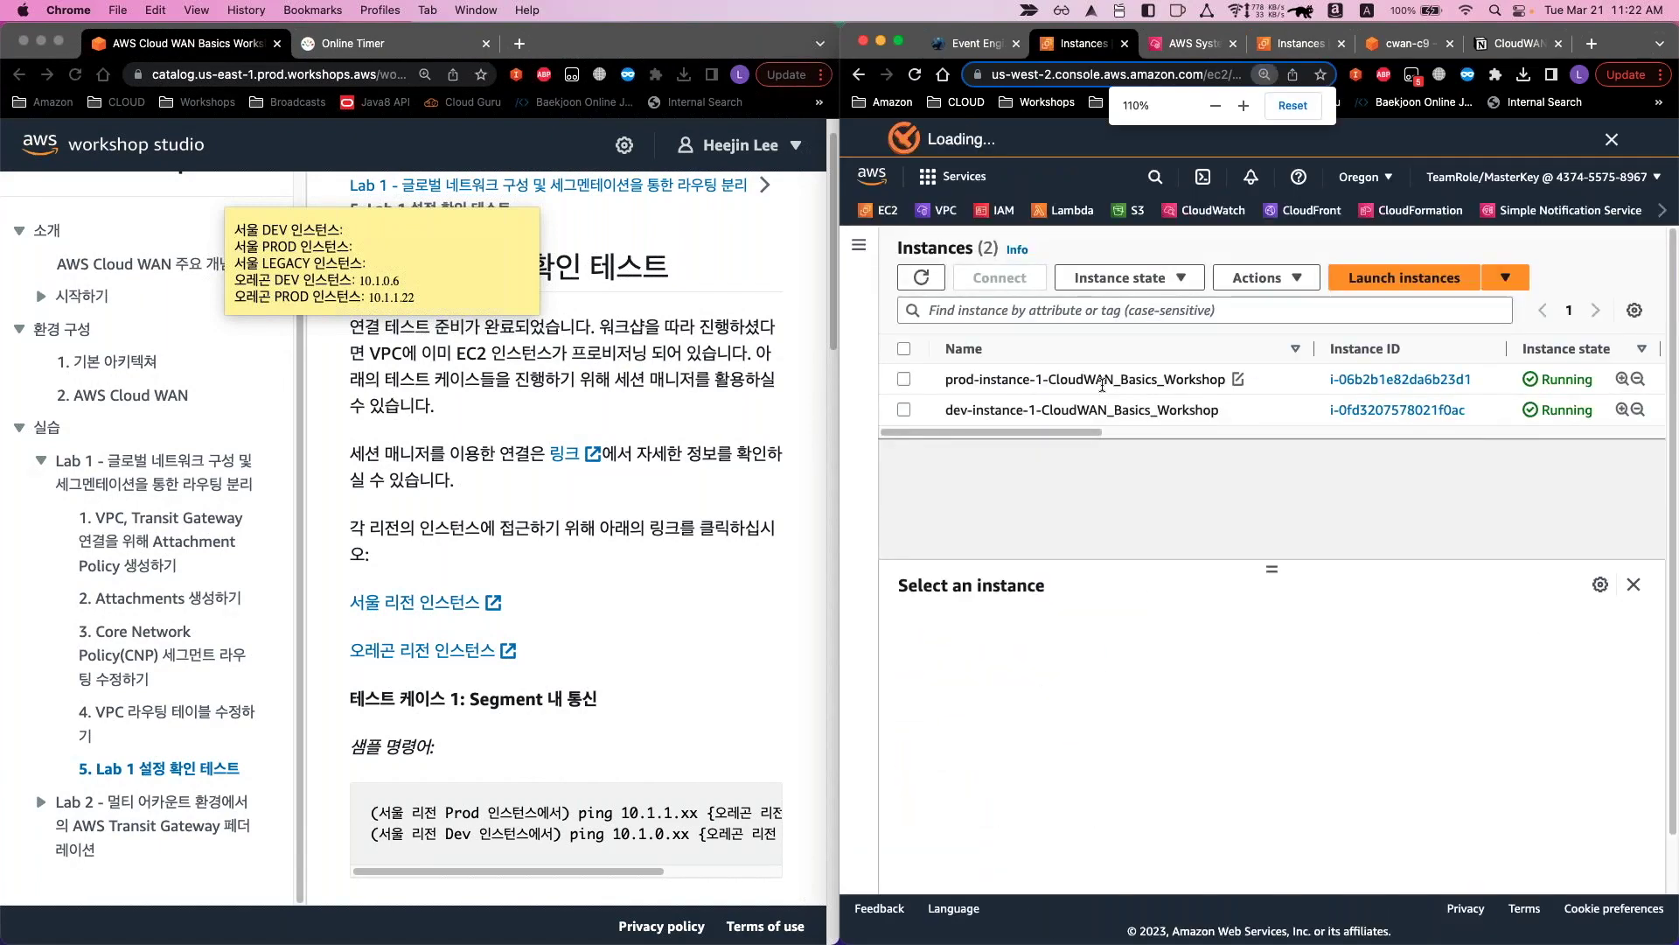
click(1100, 383)
click(1000, 278)
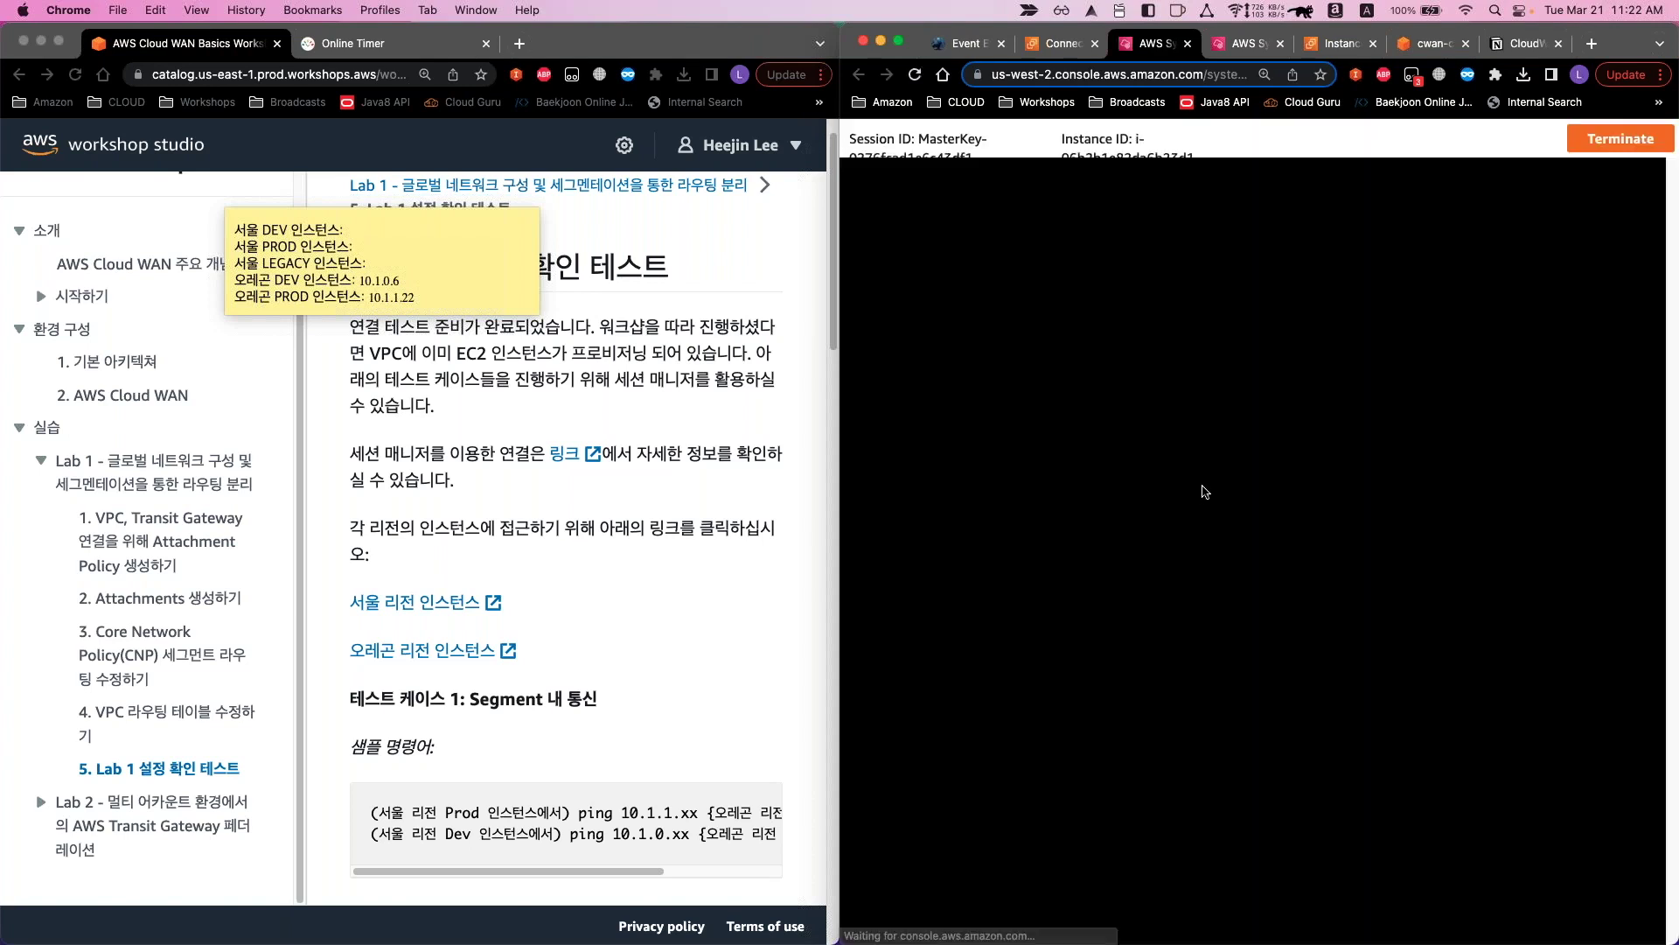
Enlarge the Oregon prod instance's session terminal and label it by running "echo oregon-prod"
text(ping)
key(BackSpace)
key(BackSpace)
key(BackSpace)
key(BackSpace)
key(super+plus)
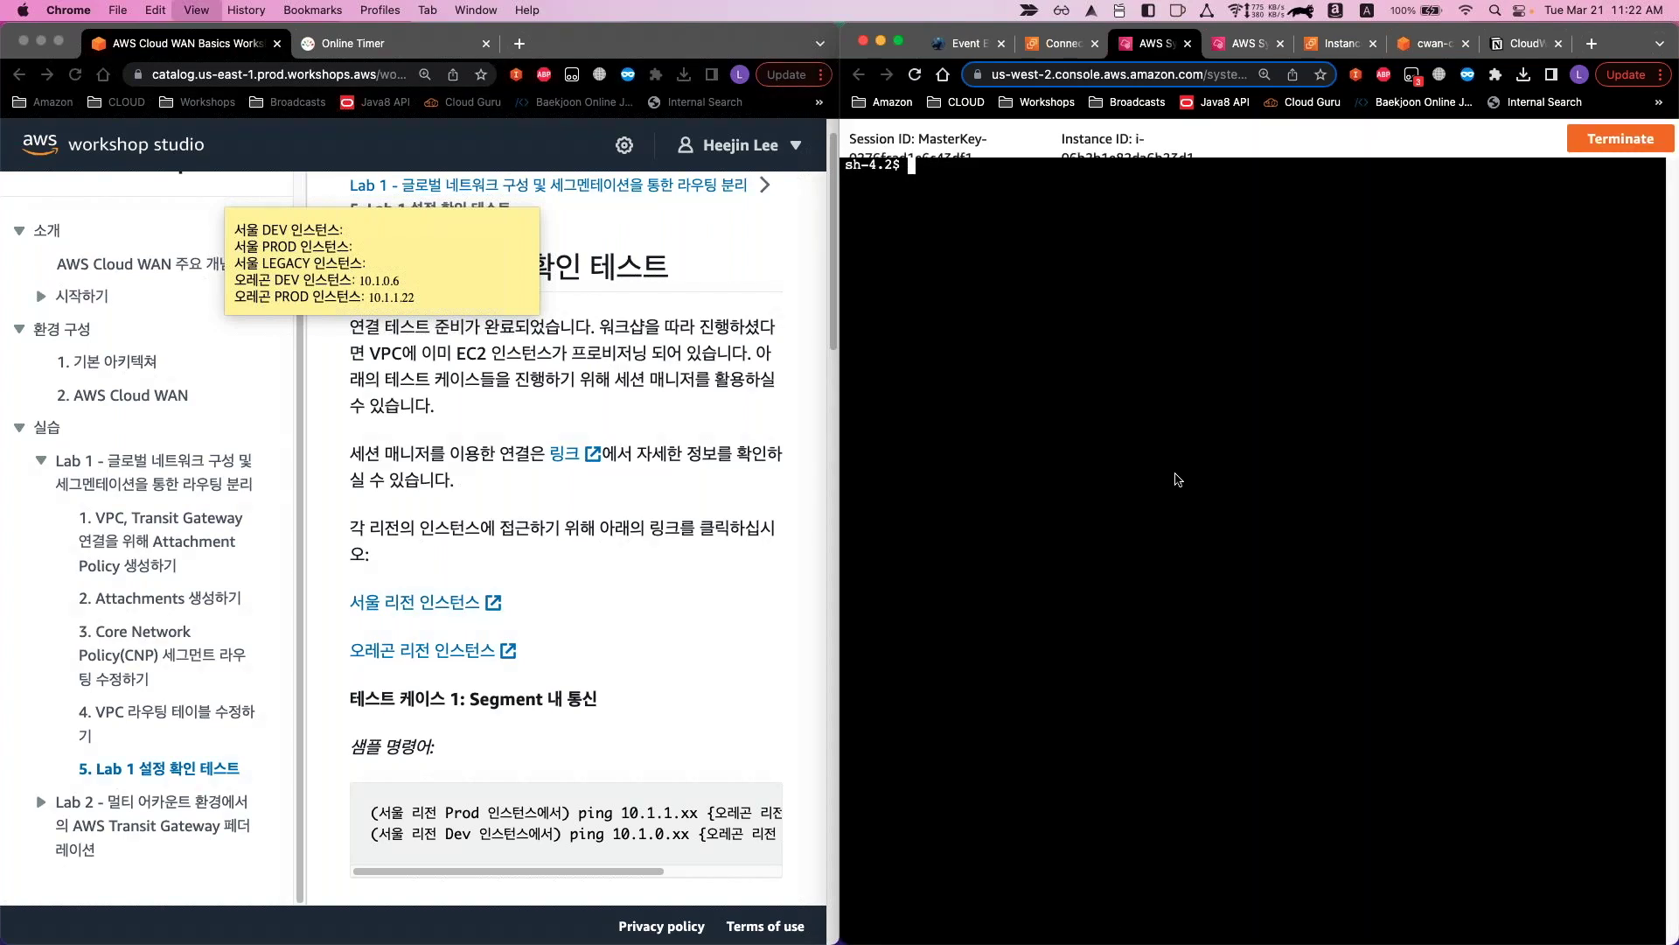
key(super+plus)
key(super+plus)
key(super+plus)
text(echo oregon-pro)
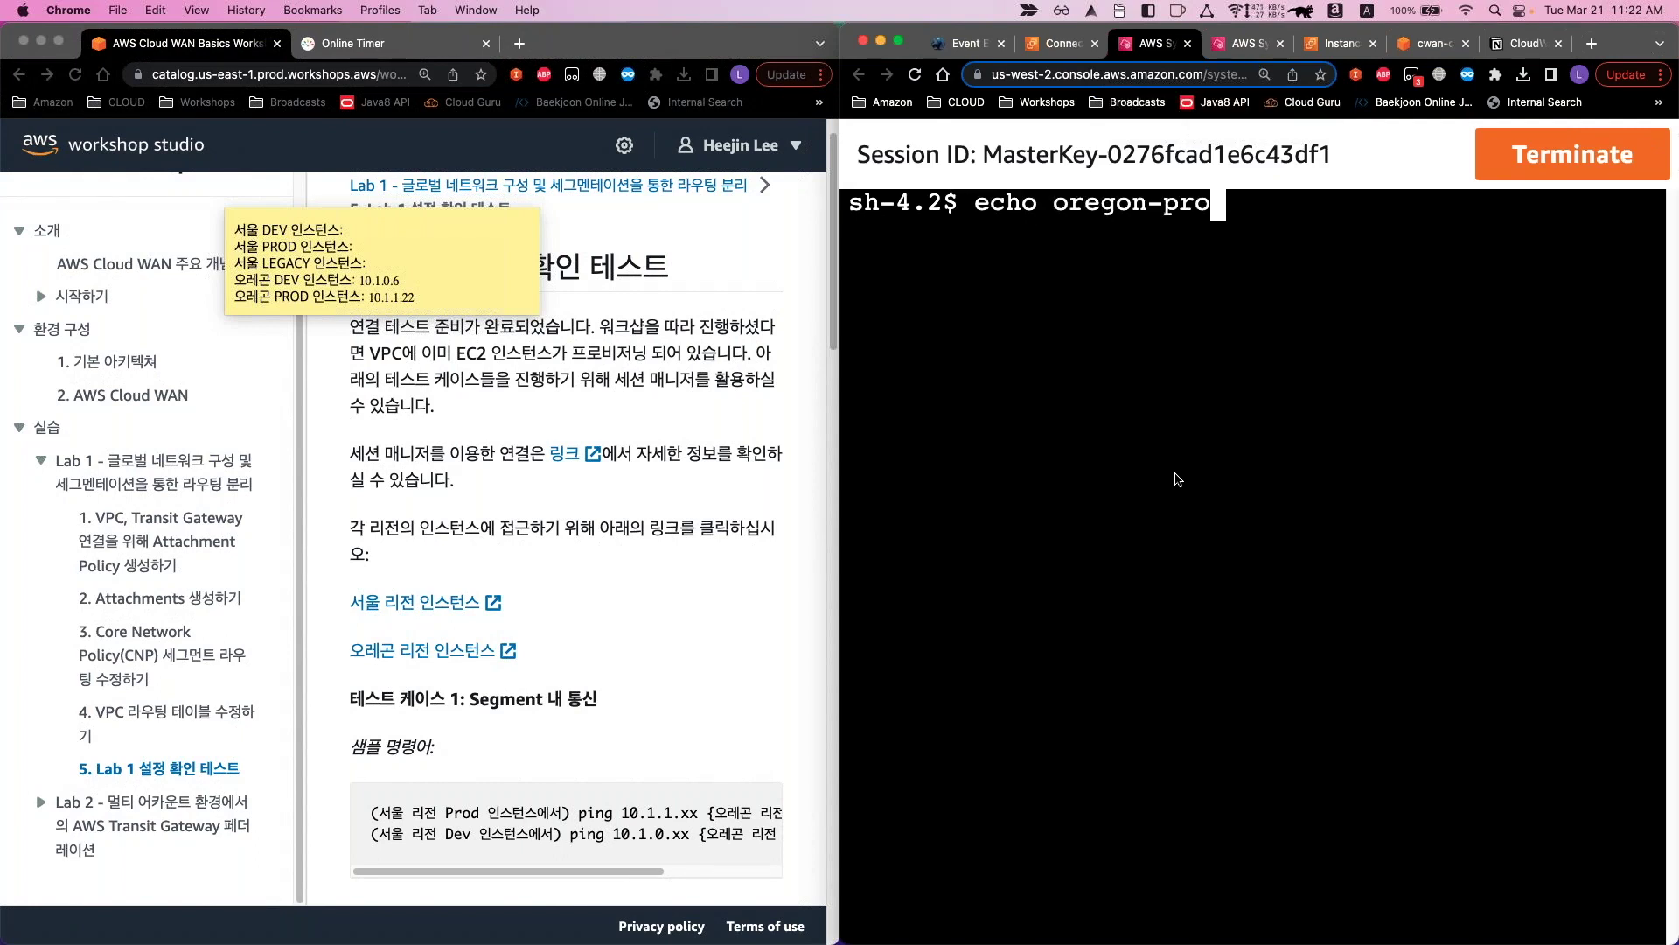
text(d)
key(Return)
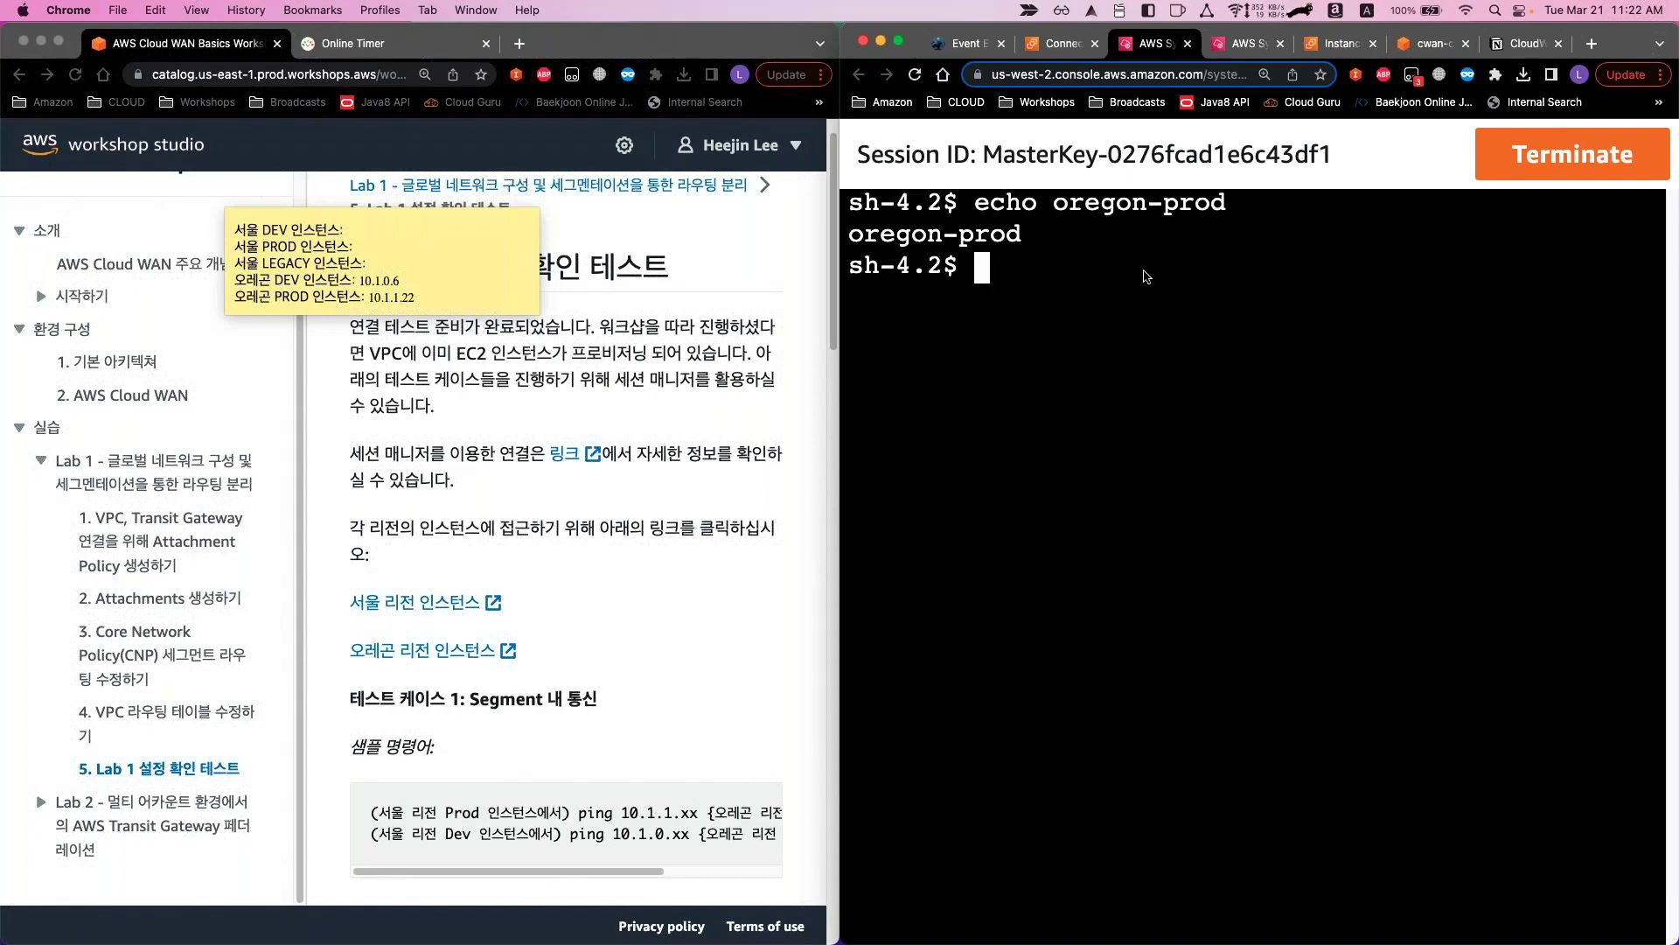
Check the labels of the Oregon dev and prod session terminals, ending on the prod session
click(1063, 43)
click(1160, 45)
click(1250, 46)
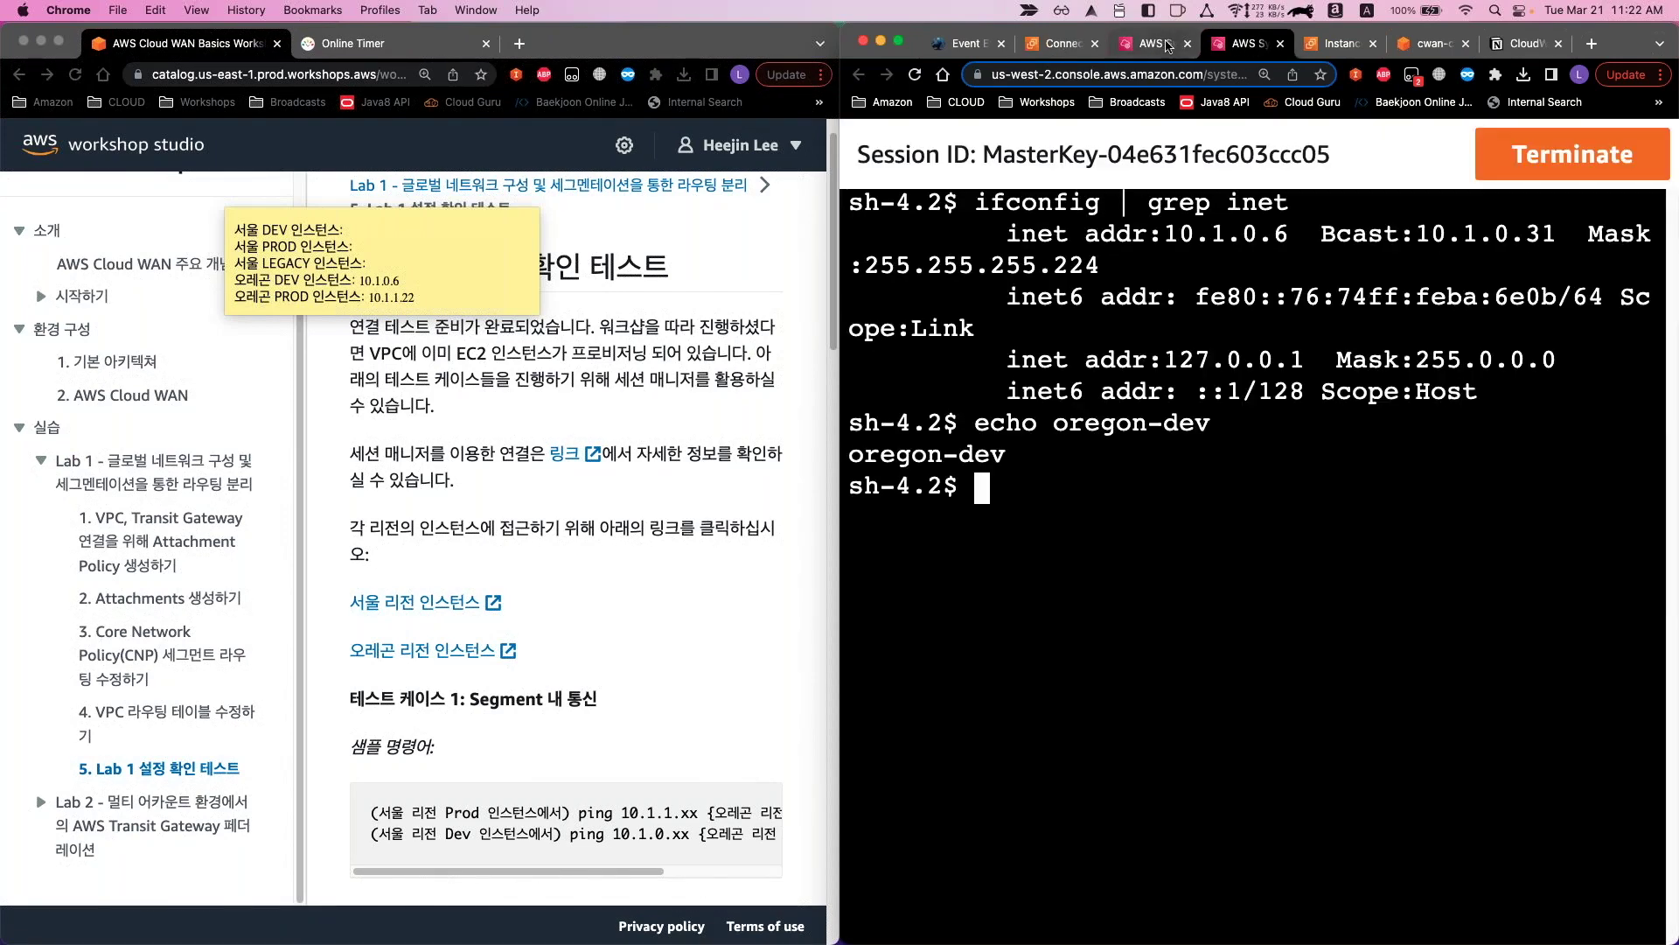
click(1150, 48)
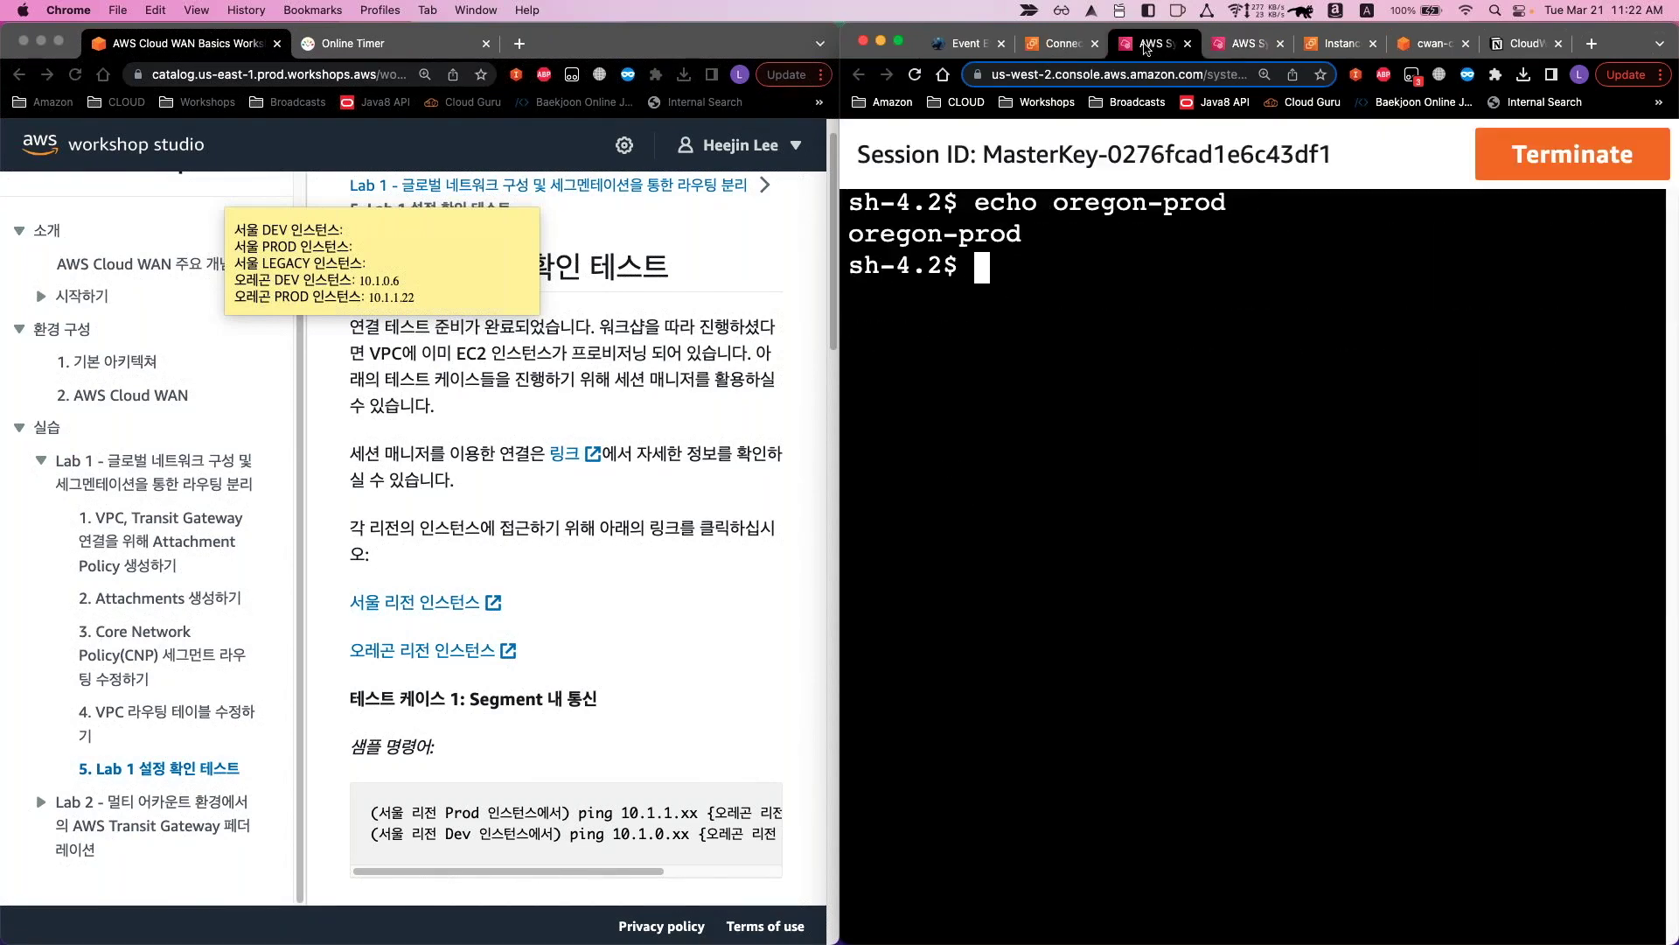
Switch the EC2 console to the Asia Pacific (Seoul) region and display its instance list at a smaller zoom
click(1057, 43)
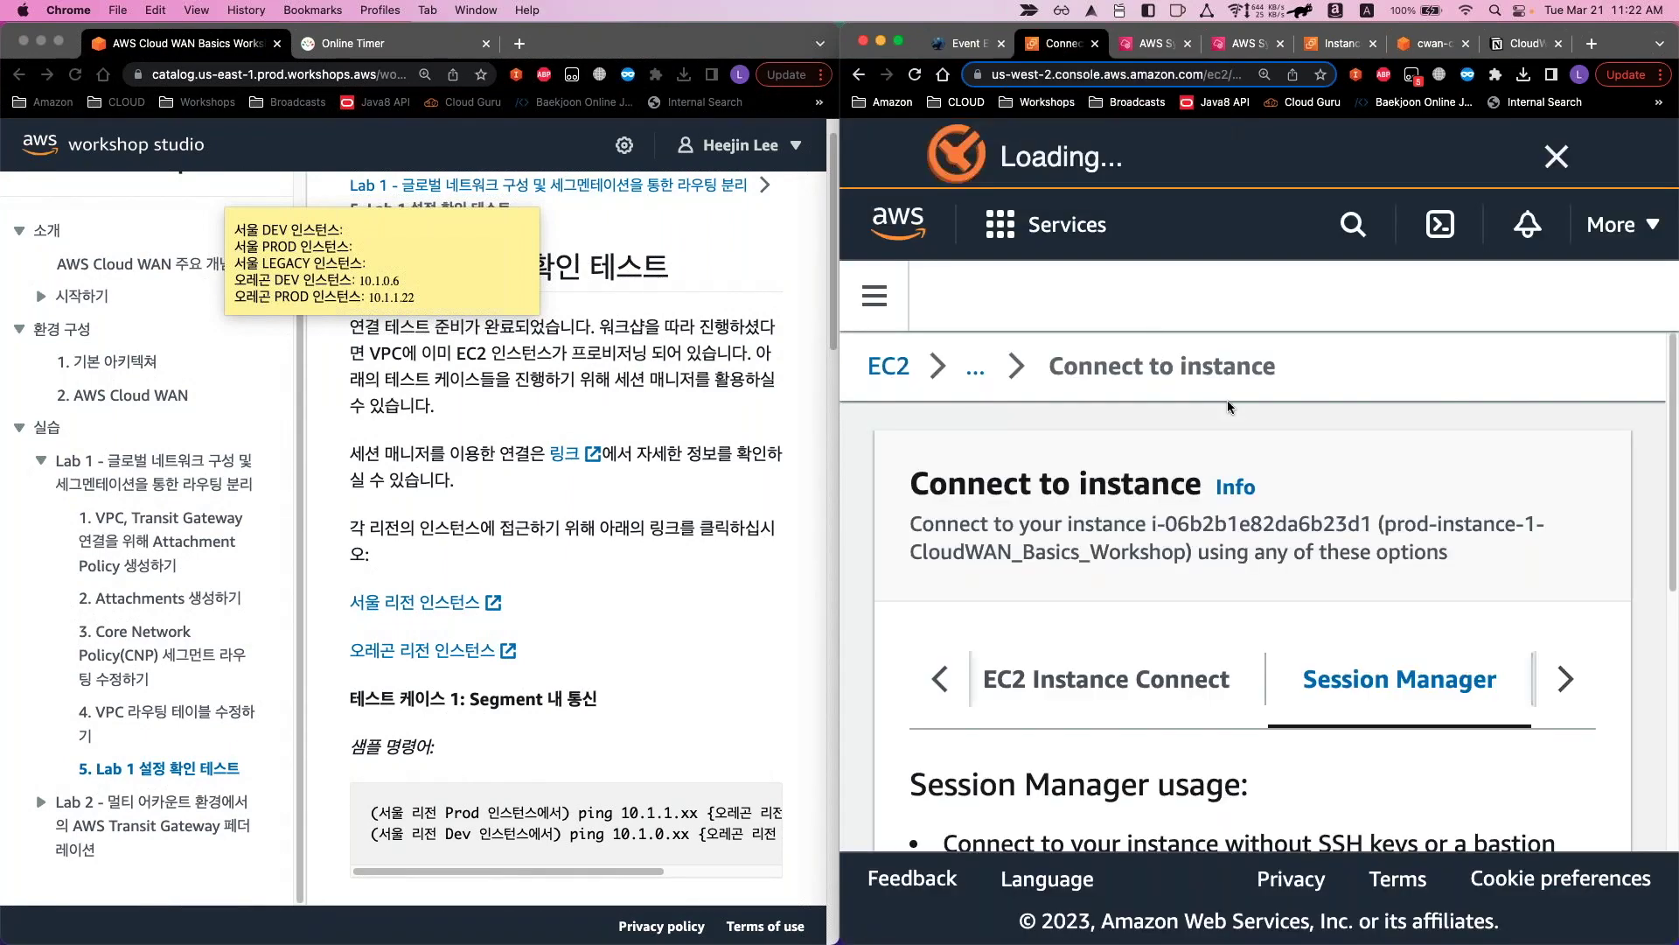
key(super+minus)
key(super+minus)
key(super+minus)
key(super+minus)
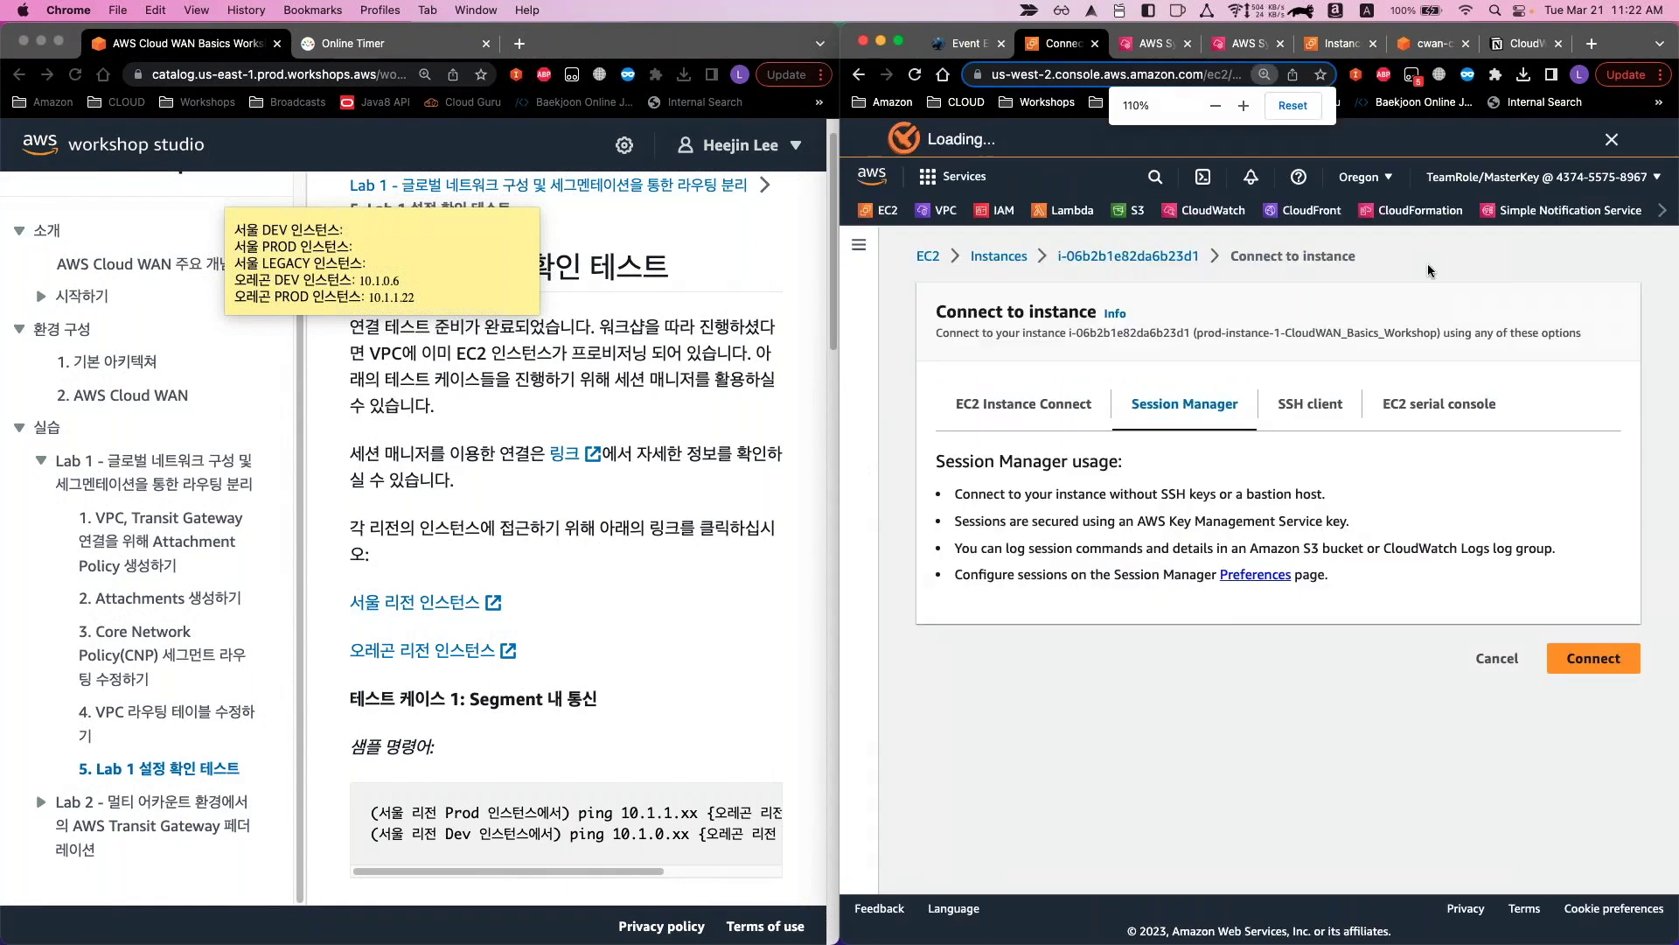
click(1362, 179)
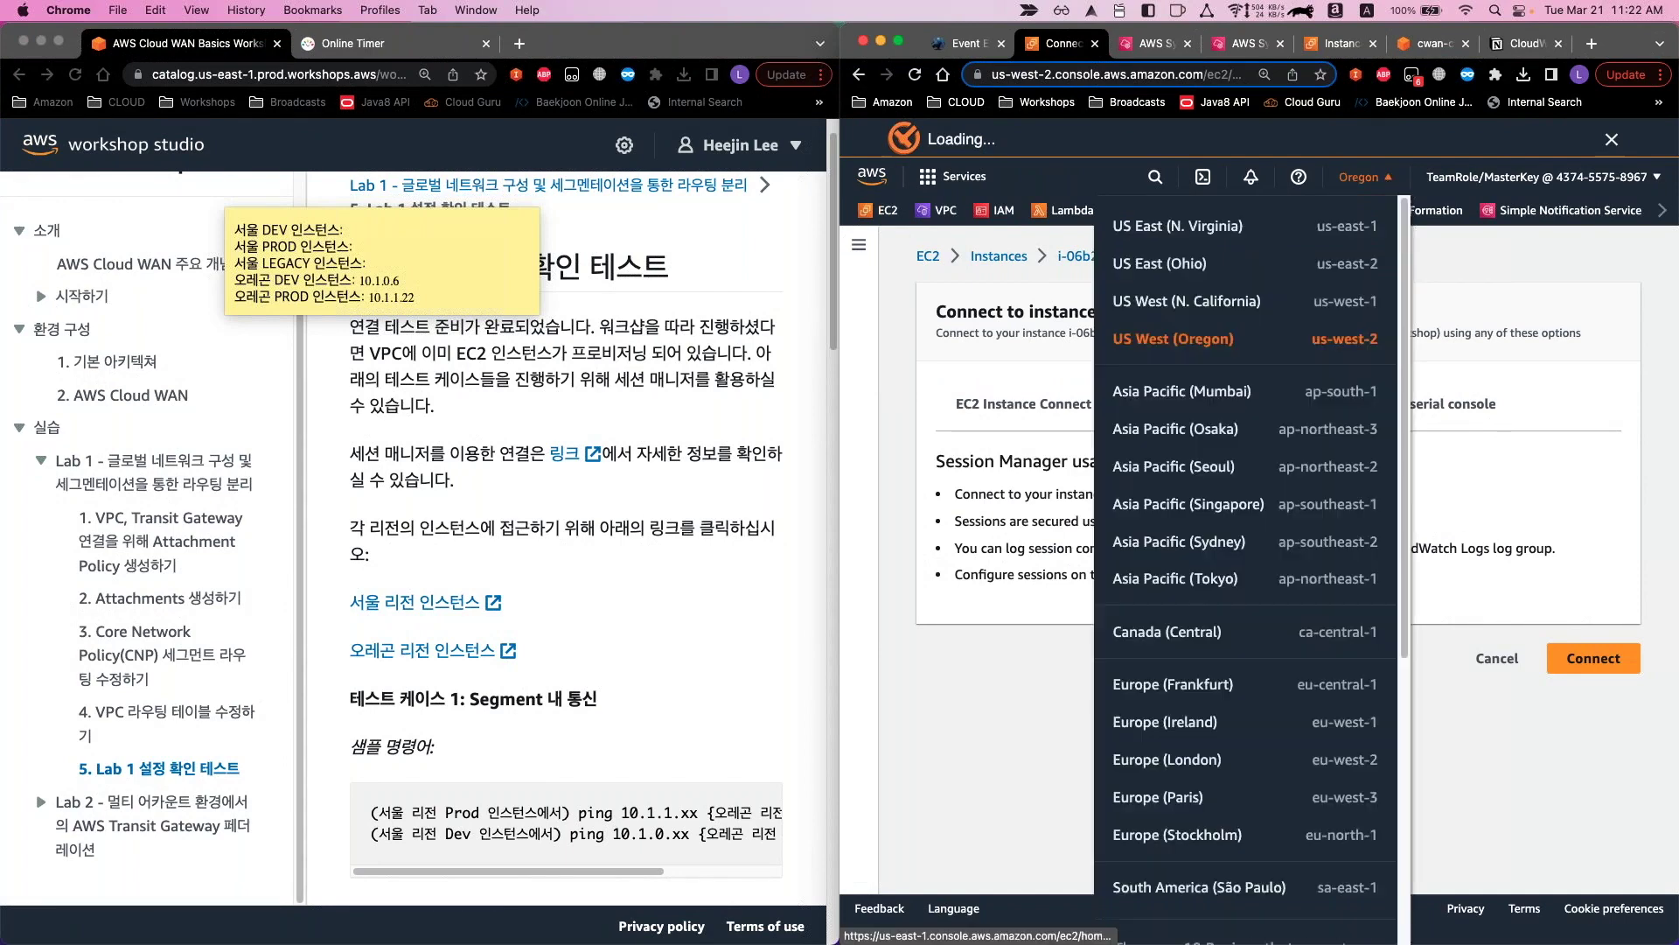
click(1191, 476)
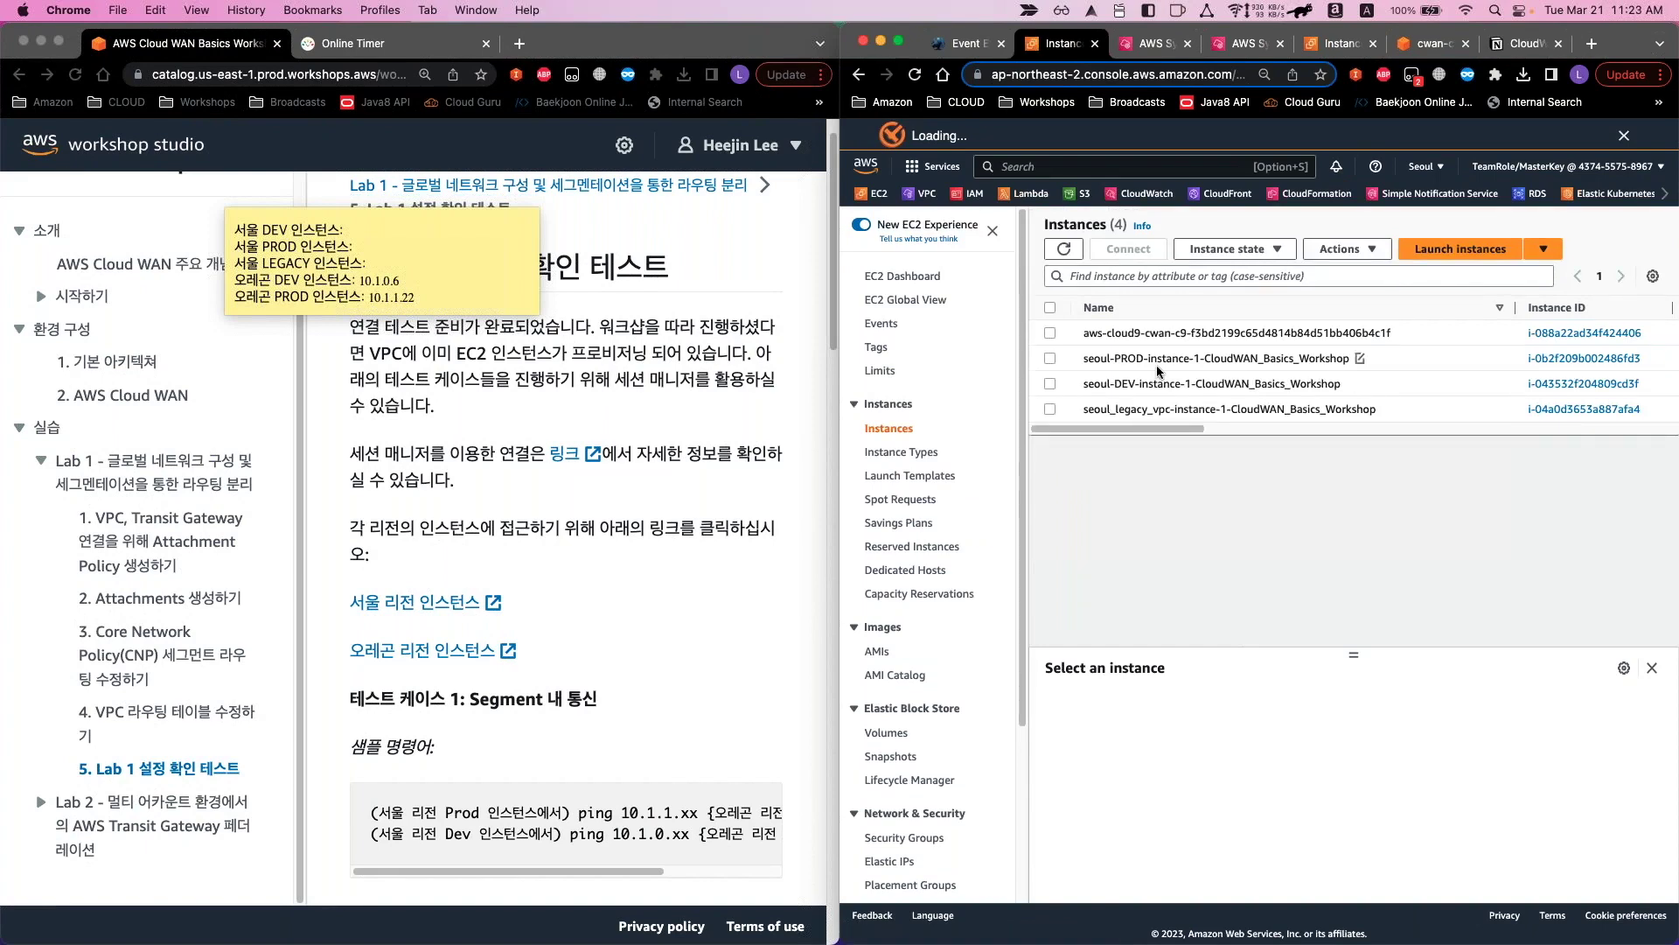
Copy the private IPv4 address of seoul-PROD-instance-1 into the sticky note's "서울 PROD 인스턴스" line and deselect the instance
click(1157, 368)
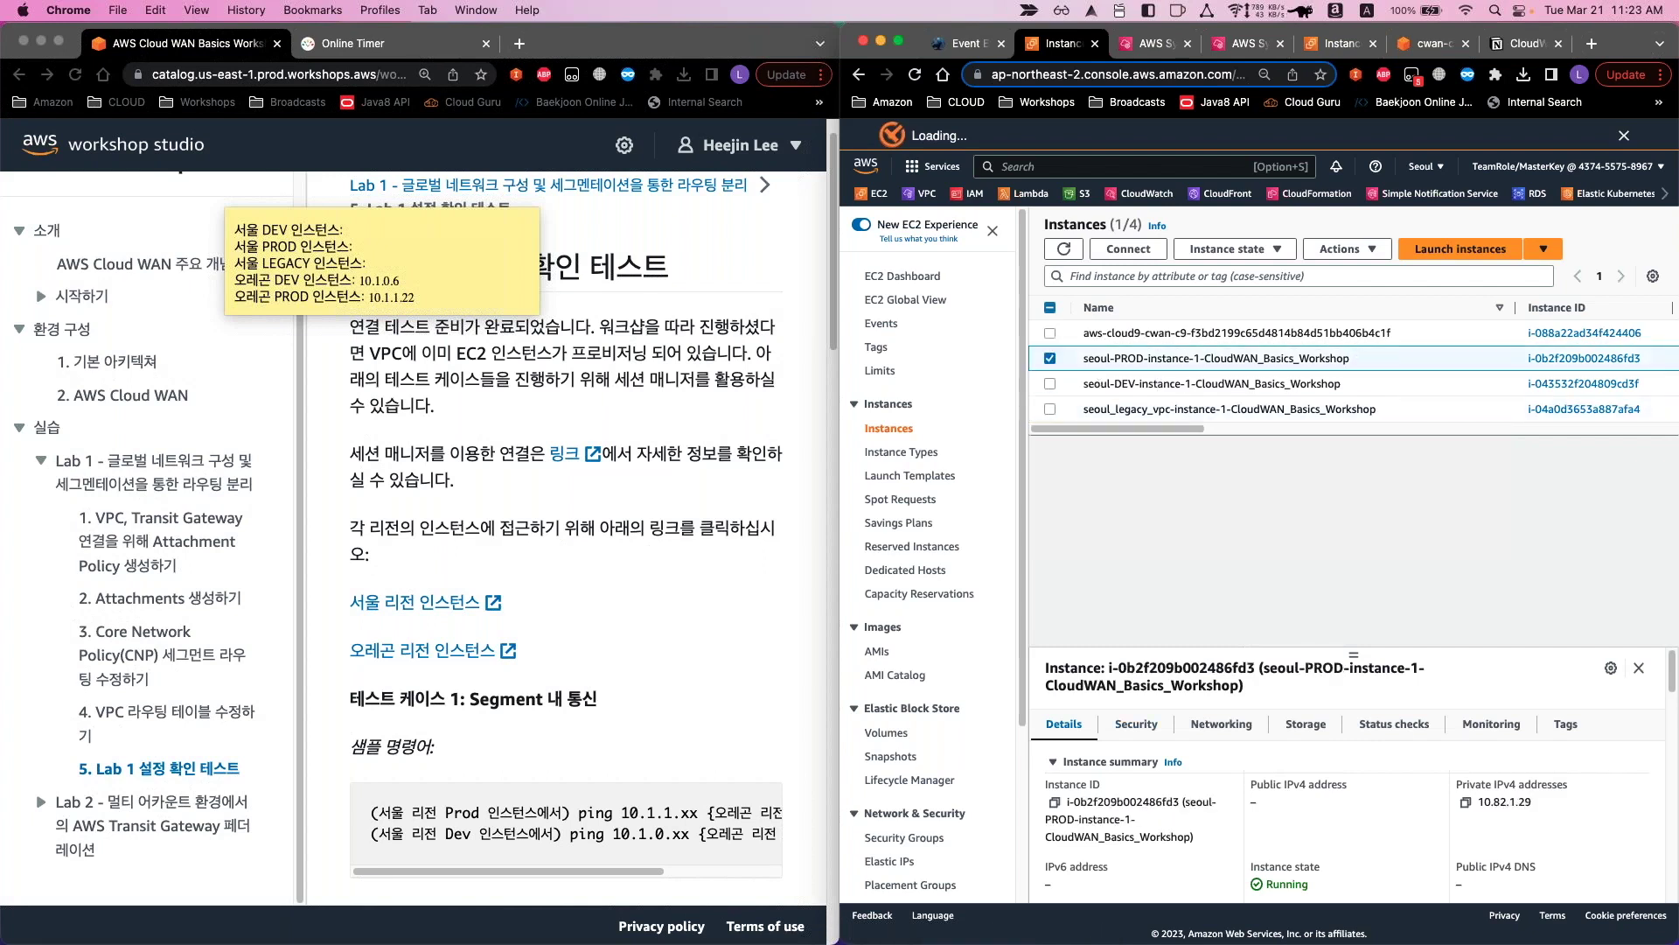
click(1466, 802)
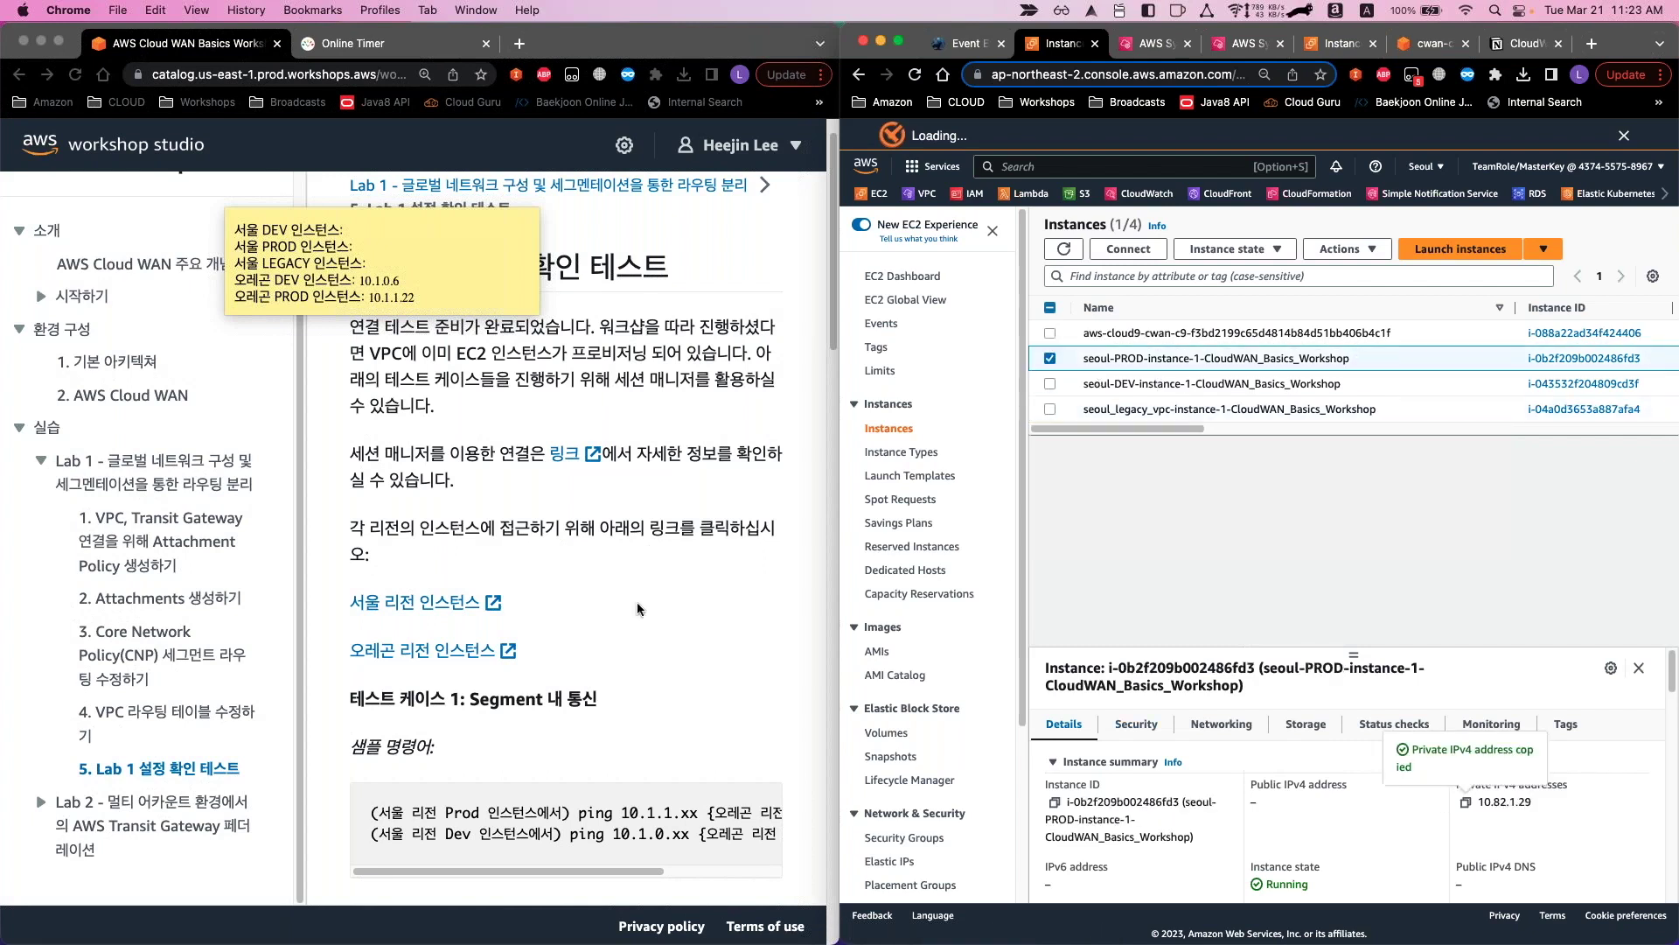
click(388, 247)
key(super+v)
click(1049, 357)
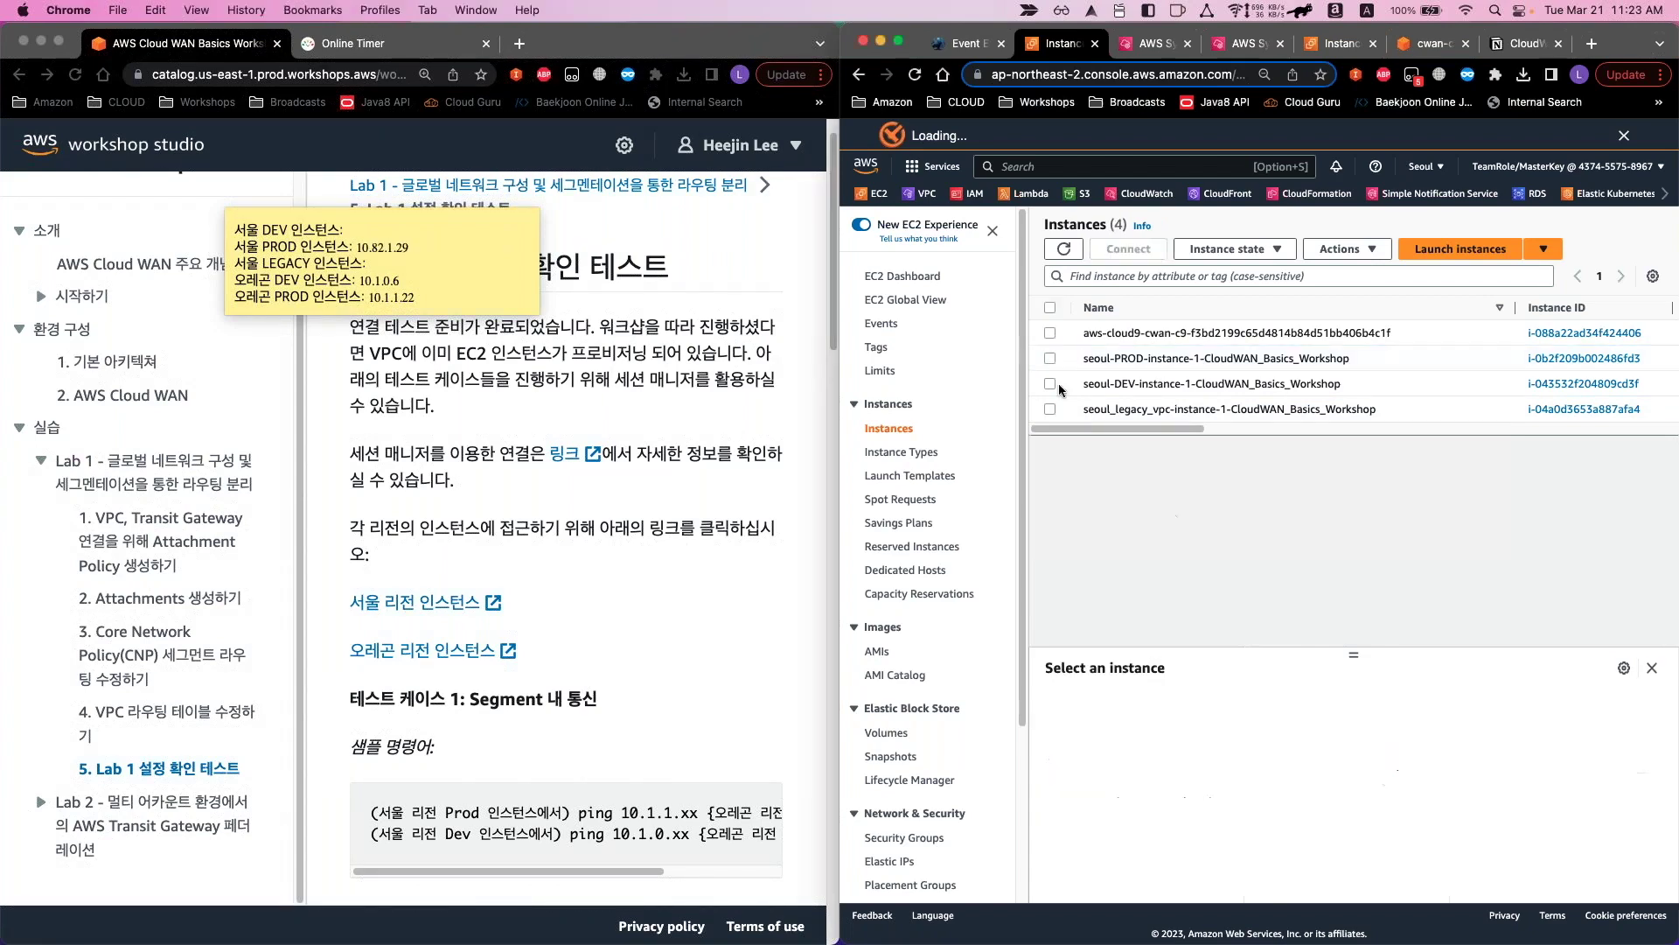
Copy the private IPv4 address of seoul-DEV-instance-1 into the sticky note's "서울 DEV 인스턴스" line
click(1199, 389)
click(1466, 802)
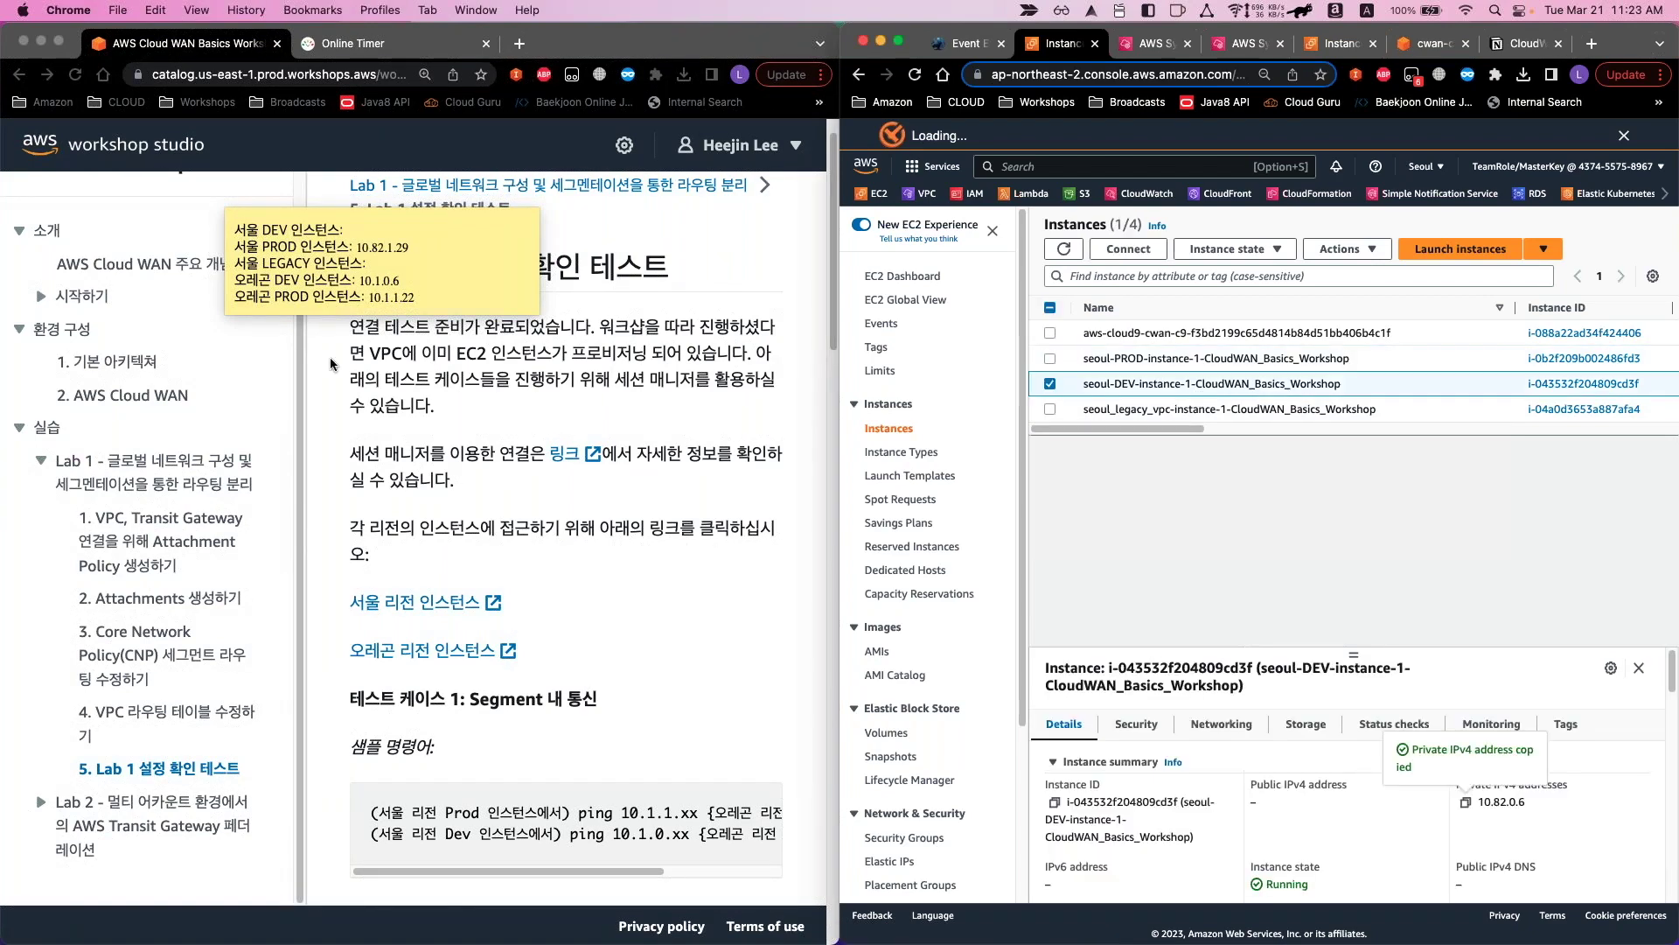
click(377, 230)
key(super+v)
key(Down)
key(Down)
Copy the private IPv4 address of seoul_legacy_vpc-instance-1 into the sticky note's "서울 LEGACY 인스턴스" line and clear the instance selection
click(1117, 411)
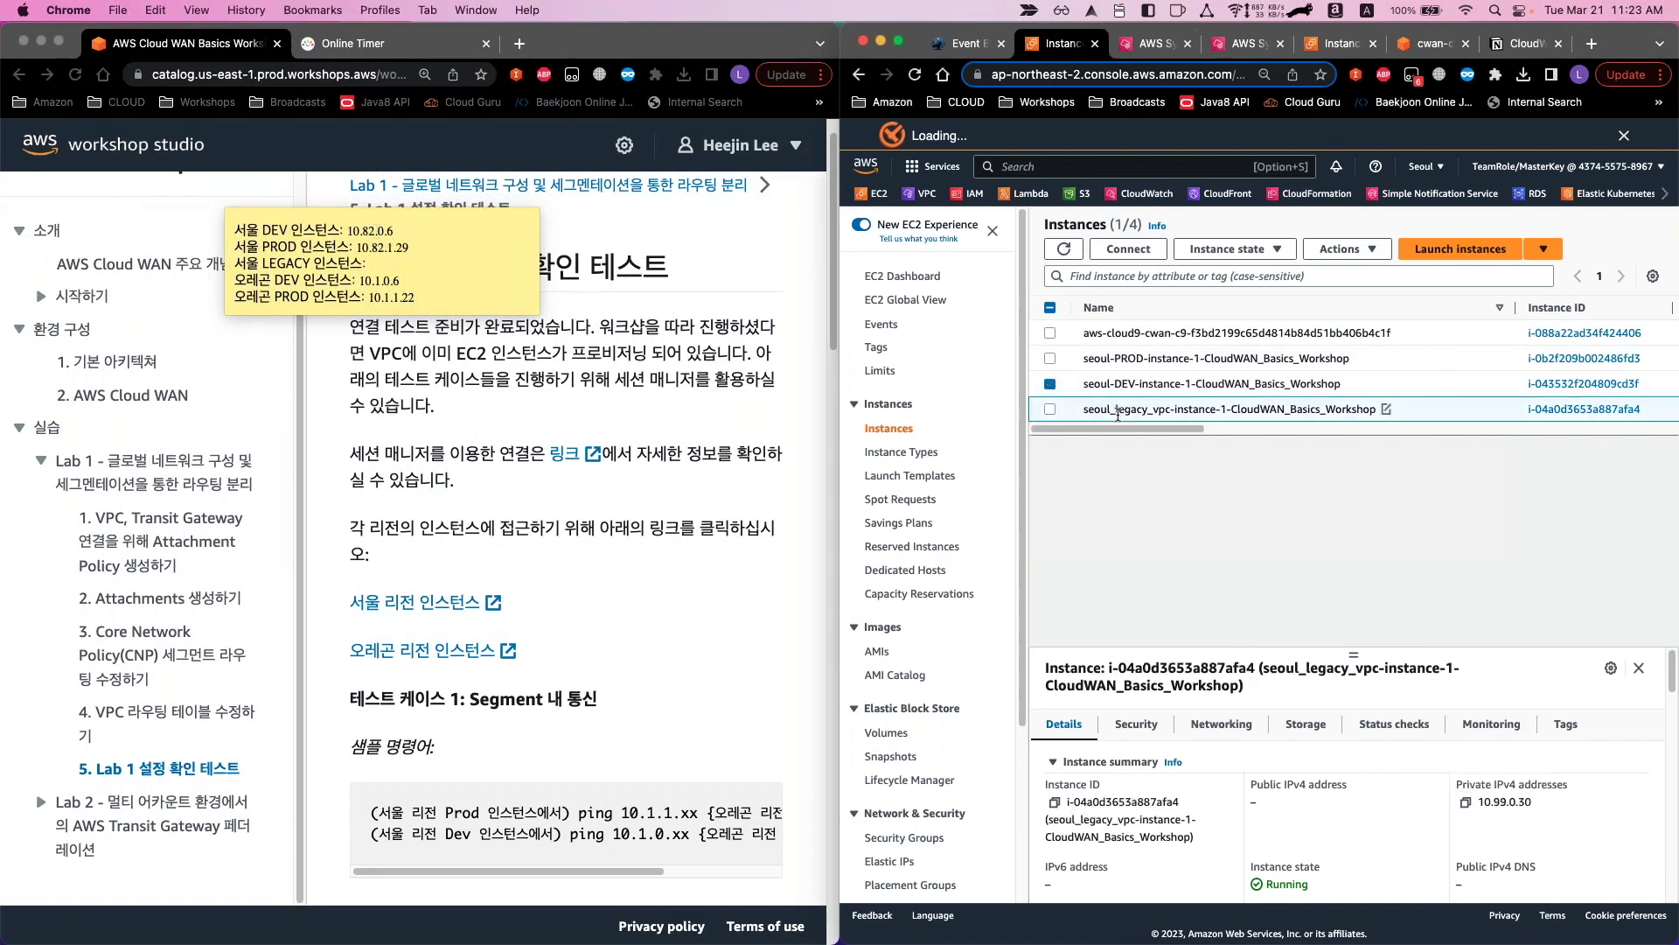
click(1466, 802)
click(378, 262)
key(super+v)
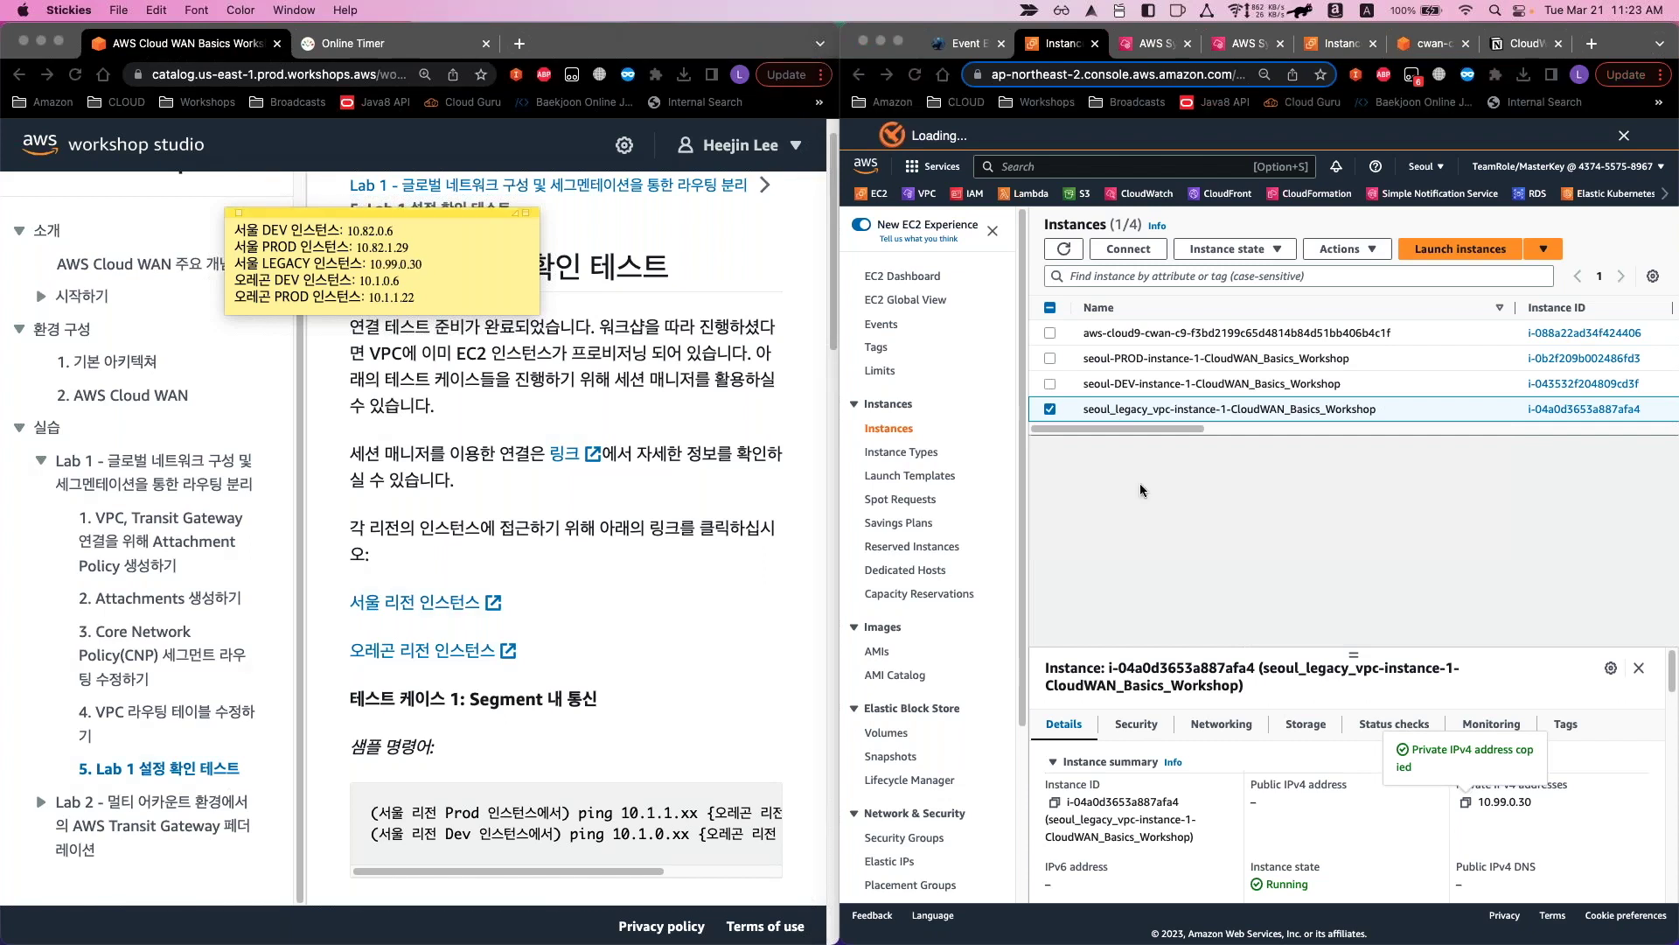
click(1141, 482)
click(1205, 420)
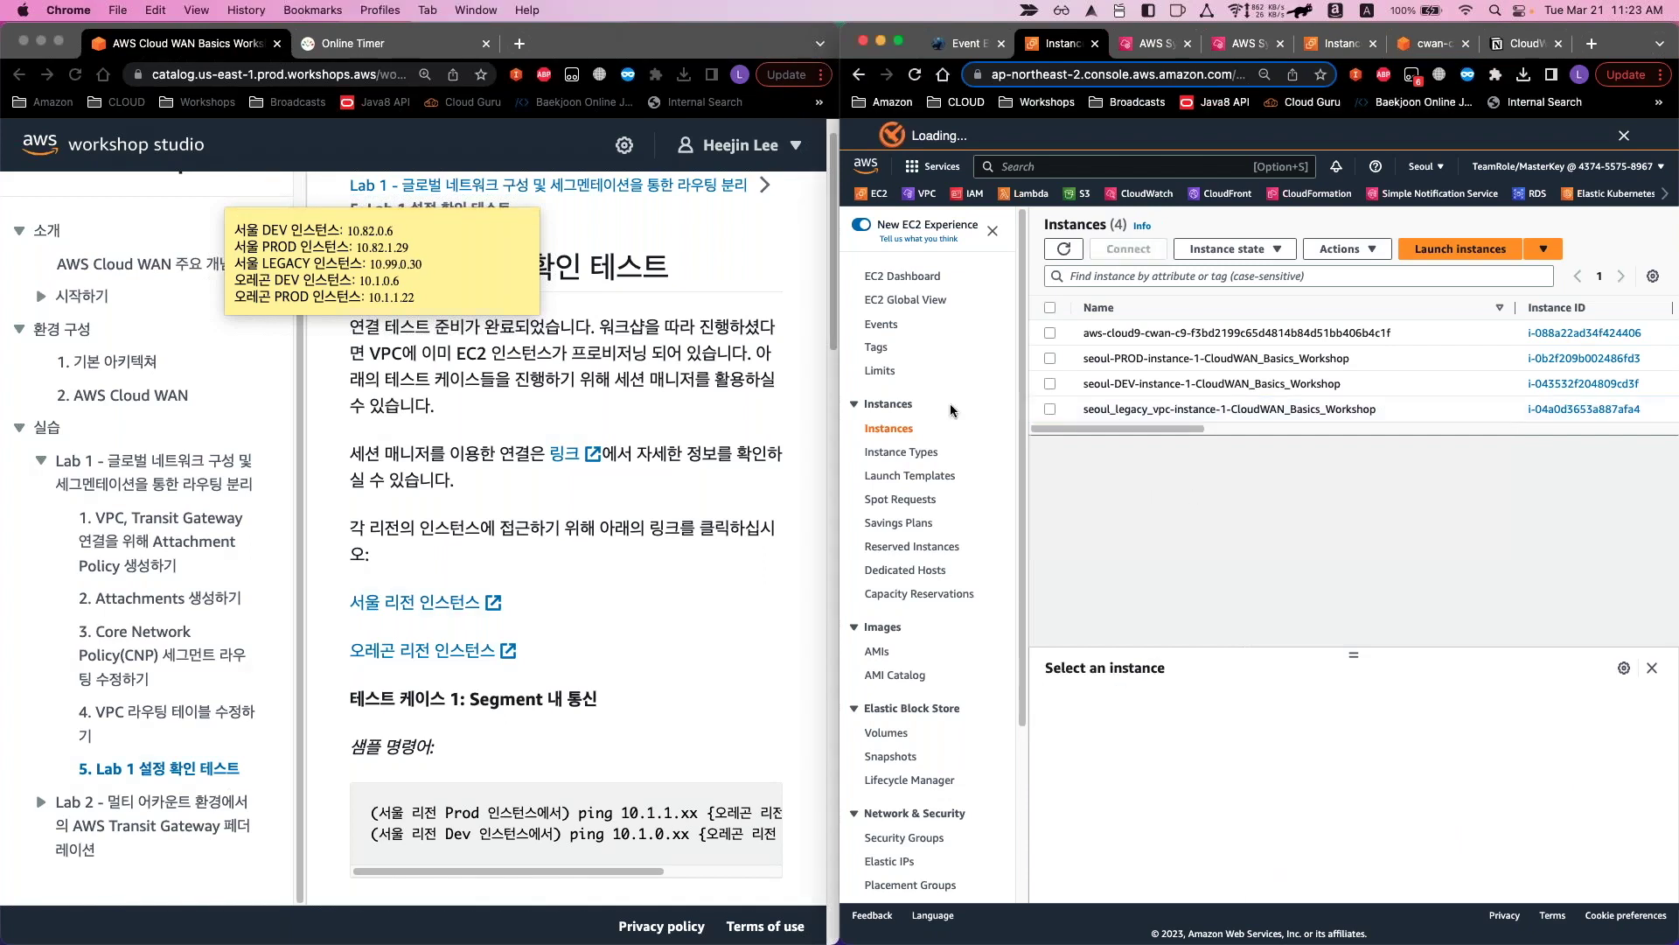
Move the sticky note off the workshop page's heading and review the sample ping commands of test case 1, keeping the note in view
click(410, 231)
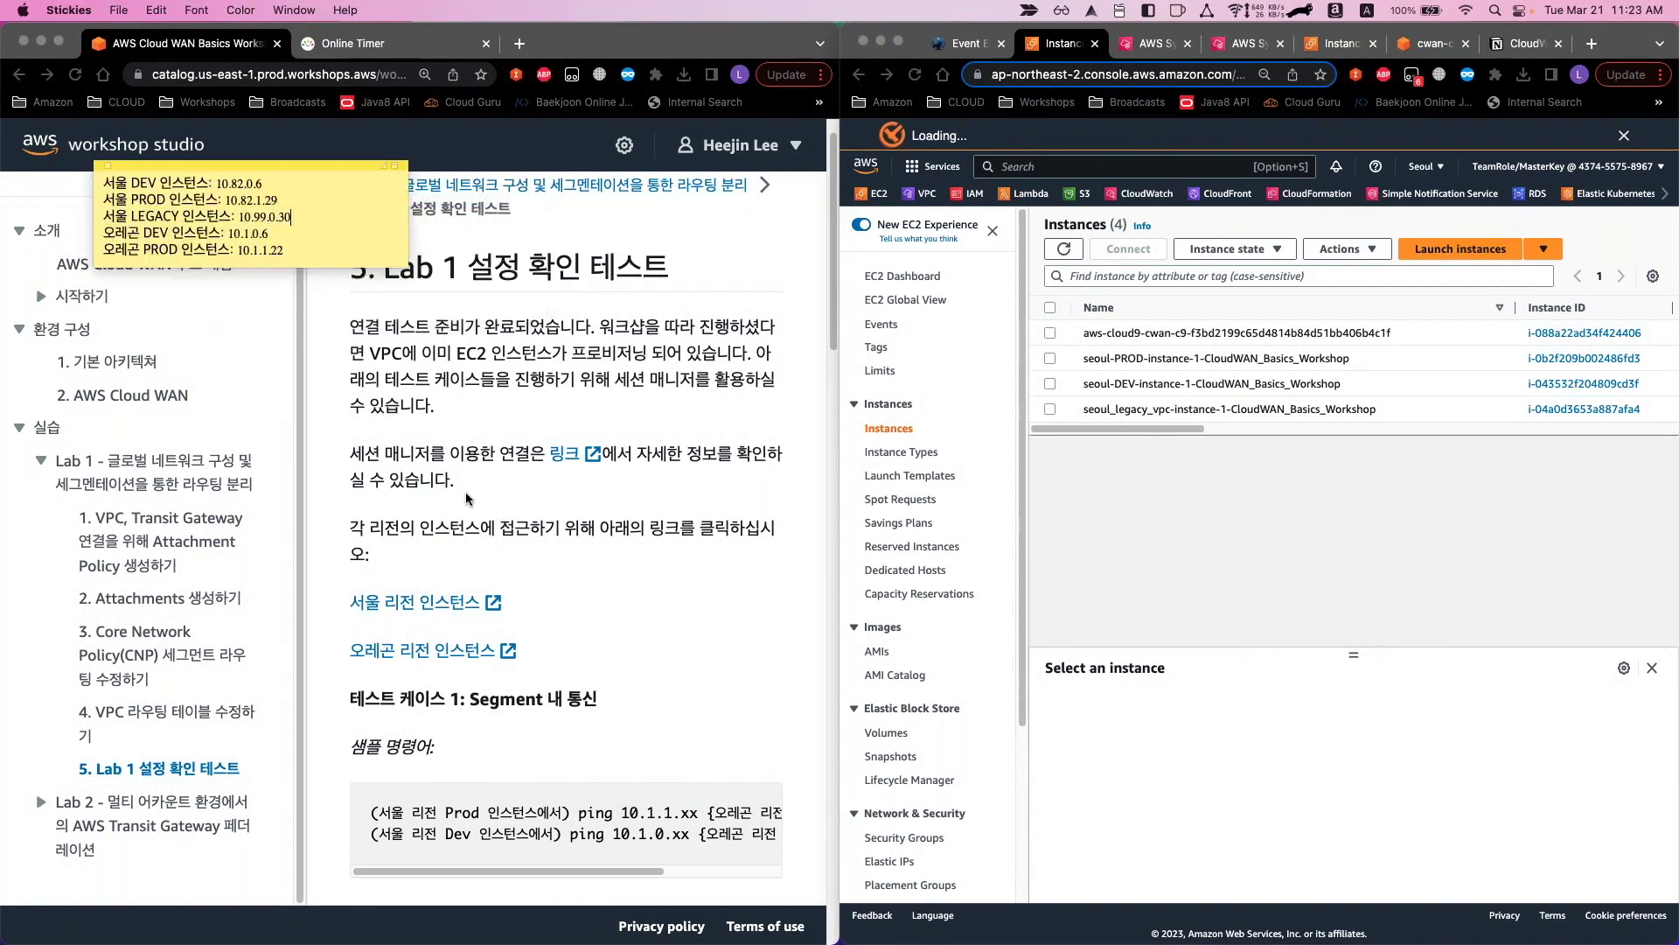
scroll(512, 587, down, 1)
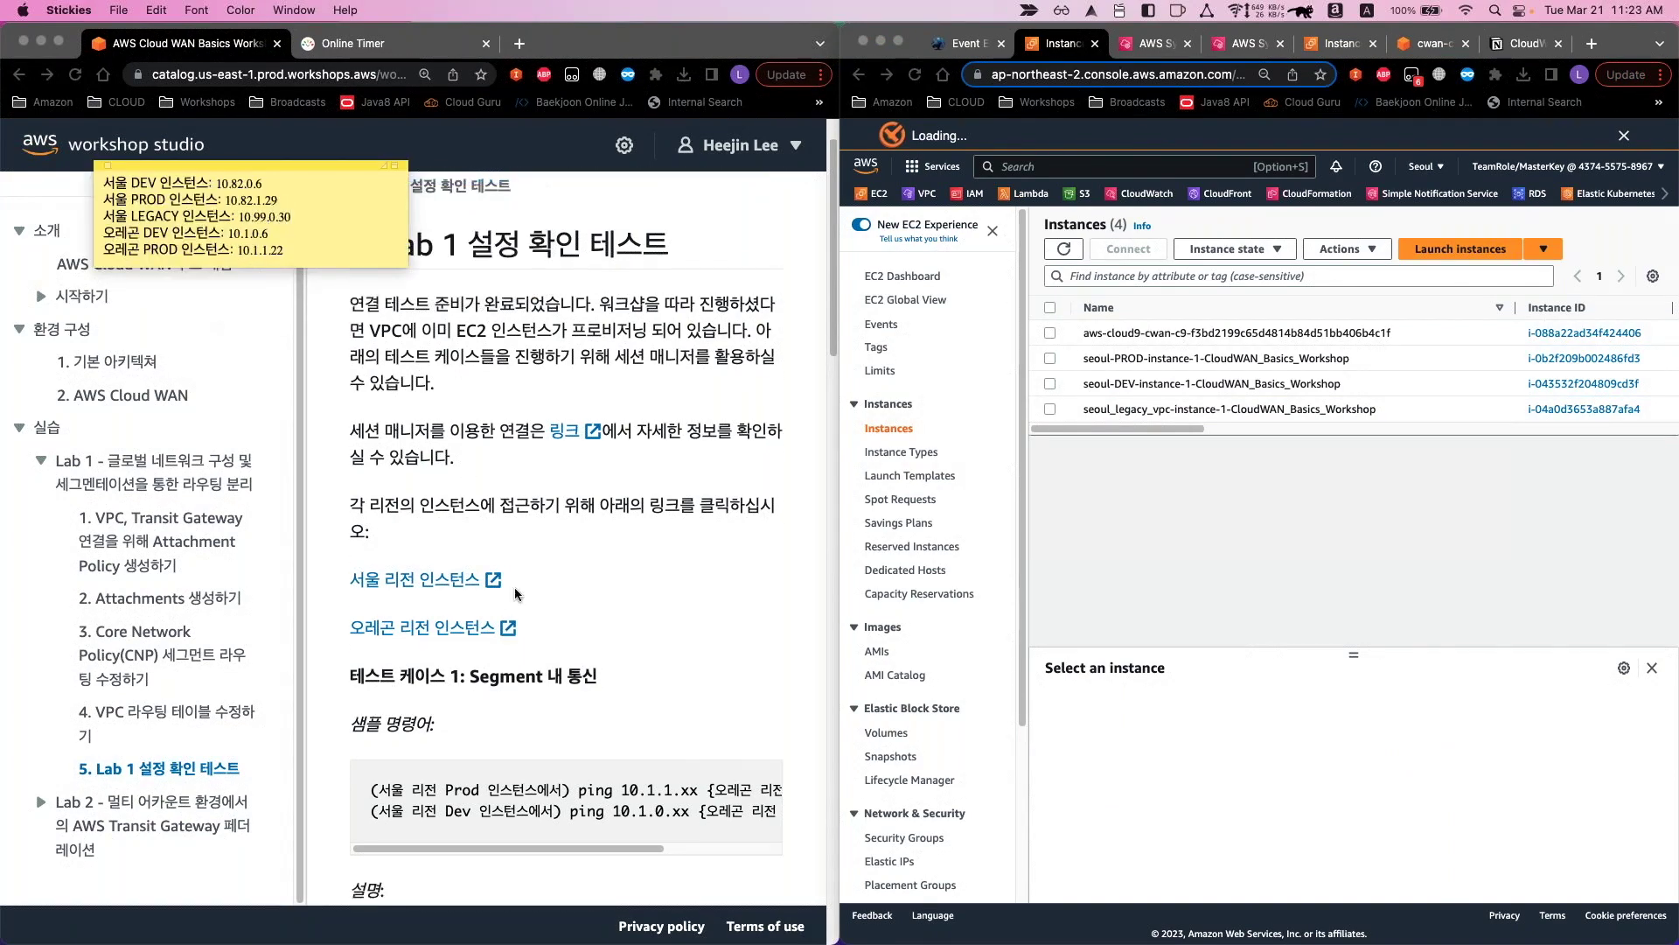
scroll(516, 594, down, 5)
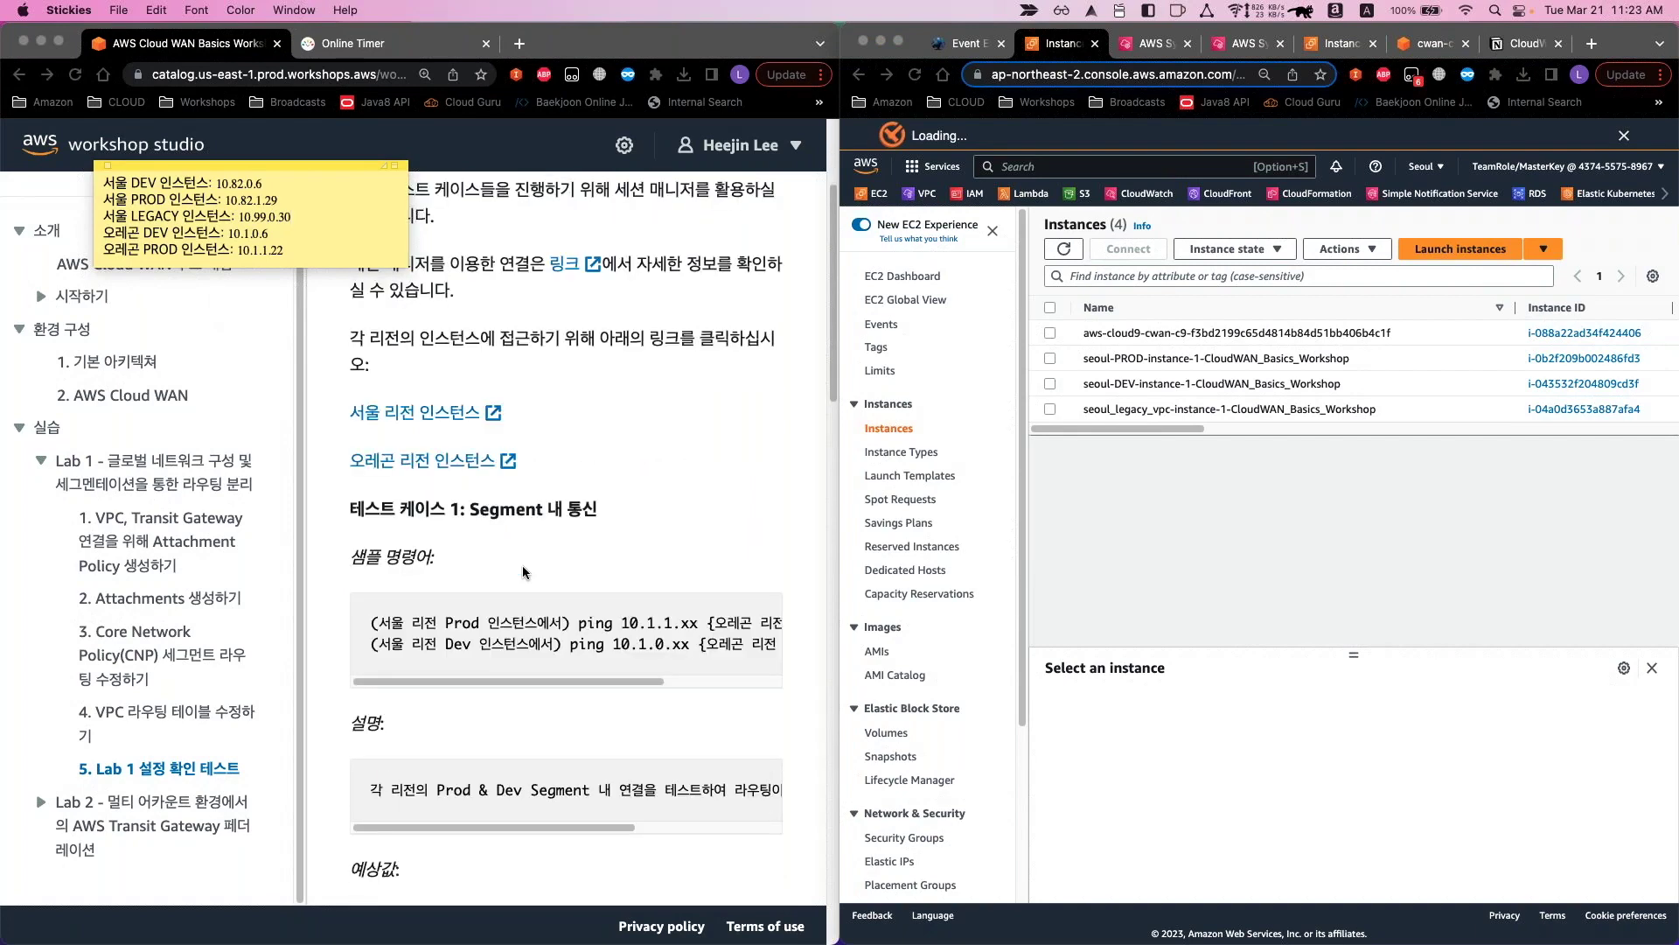
scroll(525, 565, up, 1)
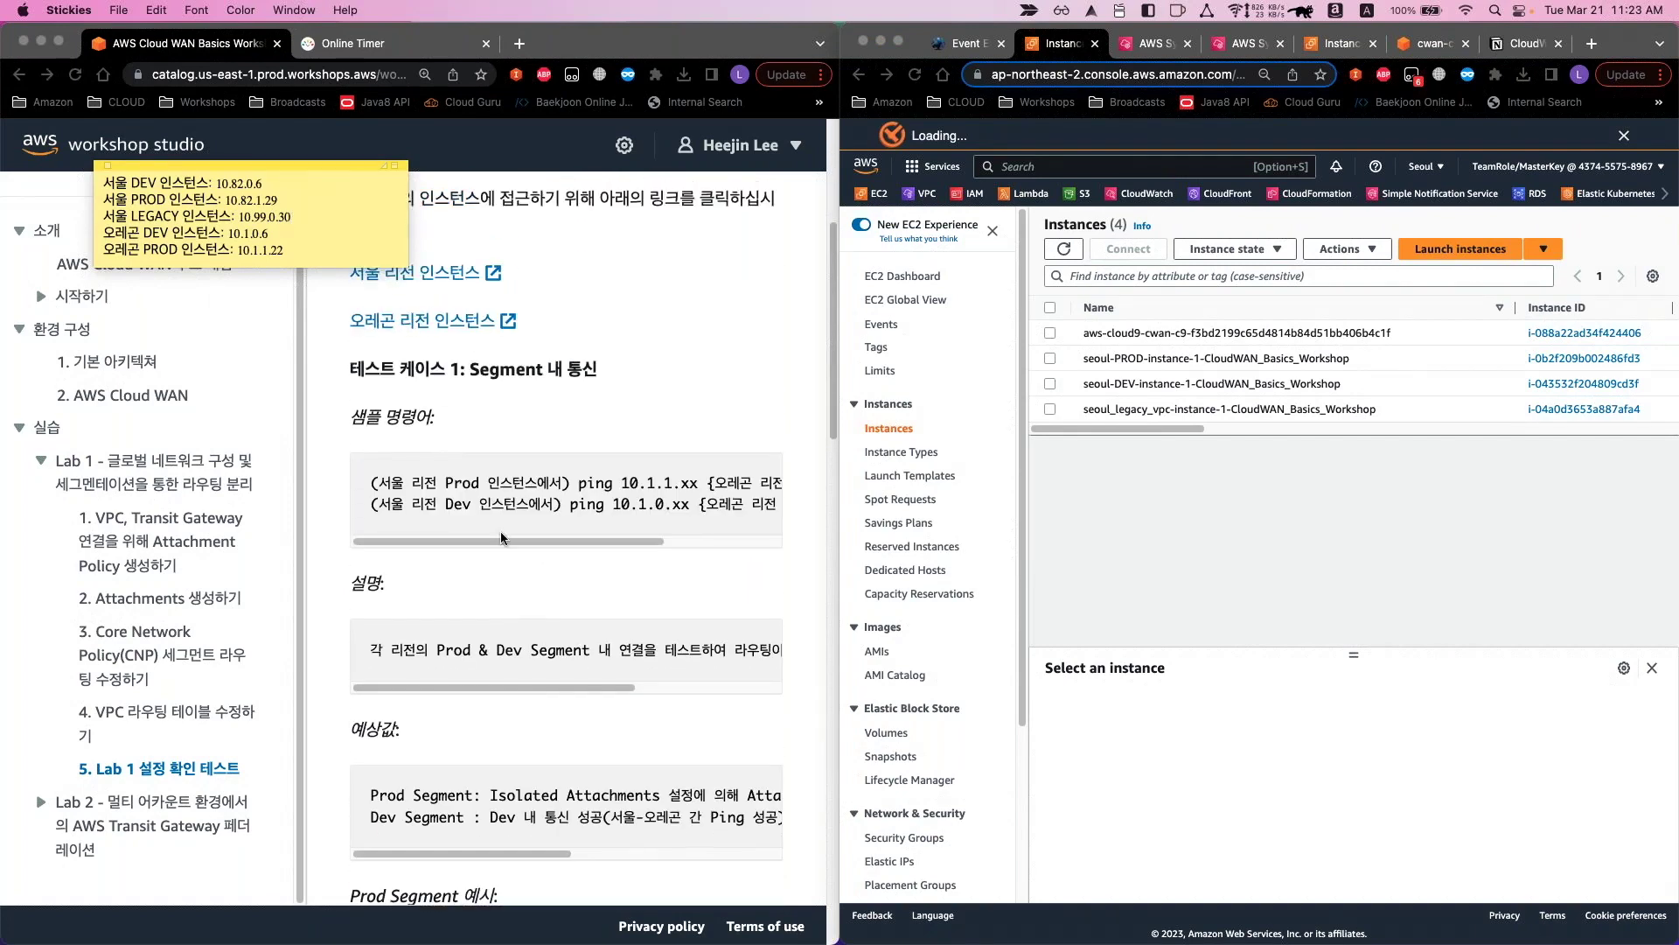
scroll(485, 422, down, 1)
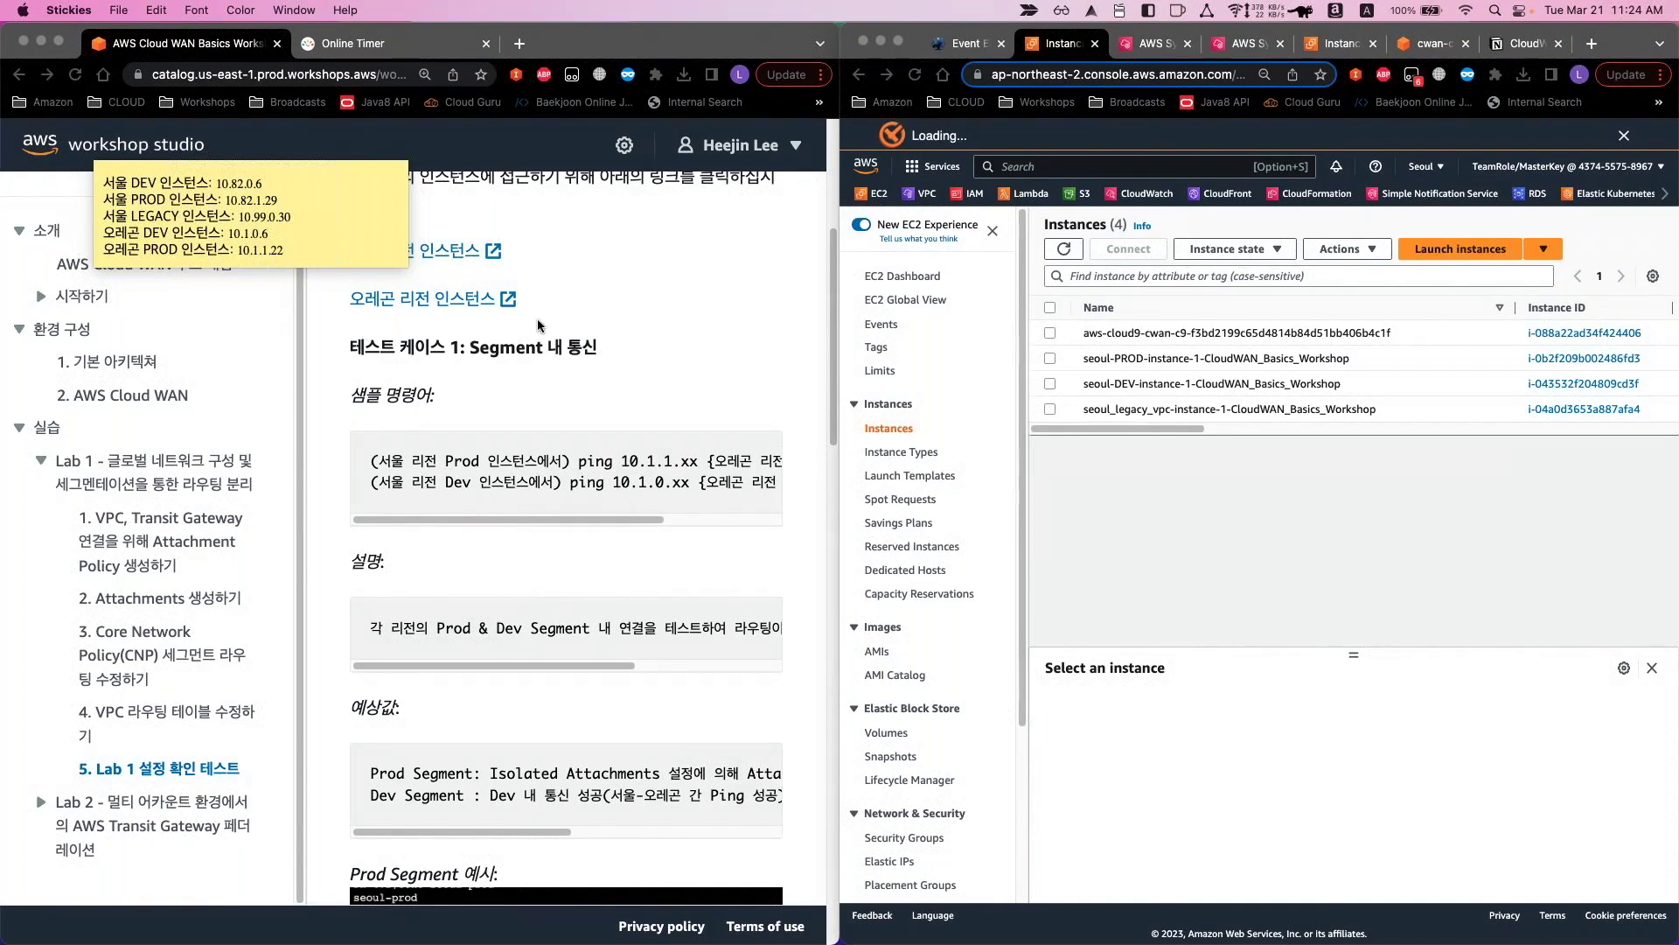
click(1243, 618)
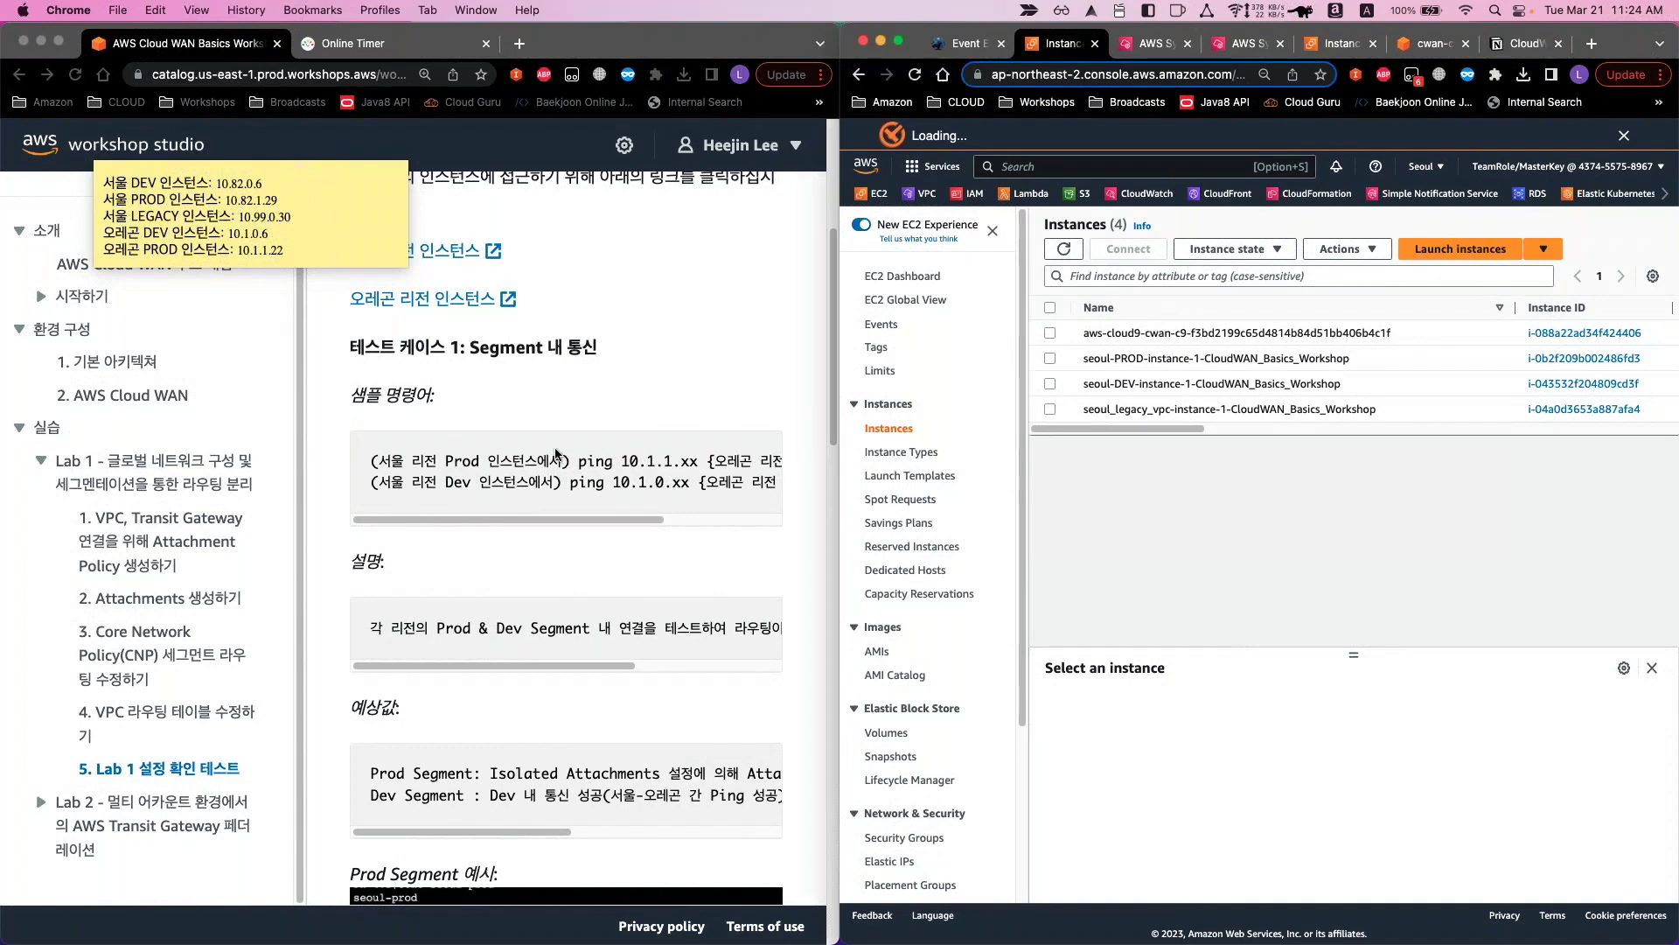
scroll(556, 454, down, 1)
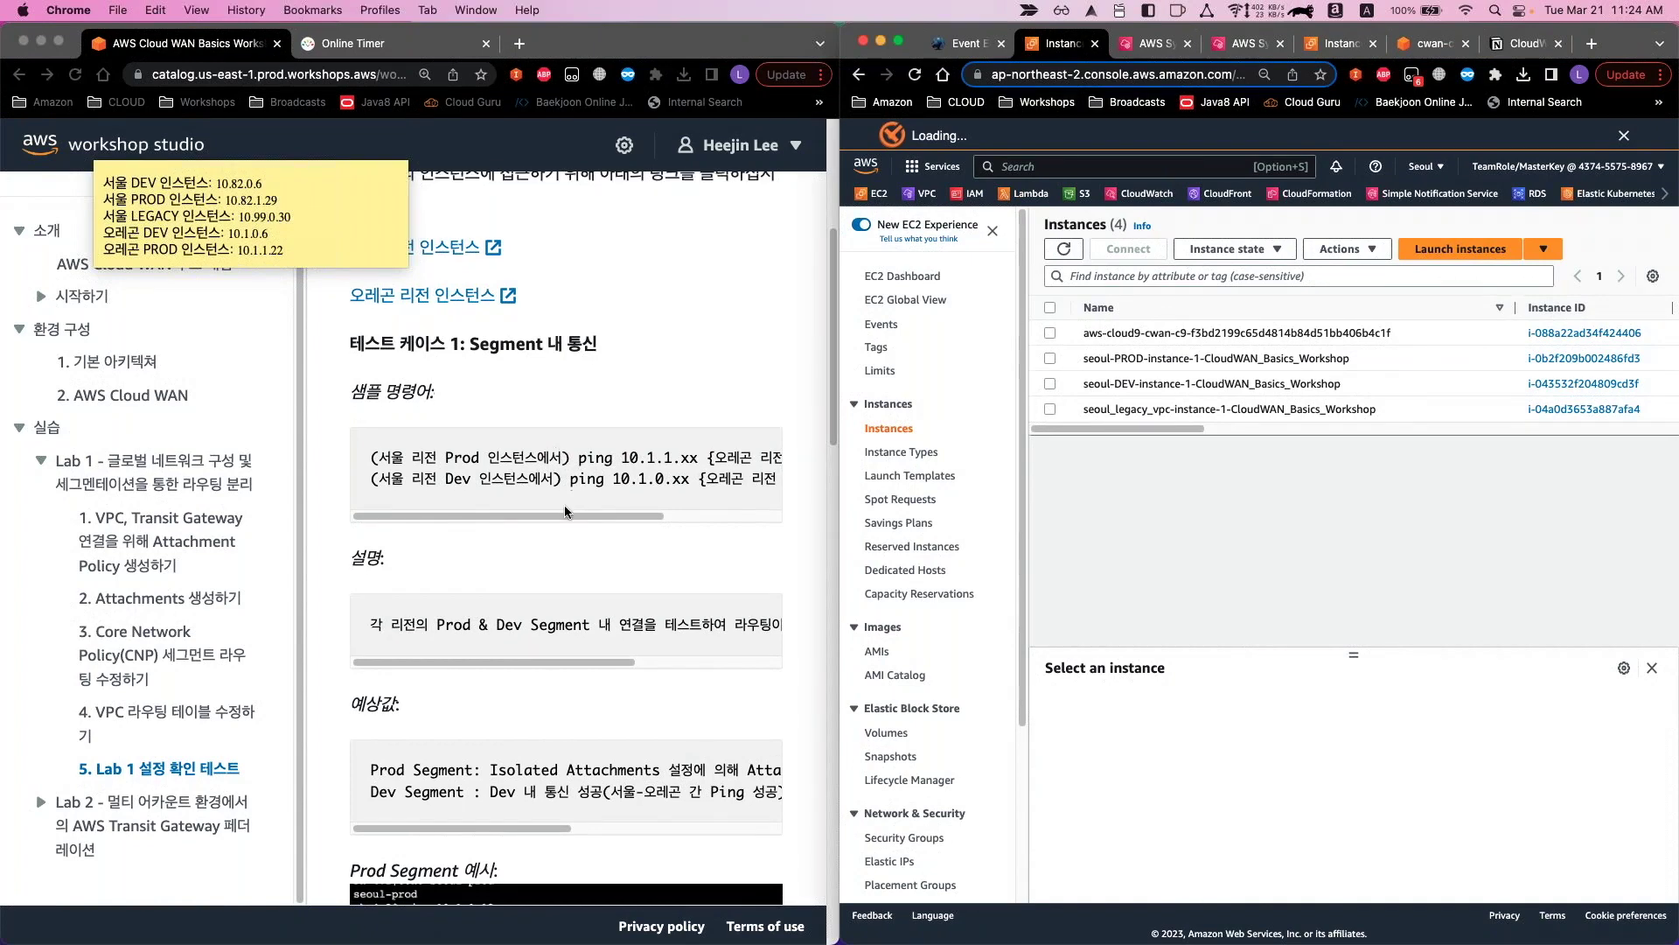
click(473, 333)
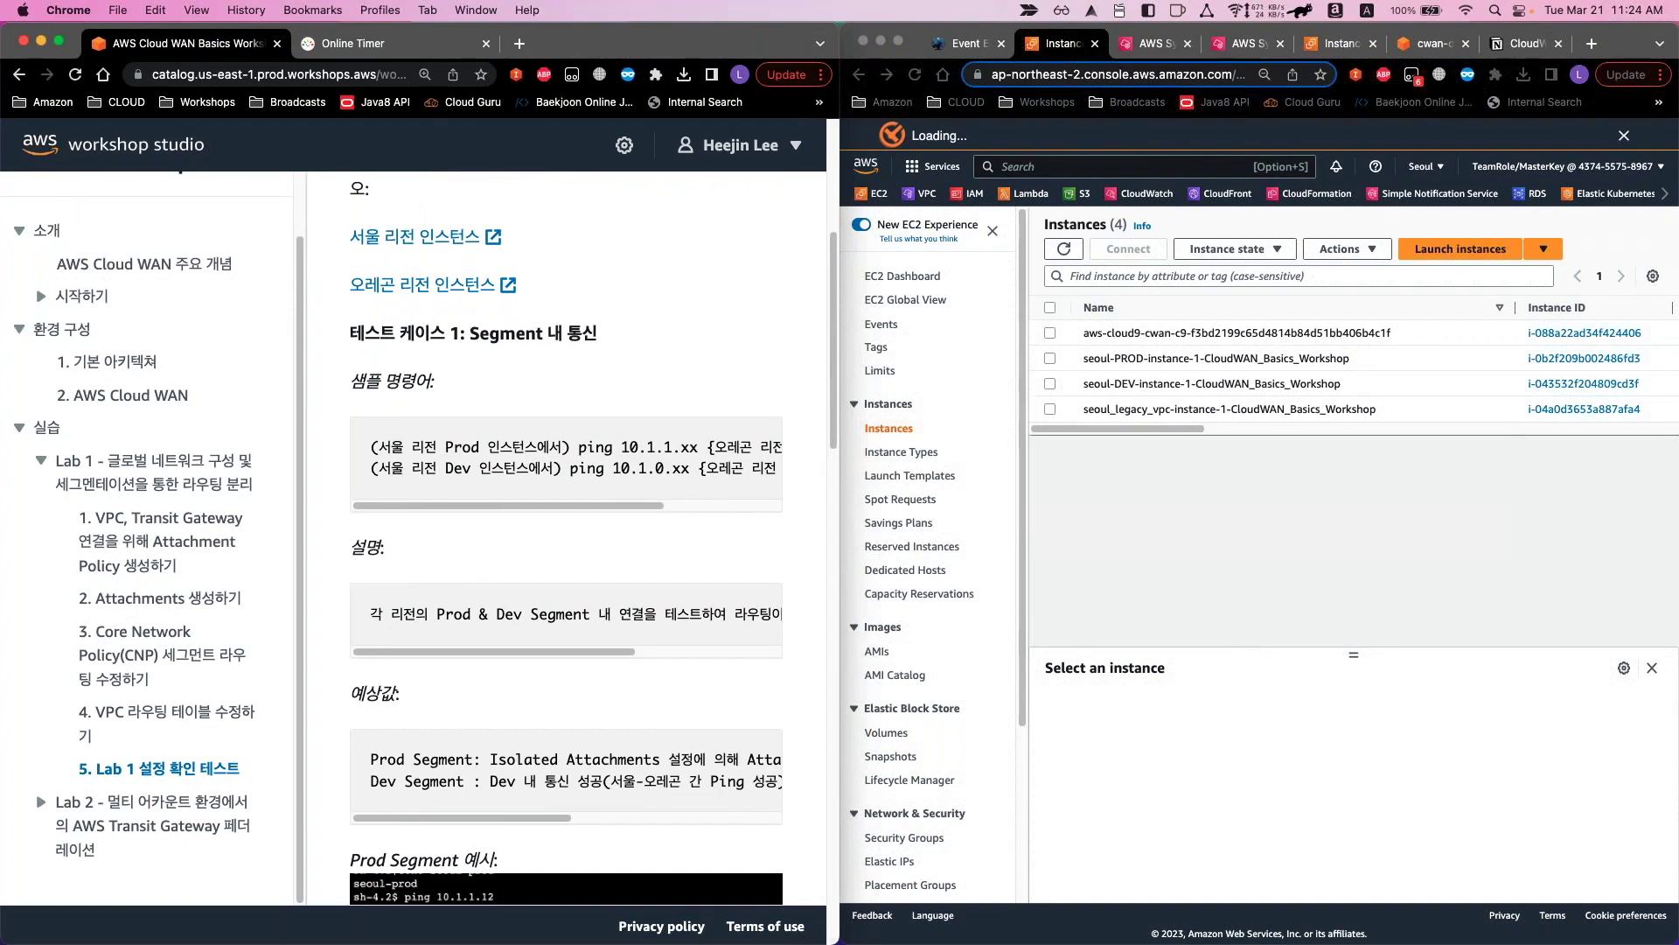
key(super+Tab)
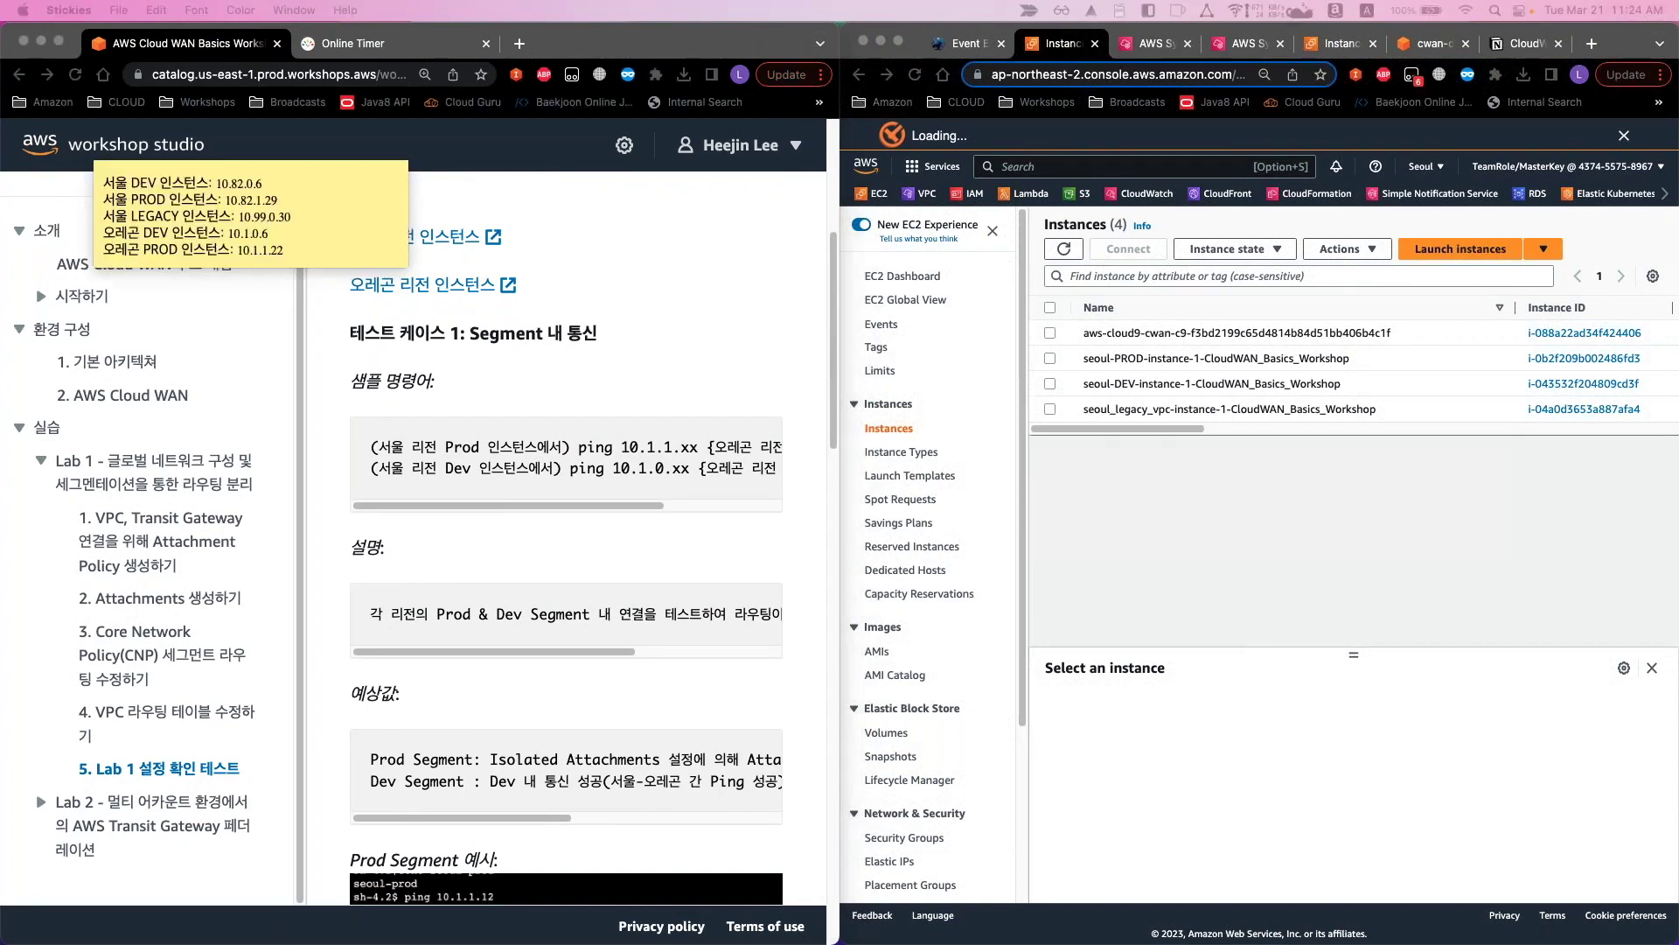
Read the full expected values for the Prod and Dev segments in test case 1 of the workshop guide
scroll(656, 486, down, 1)
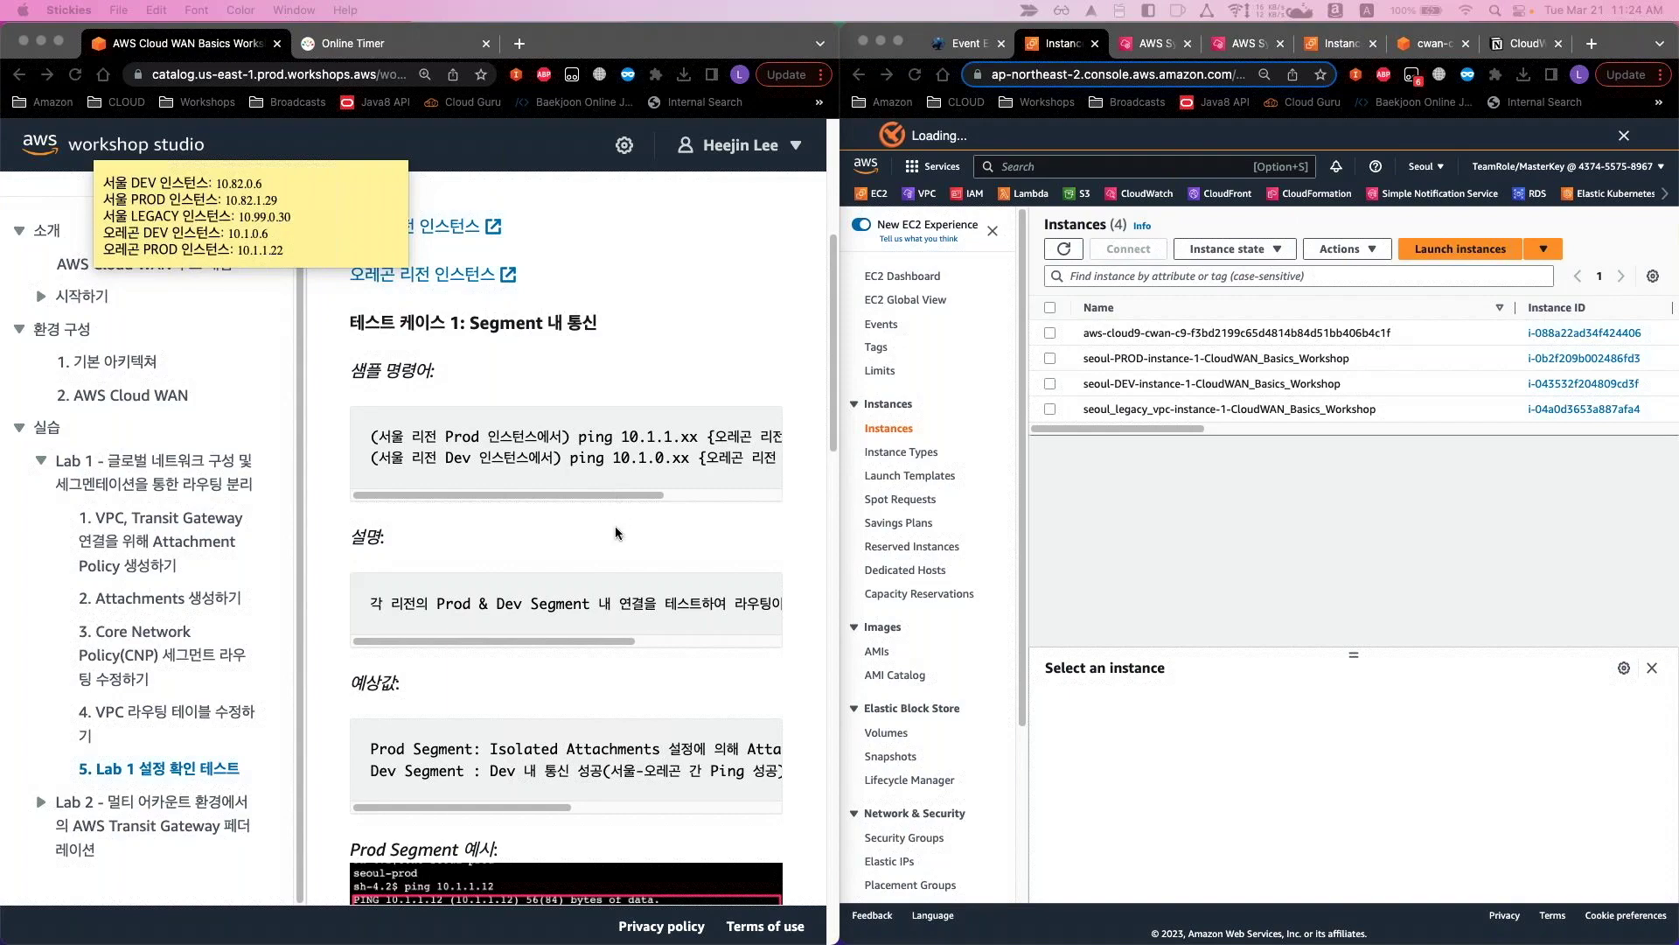
scroll(569, 568, down, 5)
click(525, 614)
drag(525, 615, 564, 615)
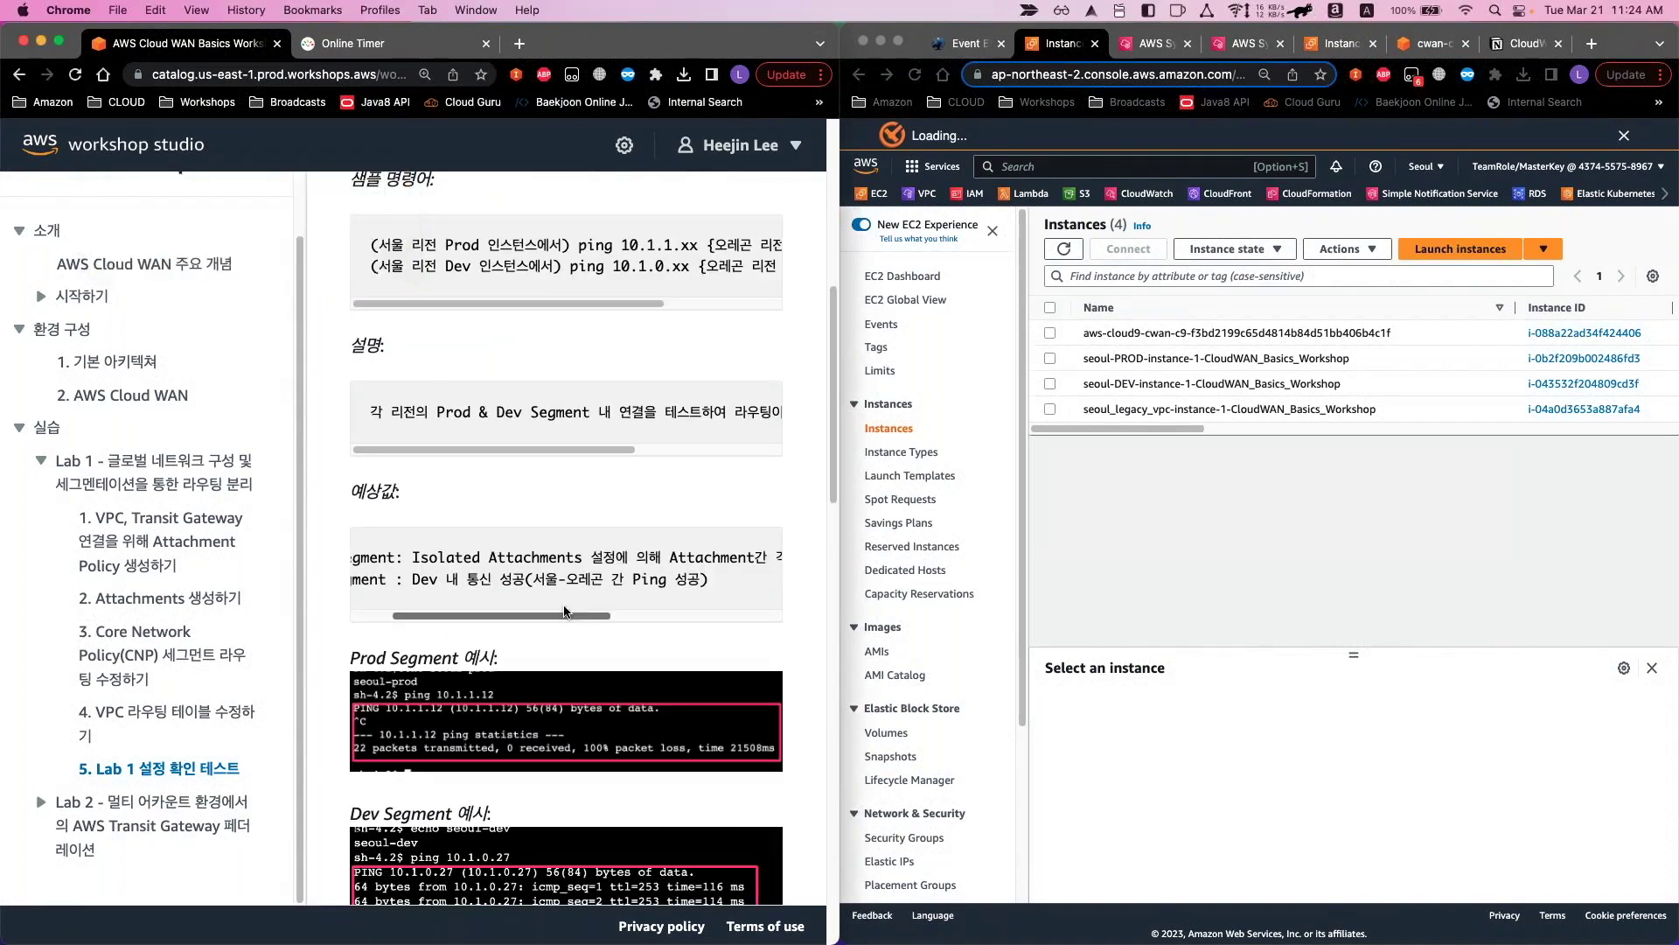
drag(473, 557, 787, 565)
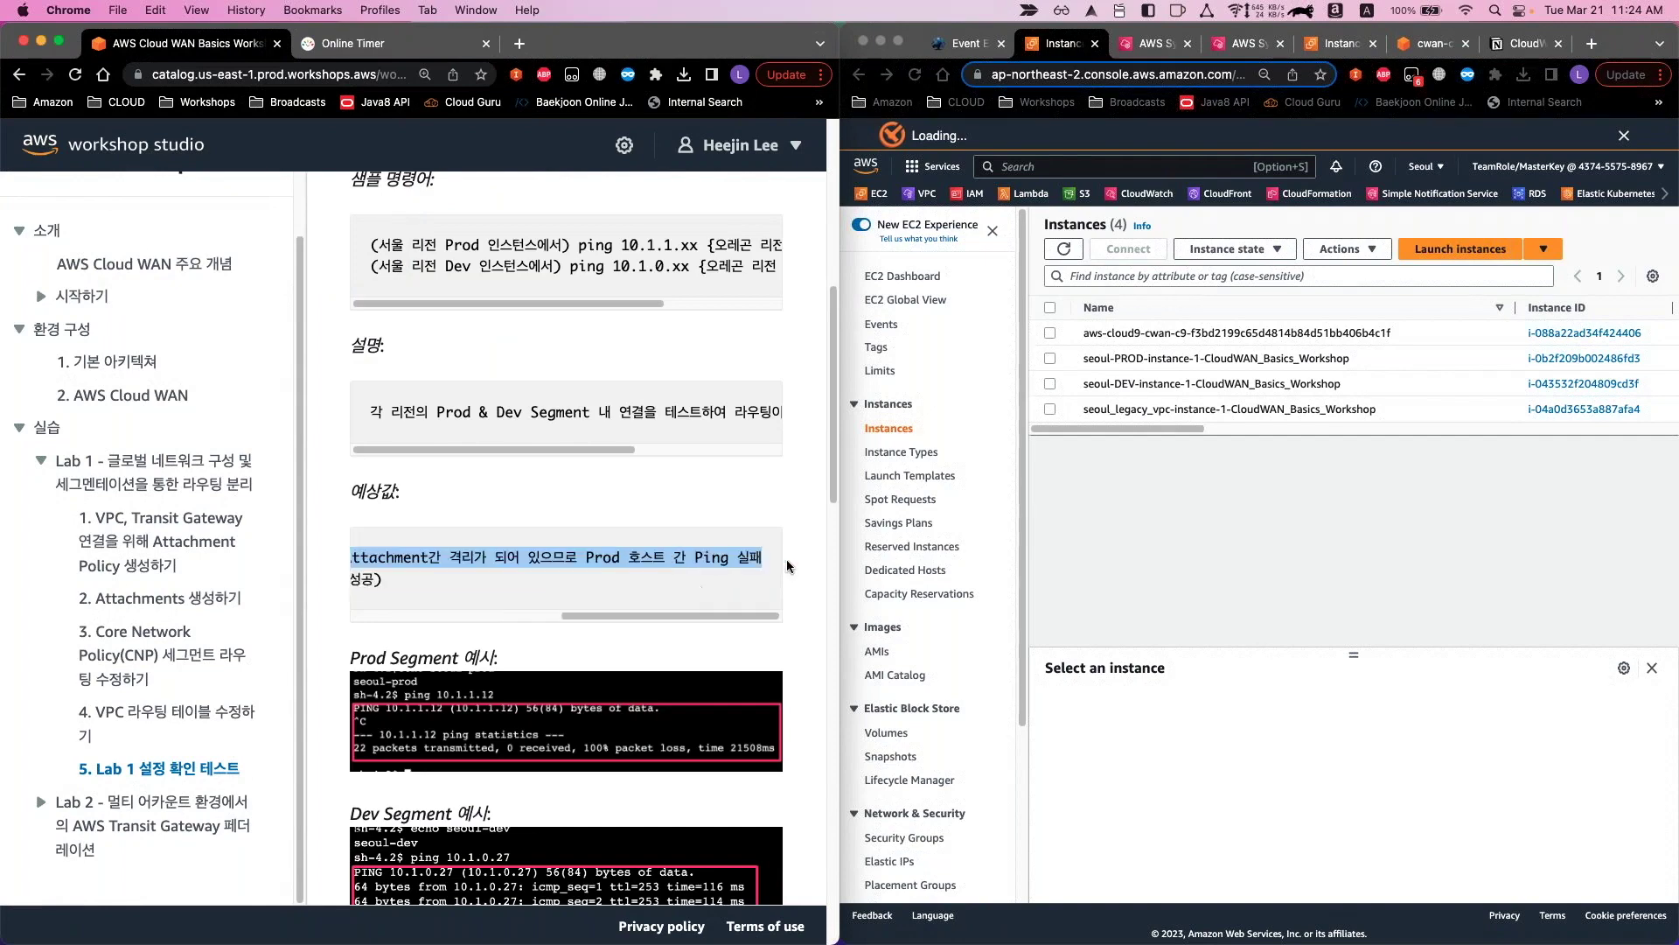
click(698, 616)
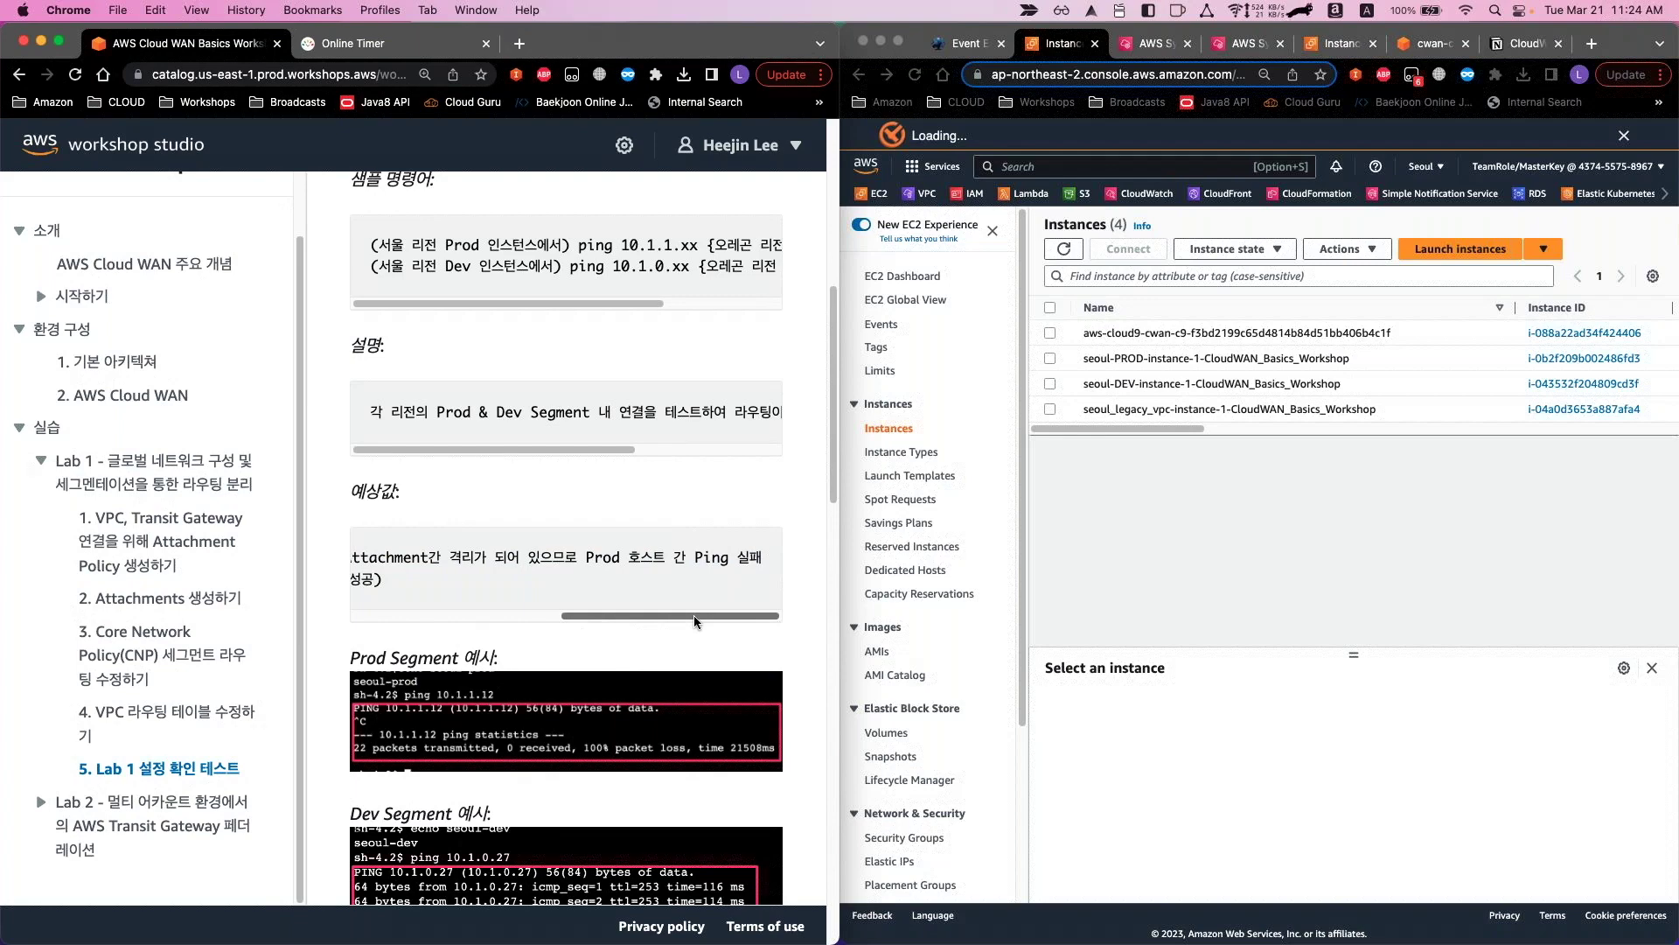
drag(716, 615, 404, 610)
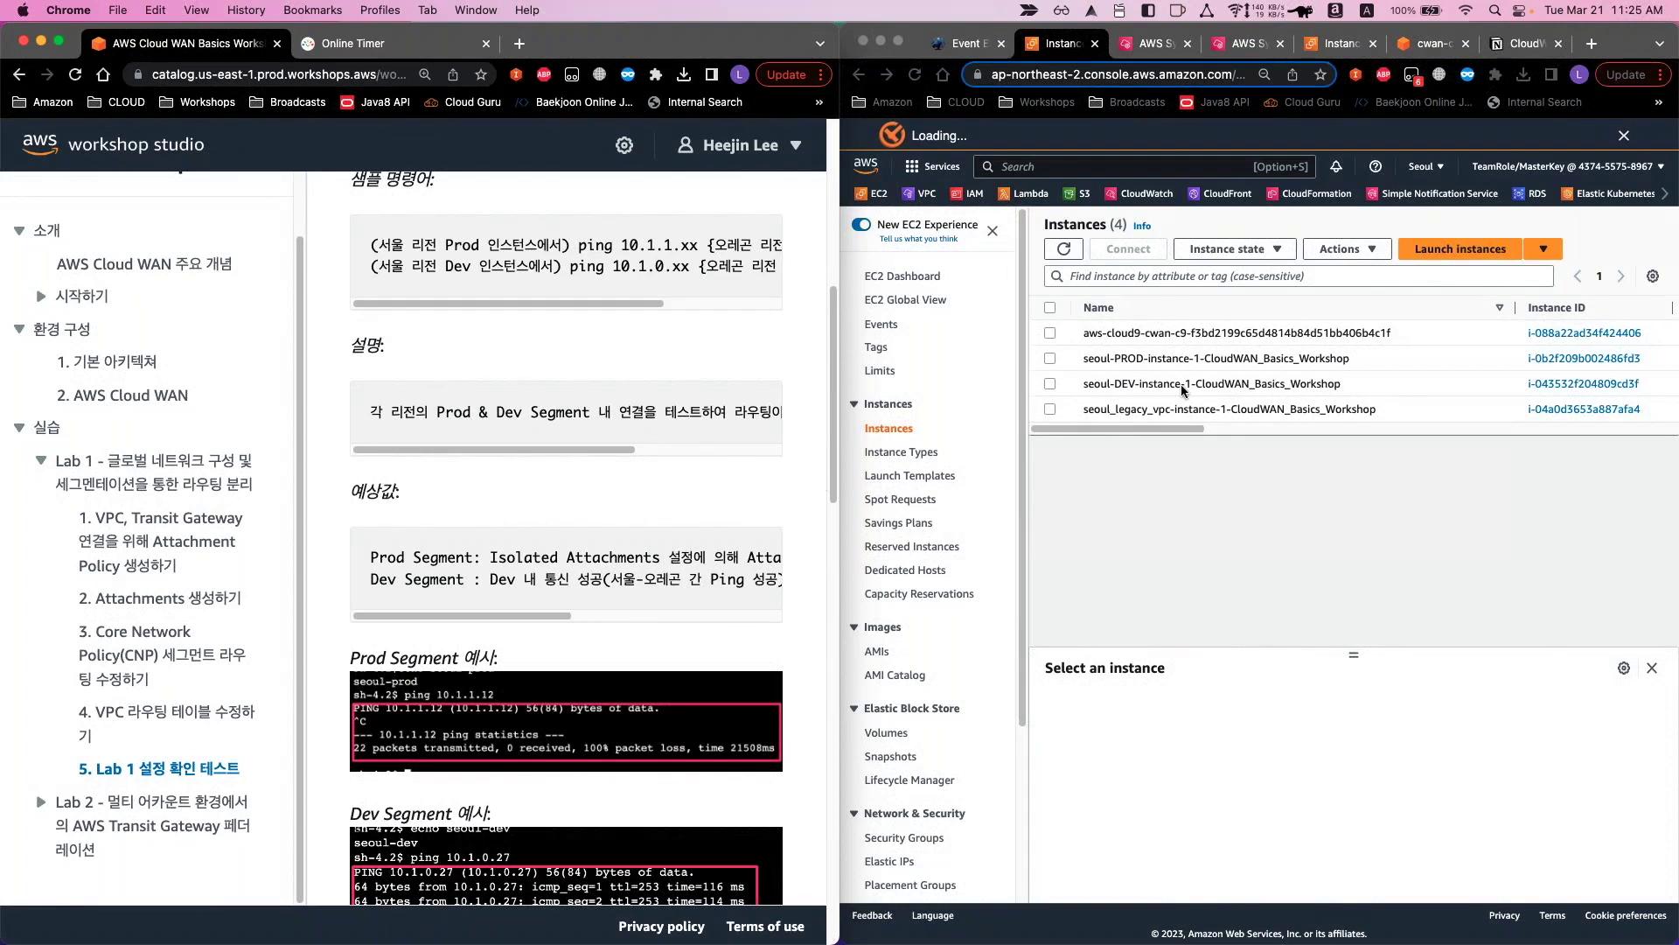
click(1144, 503)
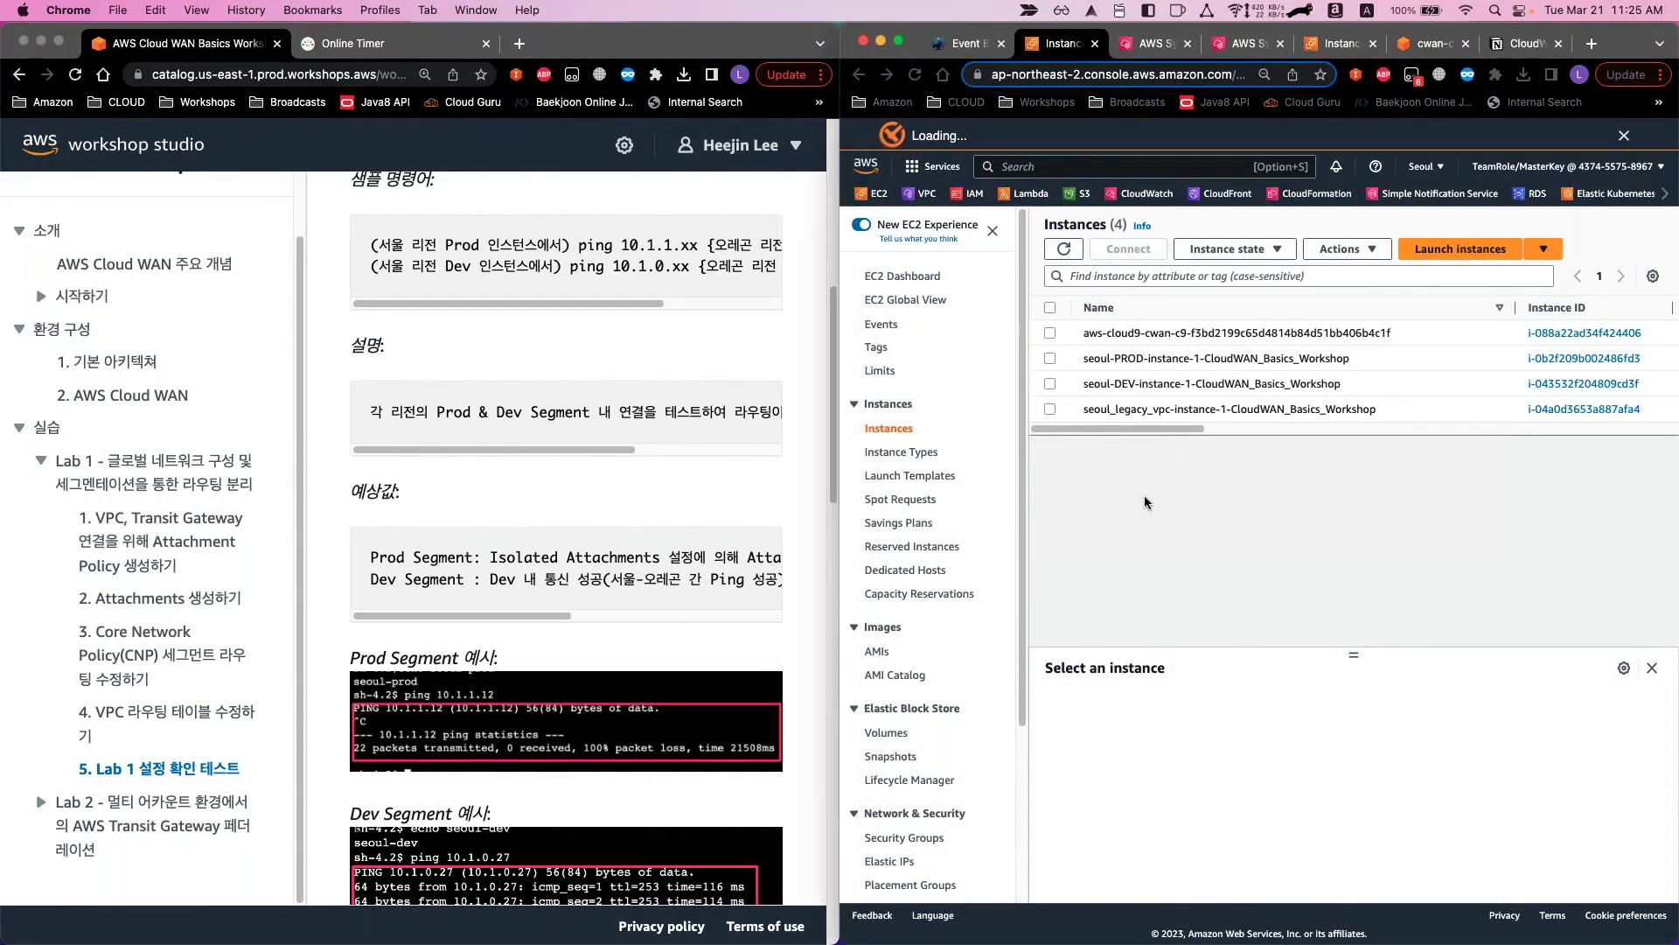
click(1142, 360)
click(1128, 249)
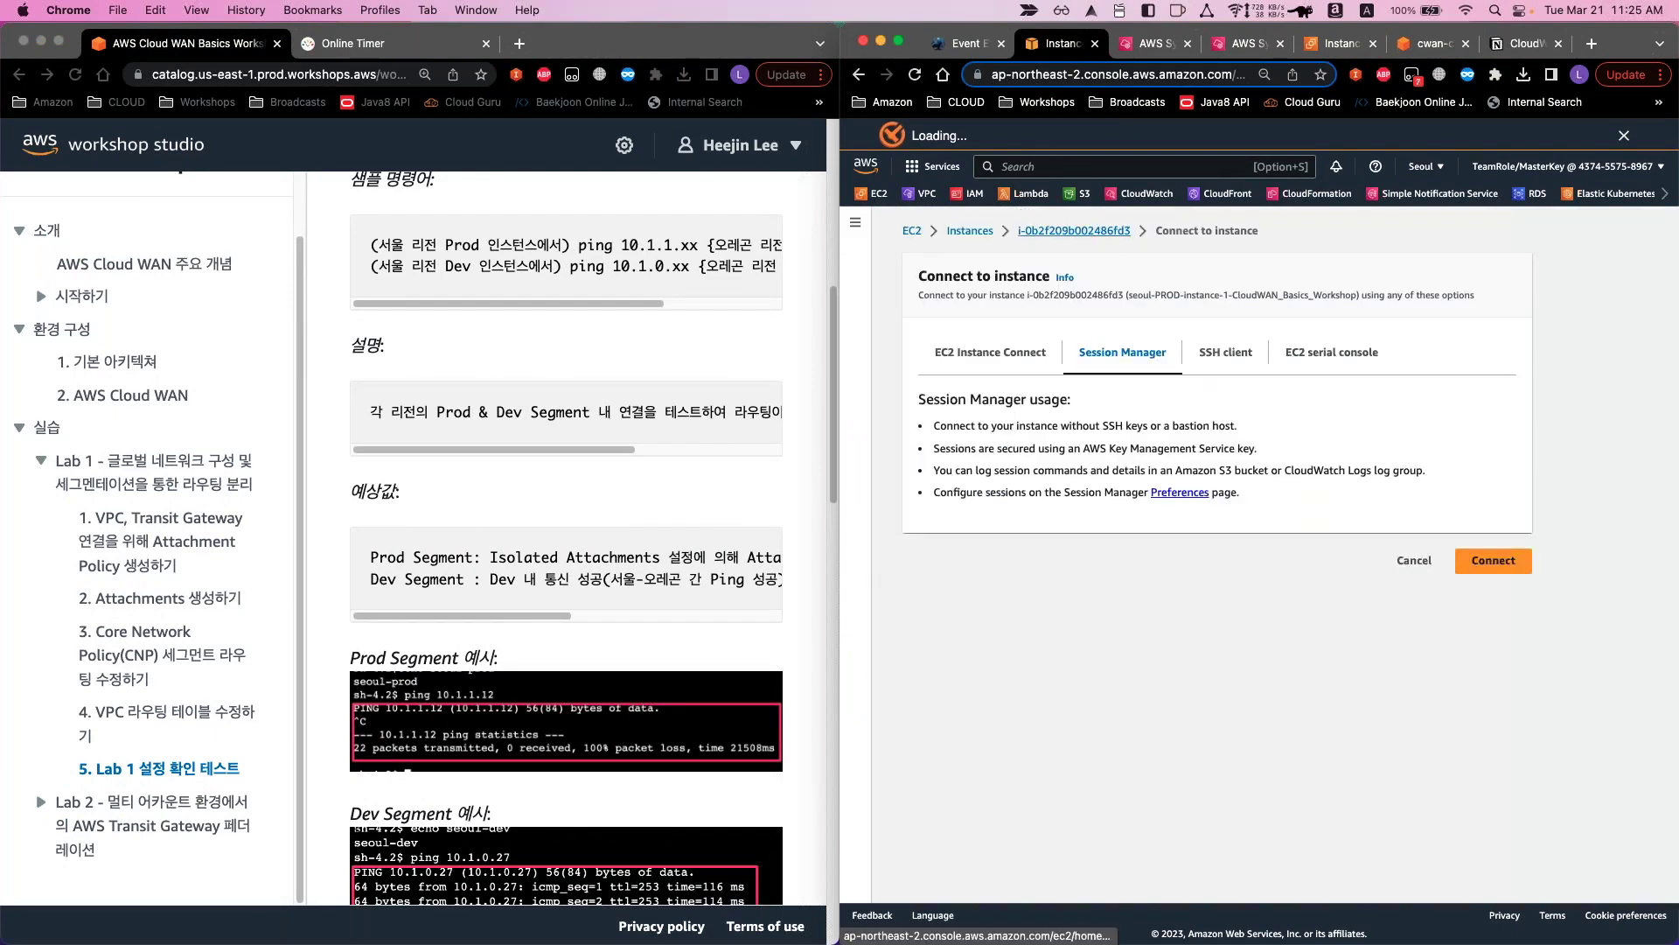
click(1093, 232)
click(1097, 233)
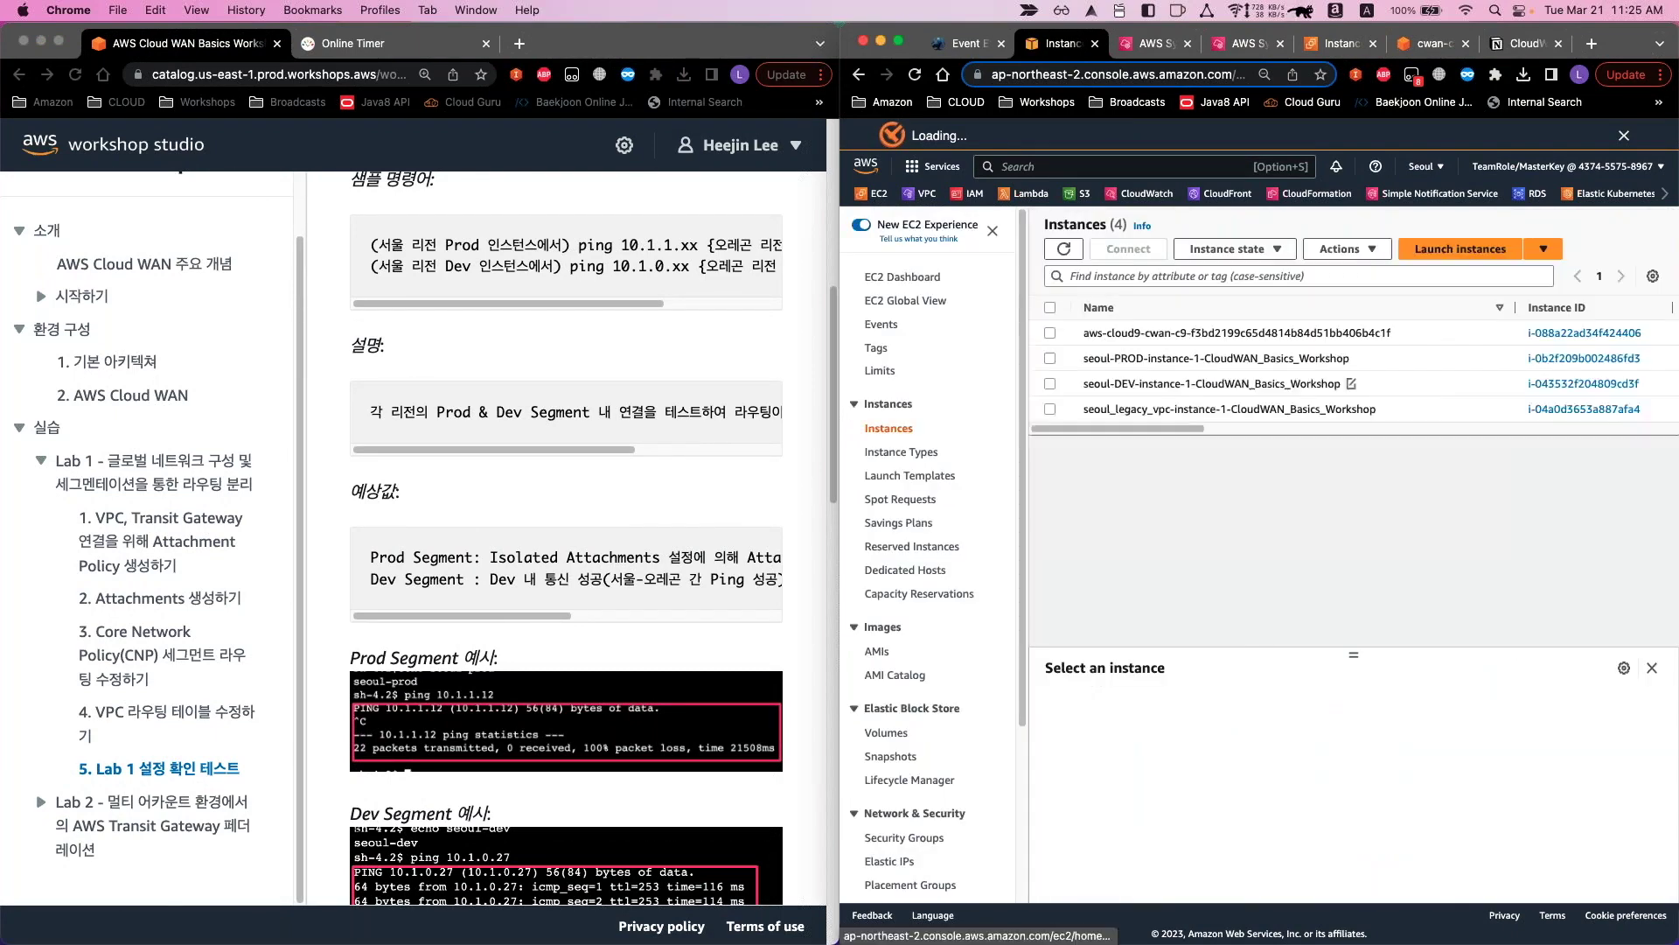
Start a Session Manager session on seoul-PROD-instance-1-CloudWAN_Basics_Workshop
click(1141, 363)
click(1128, 249)
click(1493, 560)
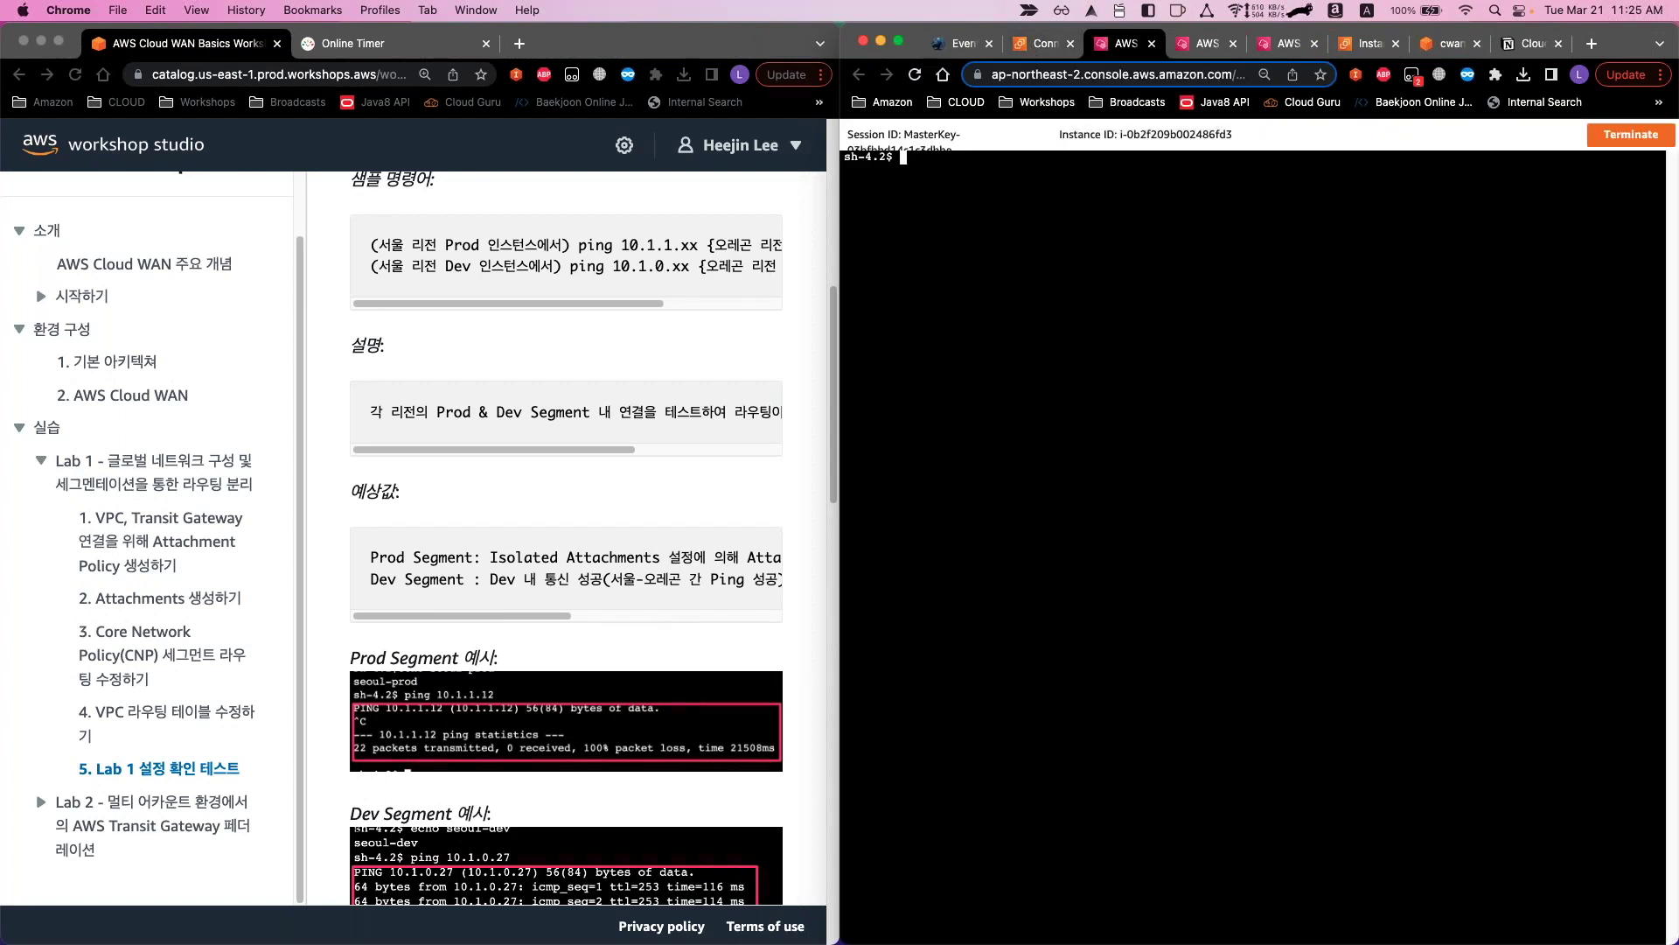
Bring the sticky note with the instance addresses to the front and enlarge the session terminal to 175%
key(super+Tab)
click(982, 449)
key(super+equal)
key(super+equal)
key(super+equal)
key(super+equal)
key(super+equal)
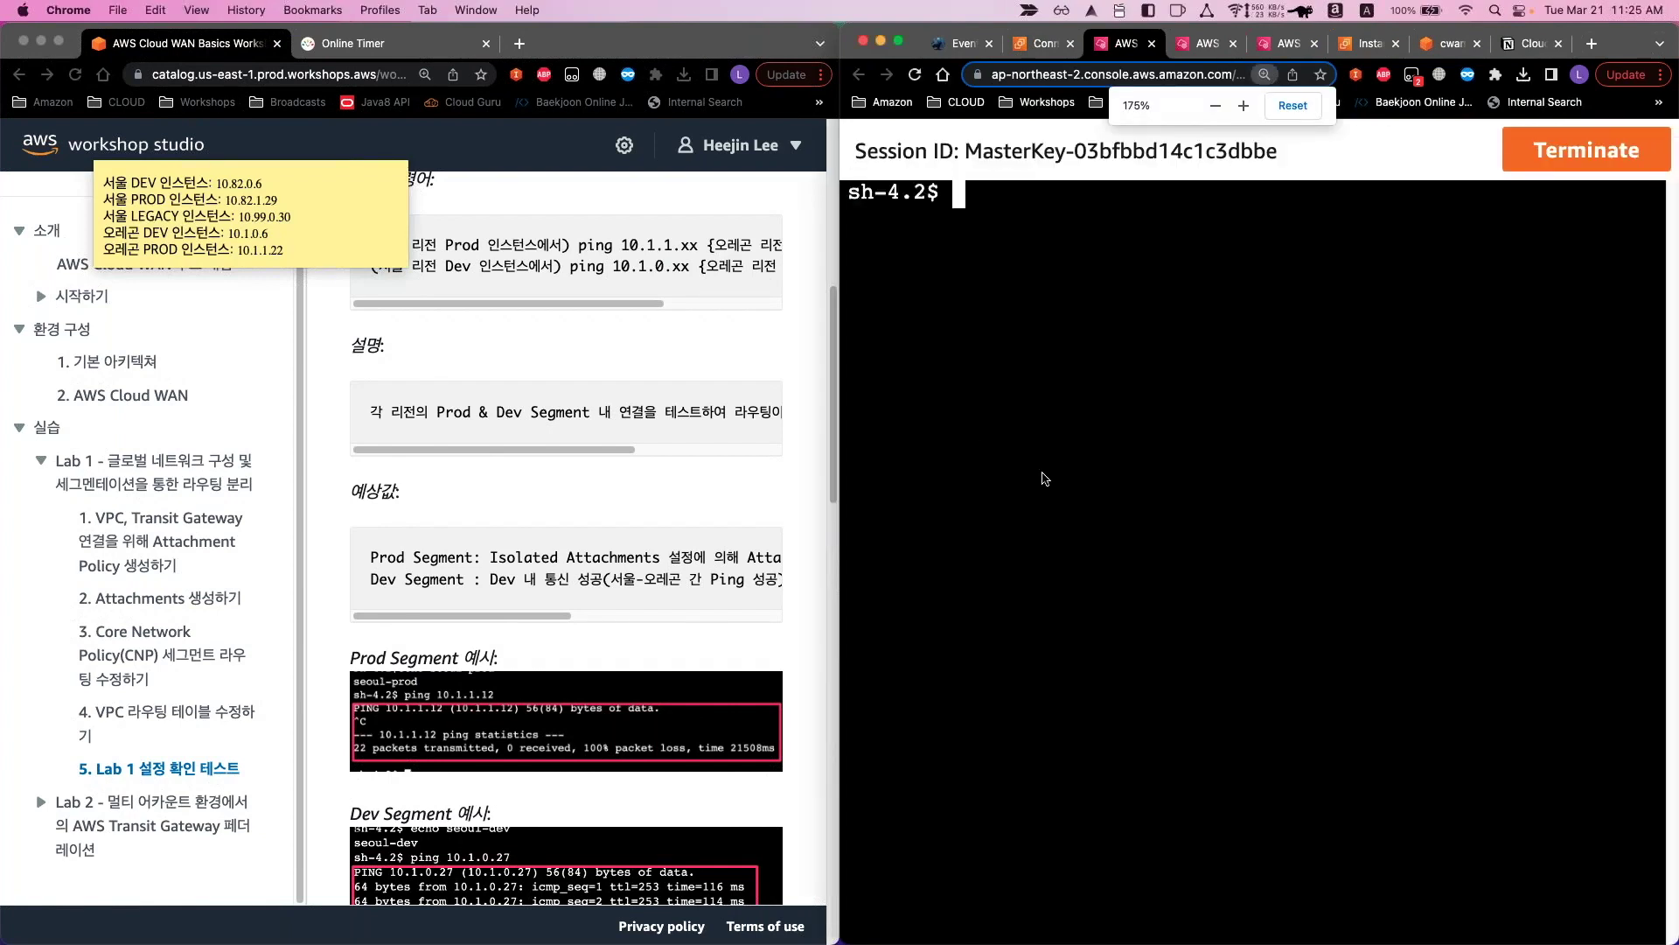
Run "ifconfig | grep inet" to check the instance's address and label the terminal with "echo seoul-prod"
text(ifconfig | grep)
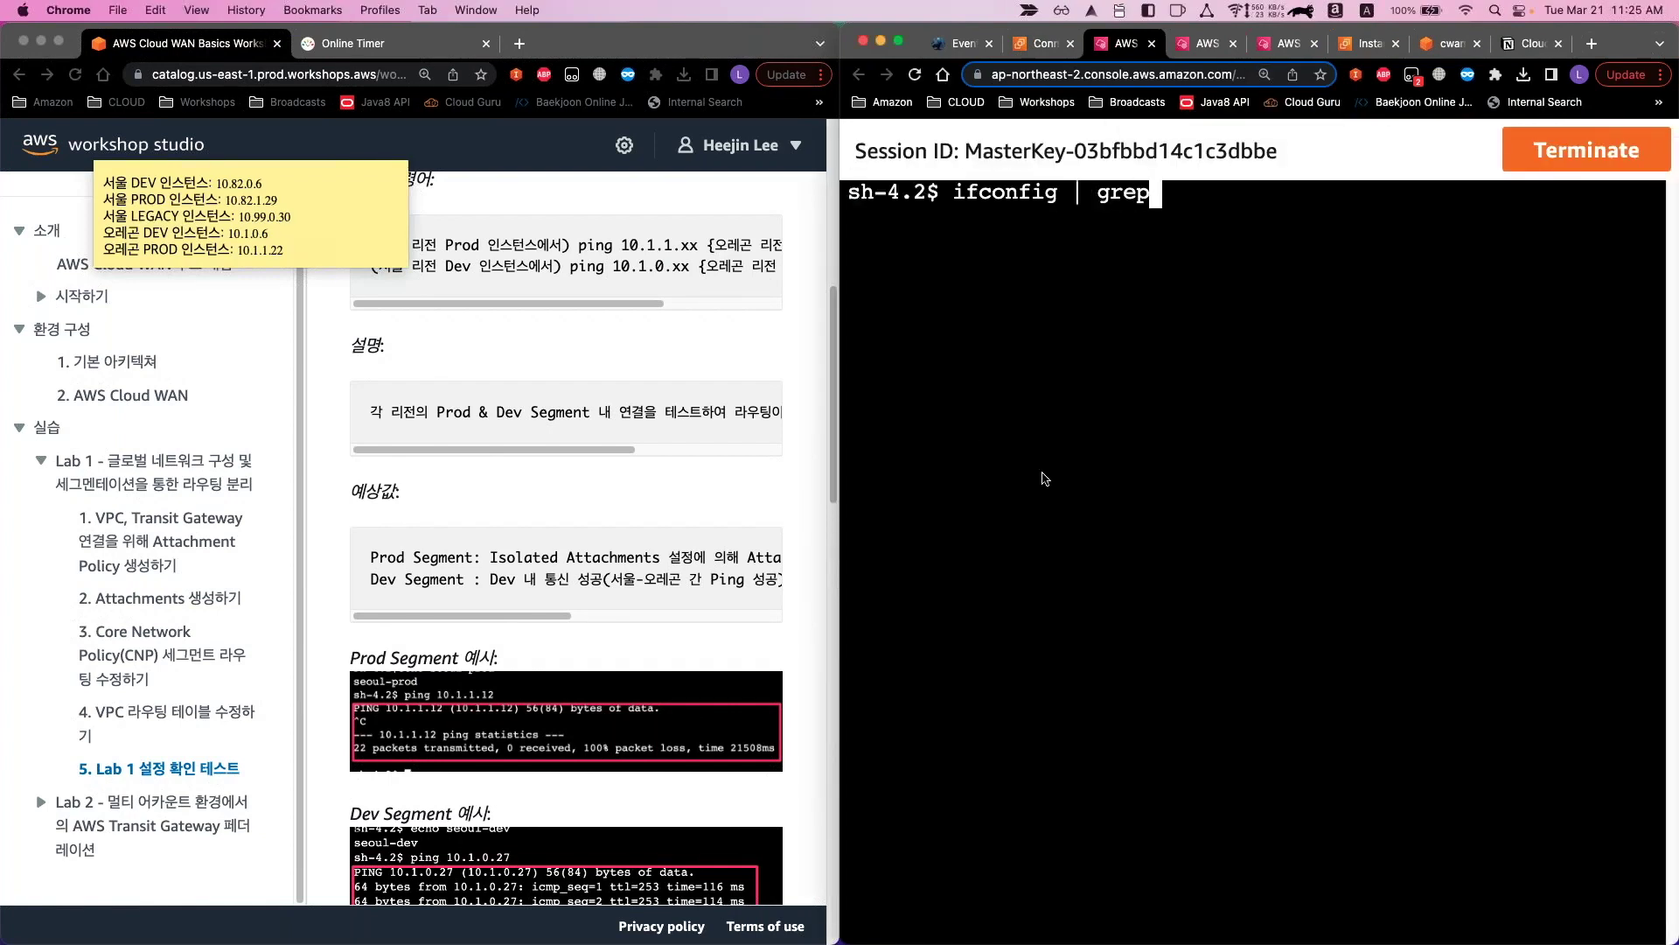
text( inet)
key(Return)
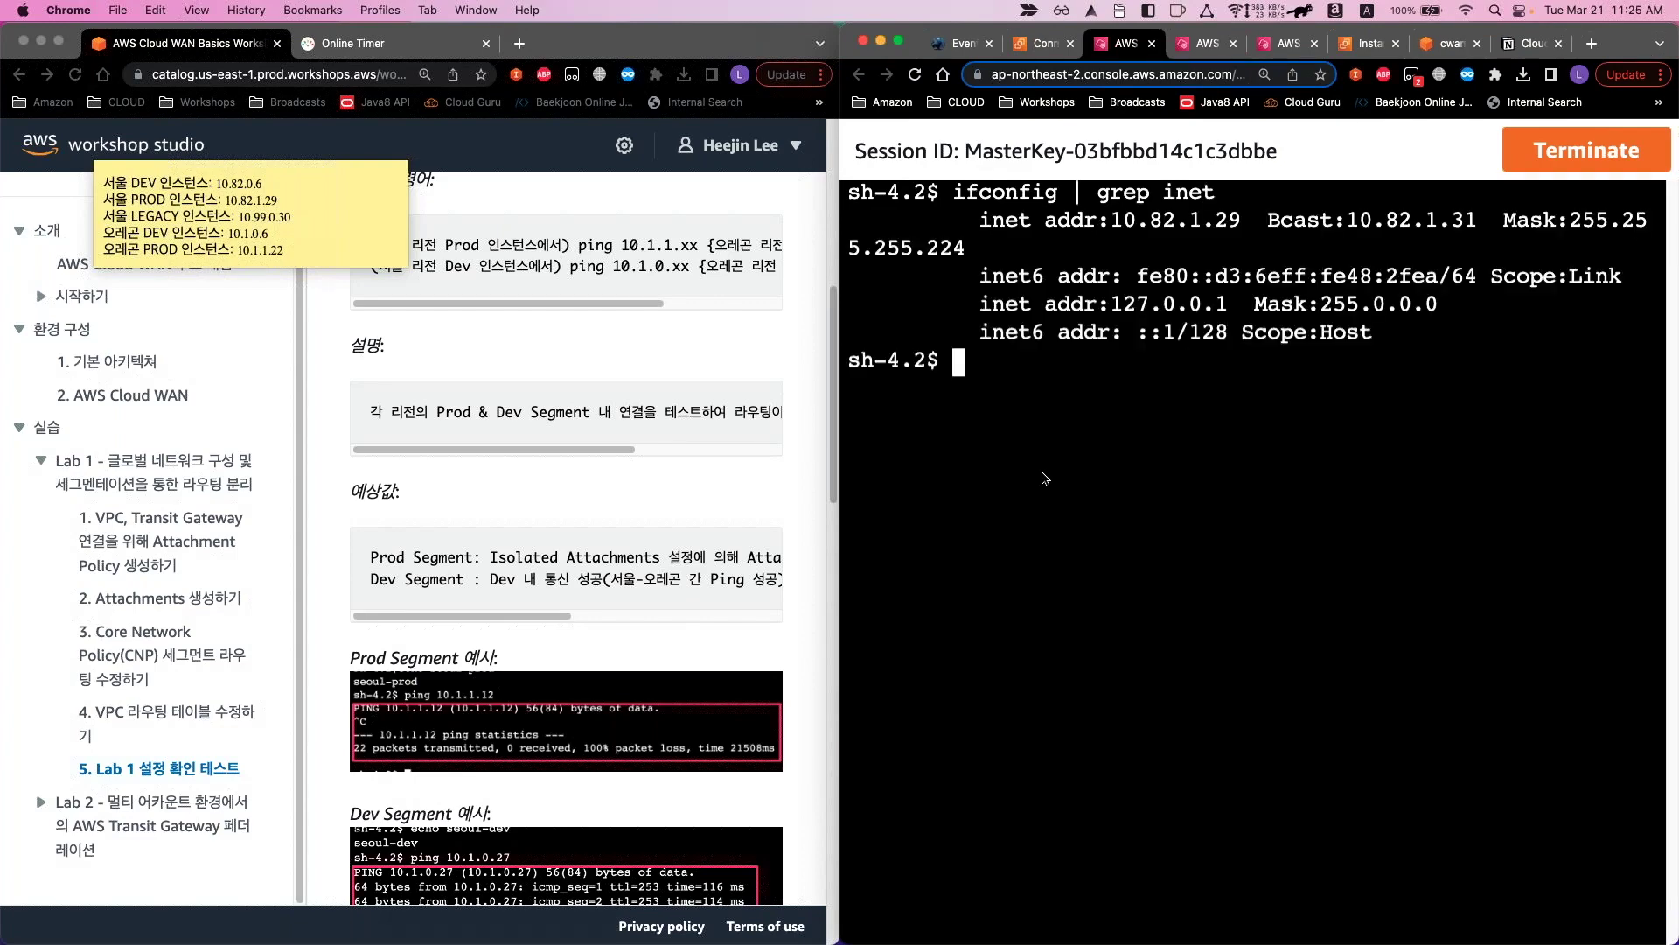
text(echo seoul-prod)
key(Return)
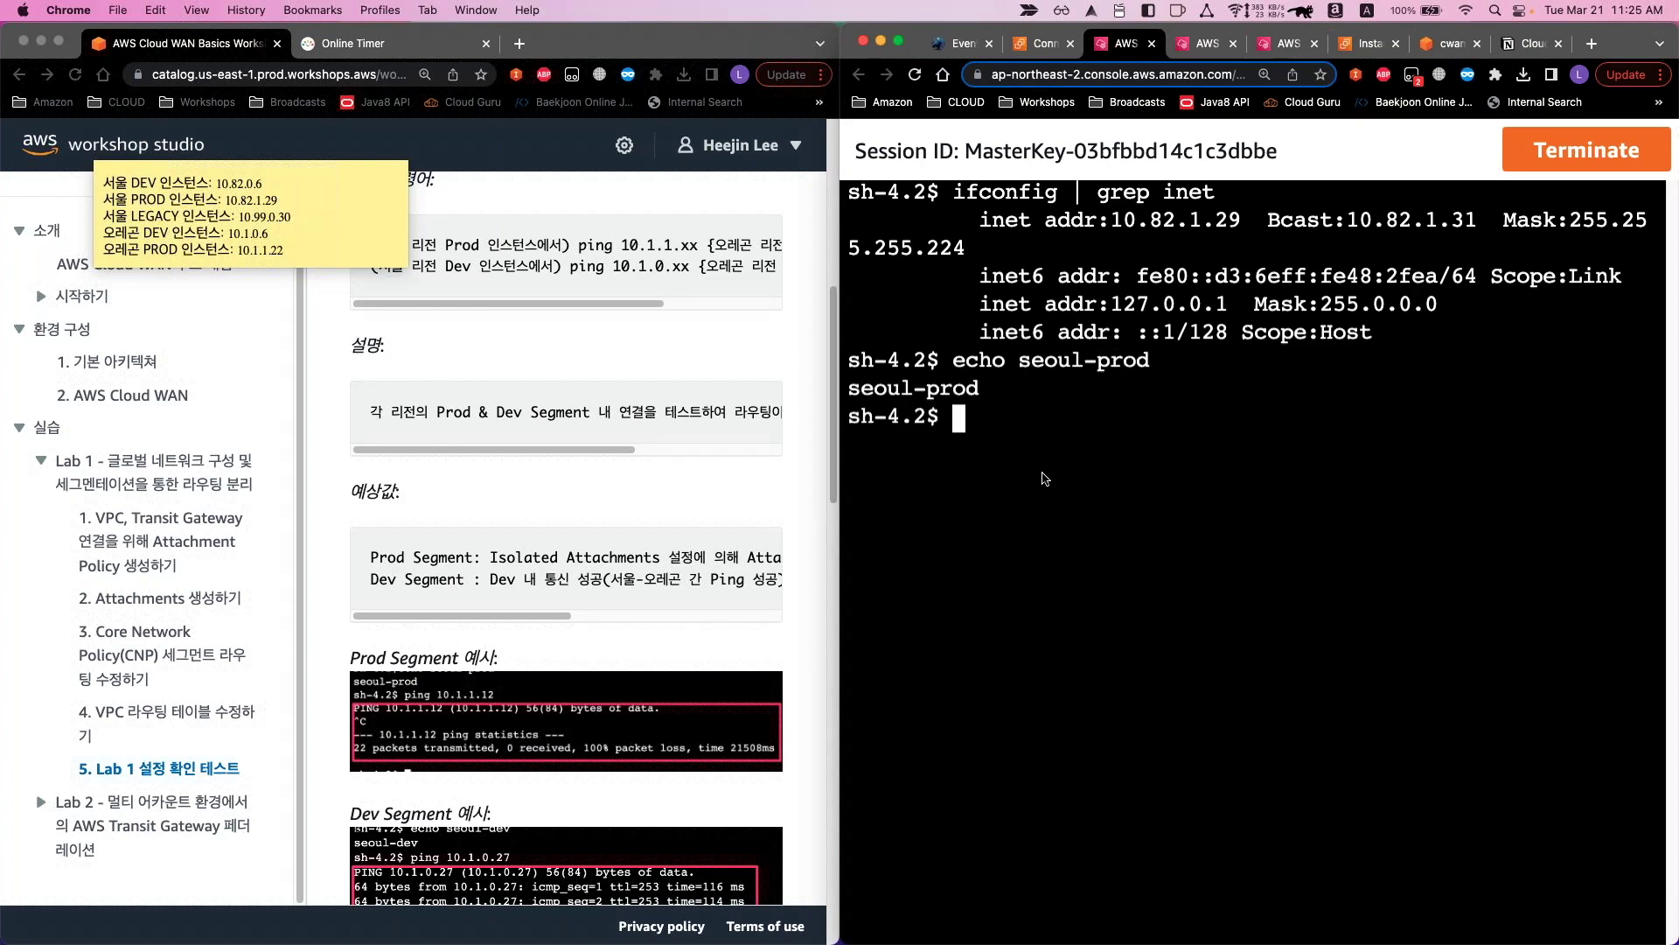
Start a Session Manager session on seoul-DEV-instance-1-CloudWAN_Basics_Workshop from the Seoul instance list
click(1040, 43)
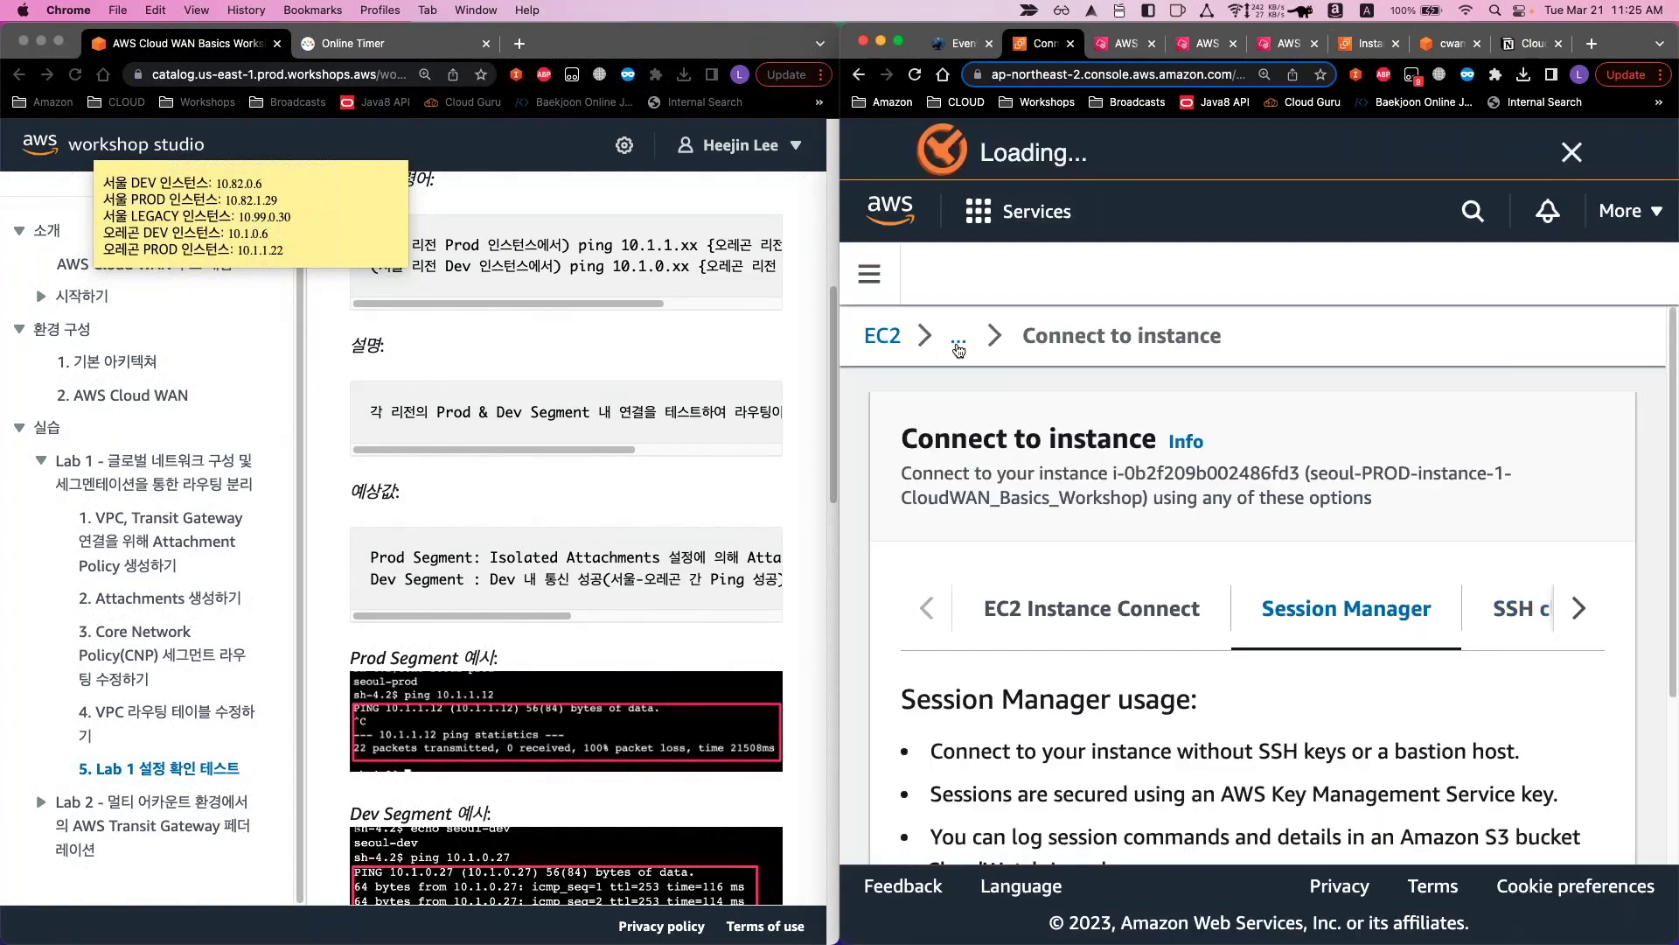
click(959, 346)
click(1624, 298)
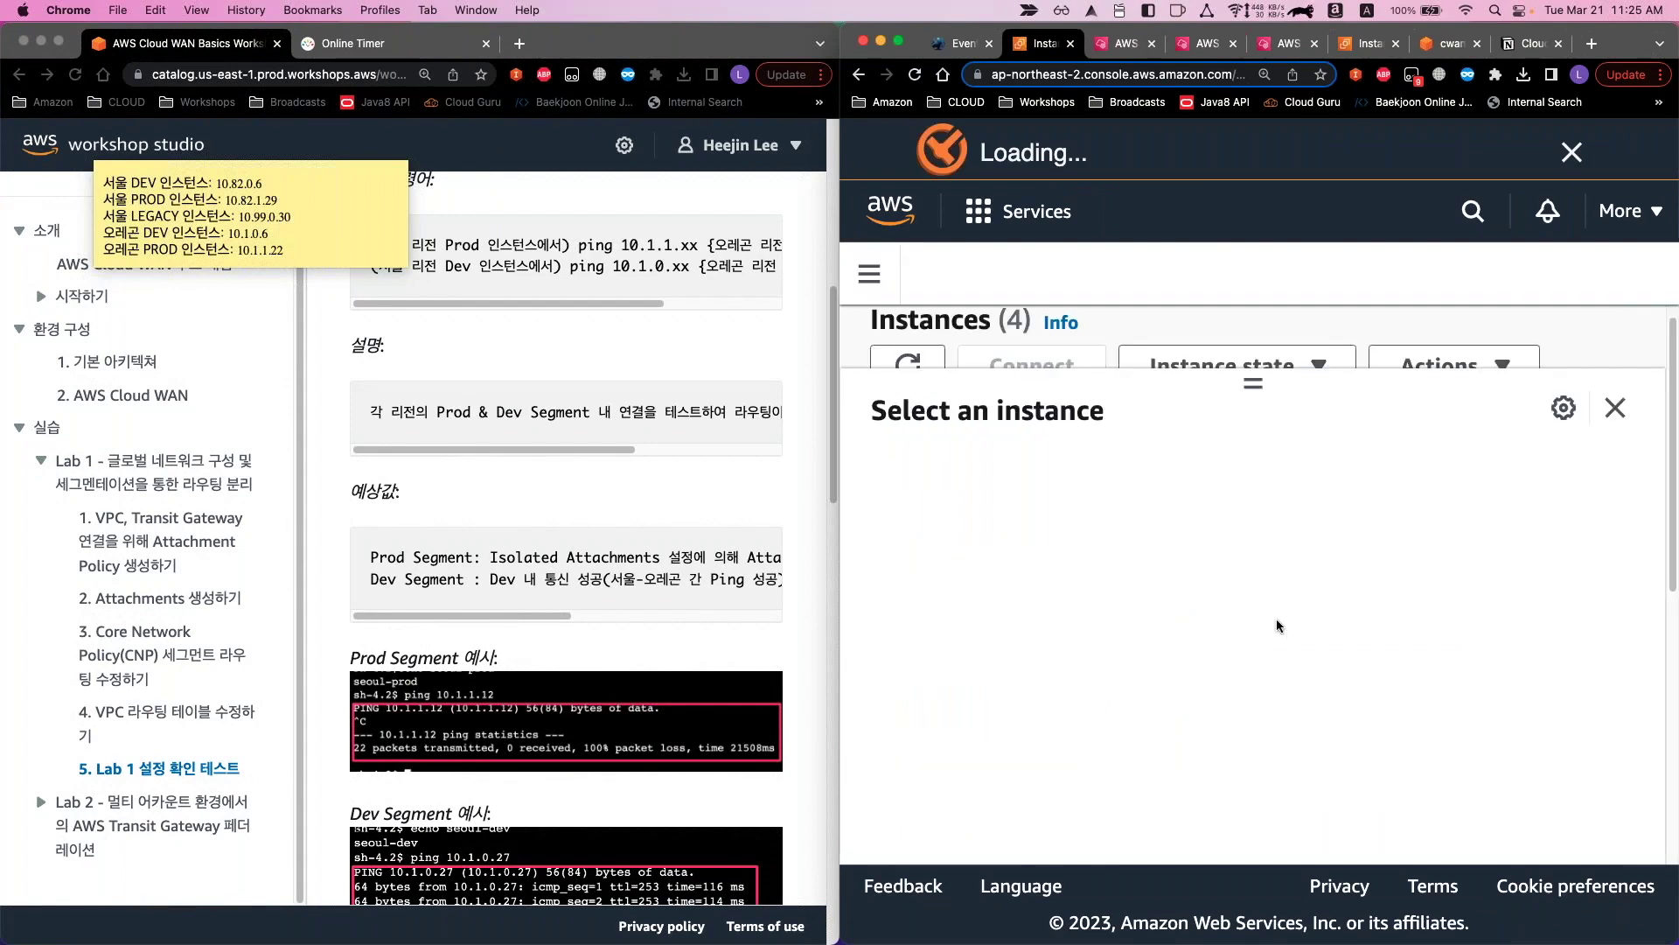
scroll(1277, 620, down, 4)
scroll(1278, 617, up, 1)
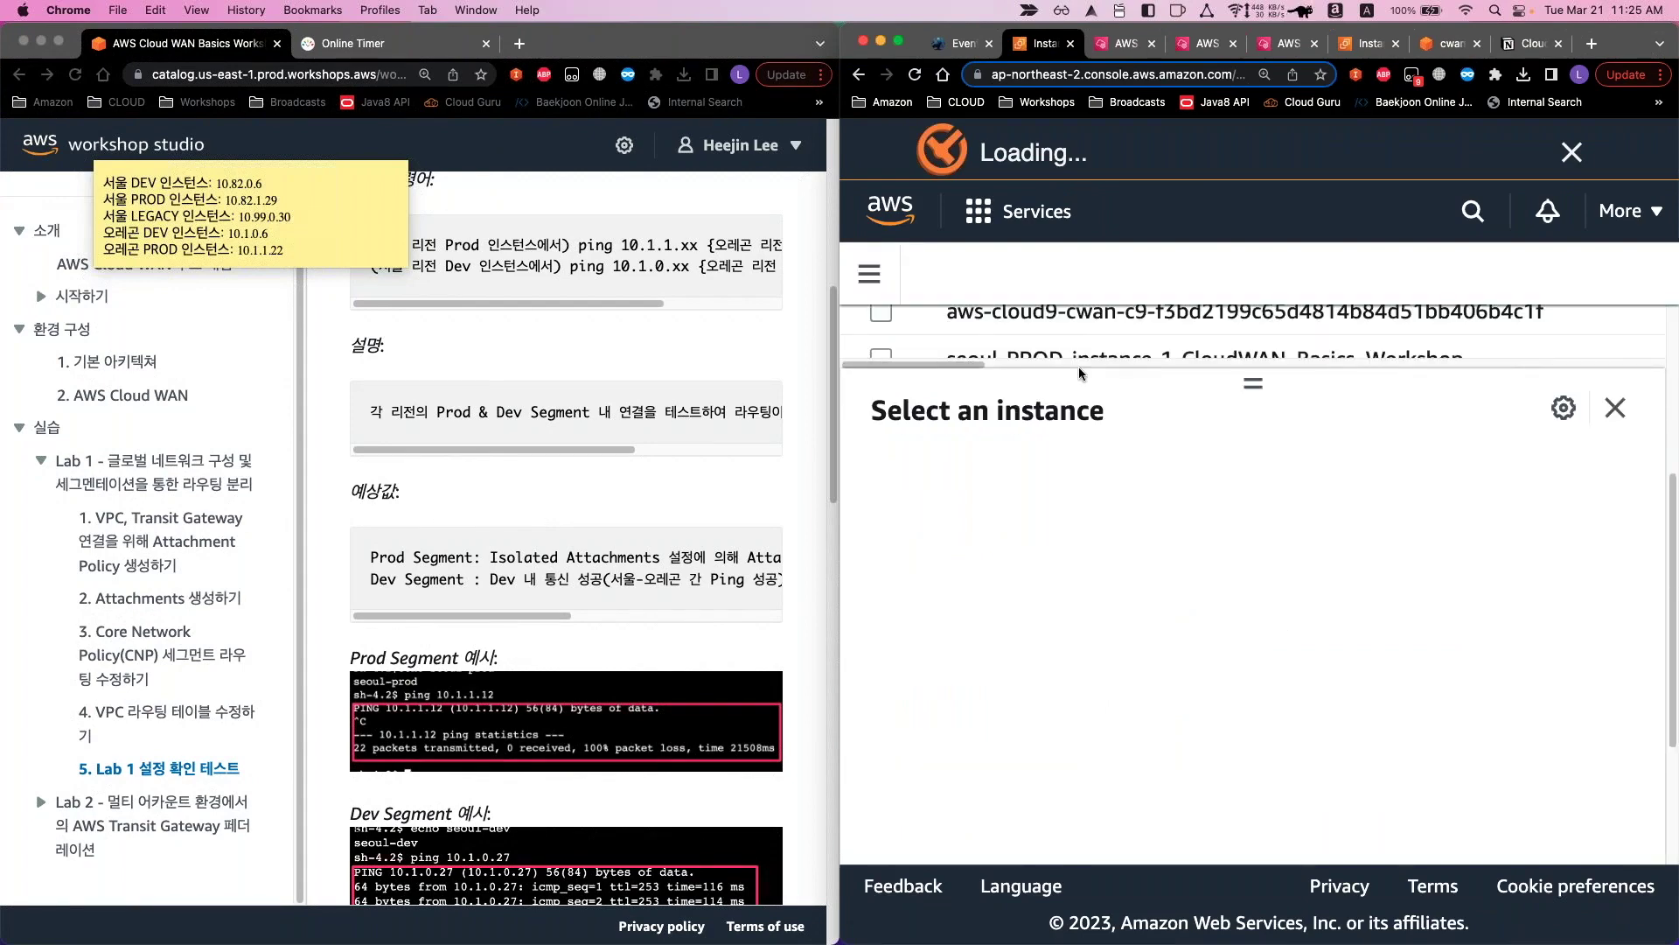
key(super+minus)
key(super+minus)
key(super+minus)
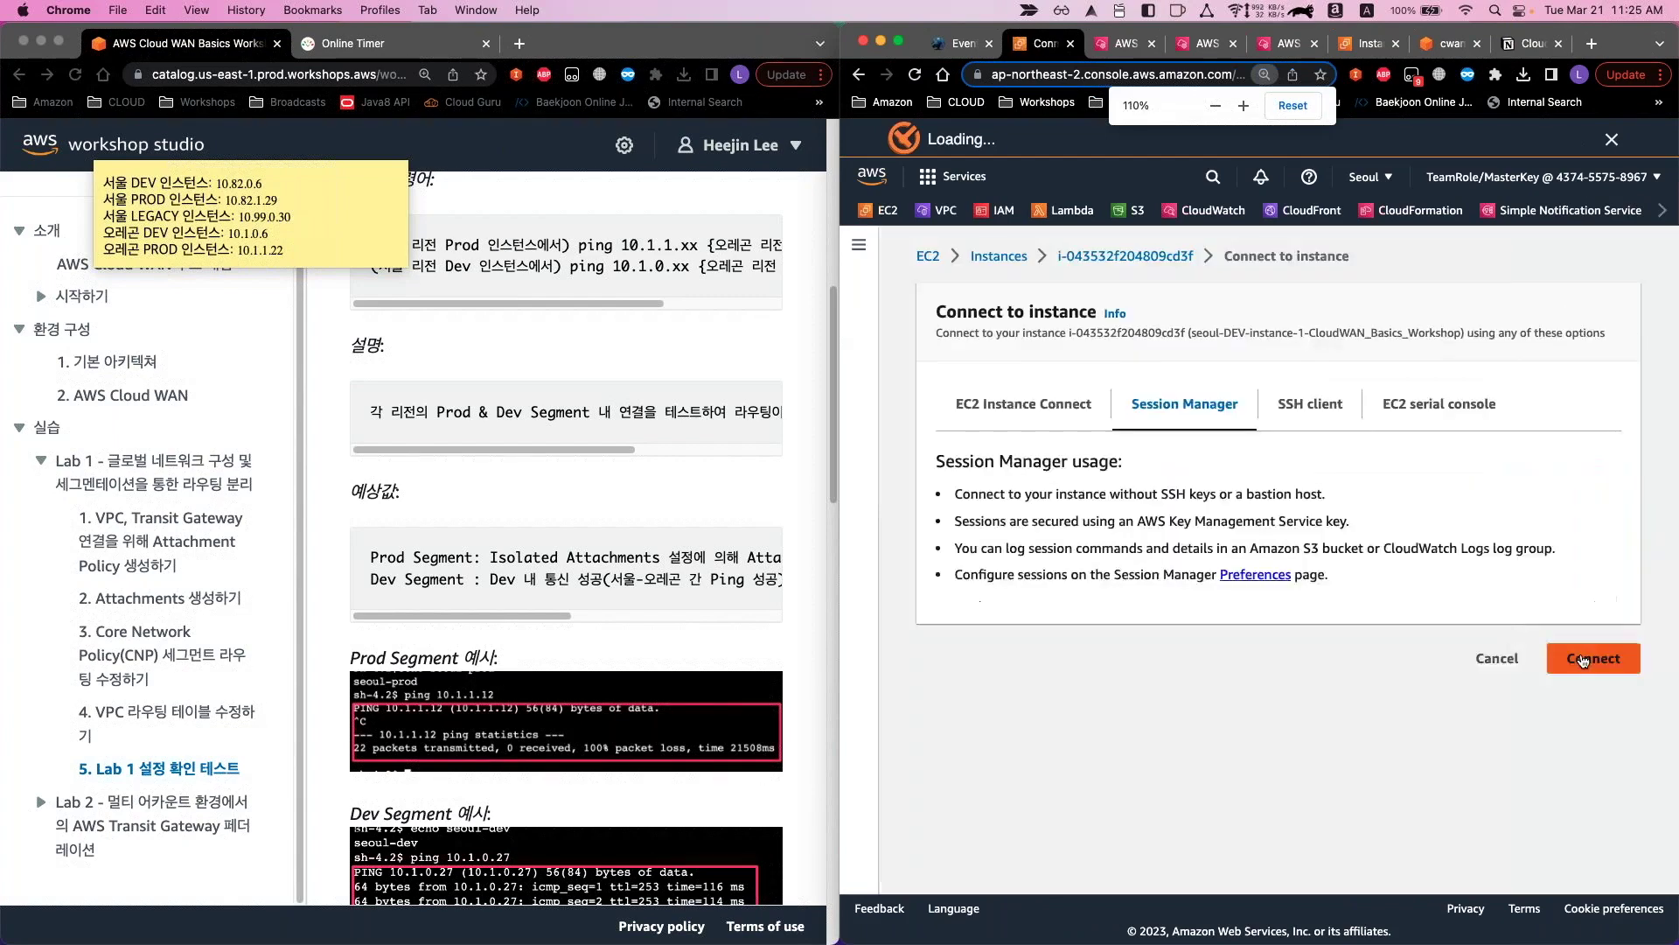
click(1599, 661)
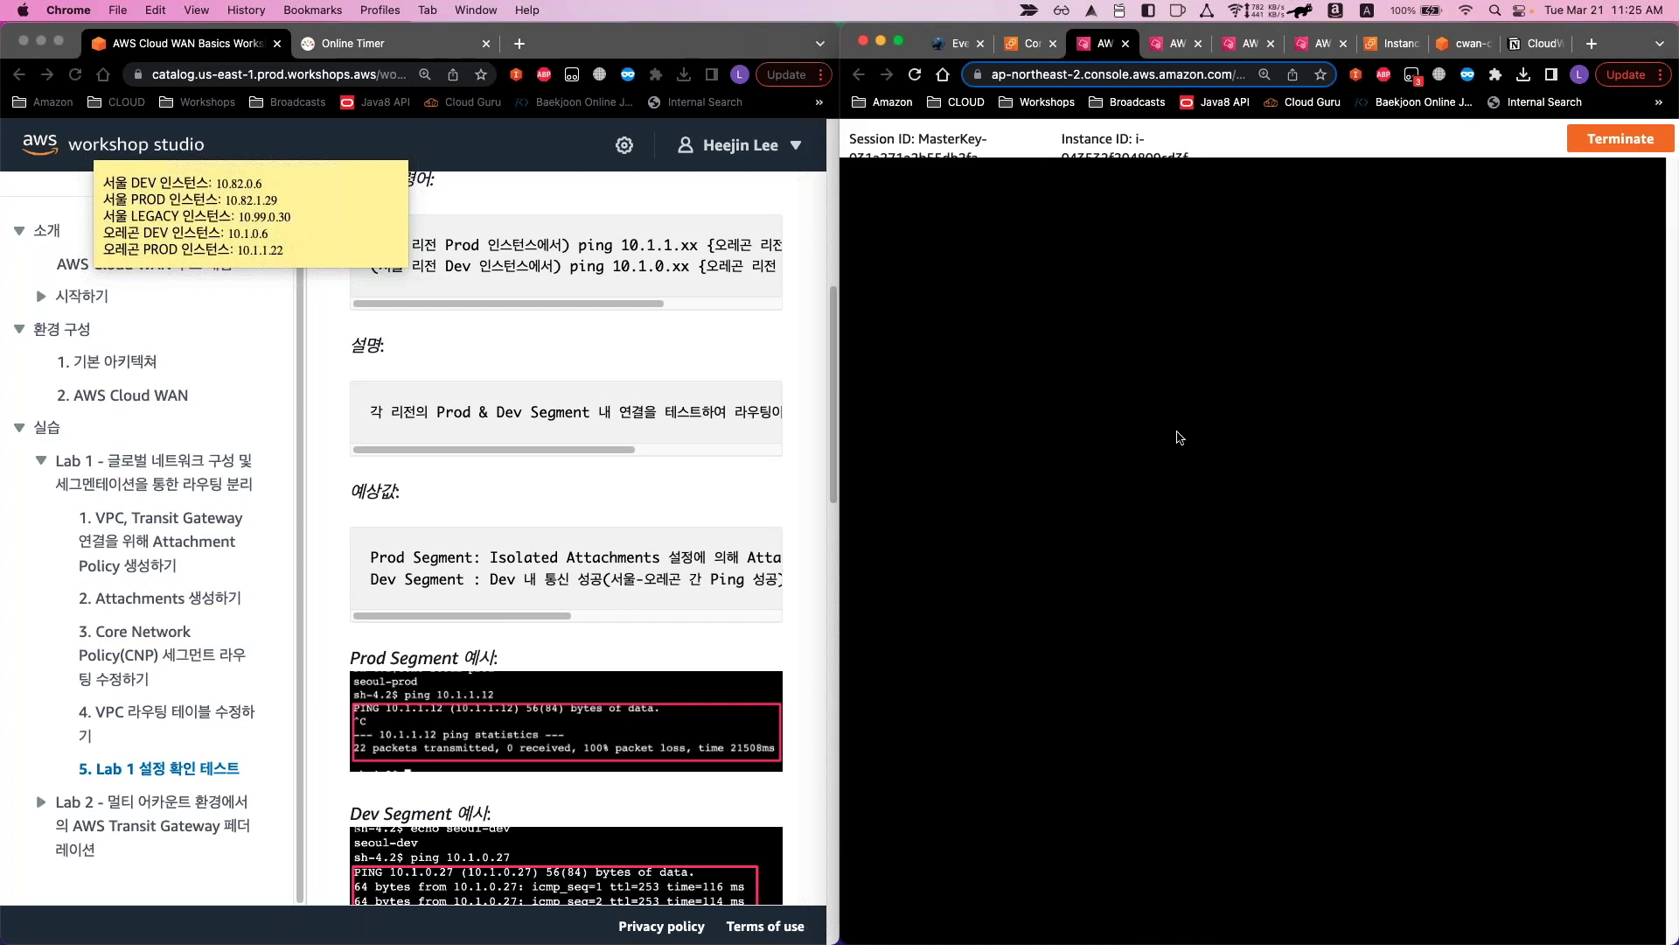
Label the new session terminal by running "echo seoul-dev"
text(d)
key(BackSpace)
text(echo seoul-dev)
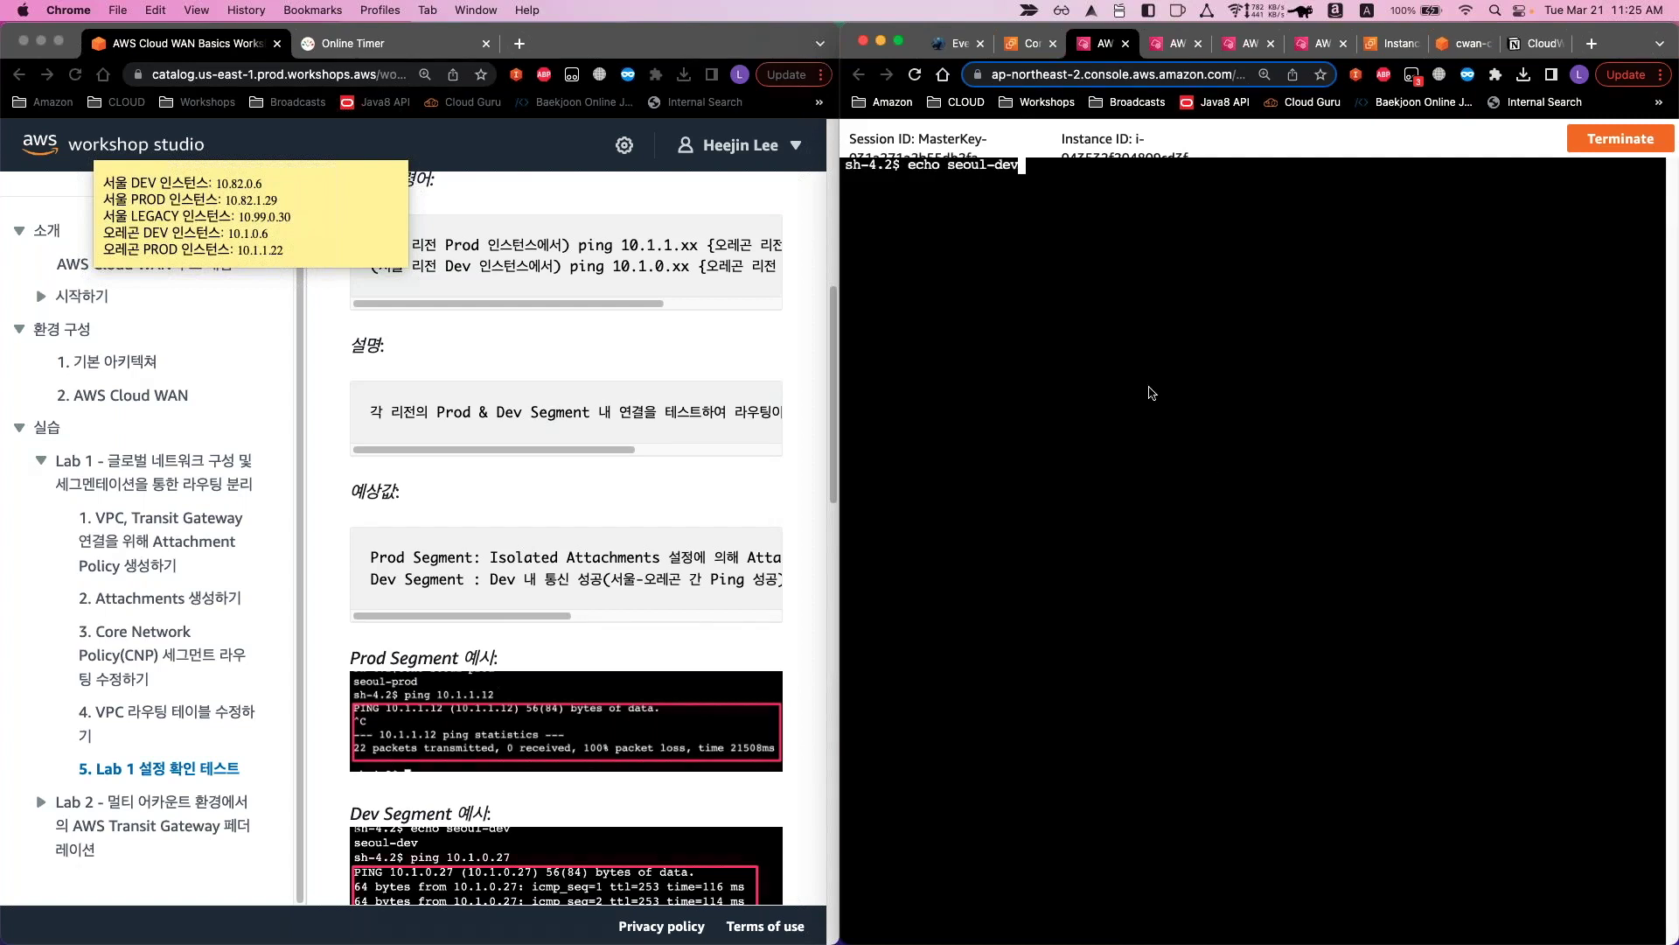
key(Return)
Start a Session Manager session on seoul_legacy_vpc-instance-1-CloudWAN_Basics_Workshop
key(ctrl+shift+Tab)
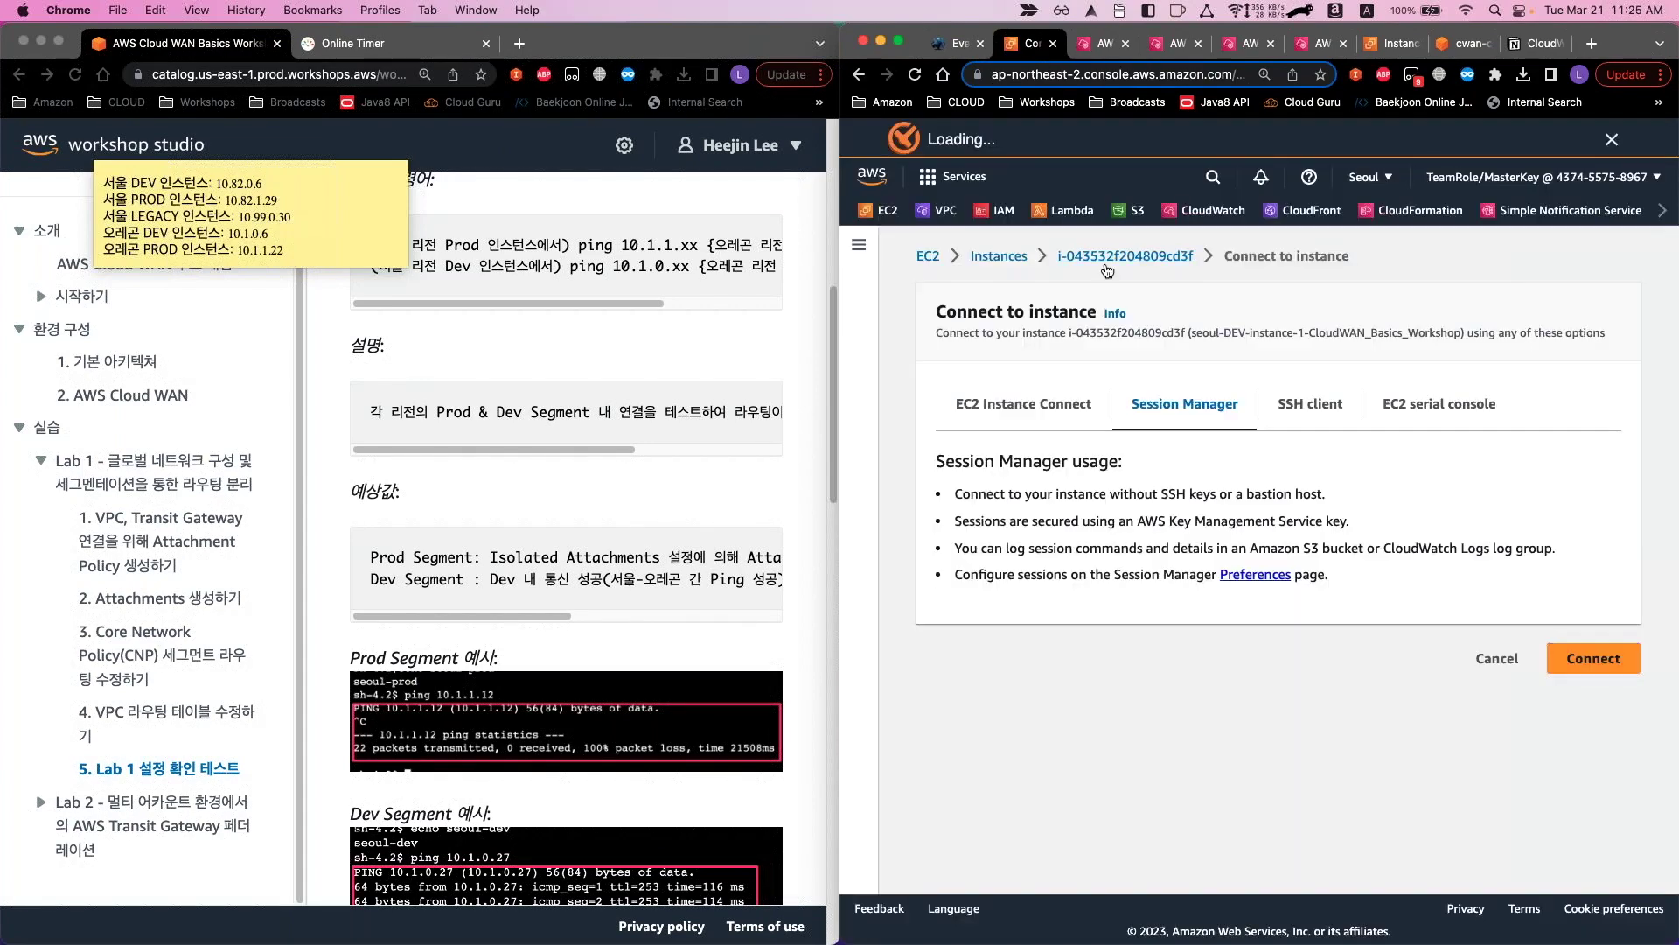
click(1020, 257)
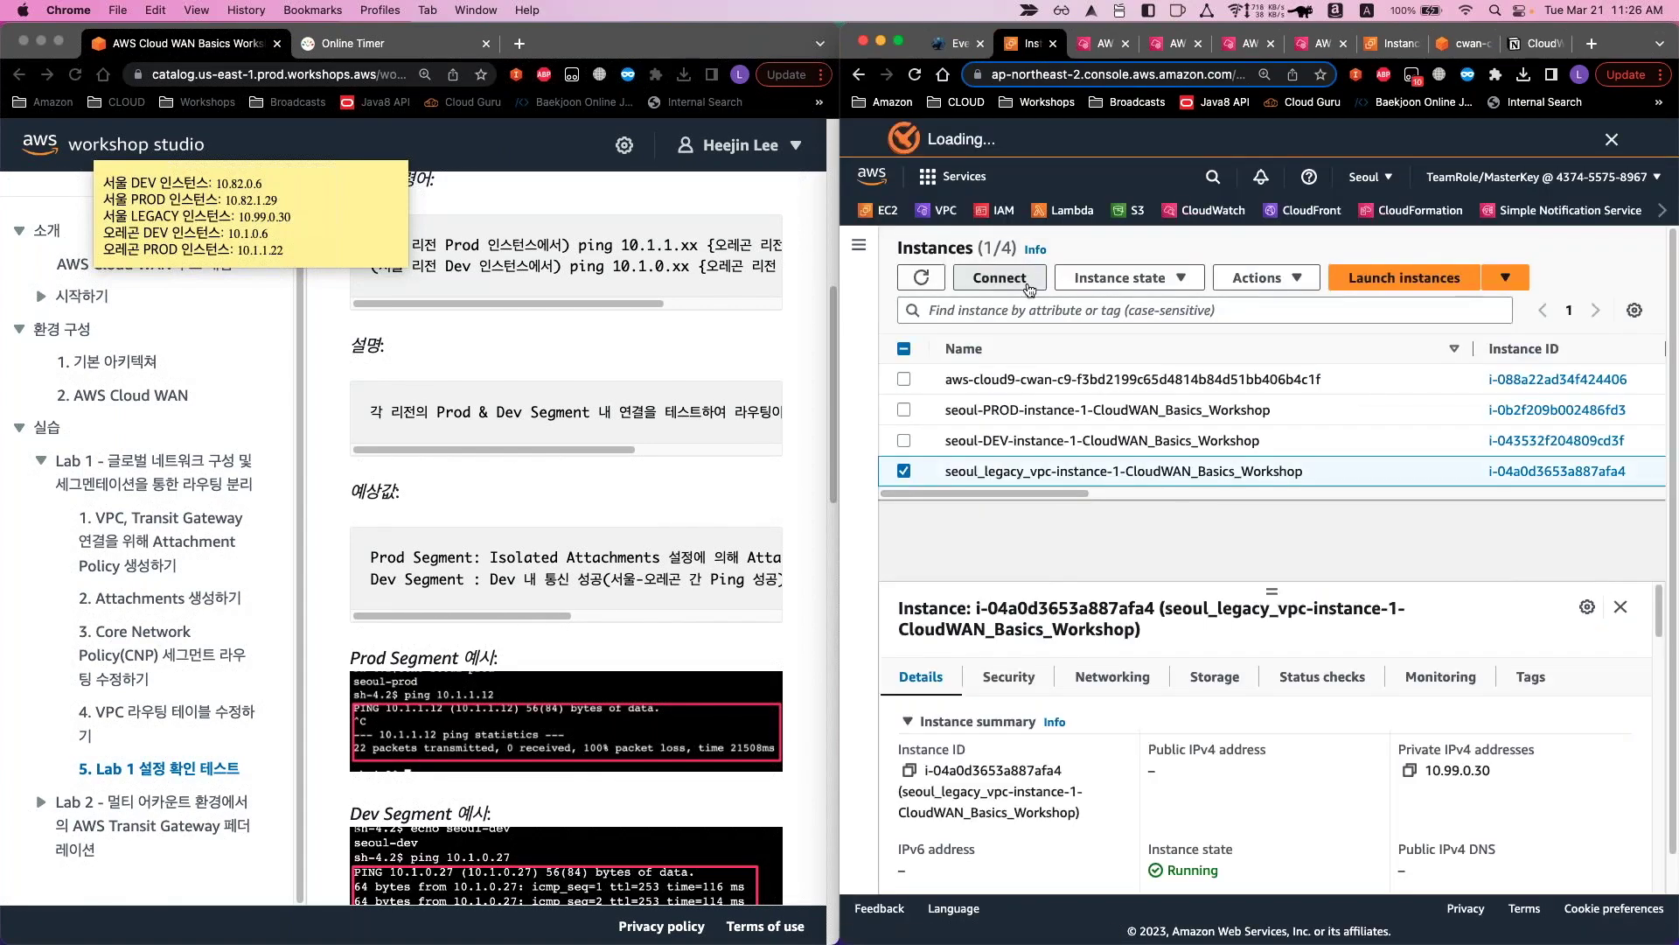
click(999, 277)
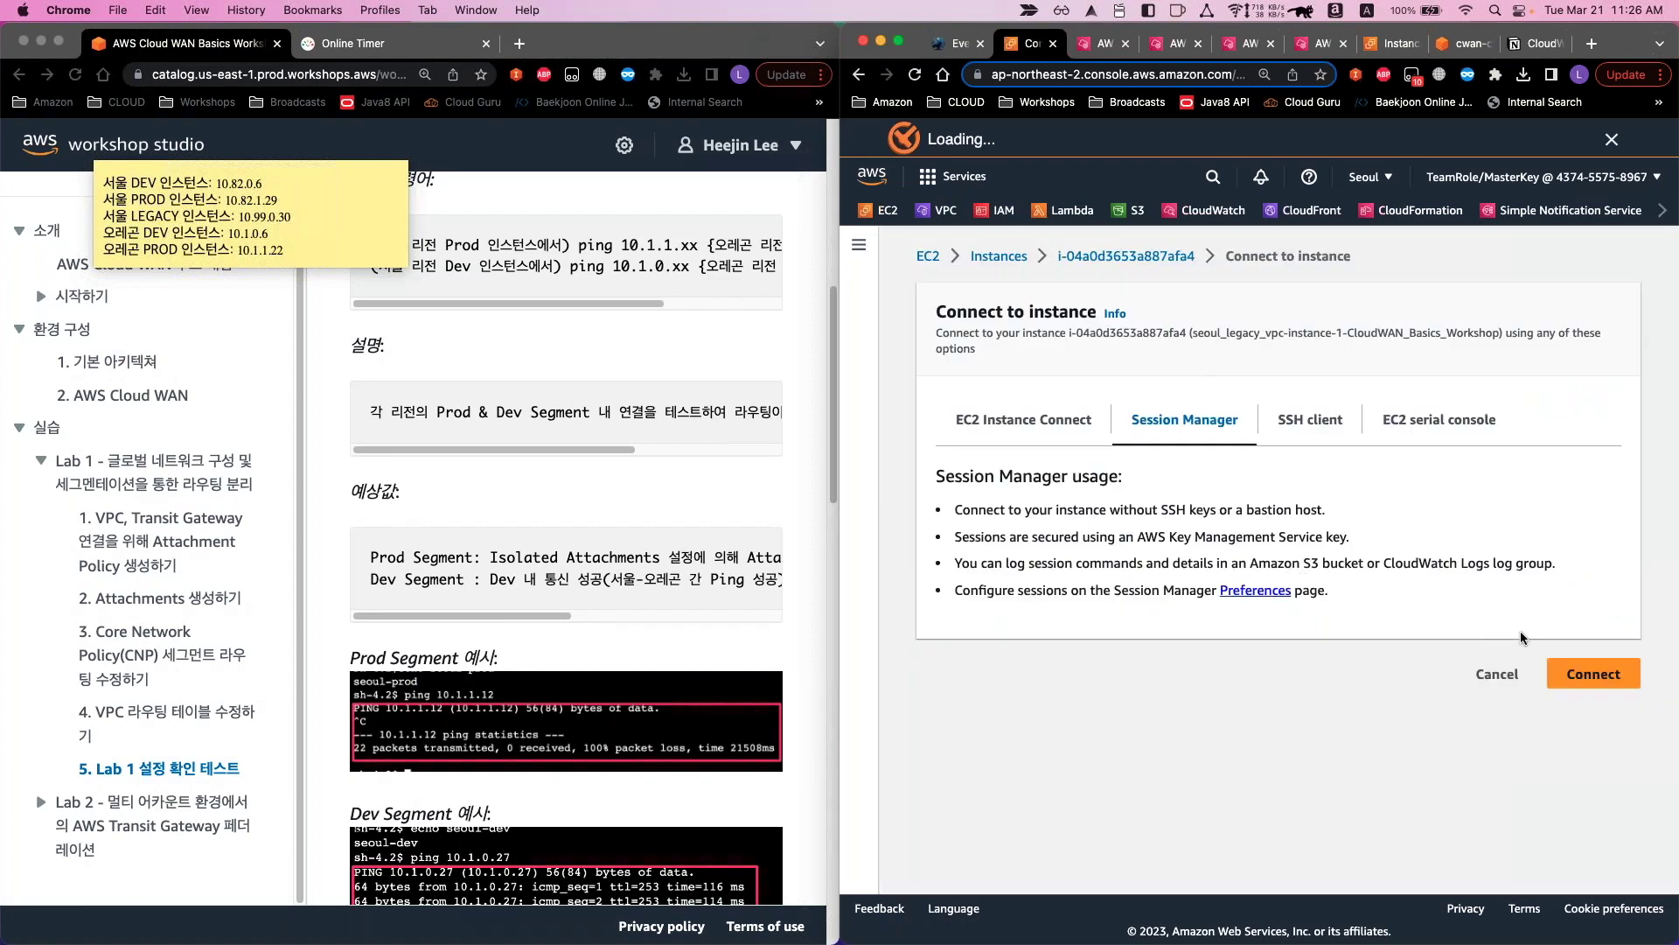
click(1145, 257)
click(1014, 363)
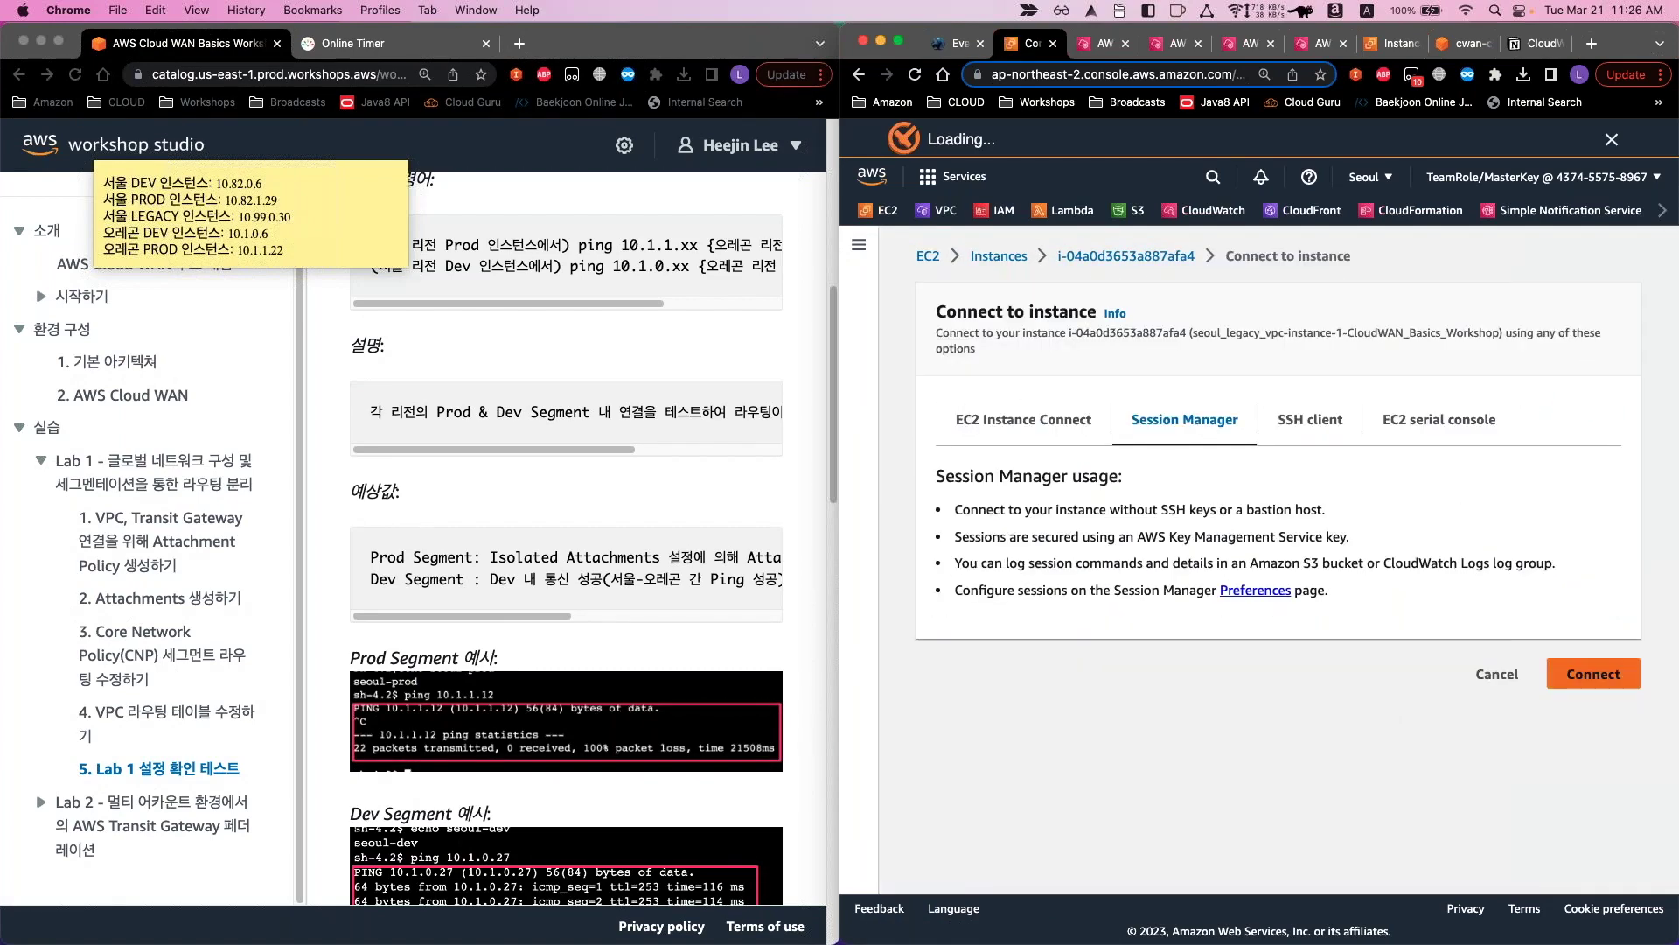
click(1594, 674)
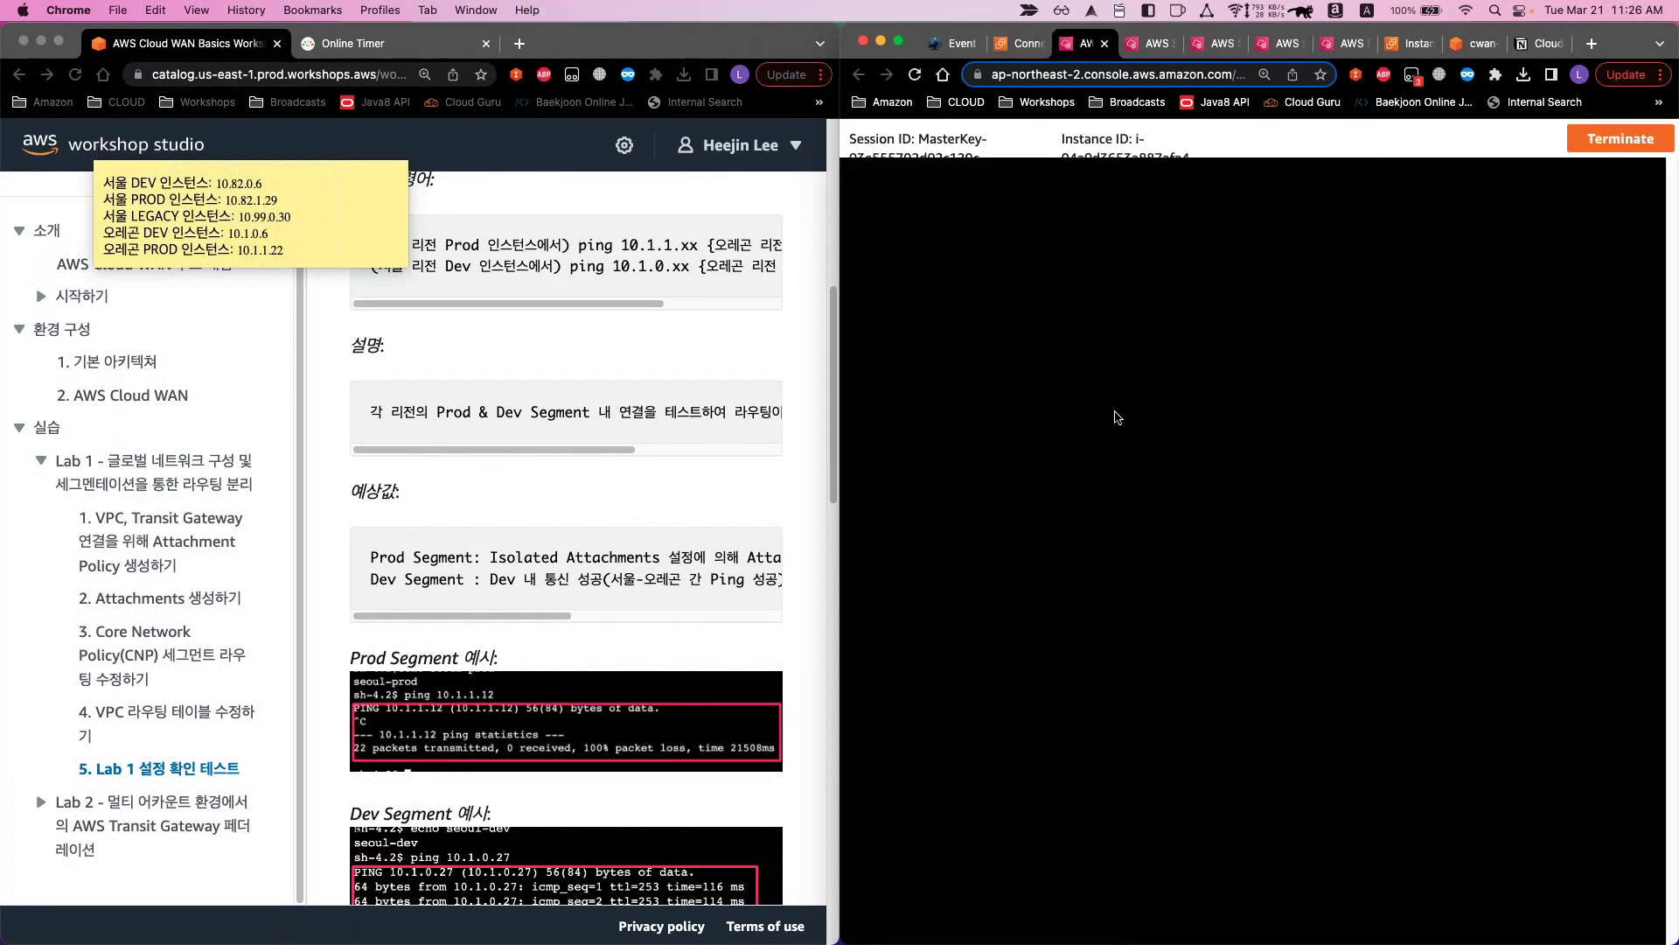
Label the legacy instance's terminal by running "echo seoul-legacy"
text(sh-4.2$ echo seoul-le)
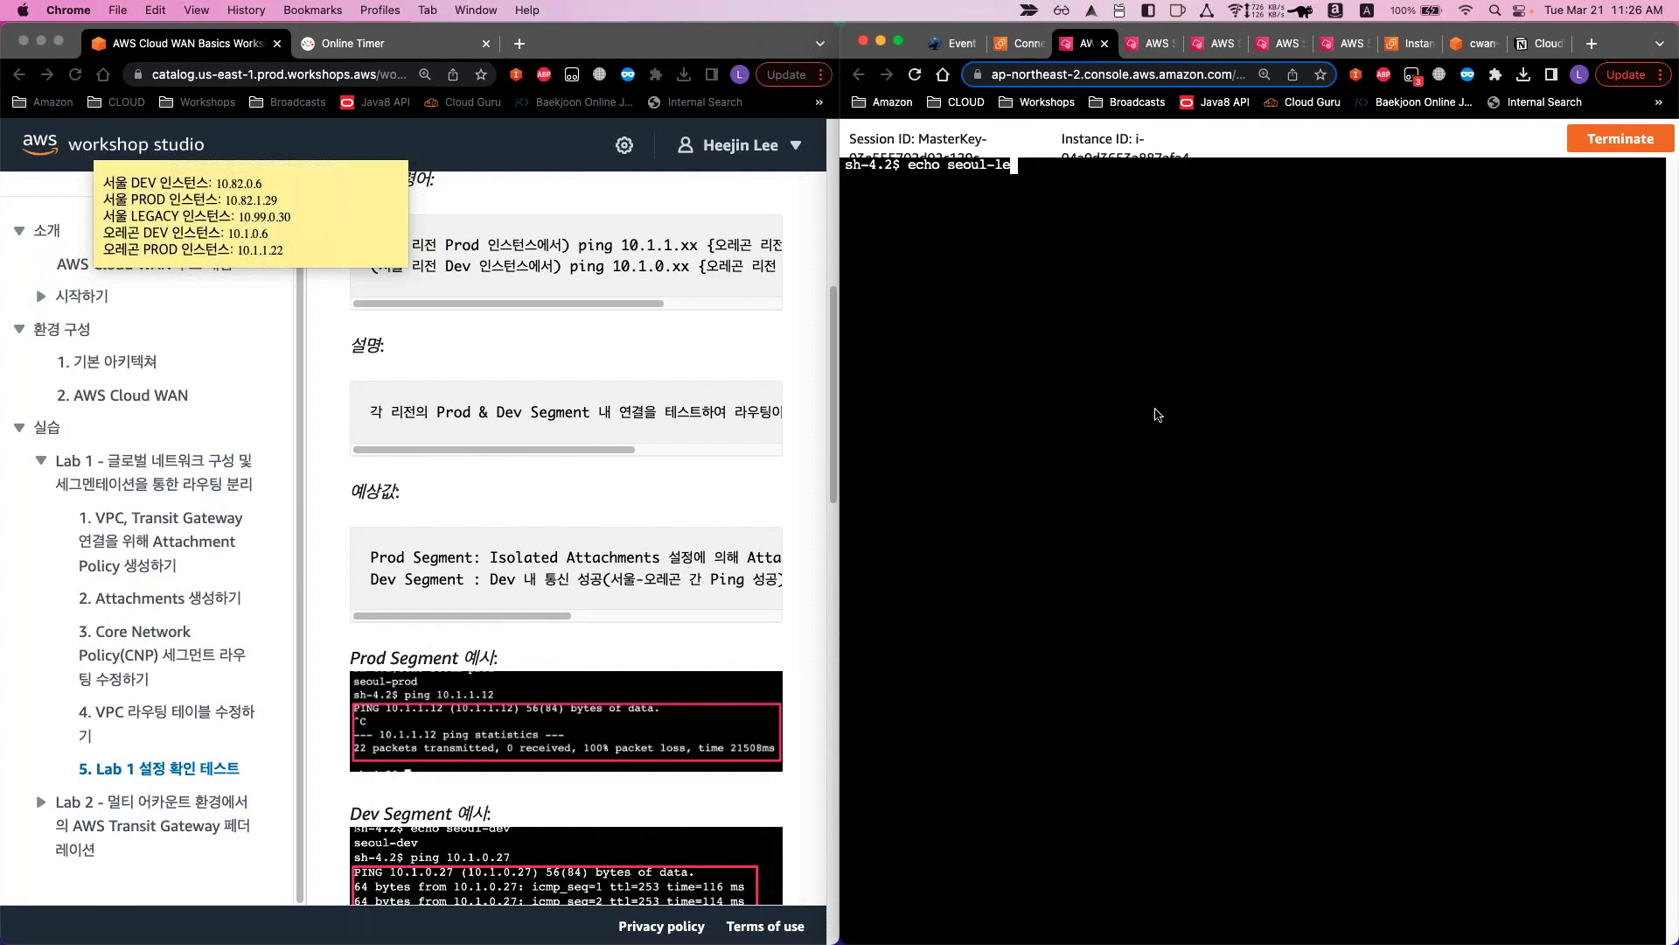
text(gacy)
key(Return)
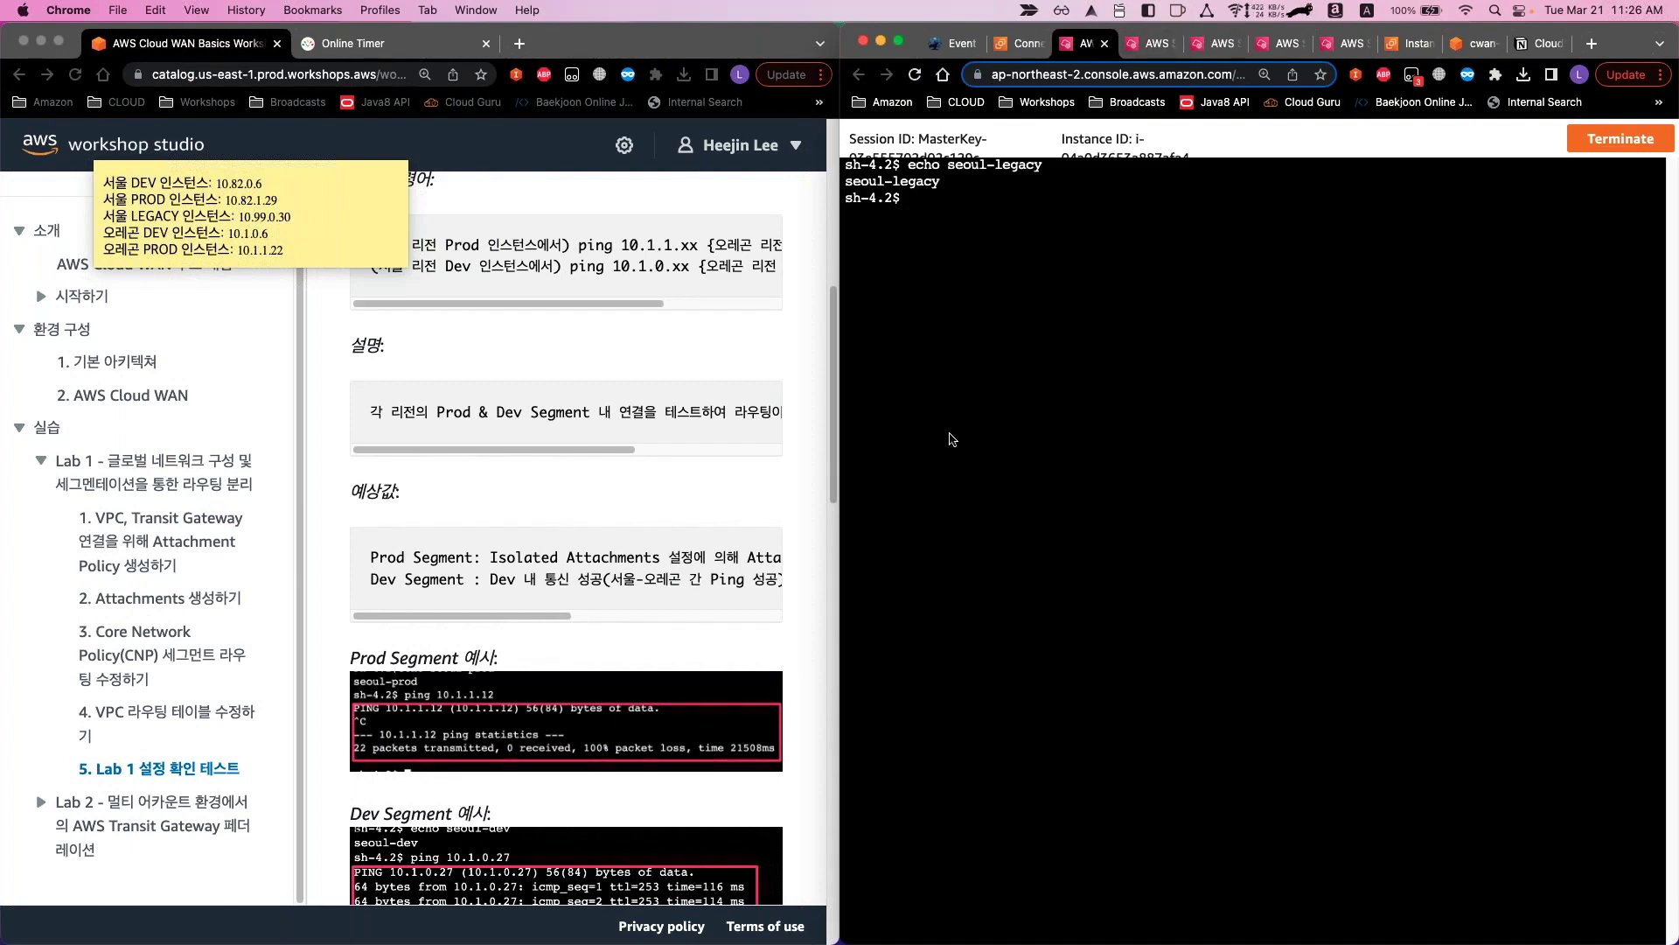
Show the test case 1 sample commands in the workshop guide, and switch to the seoul-prod terminal with its text enlarged
scroll(670, 506, up, 5)
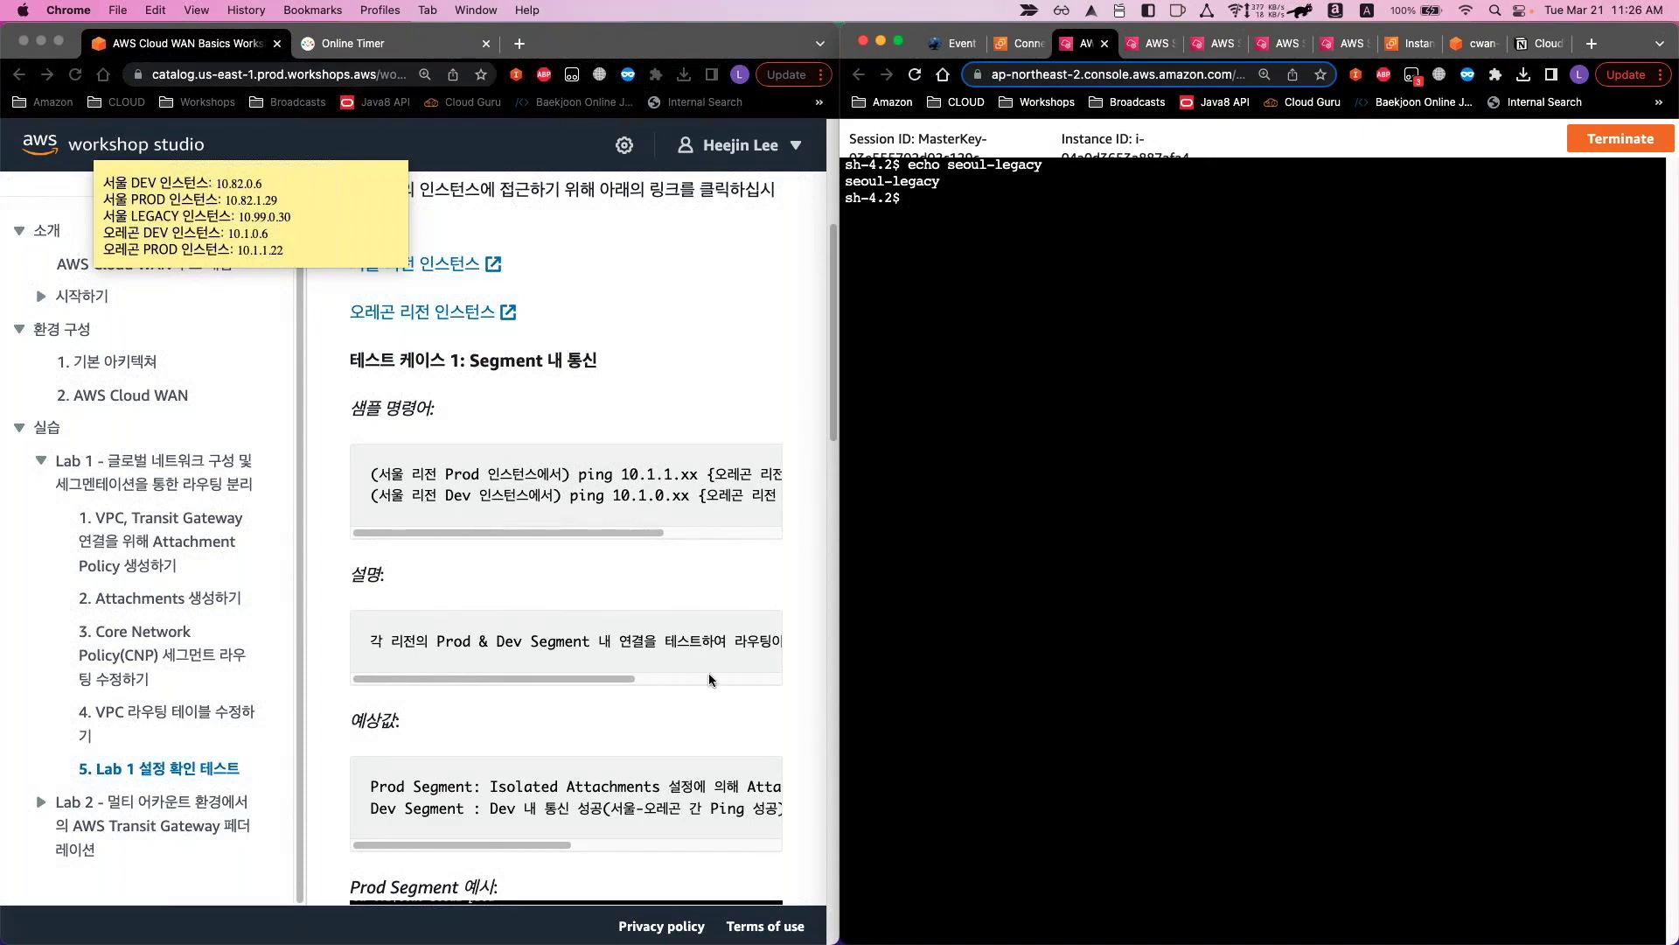
scroll(586, 792, down, 1)
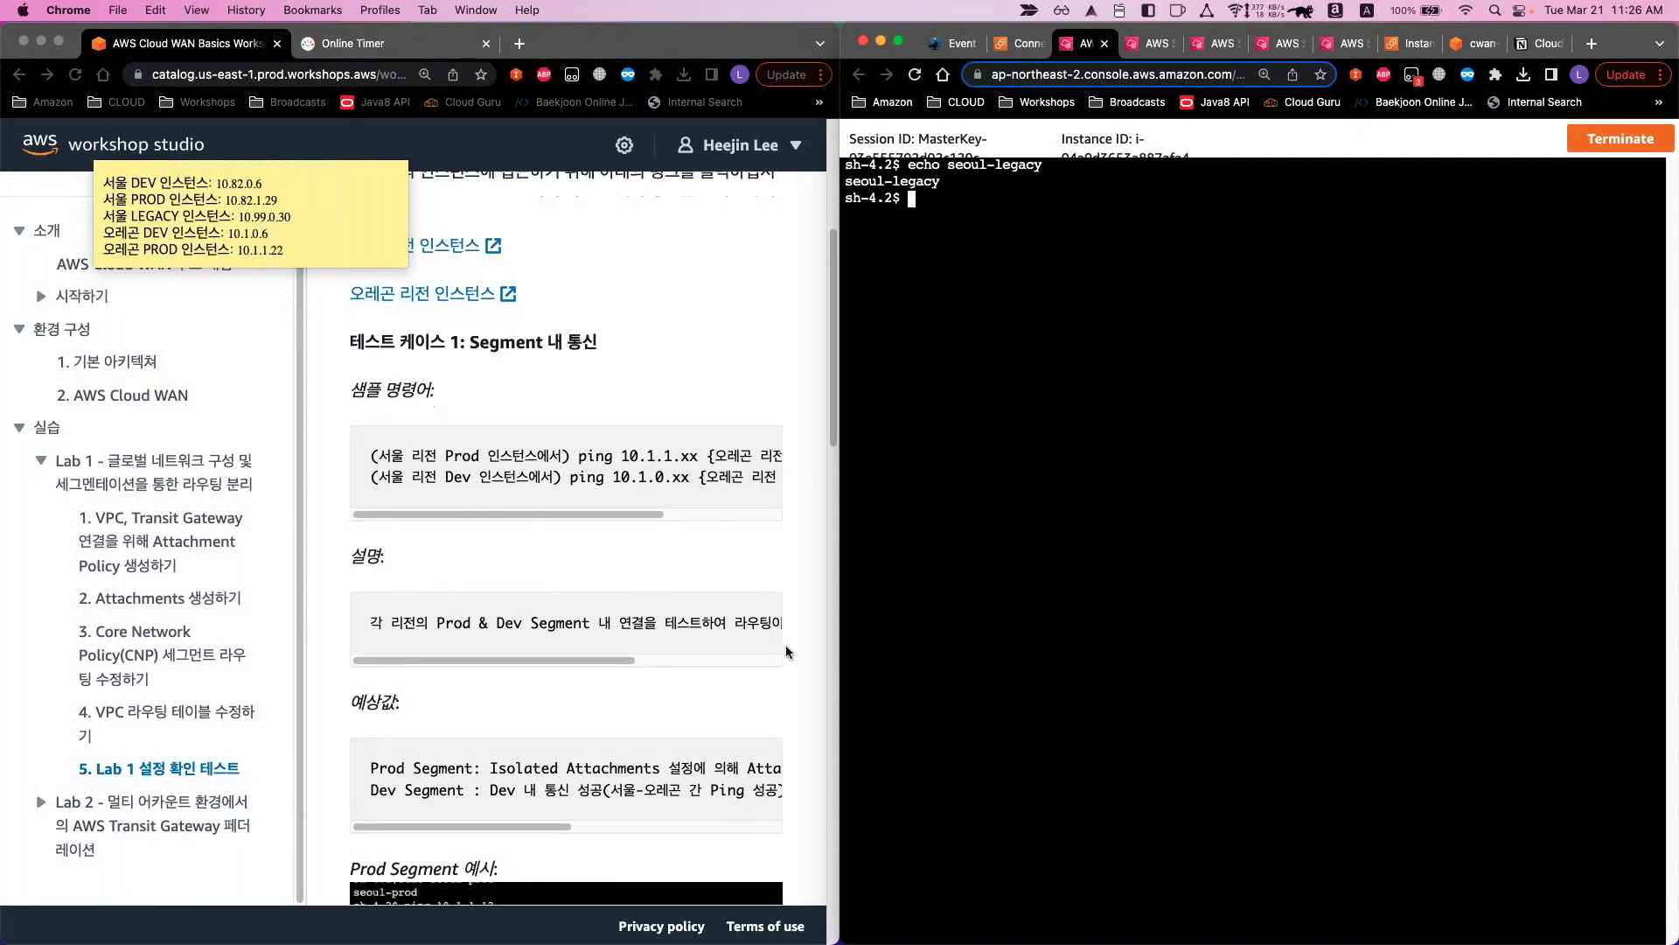
click(1154, 44)
click(1218, 44)
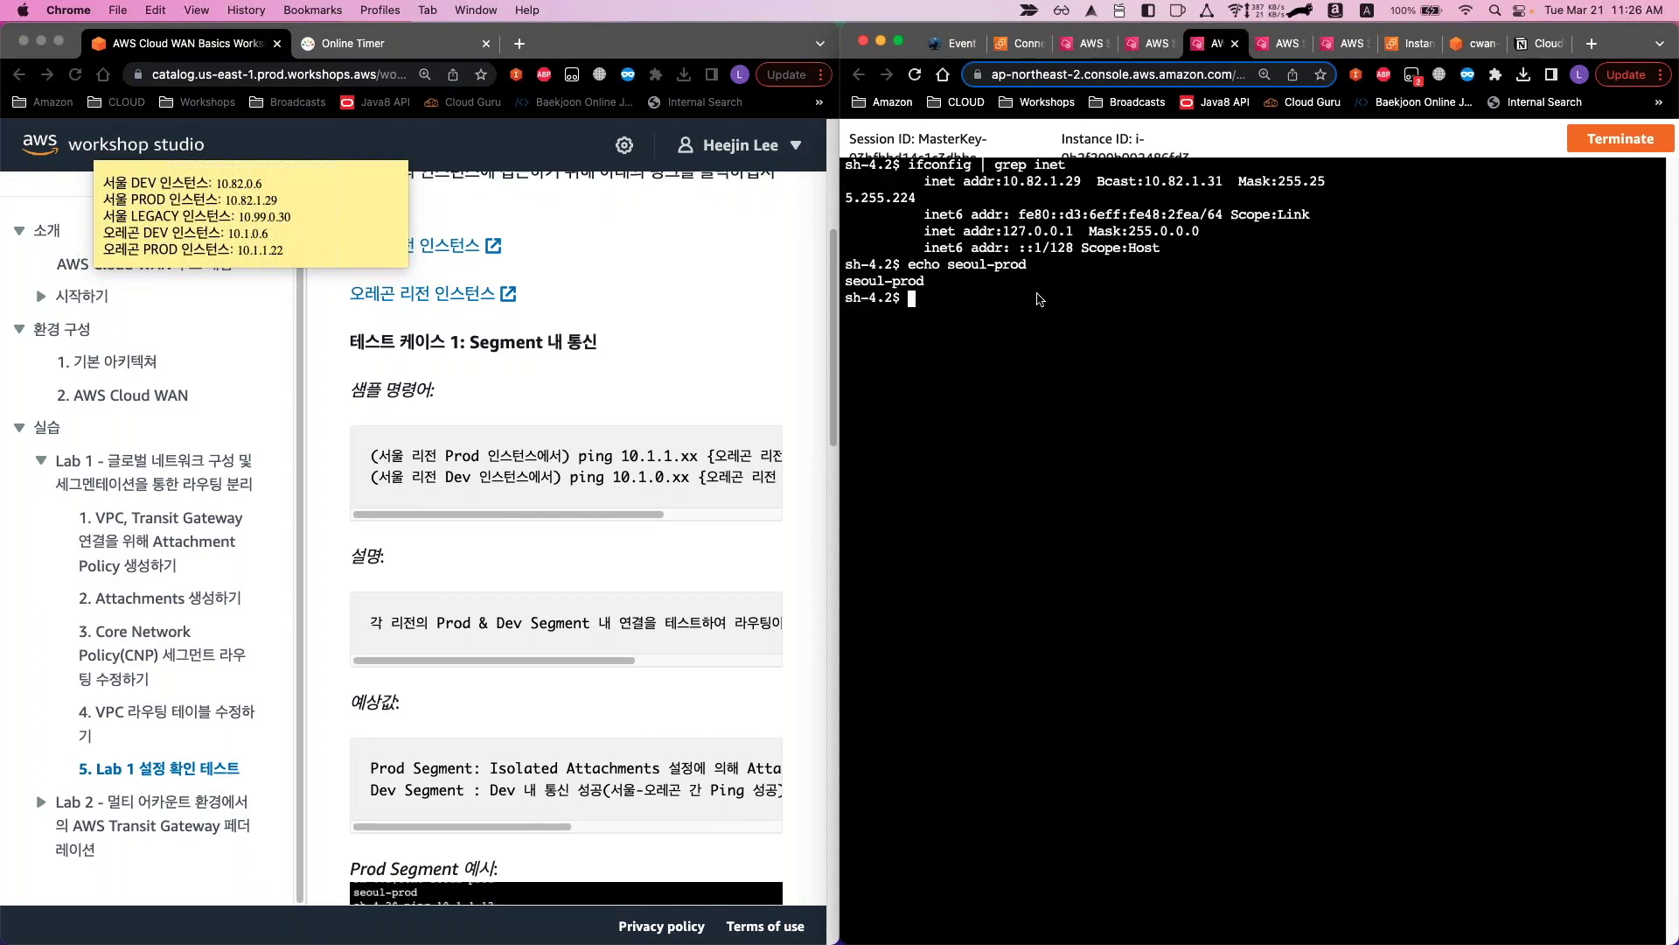
key(super+equal)
key(super+equal)
key(super+equal)
key(super+equal)
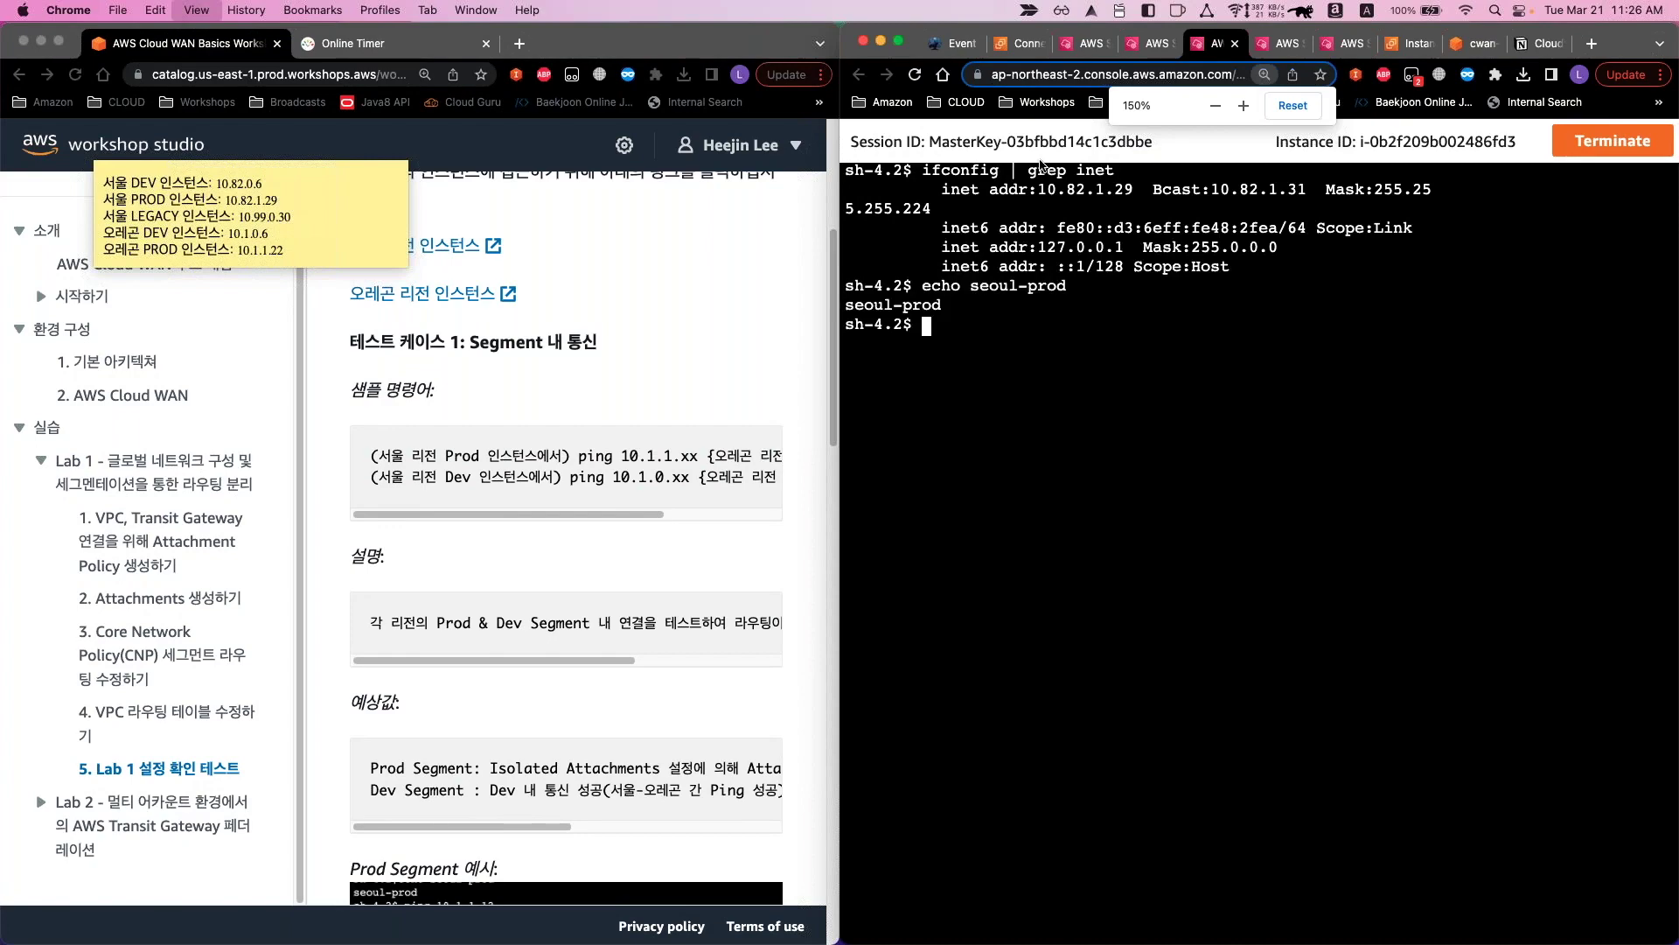
key(super+equal)
Ping the Oregon PROD instance at 10.1.1.22 from the seoul-prod terminal, and stop the ping after several packets
text(ping)
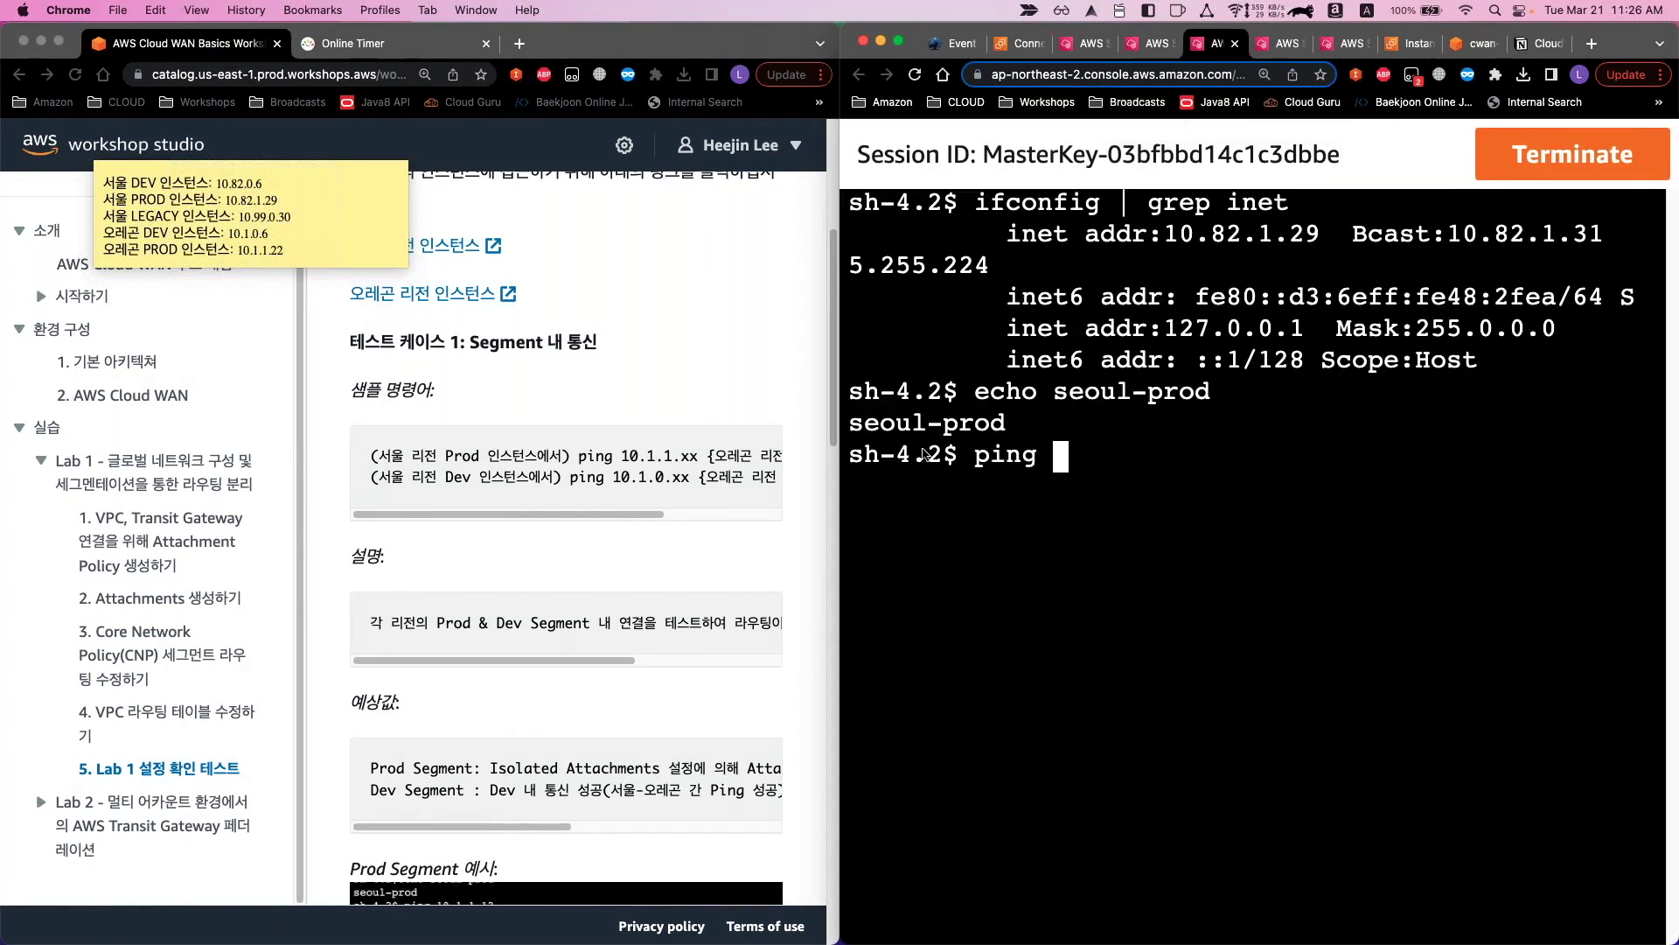
click(292, 216)
drag(286, 252, 239, 258)
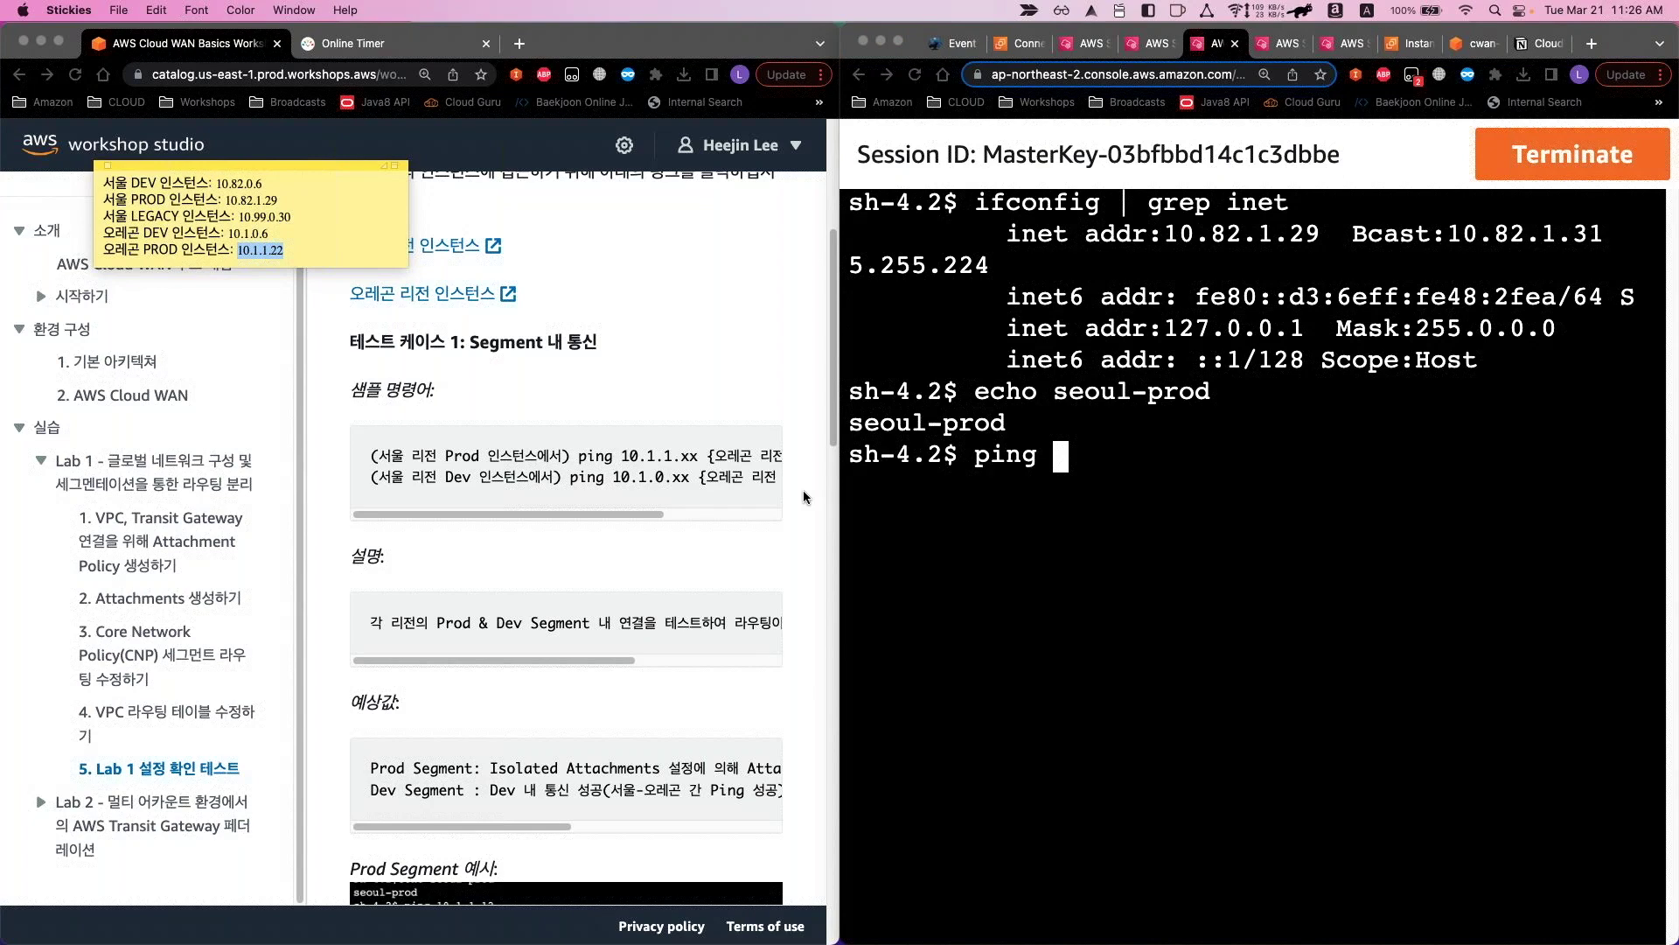
click(1049, 556)
text(d)
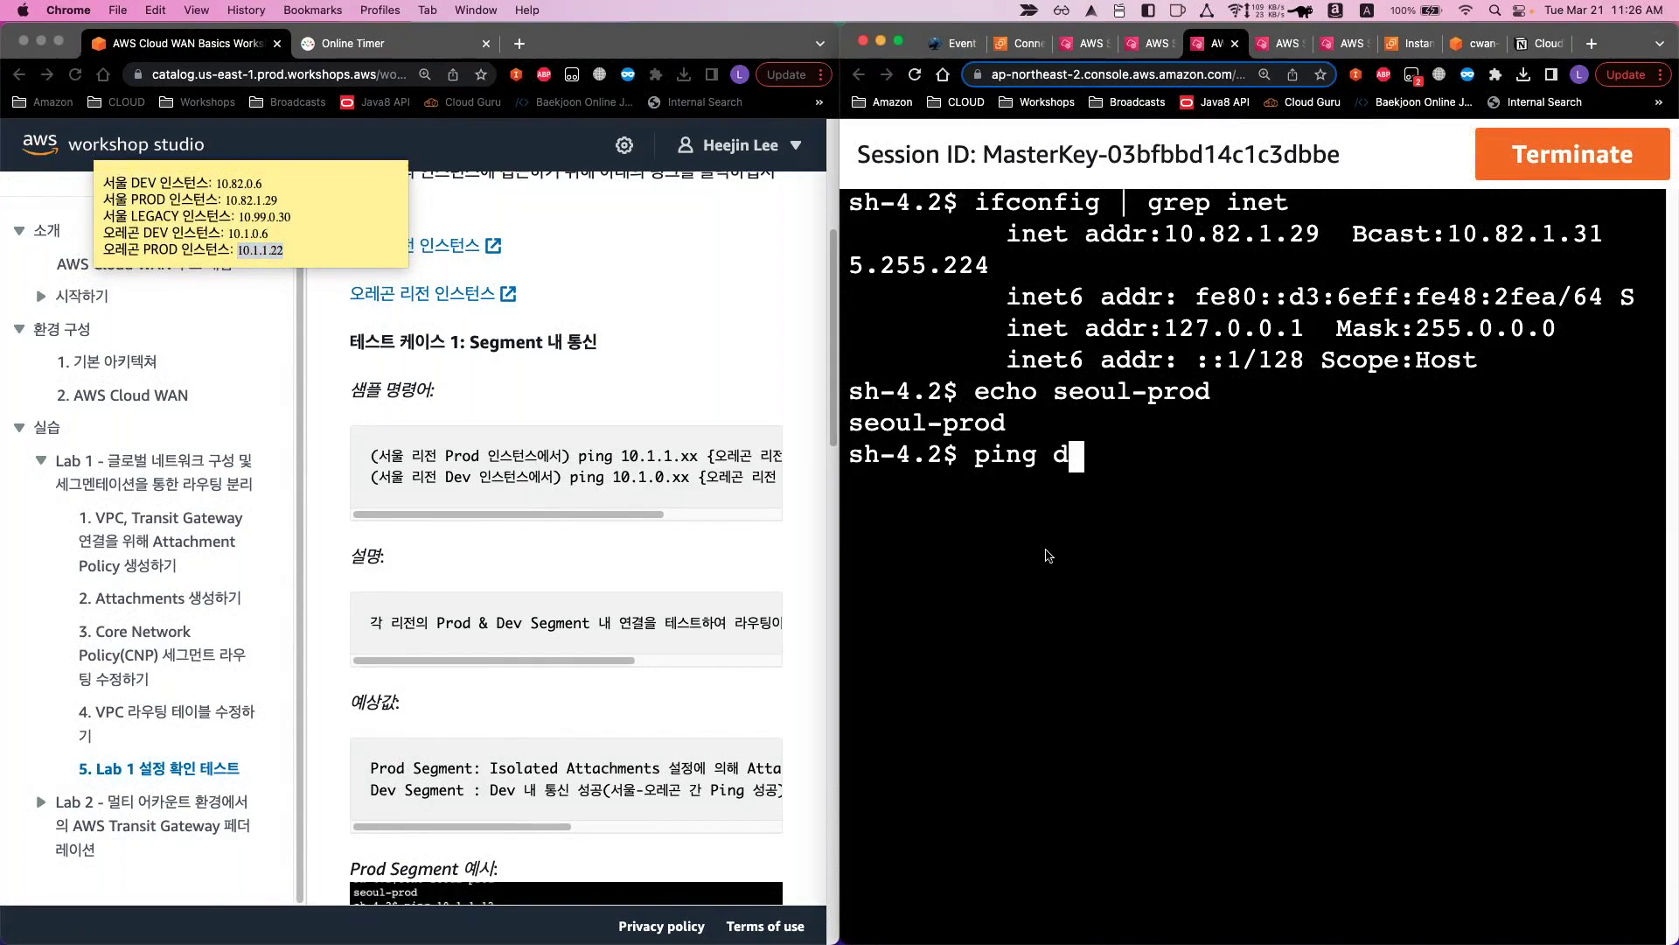
key(BackSpace)
text(10.1.1.22)
key(Return)
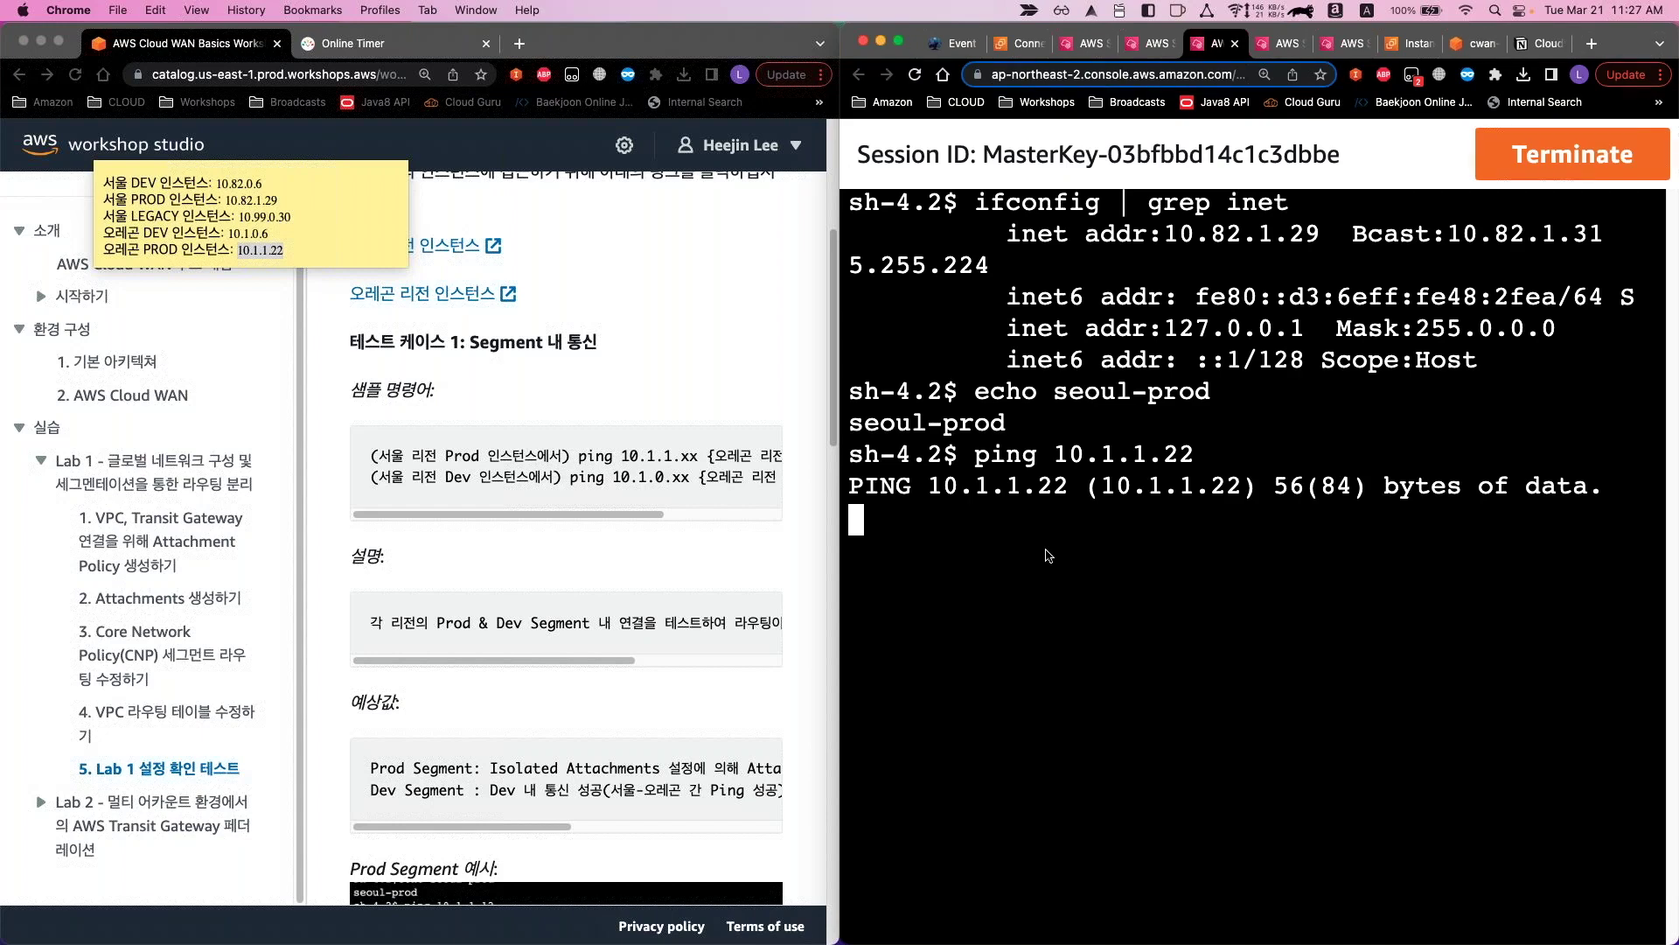
key(ctrl+c)
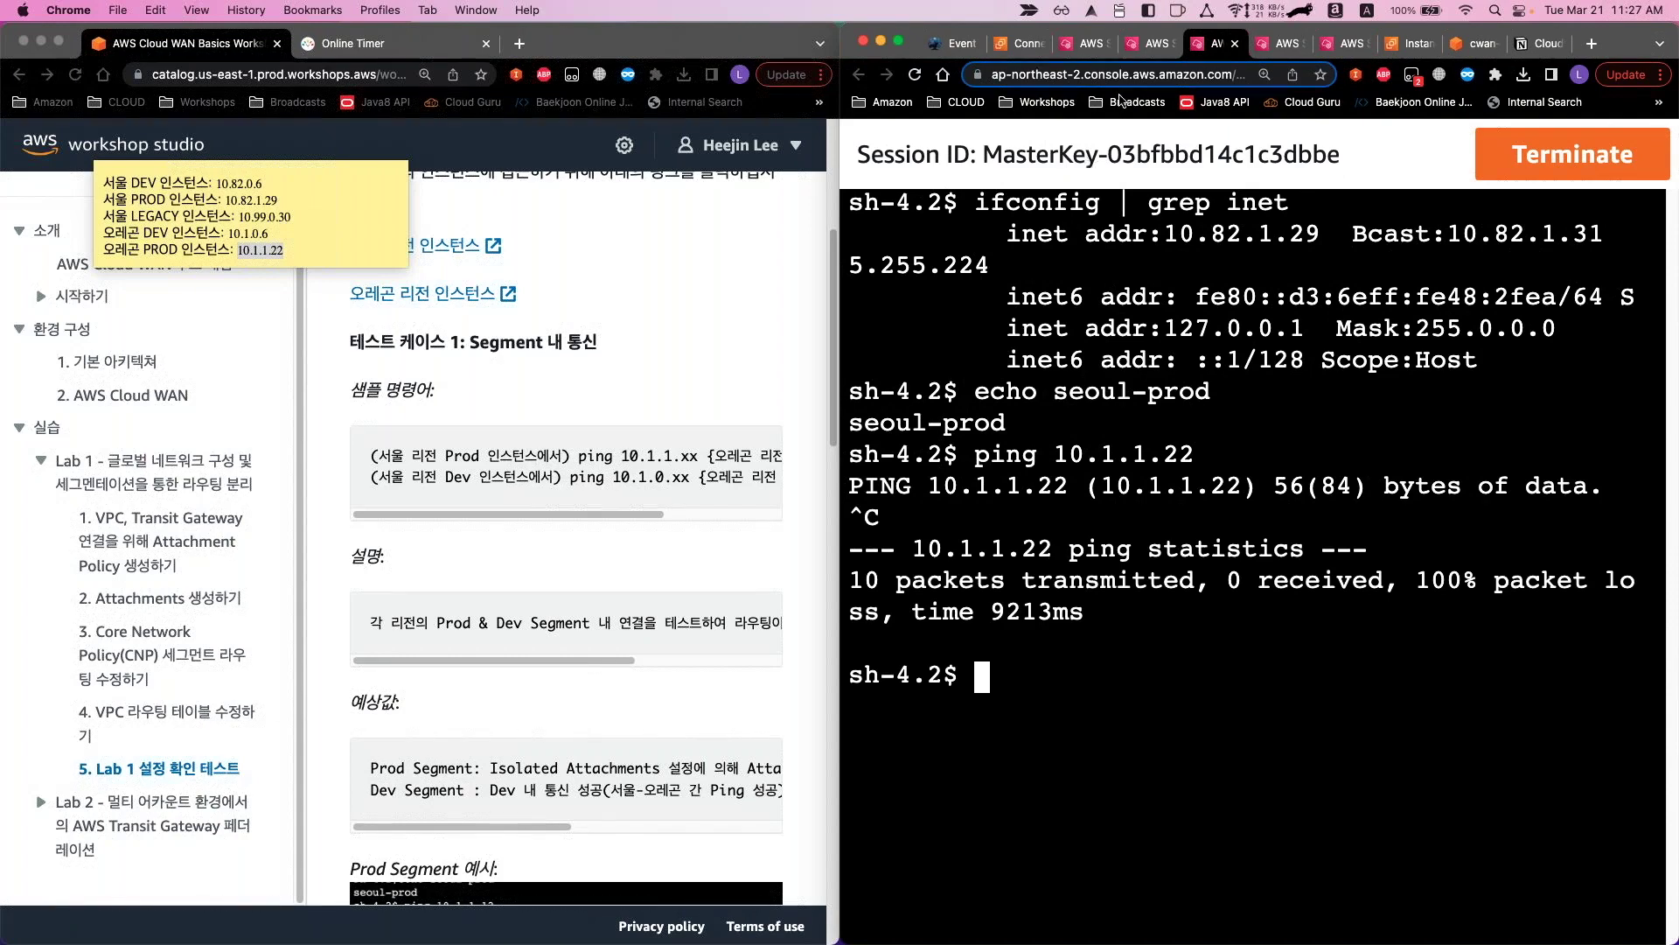
Switch to the oregon-prod session terminal and enlarge its text for readability
click(1088, 44)
click(1279, 44)
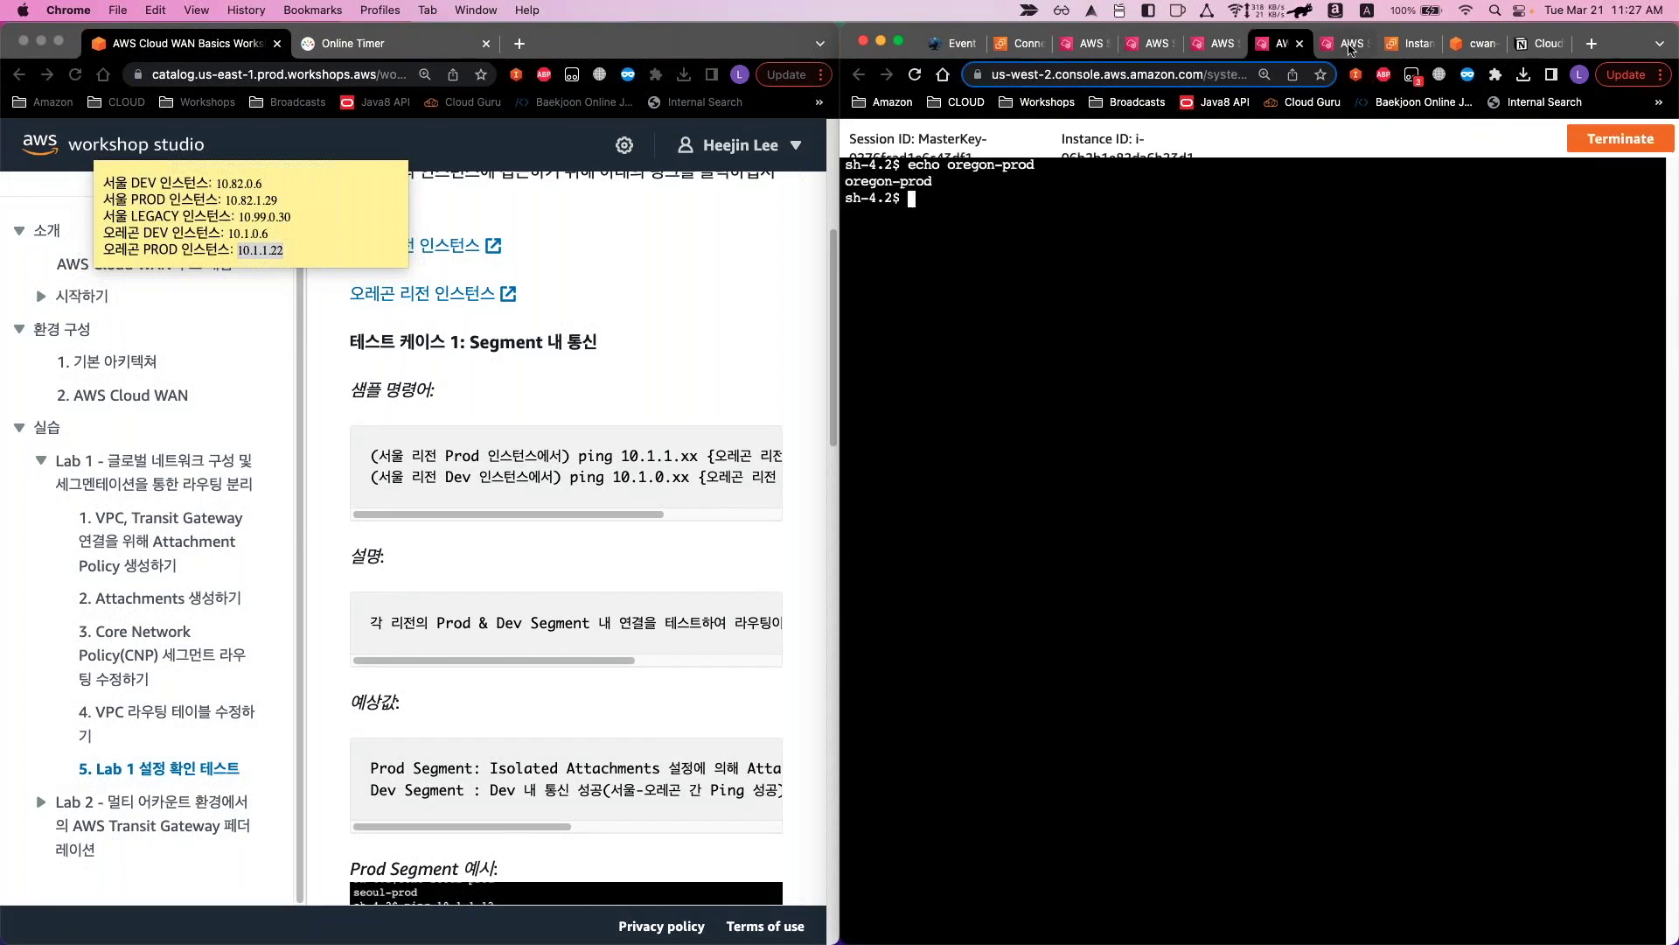
key(super+equal)
key(super+equal)
key(super+equal)
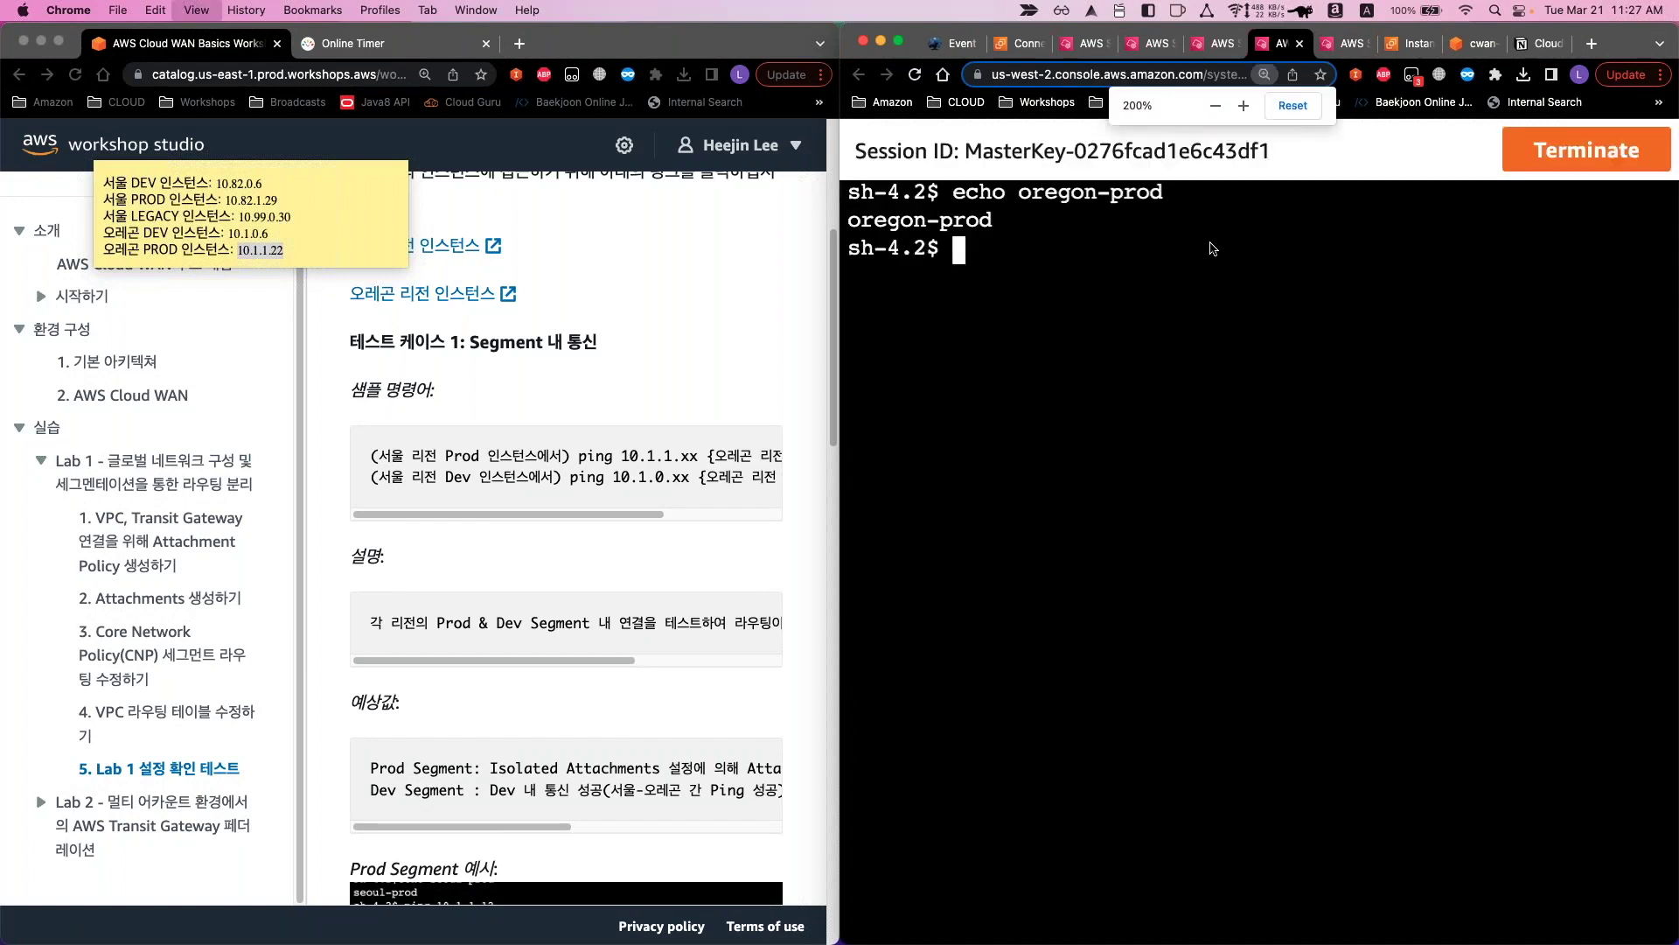
key(super+equal)
Ping the Seoul PROD instance at 10.82.1.29 from the oregon-prod terminal, and stop the ping after a few packets
text(d)
key(BackSpace)
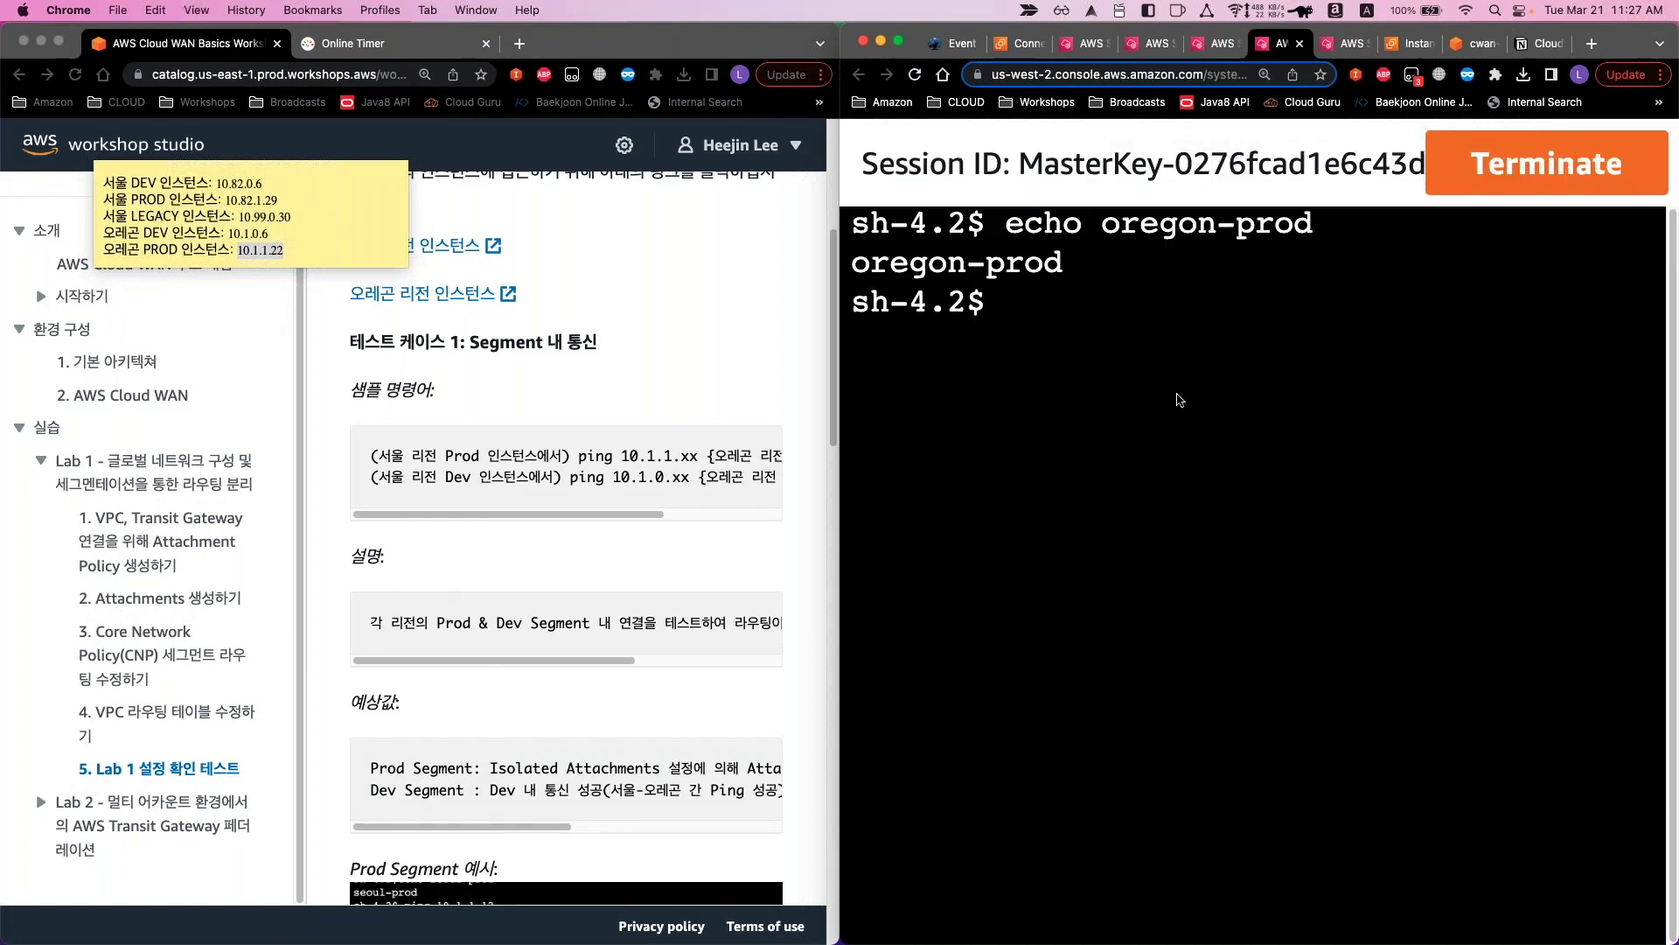
text(ping 10.8)
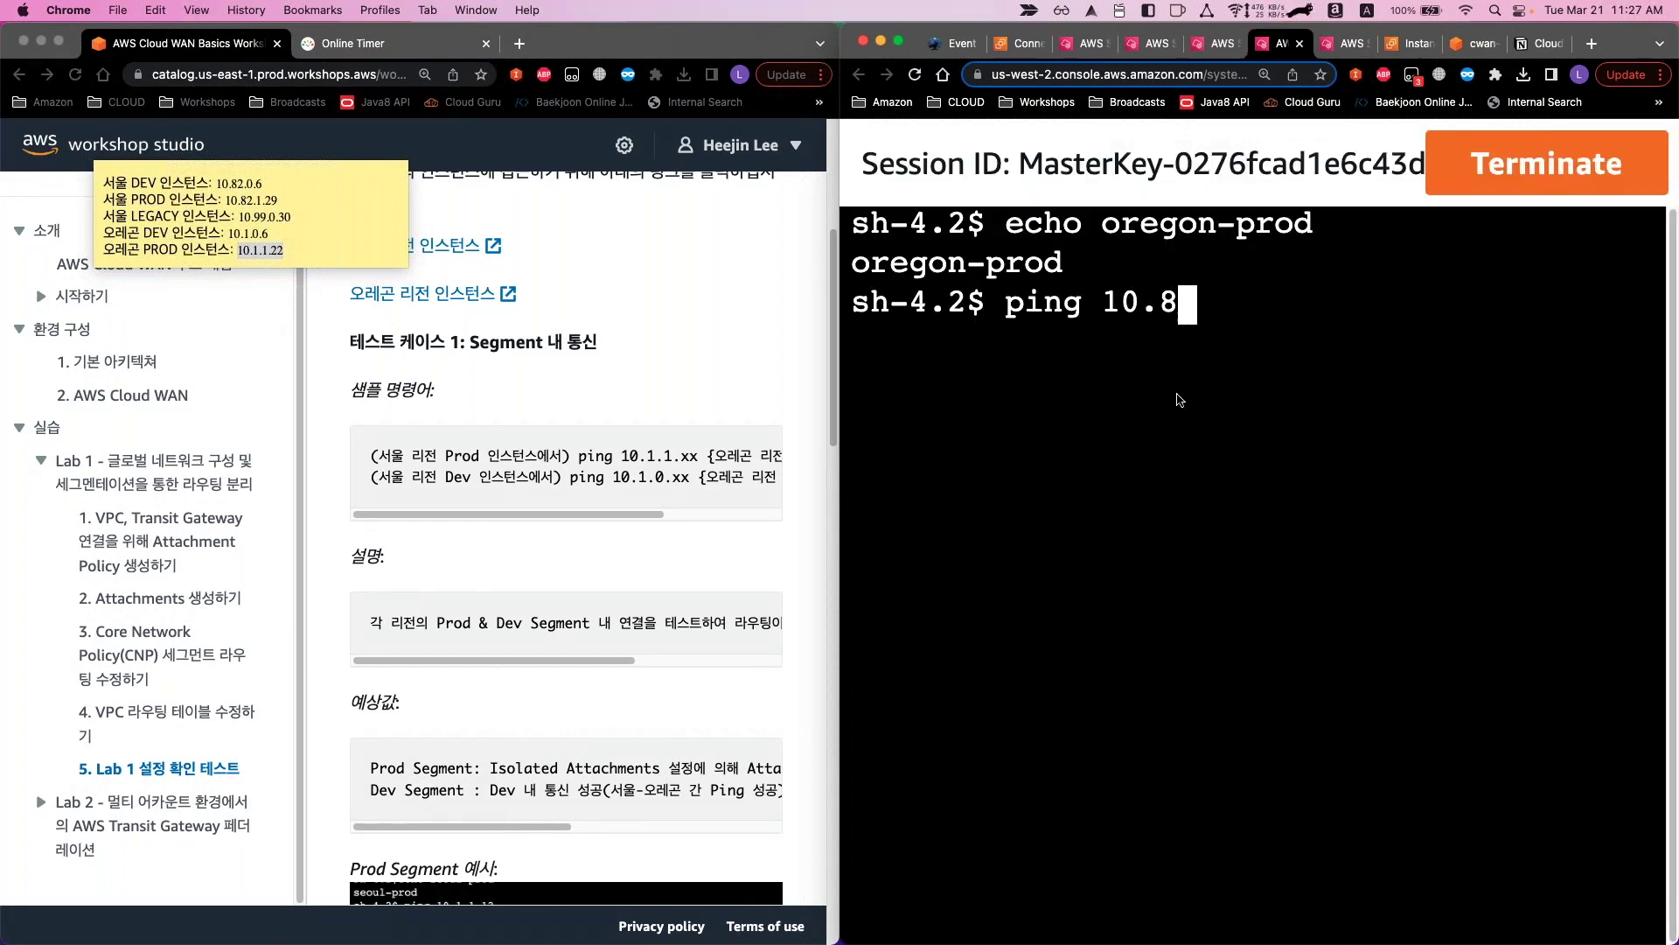
text(2.1.29)
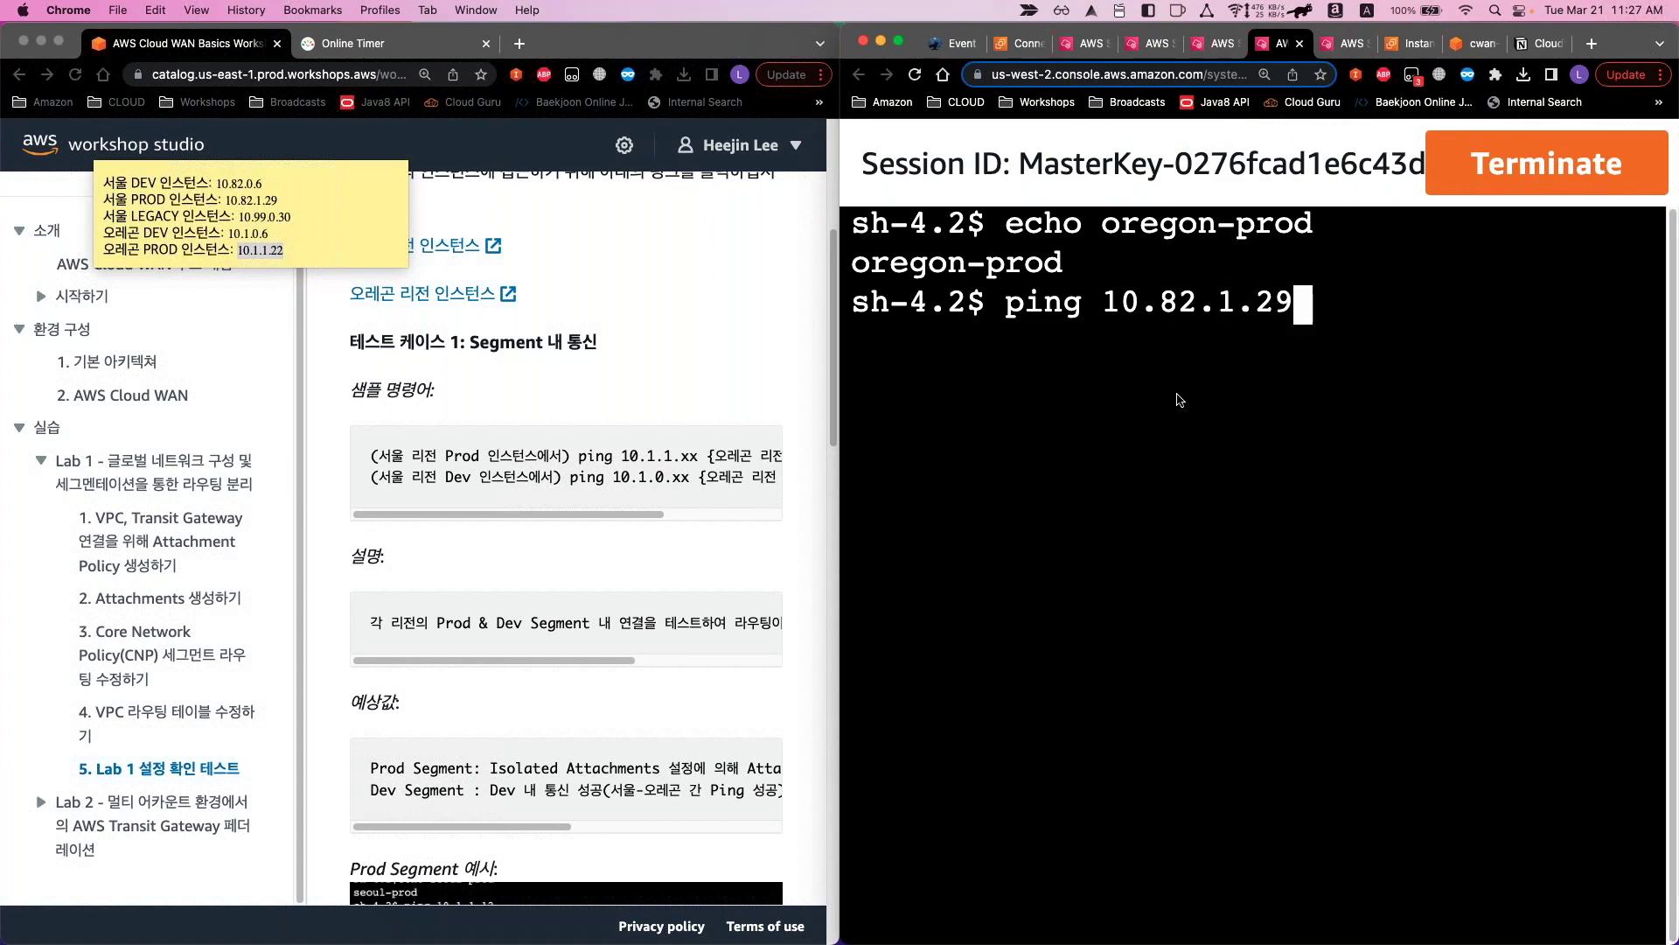
key(Return)
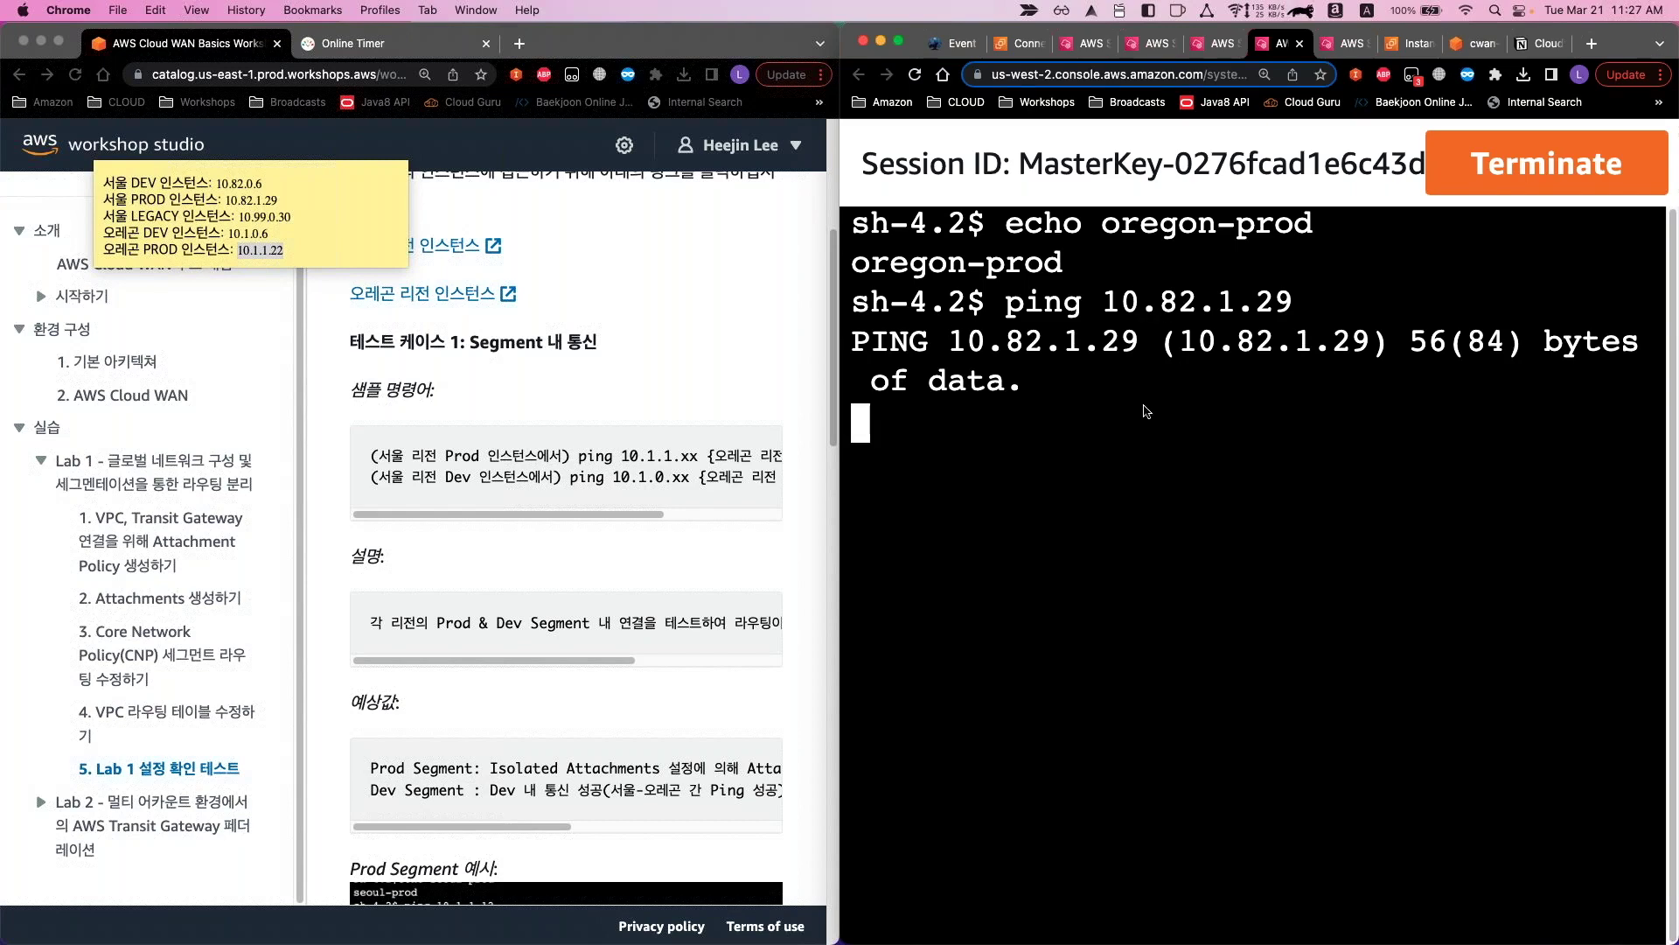
key(ctrl+c)
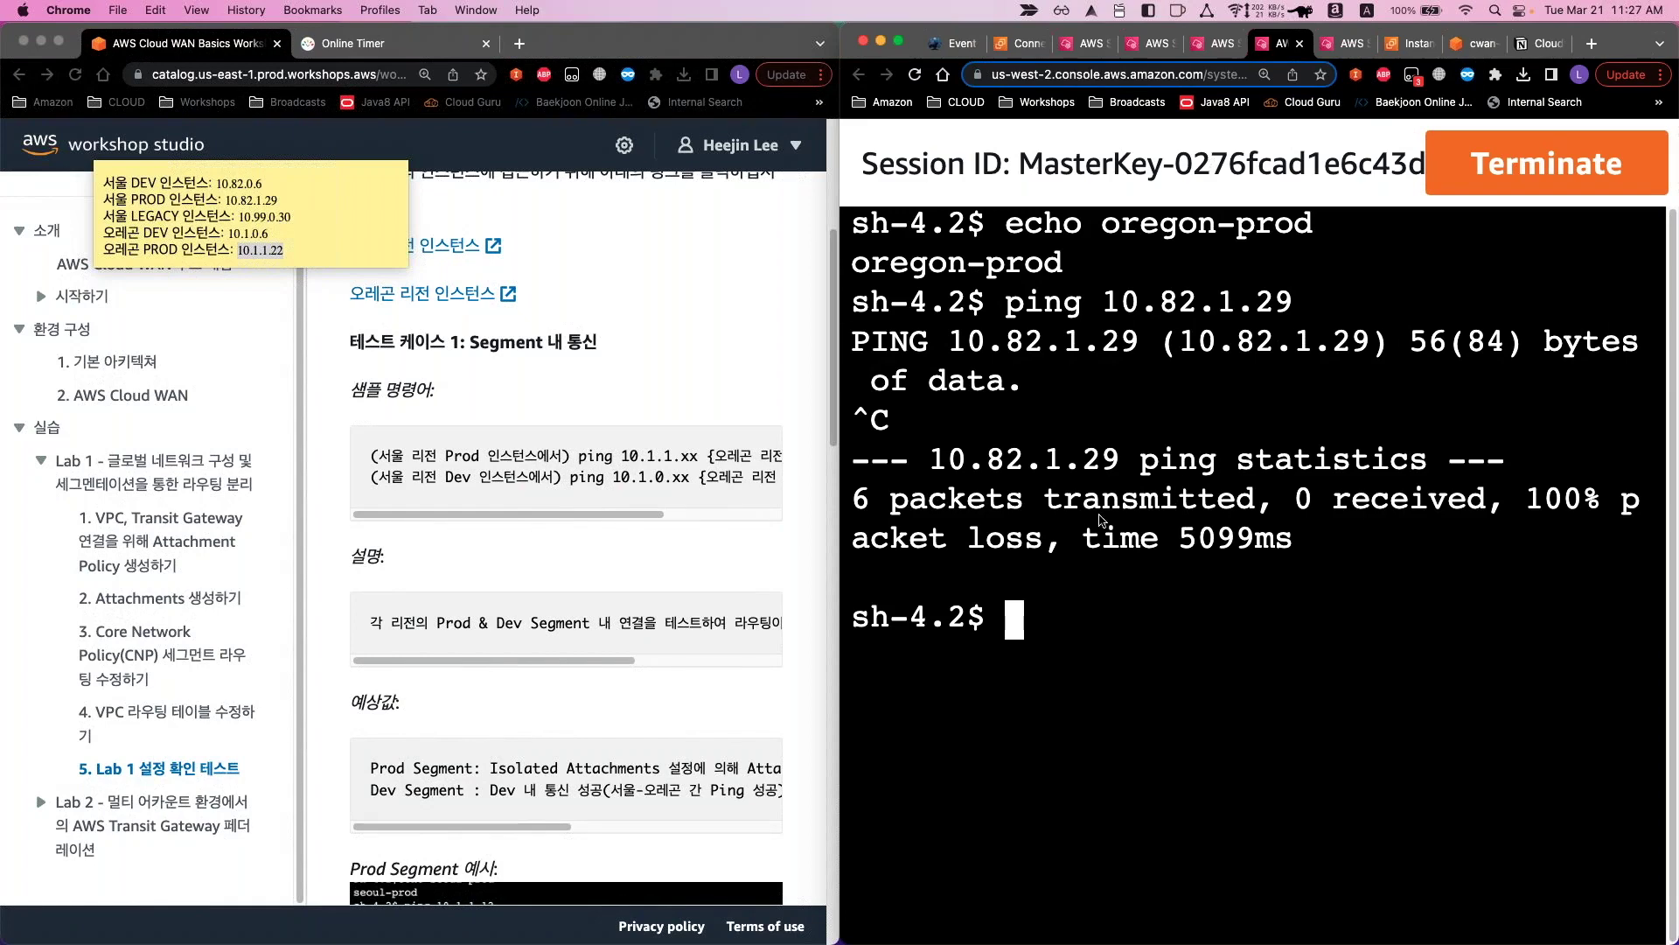
Ping the Oregon DEV instance at 10.1.0.6 from the seoul-dev terminal, and stop the ping after a few replies
scroll(663, 588, down, 1)
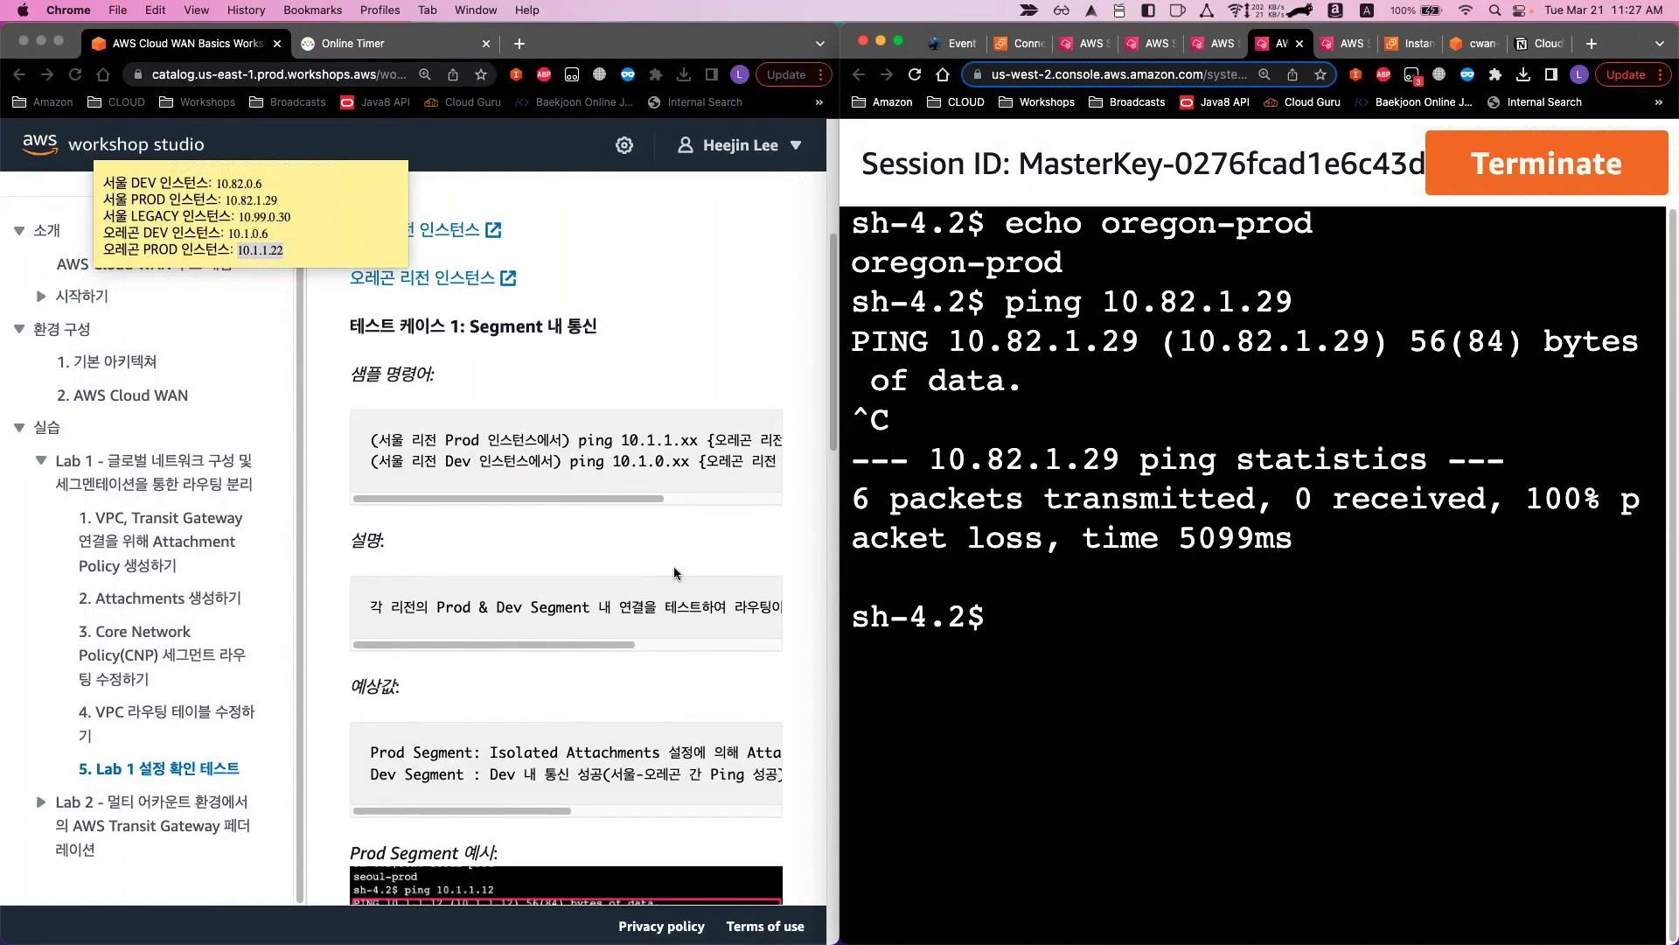
scroll(674, 574, down, 1)
click(1144, 45)
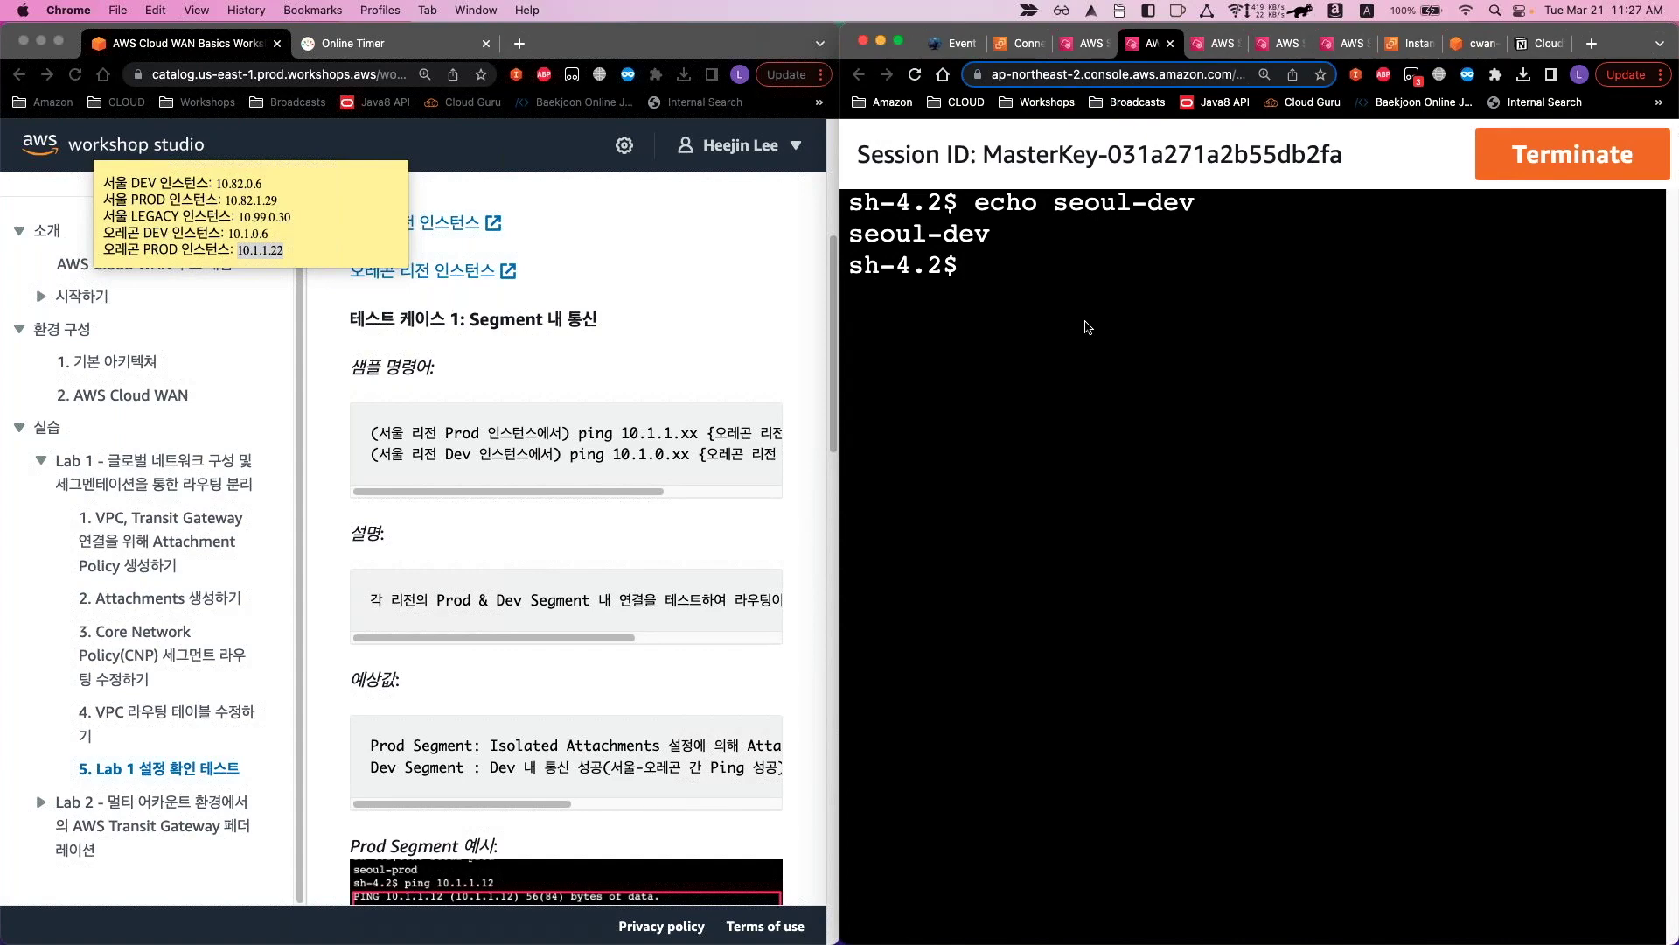
text(ping 10.1.0.6)
key(Return)
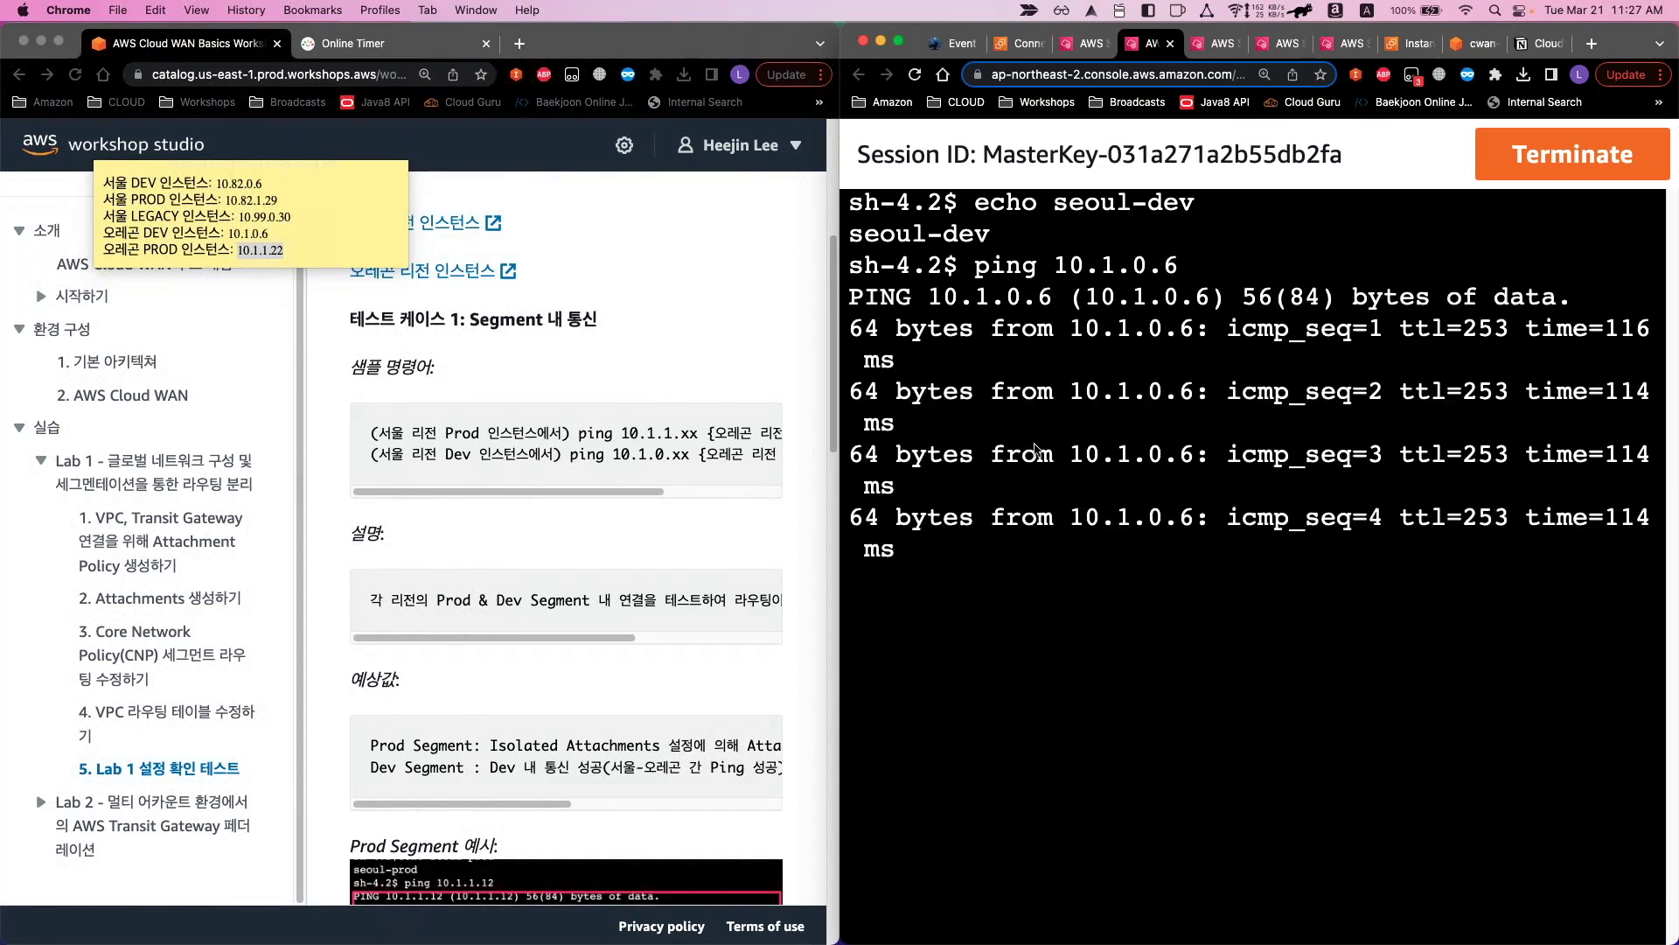
key(ctrl+c)
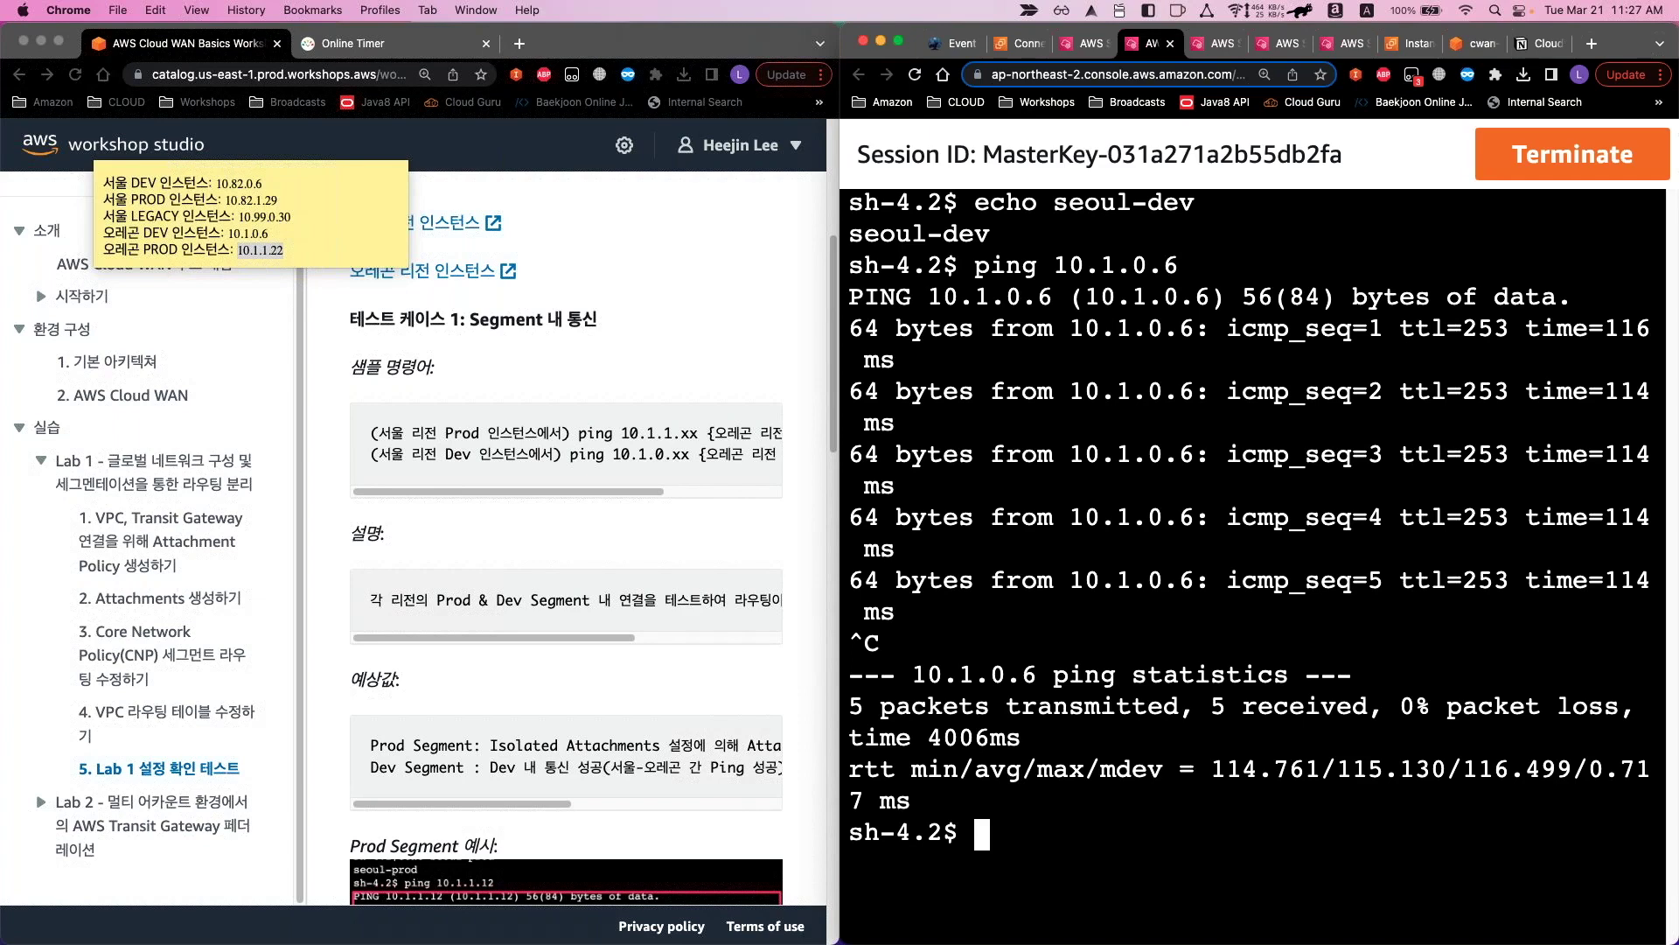
Review the test case 1 example outputs and the test case 2 inter-segment sample commands in the workshop guide
scroll(724, 624, down, 3)
scroll(724, 624, down, 10)
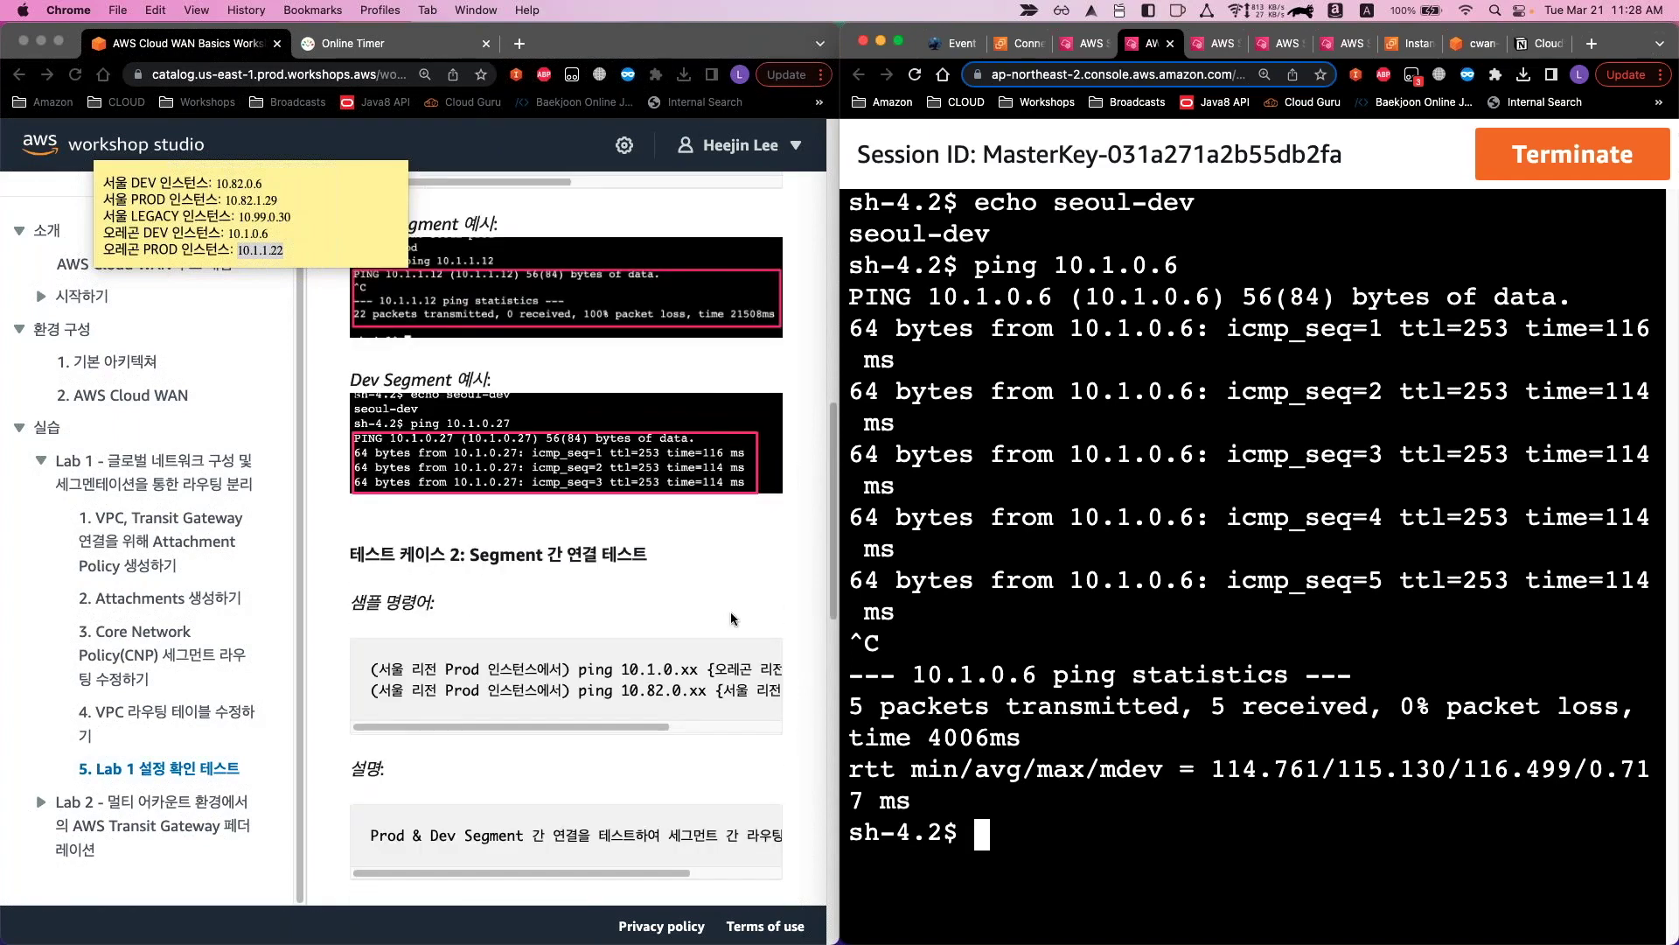
scroll(731, 617, down, 2)
scroll(731, 617, down, 1)
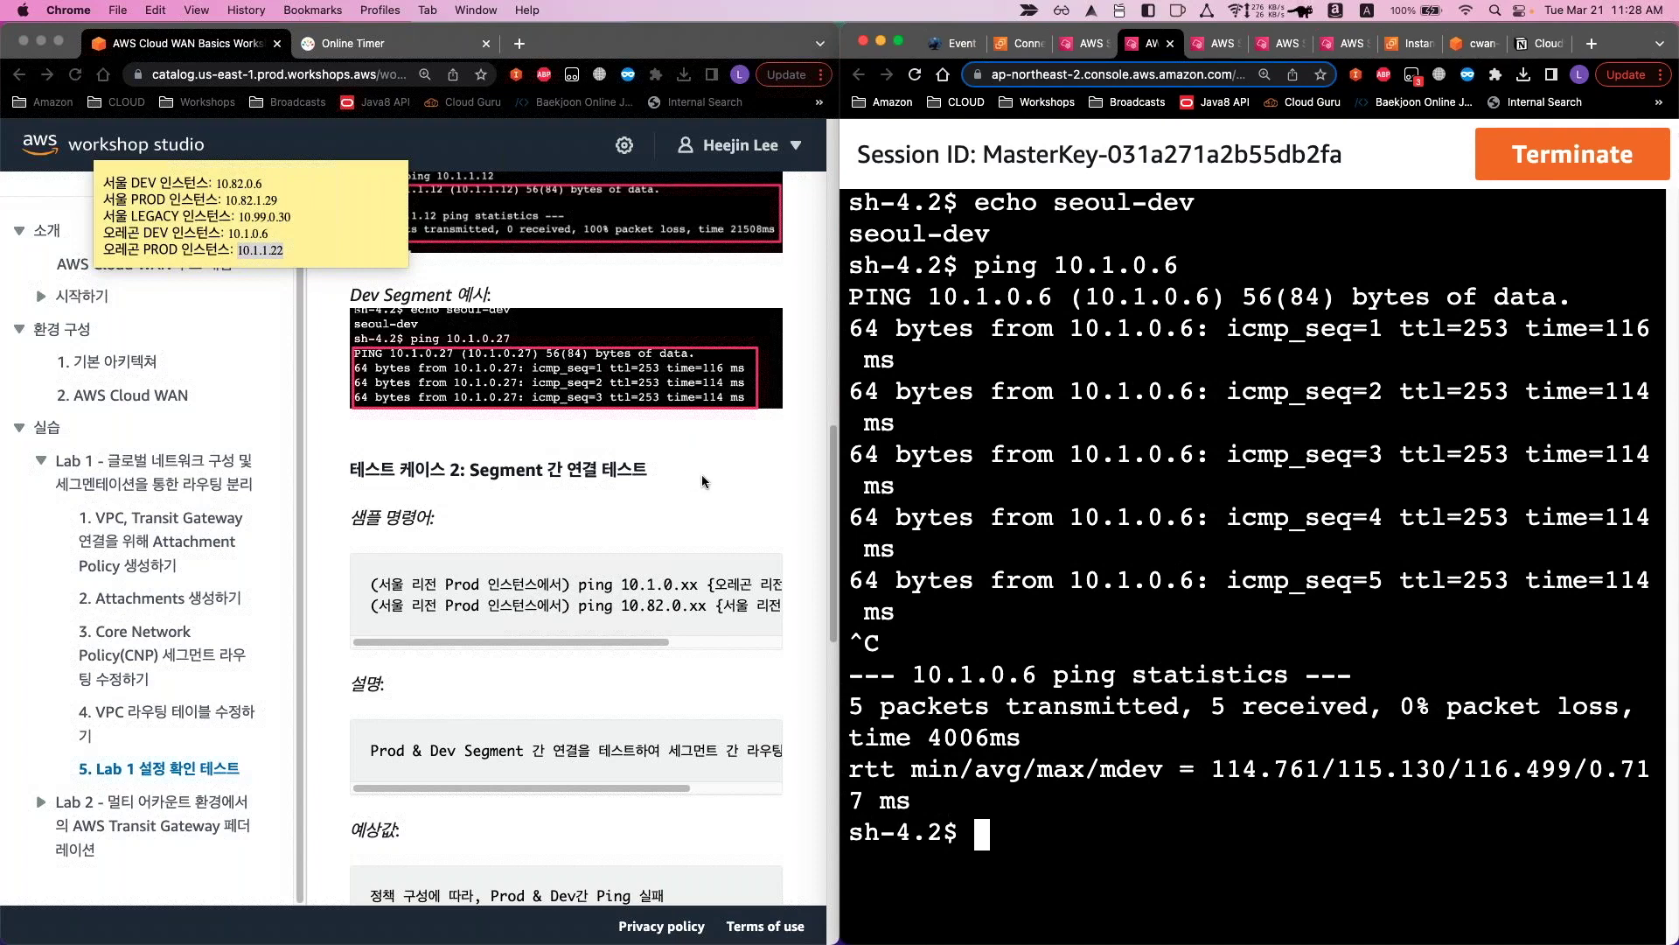
Switch to the oregon-dev session terminal and ping the Seoul DEV instance at 10.82.0.6, stopping the ping after a couple of replies
click(1218, 45)
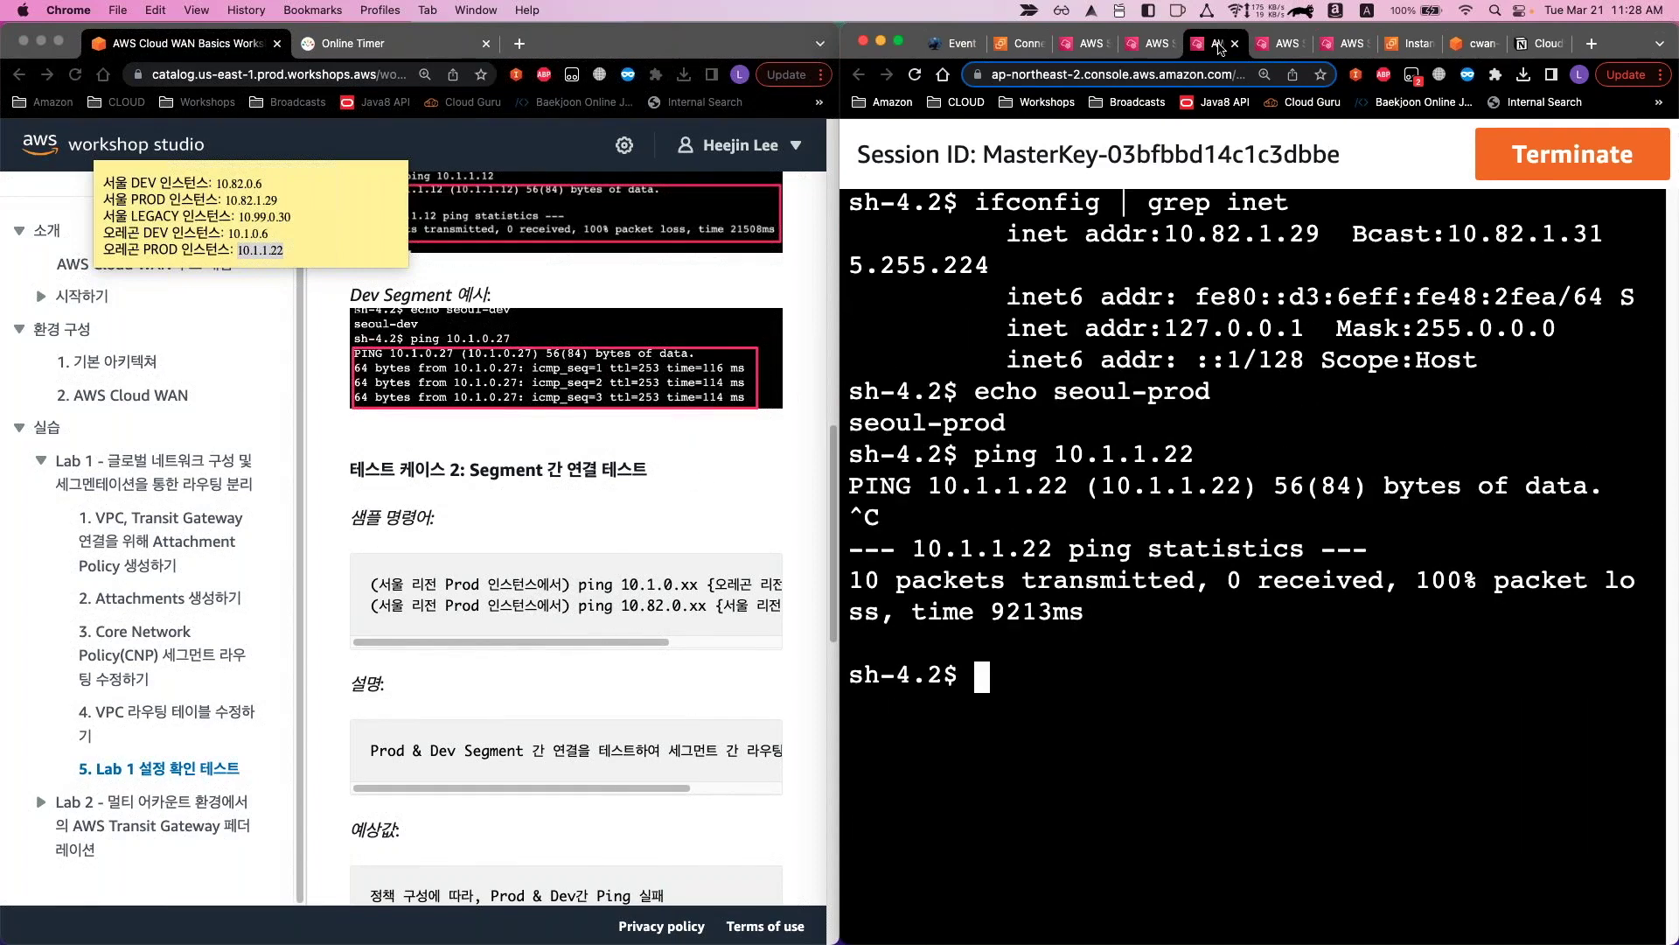
click(1289, 45)
click(1354, 45)
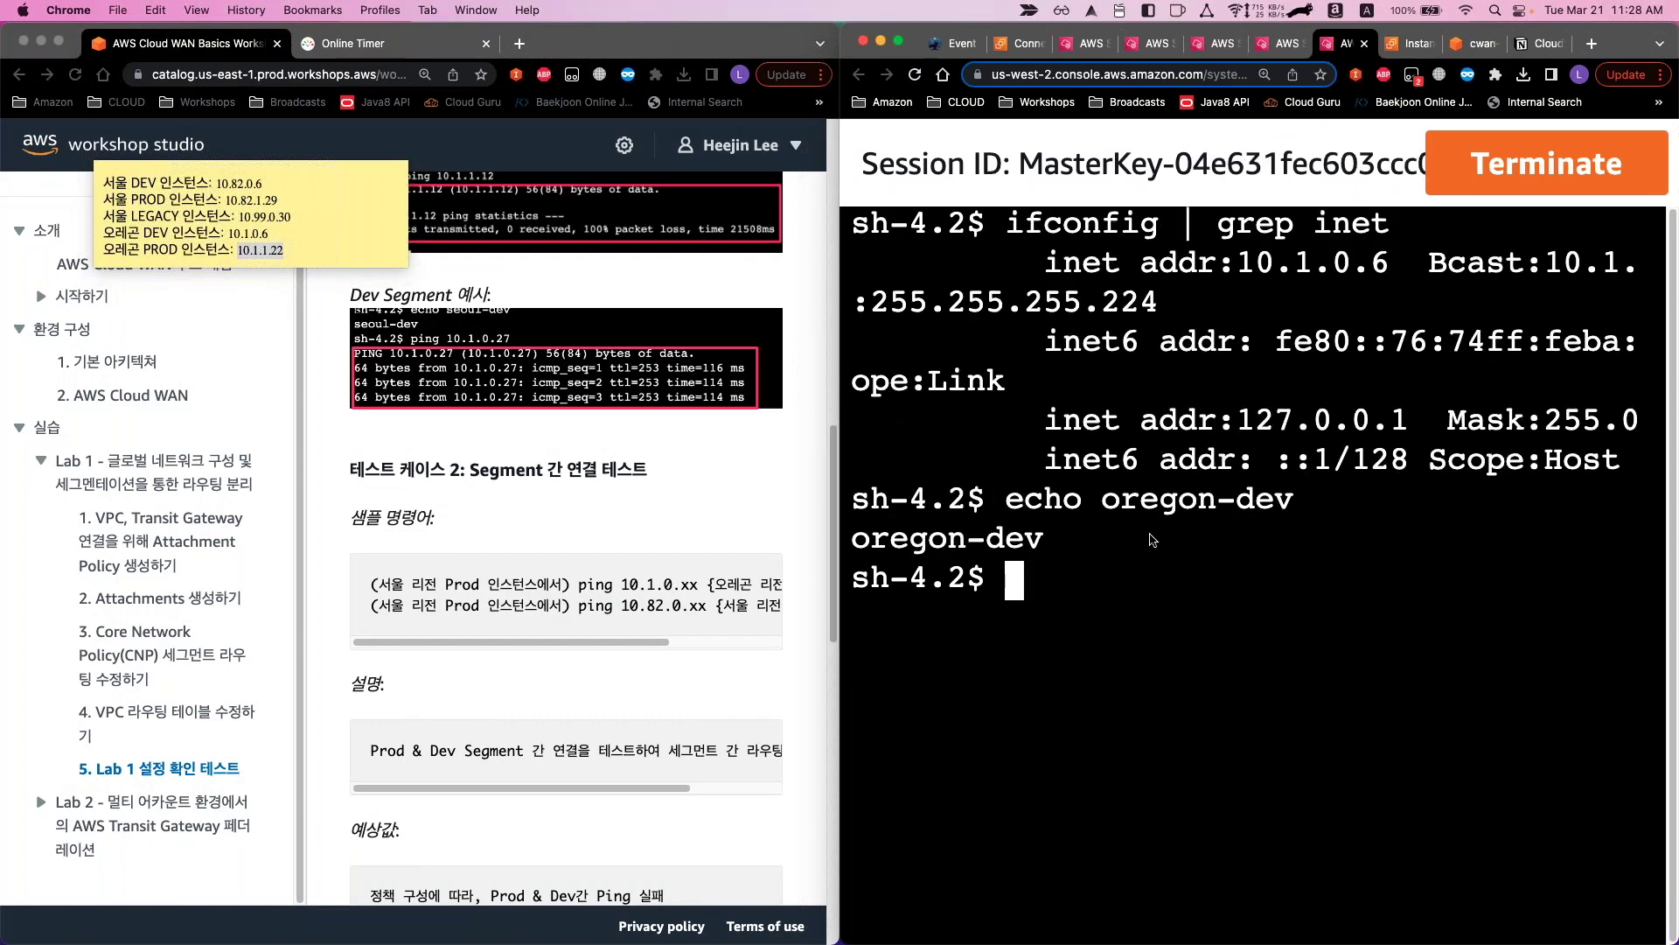
text(pi)
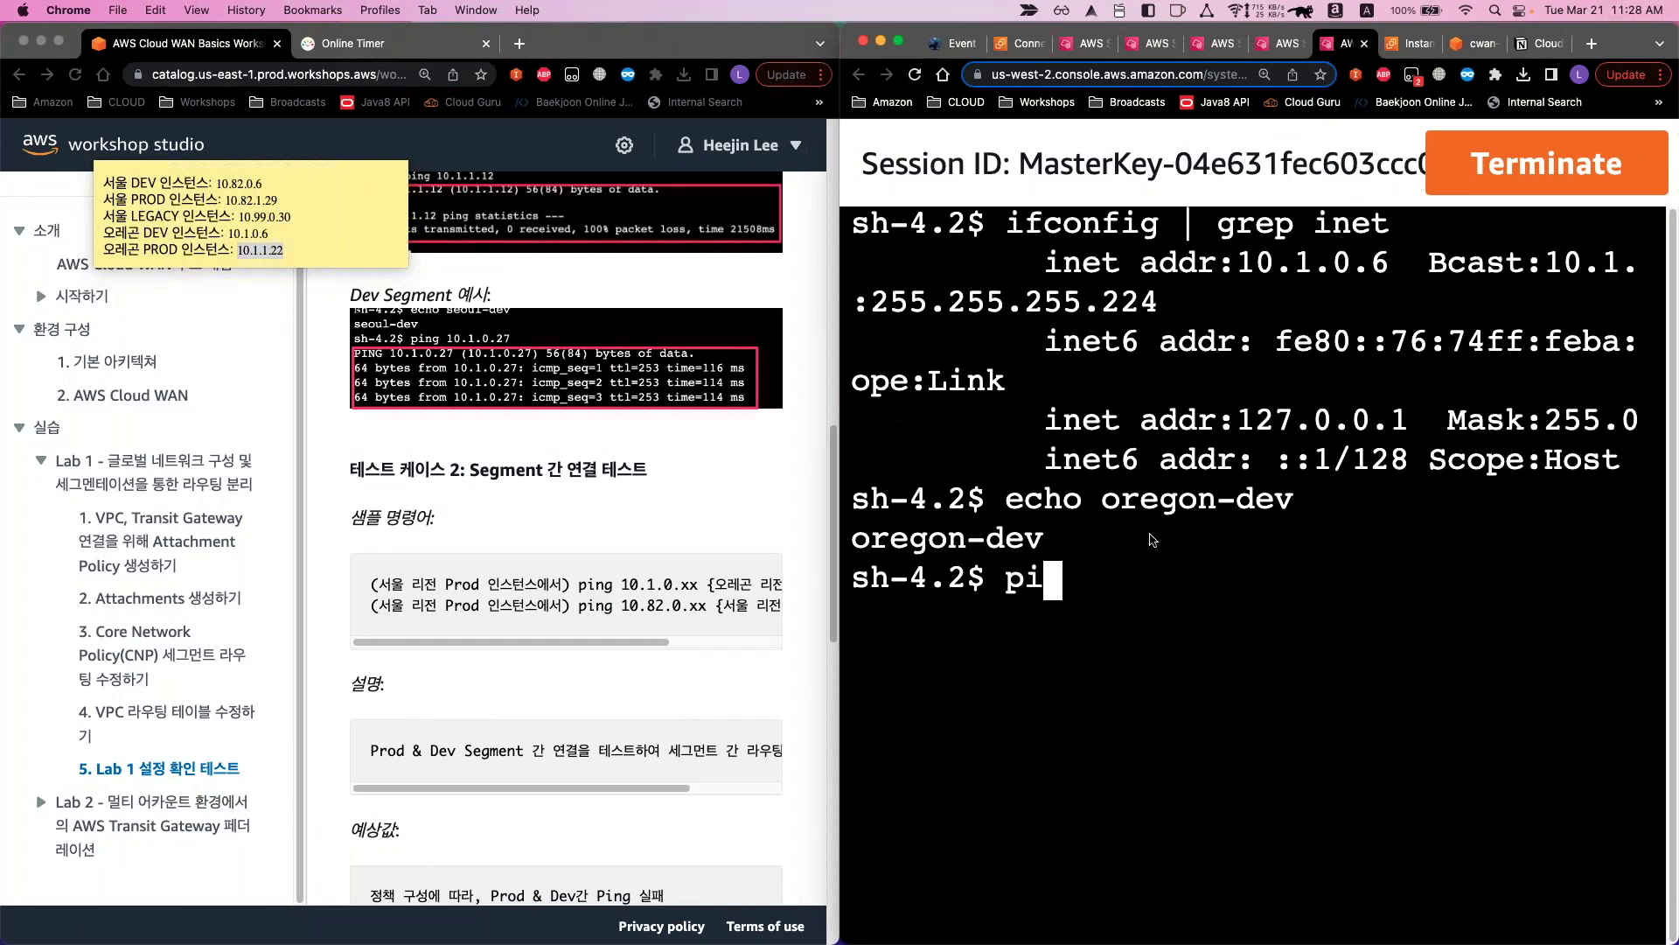
text(ng 10)
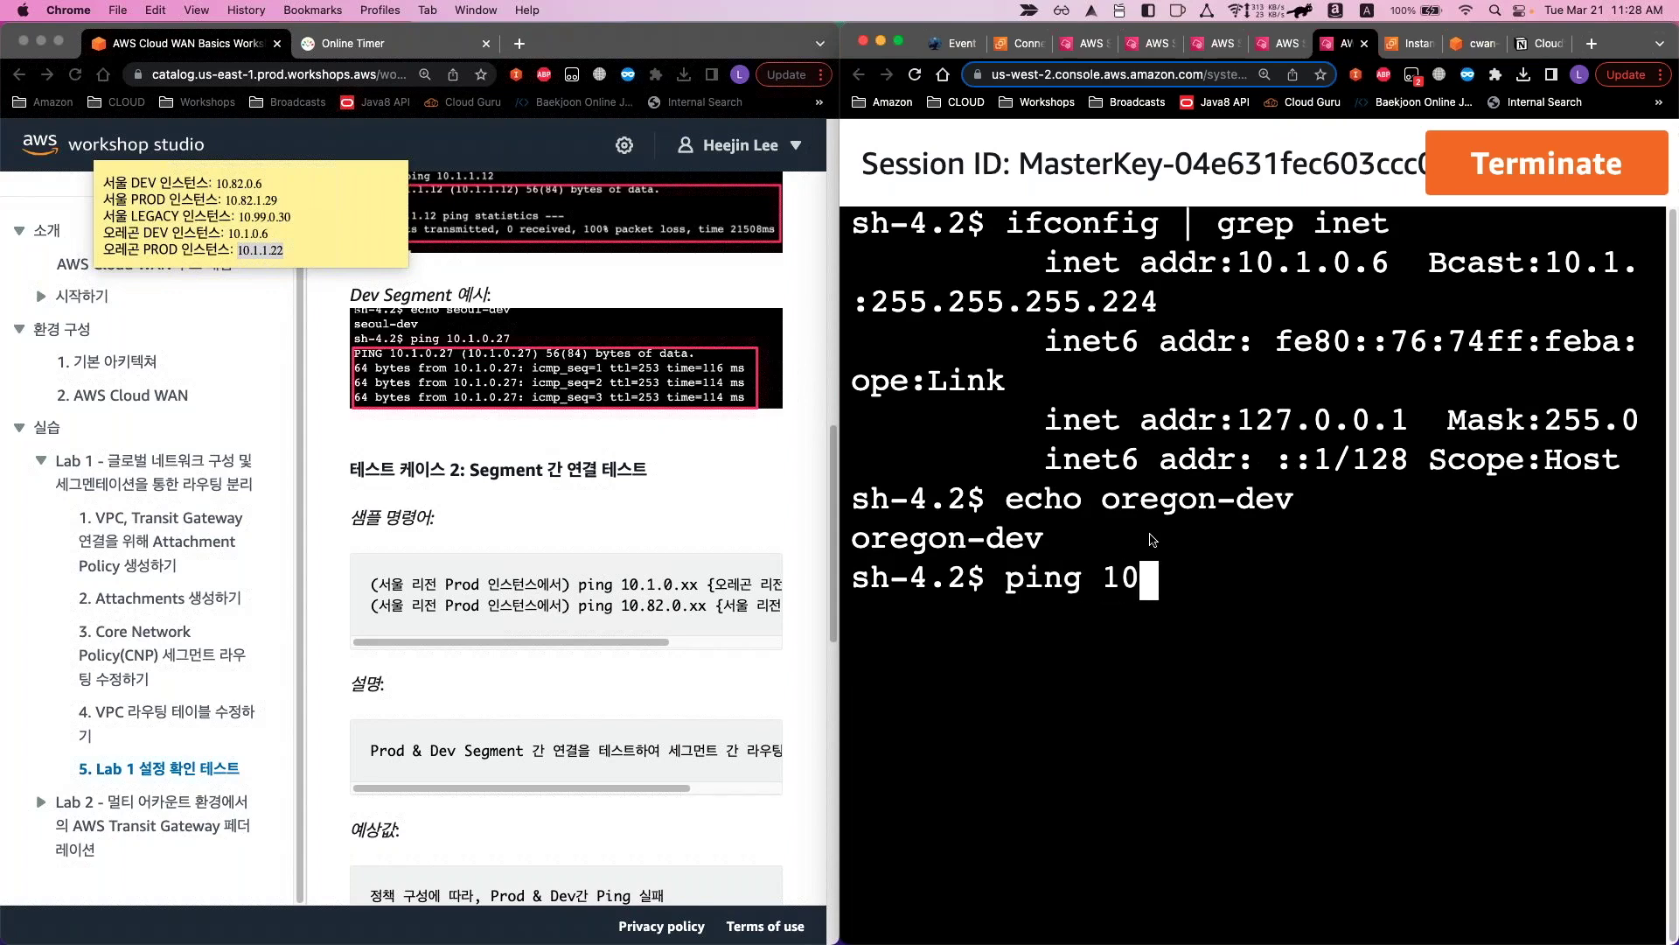
text(.82.0.6)
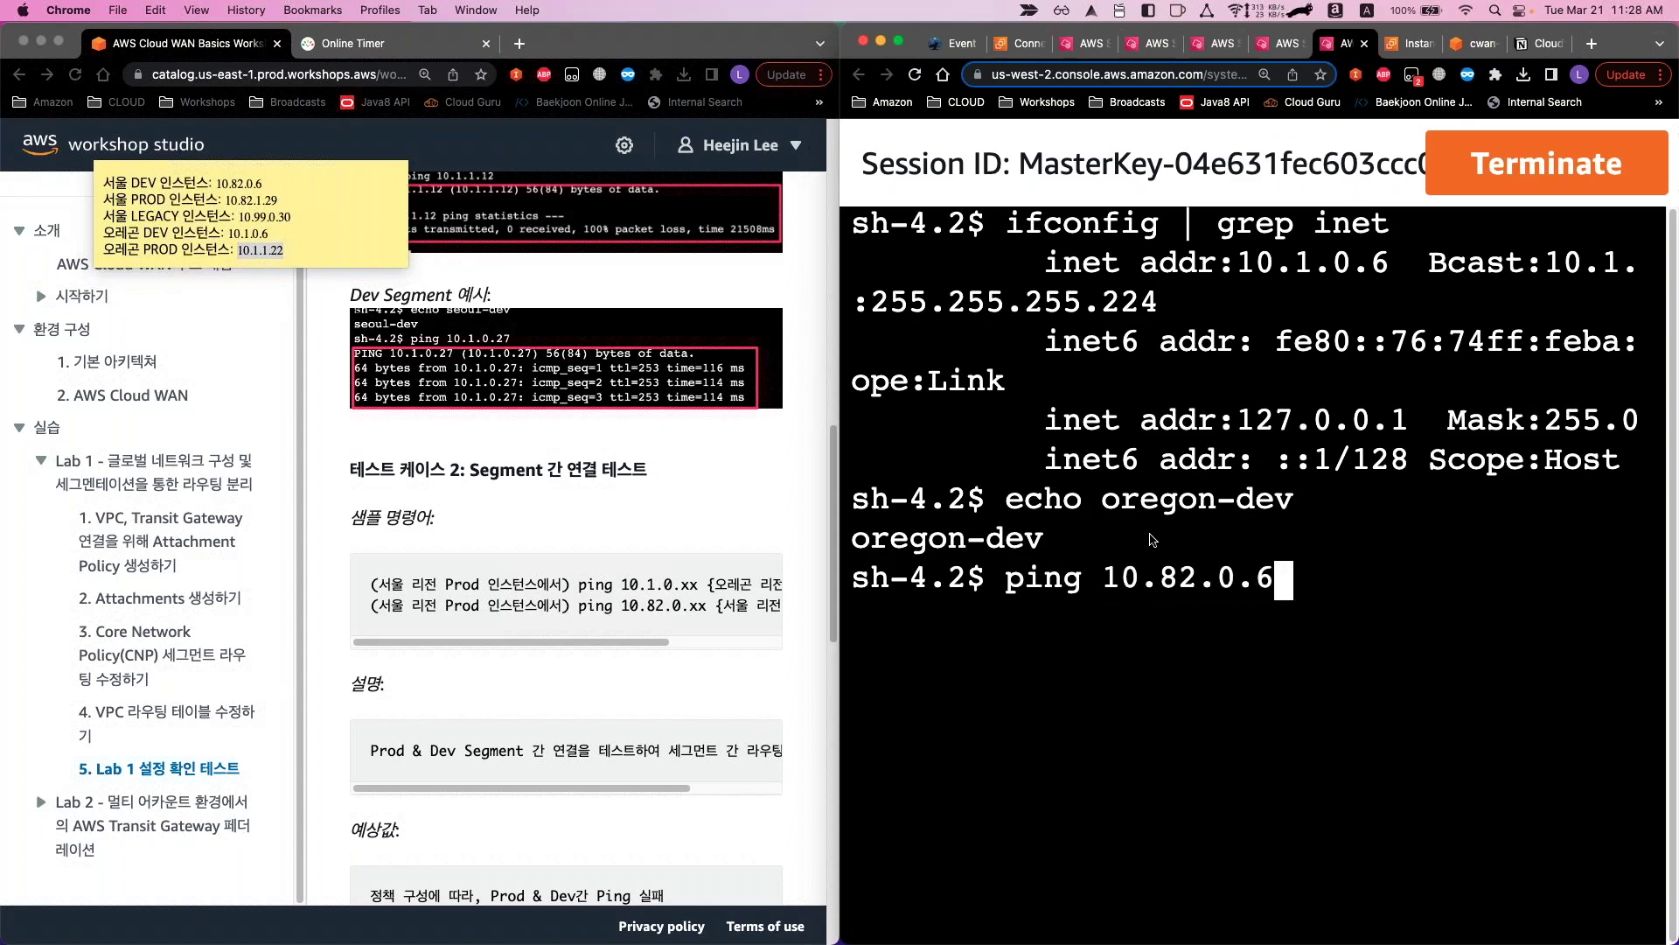
key(Return)
key(ctrl+c)
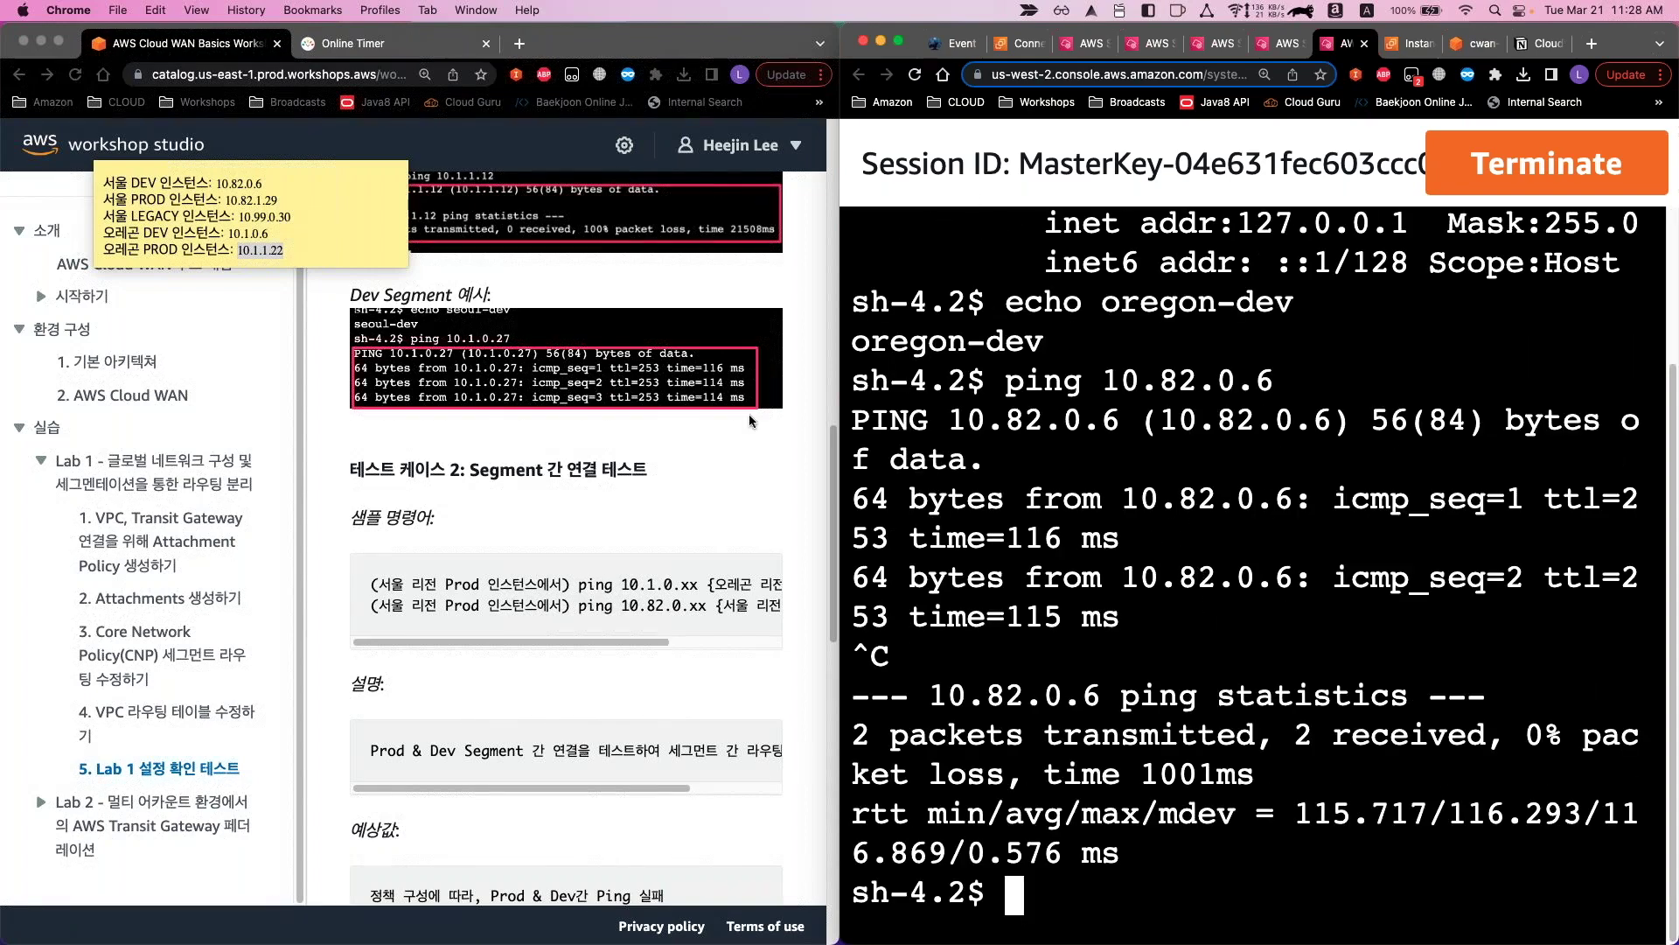
Review the test case 1 expected values and the test case 2 sample commands in the guide against the oregon-dev ping output
scroll(626, 533, up, 10)
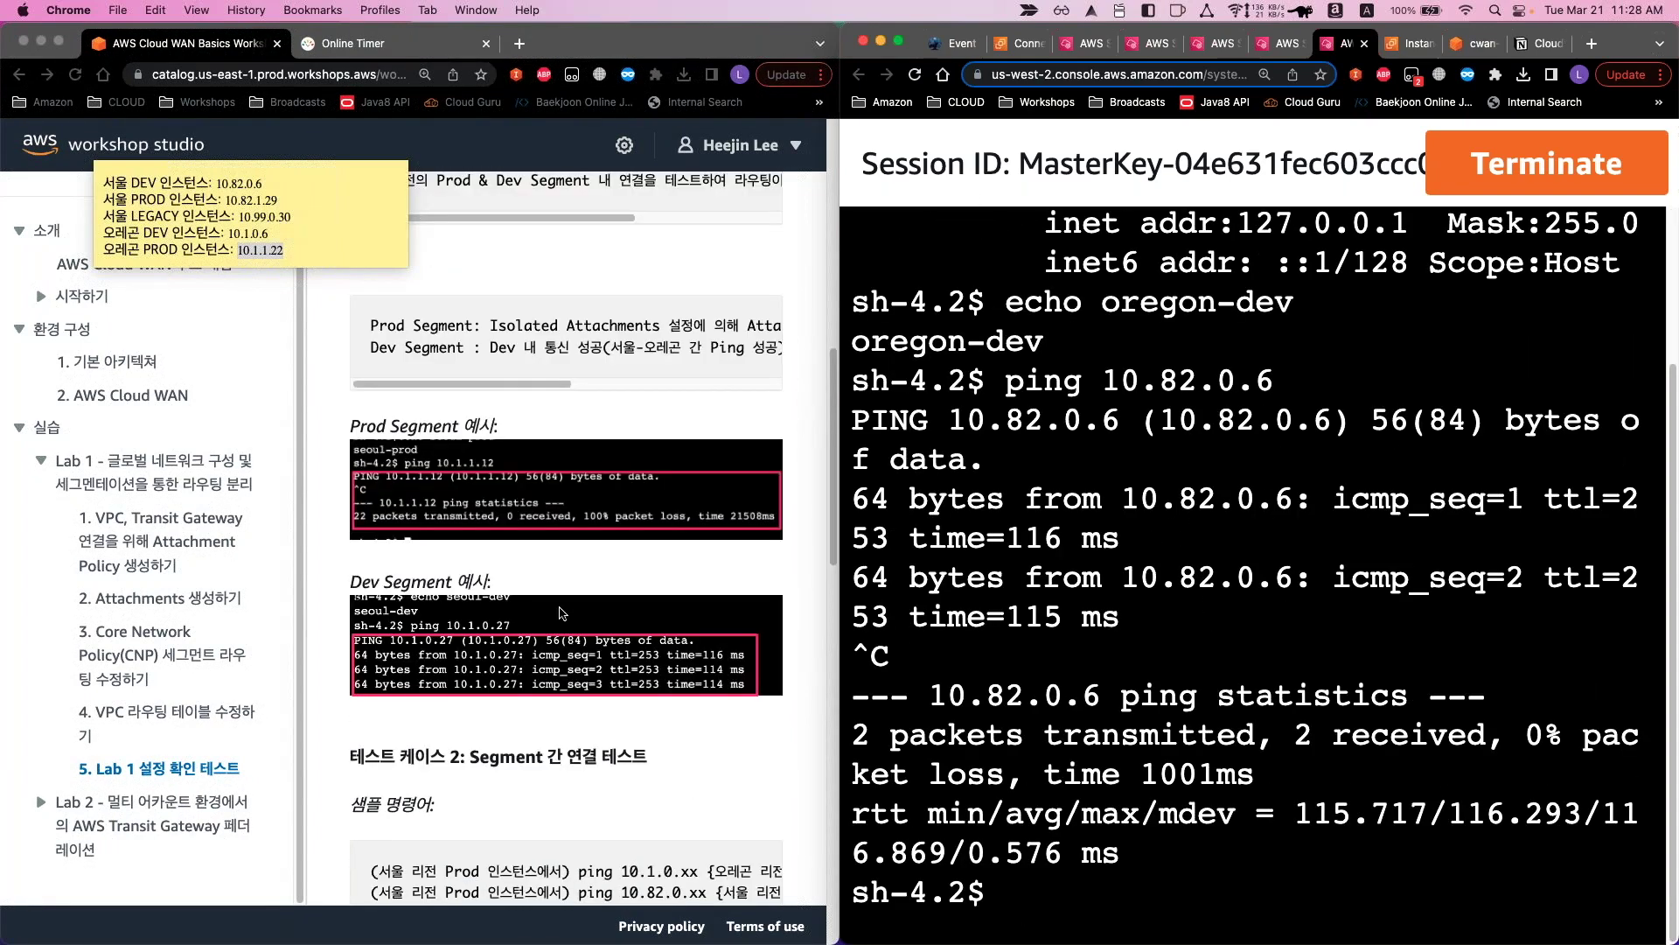
scroll(460, 533, down, 1)
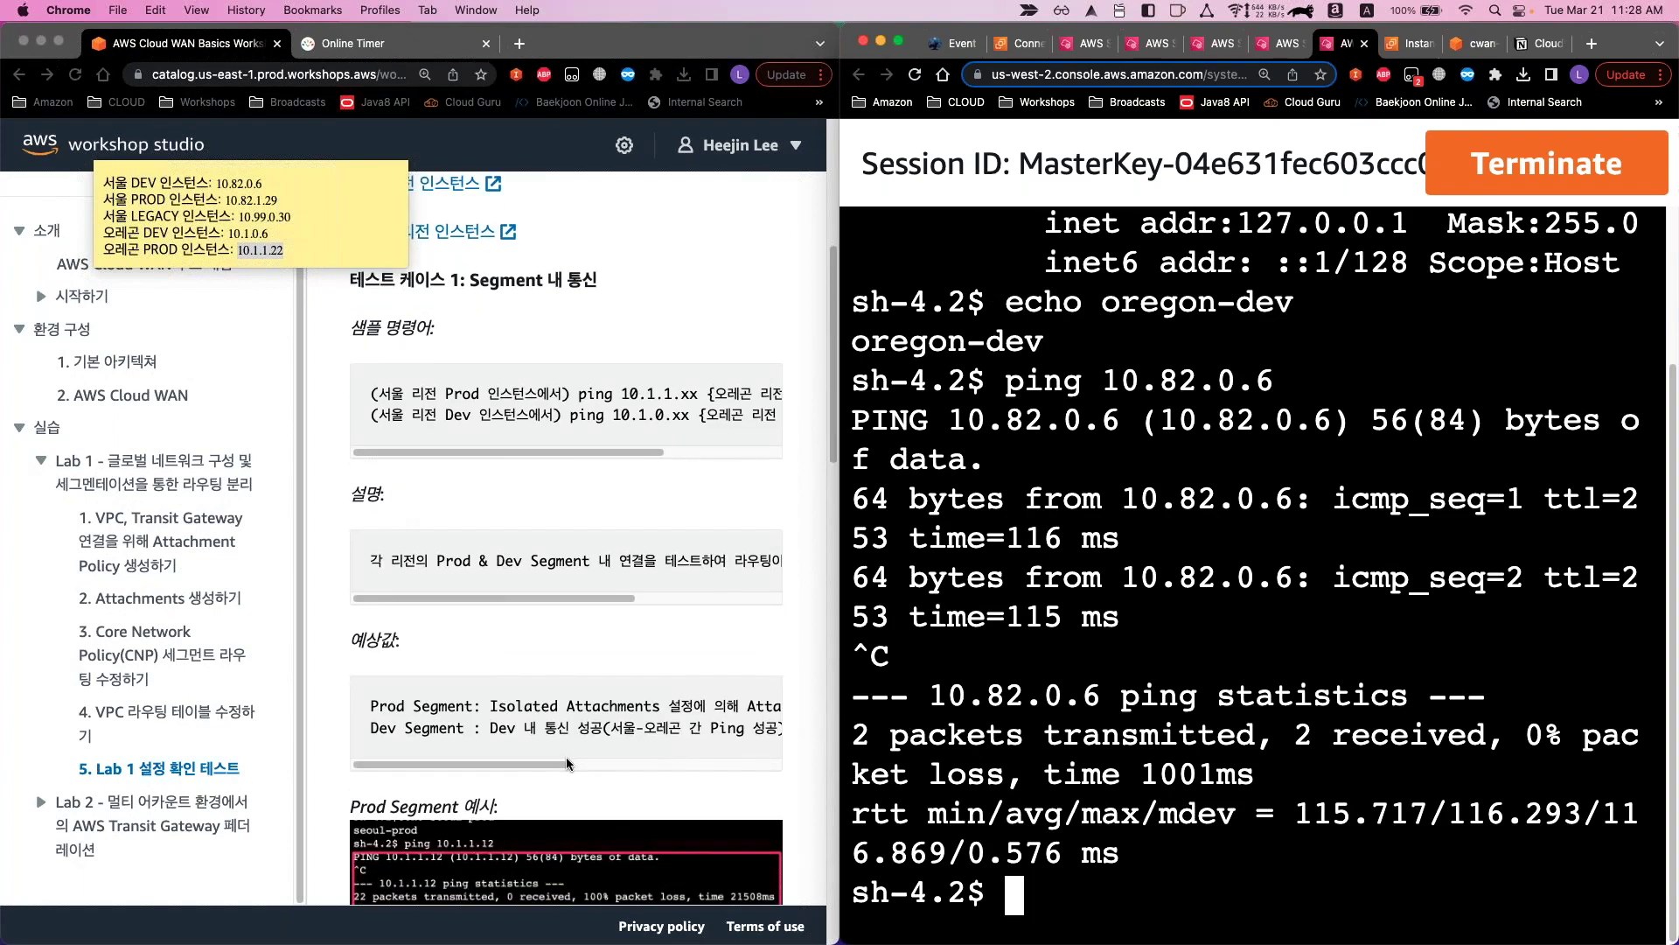
scroll(565, 757, down, 5)
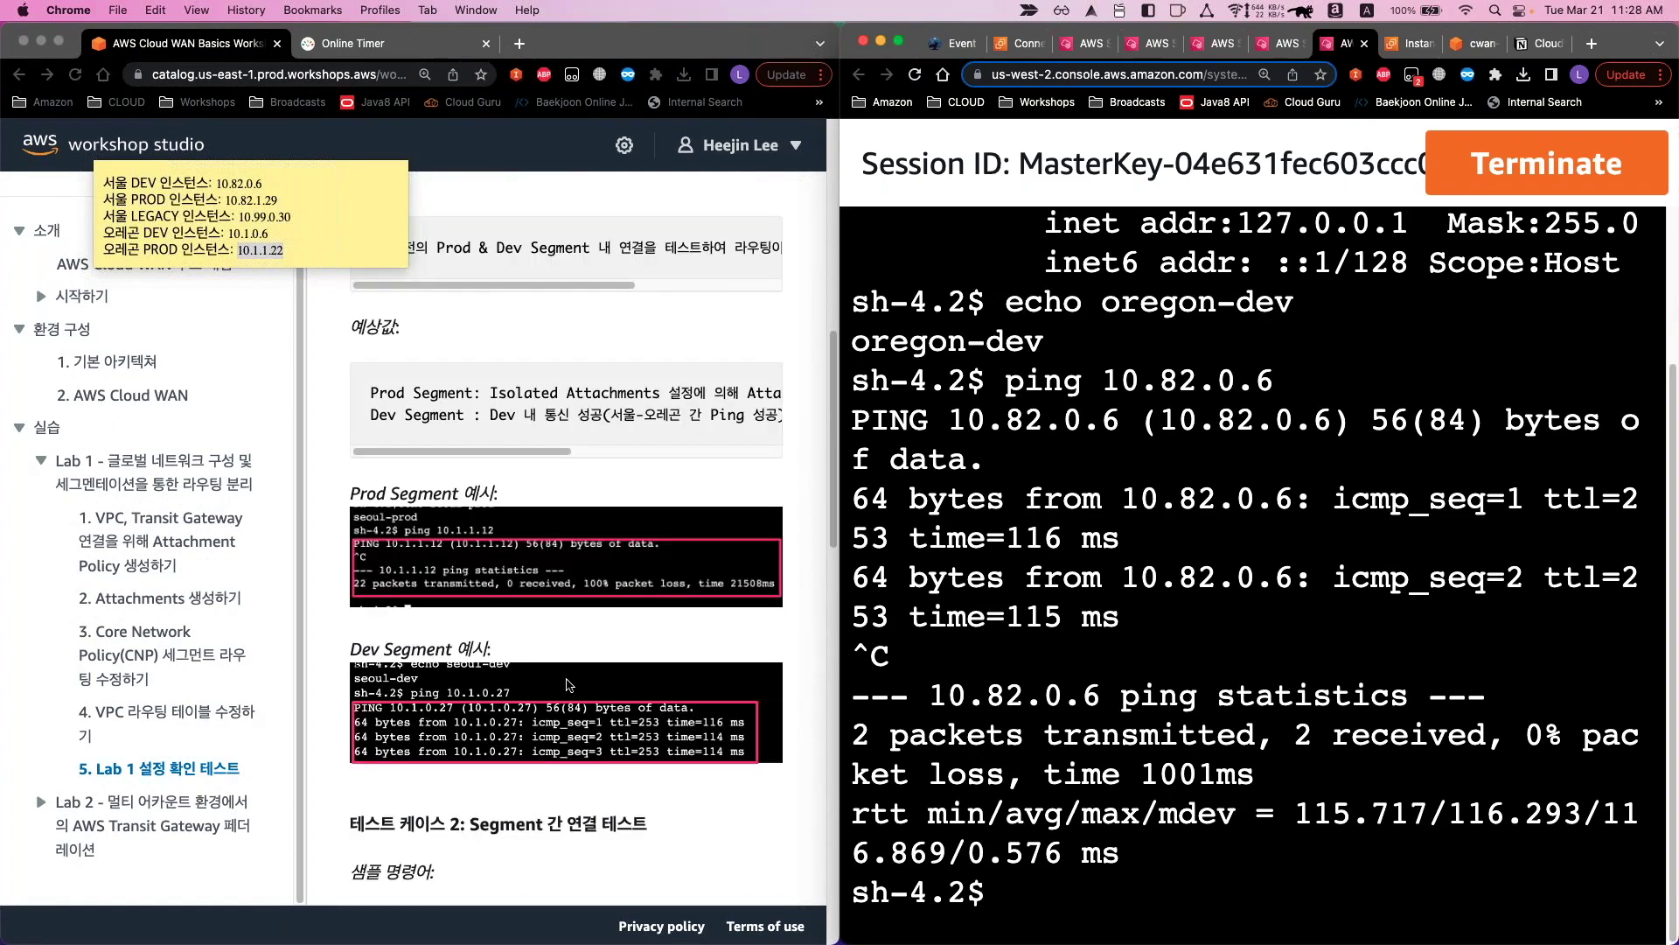
scroll(570, 678, down, 2)
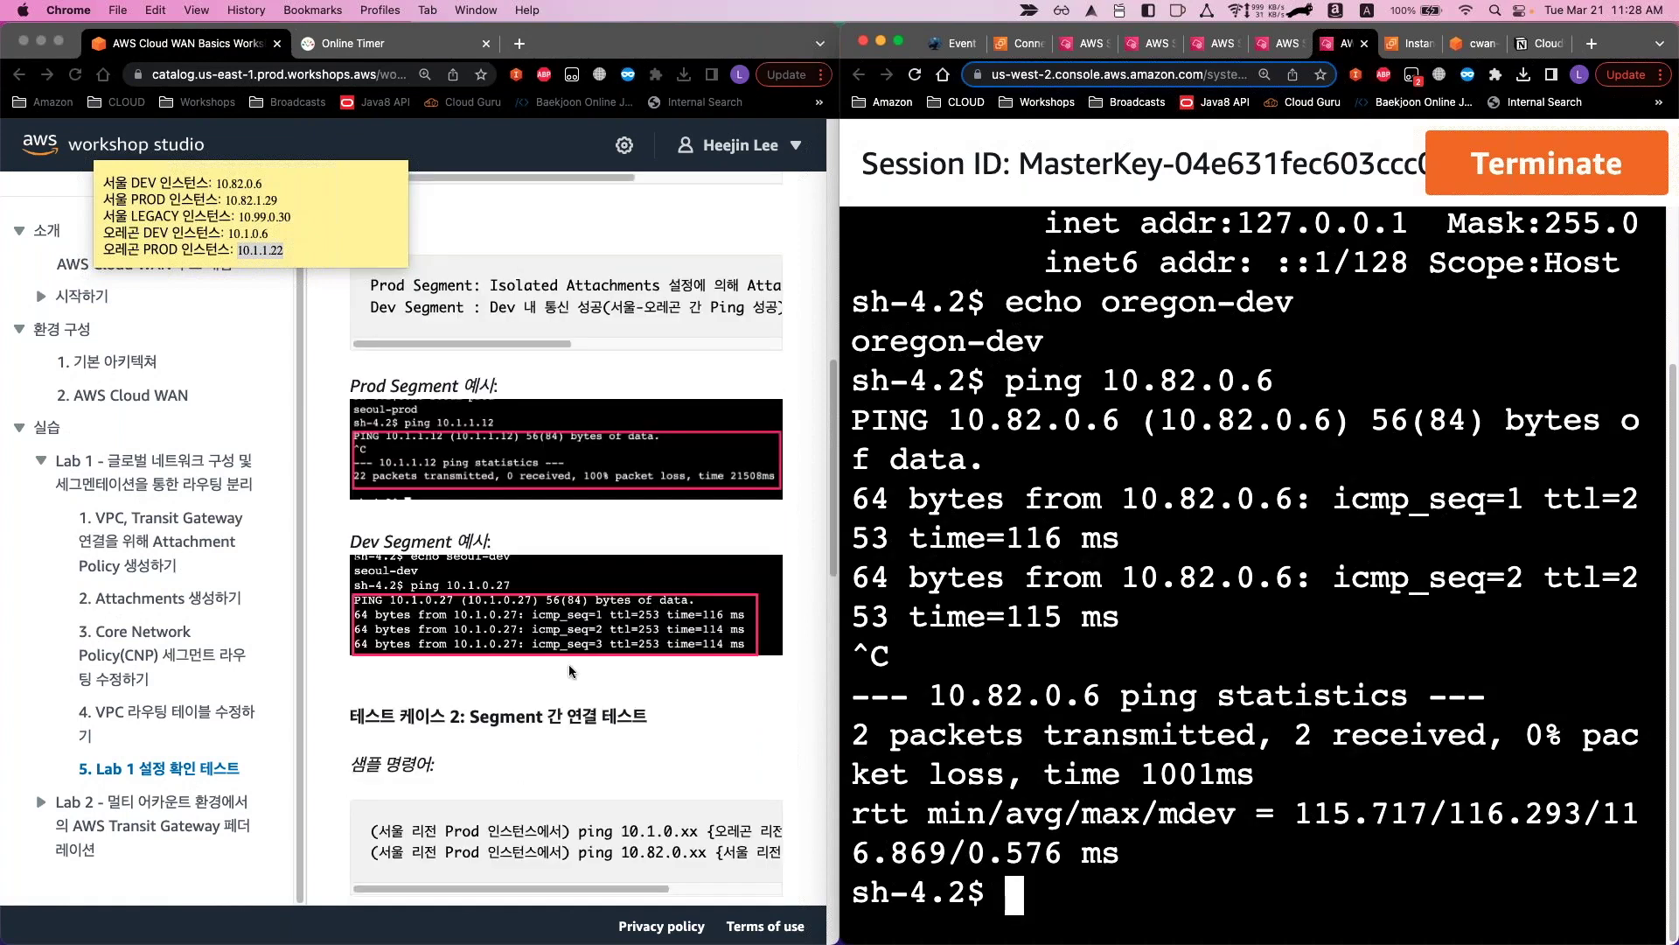
scroll(592, 657, down, 7)
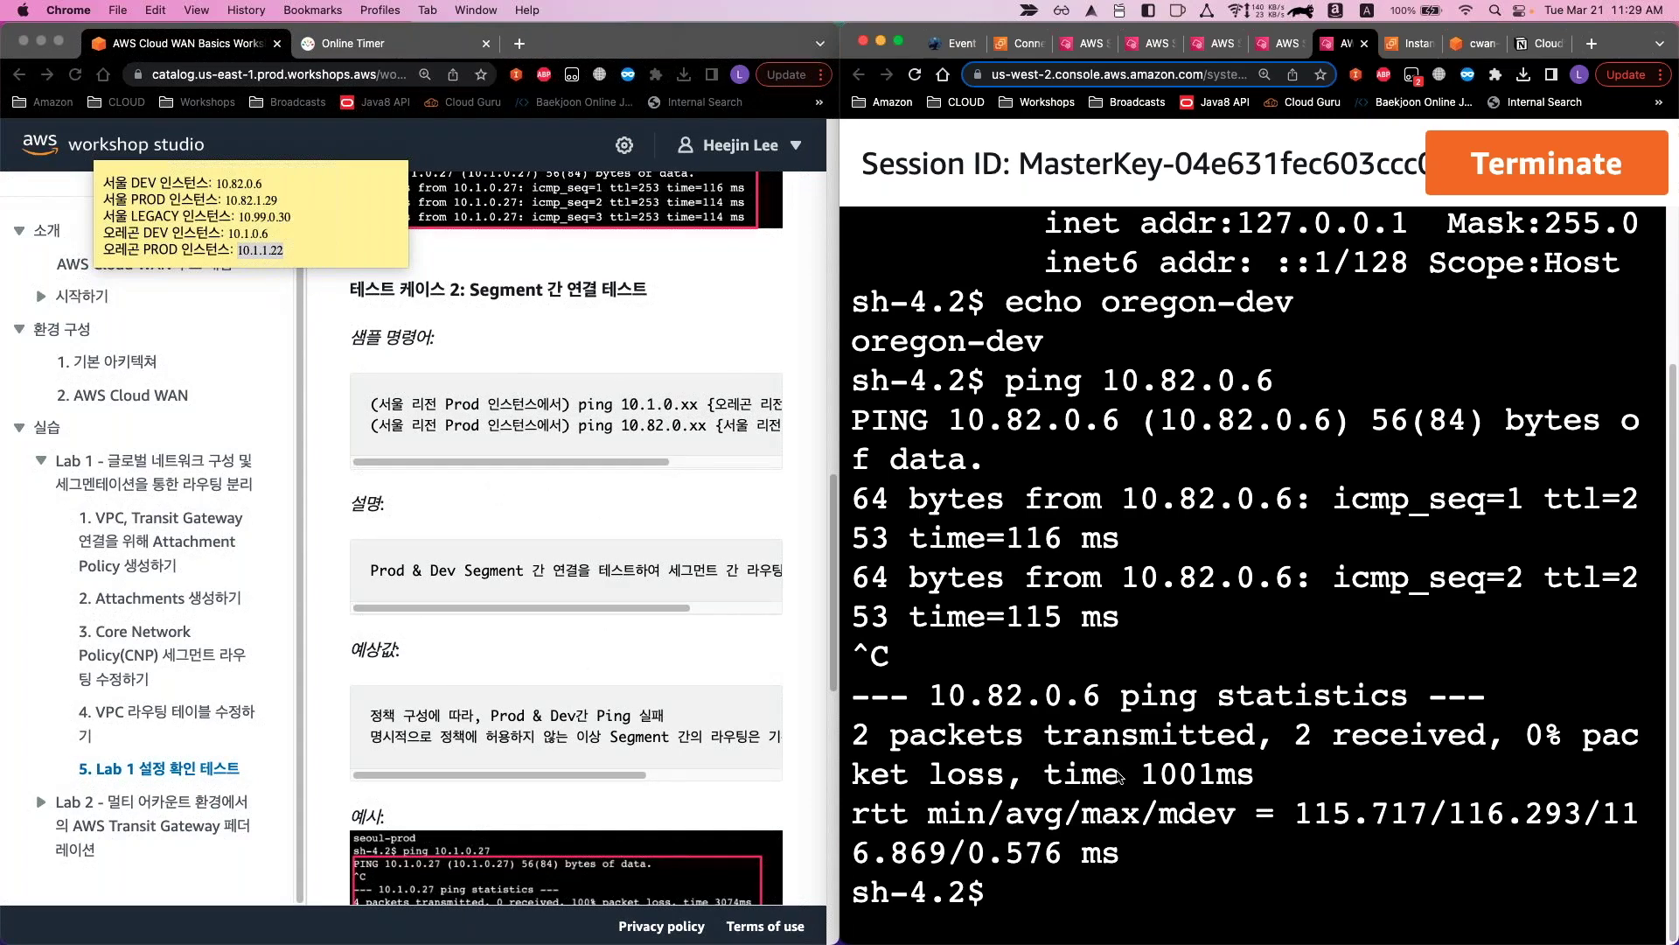
scroll(1120, 772, up, 5)
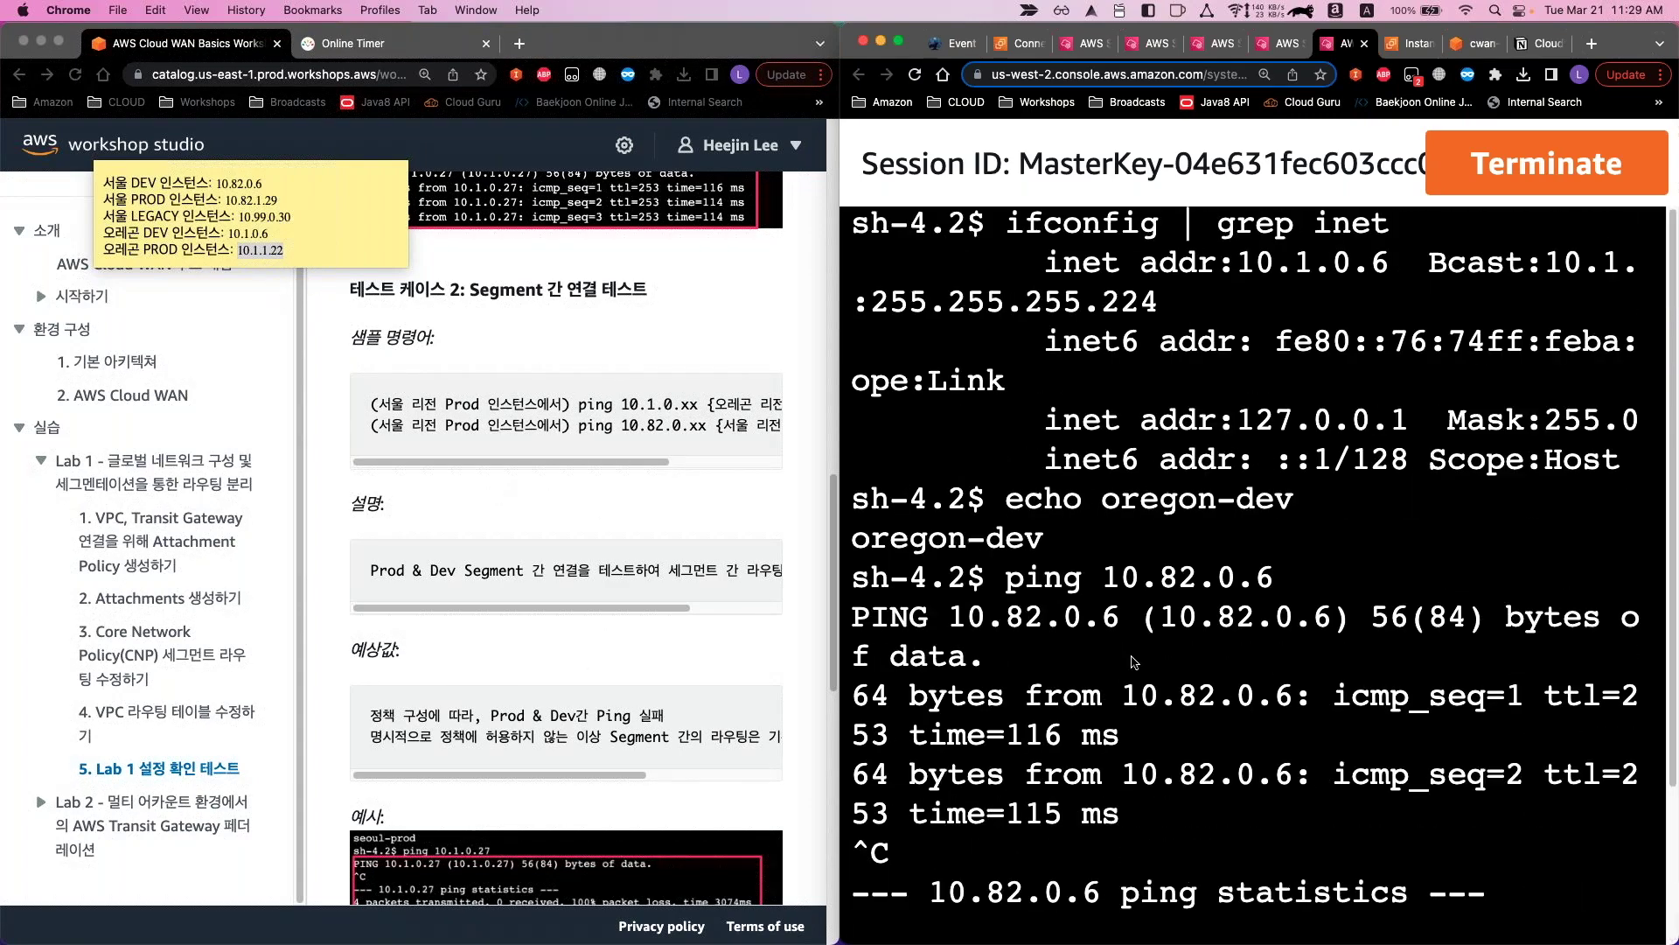
scroll(1134, 662, down, 5)
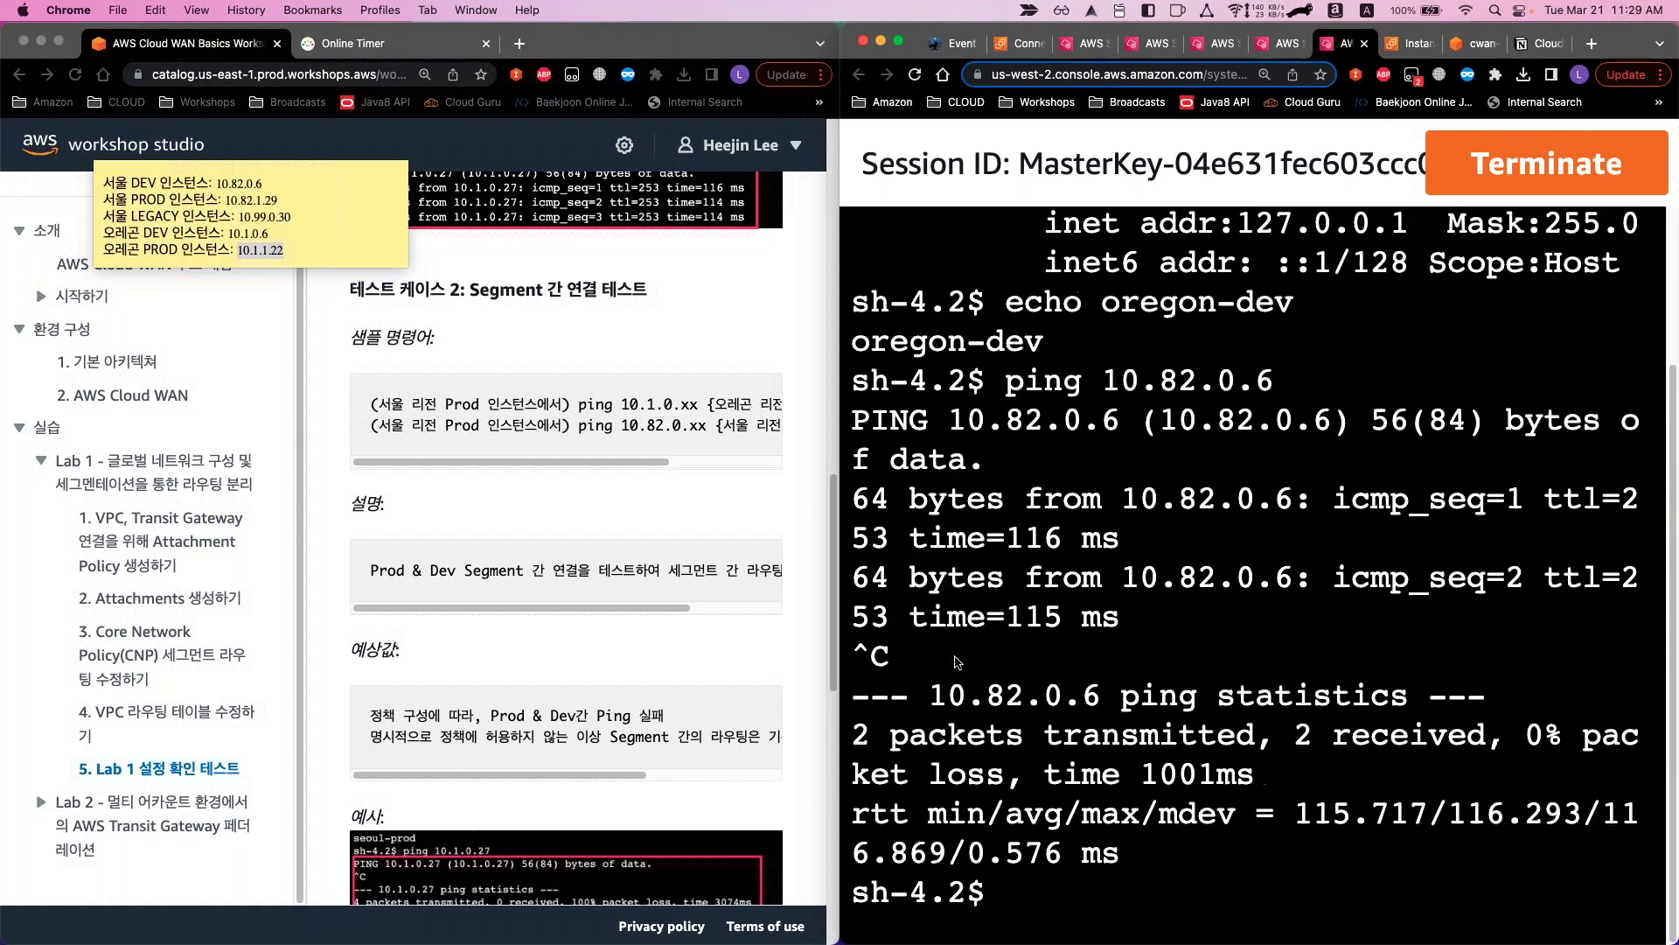
Ping the Seoul PROD instance from the oregon-dev terminal using address 10.82.1.29 copied from the sticky note, and stop it after a few packets
click(259, 264)
drag(280, 200, 221, 199)
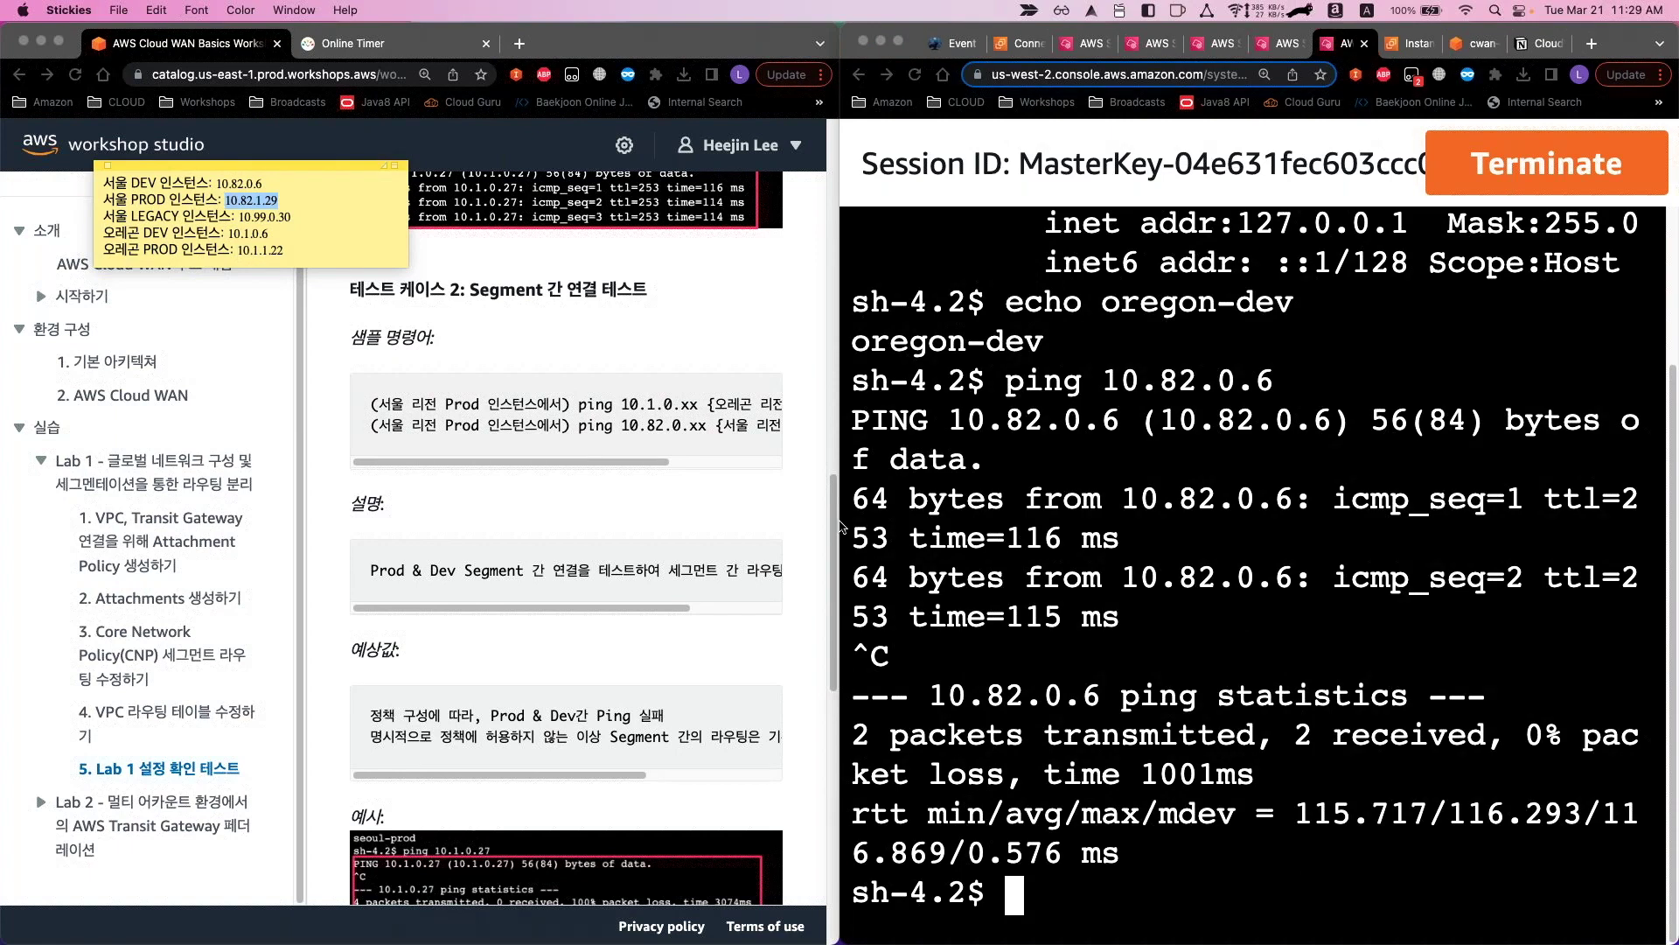
click(1034, 566)
text(pi)
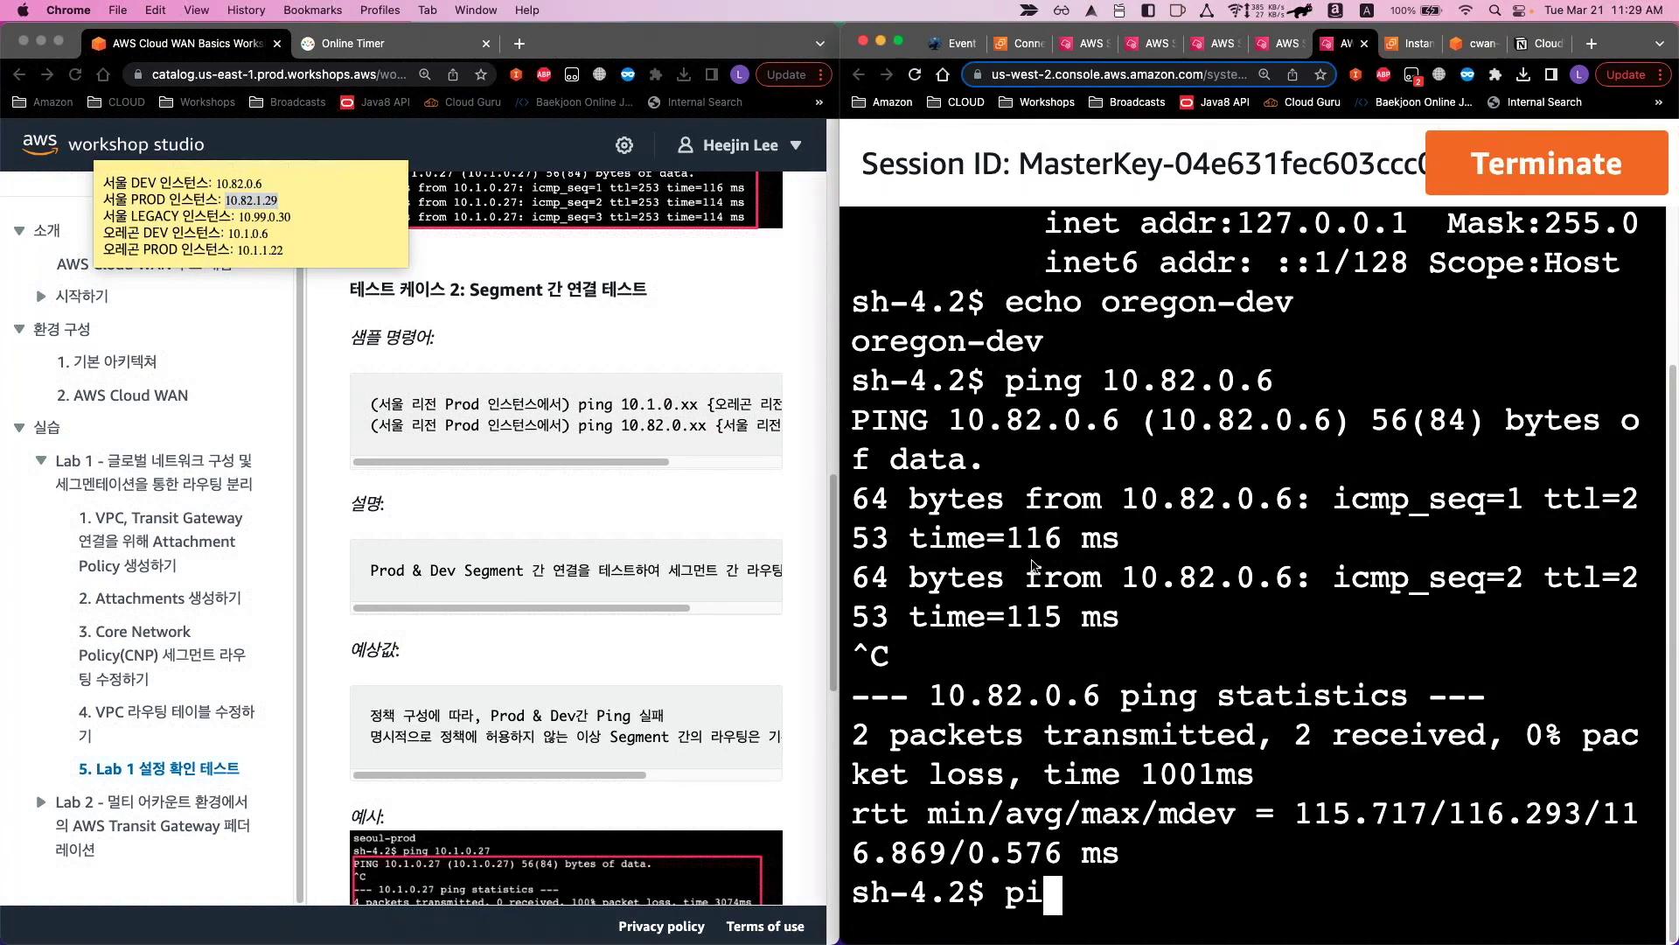
text(ng)
key(super+v)
key(Return)
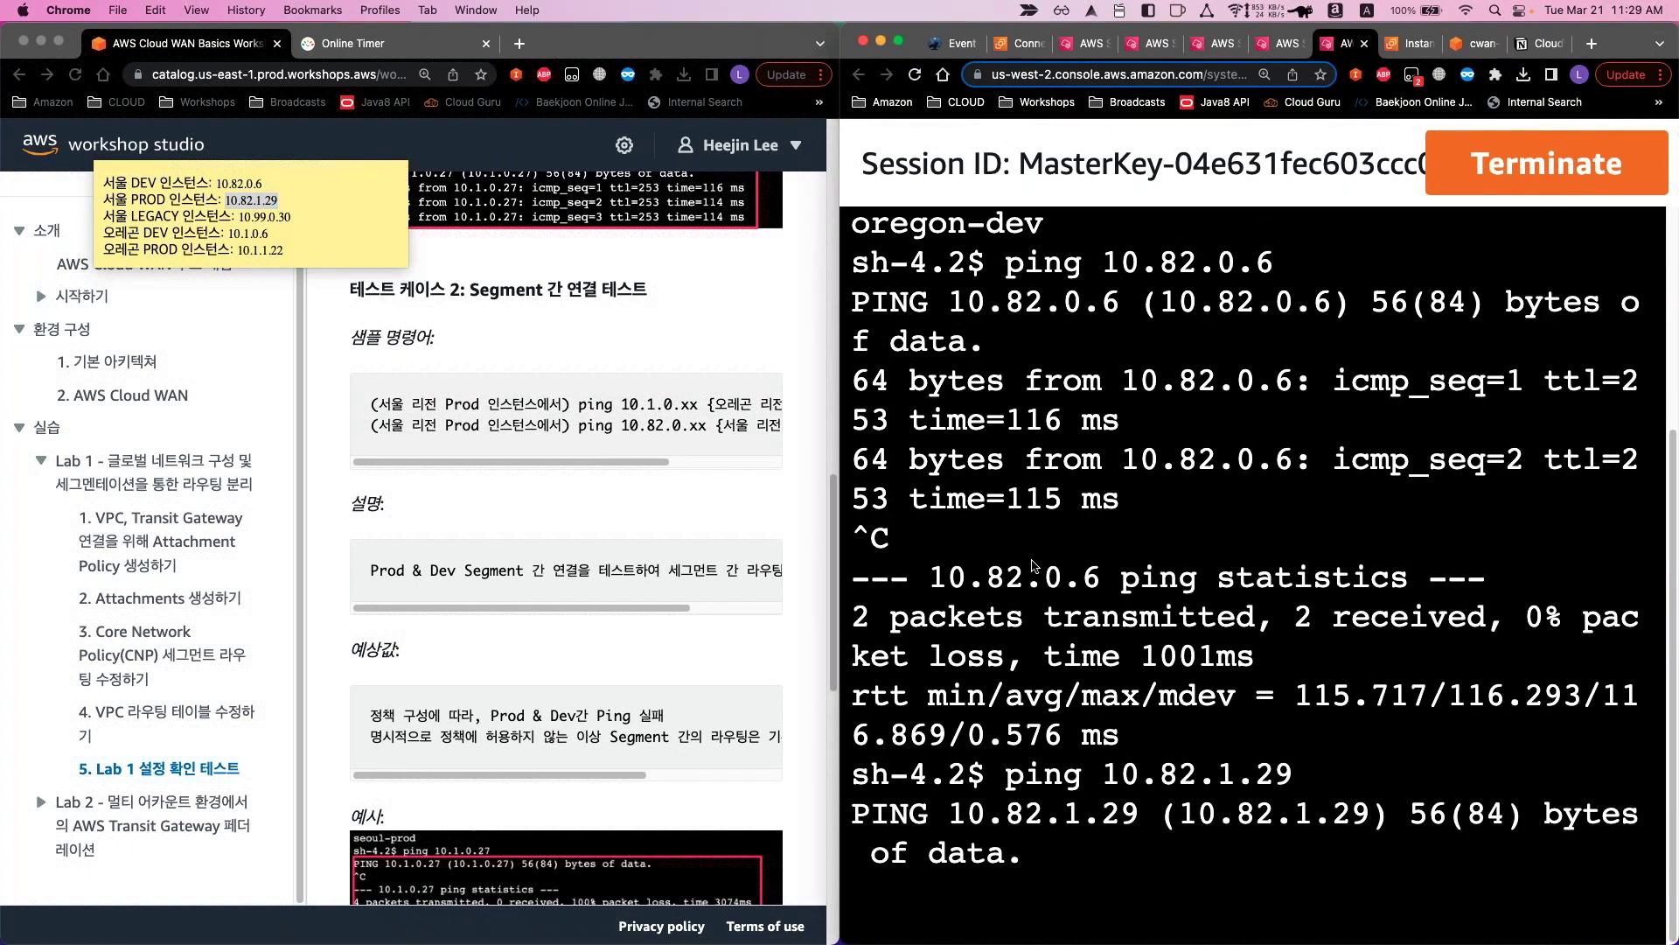
key(ctrl+c)
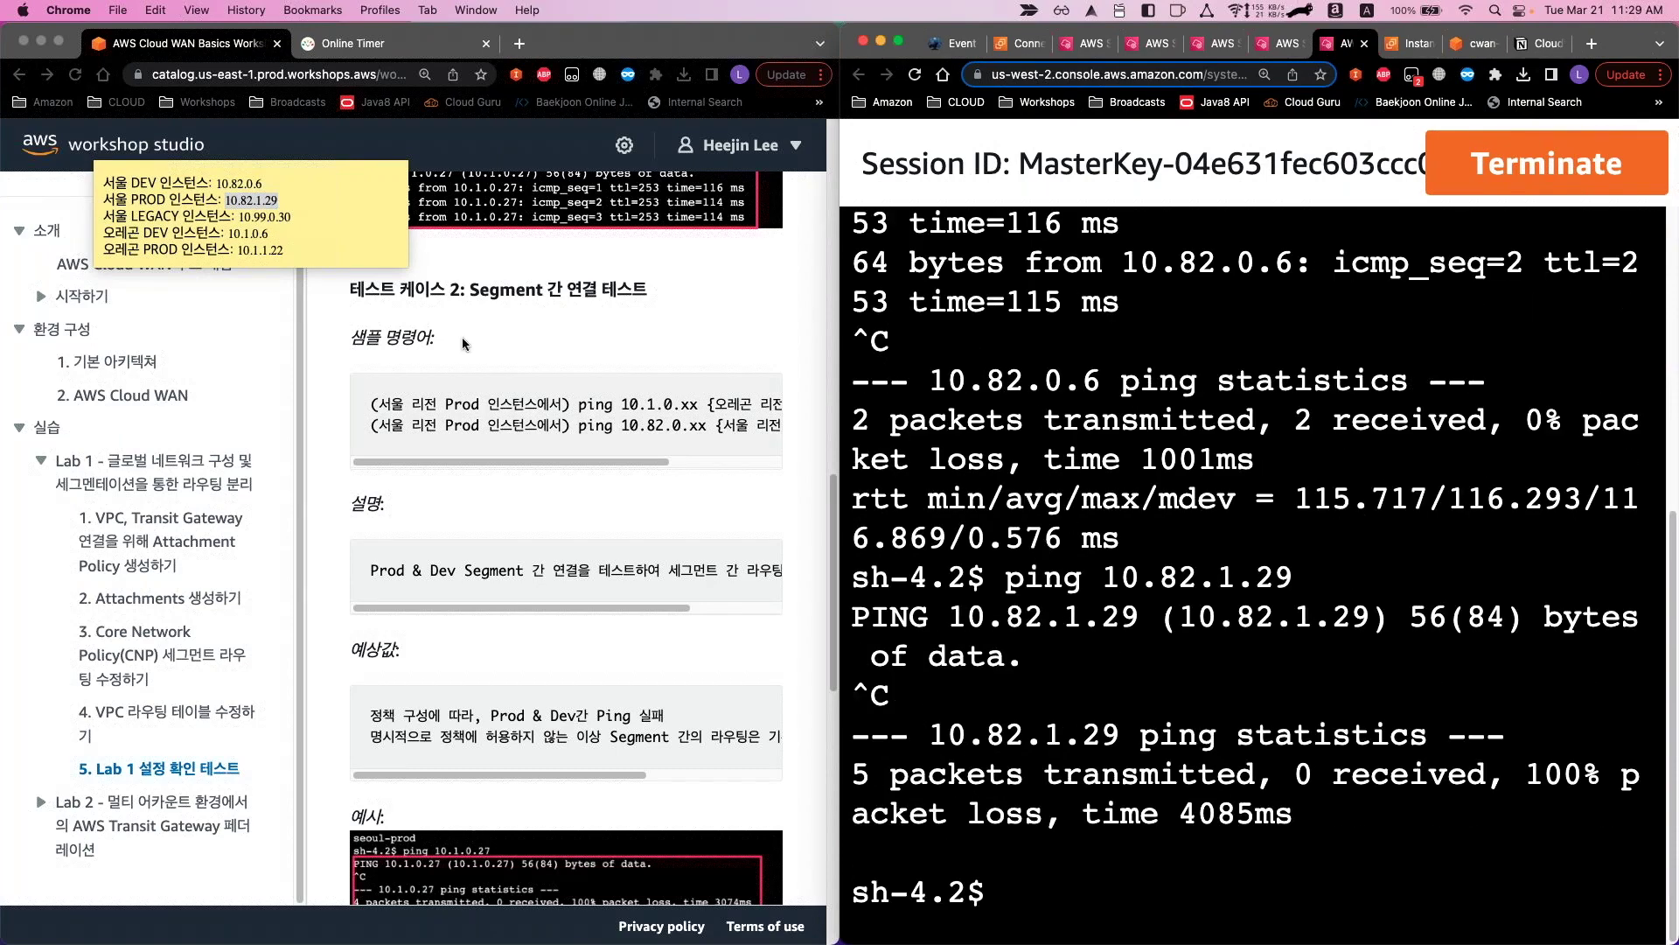
Ping the Oregon PROD instance from the oregon-dev terminal using address 10.1.1.22 copied from the sticky note, and stop it after a few packets
scroll(1063, 615, up, 4)
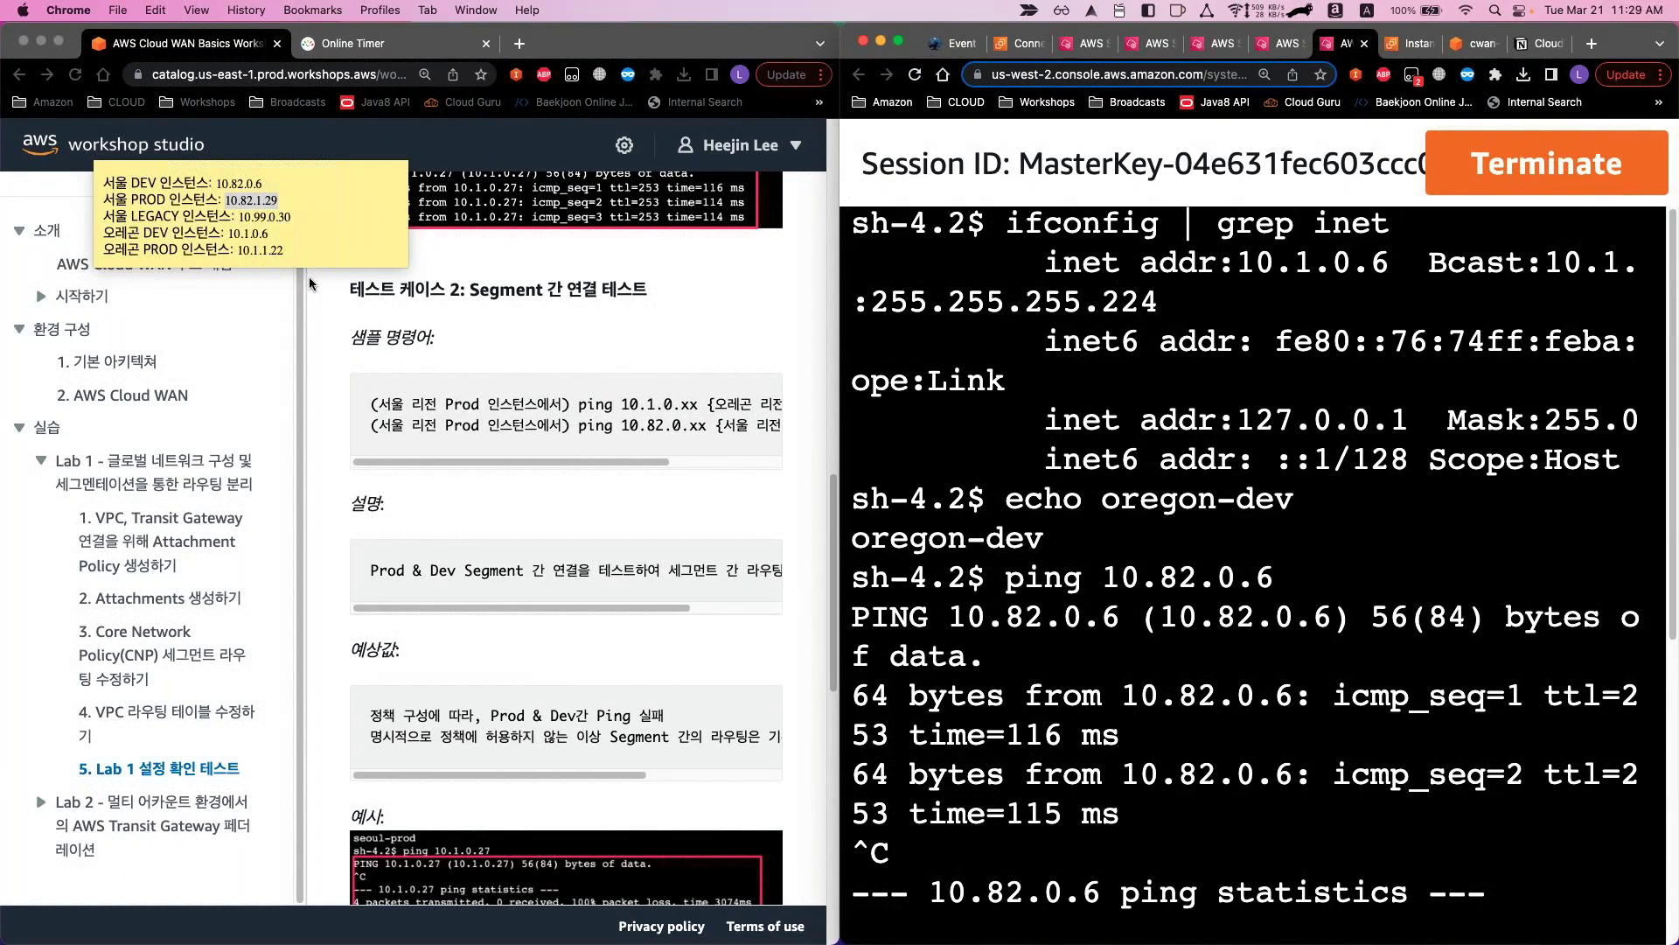
click(285, 250)
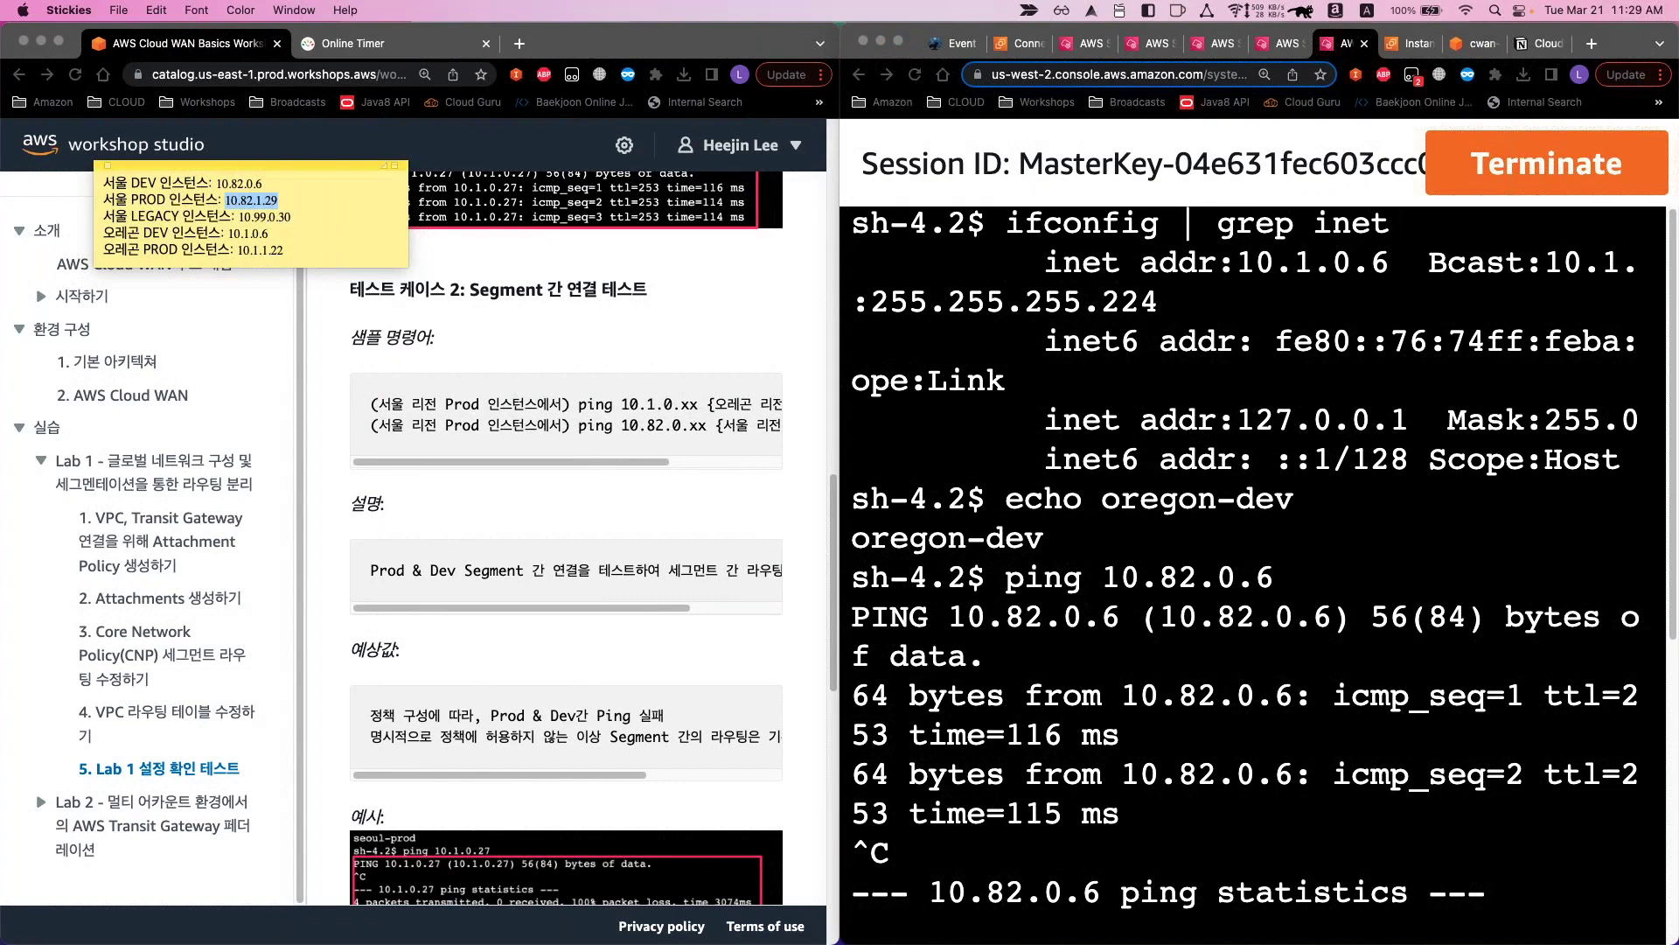
drag(284, 251, 237, 250)
click(1249, 476)
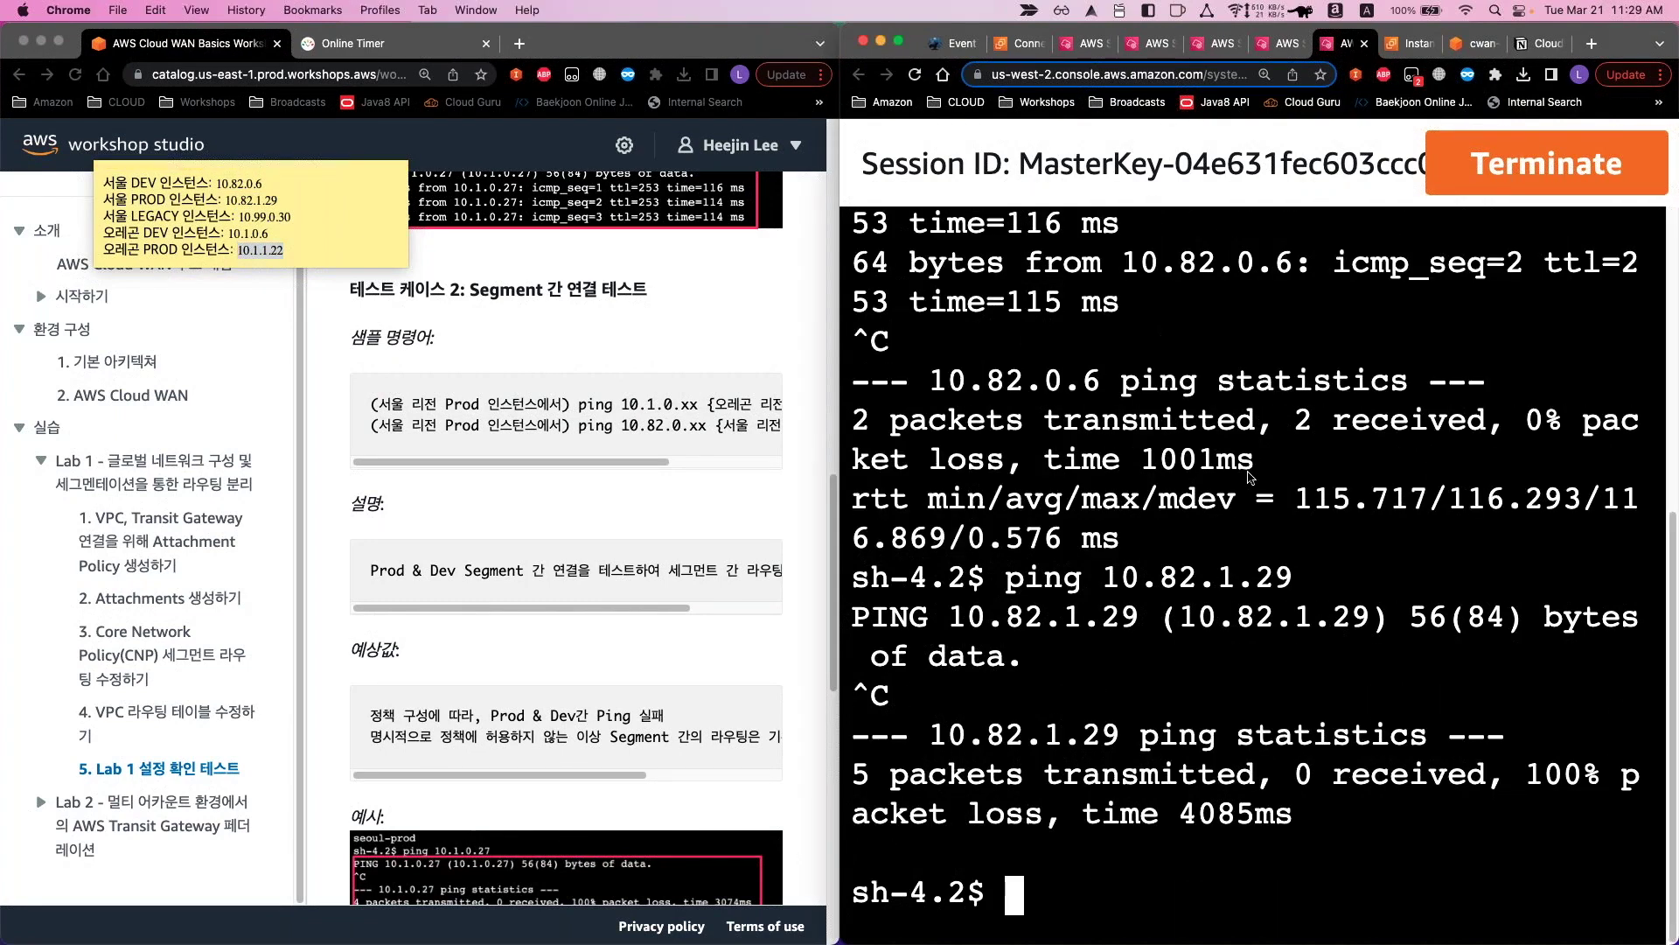
text(pi)
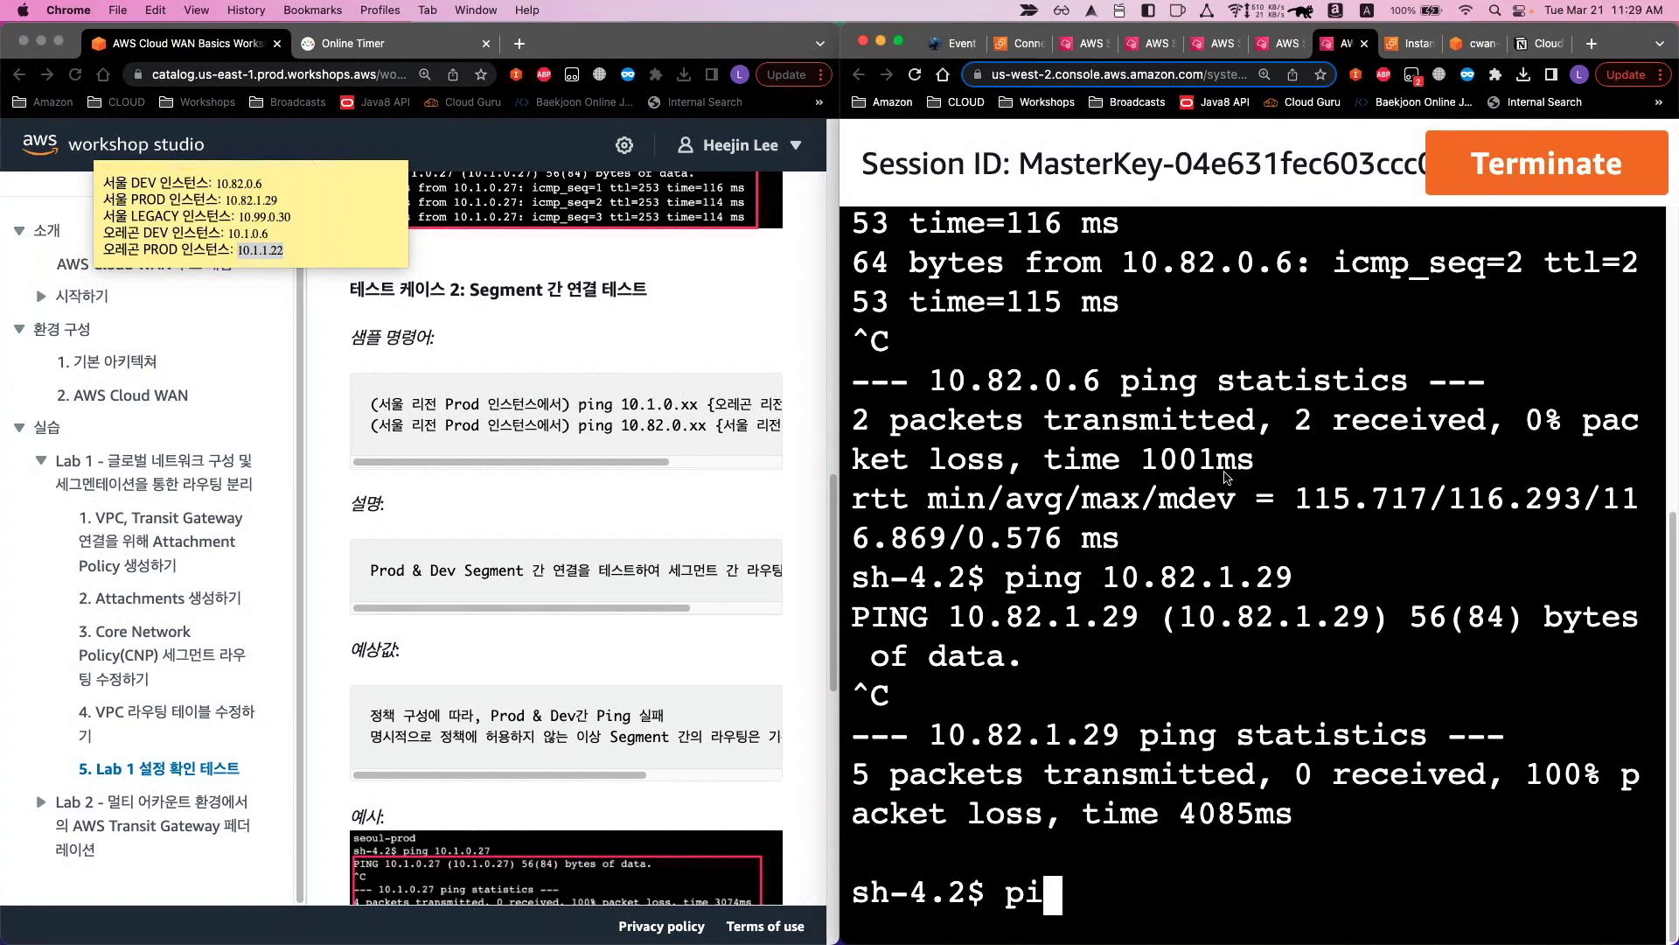
text(ng)
key(super+v)
key(Return)
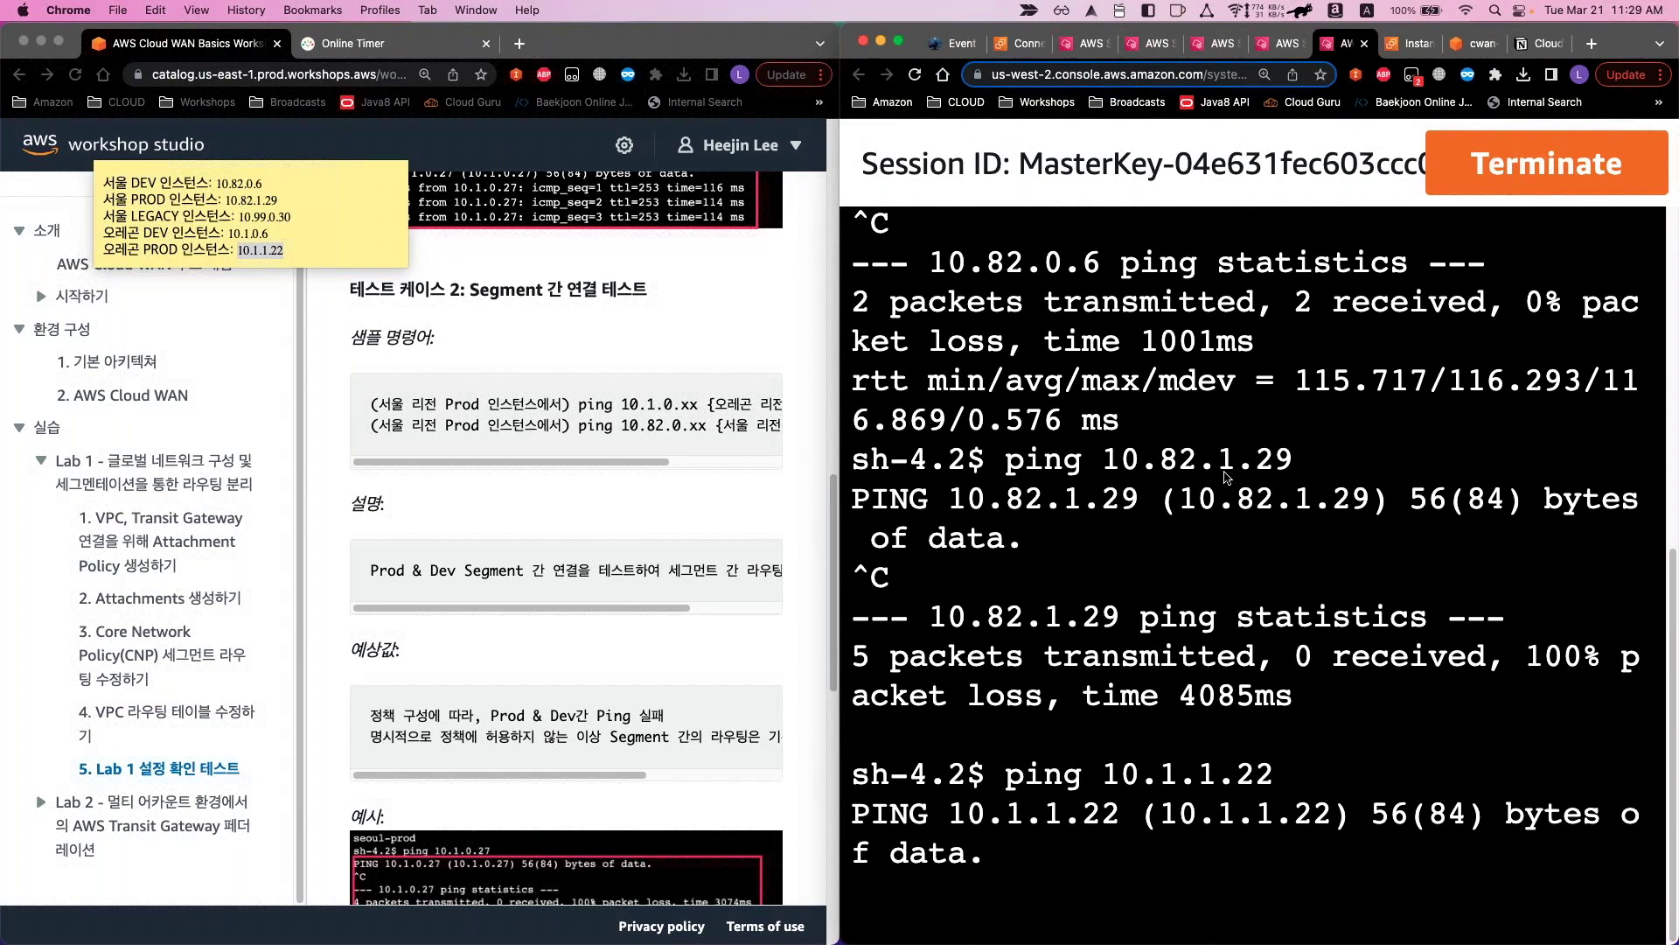
key(ctrl+c)
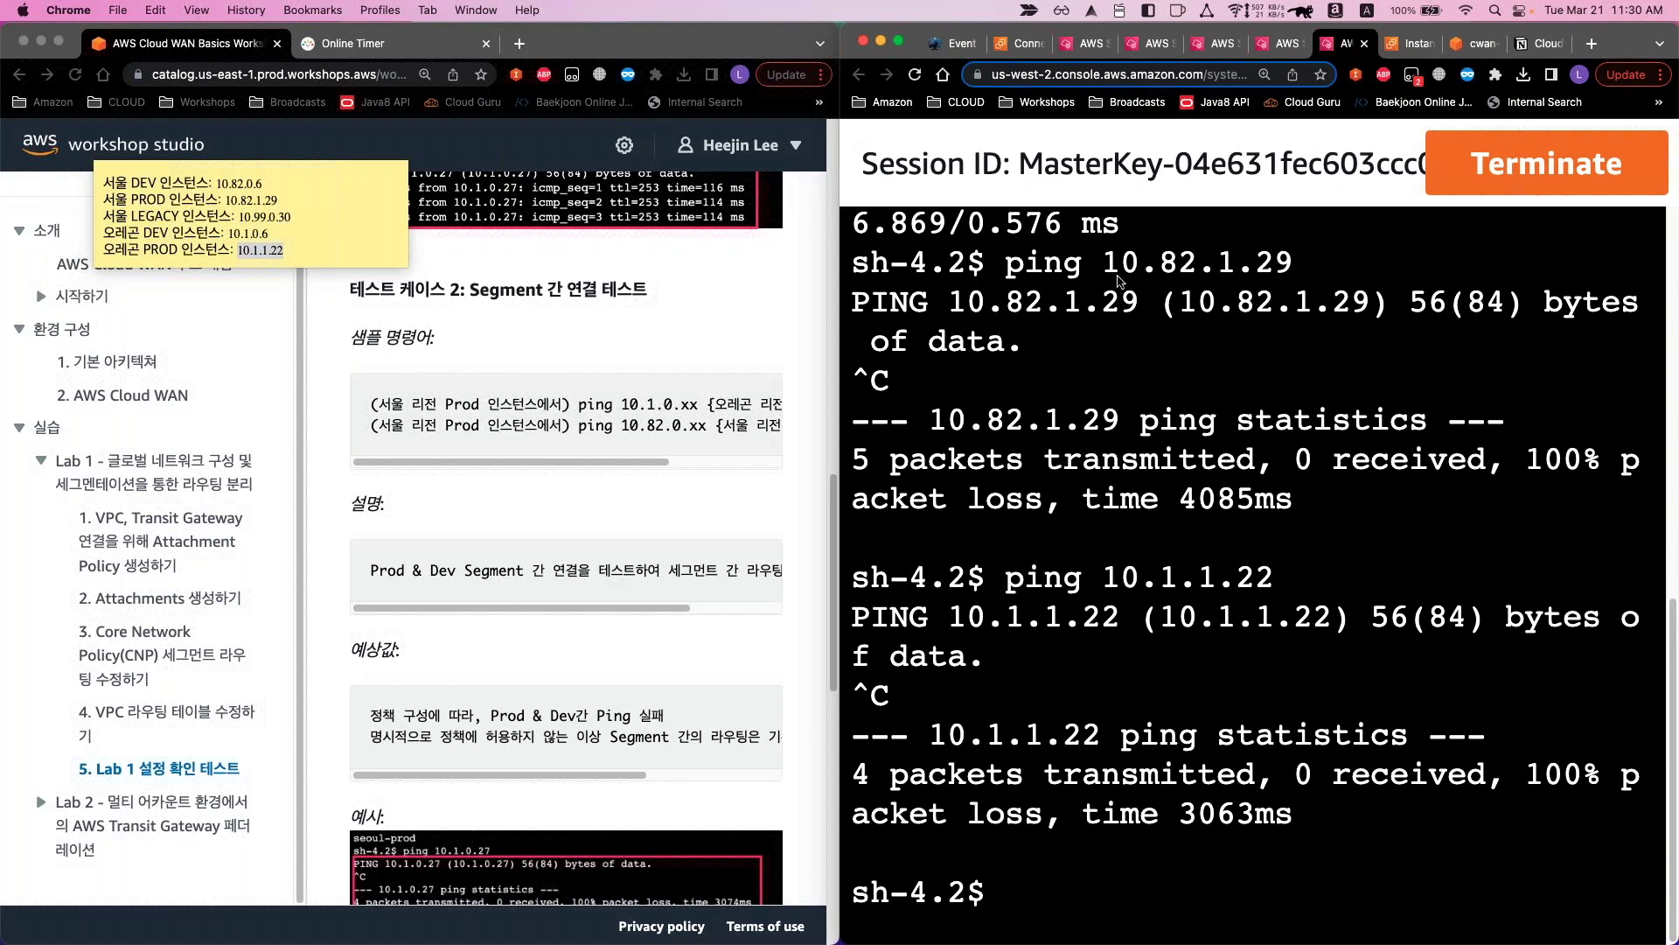
Switch to the seoul-dev terminal and ping the Seoul PROD instance at 10.82.1.29, stopping the ping after a few packets
click(1159, 45)
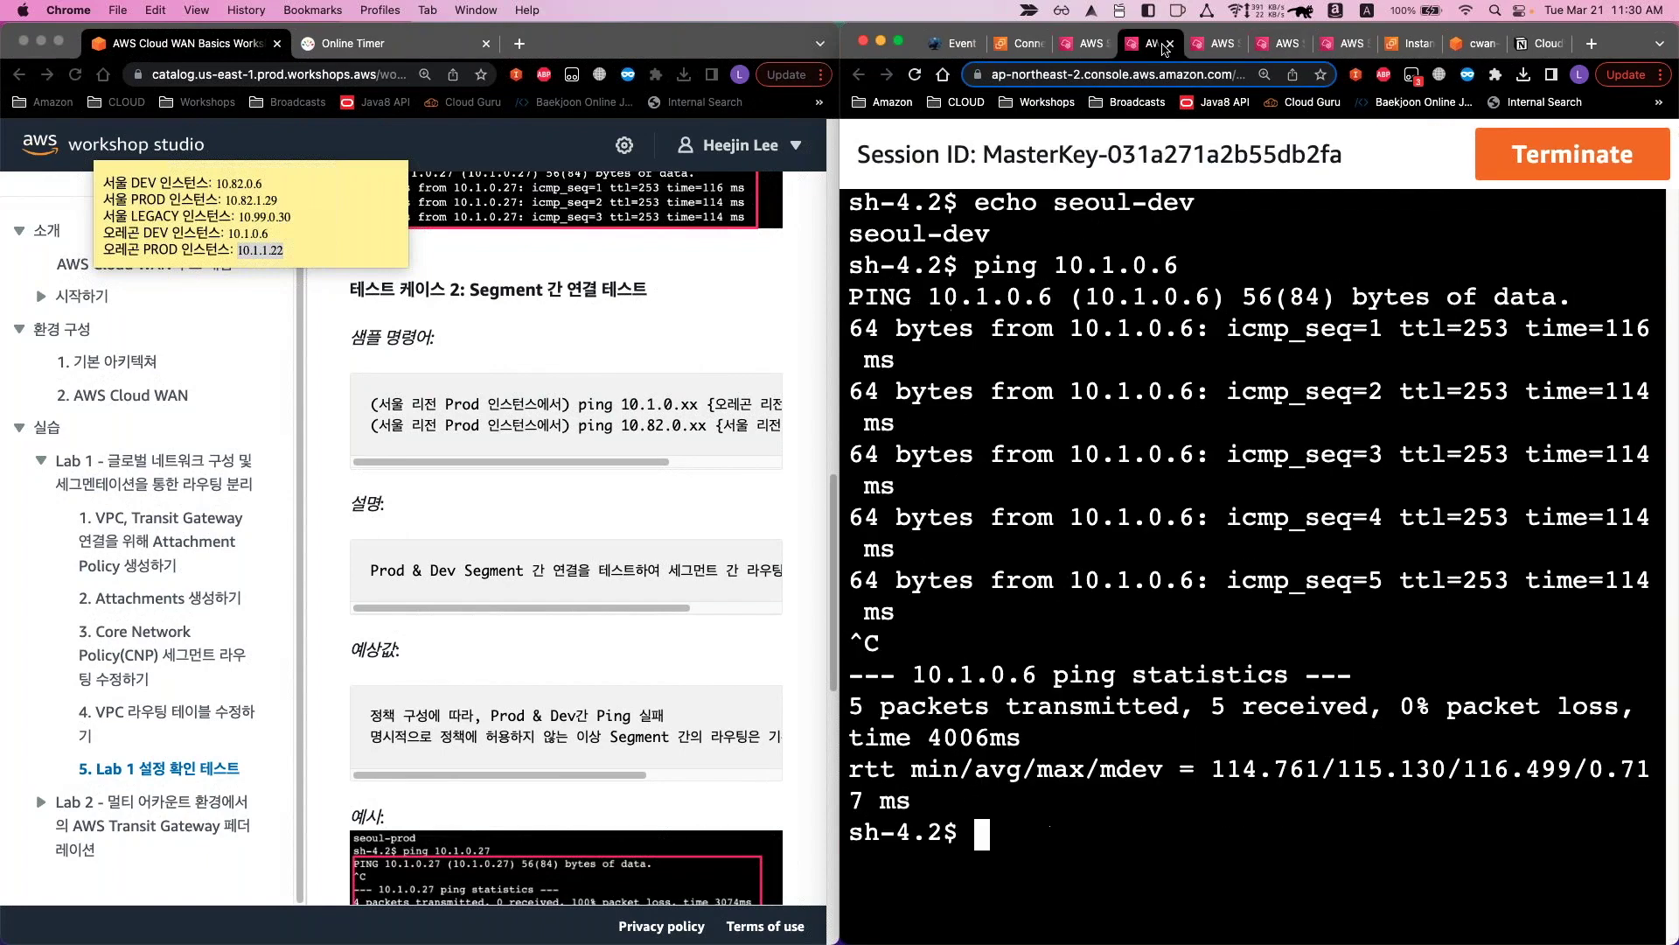
click(285, 215)
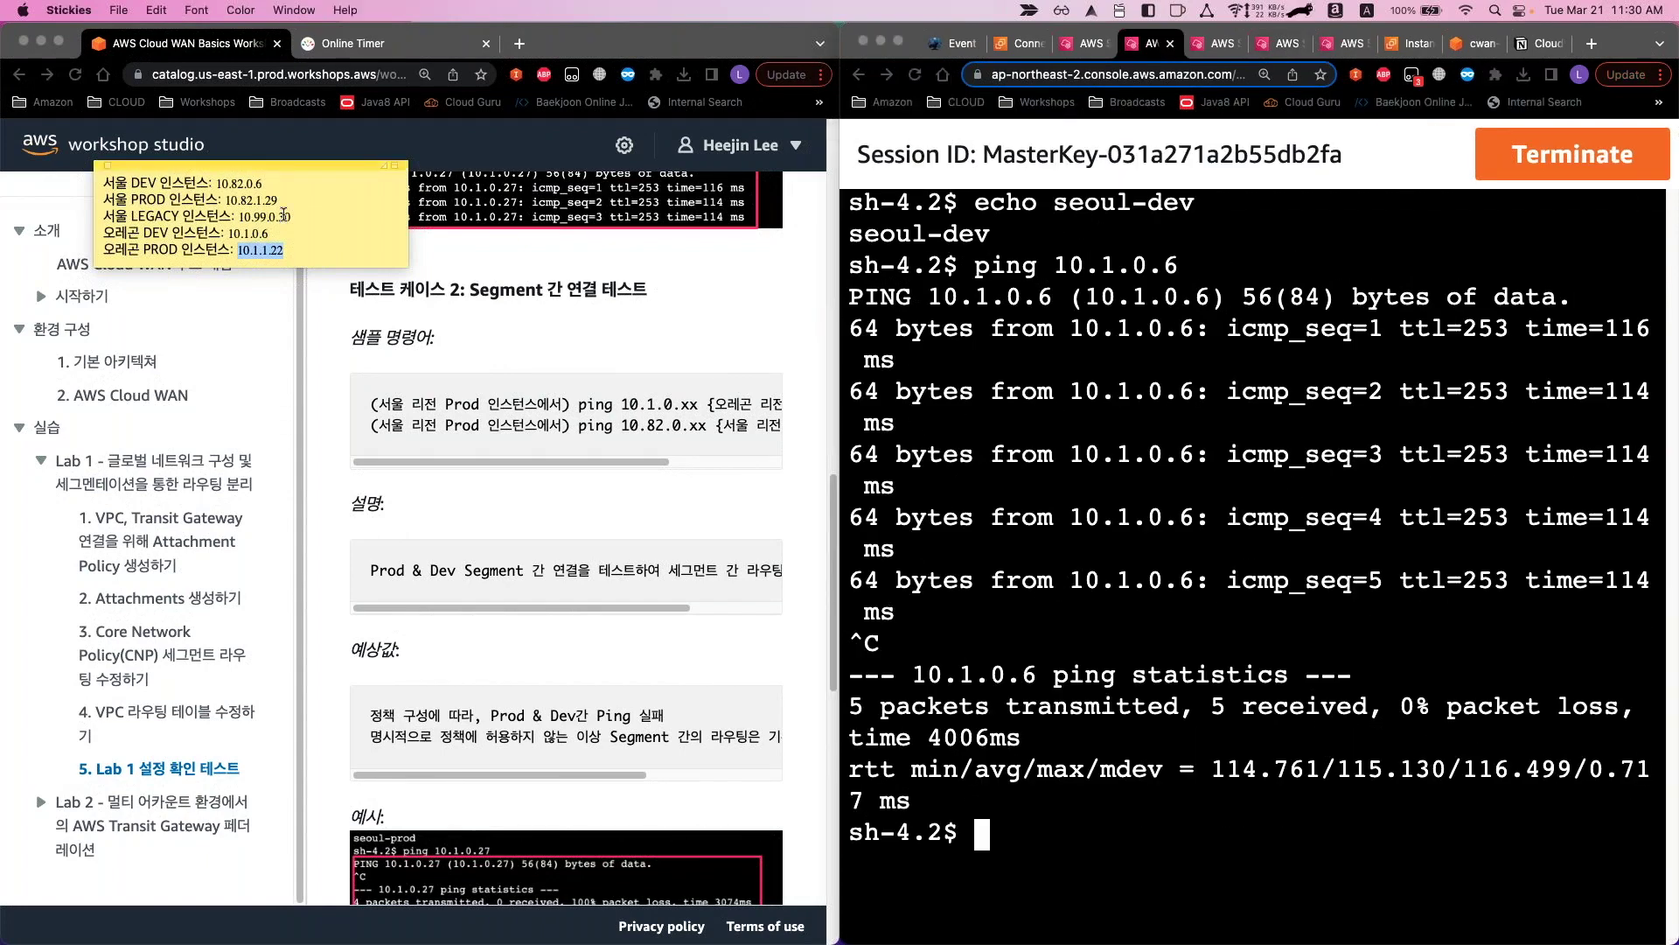
double_click(227, 200)
click(1016, 715)
text(d)
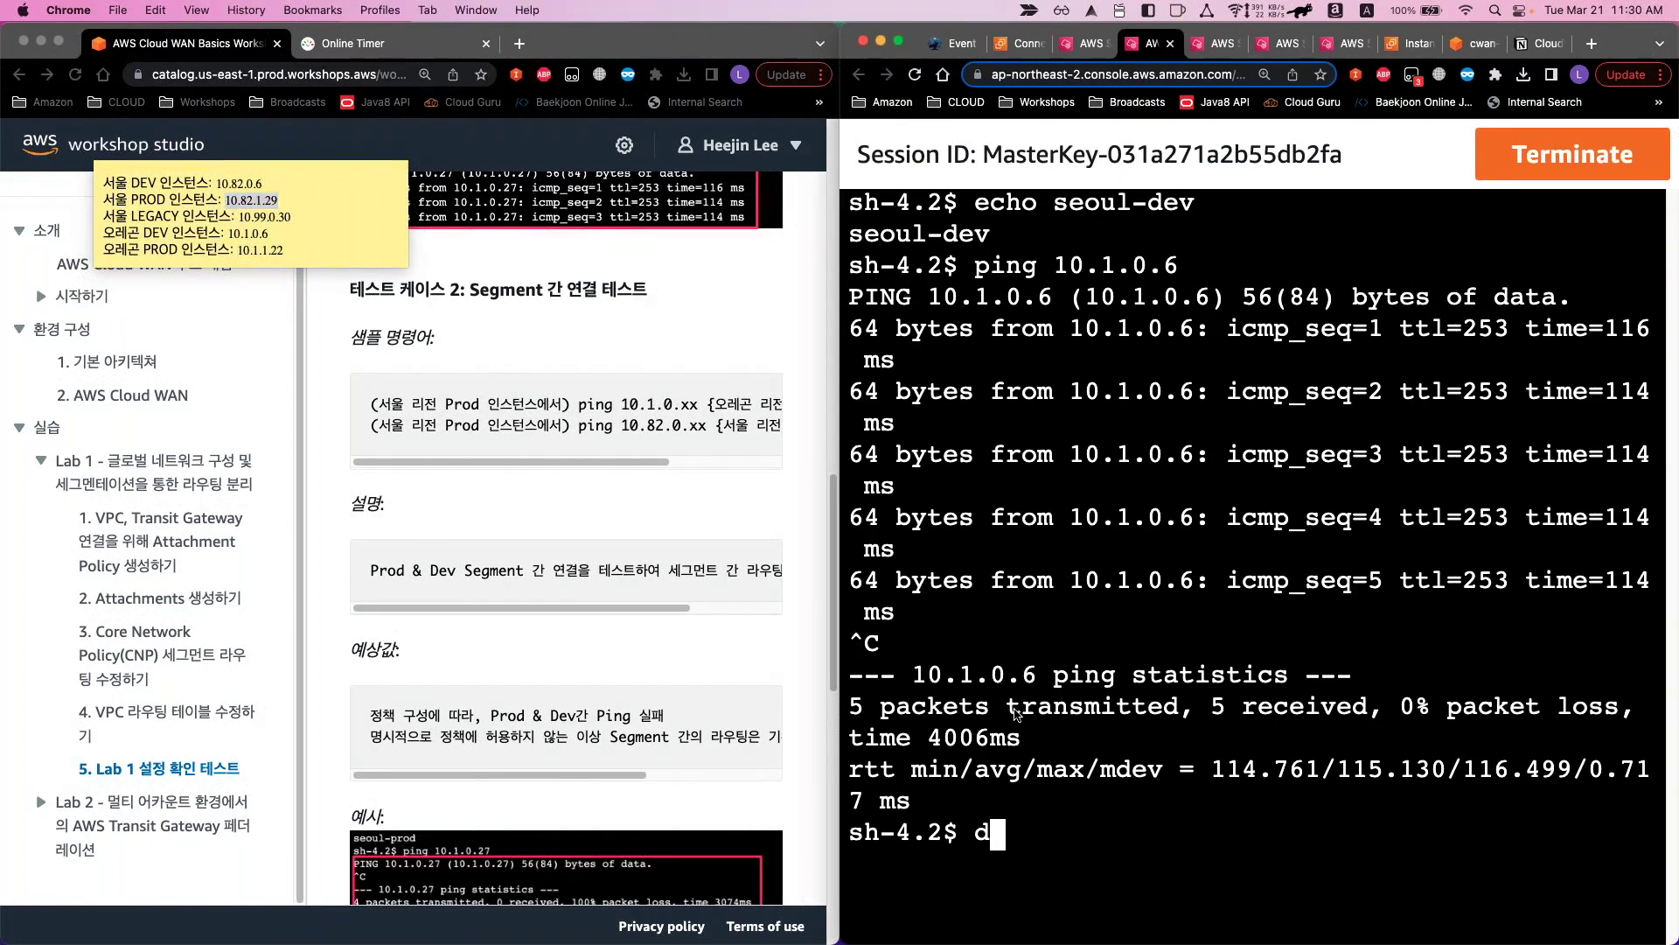
key(BackSpace)
text(ping)
key(super+v)
key(Return)
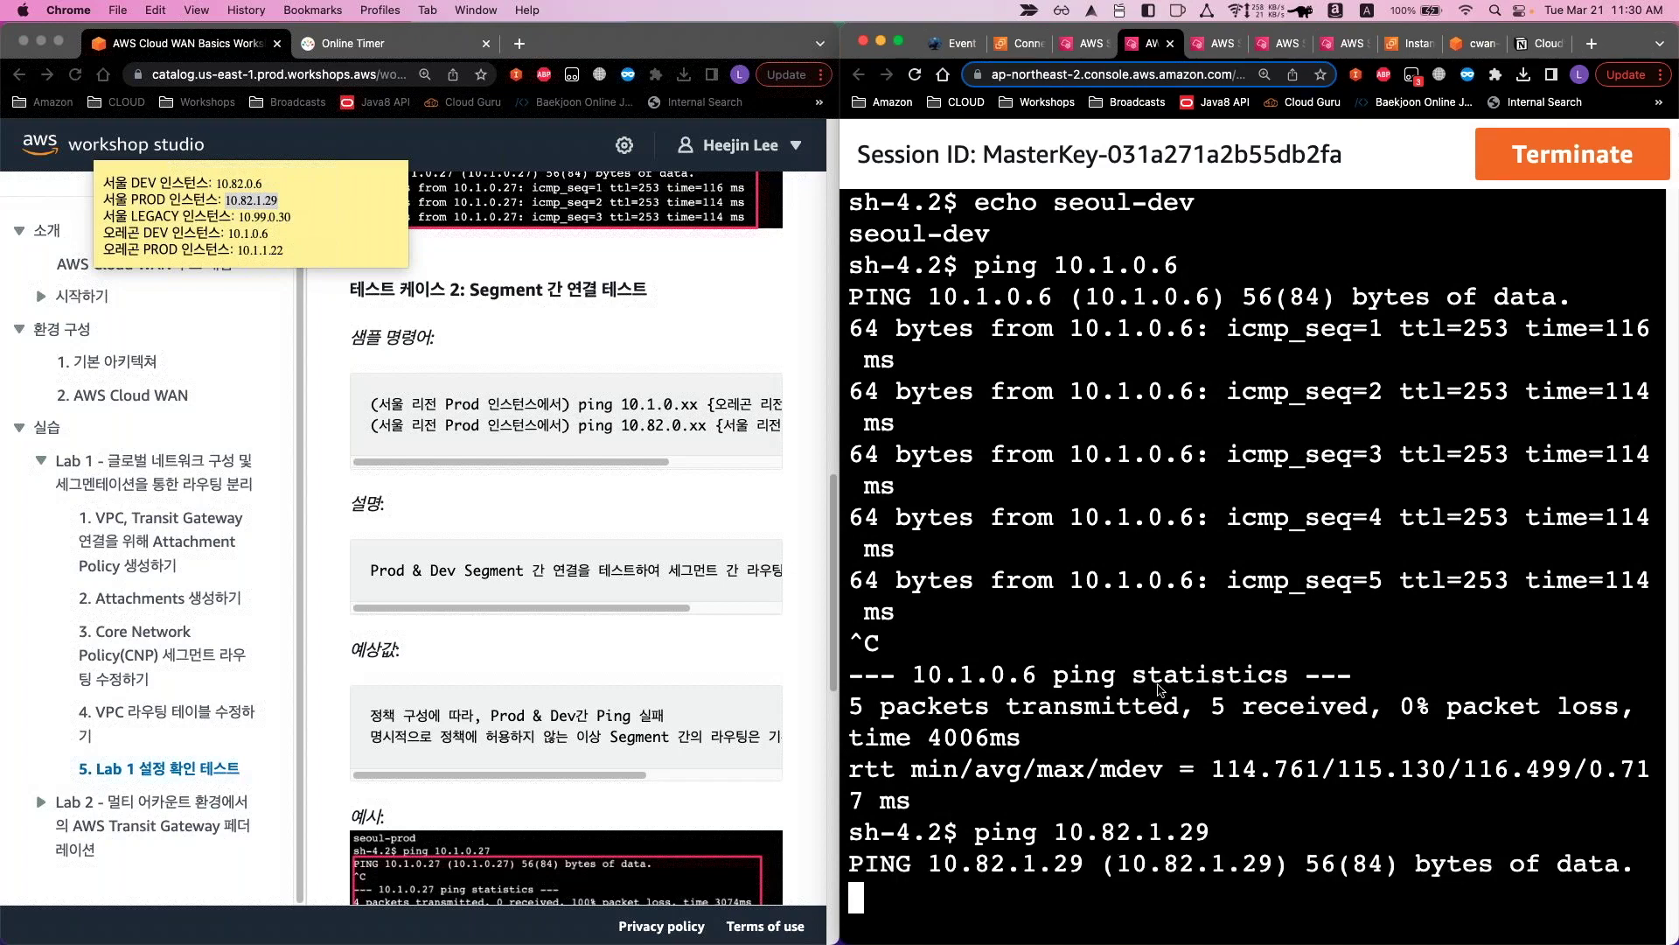
key(ctrl+c)
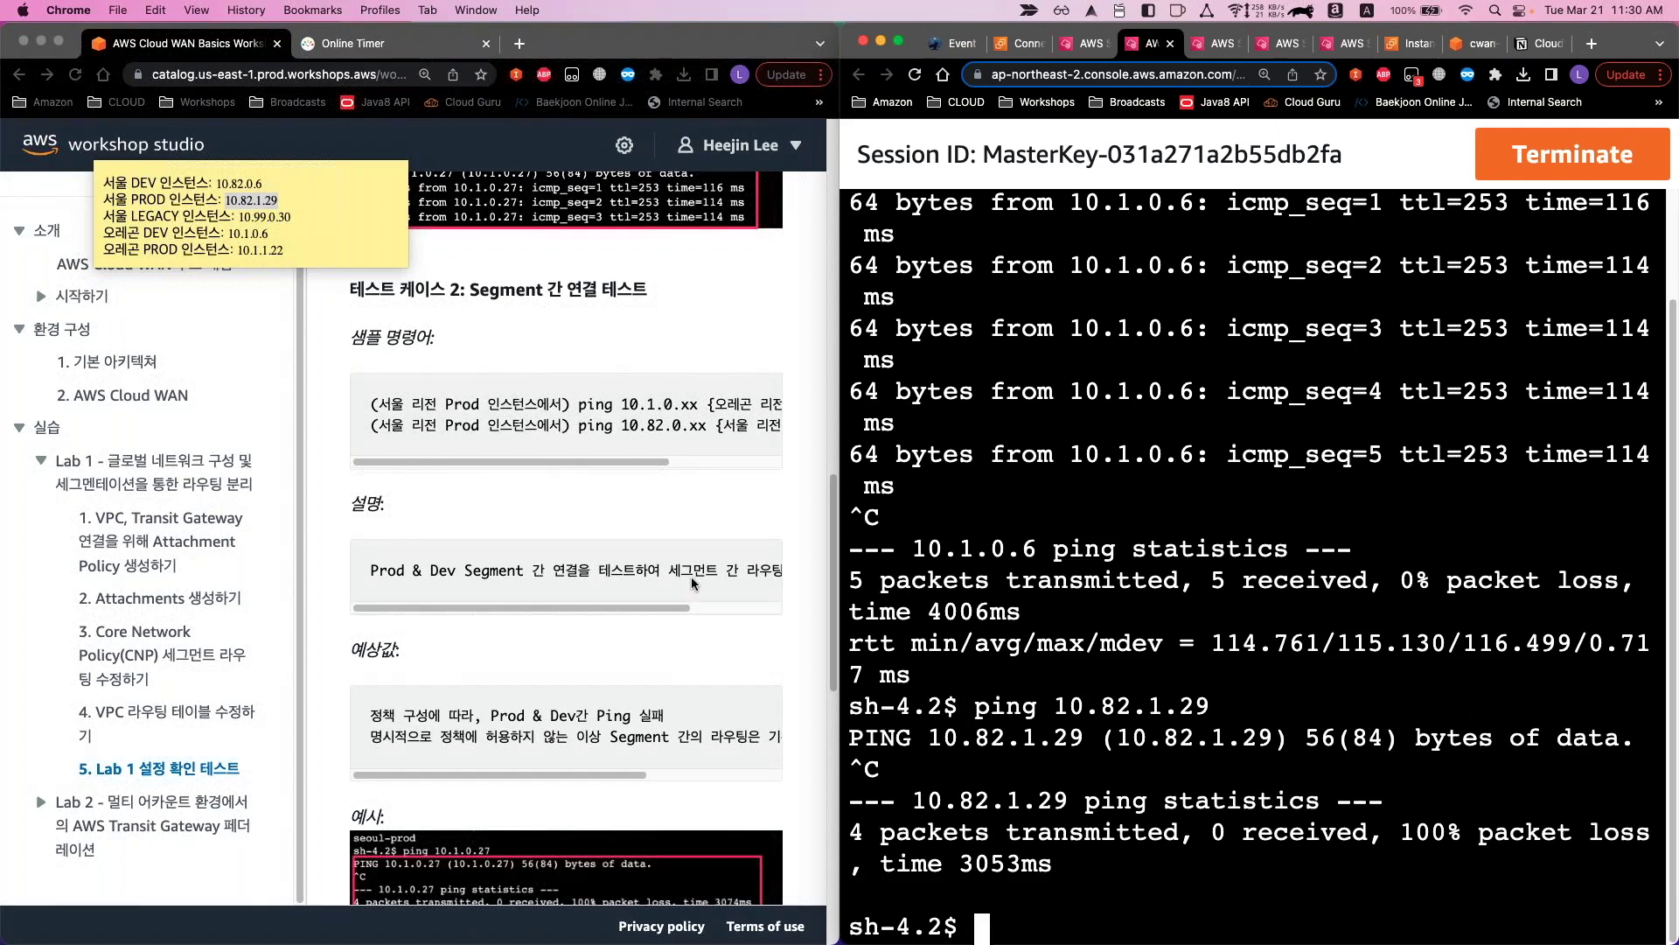
Read the test case 2 expected result and the test case 3 segment sharing commands, description and example in the workshop guide
click(397, 742)
drag(397, 742, 637, 774)
scroll(524, 704, down, 3)
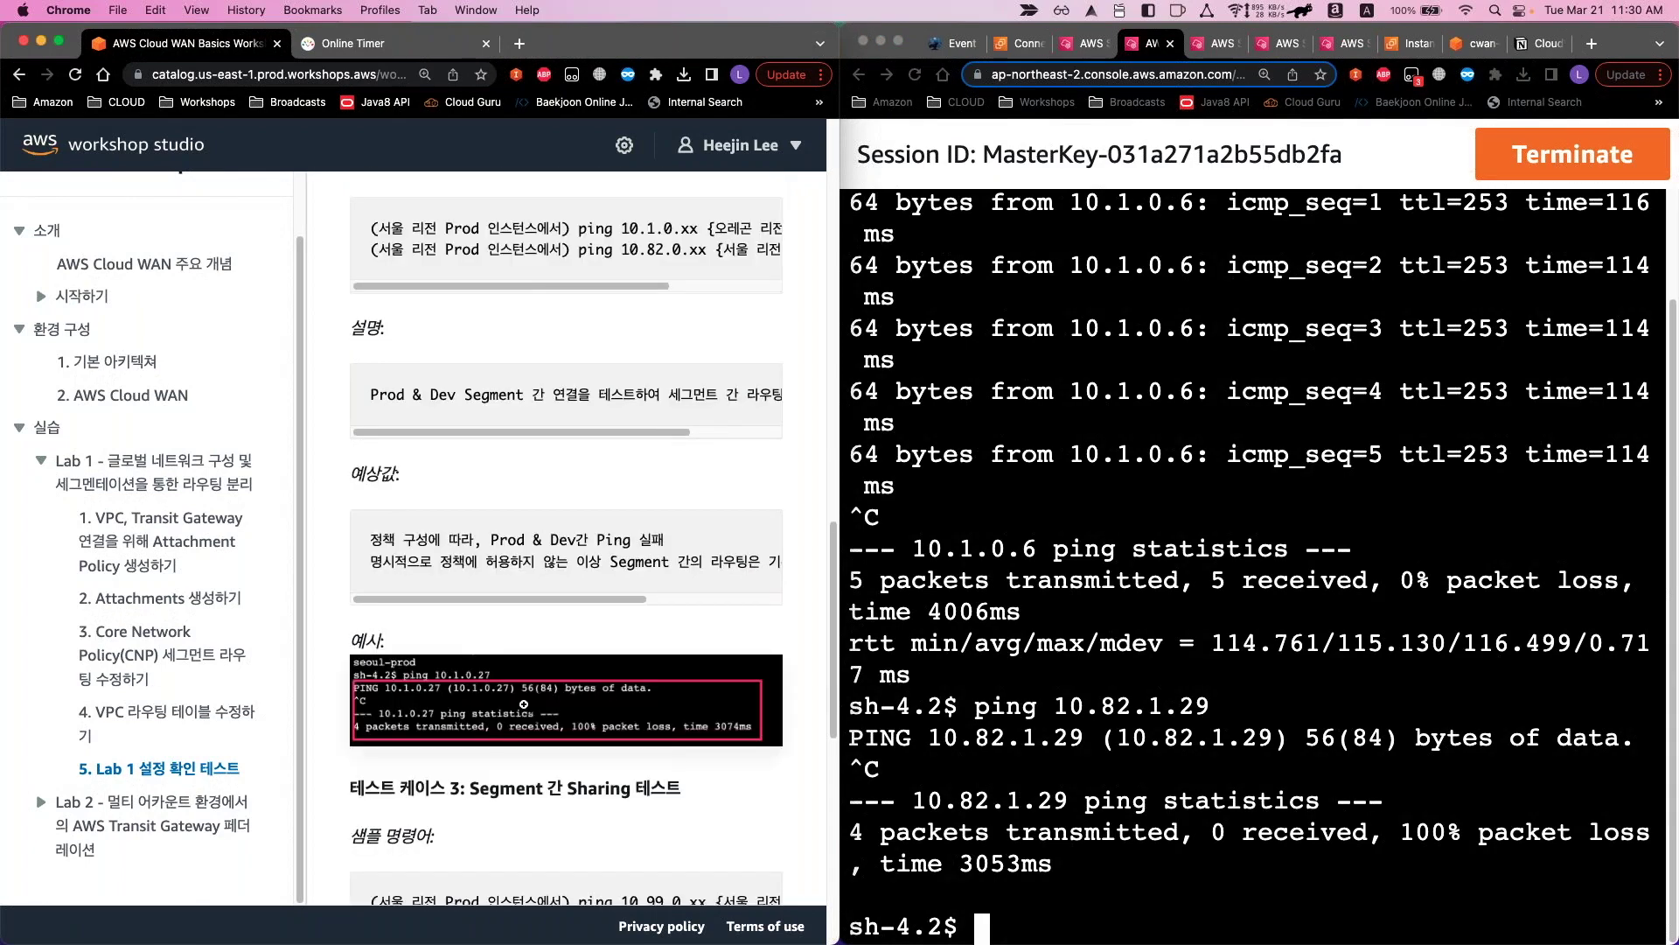
scroll(523, 703, down, 5)
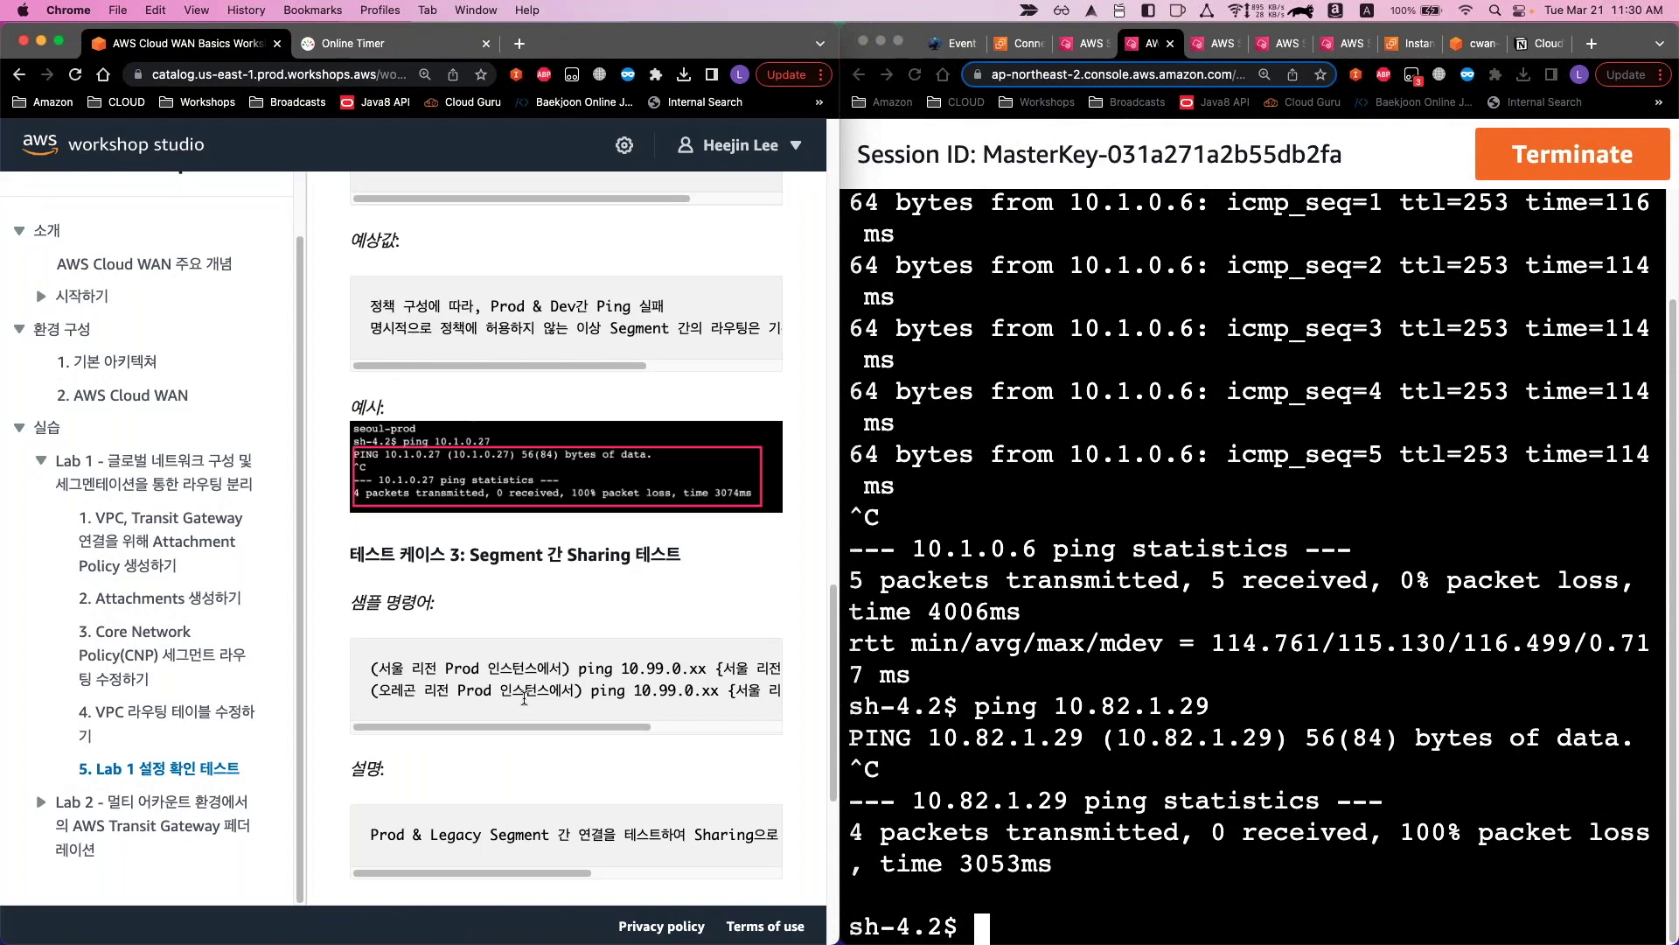
scroll(524, 700, down, 5)
scroll(523, 698, down, 1)
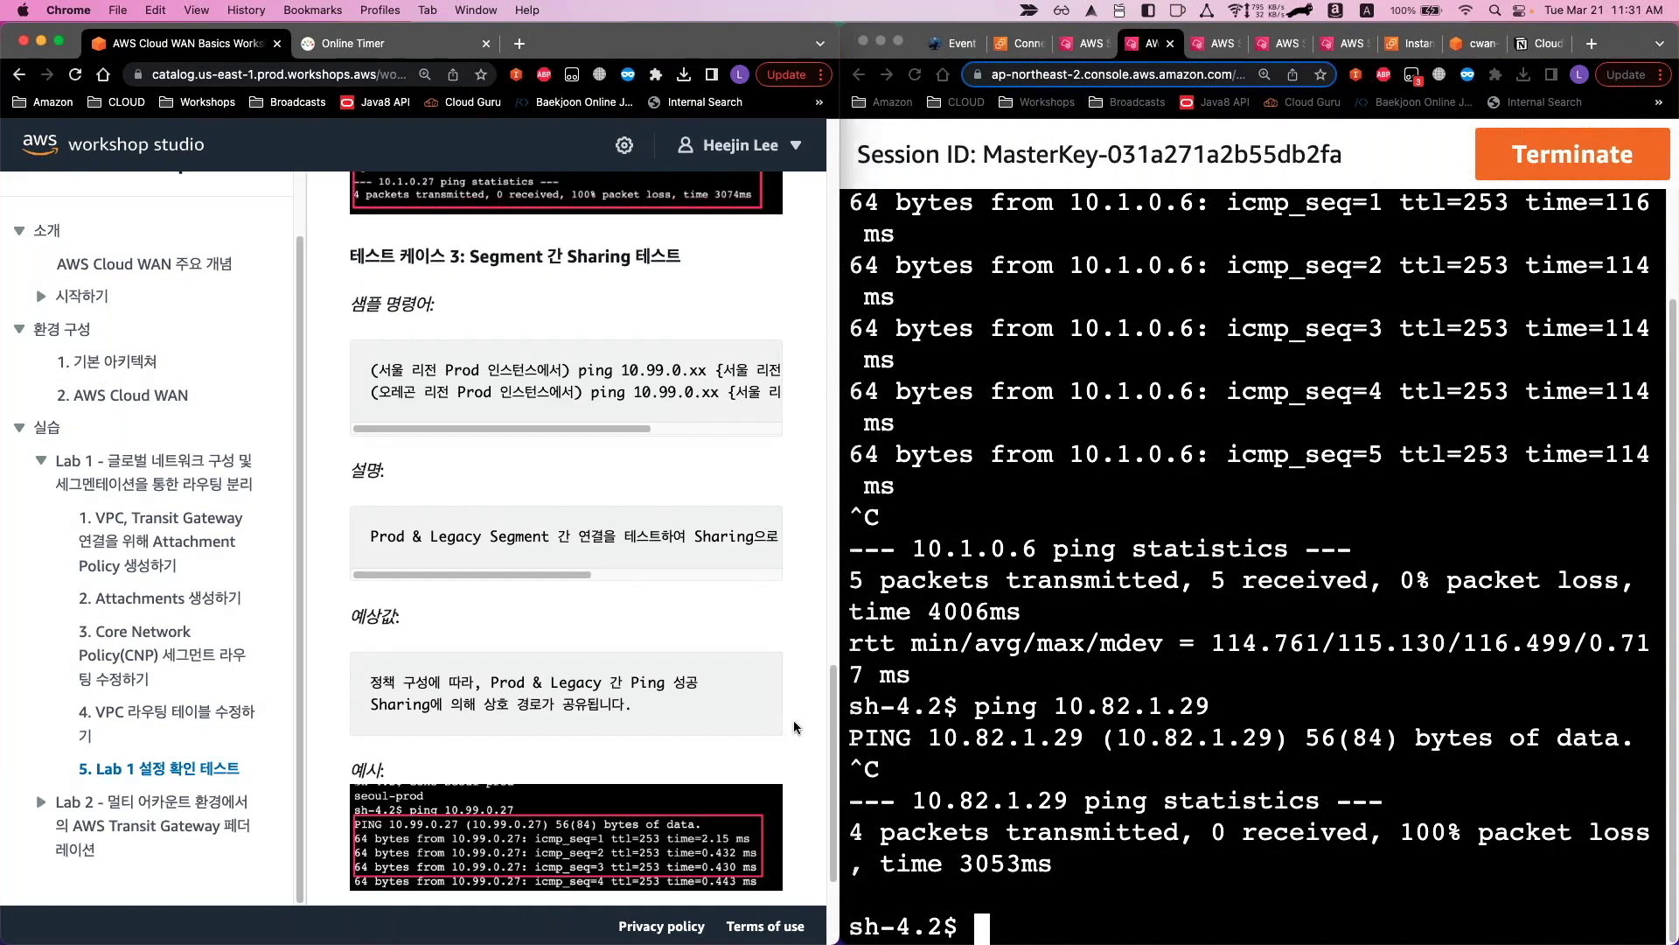
click(997, 698)
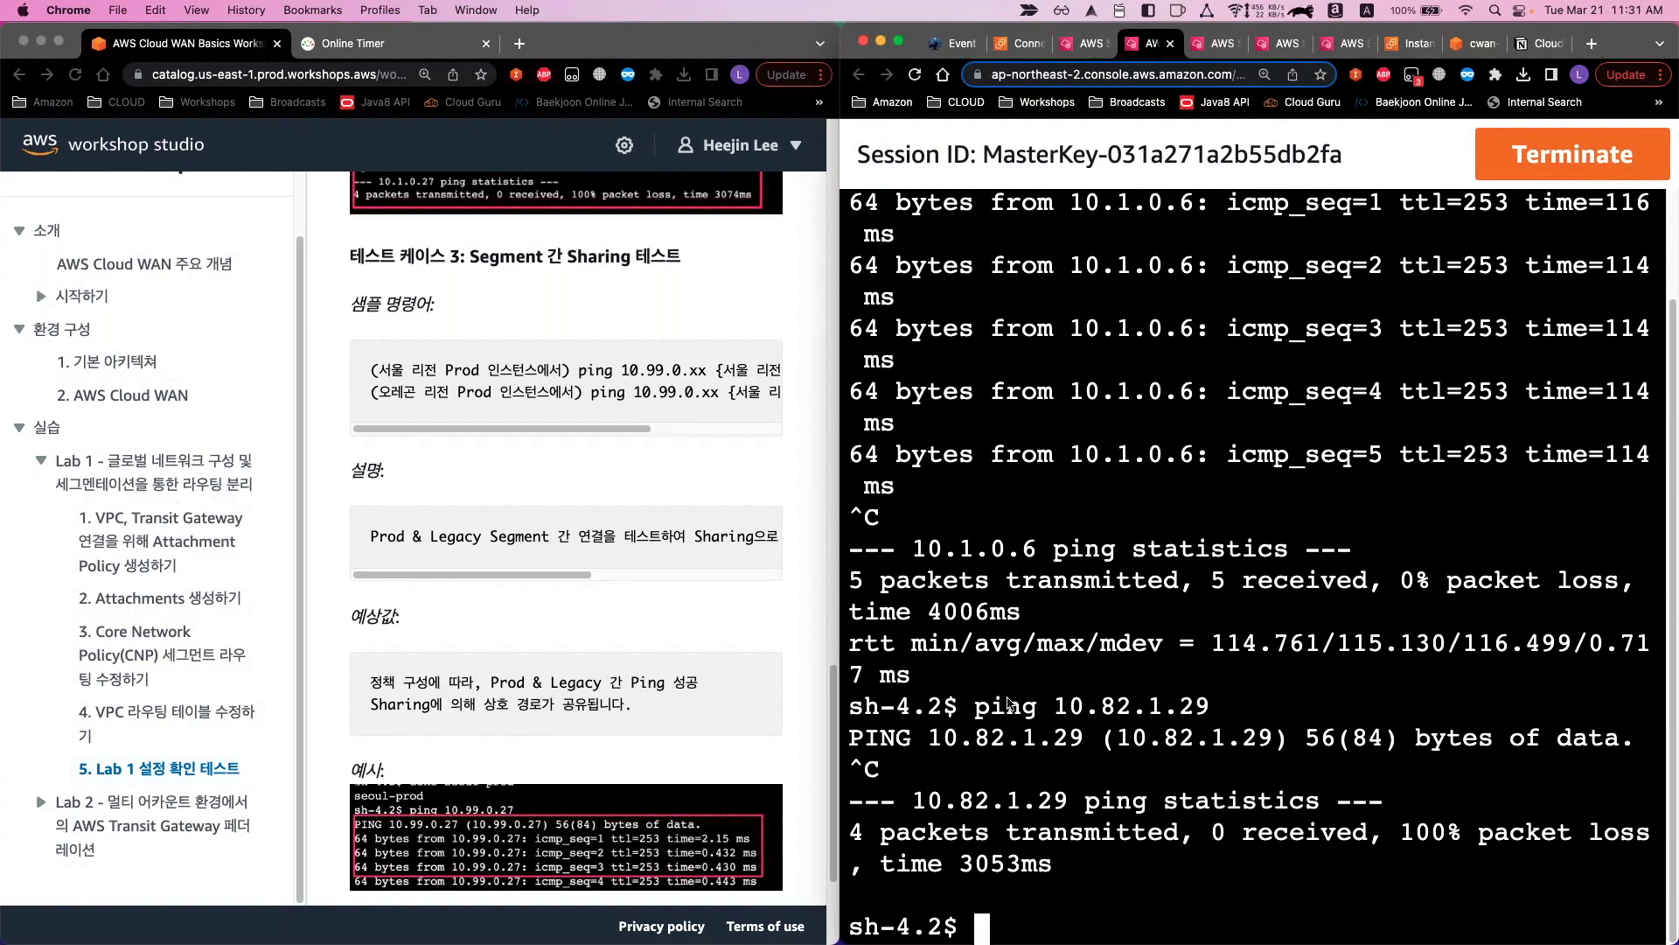
Look up the prod–legacy sharing setup on the Core Network Policy guide page, and return to the Lab 1 configuration test page
click(539, 658)
click(196, 665)
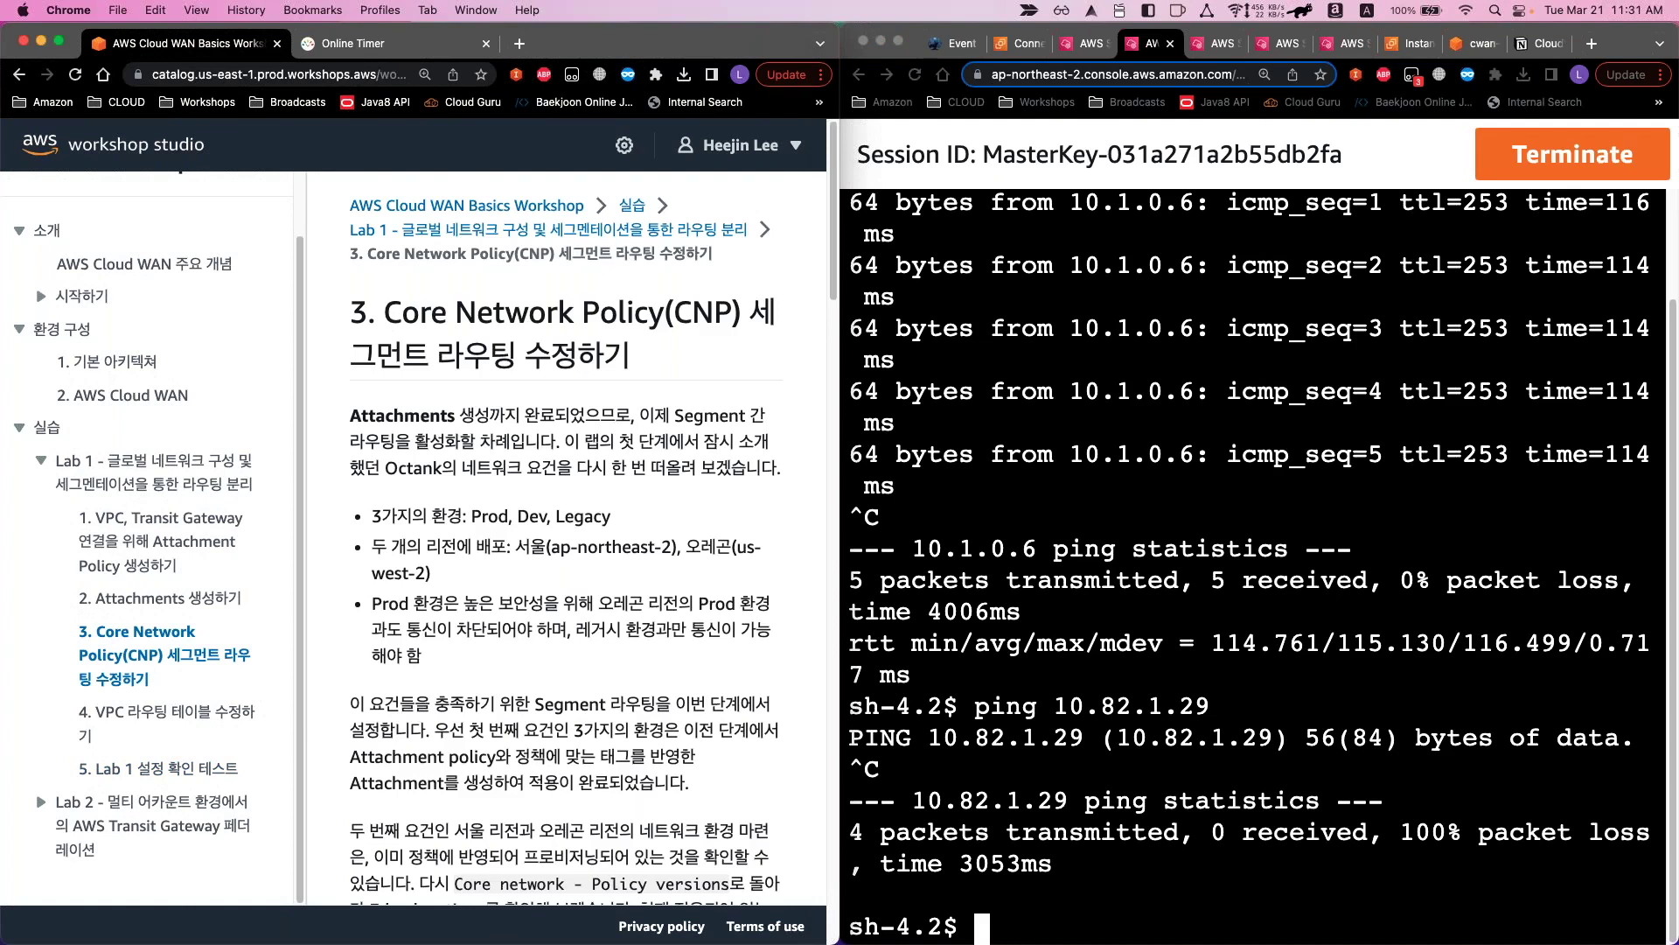
scroll(518, 603, down, 15)
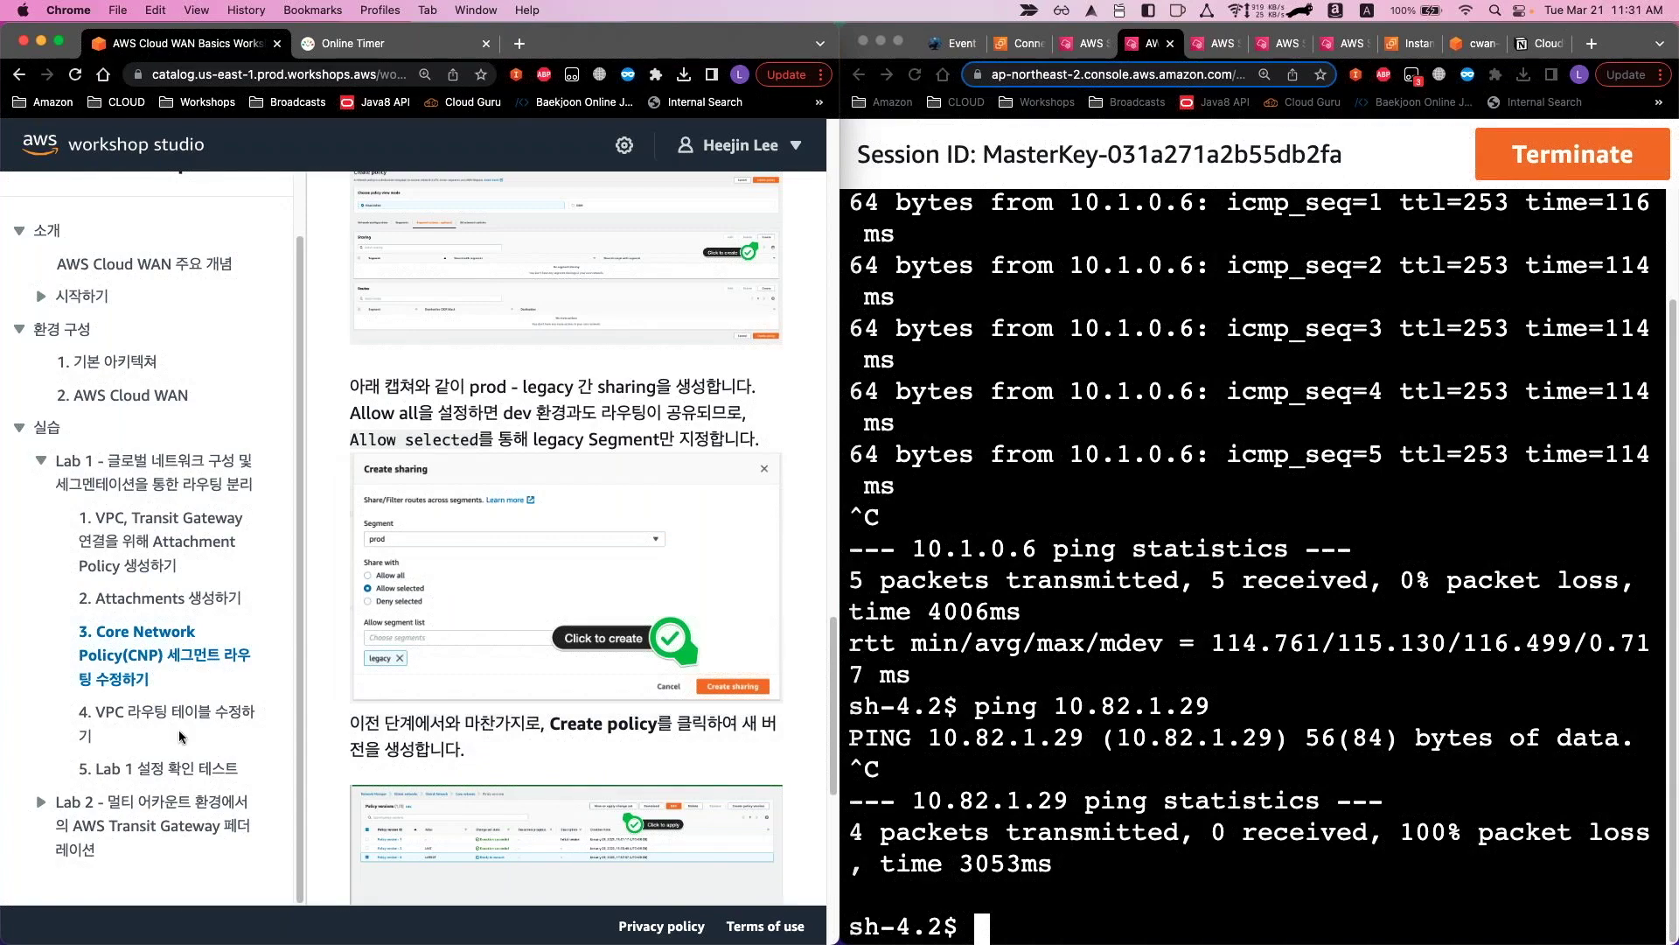
click(160, 768)
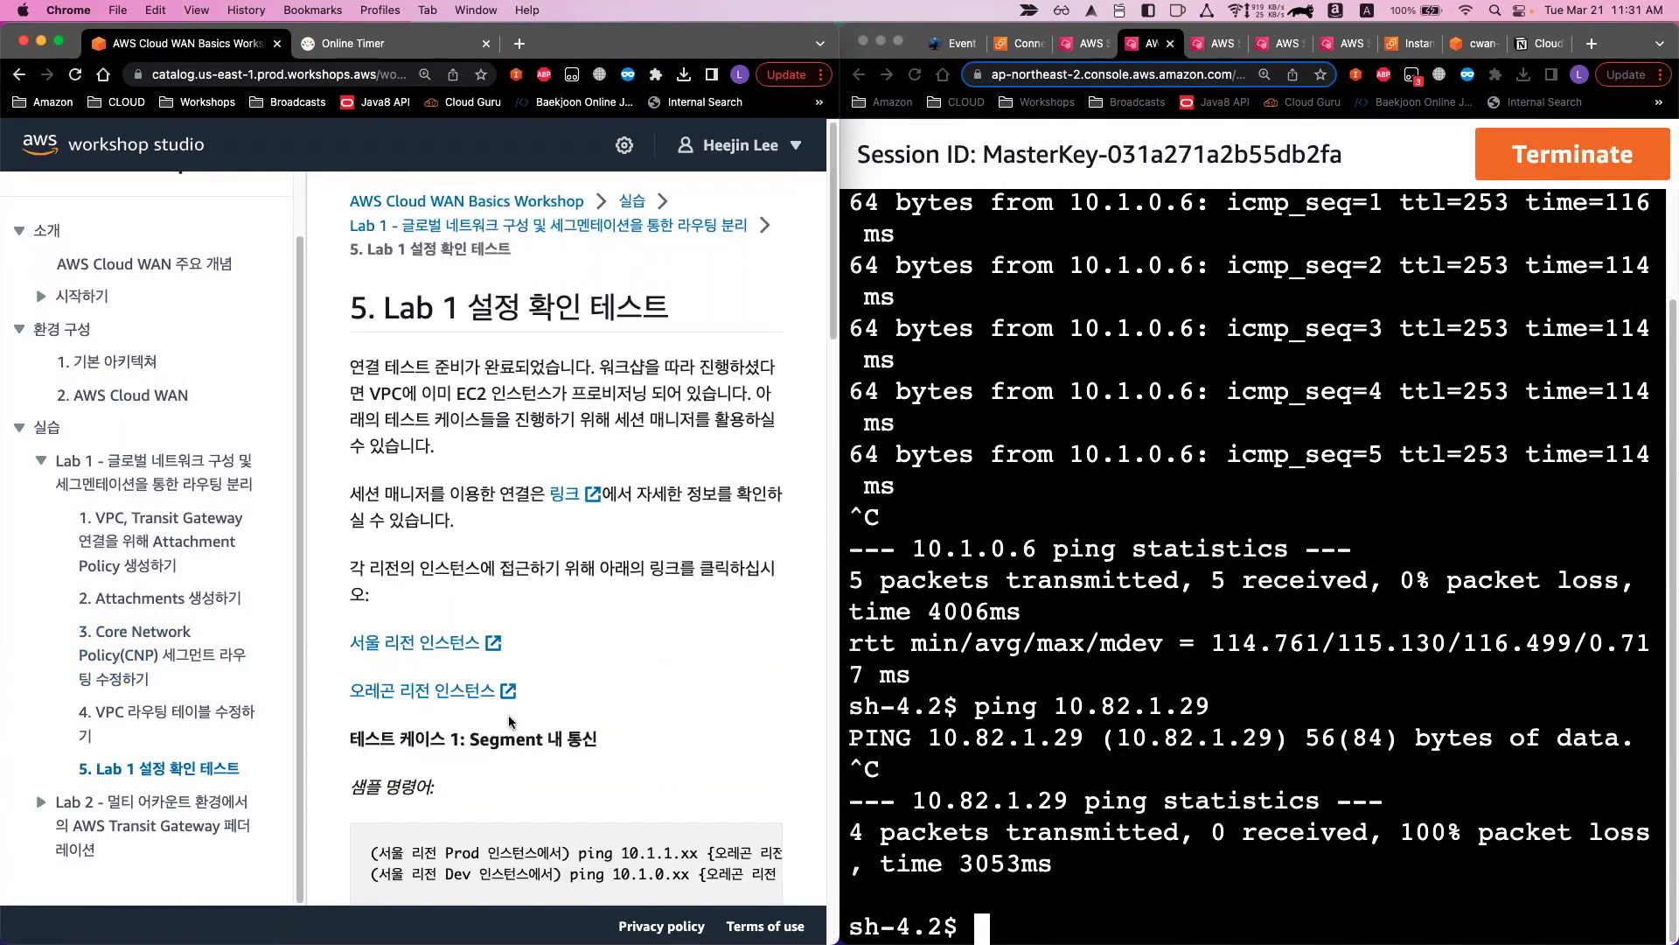
Review the test case 3 segment sharing instructions in the workshop guide and bring up the sticky note listing the instance addresses
scroll(507, 715, down, 10)
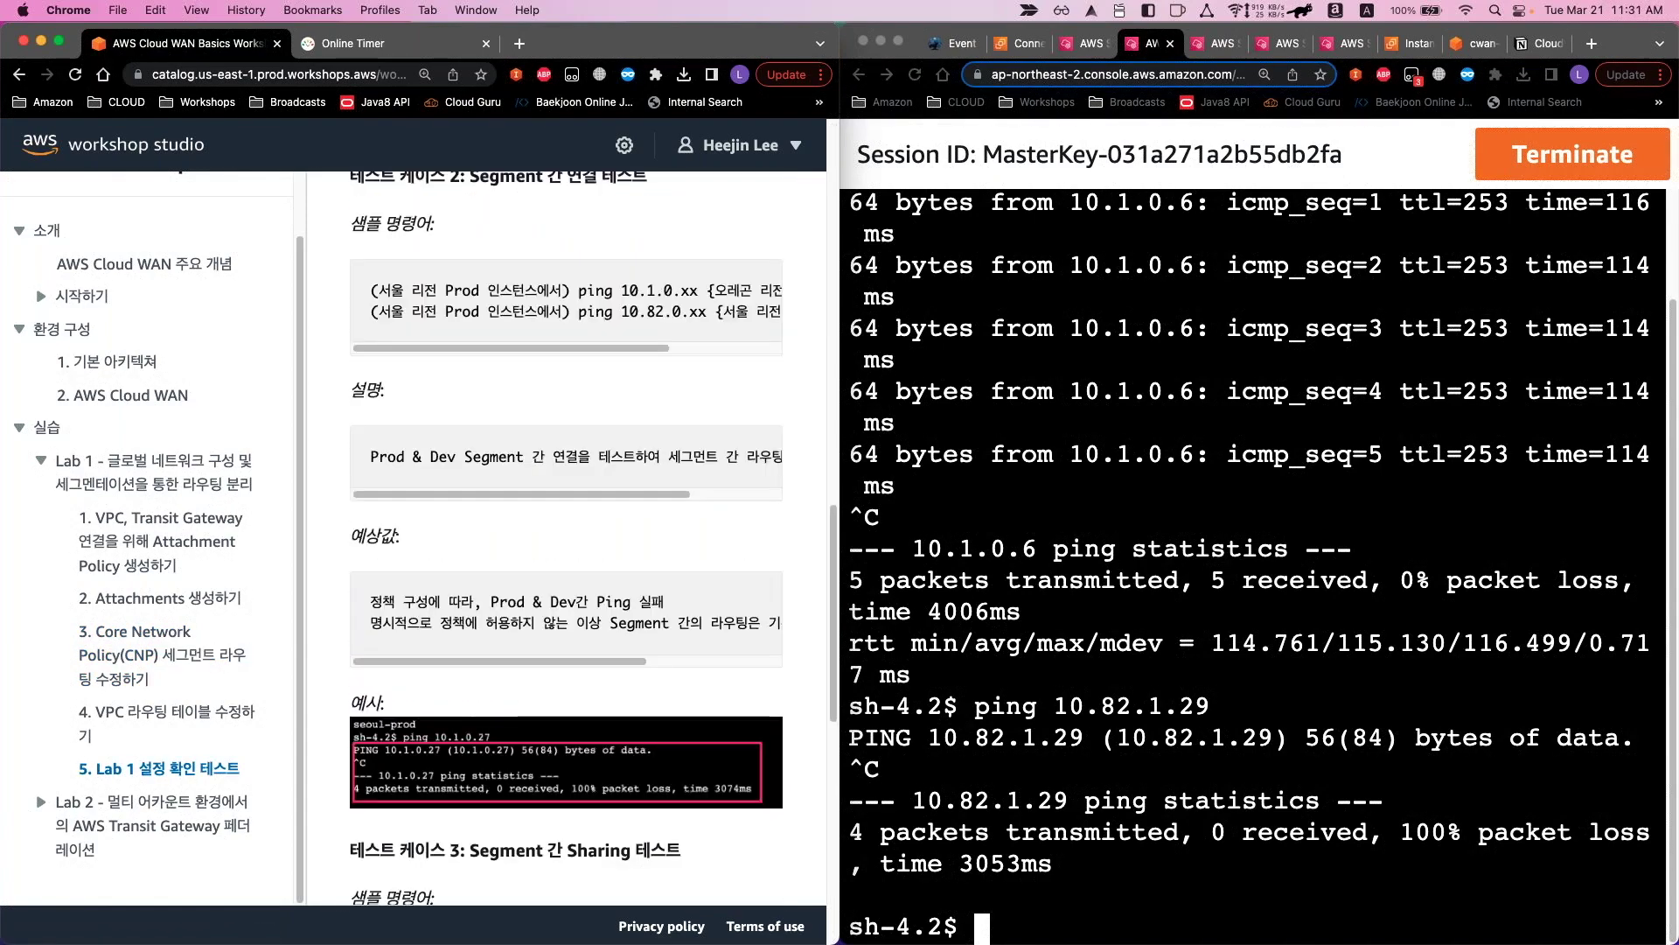
scroll(509, 712, down, 6)
scroll(510, 713, up, 2)
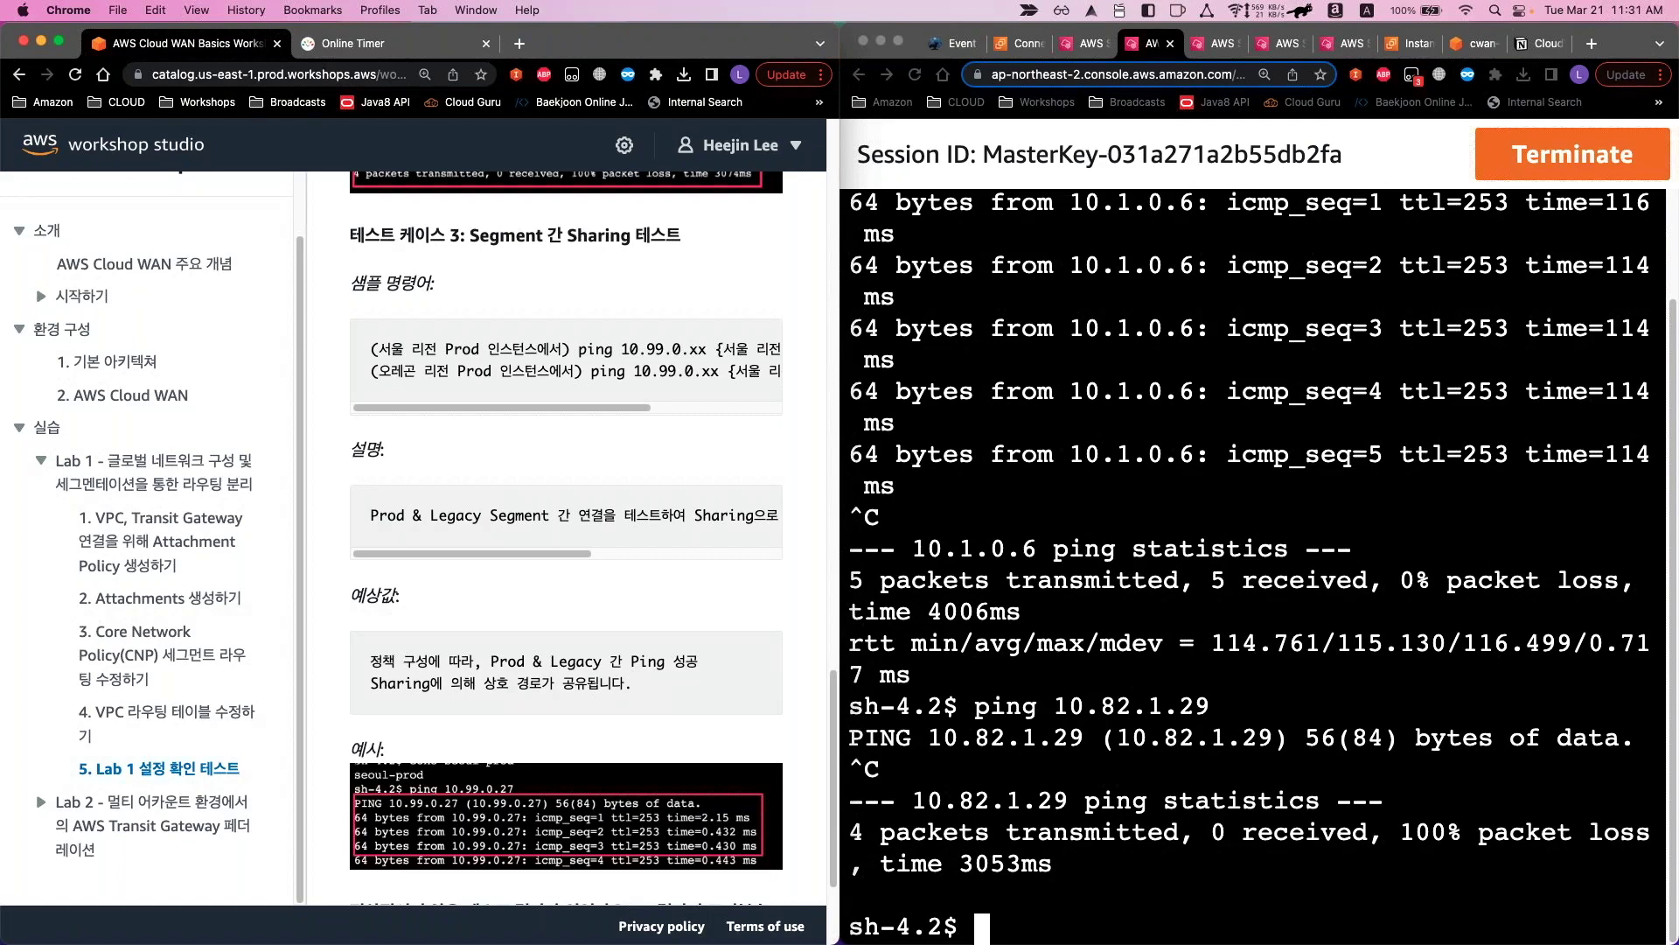
click(1225, 559)
key(super+Tab)
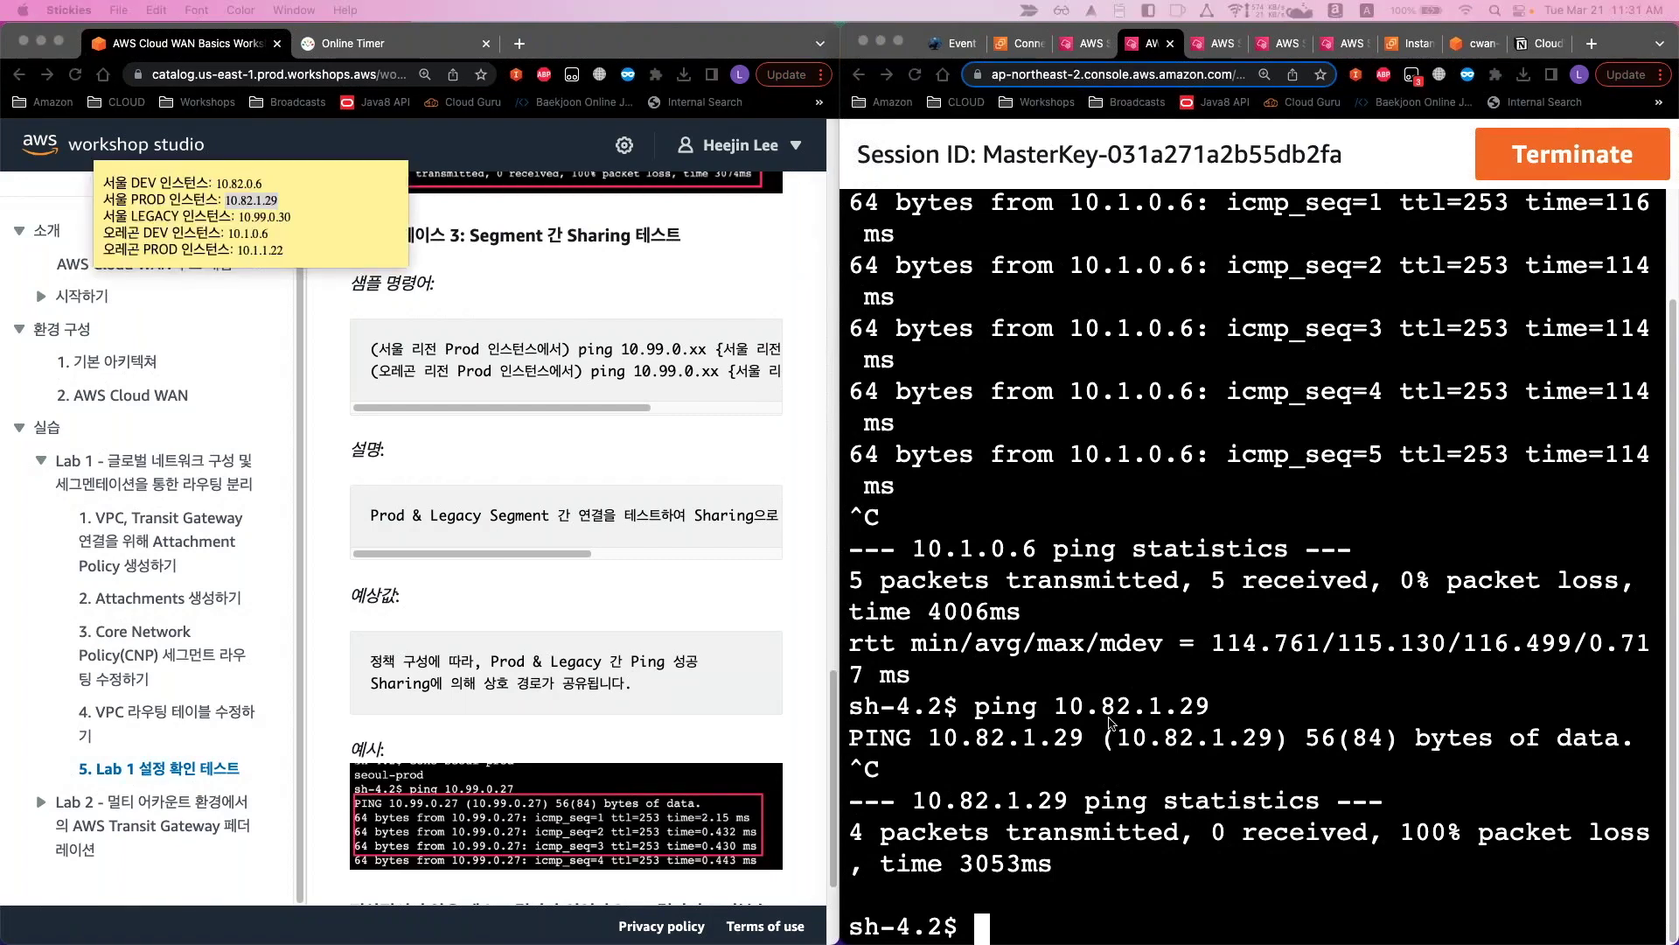
Identify the seoul-dev and oregon-dev terminals among the open sessions and close both of them
click(1109, 722)
scroll(1109, 722, up, 3)
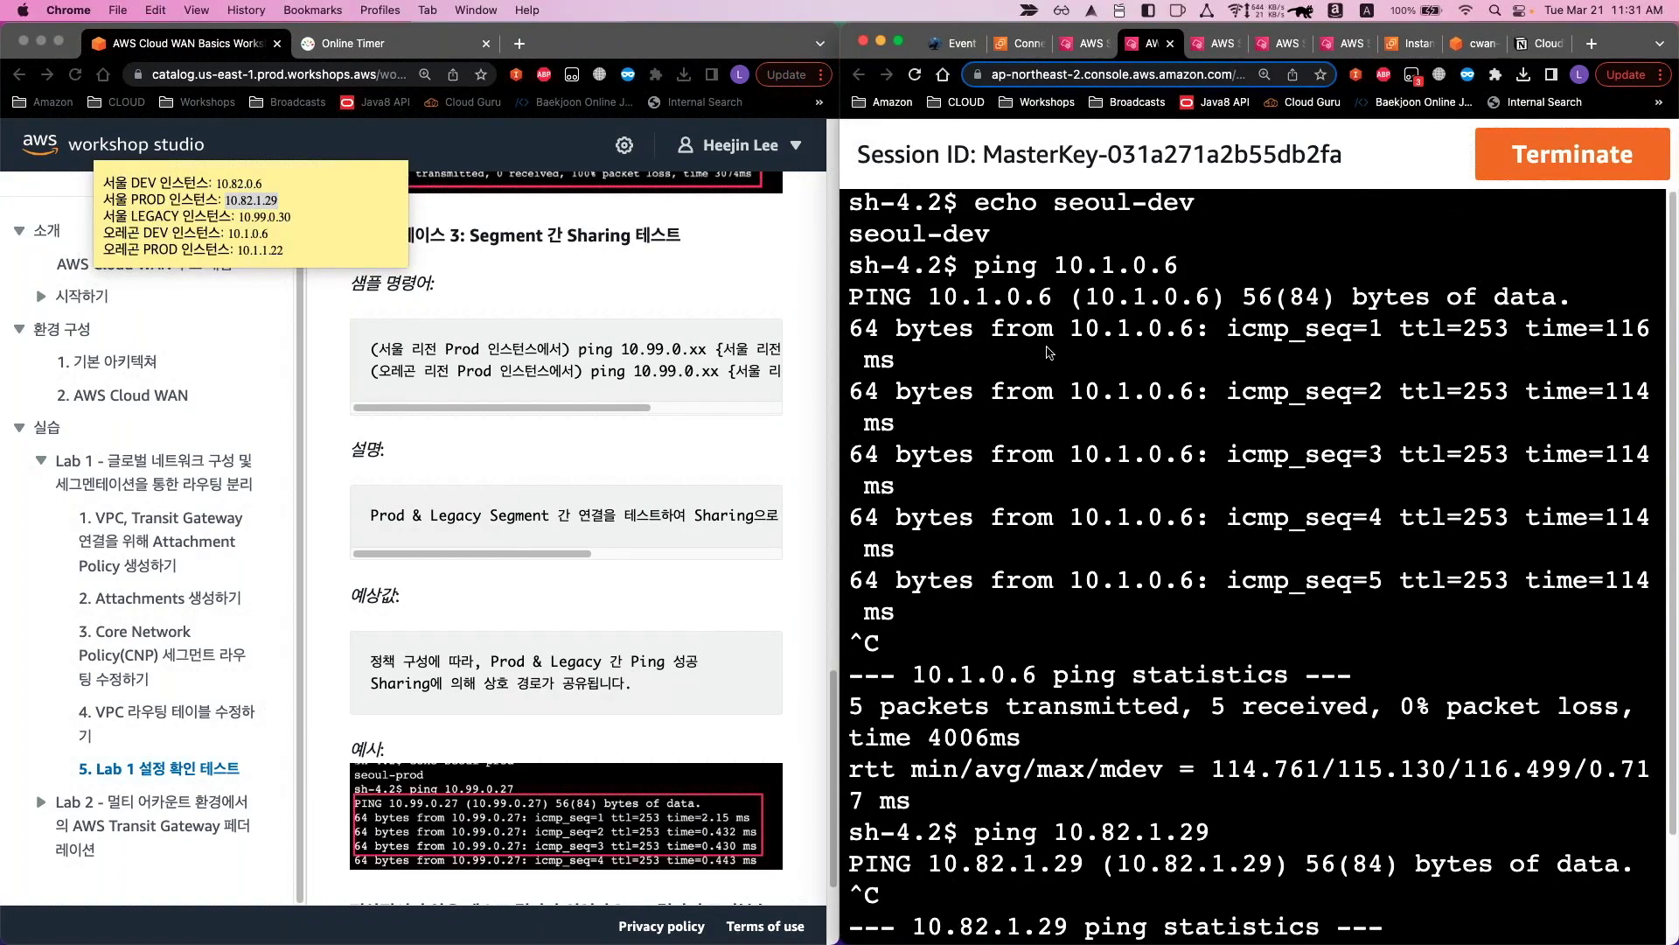
click(1170, 43)
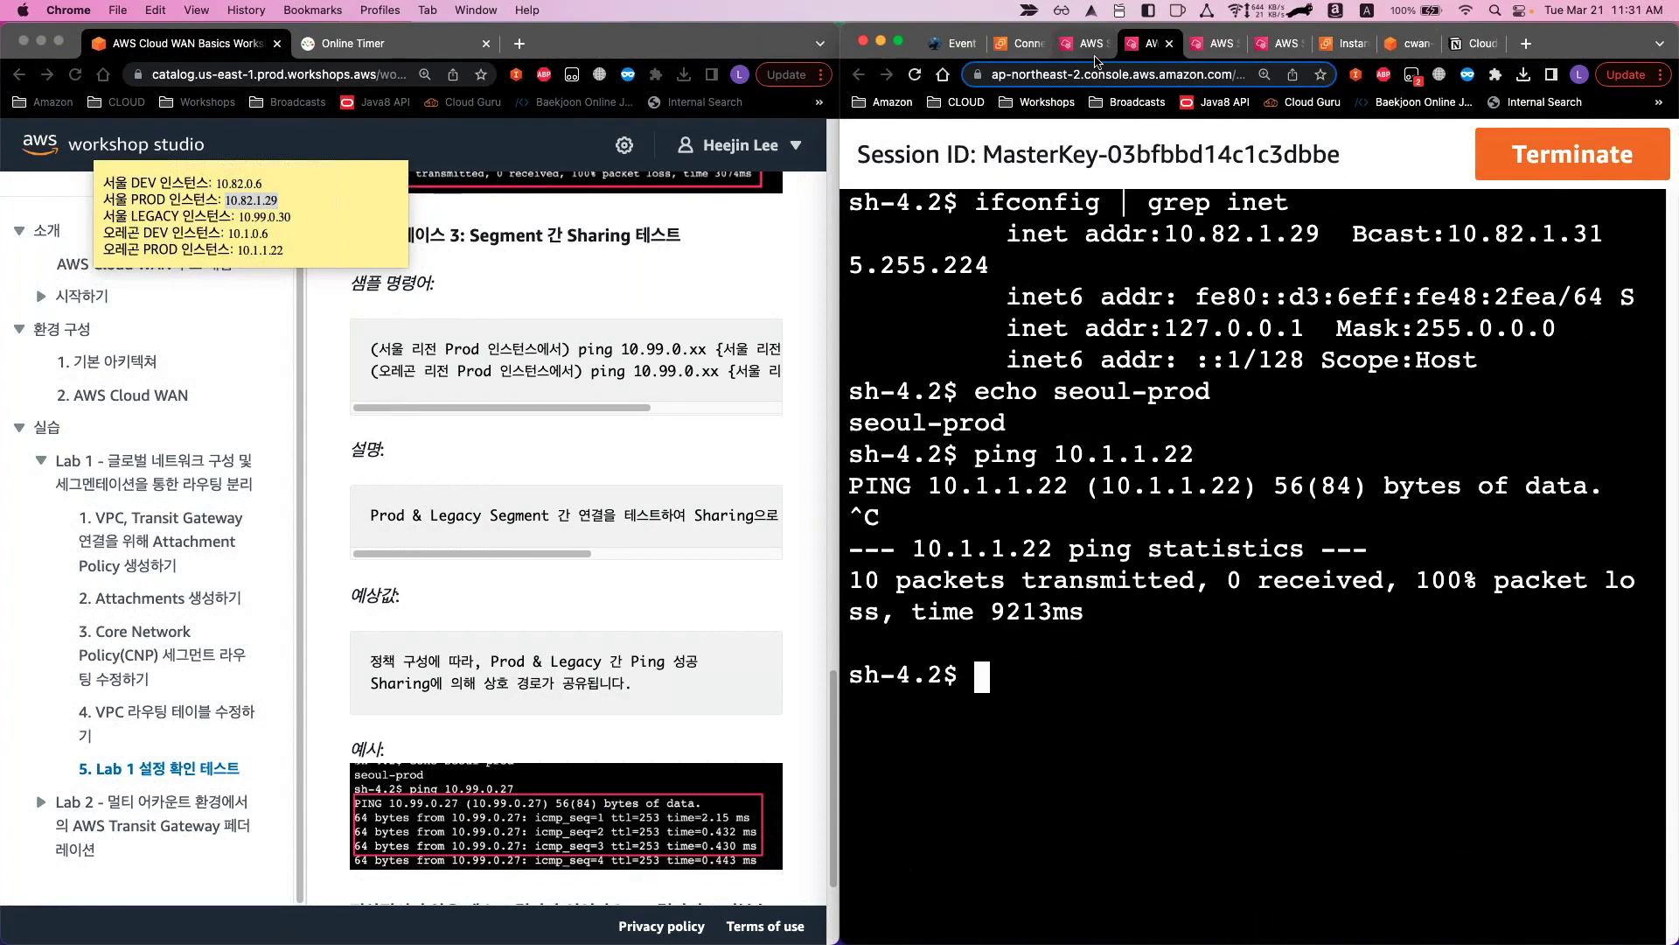
click(1220, 42)
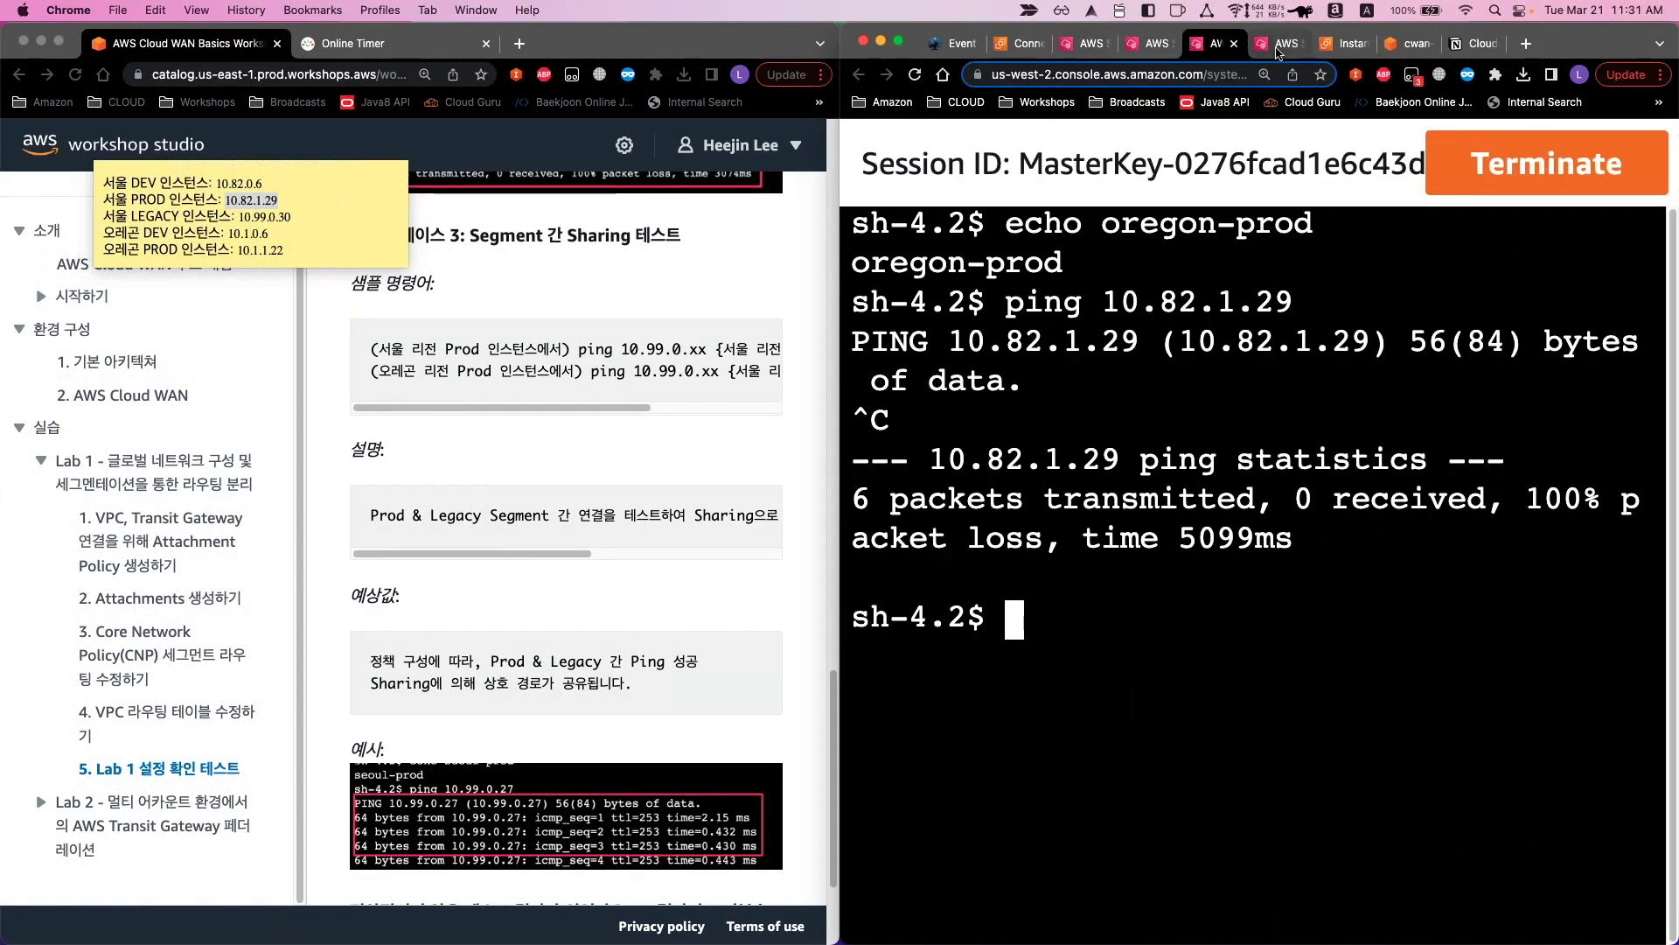
click(1277, 49)
scroll(1194, 459, up, 10)
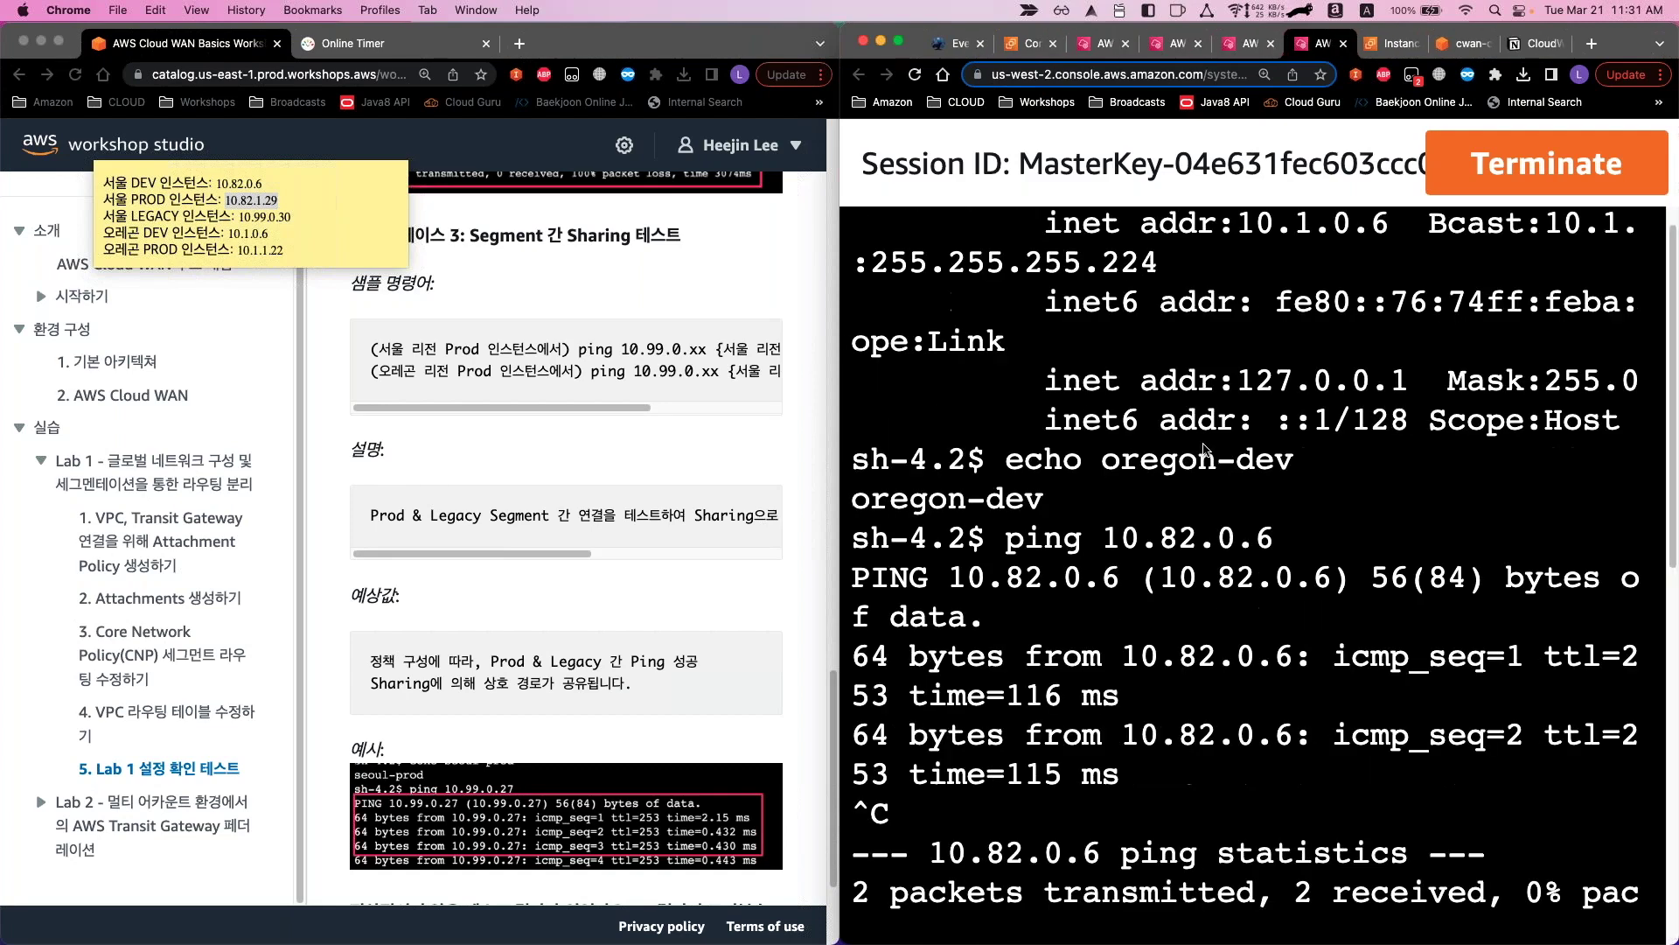
scroll(1204, 449, up, 1)
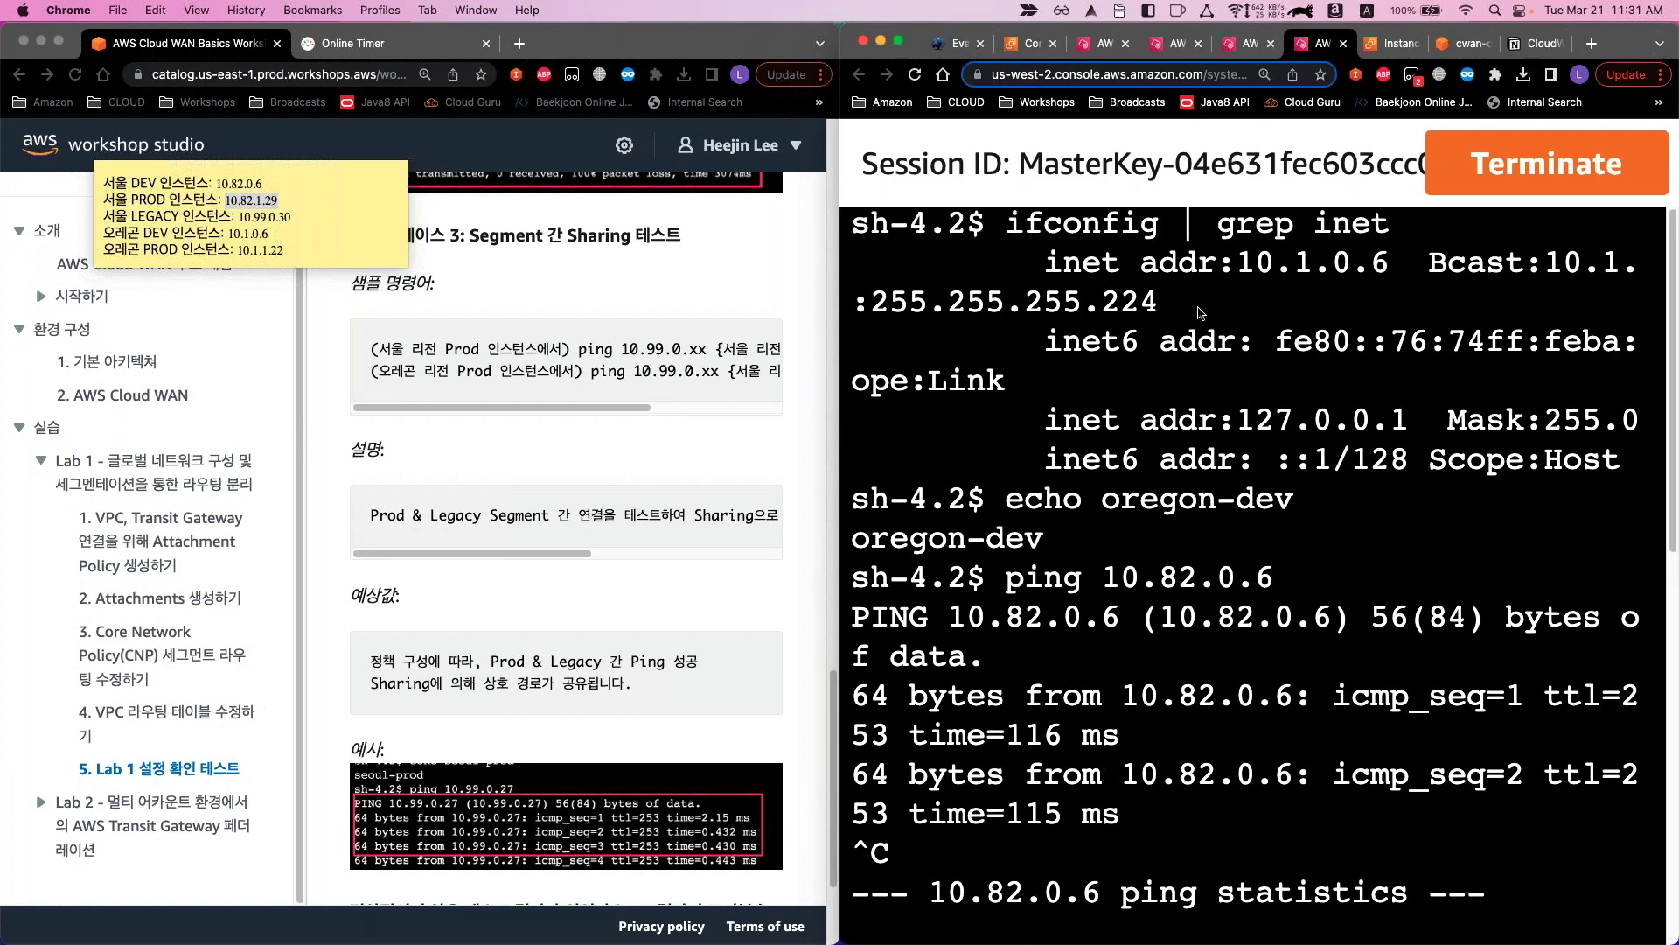
click(1344, 45)
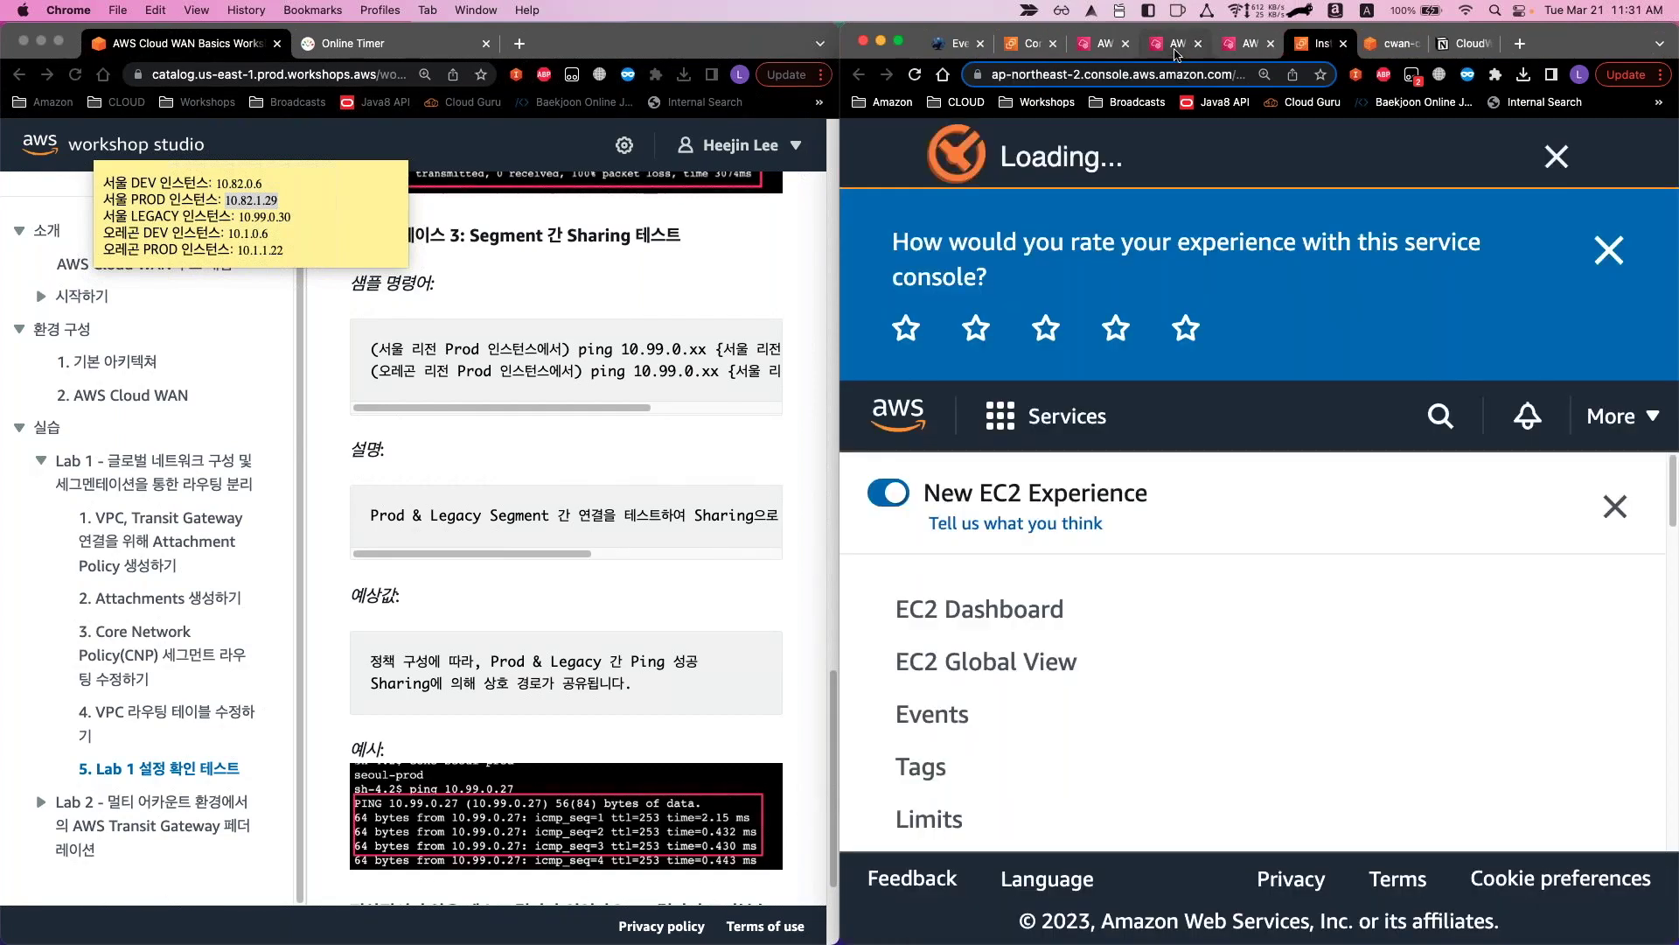
Check the remaining seoul-prod, seoul-legacy and oregon-prod terminals against the test case 3 sample commands
click(1173, 53)
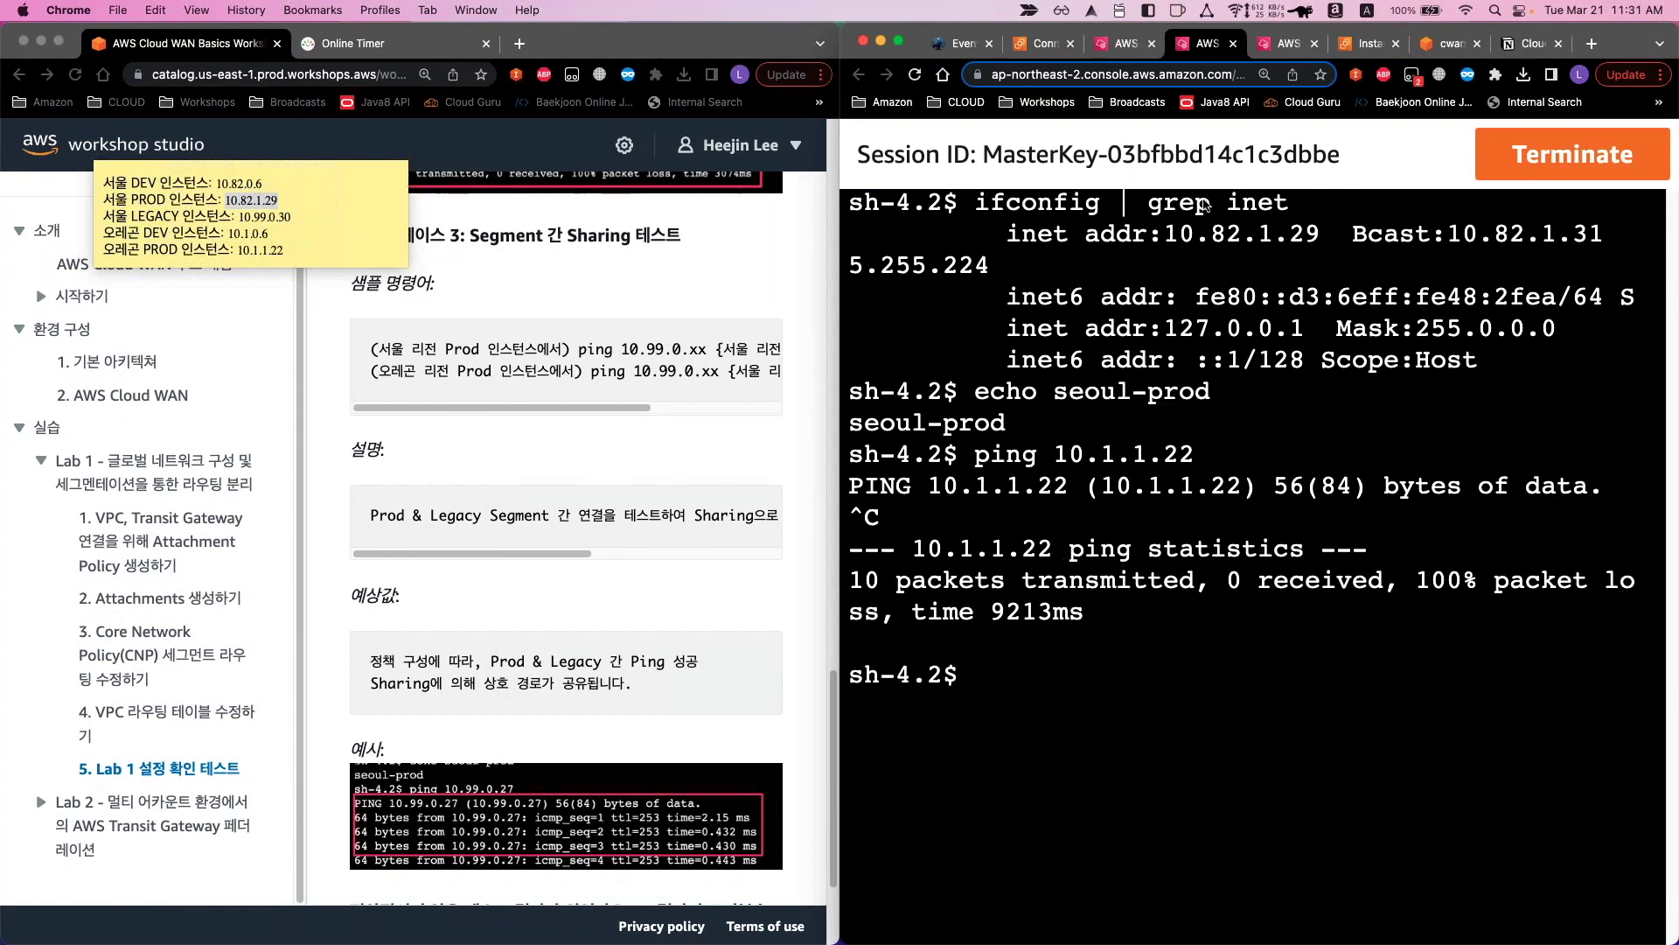
click(1151, 52)
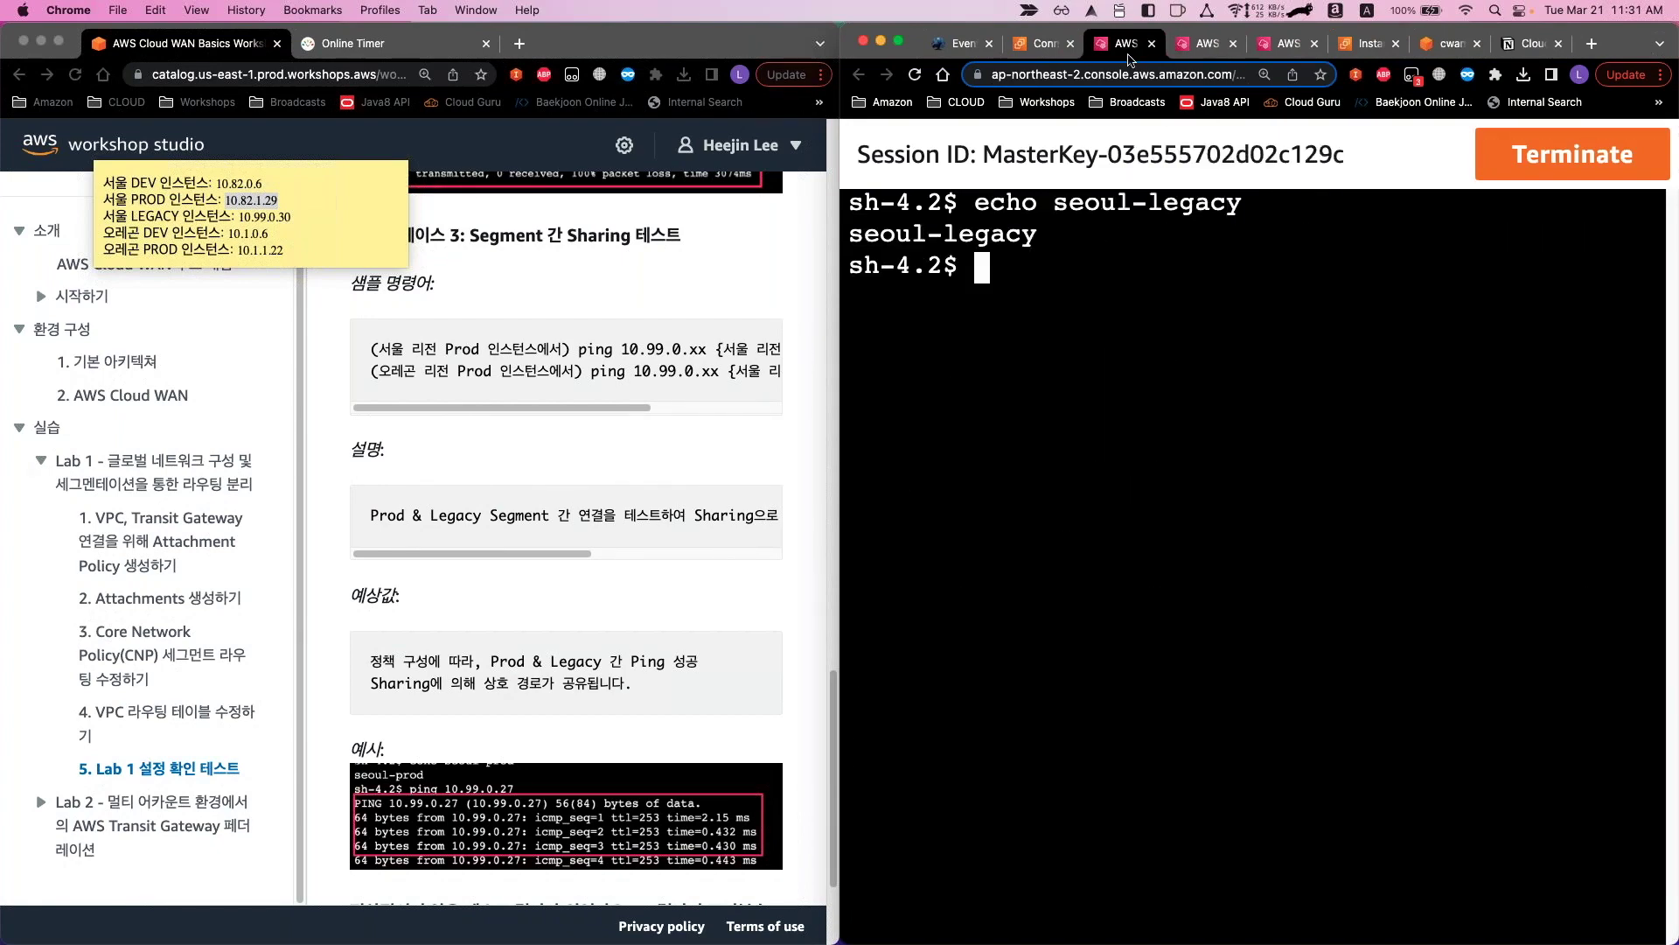
key(ctrl+Tab)
key(ctrl+Tab)
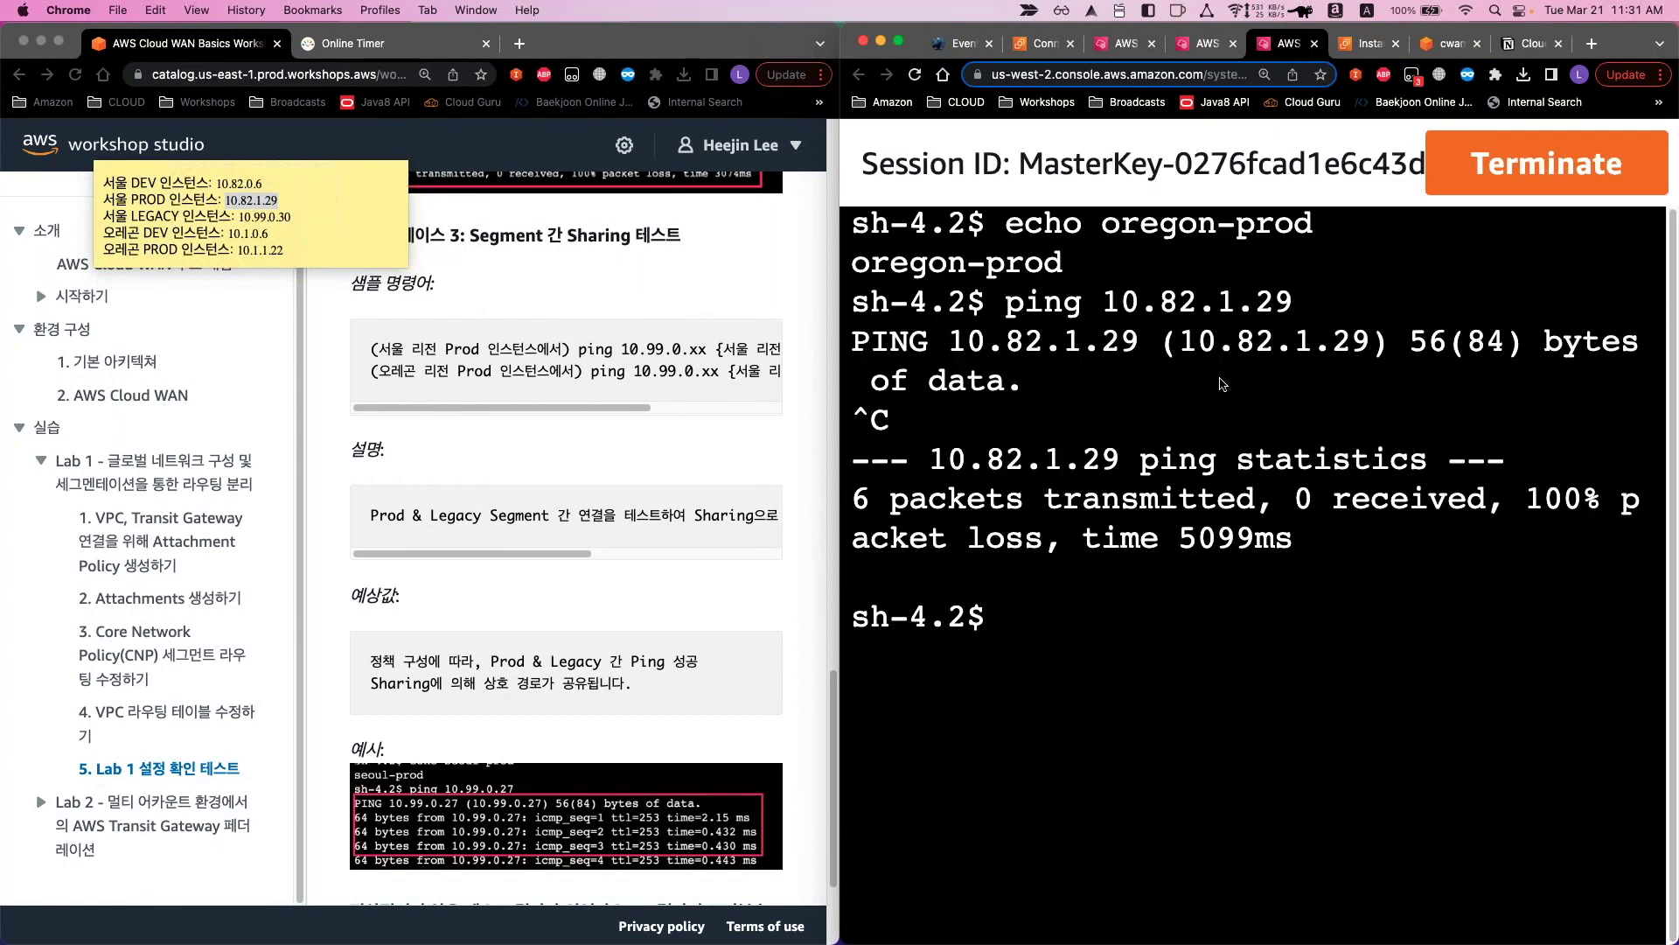
scroll(673, 540, up, 1)
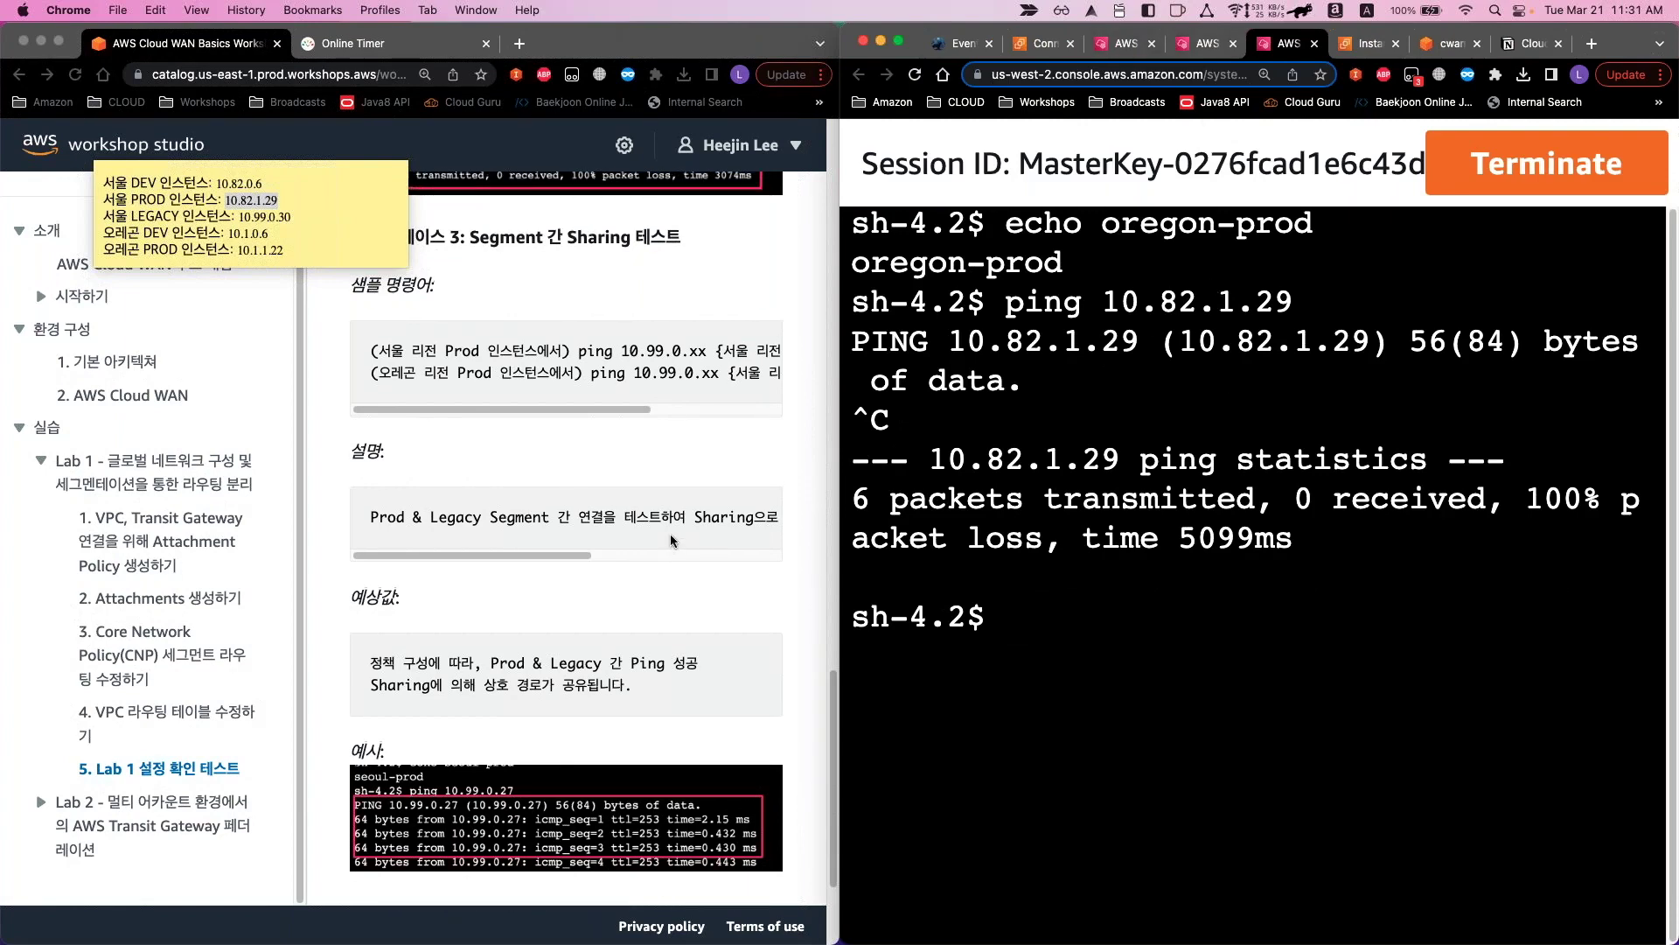
scroll(672, 541, up, 2)
Ping the Seoul LEGACY instance from the seoul-prod terminal using 10.99.0.30 copied from the sticky note, and stop it after a few packets
click(1185, 54)
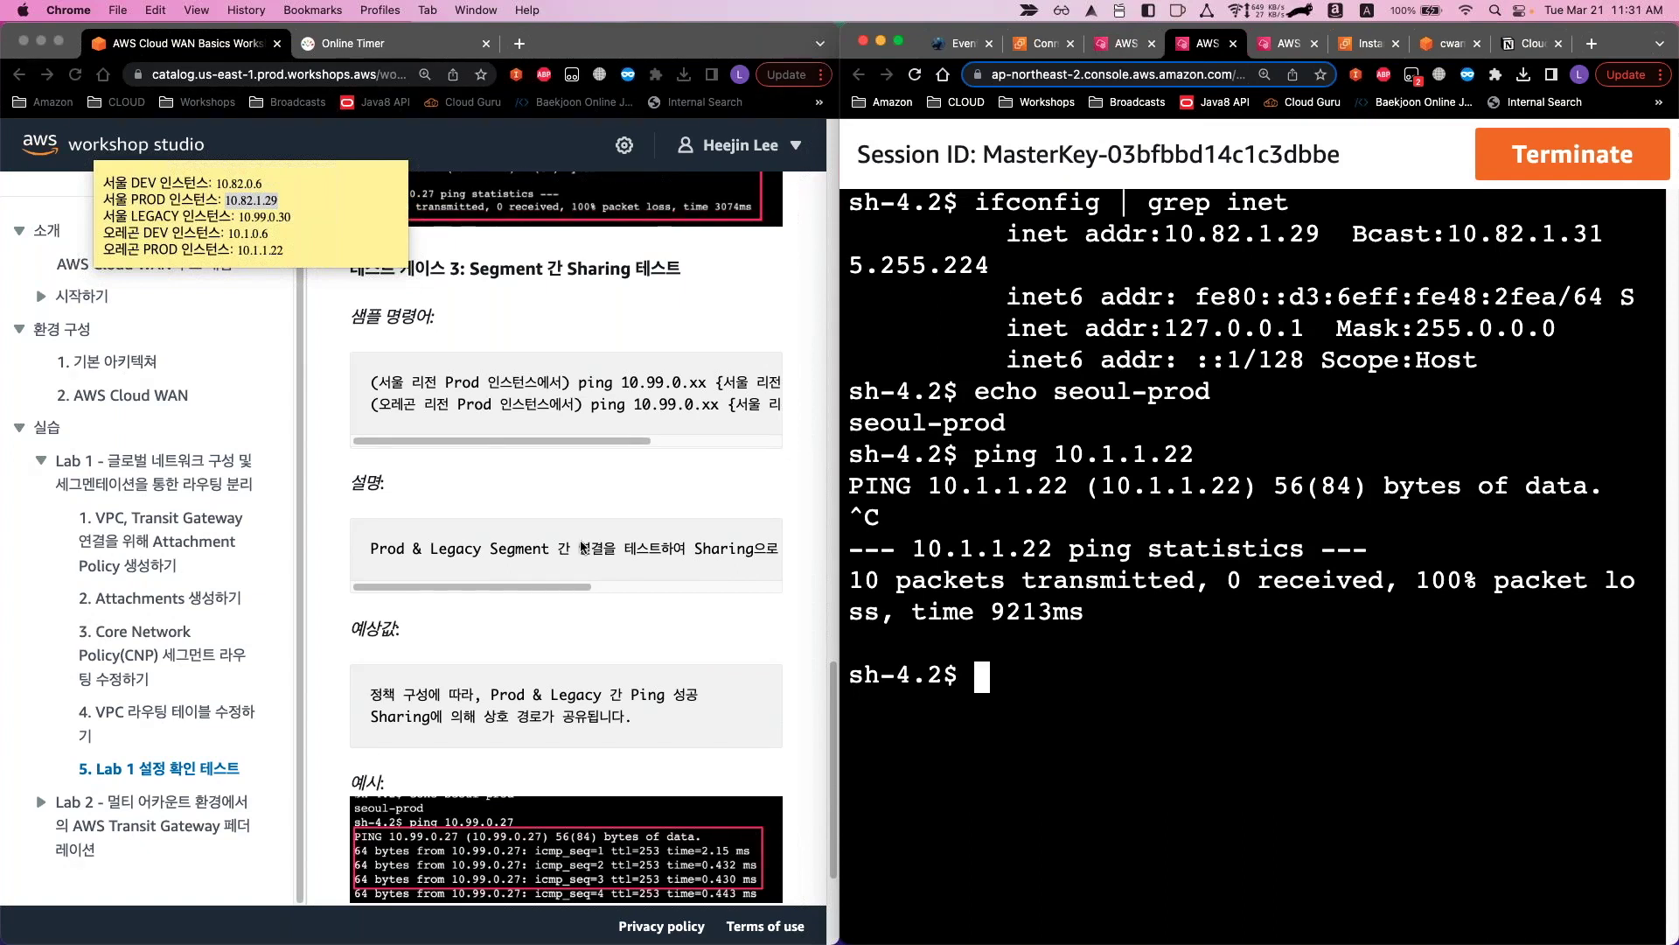
click(305, 216)
double_click(252, 218)
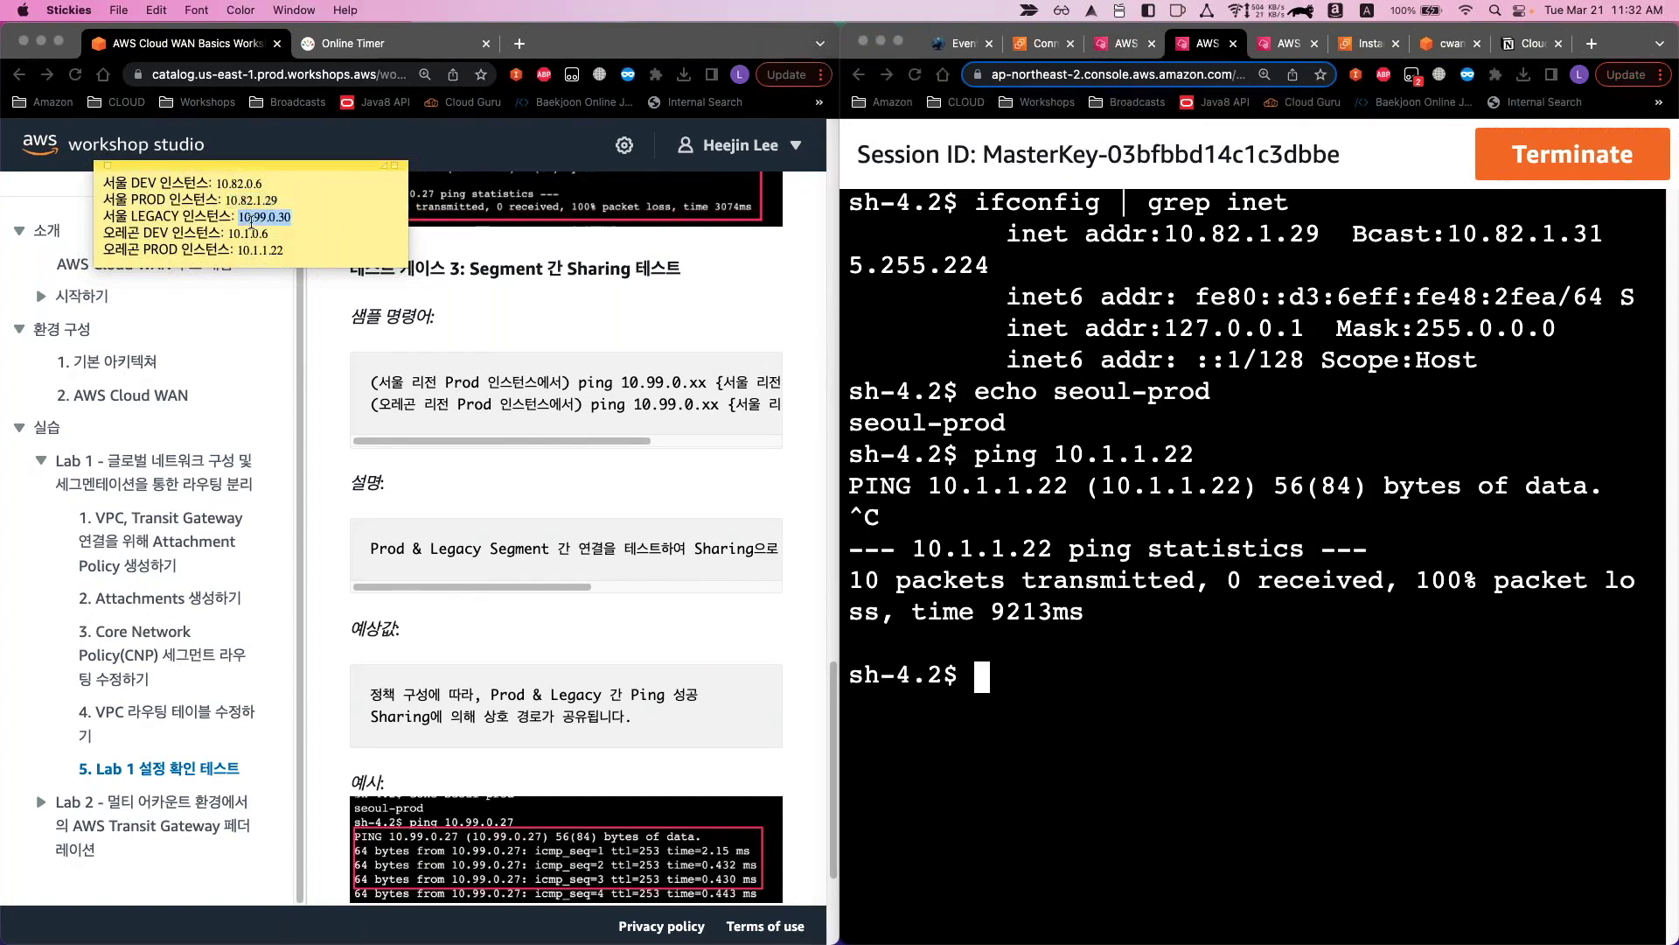
click(275, 217)
double_click(276, 216)
key(super+c)
click(1183, 804)
text(ping)
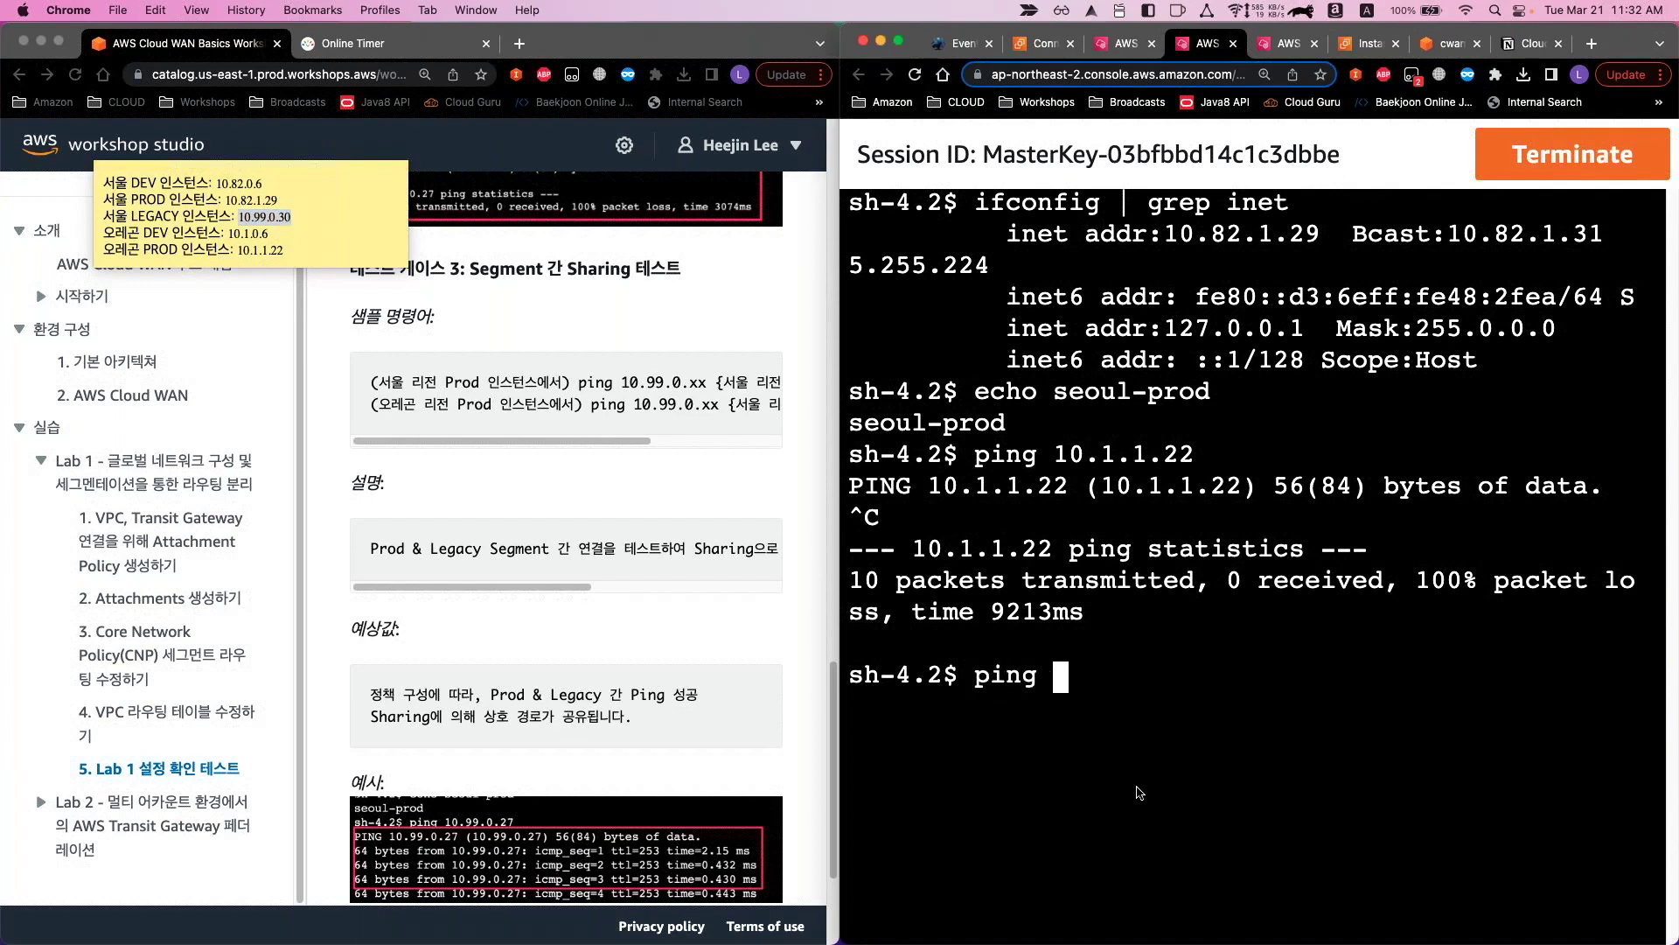
key(super+v)
key(Return)
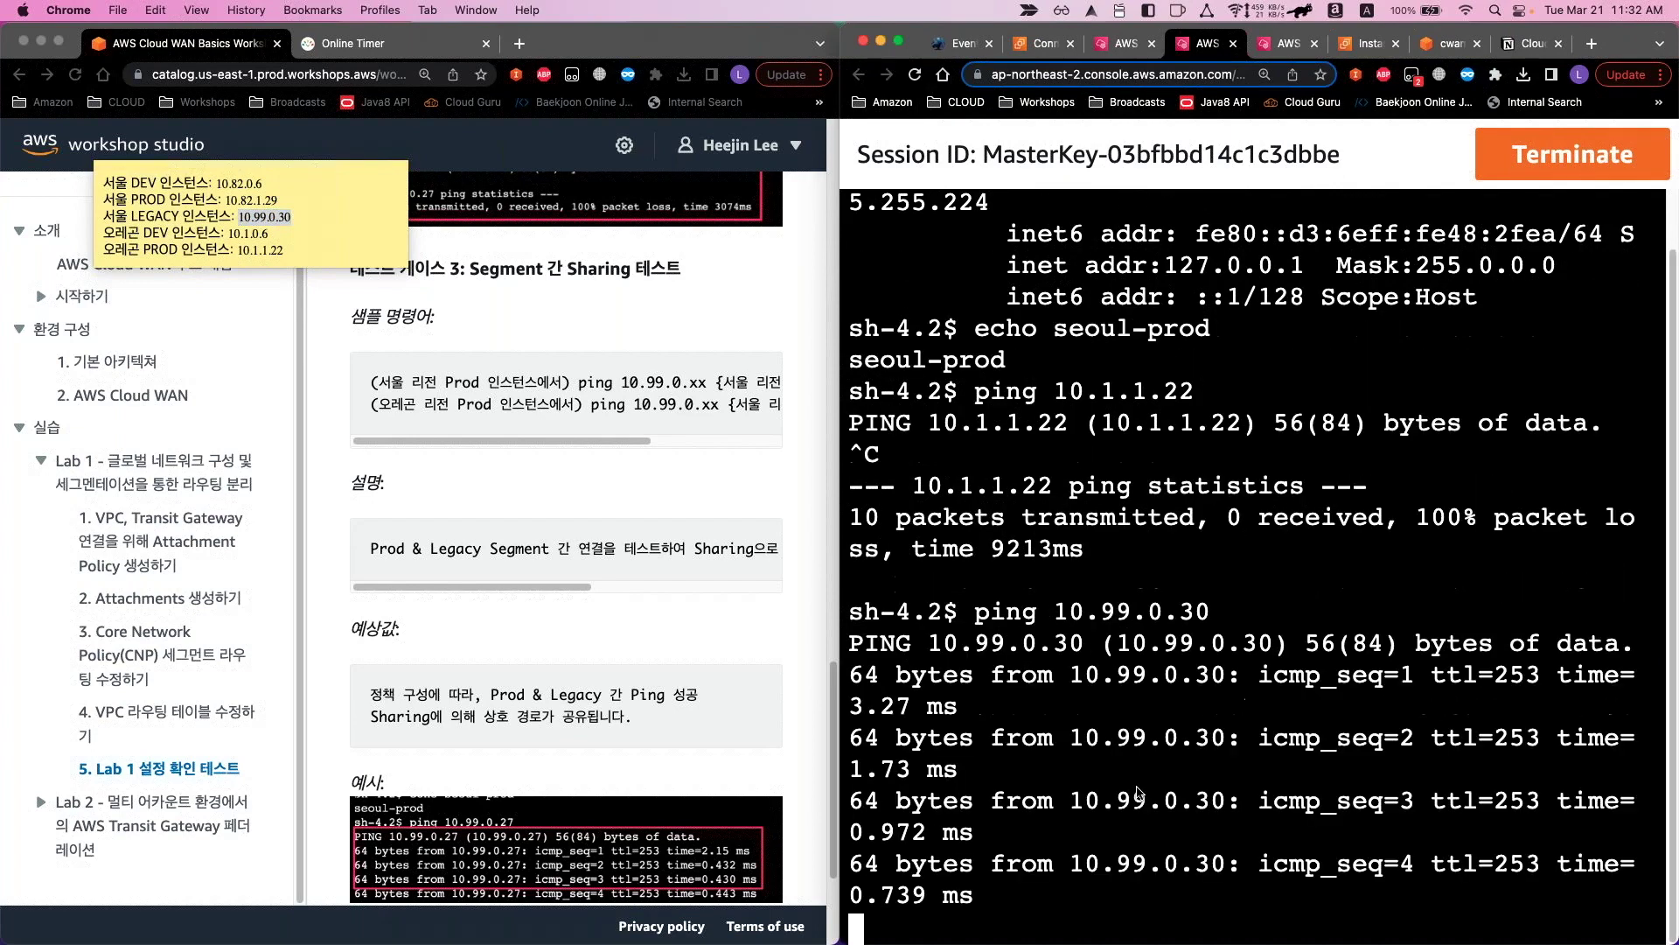
key(ctrl+c)
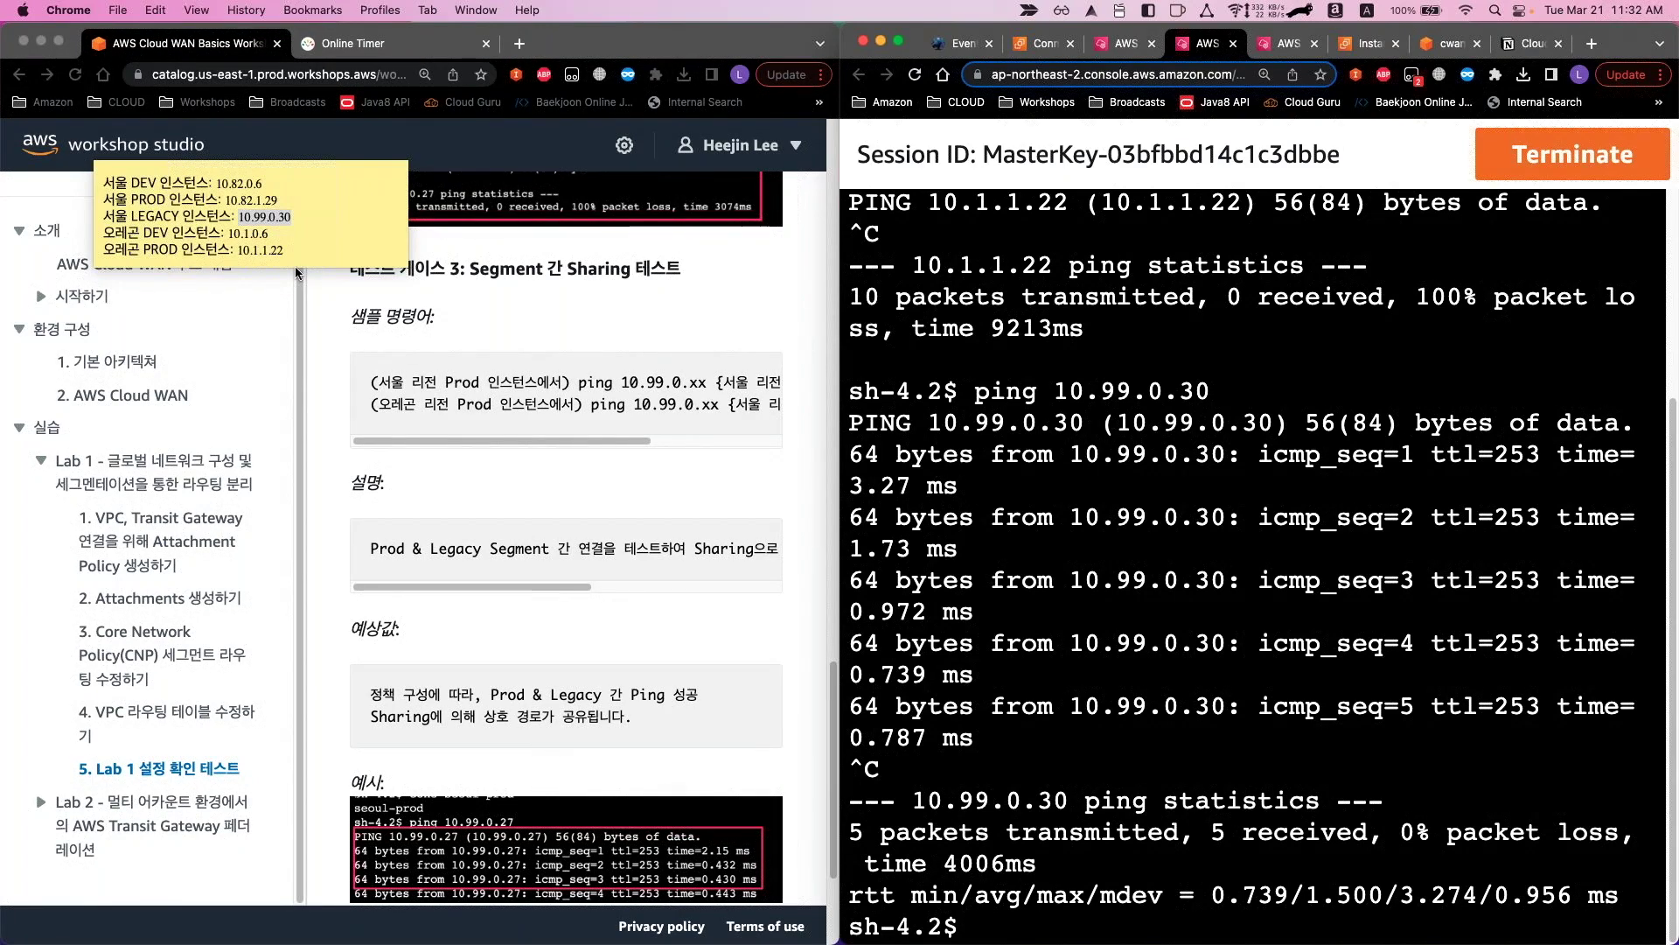
Switch to the oregon-prod terminal and ping the Seoul LEGACY instance at 10.99.0.30, stopping the ping after a few packets
click(1283, 49)
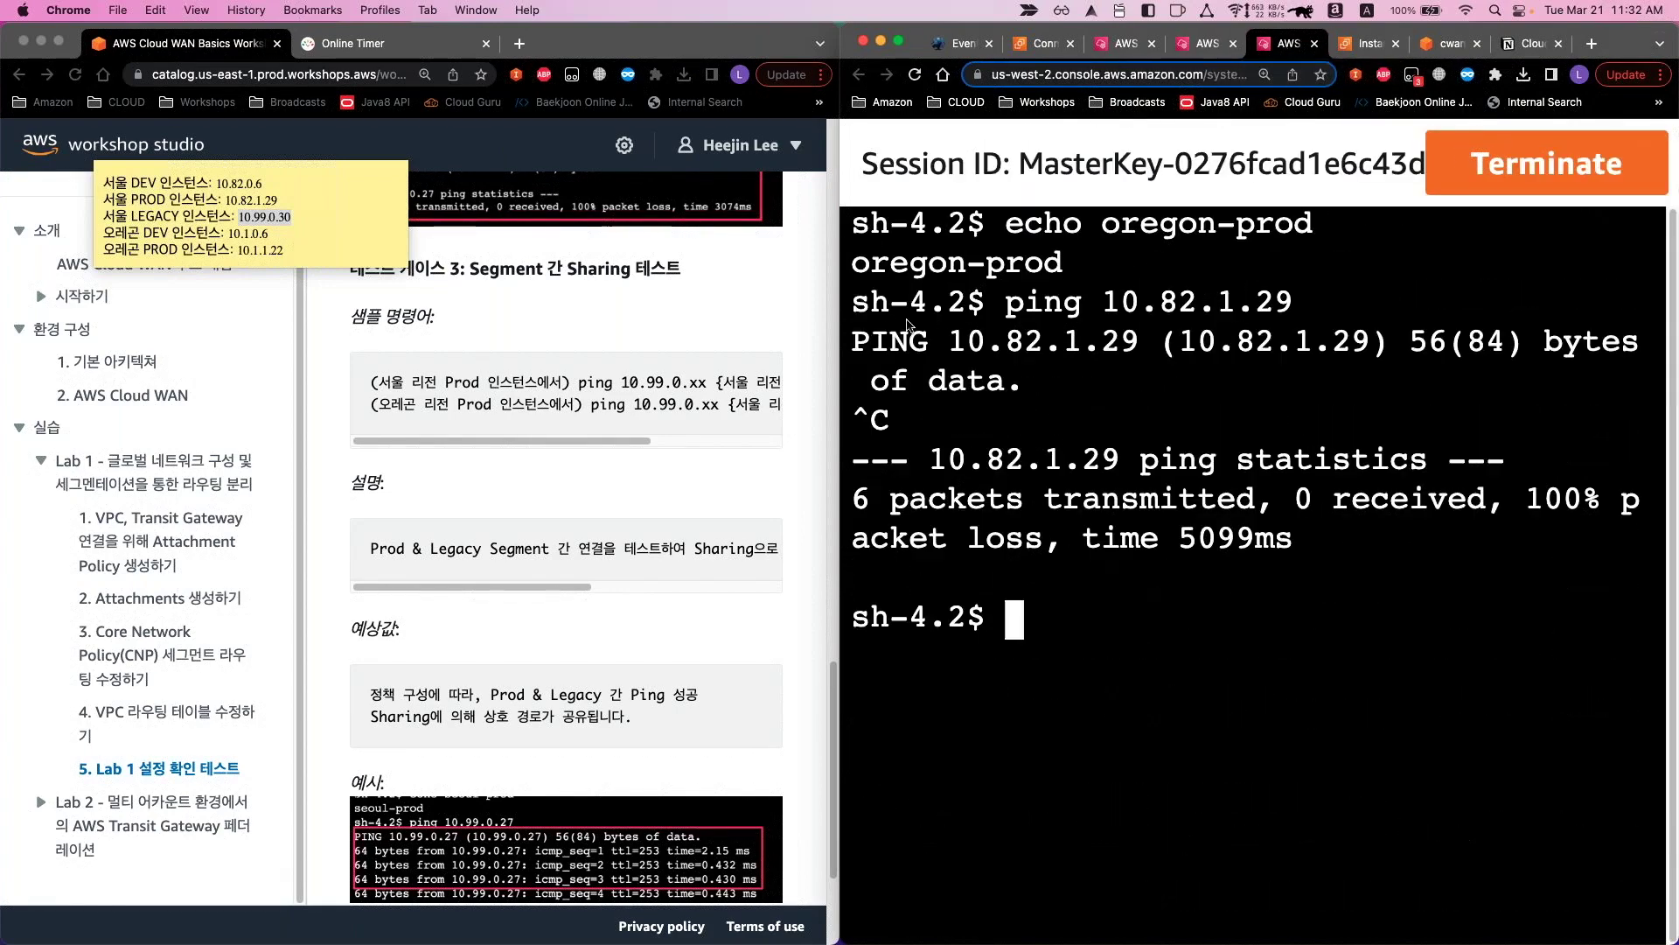
click(293, 219)
click(293, 219)
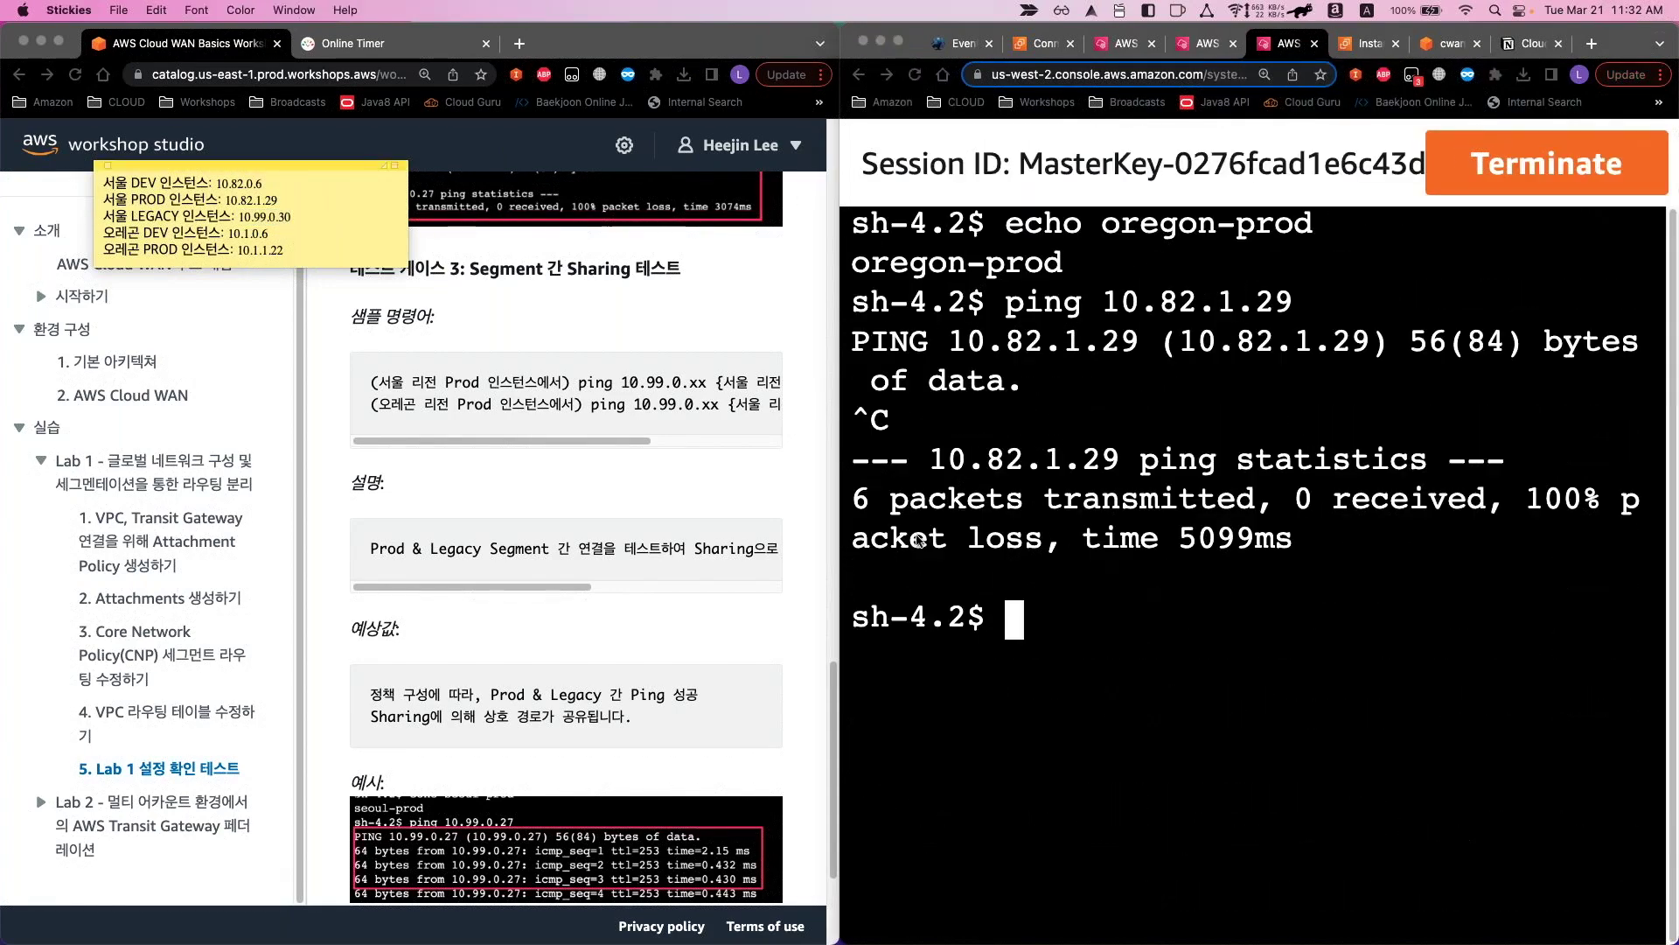
click(918, 541)
text(ping)
key(super+v)
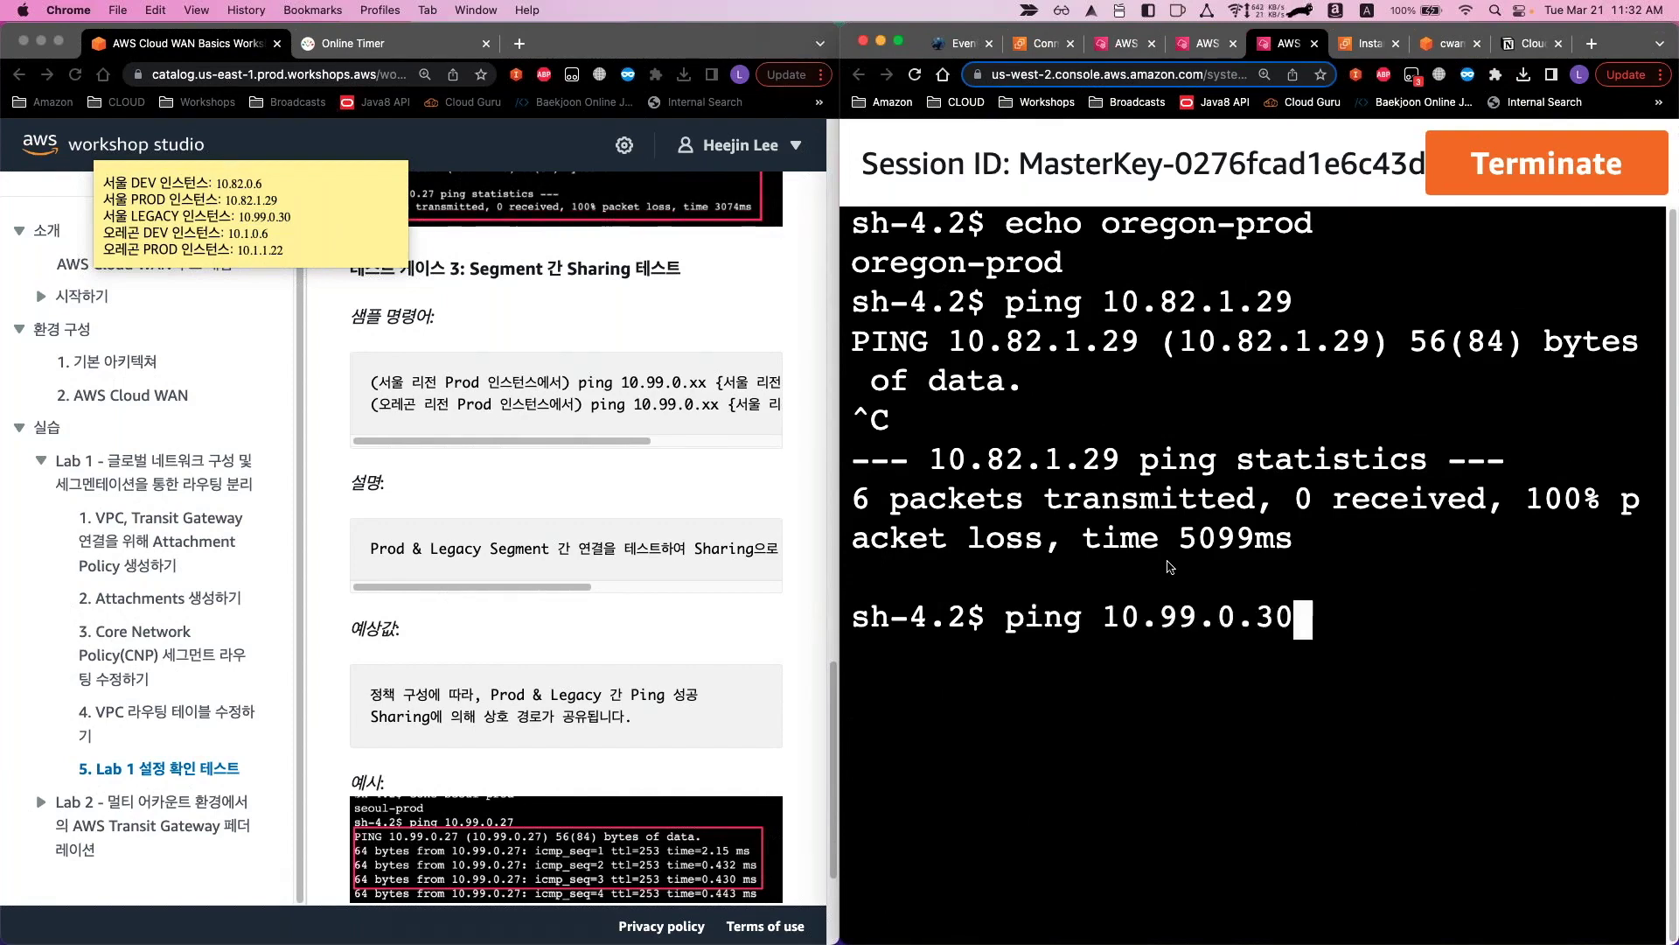
key(Return)
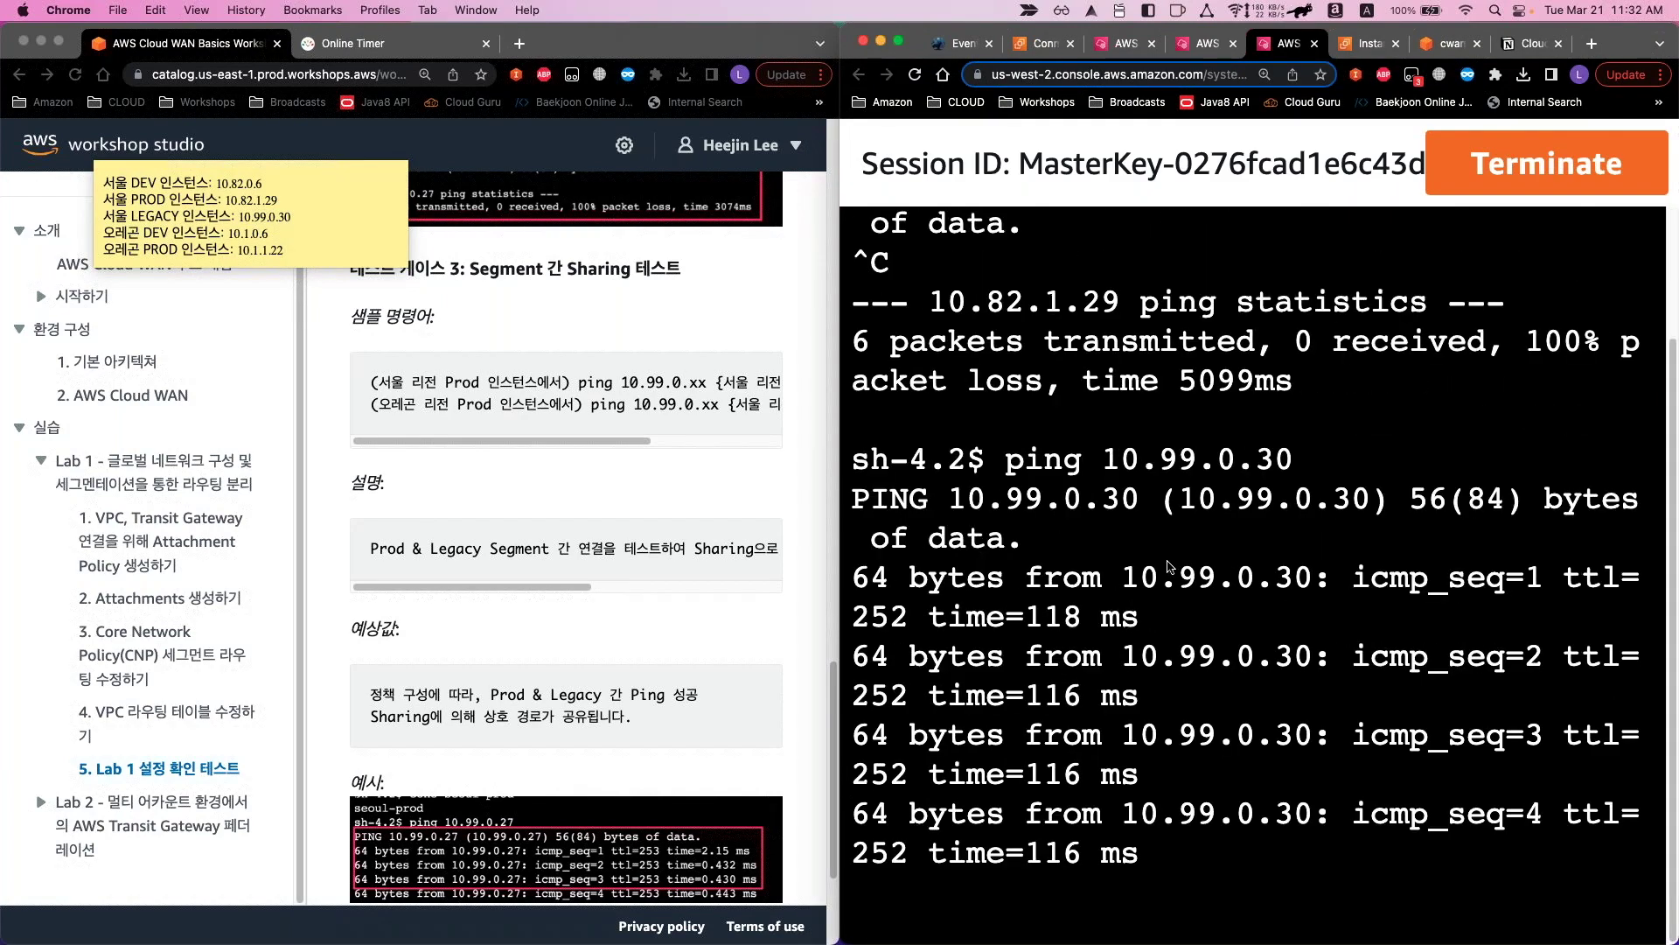
key(ctrl+c)
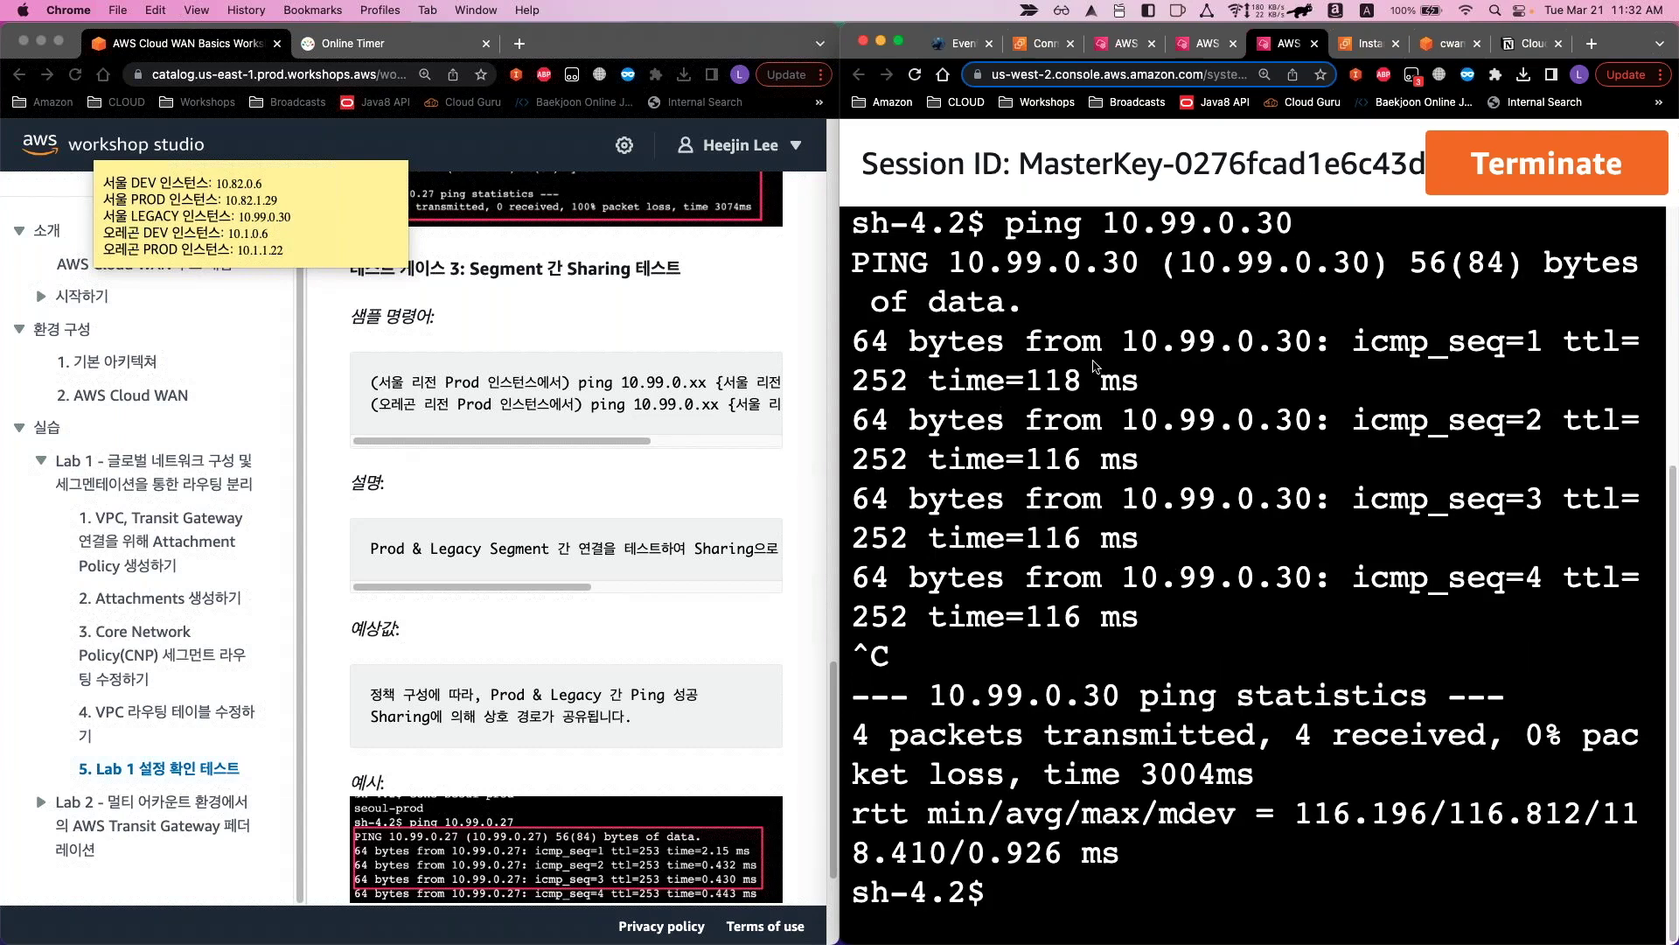
From the seoul-legacy terminal, ping the Oregon PROD instance at 10.1.1.22 and stop it after a few packets
click(1115, 48)
click(320, 231)
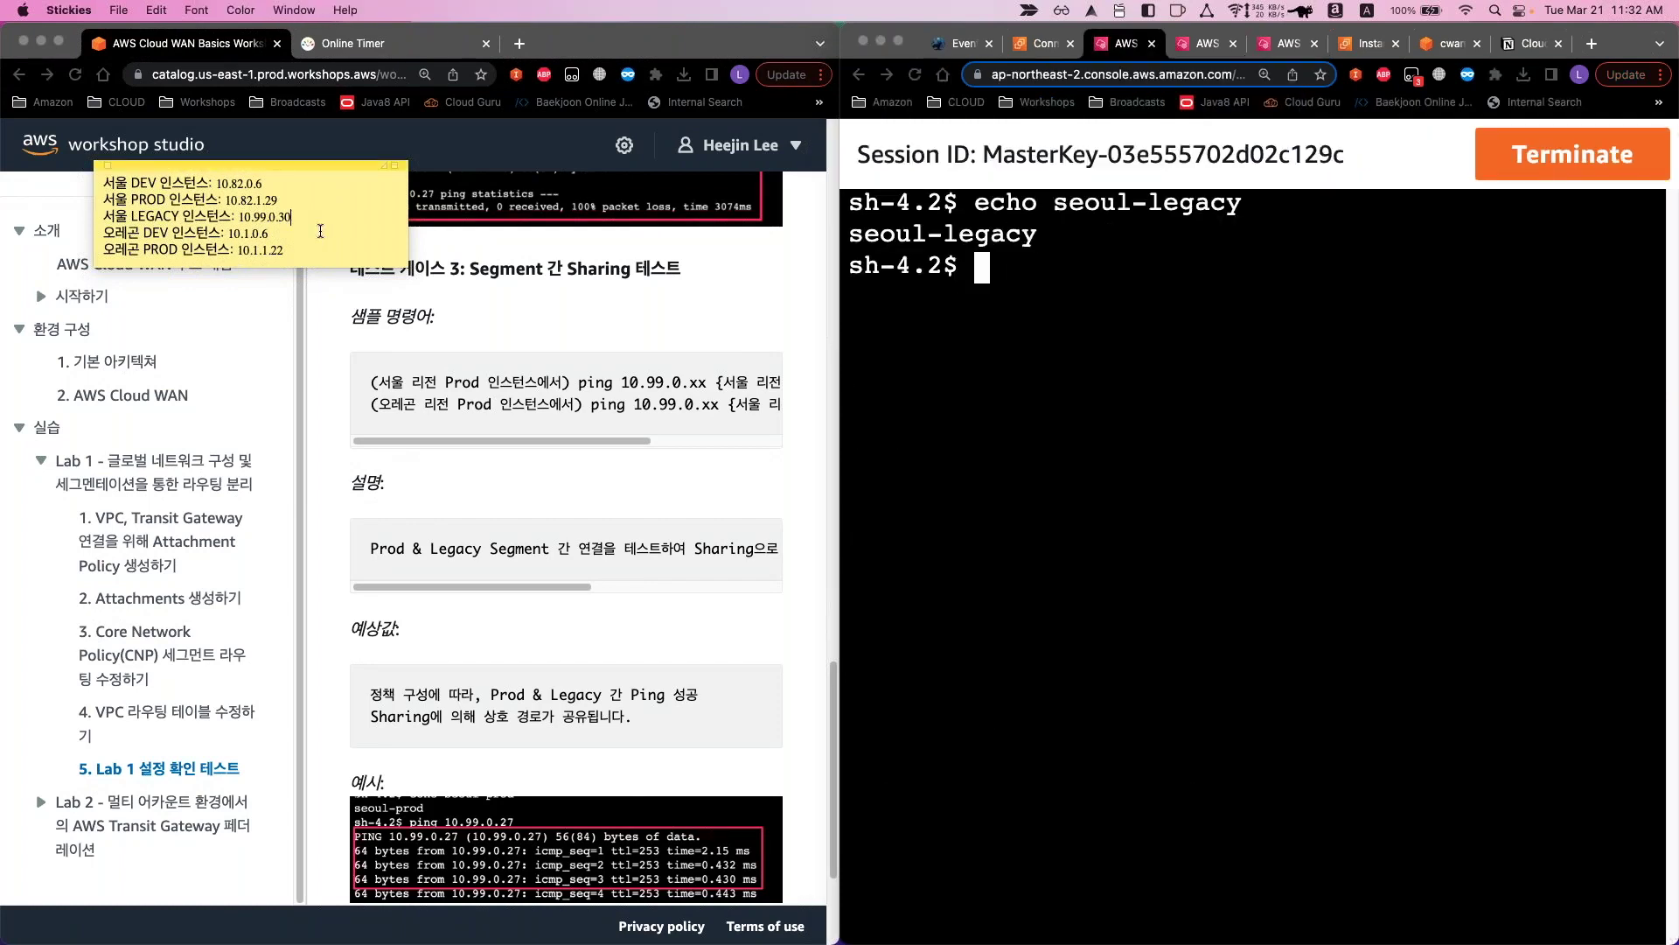
double_click(260, 249)
click(1000, 320)
text(d)
key(BackSpace)
text(ping)
key(super+v)
key(Return)
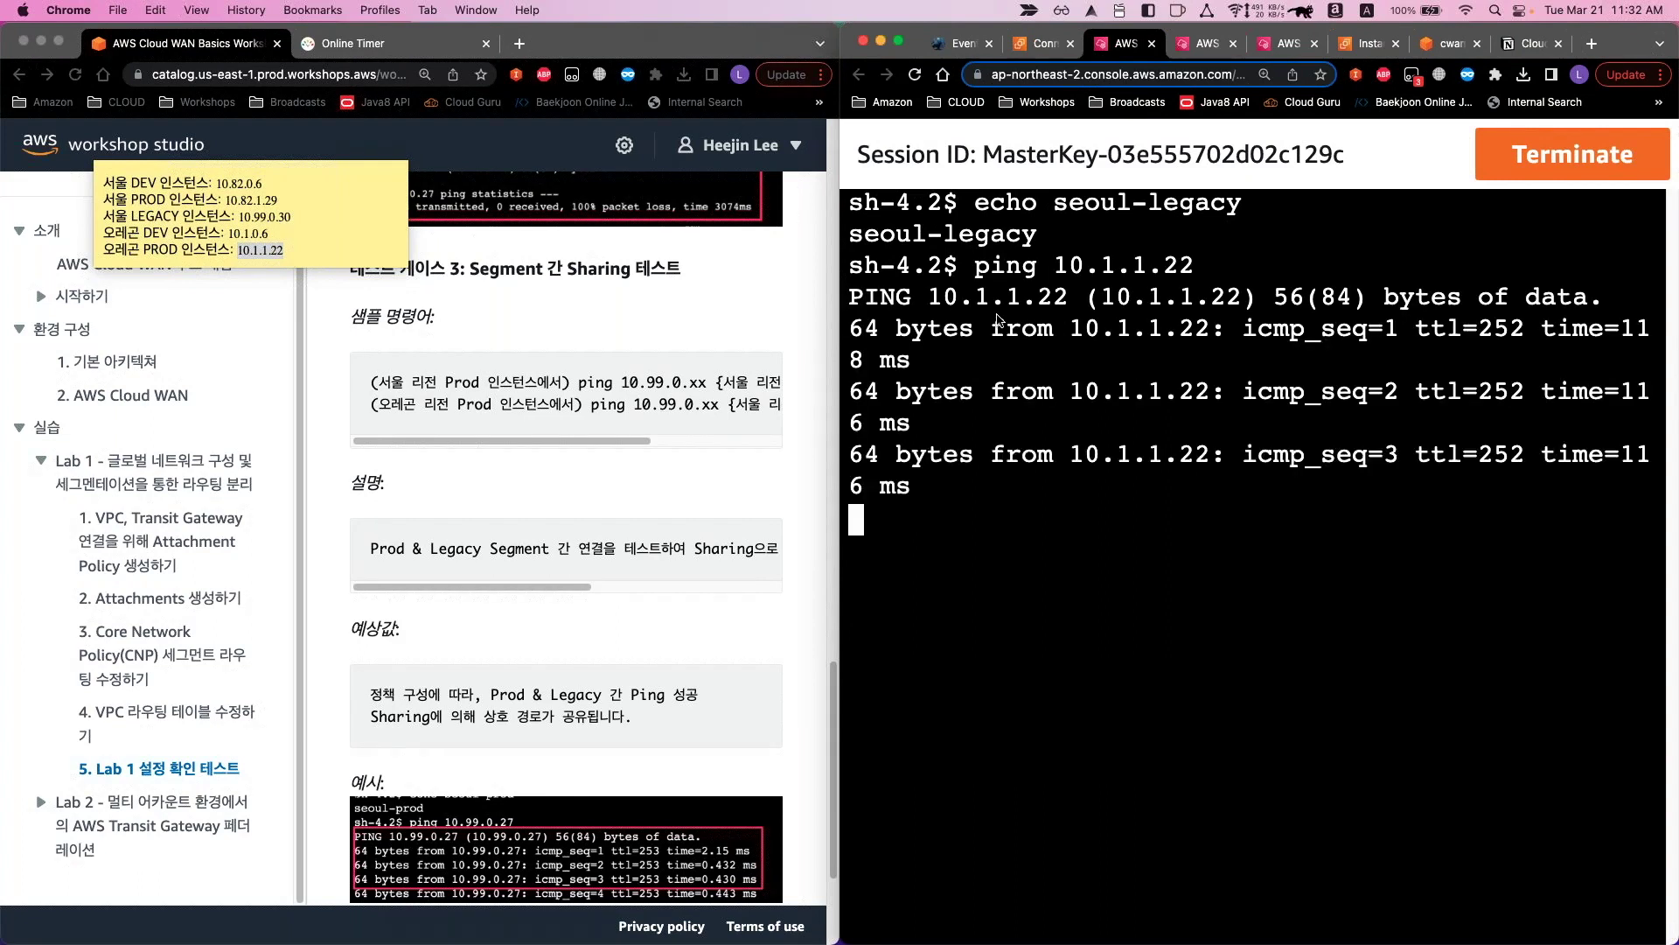
key(ctrl+c)
Finish reading the Lab 1 test page, open the Lab 1 overview page and enlarge its segment architecture diagram
scroll(684, 486, down, 1)
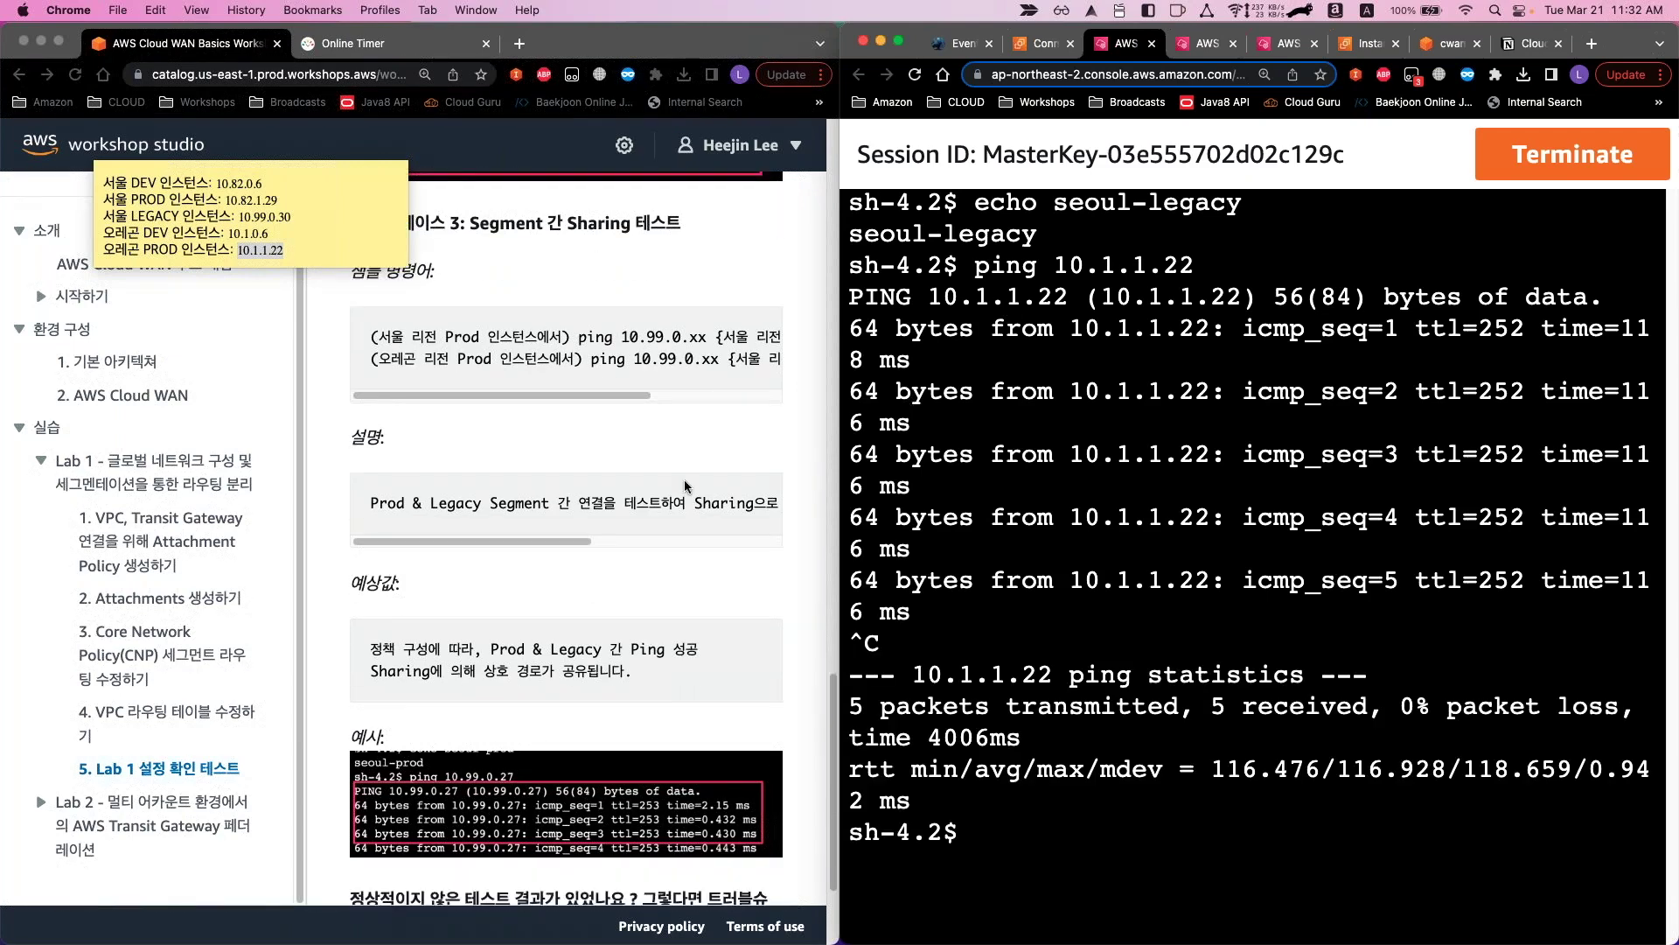
scroll(684, 480, down, 4)
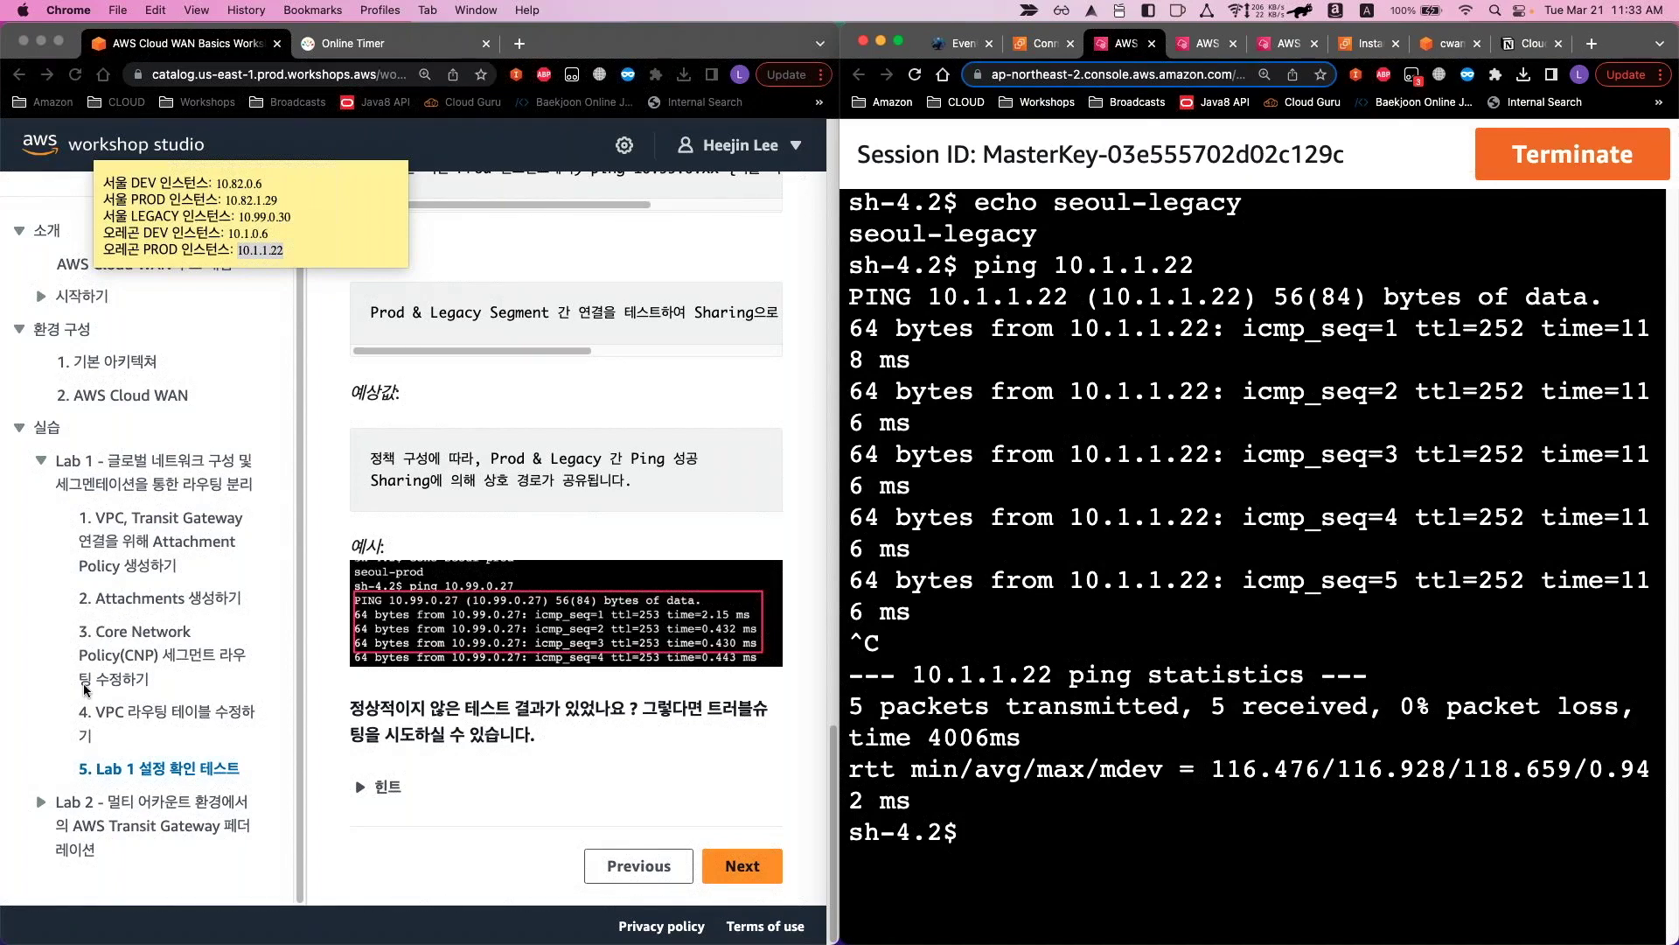
click(554, 740)
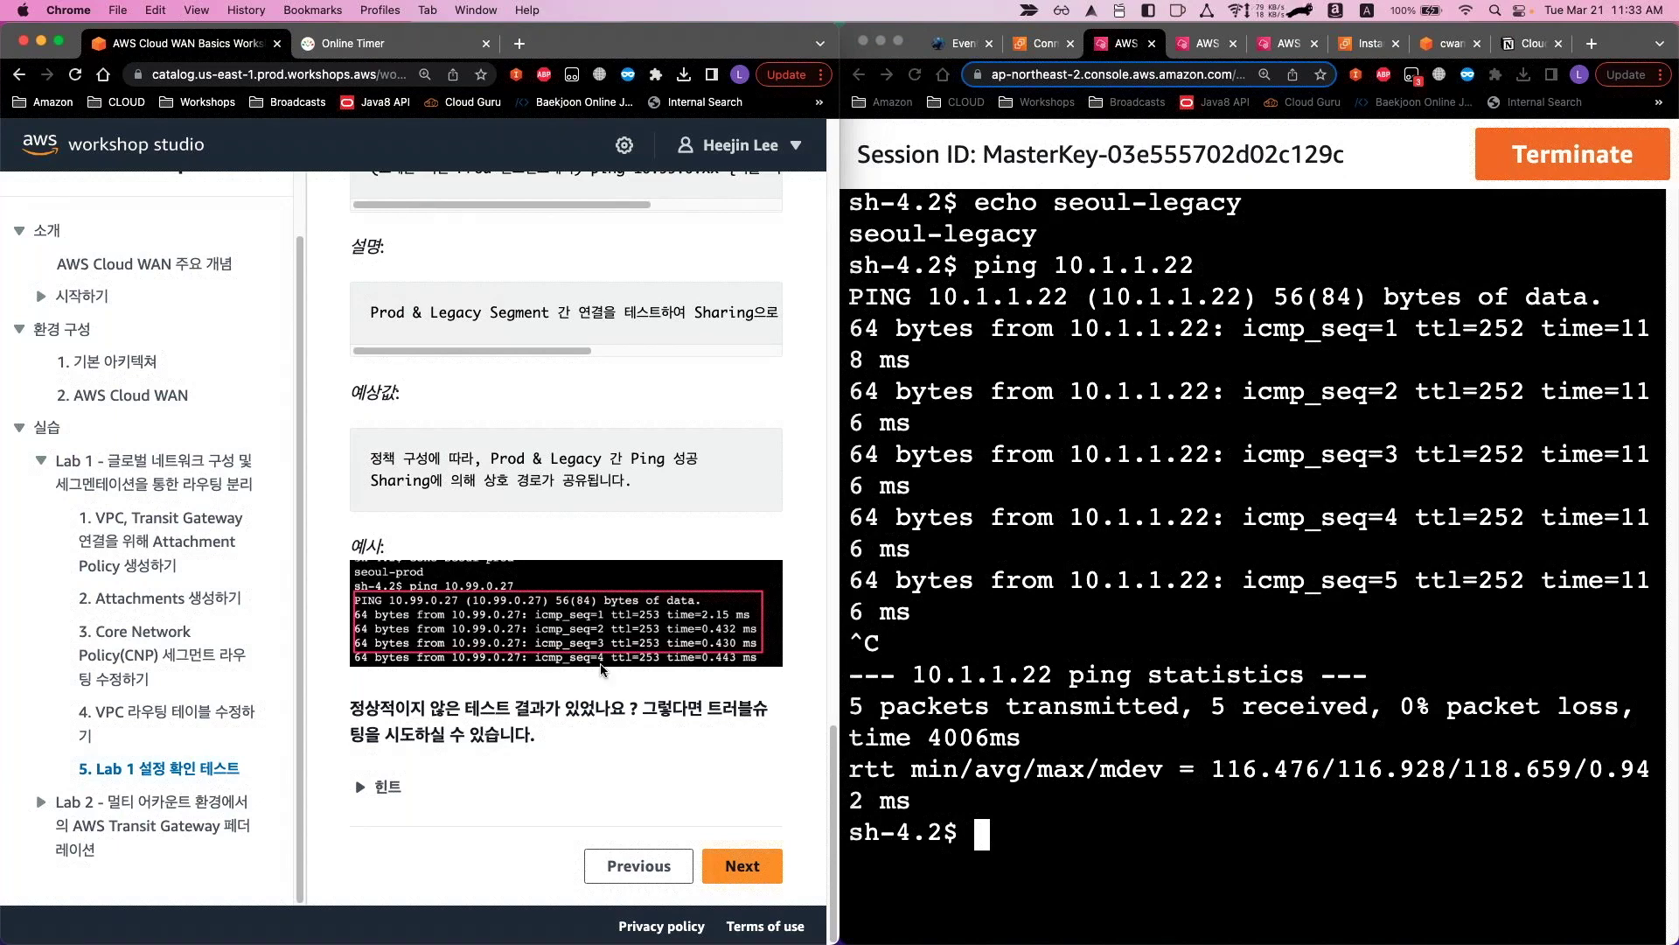
click(160, 529)
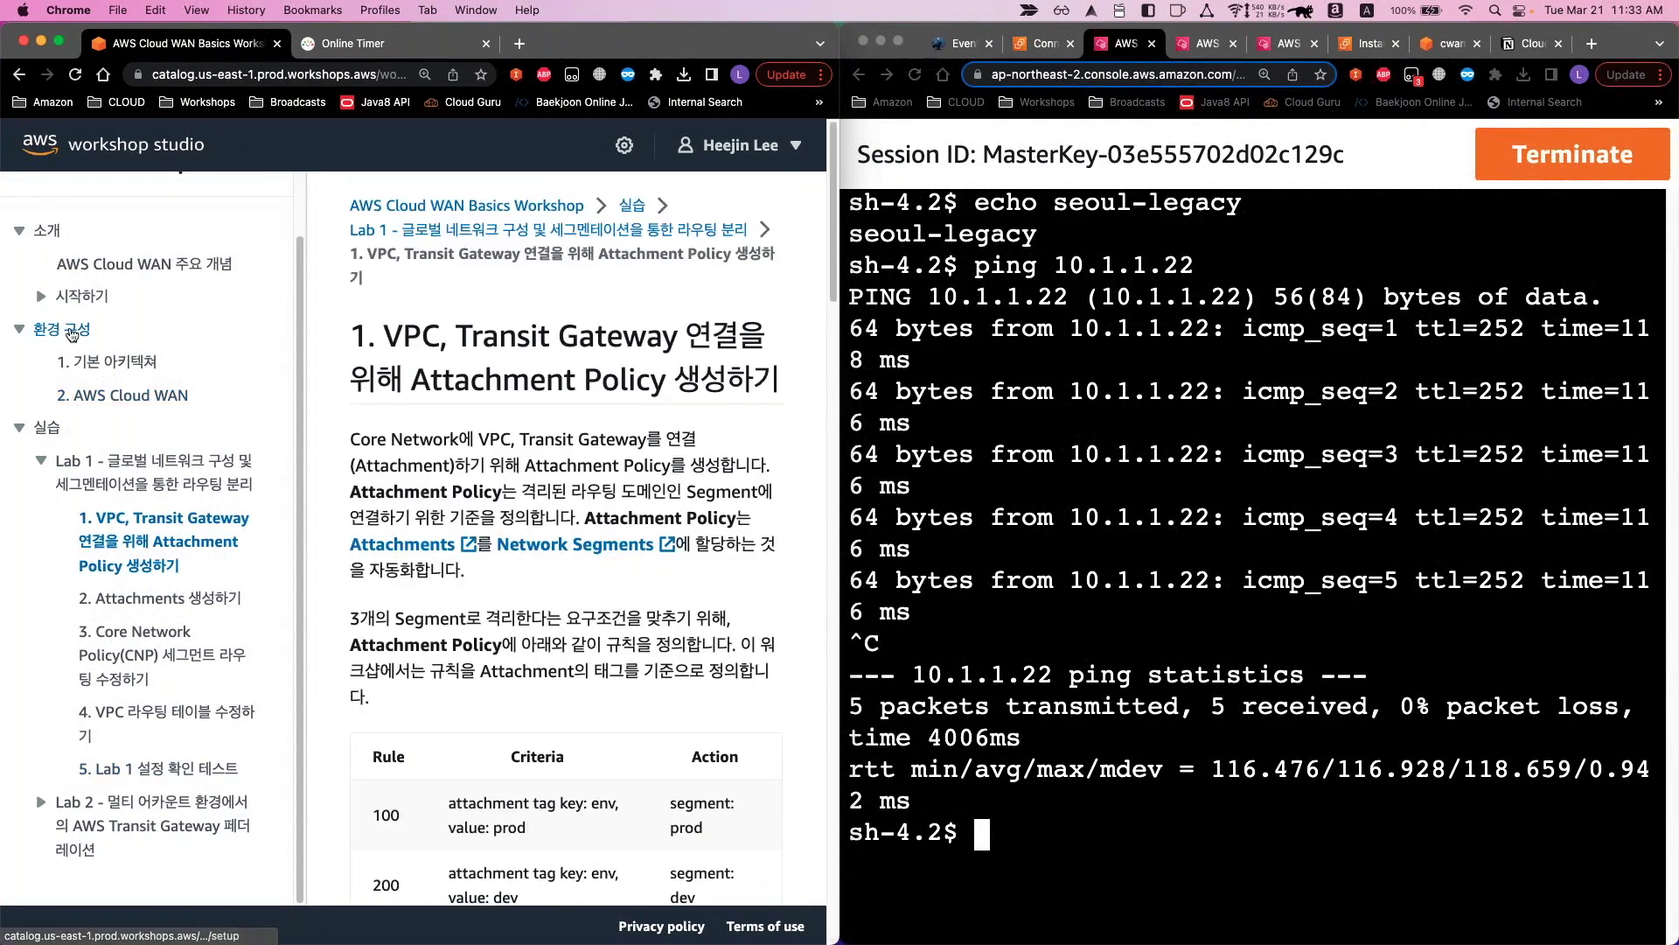
click(153, 461)
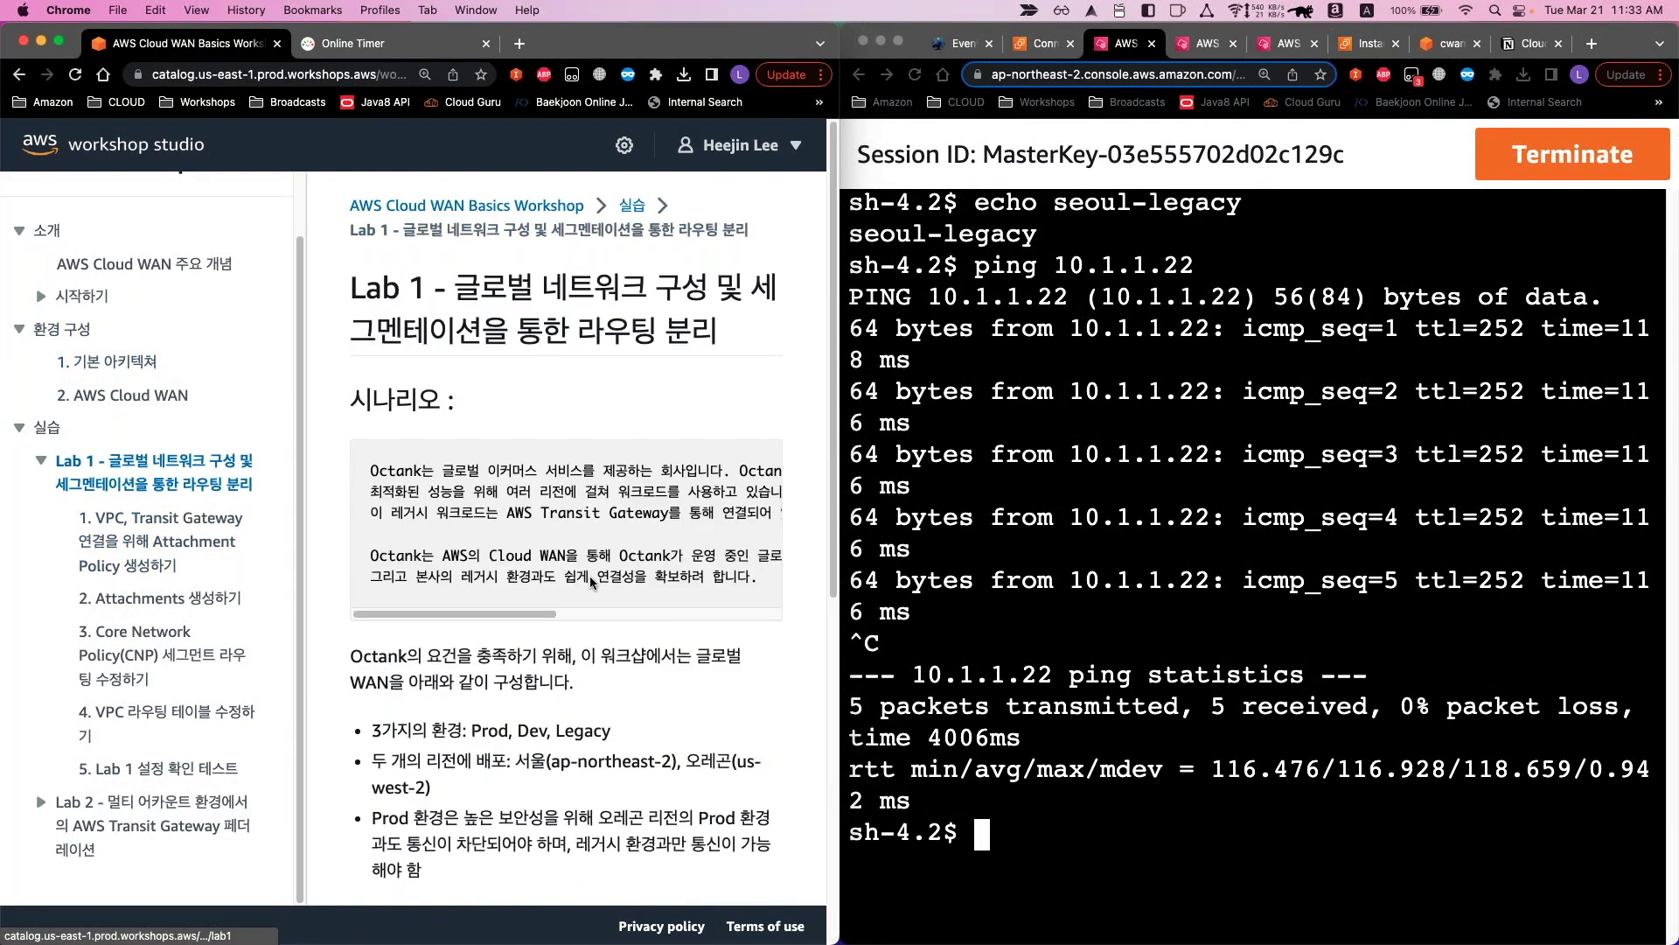
scroll(559, 543, down, 5)
click(560, 543)
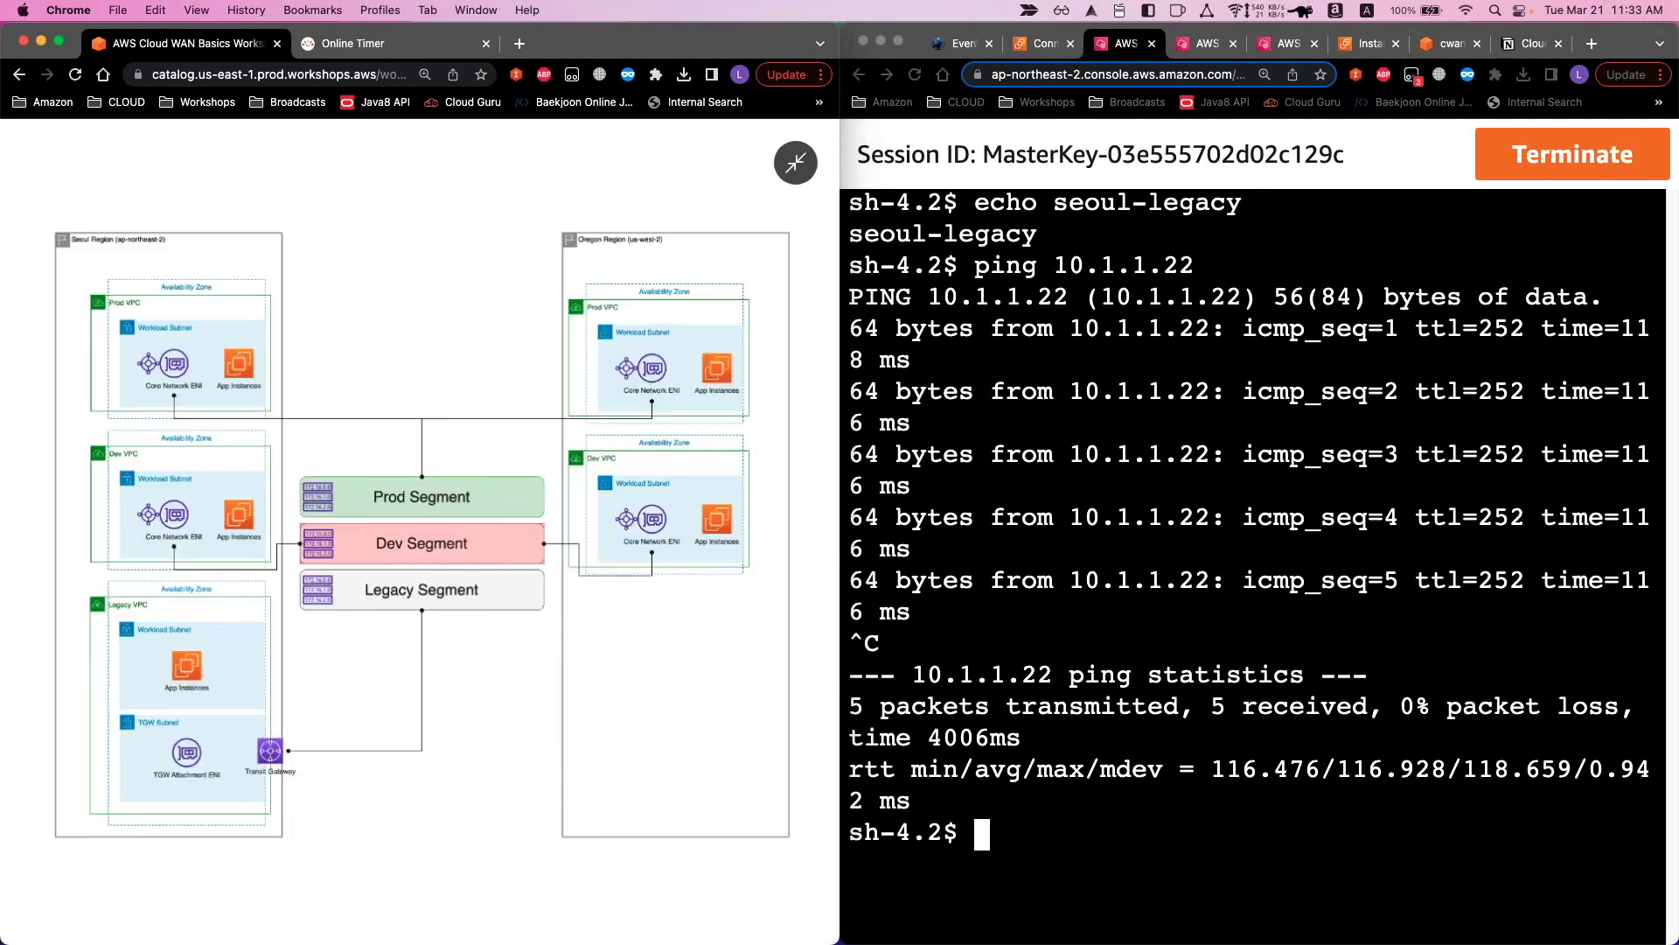
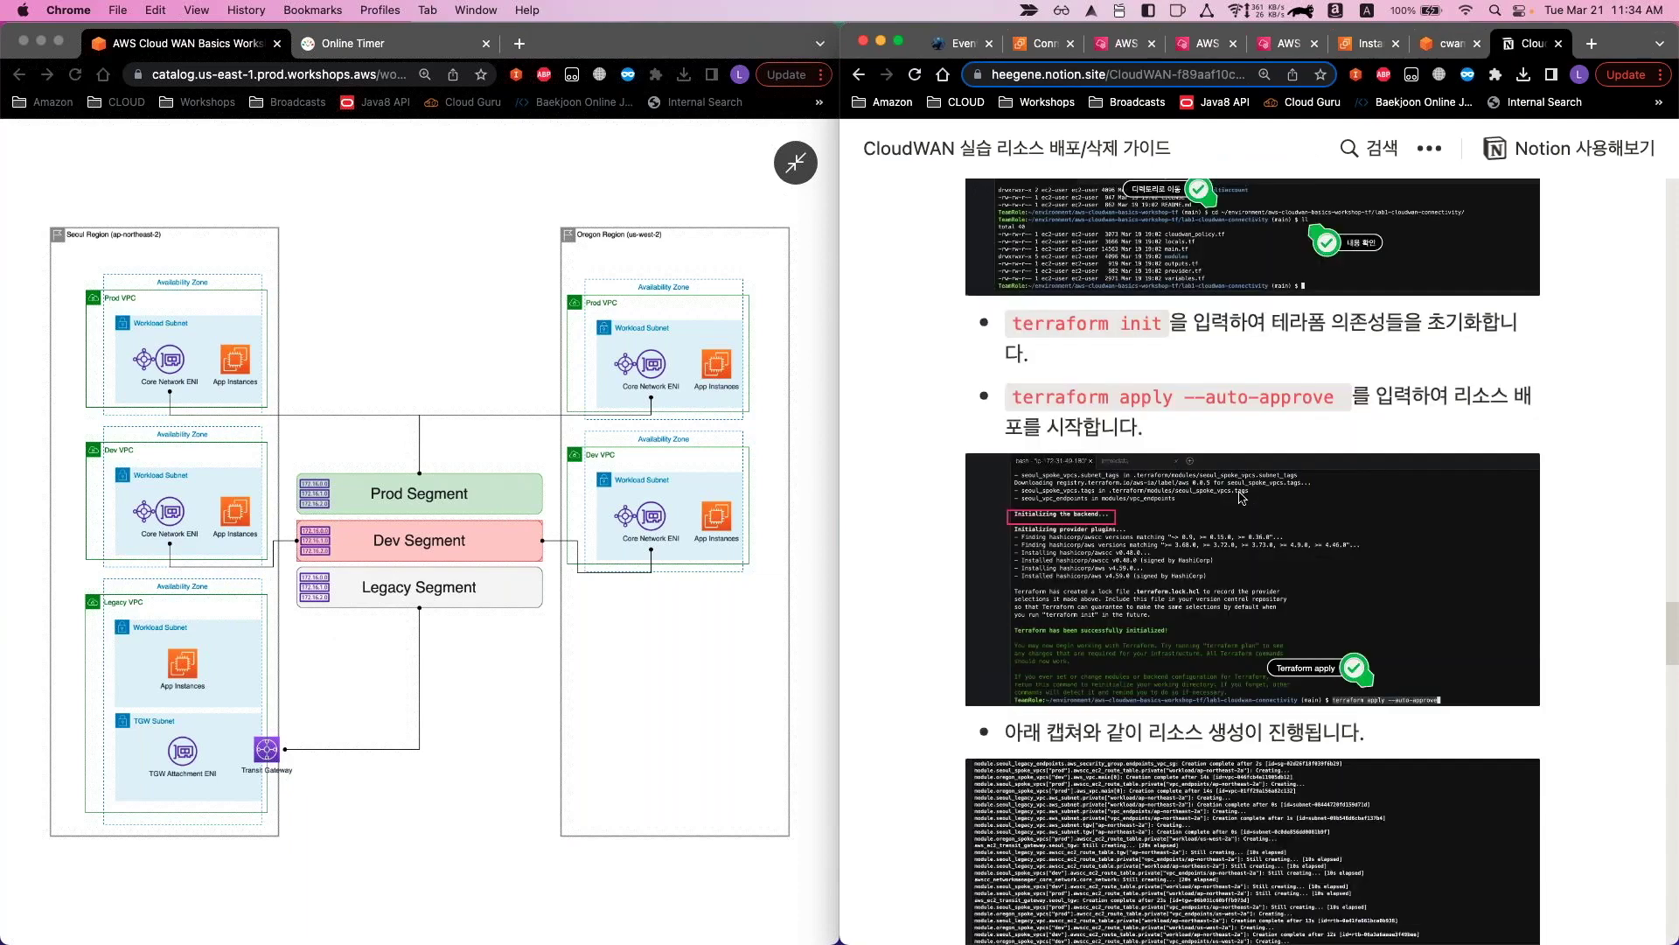
Find the post-lab resource deletion section in the CloudWAN deployment and deletion guide, highlight its heading and read the attachment deletion steps
scroll(1242, 497, down, 9)
scroll(1243, 483, down, 9)
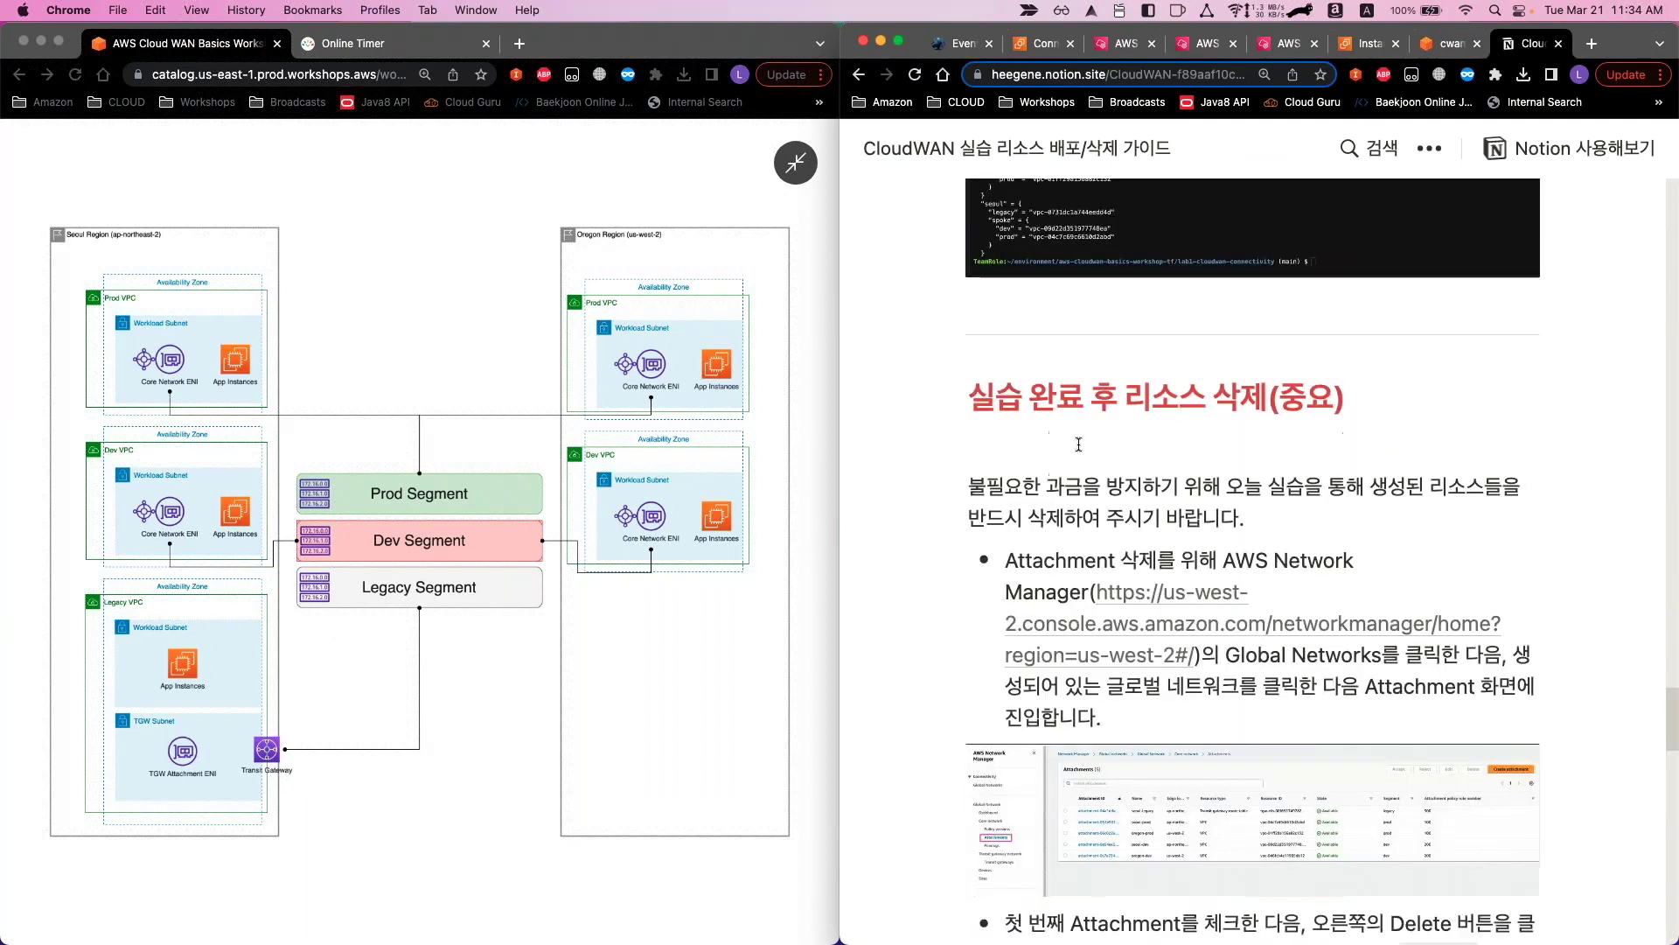
drag(970, 357, 1342, 361)
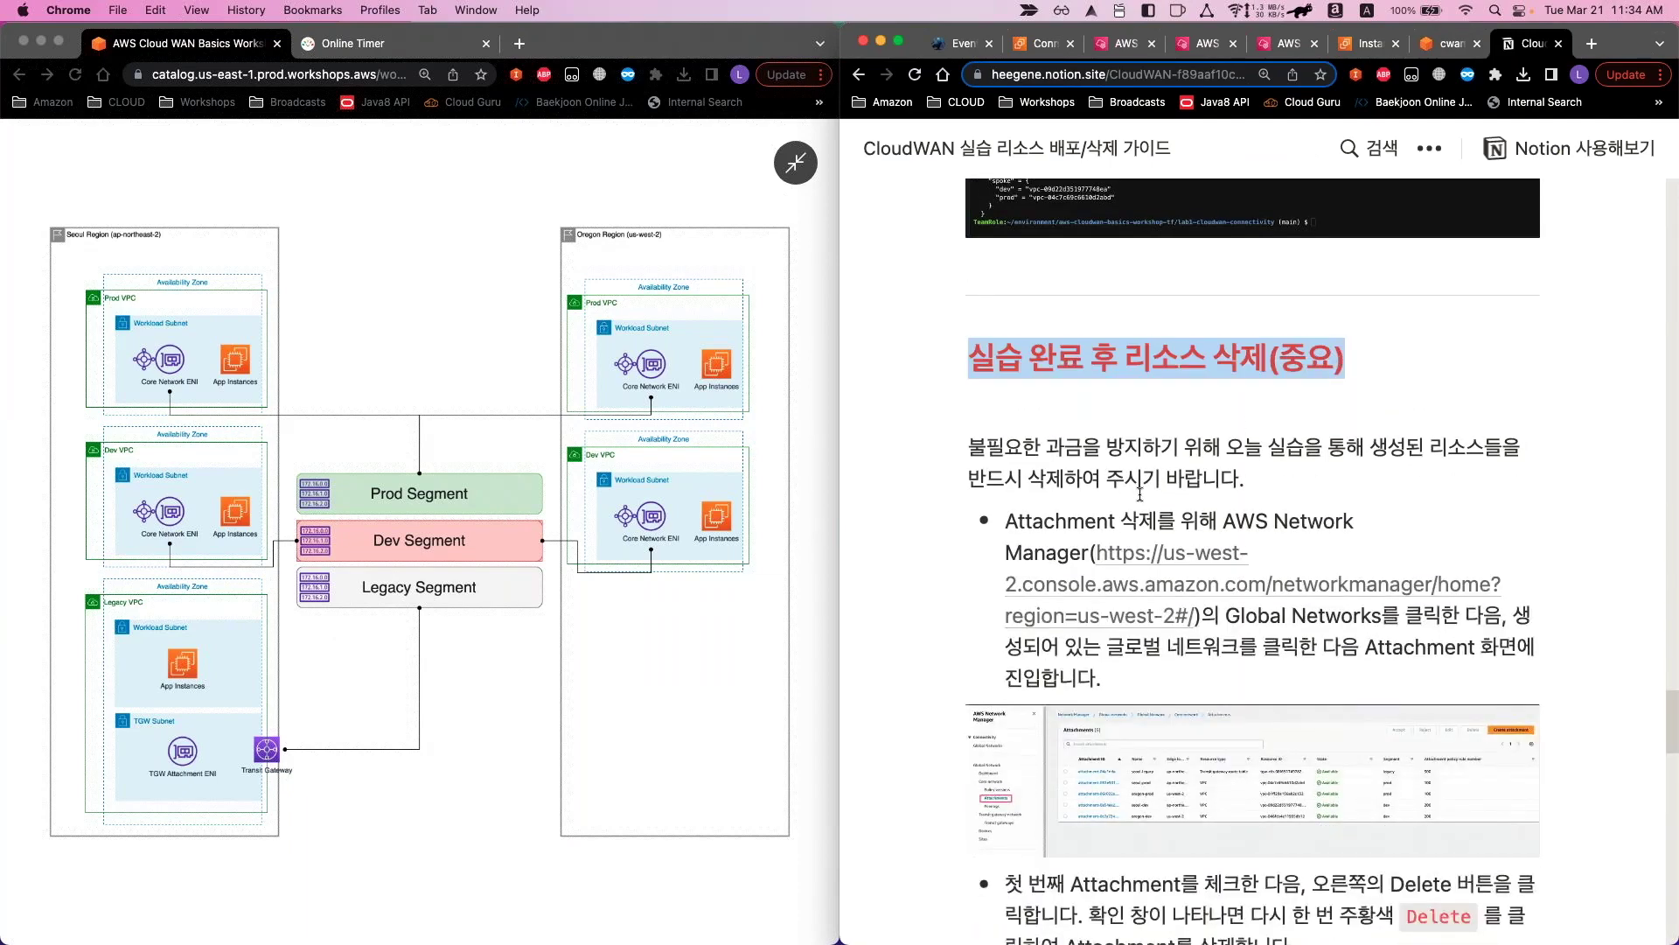
scroll(1141, 485, down, 2)
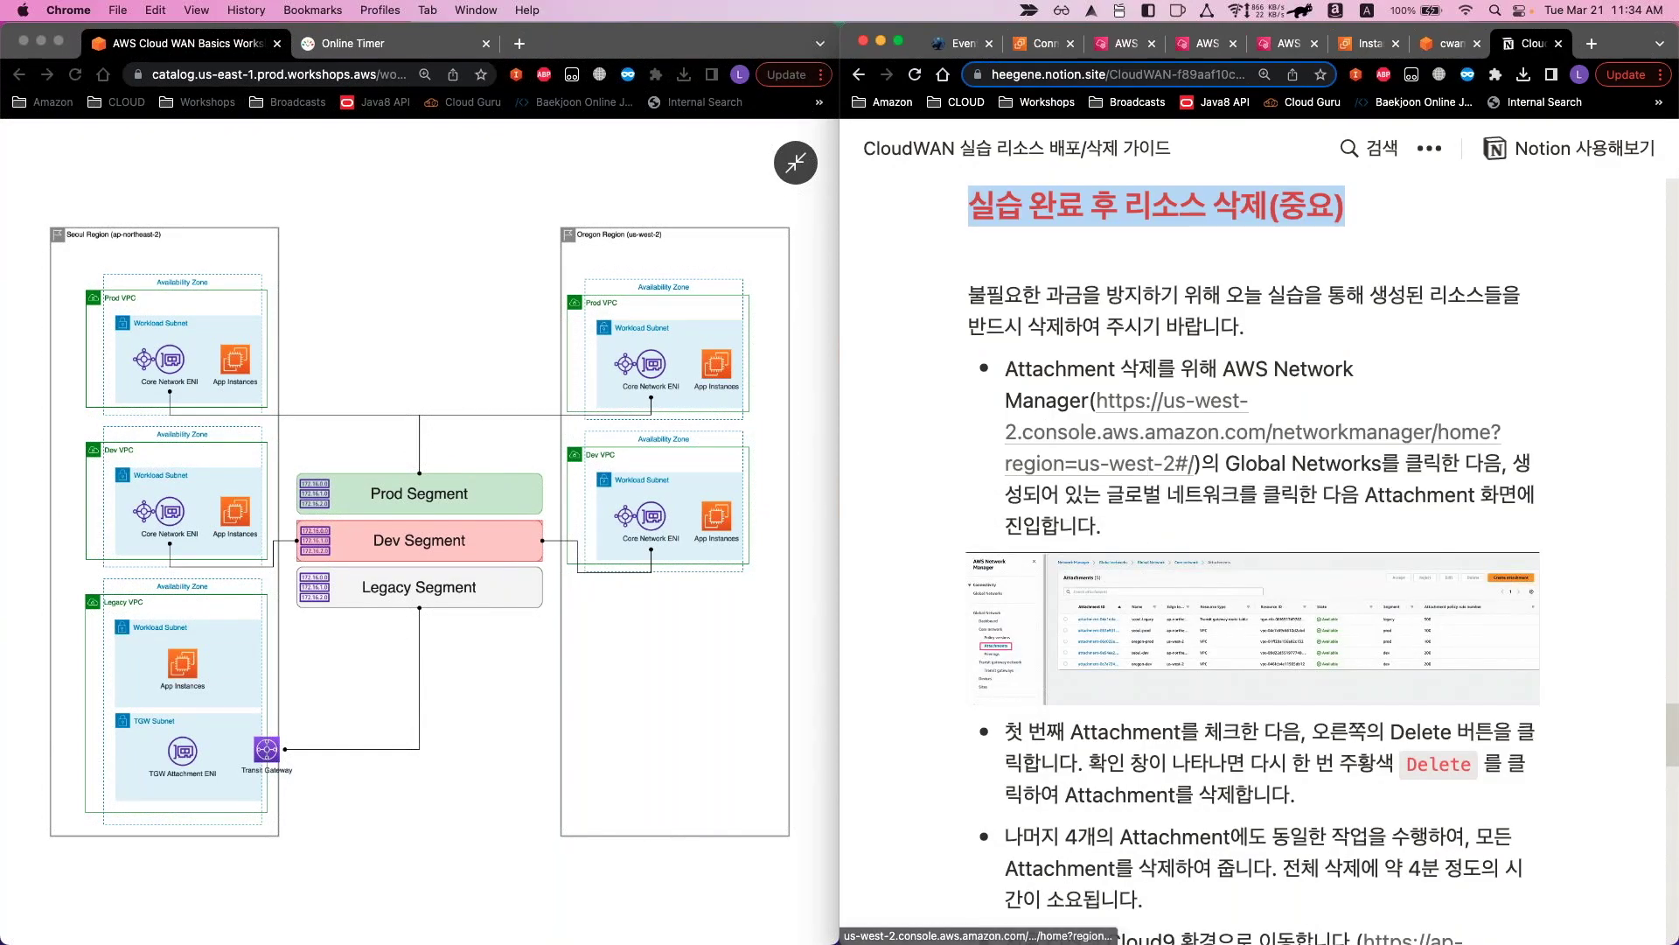
Open the AWS Network Manager link from the deletion guide, move its tab into the workshop browser window and reduce the page zoom
mouse_move(1109, 447)
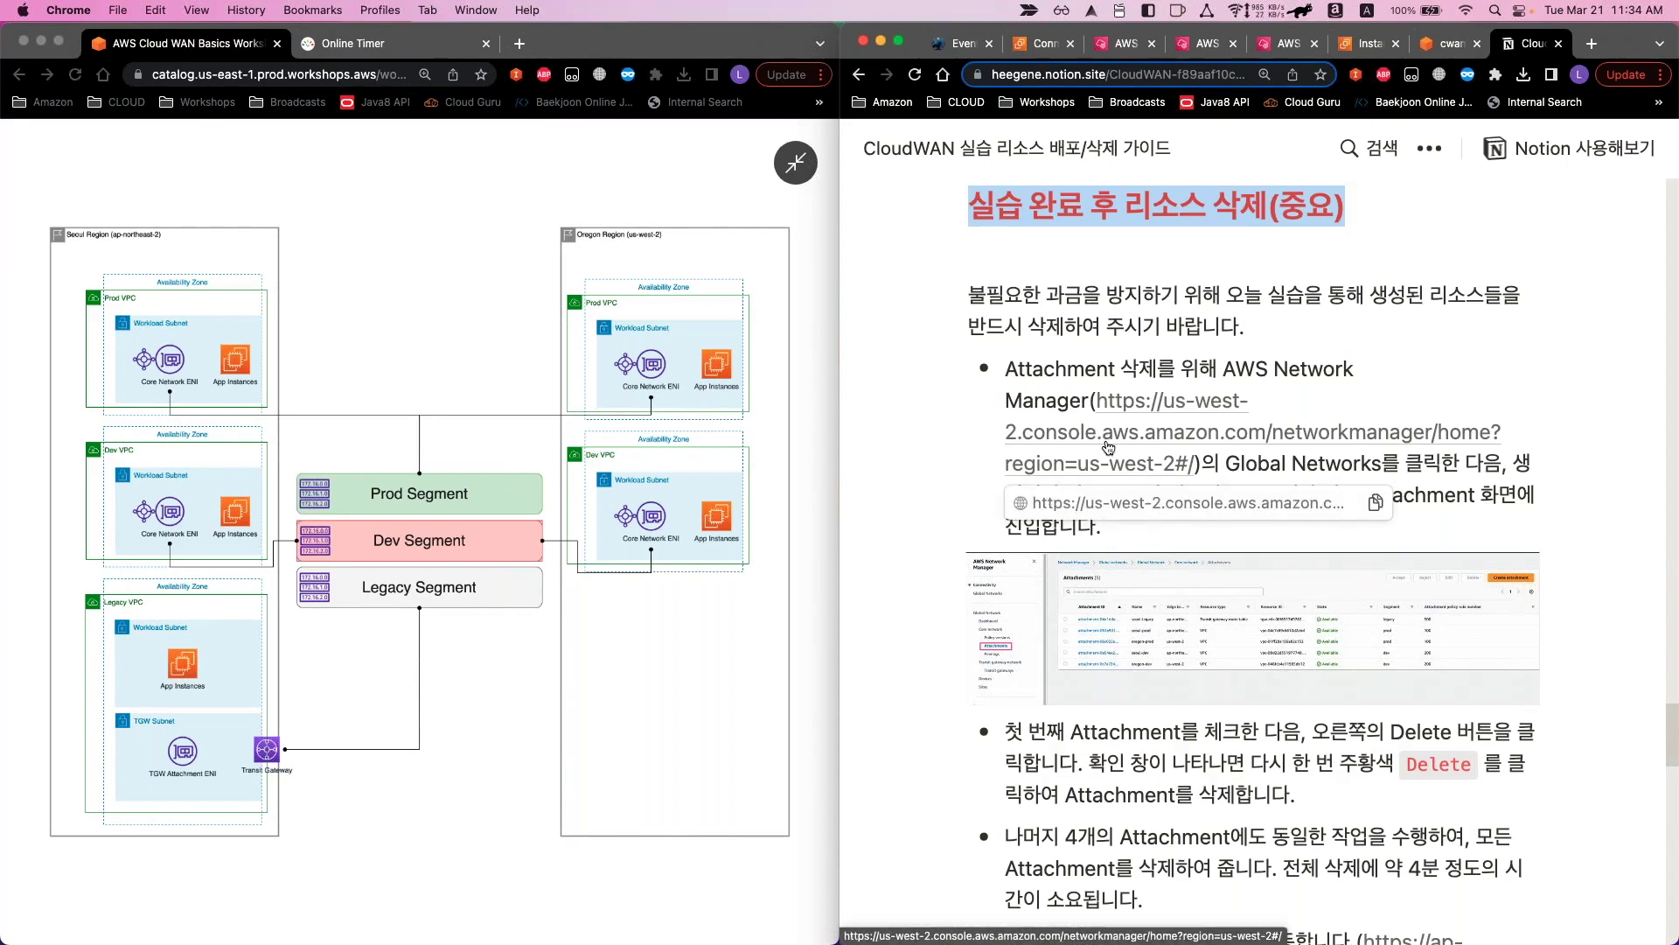
click(1109, 446)
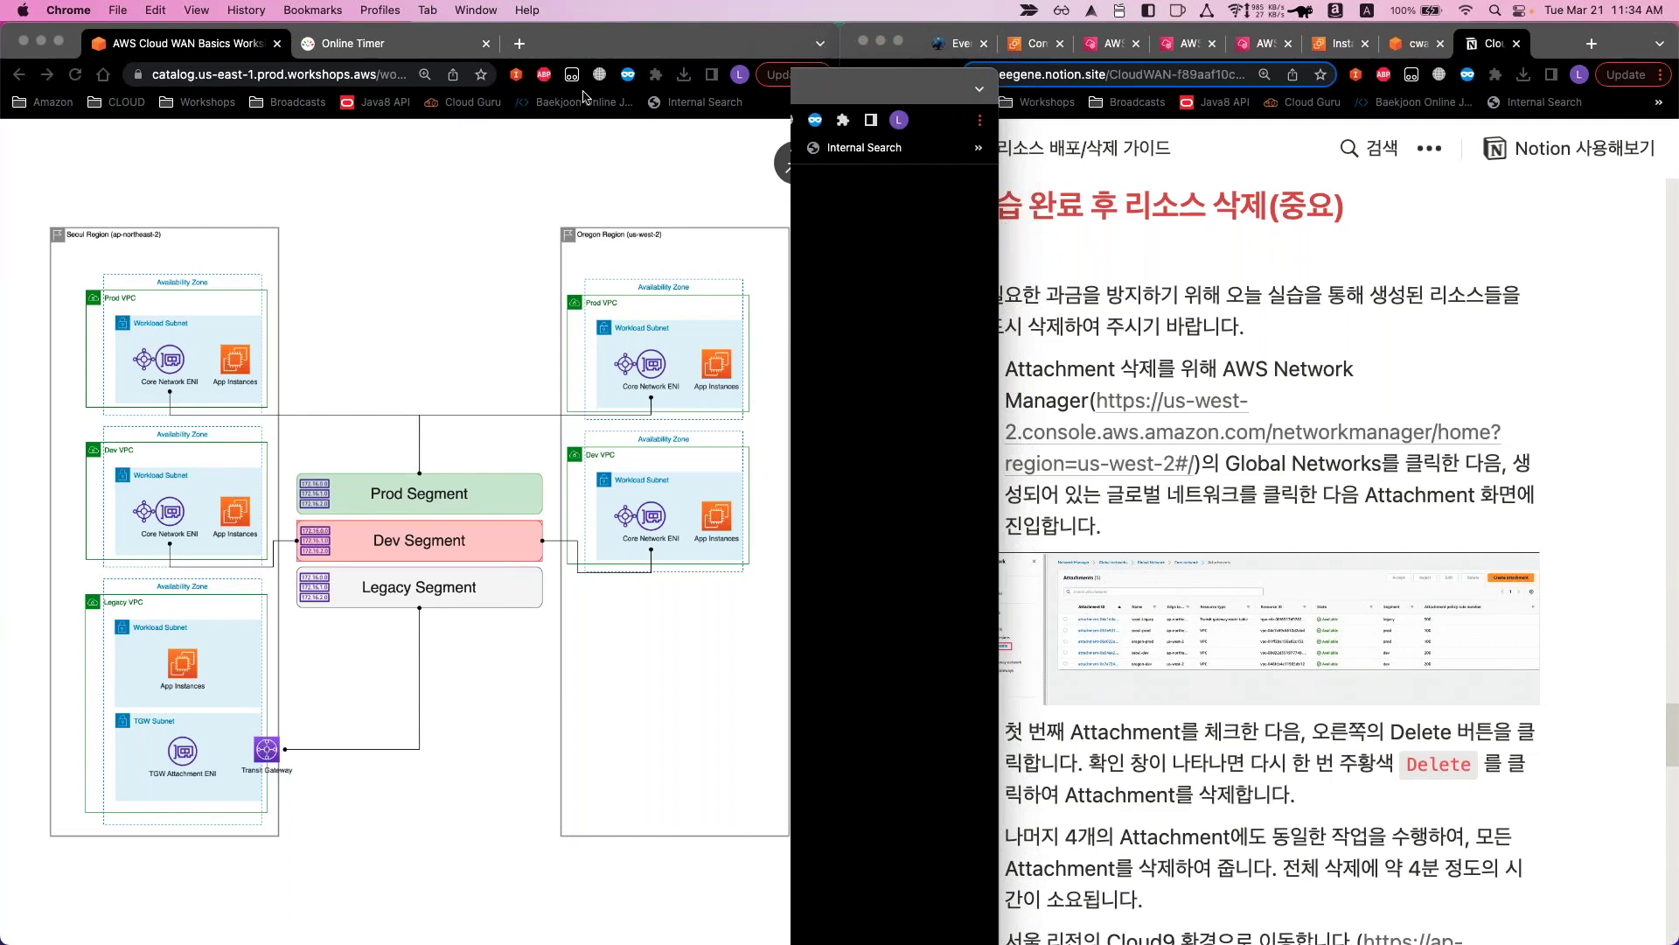
drag(584, 96, 366, 48)
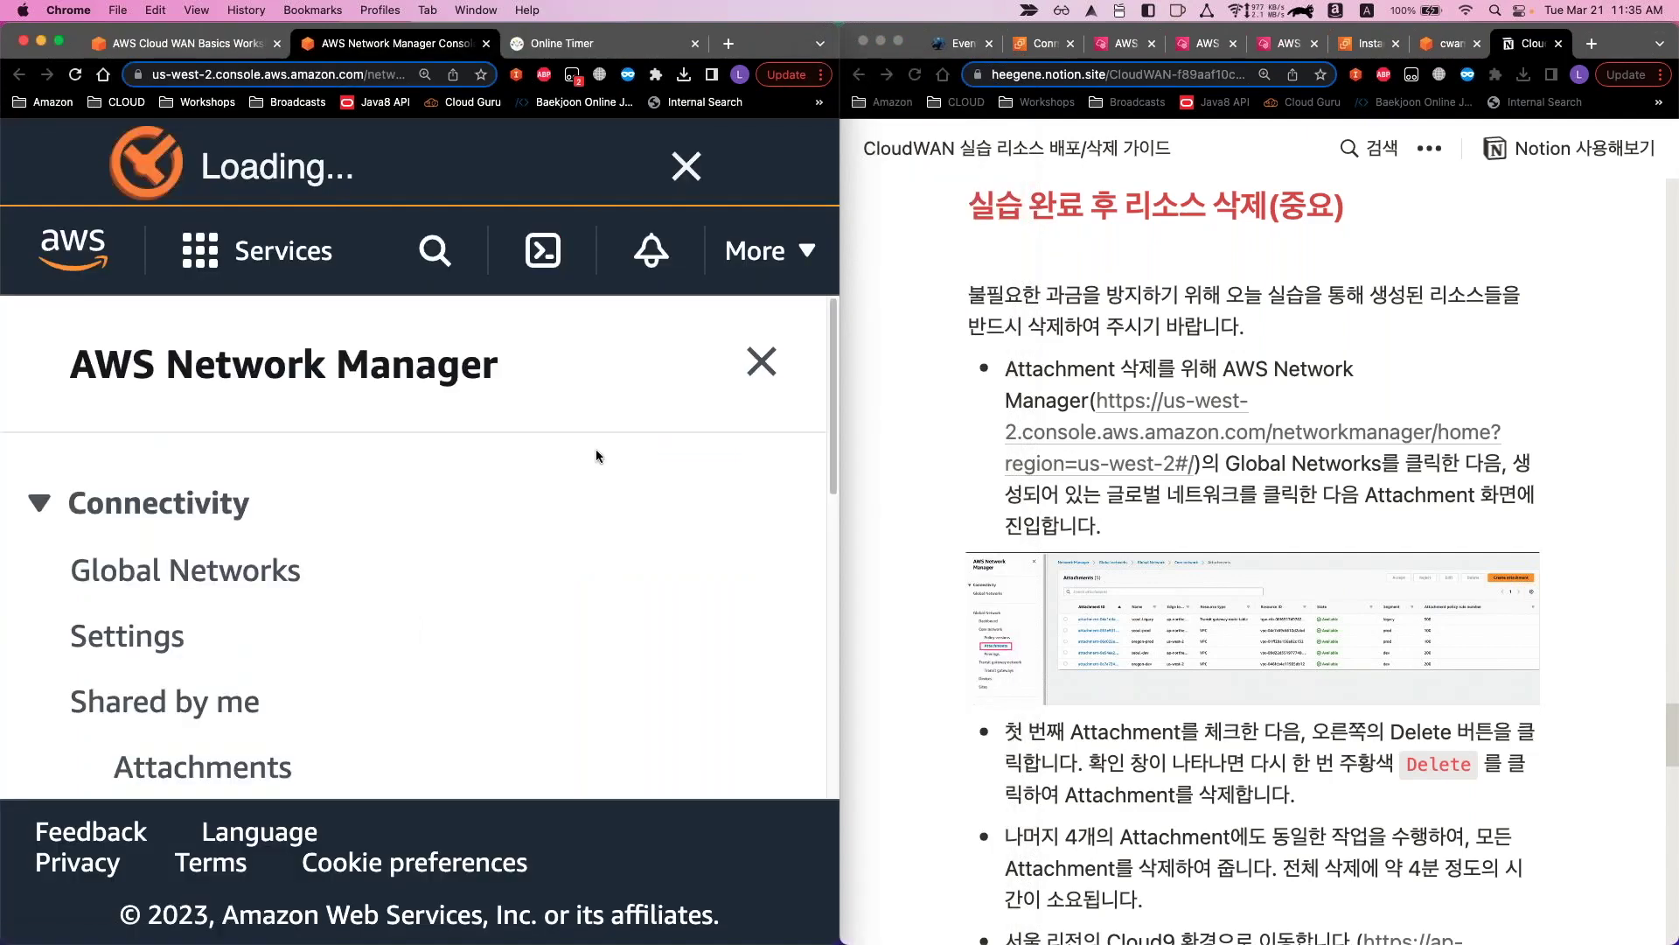
key(super+minus)
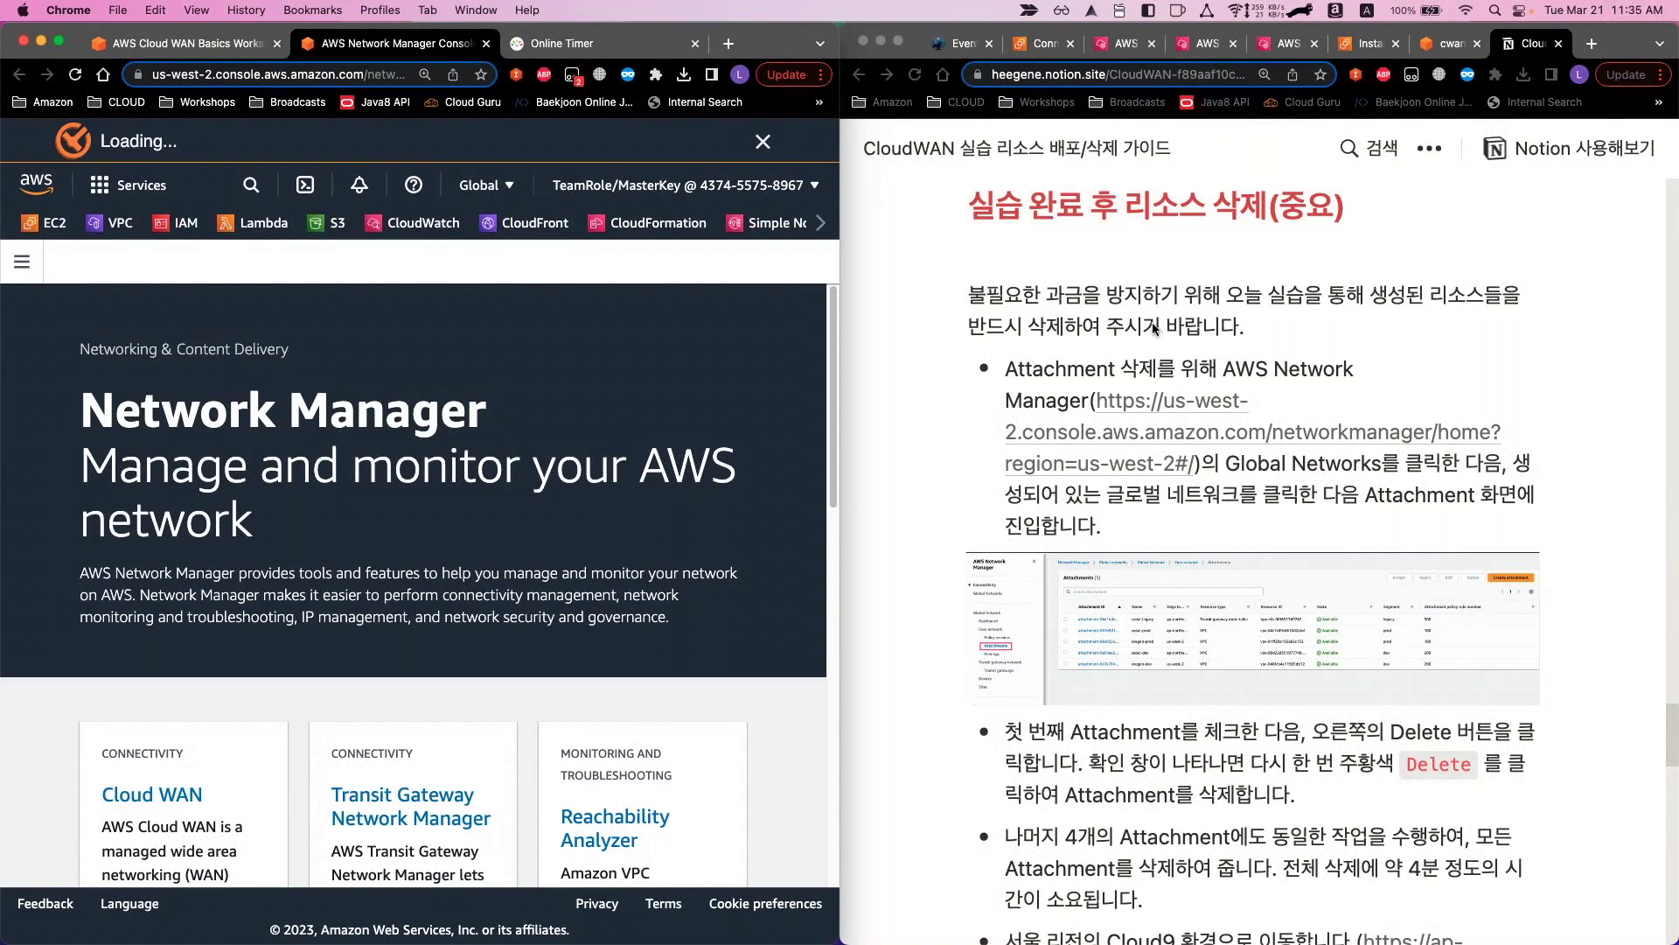
scroll(1154, 320, up, 1)
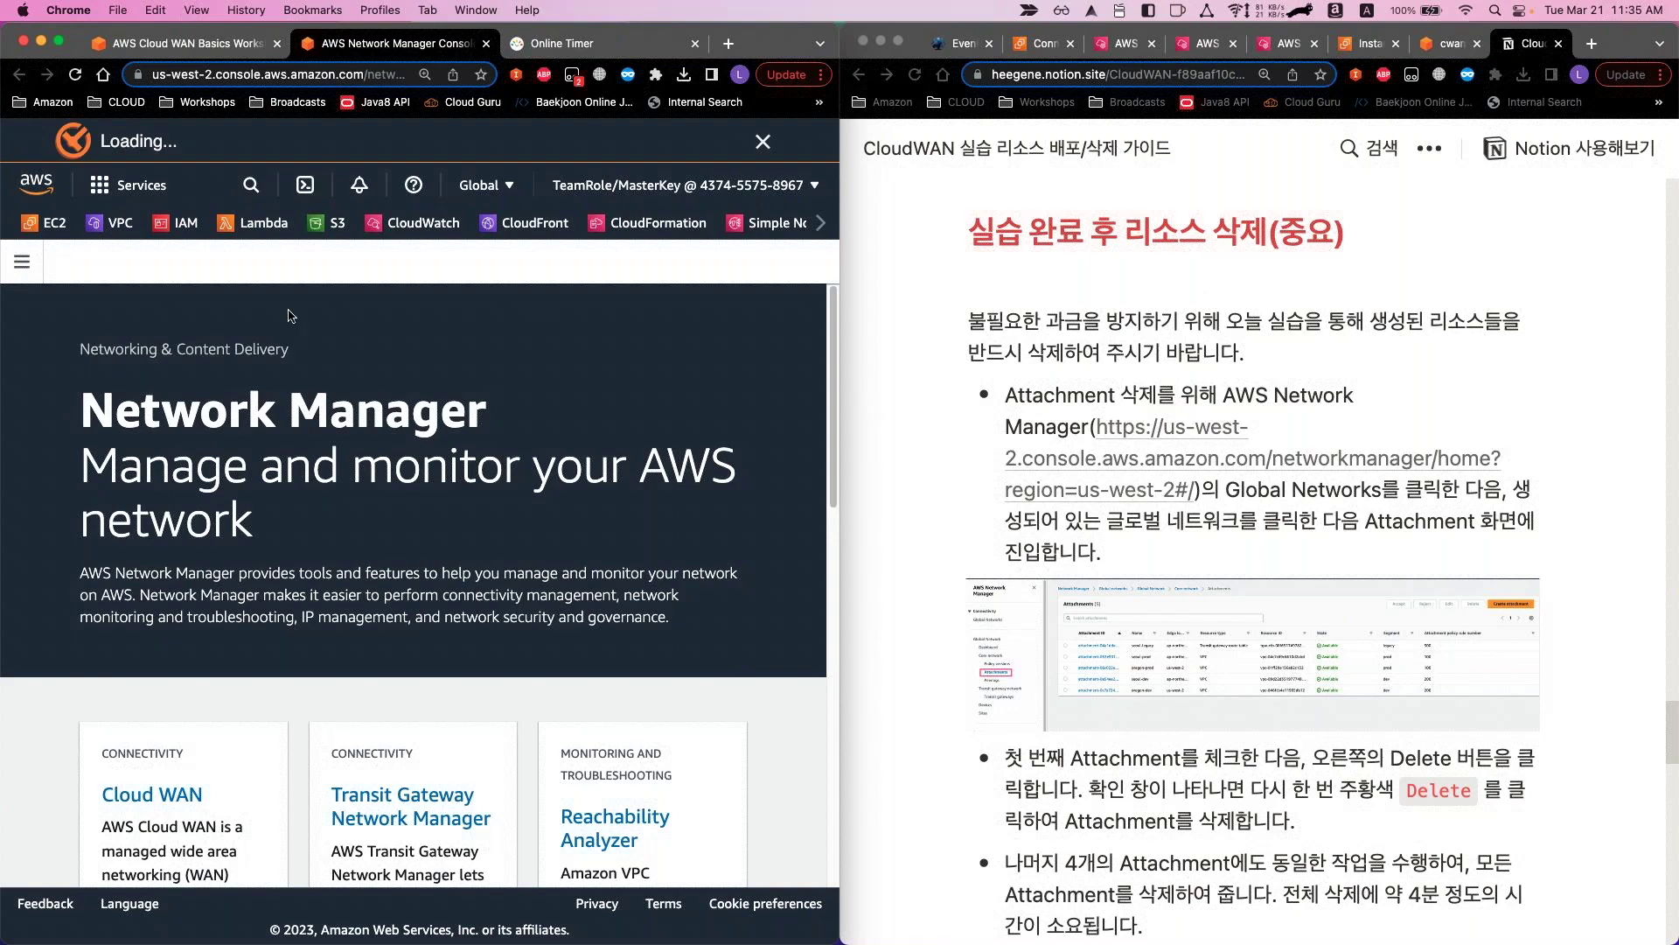
Find Global Networks under Connectivity, open the existing global network and display its core network attachments
click(25, 265)
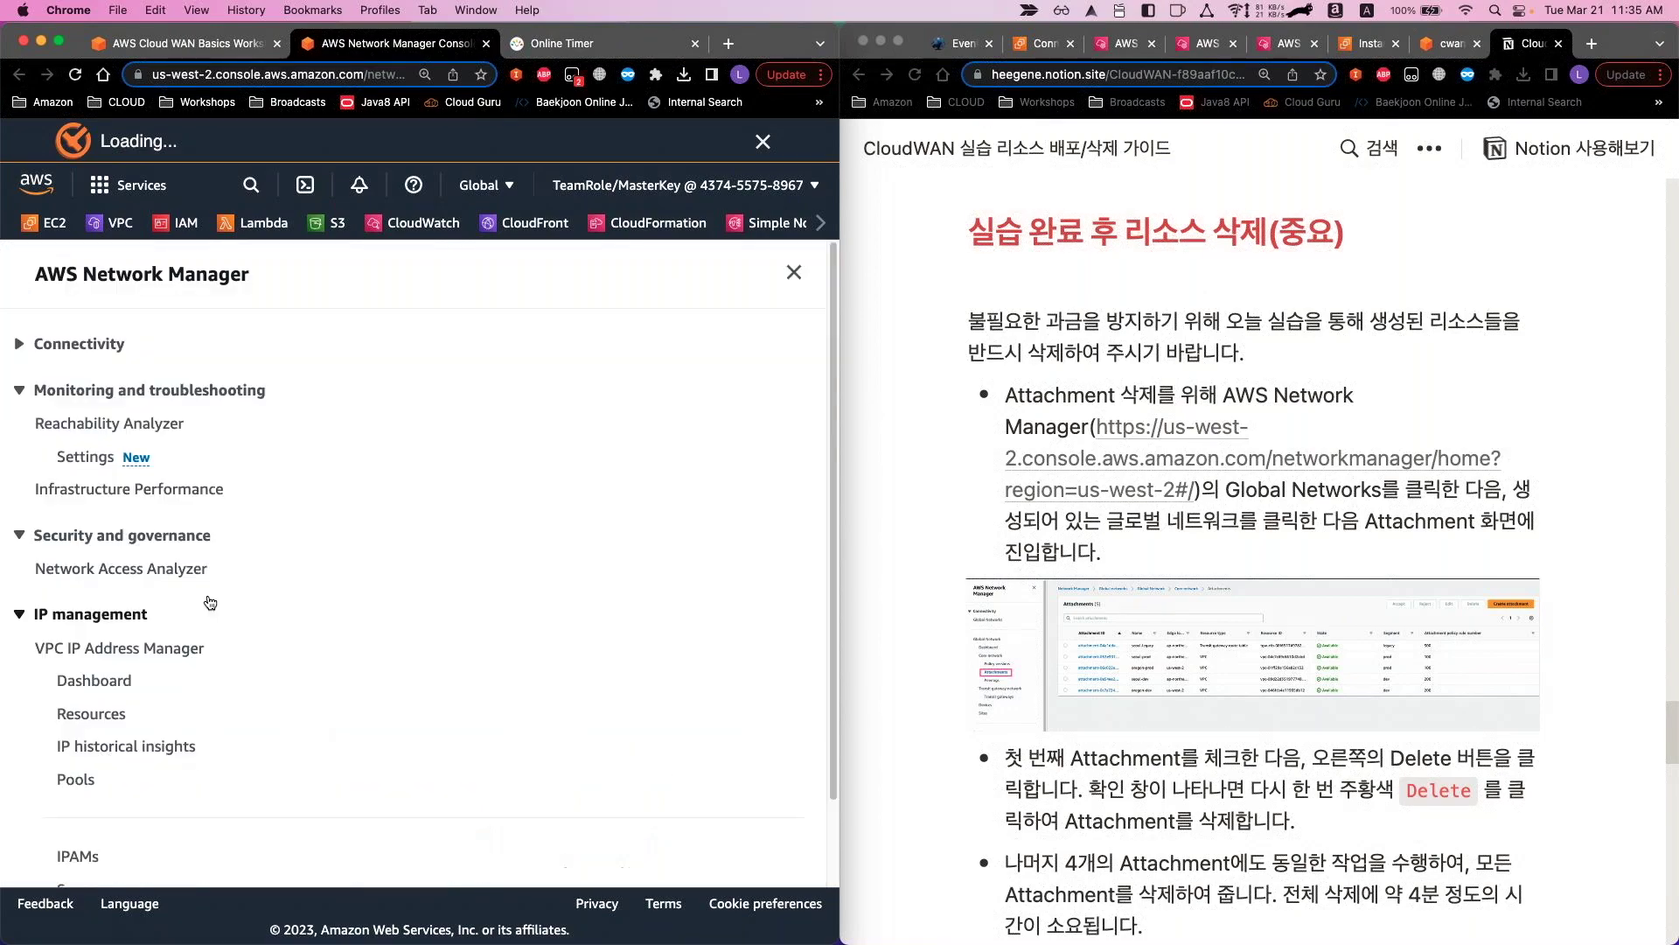
click(794, 273)
scroll(35, 289, down, 4)
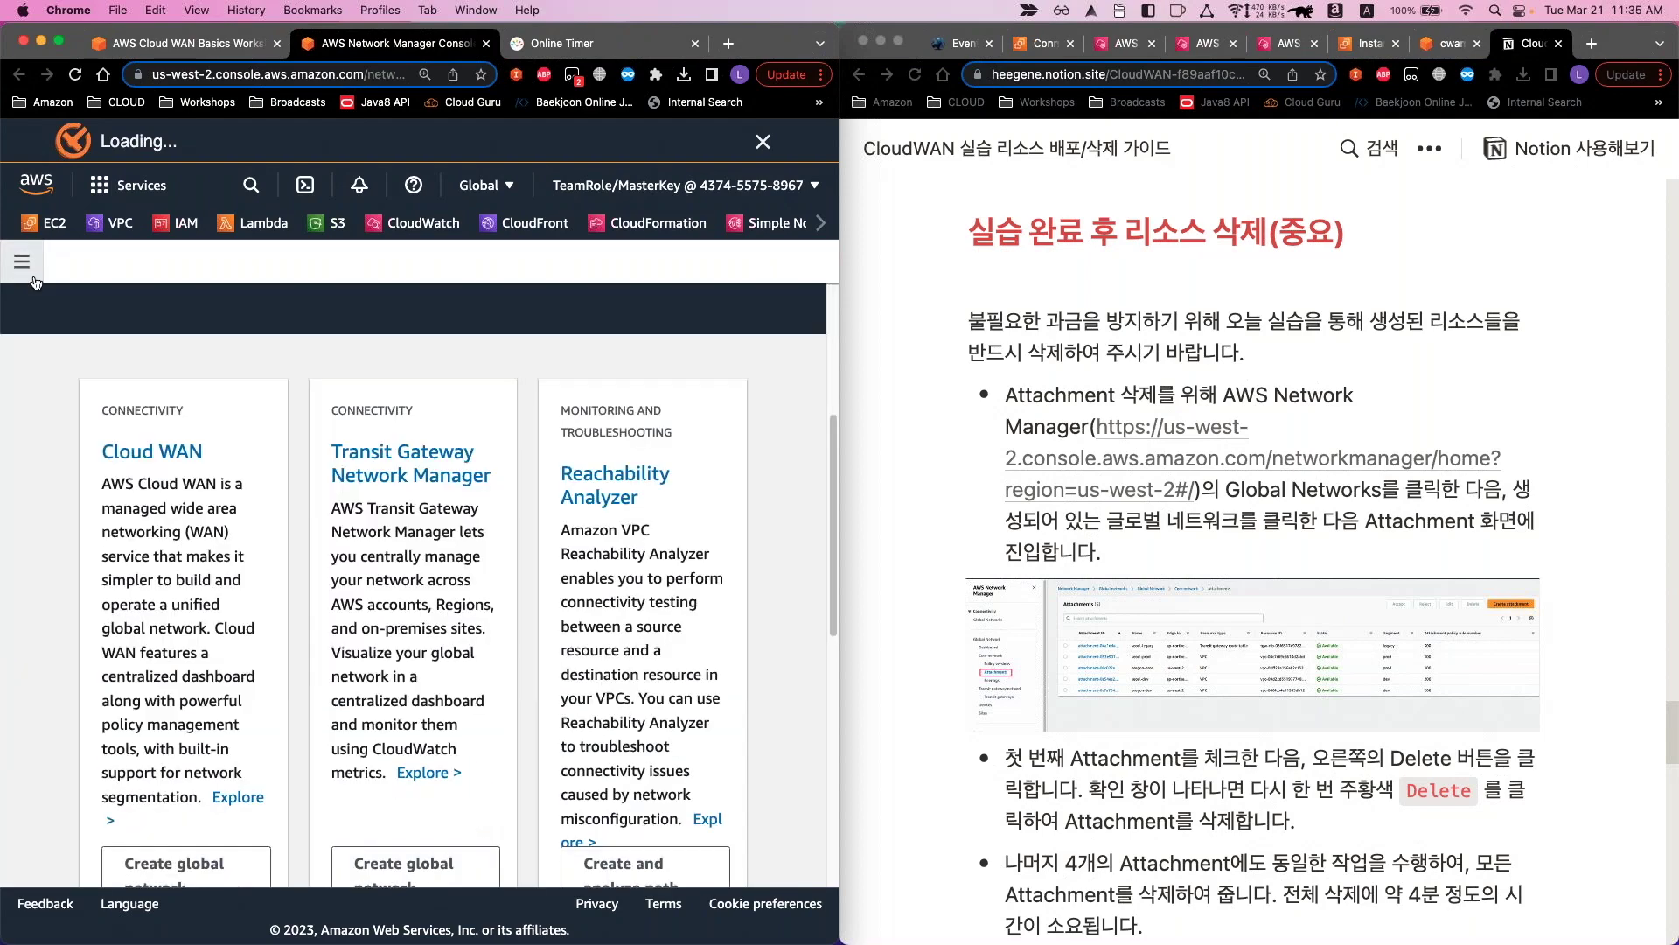
click(23, 264)
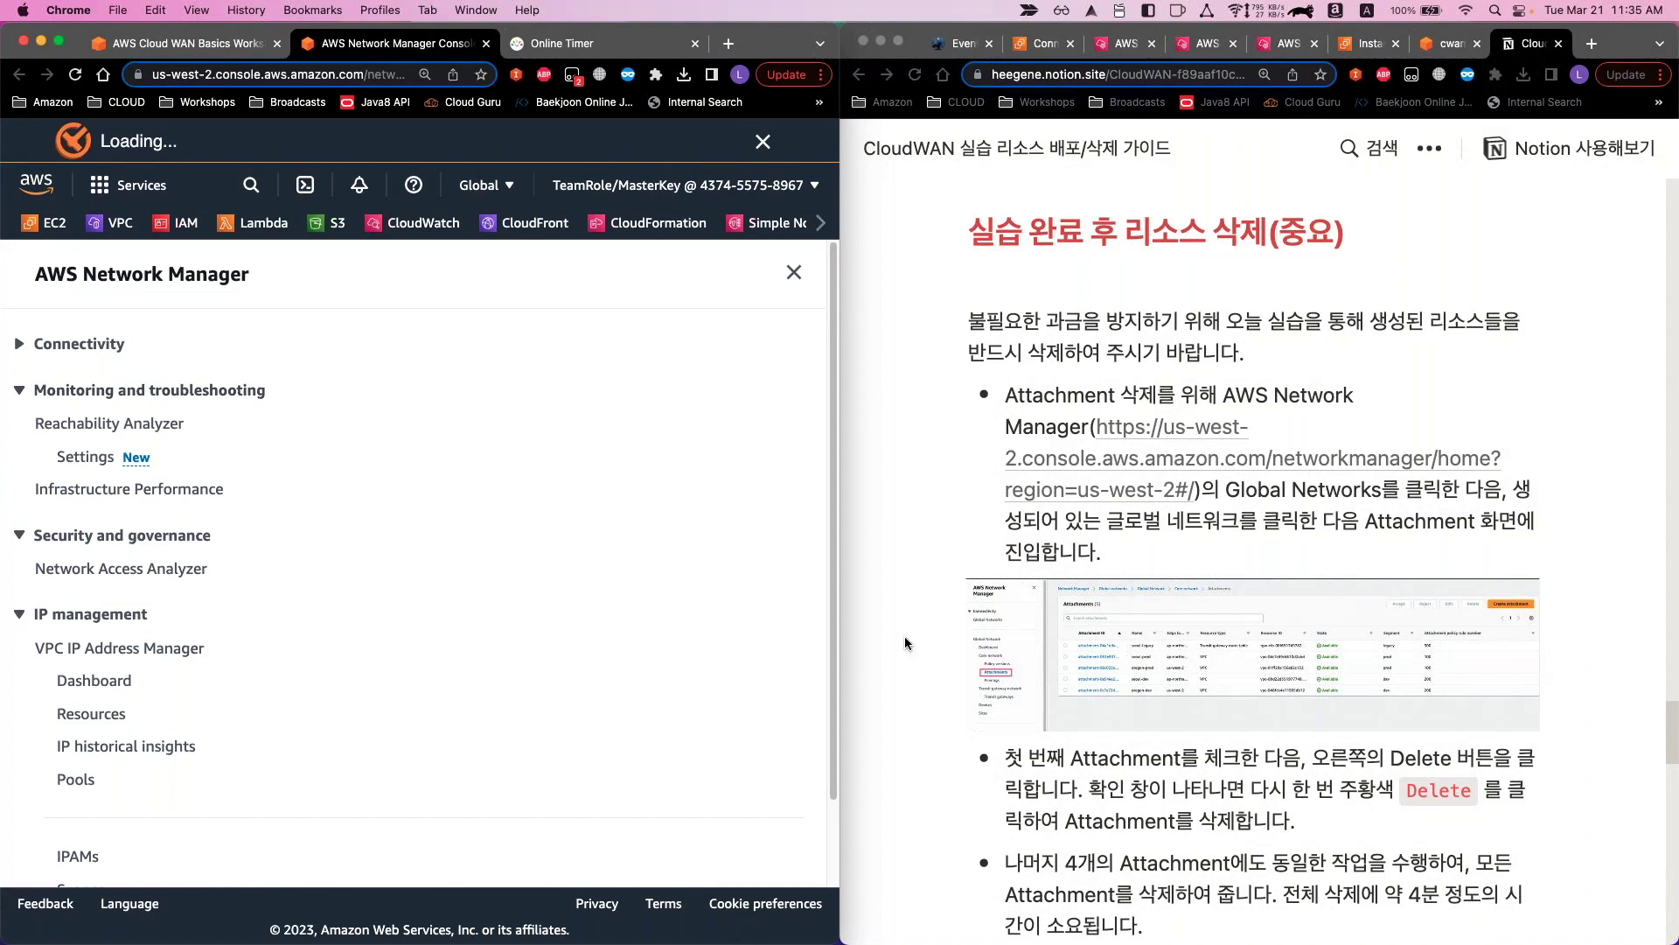
scroll(904, 637, down, 1)
click(1129, 477)
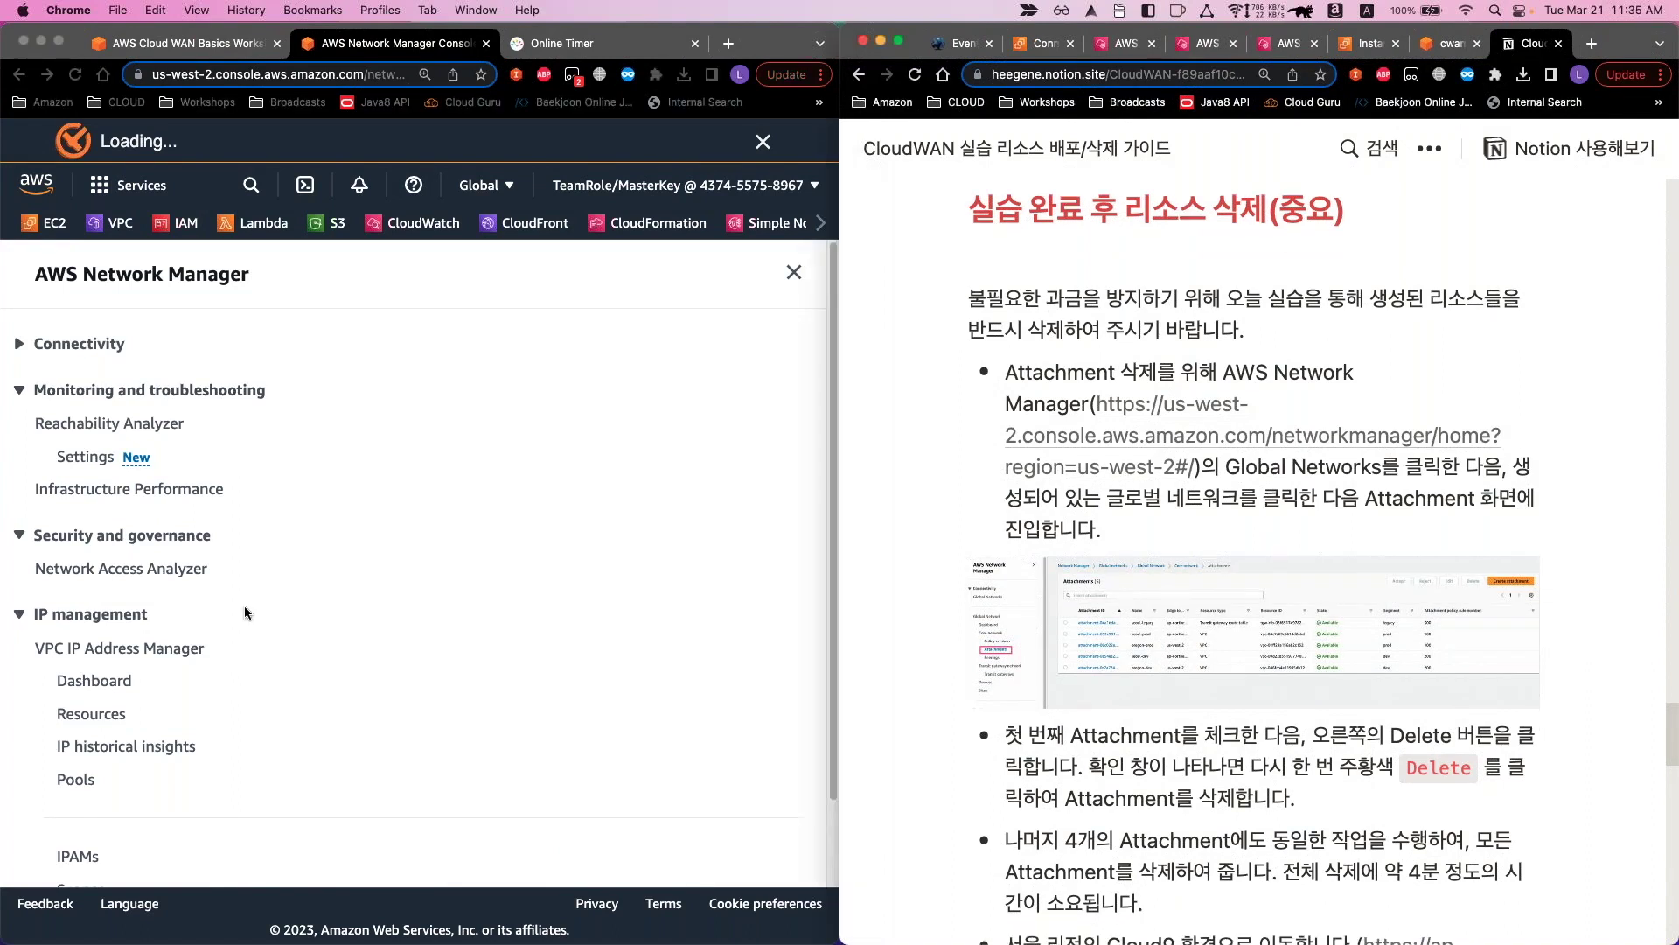
scroll(116, 597, down, 1)
scroll(79, 455, up, 1)
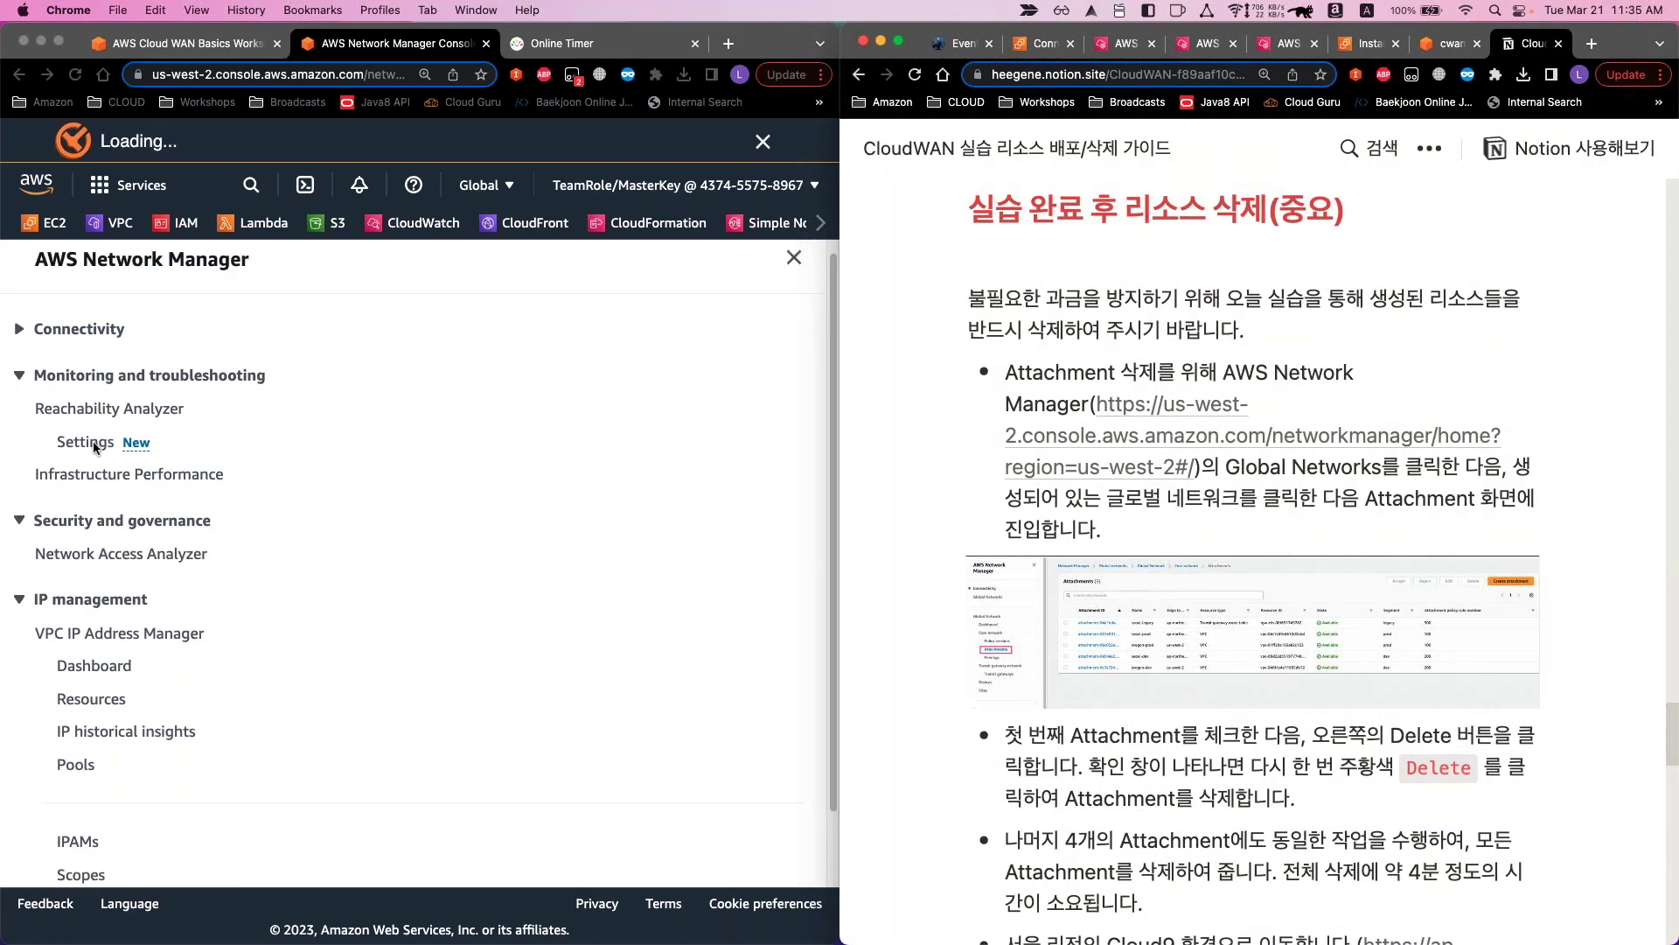
click(42, 339)
click(19, 329)
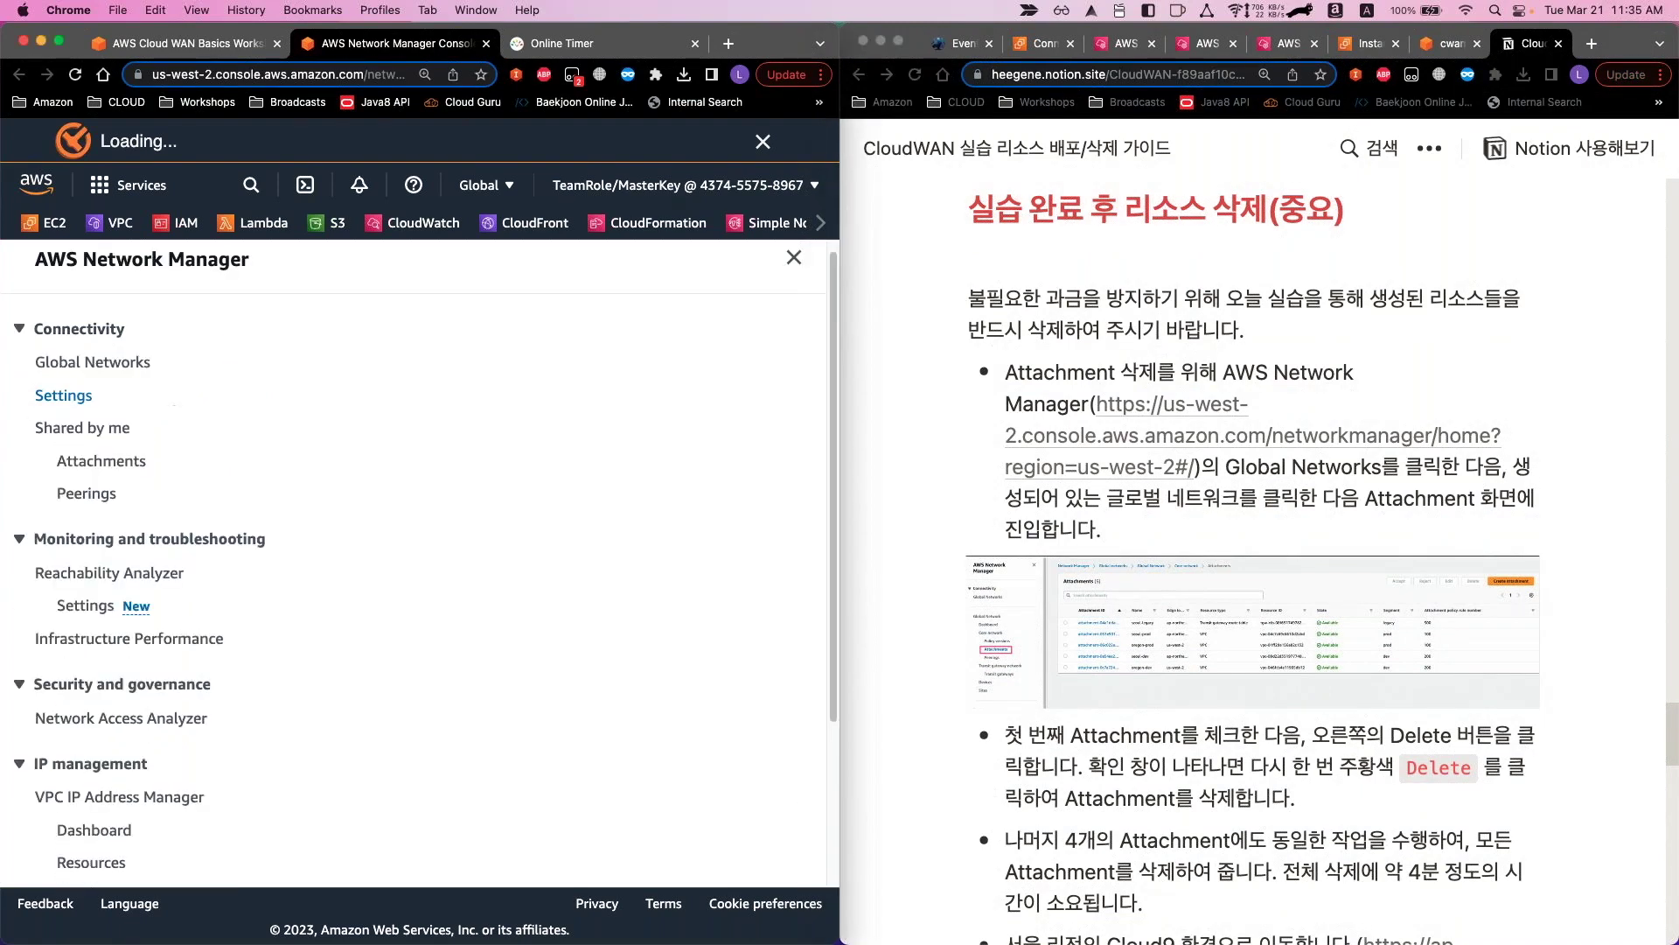
click(59, 366)
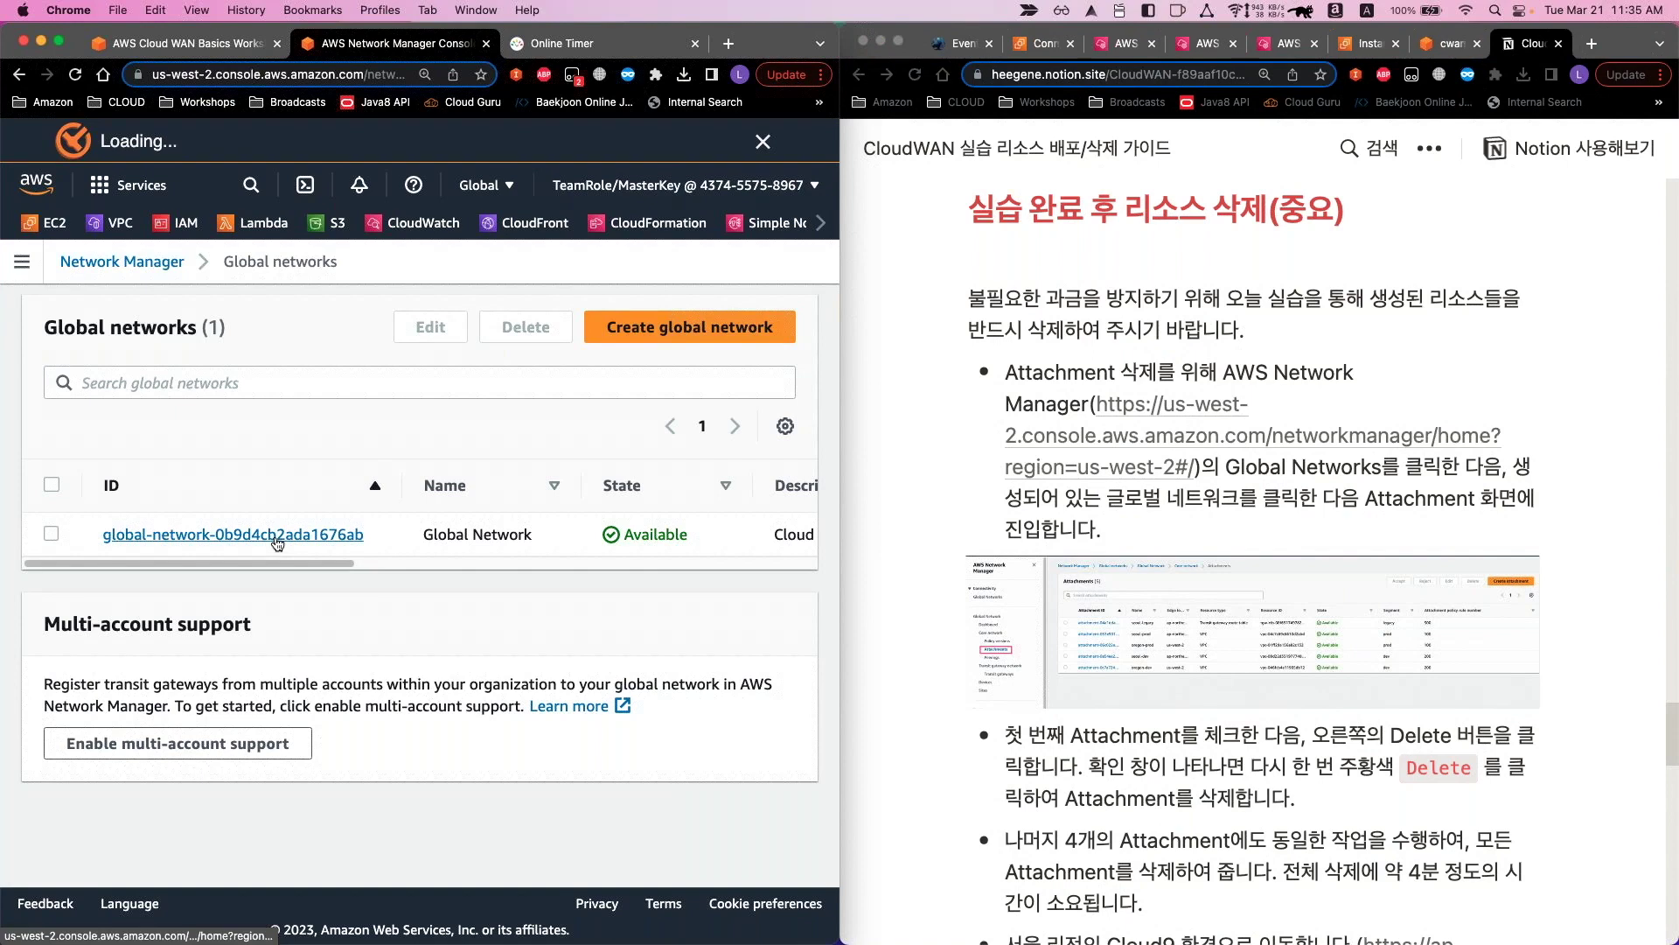
click(276, 537)
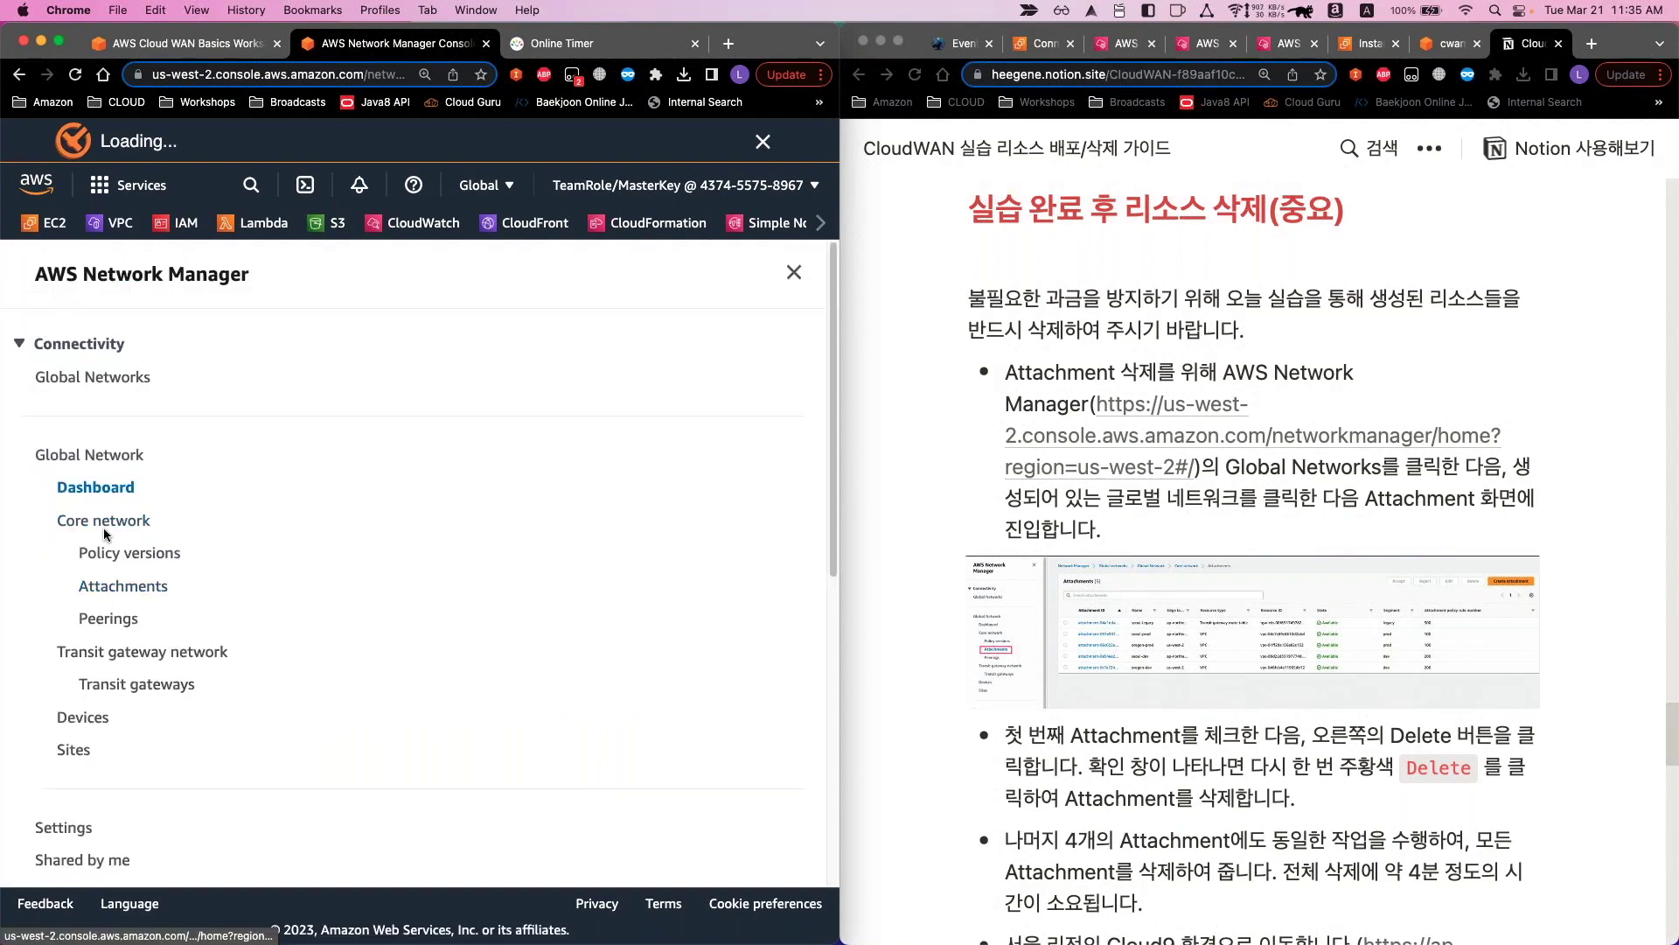
click(117, 593)
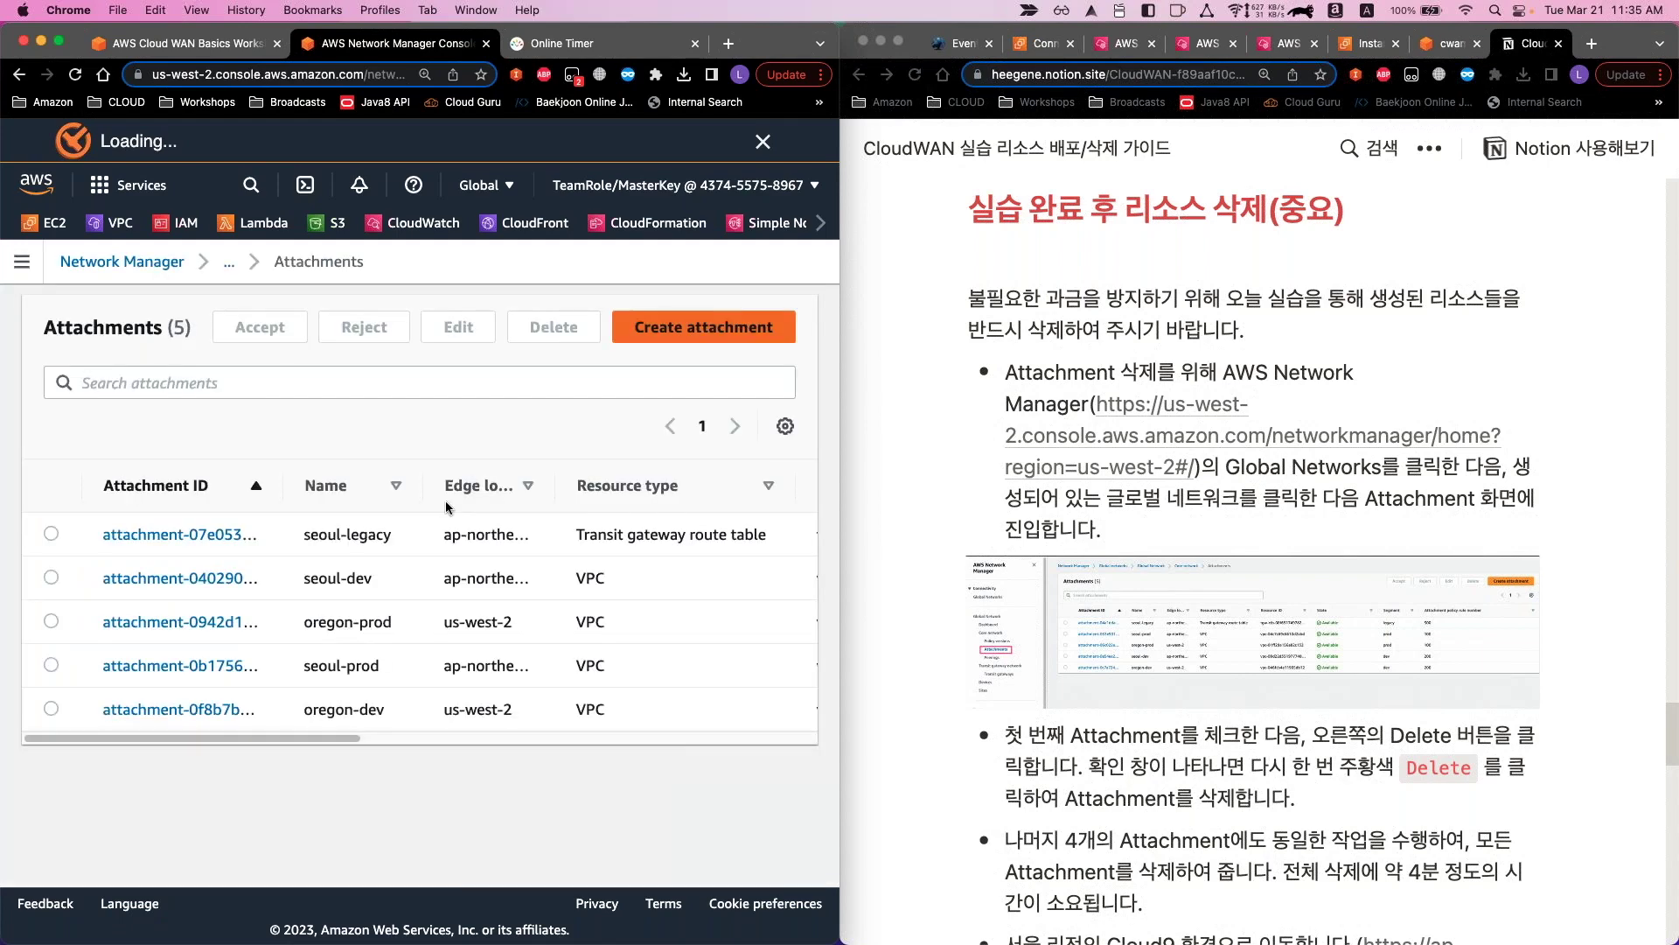
Reduce the page zoom to fit the attachments list and delete the seoul-legacy attachment
click(51, 535)
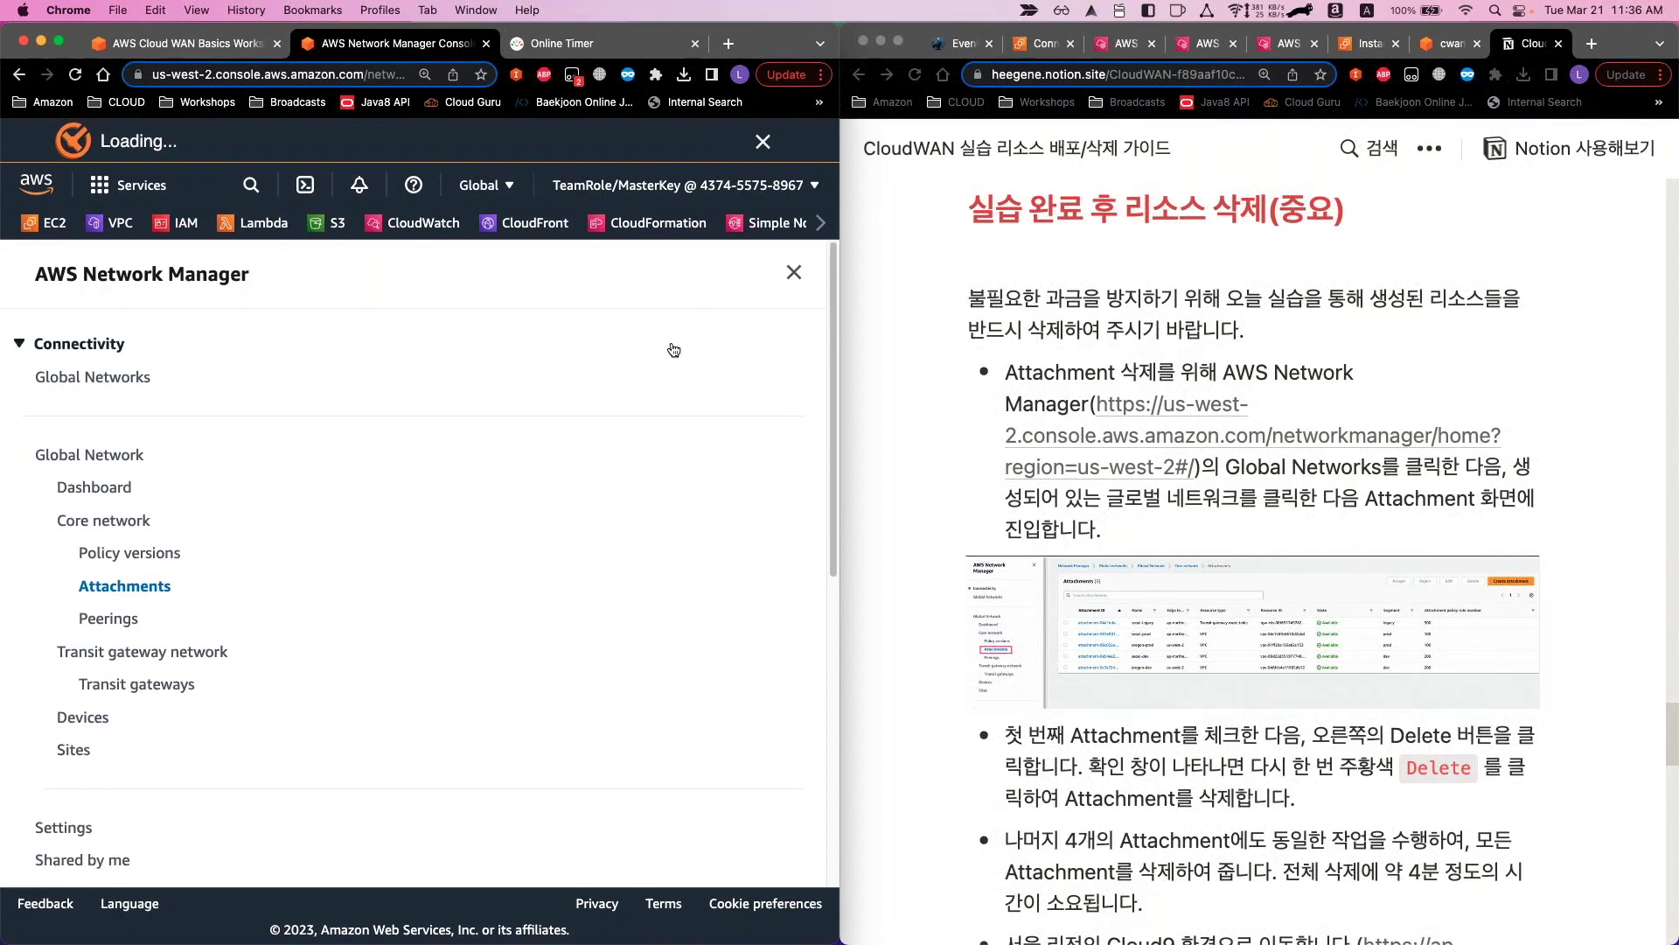
click(673, 350)
key(super+minus)
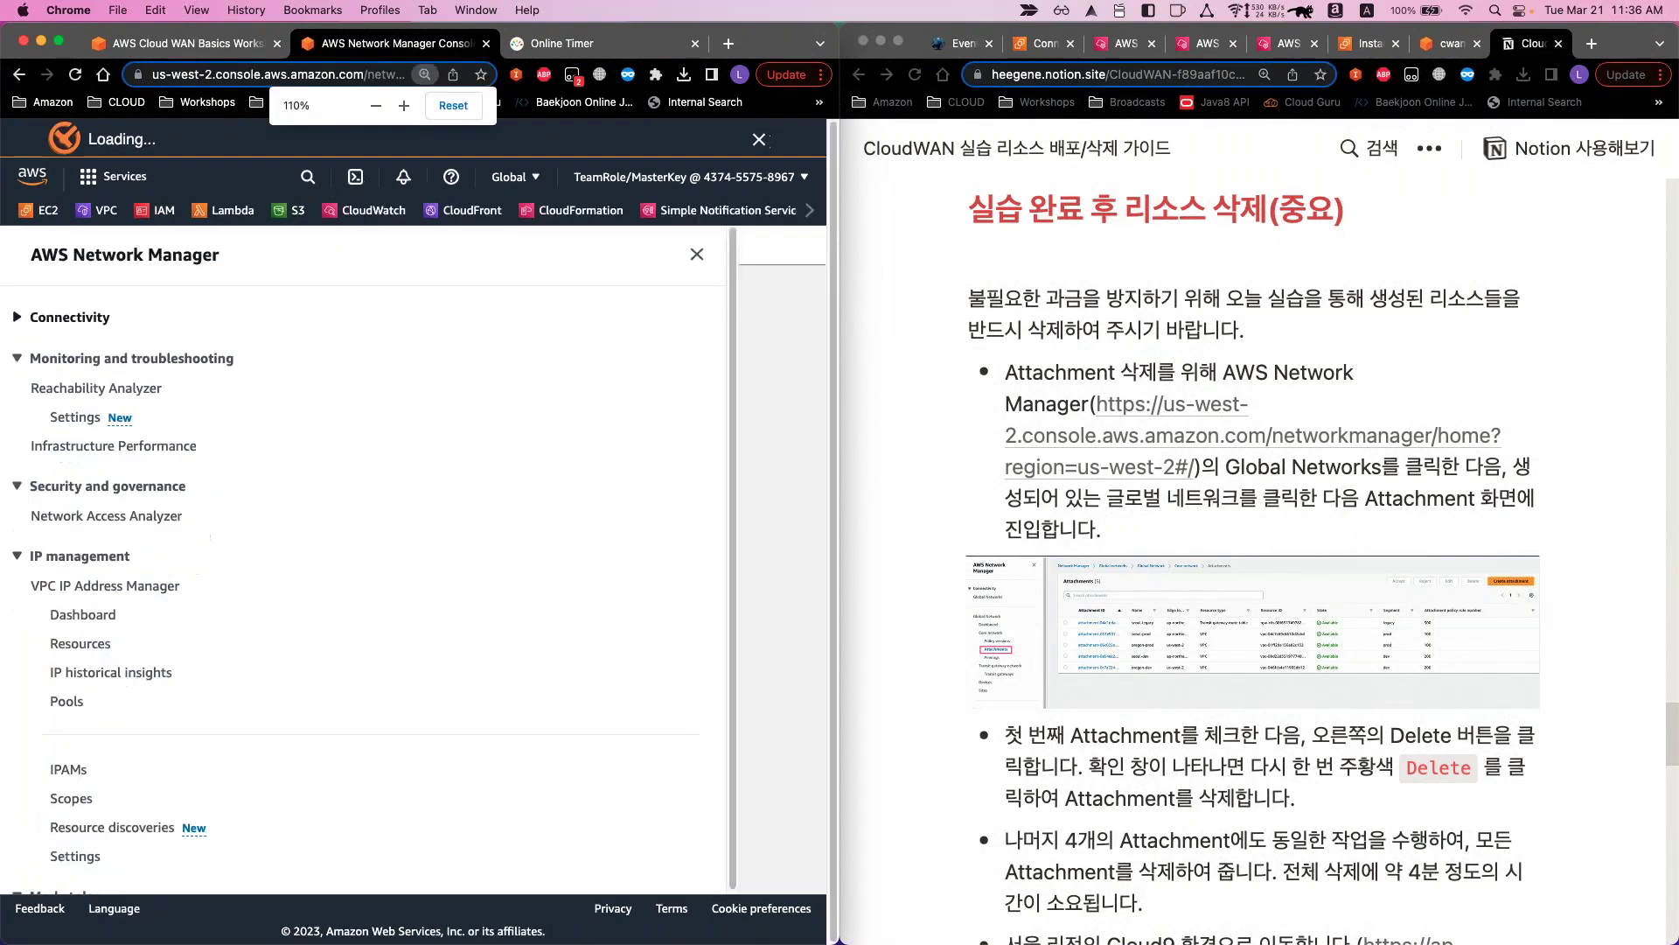
key(super+minus)
key(super+minus)
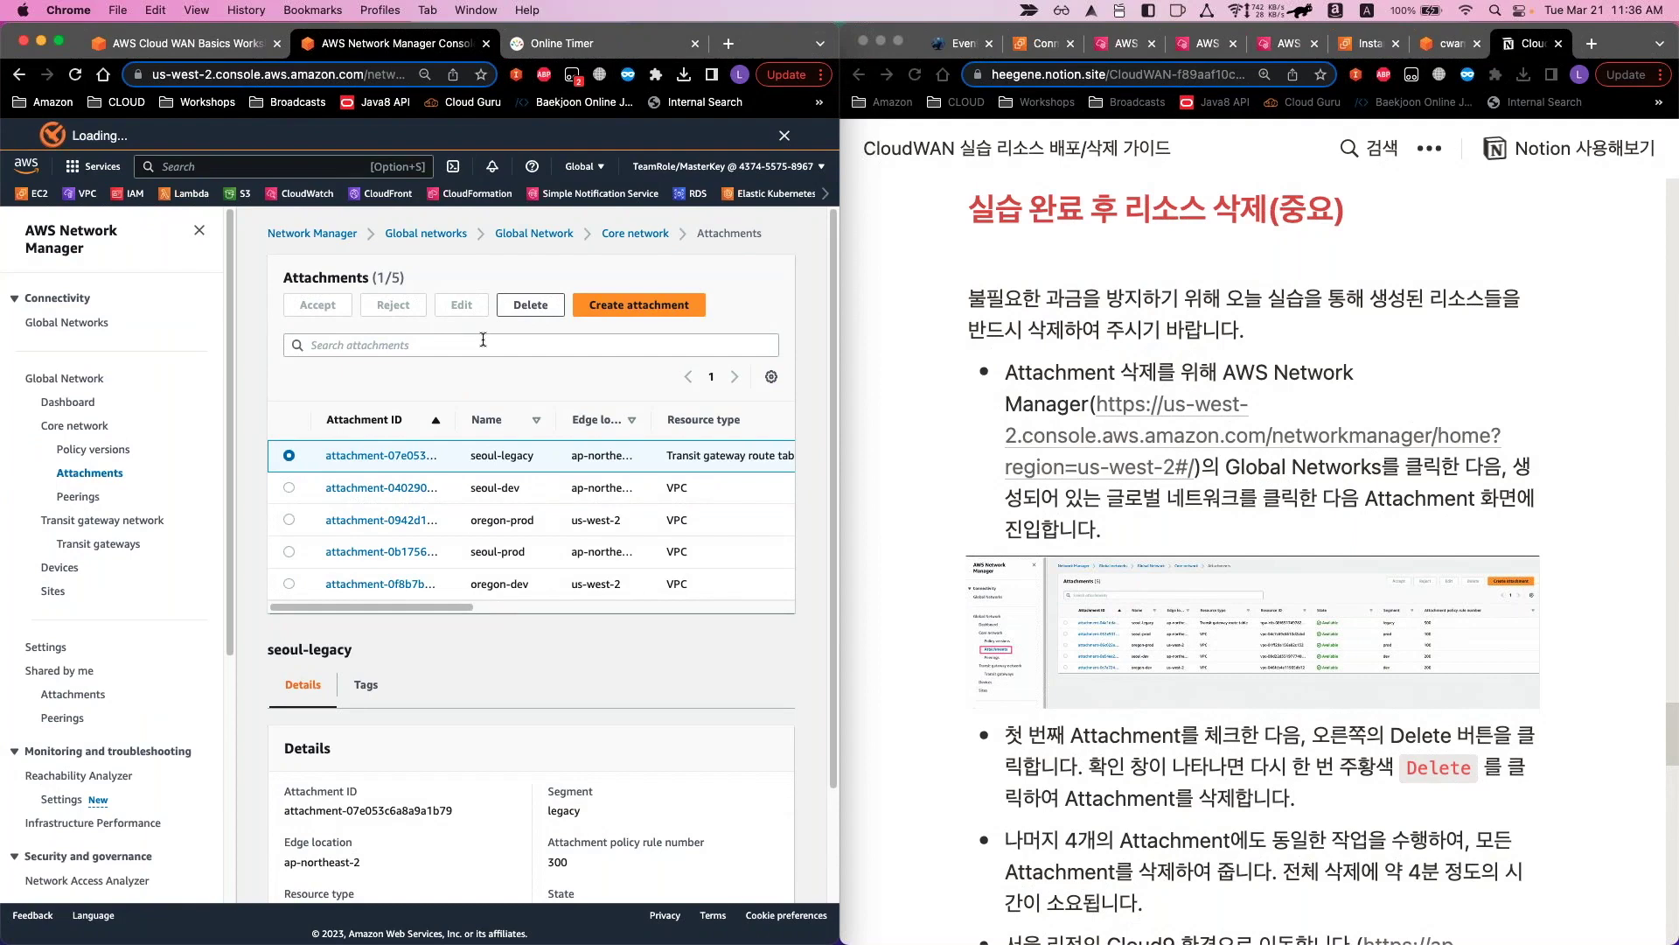
click(530, 305)
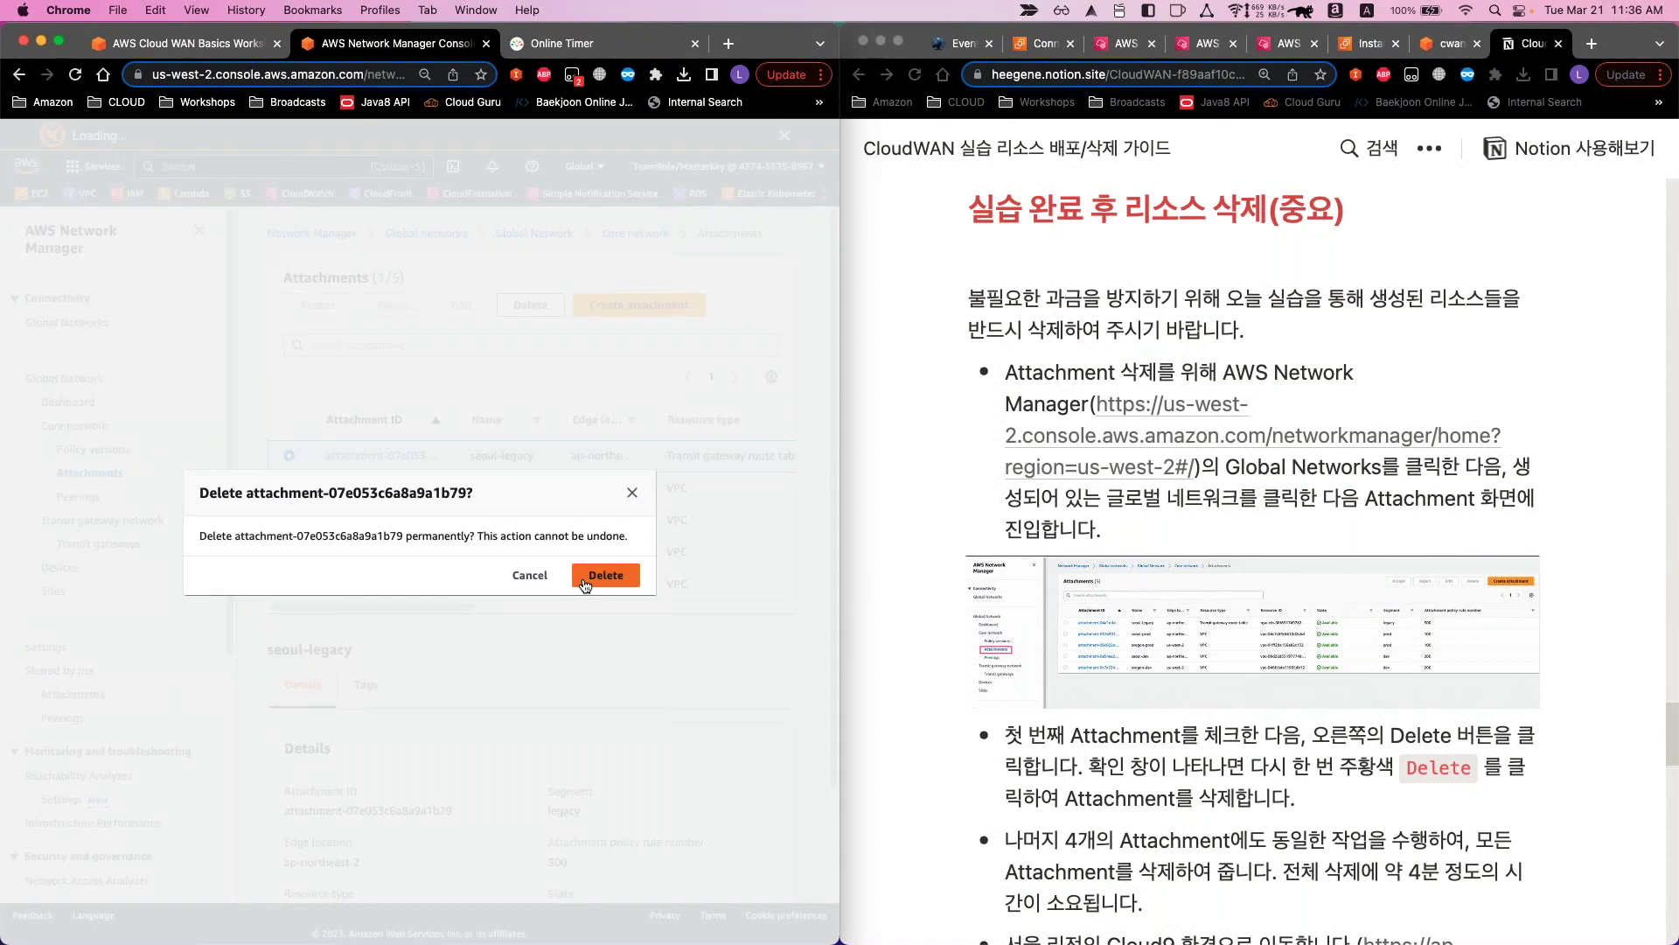
click(582, 581)
Delete the seoul-dev and oregon-prod attachments from the core network
click(289, 526)
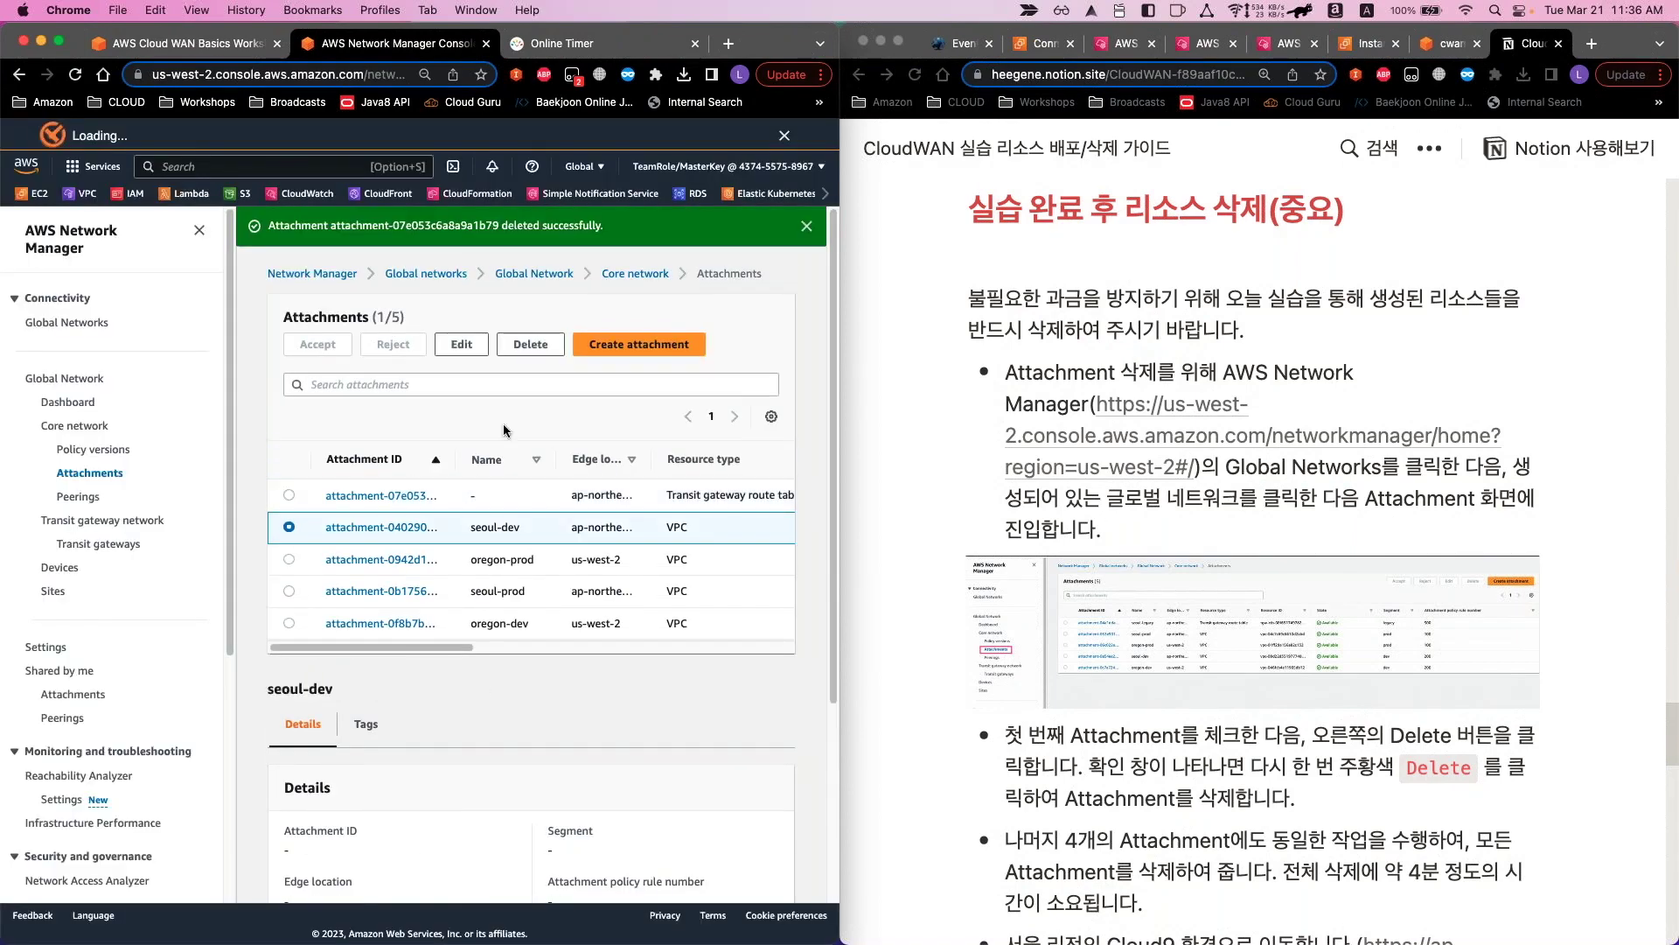
click(530, 344)
click(574, 584)
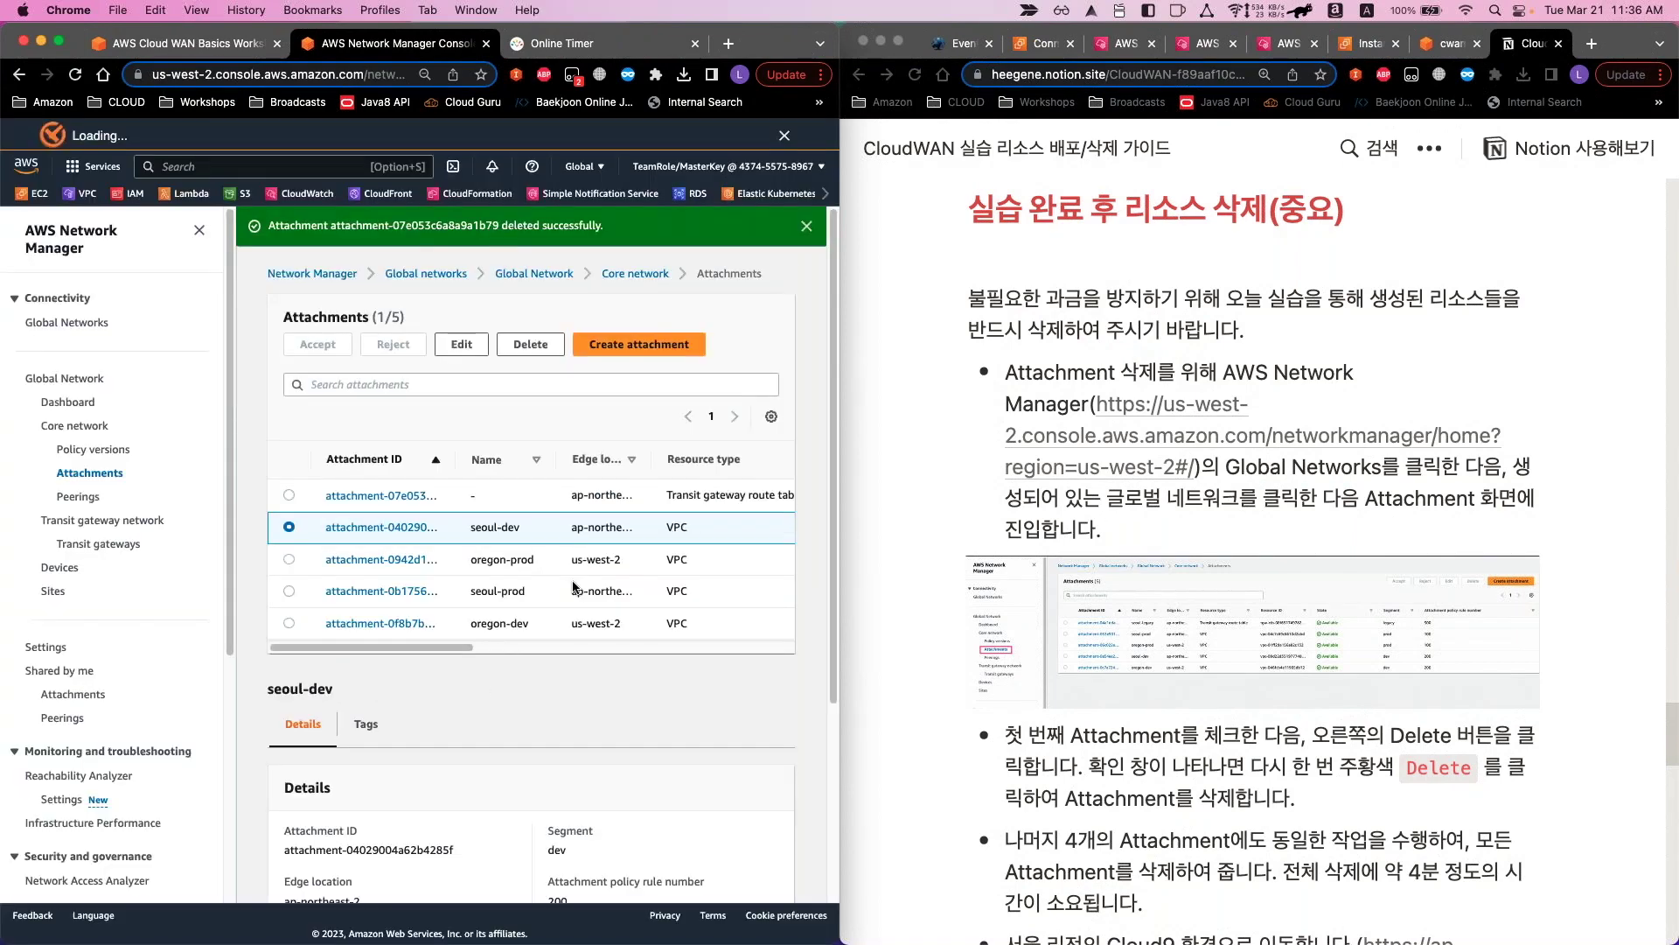
click(289, 560)
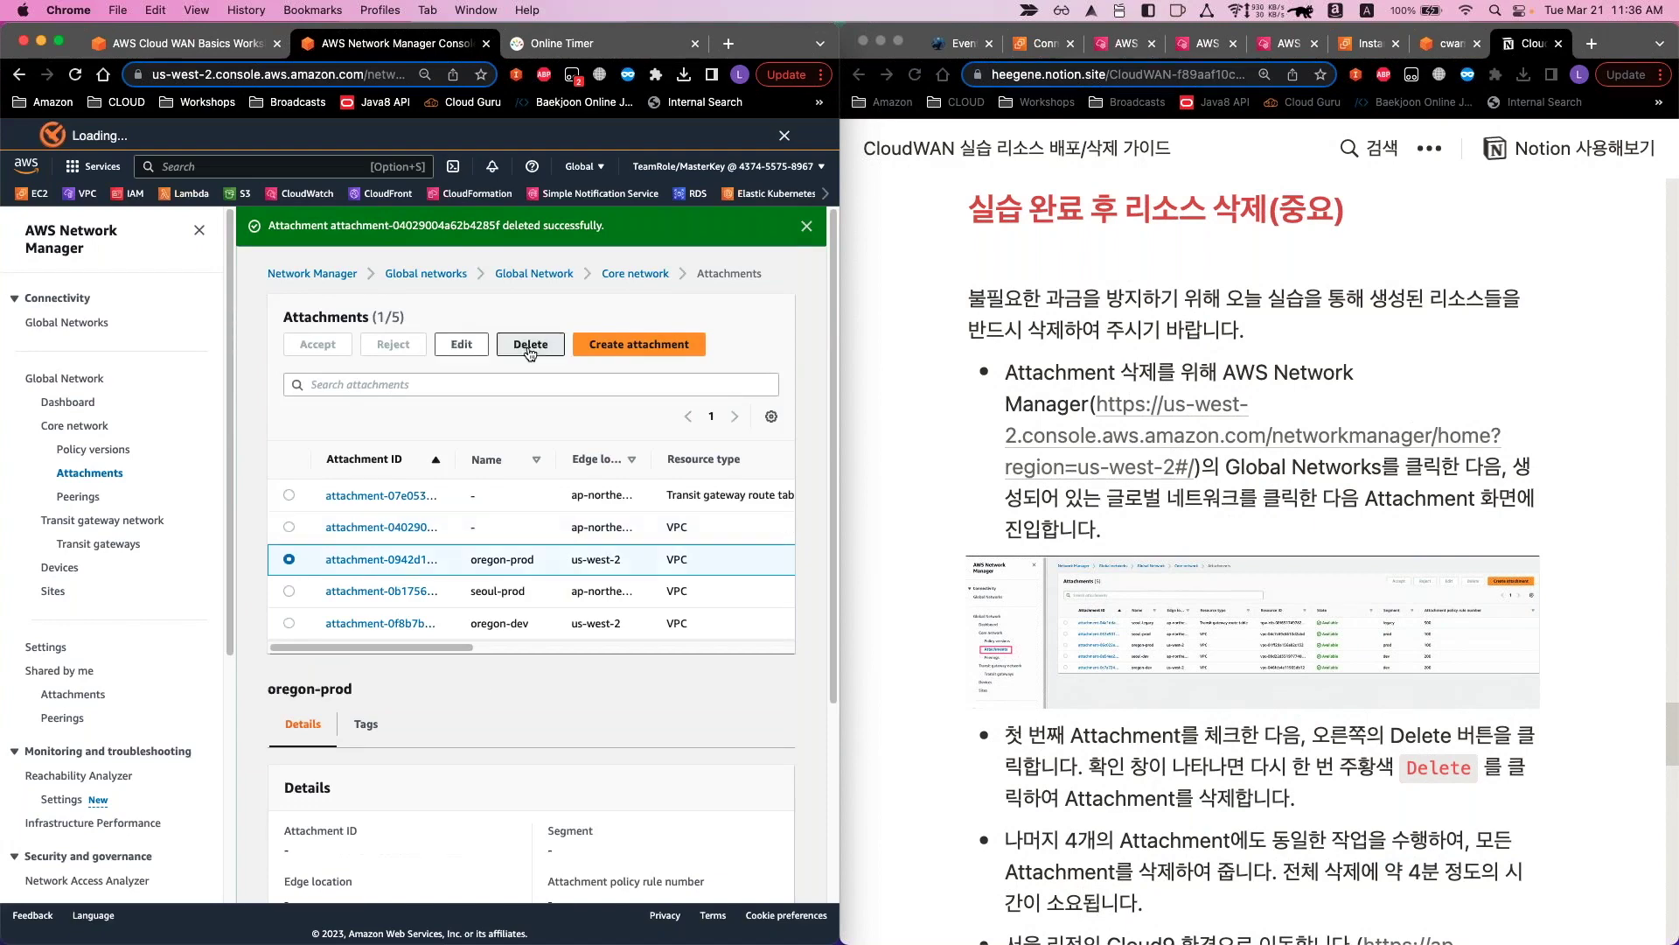
click(530, 344)
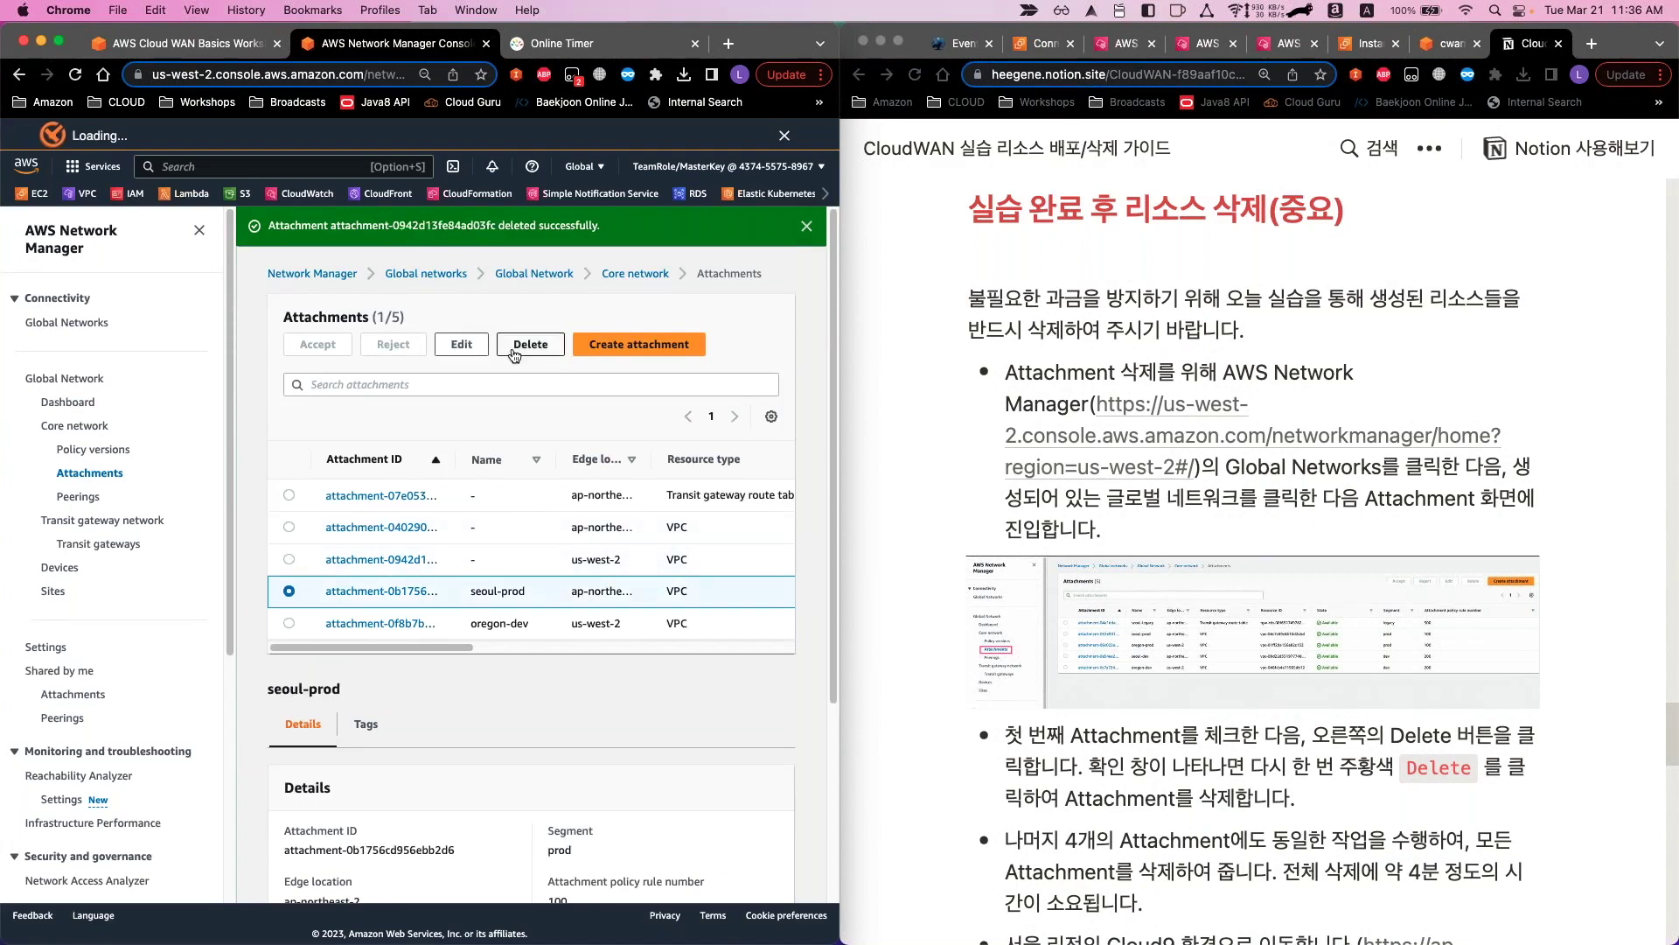
Delete the remaining seoul-prod and oregon-dev attachments from the core network
click(515, 350)
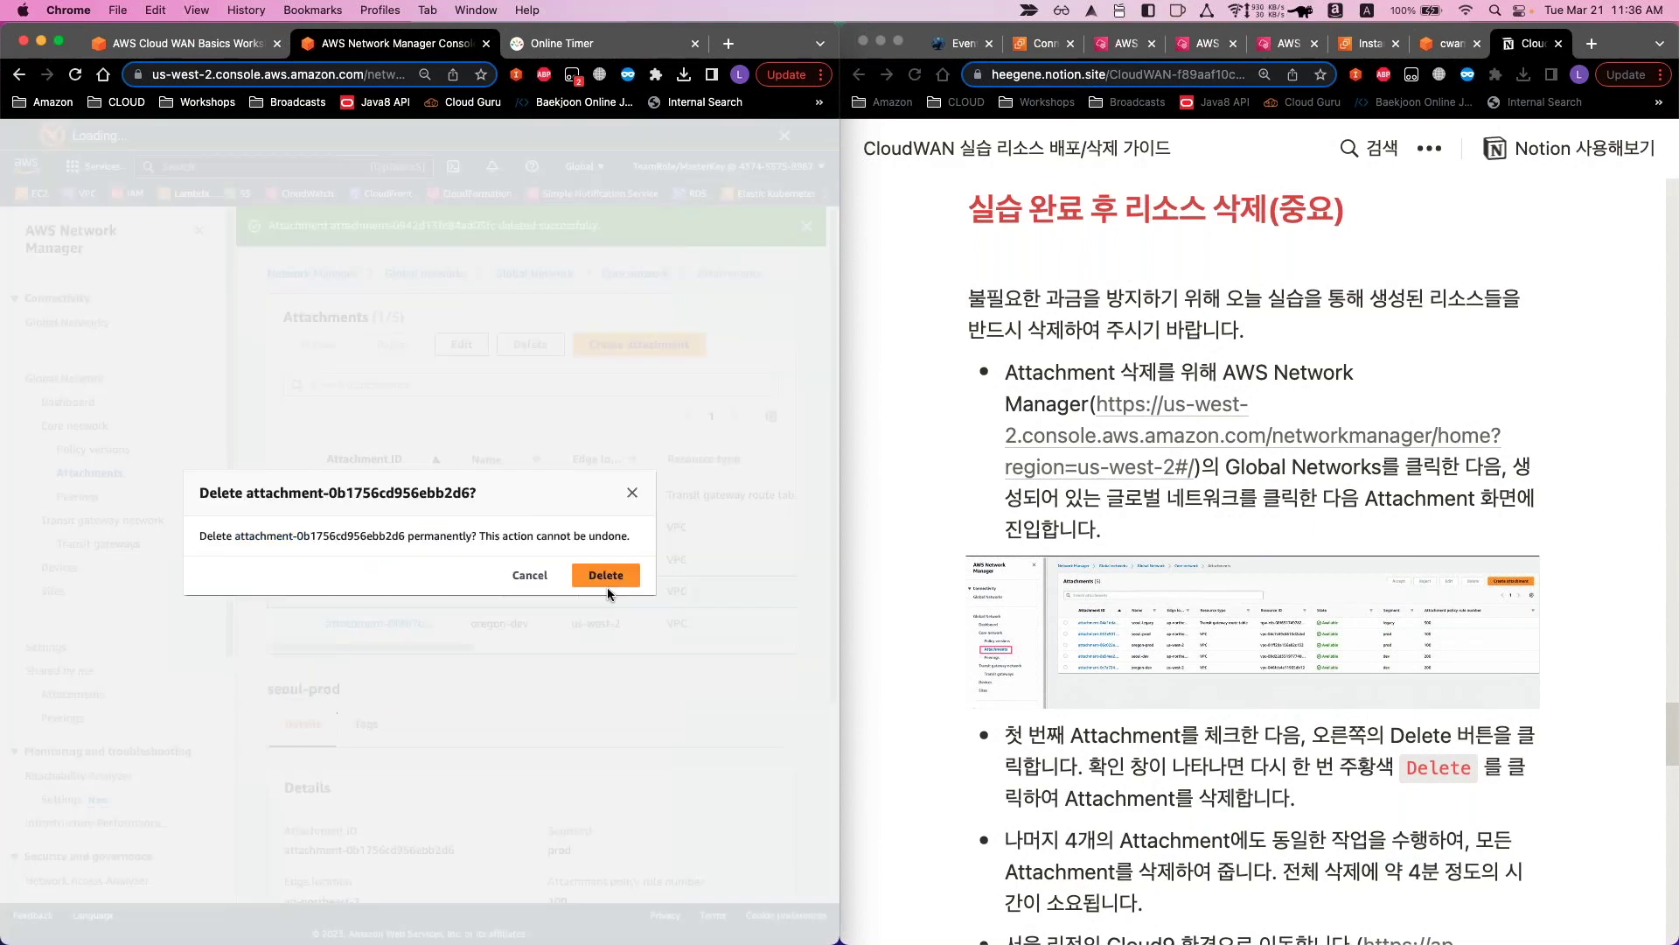
click(601, 575)
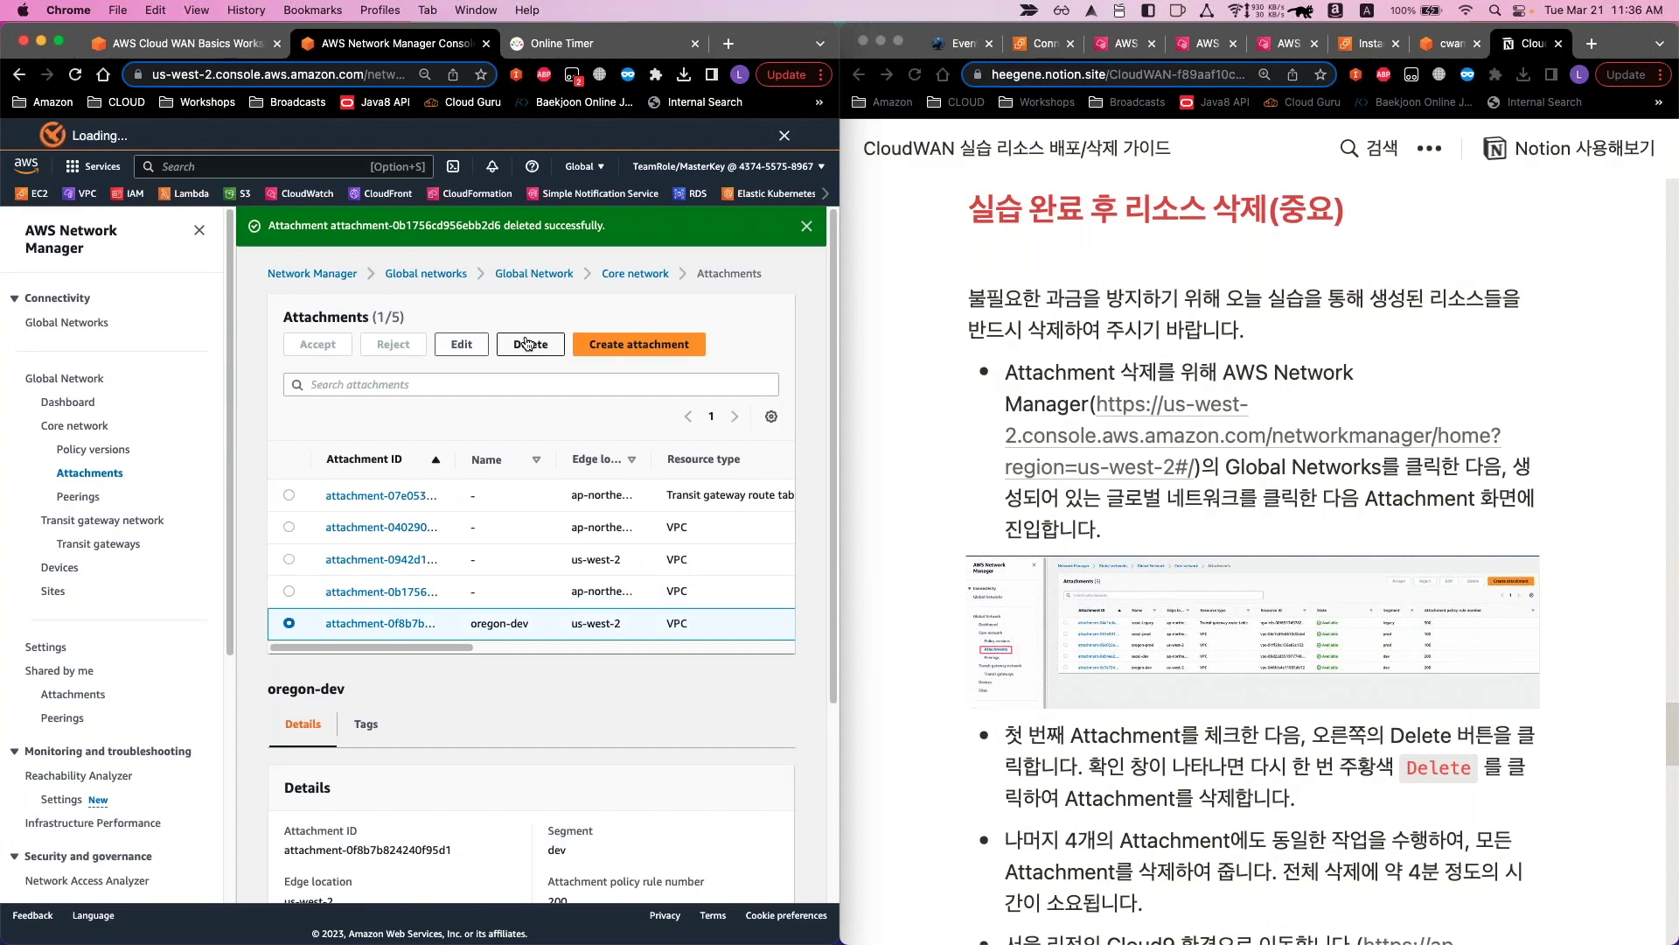
click(527, 344)
click(605, 575)
Check the state of the oregon-dev attachment, open the core network's Events and review the logged event messages
scroll(977, 717, down, 4)
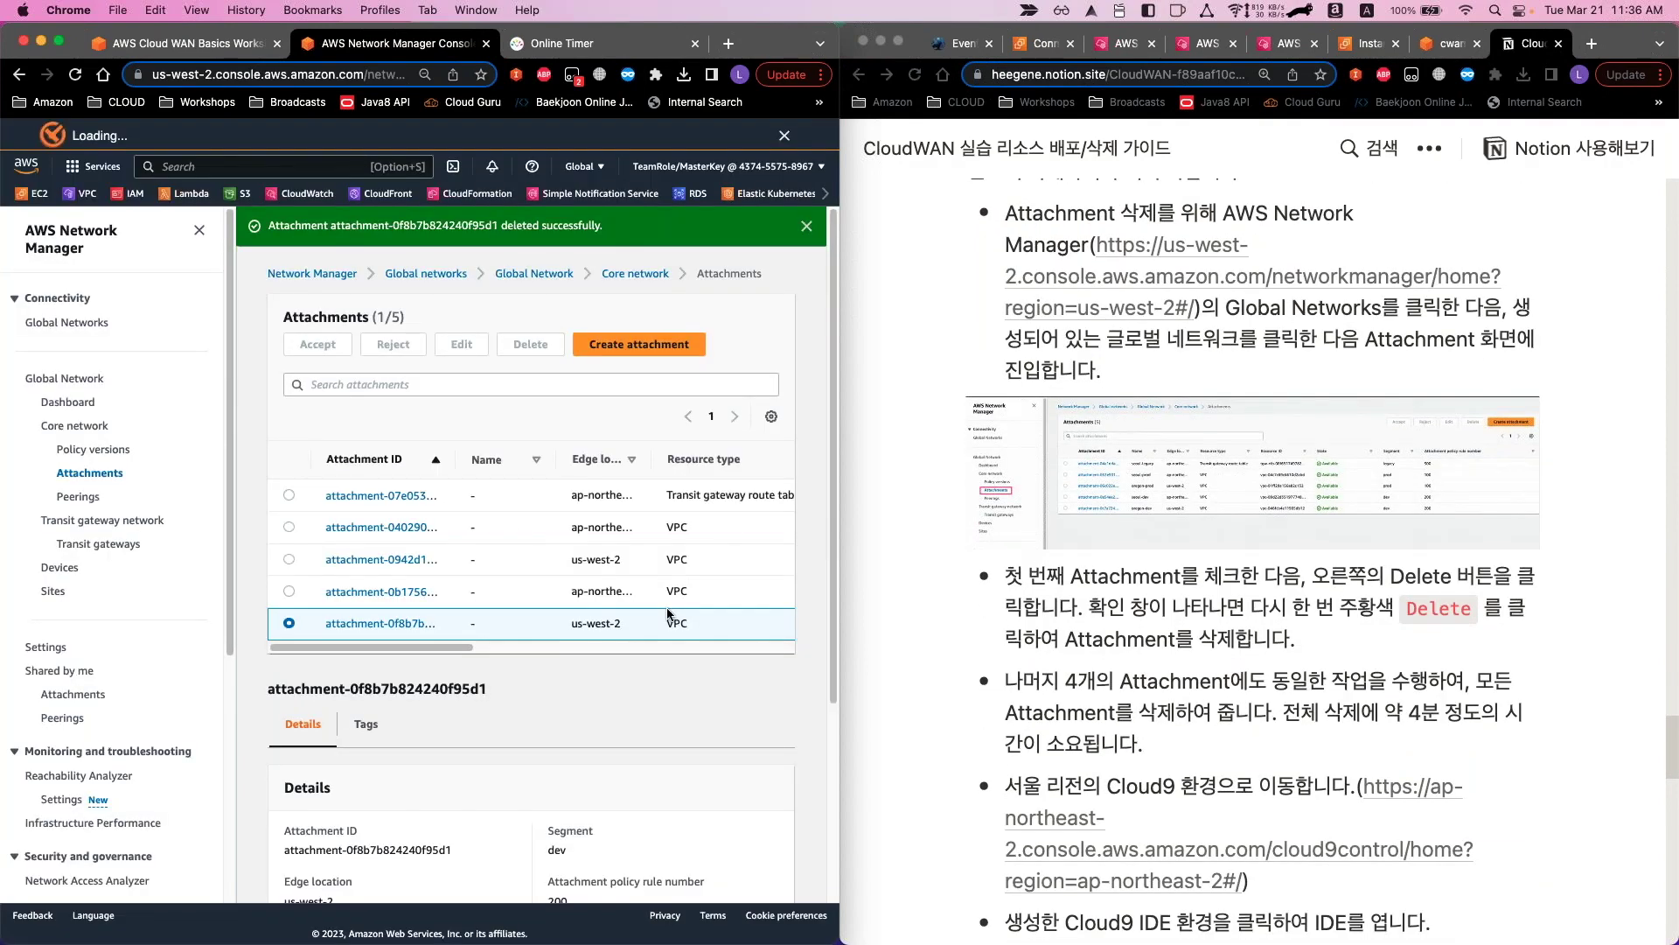
scroll(667, 638, down, 2)
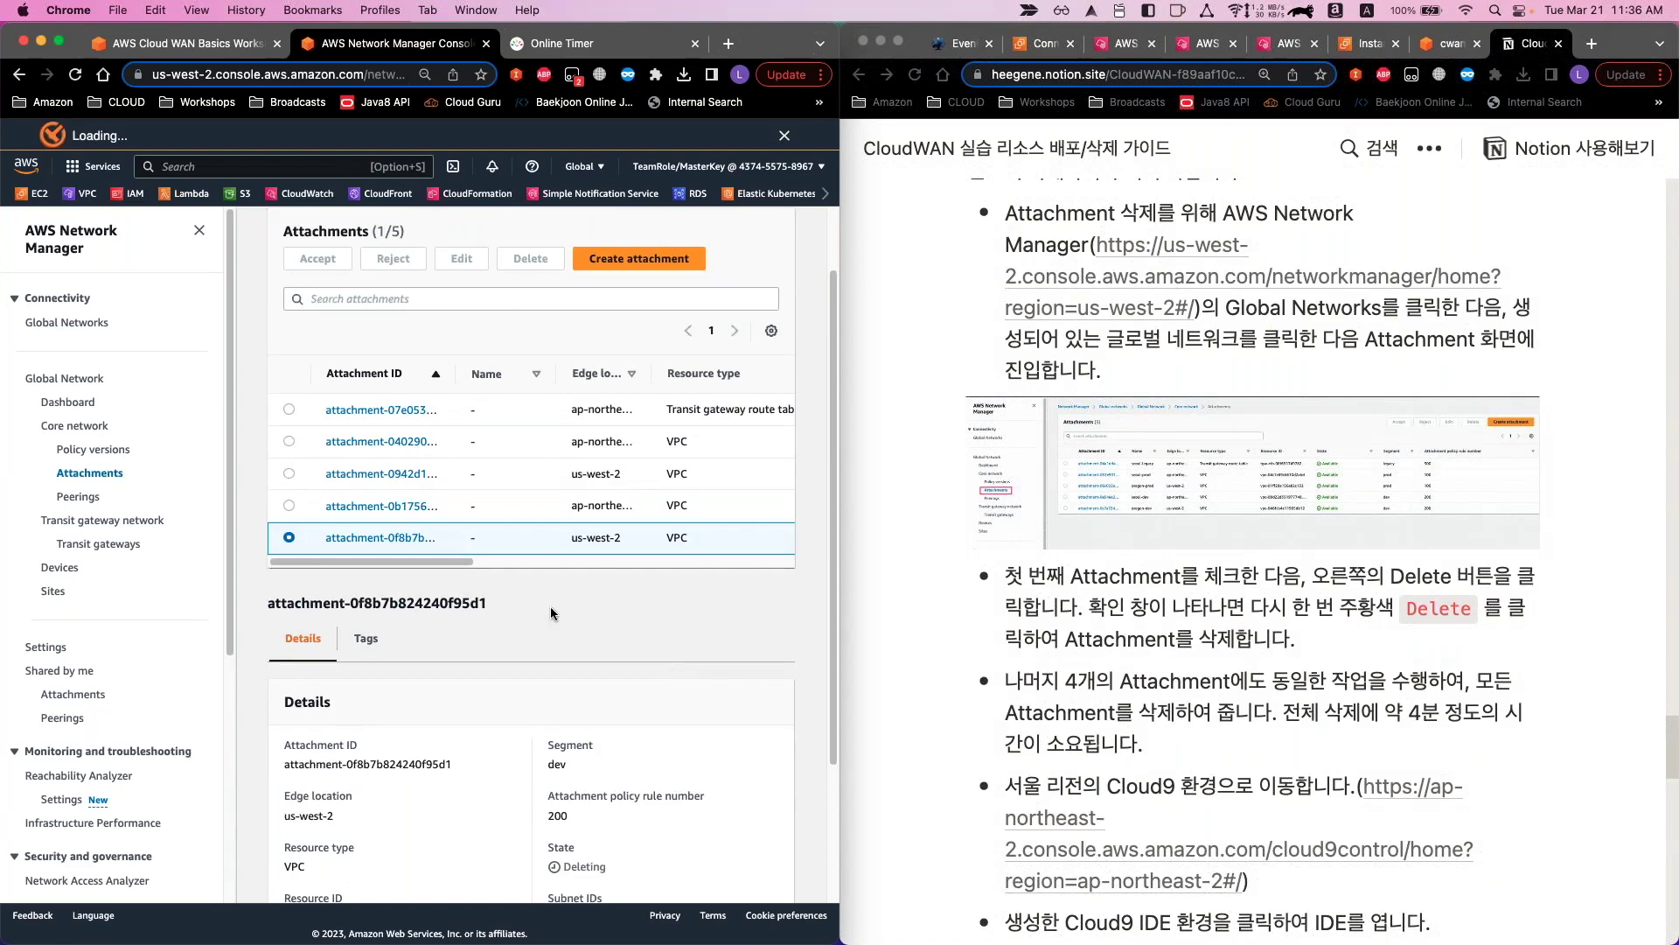
mouse_move(460, 561)
mouse_down()
mouse_move(627, 559)
mouse_move(459, 561)
mouse_up()
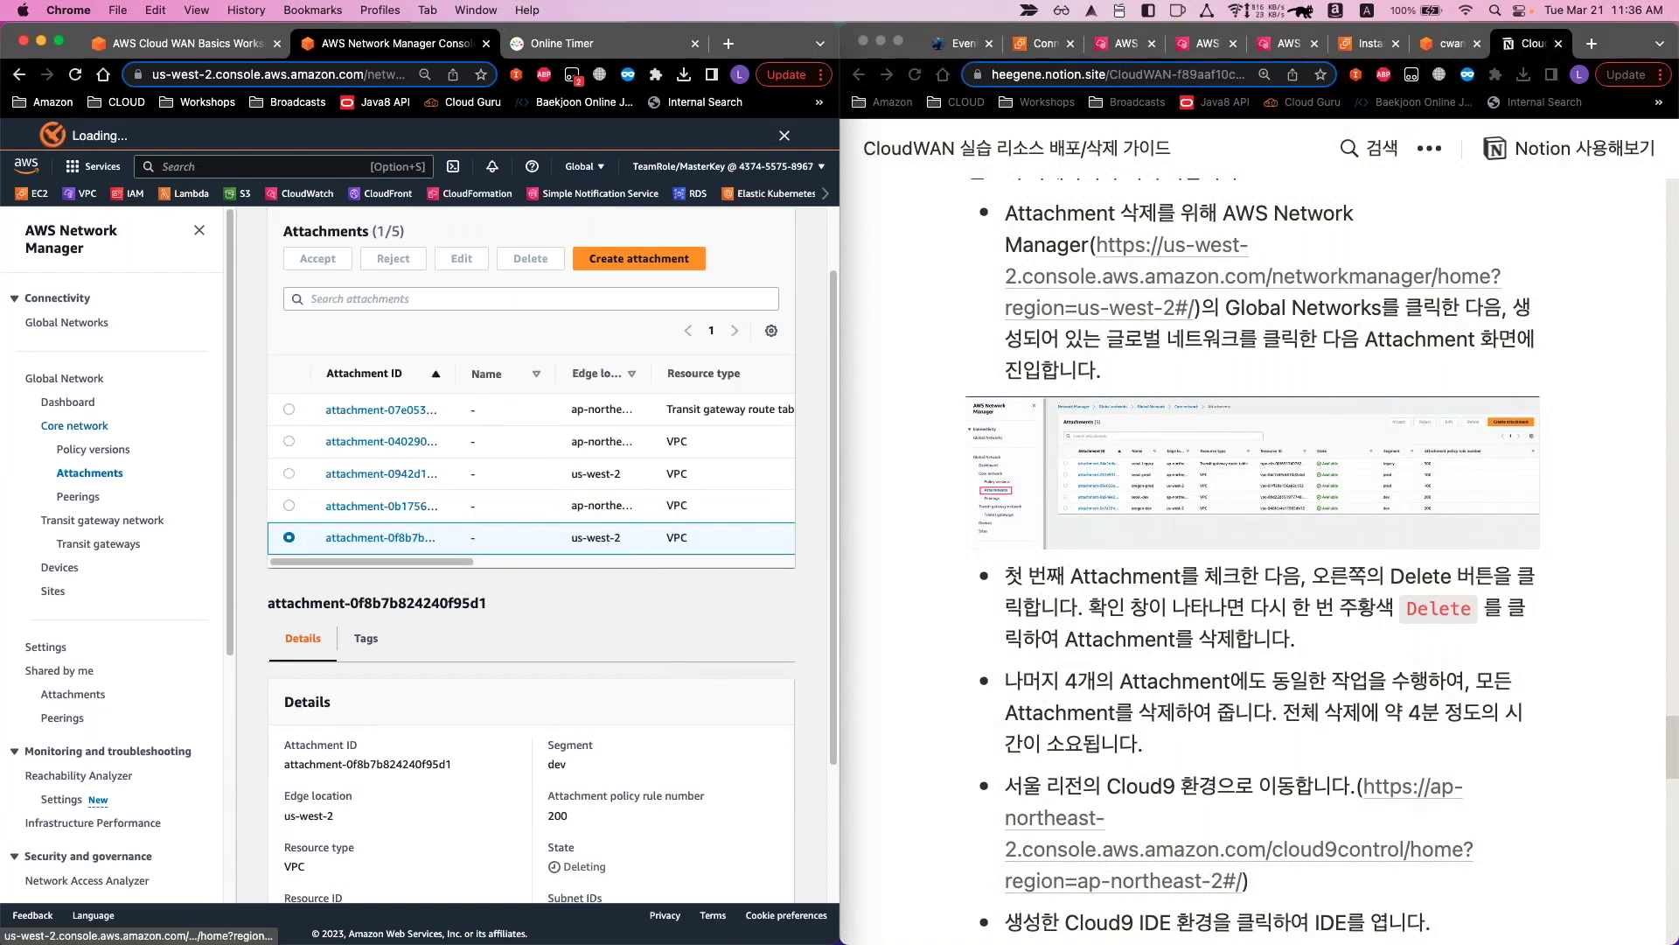
click(75, 426)
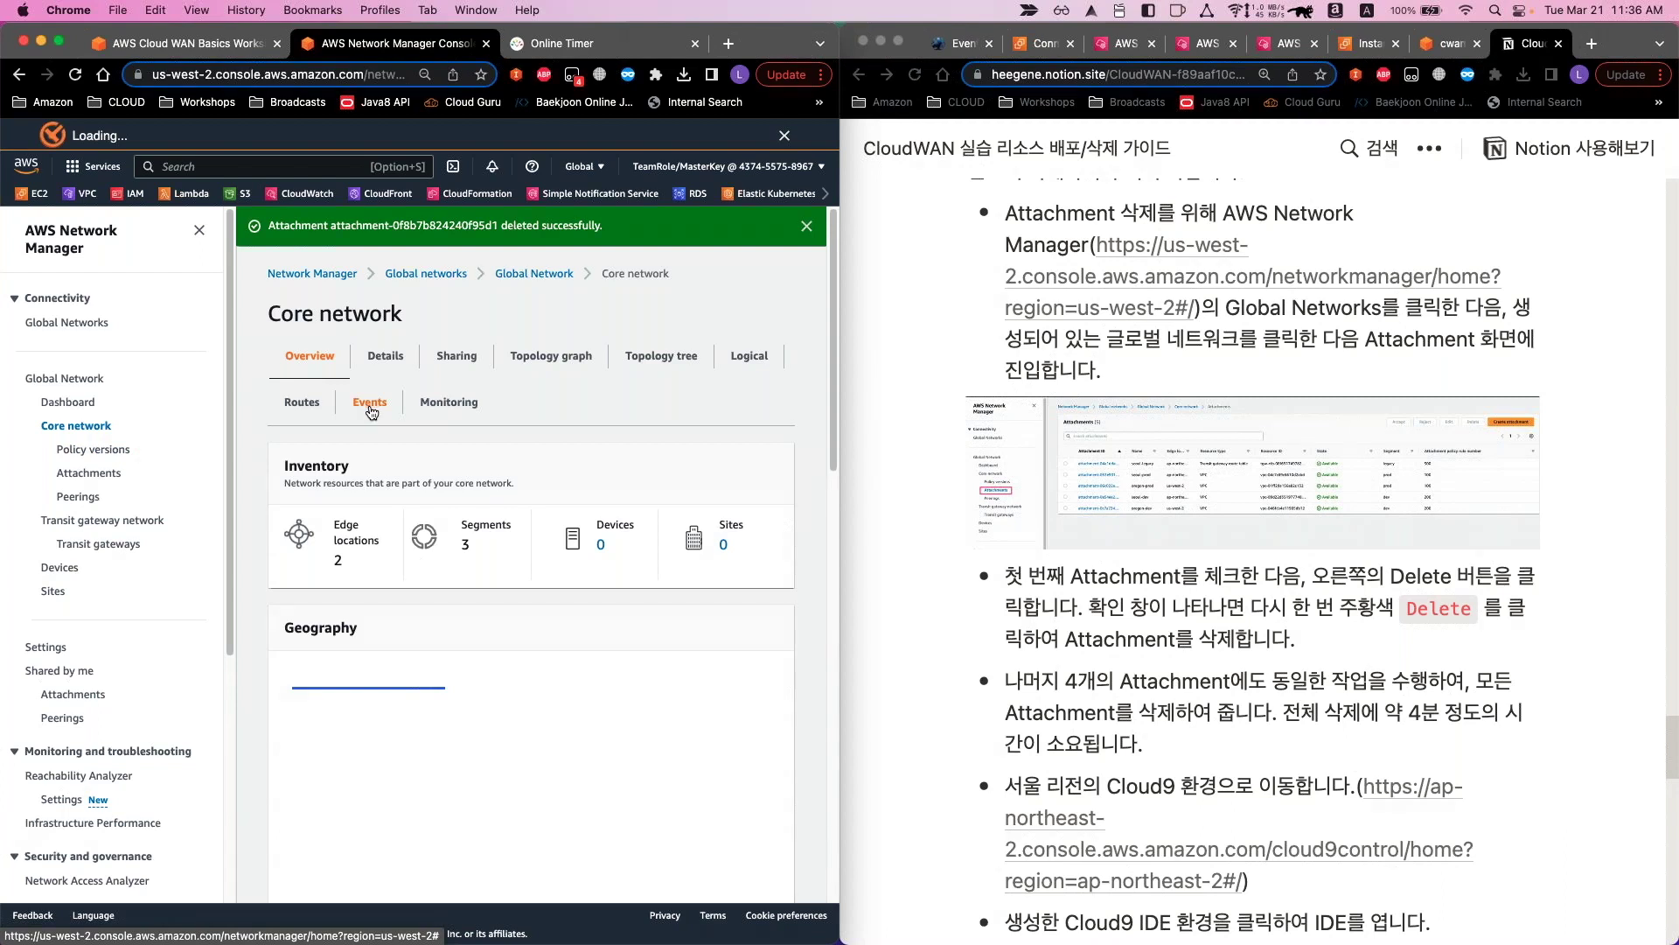
click(370, 404)
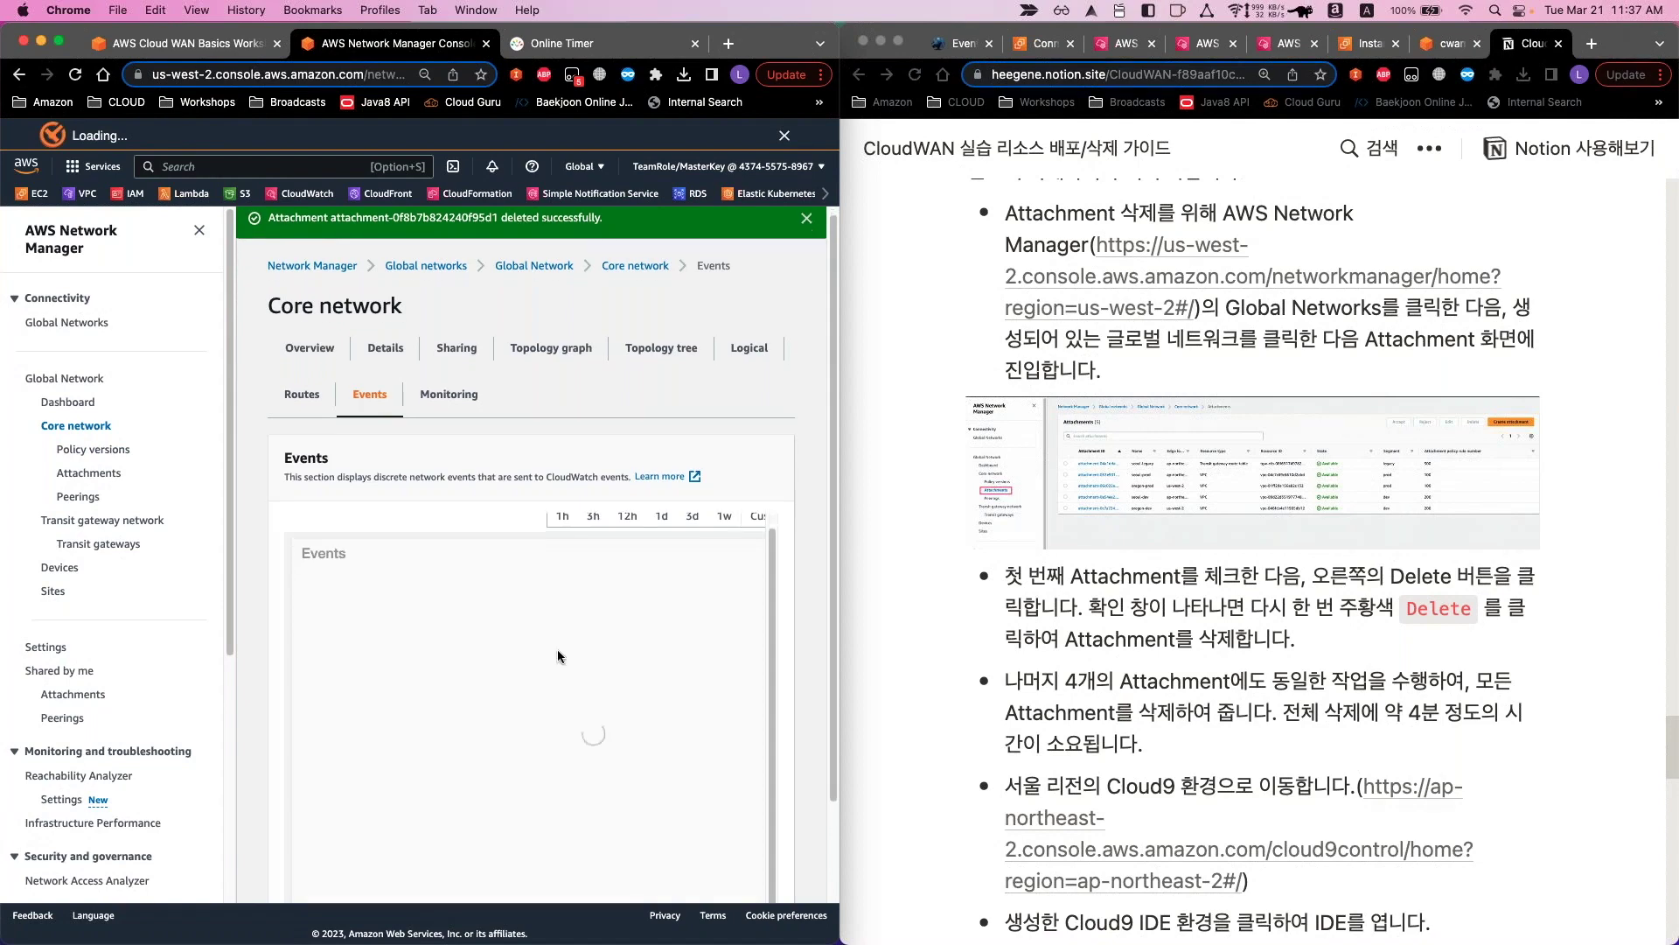
scroll(558, 648, down, 2)
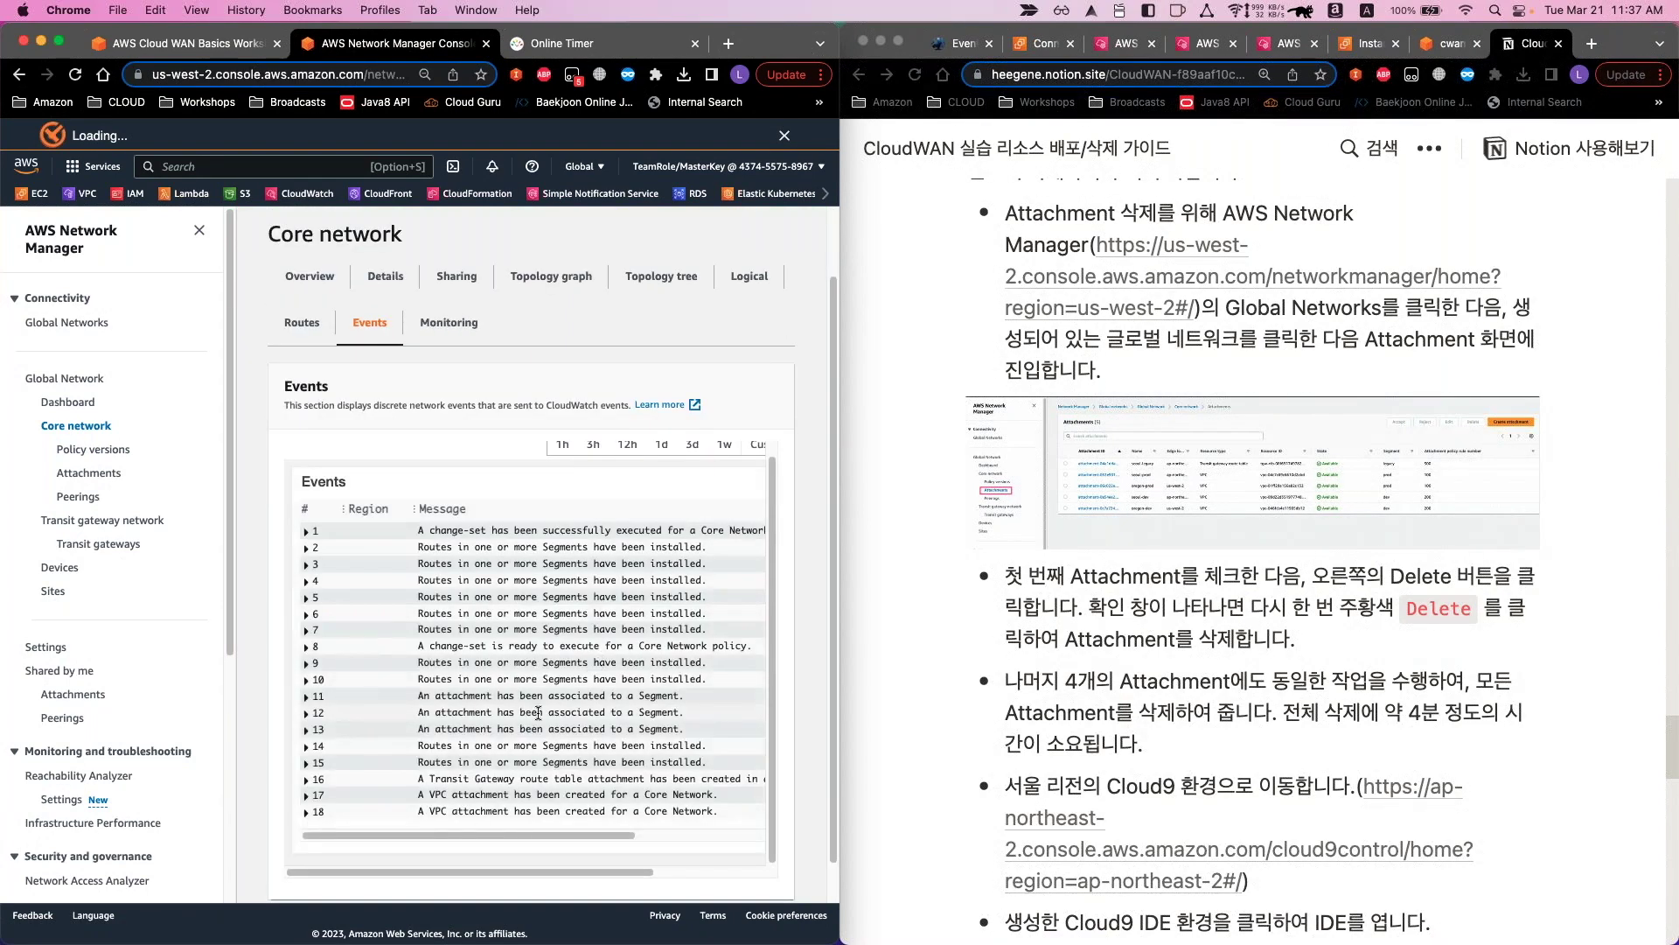
scroll(568, 721, down, 1)
scroll(605, 785, right, 1)
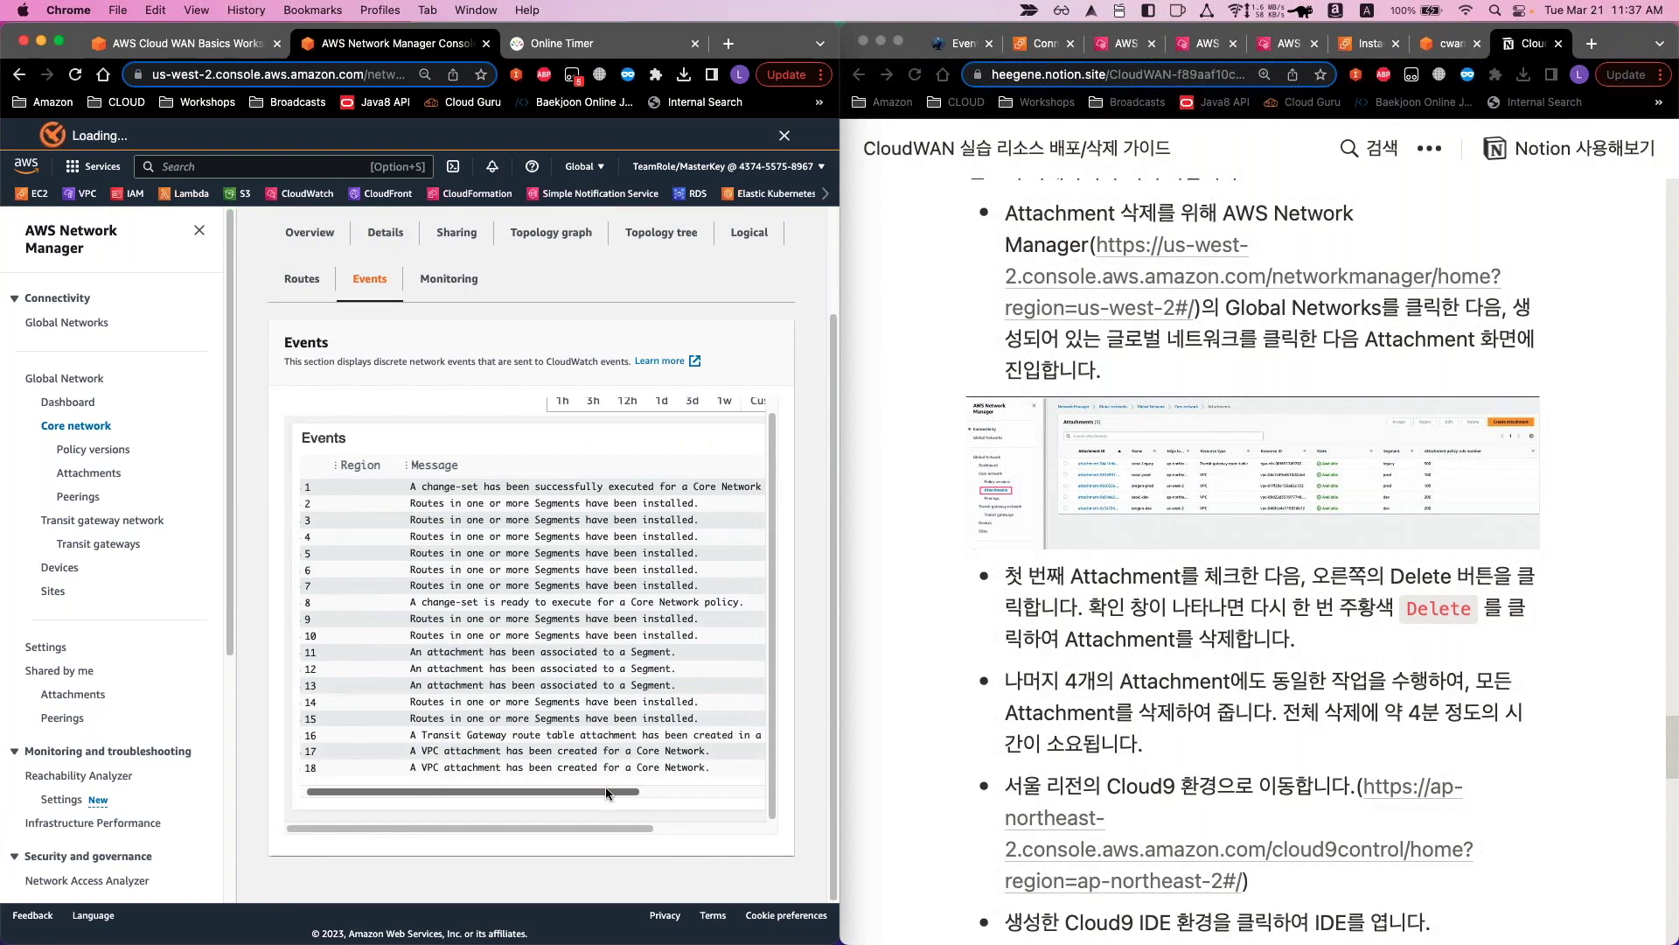
scroll(605, 785, left, 2)
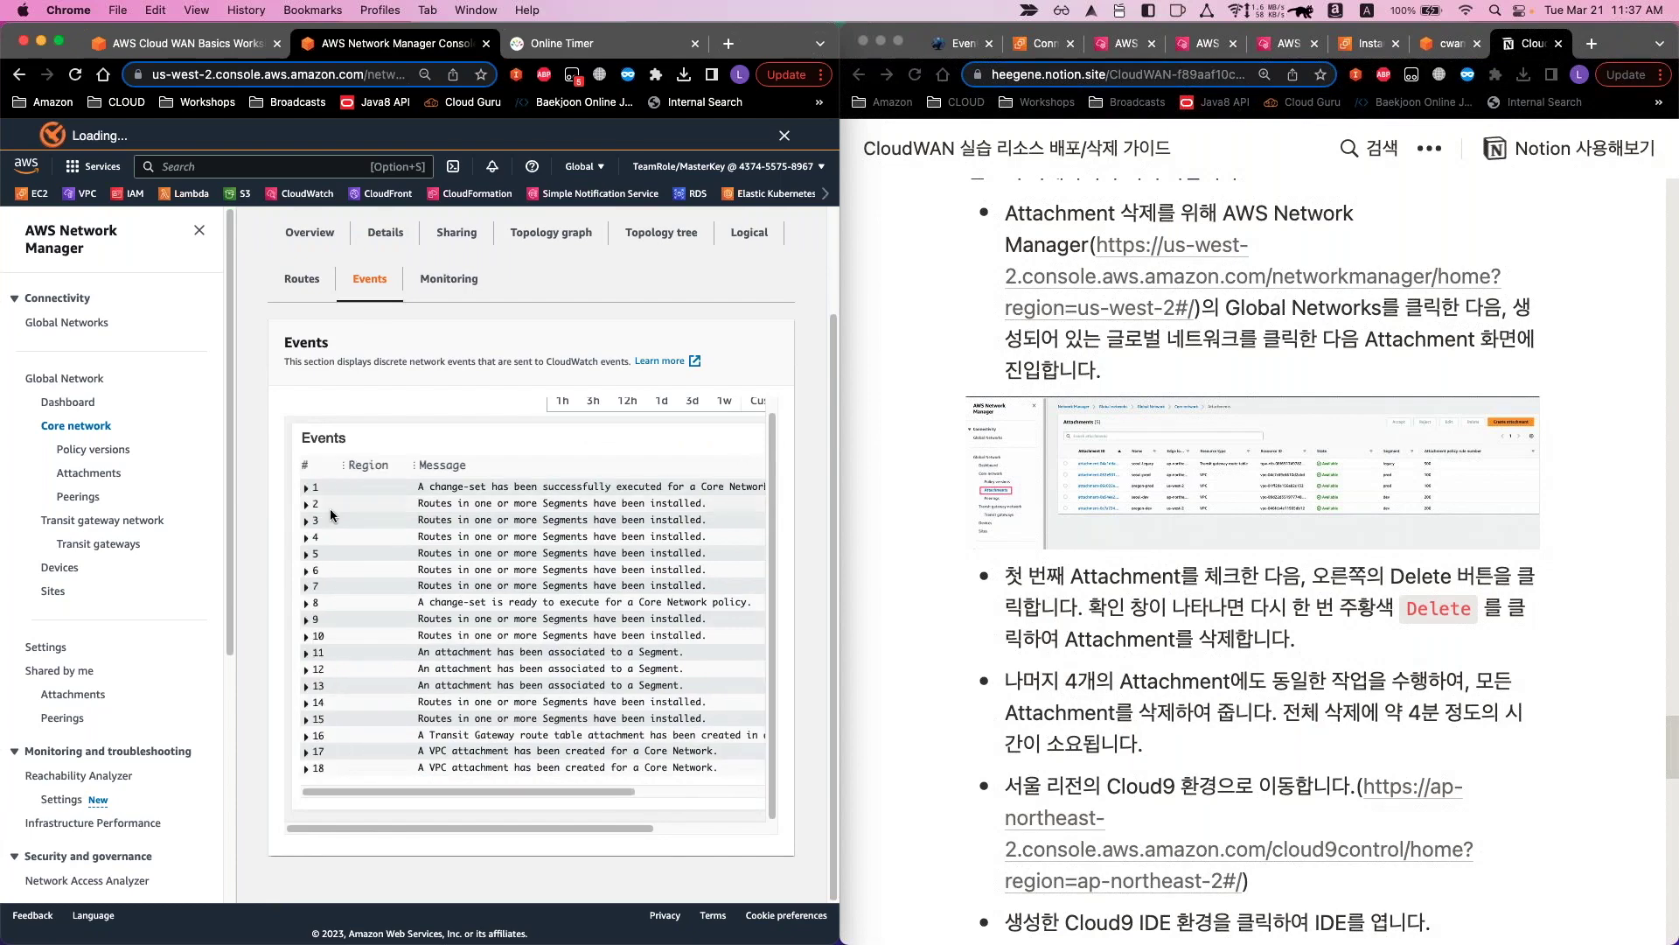
Limit the core network events to the last 1h, enlarge the browser window and expand the first event
click(562, 400)
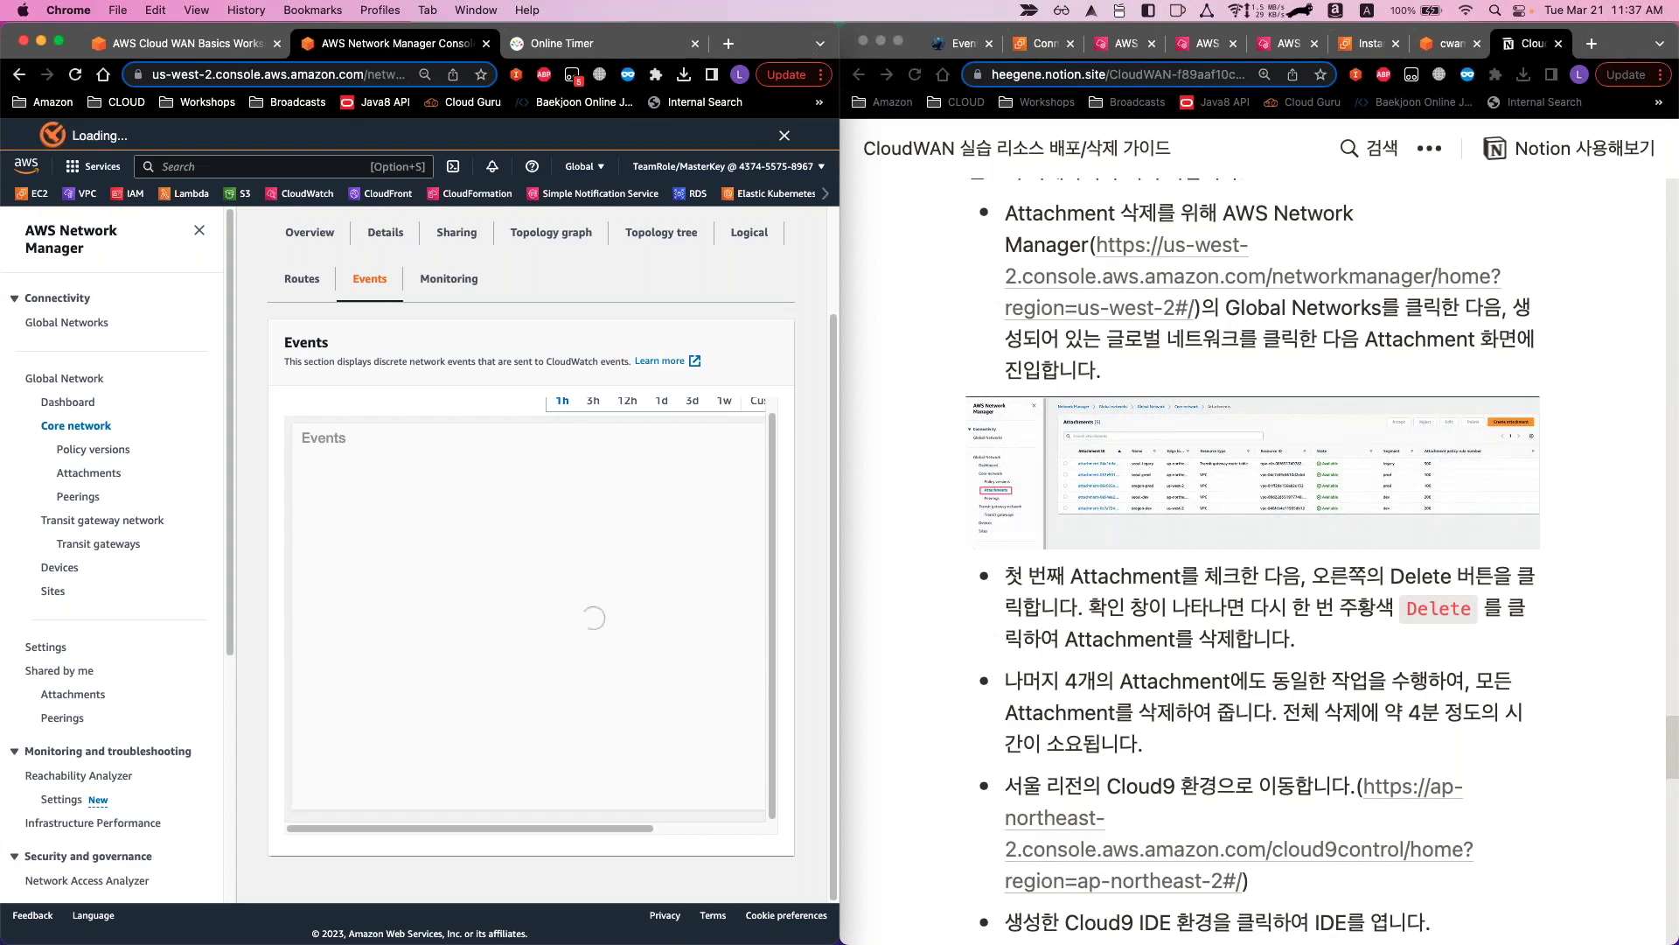
double_click(768, 49)
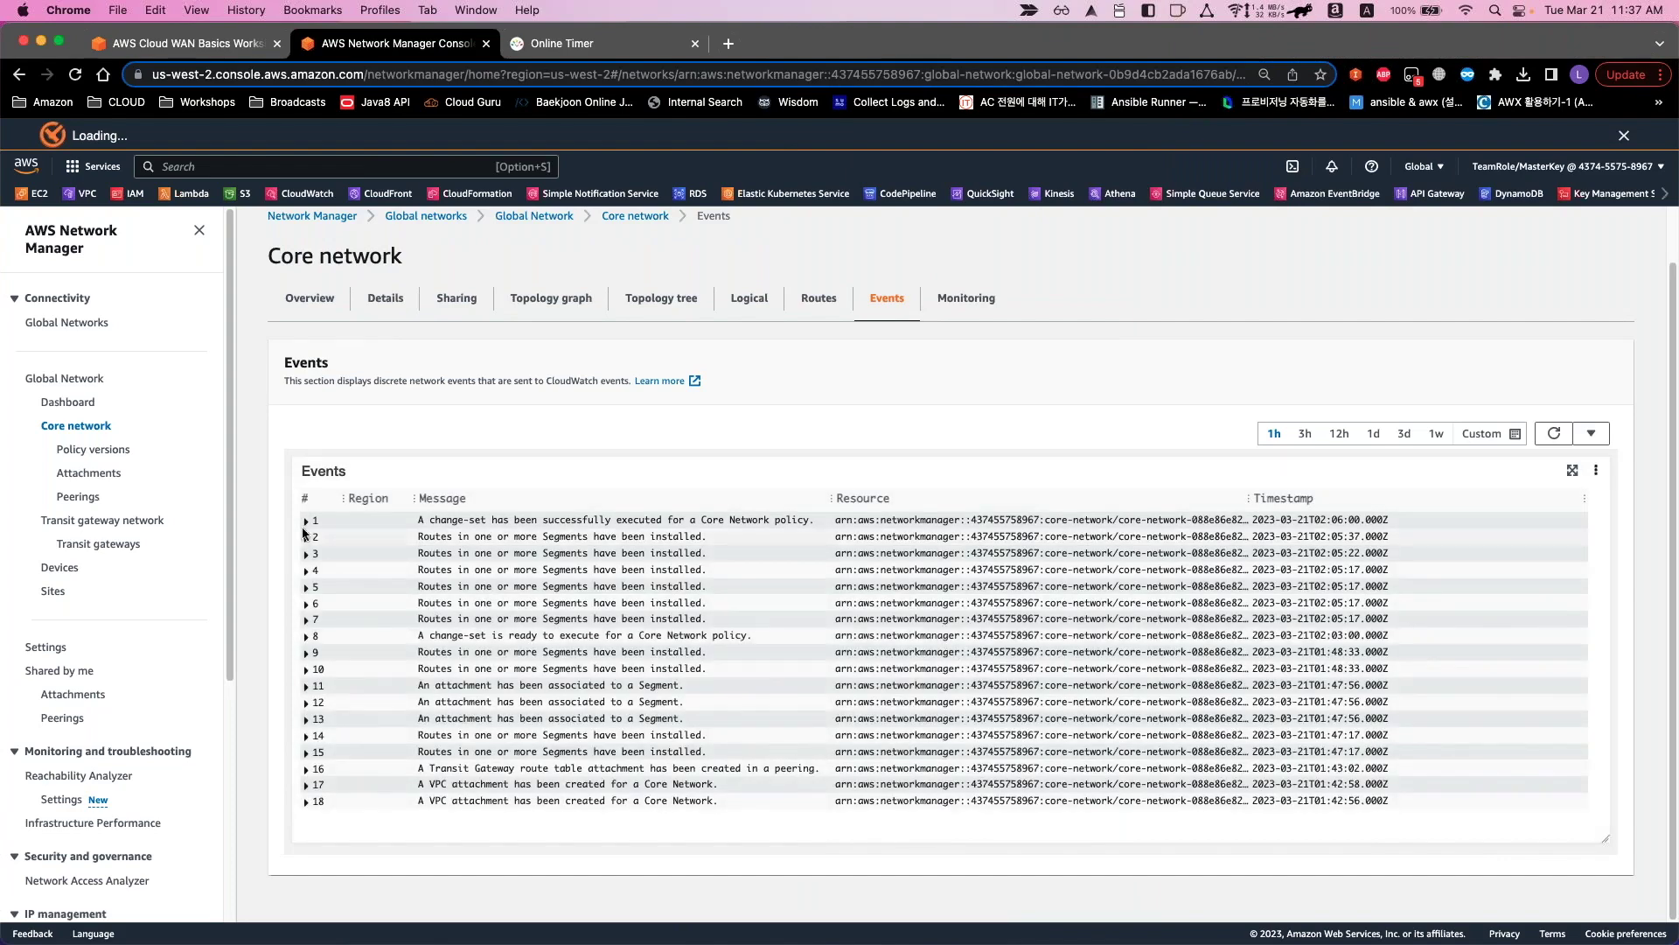
click(305, 525)
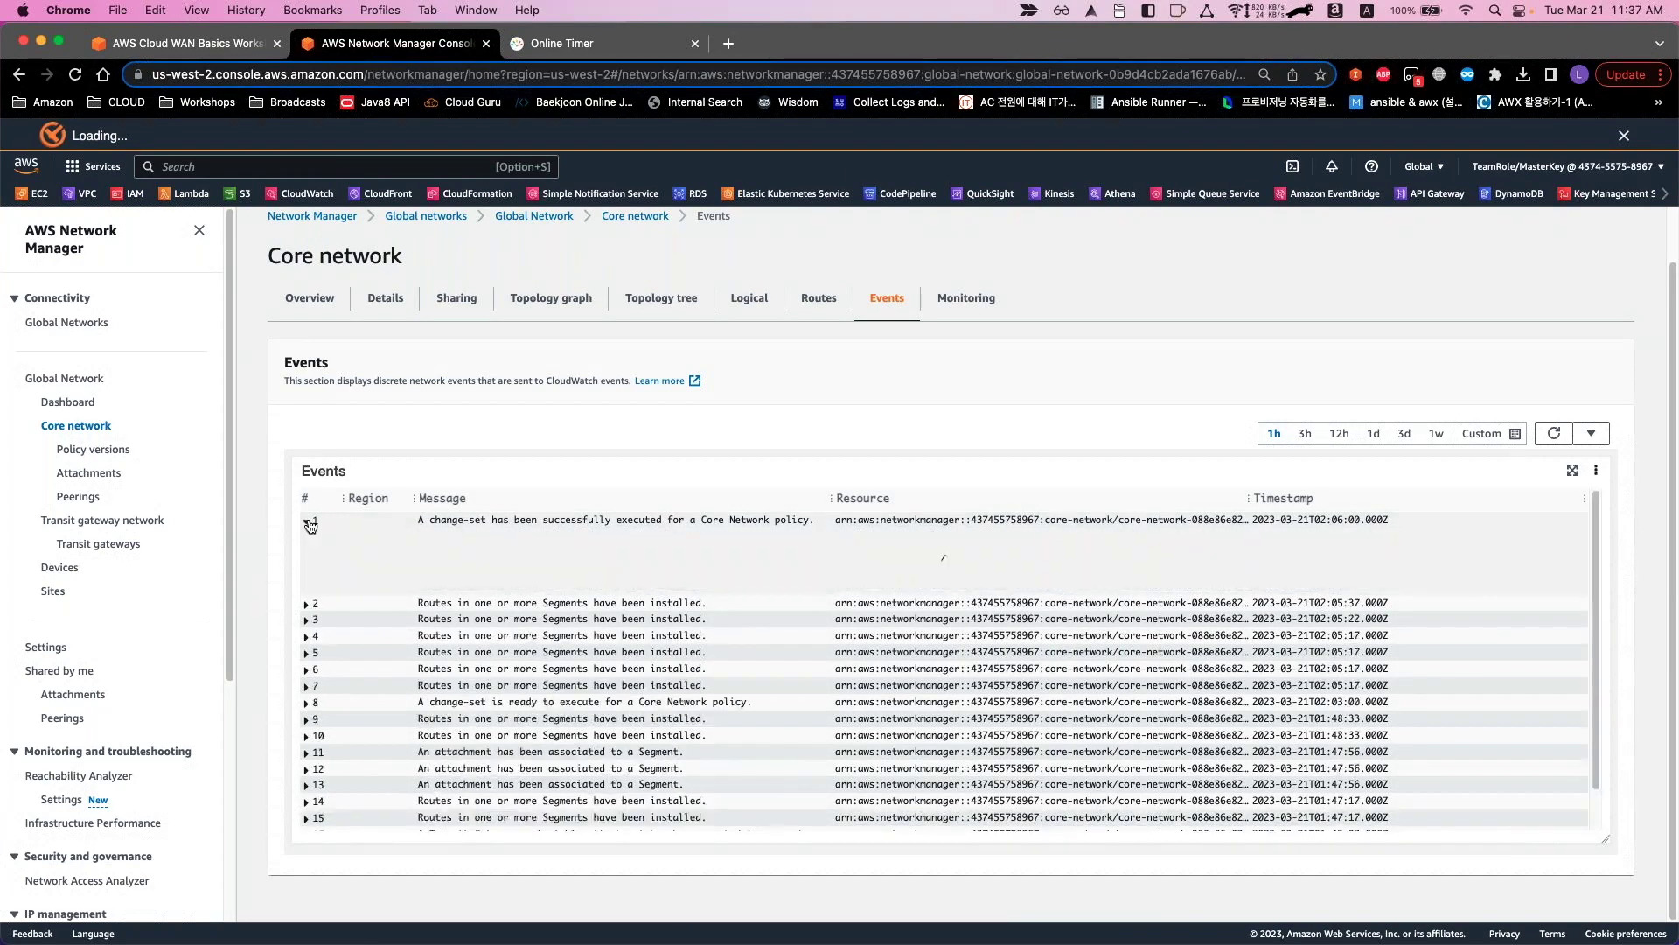
Examine the details of the first core network event and of event 17 about the VPC attachment creation
scroll(604, 641, down, 1)
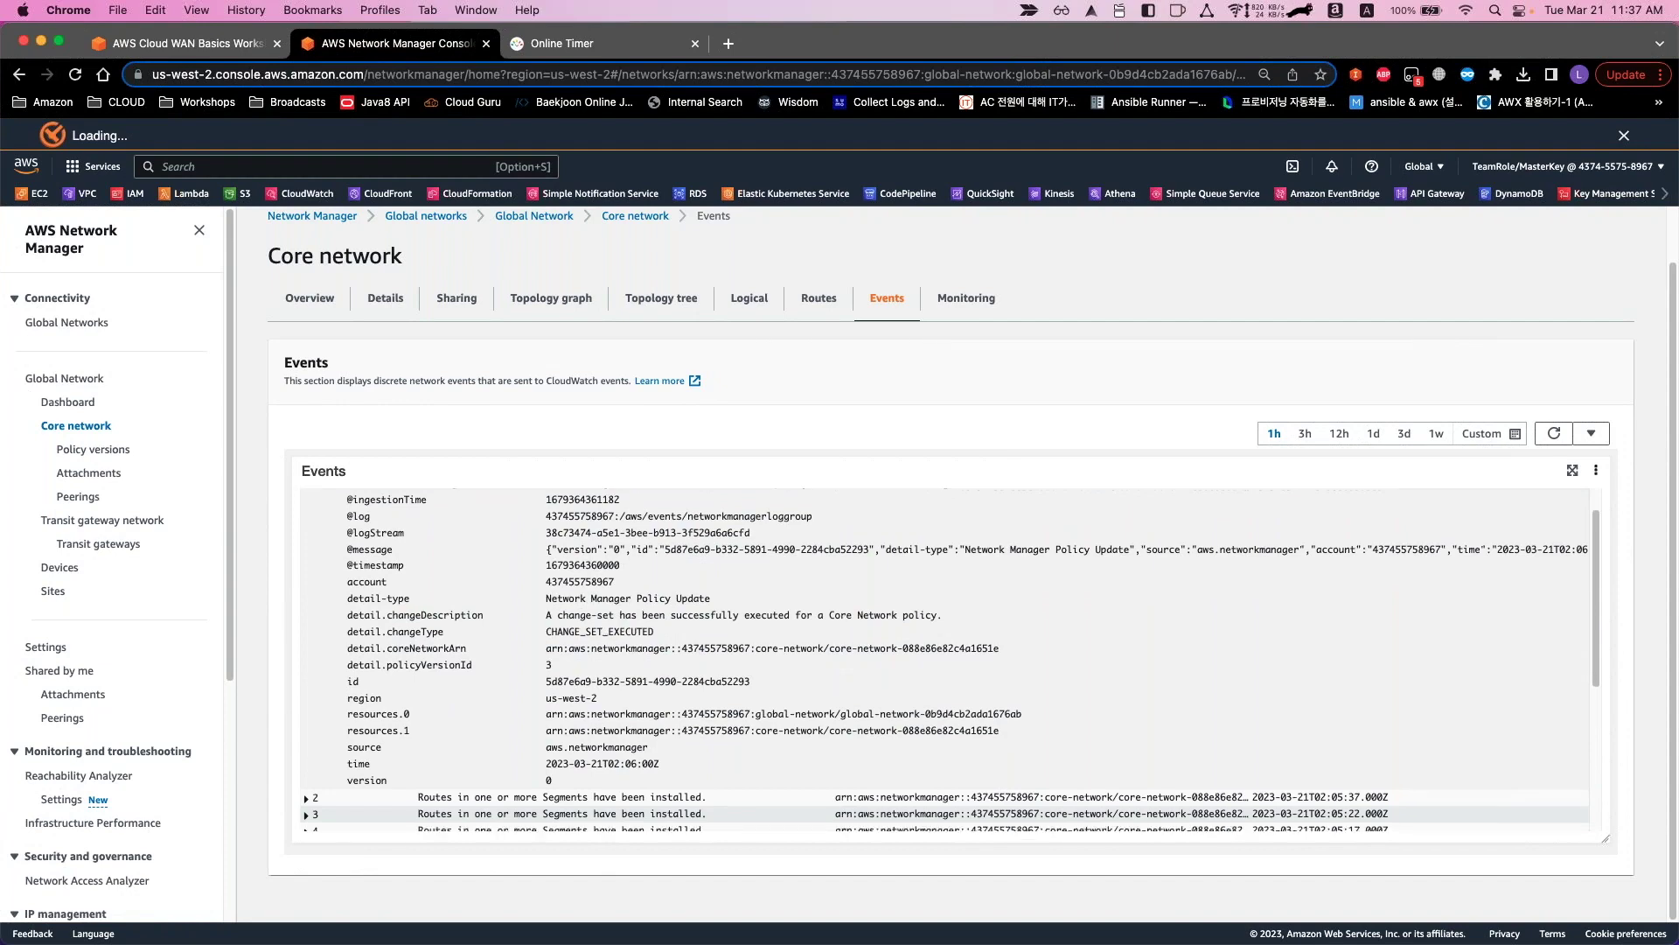
scroll(945, 660, down, 5)
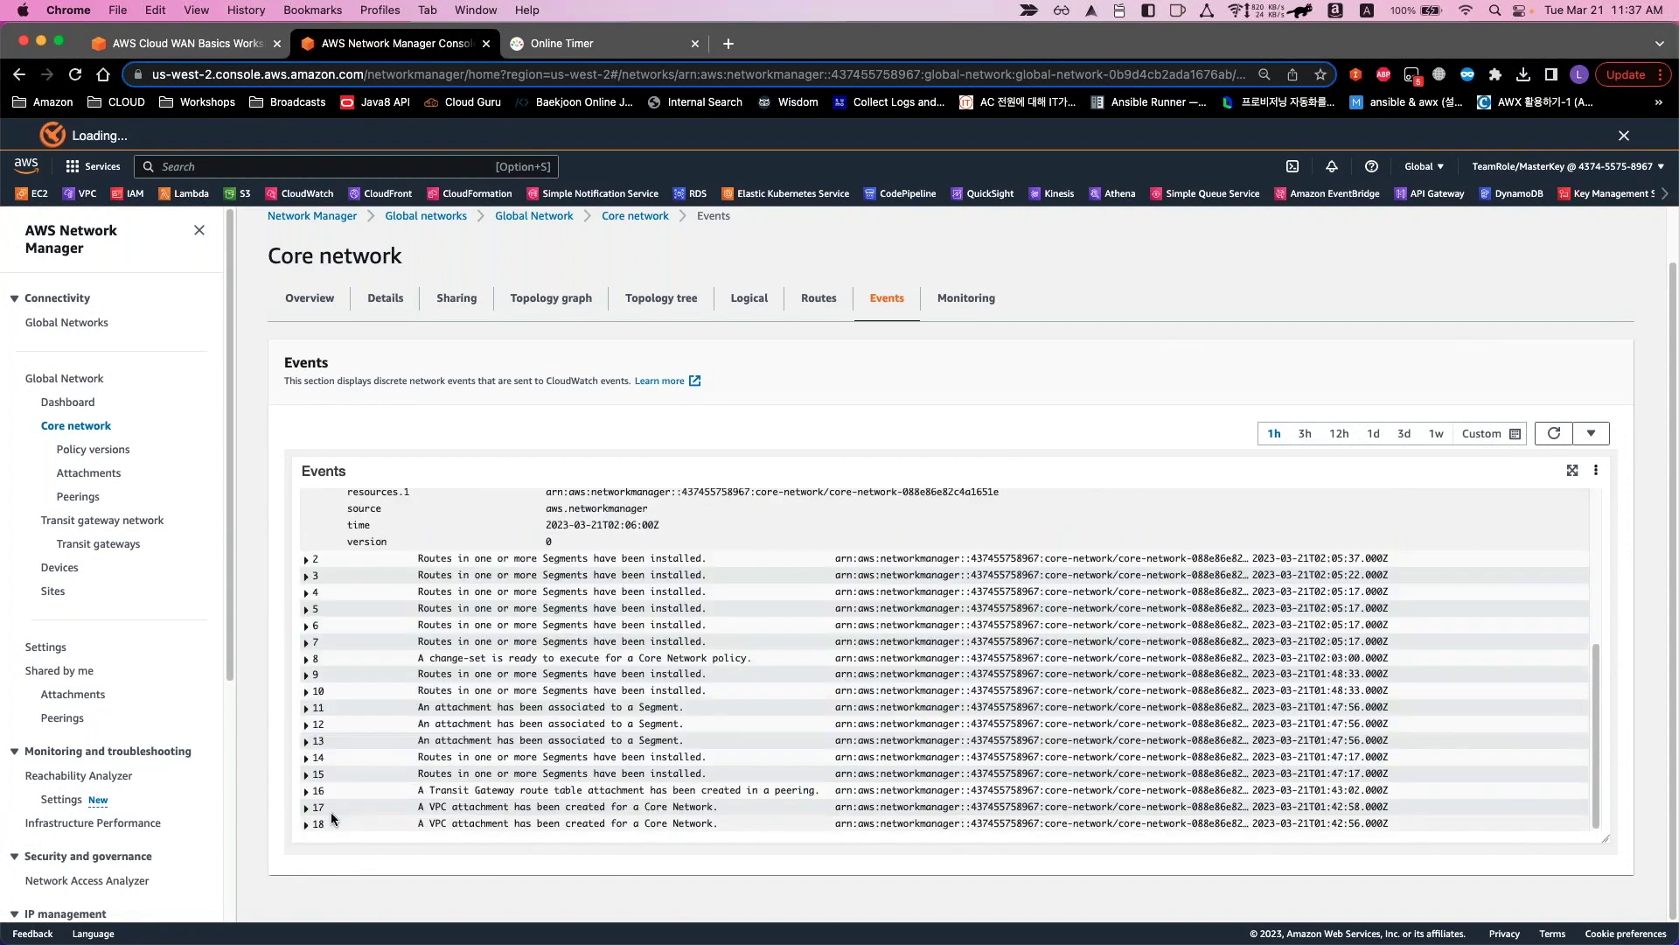
click(307, 809)
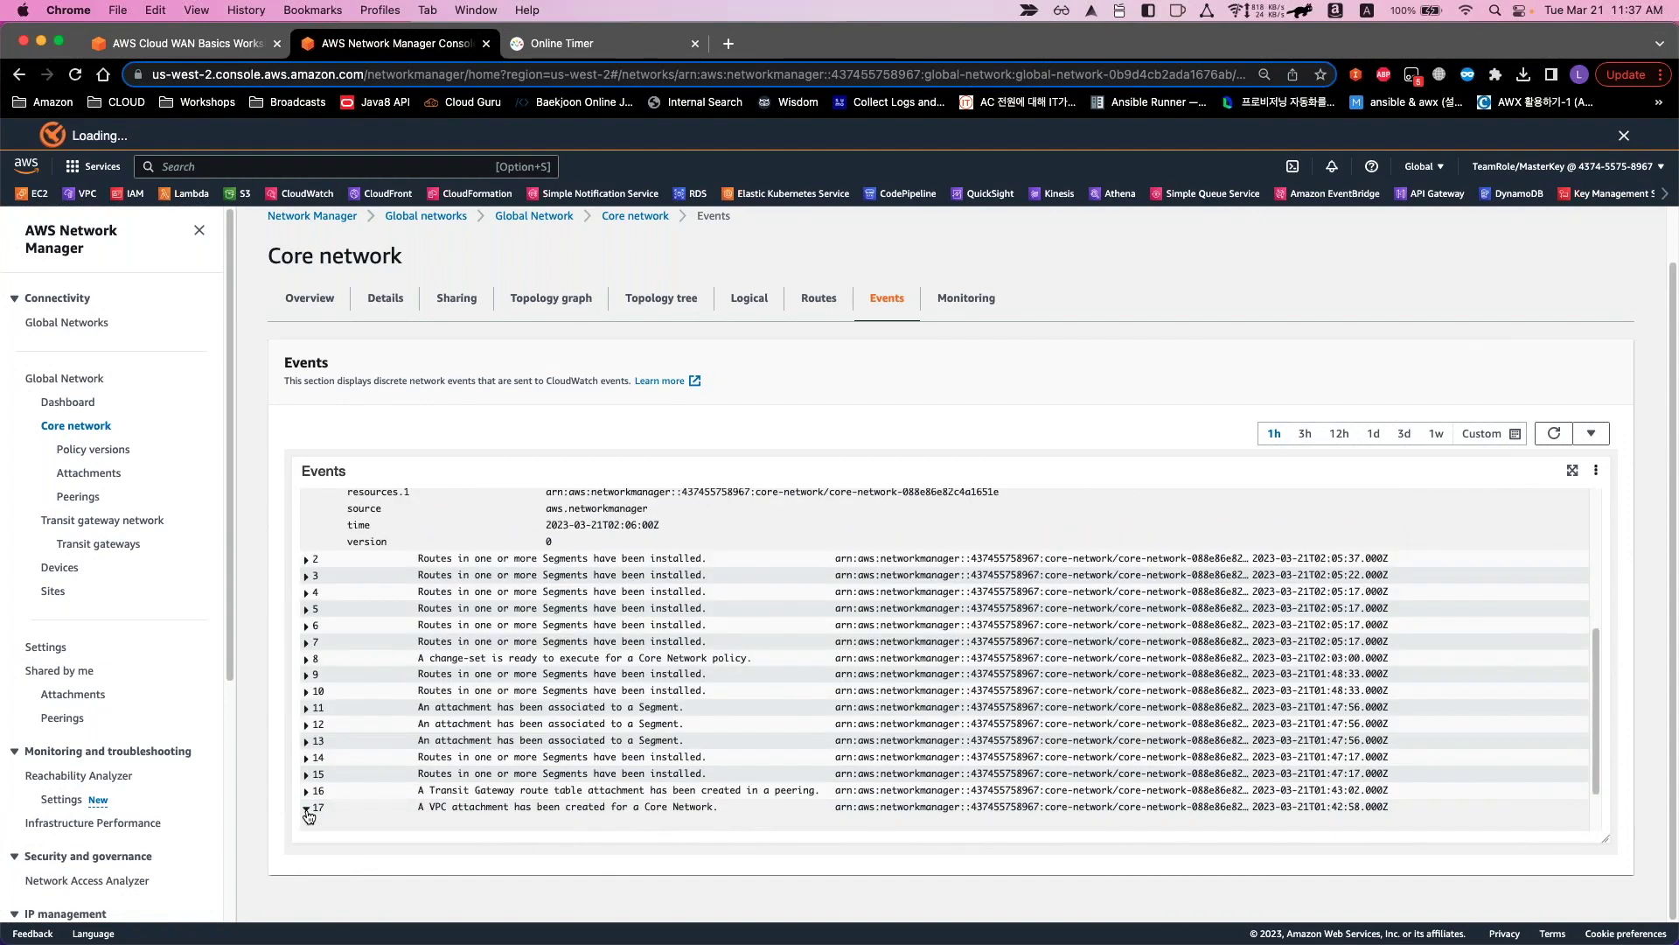
scroll(486, 723, down, 5)
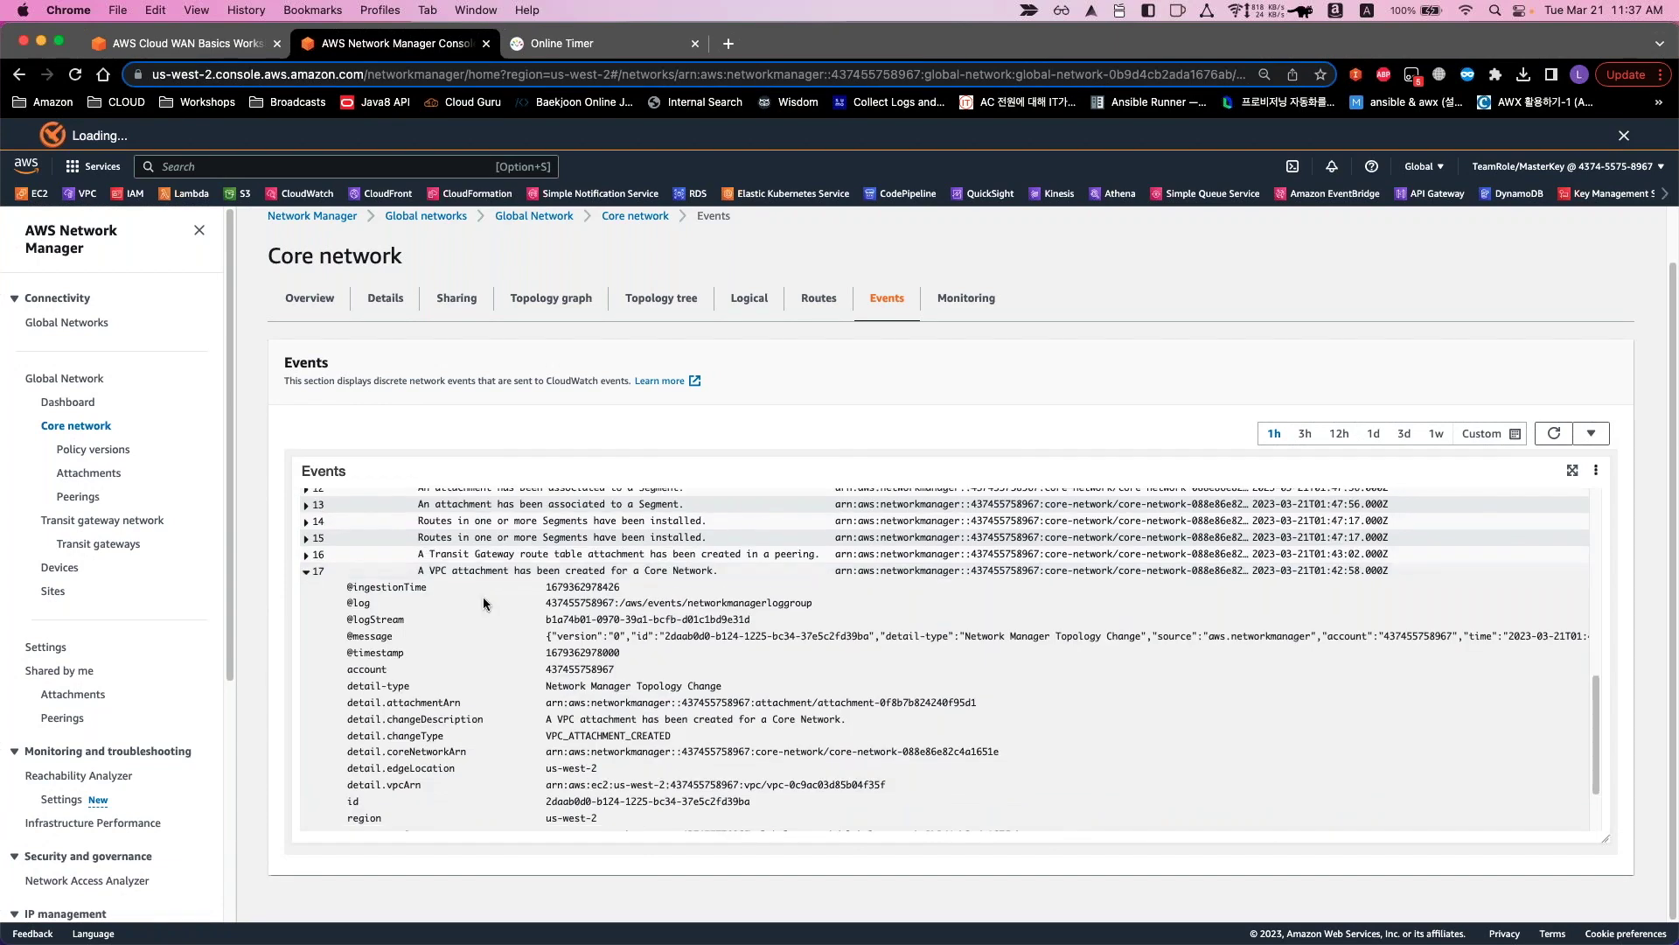
drag(483, 597, 637, 829)
click(637, 828)
scroll(713, 701, up, 5)
scroll(709, 674, down, 10)
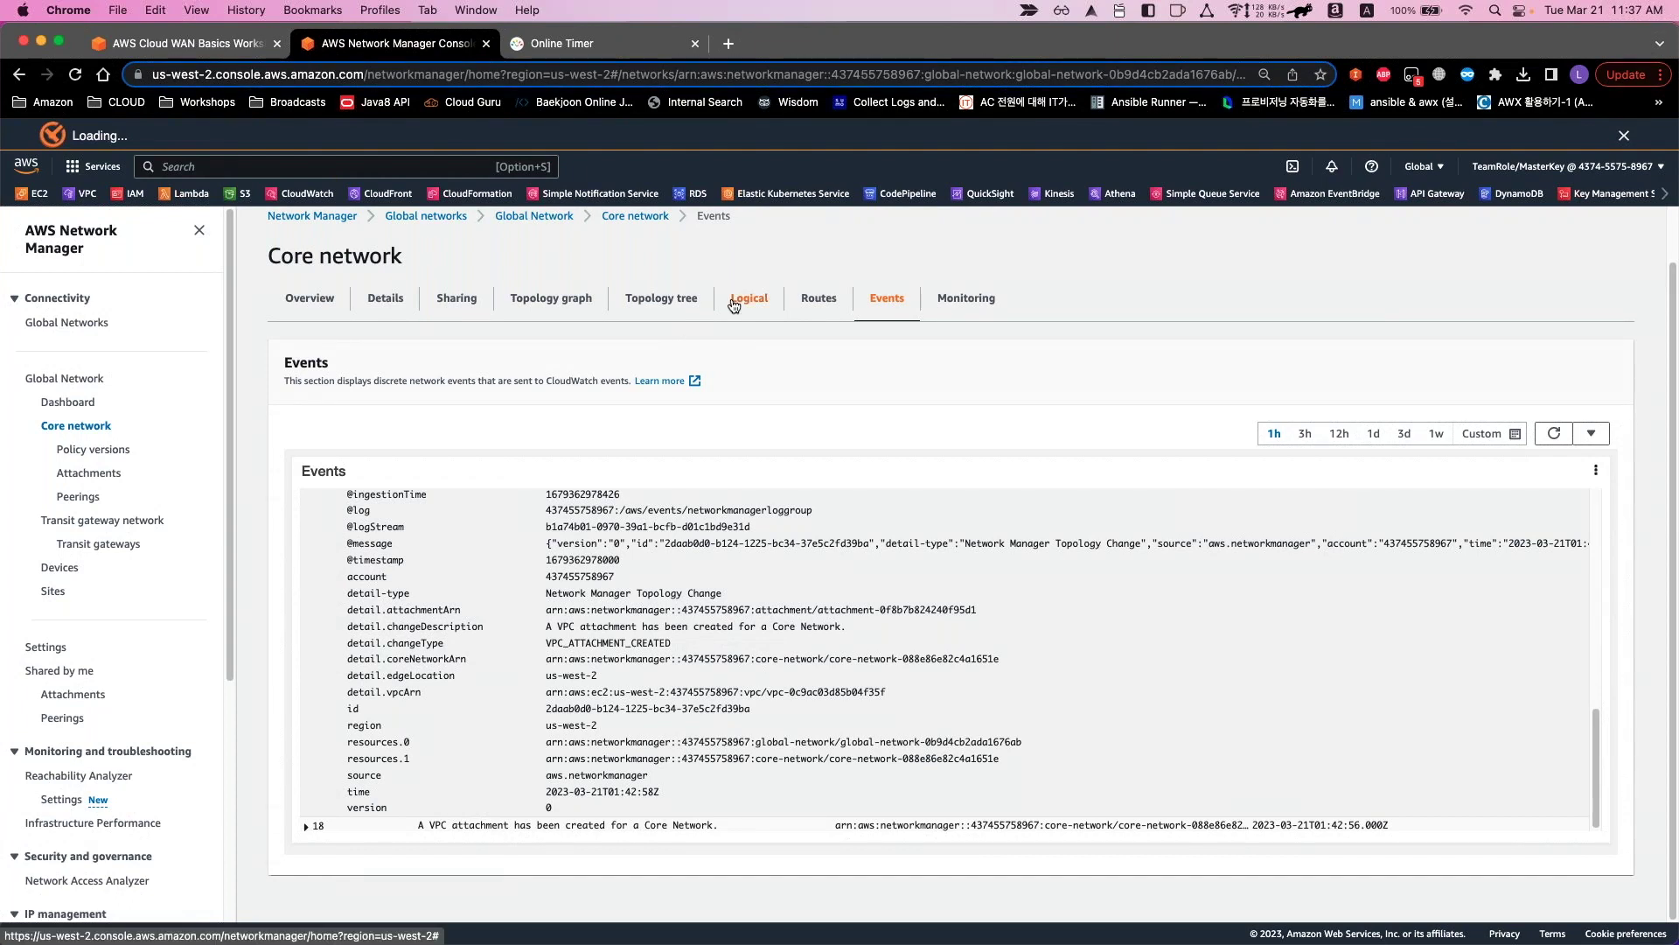
Search the core network routes for the prod segment at the ap-northeast-2 edge location
click(817, 299)
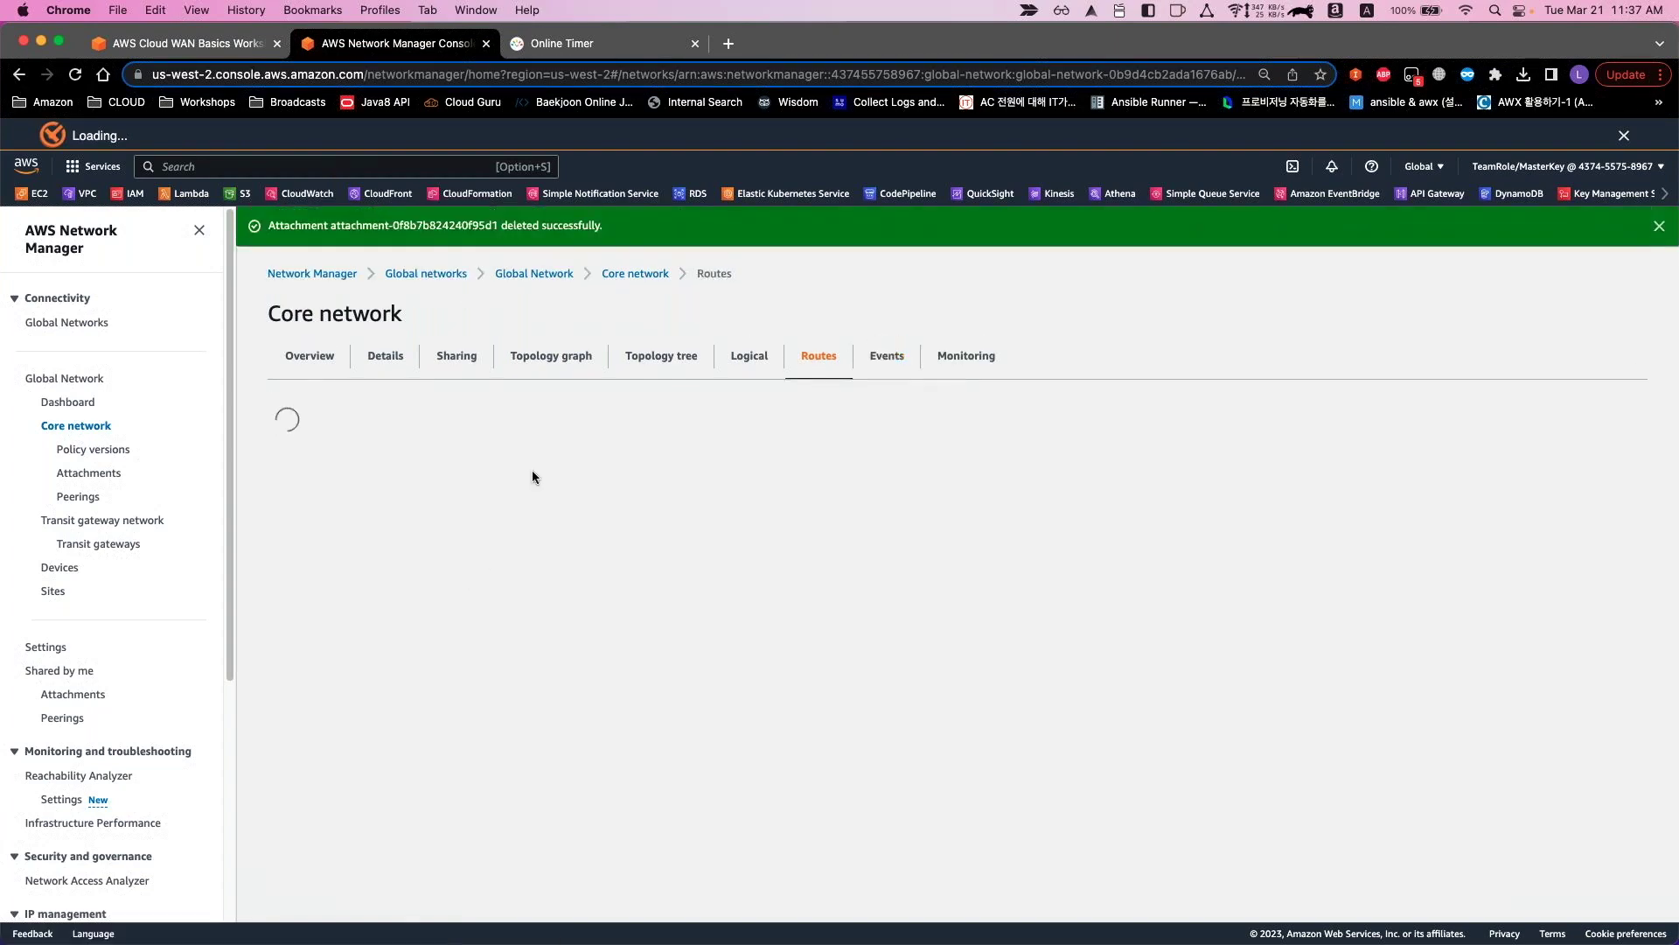
click(385, 498)
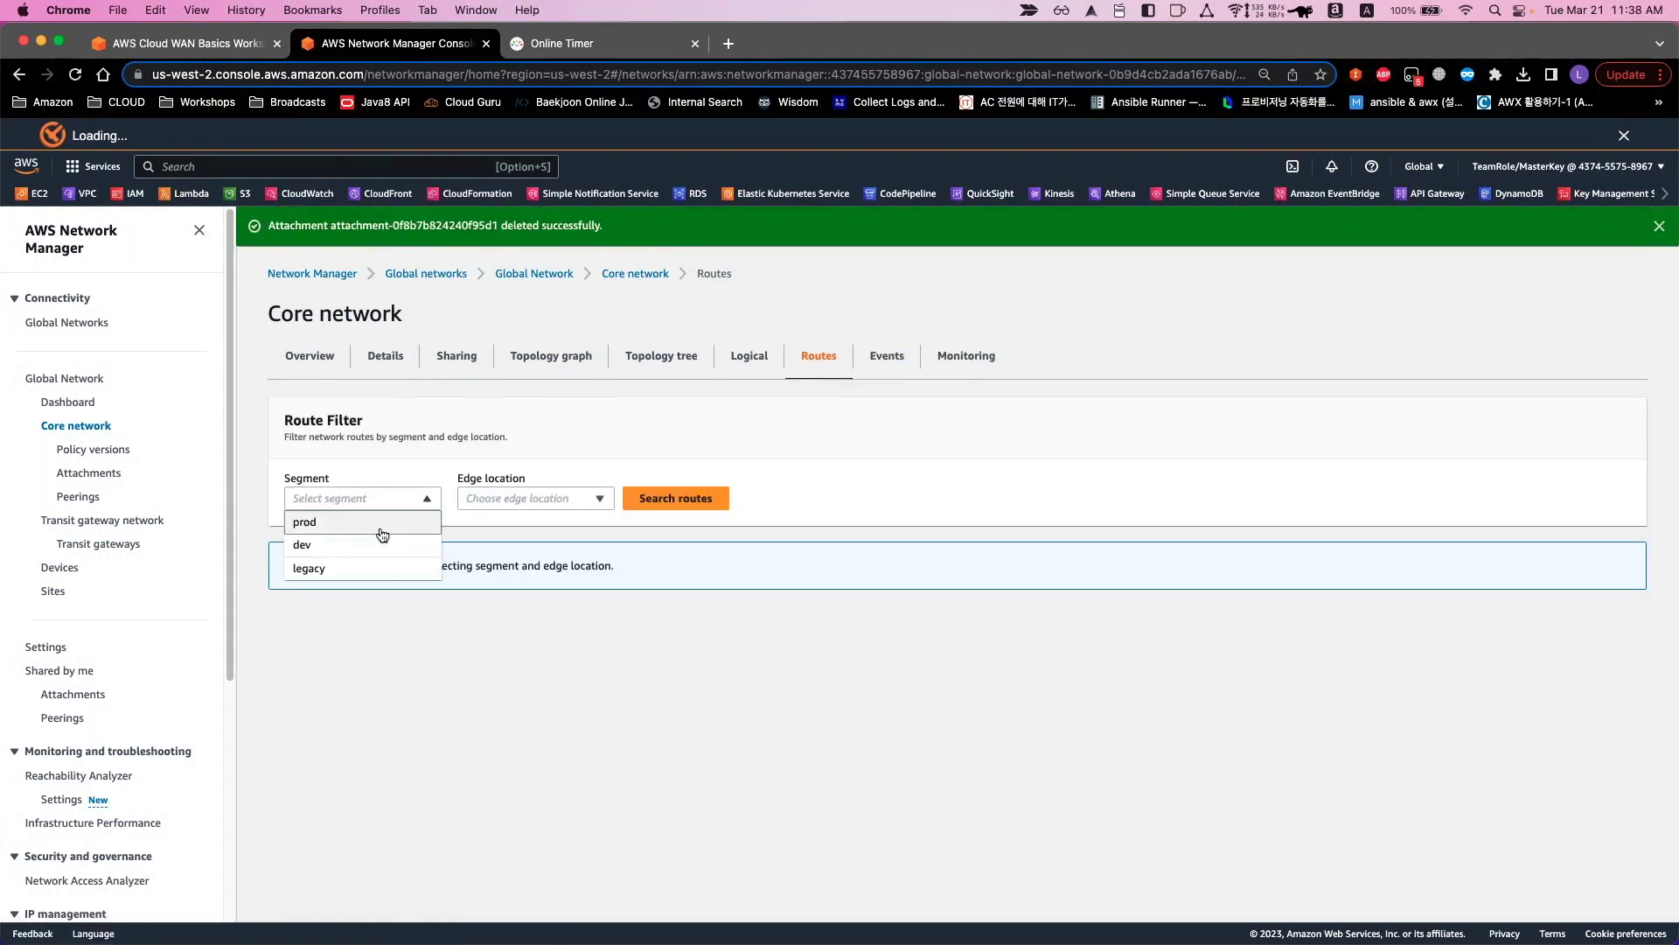
click(385, 521)
click(534, 498)
click(504, 521)
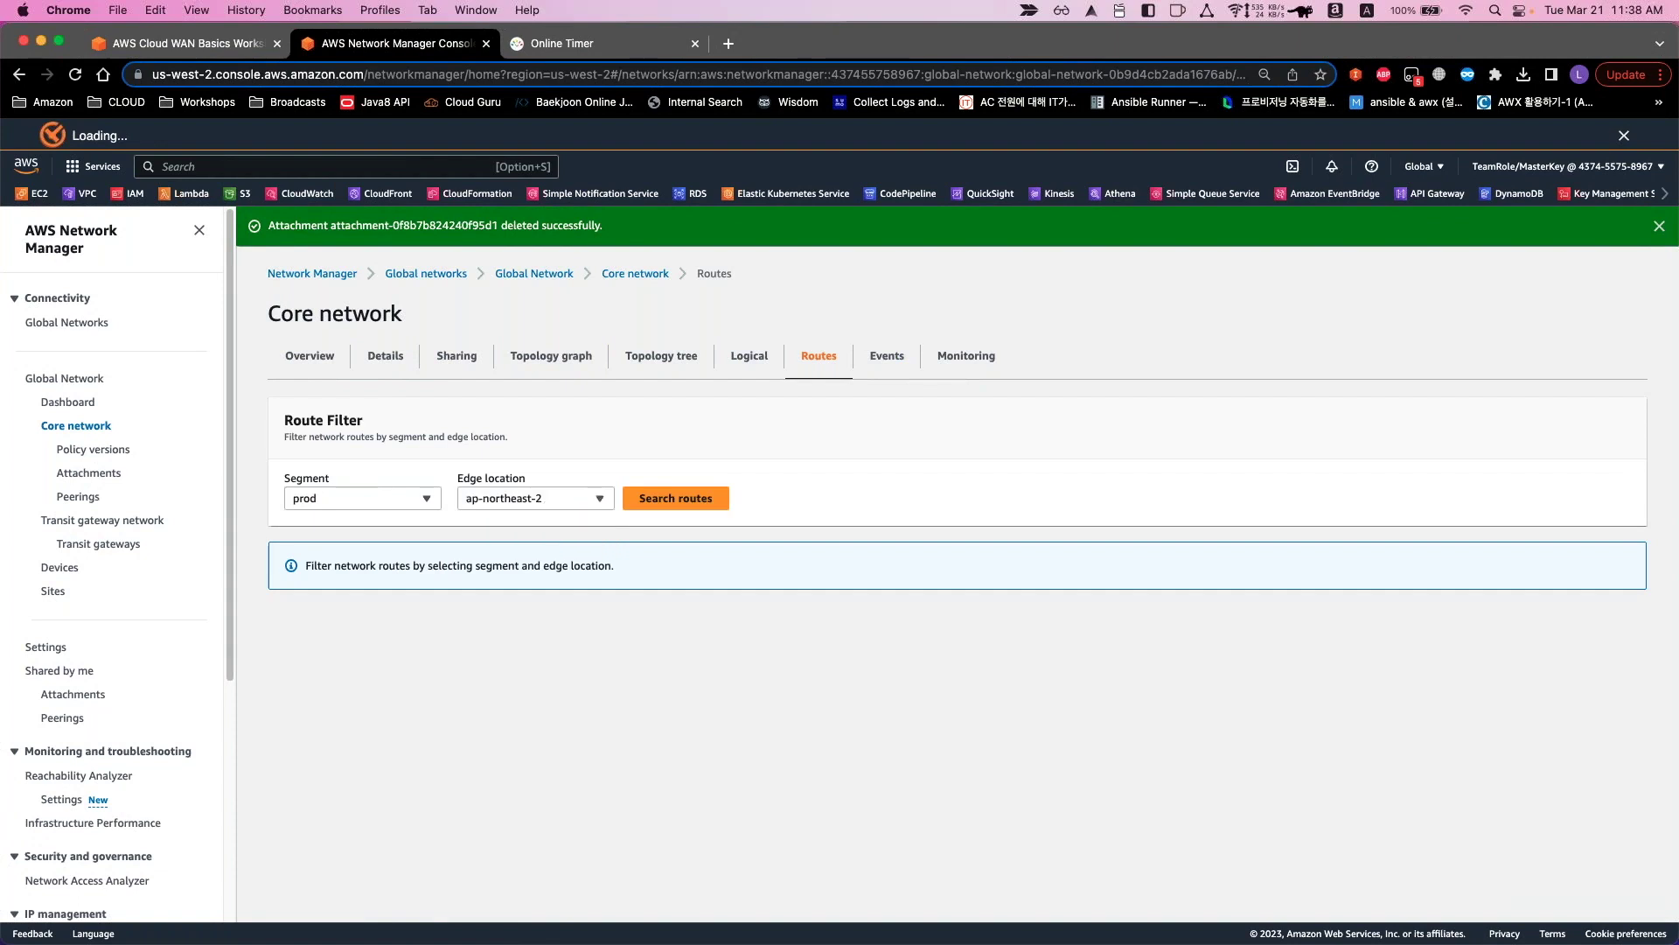
click(658, 503)
Widen the Destinations column of the route results and examine the 10.99.0.0/24 route's transit gateway destination
click(379, 503)
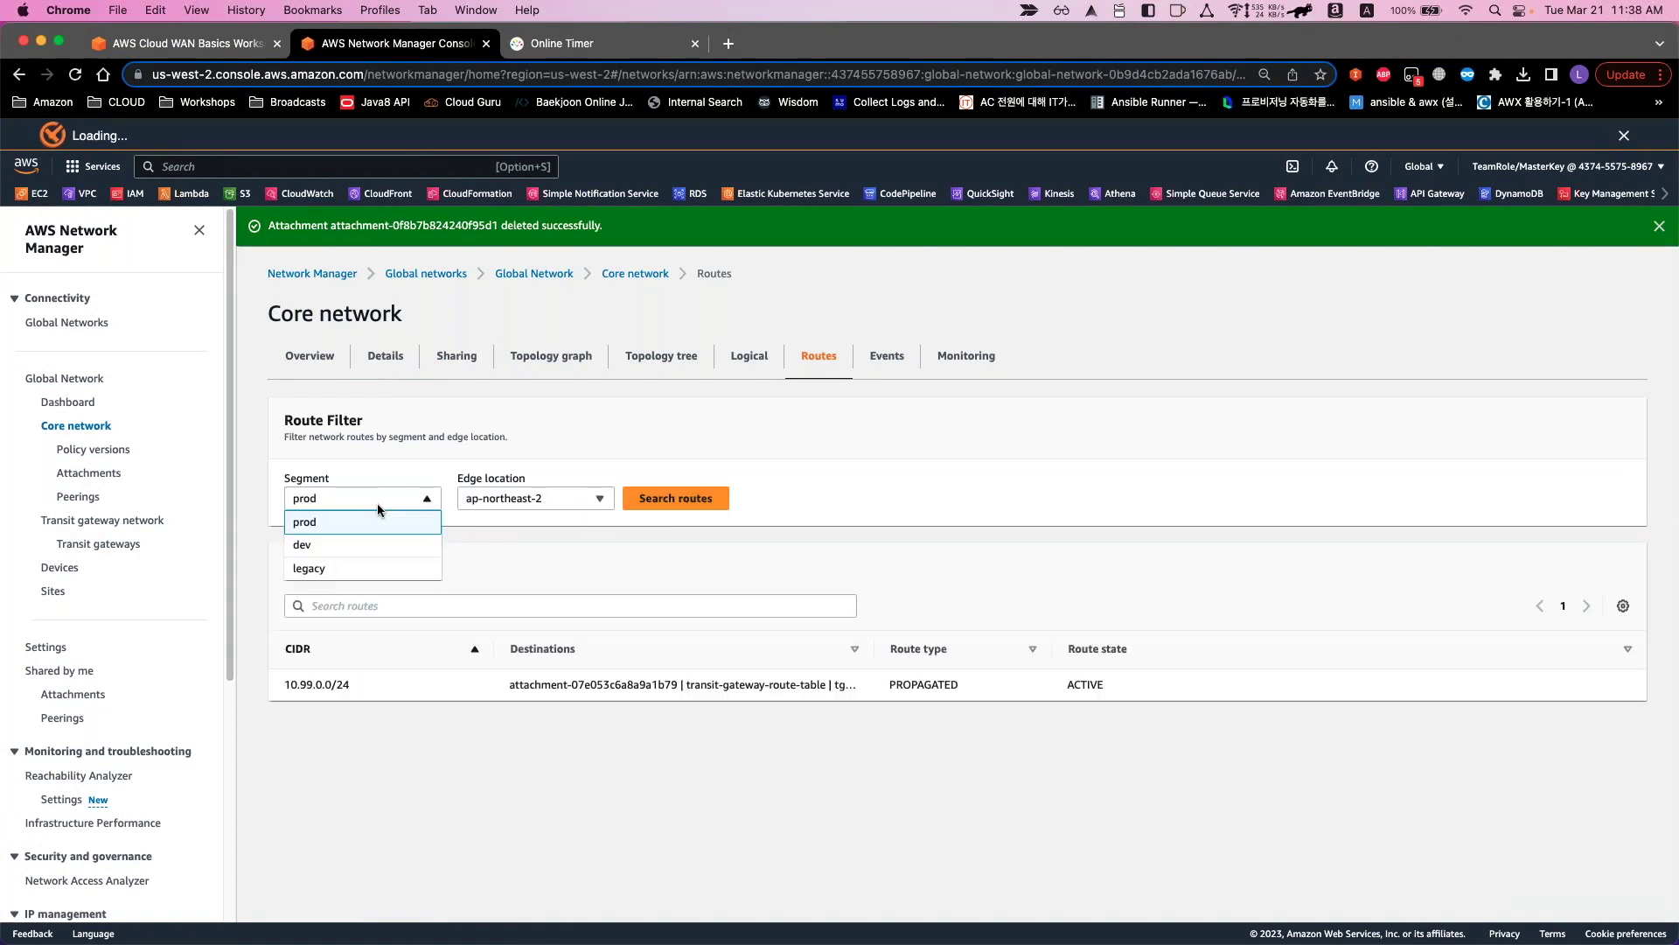
click(616, 546)
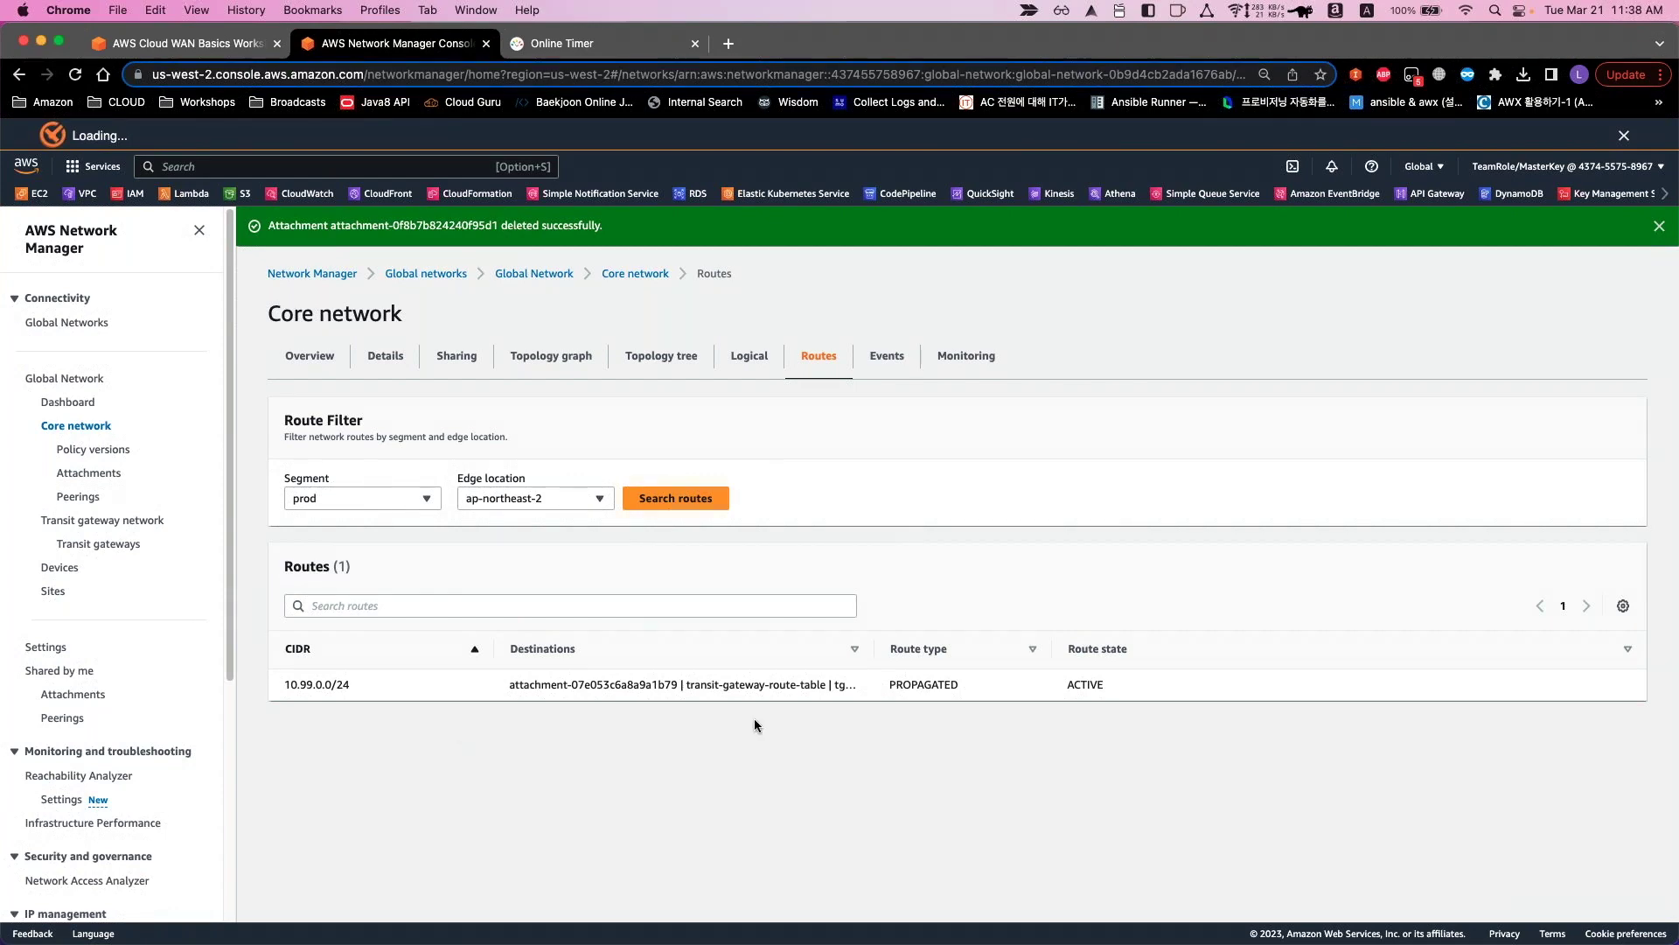
drag(873, 655, 1007, 656)
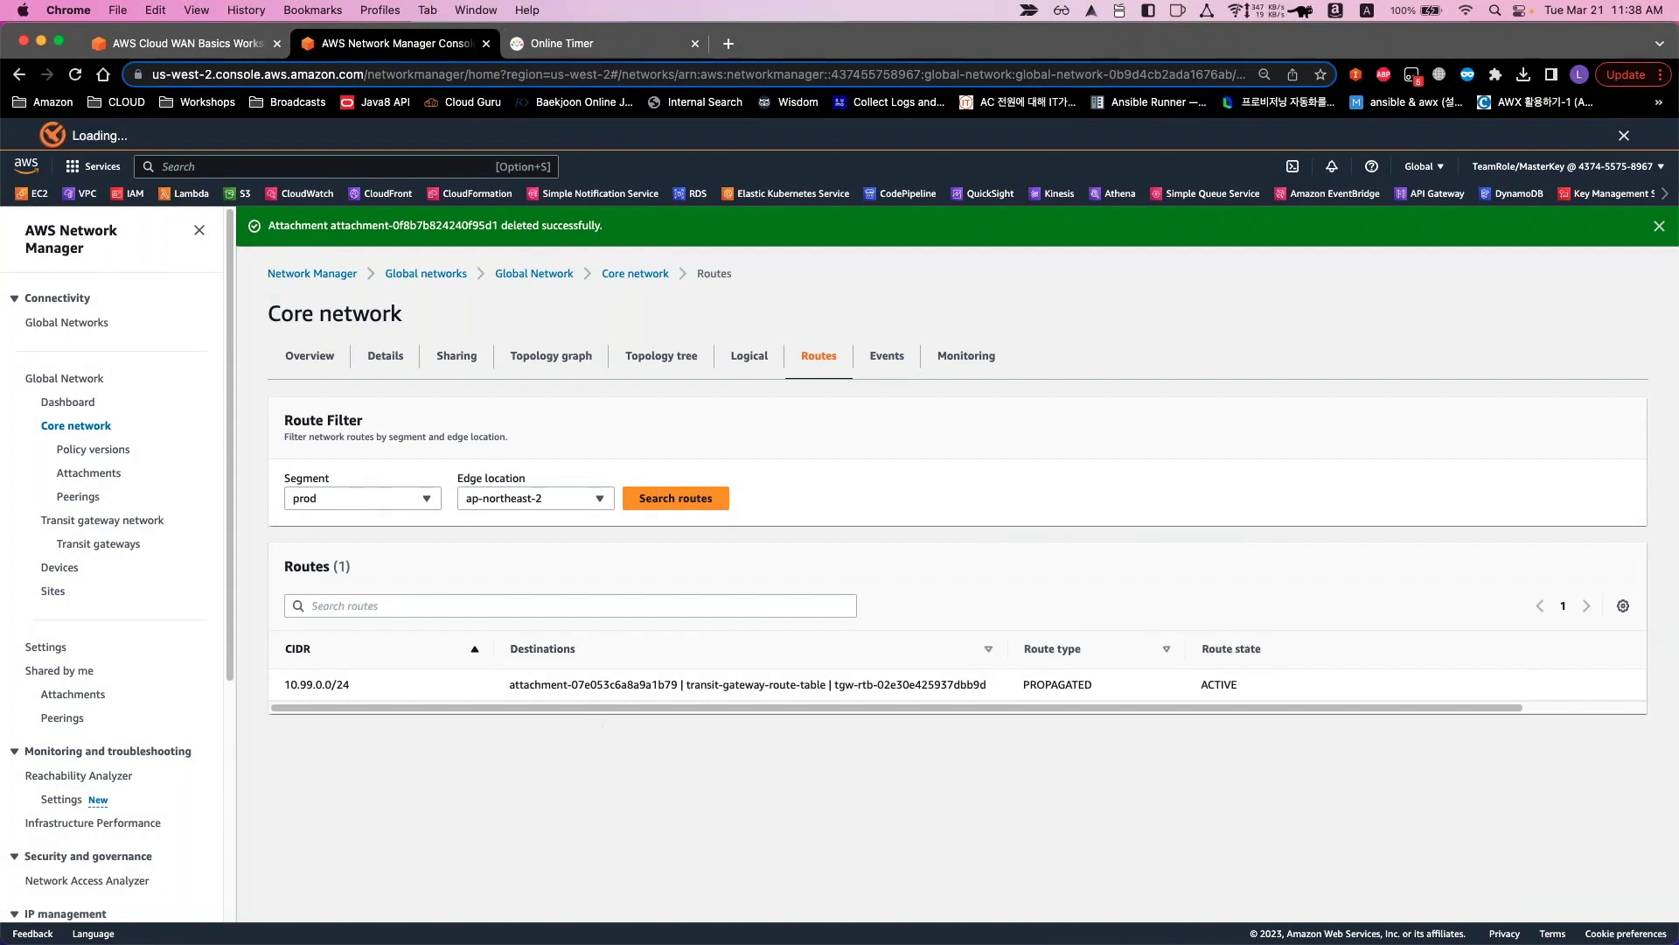
drag(292, 686, 421, 691)
click(422, 691)
drag(686, 685, 821, 689)
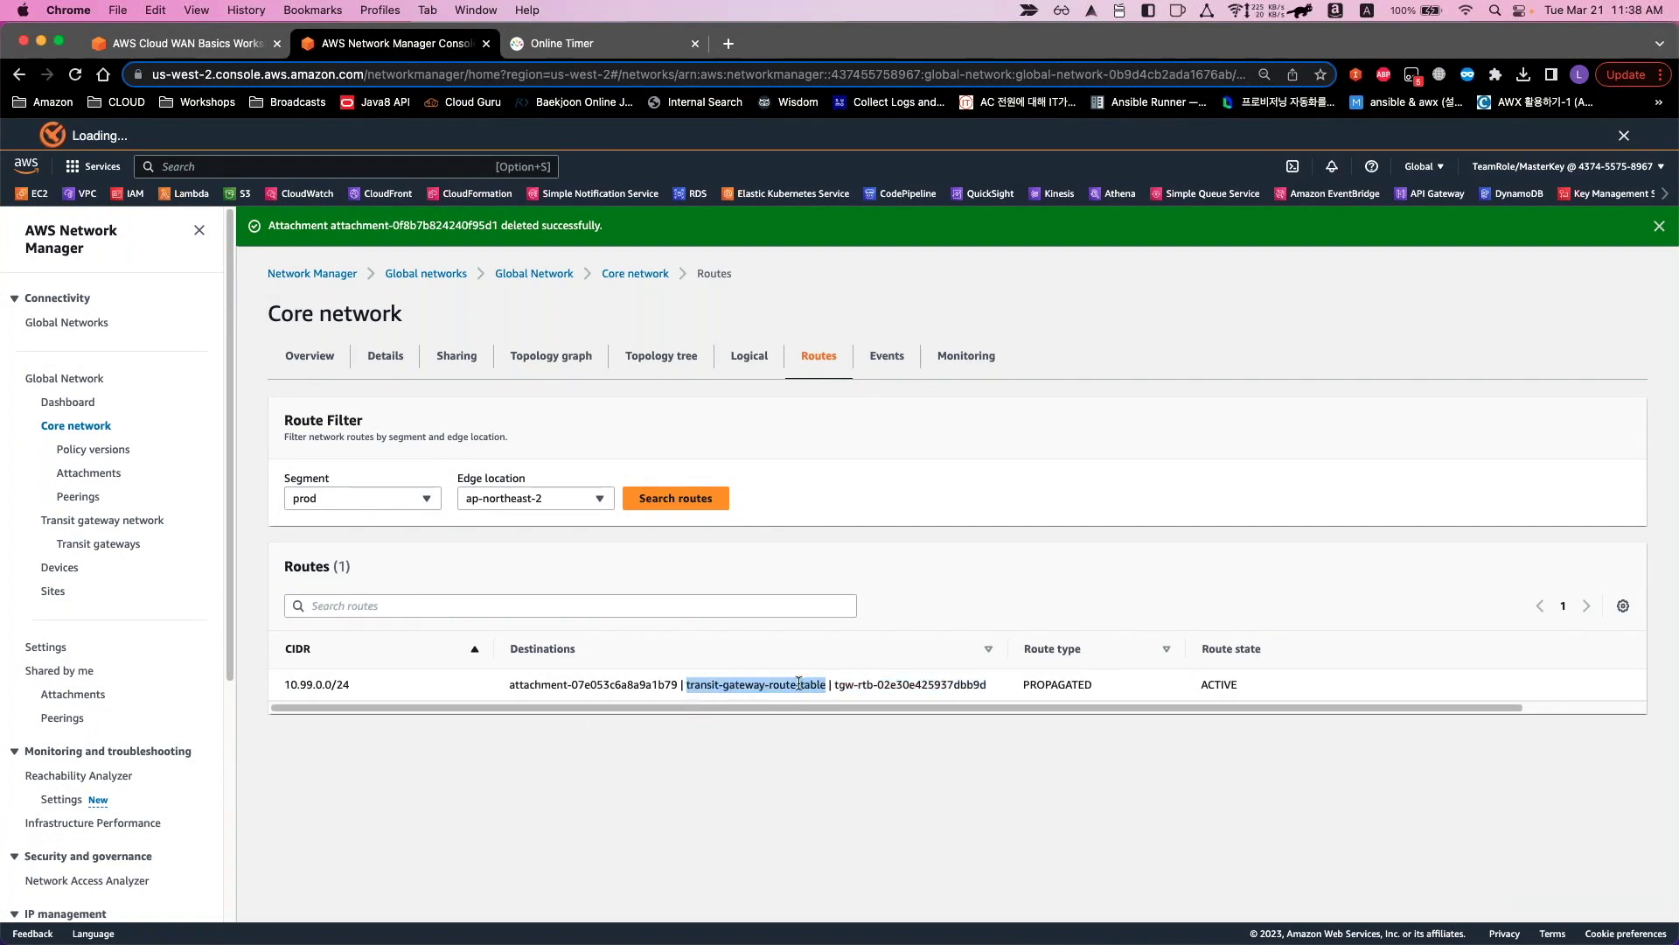
click(760, 772)
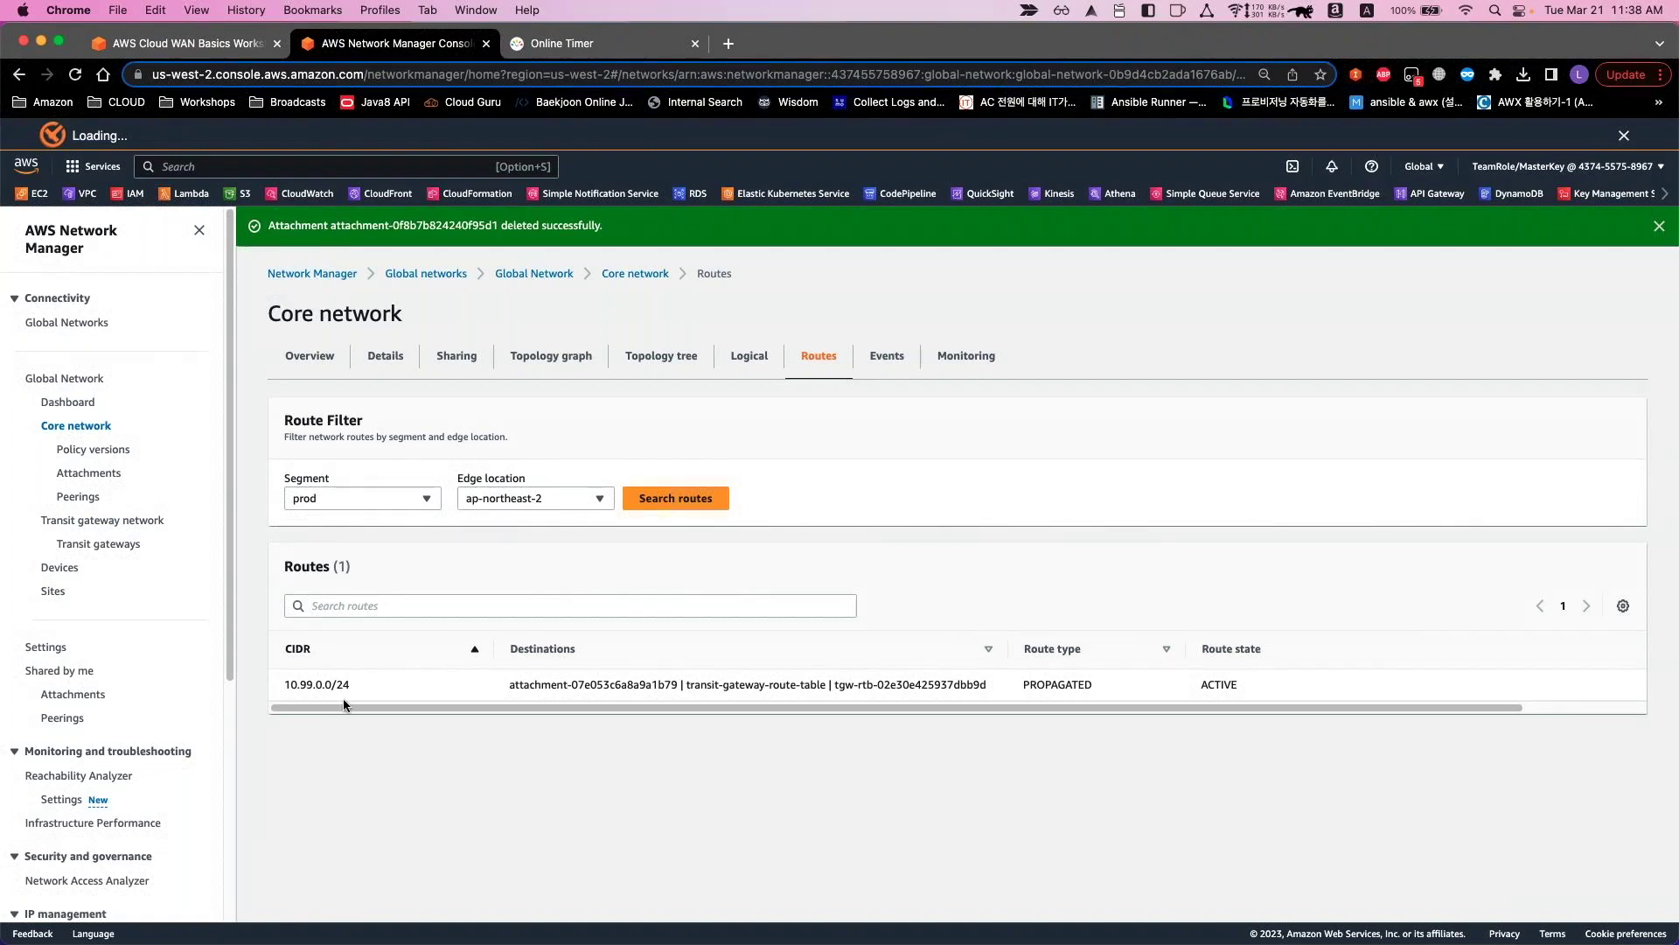
drag(343, 698, 284, 684)
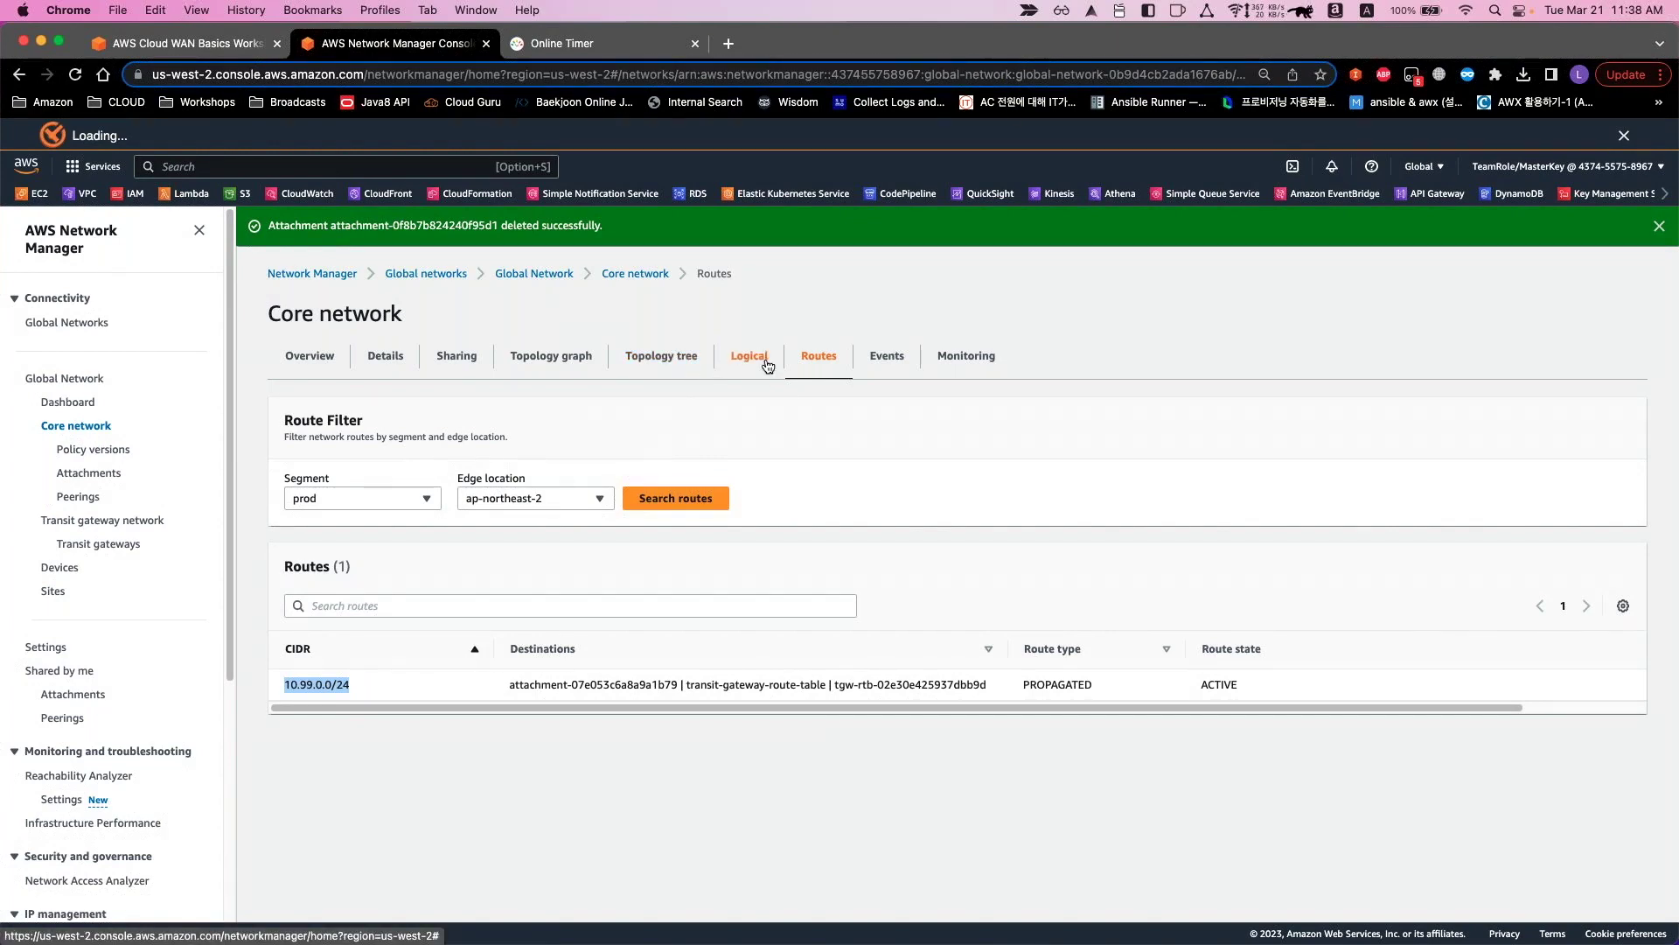
Inspect the core network's topology tree down to its transit gateway branch
click(648, 361)
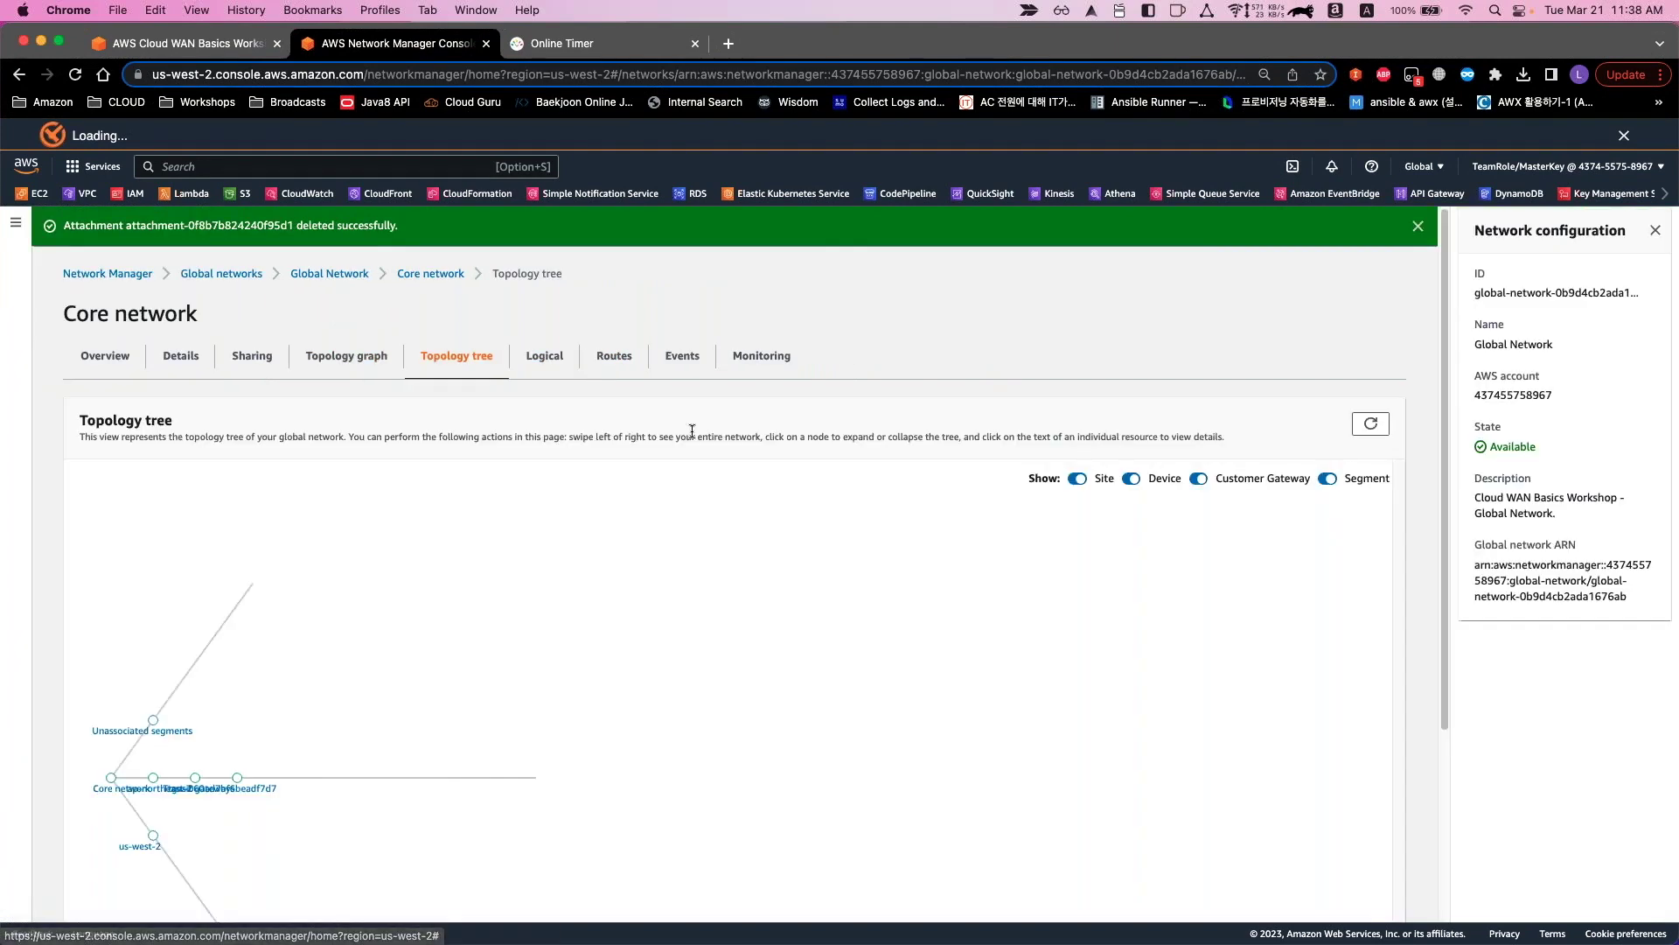
scroll(525, 613, down, 3)
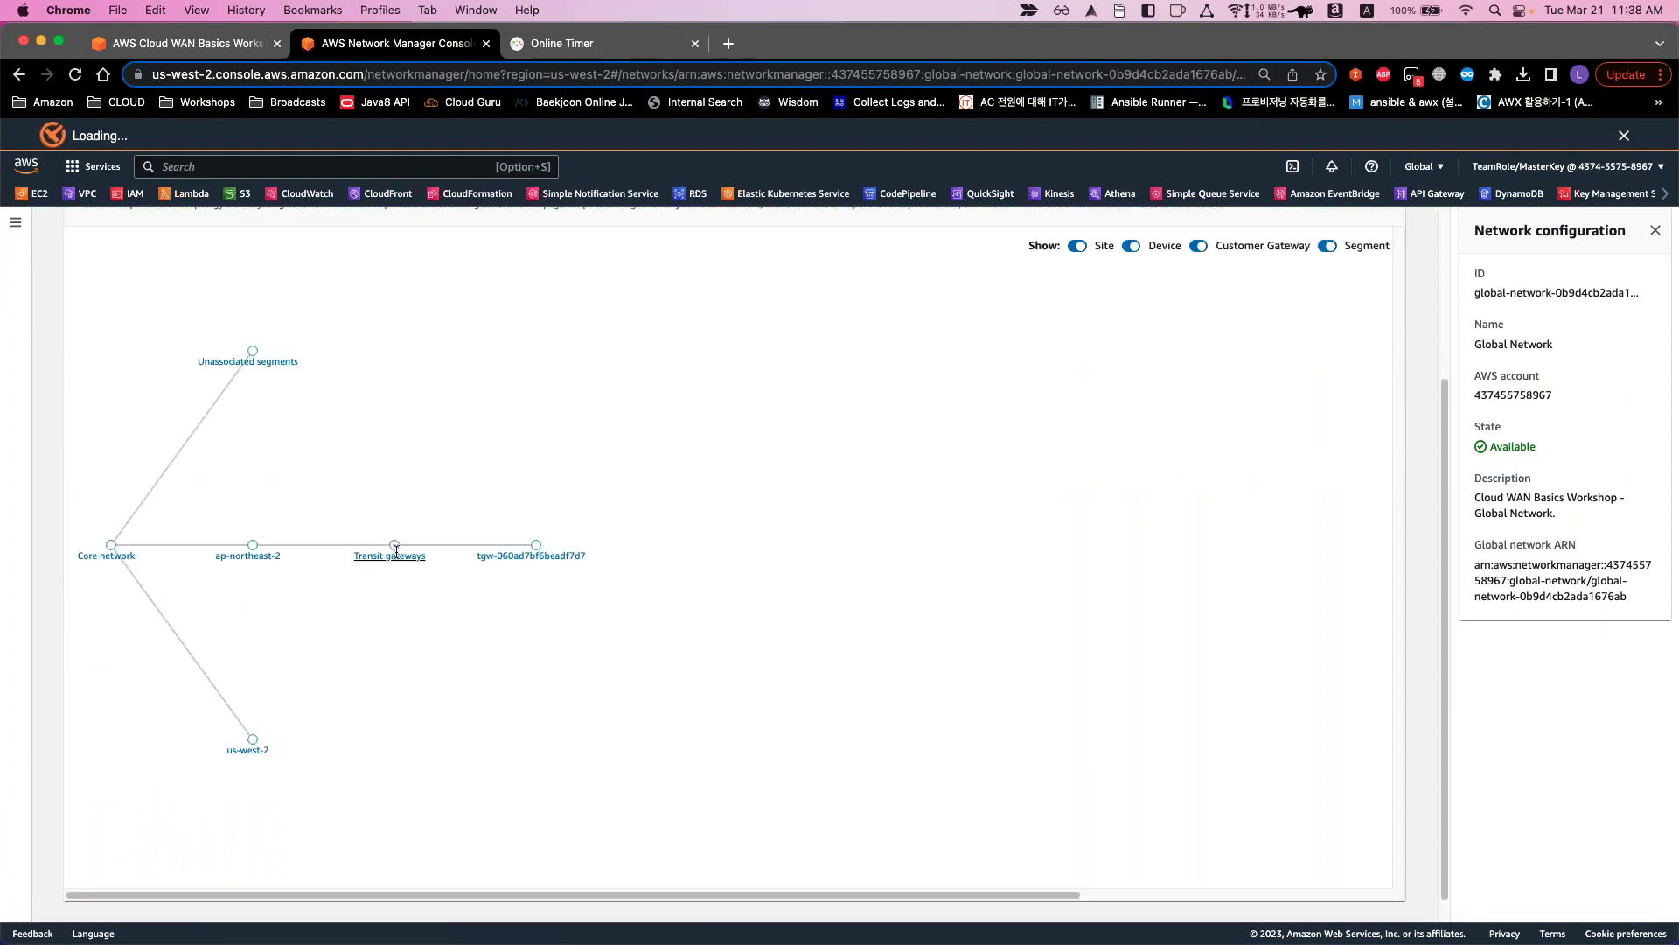
scroll(705, 568, up, 3)
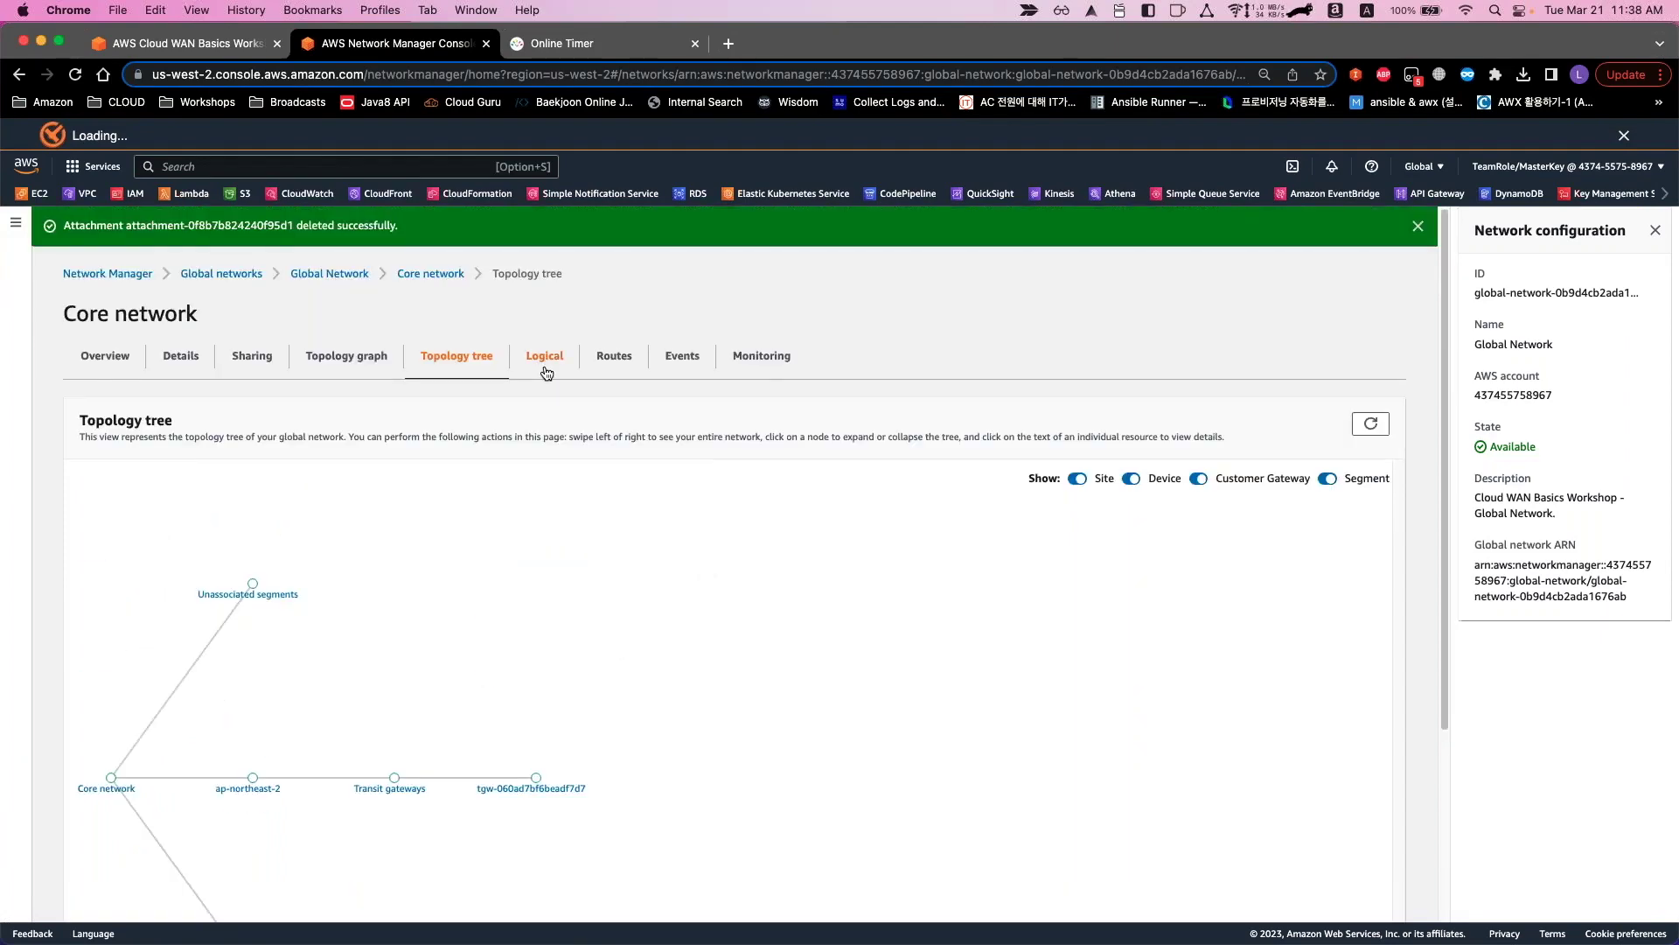
Show the core network's topology graph without the network configuration details and spread out its nodes to inspect the connections
click(333, 366)
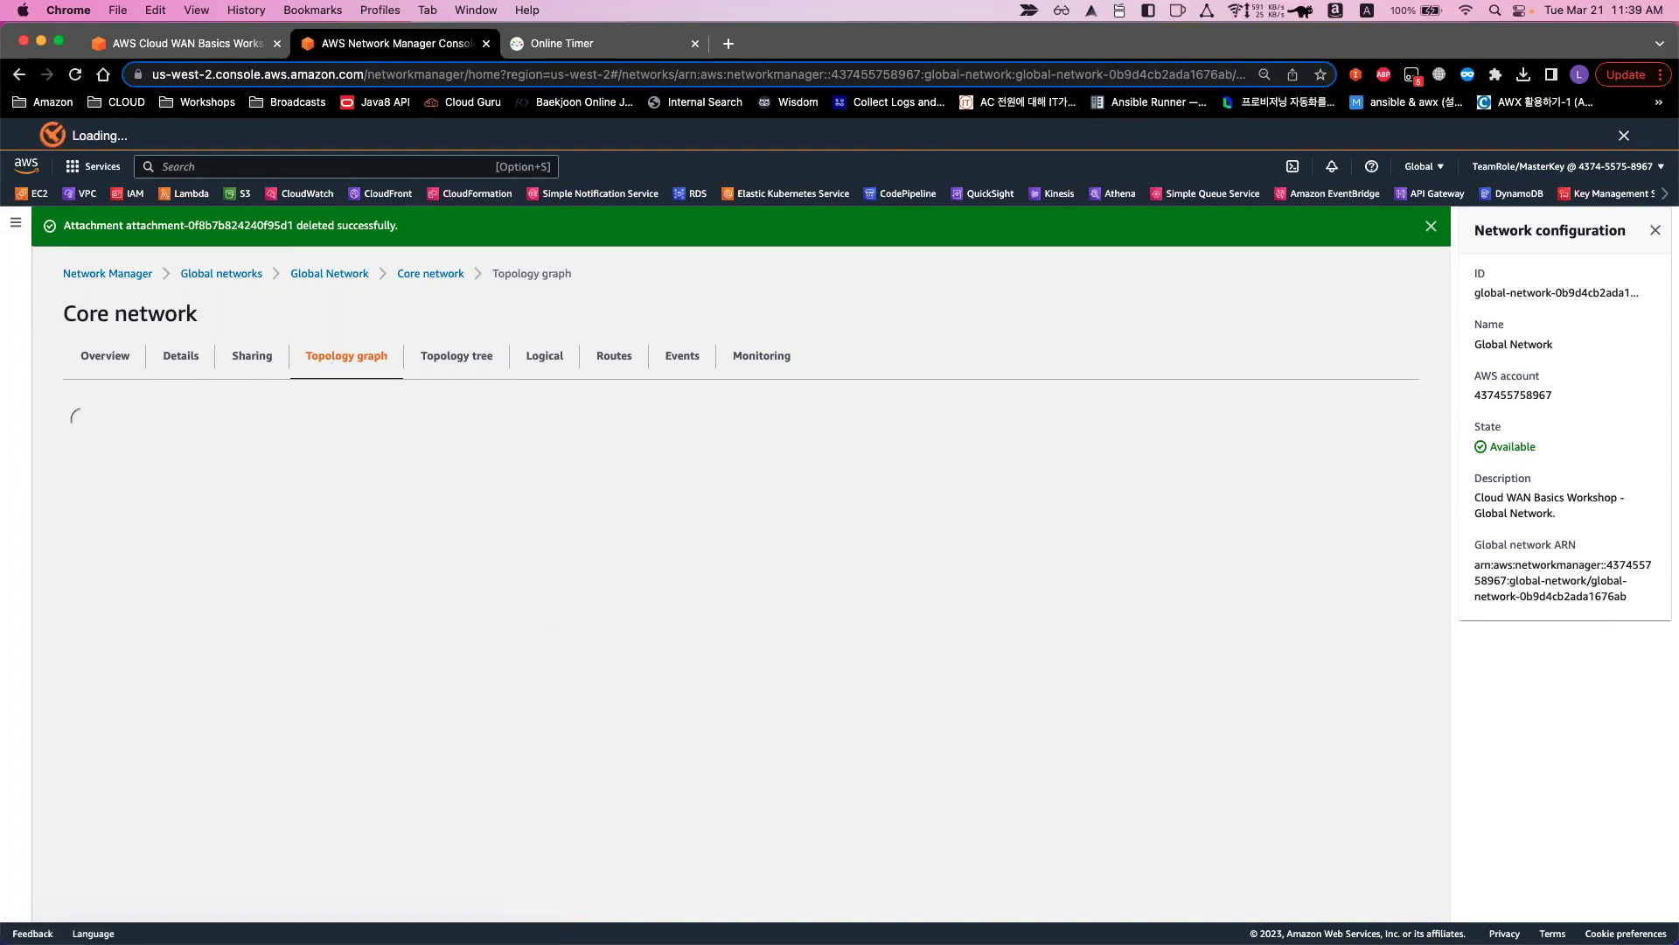
click(1655, 230)
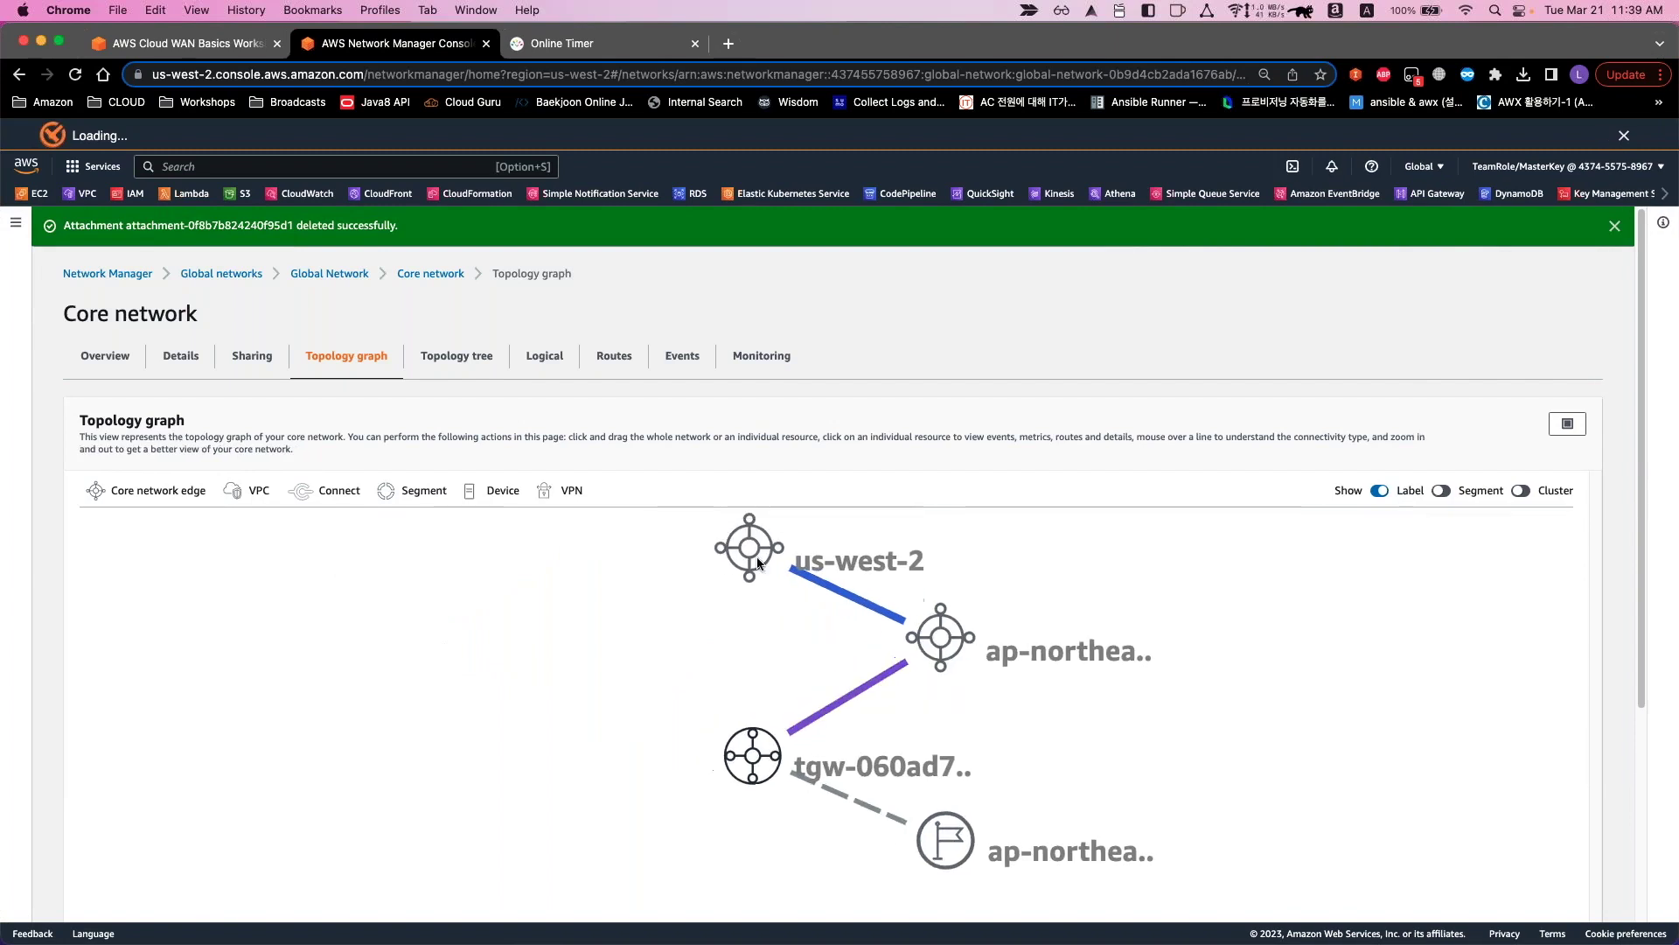
drag(758, 560, 568, 586)
mouse_move(896, 577)
mouse_down()
mouse_move(934, 604)
mouse_move(923, 573)
mouse_up()
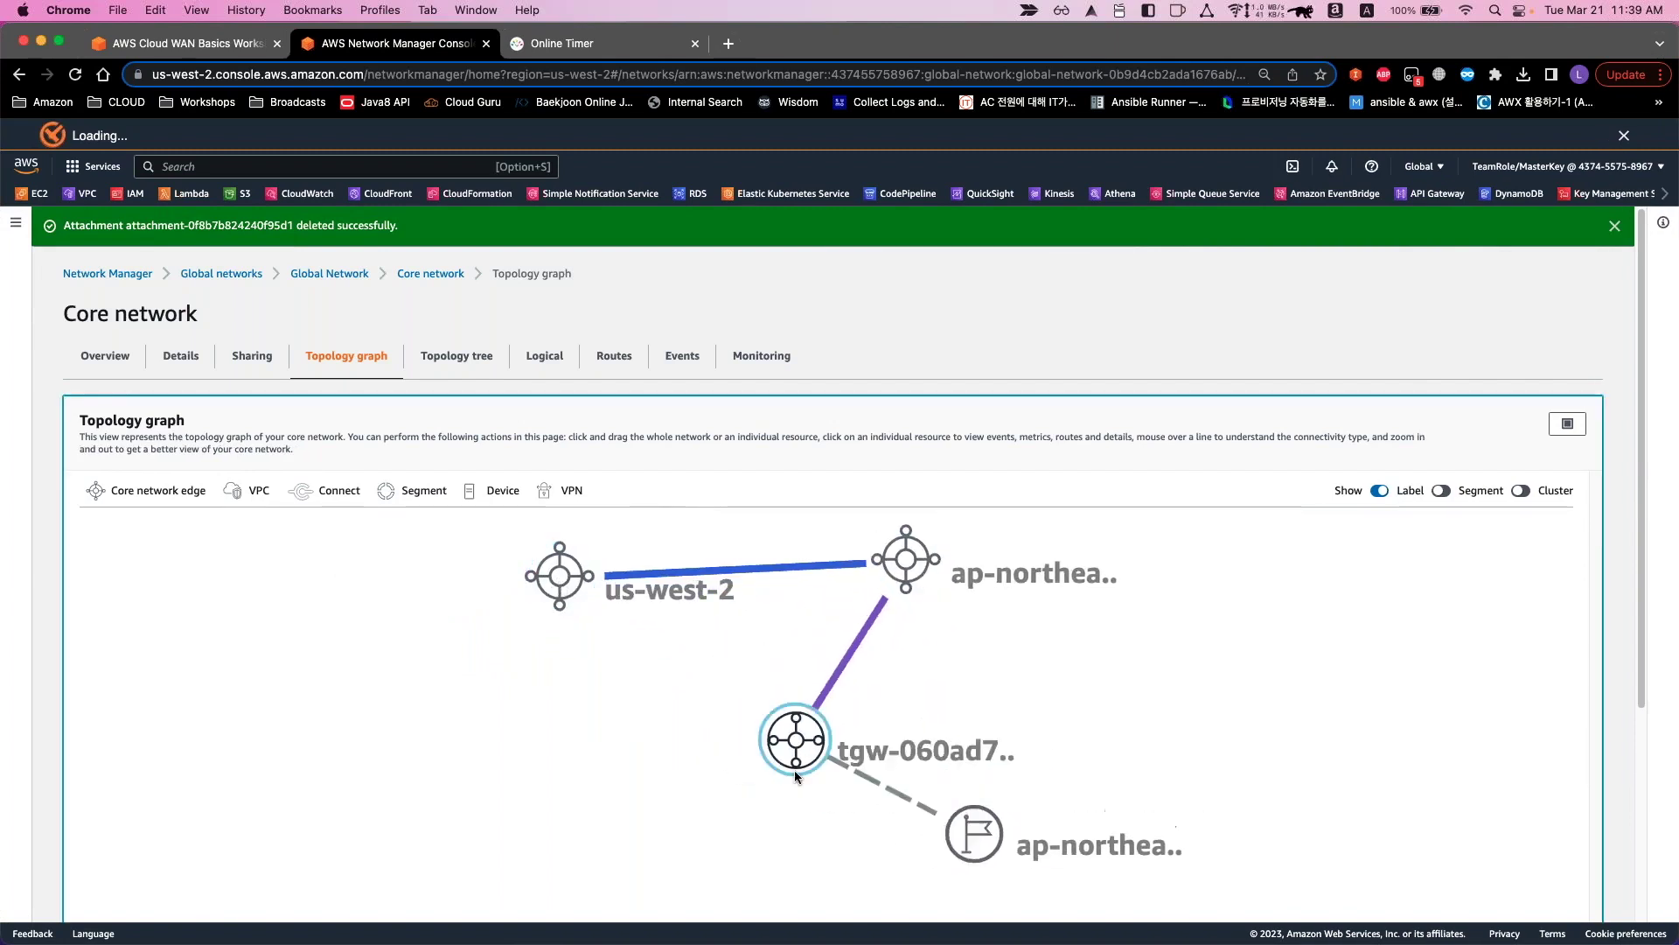
drag(794, 770, 940, 780)
drag(1028, 866, 843, 855)
scroll(1023, 785, down, 1)
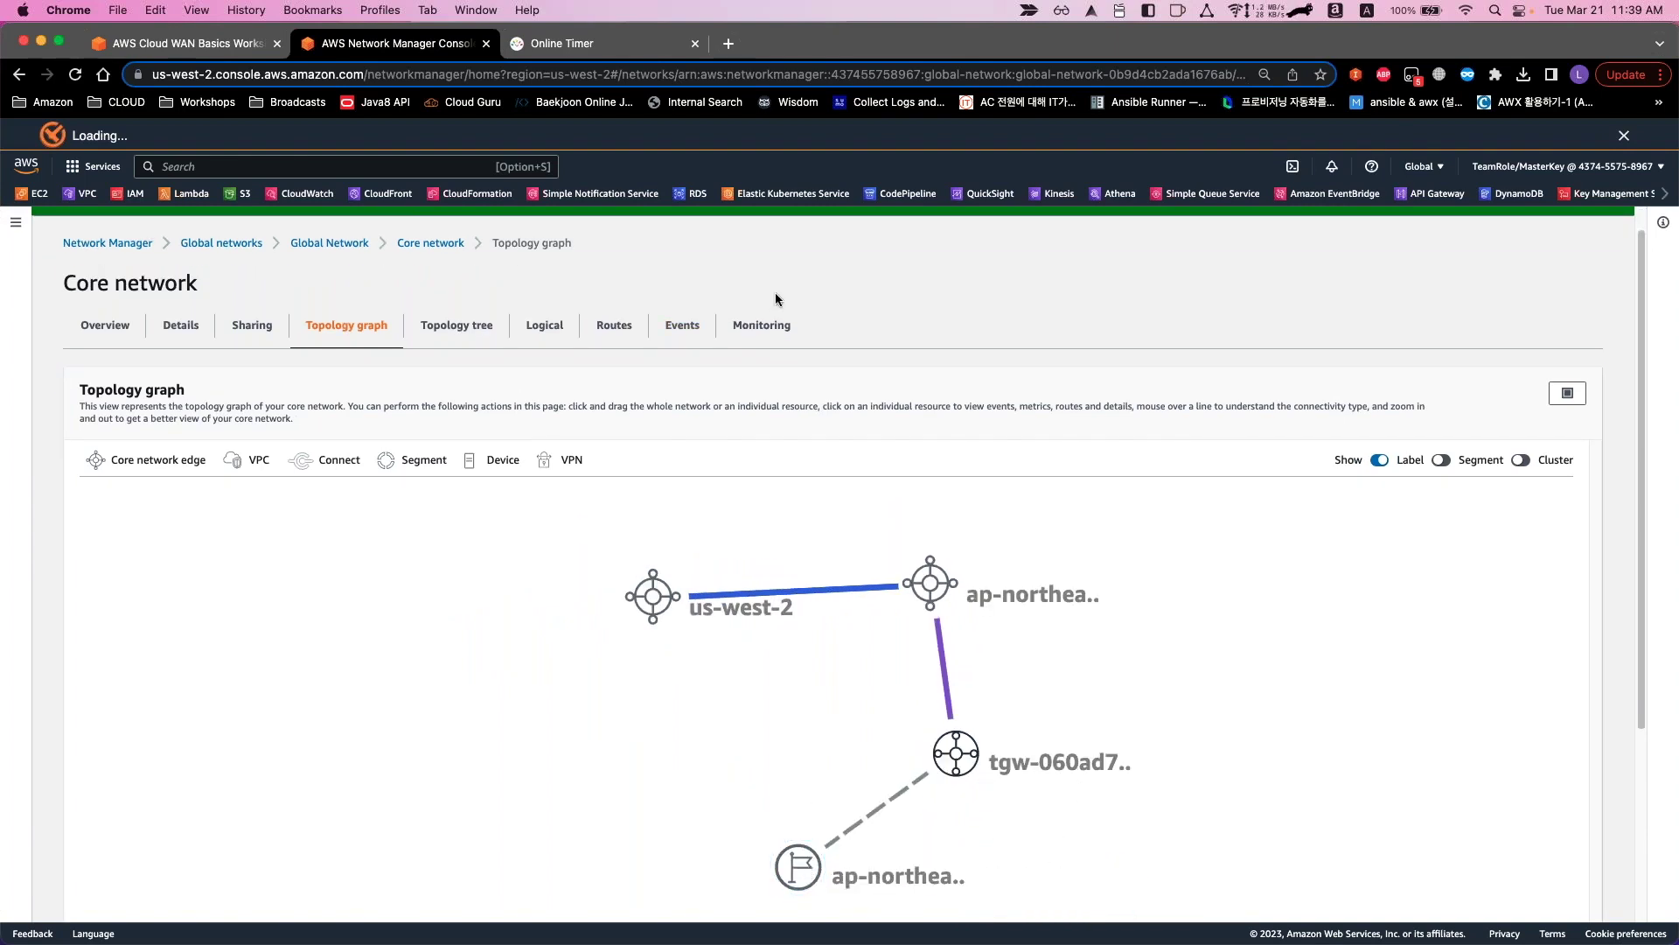
Review the core network's monitoring graphs of usage for the ap-northeast-2 edge, including the dropped bytes and packets
click(764, 329)
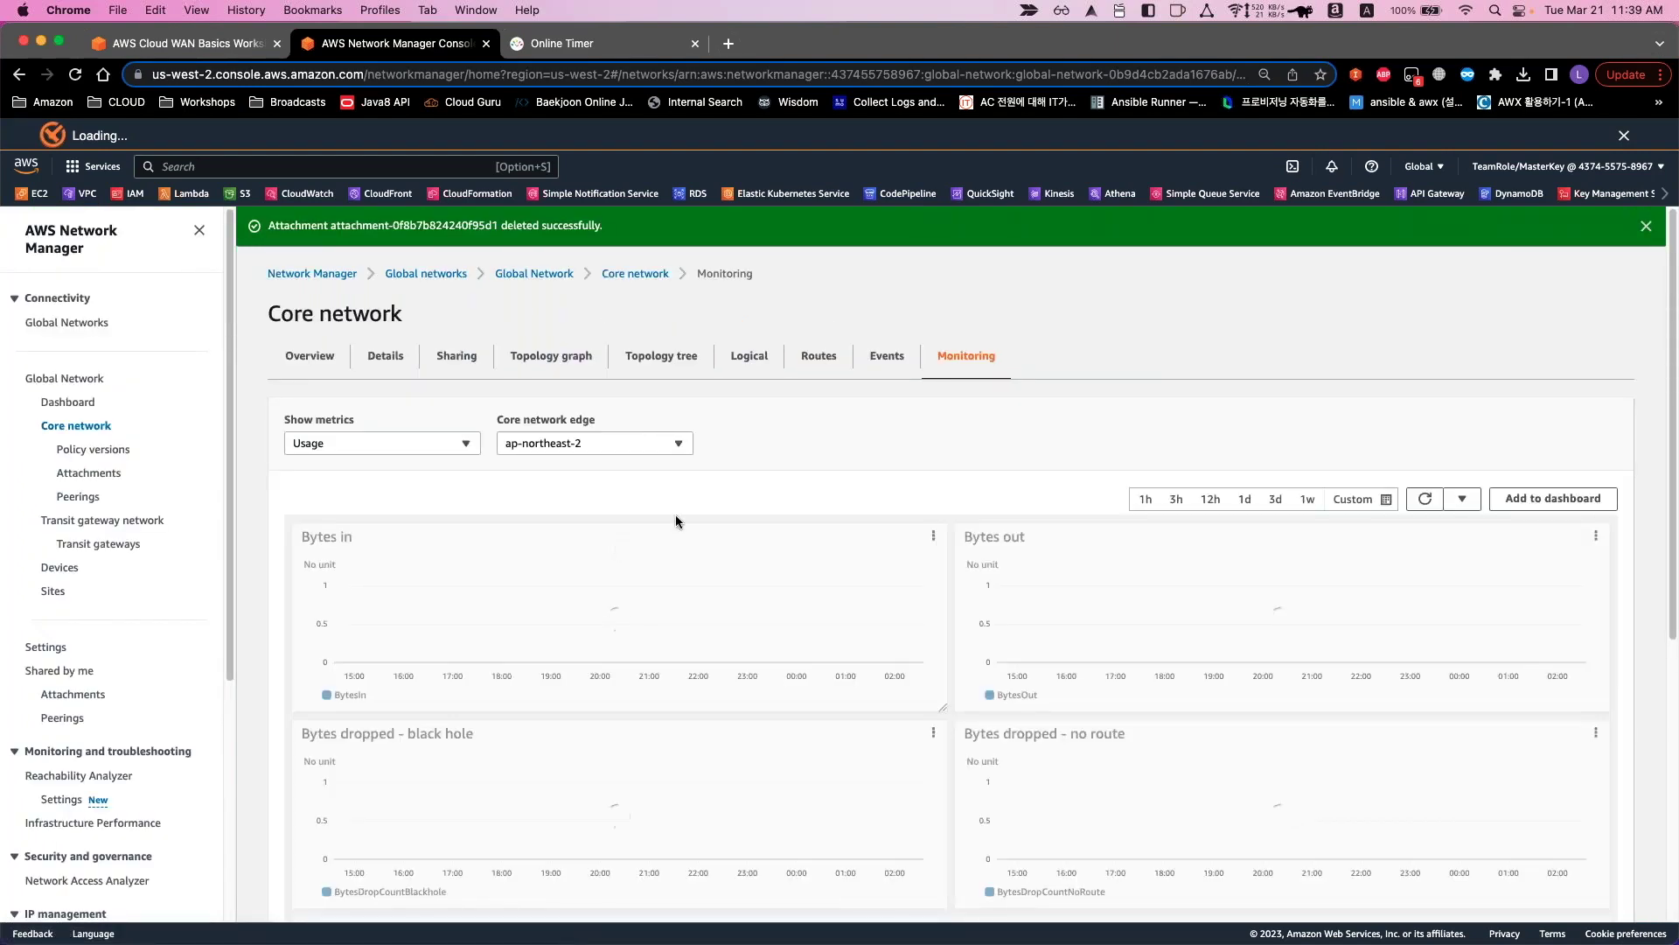
scroll(884, 446, down, 2)
scroll(908, 468, down, 4)
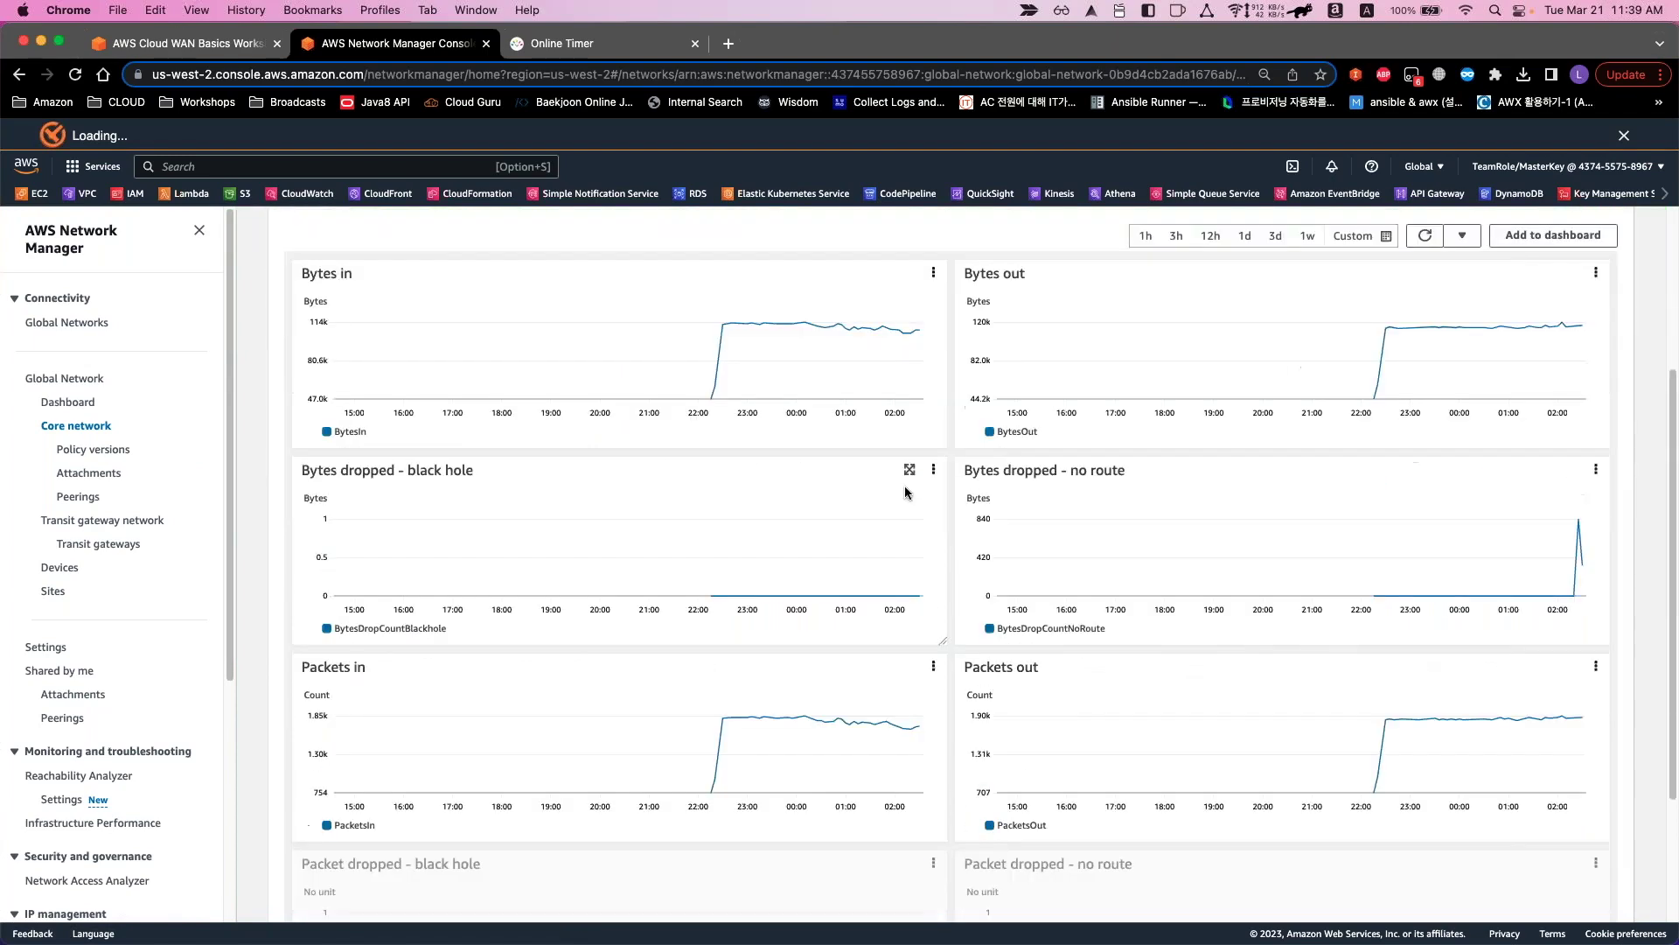
scroll(862, 498, up, 2)
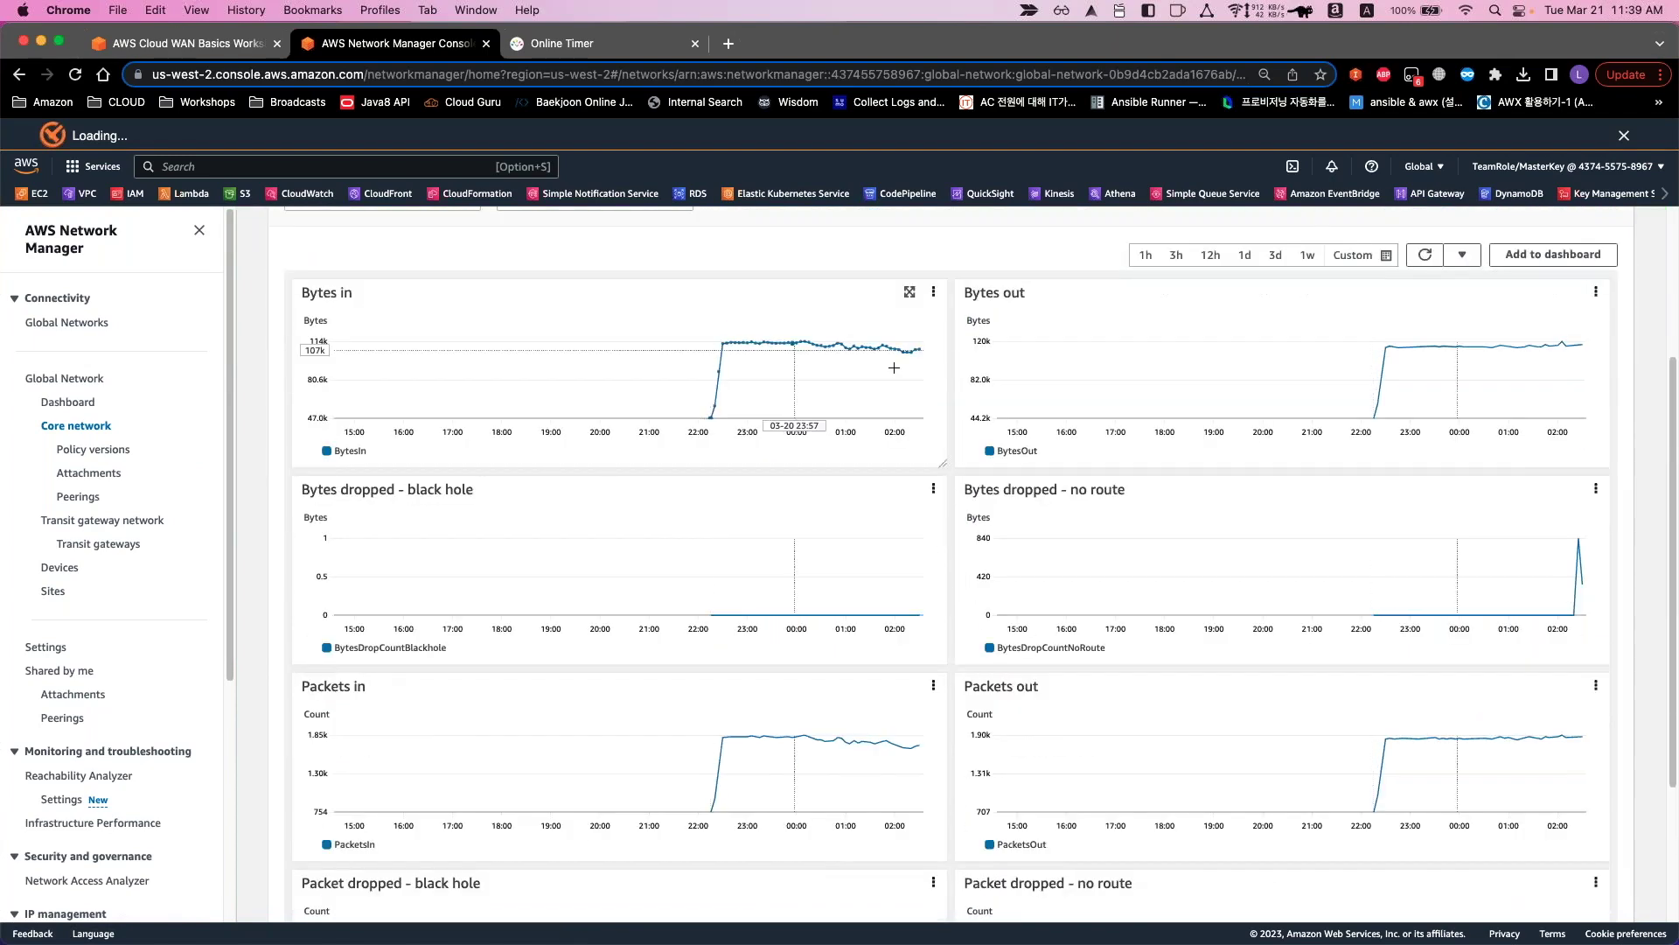
scroll(1590, 542, down, 1)
scroll(1590, 541, down, 1)
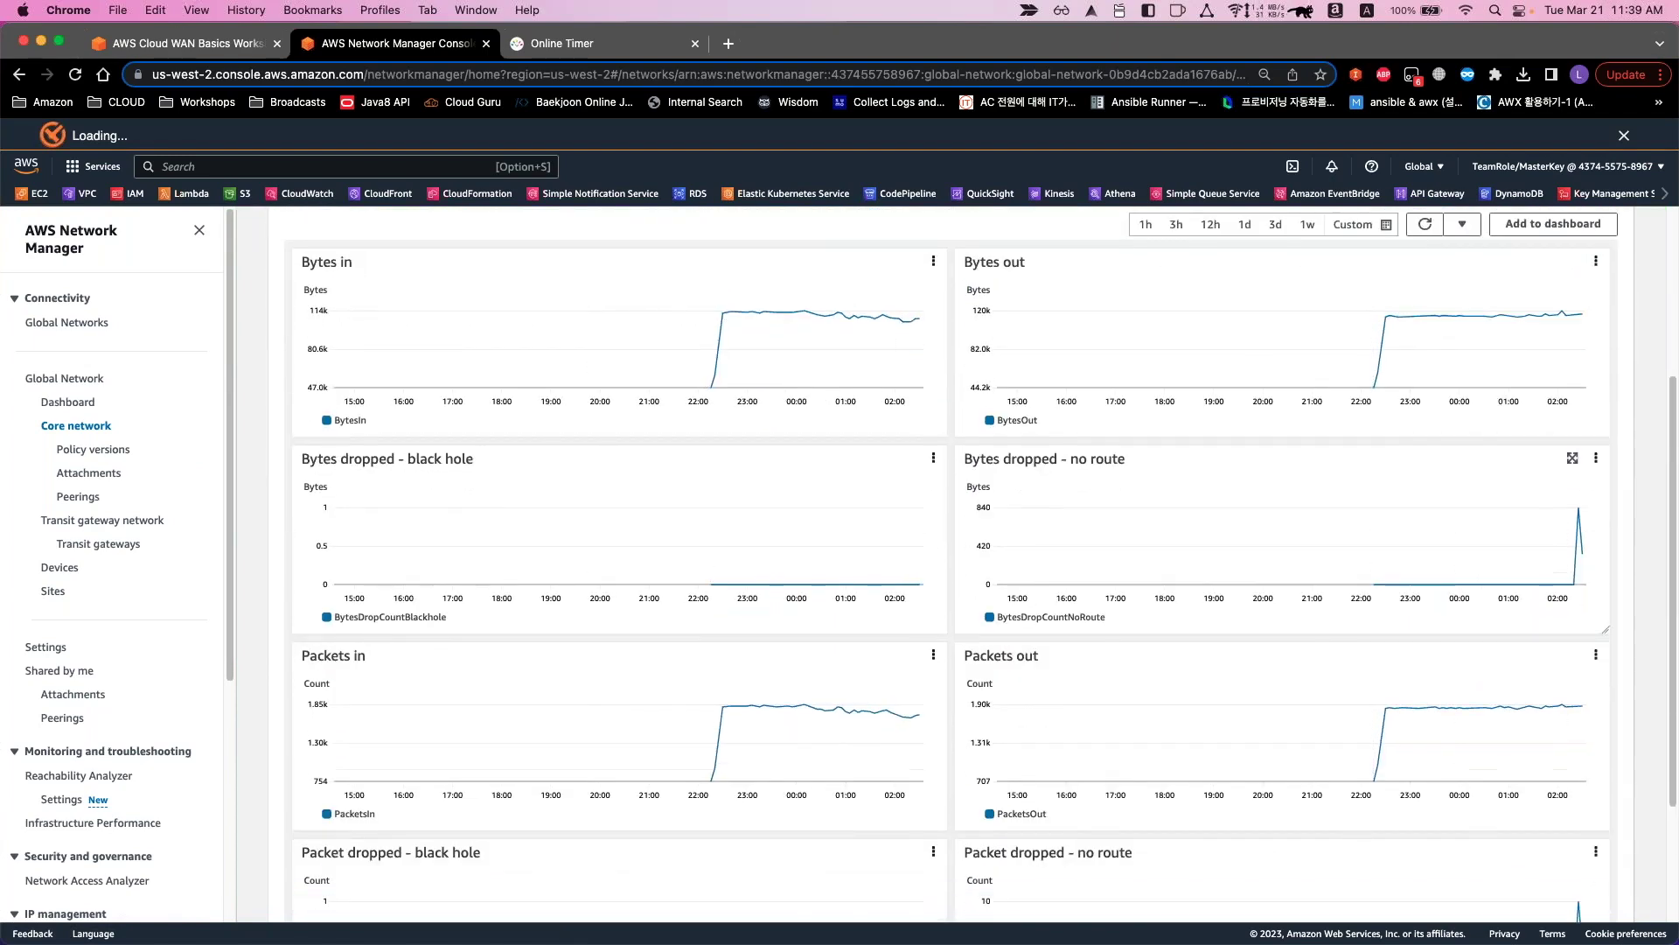
scroll(1565, 560, up, 3)
scroll(1487, 564, down, 5)
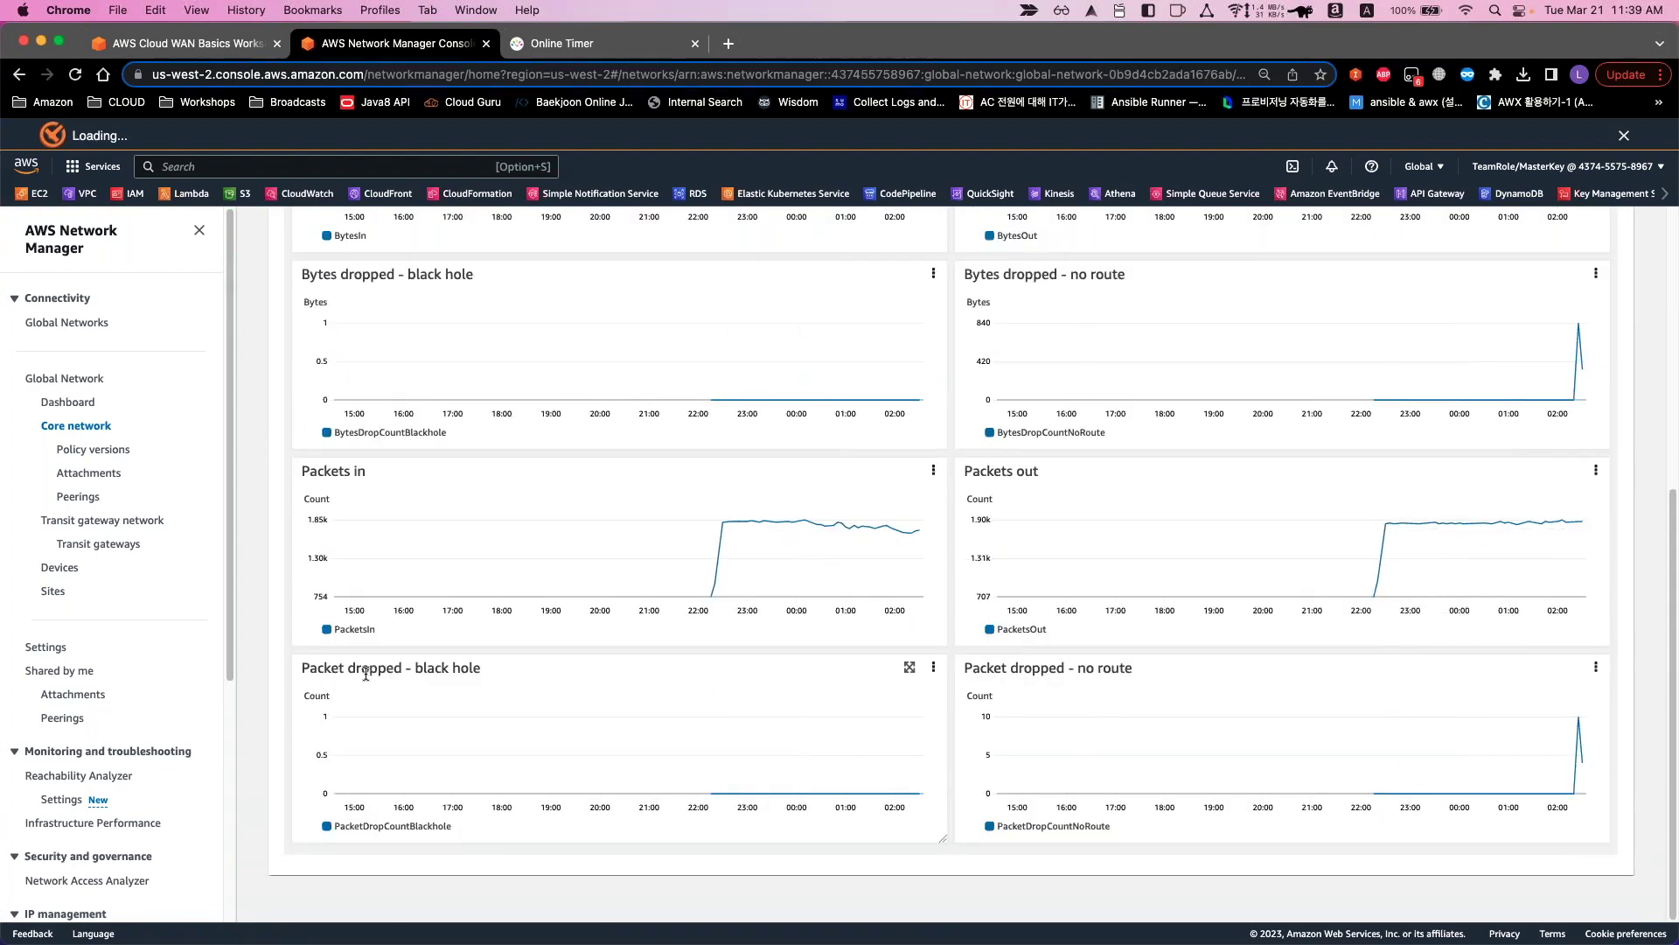
drag(510, 675, 356, 673)
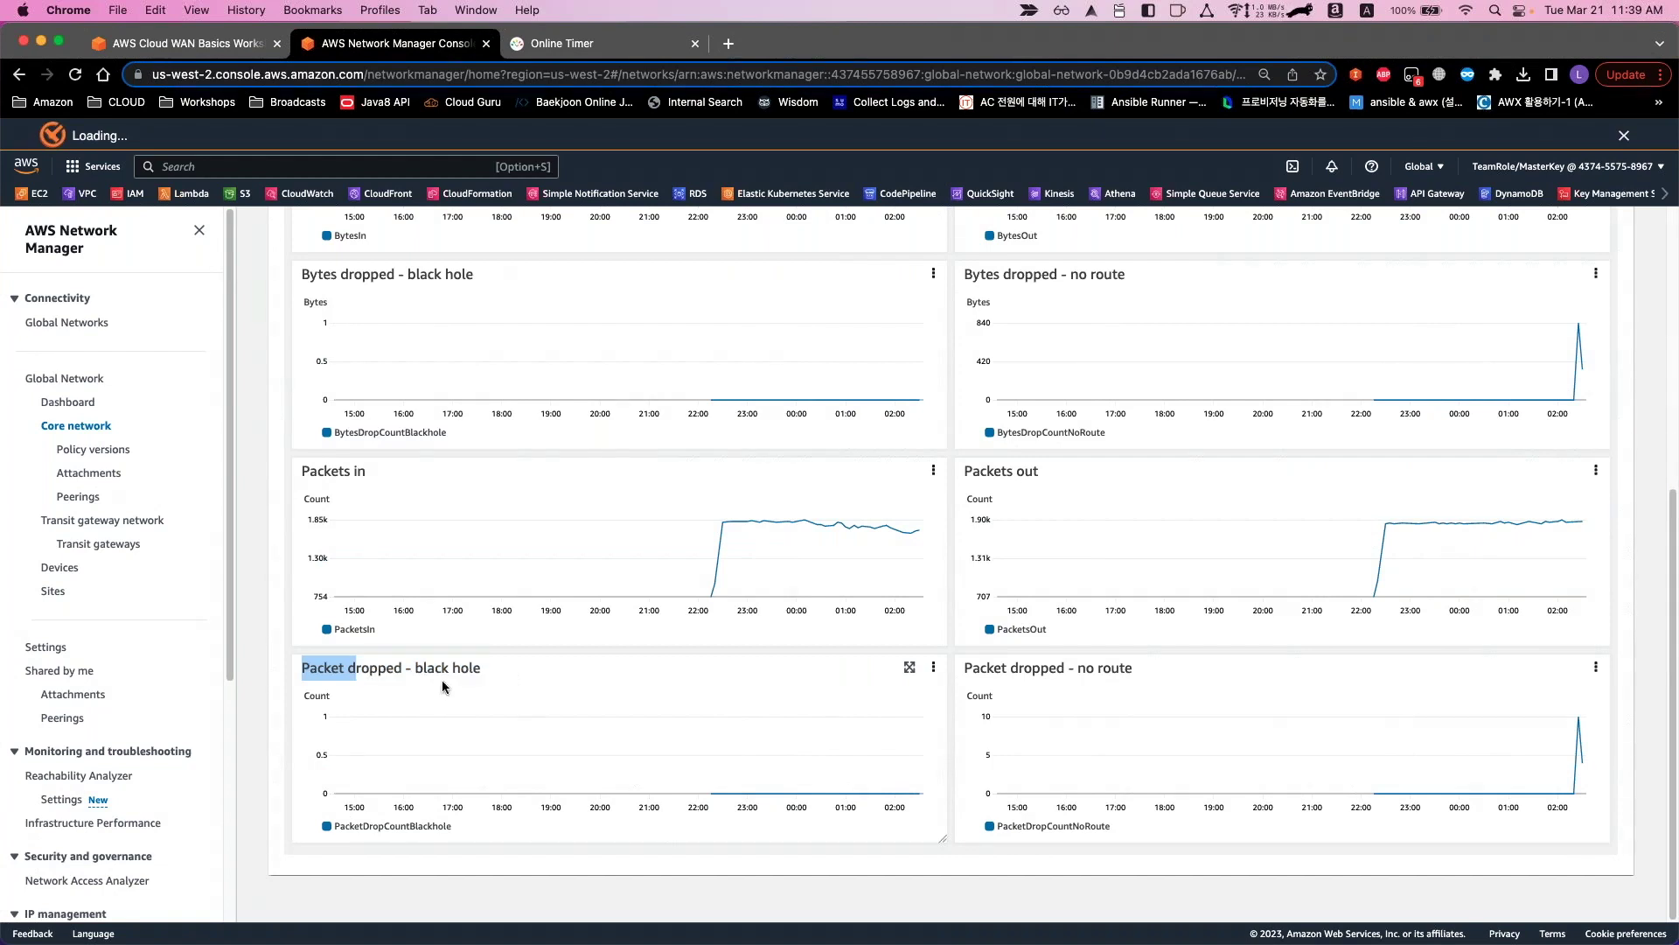
click(458, 672)
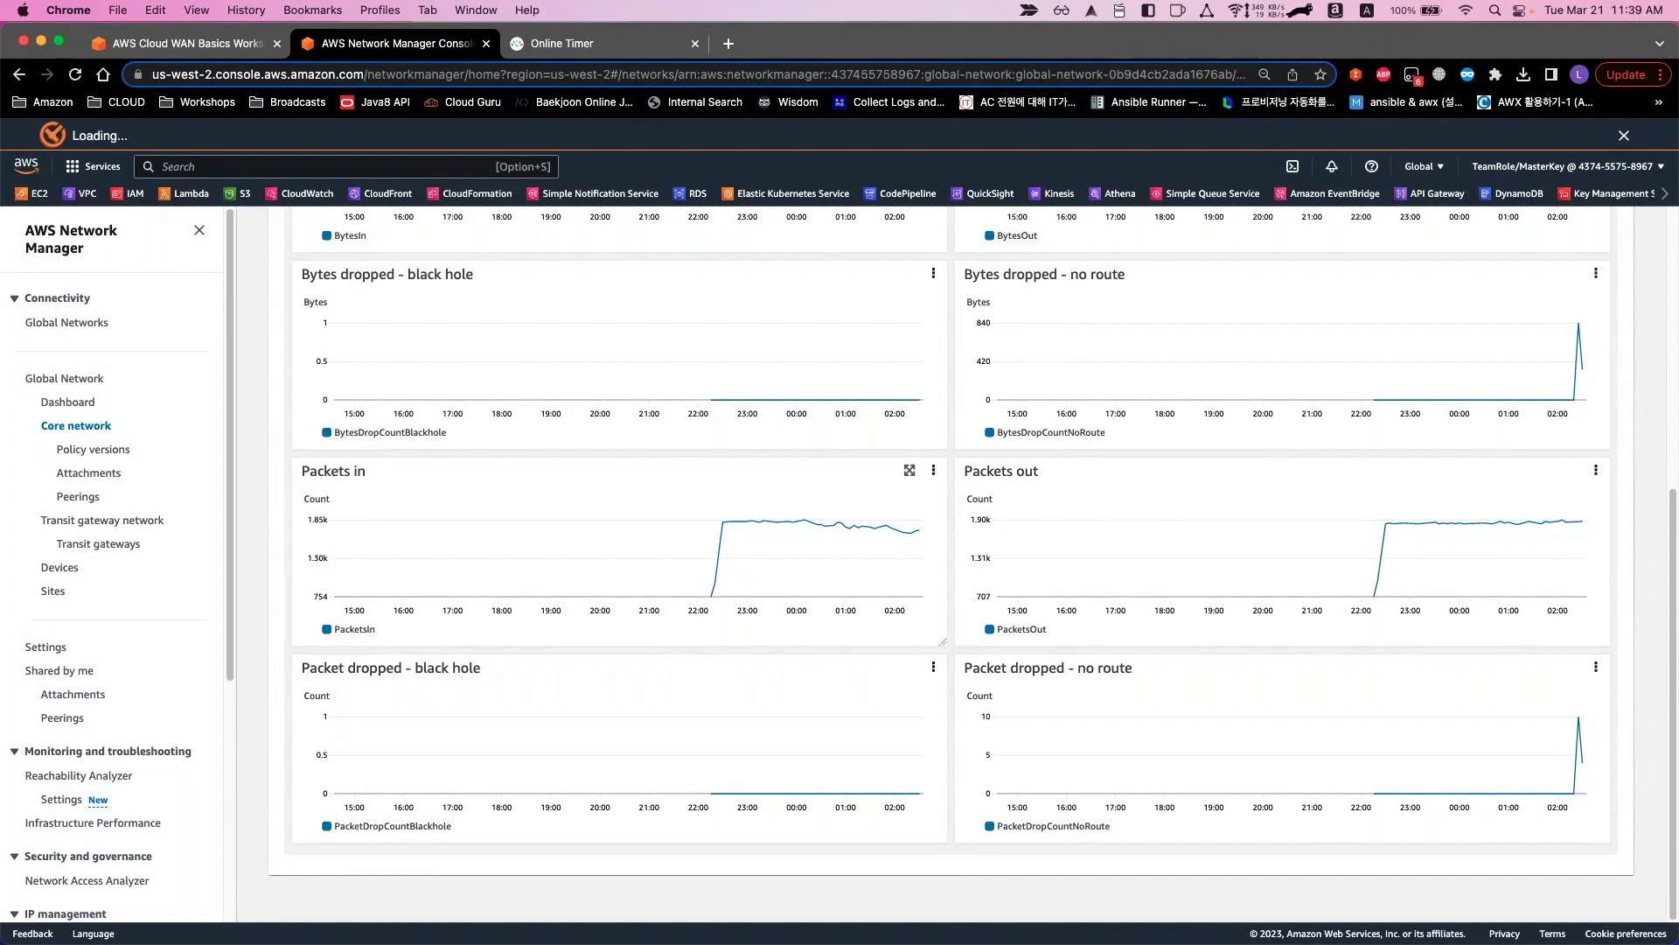
scroll(273, 619, up, 5)
scroll(275, 619, up, 3)
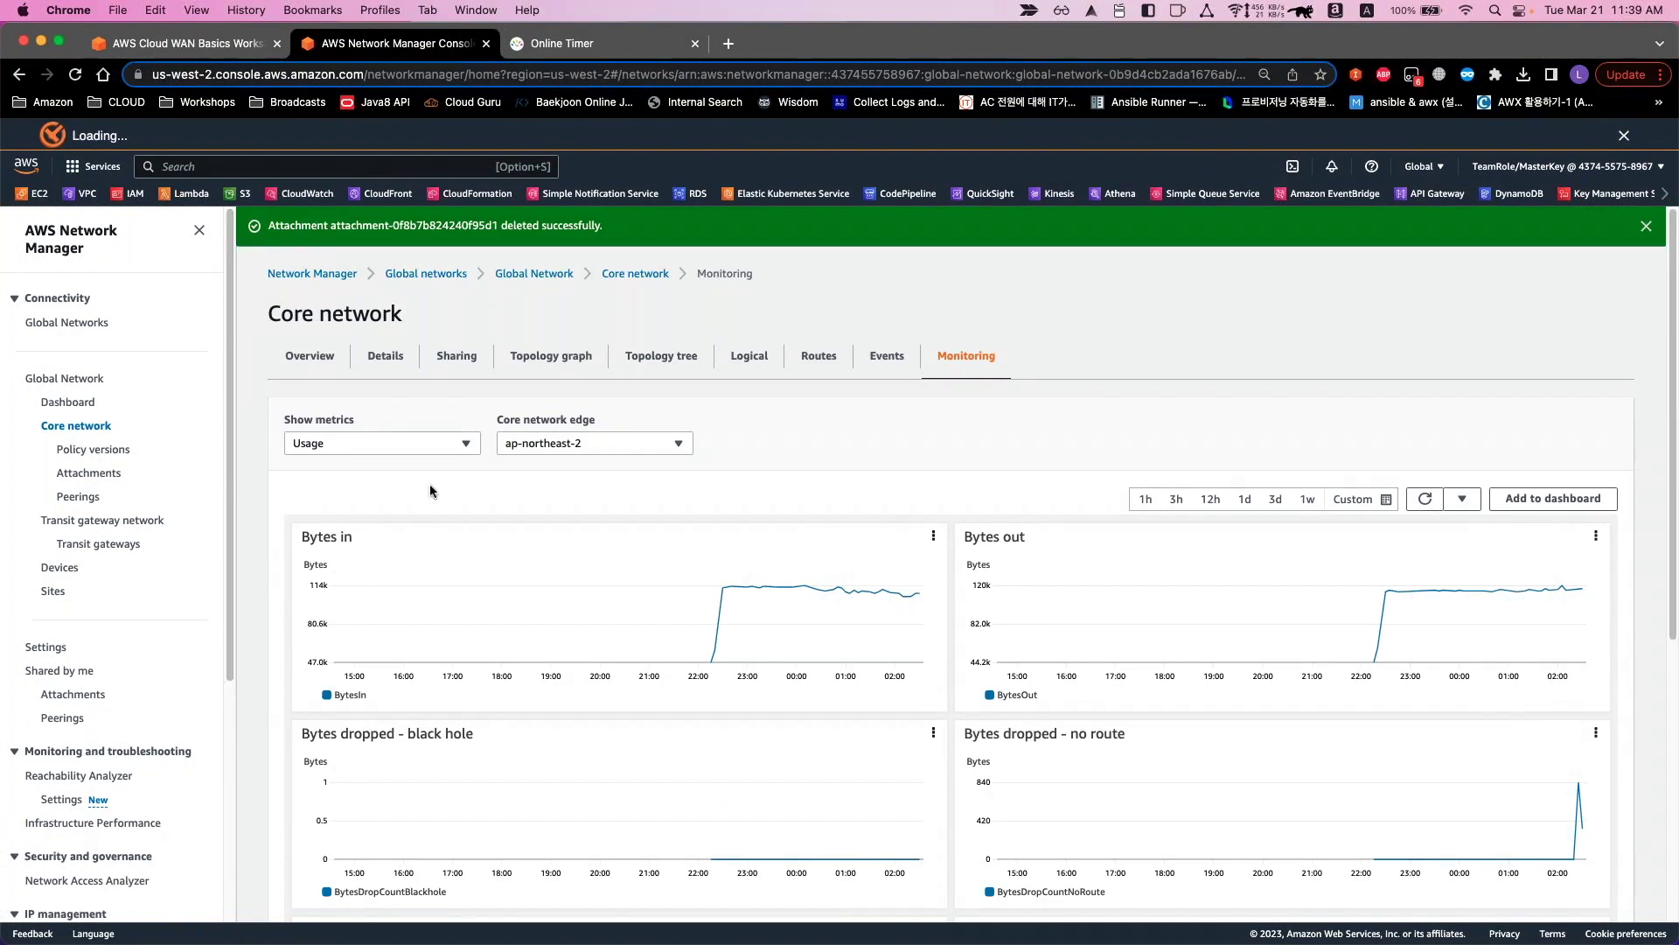
Check the core network's attachments list, and tile the console window beside the guide to read its Cloud9 cleanup instructions
click(93, 478)
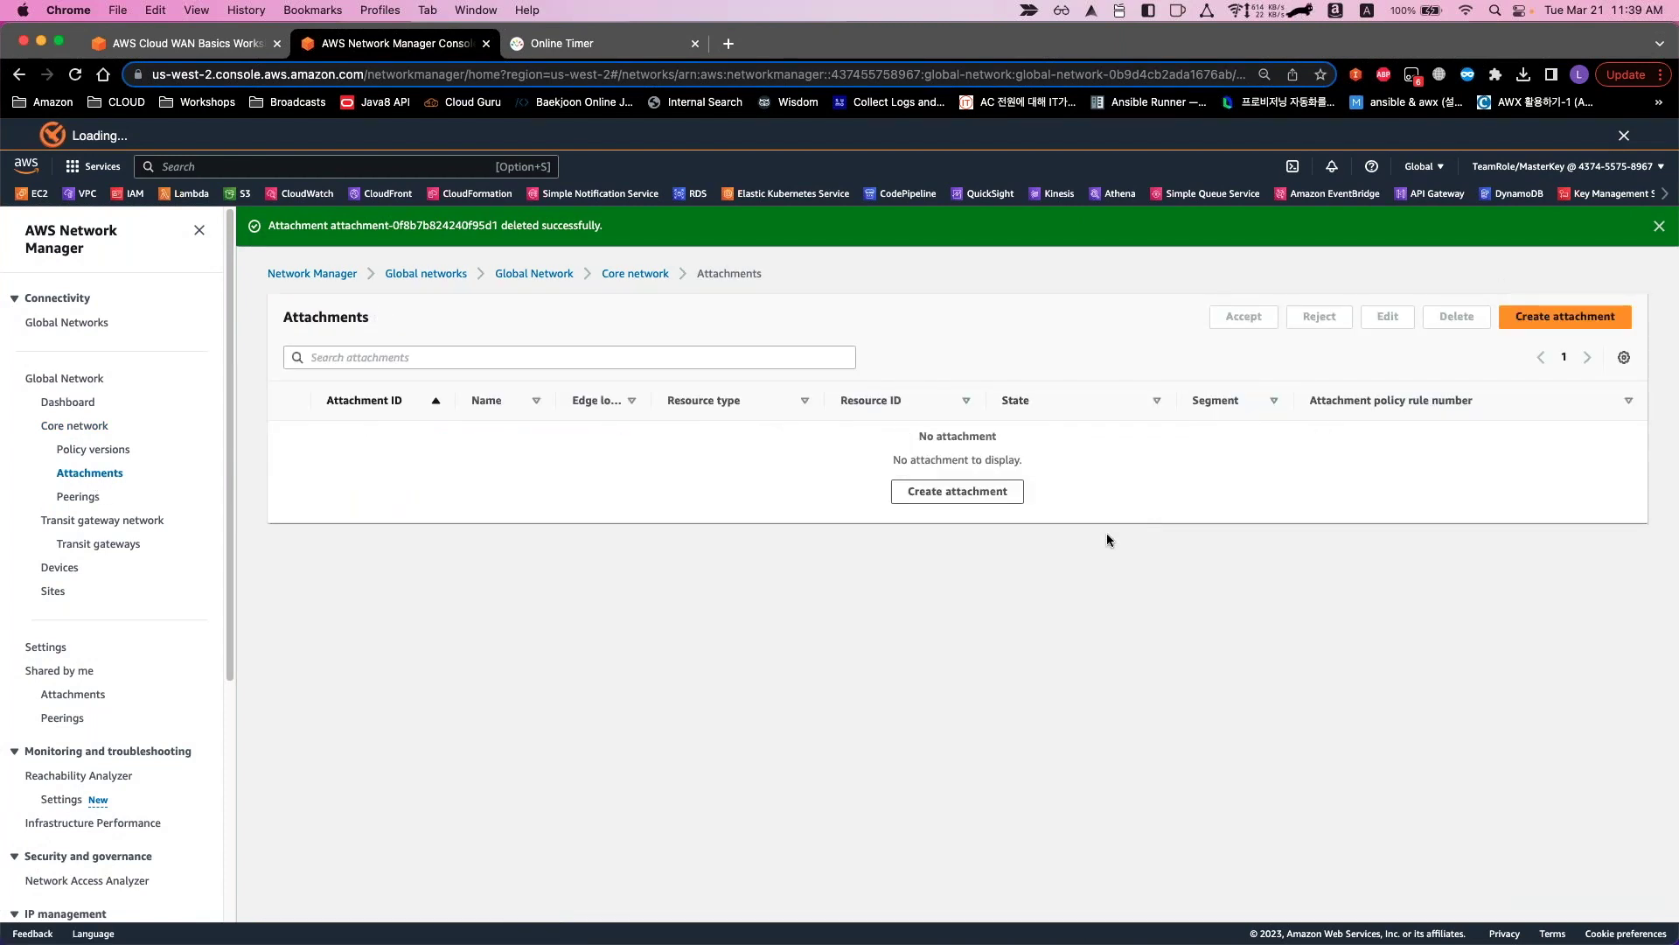
key(alt+super+Left)
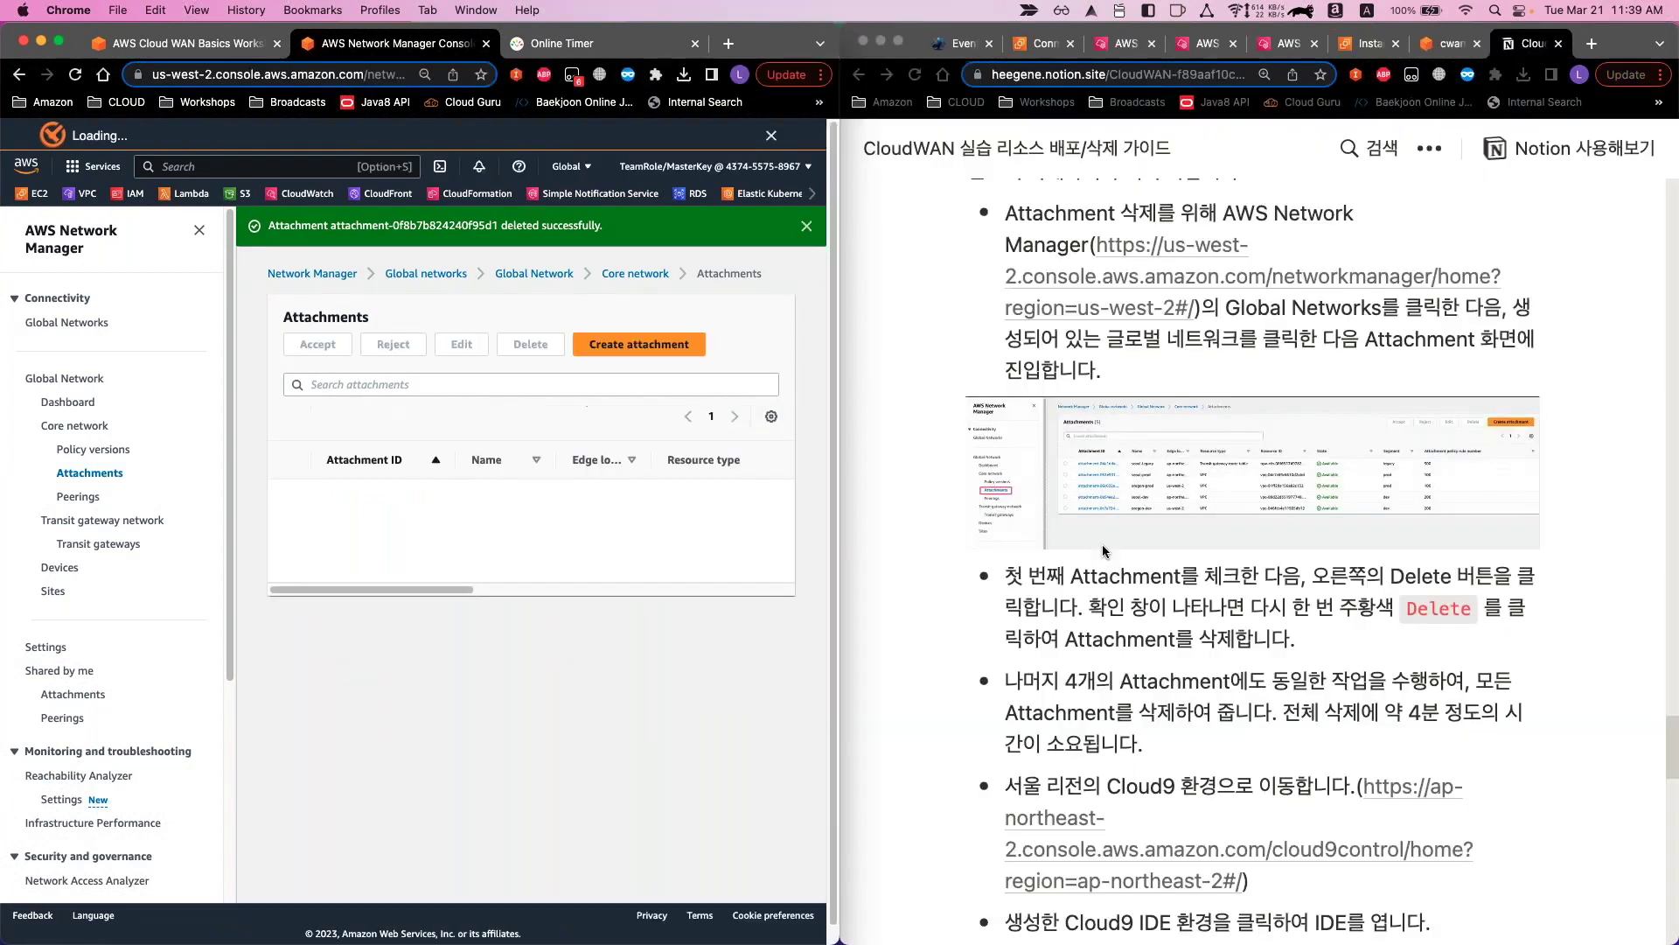
click(1276, 655)
scroll(1276, 655, down, 1)
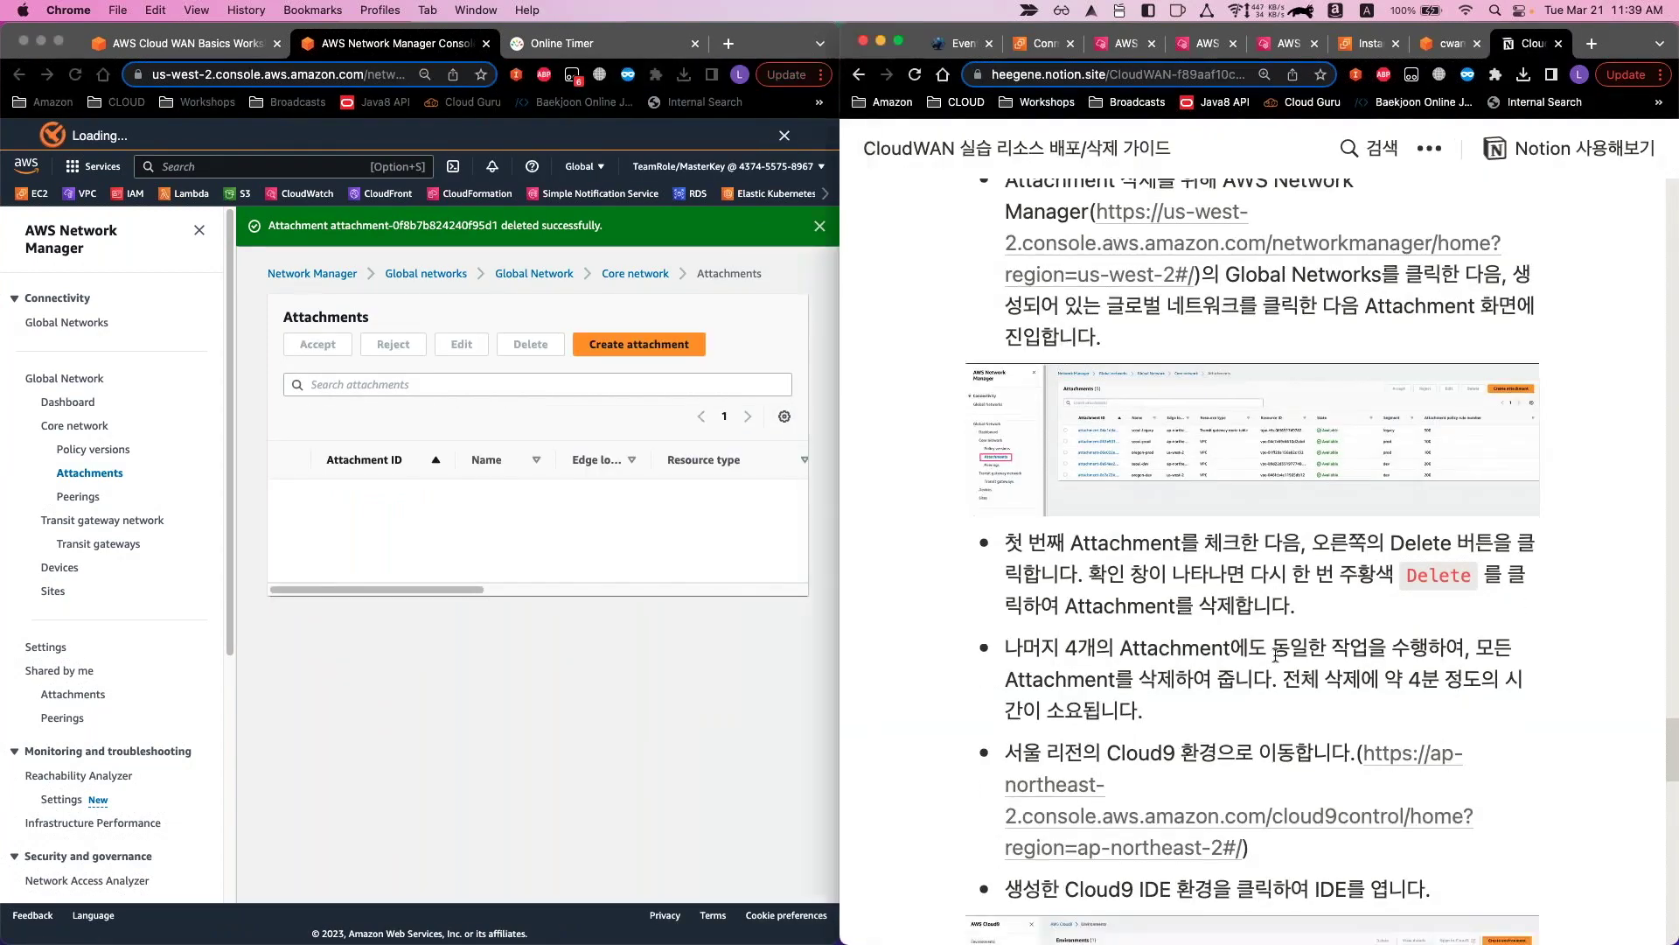
scroll(1275, 655, down, 3)
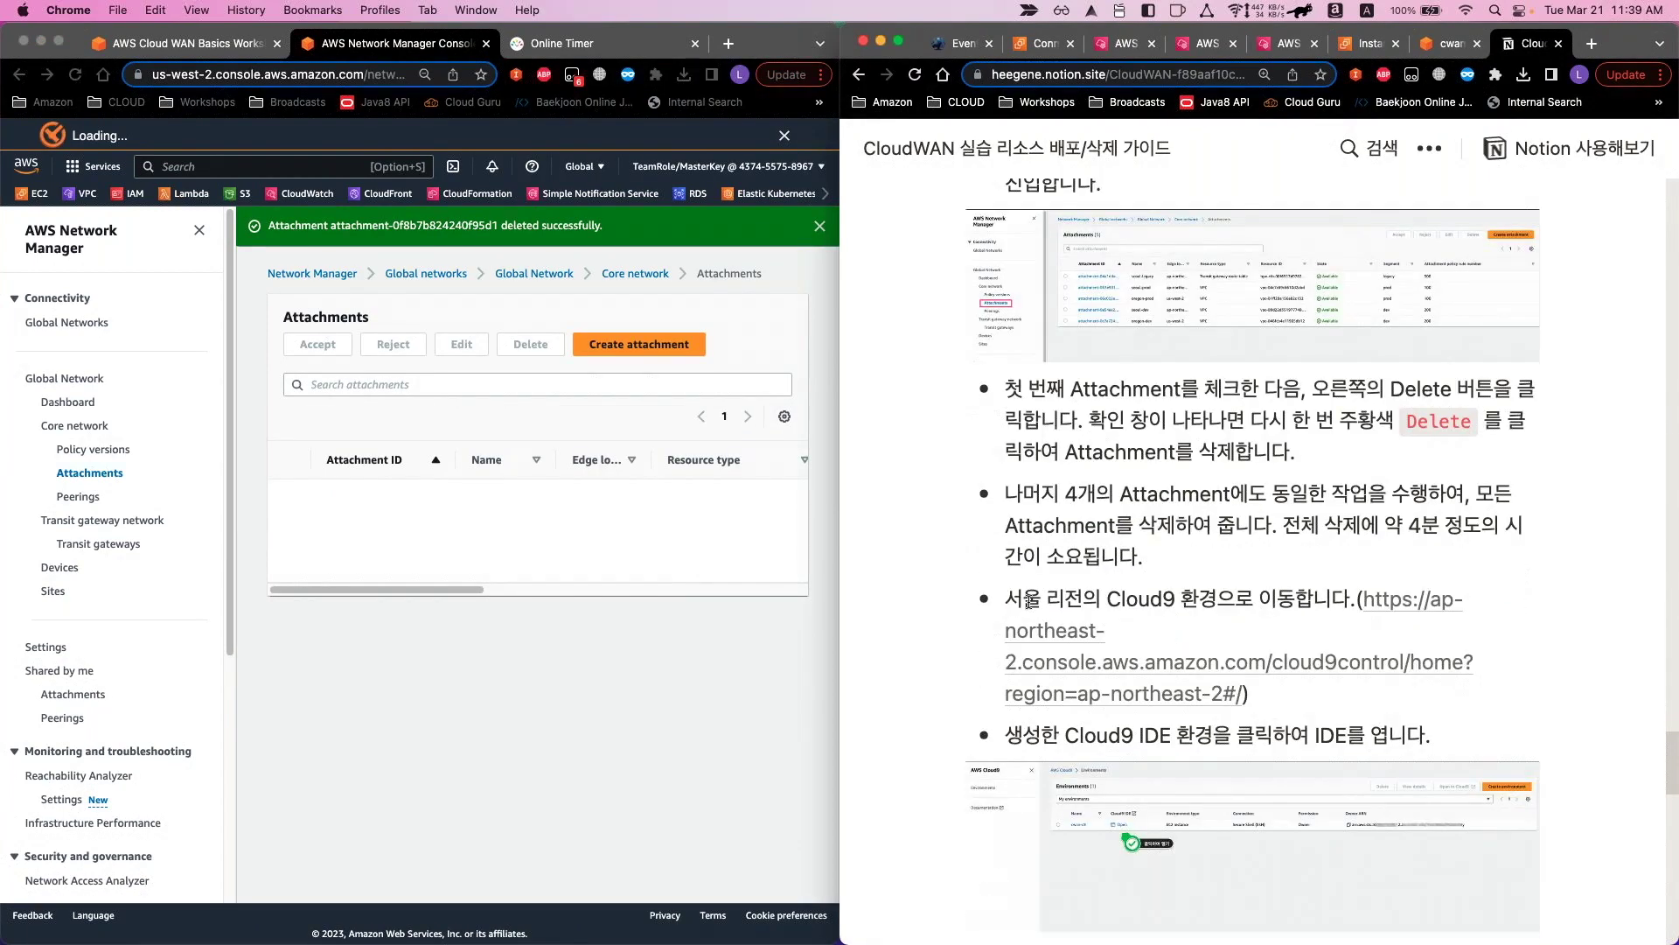
click(638, 697)
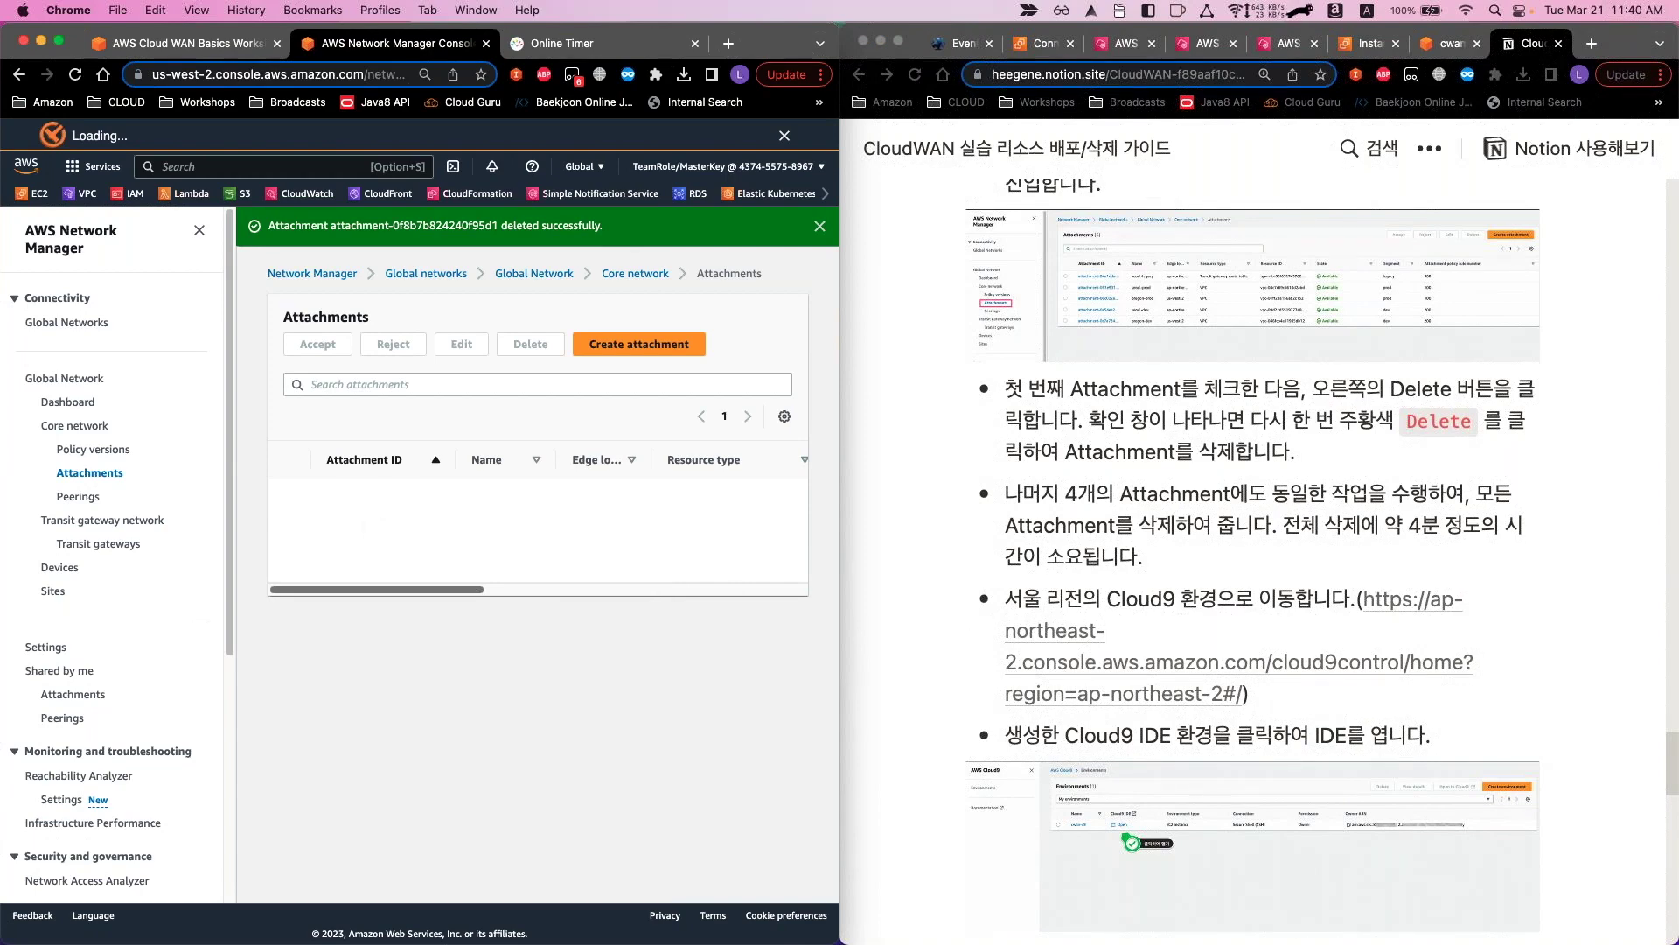
click(251, 161)
text(tra)
key(BackSpace)
key(BackSpace)
key(BackSpace)
click(1144, 625)
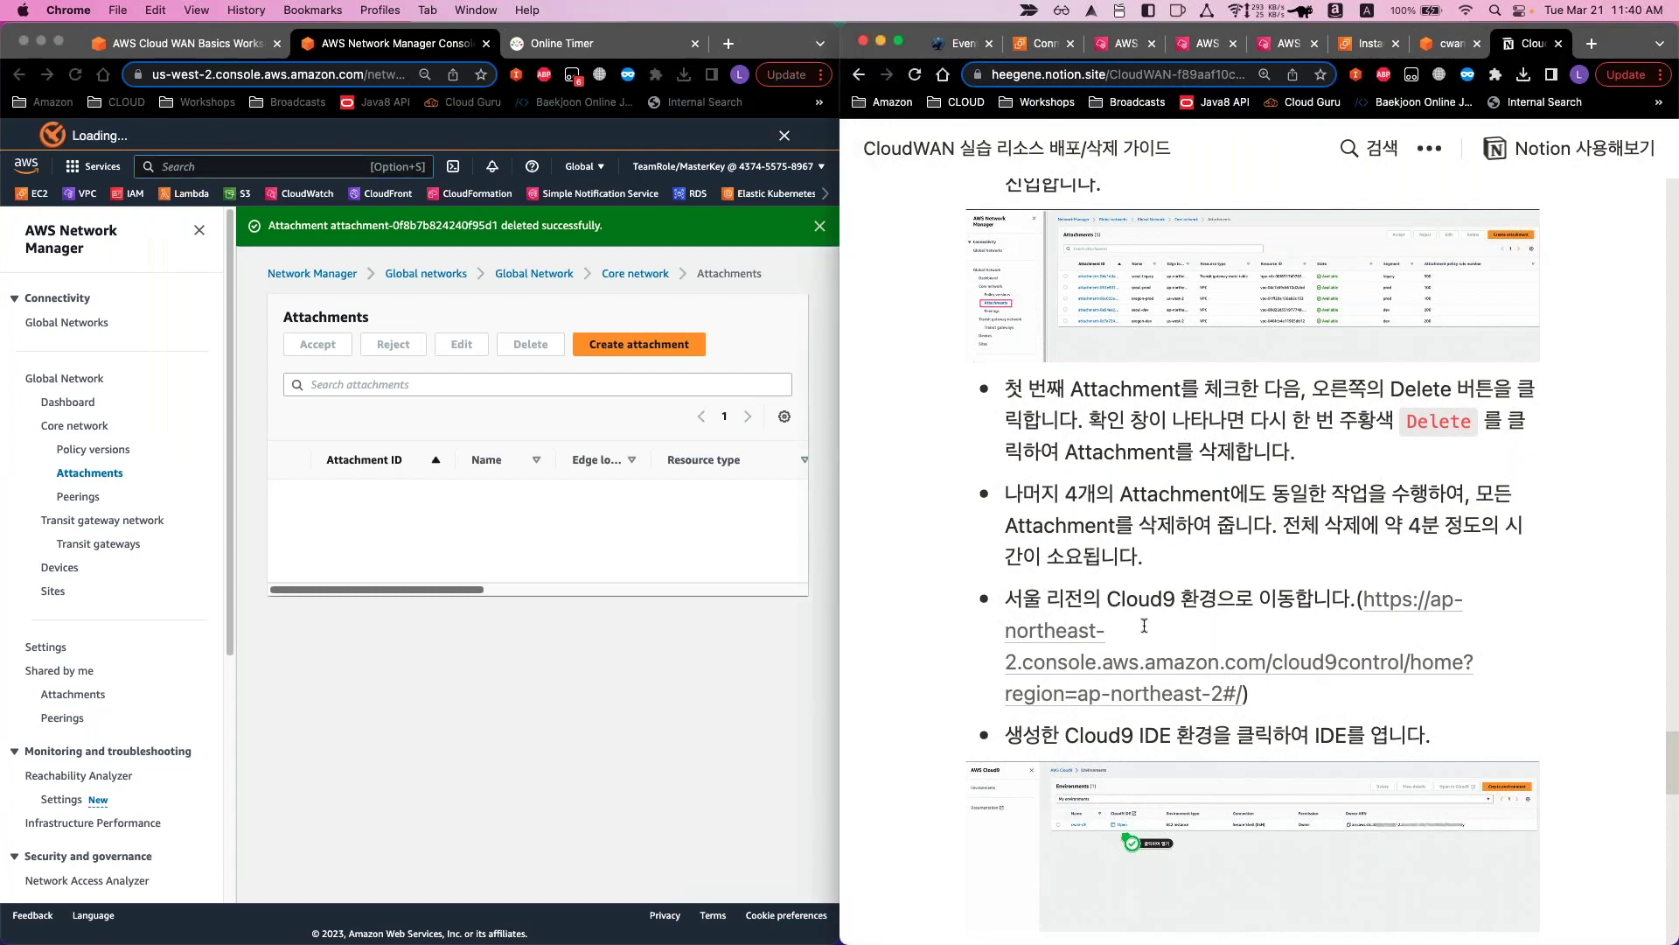
Open the Cloud9 service console and switch it to the Asia Pacific (Seoul) region
click(236, 169)
text(c9)
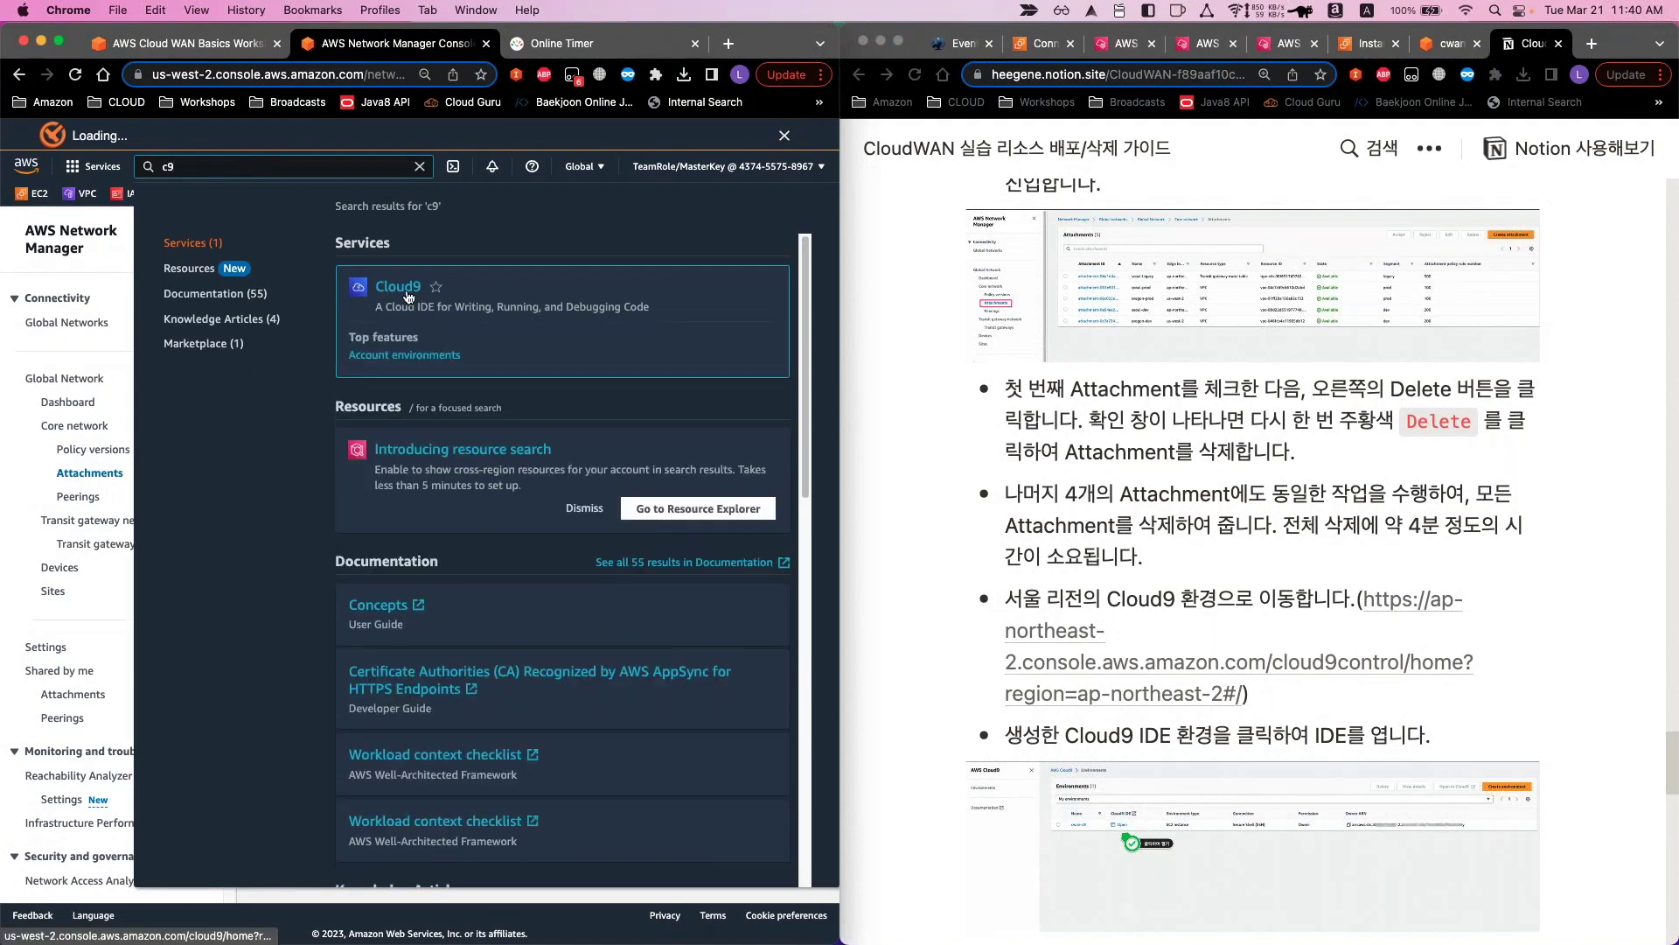
click(405, 296)
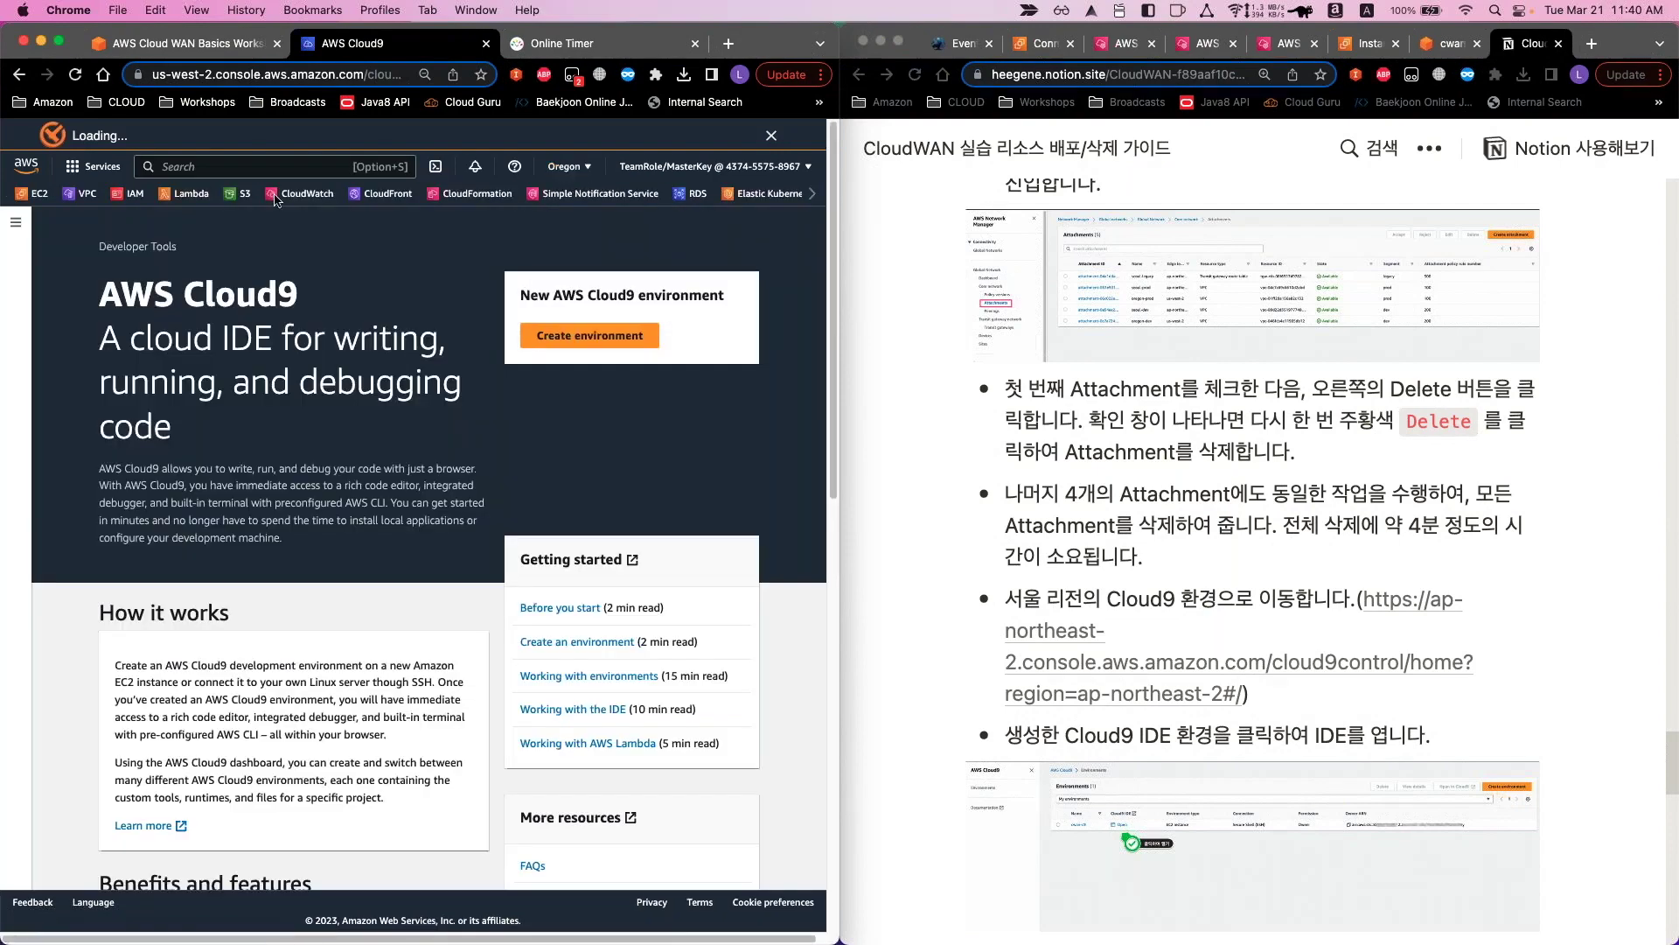
click(581, 167)
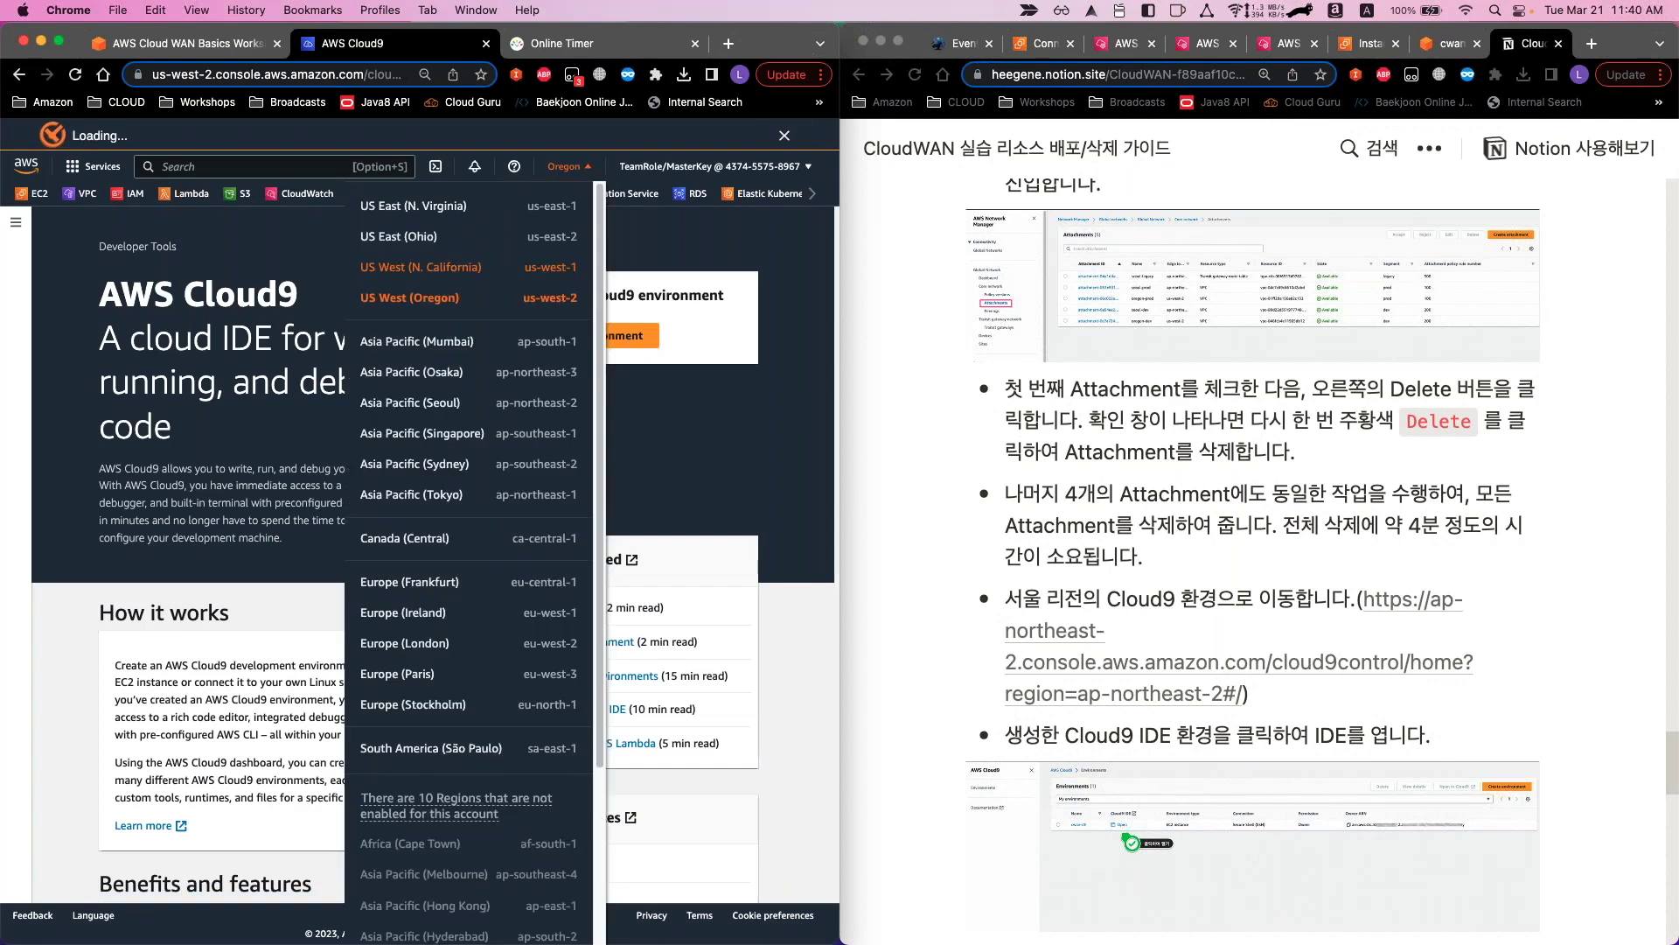
click(410, 403)
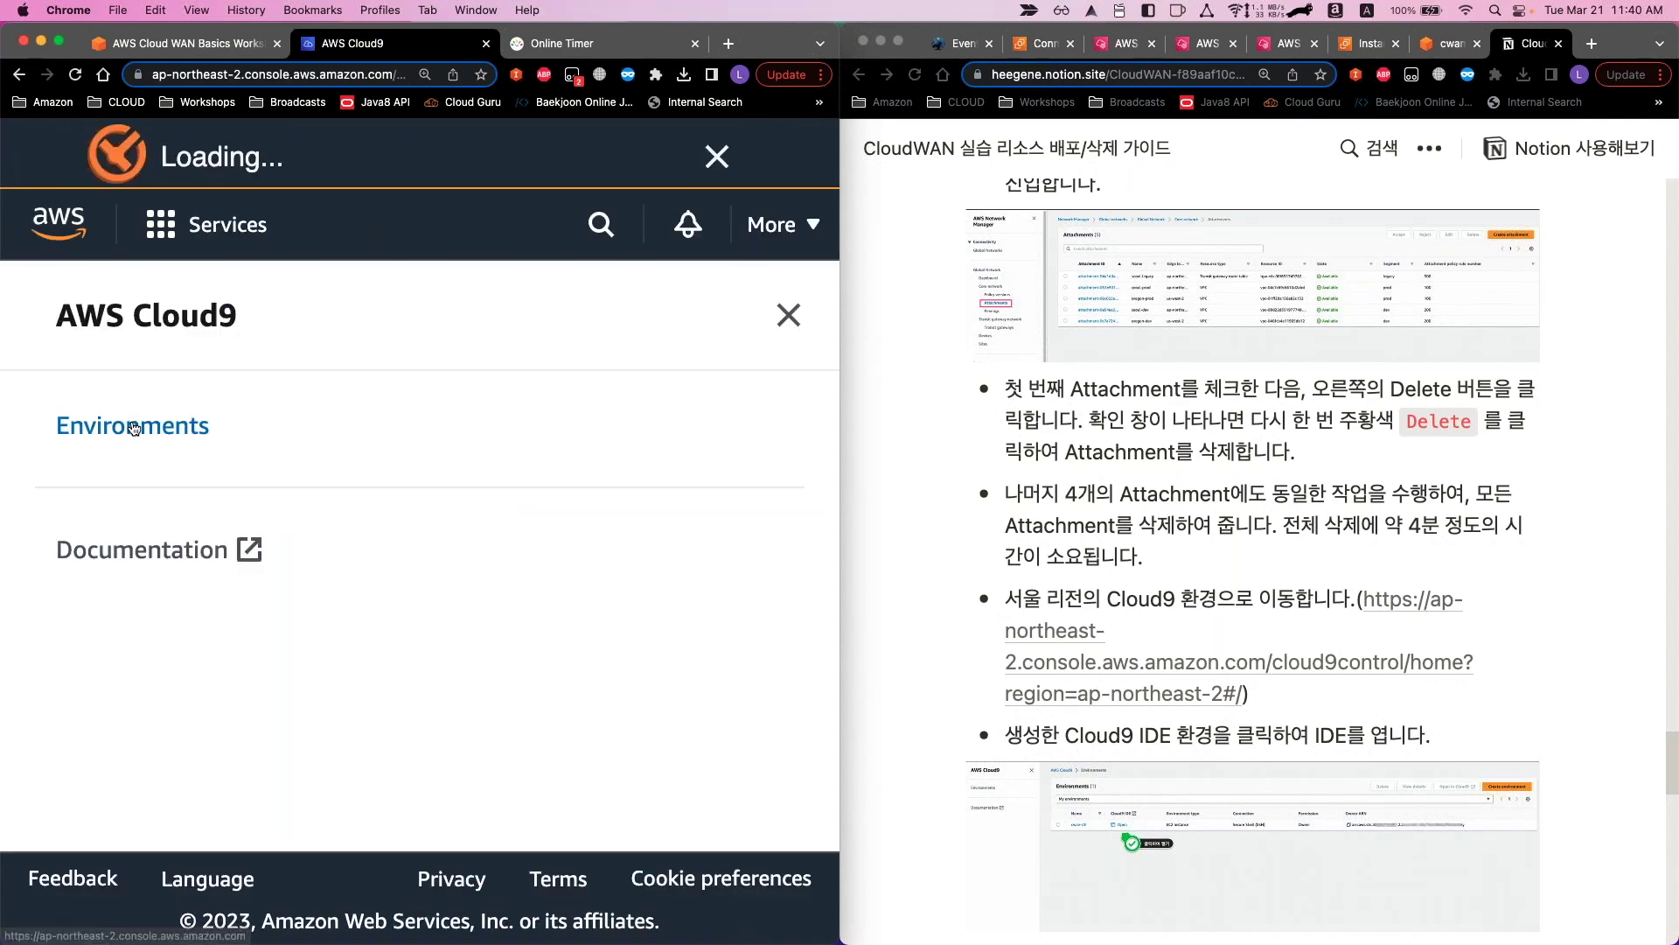
Select the cwan-c9 environment in the Cloud9 environments list and open its IDE
scroll(435, 443, down, 2)
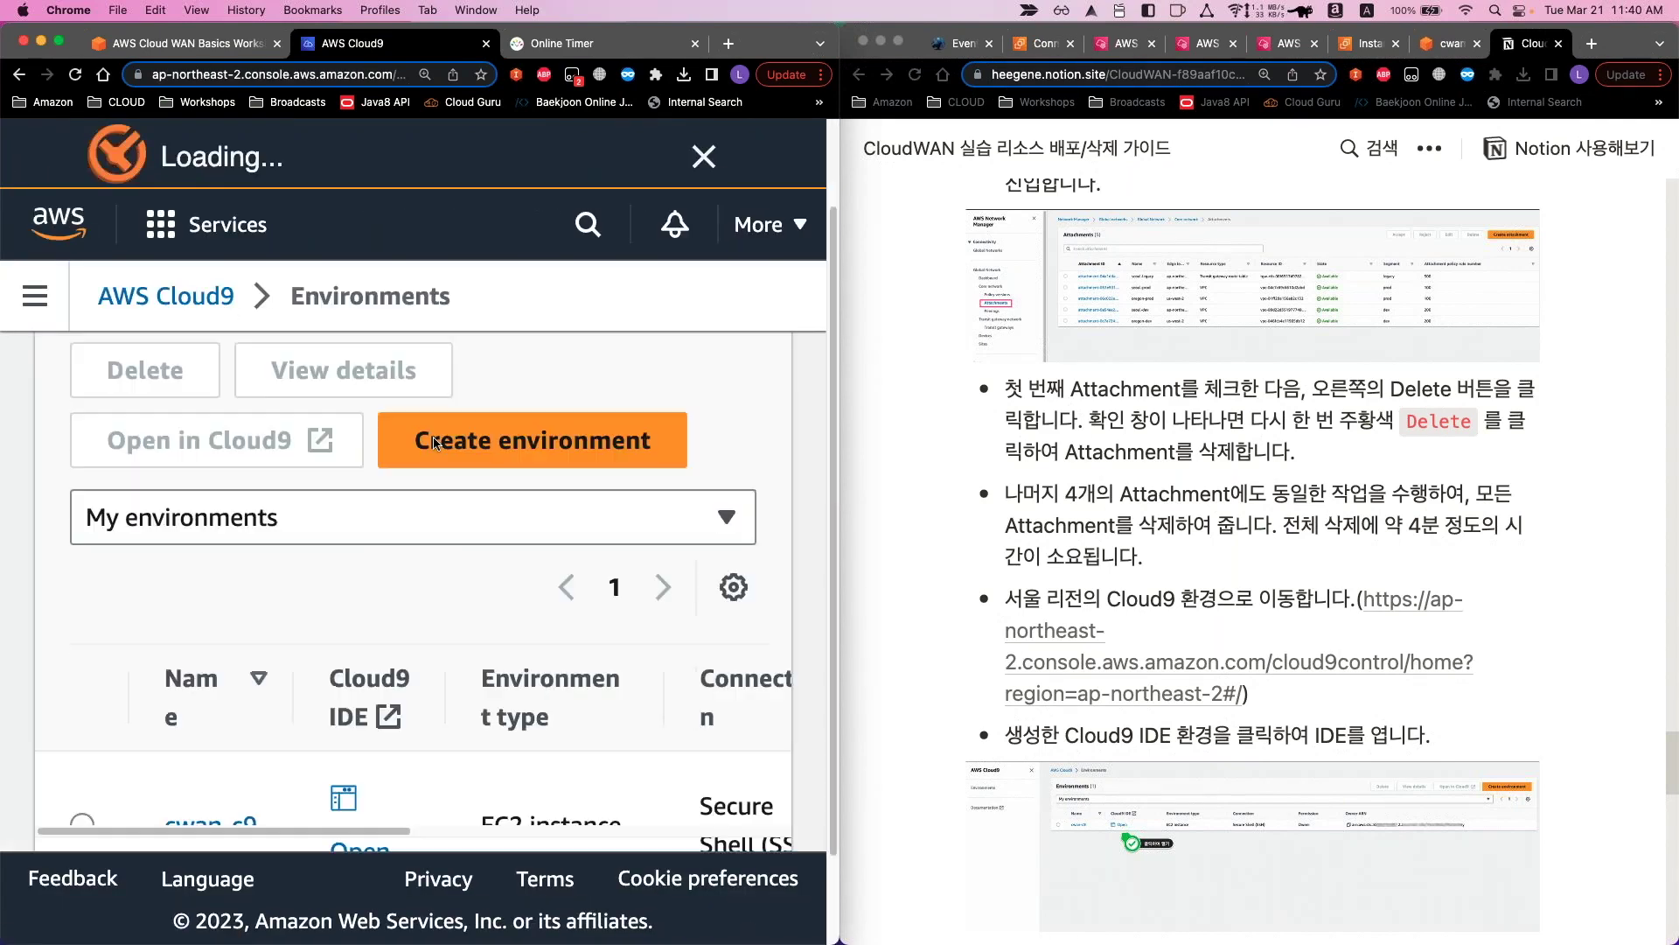
scroll(435, 443, down, 2)
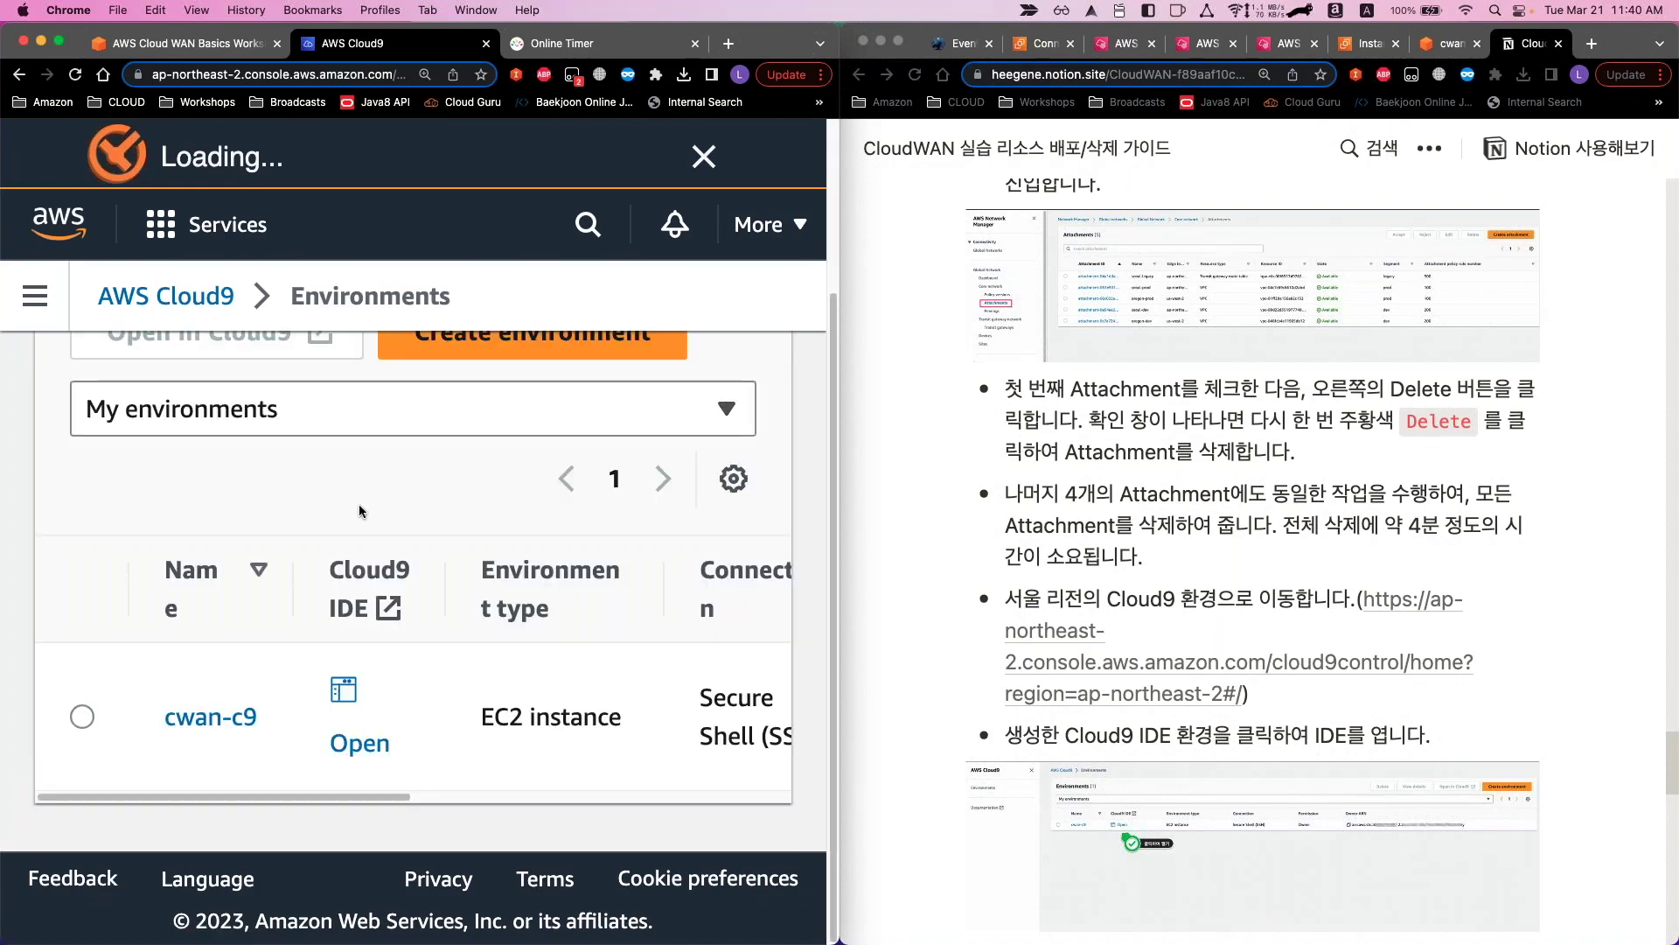
key(super+minus)
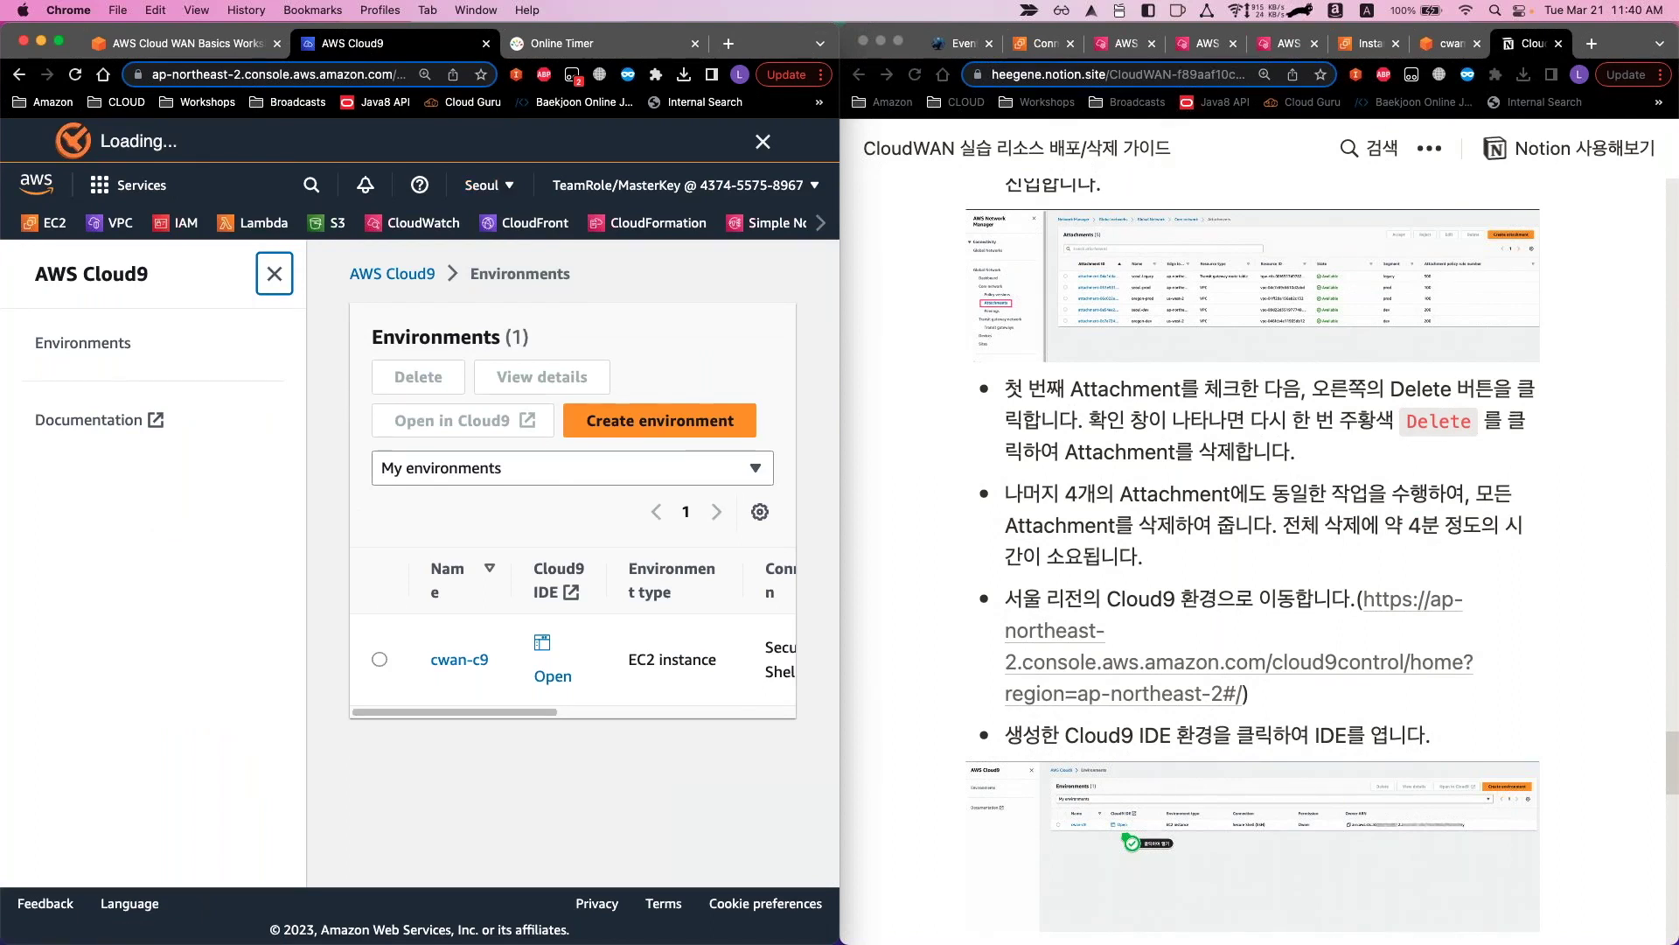
click(388, 675)
click(380, 665)
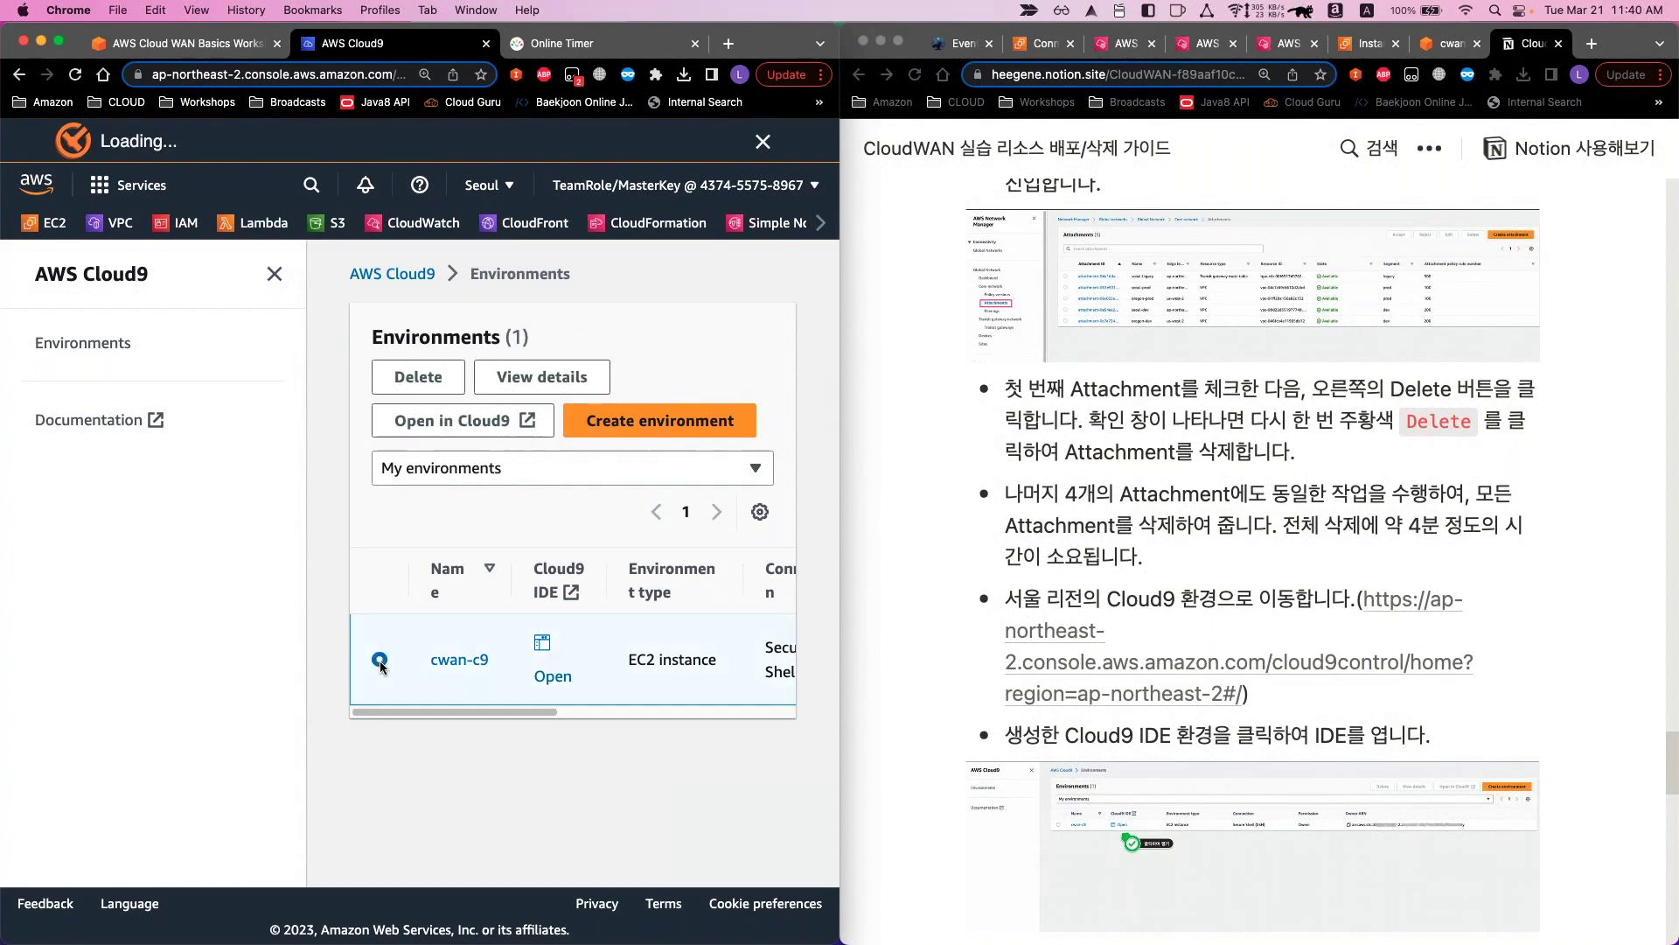
click(542, 644)
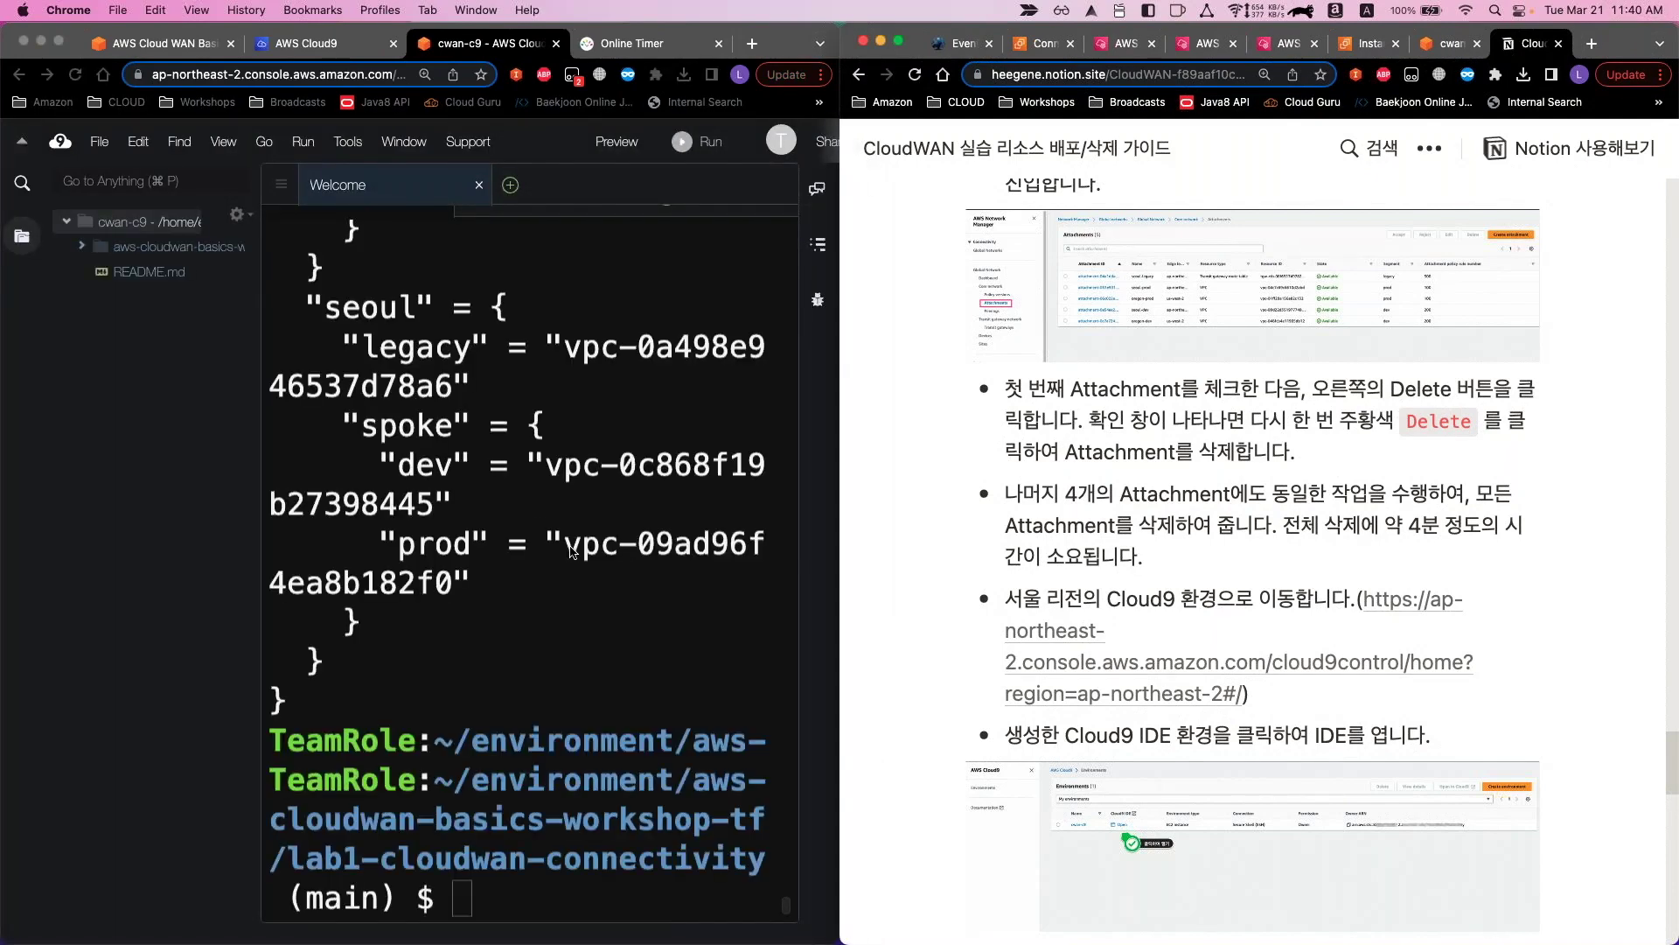
Run terraform destroy from the lab1-cloudwan-connectivity directory in the cwan-c9 IDE's terminal
click(570, 550)
key(super+0)
key(super+minus)
key(super+minus)
key(super+minus)
key(super+minus)
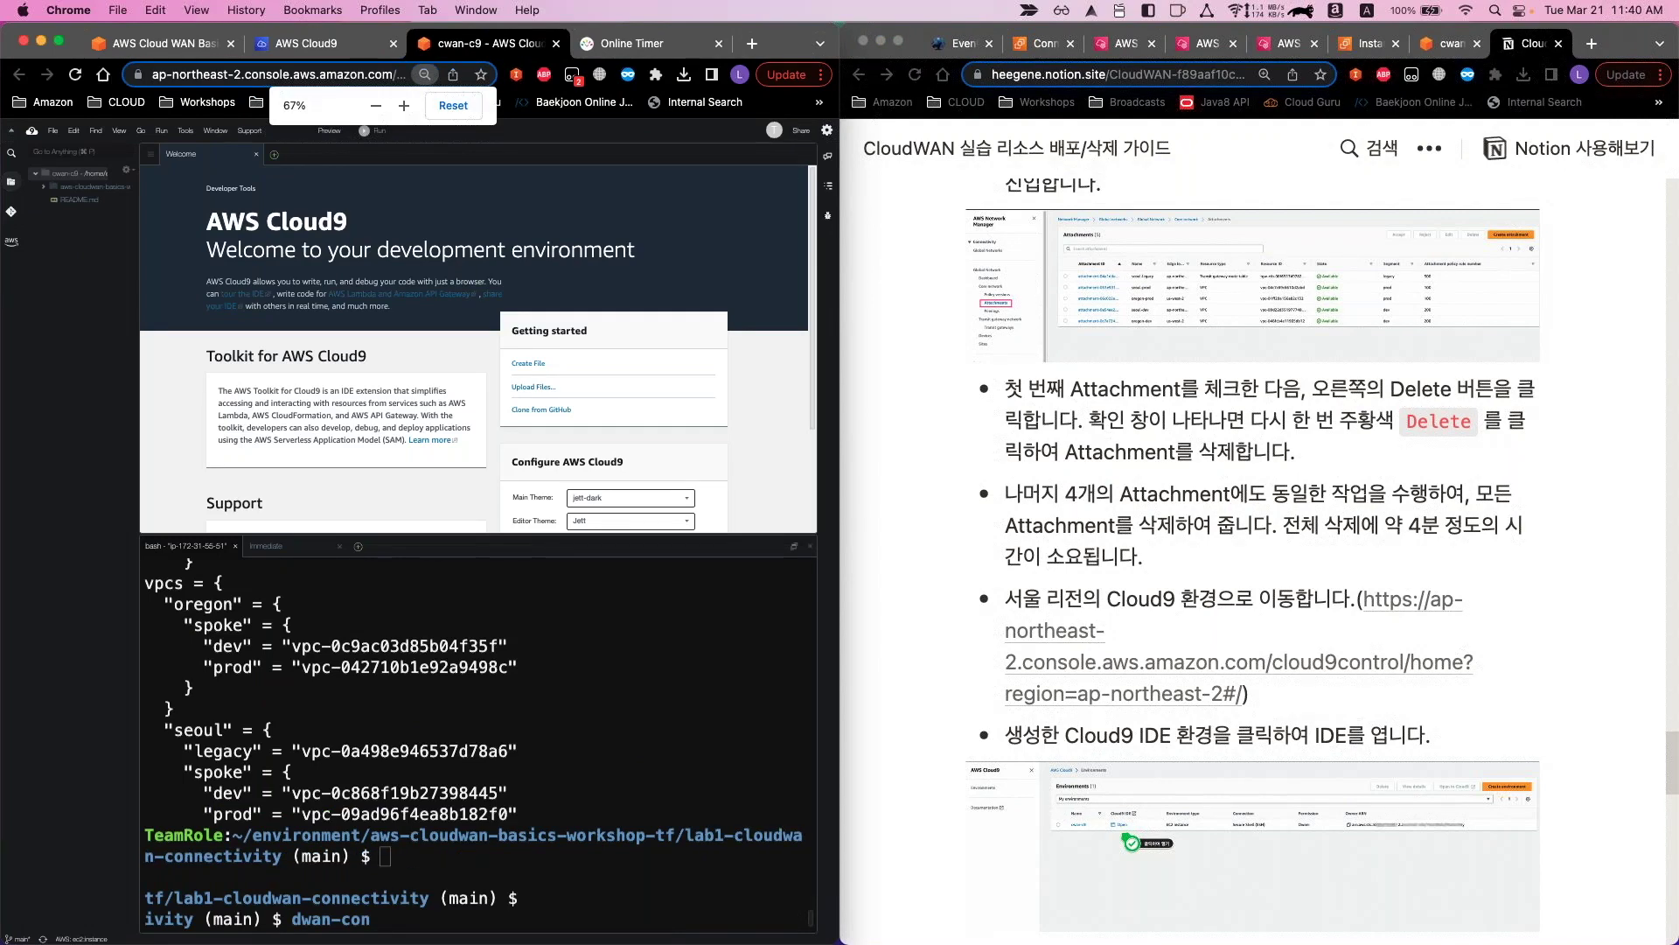
scroll(473, 761, up, 2)
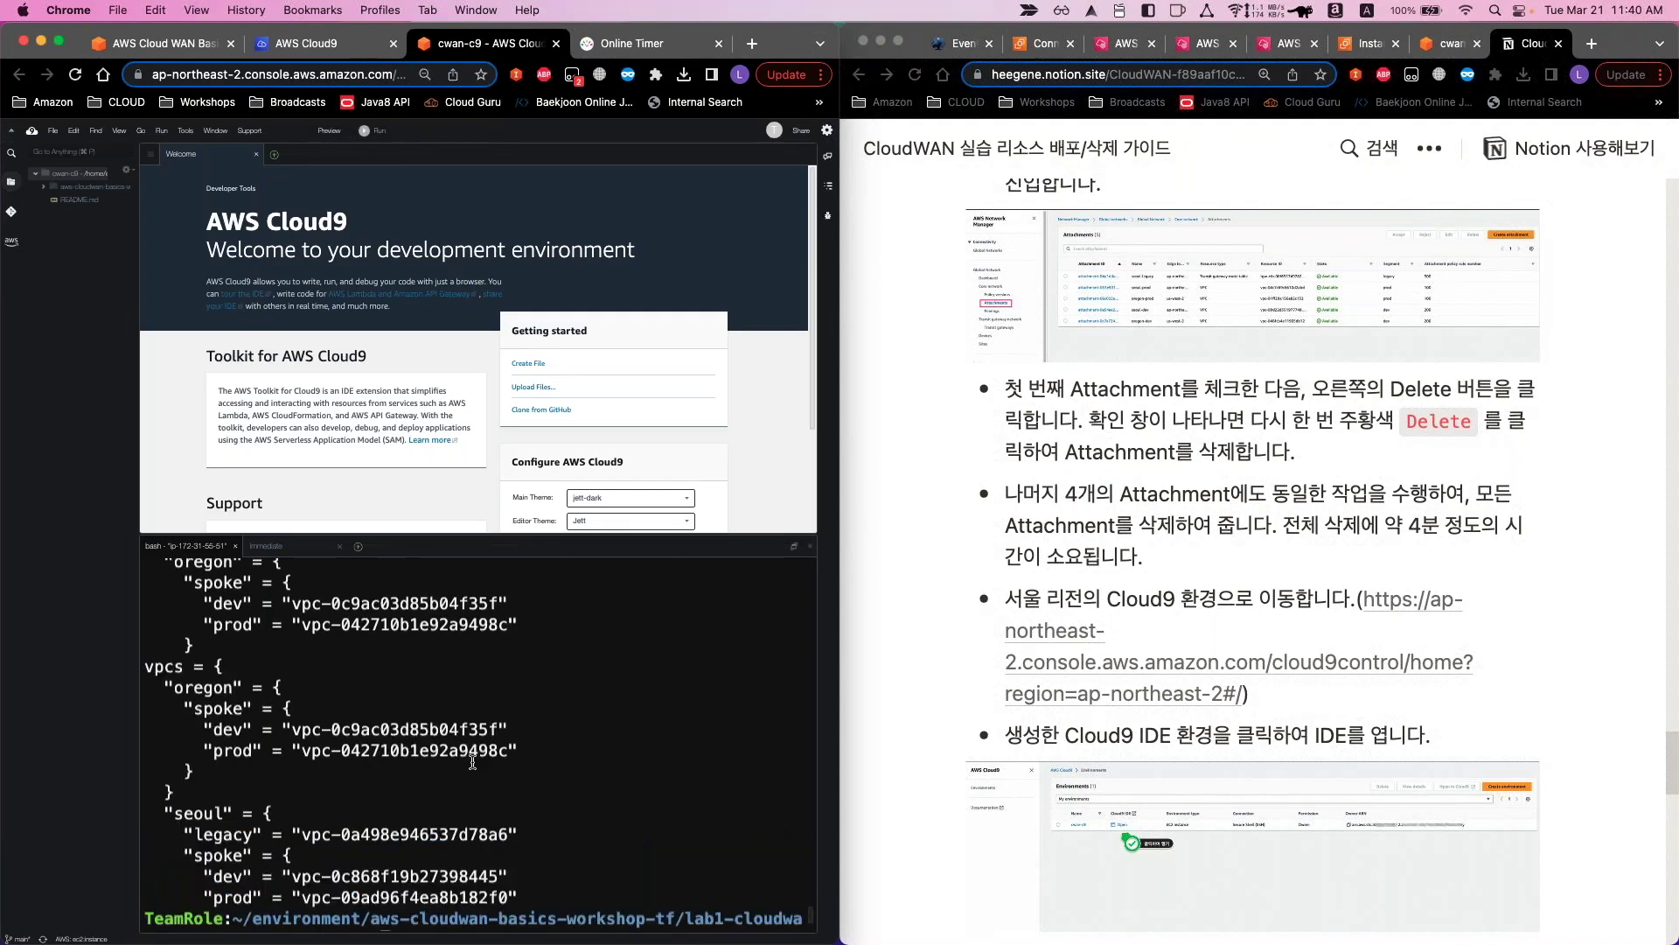
scroll(472, 754, up, 10)
scroll(472, 746, down, 15)
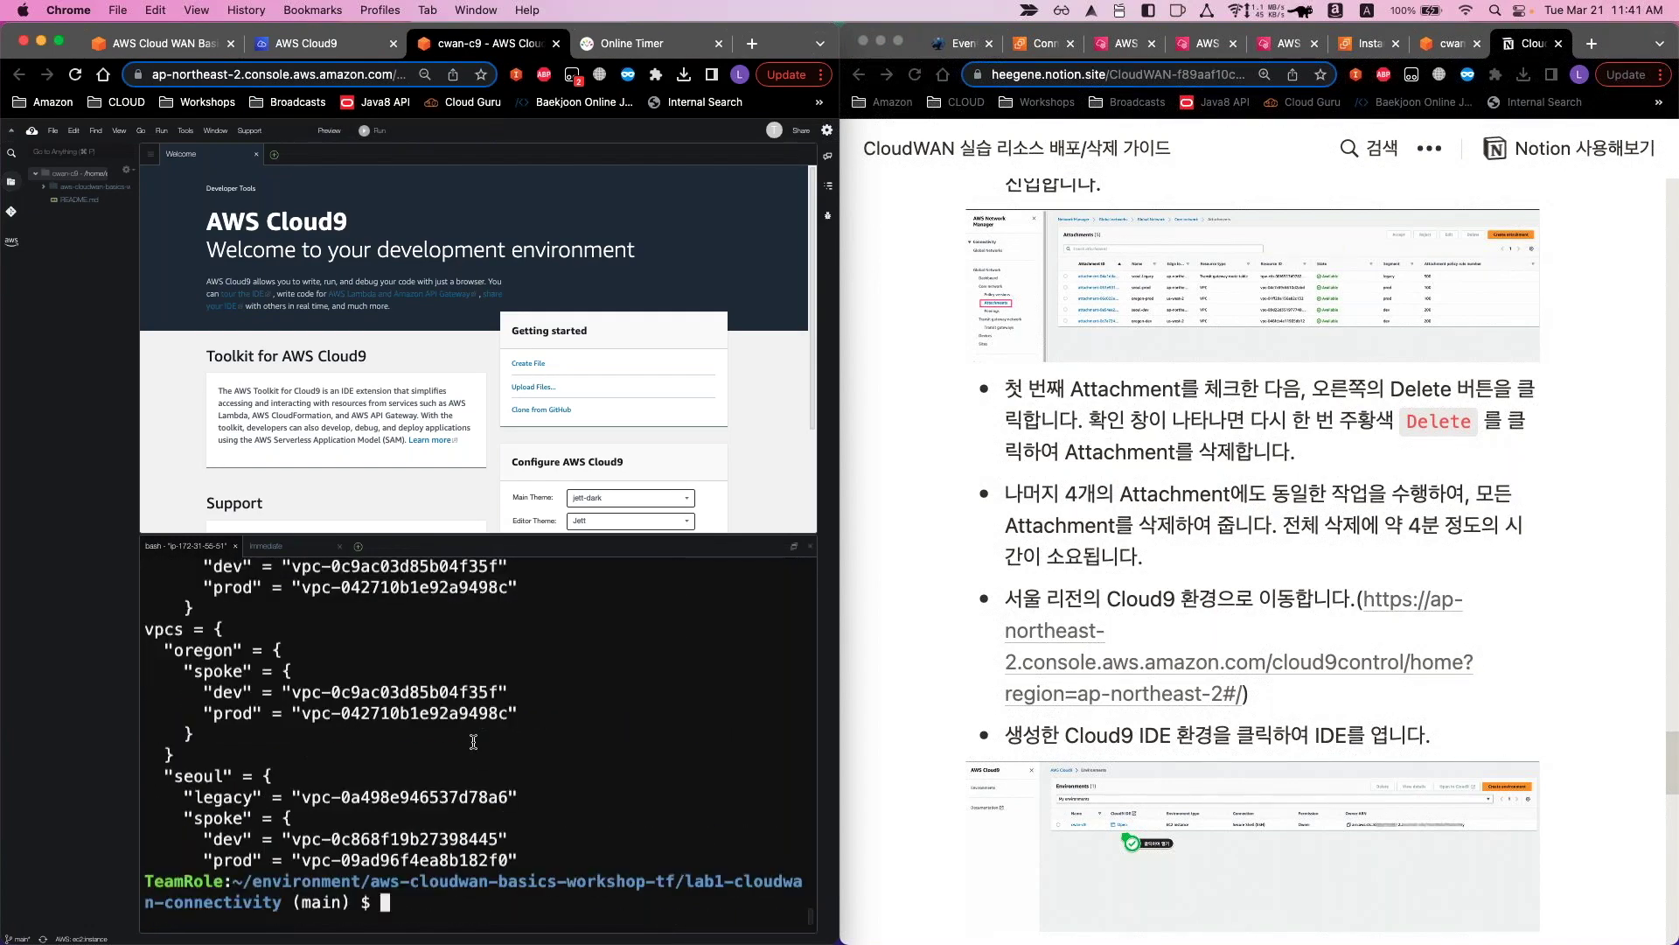
scroll(513, 811, down, 1)
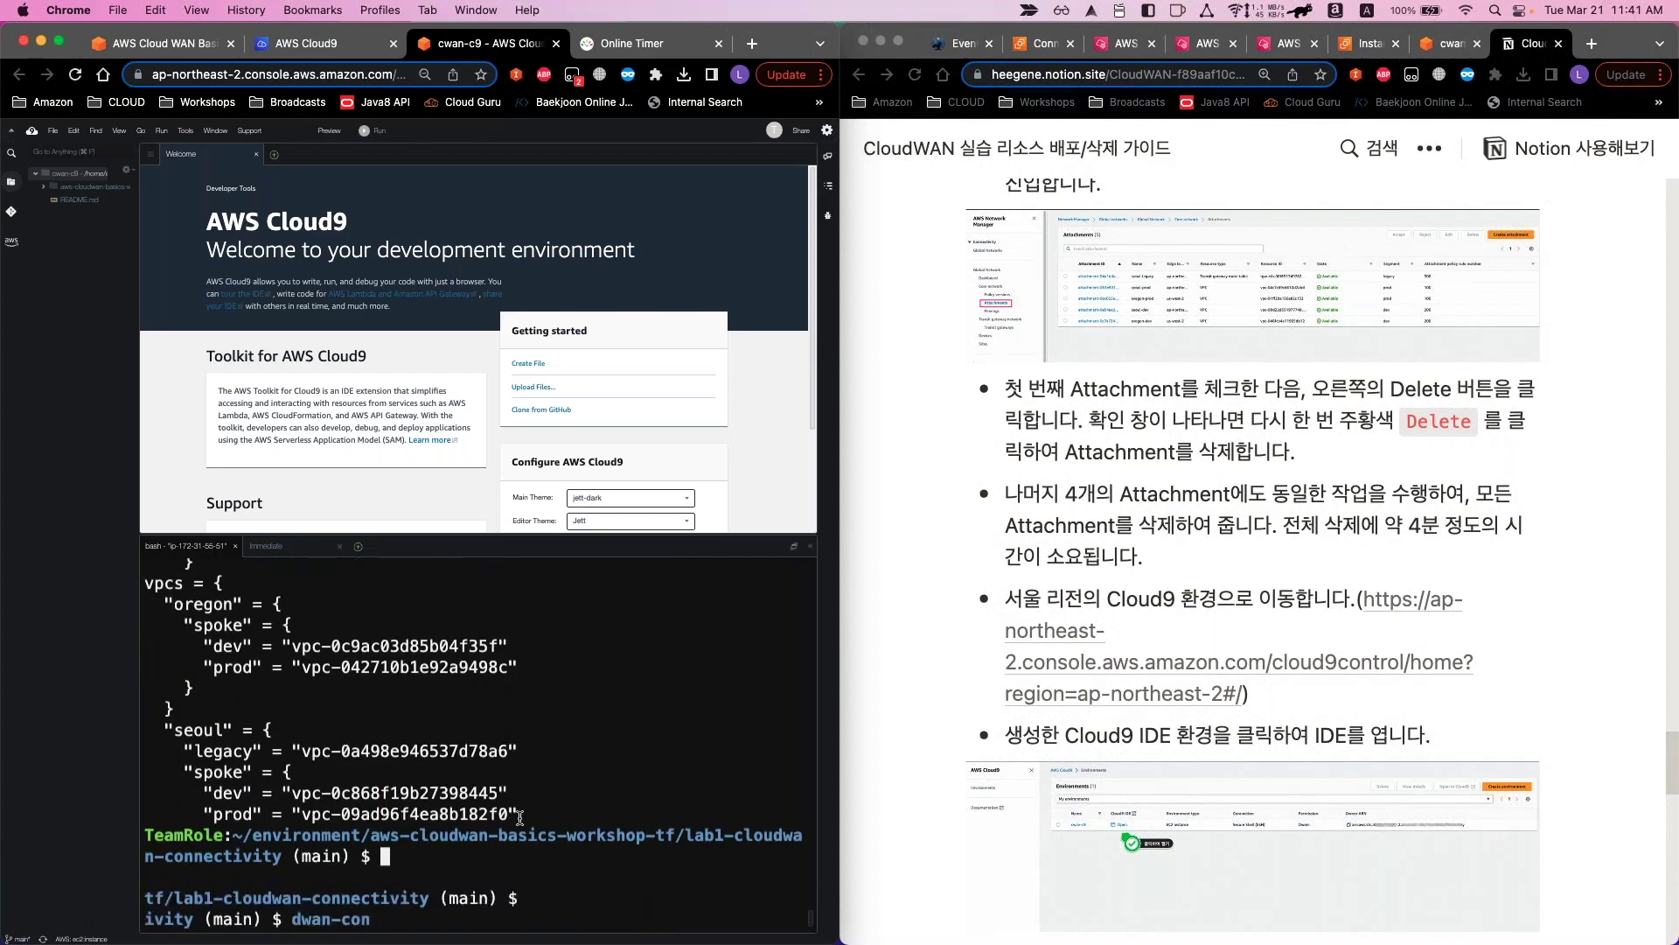
scroll(1196, 551, down, 7)
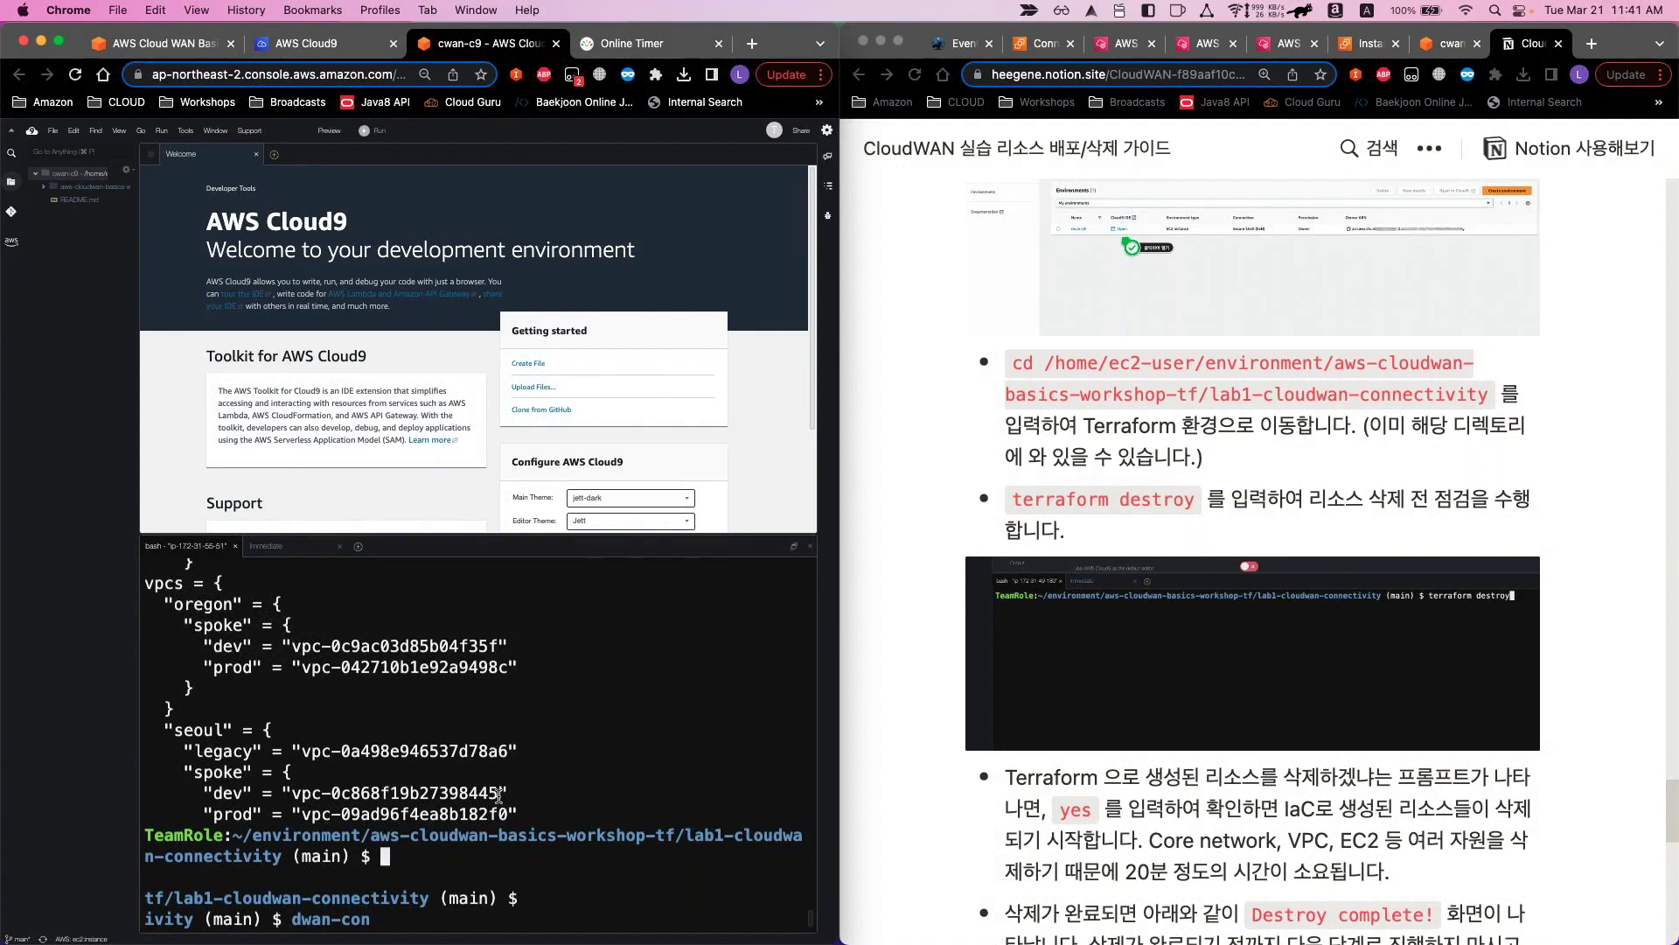
text(terraform destroy)
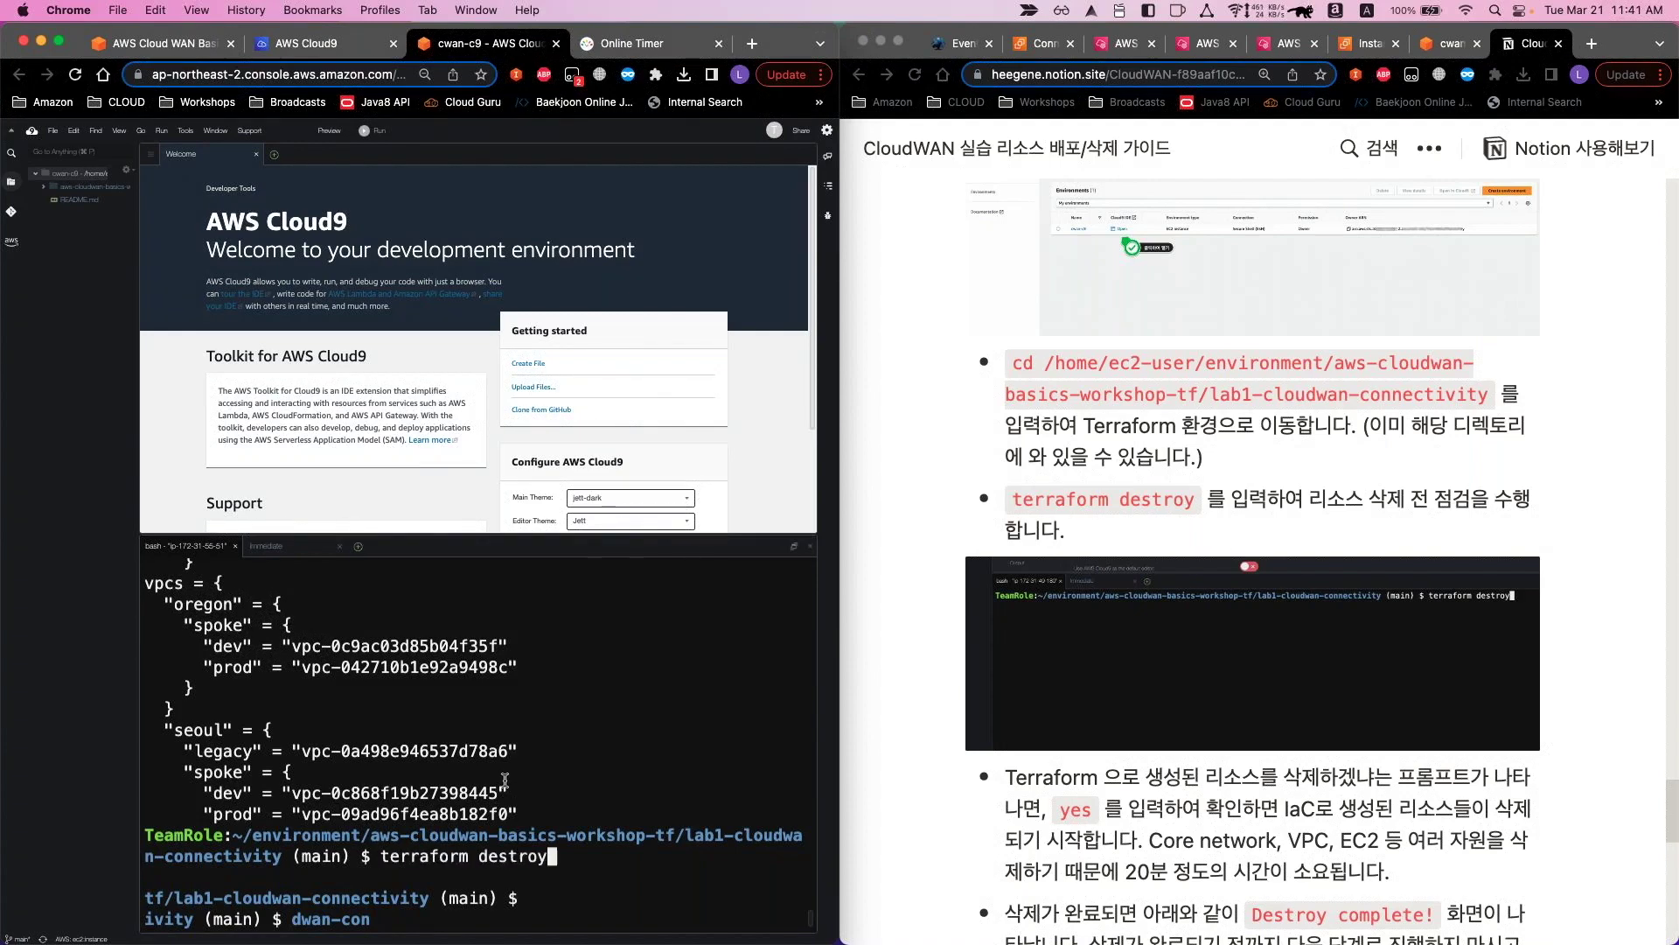
key(Return)
Follow the guide's destroy instructions and confirm the destruction of all Terraform-managed resources with yes
scroll(1306, 778, down, 2)
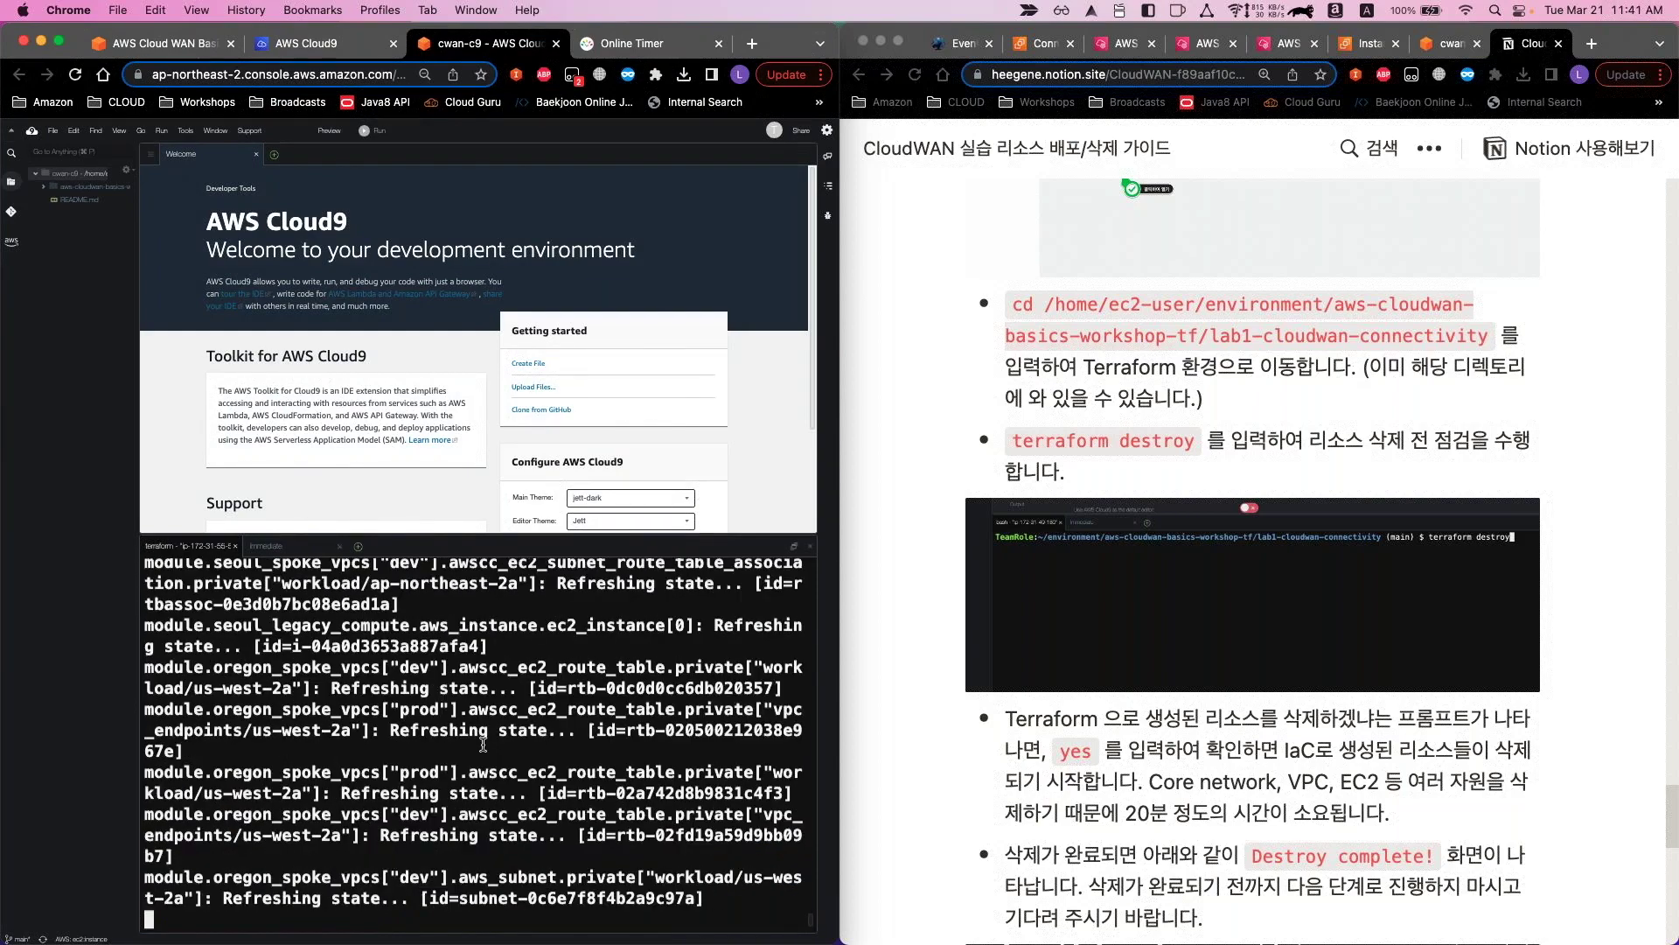
scroll(1277, 774, down, 3)
scroll(1277, 769, down, 4)
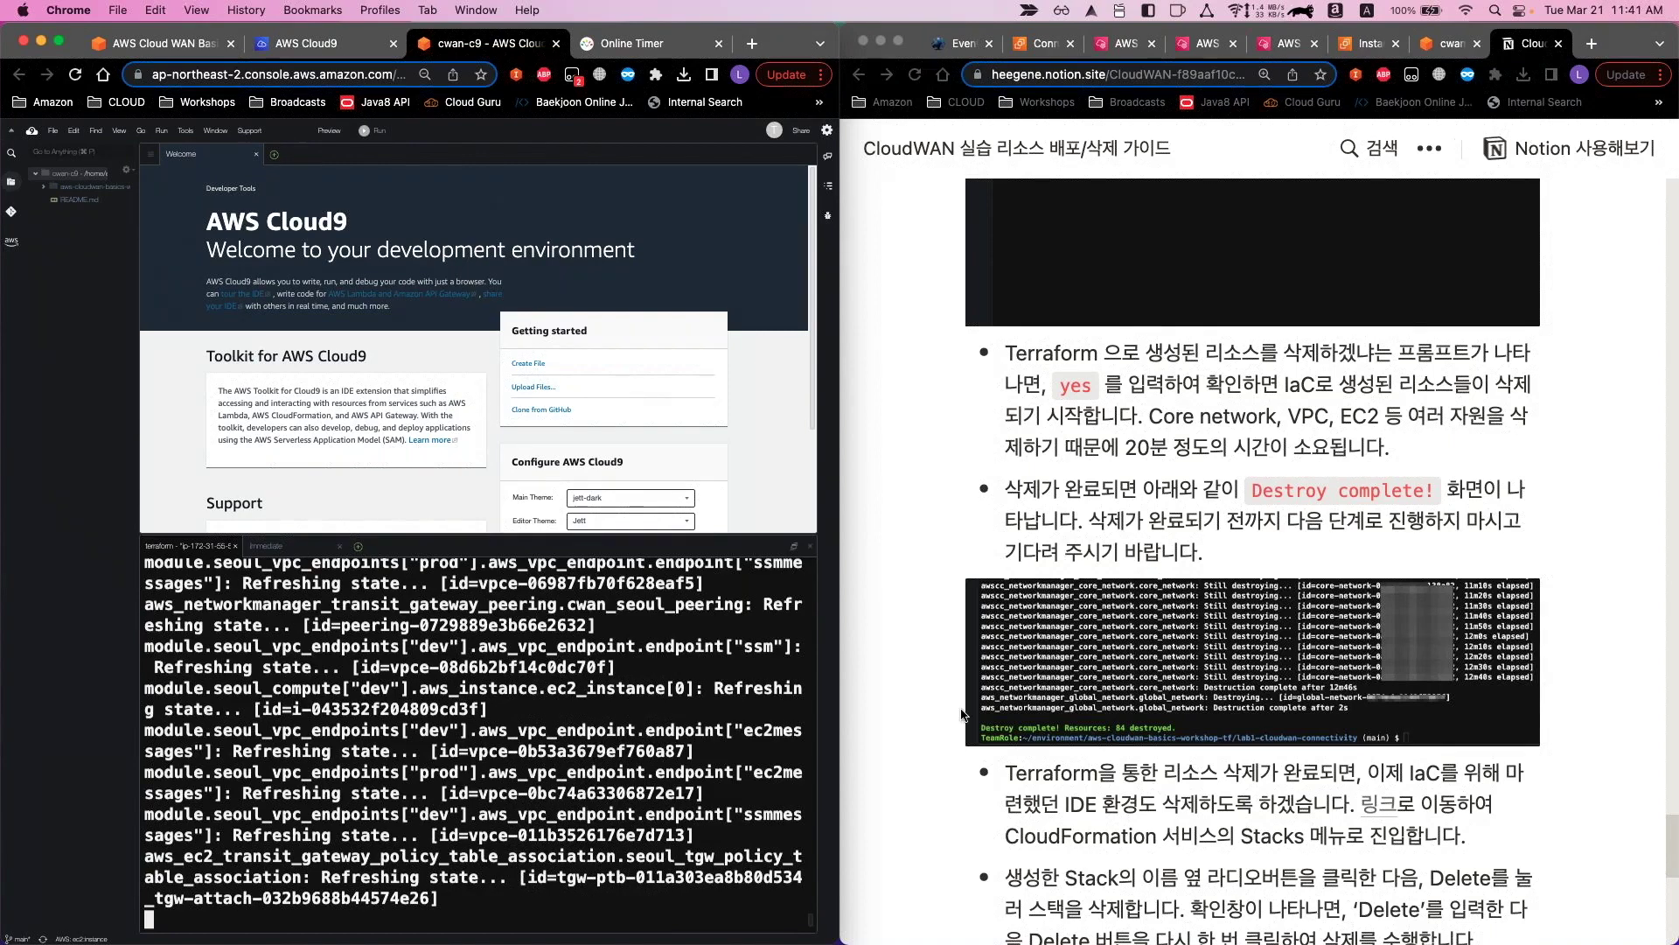
scroll(963, 714, down, 3)
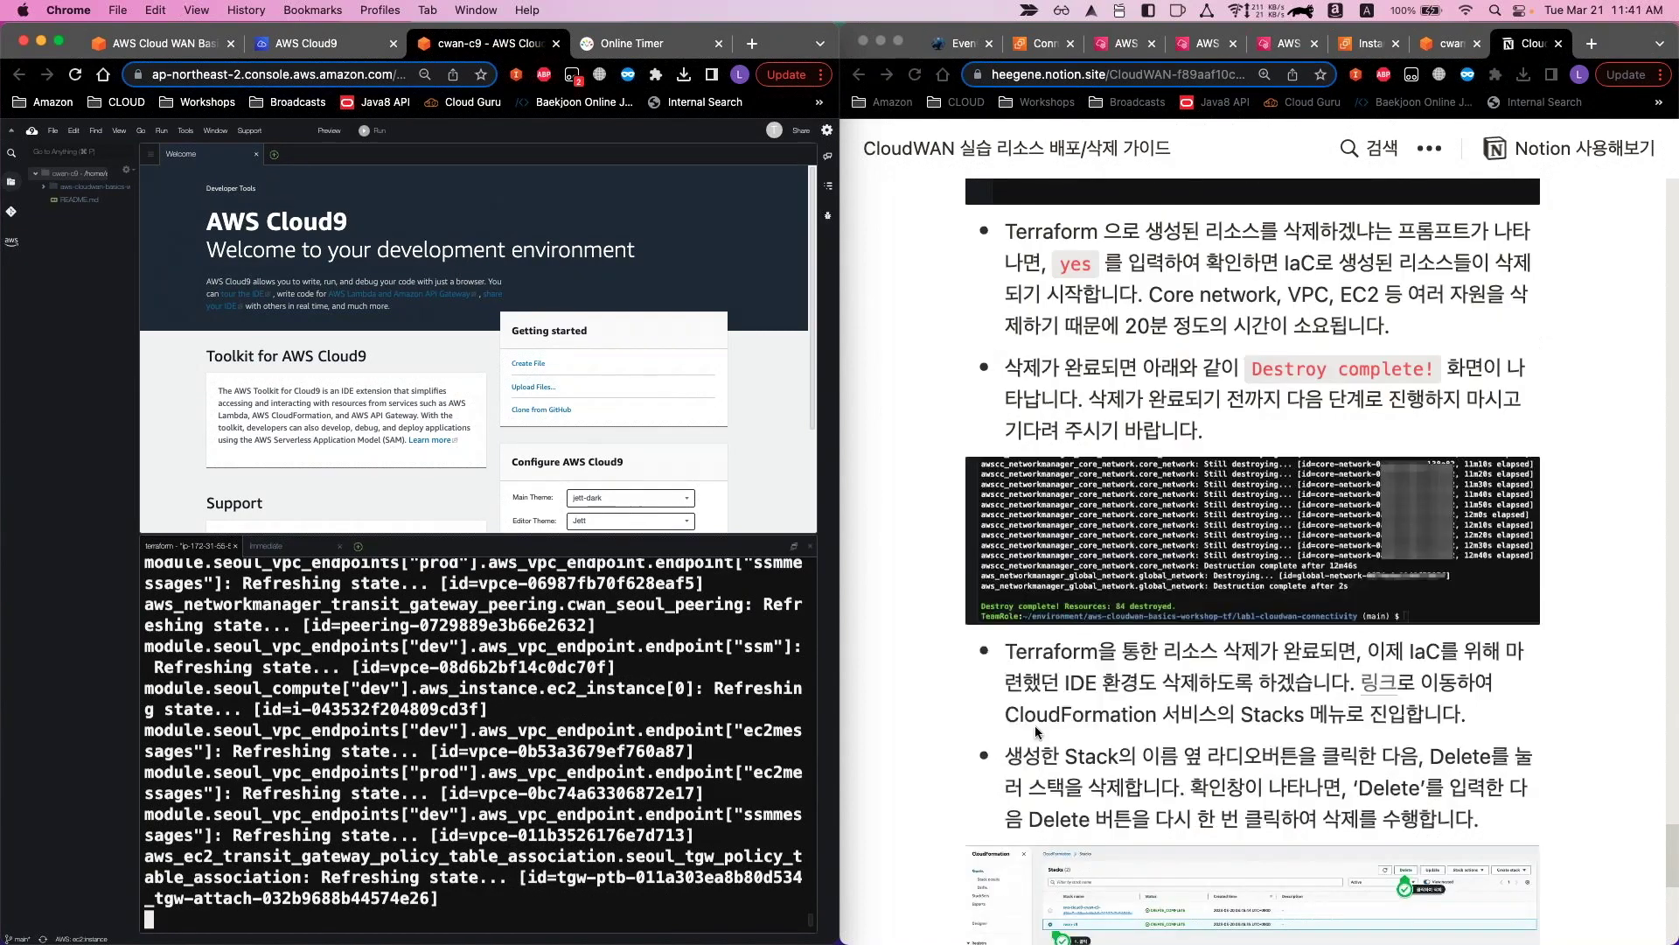
scroll(1036, 732, down, 1)
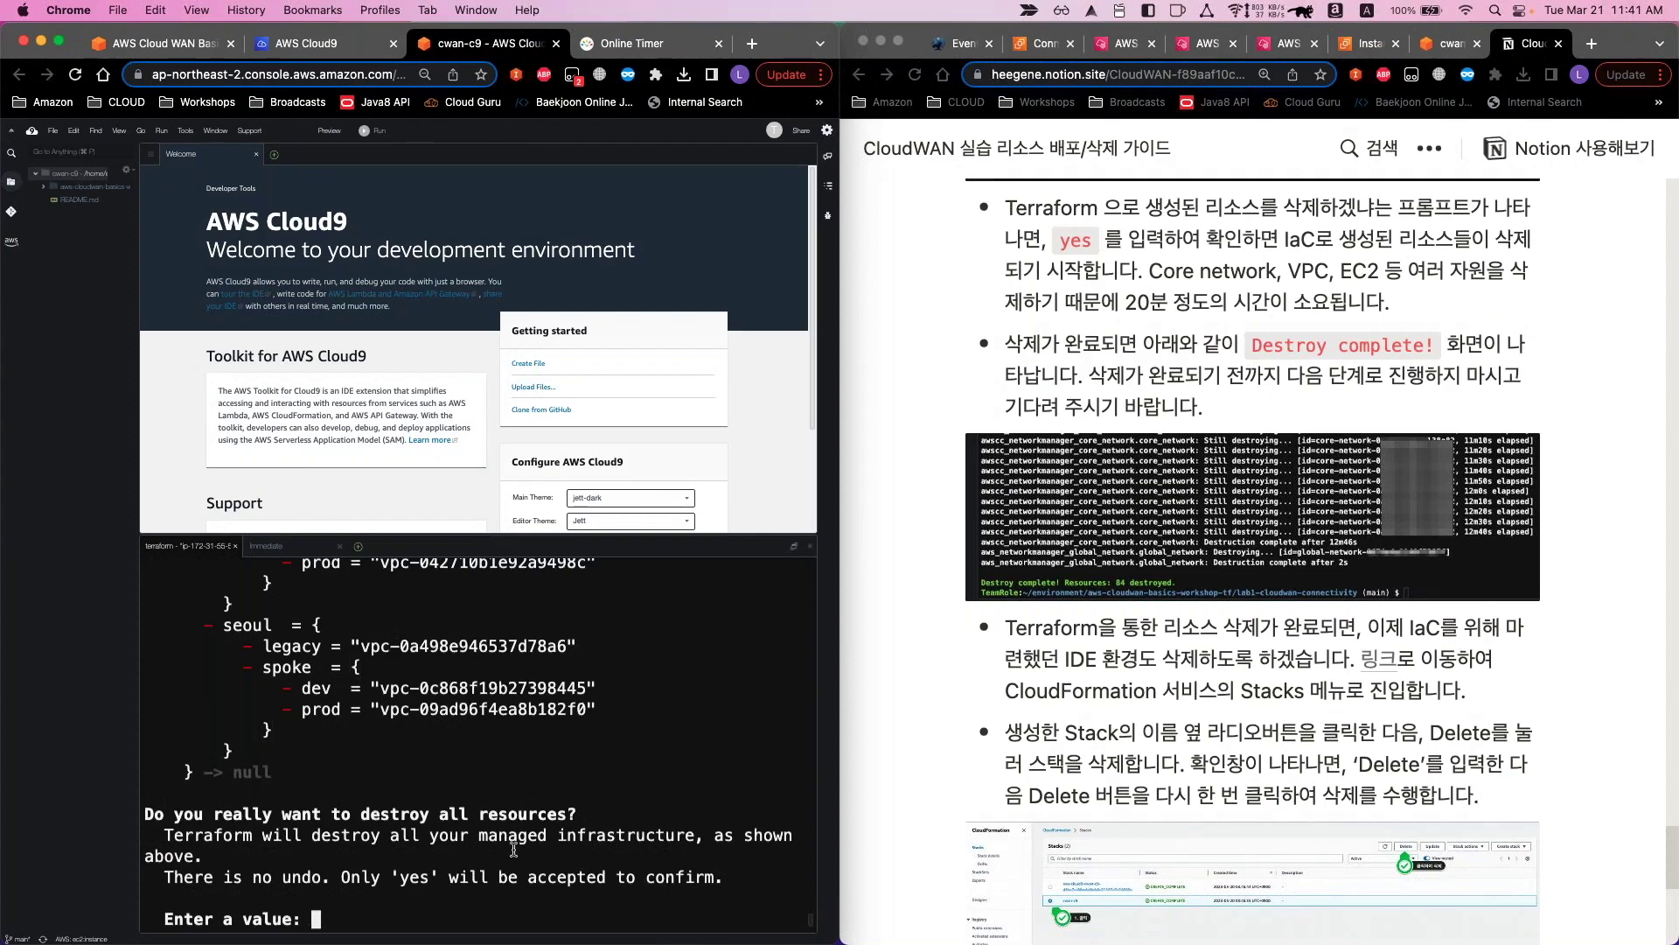
text(yes)
key(Return)
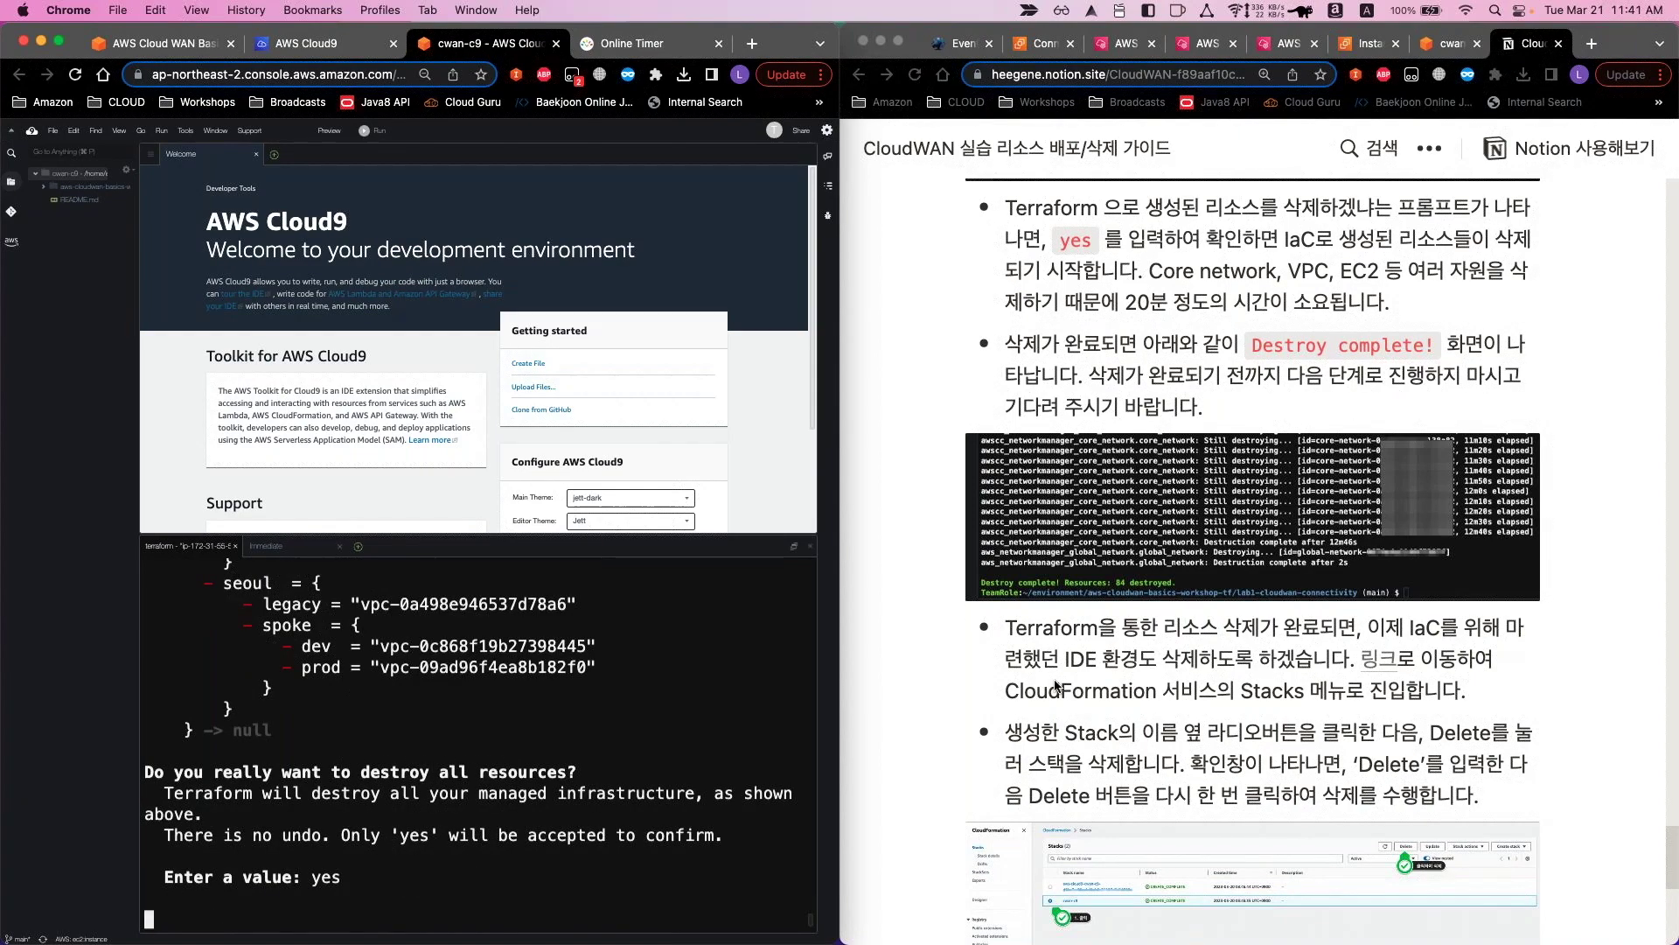
Read the guide's instructions on deleting the IDE environment's CloudFormation stack once the Terraform cleanup is complete
scroll(1056, 685, down, 3)
scroll(1062, 664, down, 1)
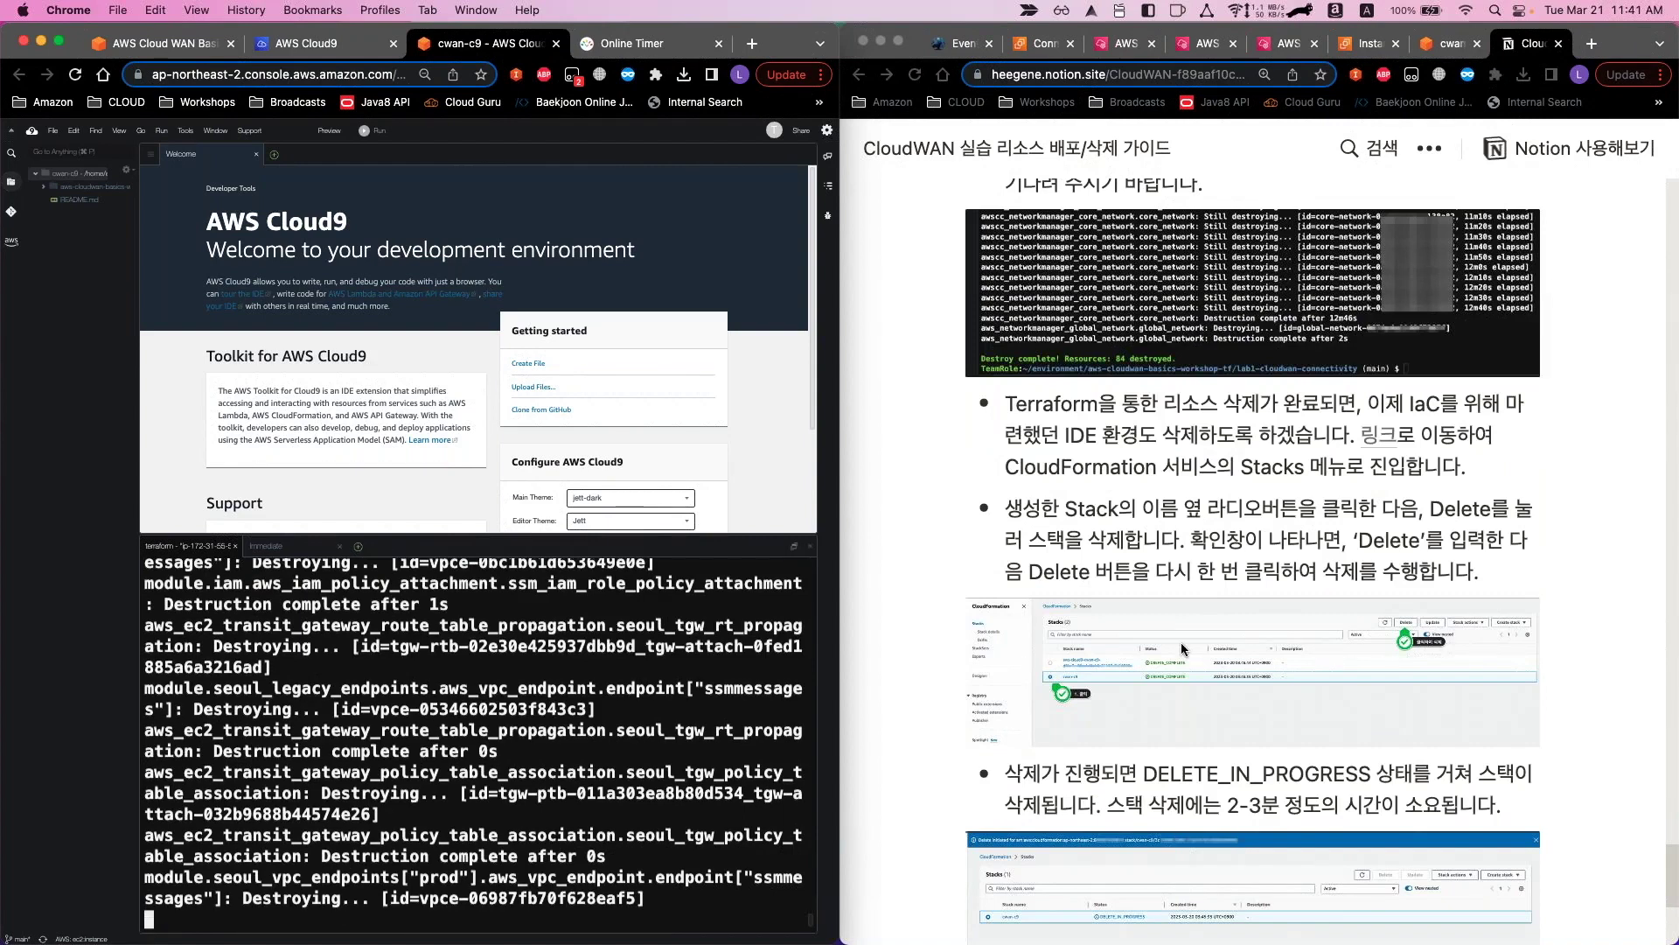
scroll(1189, 634, up, 1)
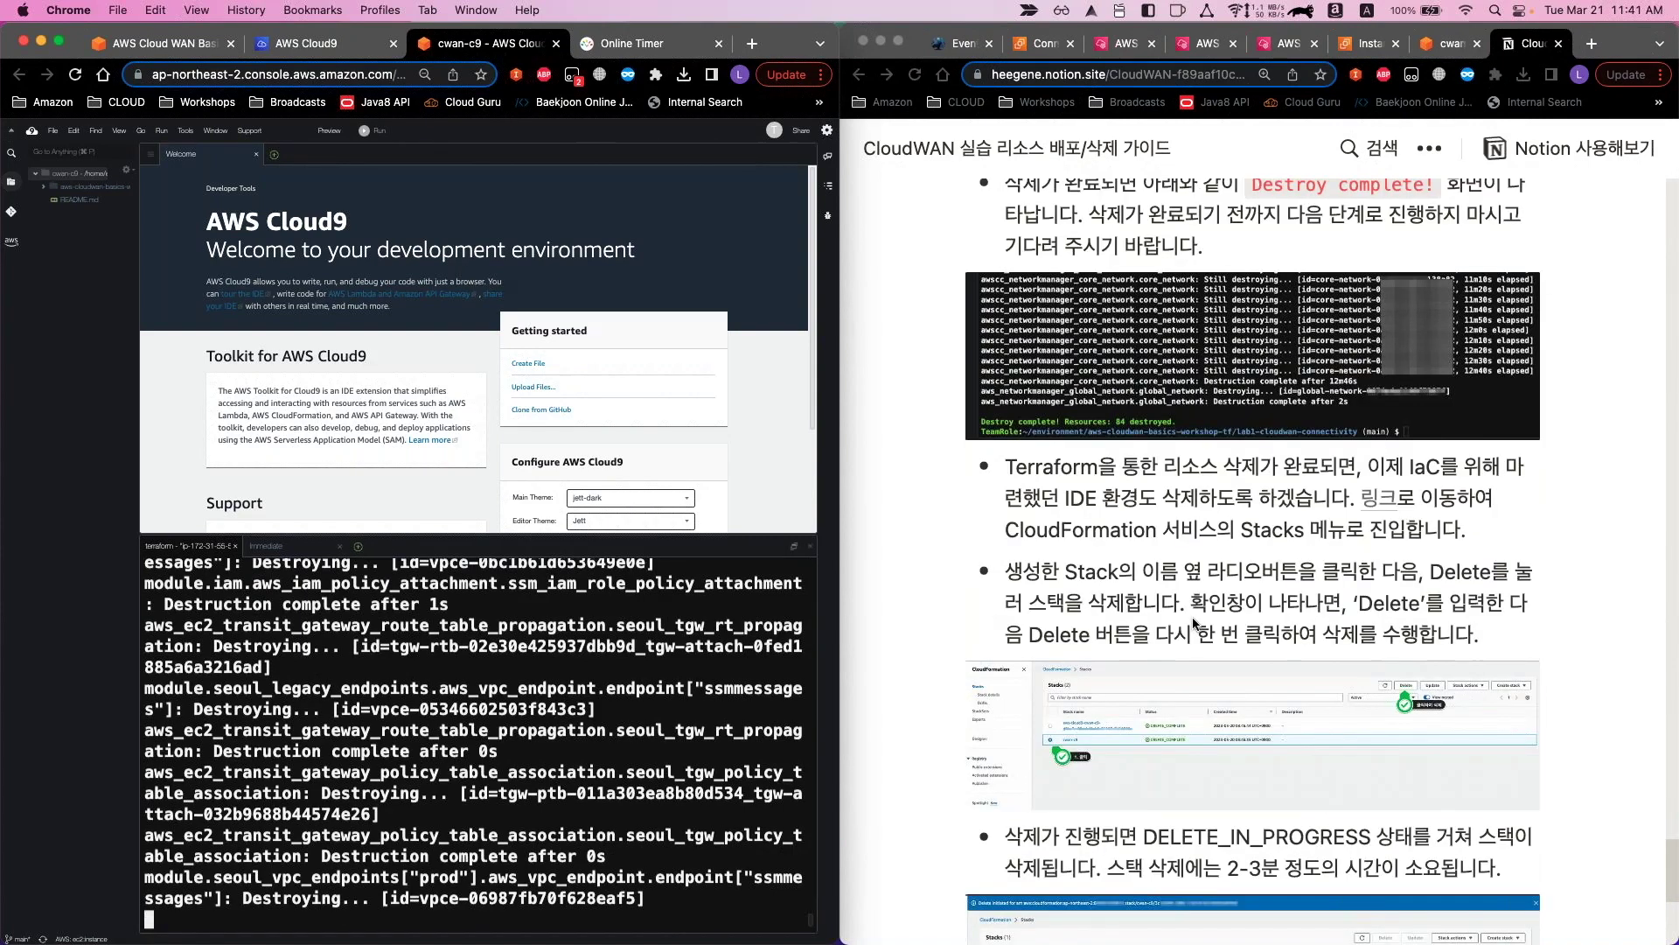
scroll(1194, 621, down, 2)
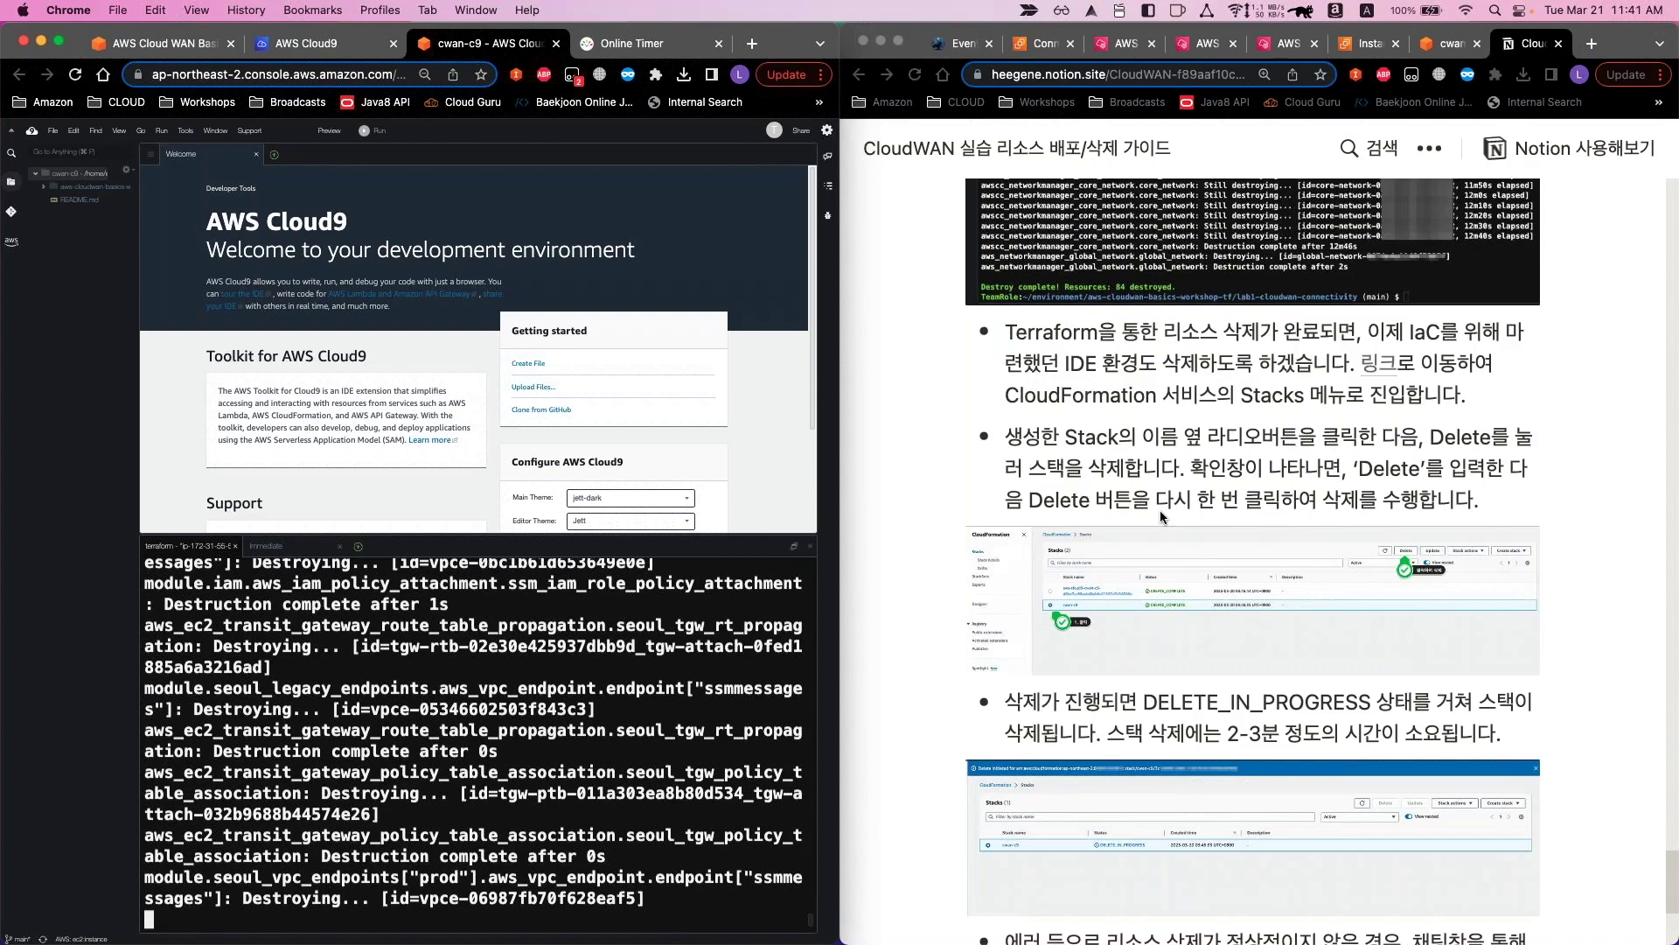
scroll(1160, 511, up, 1)
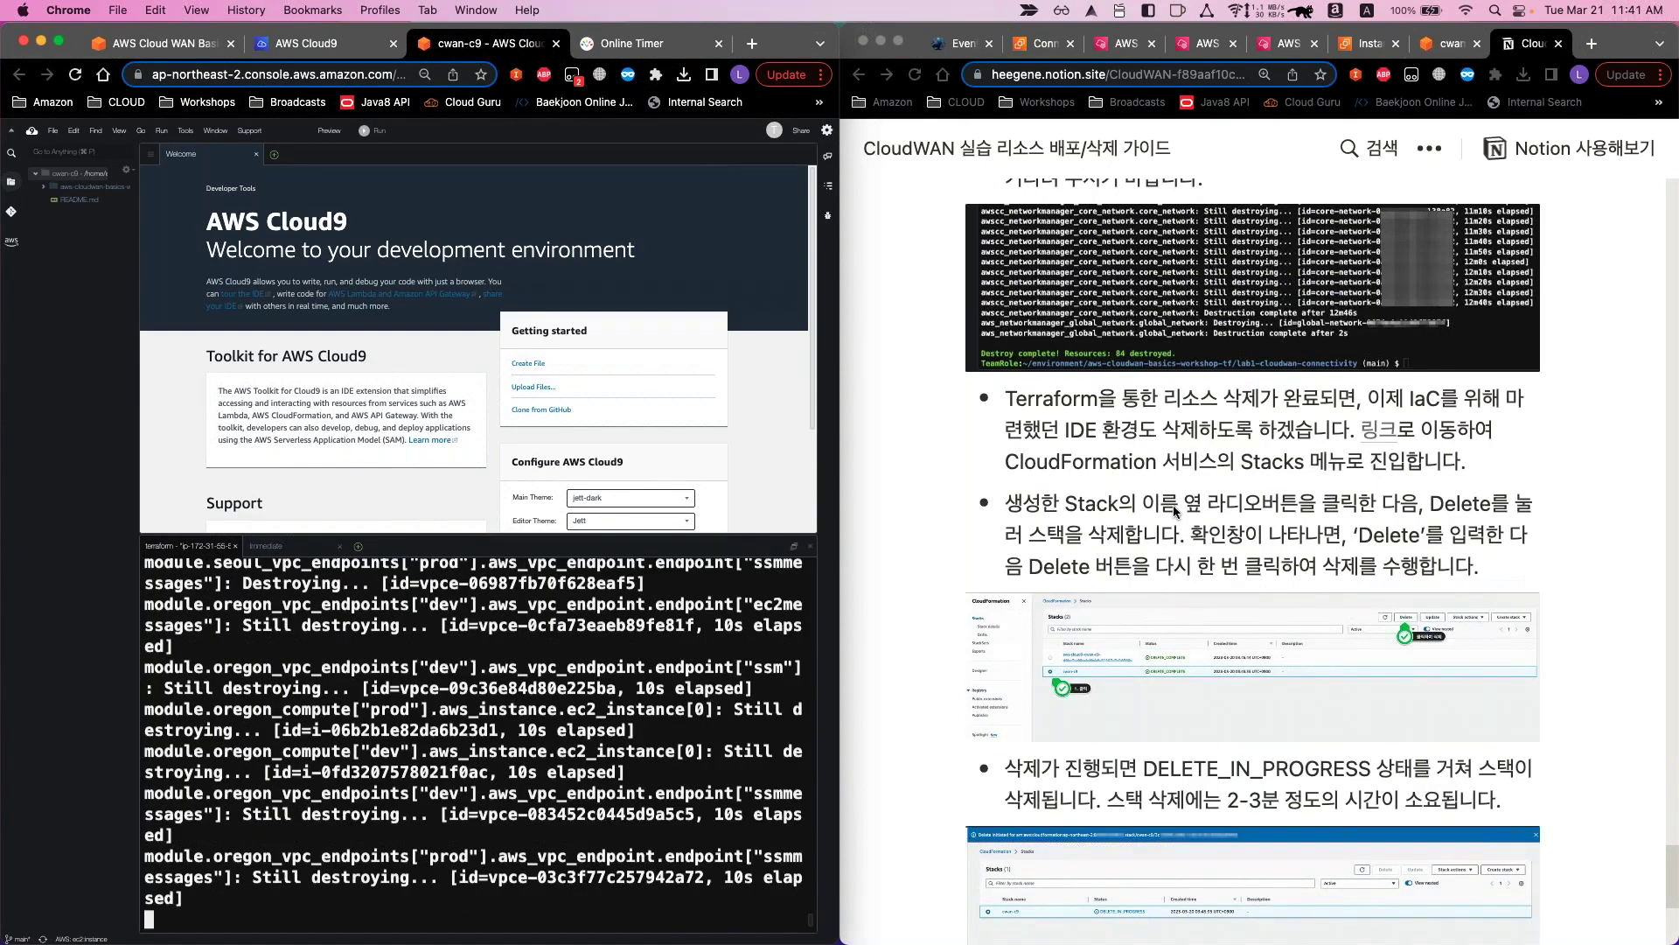
scroll(1175, 511, down, 1)
scroll(1111, 509, up, 1)
click(1004, 403)
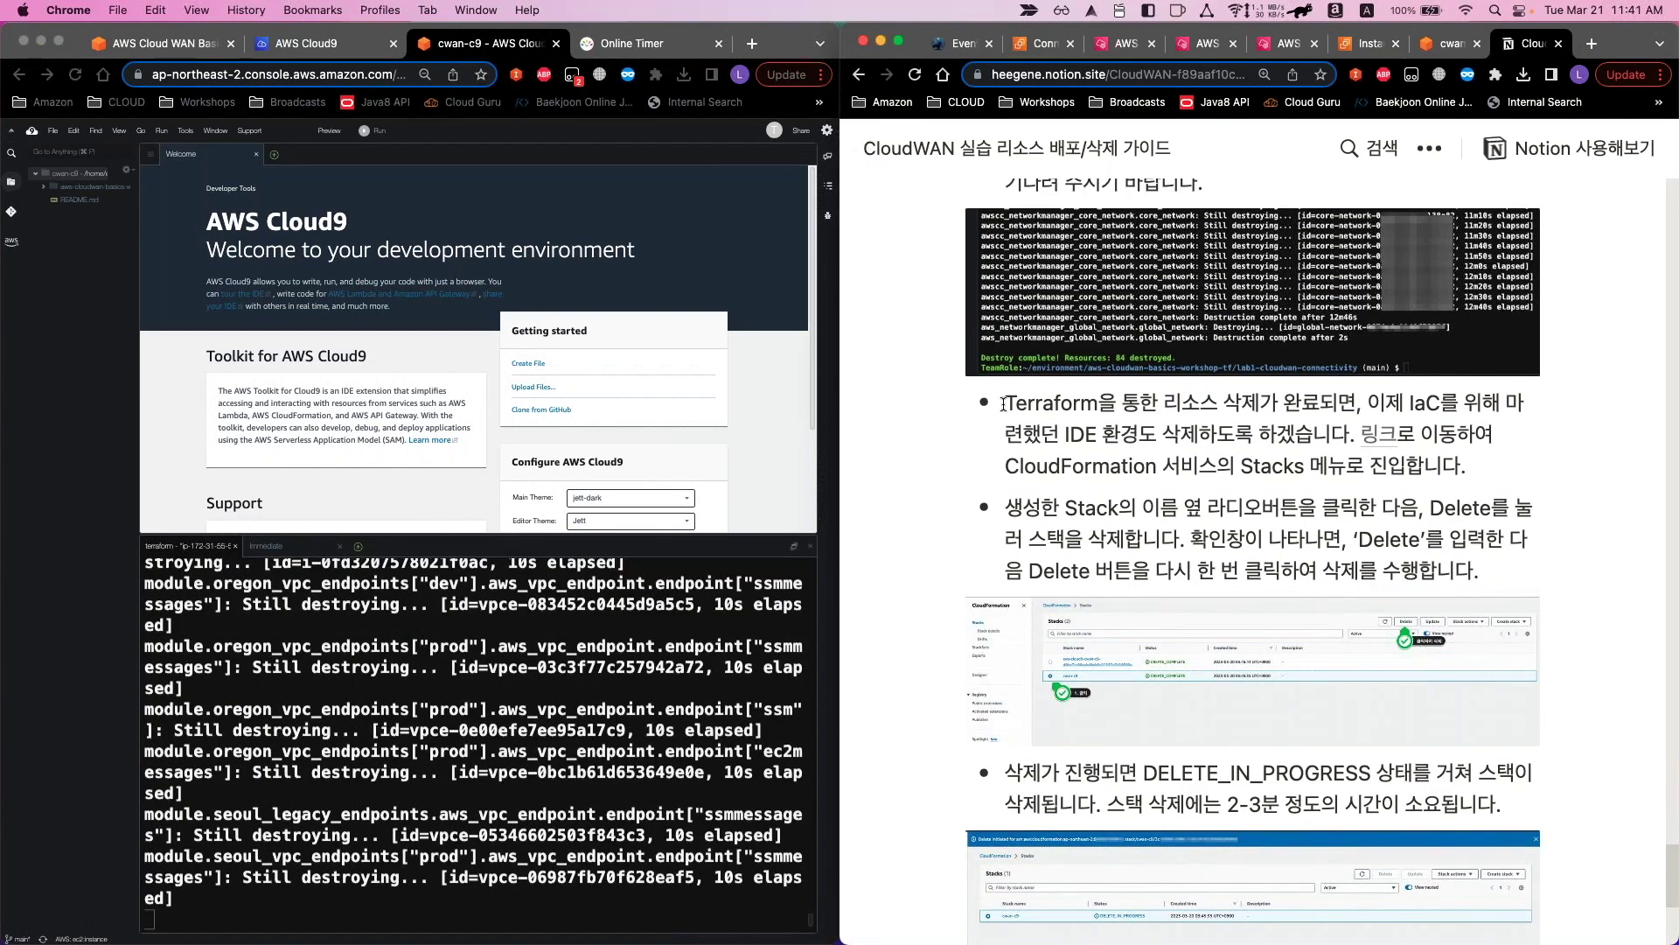
scroll(1041, 437, down, 1)
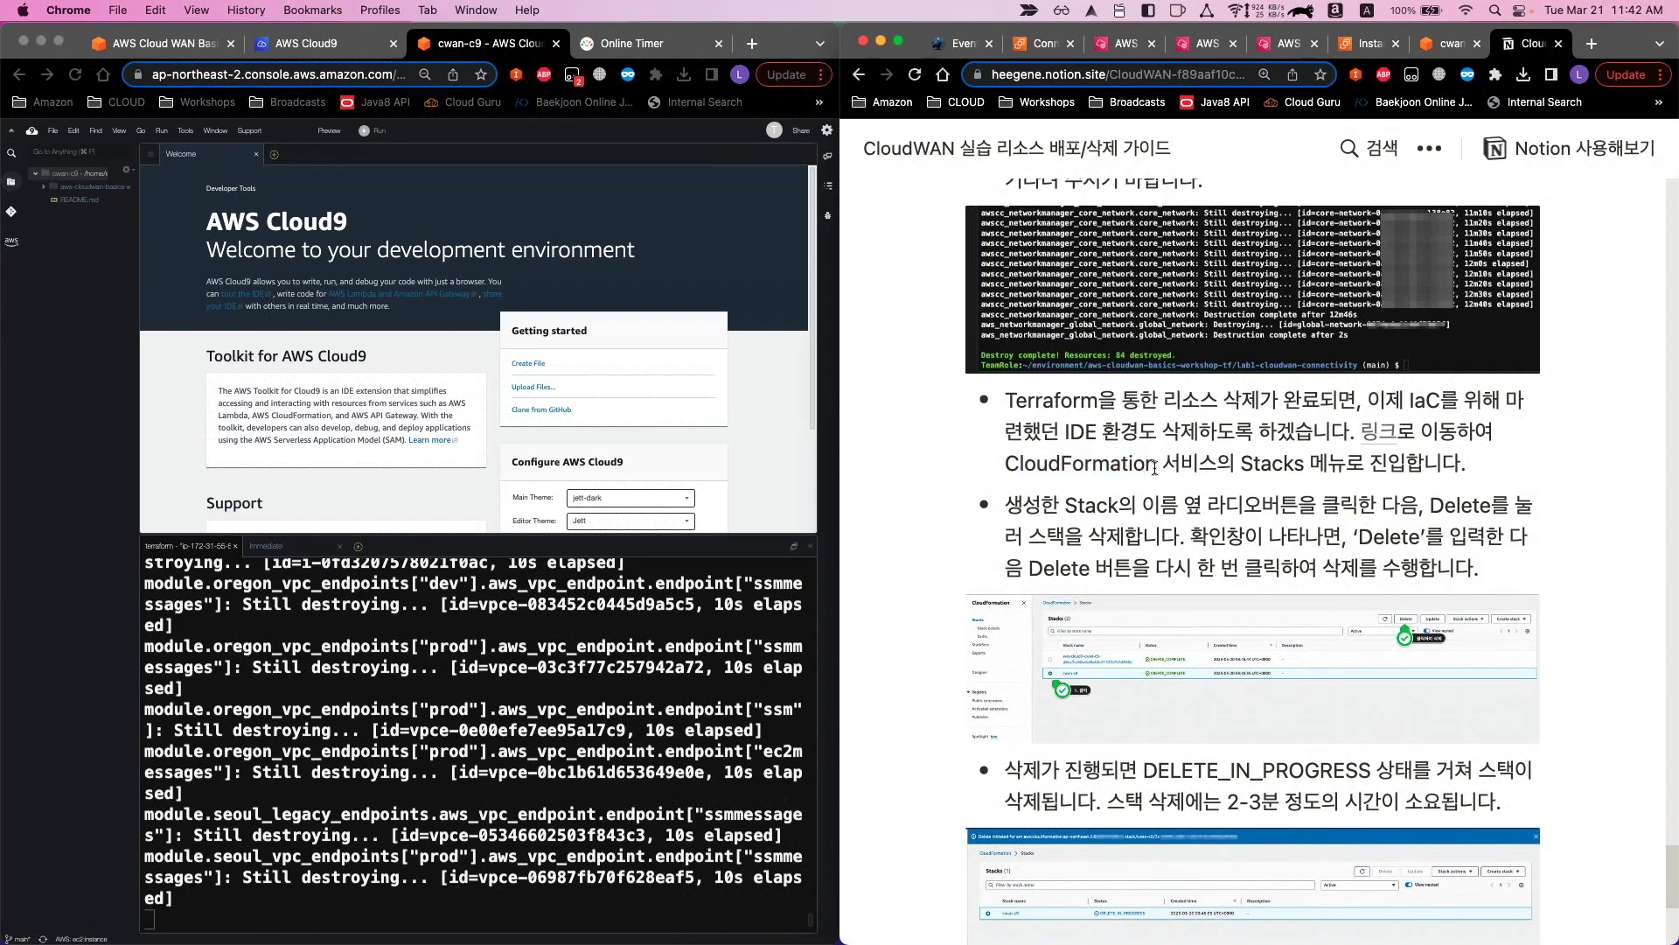
drag(1157, 464, 986, 477)
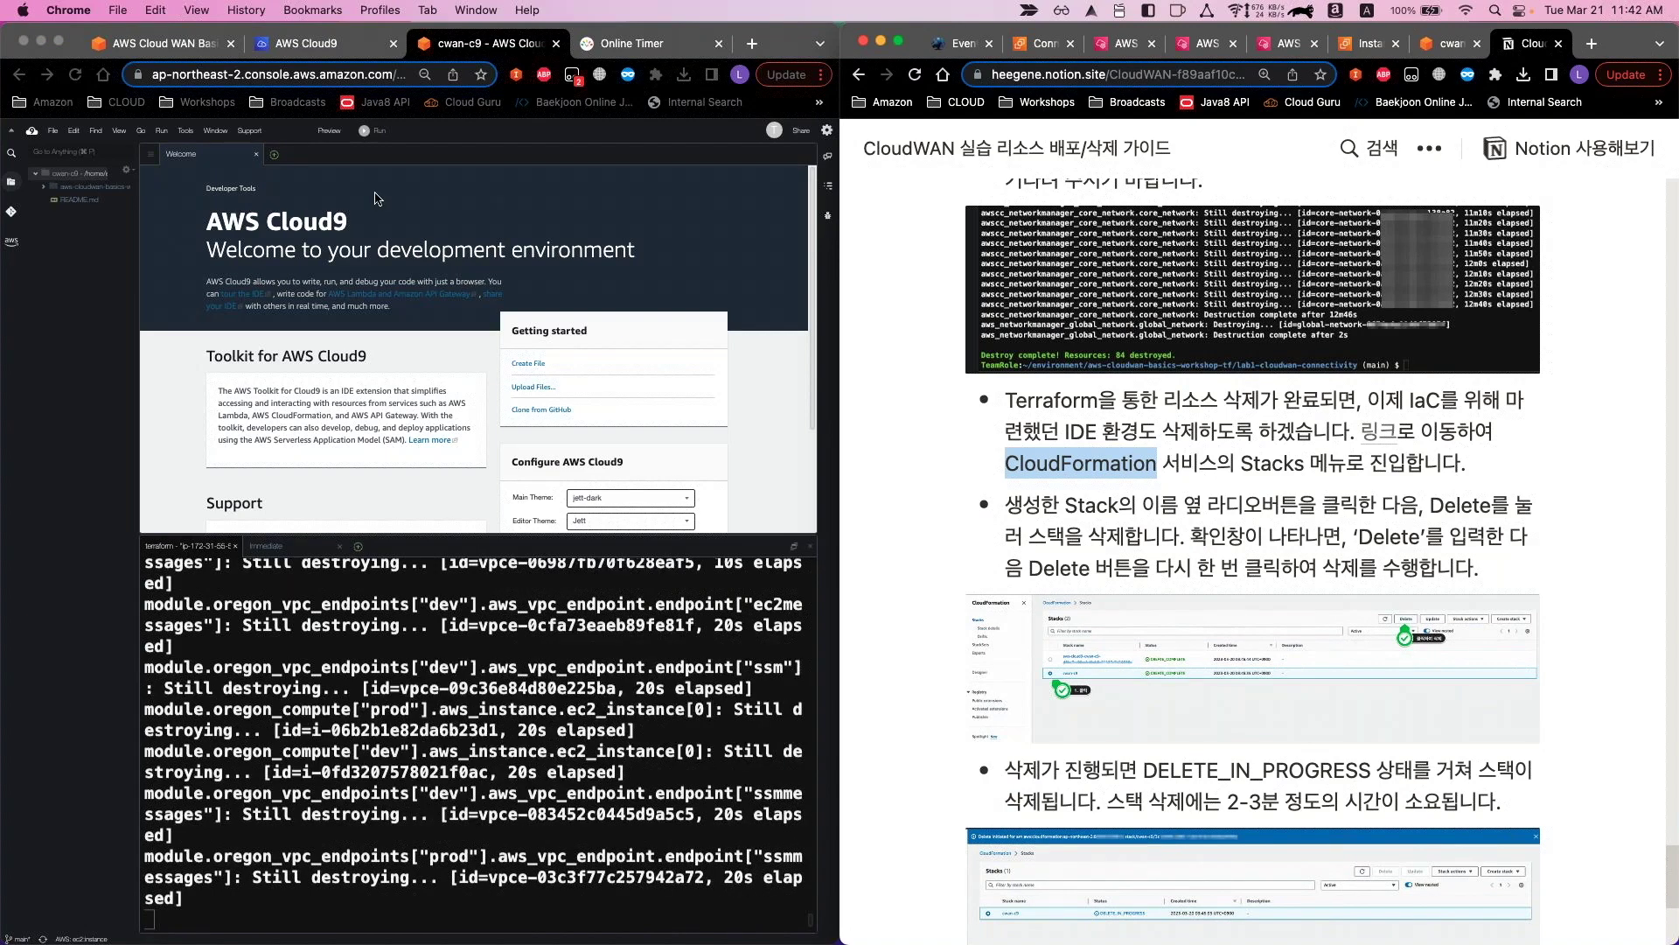
click(1298, 509)
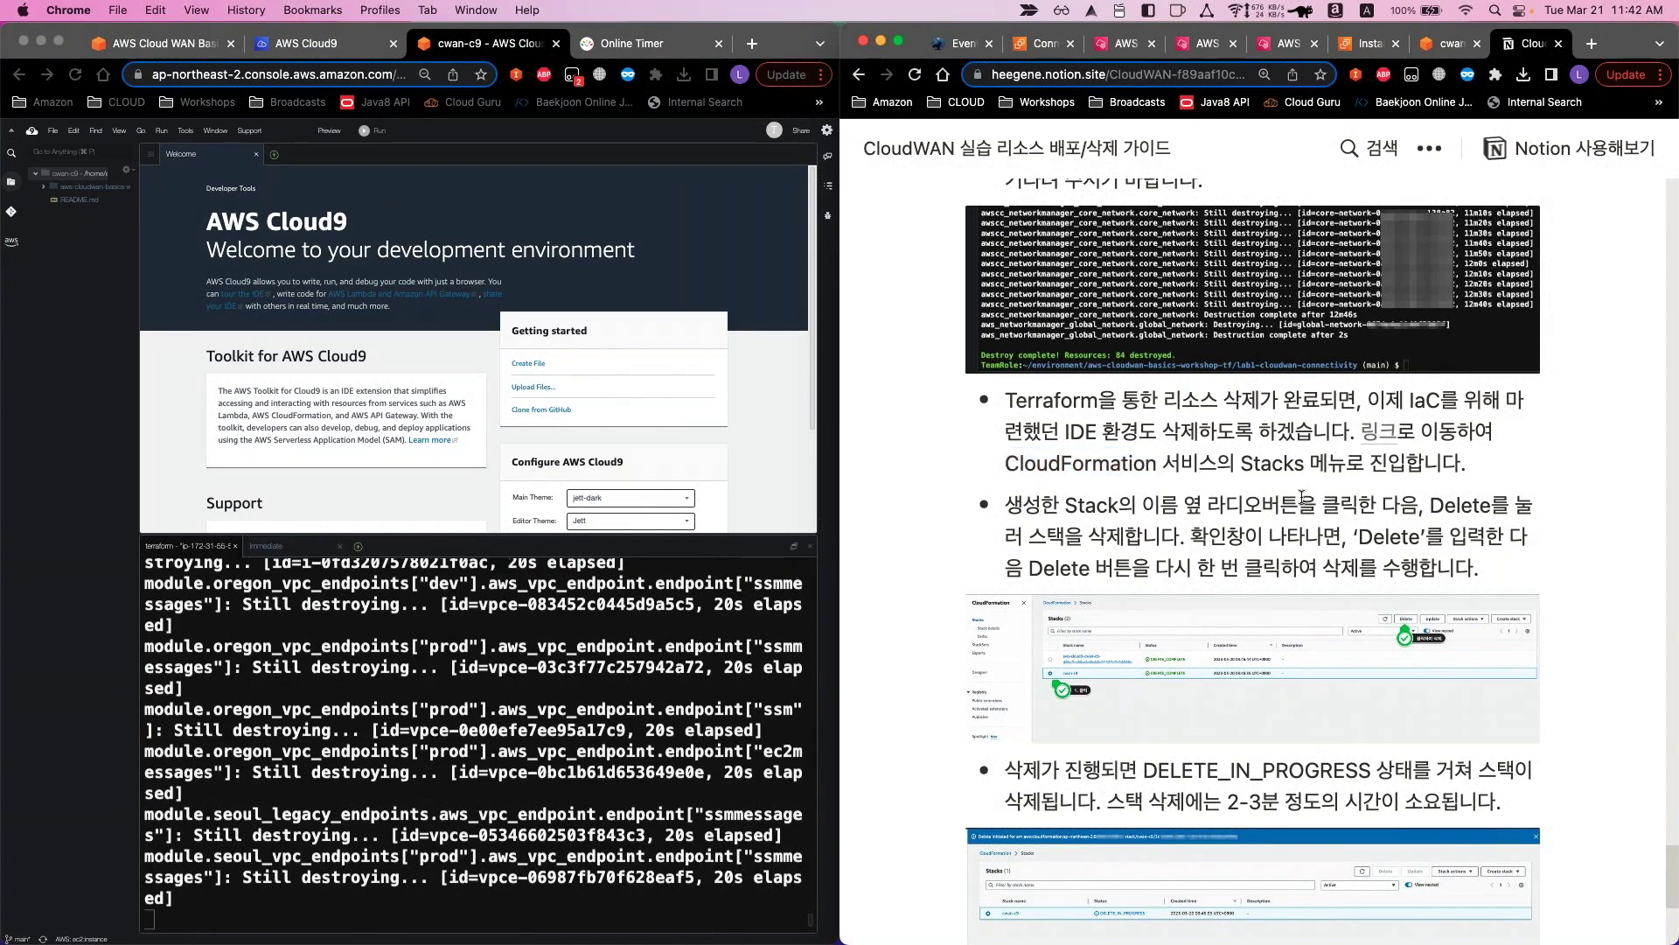
scroll(1092, 470, down, 1)
scroll(1093, 459, down, 1)
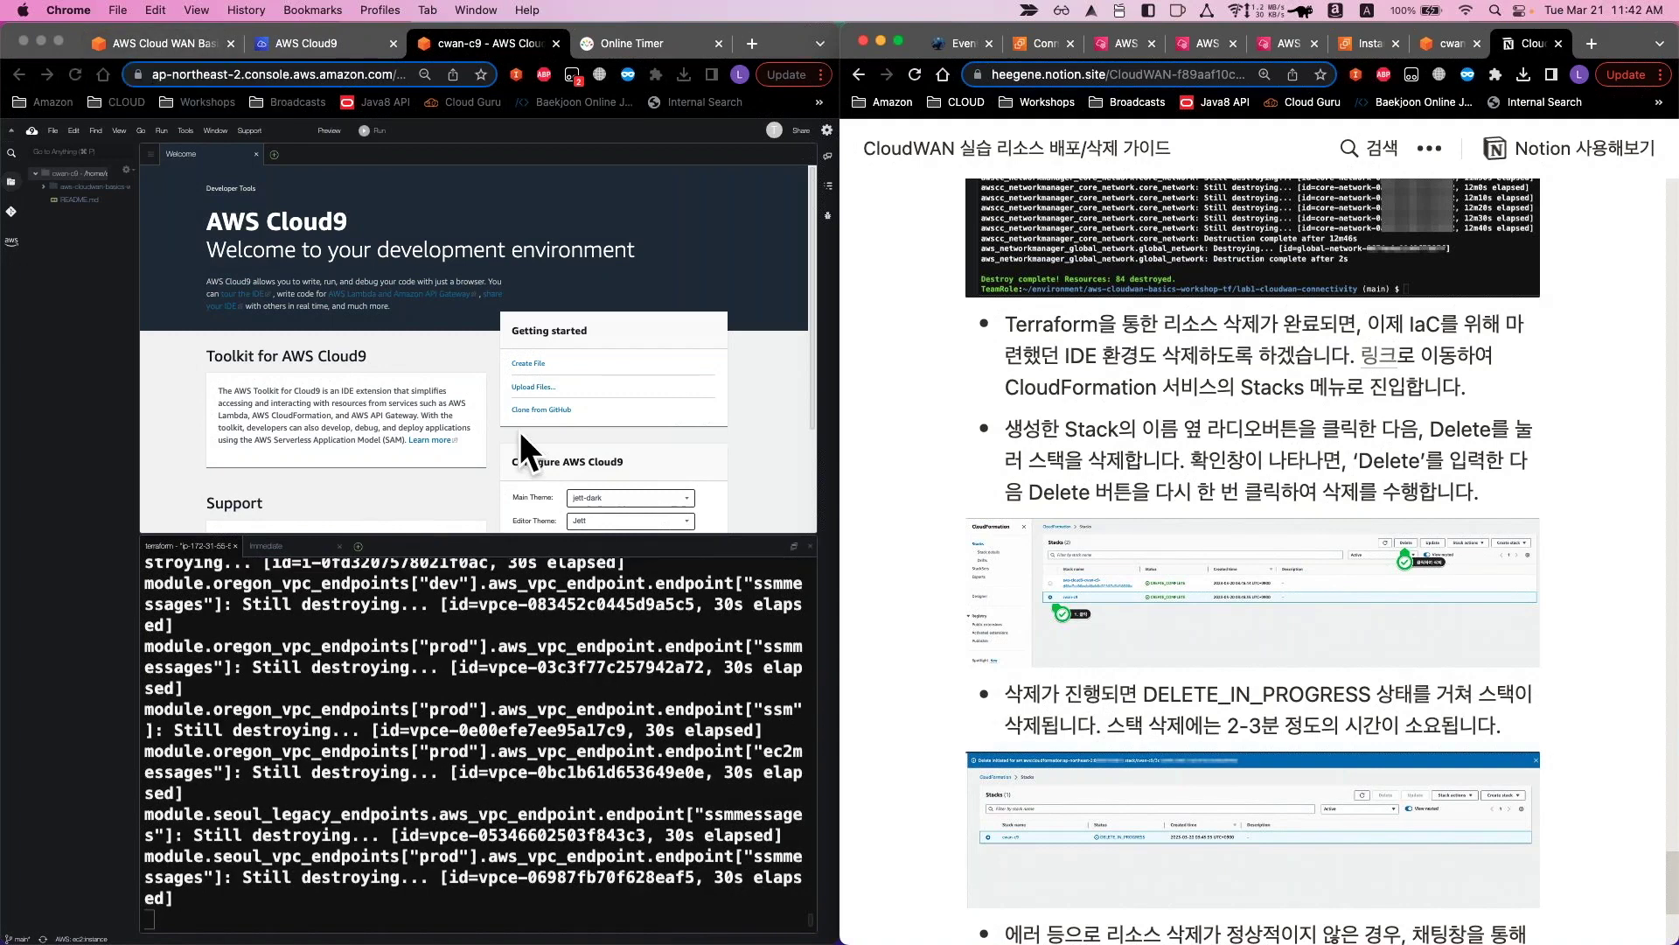
Search the AWS console for cloudformation and open the CloudFormation stacks list in the Seoul region
click(157, 43)
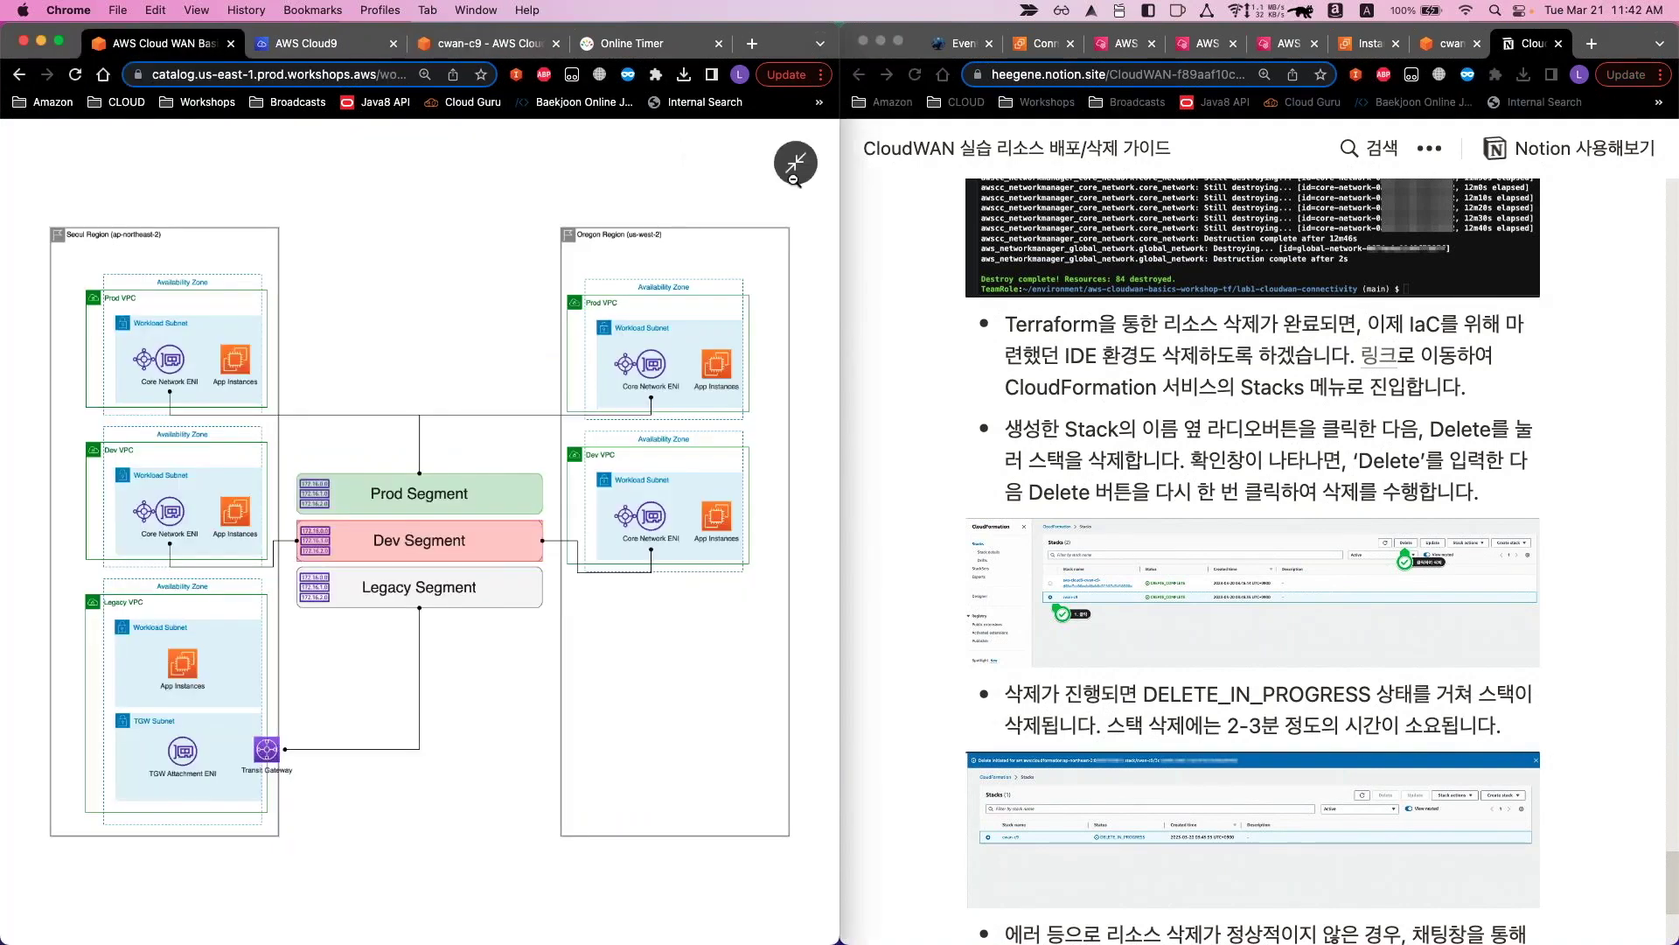
click(490, 43)
click(315, 43)
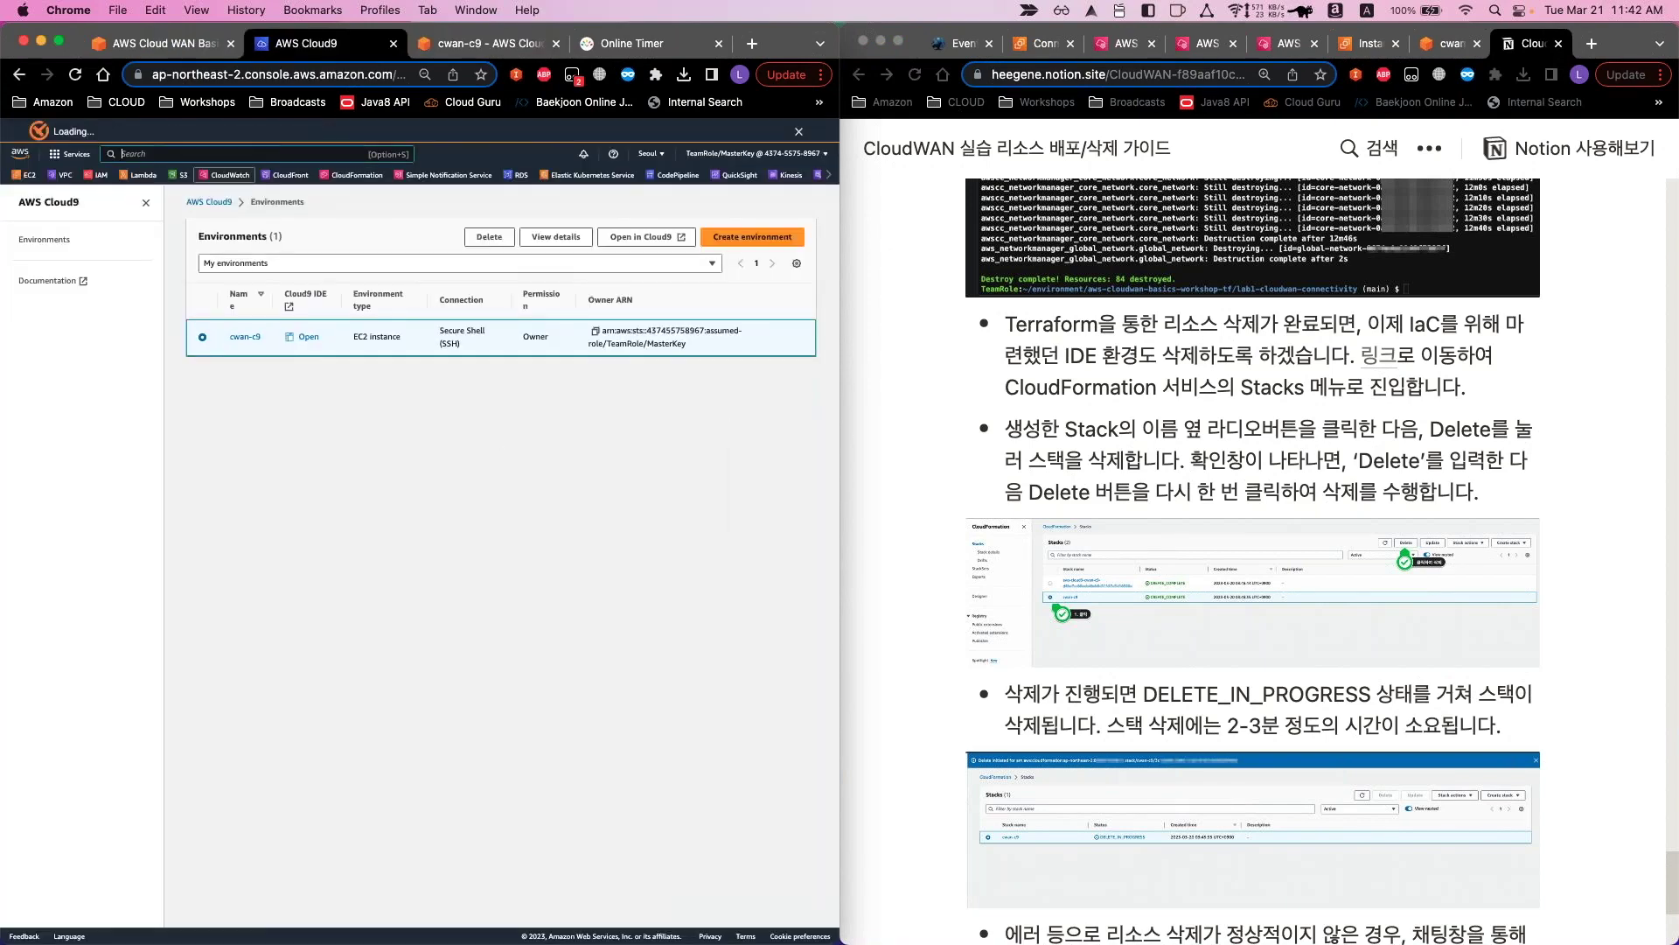
text(c)
key(super+0)
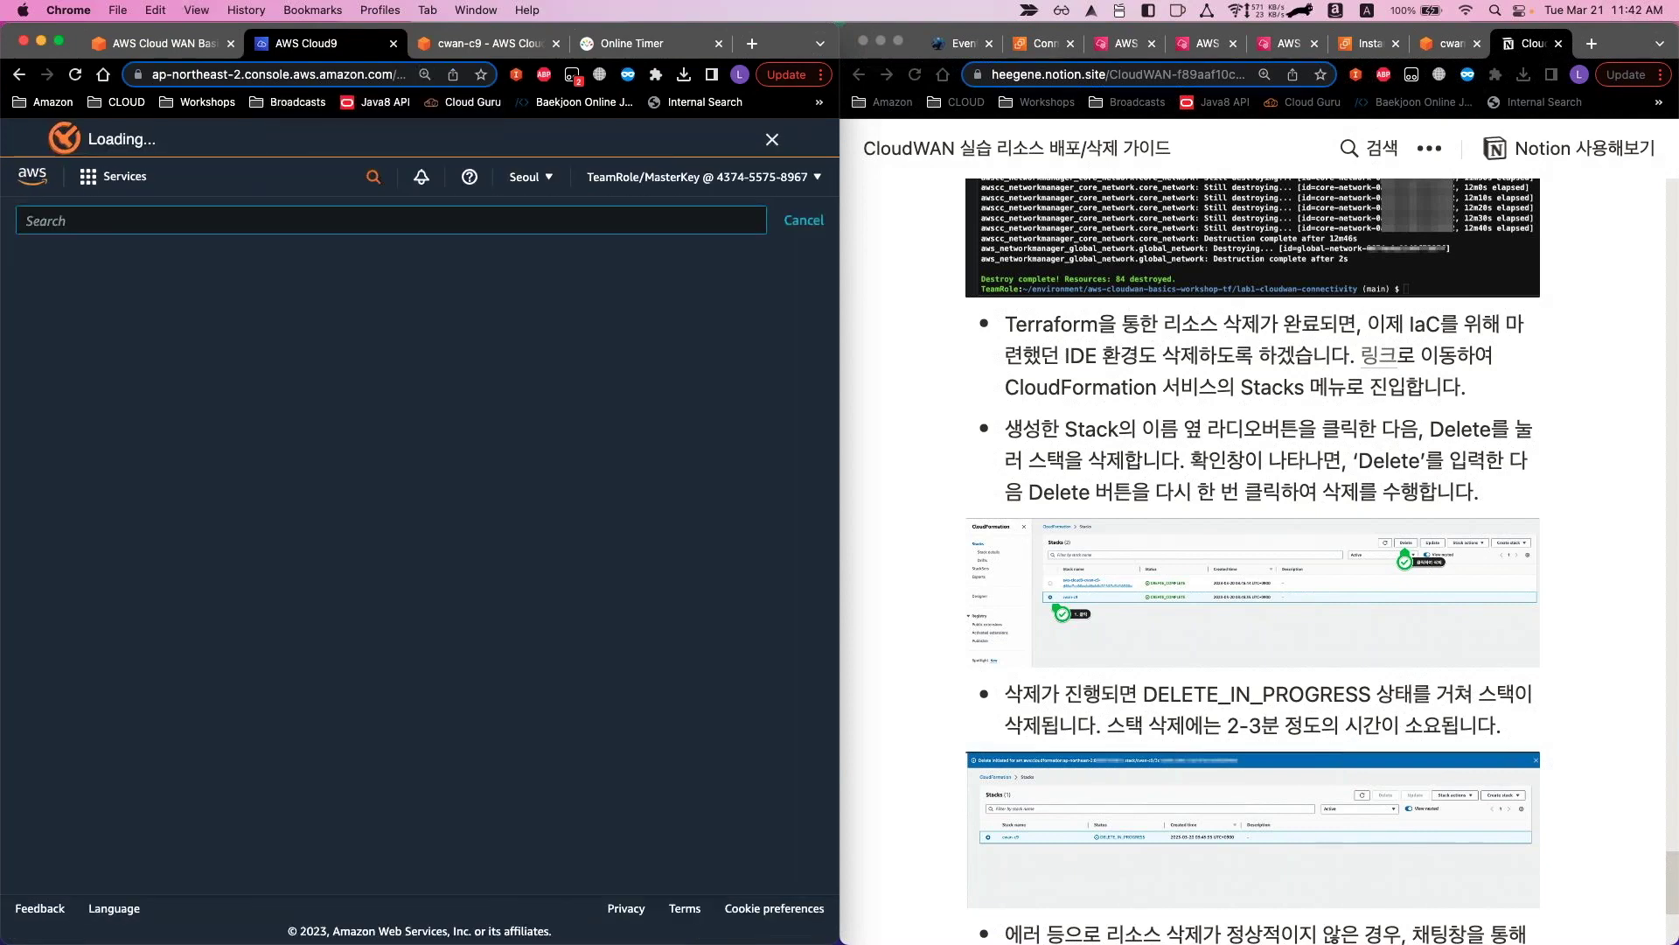
text(cloudfor)
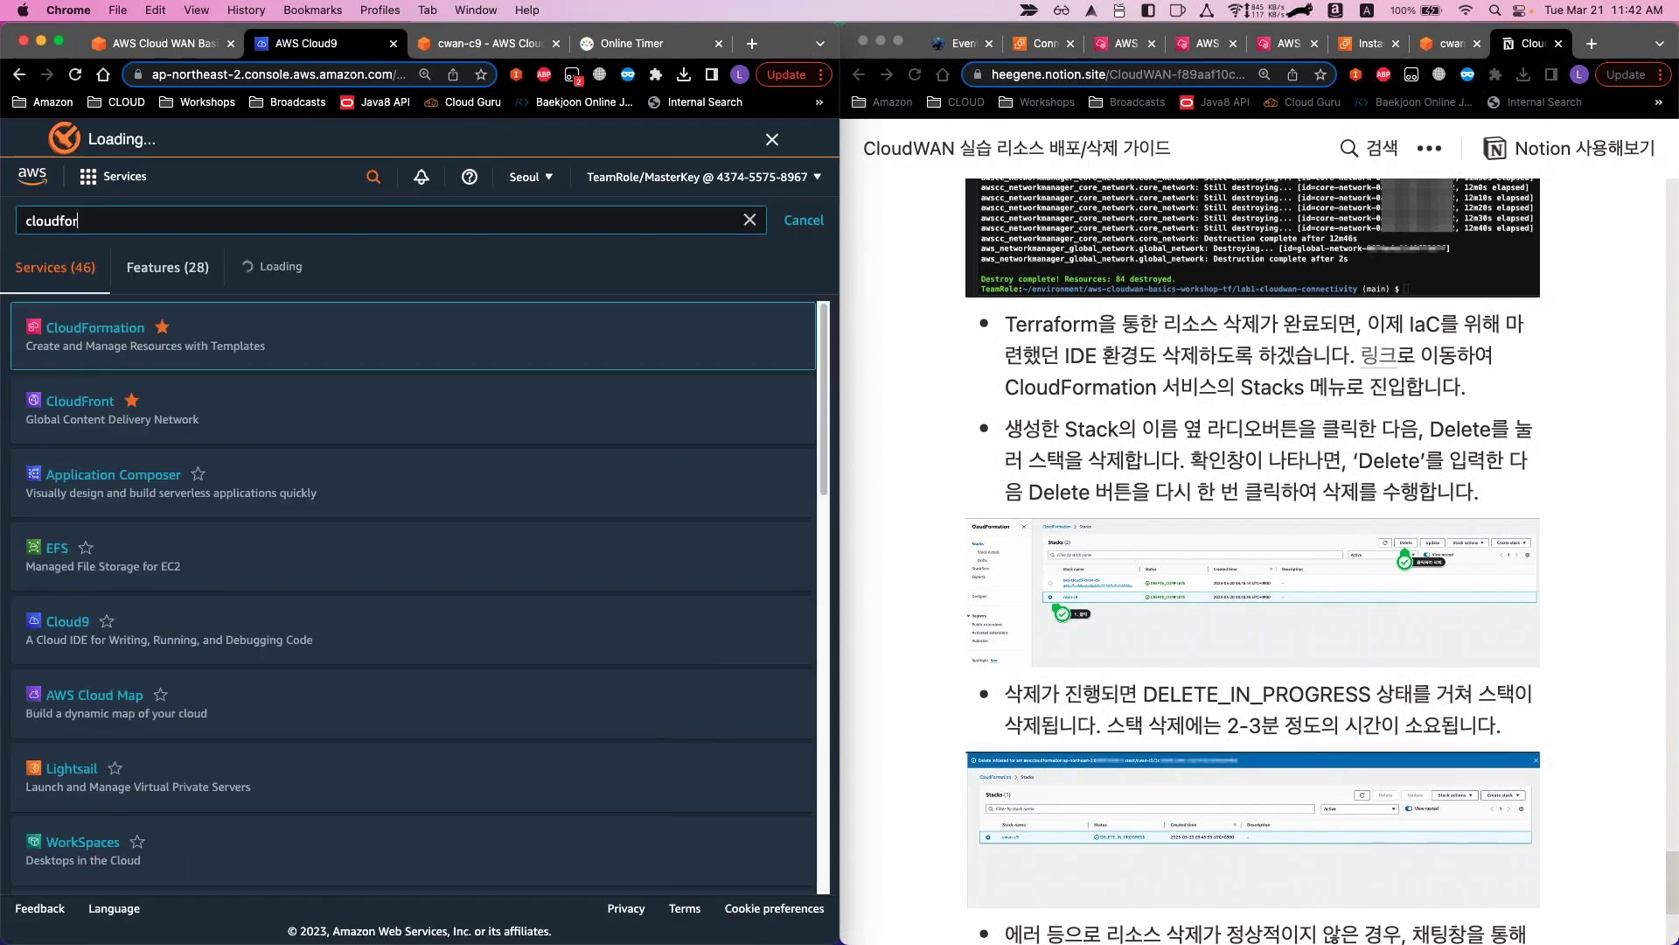
text(mation)
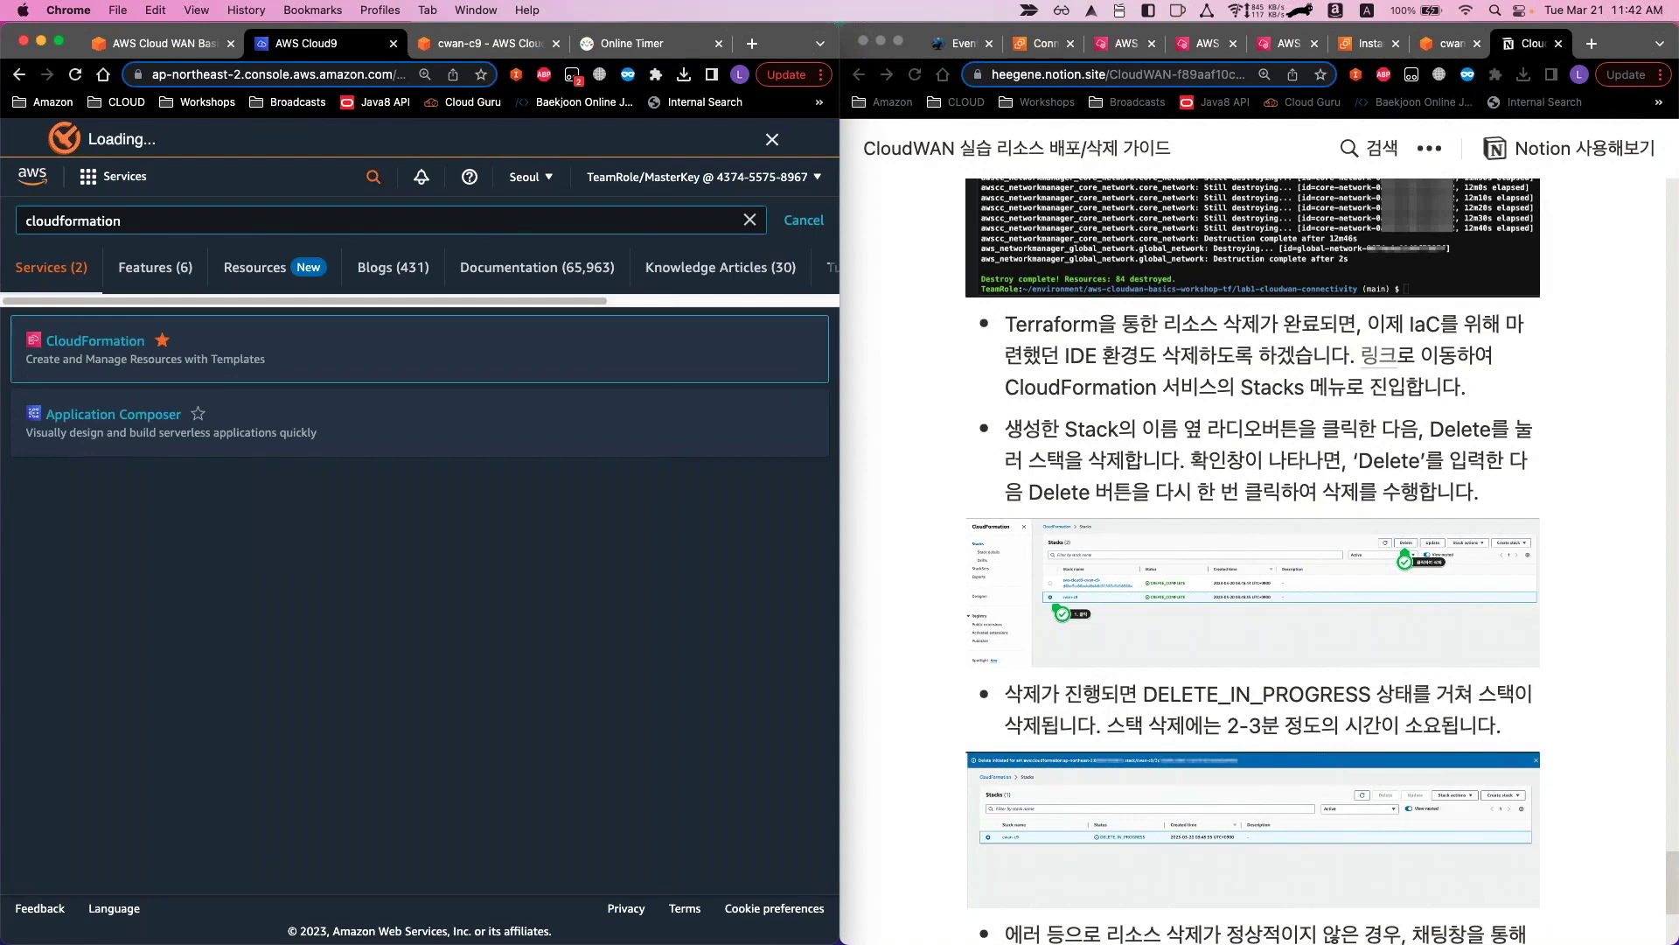
click(110, 350)
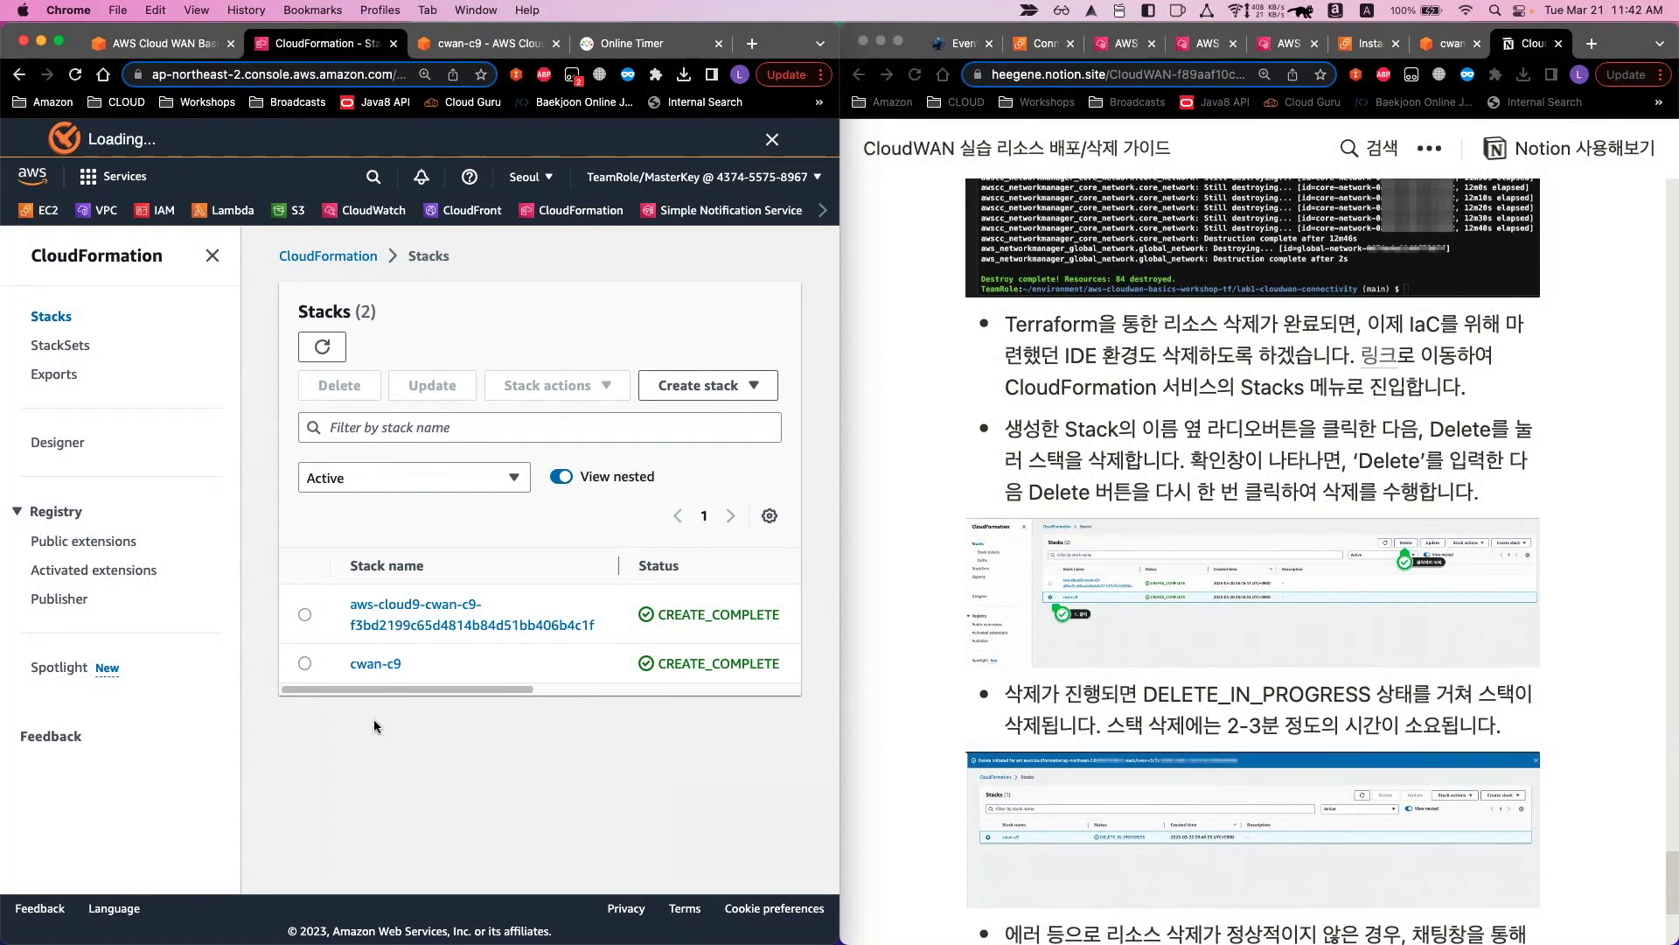
Select the cwan-c9 stack and open its deletion confirmation
click(303, 663)
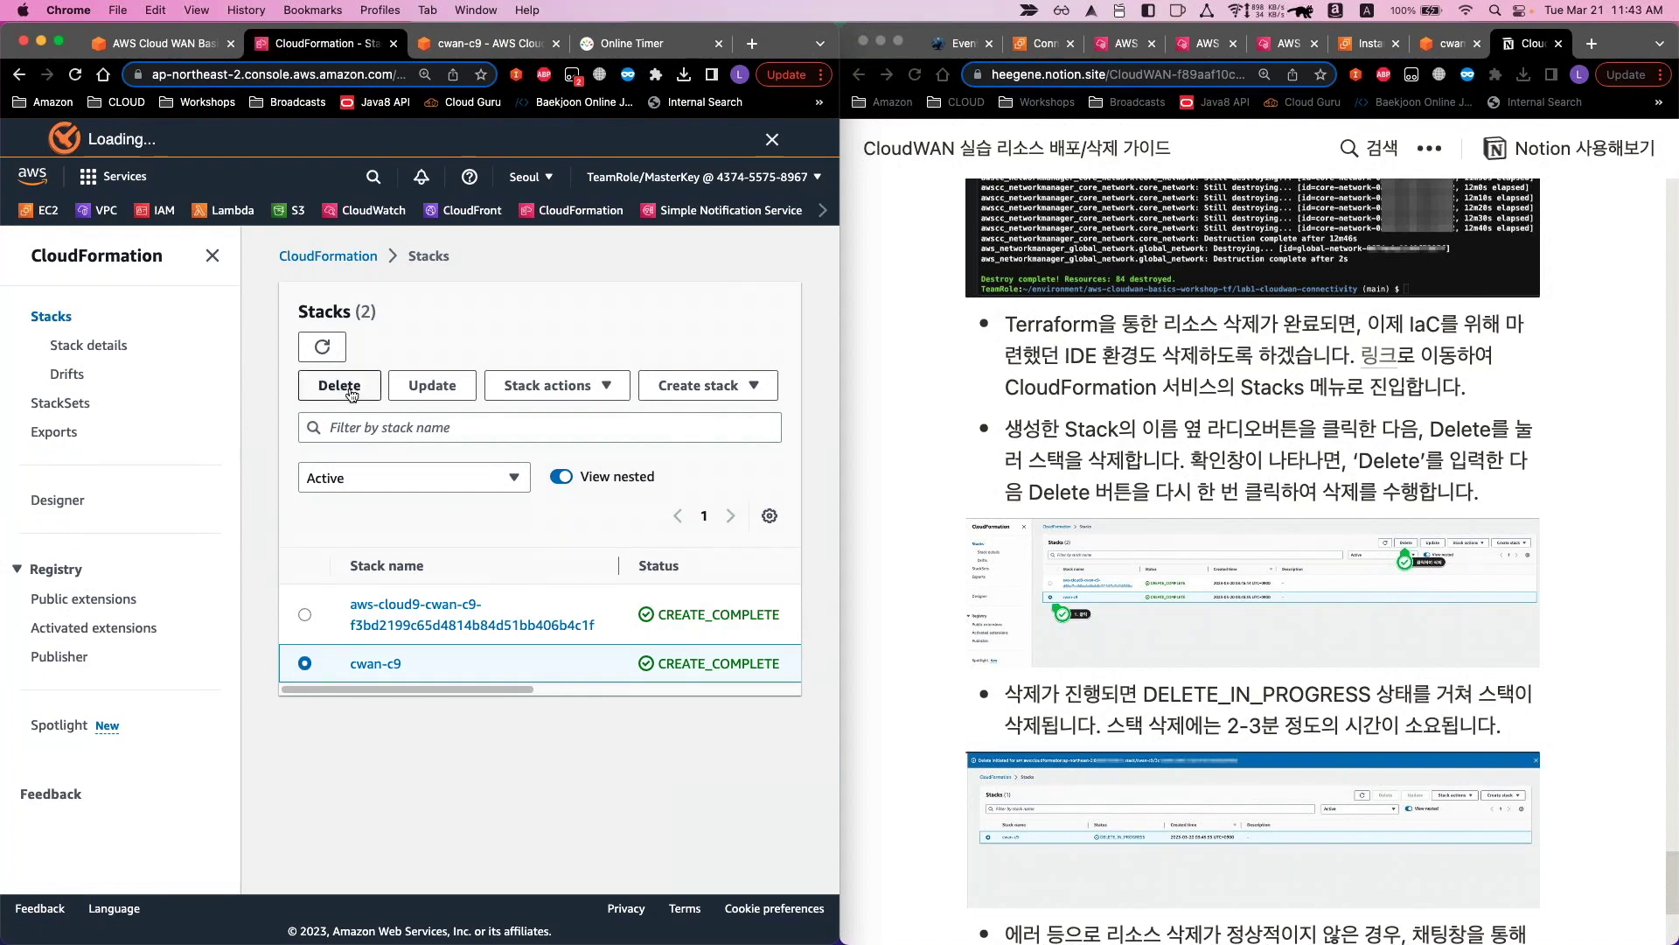
click(350, 393)
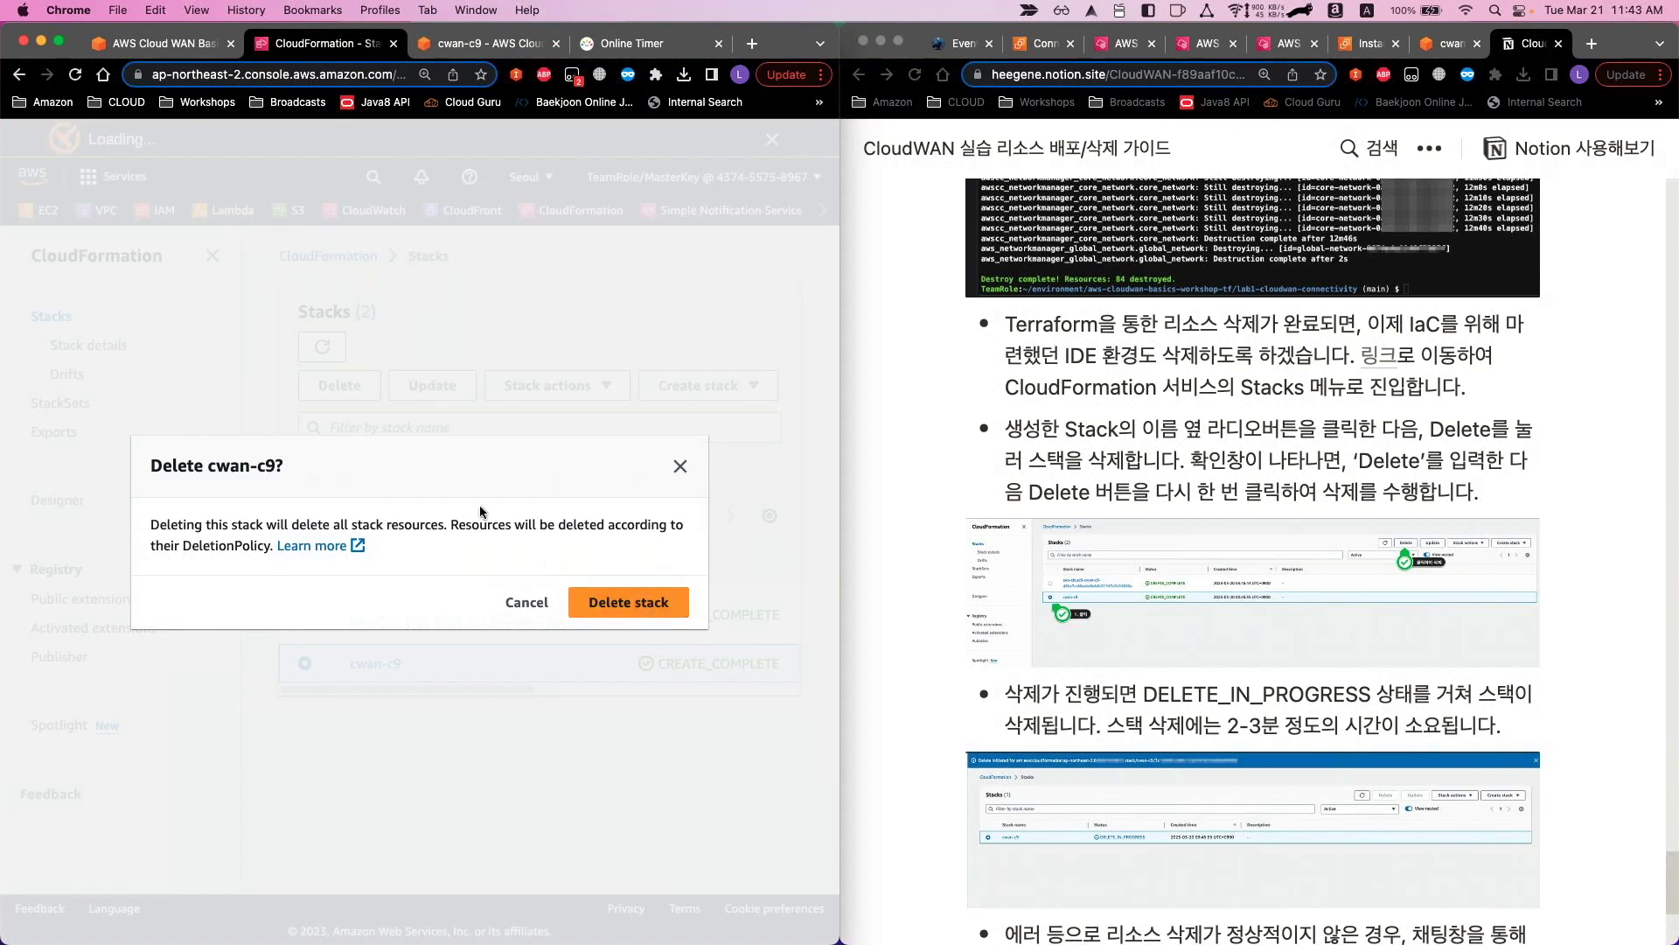
Check the latest Terraform destroy output in the cwan-c9 IDE's terminal against the guide's Destroy complete! example
click(471, 44)
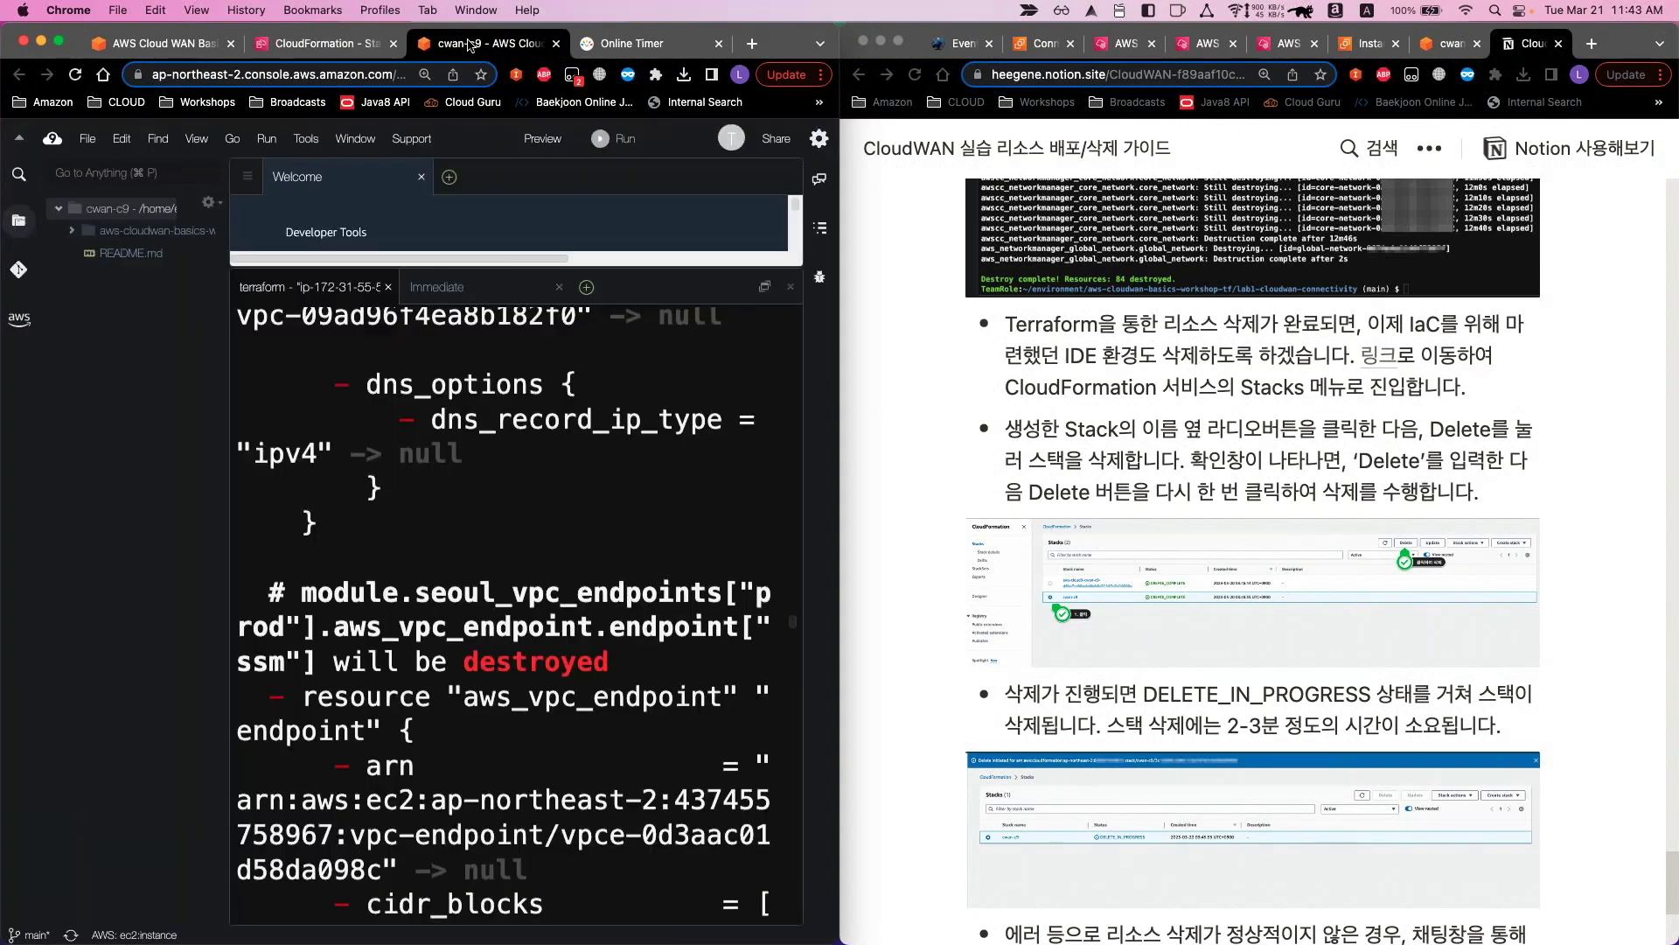
scroll(438, 781, down, 10)
scroll(558, 748, down, 5)
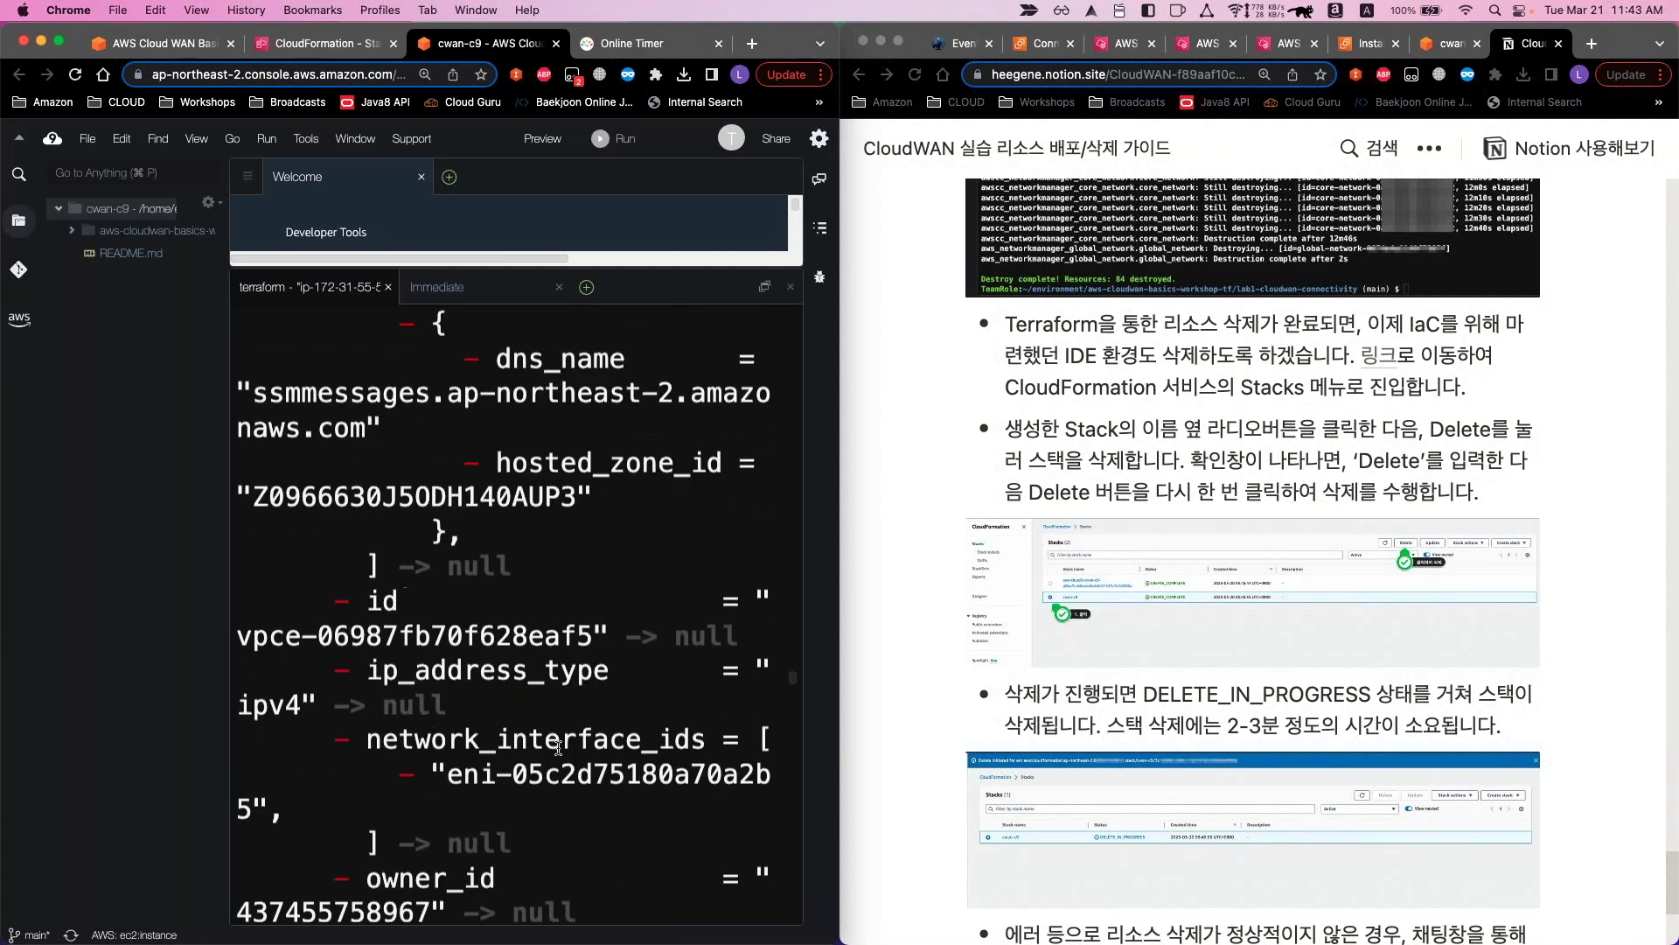
drag(794, 683, 793, 918)
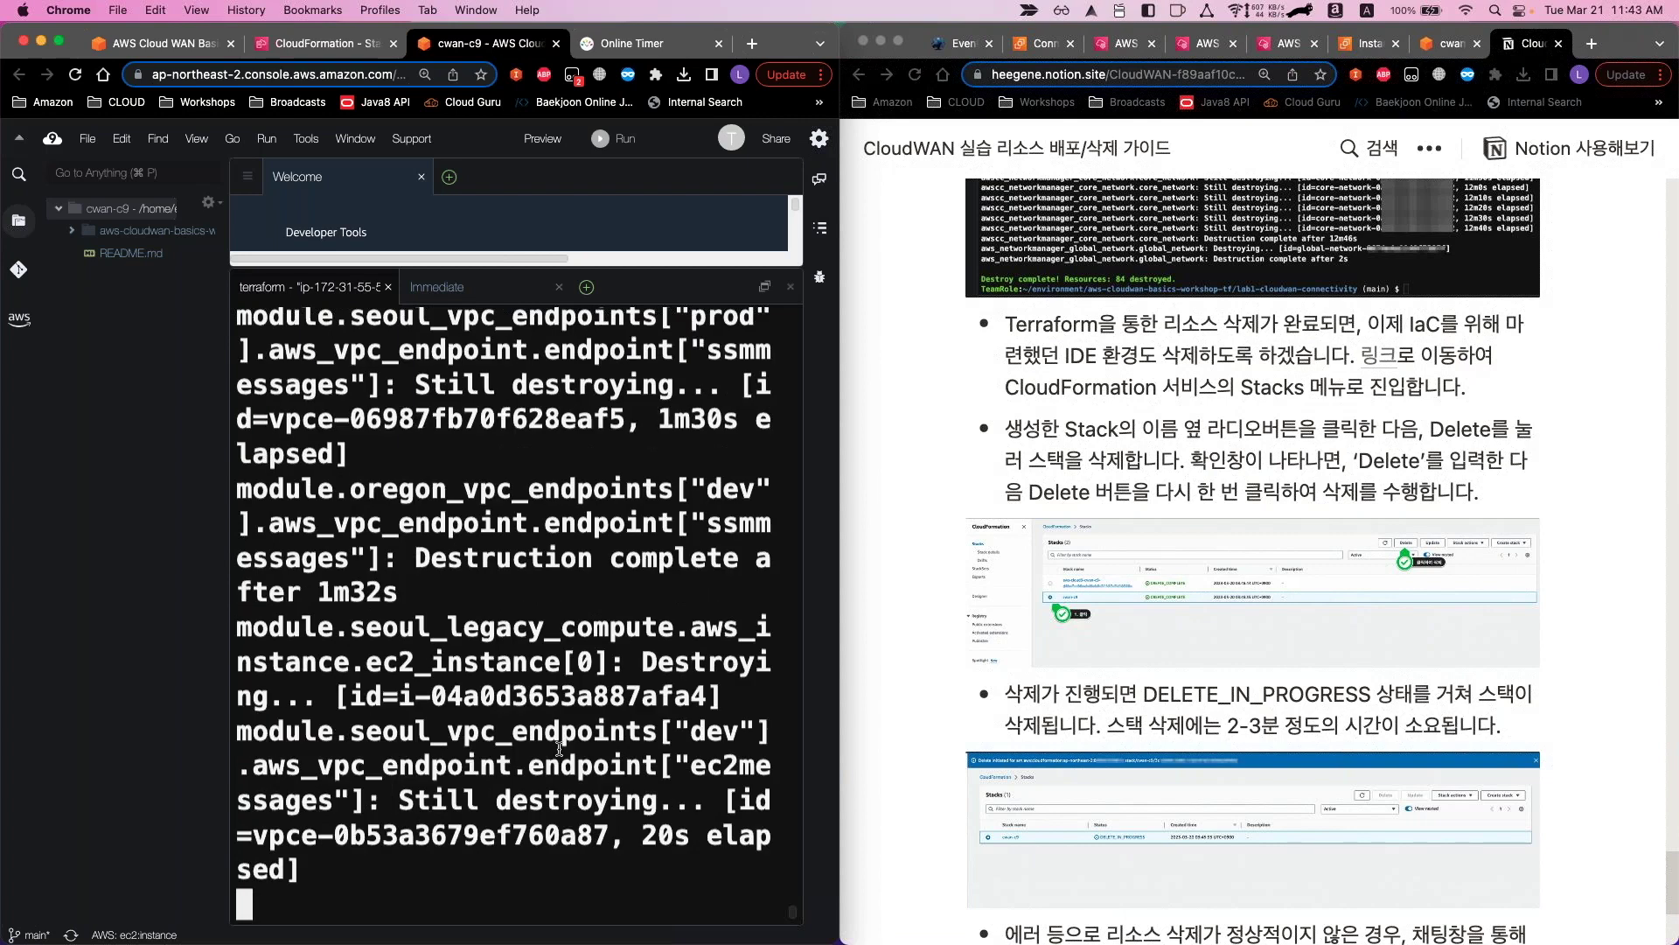
scroll(1000, 439, up, 3)
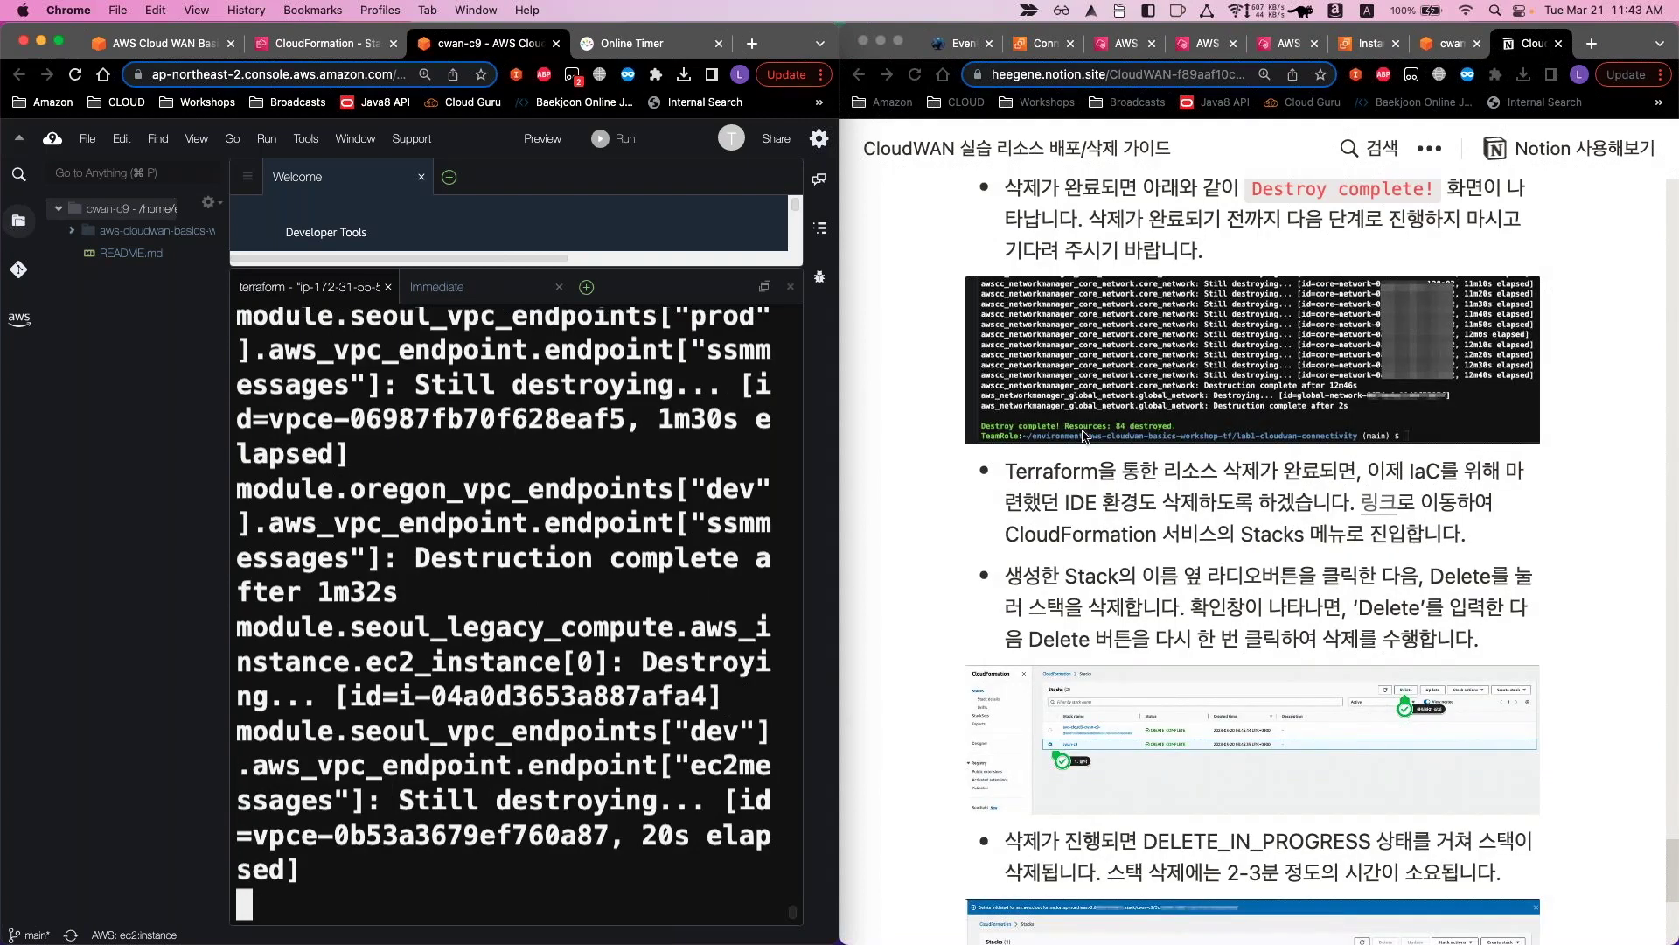
Return to the pending cwan-c9 stack deletion dialog and review the guide's instructions for deleting the stack
key(ctrl+shift+Tab)
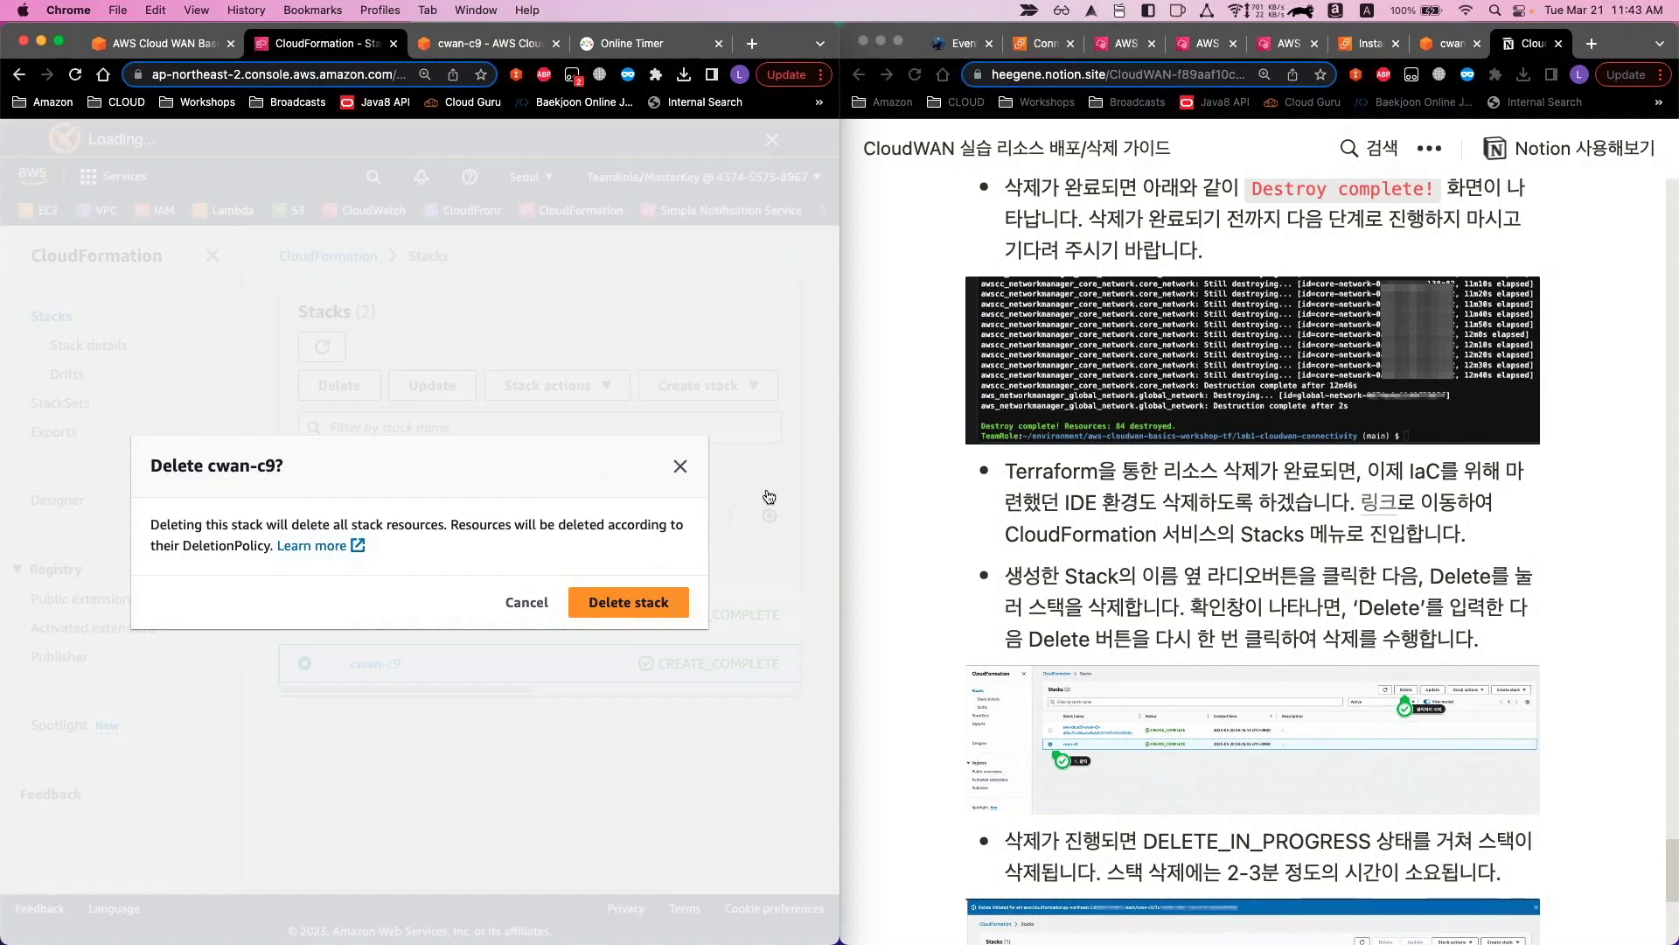
scroll(1084, 622, down, 5)
scroll(1086, 616, up, 4)
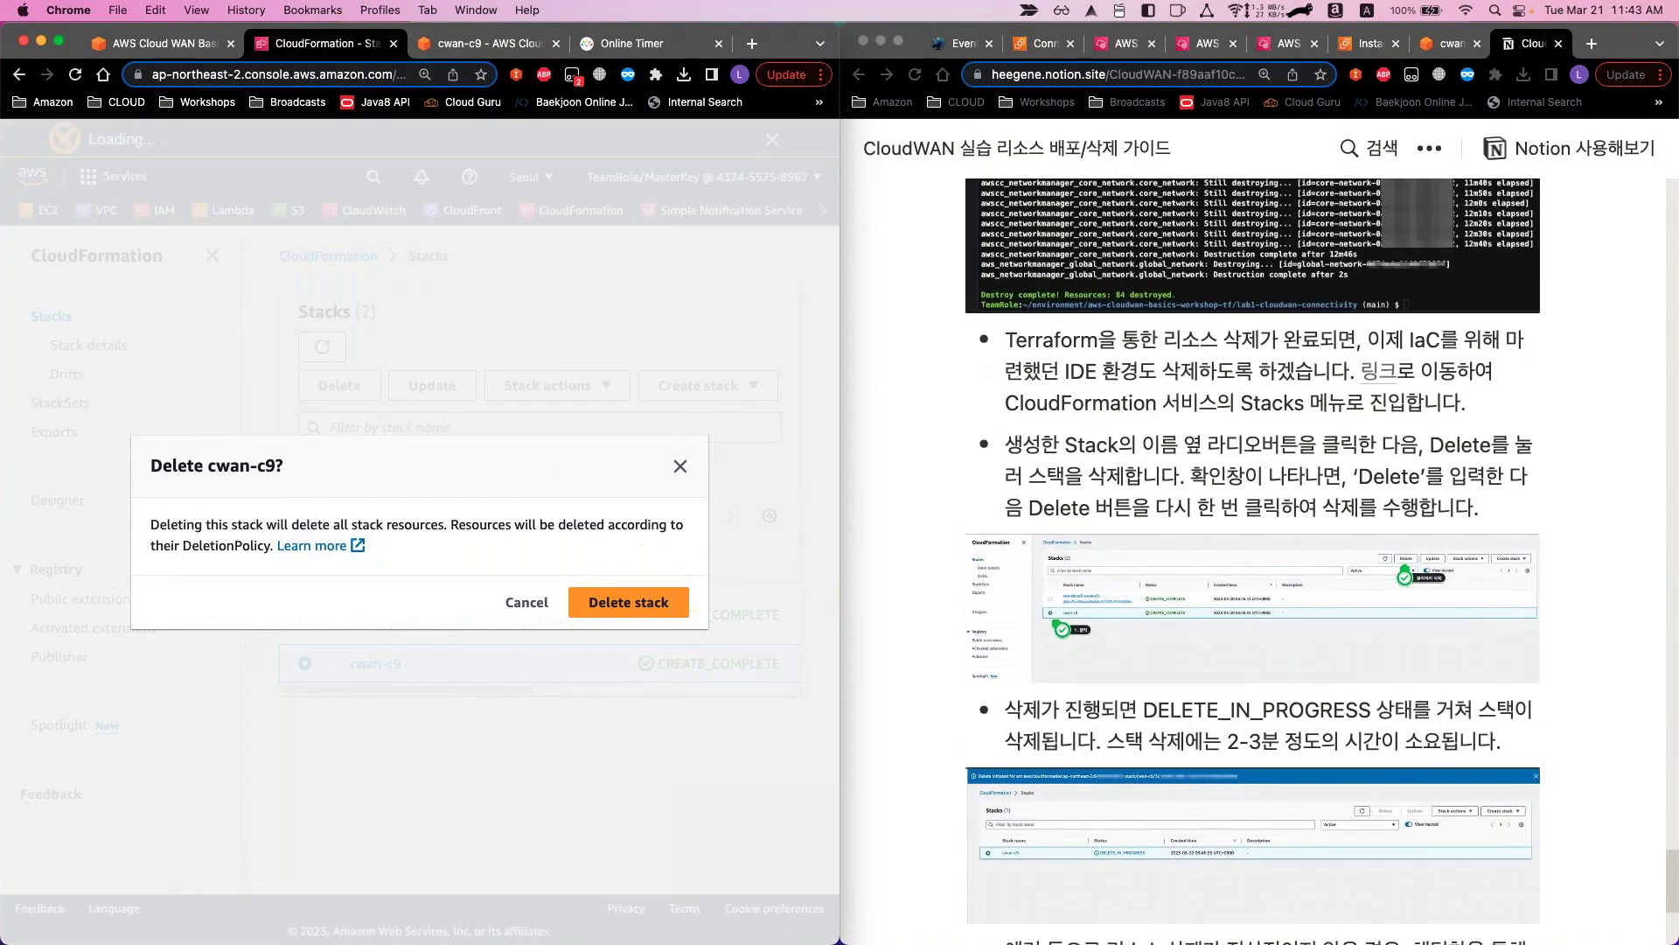
Monitor the Terraform destroy progress in the IDE terminal and review the guide's closing notes on stack deletion and errors
click(460, 44)
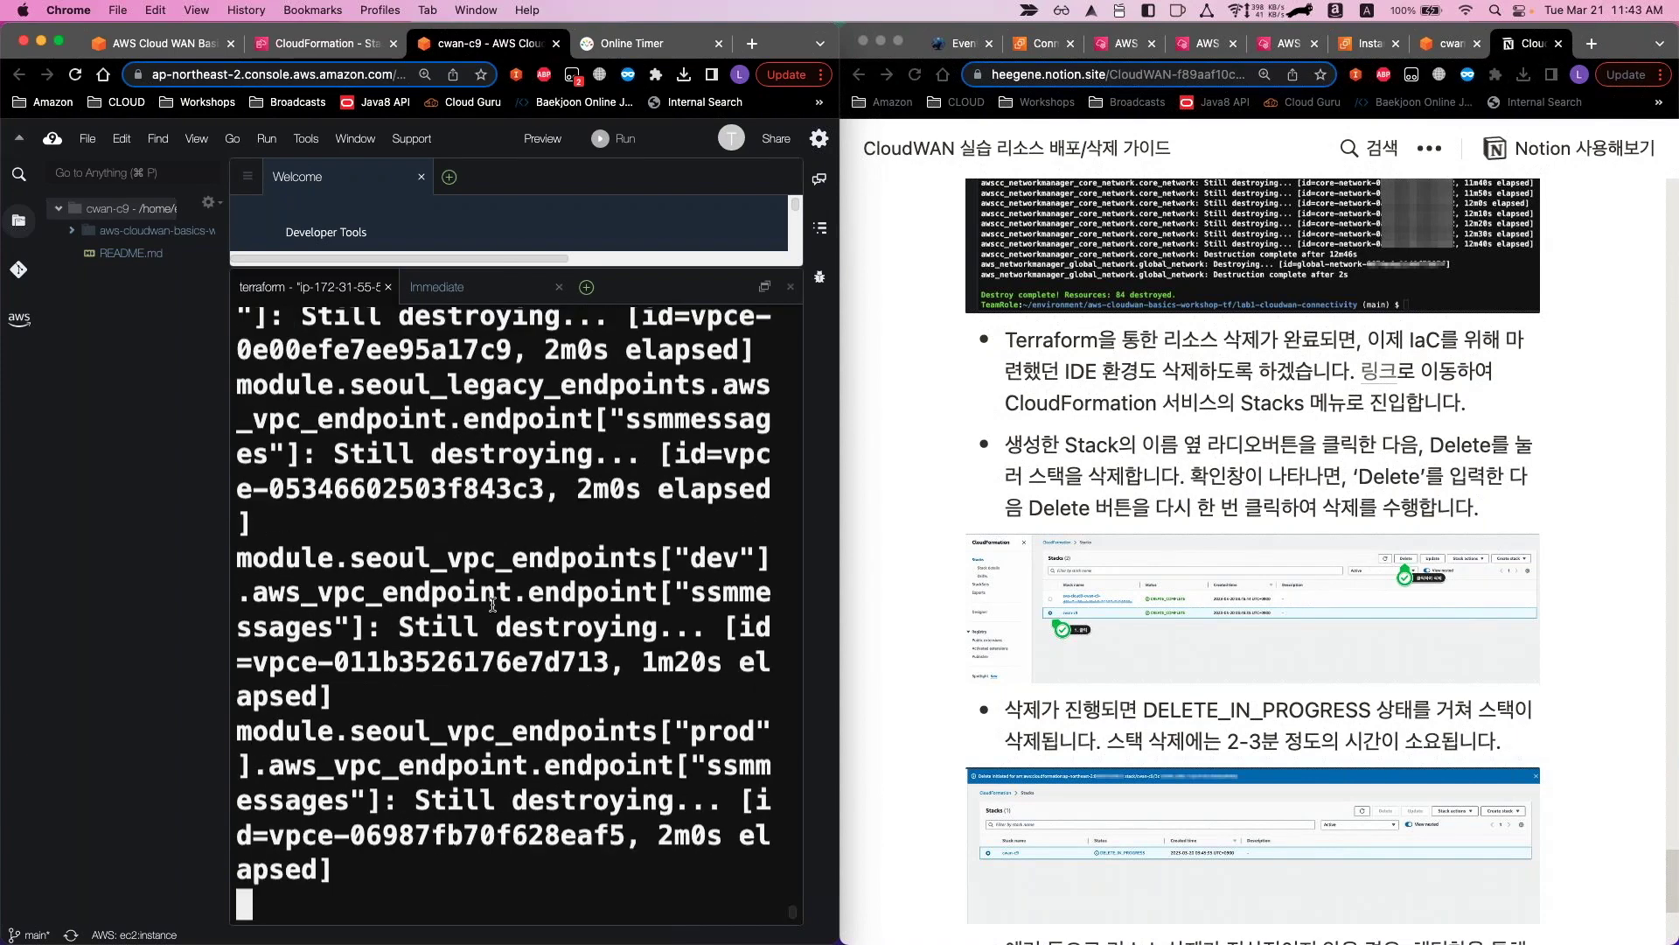
scroll(1044, 624, down, 3)
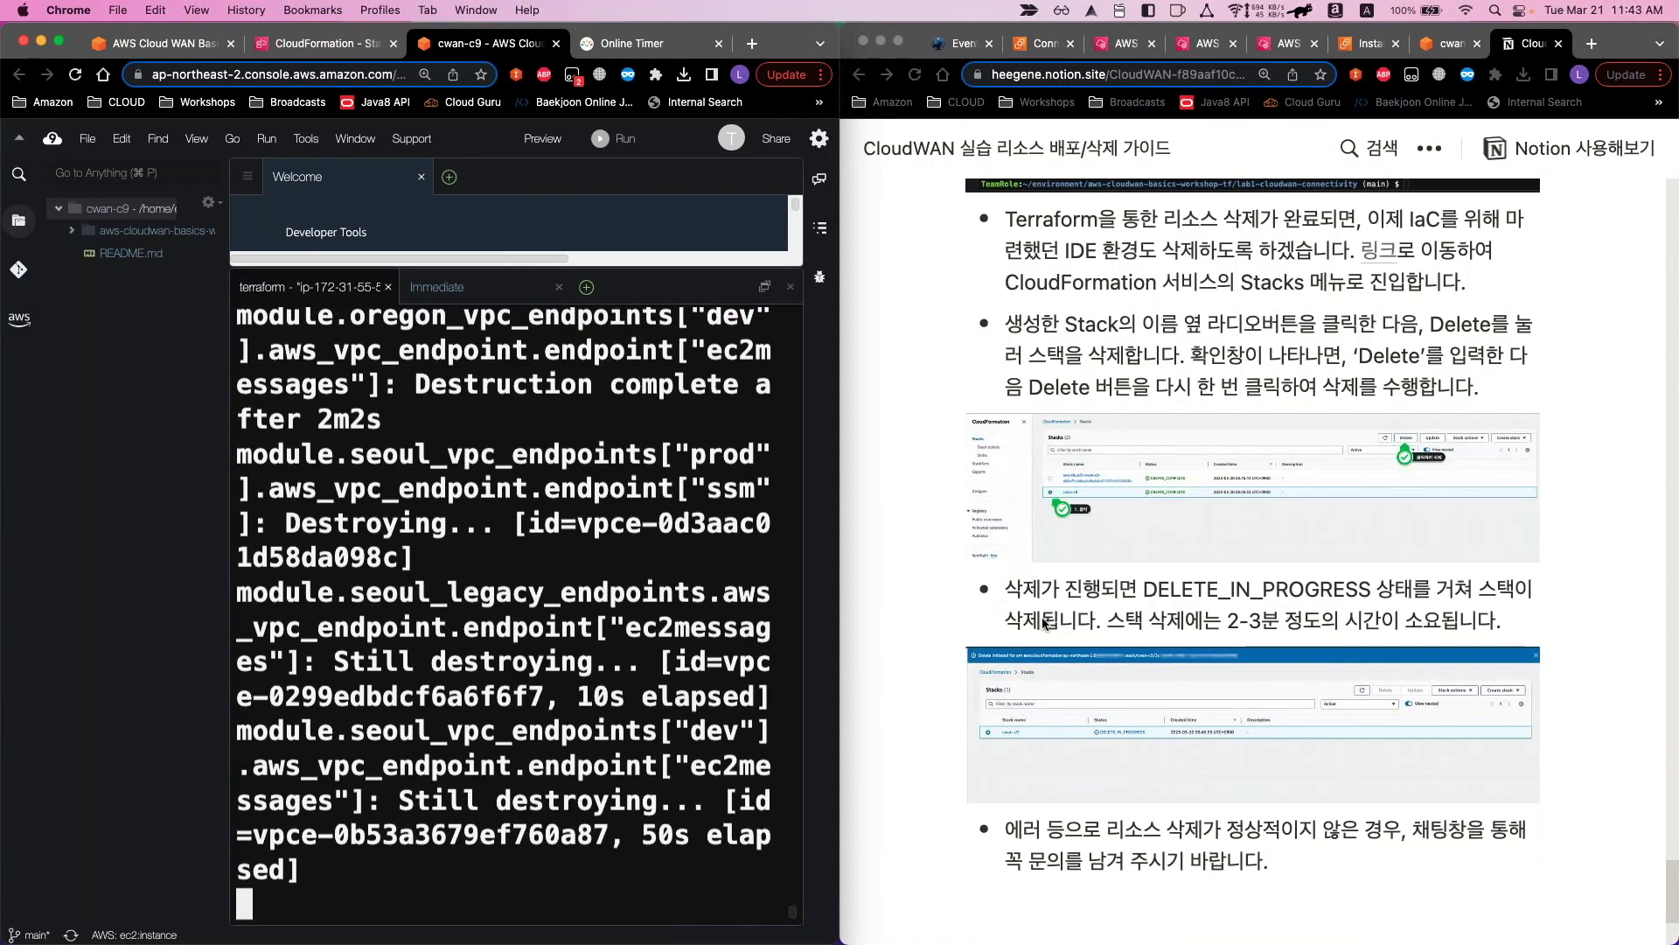
scroll(1044, 624, up, 3)
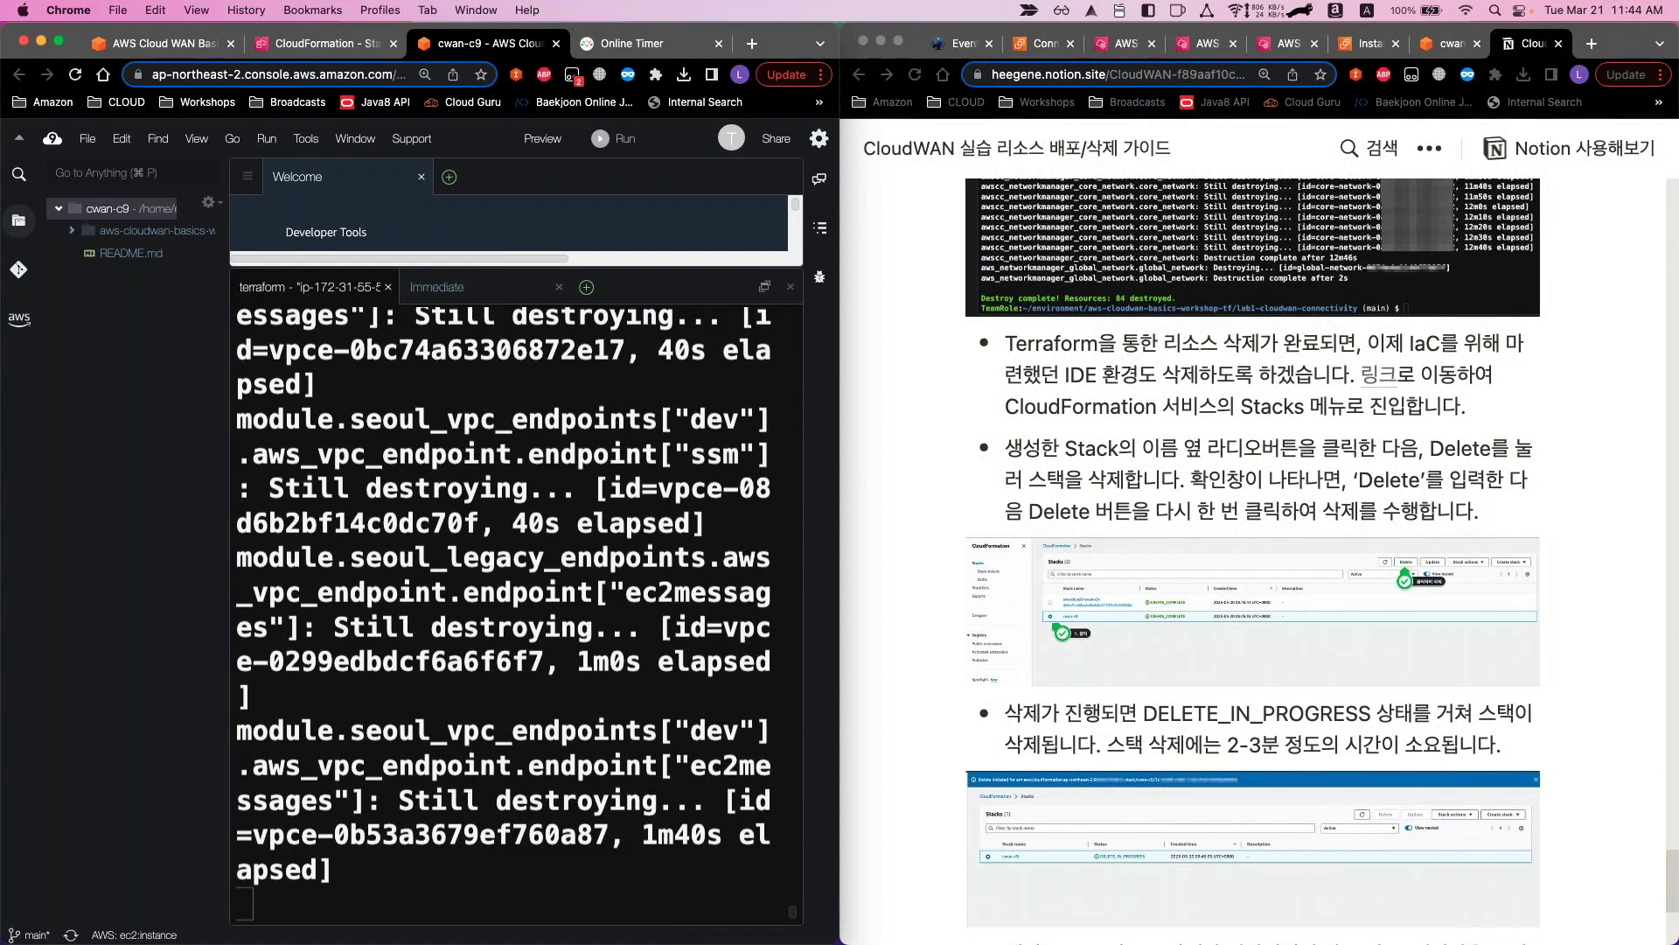
key(super+grave)
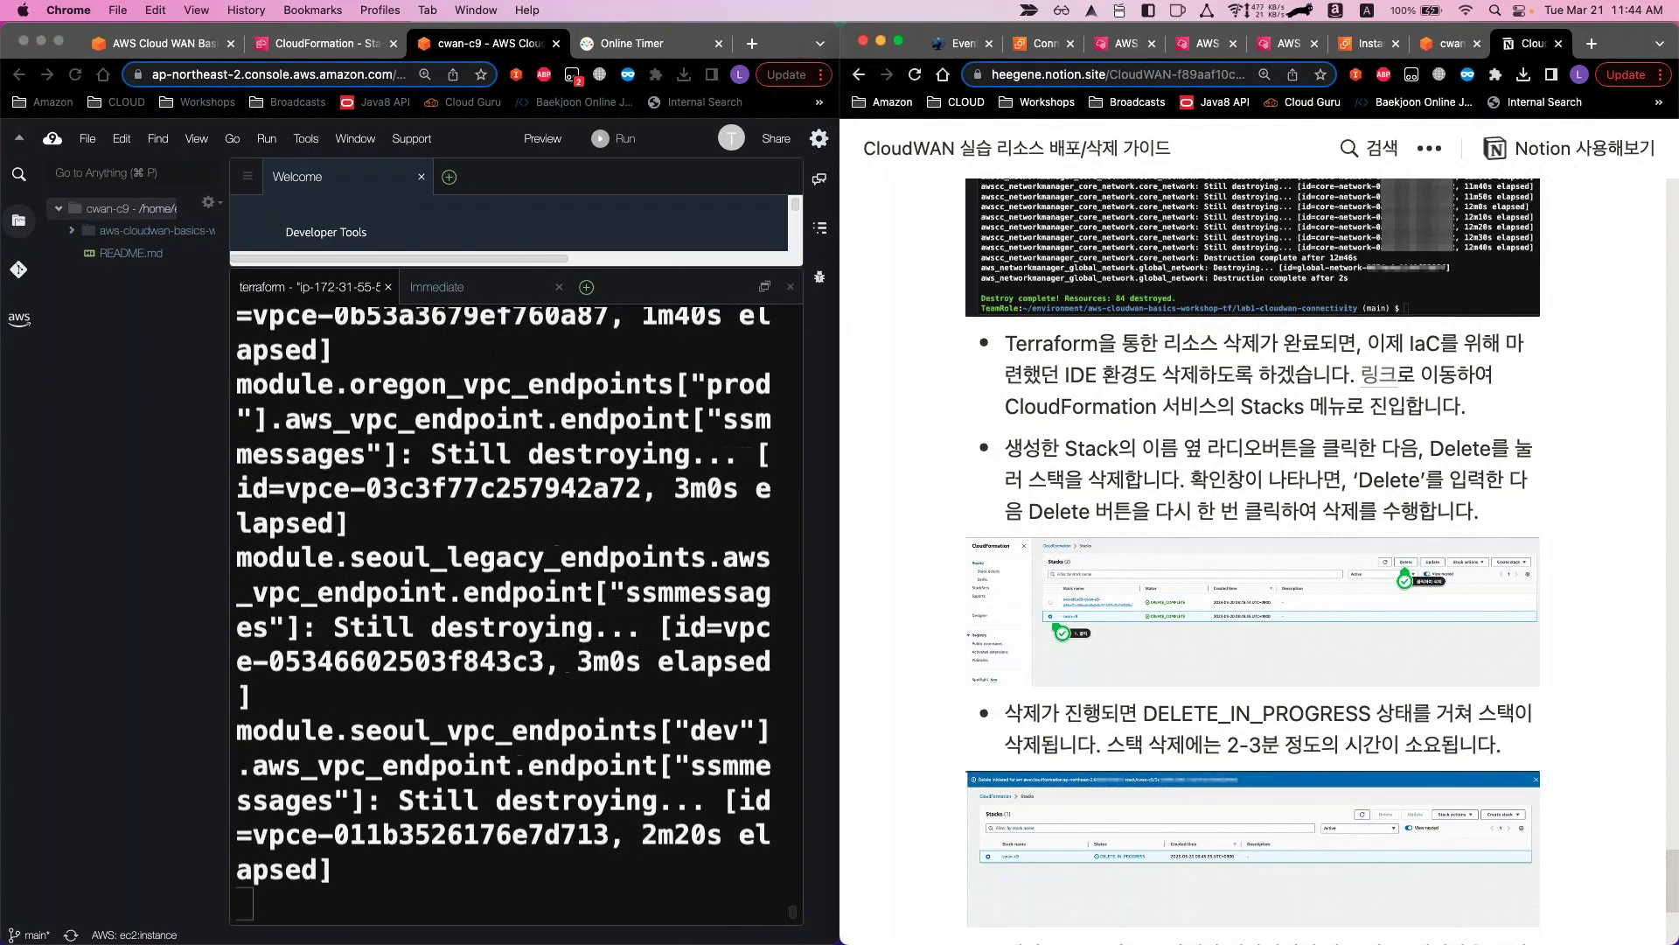